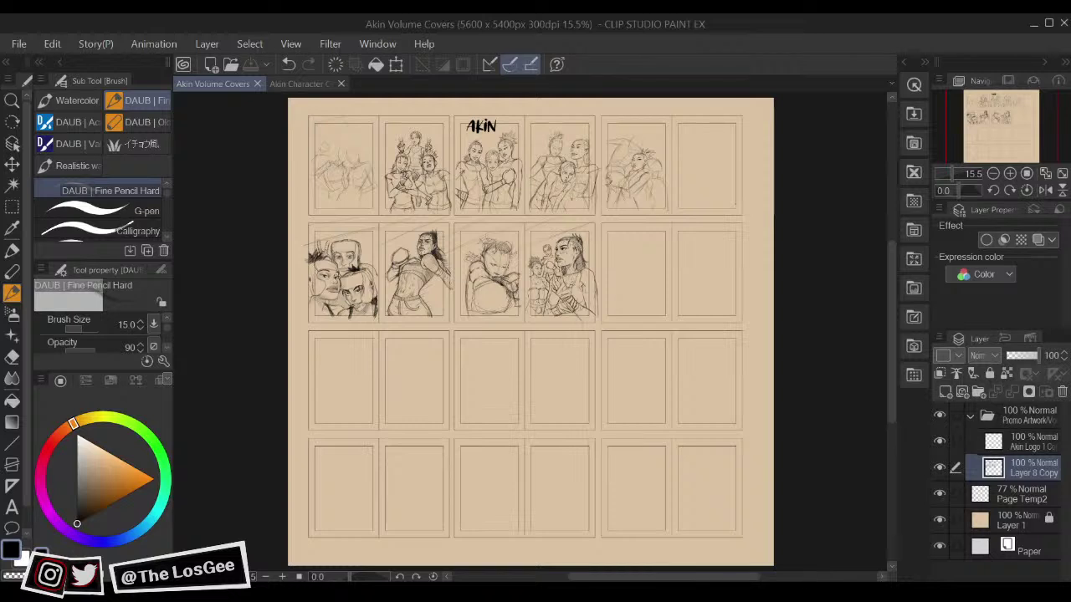
Step: Switch to the open Akin Character document and close it
left_click(307, 84)
key("ctrl+w")
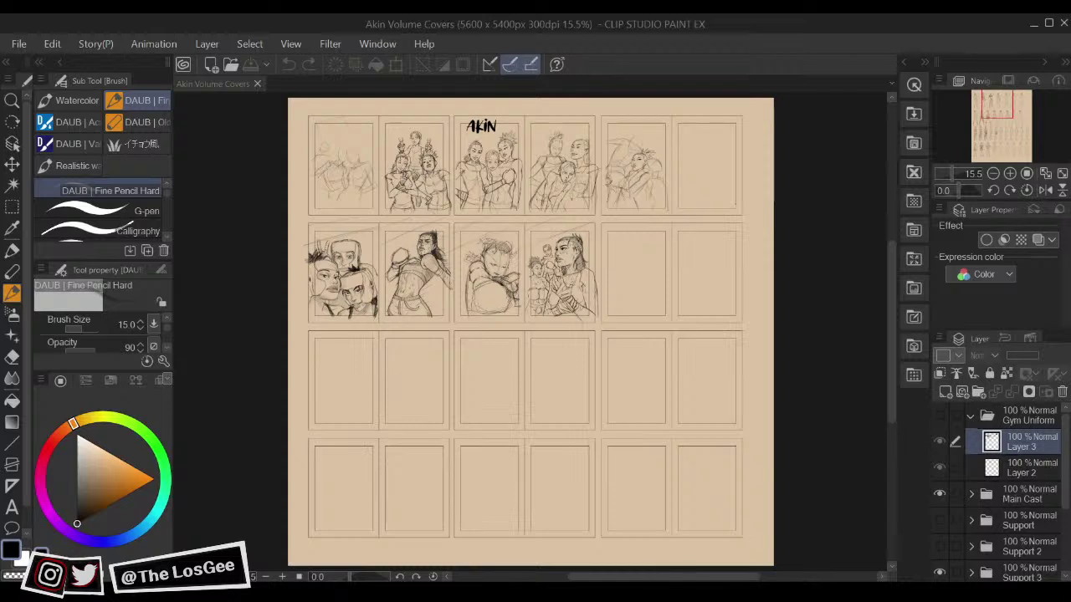
Step: Sketch light slanted guide lines across the upper part of the empty fifth panel in the second row
key("ctrl+plus")
key("ctrl+plus")
key("ctrl+plus")
key("ctrl+plus")
key("ctrl+plus")
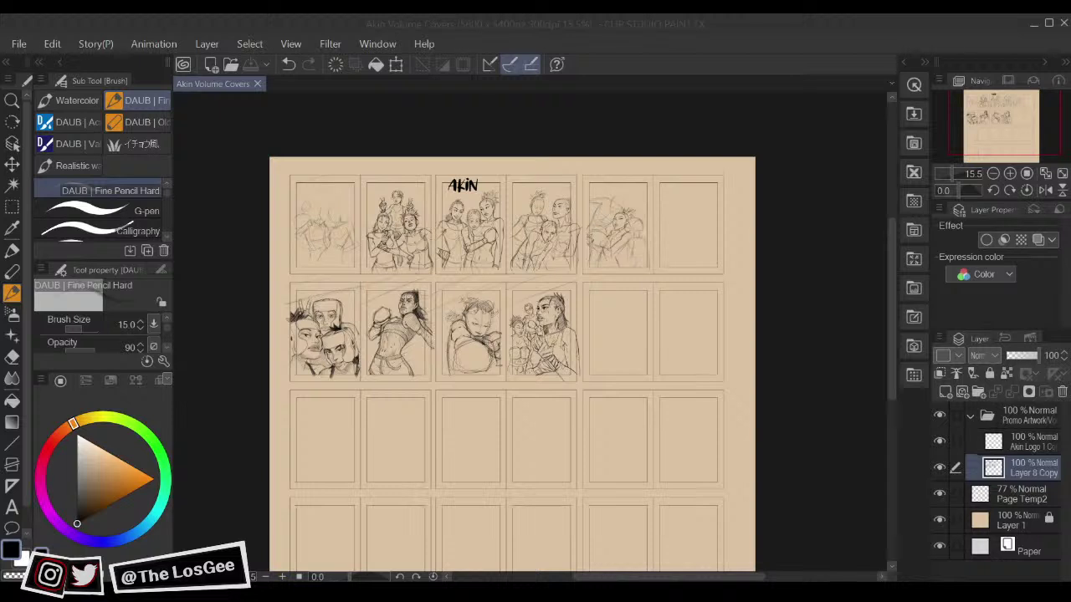
left_click(797, 363)
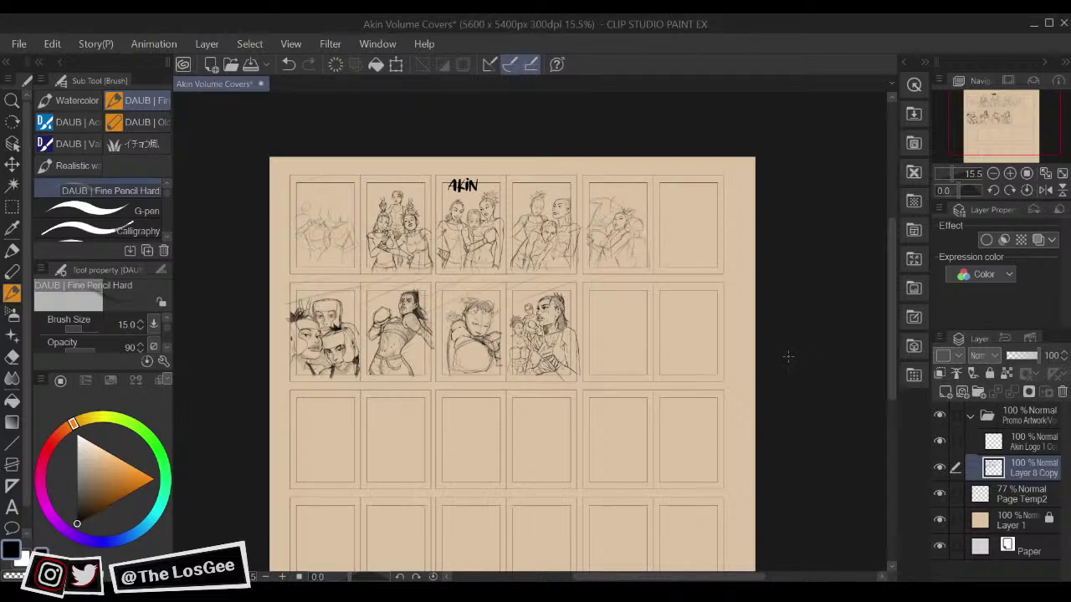
left_click_drag(650, 339, 605, 431)
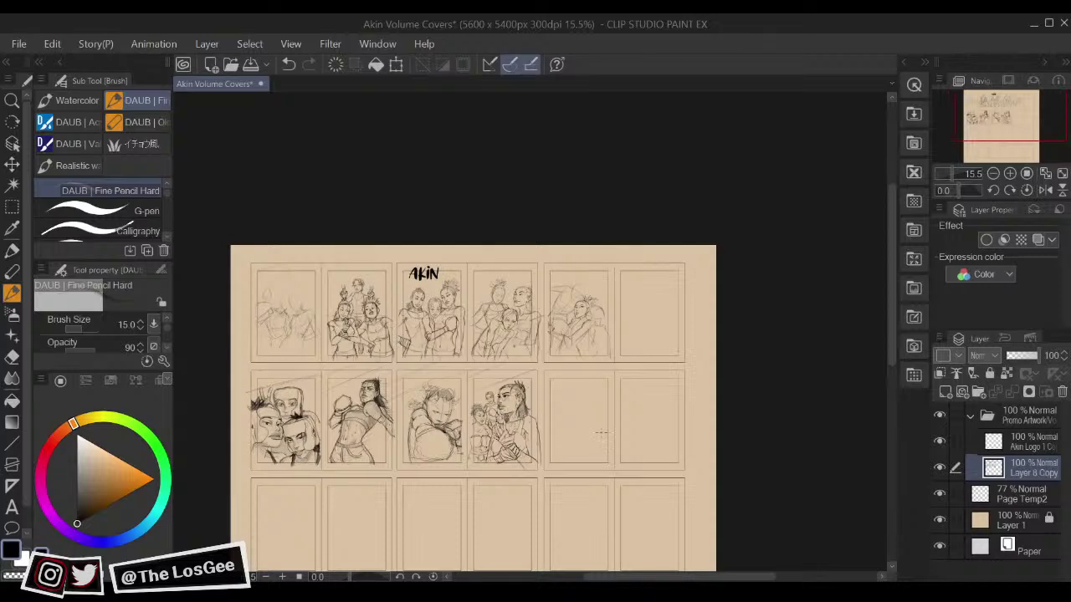
scroll(602, 439, "up", 5)
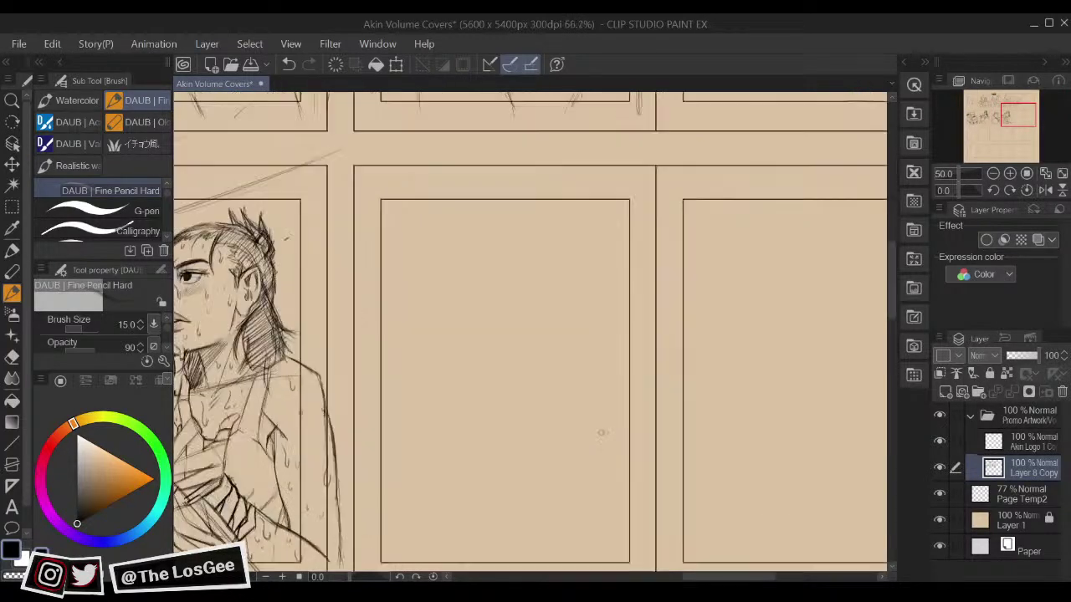
left_click_drag(600, 432, 680, 594)
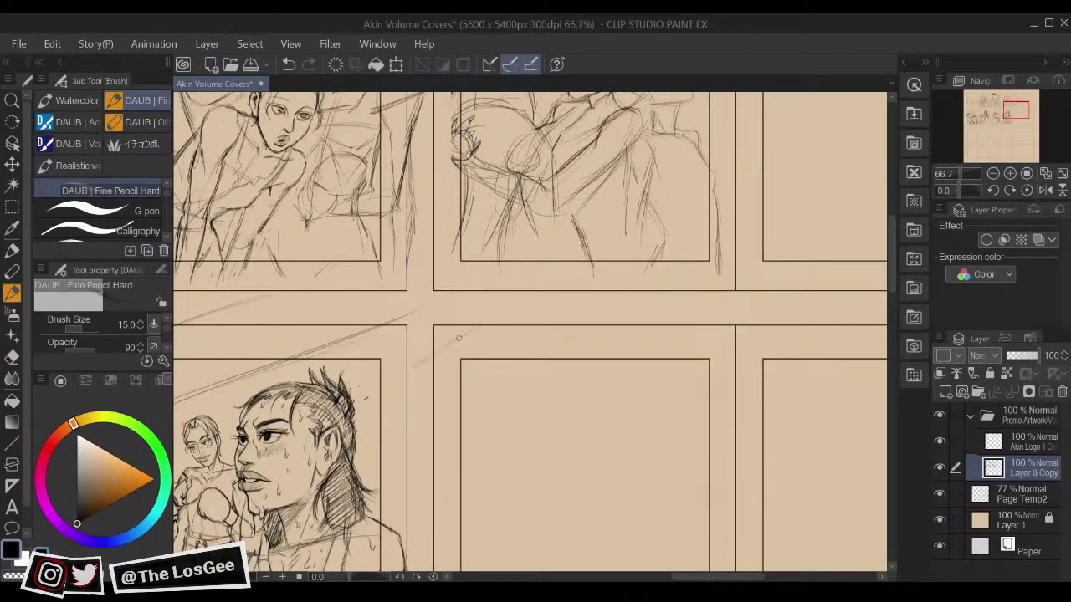
left_click_drag(517, 383, 555, 328)
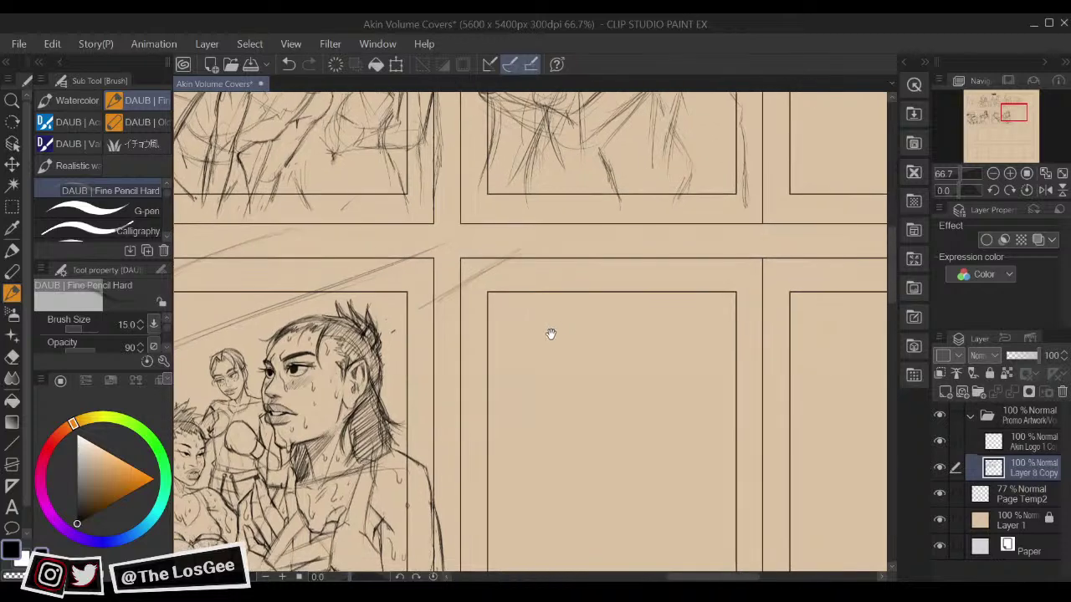
left_click_drag(458, 369, 606, 294)
mouse_move(724, 423)
left_mouse_down()
mouse_move(693, 387)
mouse_move(702, 378)
mouse_move(689, 346)
left_mouse_up()
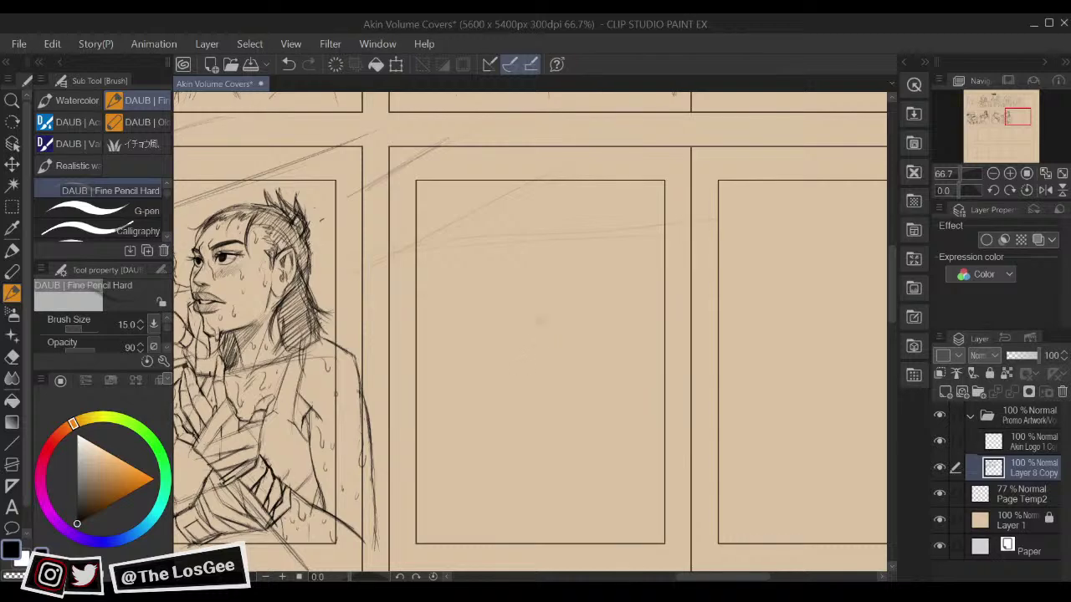
Step: Set the pencil's brush size to 12 and rough in a blocky torso in the lower half of the panel
key("bracketleft")
left_click_drag(608, 380, 640, 382)
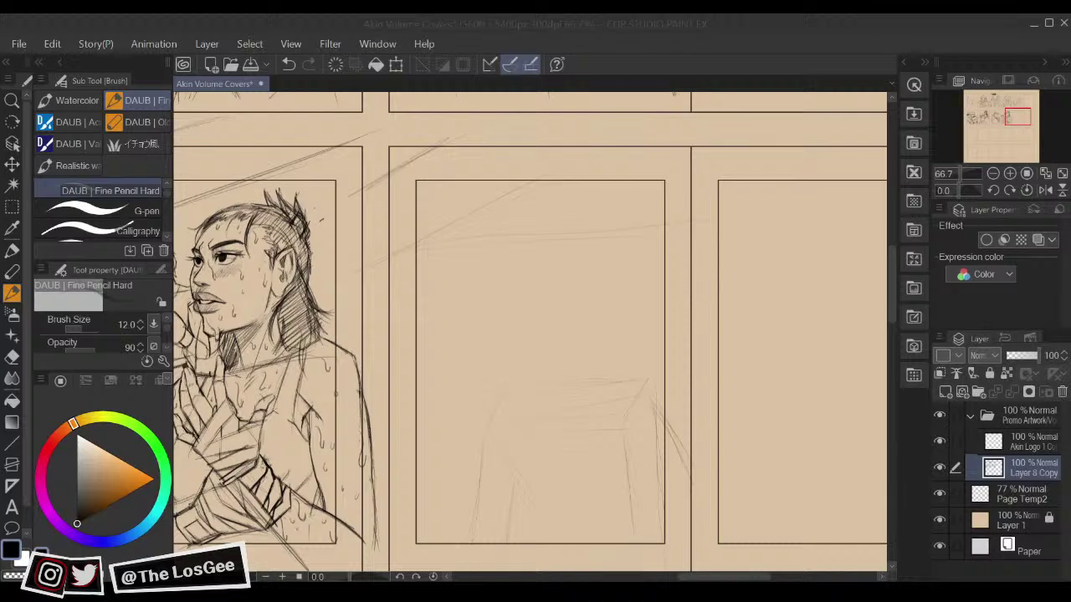
left_click(597, 368)
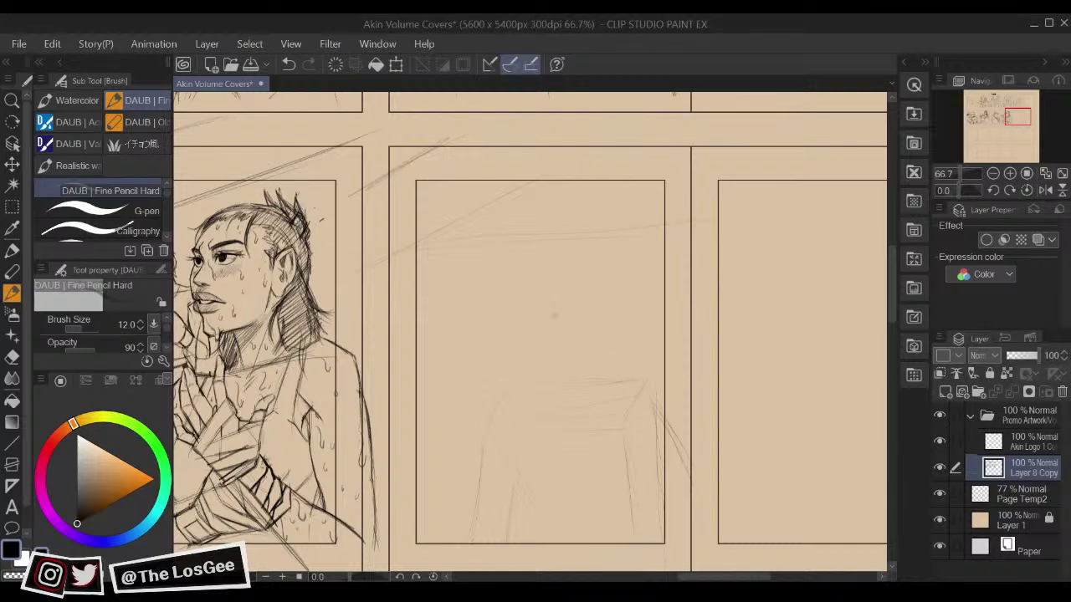
Step: Enlarge the hard eraser to 150 and erase the blocky torso rough from the panel
key("e")
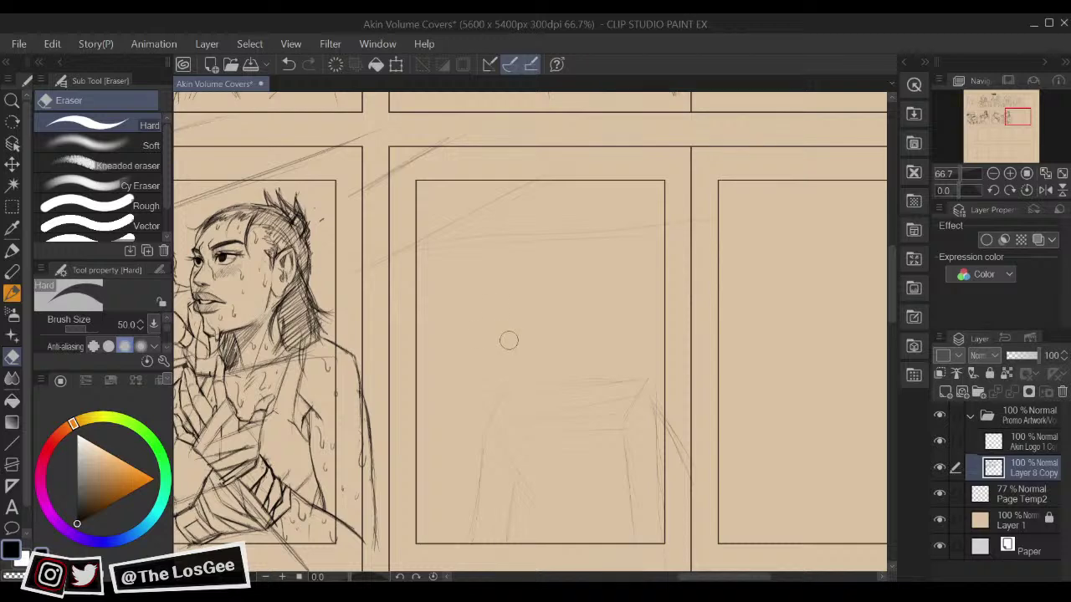
key("bracketright")
key("bracketright")
key("bracketright")
key("bracketright")
key("bracketright")
mouse_move(483, 540)
left_mouse_down()
mouse_move(531, 372)
mouse_move(590, 369)
mouse_move(555, 427)
mouse_move(653, 523)
mouse_move(675, 479)
mouse_move(652, 368)
left_mouse_up()
Step: Try a curved shoulder and torso rough with chest contour lines in the lower half of the panel
key("b")
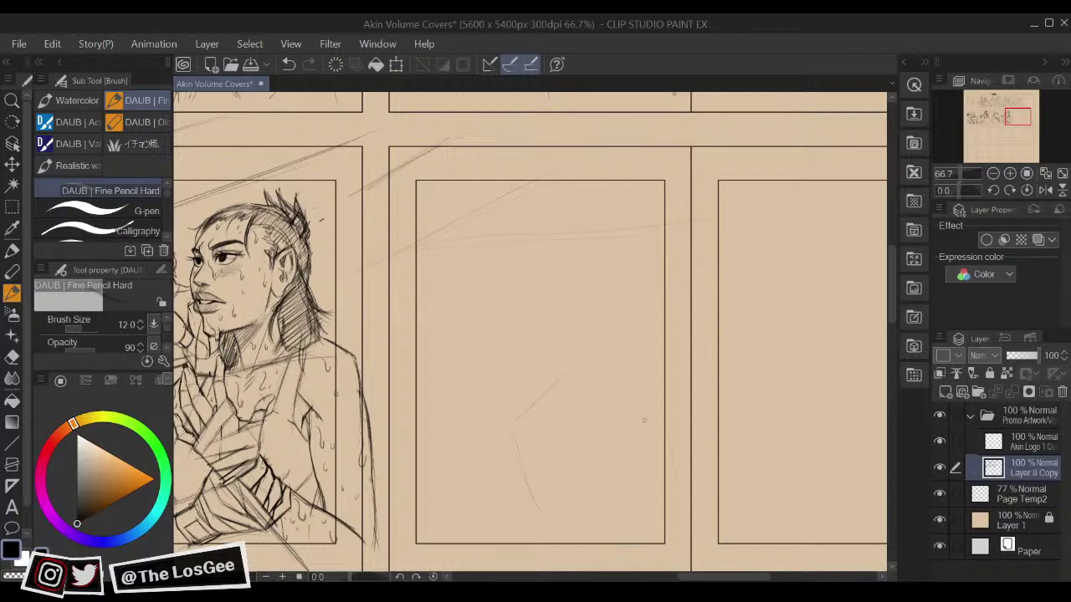
left_click_drag(543, 385, 636, 367)
left_click_drag(512, 433, 490, 532)
scroll(585, 427, "down", 2)
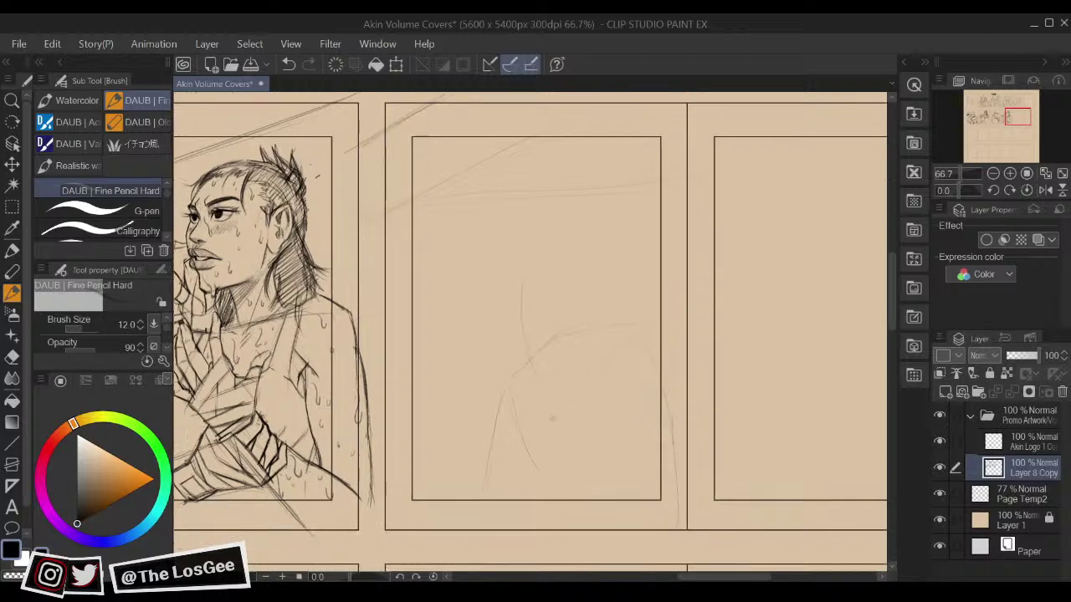
mouse_move(522, 452)
left_mouse_down()
mouse_move(511, 524)
mouse_move(552, 478)
left_mouse_up()
left_click_drag(537, 399, 630, 395)
mouse_move(534, 364)
left_mouse_down()
mouse_move(669, 364)
mouse_move(483, 381)
mouse_move(529, 371)
mouse_move(499, 394)
left_mouse_up()
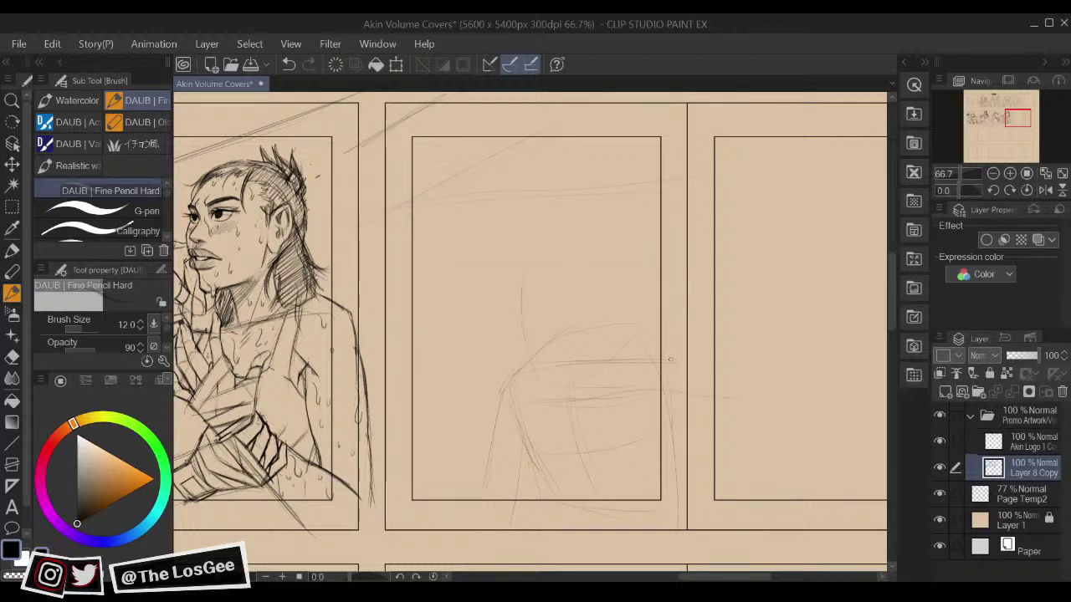
Step: Erase the curved shoulder and torso rough from the panel with the hard eraser
key("e")
mouse_move(526, 315)
left_mouse_down()
mouse_move(532, 276)
mouse_move(541, 399)
mouse_move(572, 477)
mouse_move(495, 531)
mouse_move(471, 488)
mouse_move(495, 535)
mouse_move(526, 544)
mouse_move(489, 498)
mouse_move(617, 541)
mouse_move(576, 462)
mouse_move(664, 538)
mouse_move(608, 518)
mouse_move(718, 404)
mouse_move(747, 427)
mouse_move(731, 380)
mouse_move(741, 316)
mouse_move(706, 349)
mouse_move(676, 335)
mouse_move(697, 291)
mouse_move(607, 290)
mouse_move(573, 301)
mouse_move(552, 361)
mouse_move(604, 307)
left_mouse_up()
scroll(633, 254, "up", 4)
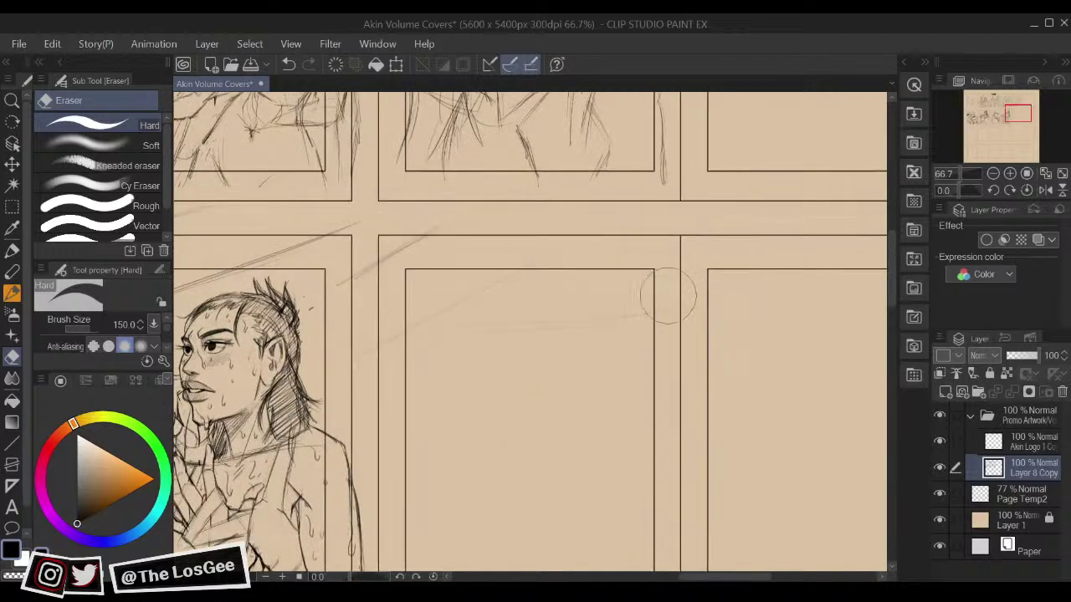
mouse_move(404, 362)
left_mouse_down()
mouse_move(344, 274)
mouse_move(359, 243)
mouse_move(361, 280)
left_mouse_up()
Step: Sketch a leaning figure in the panel with an oval head, a sloping shoulder line and a light torso
key("b")
left_click_drag(631, 428, 655, 348)
left_click_drag(444, 495, 470, 360)
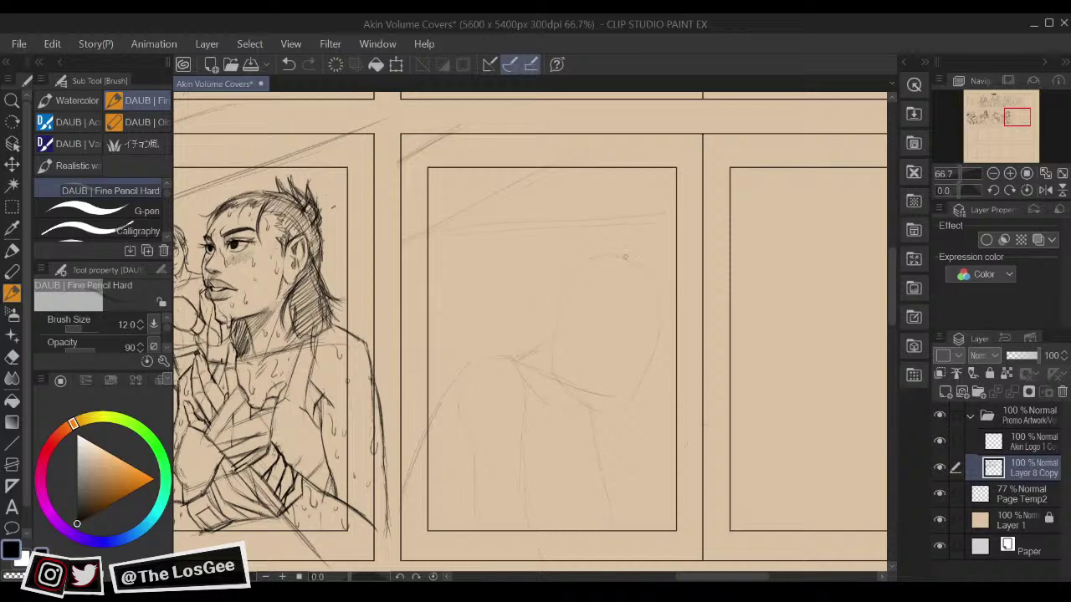
left_click_drag(566, 303, 580, 294)
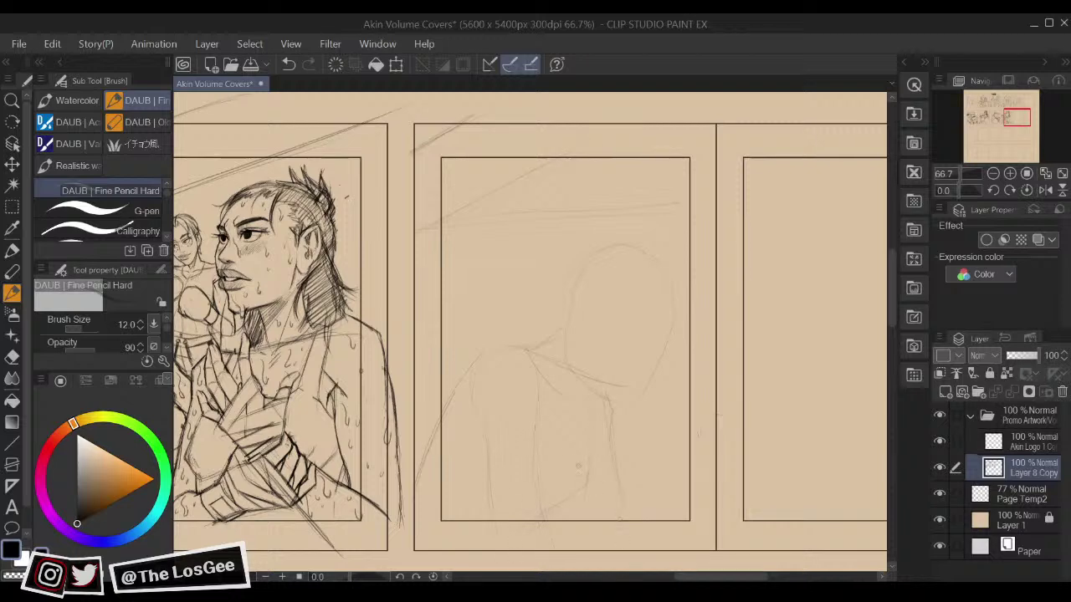
Step: Check the figure in a mirrored view and rework the lines around its lower torso
key("h")
key("e")
mouse_move(573, 447)
left_mouse_down()
mouse_move(647, 436)
mouse_move(557, 476)
mouse_move(567, 487)
left_mouse_up()
key("b")
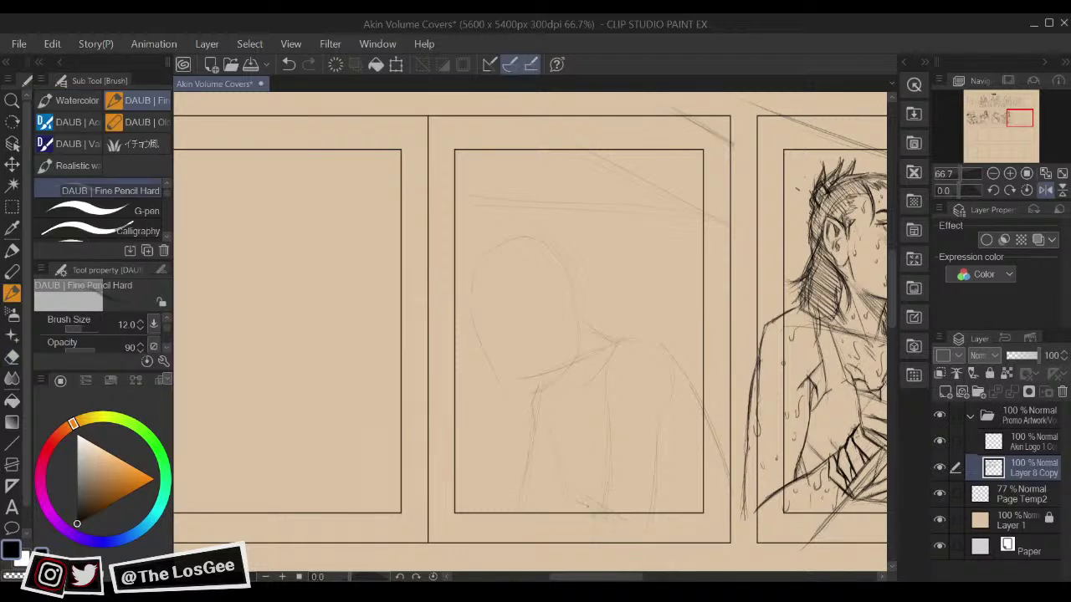
key("h")
mouse_move(650, 425)
left_mouse_down()
mouse_move(660, 444)
mouse_move(617, 435)
mouse_move(564, 399)
mouse_move(594, 387)
mouse_move(610, 412)
left_mouse_up()
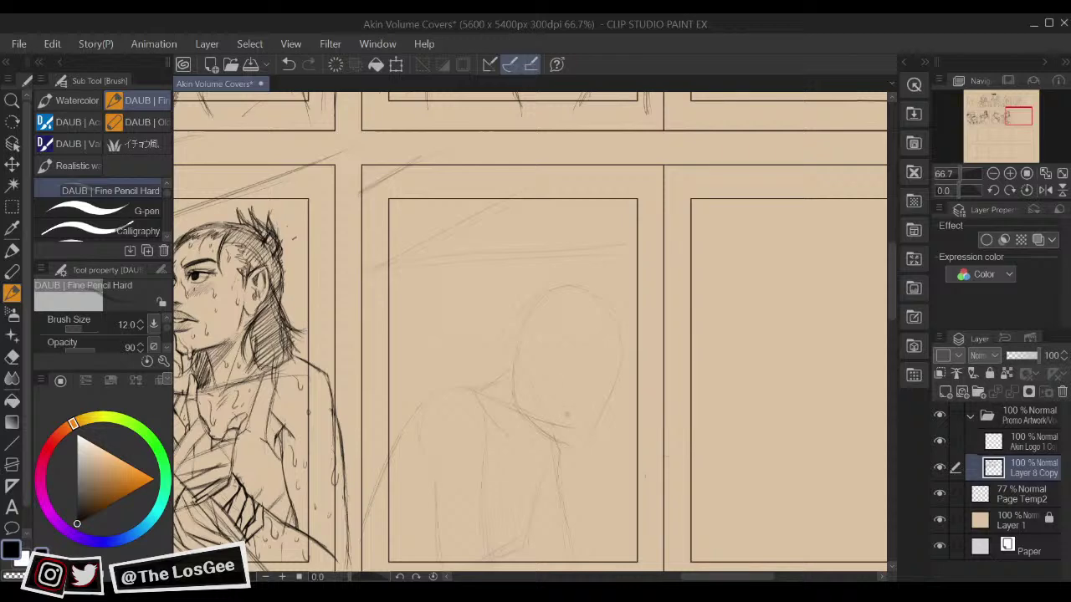
Step: Refine the head oval, add facial guide lines and mark a small circle behind the neck
left_click_drag(559, 364, 562, 377)
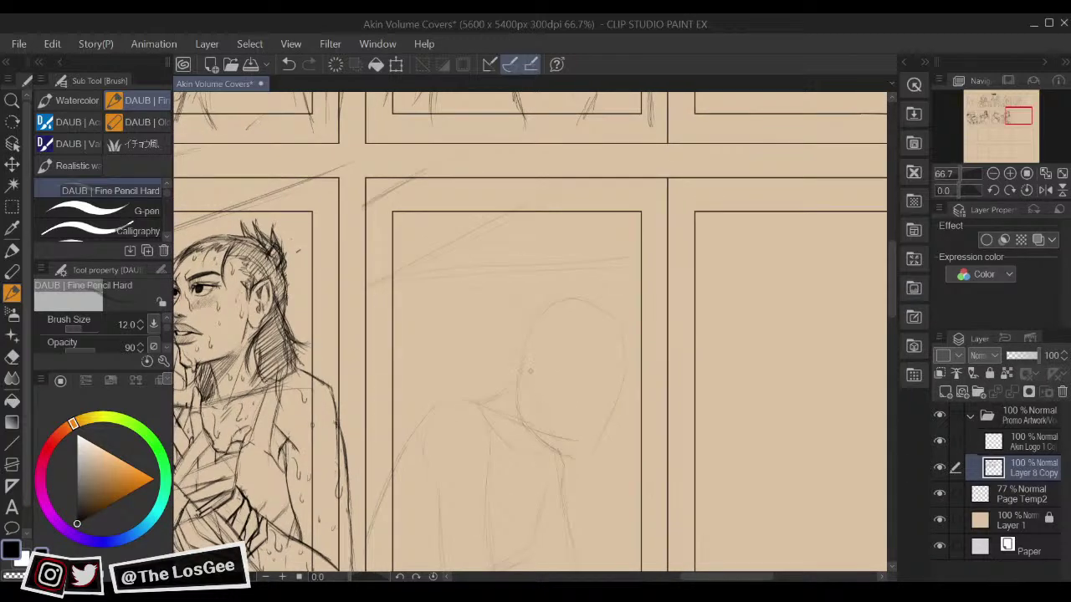
left_click(569, 389)
scroll(606, 318, "down", 3)
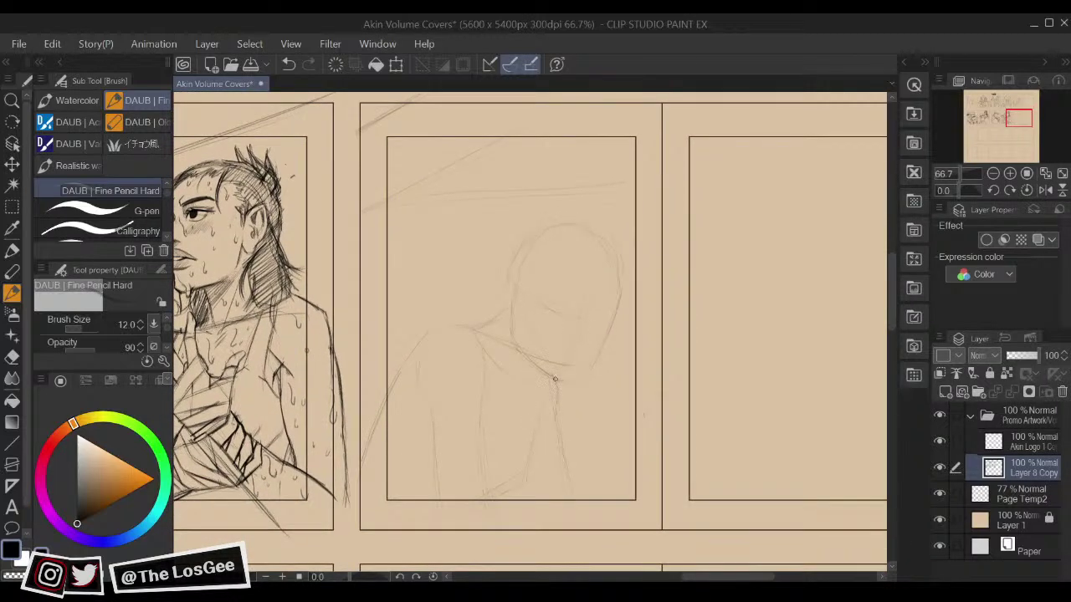
left_click_drag(560, 327, 557, 340)
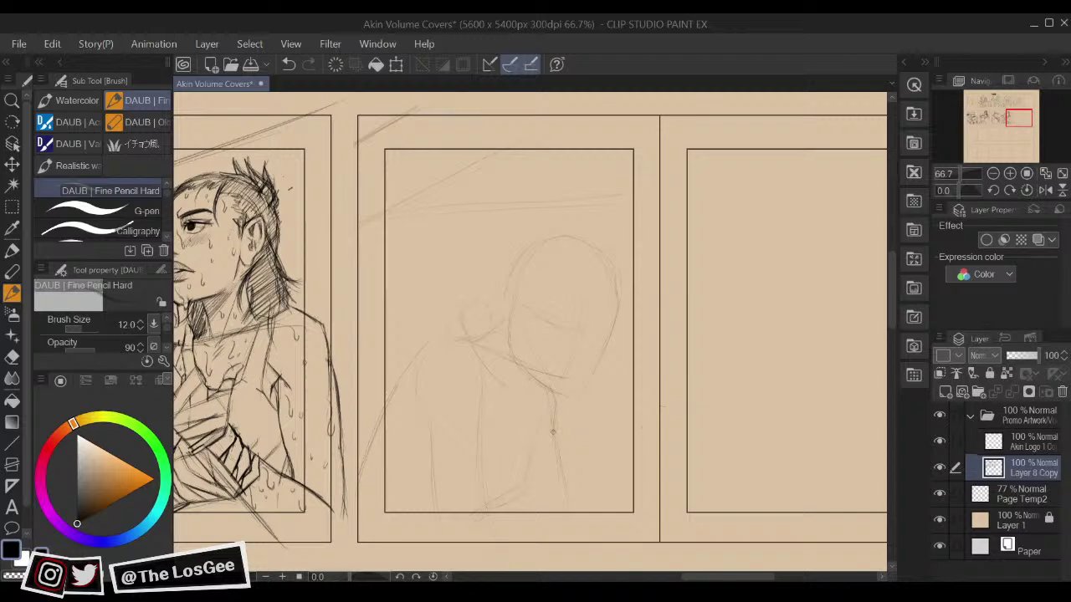
Step: Strengthen the contours of the figure's torso and add short slanted construction lines below the panel
left_click_drag(544, 412, 525, 489)
left_click_drag(482, 506, 482, 525)
scroll(529, 333, "down", 1)
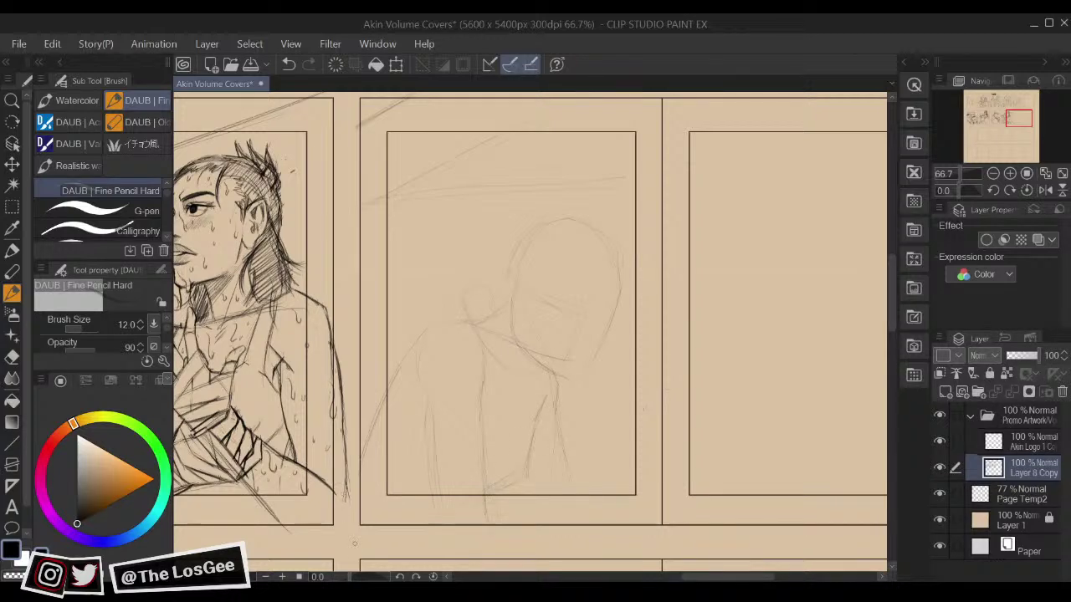
scroll(339, 477, "down", 3)
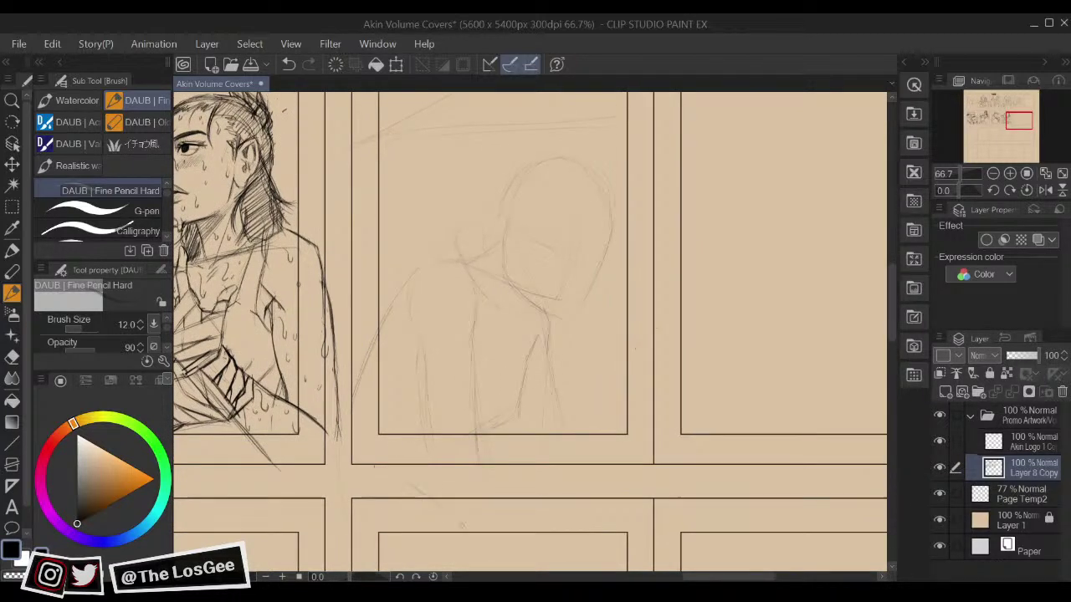
scroll(502, 432, "down", 1)
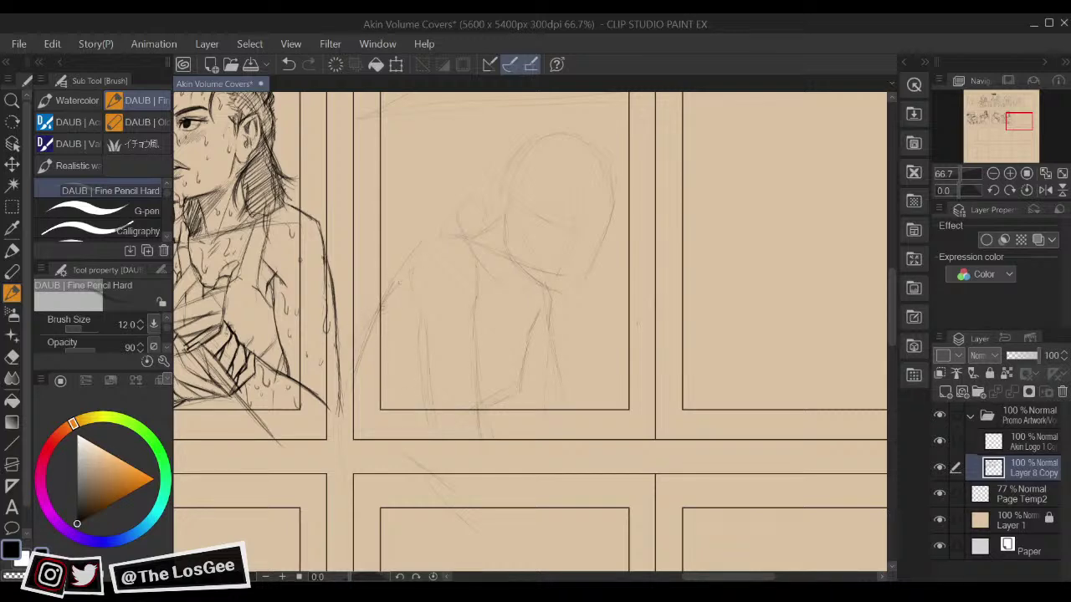
Step: Reinforce the outer contour below the figure's rear shoulder and check the sketch in a mirrored view
left_click_drag(383, 310, 349, 360)
key("h")
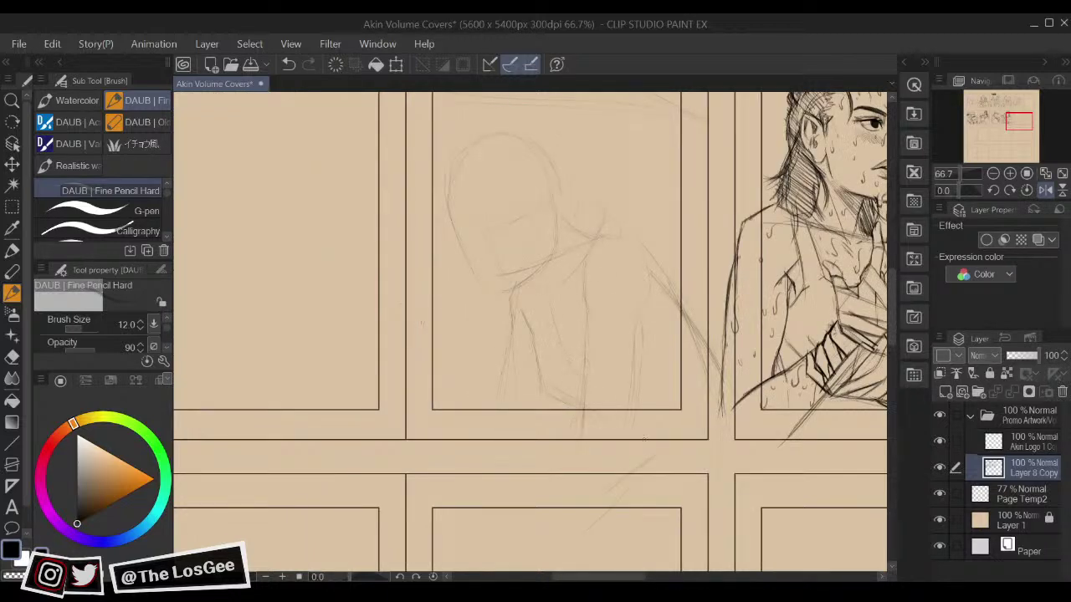
key("h")
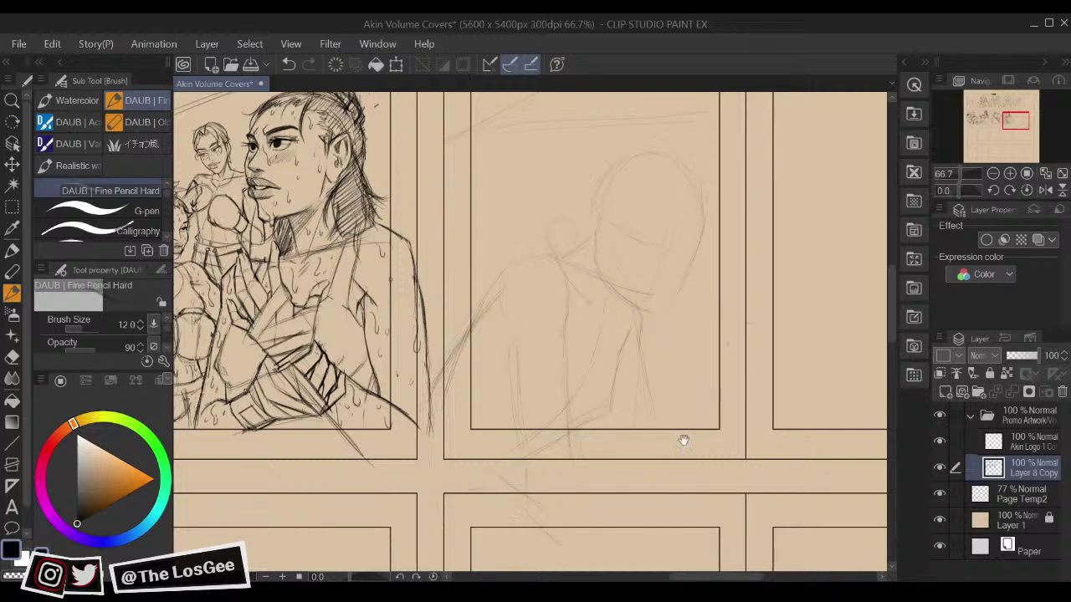
Step: Lasso the whole figure sketch, transform it slightly upward within the panel and deselect it
left_click_drag(686, 398, 669, 449)
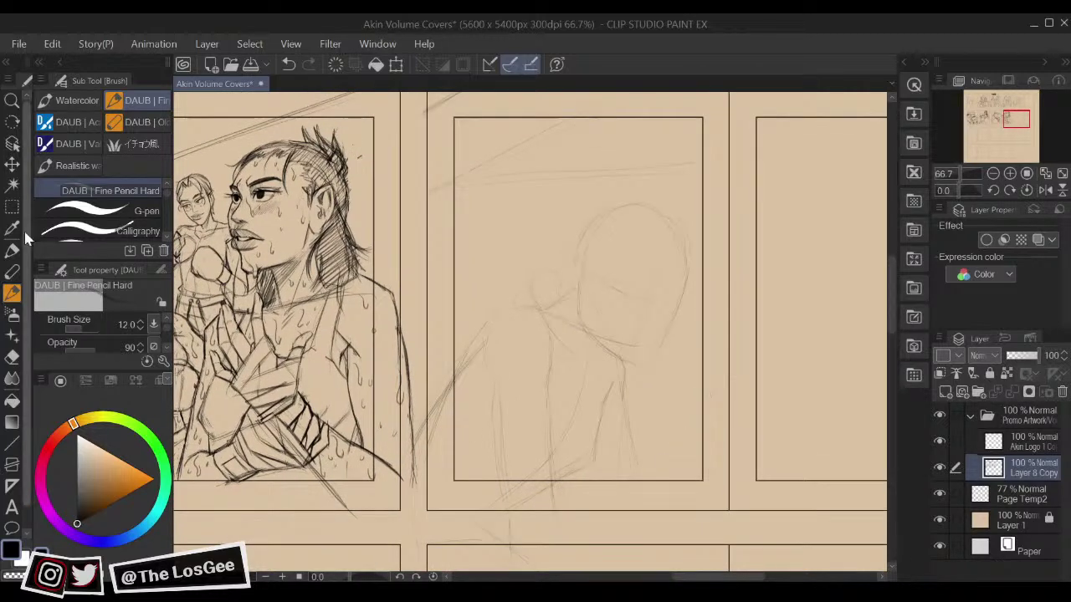
left_click(12, 206)
left_click(140, 165)
left_click(143, 145)
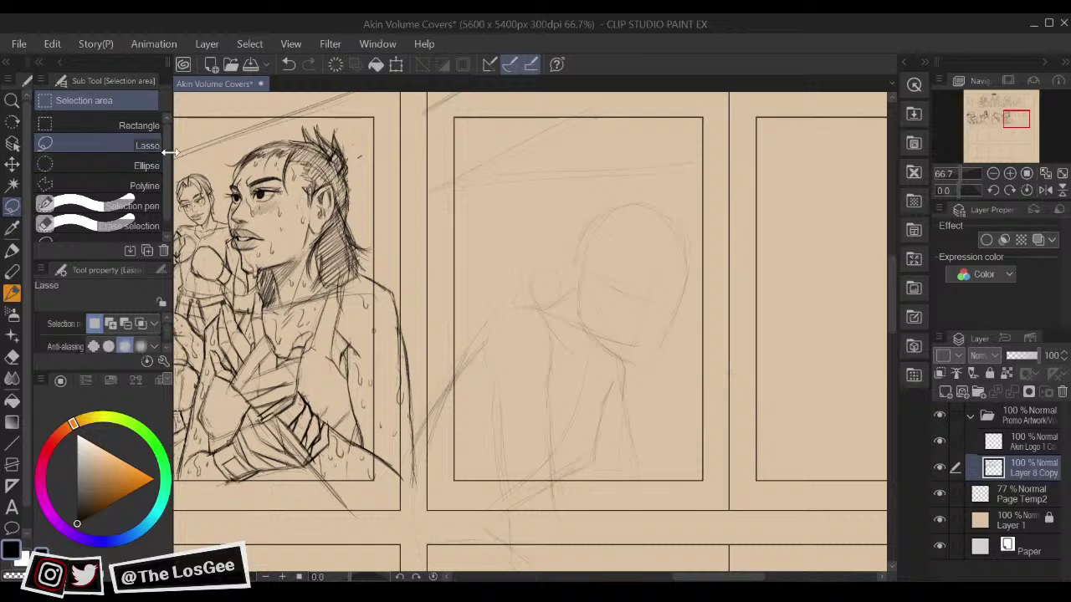
mouse_move(475, 247)
left_mouse_down()
mouse_move(679, 194)
mouse_move(738, 428)
mouse_move(449, 494)
mouse_move(422, 381)
mouse_move(435, 247)
left_mouse_up()
key("ctrl+t")
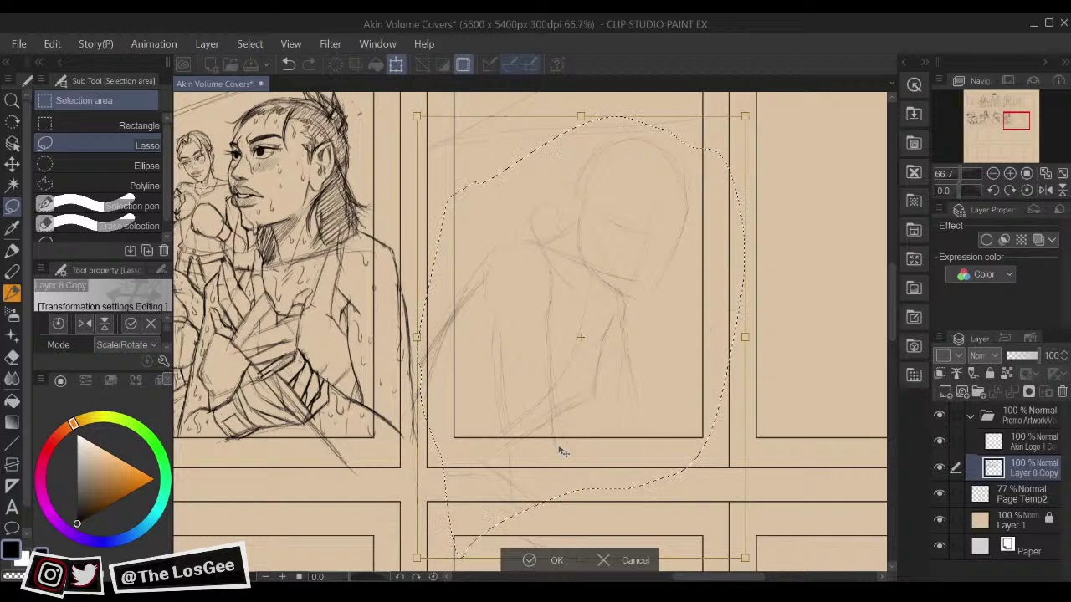
left_click_drag(560, 444, 493, 584)
key("ctrl+t")
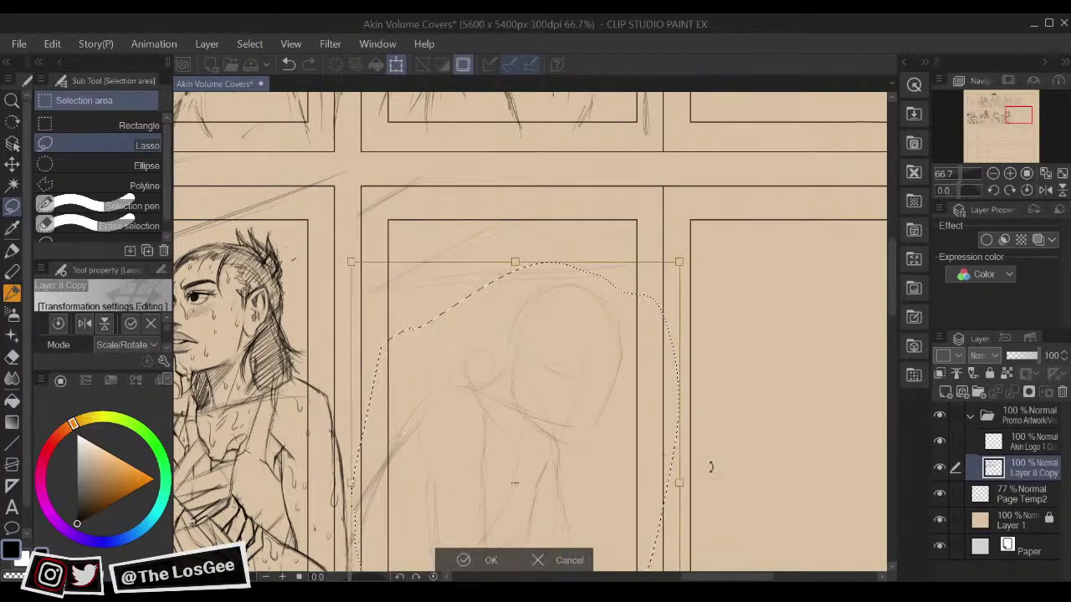
key("Return")
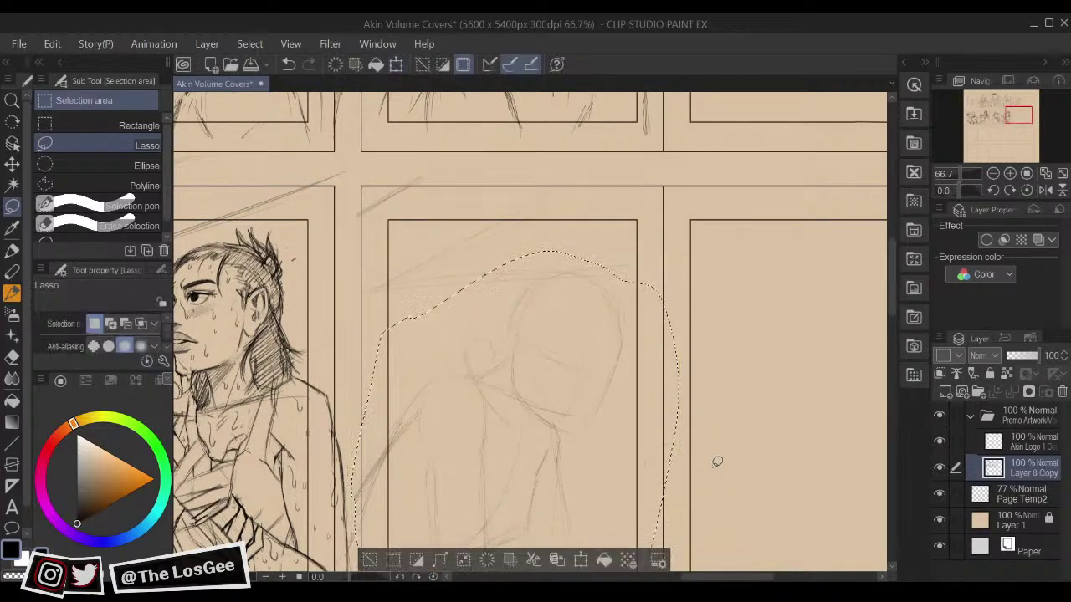
key("ctrl+d")
Step: Sketch the contours beneath the figure's head with the pencil, extending them past the panel's lower edge
left_click_drag(728, 413, 743, 356)
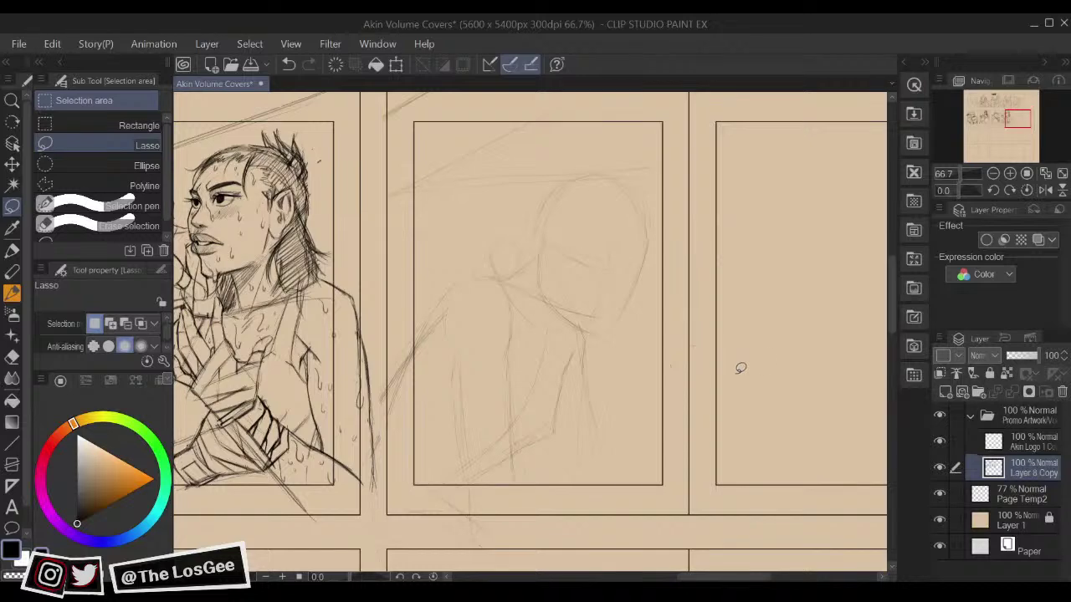
key("p")
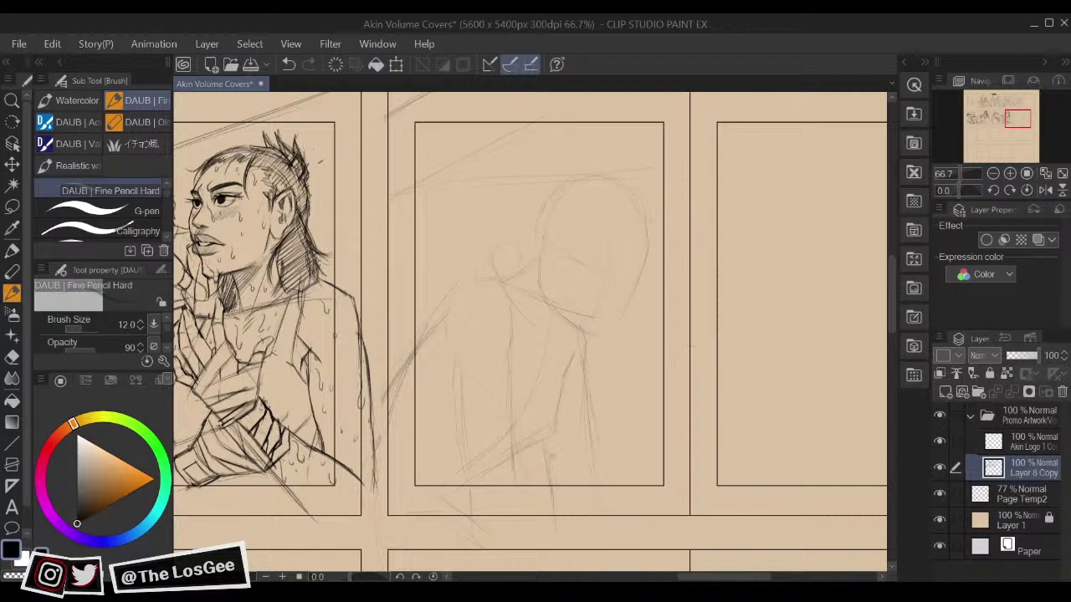
left_click_drag(583, 396, 584, 501)
scroll(593, 441, "up", 1)
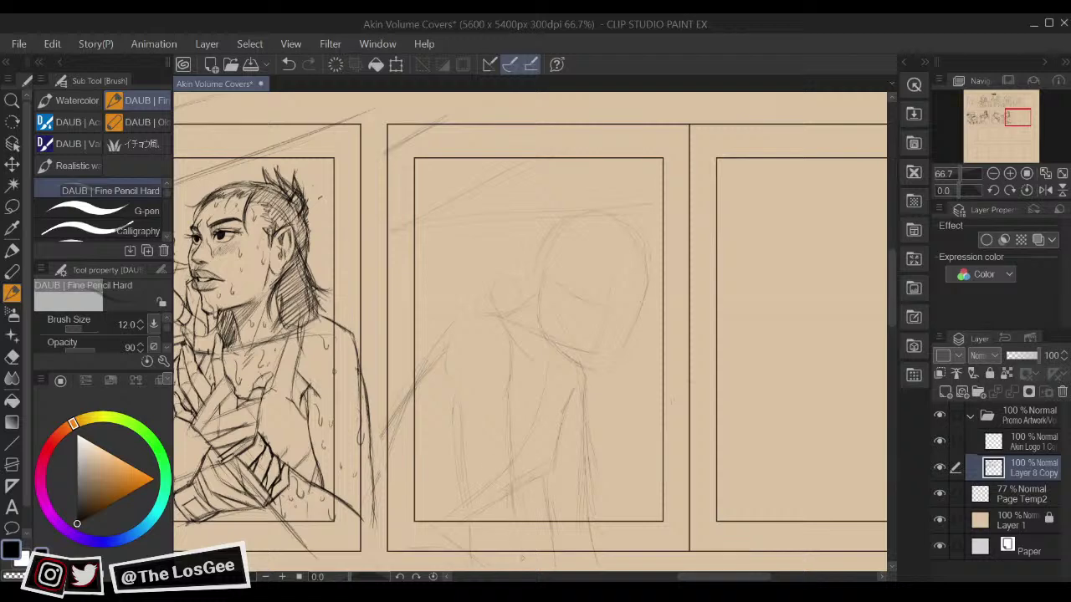
Step: Sketch the collar lines below the figure's head, reinforce the rear shoulder contour, and erase the shoulder line's overhang outside the panel
left_click_drag(504, 409, 511, 397)
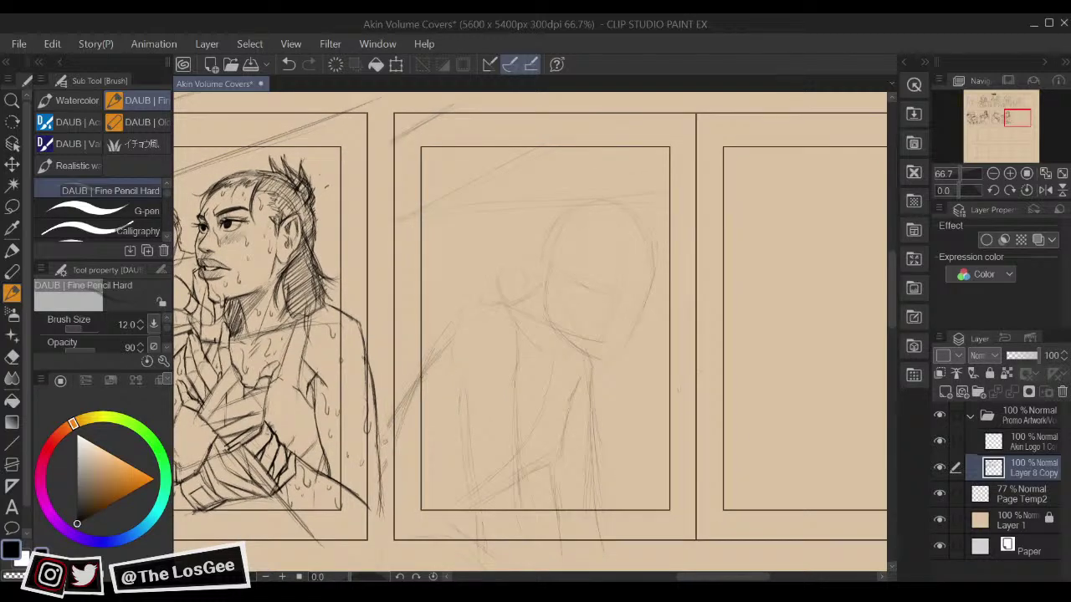
scroll(602, 340, "up", 1)
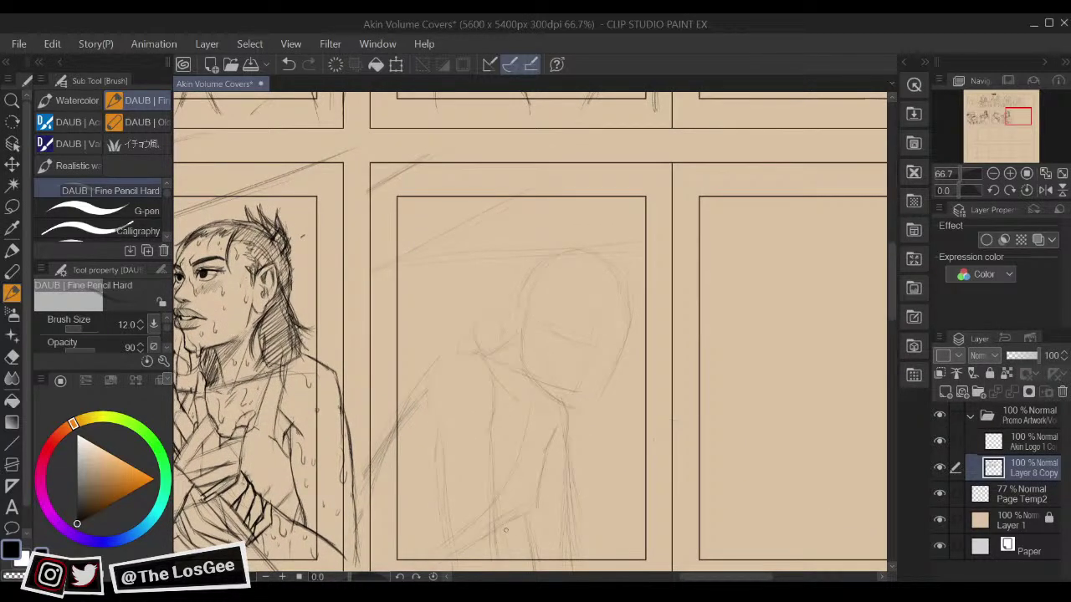
left_click_drag(494, 530, 523, 520)
scroll(621, 387, "up", 1)
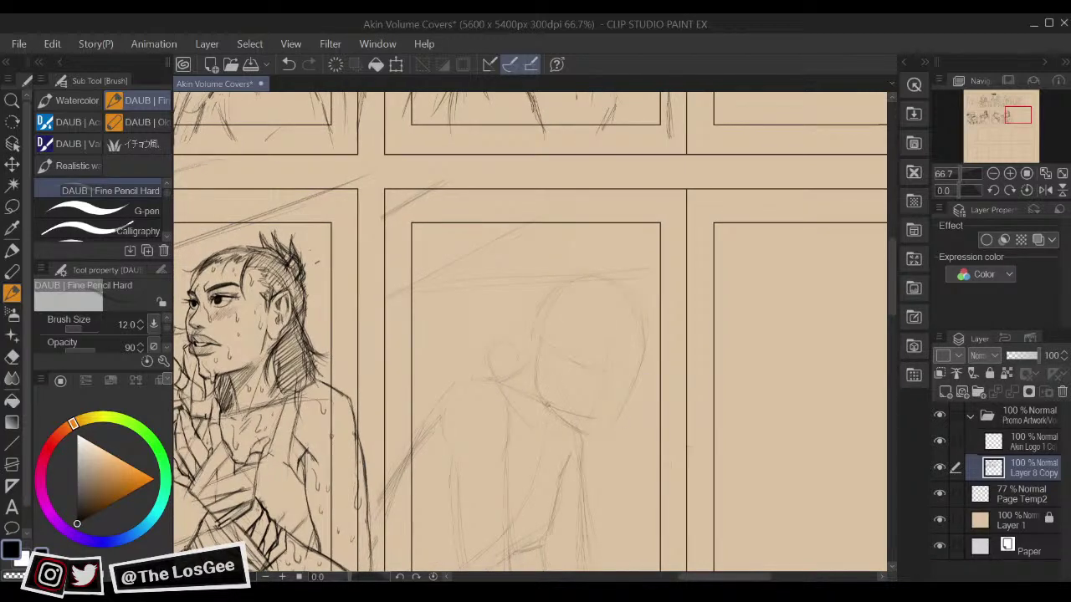
key("h")
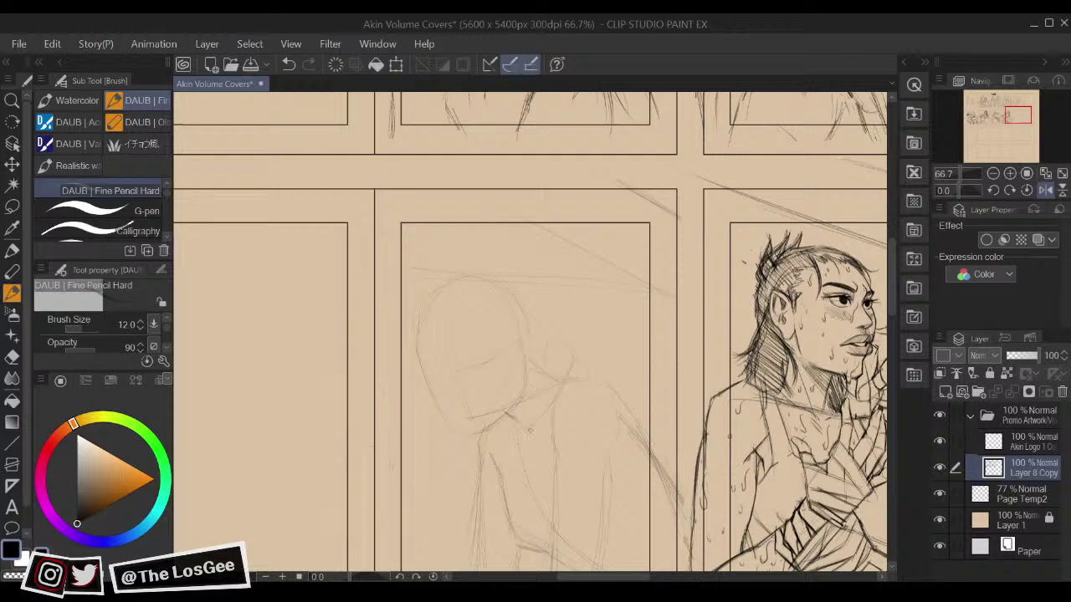
left_click_drag(530, 383, 602, 383)
key("h")
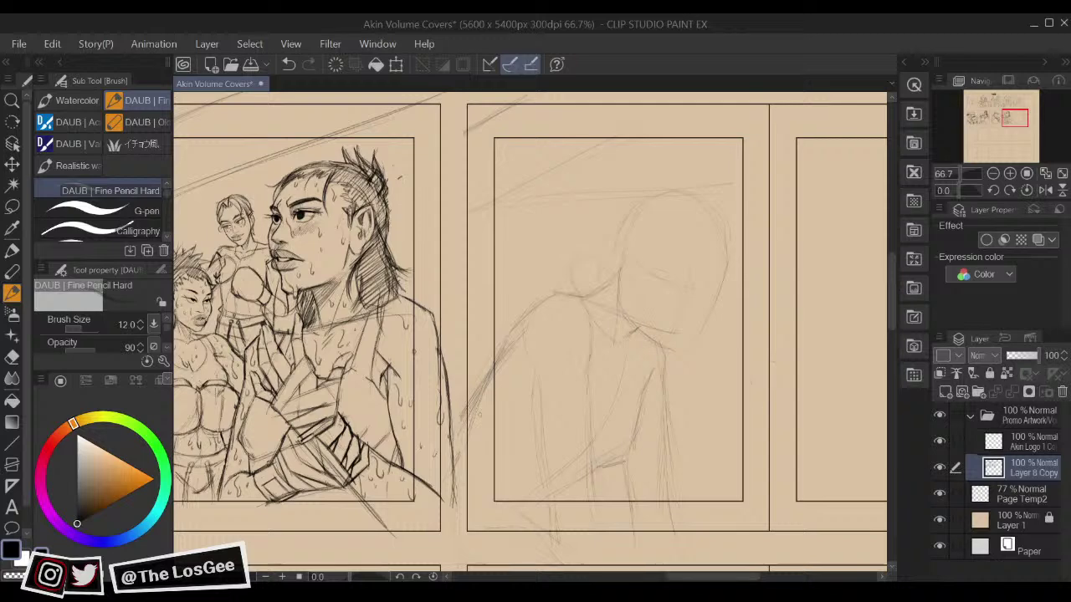
key("e")
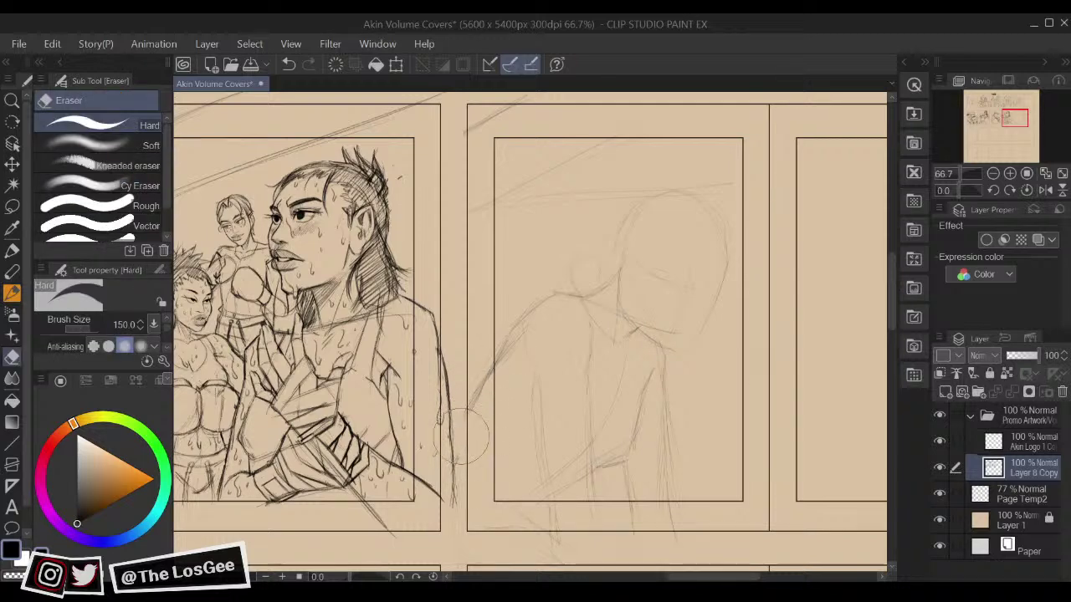
key("p")
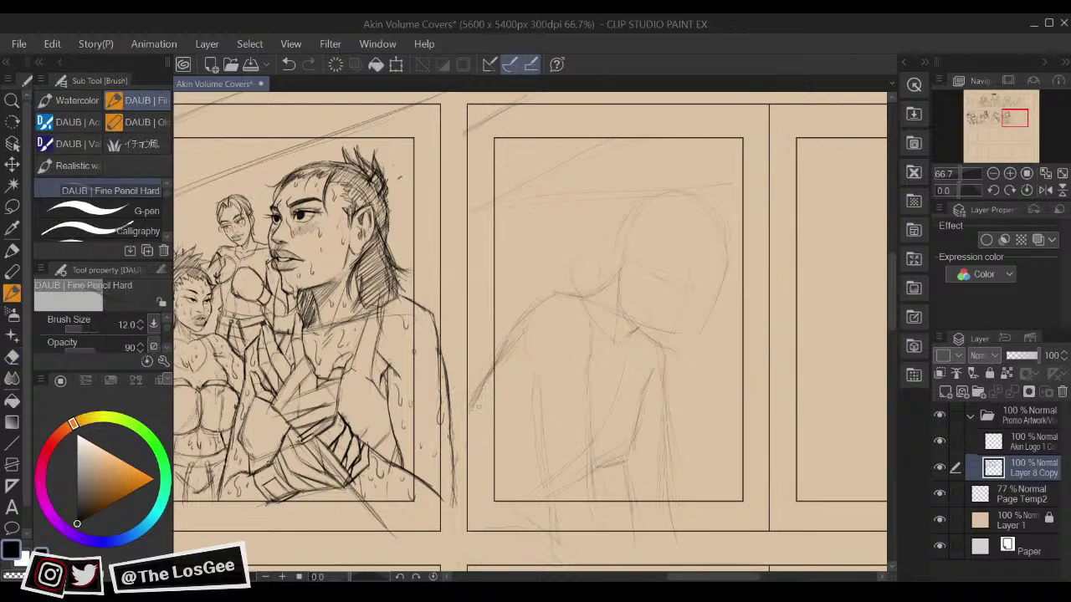
Step: Letter the rough title "Akin Vol" across the top of the panel above the figure's head
left_click_drag(584, 342, 674, 460)
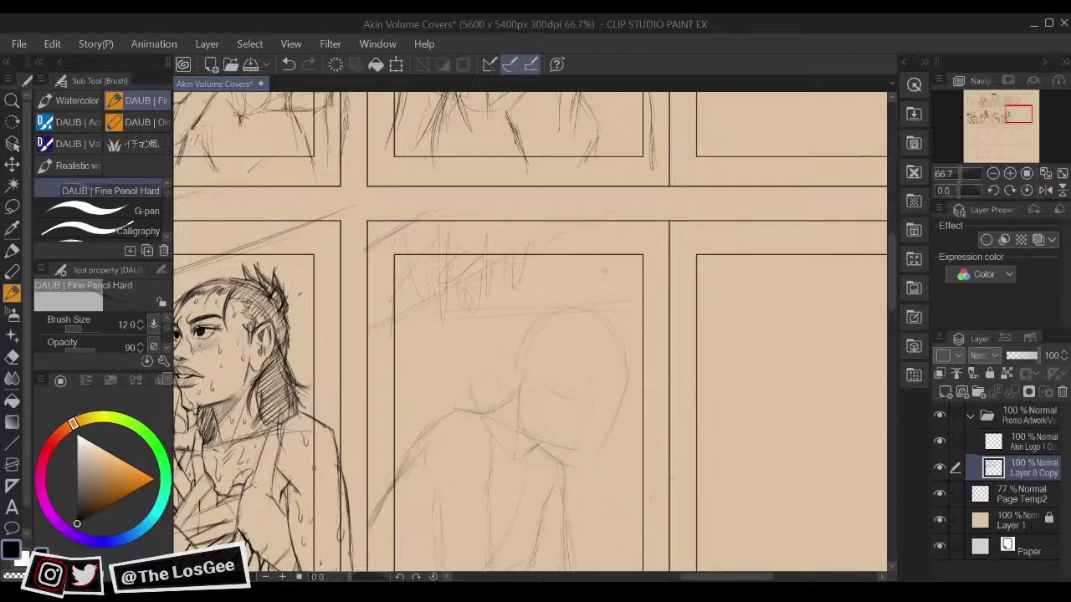
left_click_drag(595, 284, 587, 281)
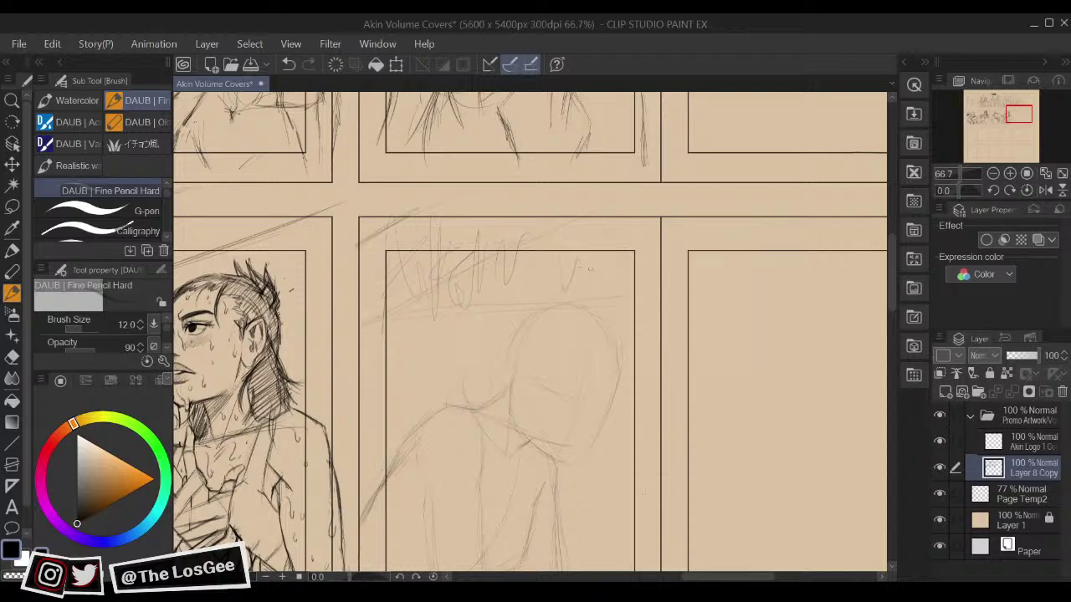
mouse_move(649, 308)
left_mouse_down()
mouse_move(652, 141)
mouse_move(657, 284)
left_mouse_up()
scroll(649, 360, "up", 3)
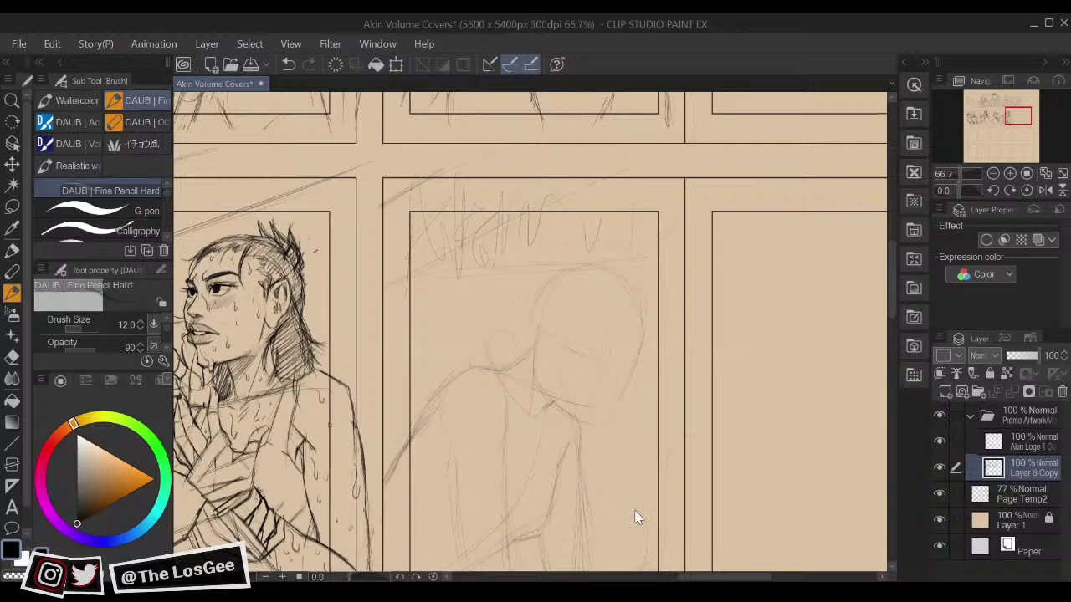
scroll(635, 517, "up", 1)
Step: Sketch the far brow, nose bridge and underside of the nose on the figure's face, checking the profile in mirrored views
left_click_drag(667, 277, 683, 387)
key("h")
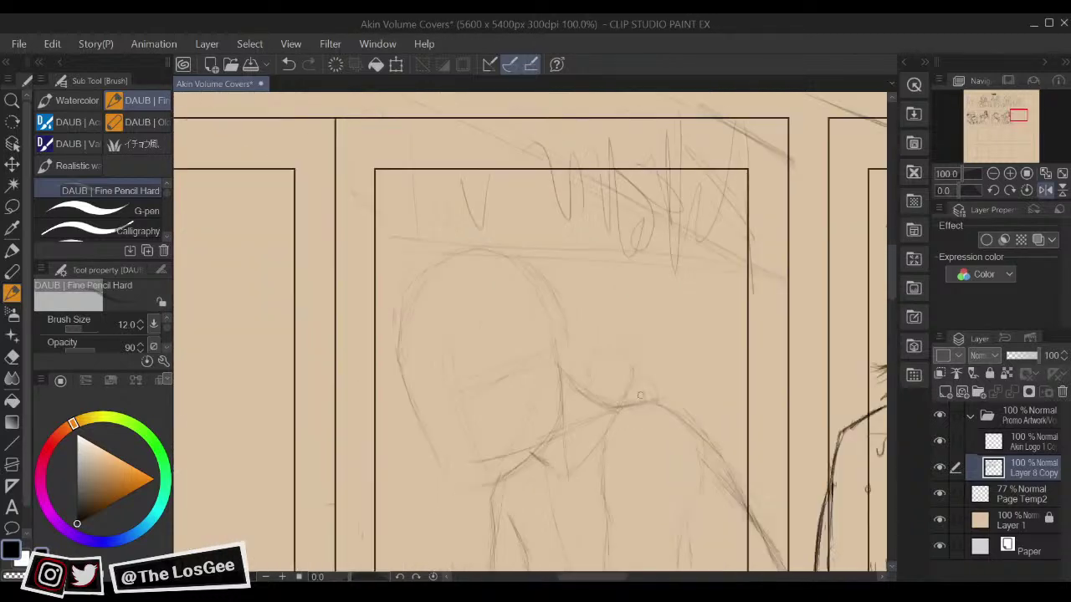
left_click_drag(432, 401, 454, 425)
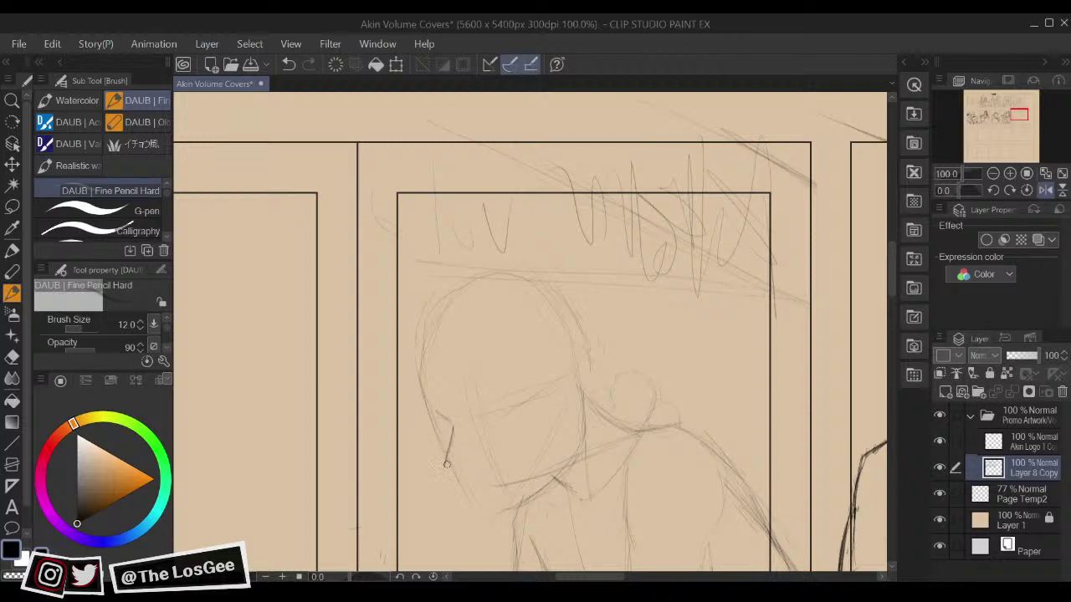
key("h")
left_click_drag(621, 430, 614, 379)
key("h")
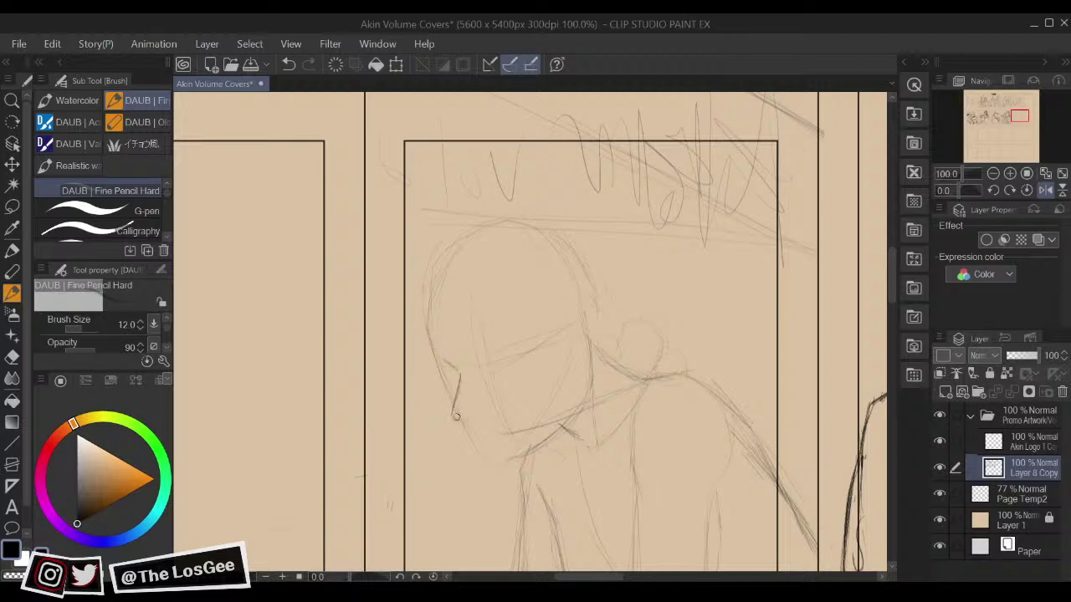
key("h")
mouse_move(572, 382)
left_mouse_down()
mouse_move(598, 382)
mouse_move(594, 372)
left_mouse_up()
key("h")
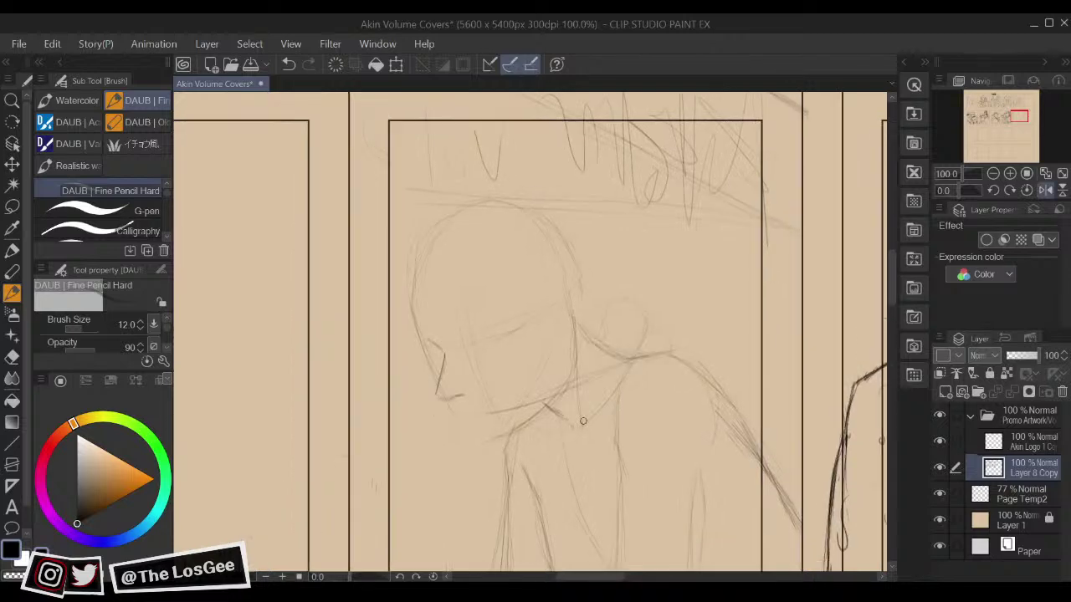
Step: Draw the philtrum and upper lip beneath the nose, comparing the normal and mirrored views
scroll(583, 420, "up", 2)
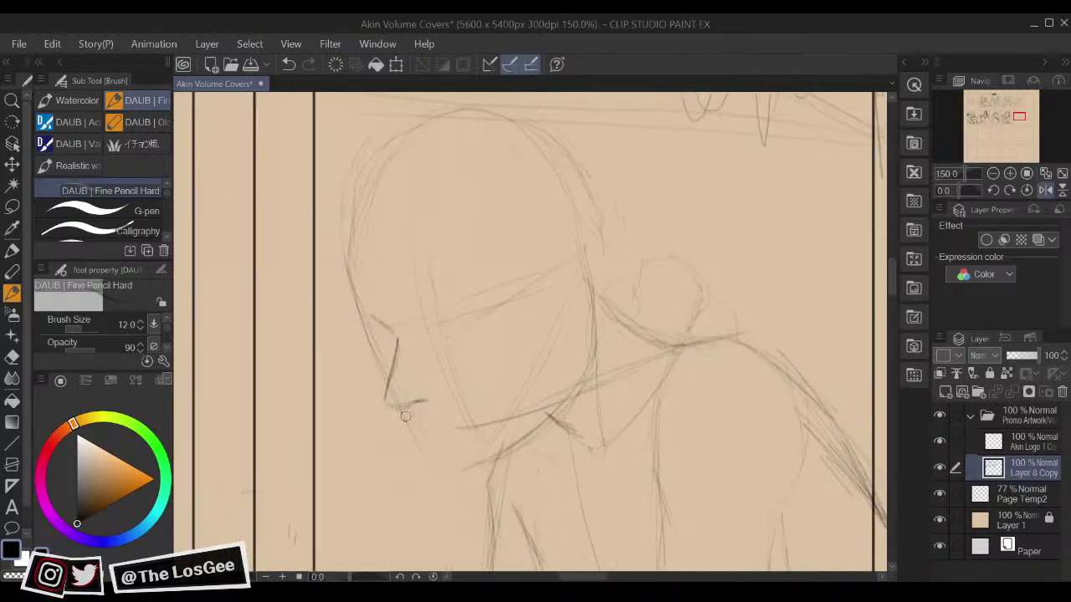
left_click_drag(404, 426, 422, 437)
key("h")
left_click_drag(592, 409, 582, 406)
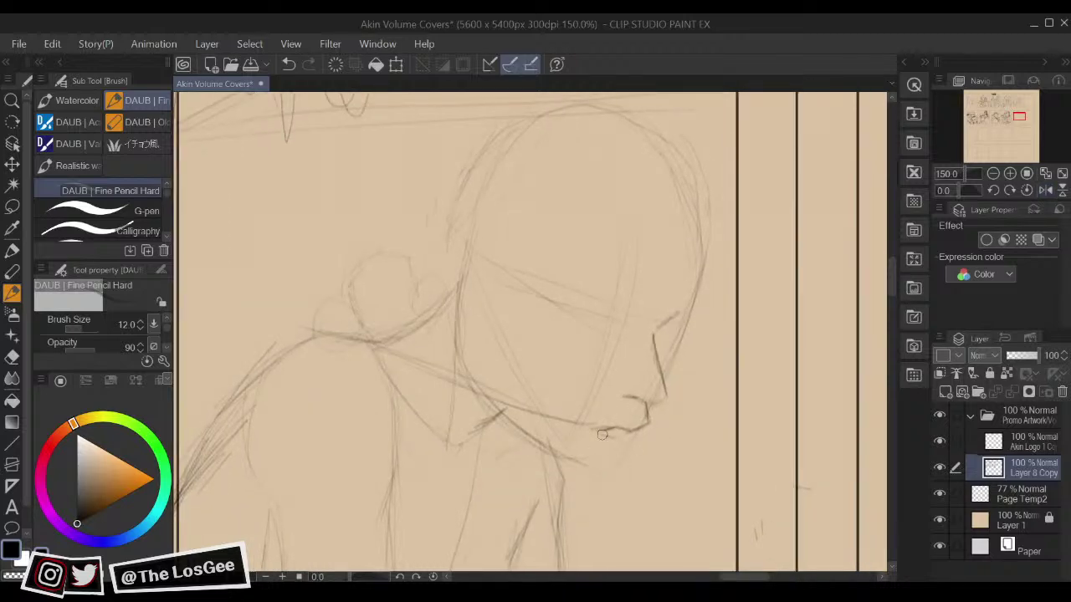
key("h")
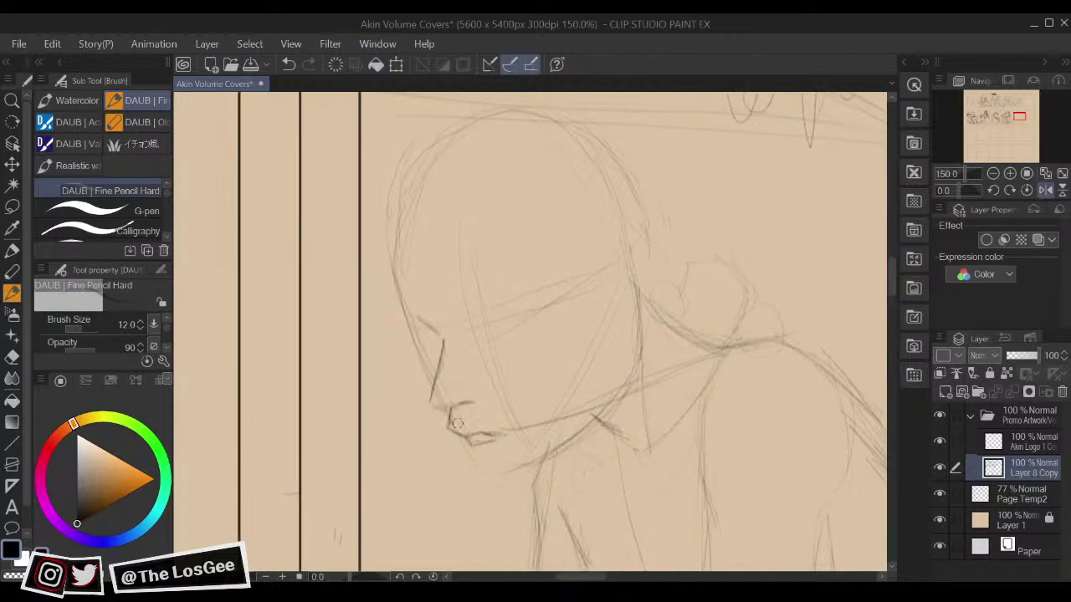
left_click_drag(450, 430, 493, 433)
key("h")
key("h")
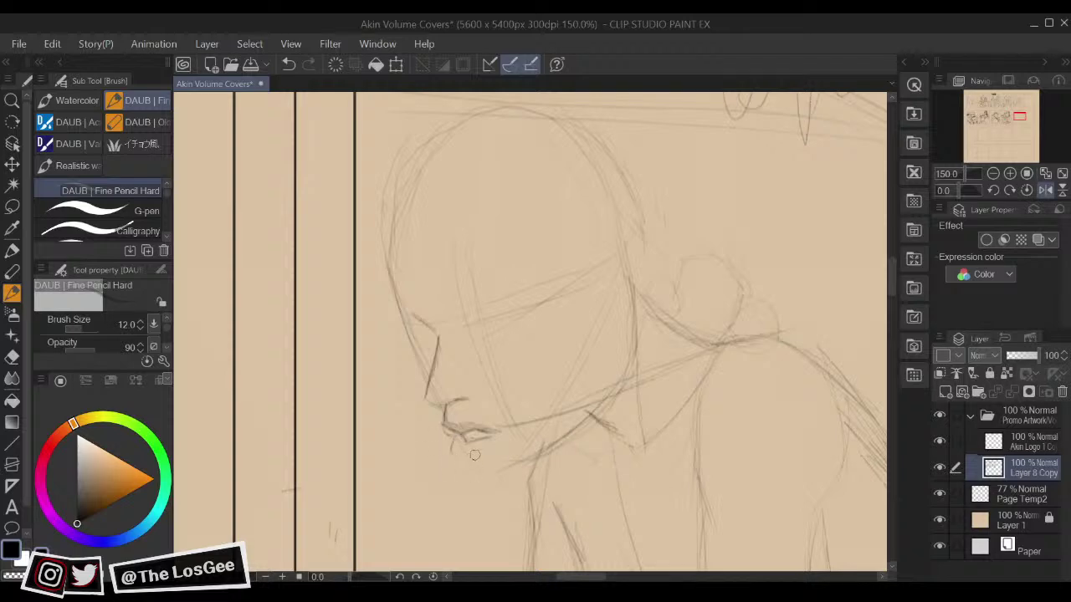
Step: Draw the lower lip and darken the opening between the lips, checking the mouth in both orientations
key("h")
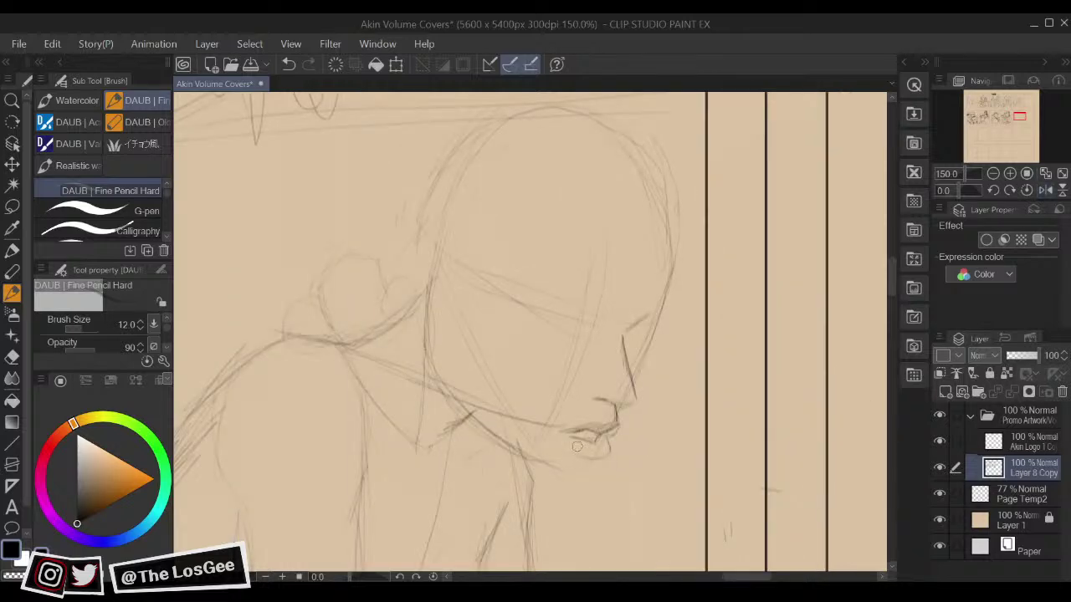
mouse_move(566, 440)
left_mouse_down()
mouse_move(600, 456)
mouse_move(590, 429)
mouse_move(594, 440)
mouse_move(613, 428)
mouse_move(615, 444)
mouse_move(615, 433)
mouse_move(574, 430)
left_mouse_up()
key("h")
key("h")
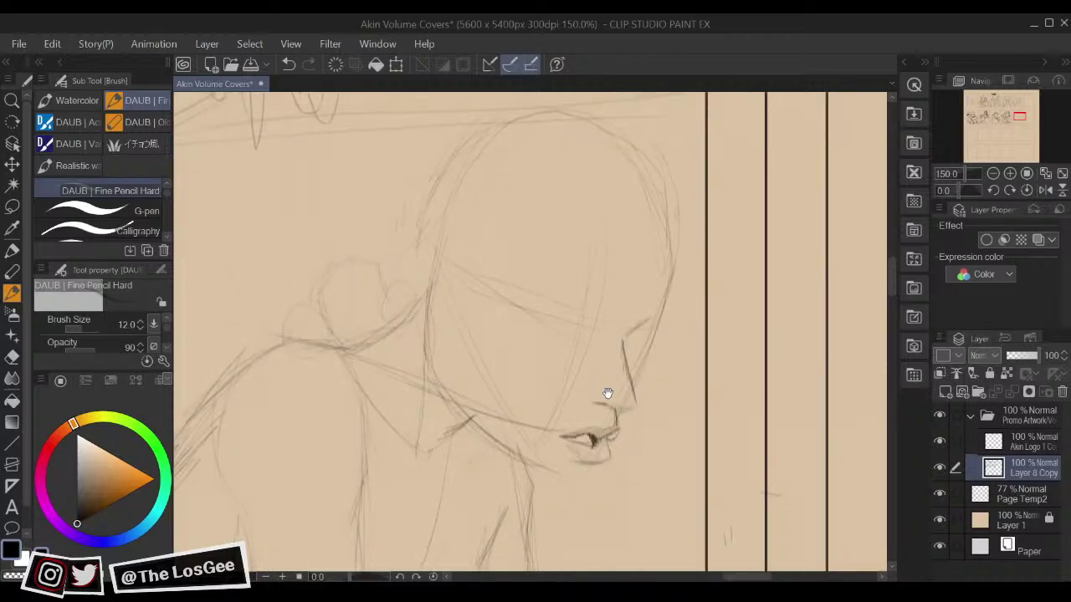
key("h")
left_click_drag(443, 430, 504, 438)
key("h")
Step: Sketch the near eye's upper lid and lower contour along the face's slanted eye line
mouse_move(666, 350)
left_mouse_down()
mouse_move(664, 383)
mouse_move(634, 413)
left_mouse_up()
left_click_drag(571, 389, 569, 393)
left_click_drag(506, 387, 567, 398)
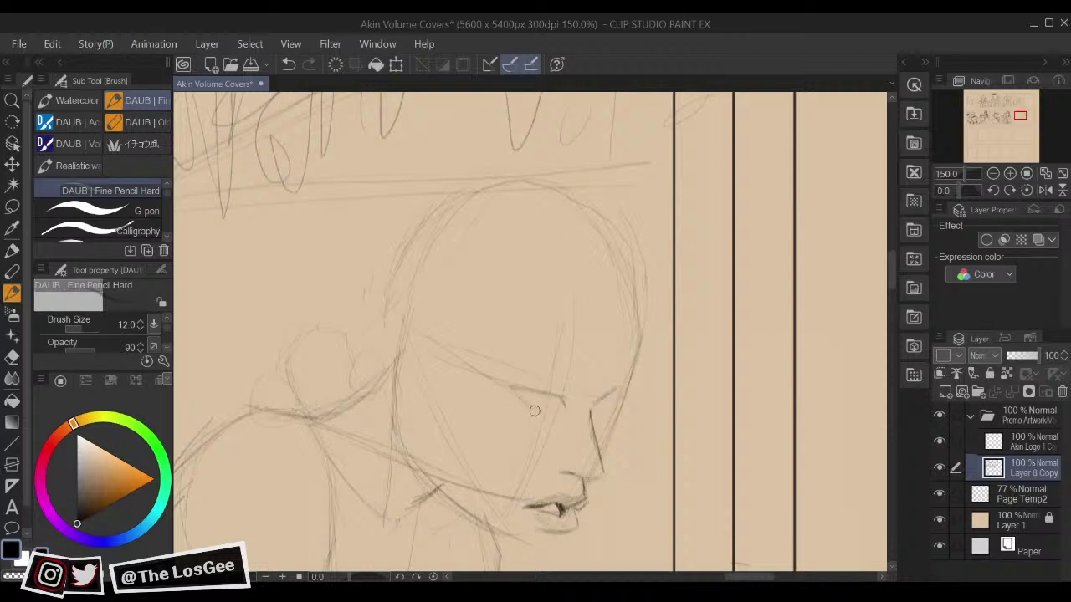
left_click_drag(514, 393, 538, 414)
left_click_drag(535, 396, 561, 398)
left_click_drag(535, 393, 503, 382)
Step: Add the far eye beside the nose bridge and darken the near eye's upper lid
key("h")
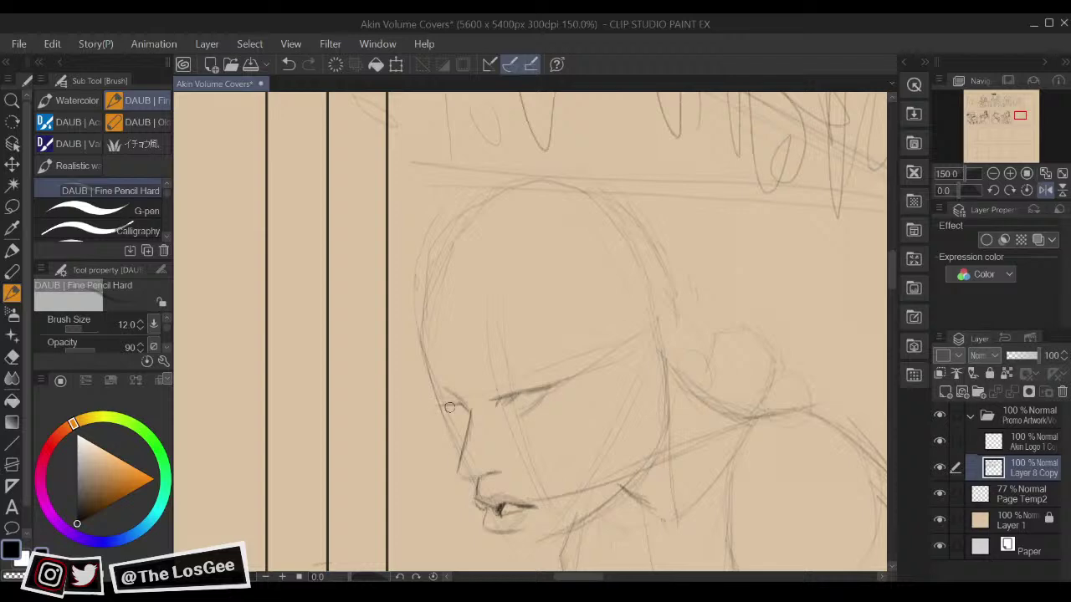
key("h")
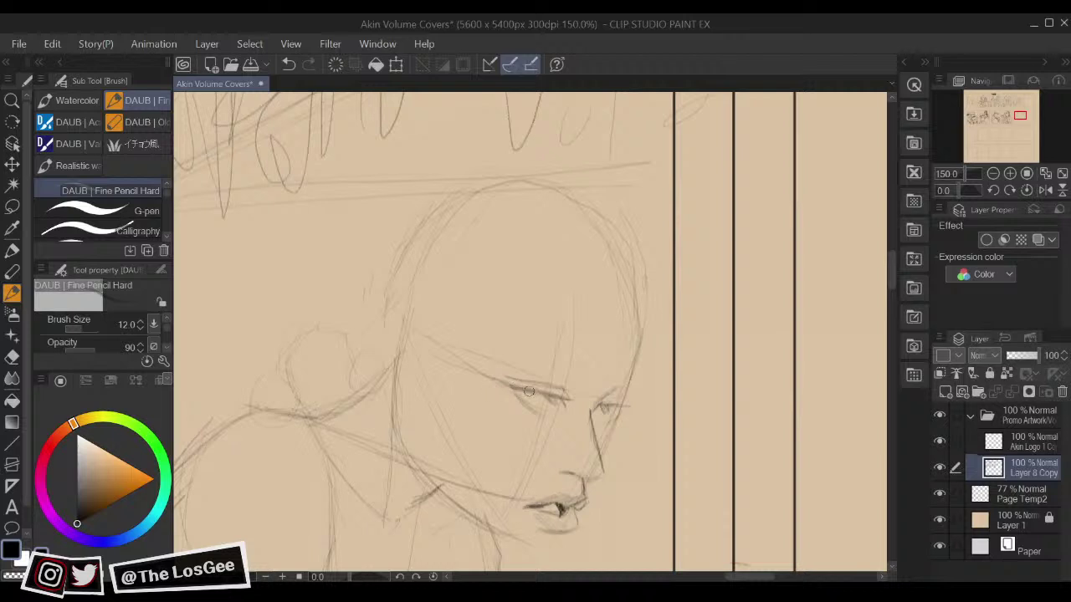
mouse_move(499, 381)
left_mouse_down()
mouse_move(568, 400)
mouse_move(534, 411)
mouse_move(547, 414)
left_mouse_up()
key("h")
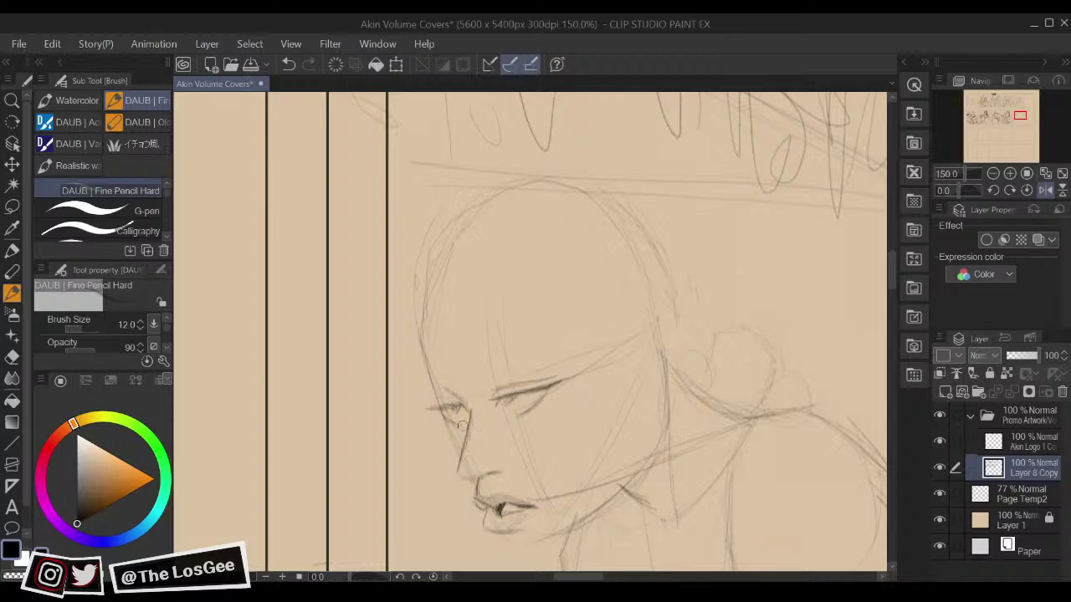
Step: Draw the far cheek contour down toward the mouth, then add the chin and strengthen the jawline
key("h")
key("h")
left_click_drag(702, 402, 683, 332)
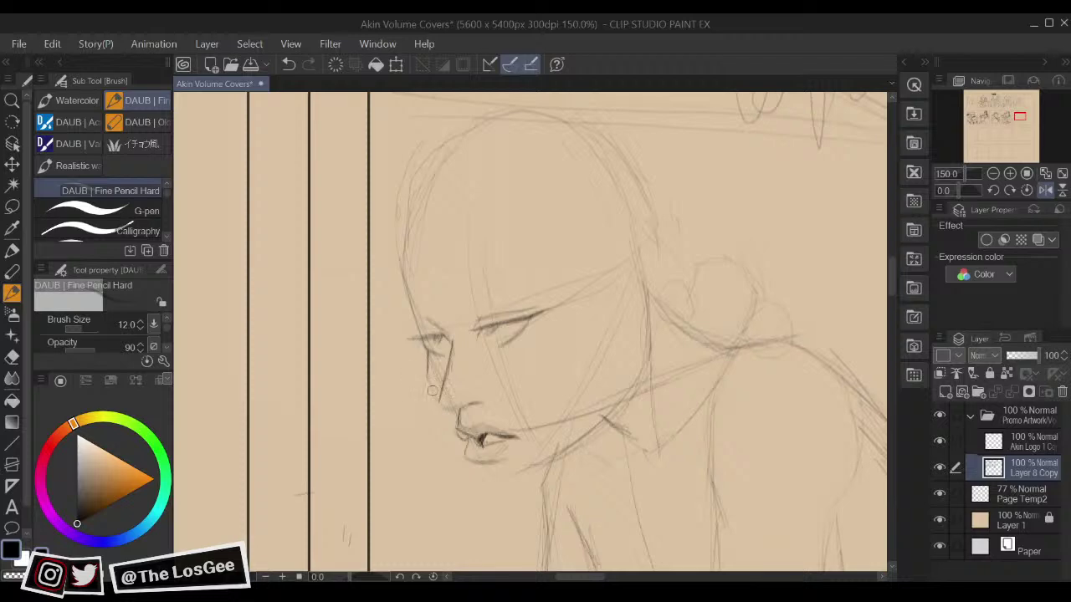
key("h")
key("h")
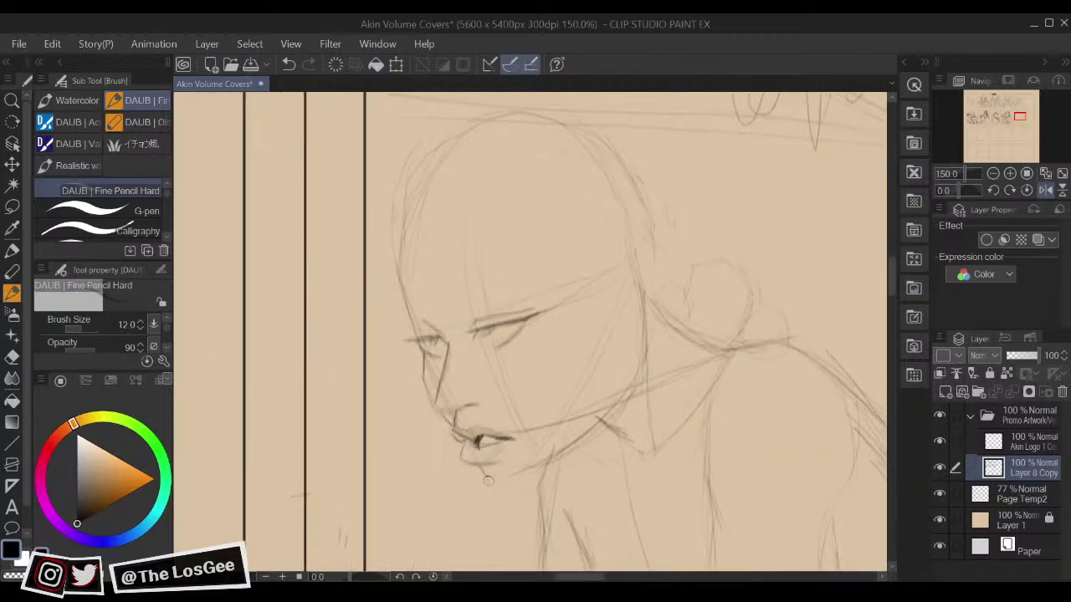
key("h")
left_click_drag(451, 422, 531, 478)
Step: Sketch an angled, furrowed eyebrow above the near eye with a short tail toward the temple
scroll(602, 393, "up", 1)
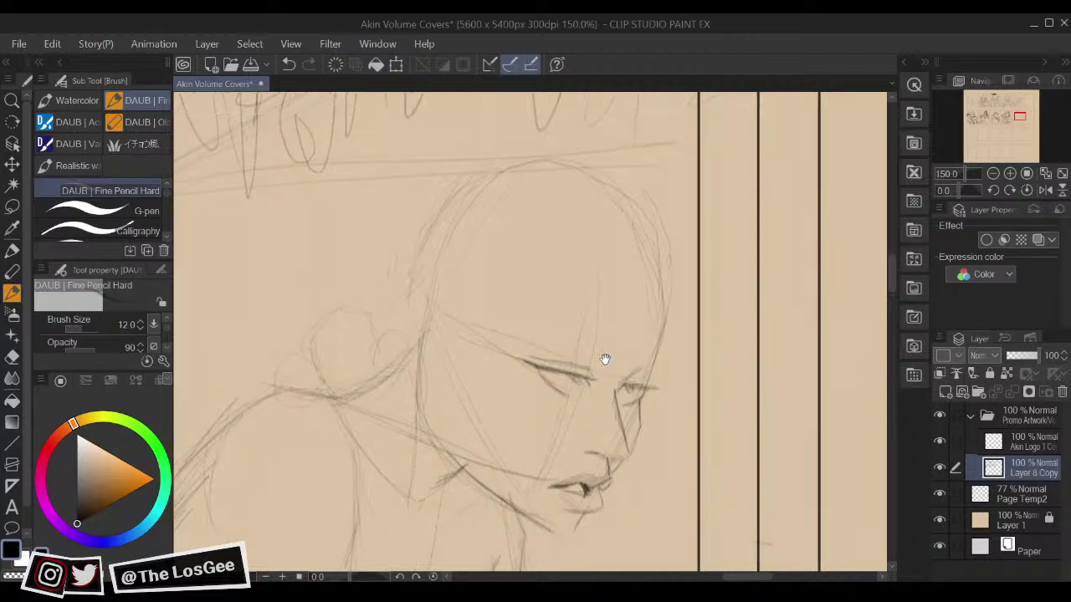
left_click_drag(538, 327, 600, 358)
mouse_move(541, 321)
left_mouse_down()
mouse_move(598, 352)
mouse_move(602, 370)
mouse_move(562, 339)
mouse_move(589, 357)
left_mouse_up()
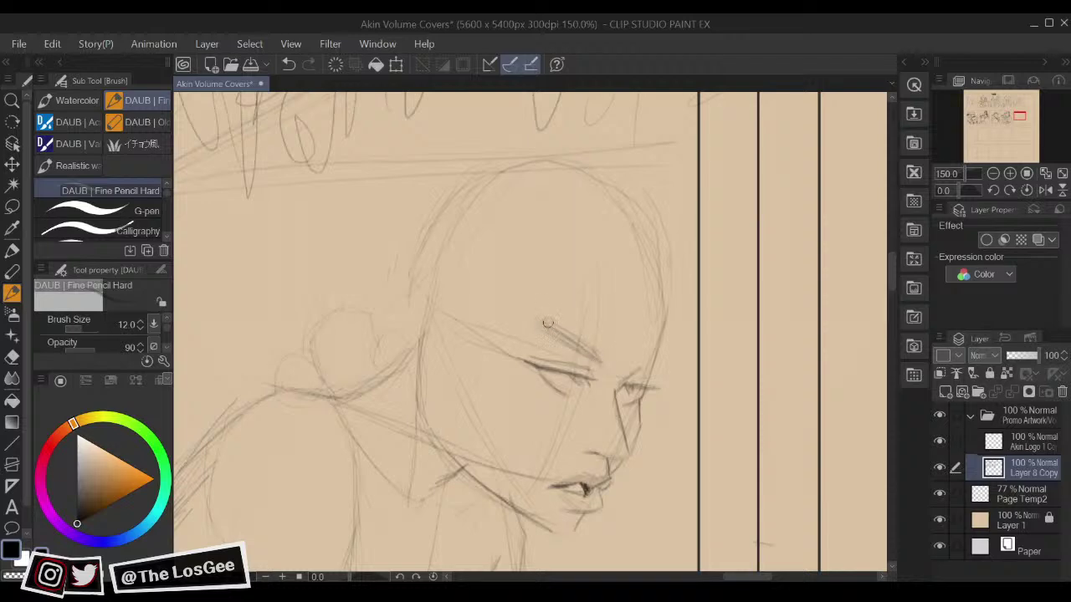
left_click_drag(552, 325, 511, 328)
Step: Add the far eyebrow and reinforce the forehead contour running down into the brow
key("h")
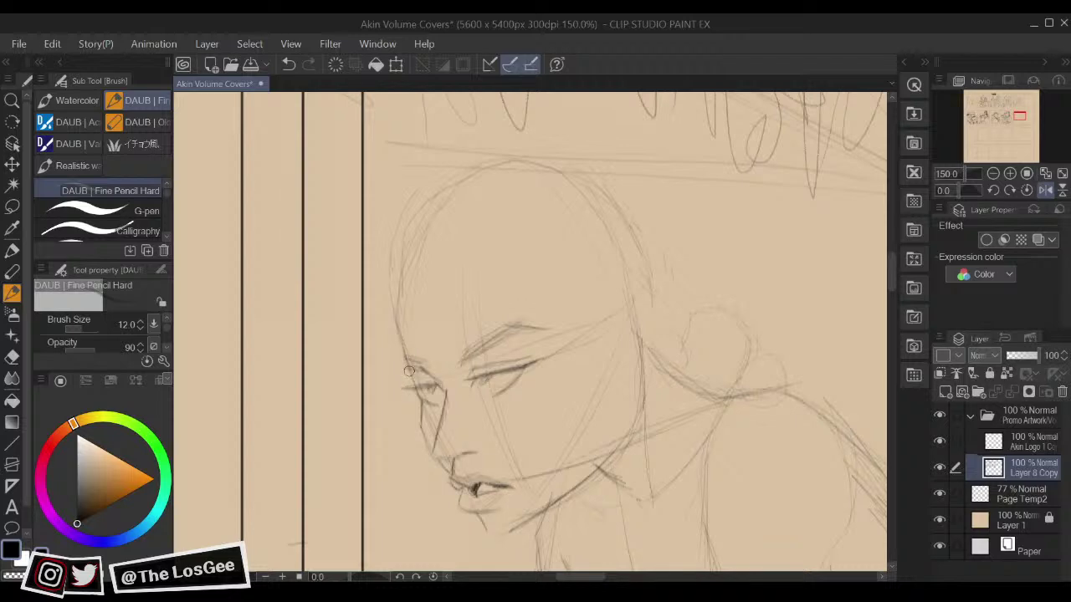
key("h")
key("r")
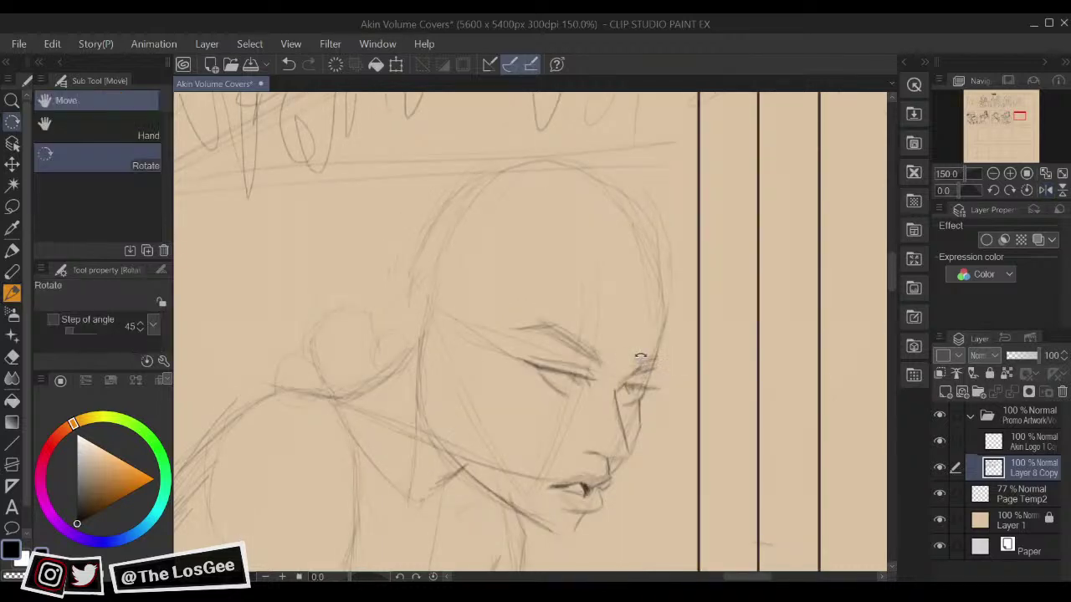
key("e")
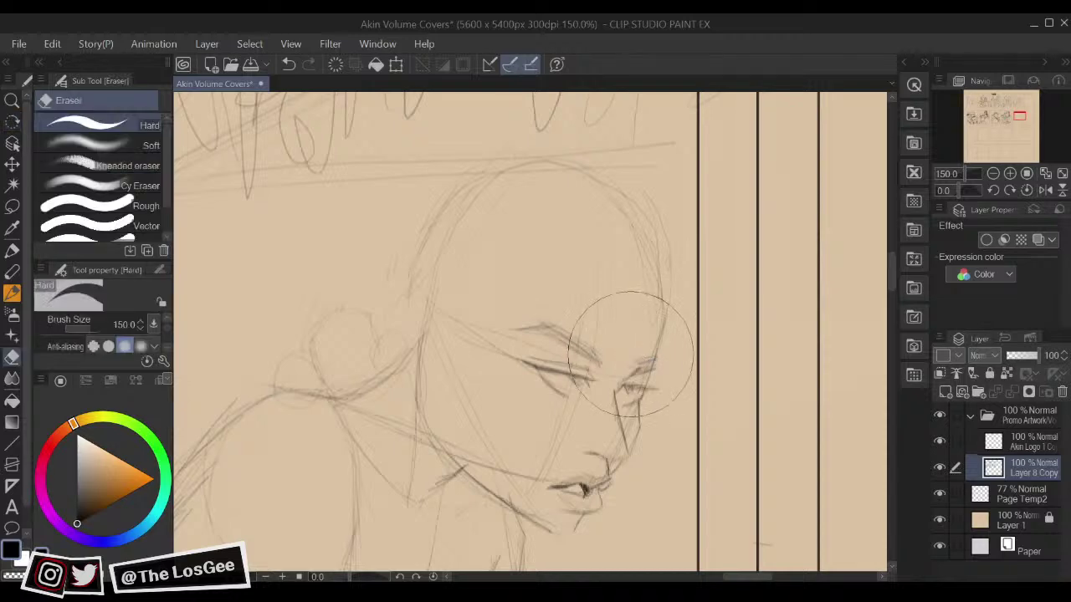
key("b")
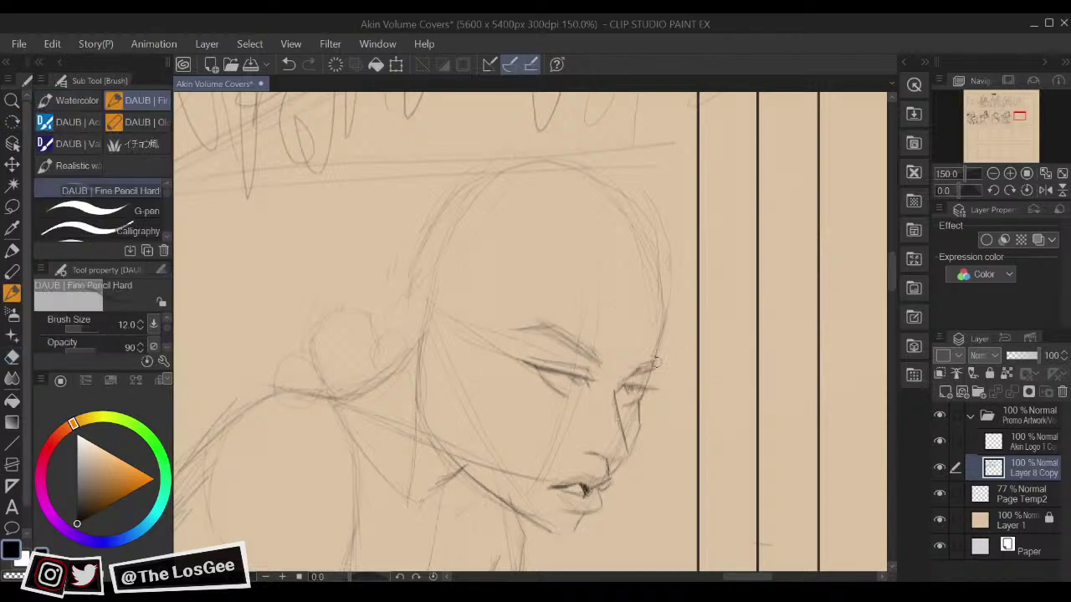
left_click_drag(657, 358, 647, 379)
left_click_drag(661, 320, 657, 367)
left_click_drag(664, 297, 660, 348)
left_click_drag(571, 322, 635, 354)
Step: Draw a pointed ear outline behind the jaw and erase the construction lines crossing it
left_click_drag(577, 456, 563, 389)
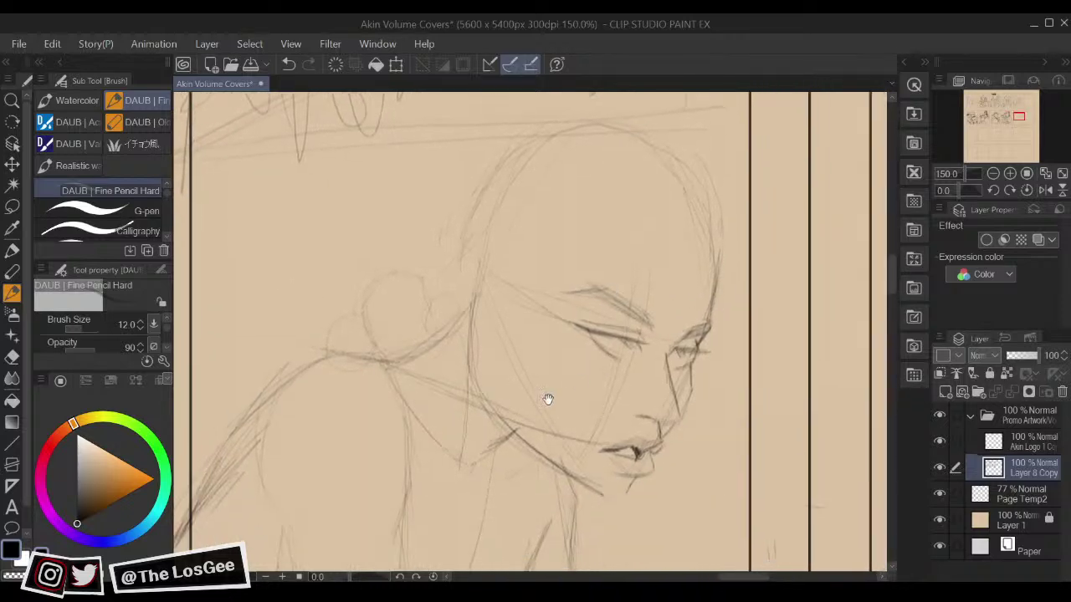
left_click_drag(500, 376, 505, 328)
scroll(517, 557, "down", 2)
left_click_drag(573, 463, 580, 468)
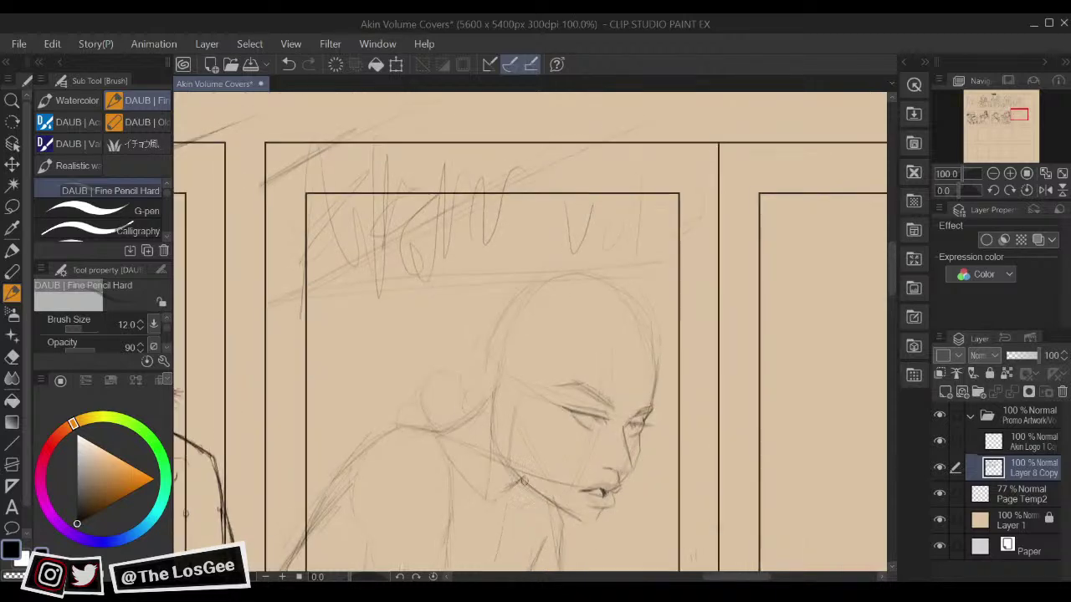
left_click_drag(566, 419, 590, 445)
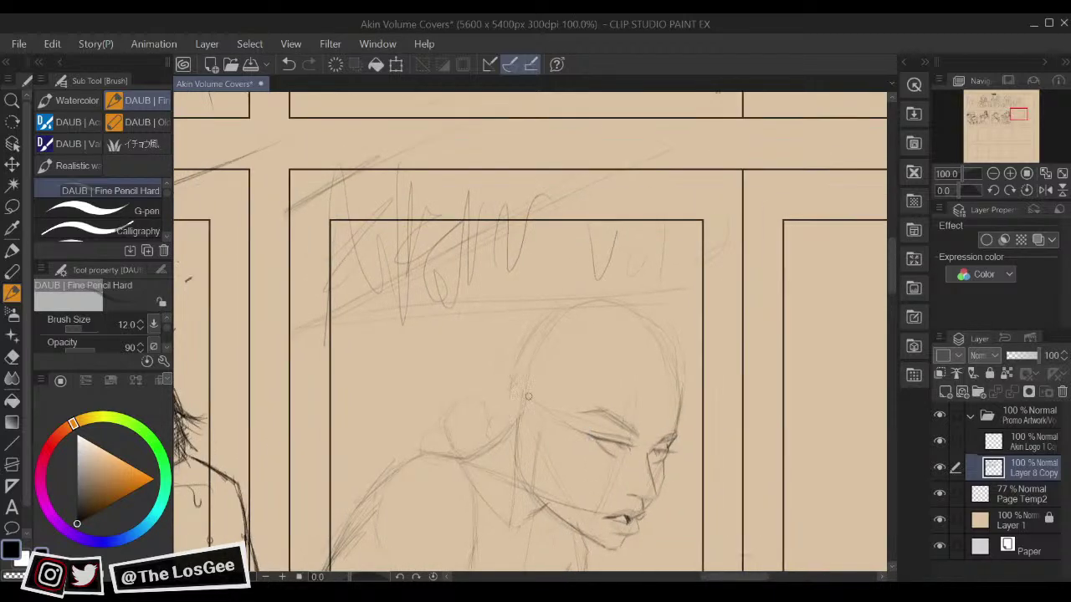
mouse_move(519, 386)
left_mouse_down()
mouse_move(531, 403)
mouse_move(514, 439)
left_mouse_up()
scroll(551, 455, "up", 1)
key("e")
left_click_drag(518, 390, 528, 390)
key("b")
mouse_move(500, 341)
left_mouse_down()
mouse_move(527, 374)
mouse_move(534, 404)
mouse_move(528, 379)
mouse_move(490, 359)
mouse_move(524, 391)
mouse_move(511, 418)
left_mouse_up()
key("e")
key("b")
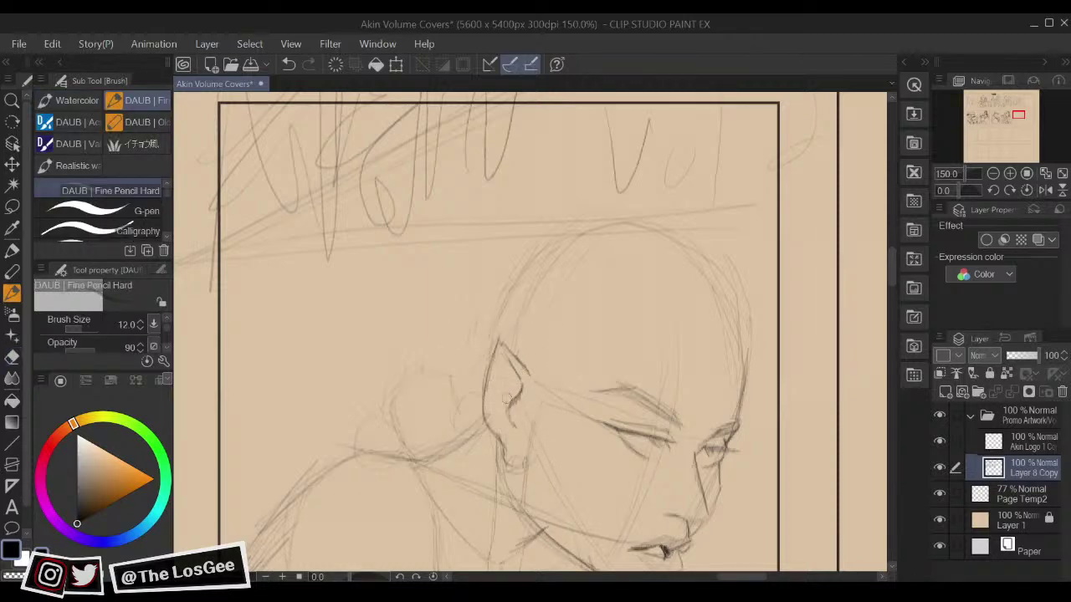
Step: Sketch the inner ear folds and clean up the earlobe where it meets the jaw
mouse_move(517, 381)
left_mouse_down()
mouse_move(501, 402)
mouse_move(511, 382)
mouse_move(509, 404)
mouse_move(504, 391)
mouse_move(515, 399)
mouse_move(520, 379)
mouse_move(496, 372)
mouse_move(503, 357)
mouse_move(493, 371)
mouse_move(499, 354)
mouse_move(511, 437)
left_mouse_up()
left_click_drag(610, 416, 625, 381)
key("e")
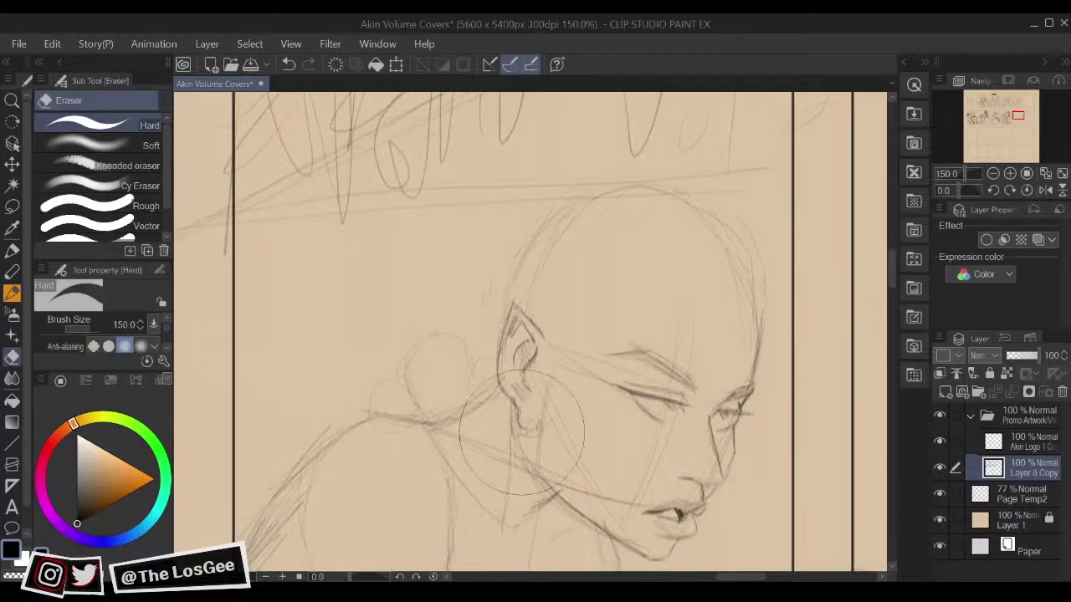
key("b")
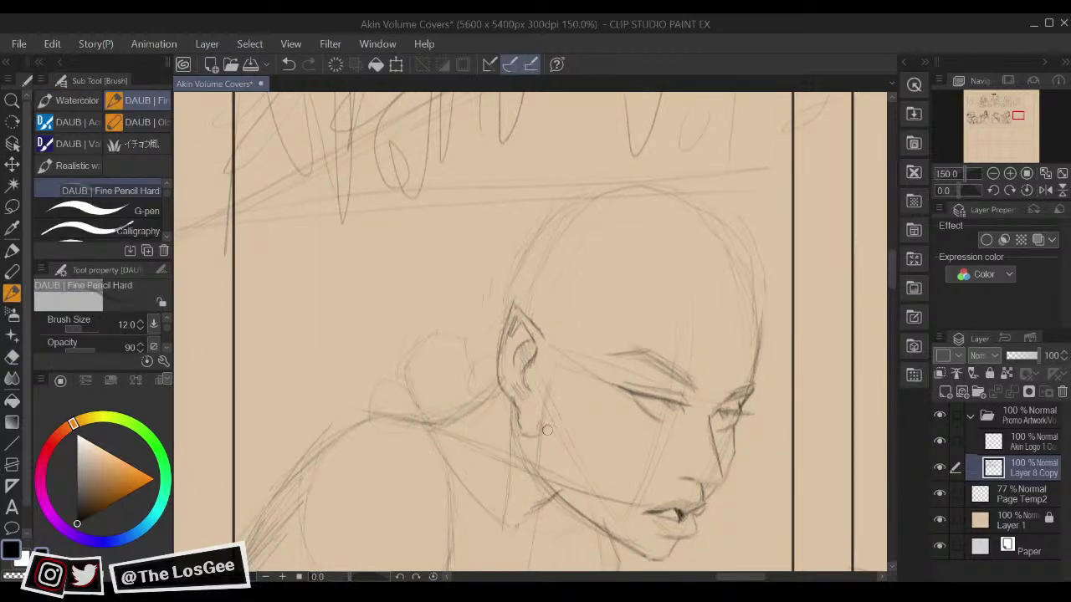
Step: Sketch the sideburn and jagged temple hairline in front of the ear, with a loose strand falling toward the near eye
mouse_move(673, 345)
left_mouse_down()
mouse_move(729, 394)
mouse_move(674, 301)
left_mouse_up()
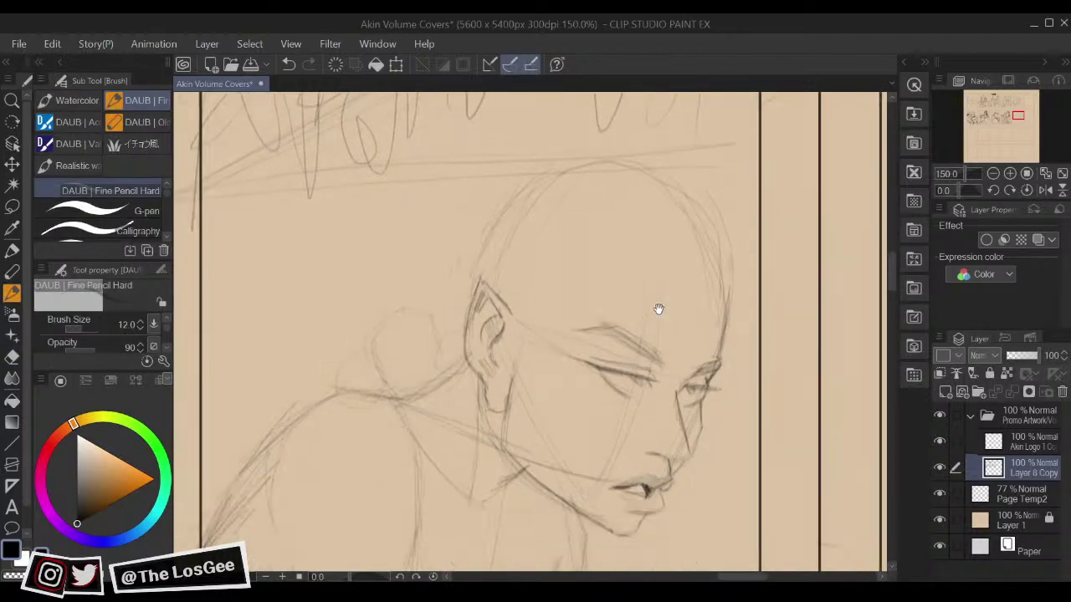
mouse_move(646, 364)
left_mouse_down()
mouse_move(658, 379)
mouse_move(642, 369)
left_mouse_up()
left_click_drag(533, 302, 525, 358)
left_click_drag(517, 316, 520, 348)
mouse_move(573, 282)
left_mouse_down()
mouse_move(576, 360)
mouse_move(529, 396)
mouse_move(550, 401)
left_mouse_up()
mouse_move(559, 352)
left_mouse_down()
mouse_move(545, 386)
mouse_move(561, 362)
mouse_move(577, 363)
mouse_move(576, 351)
left_mouse_up()
mouse_move(569, 327)
left_mouse_down()
mouse_move(580, 344)
mouse_move(608, 266)
mouse_move(584, 321)
left_mouse_up()
left_click_drag(589, 272, 577, 320)
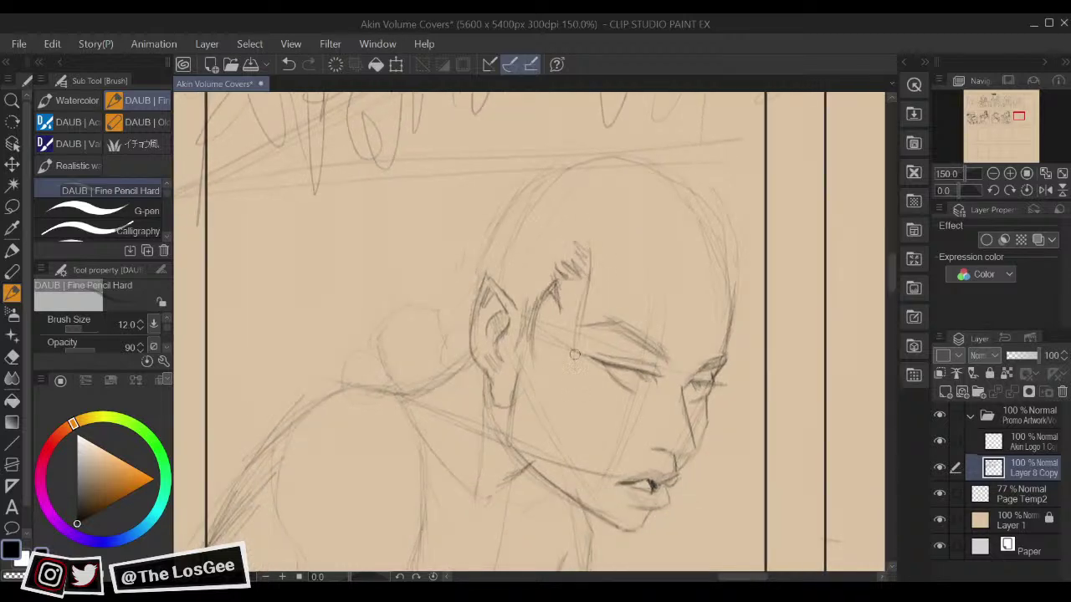
Step: Continue the jagged hairline across the forehead and add loose strands down the far side of the face
left_click_drag(699, 254, 699, 321)
left_click_drag(728, 276, 741, 363)
mouse_move(730, 294)
left_mouse_down()
mouse_move(742, 343)
mouse_move(727, 377)
mouse_move(740, 365)
left_mouse_up()
left_click_drag(733, 324, 742, 384)
mouse_move(640, 276)
left_mouse_down()
mouse_move(690, 328)
mouse_move(620, 338)
mouse_move(622, 320)
mouse_move(716, 358)
left_mouse_up()
left_click_drag(710, 316, 713, 404)
left_click_drag(715, 339, 714, 407)
left_click_drag(718, 390, 705, 319)
mouse_move(650, 253)
left_mouse_down()
mouse_move(659, 299)
mouse_move(648, 307)
mouse_move(665, 333)
left_mouse_up()
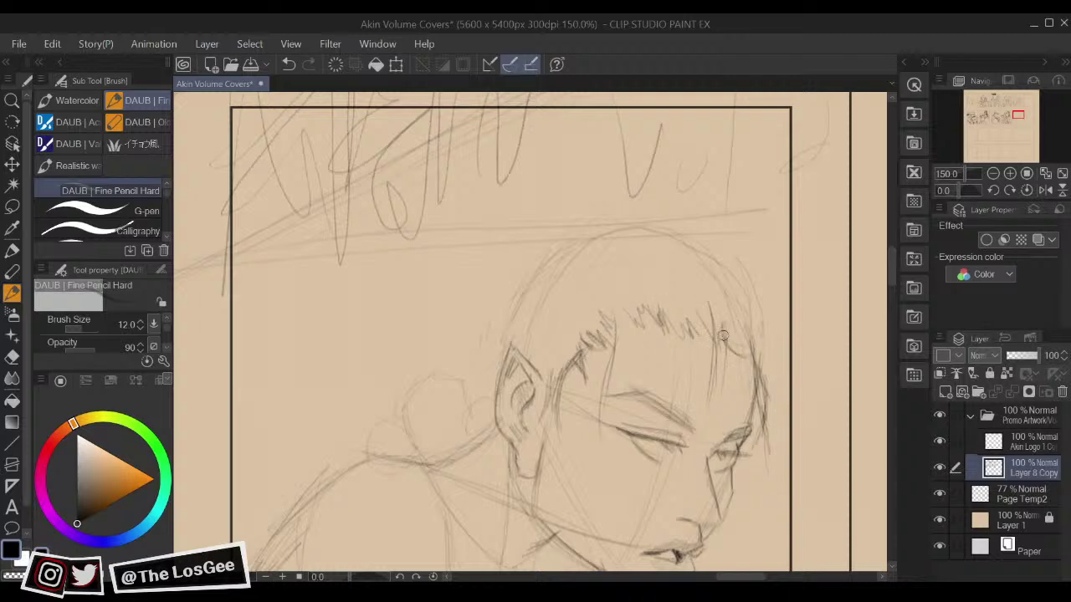
mouse_move(725, 340)
left_mouse_down()
mouse_move(751, 365)
mouse_move(735, 355)
mouse_move(741, 369)
mouse_move(742, 341)
left_mouse_up()
Step: Add sweat drops running down the temple, brow and near cheek
mouse_move(664, 422)
left_mouse_down()
mouse_move(677, 322)
mouse_move(685, 327)
left_mouse_up()
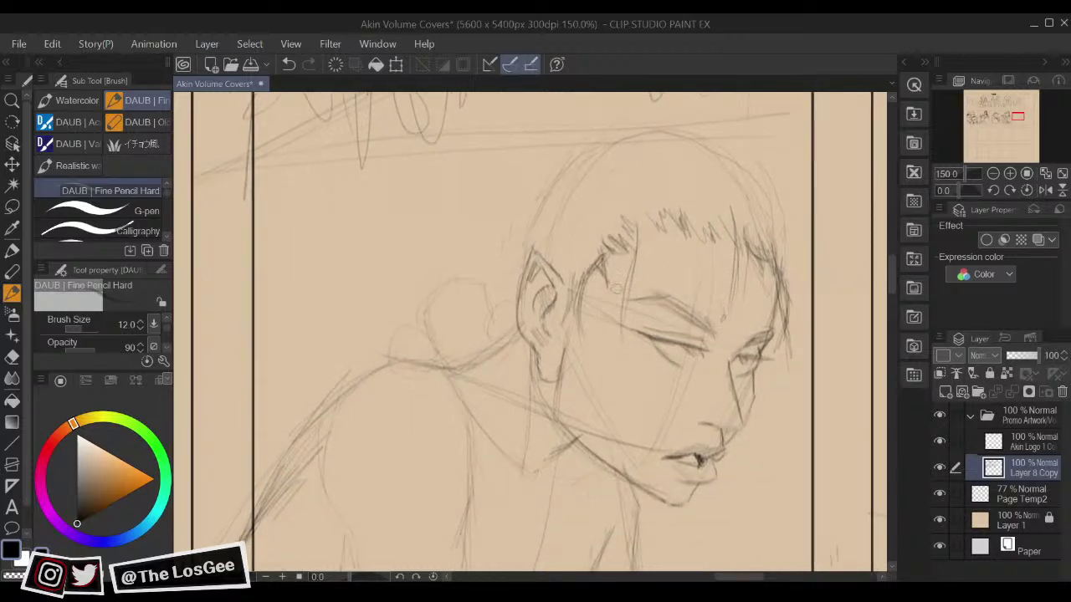
left_click_drag(659, 395, 655, 429)
mouse_move(755, 326)
left_mouse_down()
mouse_move(772, 342)
mouse_move(768, 357)
left_mouse_up()
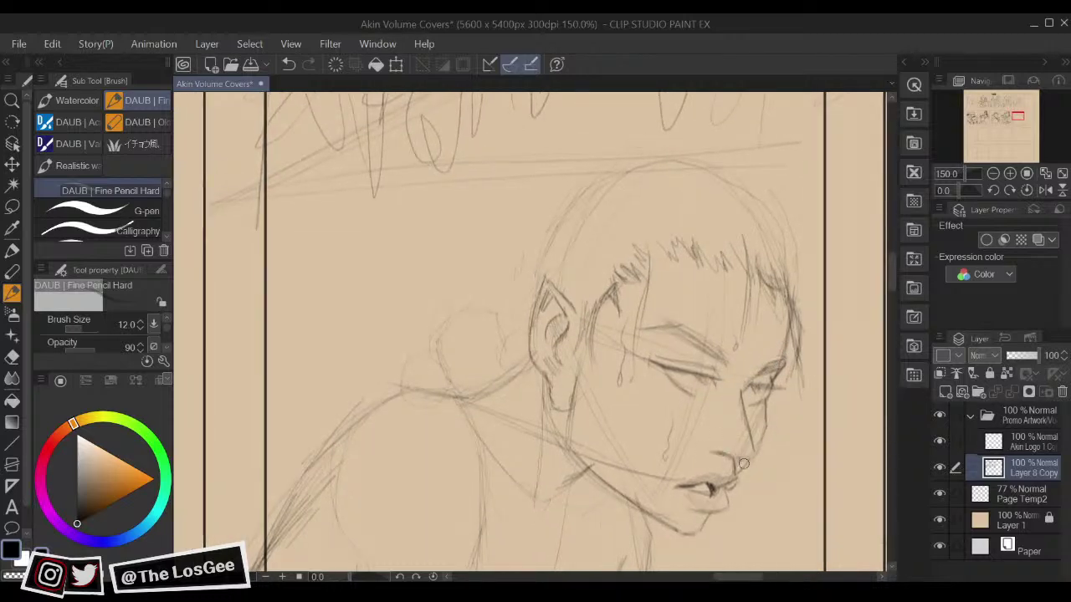
Step: Check the face in a mirrored view while reinforcing the lips and the neck line below the jaw corner
key("h")
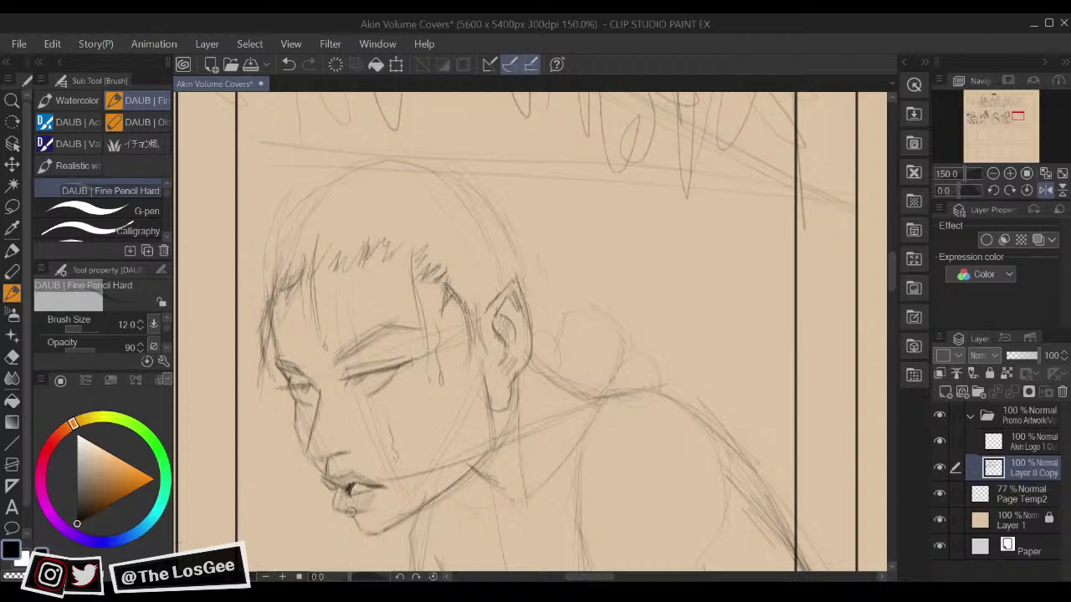
key("h")
left_click_drag(732, 390, 686, 334)
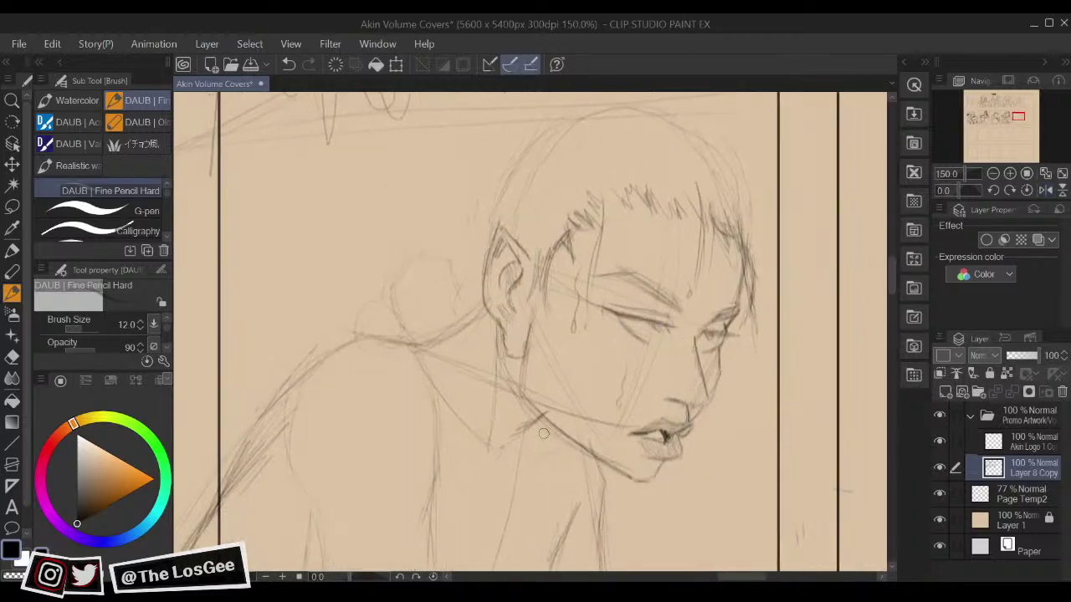
key("h")
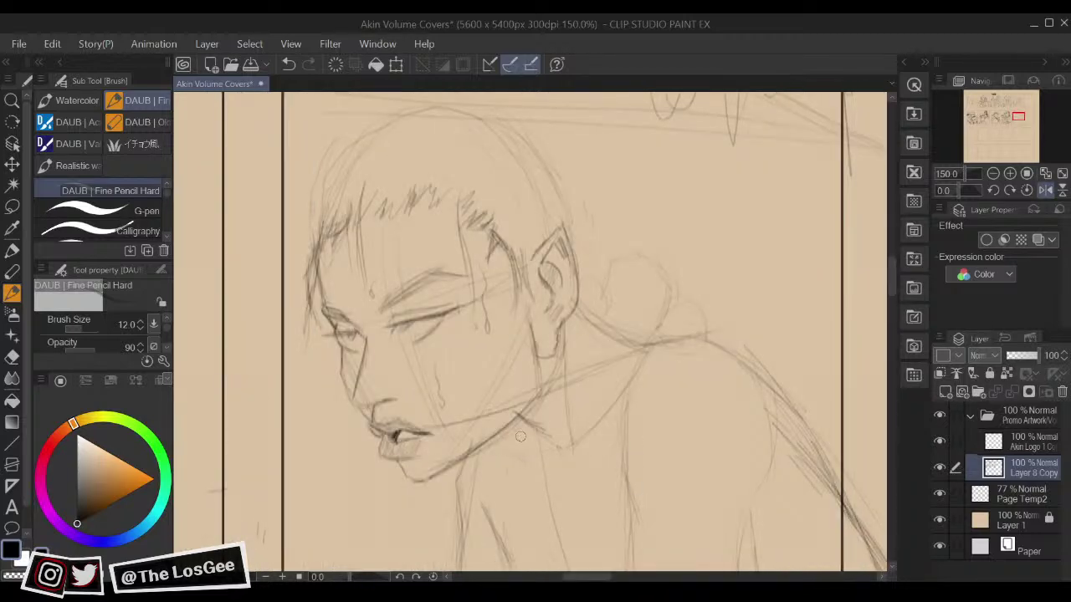
left_click_drag(523, 425, 557, 447)
key("h")
key("h")
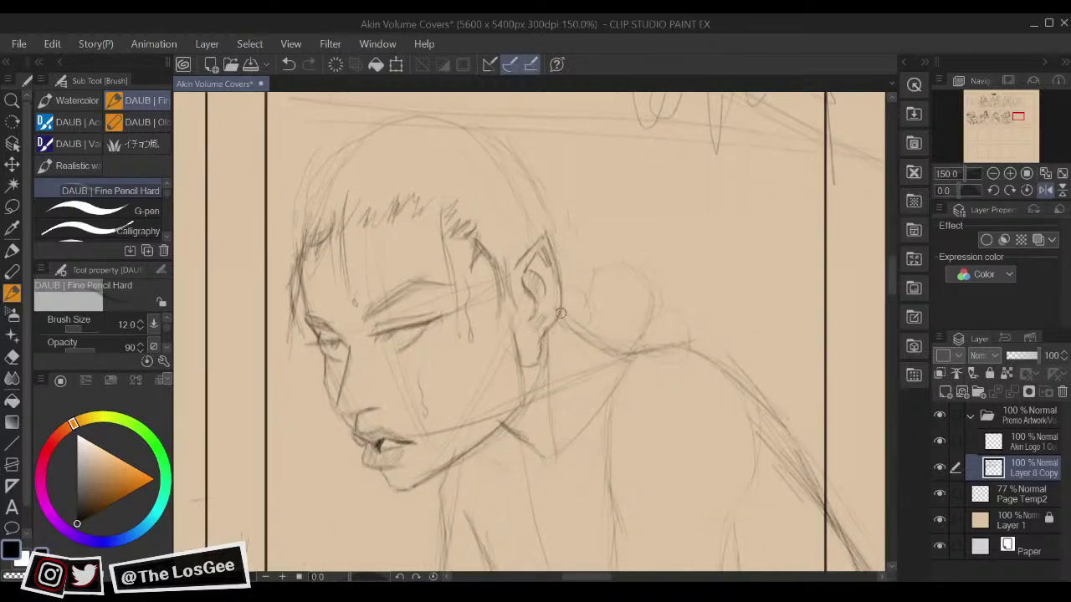
key("h")
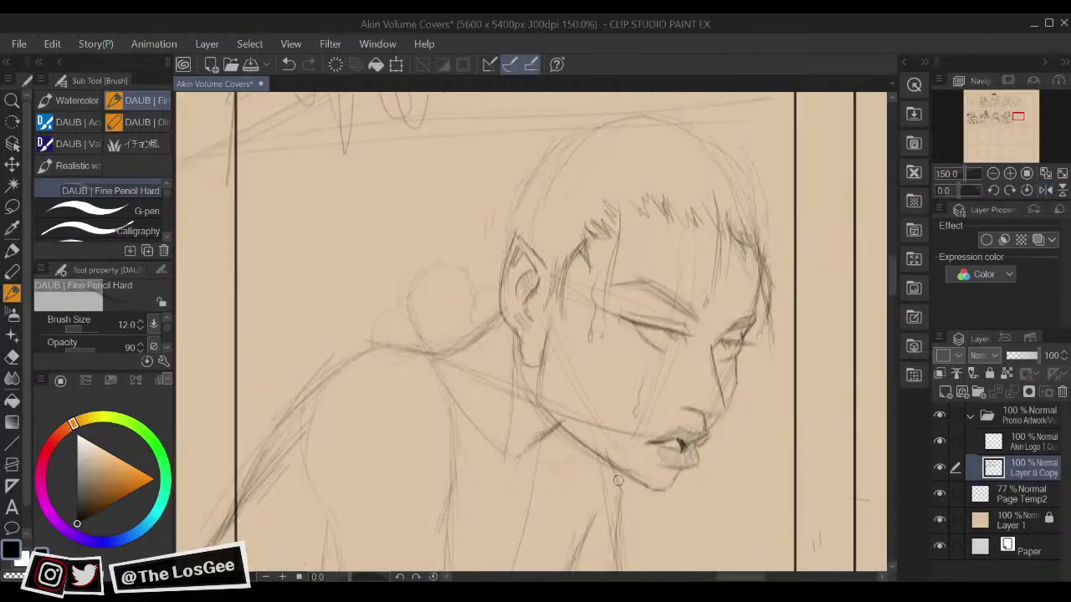
Step: Outline the pulled-back hair from behind the ear over the crown and down to the far forehead
scroll(618, 480, "down", 1)
mouse_move(579, 314)
left_mouse_down()
mouse_move(610, 385)
mouse_move(609, 372)
left_mouse_up()
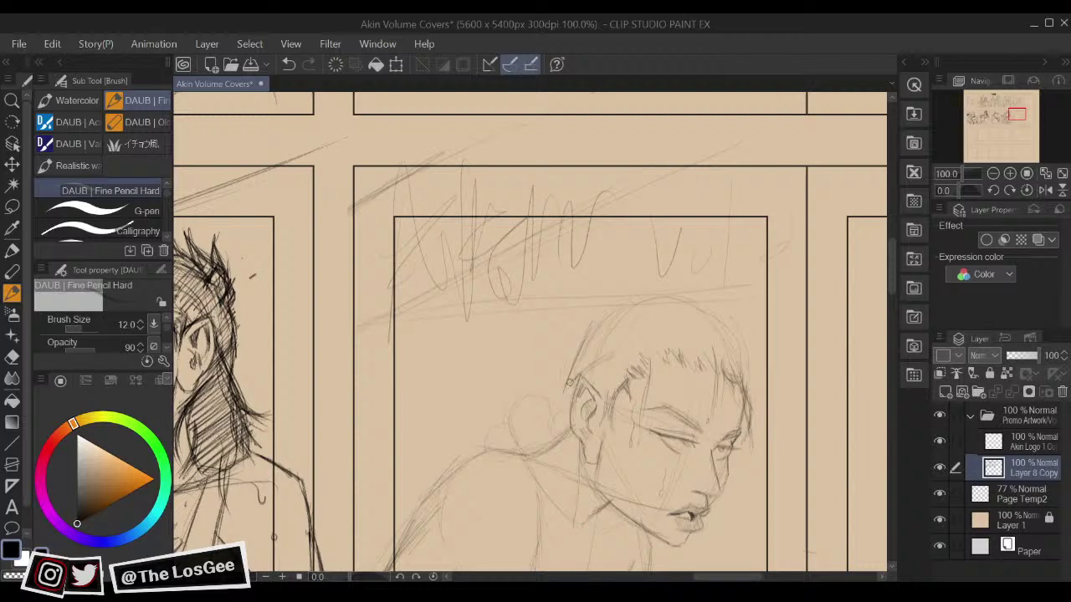
mouse_move(616, 311)
left_mouse_down()
mouse_move(583, 329)
mouse_move(566, 390)
left_mouse_up()
left_click_drag(736, 338, 681, 368)
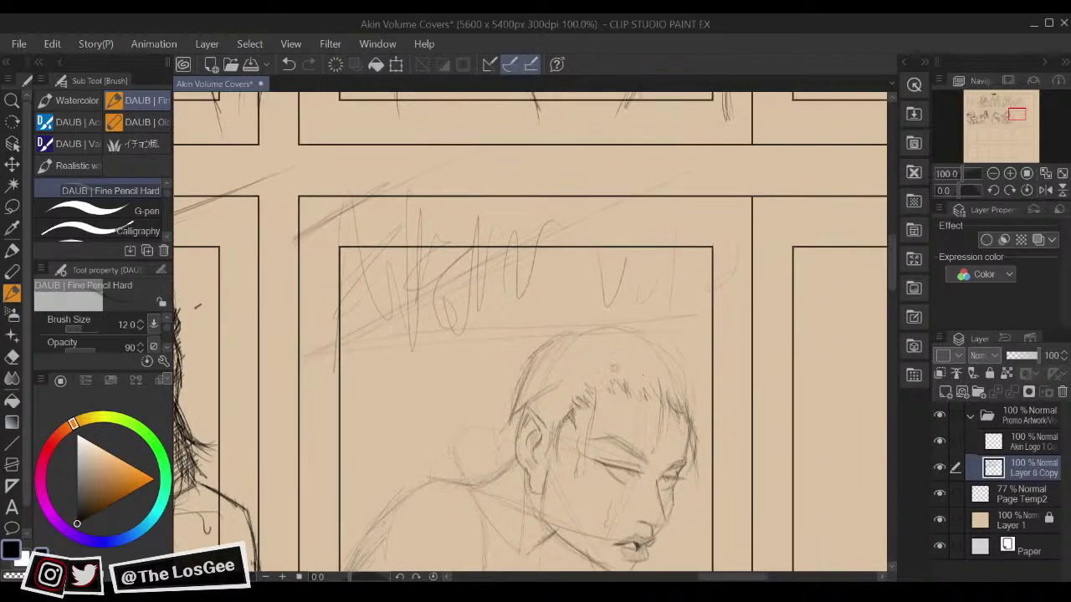
mouse_move(580, 329)
left_mouse_down()
mouse_move(613, 331)
mouse_move(603, 322)
mouse_move(621, 365)
mouse_move(574, 357)
mouse_move(580, 370)
mouse_move(575, 359)
mouse_move(599, 345)
mouse_move(637, 353)
mouse_move(633, 327)
mouse_move(684, 378)
mouse_move(661, 345)
mouse_move(696, 411)
left_mouse_up()
left_click_drag(676, 353, 699, 434)
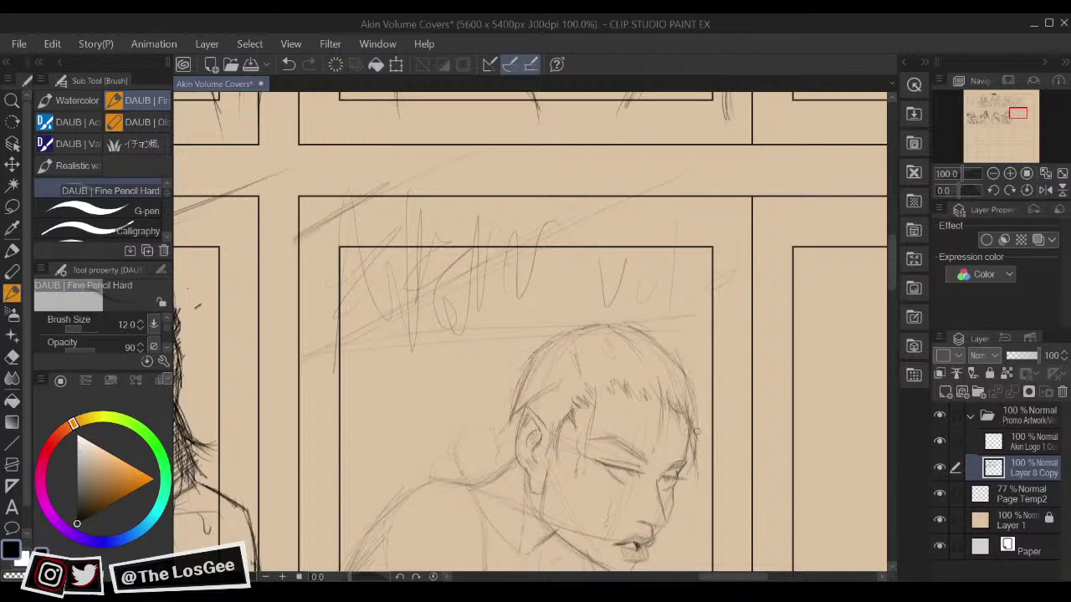
Step: Darken and thicken the hair strands at the near temple
left_click_drag(662, 381, 648, 303)
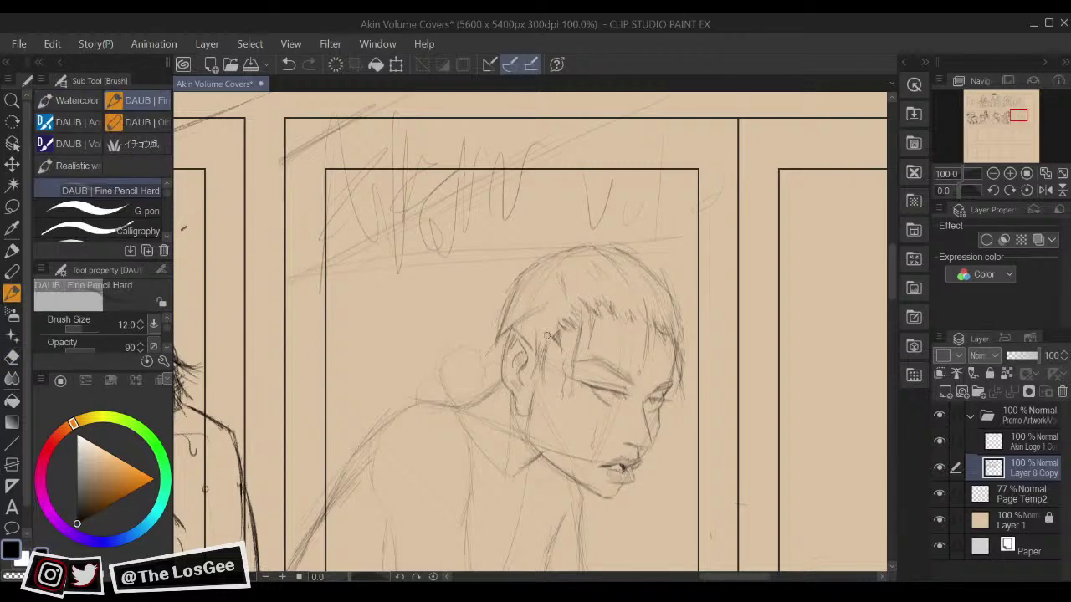
mouse_move(571, 325)
left_mouse_down()
mouse_move(574, 333)
mouse_move(562, 330)
mouse_move(577, 326)
left_mouse_up()
left_click_drag(577, 318, 577, 333)
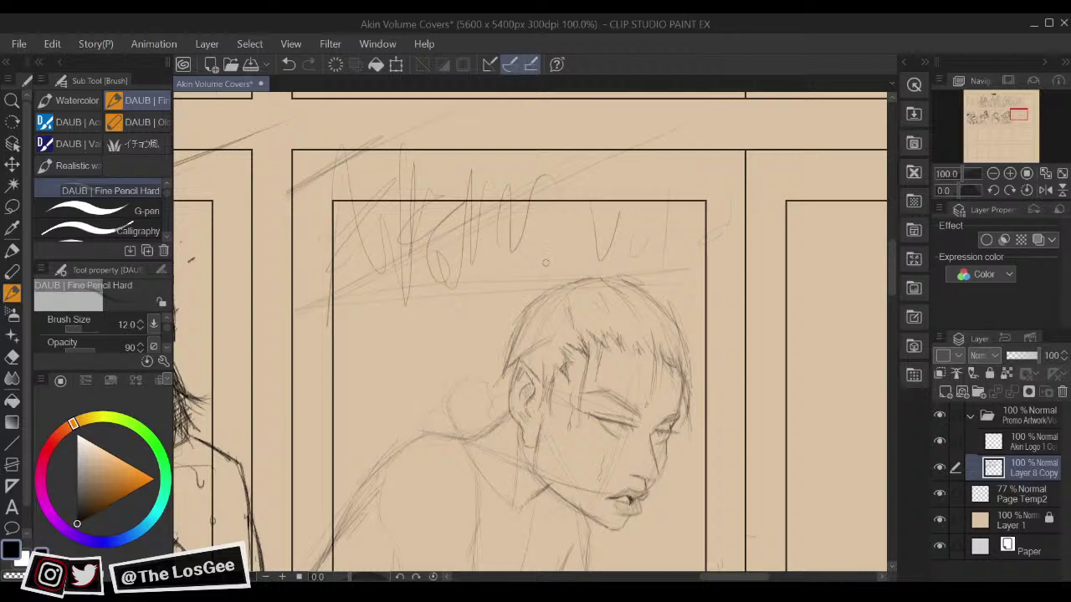
Step: Sketch a spiky topknot above the crown, undoing and redrawing its forward strands
mouse_move(528, 270)
left_mouse_down()
mouse_move(578, 233)
mouse_move(585, 252)
mouse_move(607, 247)
mouse_move(618, 227)
mouse_move(598, 257)
mouse_move(623, 256)
left_mouse_up()
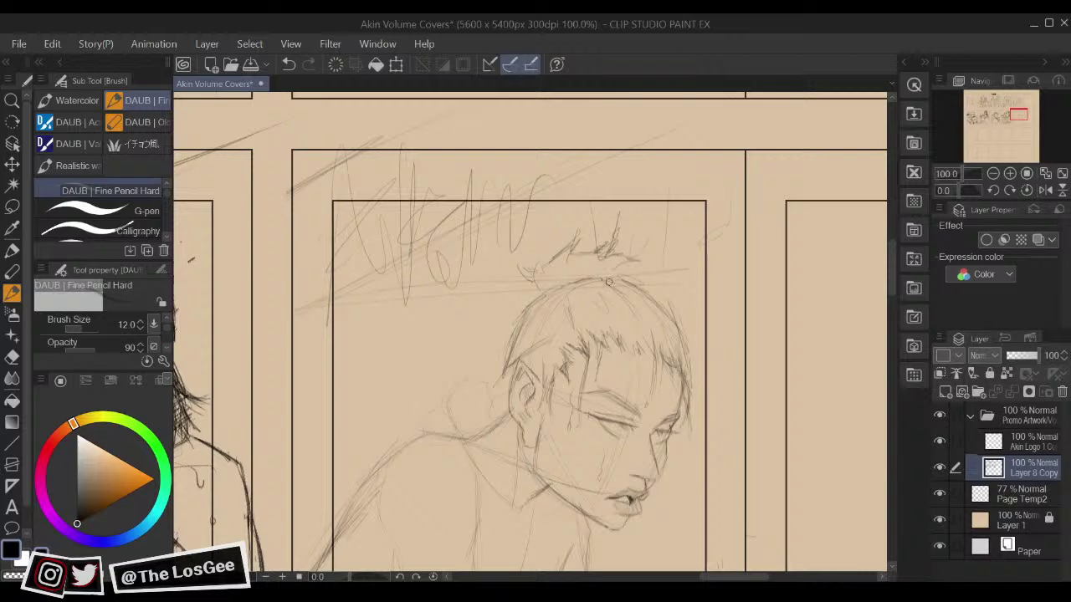
key("ctrl+z")
key("ctrl+z")
left_click_drag(542, 267, 558, 251)
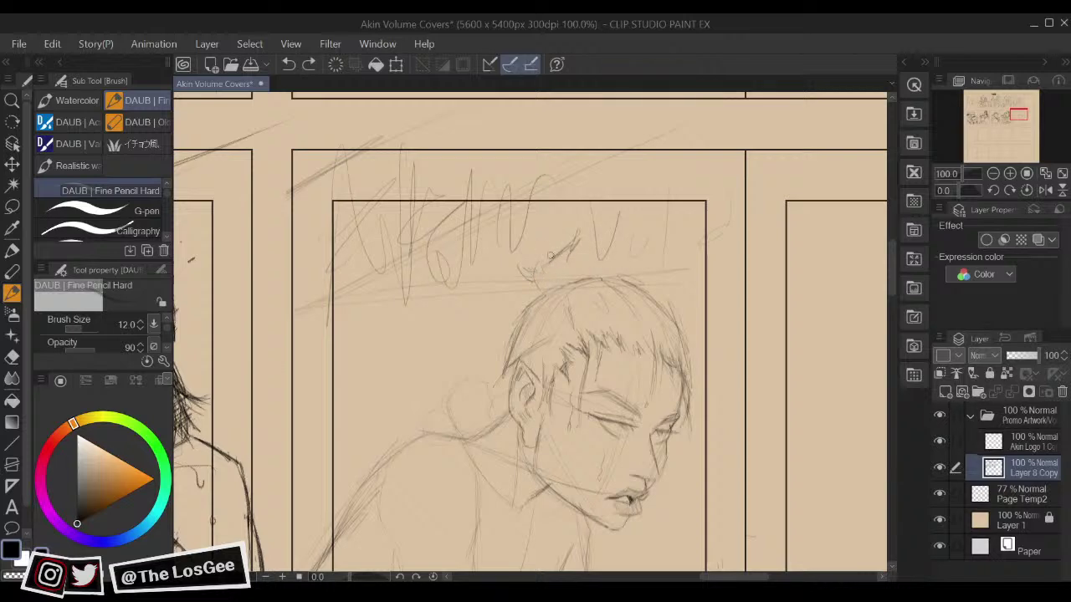
mouse_move(559, 254)
left_mouse_down()
mouse_move(575, 254)
mouse_move(618, 249)
mouse_move(591, 253)
mouse_move(613, 251)
mouse_move(608, 263)
mouse_move(637, 262)
mouse_move(652, 269)
mouse_move(621, 265)
mouse_move(652, 275)
mouse_move(613, 273)
left_mouse_up()
left_click_drag(554, 256, 537, 269)
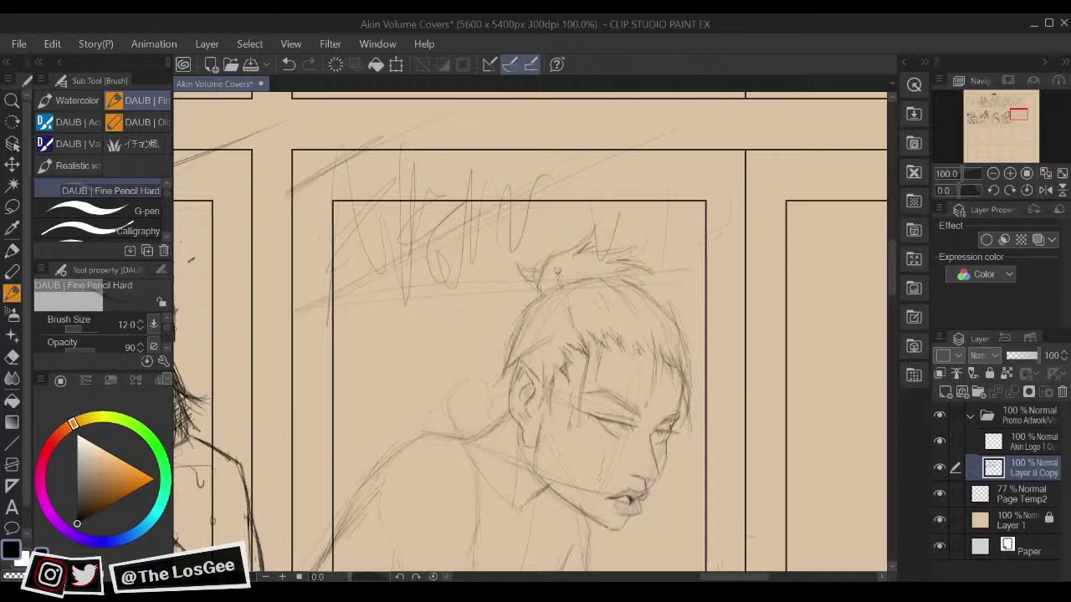
Step: Add strands gathering at the topknot's base, spiky ends behind it and hair strokes over the scalp
mouse_move(571, 286)
left_mouse_down()
mouse_move(566, 256)
mouse_move(562, 265)
mouse_move(596, 259)
mouse_move(601, 272)
left_mouse_up()
mouse_move(537, 286)
left_mouse_down()
mouse_move(516, 288)
mouse_move(530, 293)
left_mouse_up()
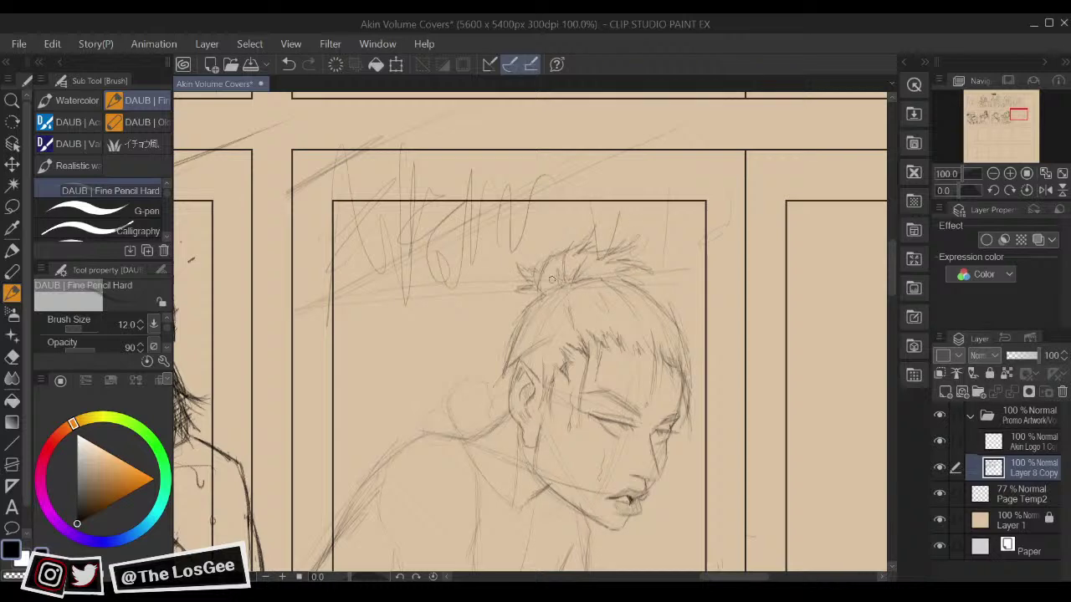
left_click_drag(646, 263, 641, 260)
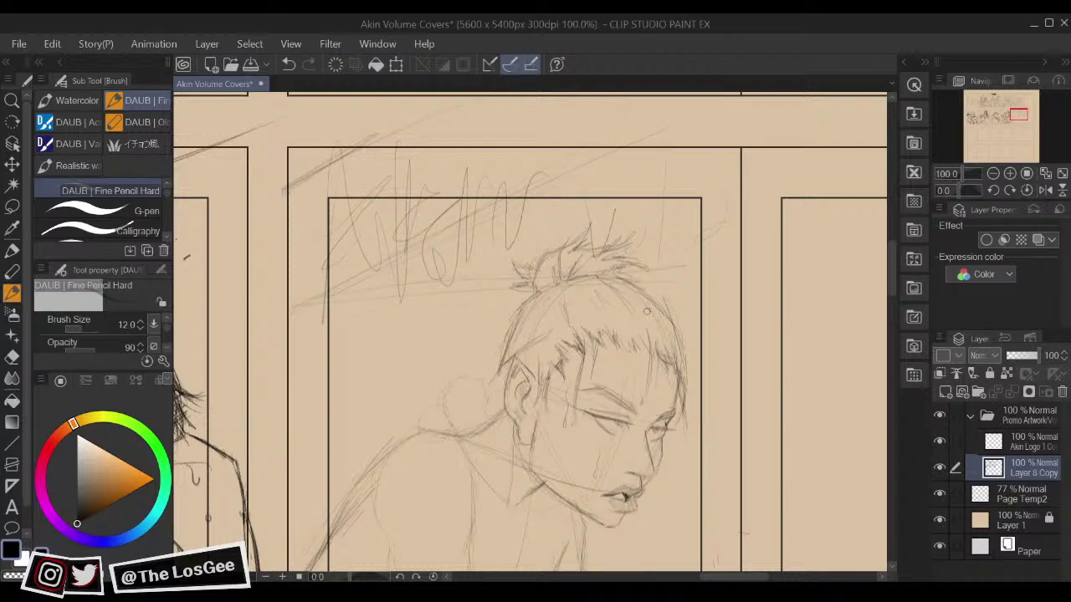
left_click_drag(622, 300, 674, 306)
Step: Sketch the neck lines and strengthen the contour from the nape to the shoulder, checking it in a mirrored view
left_click_drag(584, 366, 514, 328)
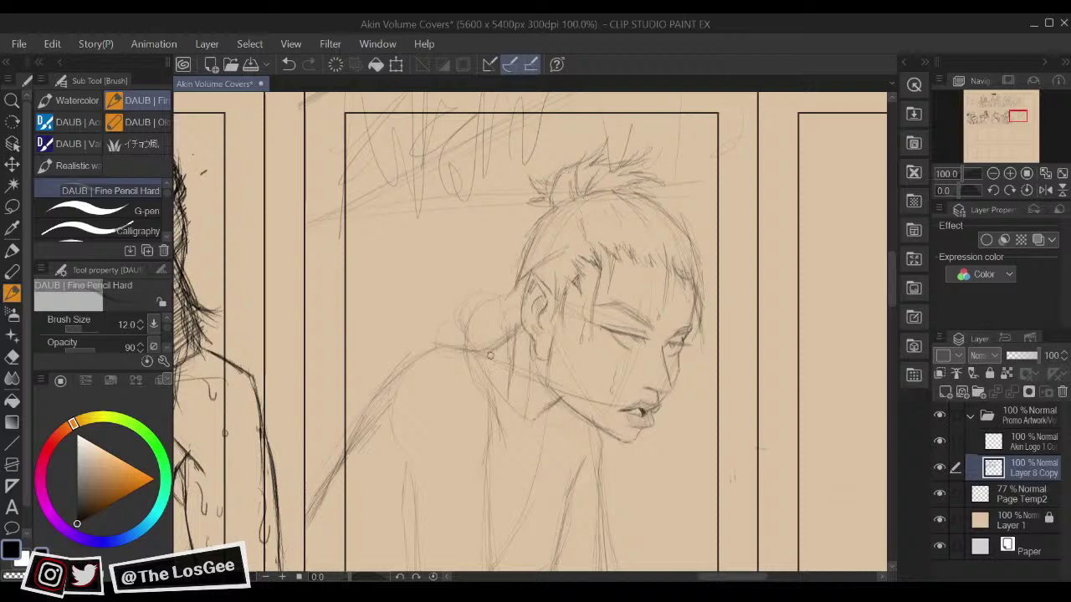
key("h")
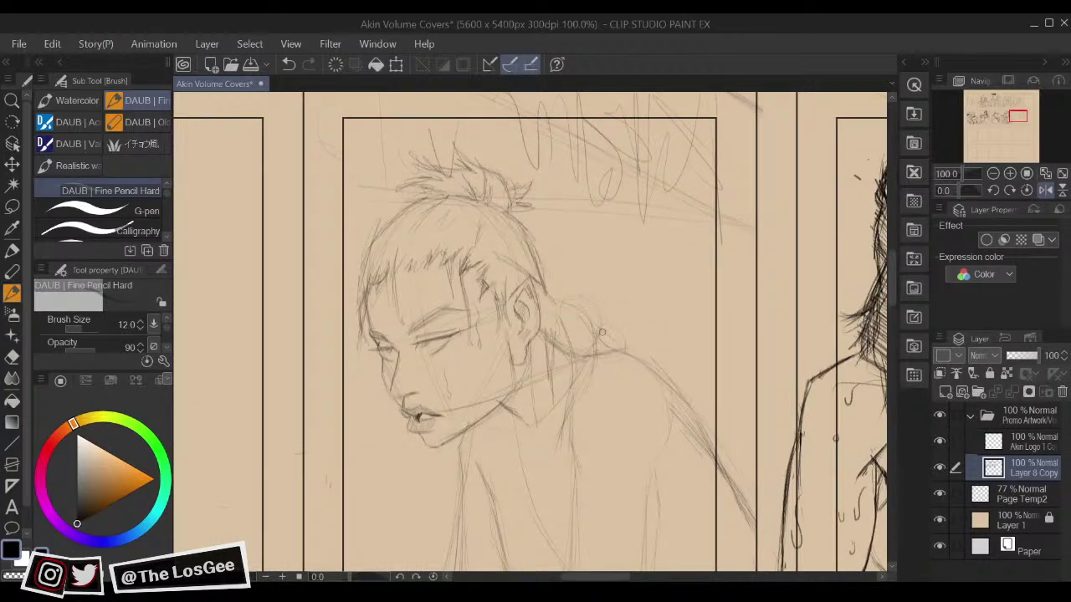
key("h")
mouse_move(583, 307)
left_mouse_down()
mouse_move(588, 326)
mouse_move(596, 314)
left_mouse_up()
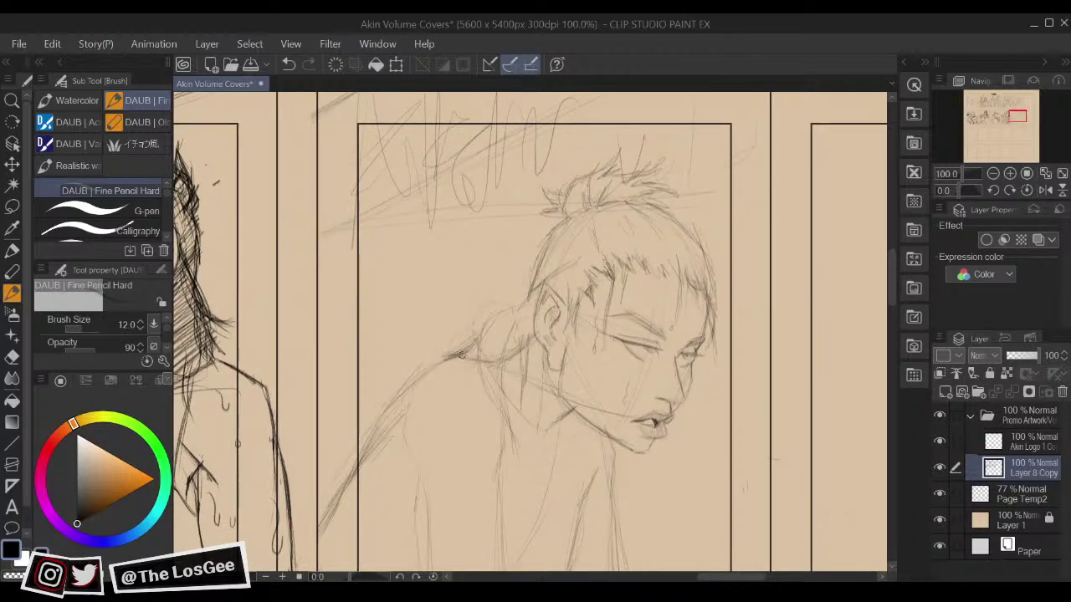
key("h")
key("h")
left_click_drag(448, 355, 443, 325)
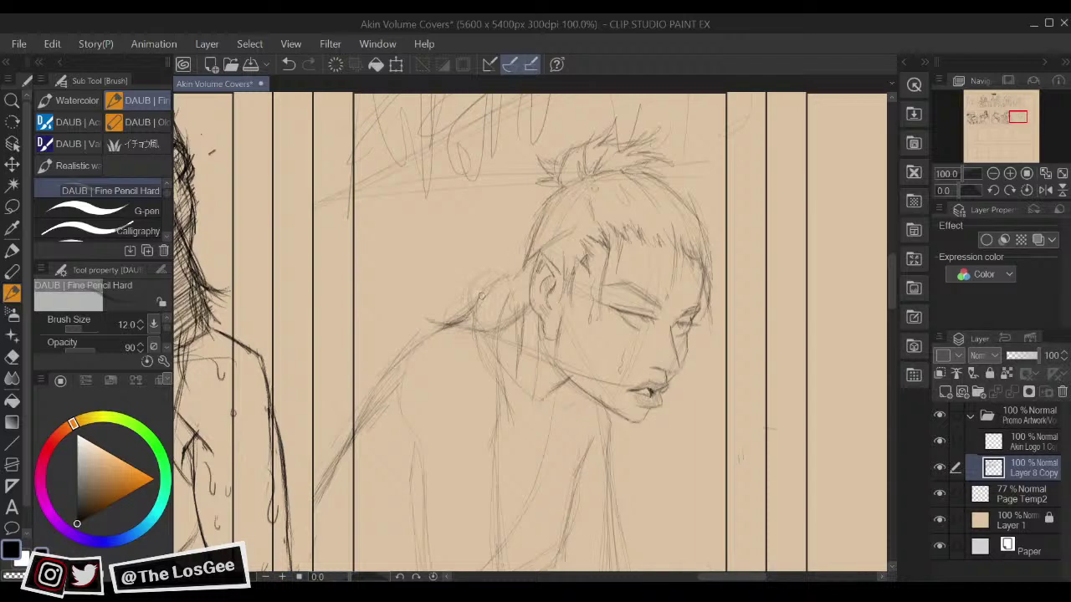
Step: Shade the pulled-back hair on the scalp with fine hatching
mouse_move(705, 354)
left_mouse_down()
mouse_move(722, 358)
mouse_move(691, 394)
mouse_move(682, 442)
left_mouse_up()
left_click_drag(642, 374, 628, 397)
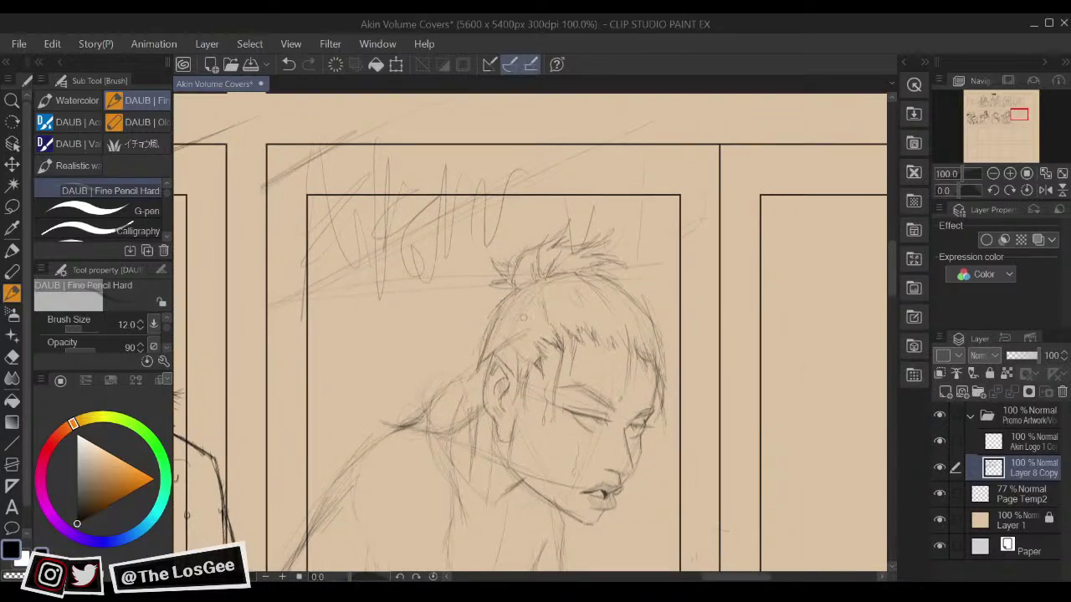
left_click_drag(616, 415, 646, 324)
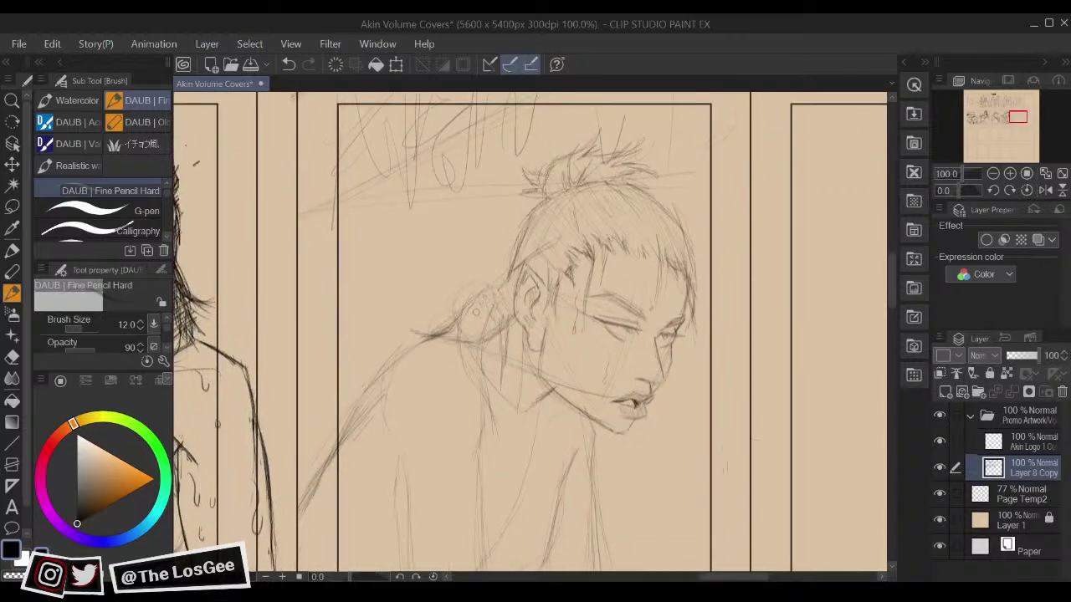
Step: Hatch the rounded shape behind the neck and check the figure in a mirrored view
left_click_drag(680, 346, 693, 354)
key("h")
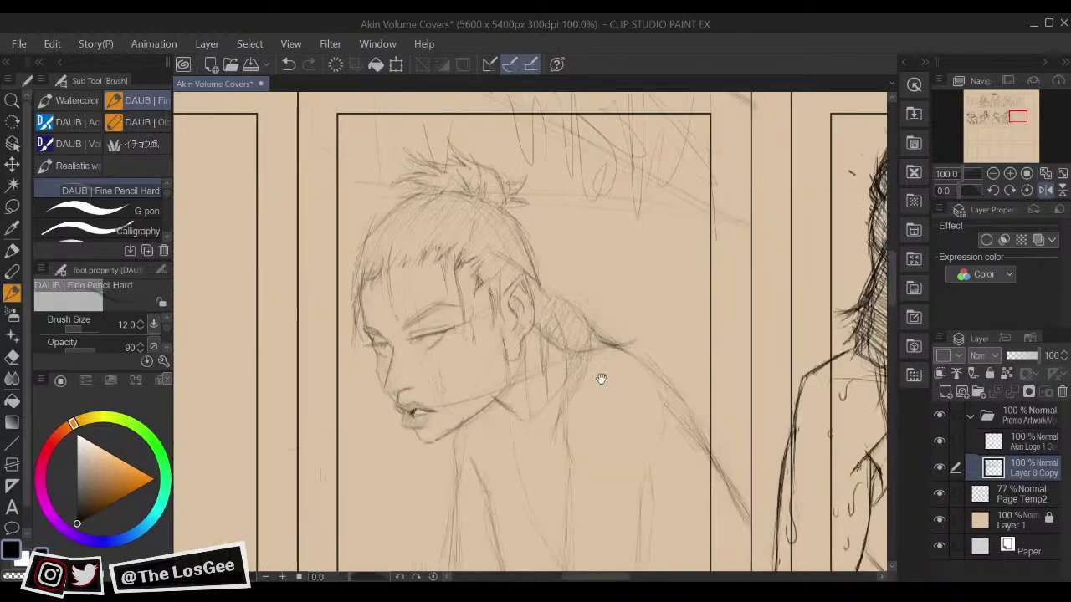
left_click_drag(602, 379, 650, 389)
key("h")
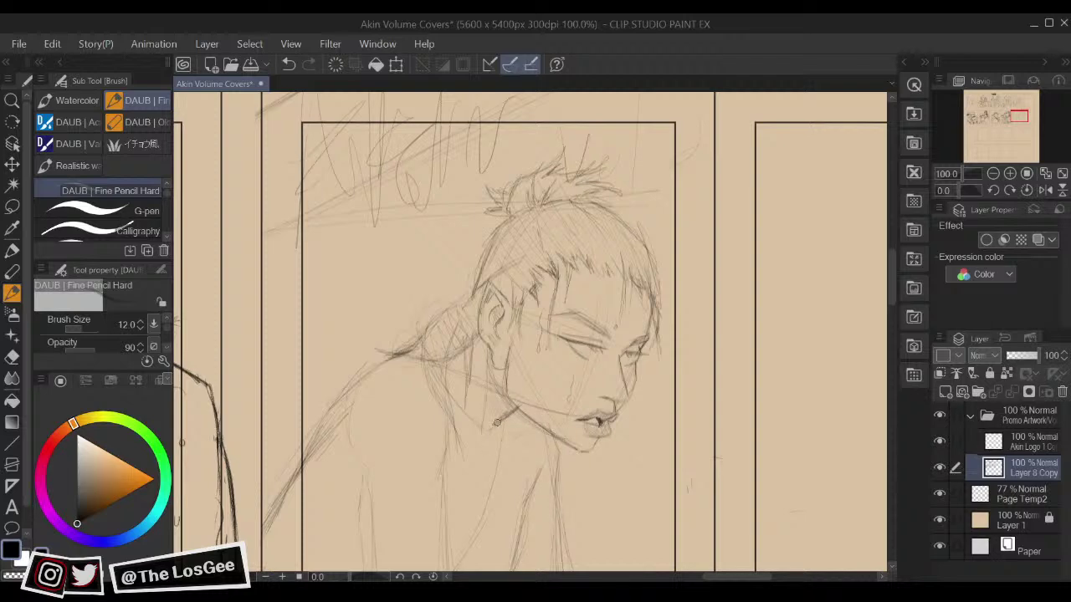
left_click_drag(504, 388, 509, 327)
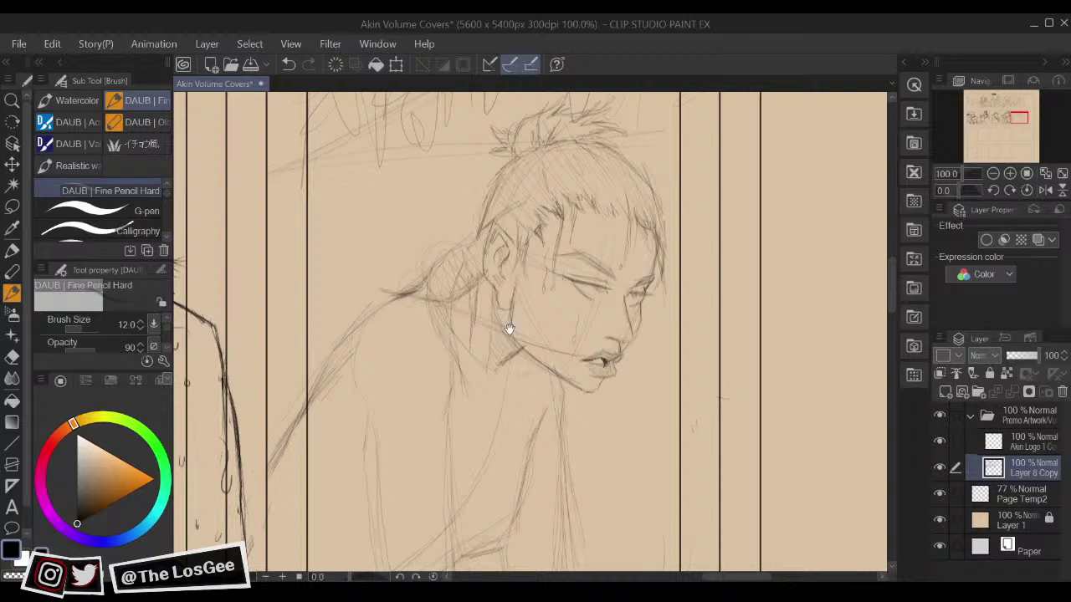
Step: Add sweat drips along the cheek, beside the nose and on the forehead of the topknot figure's face
mouse_move(632, 361)
left_mouse_down()
mouse_move(668, 377)
mouse_move(666, 401)
left_mouse_up()
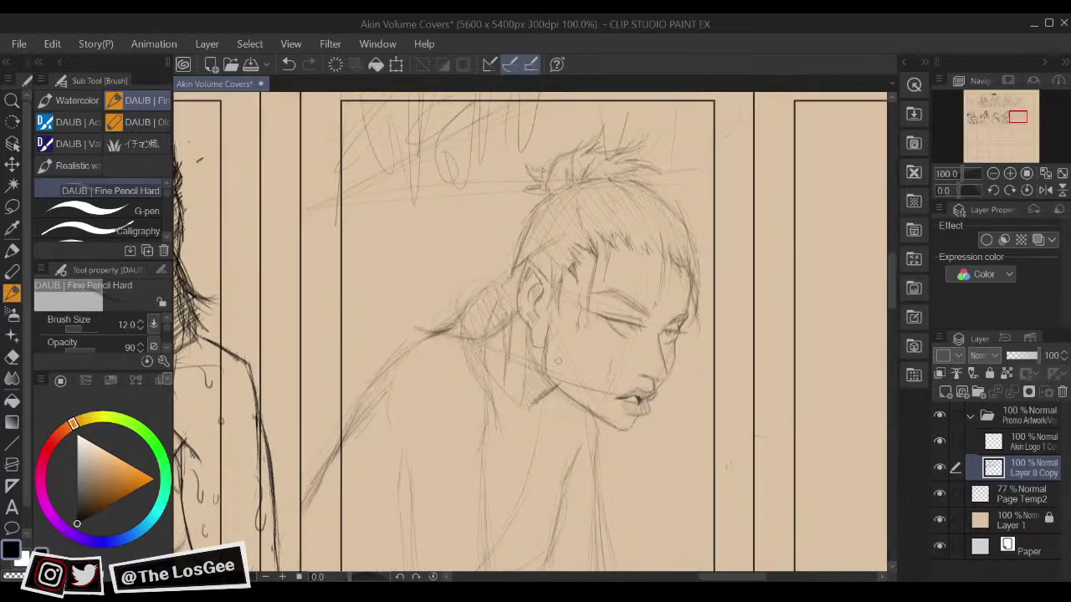
key("e")
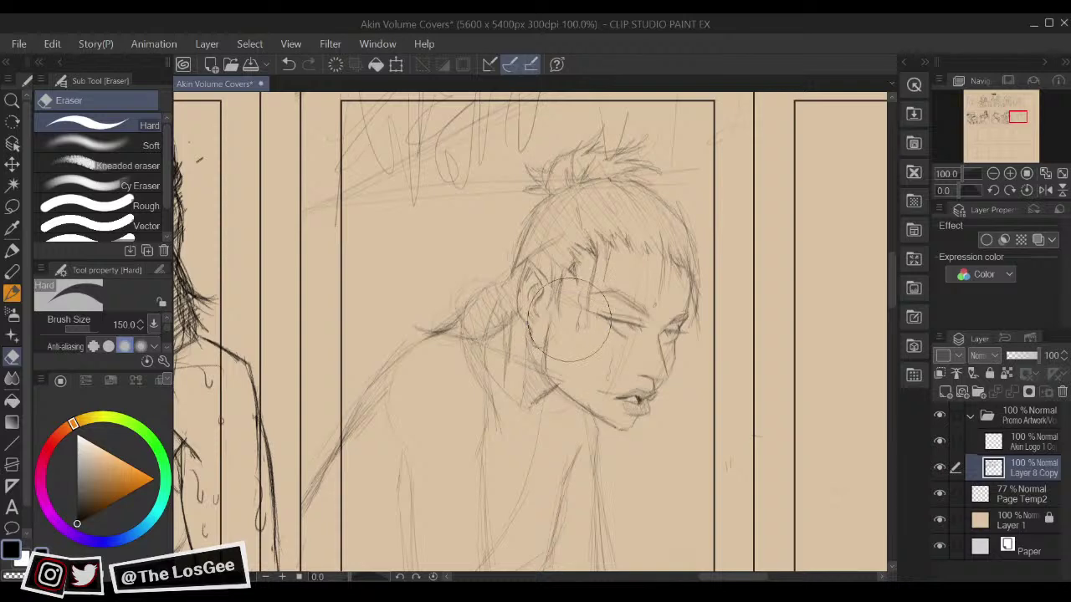
key("b")
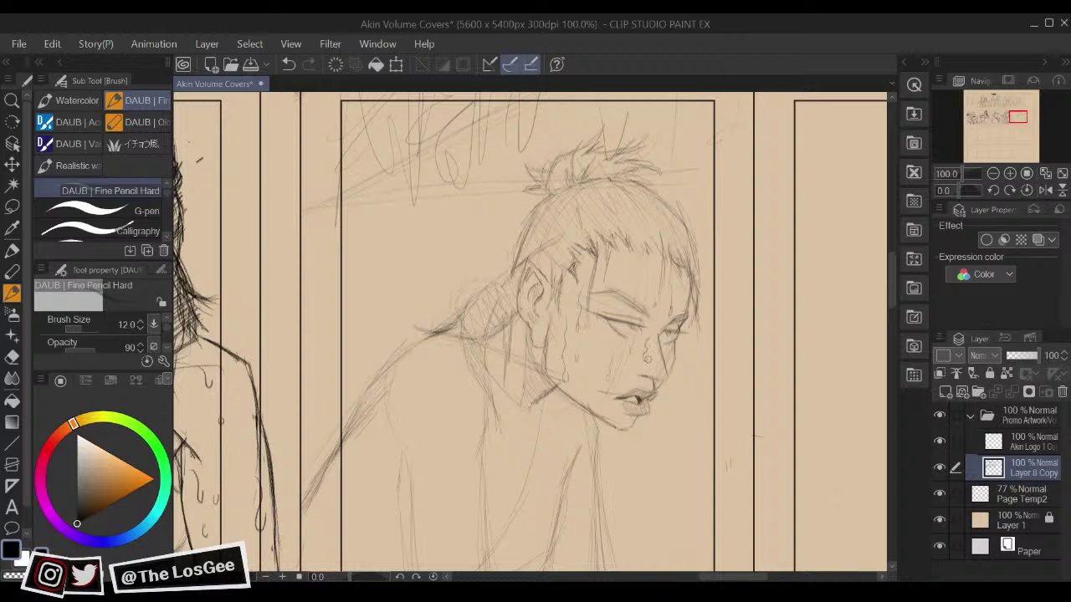
left_click_drag(614, 277, 621, 286)
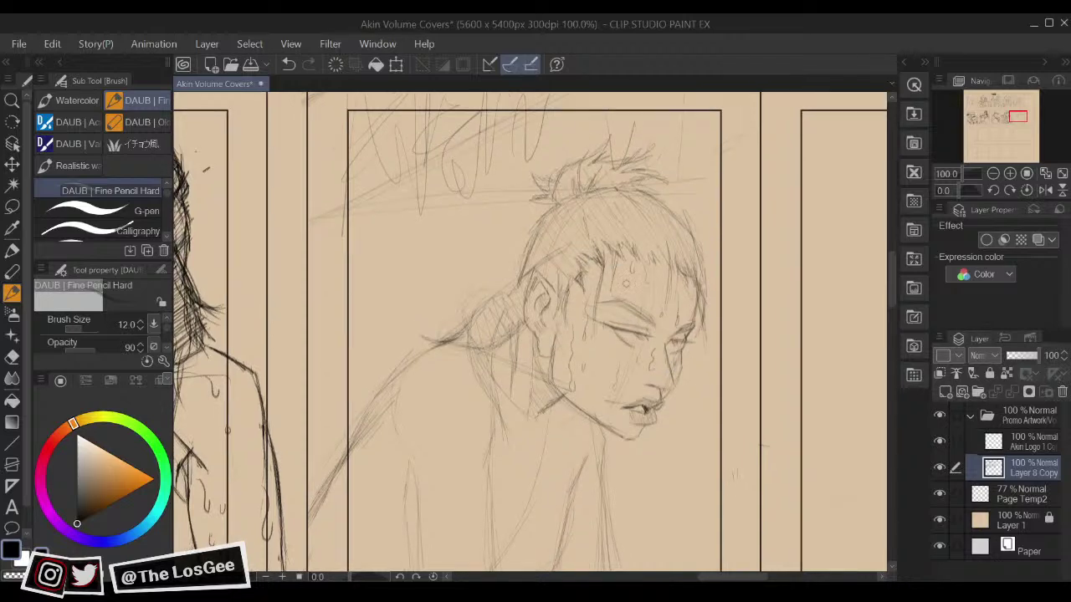
Step: Clean up and redraw the far shoulder beneath the chin and the short armpit crease inside it
mouse_move(659, 298)
left_mouse_down()
mouse_move(679, 210)
mouse_move(713, 208)
left_mouse_up()
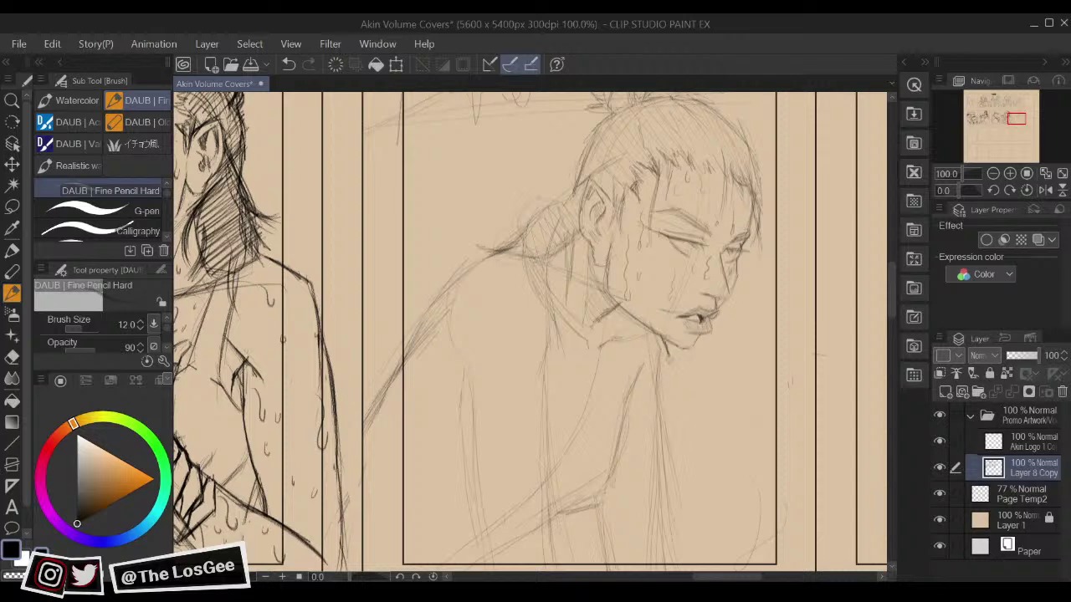
key("e")
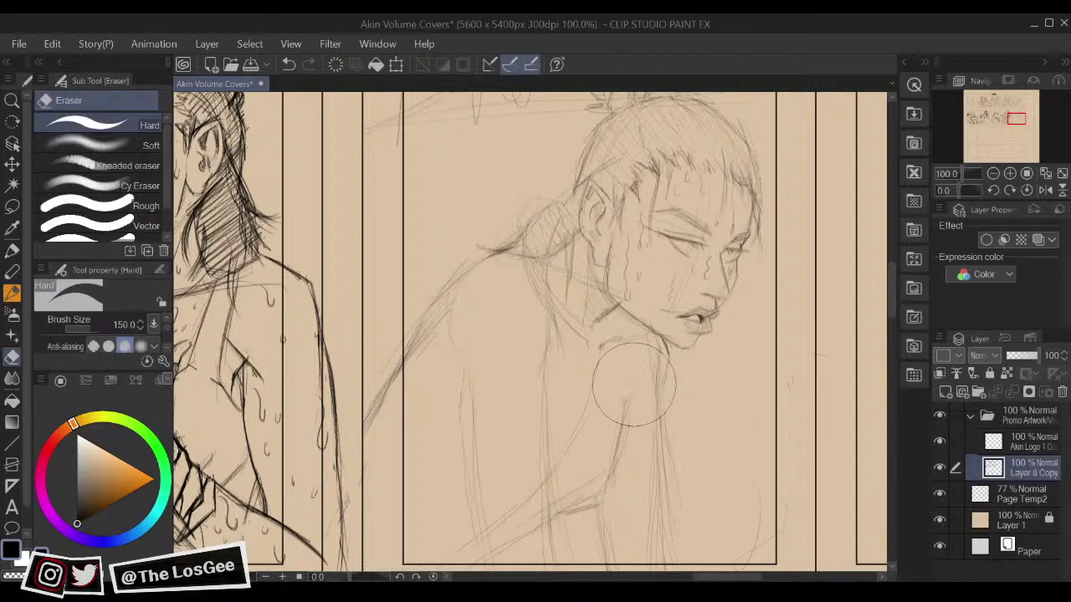
left_click_drag(632, 390, 634, 383)
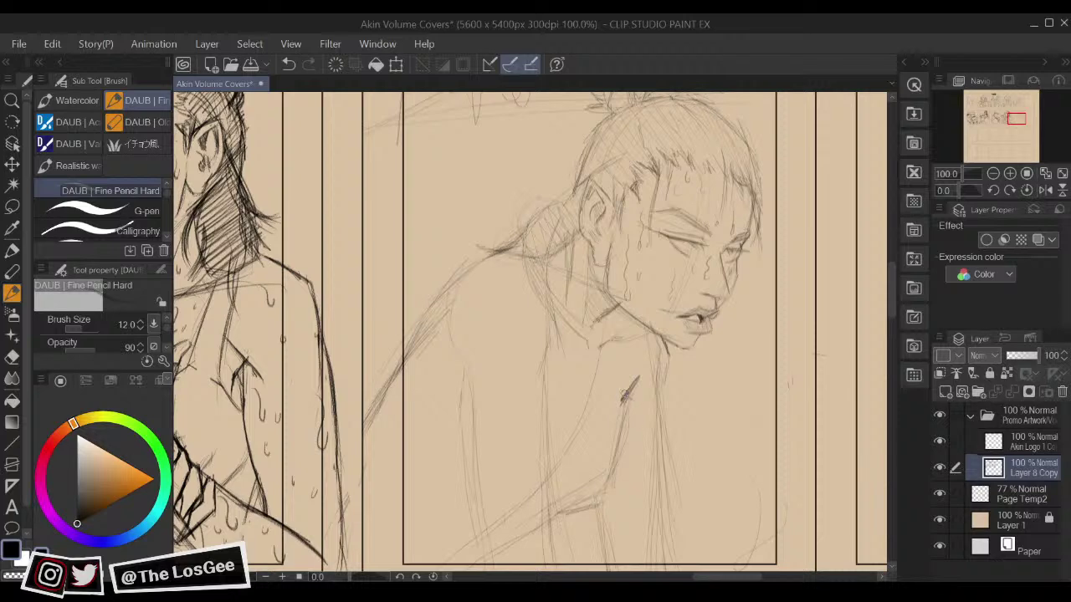
key("e")
mouse_move(646, 341)
left_mouse_down()
mouse_move(673, 378)
mouse_move(674, 364)
mouse_move(660, 420)
left_mouse_up()
key("p")
key("h")
mouse_move(539, 414)
left_mouse_down()
mouse_move(673, 369)
mouse_move(617, 356)
left_mouse_up()
key("h")
left_click_drag(490, 380, 557, 329)
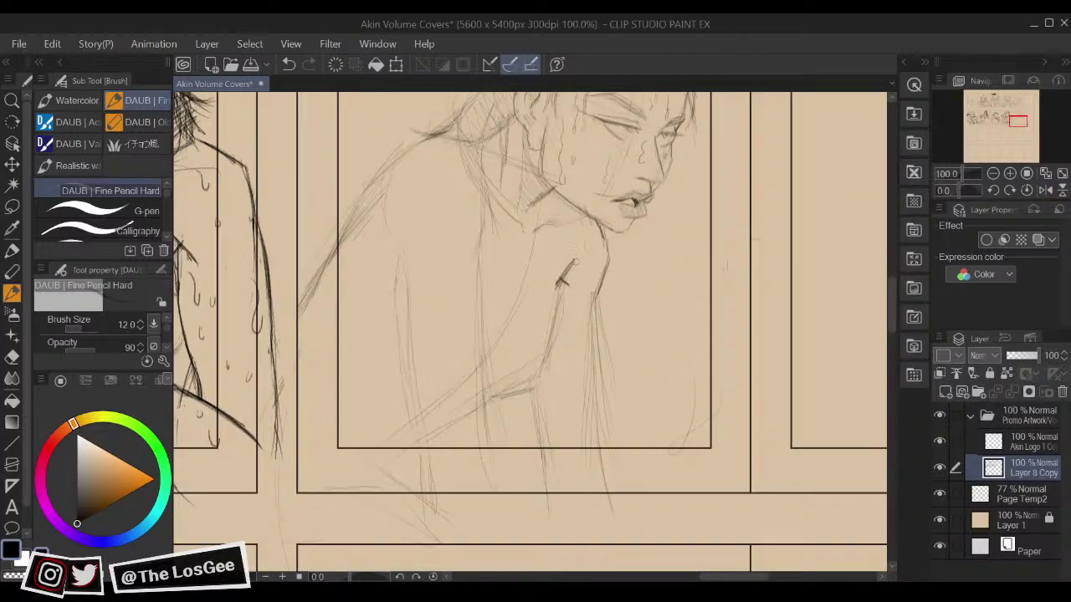
Step: Erase the rough outer edge of the far arm and redraw it downward from the shoulder, checking it in a mirrored view
key("e")
key("h")
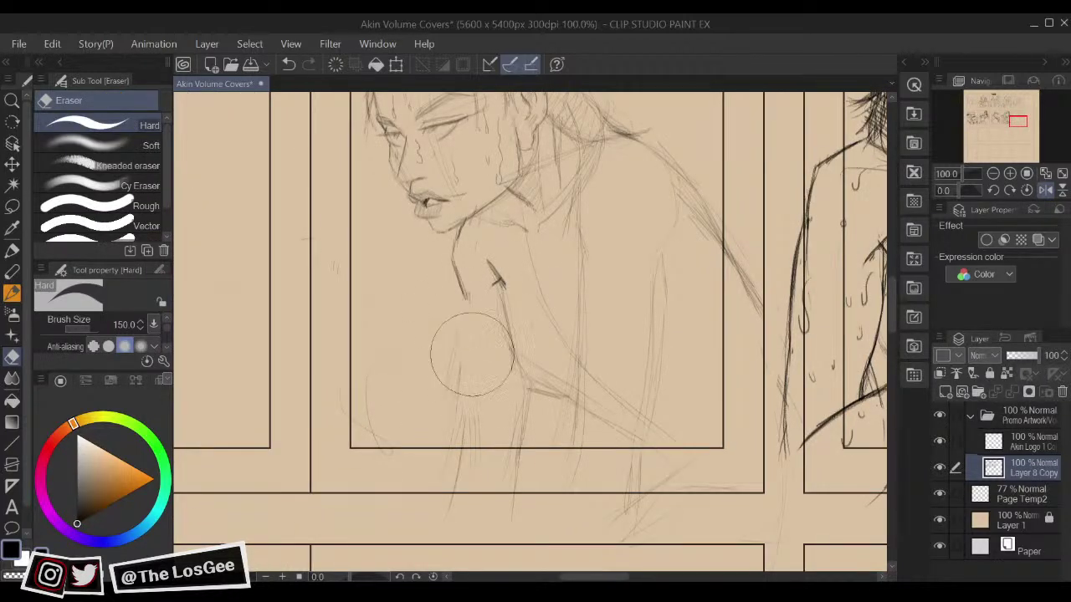
key("b")
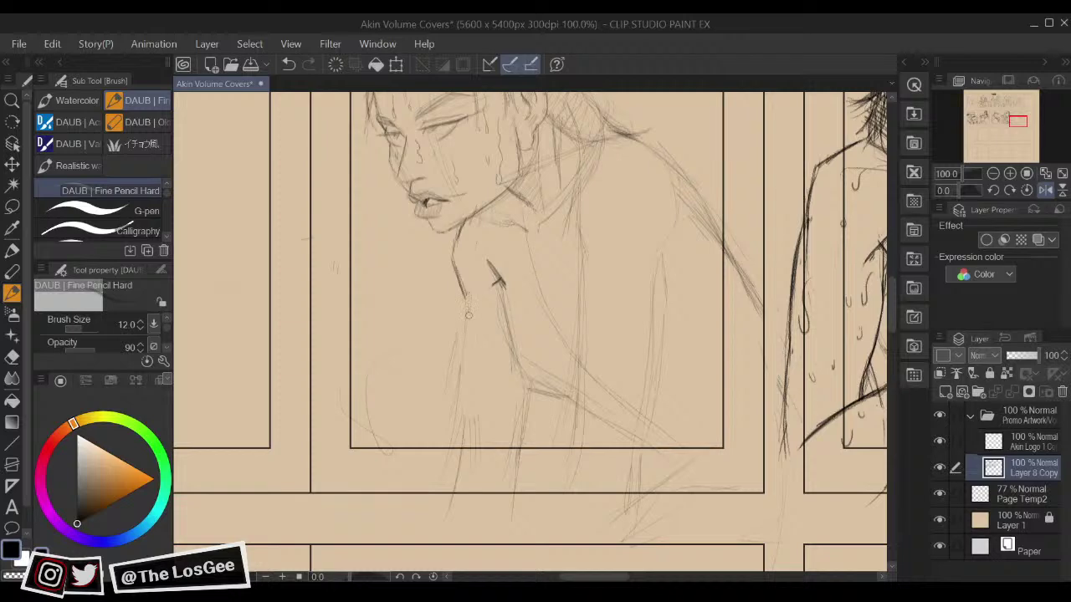
key("h")
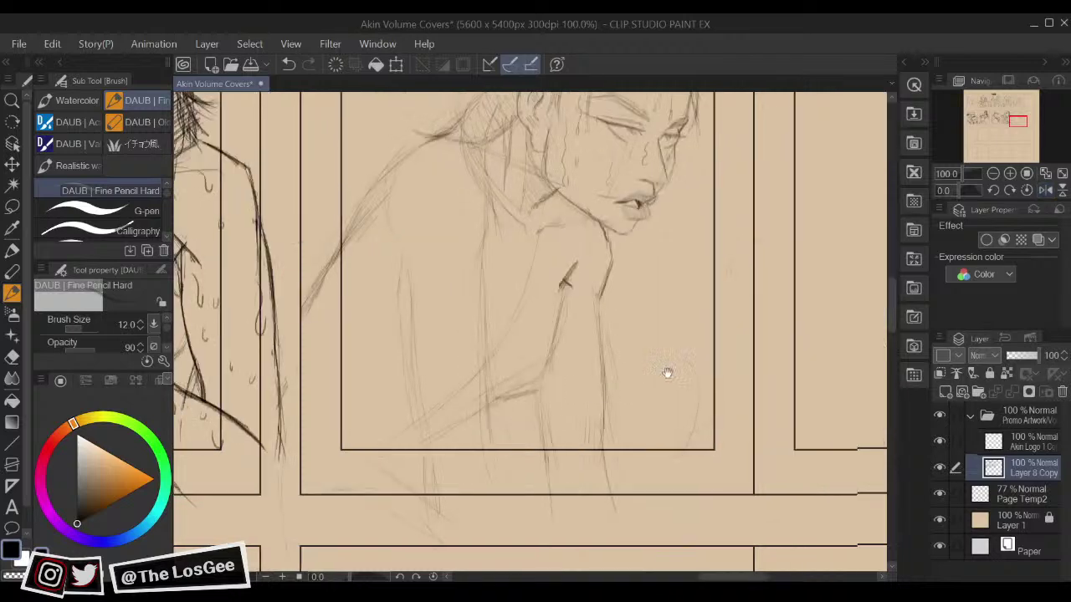
key("e")
key("b")
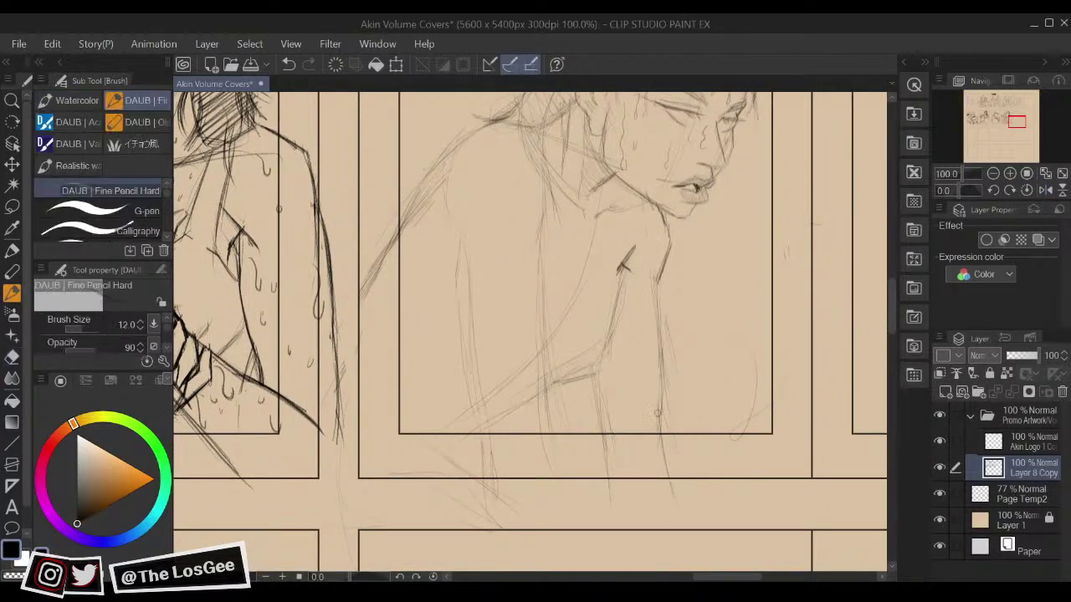
key("h")
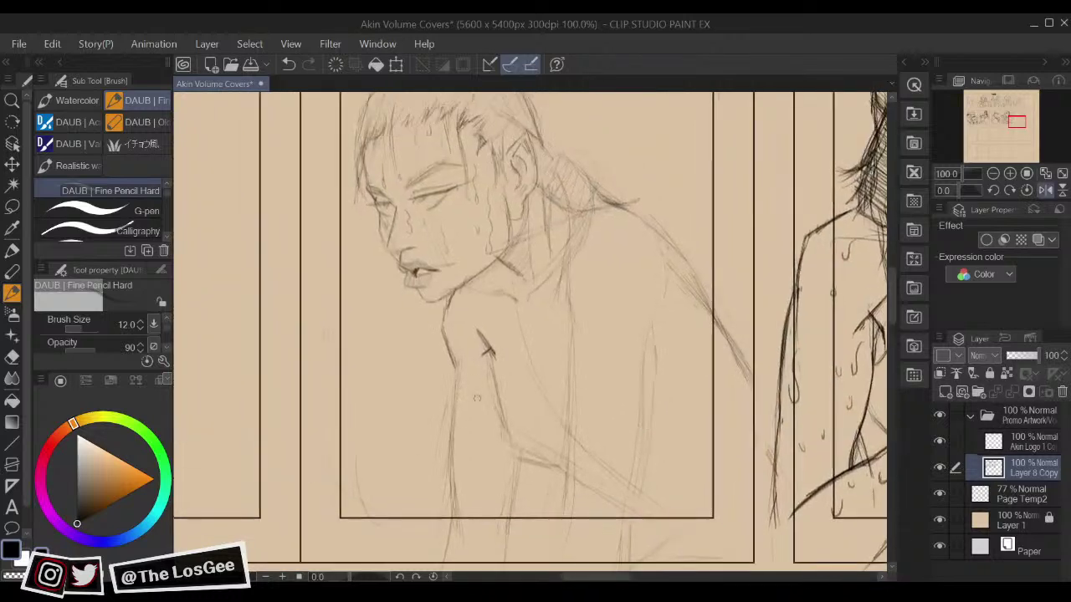
Step: Refine the chest contour from the armpit crease down to its underside, checking the figure in both view orientations
key("e")
key("b")
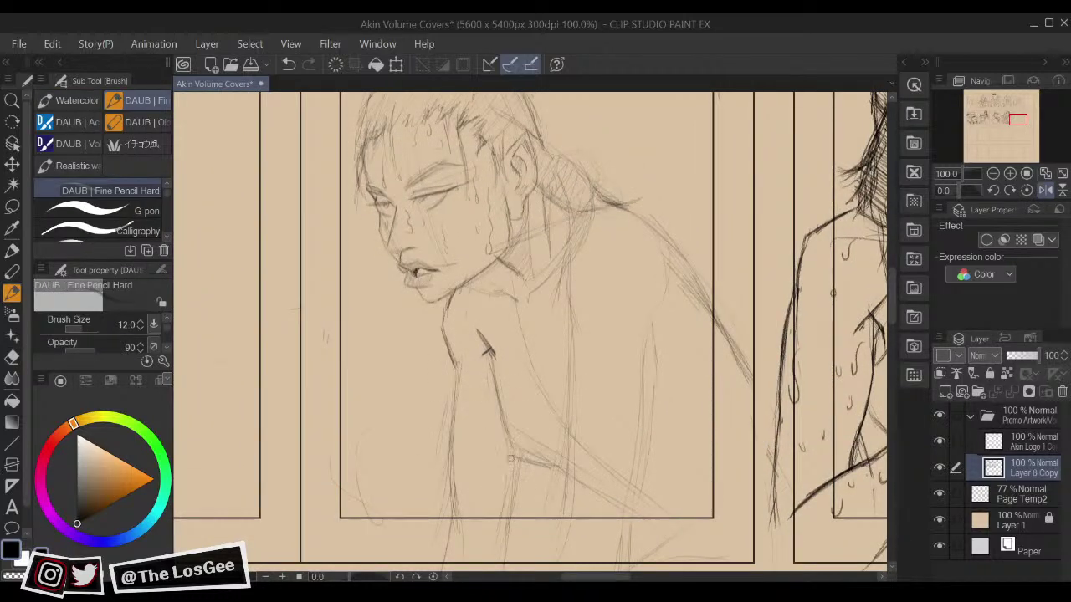
left_click_drag(510, 453, 540, 465)
key("h")
left_click_drag(619, 426, 695, 458)
key("h")
key("h")
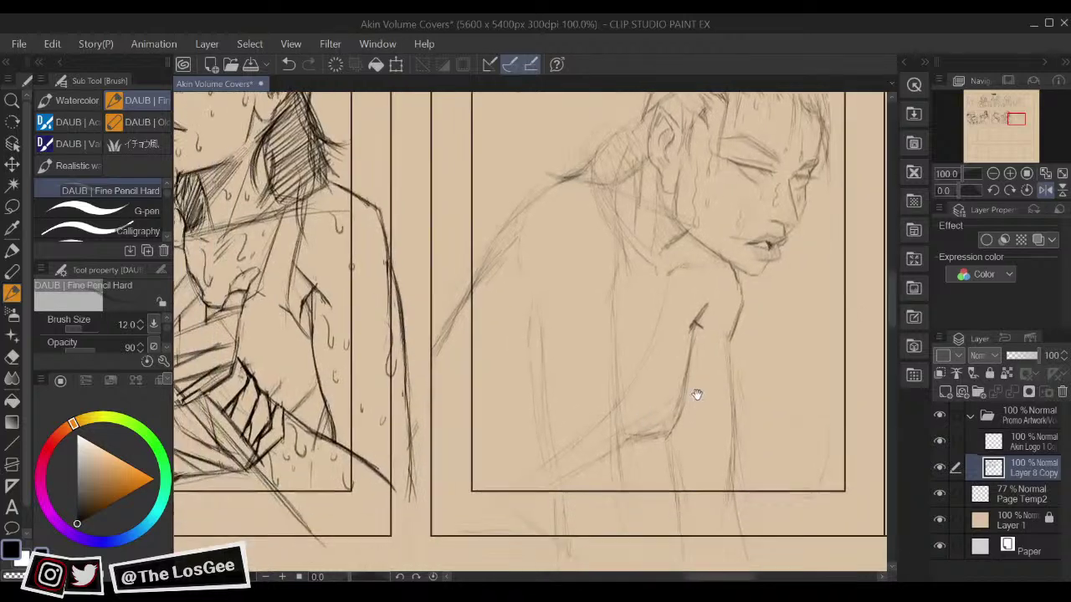
Step: Erase the rough belly line below the chest and sketch a new one running down to the panel's lower edge
key("e")
key("b")
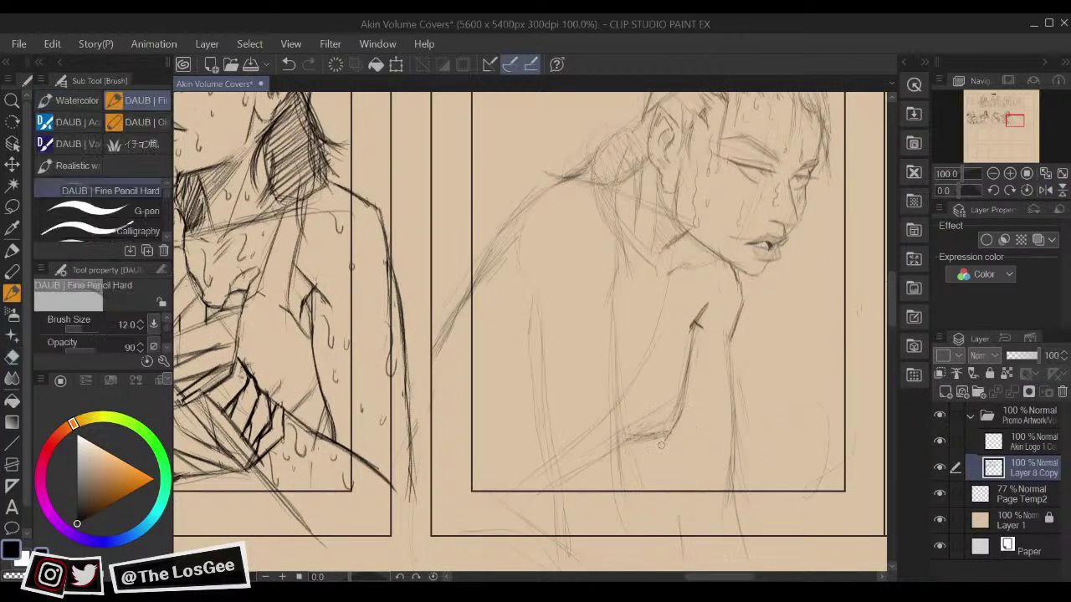
left_click_drag(662, 470, 671, 492)
key("h")
mouse_move(731, 445)
left_mouse_down()
mouse_move(772, 439)
mouse_move(633, 410)
left_mouse_up()
key("h")
mouse_move(647, 470)
left_mouse_down()
mouse_move(660, 436)
mouse_move(643, 462)
left_mouse_up()
Step: Extend the far arm's outer line below the panel and redraw the belly line as a straighter stroke
key("e")
key("b")
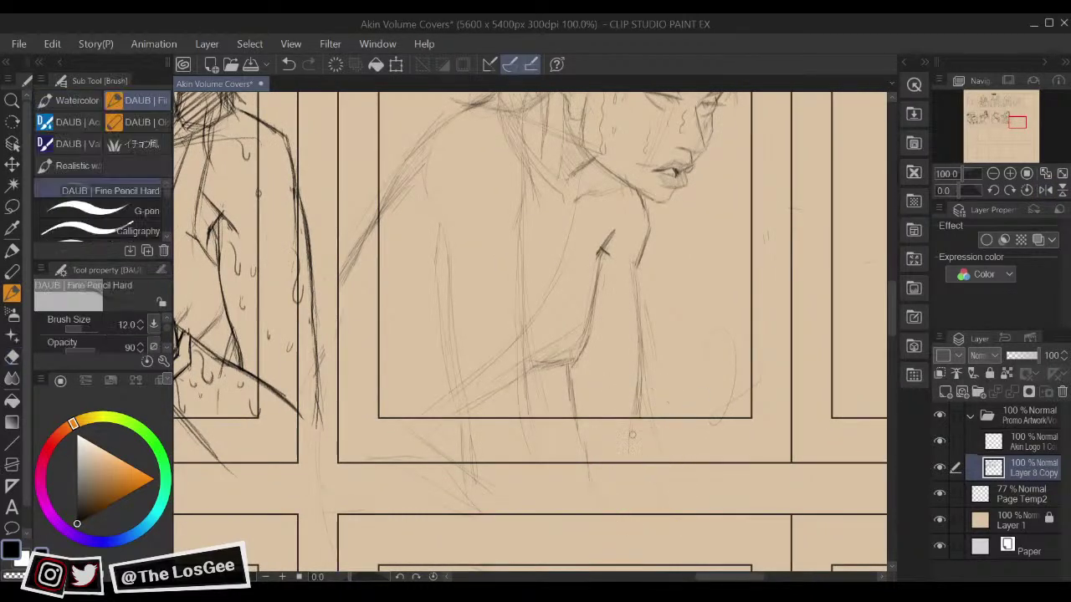
left_click_drag(638, 400, 645, 475)
key("e")
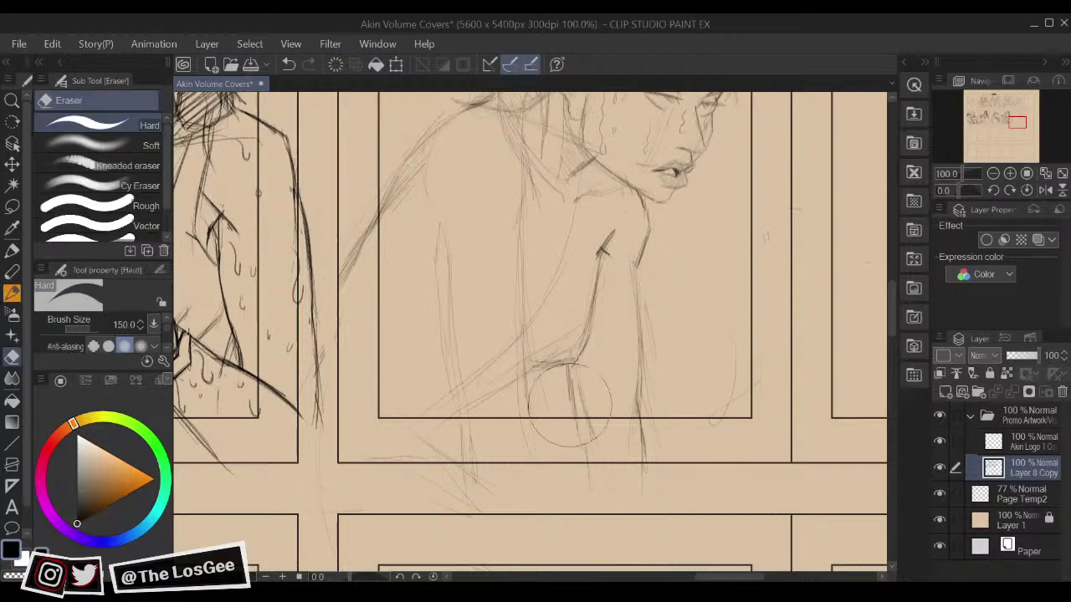
key("b")
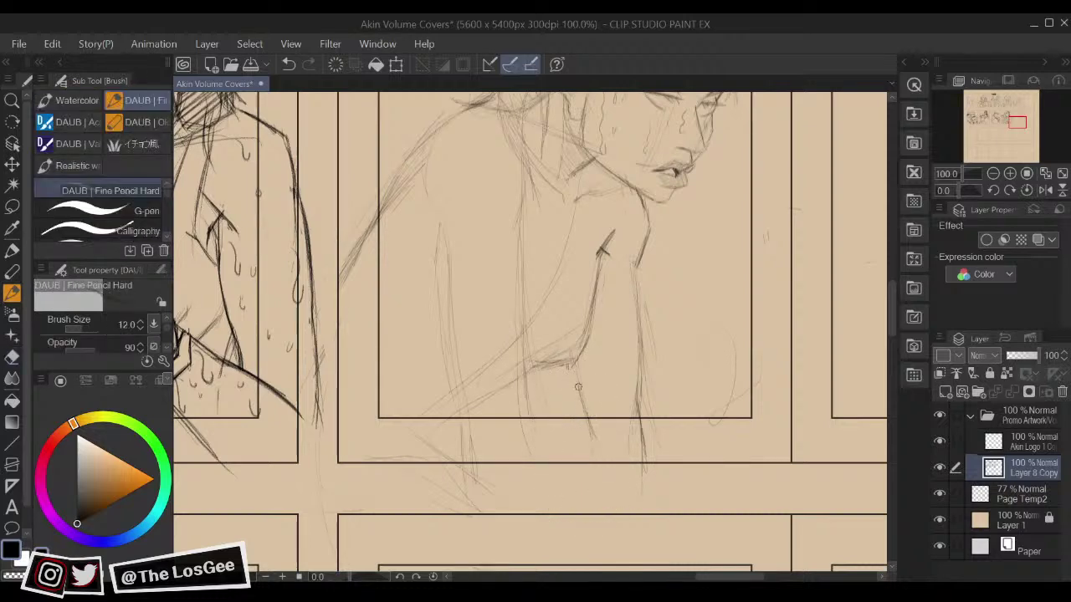
left_click_drag(582, 411, 583, 492)
mouse_move(686, 378)
left_mouse_down()
mouse_move(660, 426)
mouse_move(673, 430)
left_mouse_up()
Step: Soften stray lines along the far arm's outer edge and redraw its contour from the shoulder to the lower frame
key("e")
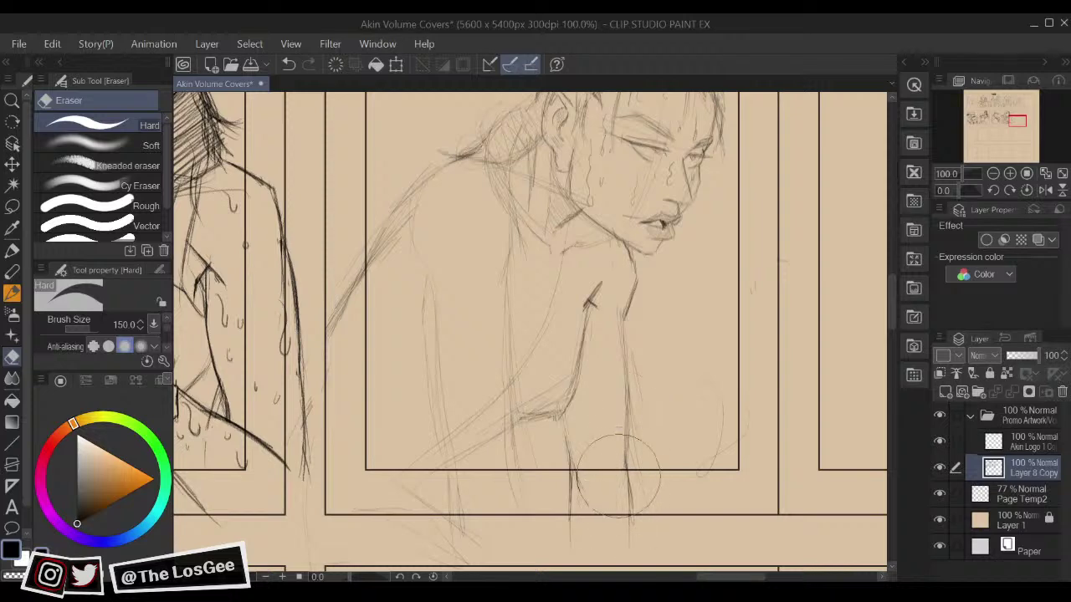
key("b")
left_click_drag(634, 384, 635, 492)
key("e")
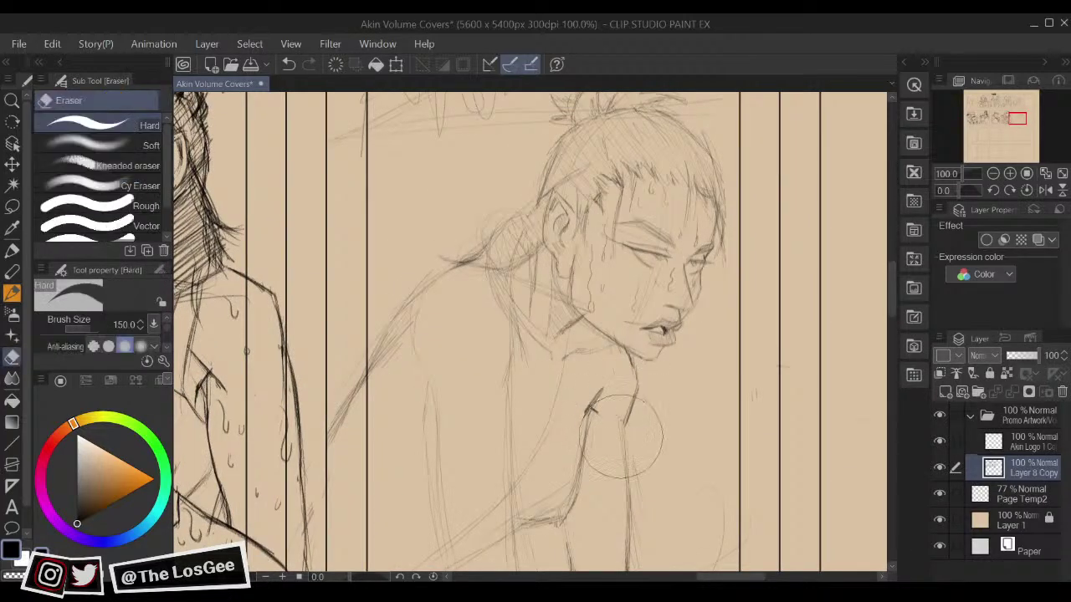
key("b")
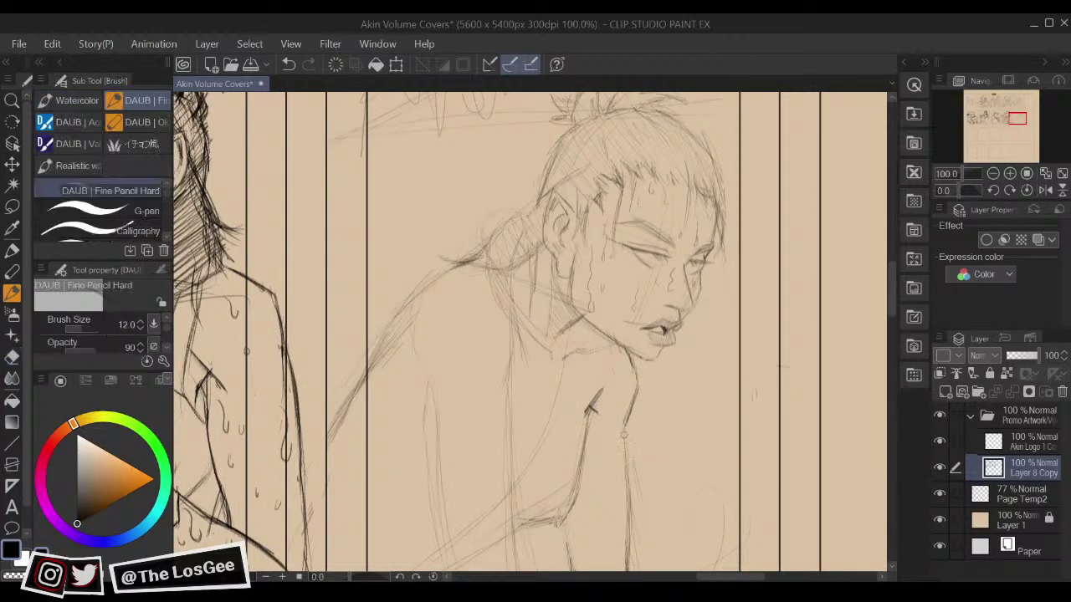
Step: Refine the far upper arm and its join to the lower arm with eraser and pencil in a mirrored view
mouse_move(621, 399)
left_mouse_down()
mouse_move(356, 400)
mouse_move(374, 402)
left_mouse_up()
key("e")
left_click_drag(464, 428, 432, 443)
key("b")
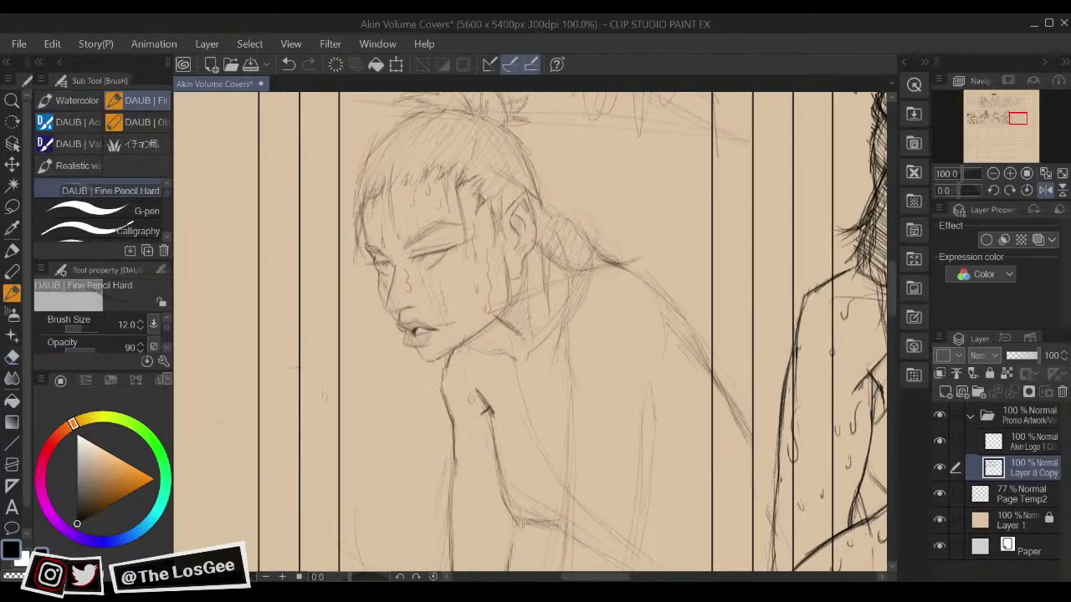
key("e")
mouse_move(469, 410)
left_mouse_down()
mouse_move(442, 466)
mouse_move(442, 457)
left_mouse_up()
key("b")
left_click_drag(449, 498, 452, 436)
Step: Strengthen the front edge of the near arm from below the shoulder down past the panel's lower edge
key("h")
mouse_move(691, 371)
left_mouse_down()
mouse_move(688, 390)
mouse_move(689, 262)
mouse_move(675, 407)
mouse_move(662, 359)
mouse_move(671, 430)
mouse_move(711, 472)
left_mouse_up()
key("h")
left_click_drag(581, 357, 584, 378)
key("h")
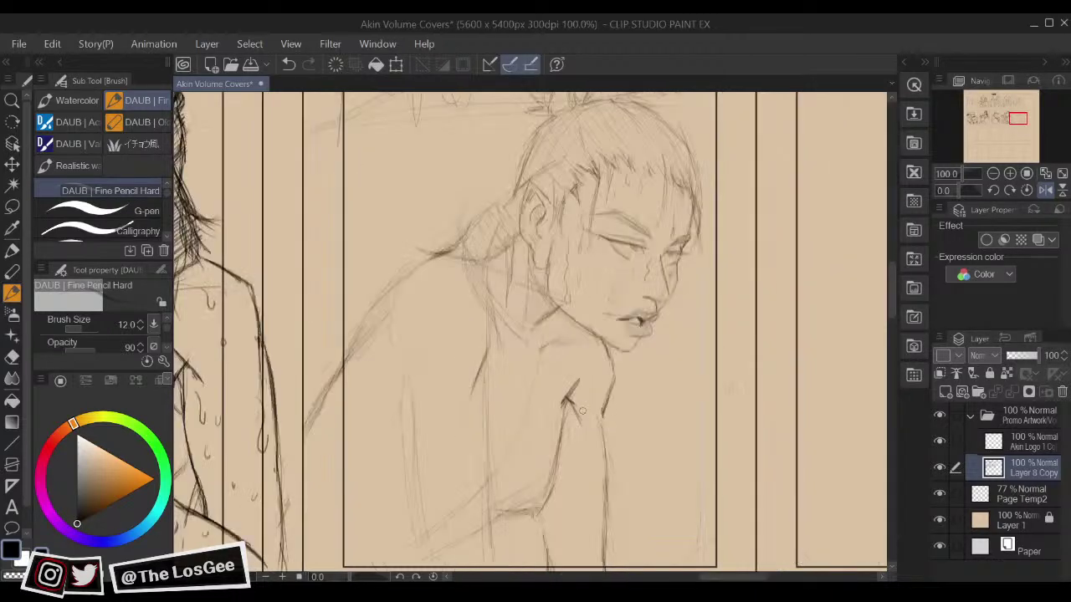
left_click_drag(529, 432, 652, 342)
mouse_move(599, 288)
left_mouse_down()
mouse_move(612, 414)
mouse_move(595, 380)
mouse_move(585, 410)
mouse_move(608, 351)
mouse_move(613, 451)
left_mouse_up()
left_click_drag(609, 377, 622, 497)
left_click_drag(609, 457, 629, 528)
Step: Strengthen the rear edge of the near arm from the upper arm down past the panel's lower edge
key("h")
left_click_drag(720, 402, 763, 458)
key("h")
mouse_move(572, 353)
left_mouse_down()
mouse_move(567, 395)
mouse_move(582, 474)
left_mouse_up()
mouse_move(582, 474)
left_mouse_down()
mouse_move(572, 429)
mouse_move(582, 463)
left_mouse_up()
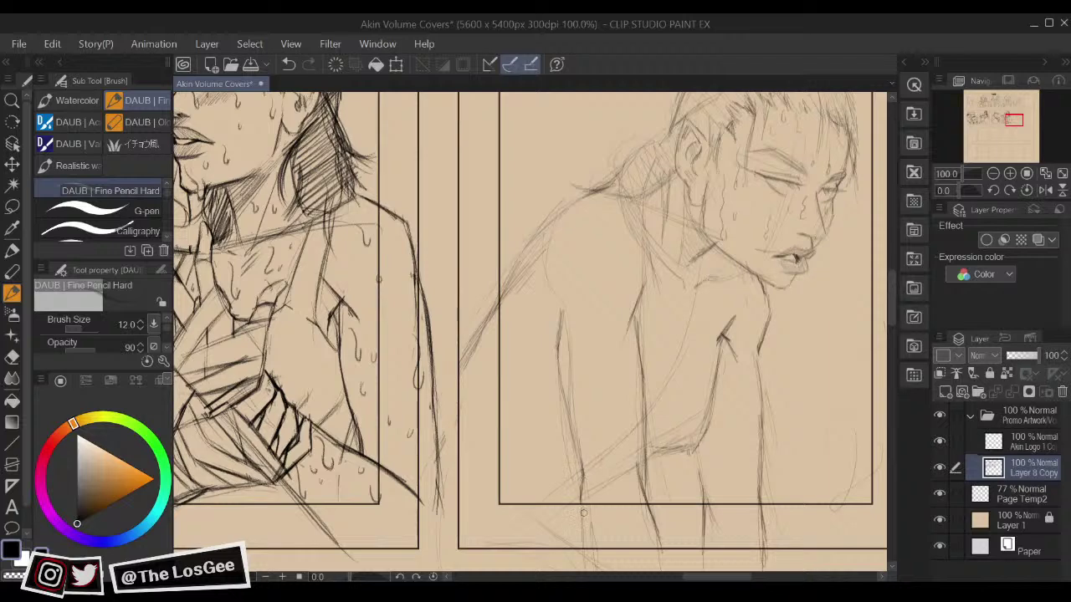
left_click_drag(589, 531, 578, 473)
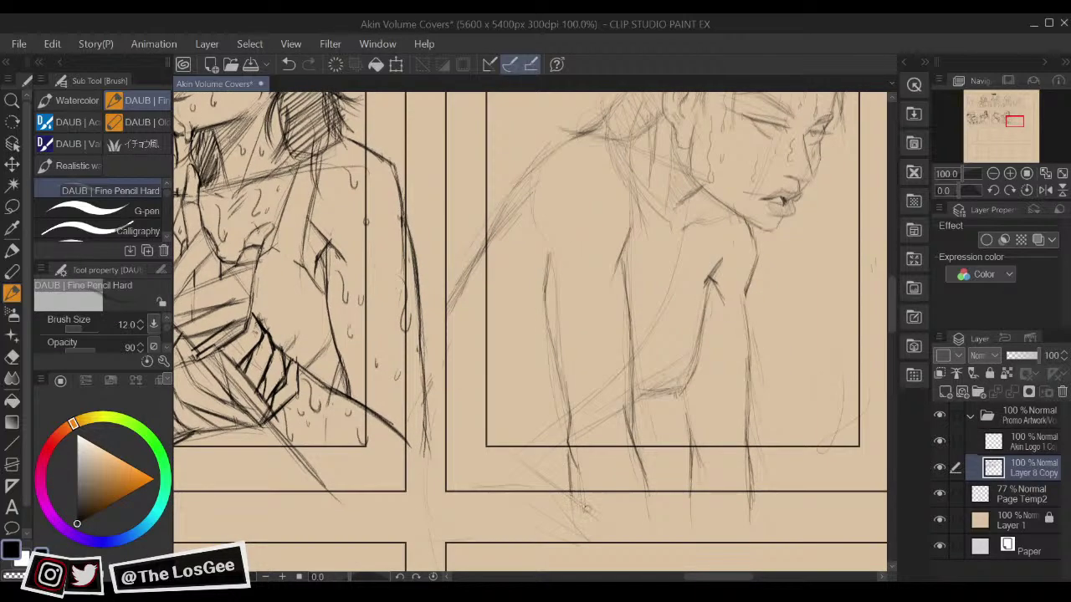
mouse_move(713, 310)
left_mouse_down()
mouse_move(733, 406)
mouse_move(703, 525)
left_mouse_up()
left_click_drag(535, 456, 537, 472)
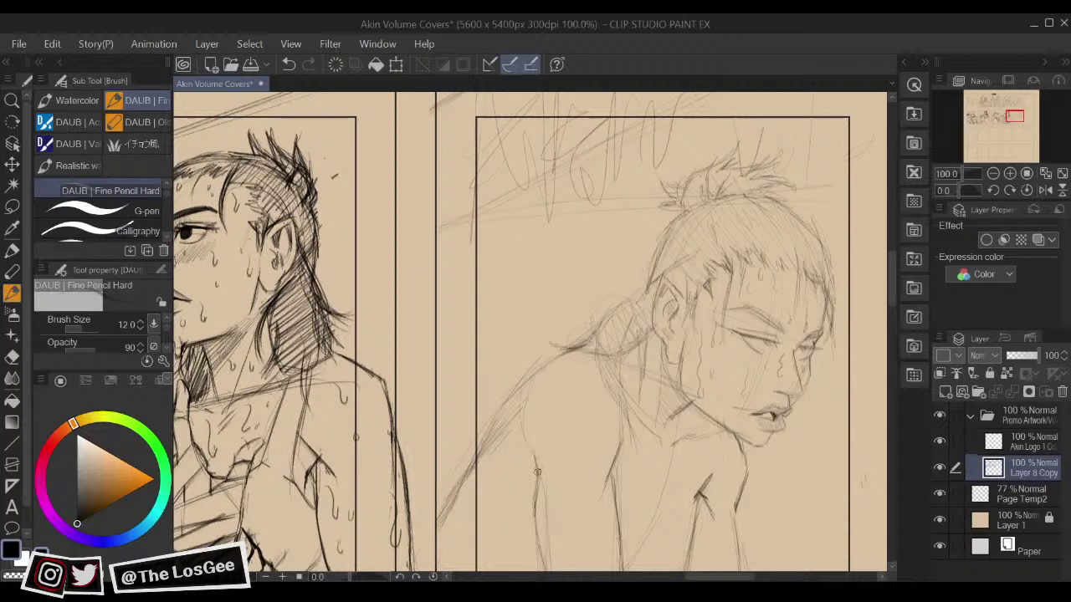
Step: Darken the near arm's upper contours up toward the shoulder and neck, checking them in a mirrored view
left_click_drag(730, 437, 751, 415)
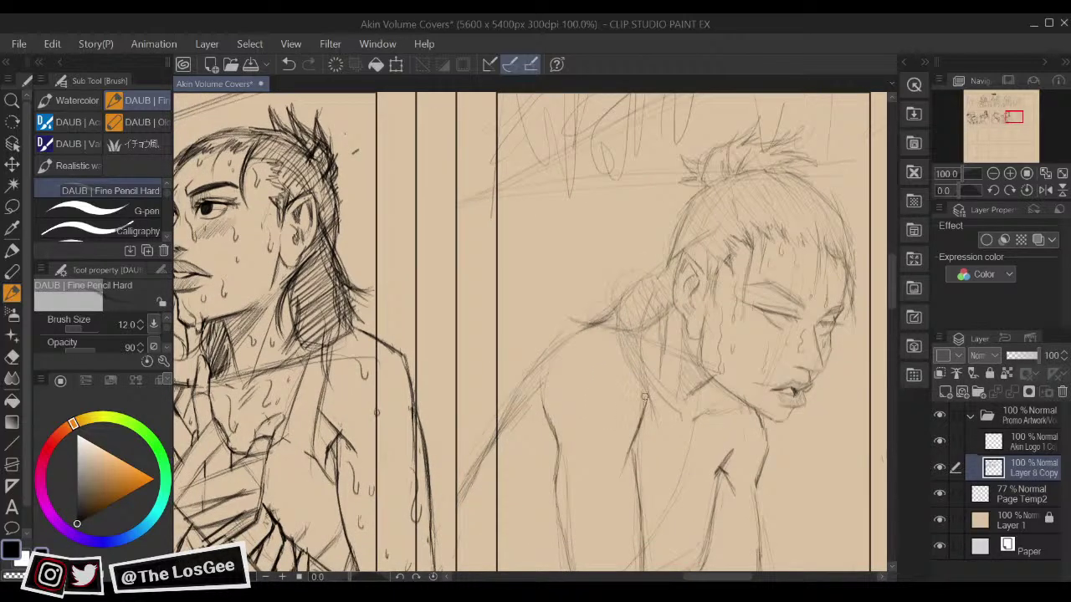
left_click_drag(677, 320, 707, 279)
key("h")
mouse_move(480, 333)
left_mouse_down()
mouse_move(510, 378)
mouse_move(547, 403)
mouse_move(563, 440)
left_mouse_up()
left_click_drag(547, 400, 584, 476)
key("h")
left_click_drag(570, 419, 594, 357)
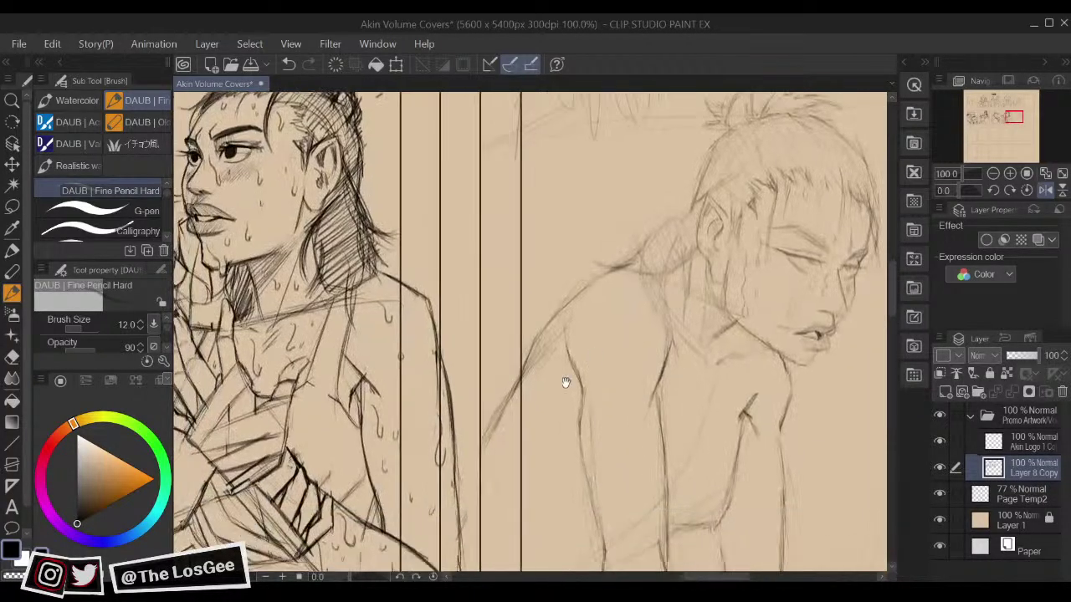
Step: Sketch light torso lines behind the near arm, running from the back contour toward the waist
key("h")
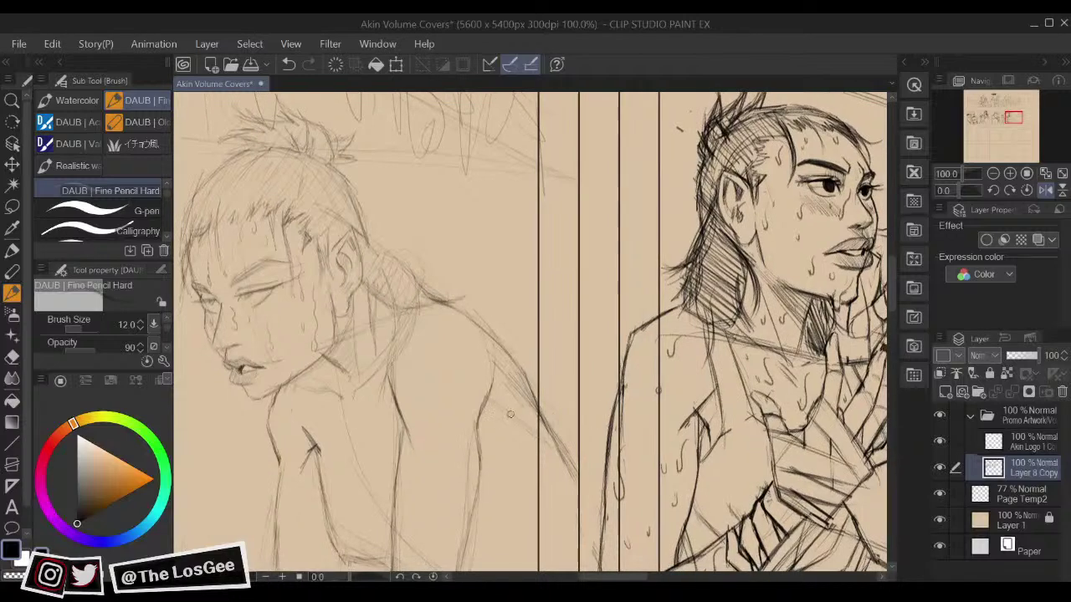
key("h")
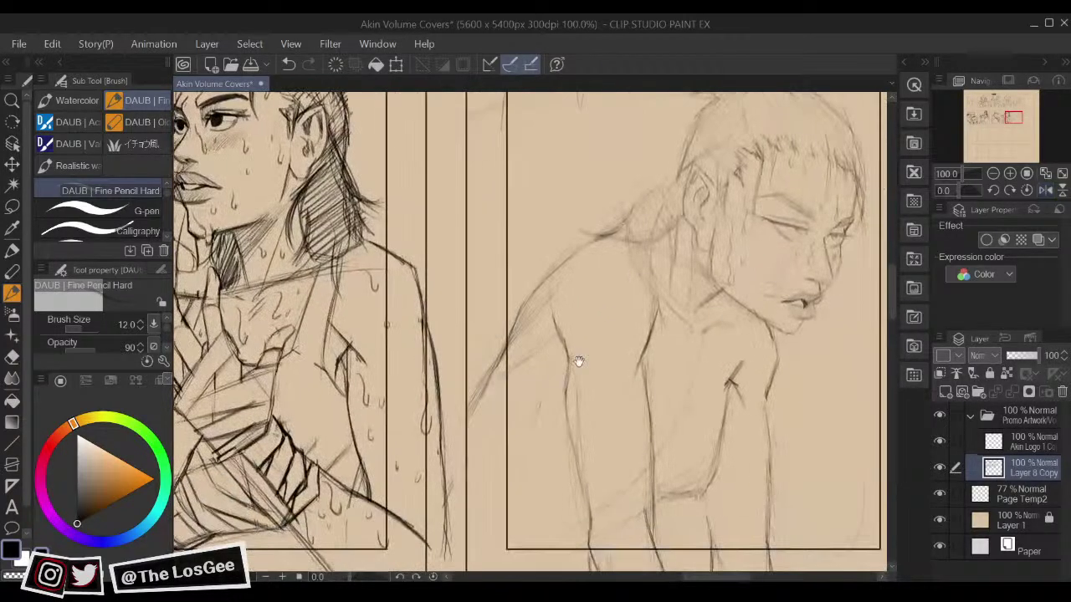
key("h")
mouse_move(533, 382)
left_mouse_down()
mouse_move(533, 359)
mouse_move(602, 420)
left_mouse_up()
key("h")
left_click_drag(808, 412, 769, 424)
mouse_move(777, 499)
left_mouse_down()
mouse_move(748, 447)
mouse_move(745, 470)
left_mouse_up()
Step: Sketch the lower back and waist lines behind the near arm, with short angled strokes at the panel's lower edge
key("h")
left_click_drag(662, 414, 632, 419)
mouse_move(465, 449)
left_mouse_down()
mouse_move(560, 487)
mouse_move(558, 505)
left_mouse_up()
key("h")
mouse_move(647, 393)
left_mouse_down()
mouse_move(681, 430)
mouse_move(667, 410)
left_mouse_up()
left_click_drag(526, 504, 553, 537)
mouse_move(765, 405)
left_mouse_down()
mouse_move(764, 438)
mouse_move(717, 355)
left_mouse_up()
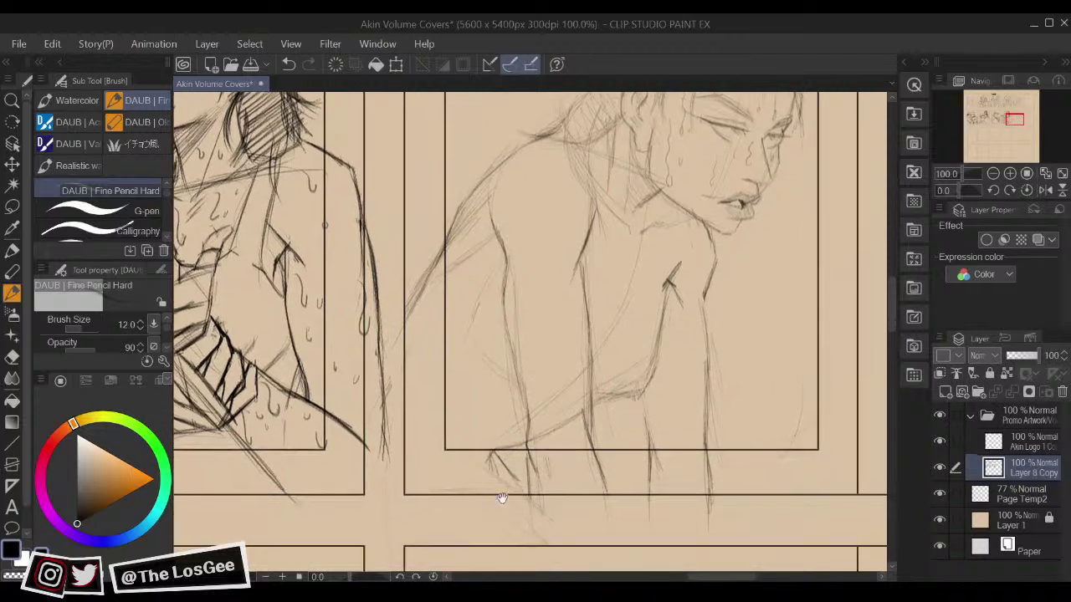
Step: Erase and redraw the small angled shape beside the near arm at the panel's lower edge, checking it in a mirrored view
key("e")
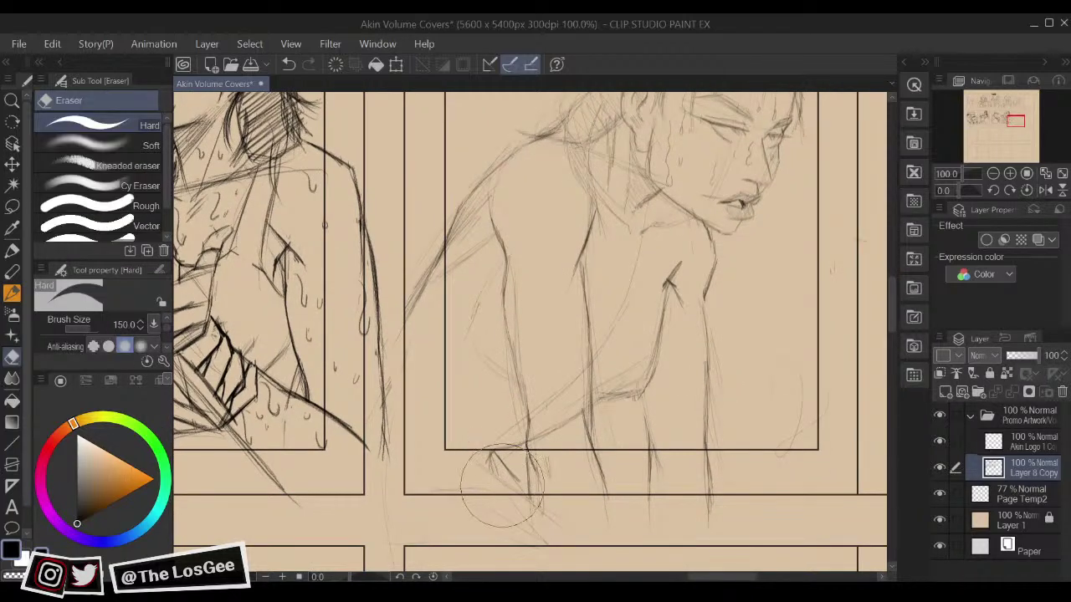
key("b")
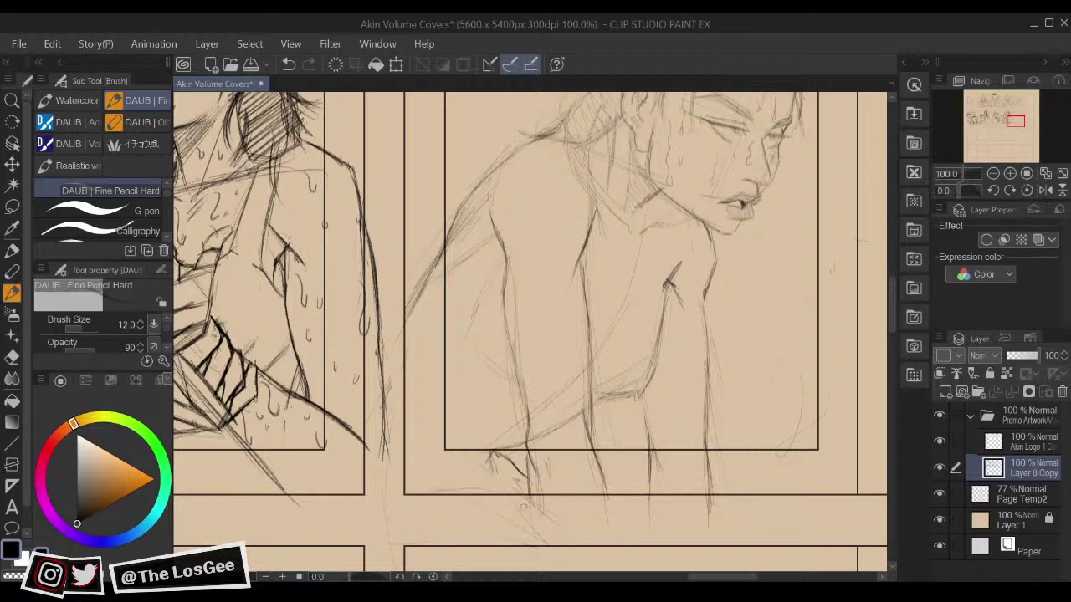
left_click_drag(625, 417, 710, 435)
key("h")
left_click_drag(496, 420, 499, 468)
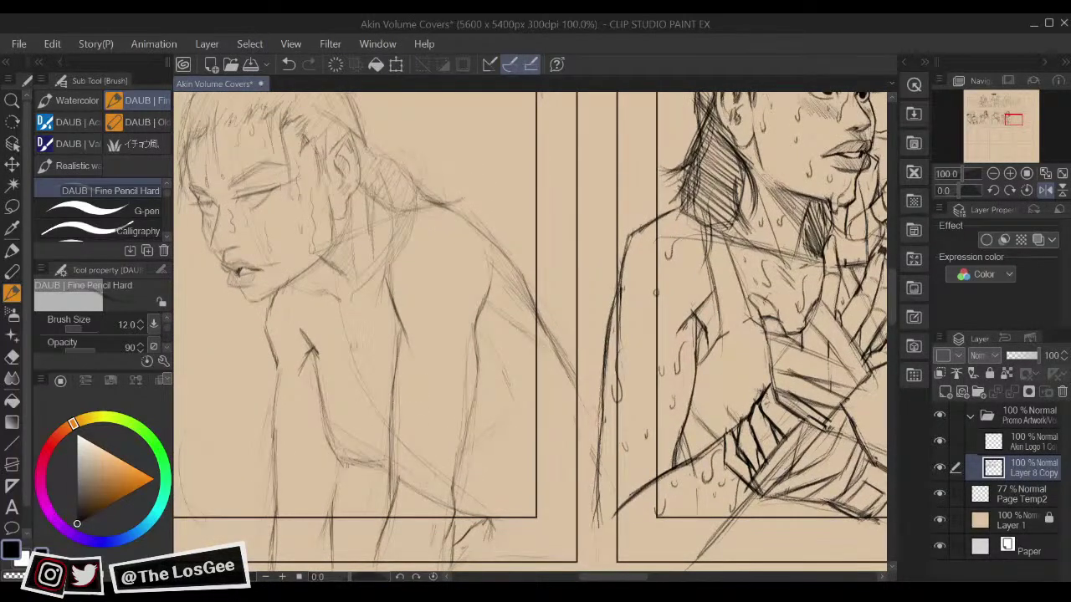
Step: Sketch the faint lower back curve behind the near arm, running toward the waist at the panel's lower edge, checking it in a mirrored view
key("h")
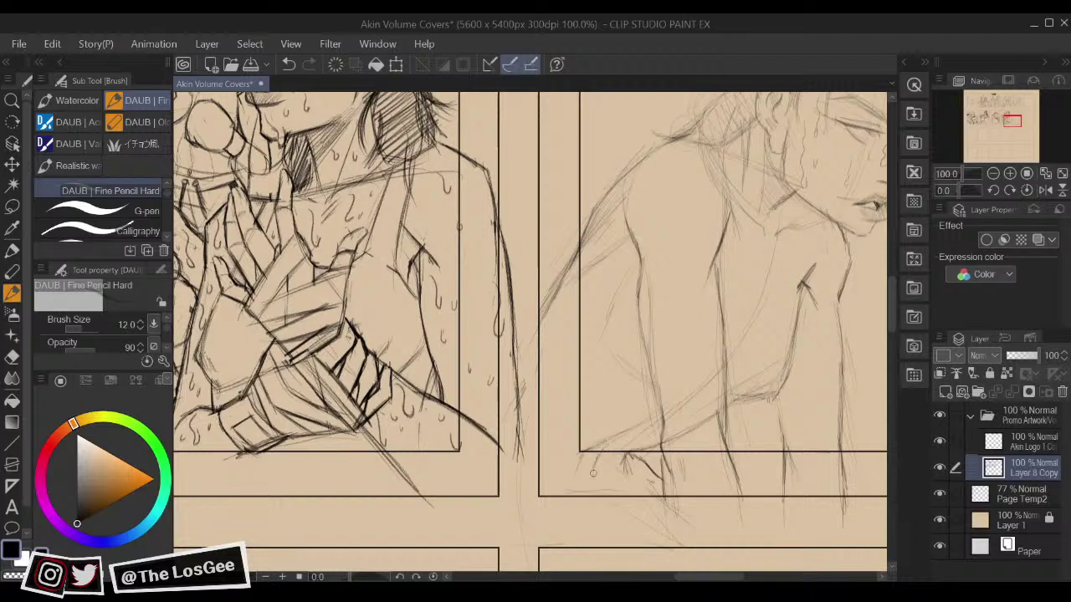
key("h")
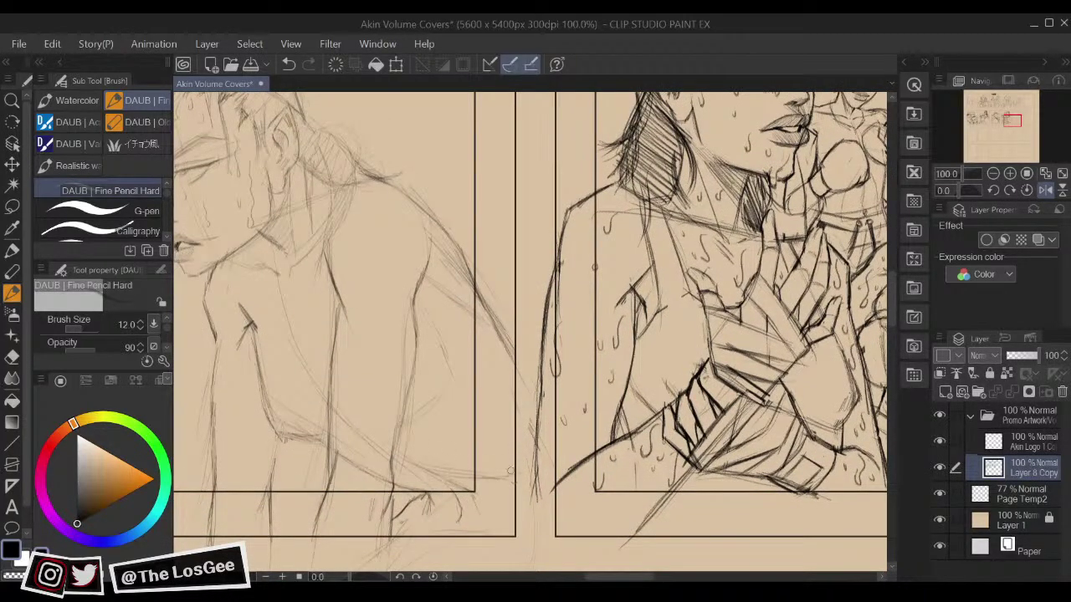
key("h")
left_click_drag(711, 352, 672, 438)
mouse_move(794, 332)
left_mouse_down()
mouse_move(736, 413)
mouse_move(712, 424)
mouse_move(695, 396)
left_mouse_up()
left_click_drag(665, 451, 691, 340)
mouse_move(642, 423)
left_mouse_down()
mouse_move(650, 337)
mouse_move(645, 381)
mouse_move(658, 349)
mouse_move(658, 390)
left_mouse_up()
mouse_move(626, 313)
left_mouse_down()
mouse_move(641, 390)
mouse_move(629, 351)
mouse_move(652, 399)
left_mouse_up()
left_click_drag(592, 309, 619, 340)
left_click_drag(595, 413, 645, 349)
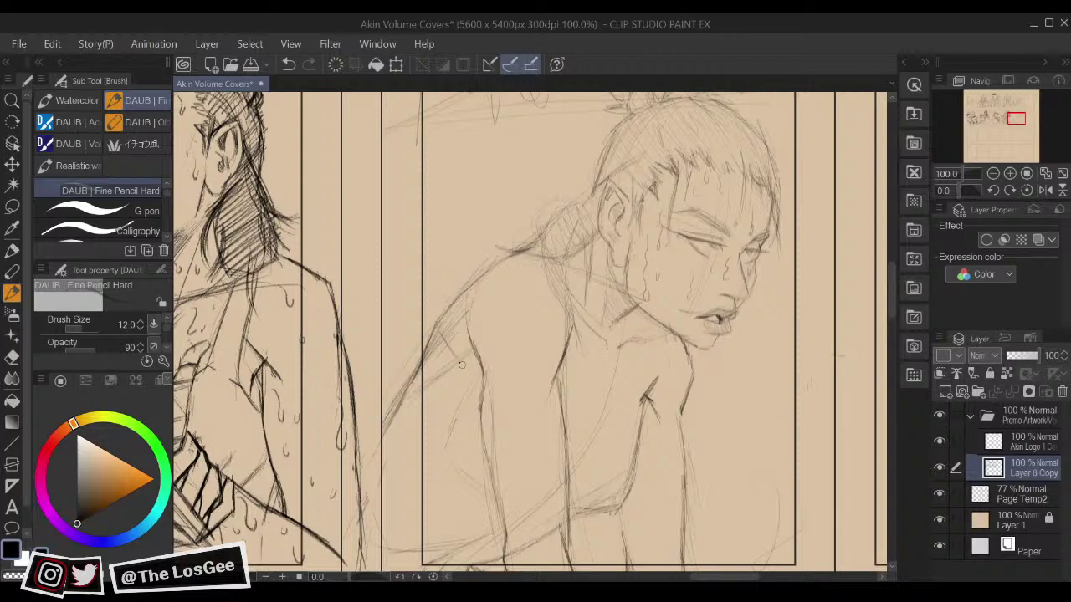
Step: Sketch the tank top's straps and V-shaped neckline across the chest, comparing the pose in a mirrored view
key("h")
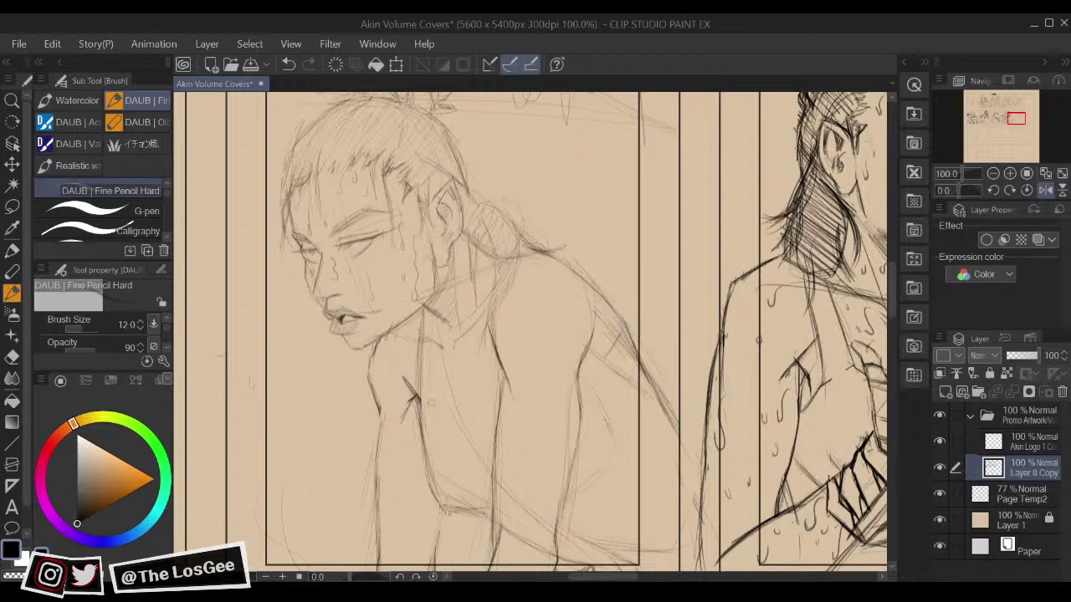
key("h")
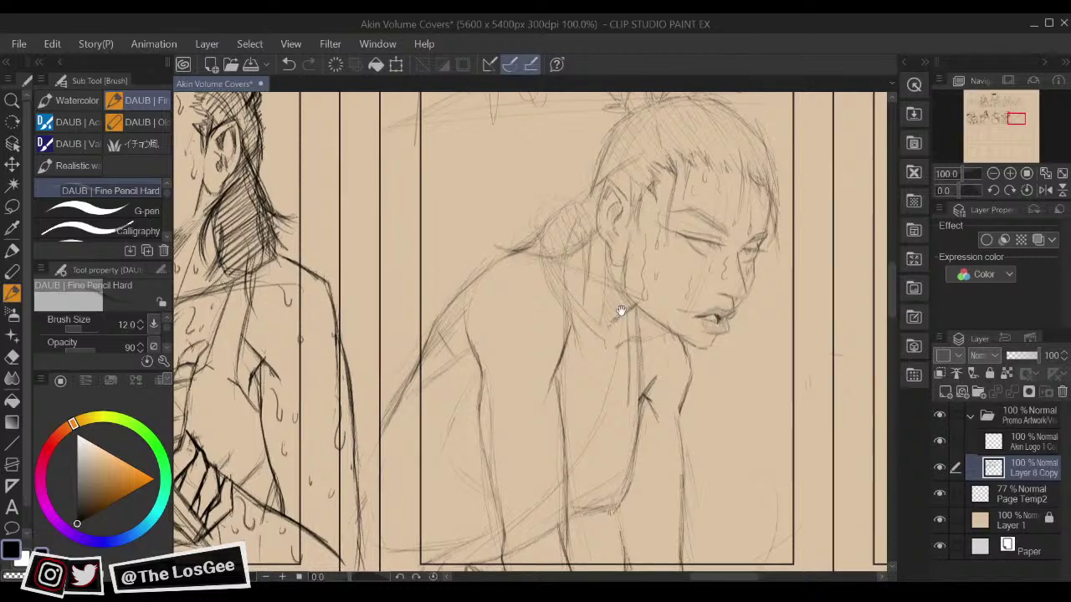
key("h")
left_click_drag(622, 304, 656, 367)
key("h")
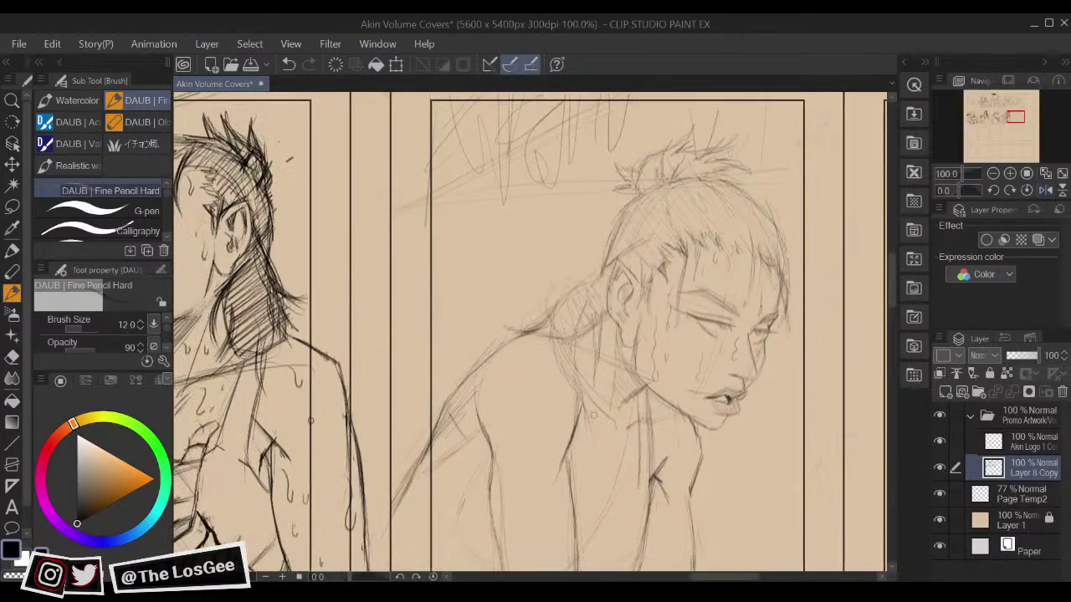
mouse_move(581, 469)
left_mouse_down()
mouse_move(580, 443)
mouse_move(609, 517)
left_mouse_up()
key("h")
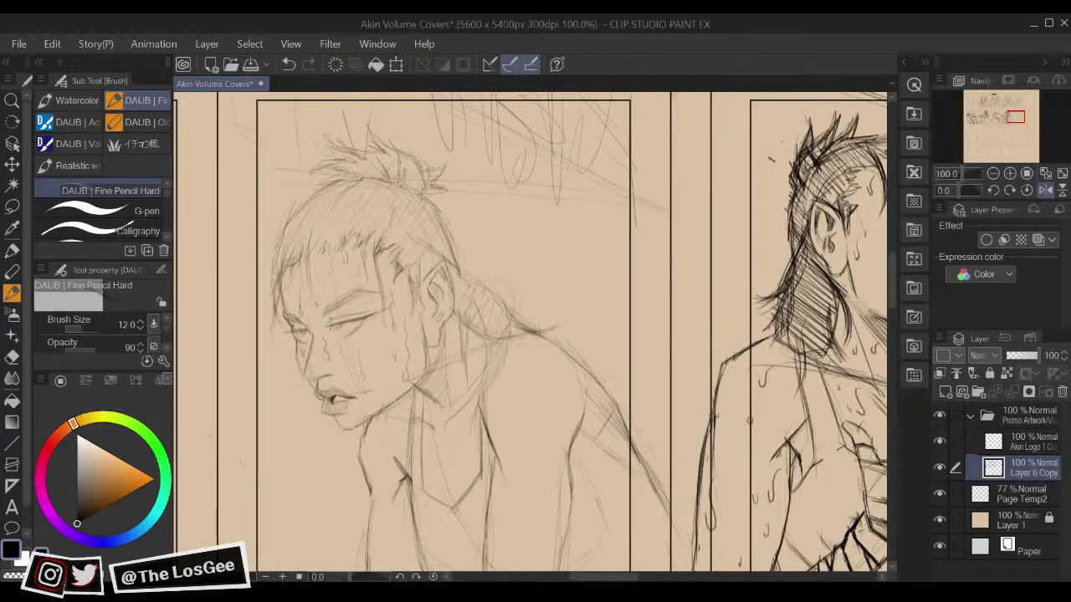
Step: Clean up the tank top's neckline and redraw the chest contour beside the far arm
key("h")
key("h")
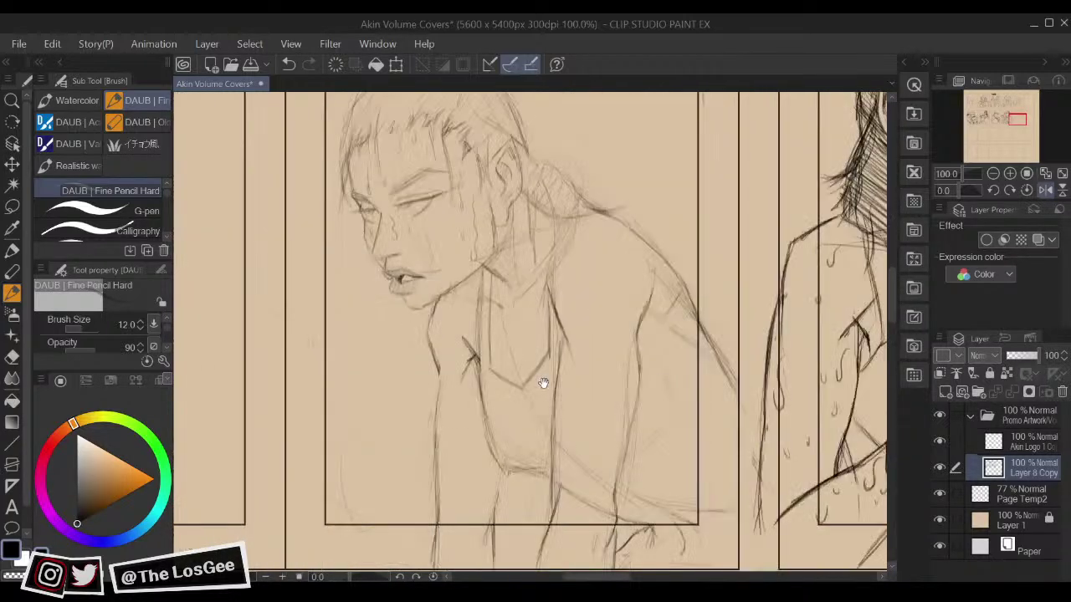
key("e")
left_click_drag(483, 399, 487, 413)
key("b")
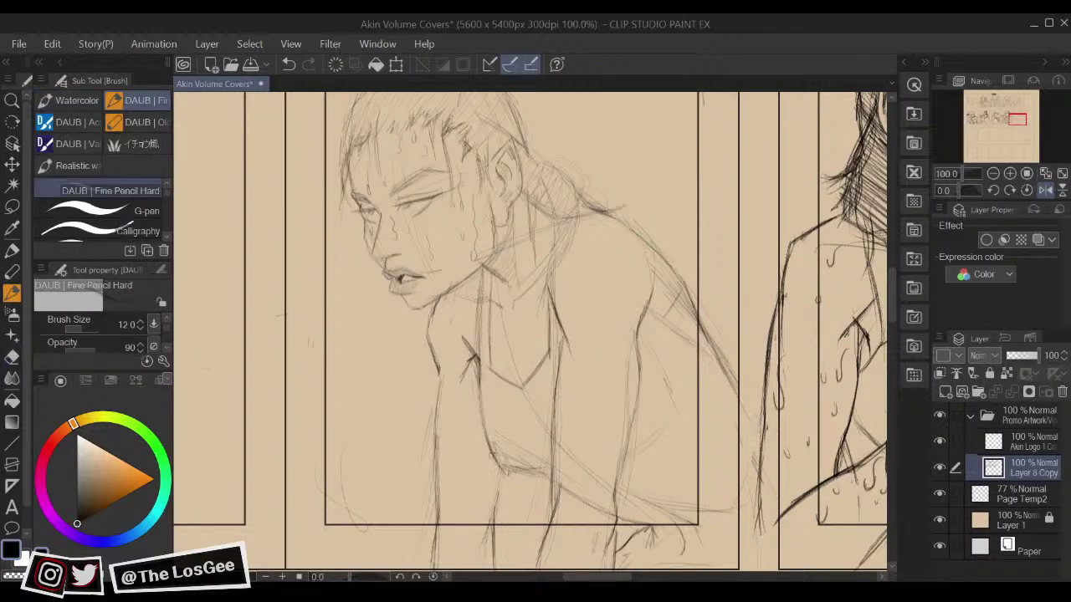
key("e")
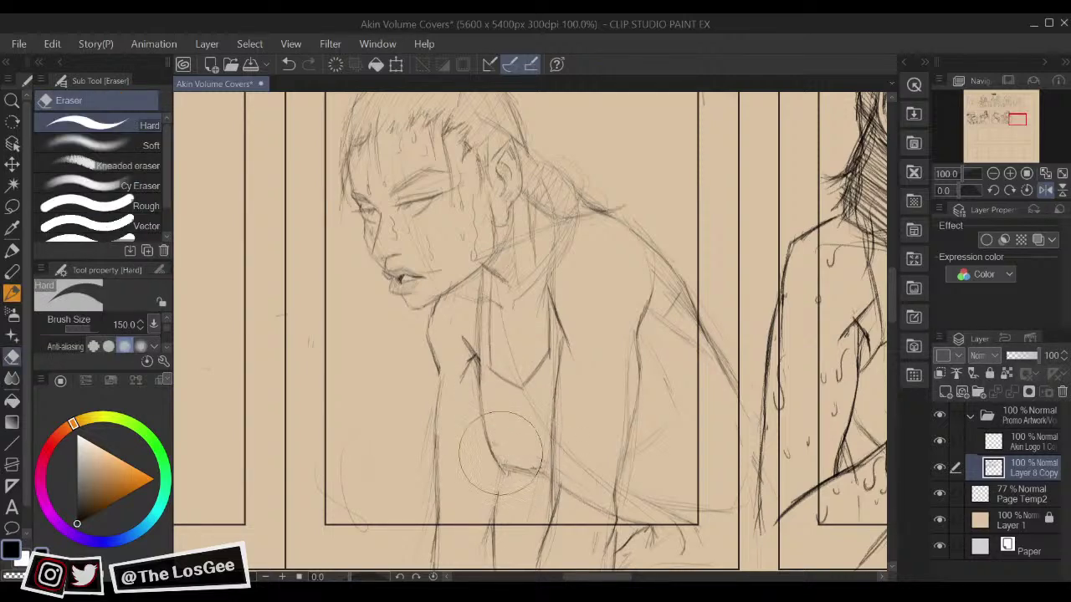
key("p")
key("b")
key("h")
Step: Draw long sweat drips running down the near shoulder and upper arm
left_click_drag(611, 281, 643, 410)
left_click_drag(528, 447, 576, 374)
key("p")
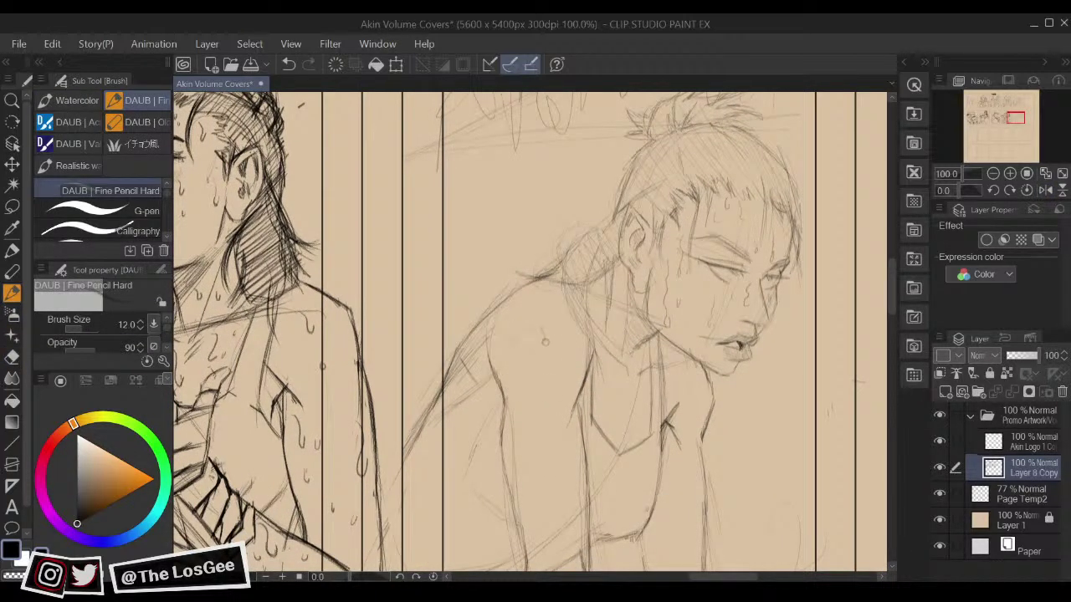
left_click_drag(555, 434, 572, 393)
Step: Erase and redraw the near forearm's outer contour, with light strokes inside the arm
key("e")
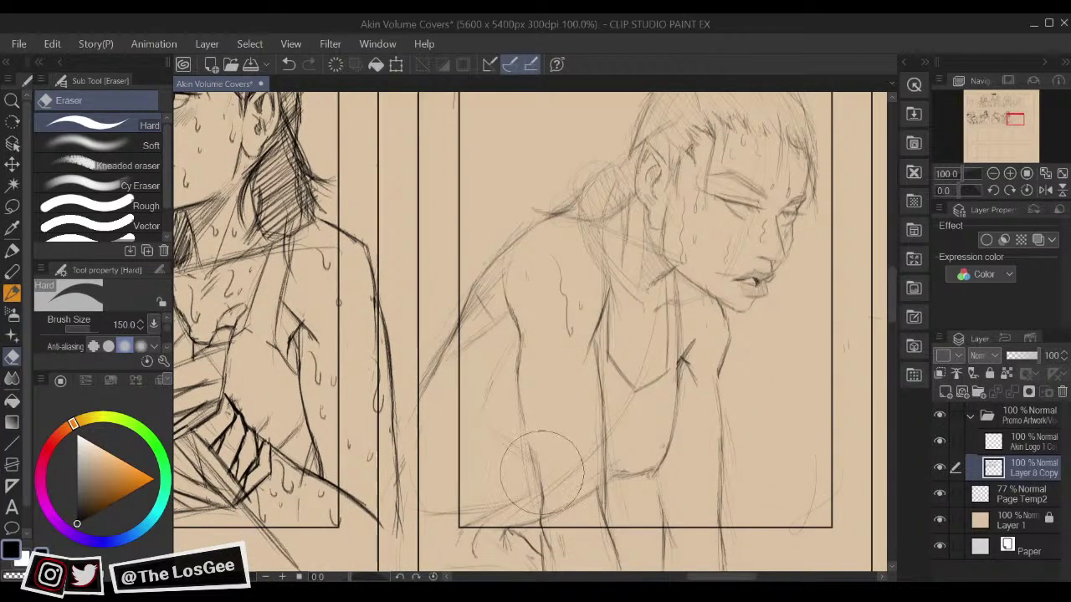
key("b")
left_click_drag(522, 395, 534, 456)
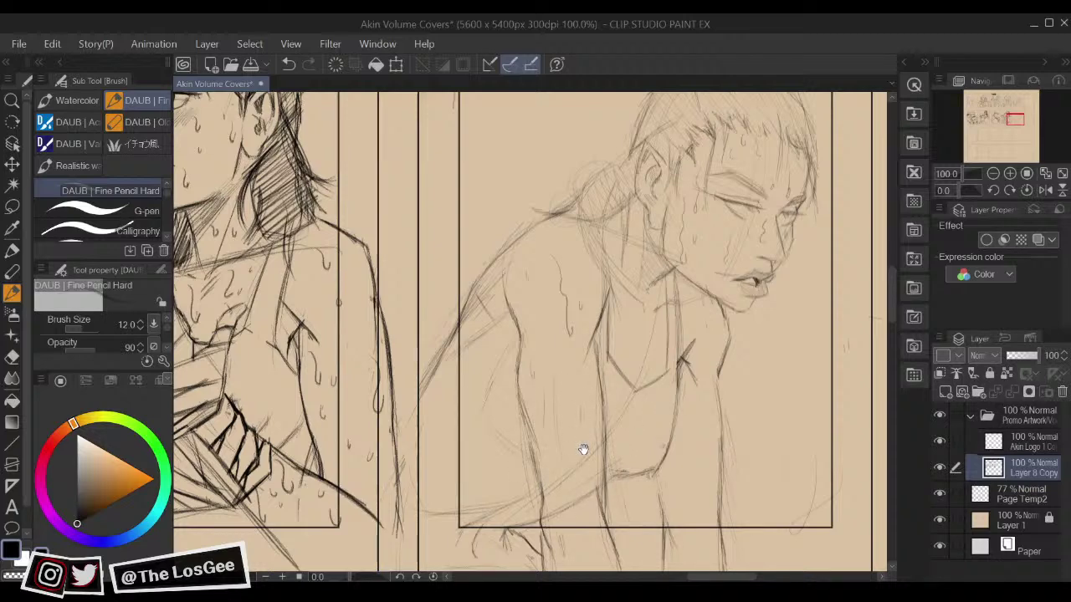
Step: Add sweat drips and light shading strokes down both arms and on the far shoulder
scroll(581, 446, "down", 2)
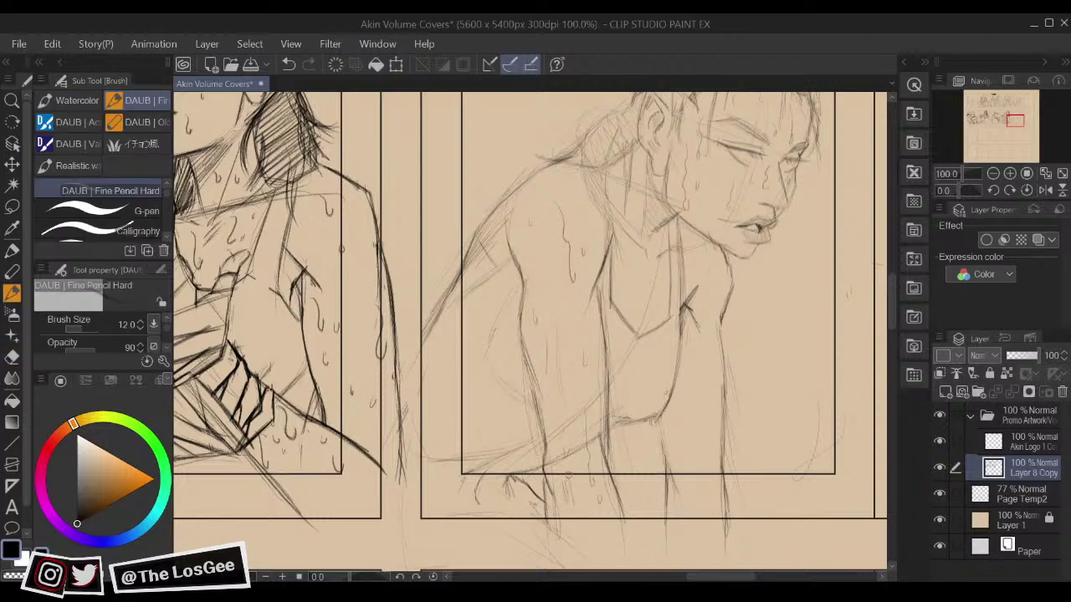
mouse_move(724, 366)
left_mouse_down()
mouse_move(712, 461)
mouse_move(694, 383)
left_mouse_up()
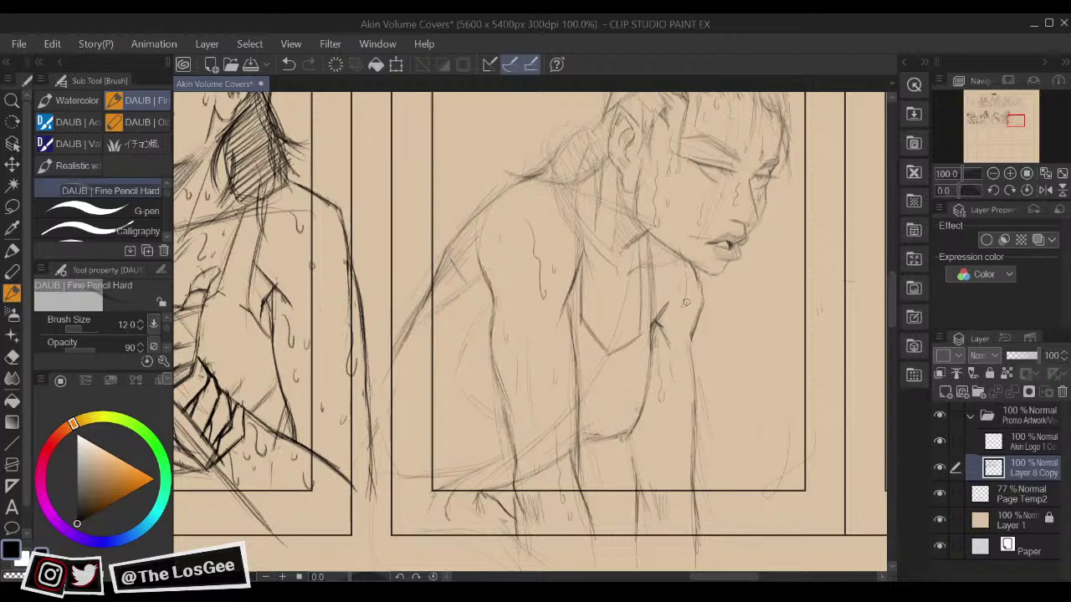
scroll(665, 285, "down", 2)
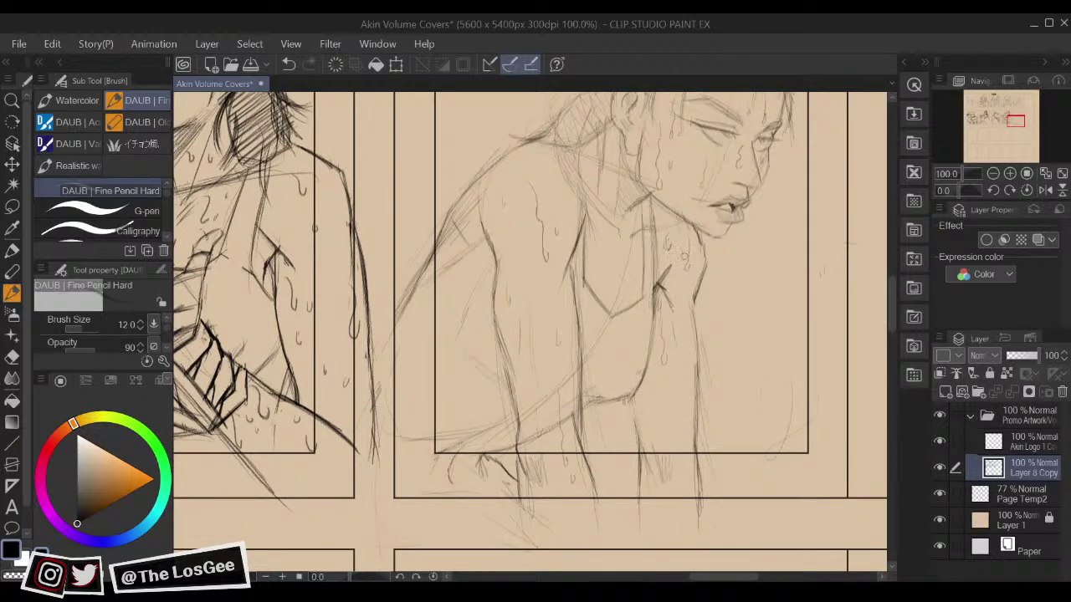
scroll(680, 373, "down", 2)
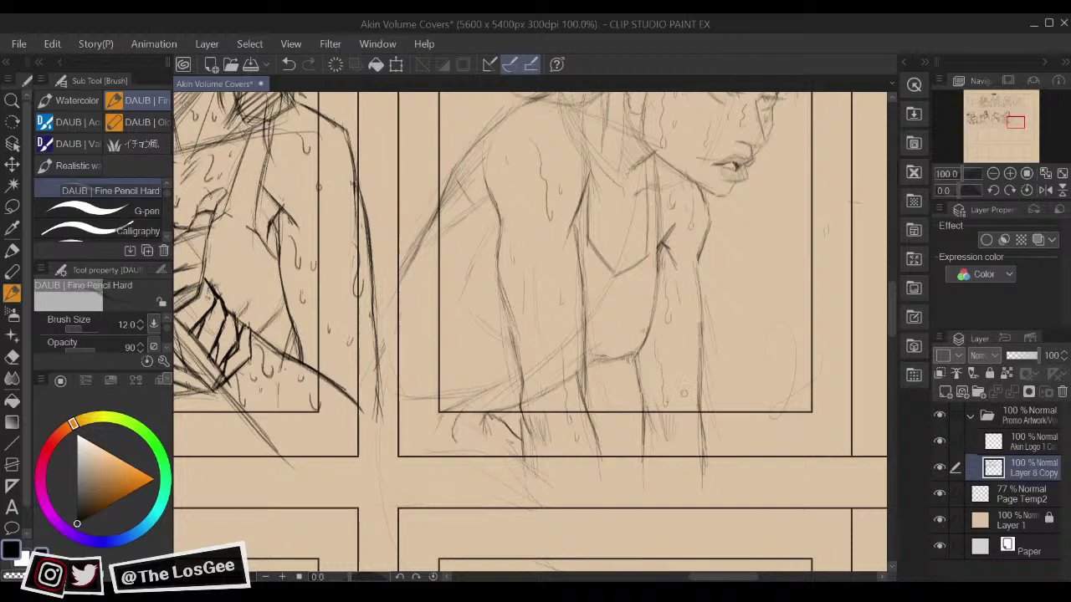
Step: Sketch the tank top's curved armhole line behind the near shoulder, checking it in a mirrored view
scroll(687, 466, "up", 10)
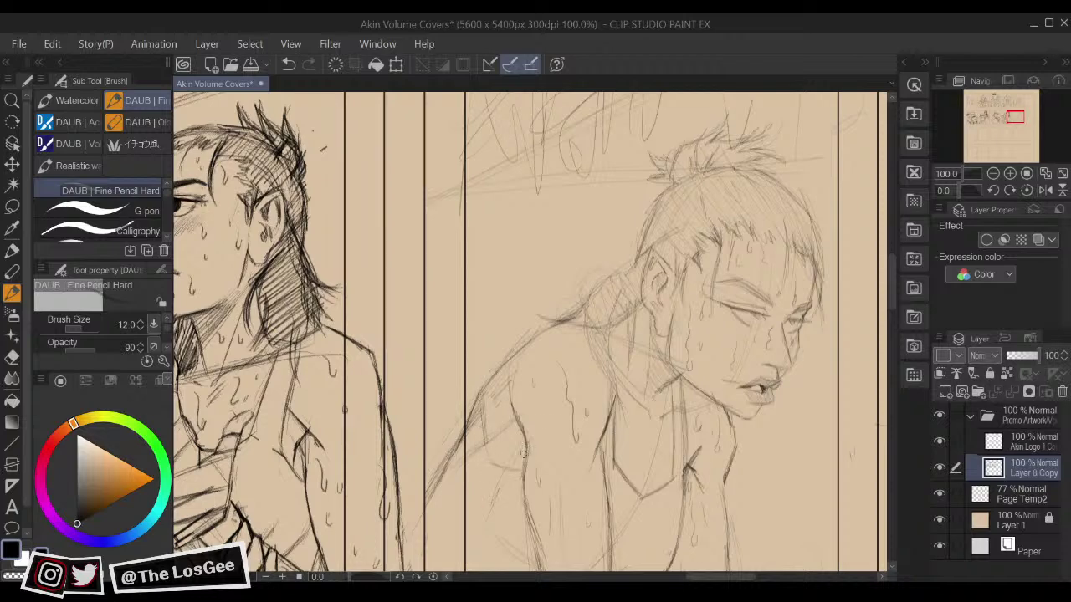
scroll(652, 407, "down", 2)
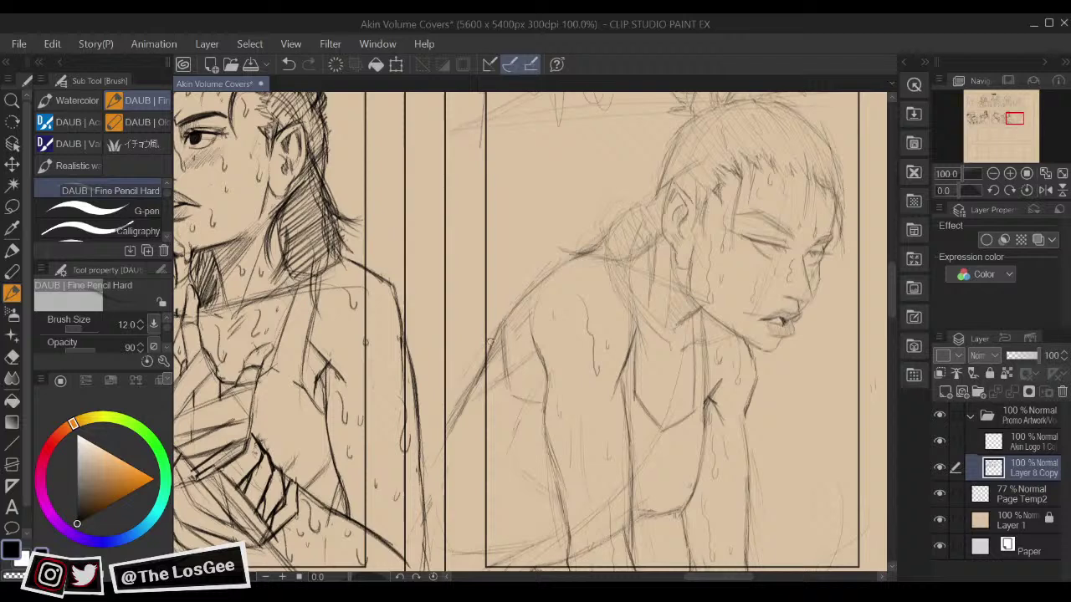
left_click_drag(764, 378, 627, 282)
key("h")
left_click_drag(672, 323, 683, 382)
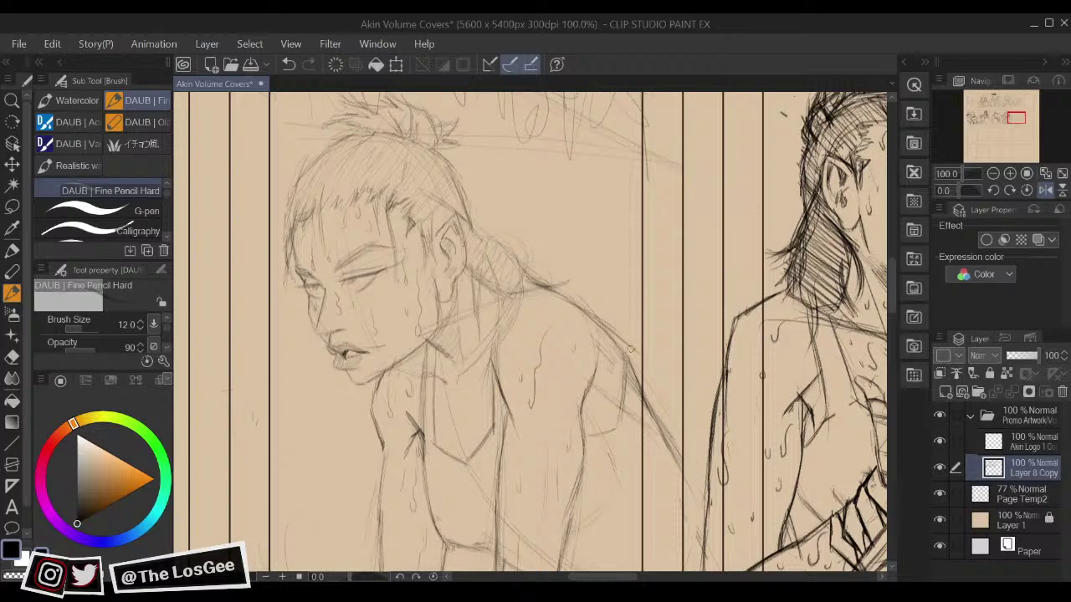
key("h")
left_click_drag(681, 370, 709, 315)
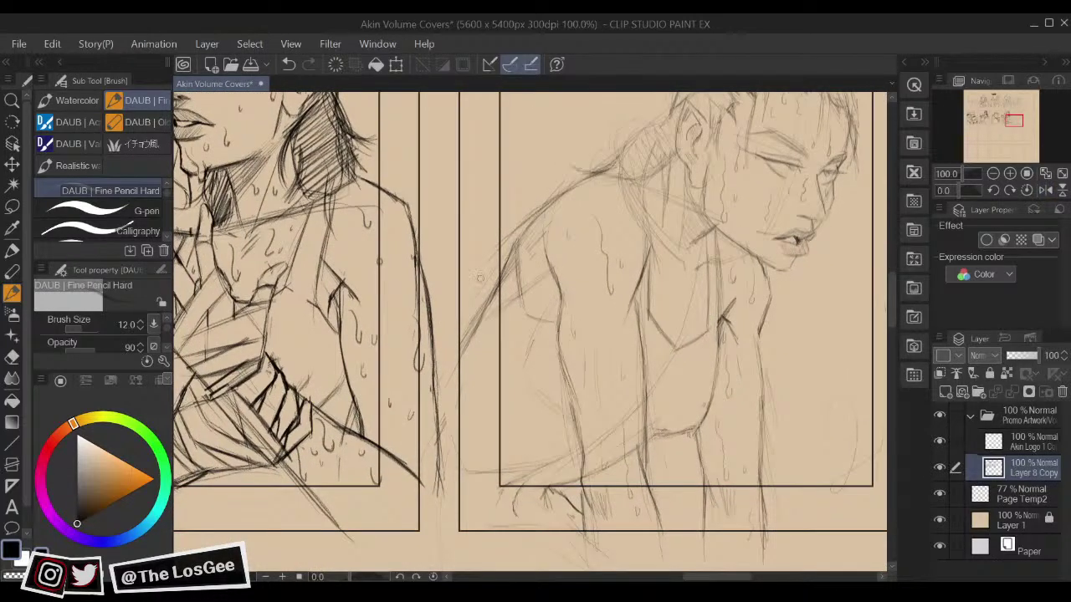
Step: Darken the back contour behind the near shoulder, and erase its stray doubled lines in a mirrored view
key("h")
left_click_drag(592, 417, 563, 287)
key("h")
left_click_drag(757, 280, 785, 309)
key("h")
key("e")
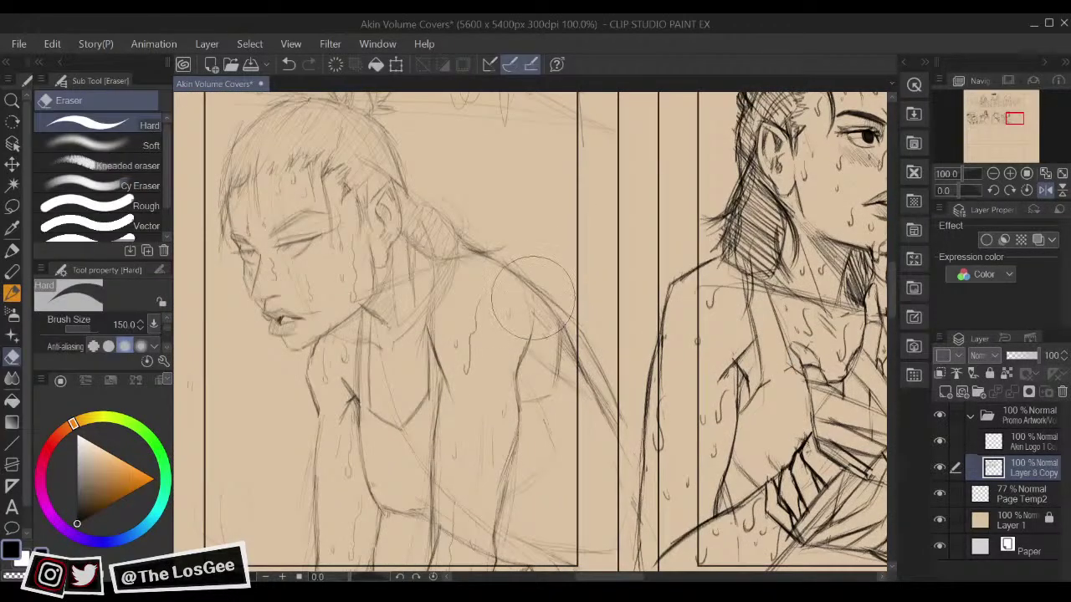
mouse_move(567, 339)
left_mouse_down()
mouse_move(605, 425)
mouse_move(564, 341)
mouse_move(586, 388)
left_mouse_up()
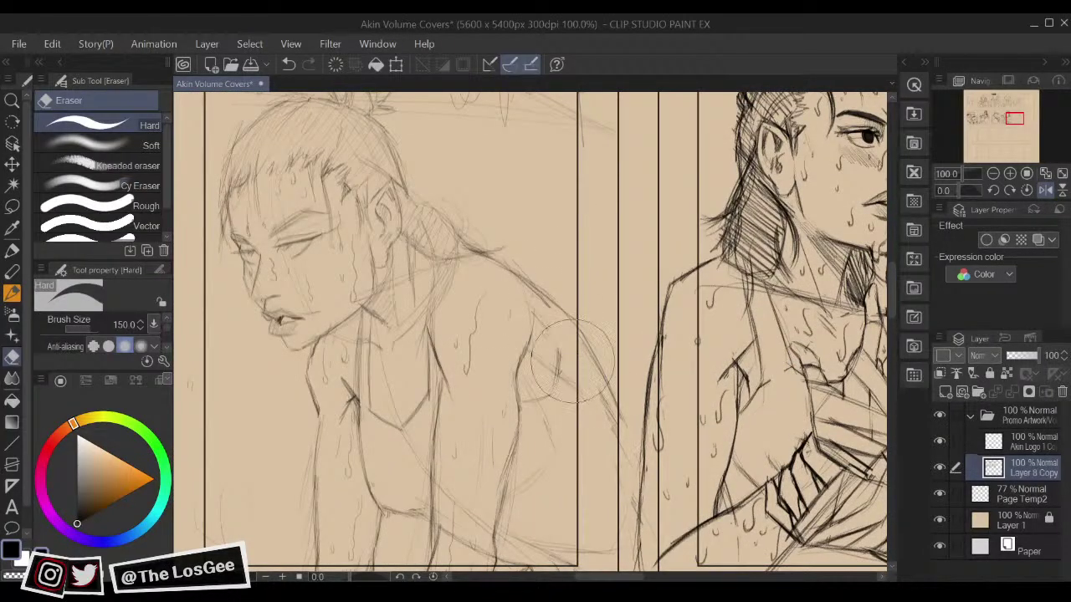
mouse_move(536, 308)
left_mouse_down()
mouse_move(572, 343)
mouse_move(583, 390)
mouse_move(622, 427)
left_mouse_up()
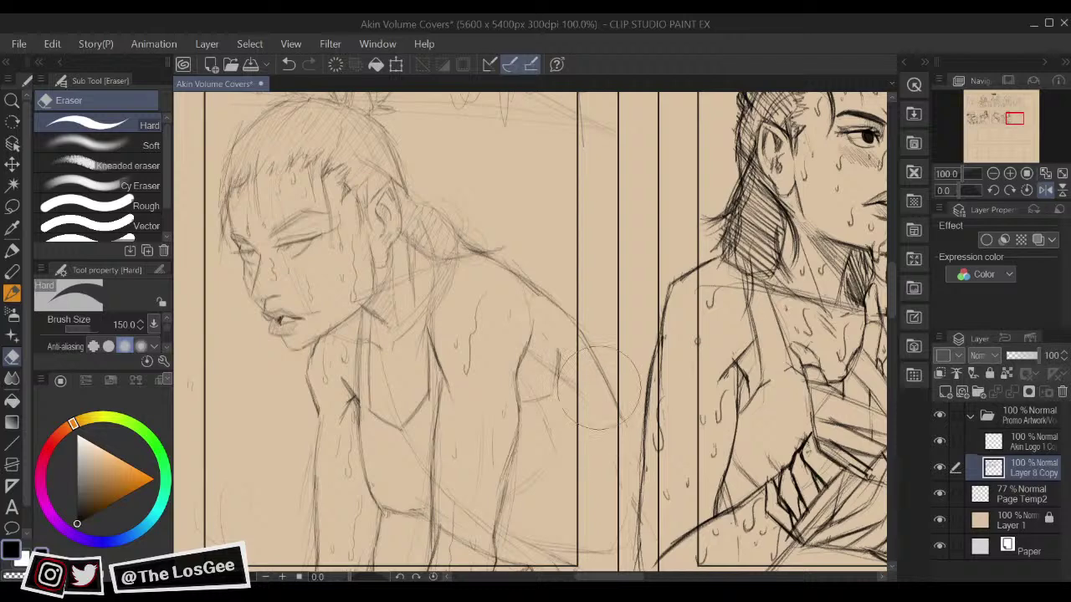
Step: Erase and redraw the sloping back contour and the armhole line behind the near shoulder
key("p")
key("h")
scroll(502, 387, "up", 1)
mouse_move(504, 388)
left_mouse_down()
mouse_move(507, 346)
mouse_move(512, 434)
mouse_move(510, 377)
left_mouse_up()
key("h")
key("e")
left_click_drag(573, 334, 588, 368)
key("p")
left_click_drag(558, 326, 614, 426)
left_click_drag(589, 378, 614, 427)
Step: Sketch a rounded lower torso curve sweeping from the back contour to the near arm above the panel's lower edge
key("h")
left_click_drag(582, 358, 548, 299)
left_click_drag(774, 400, 739, 423)
left_click_drag(798, 456, 707, 423)
left_click_drag(607, 473, 686, 343)
left_click_drag(524, 385, 570, 461)
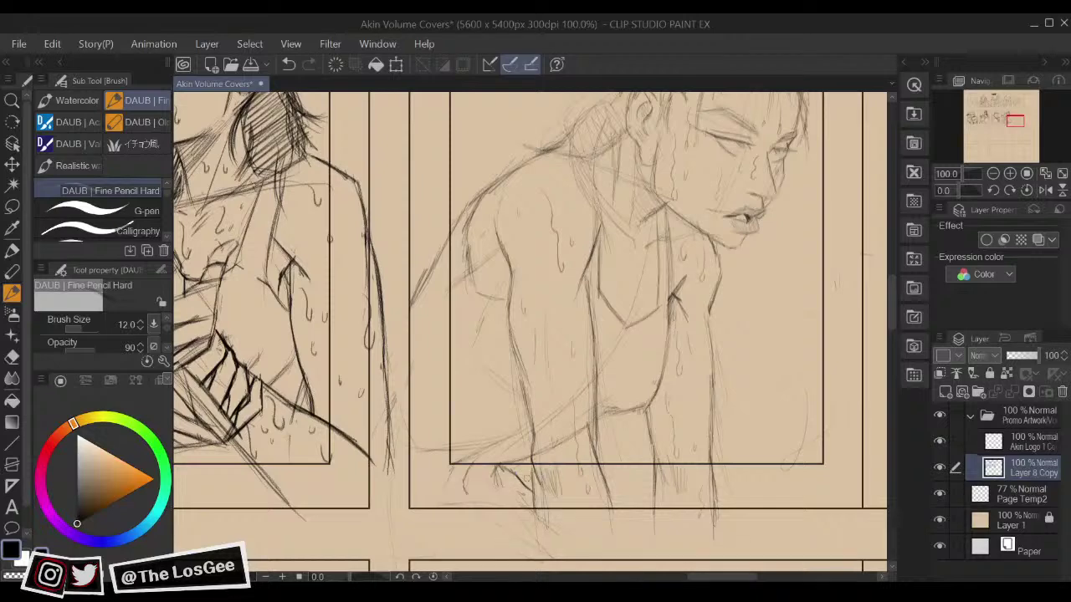
key("h")
left_click_drag(702, 402, 681, 416)
key("h")
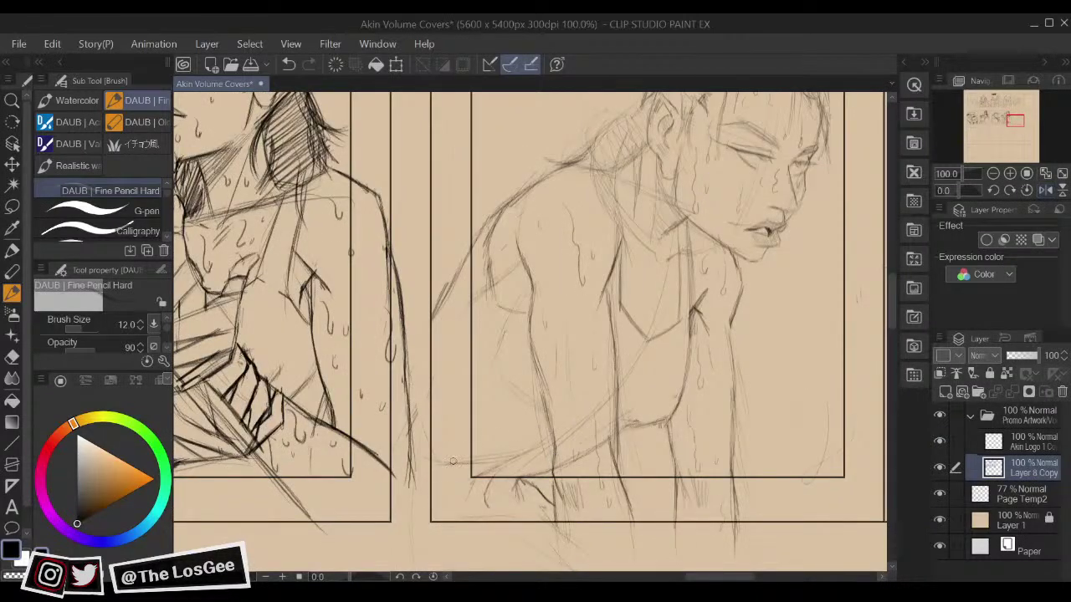
left_click_drag(471, 454, 532, 469)
left_click_drag(449, 441, 555, 471)
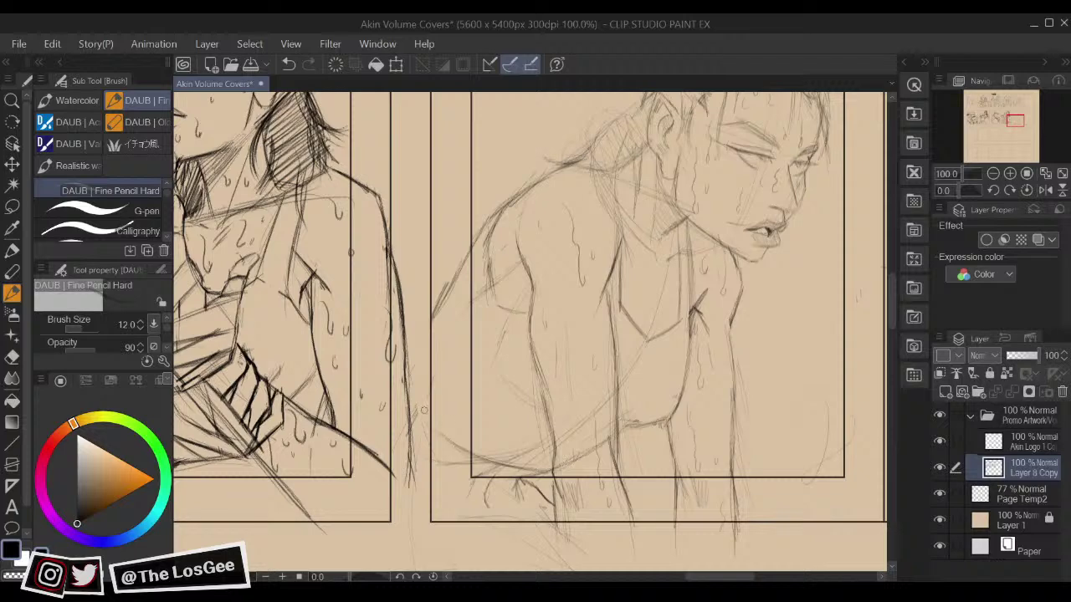
Step: Draw a long sweat drip hanging below the rounded torso curve, checking the pose in a mirrored view
key("h")
left_click_drag(626, 434, 664, 357)
key("h")
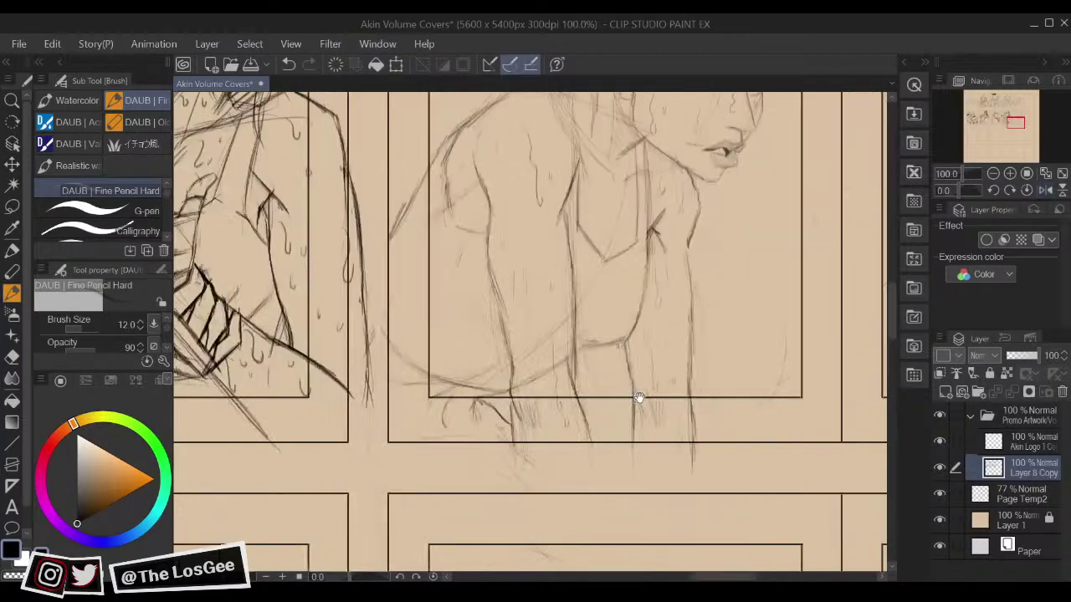
left_click_drag(633, 399, 676, 368)
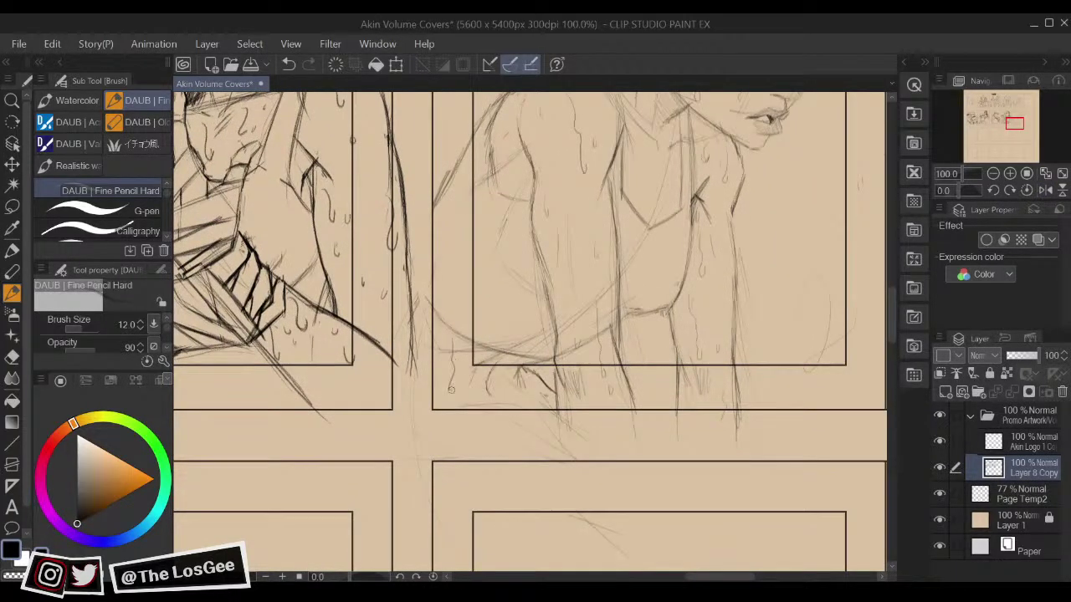
key("g")
left_click(464, 378)
key("ctrl+z")
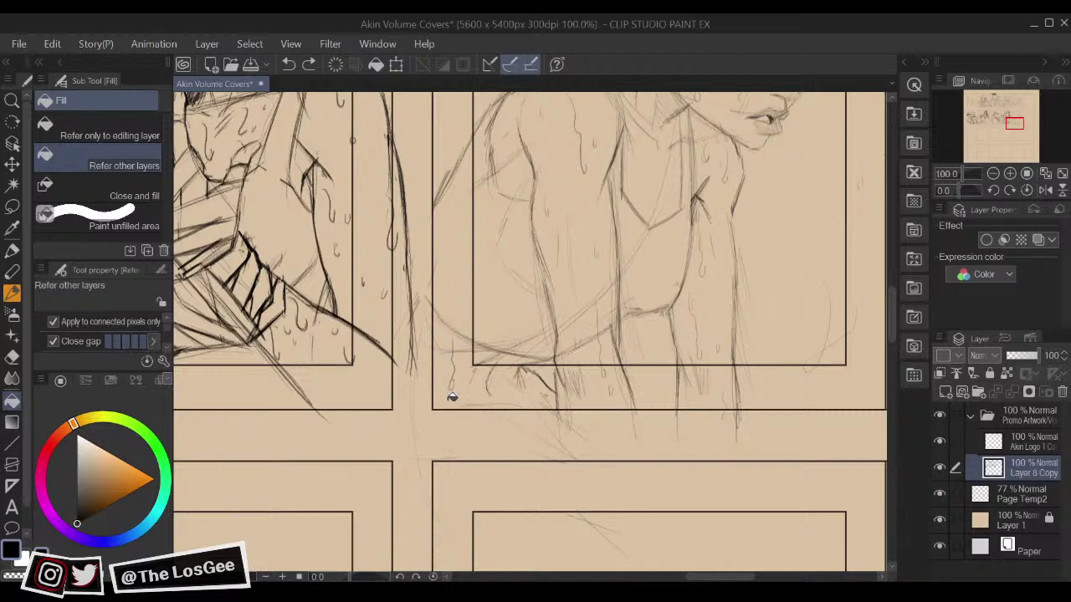
Step: Draw more sweat drips beneath the torso curve, beside the near arm at the panel's lower edge
key("b")
left_click_drag(476, 392, 493, 398)
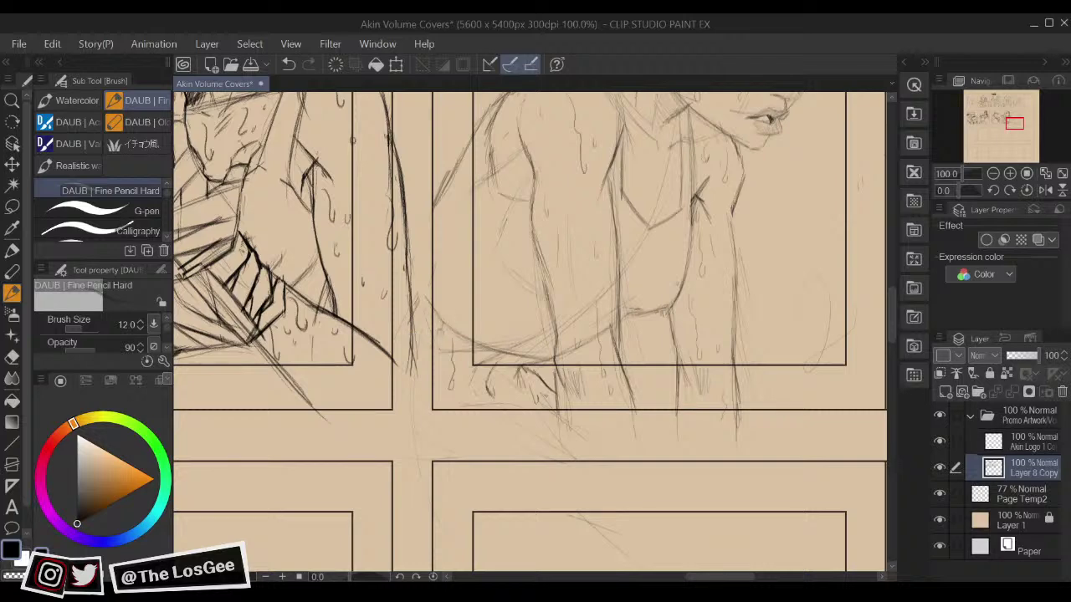
left_click_drag(476, 377, 489, 400)
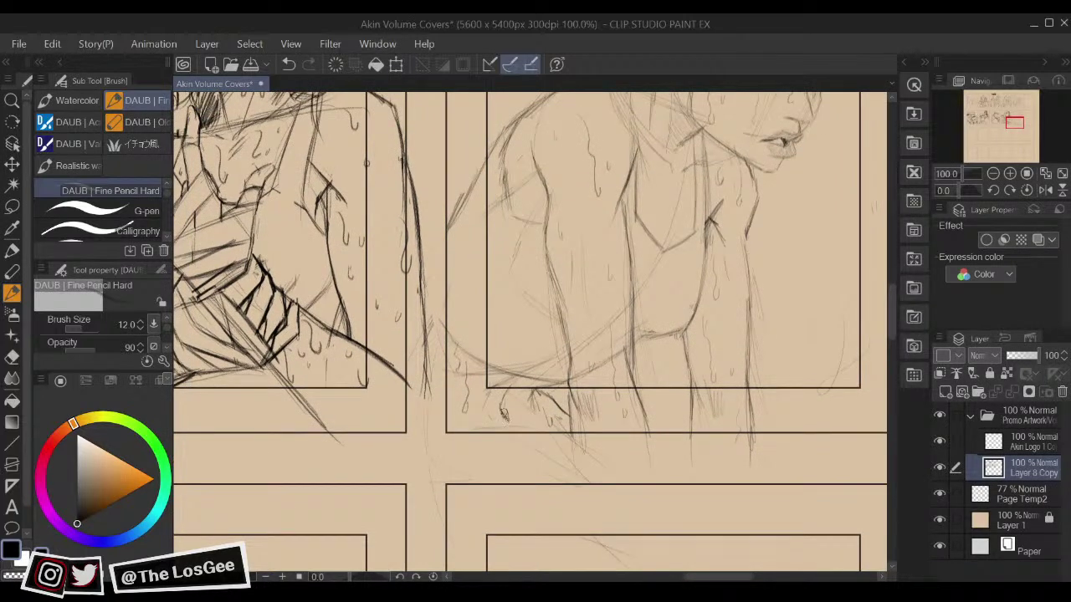
mouse_move(577, 403)
left_mouse_down()
mouse_move(591, 439)
mouse_move(594, 418)
left_mouse_up()
Step: Add small sweat drips along the near arm and touch up the chest, comparing the last stroke by undoing and redoing it
left_click_drag(662, 330, 641, 495)
left_click_drag(552, 422, 695, 471)
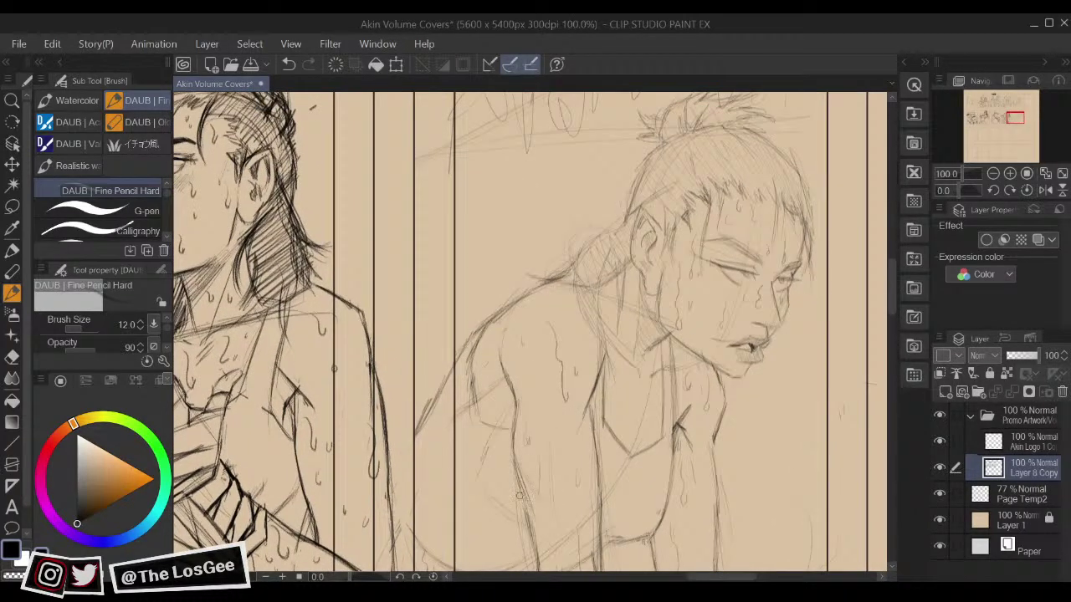
left_click_drag(538, 507, 679, 438)
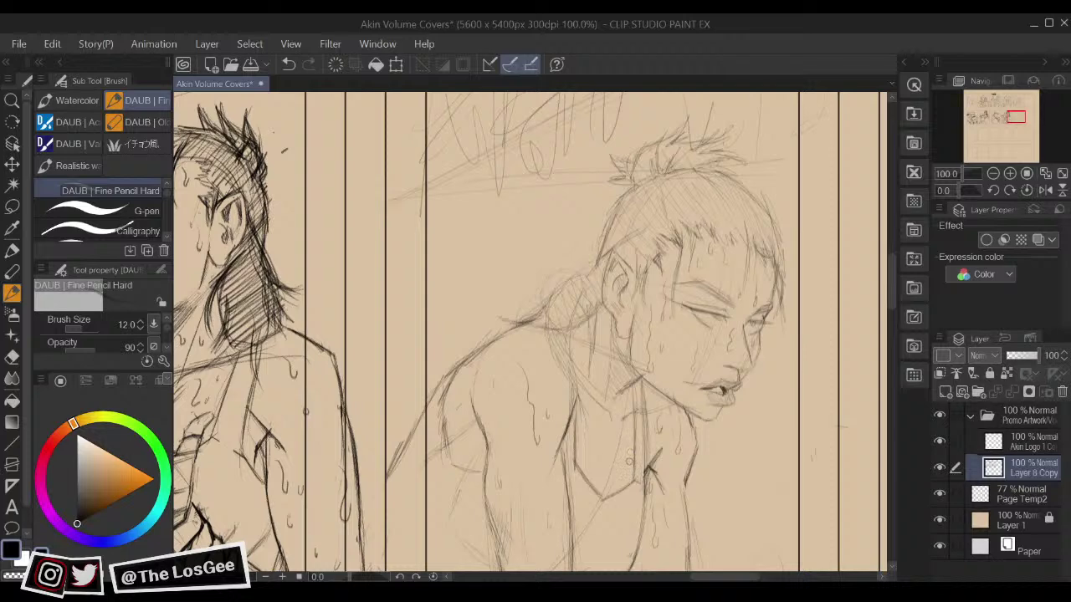
key("ctrl+z")
key("ctrl+y")
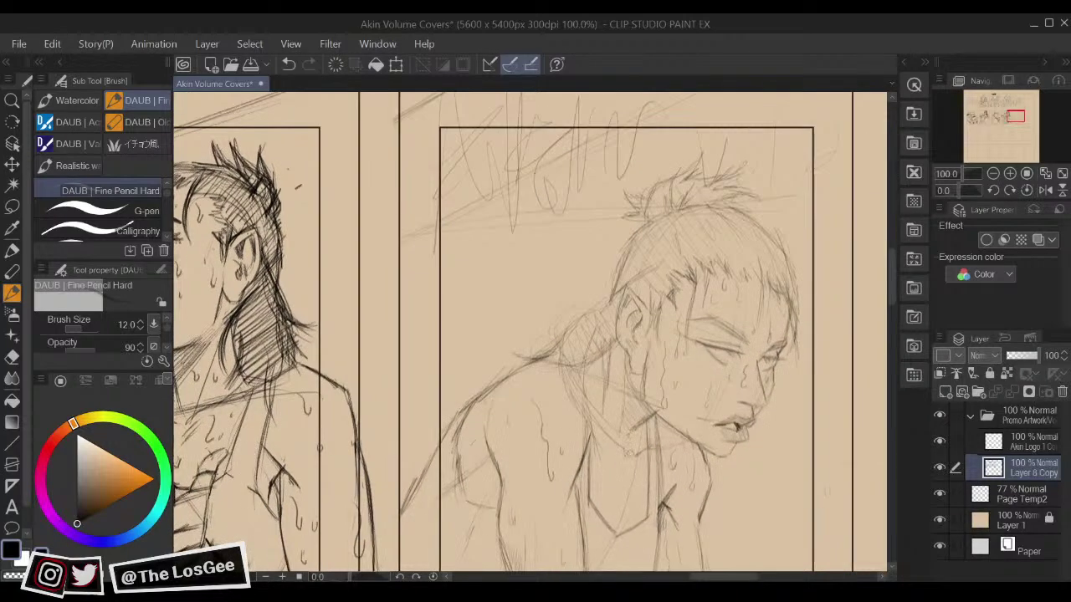
Step: Hatch light shading beside the nose, across the cheek and along the jaw, checking the face in a mirrored view
left_click_drag(621, 434, 637, 456)
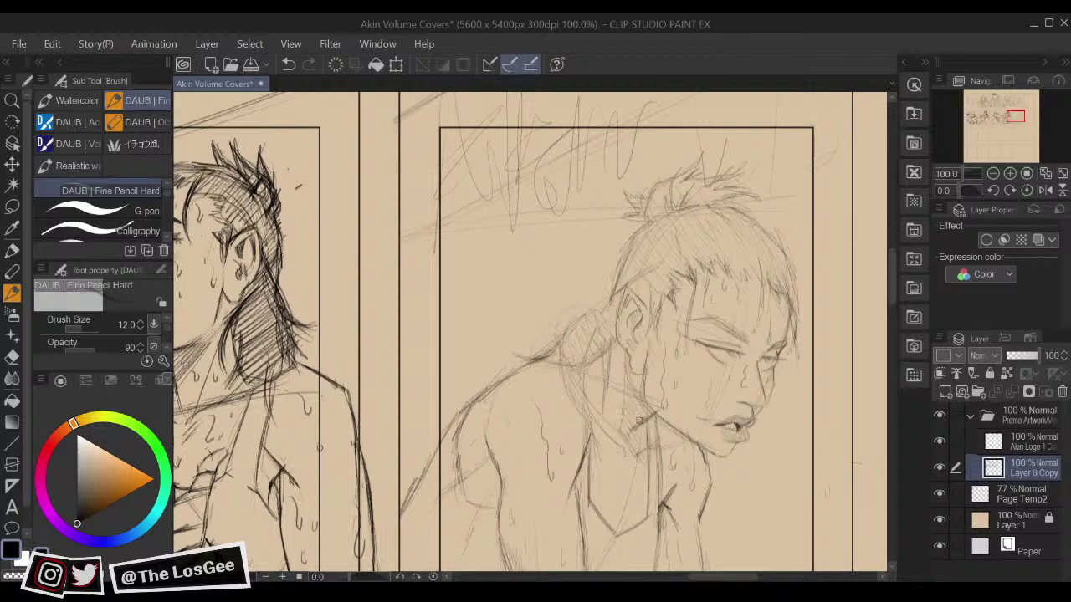
scroll(782, 343, "up", 2)
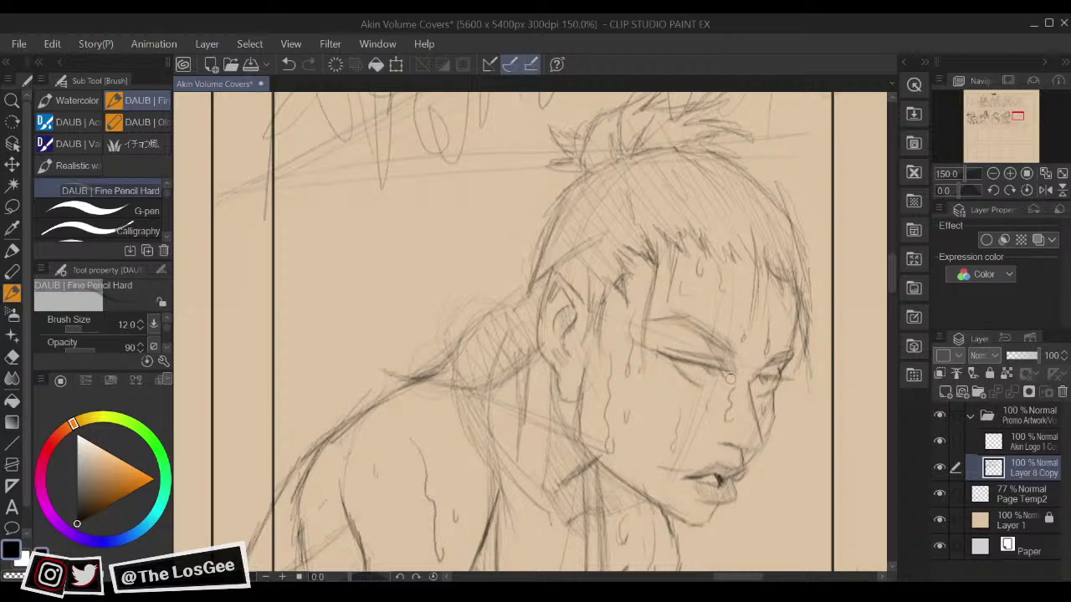
key("ctrl+z")
key("h")
left_click_drag(331, 388, 361, 406)
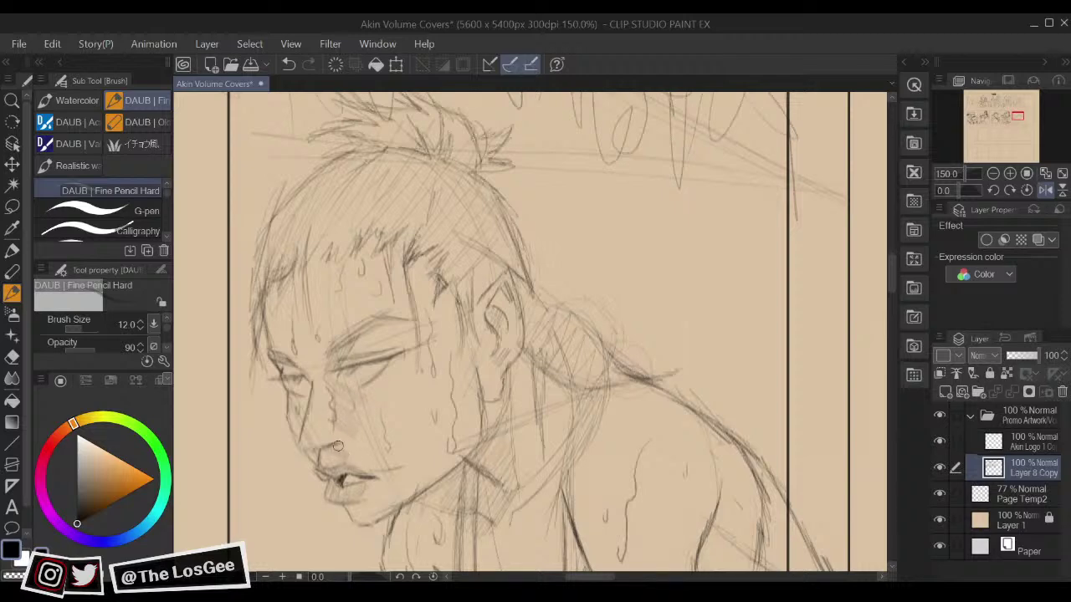
left_click(1045, 190)
left_click_drag(762, 333, 734, 331)
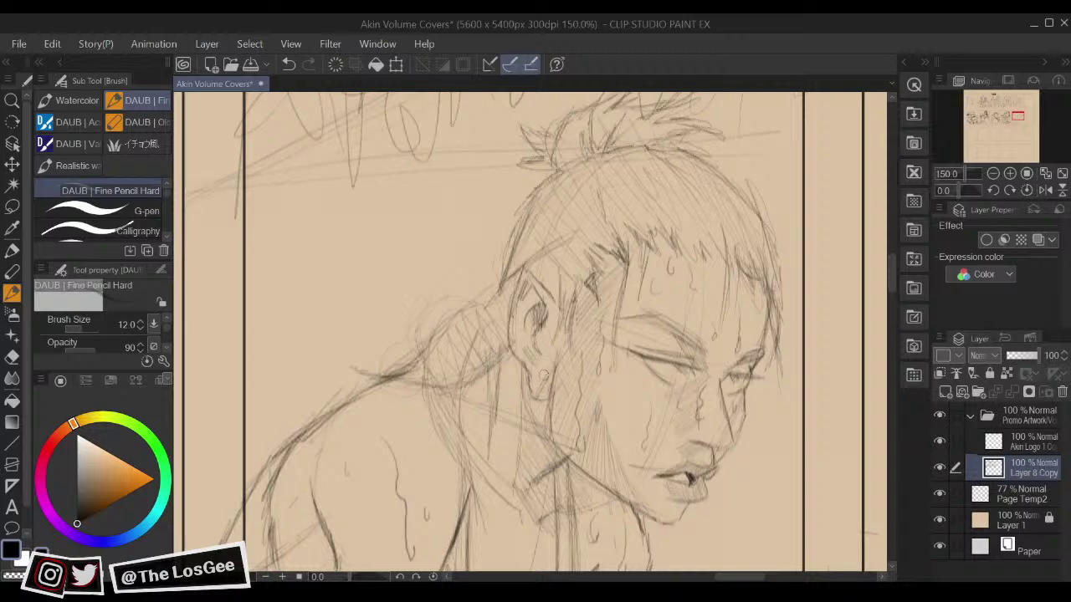
Step: Shade the inside of the ear and earlobe, and darken the hair strand and neck line behind the jaw
left_click_drag(544, 314, 518, 342)
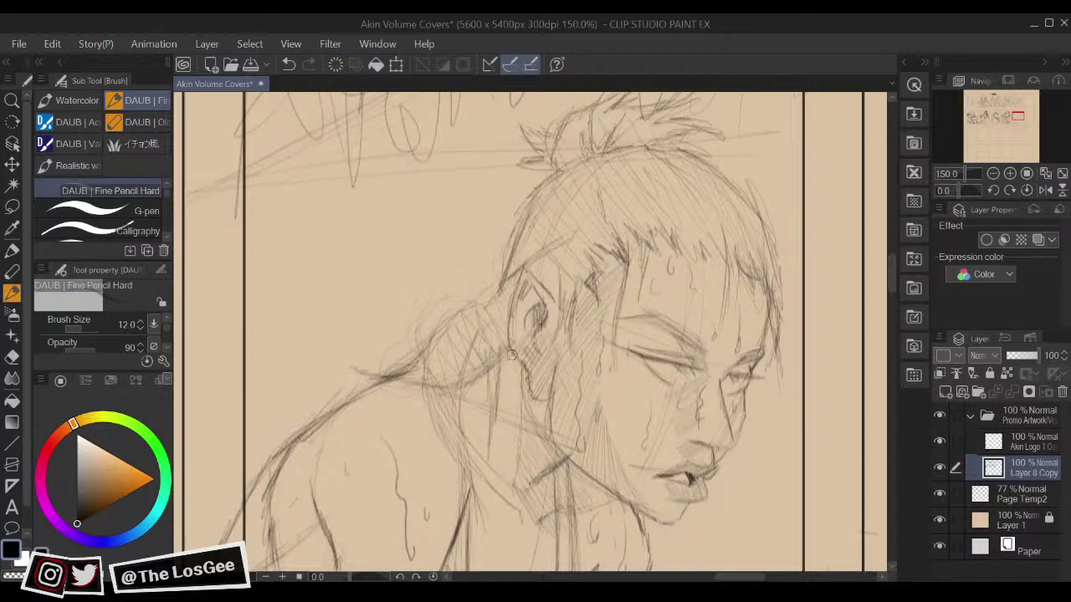
mouse_move(544, 299)
left_mouse_down()
mouse_move(517, 326)
mouse_move(513, 307)
left_mouse_up()
left_click_drag(634, 538, 633, 563)
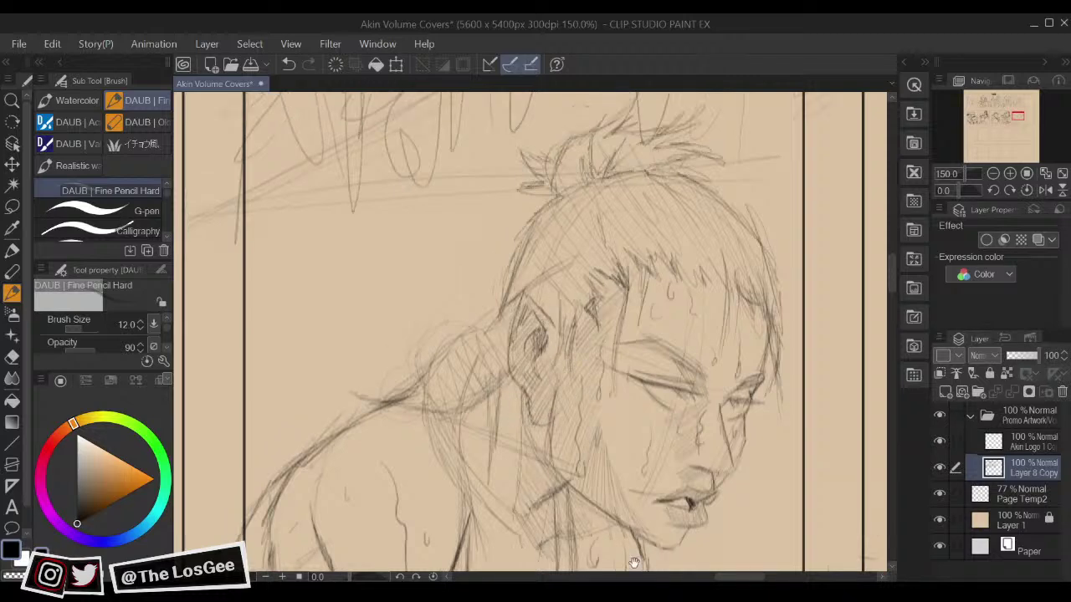
left_click_drag(543, 453, 550, 395)
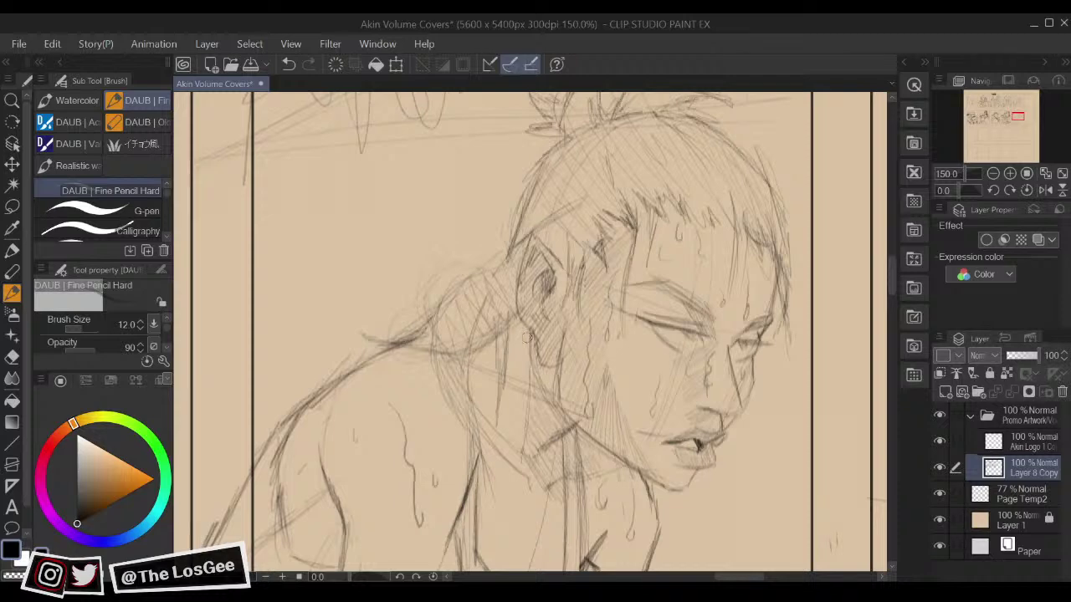
mouse_move(527, 348)
left_mouse_down()
mouse_move(547, 379)
mouse_move(558, 368)
mouse_move(562, 393)
mouse_move(554, 377)
left_mouse_up()
mouse_move(525, 341)
left_mouse_down()
mouse_move(535, 387)
mouse_move(510, 338)
mouse_move(516, 383)
mouse_move(502, 355)
mouse_move(505, 316)
mouse_move(498, 361)
mouse_move(499, 309)
left_mouse_up()
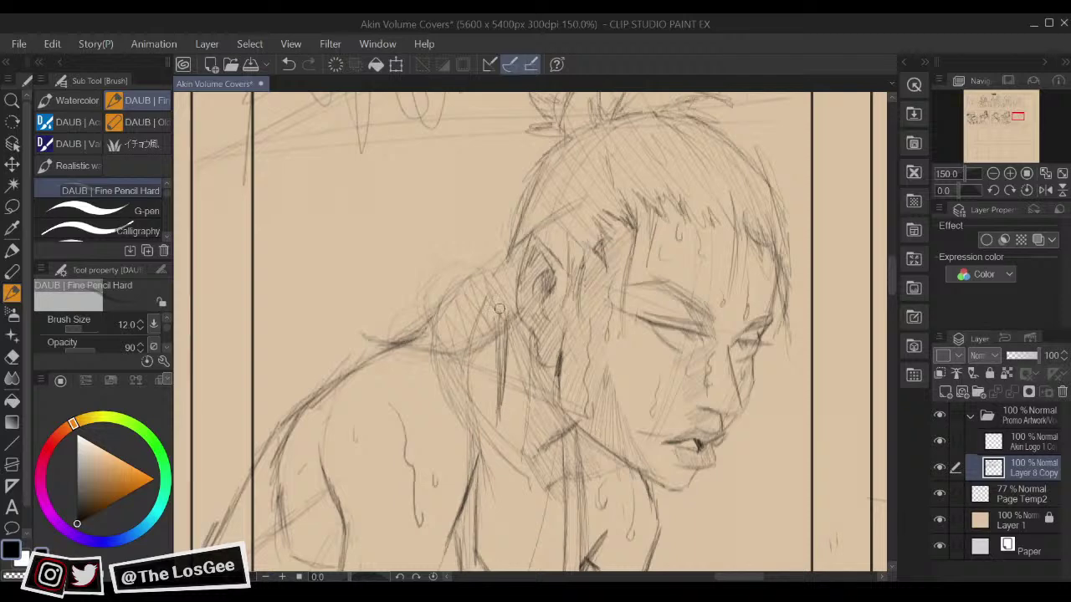
Step: Hatch the neck shadow beneath the jaw and extend the shading into the tank top's neckline
mouse_move(475, 354)
left_mouse_down()
mouse_move(494, 333)
mouse_move(496, 383)
mouse_move(477, 339)
mouse_move(478, 387)
left_mouse_up()
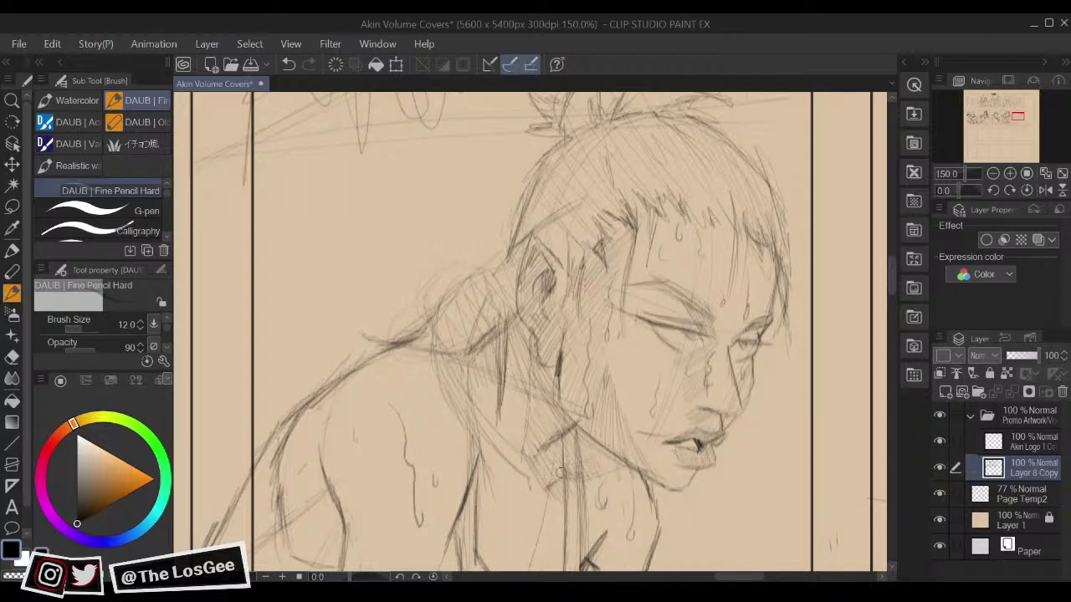
scroll(561, 473, "down", 2)
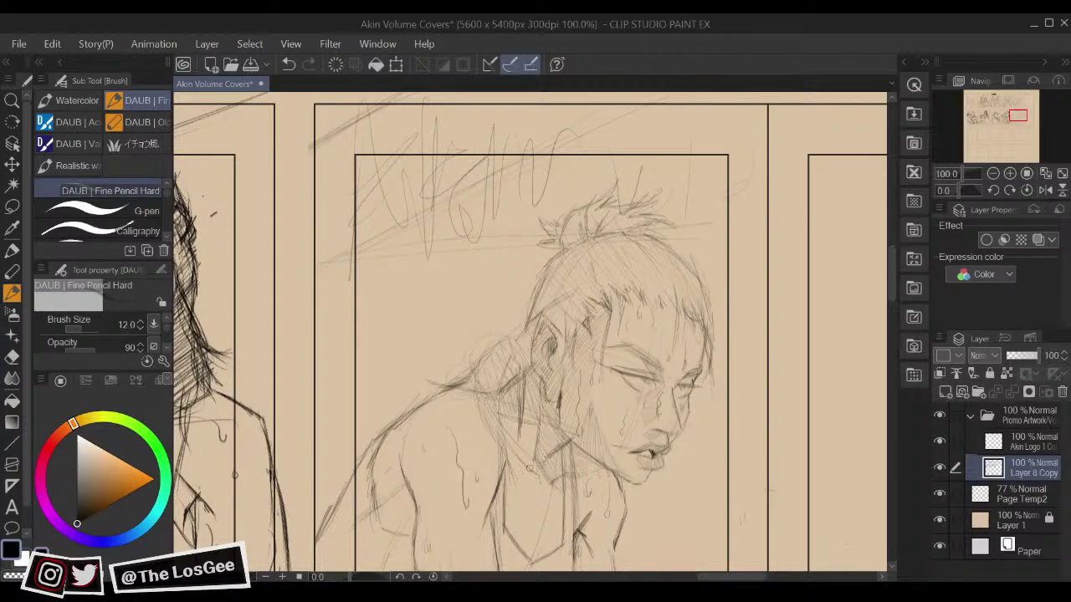
left_click_drag(549, 484, 526, 416)
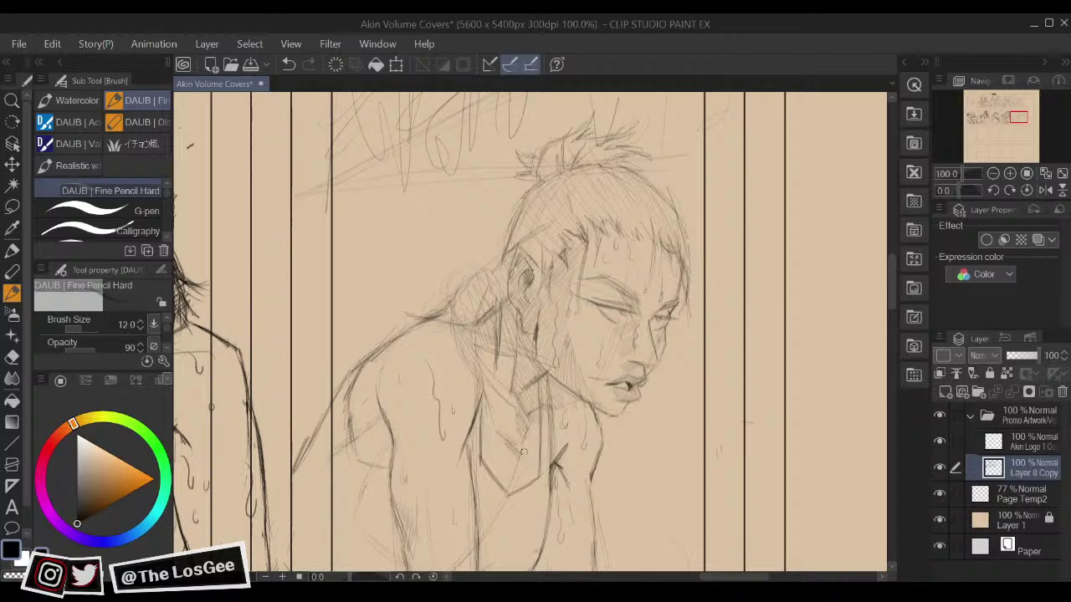
left_click_drag(539, 372, 540, 342)
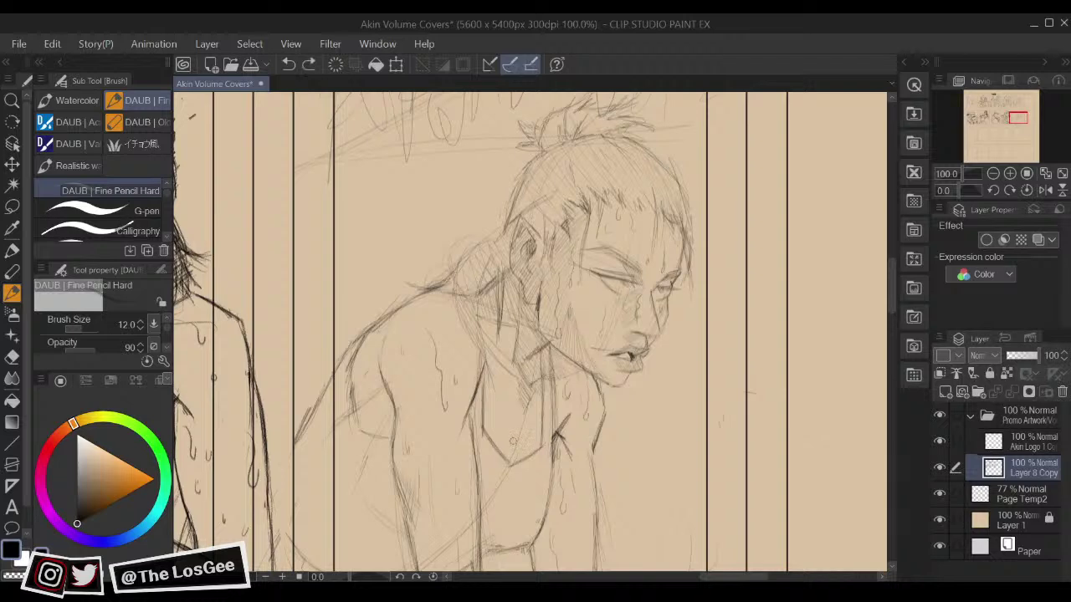
left_click_drag(516, 434, 522, 443)
Step: Hatch the near shoulder, the armpit behind it and the upper arm, redoing one stroke beside the long sweat drip
left_click_drag(661, 338, 685, 387)
left_click_drag(612, 390, 700, 289)
mouse_move(521, 270)
left_mouse_down()
mouse_move(502, 298)
mouse_move(511, 288)
mouse_move(519, 310)
mouse_move(540, 306)
left_mouse_up()
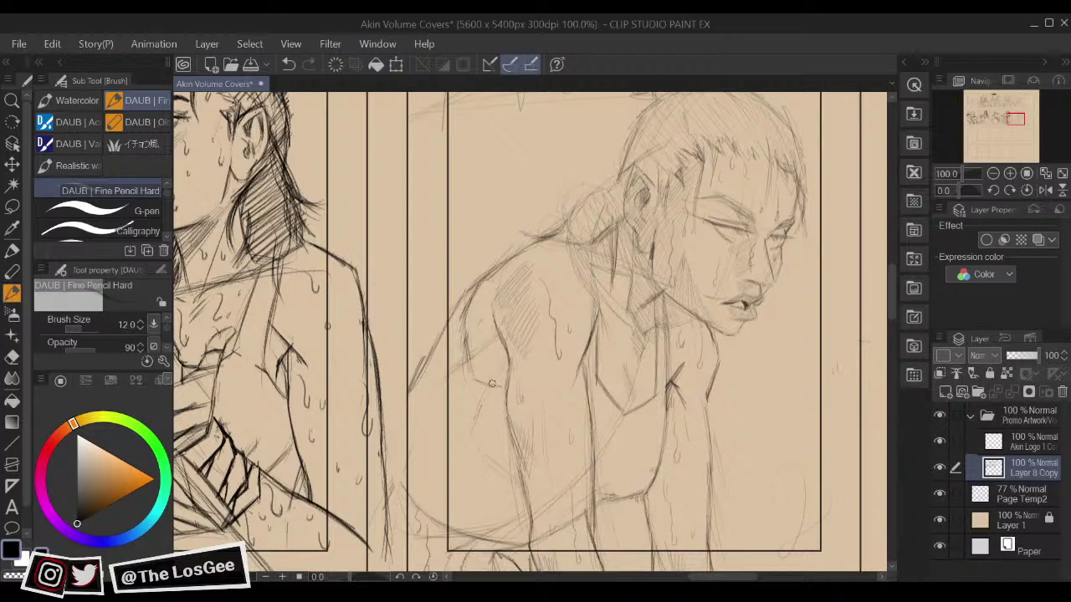
mouse_move(471, 363)
left_mouse_down()
mouse_move(483, 378)
mouse_move(511, 362)
left_mouse_up()
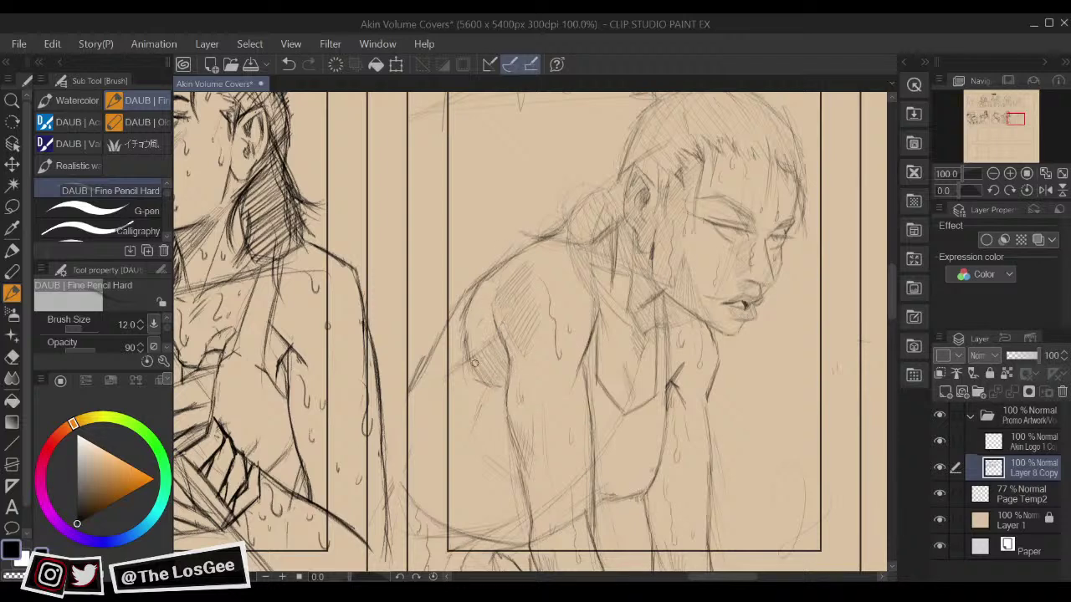
left_click_drag(744, 340, 749, 284)
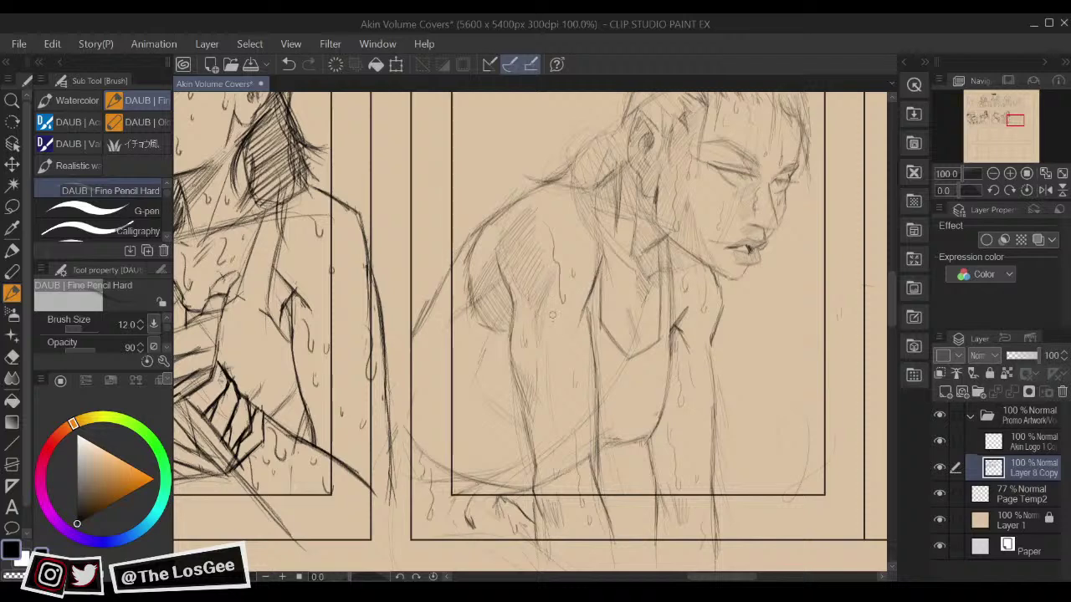
key("ctrl+z")
left_click_drag(550, 294, 543, 315)
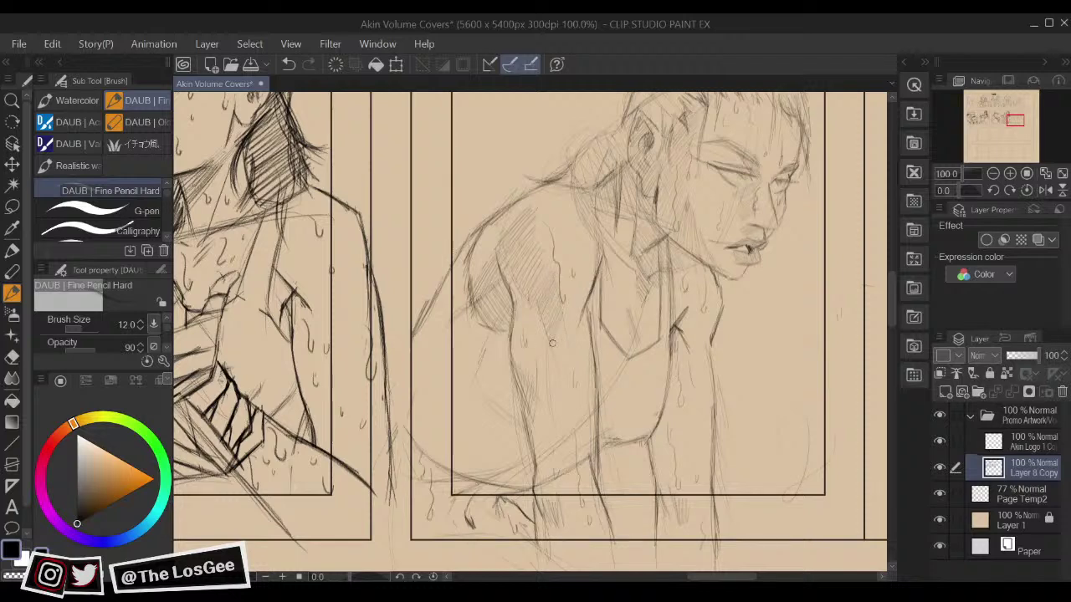
Step: Hatch along the near forearm's back edge and beneath the rounded torso curve at the panel's lower corner
left_click_drag(677, 299, 695, 411)
left_click_drag(609, 527, 623, 360)
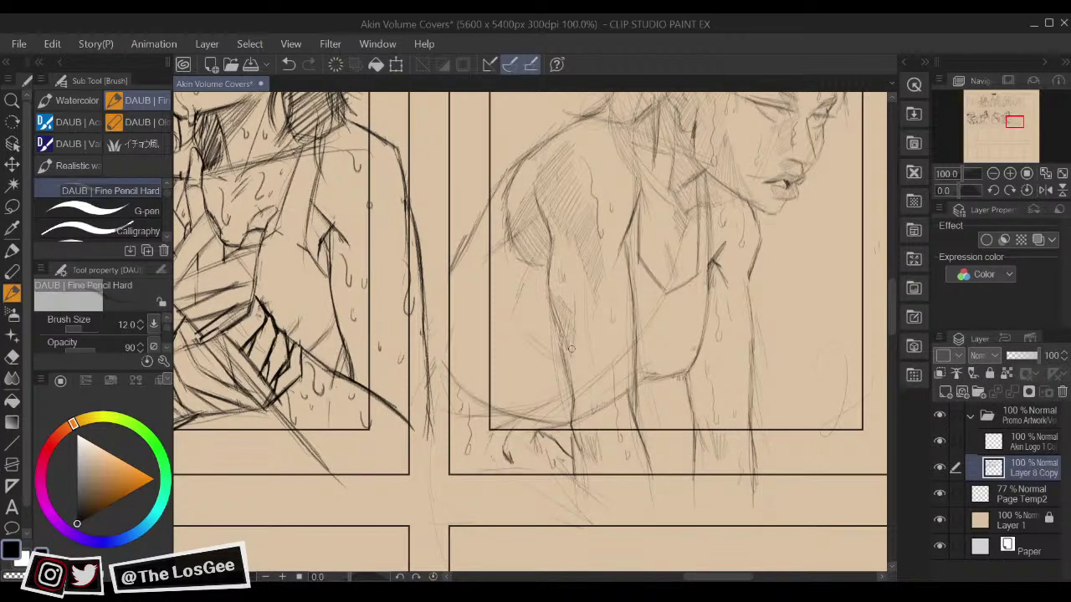
mouse_move(598, 360)
left_mouse_down()
mouse_move(614, 410)
mouse_move(624, 320)
mouse_move(645, 450)
mouse_move(639, 435)
left_mouse_up()
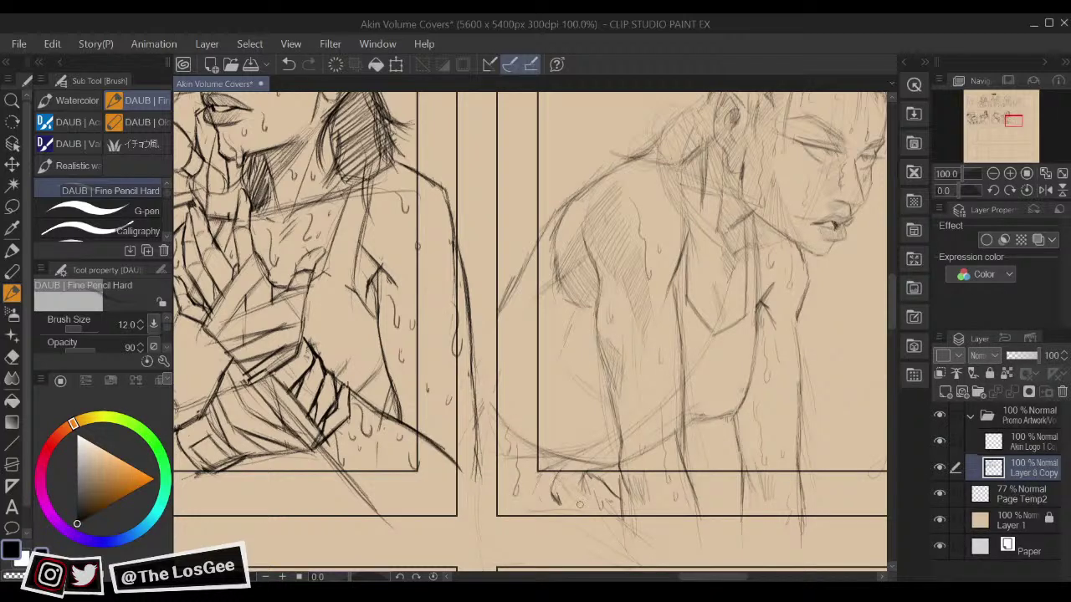
left_click_drag(613, 420, 612, 413)
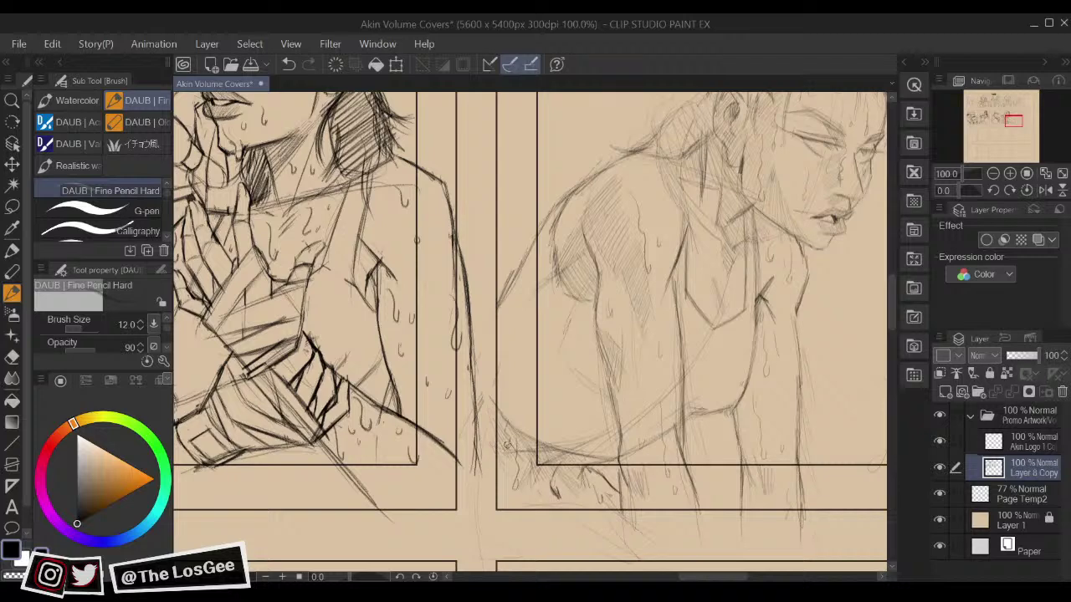
left_click_drag(681, 426, 691, 440)
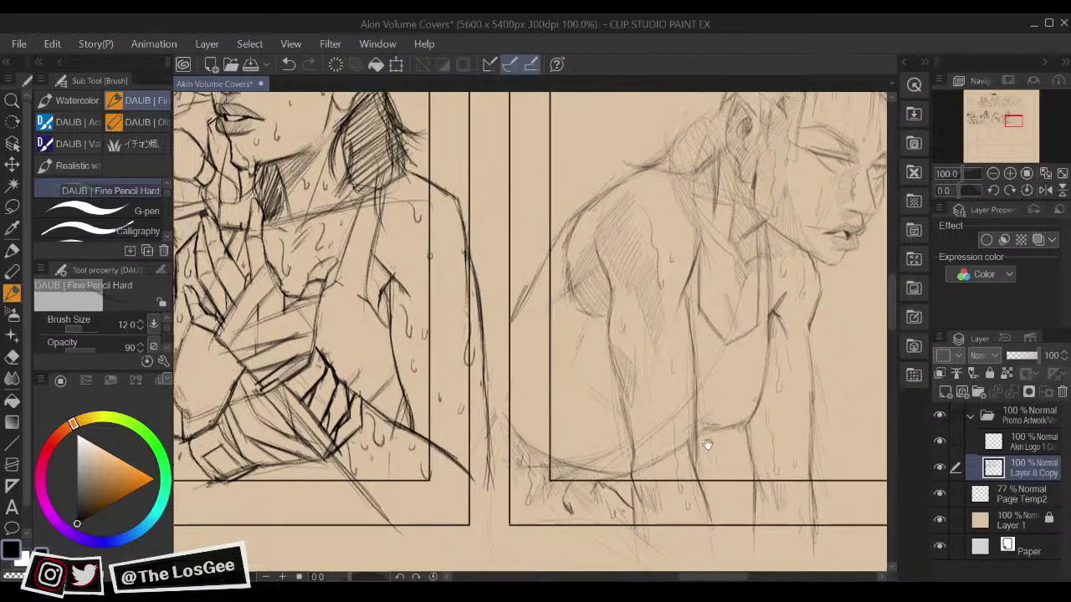
Step: Touch up the near shoulder's contour and deepen the armpit shading behind it, comparing normal and mirrored views of the pose
left_click_drag(789, 406, 708, 516)
left_click_drag(746, 430, 681, 457)
left_click_drag(730, 325, 671, 411)
left_click_drag(607, 485, 645, 347)
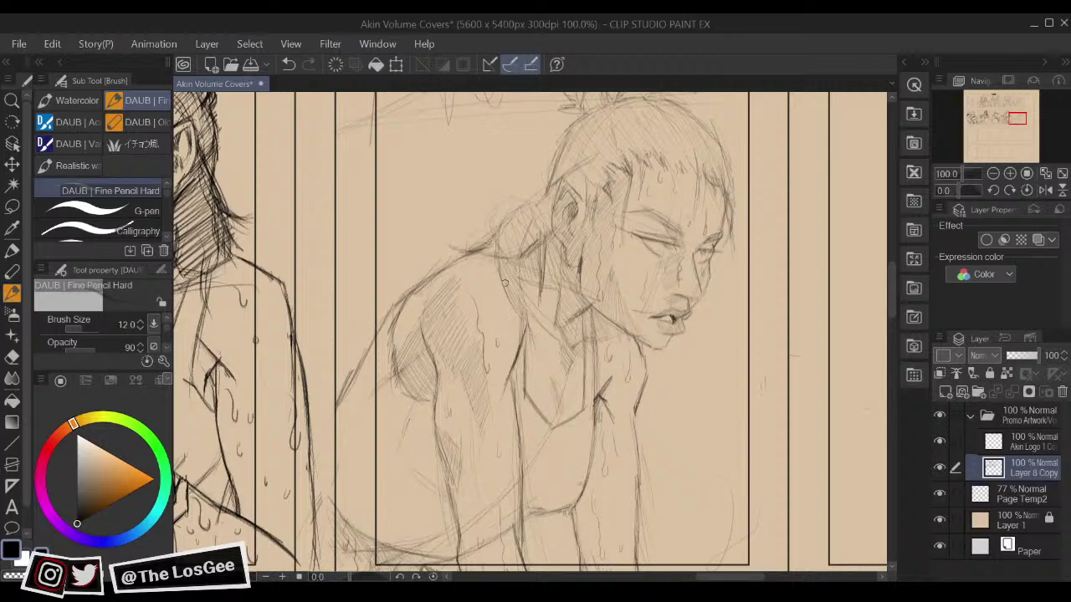
key("h")
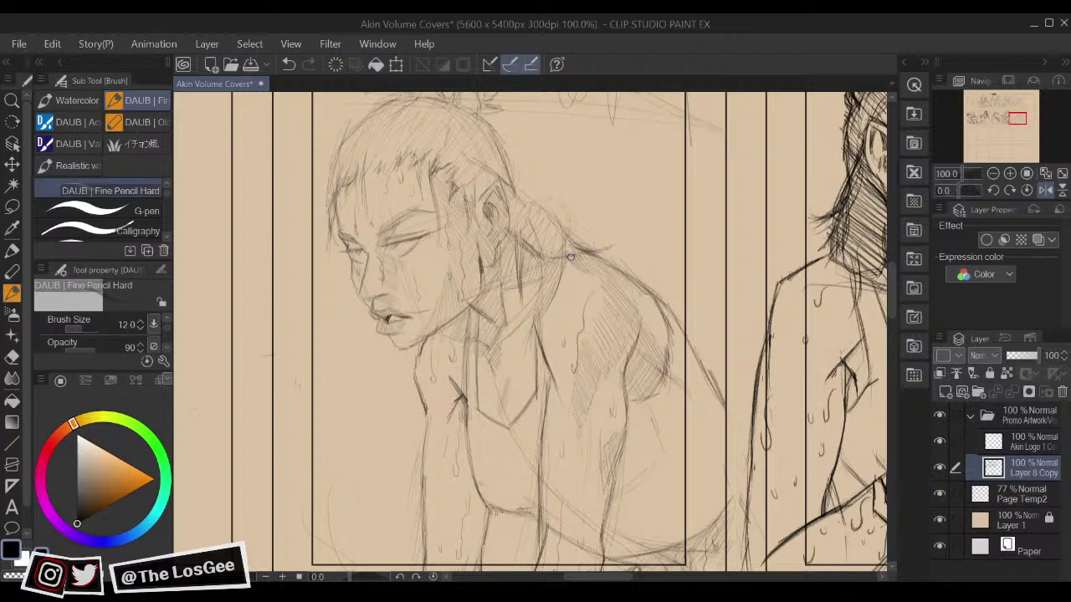
left_click_drag(584, 257, 665, 254)
key("h")
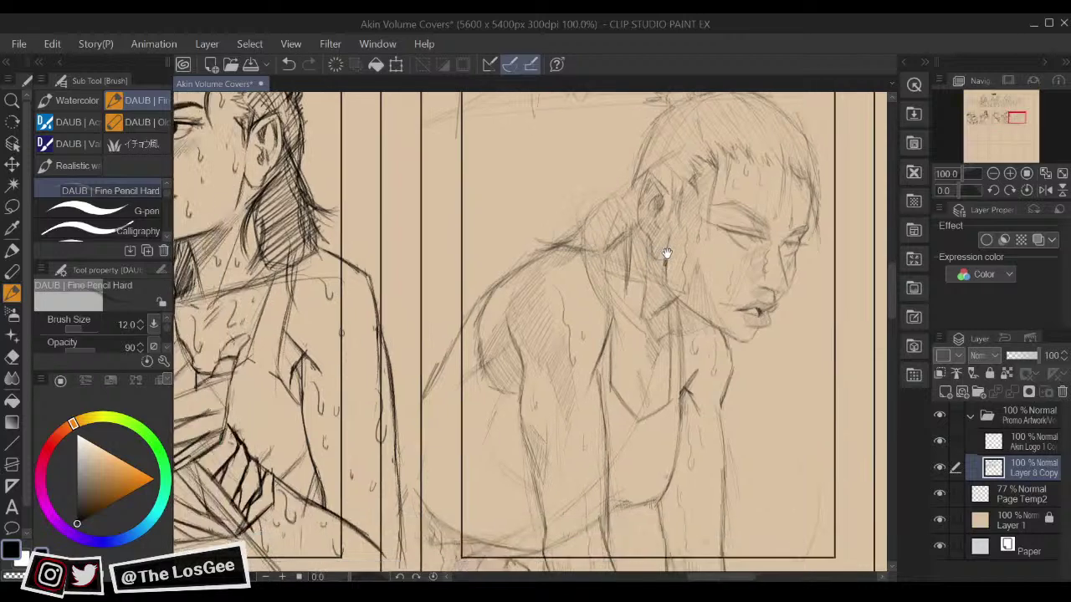
key("h")
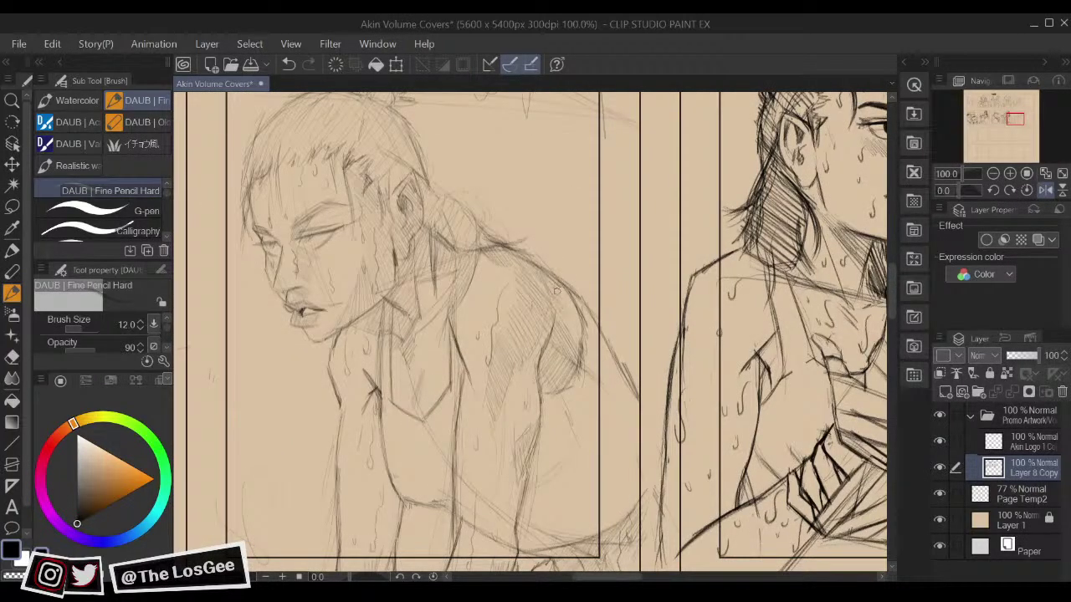
key("h")
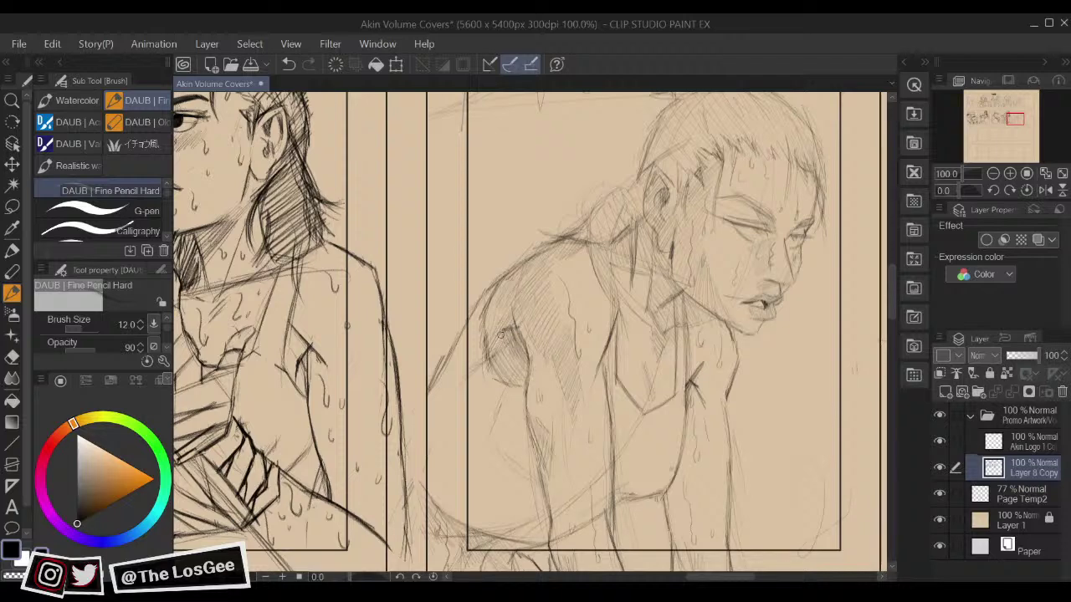
Step: Hatch the shadow in the far armpit and along the inner edge of the far forearm down past the panel's lower edge
mouse_move(658, 335)
left_mouse_down()
mouse_move(731, 455)
mouse_move(709, 310)
left_mouse_up()
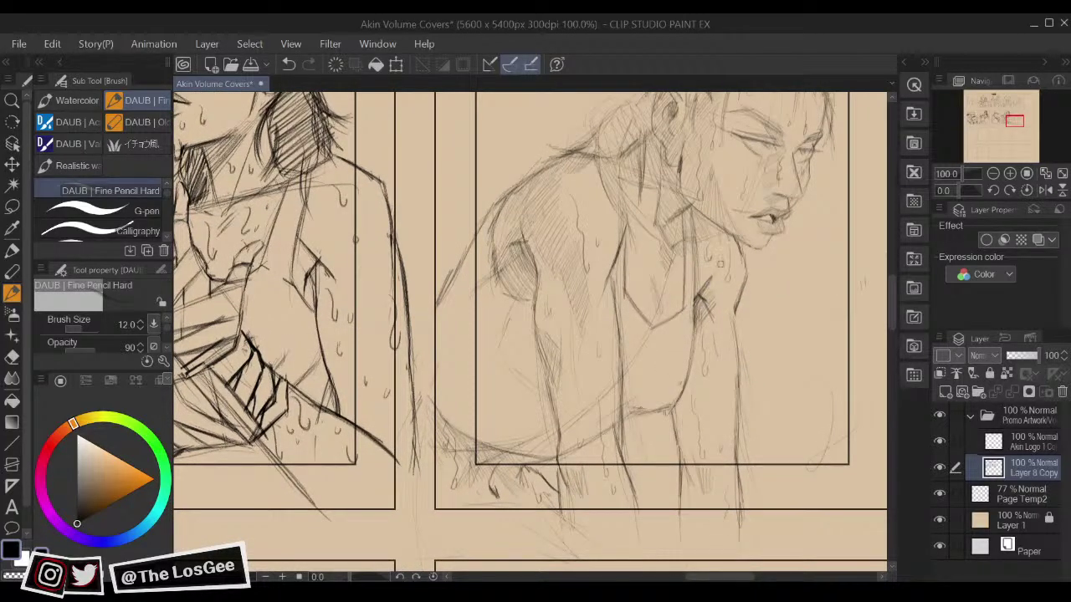
left_click_drag(720, 359, 735, 260)
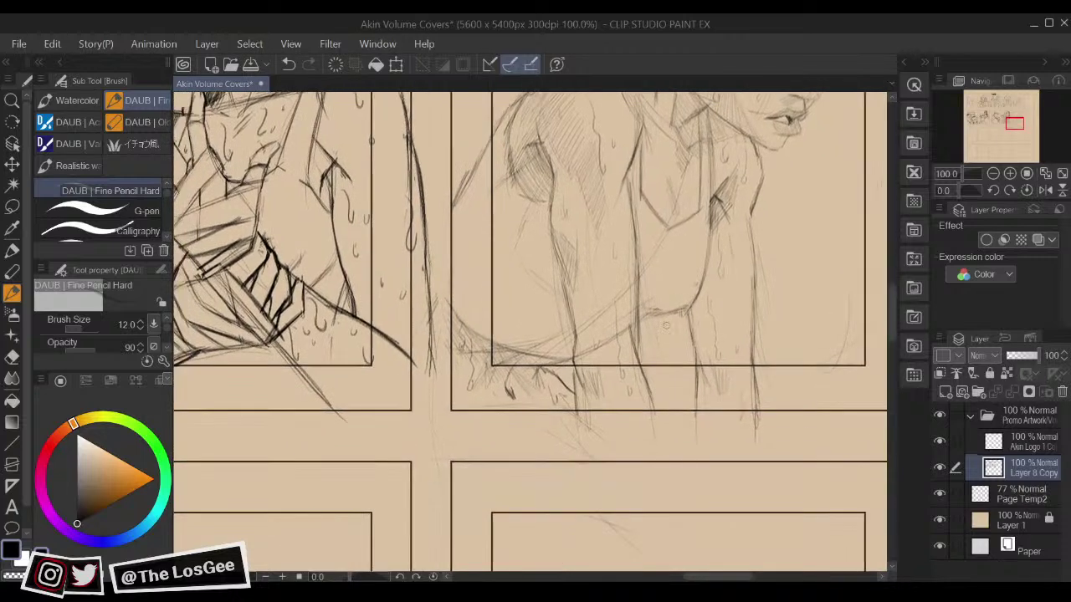
left_click_drag(689, 318, 695, 358)
mouse_move(708, 271)
left_mouse_down()
mouse_move(691, 333)
mouse_move(700, 322)
left_mouse_up()
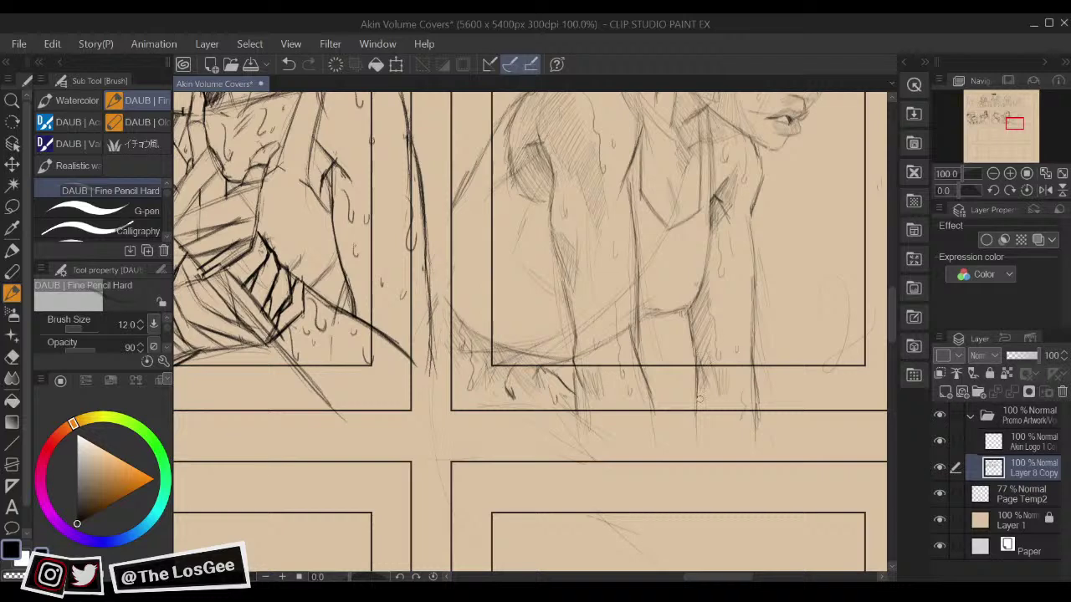
left_click_drag(785, 303, 775, 332)
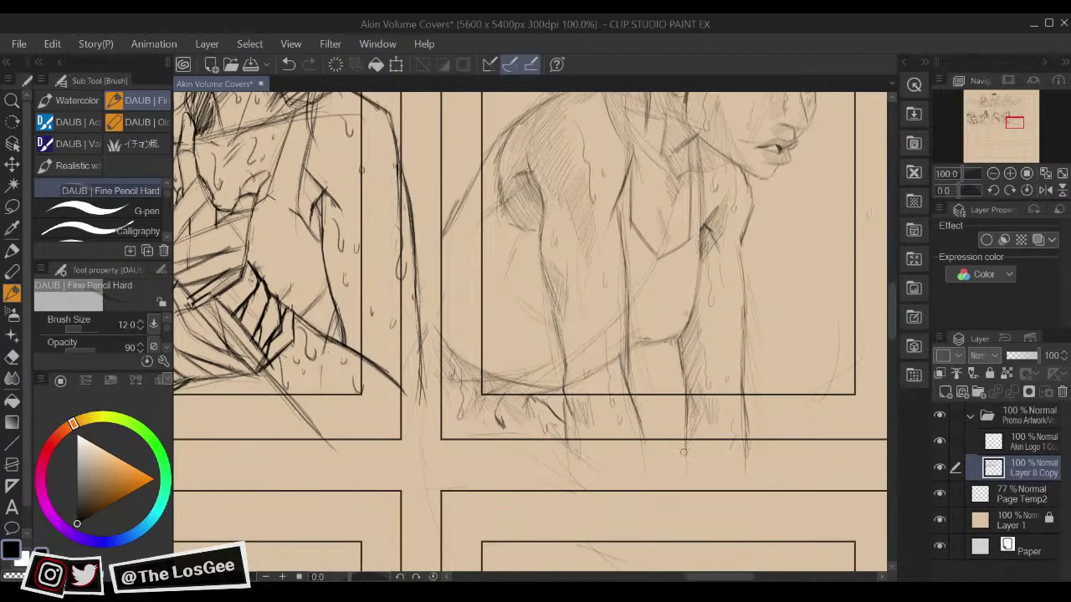
left_click_drag(686, 400, 683, 411)
left_click_drag(657, 364, 655, 398)
left_click_drag(708, 265, 714, 380)
Step: Hatch the torso's side behind the near arm in the mirrored view, erasing excess shading above the lower curve
key("h")
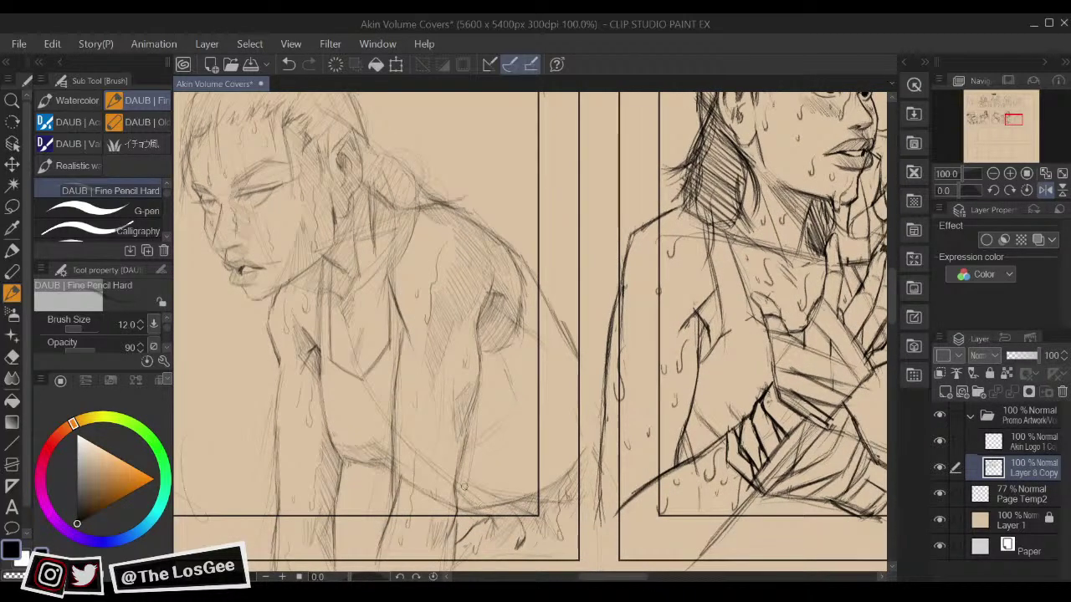
mouse_move(465, 468)
left_mouse_down()
mouse_move(509, 502)
mouse_move(513, 493)
left_mouse_up()
mouse_move(475, 450)
left_mouse_down()
mouse_move(518, 483)
mouse_move(489, 450)
left_mouse_up()
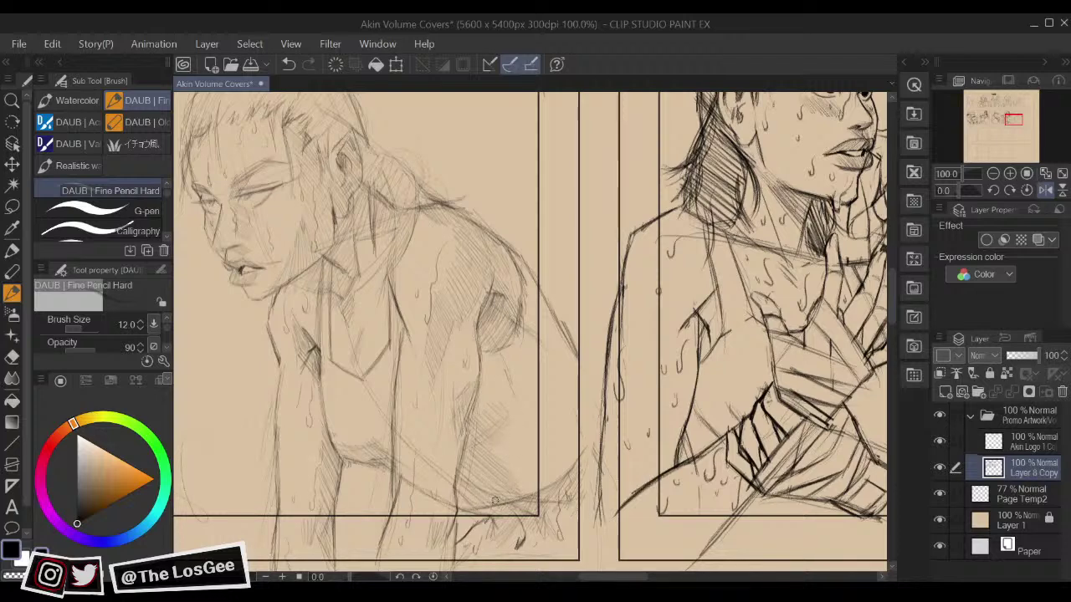
key("e")
mouse_move(502, 460)
left_mouse_down()
mouse_move(518, 460)
mouse_move(523, 477)
mouse_move(498, 481)
left_mouse_up()
key("b")
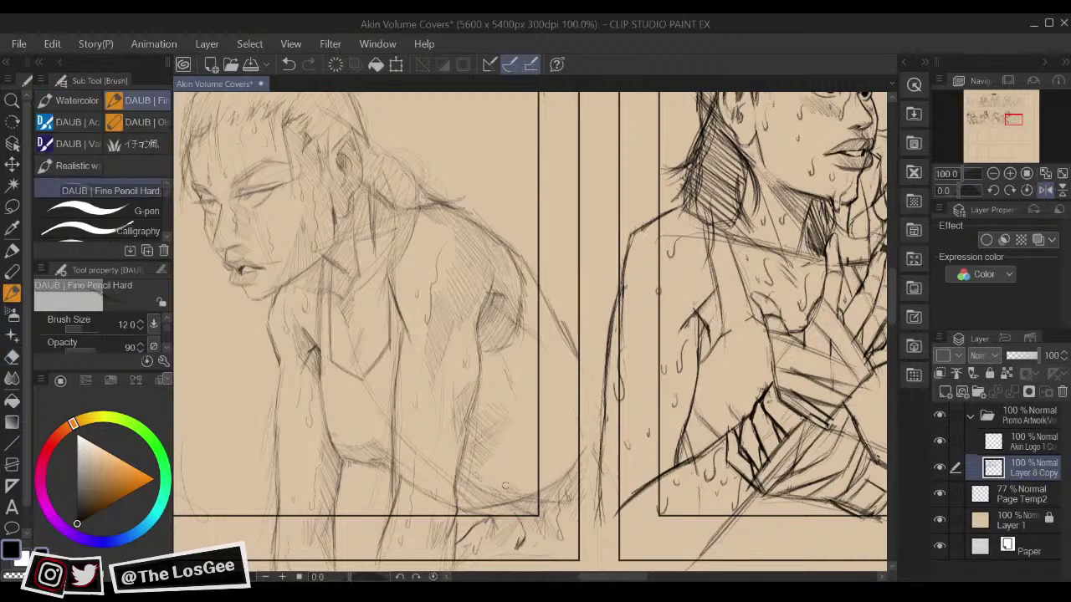
Step: Extend the torso-side hatching up toward the armpit and bound it with a diagonal edge, flipping the view to compare
left_click_drag(480, 474, 534, 384)
key("h")
left_click_drag(680, 333, 663, 387)
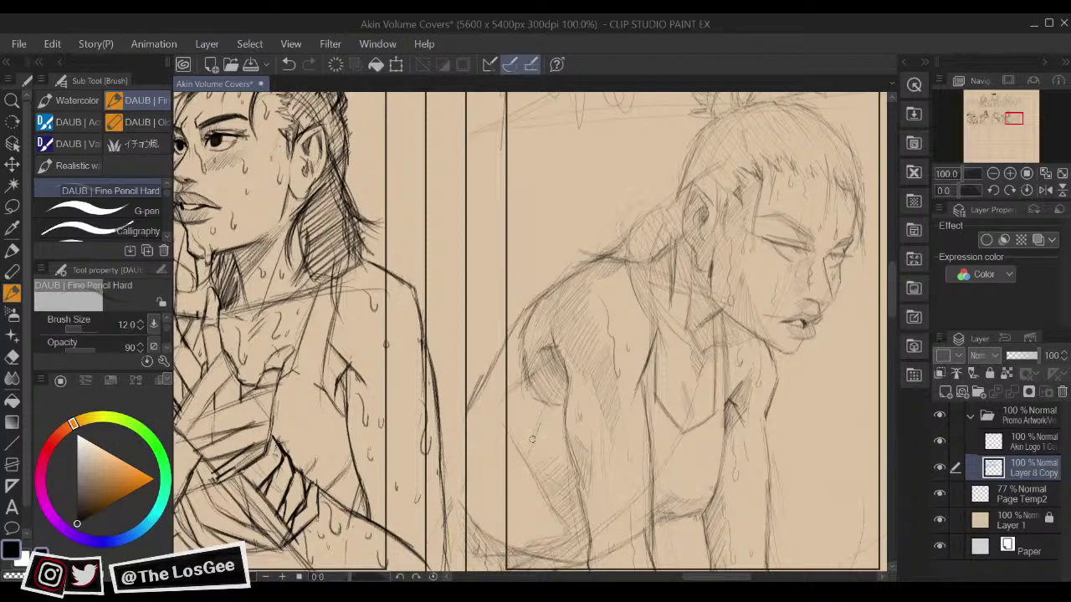
key("h")
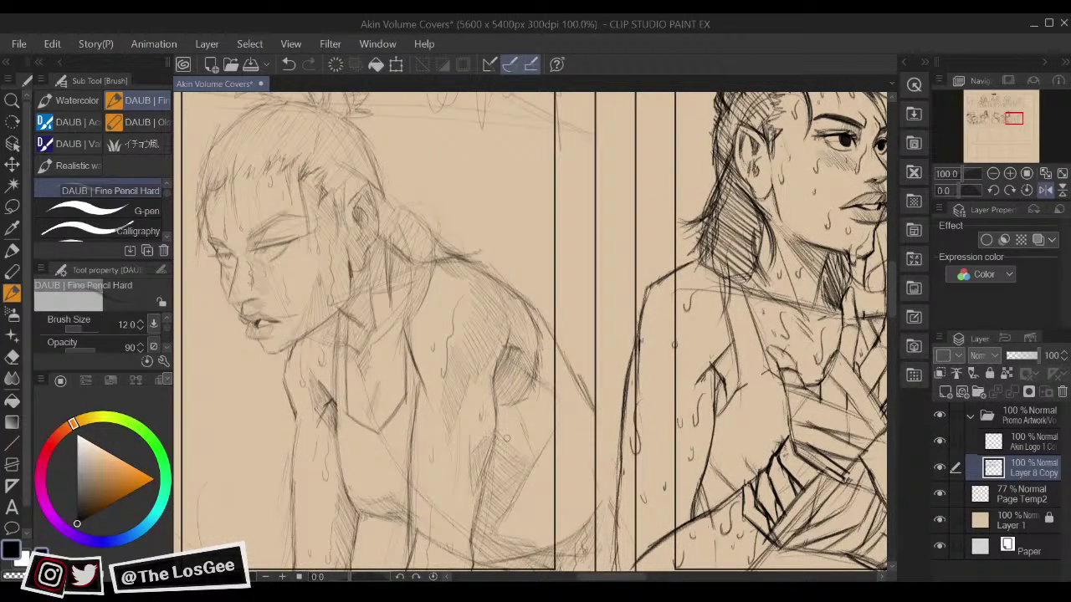
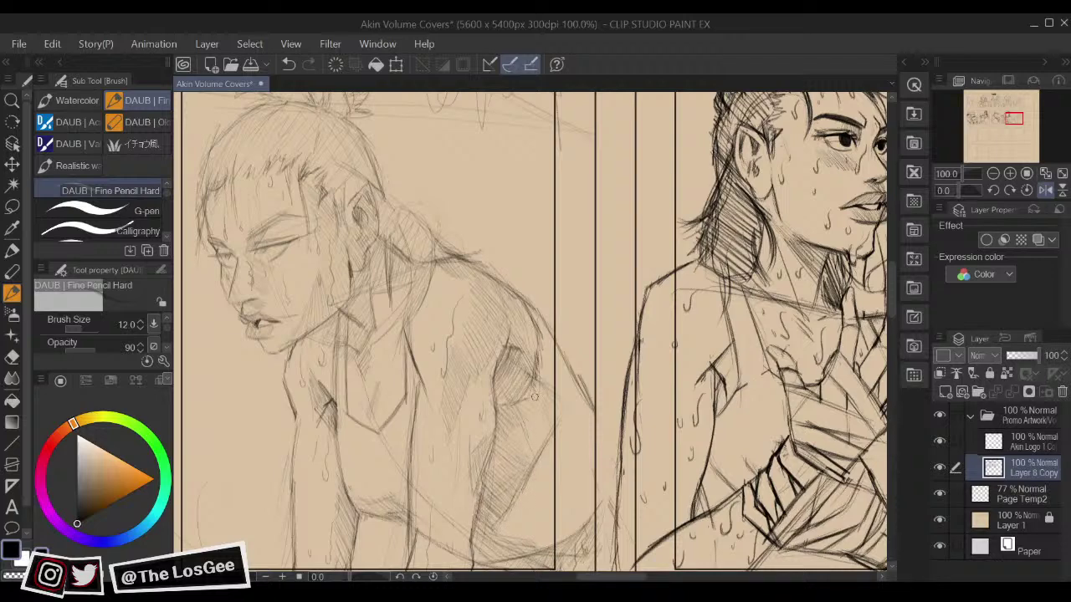
Step: Hatch the shadow along the outer edge of the back behind the near armpit, comparing mirrored and normal views
left_click_drag(540, 327, 553, 403)
left_click_drag(557, 375, 563, 410)
left_click_drag(567, 370, 576, 408)
mouse_move(581, 386)
left_mouse_down()
mouse_move(585, 420)
mouse_move(620, 385)
left_mouse_up()
key("h")
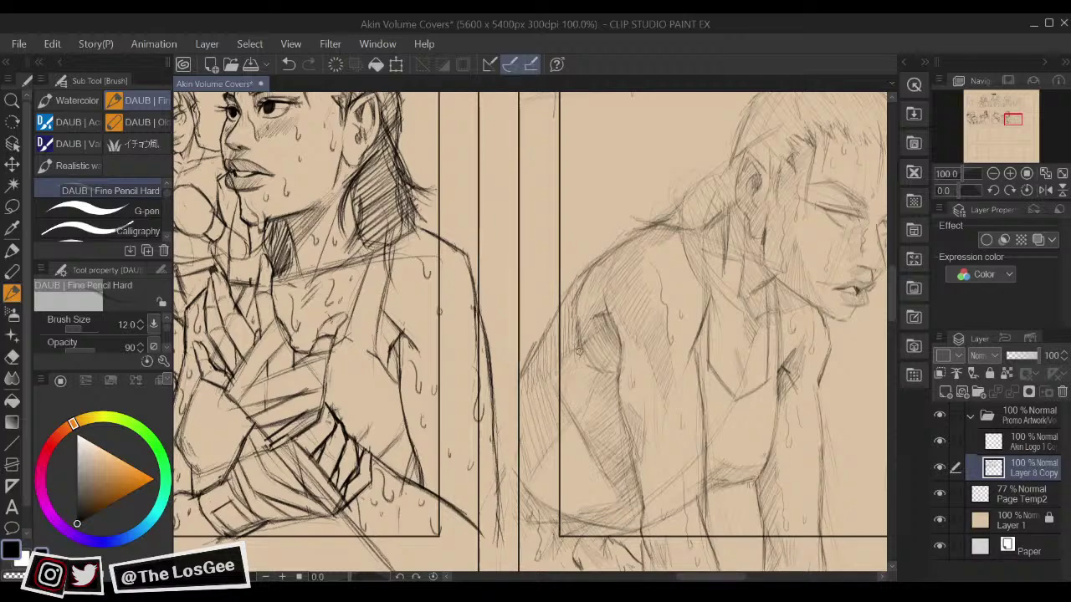
key("h")
key("h")
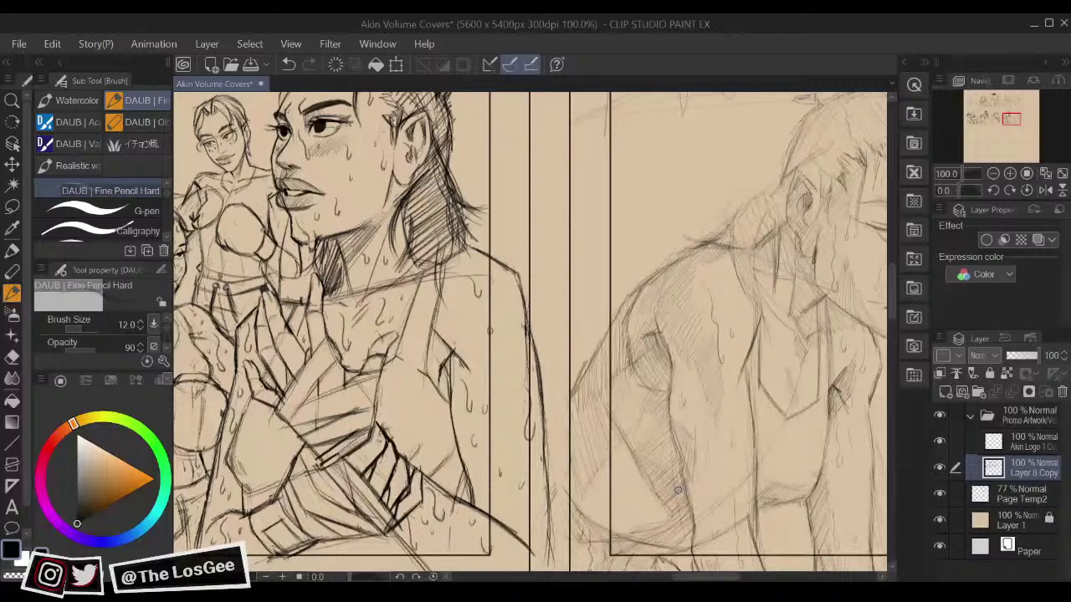
Step: Hatch the hair at the nape and fill the back of the head with dense strokes up to the topknot
scroll(678, 489, "down", 2)
scroll(574, 490, "up", 1)
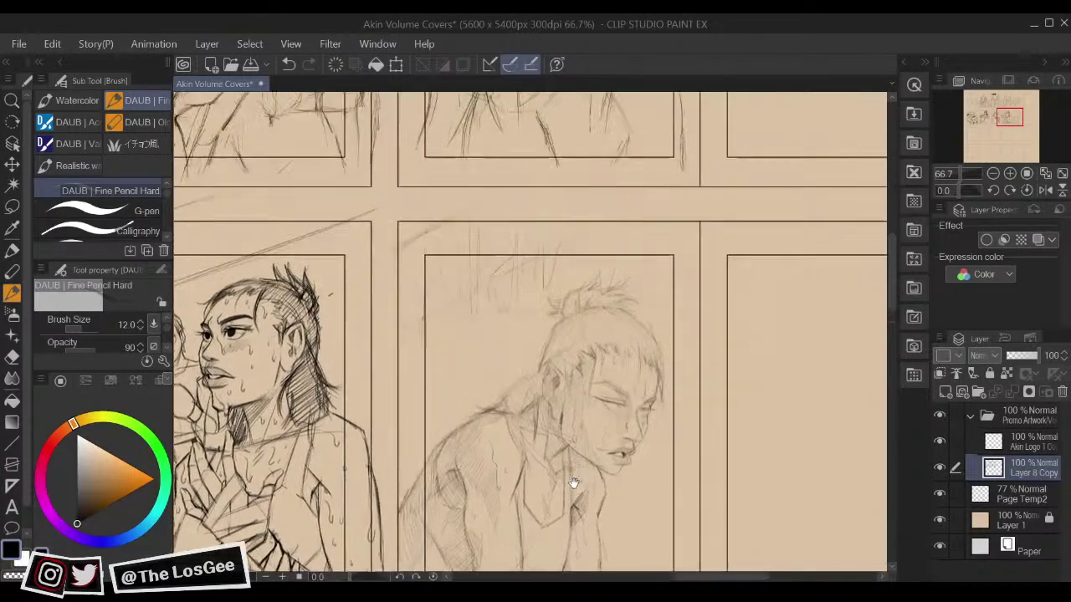
scroll(651, 438, "up", 1)
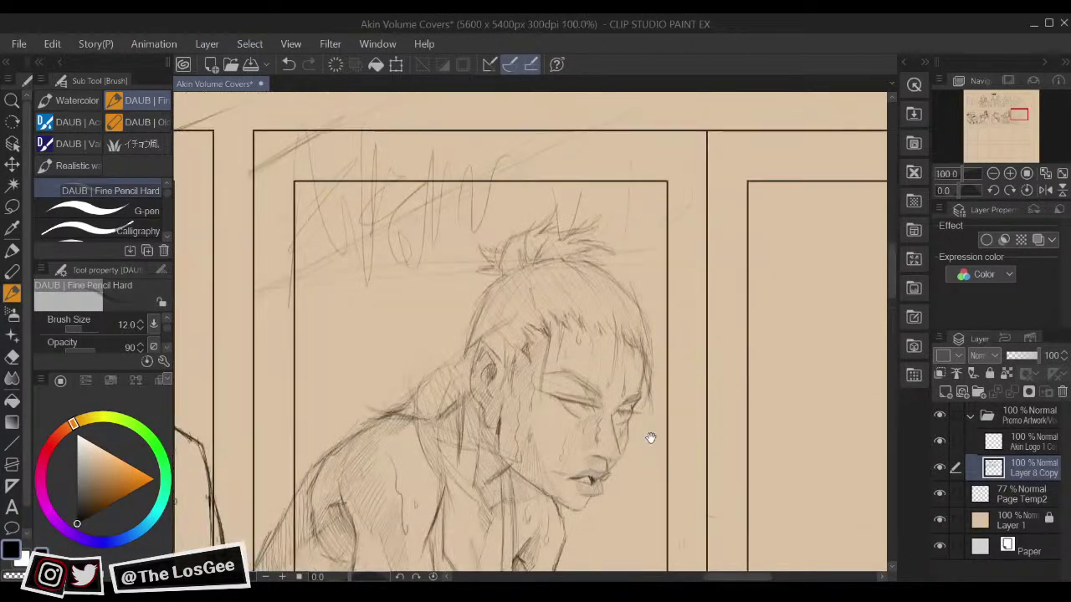
mouse_move(431, 418)
left_mouse_down()
mouse_move(463, 412)
mouse_move(442, 382)
mouse_move(476, 403)
mouse_move(462, 371)
mouse_move(487, 397)
mouse_move(482, 338)
left_mouse_up()
left_click_drag(430, 416, 421, 416)
left_click_drag(527, 325, 522, 333)
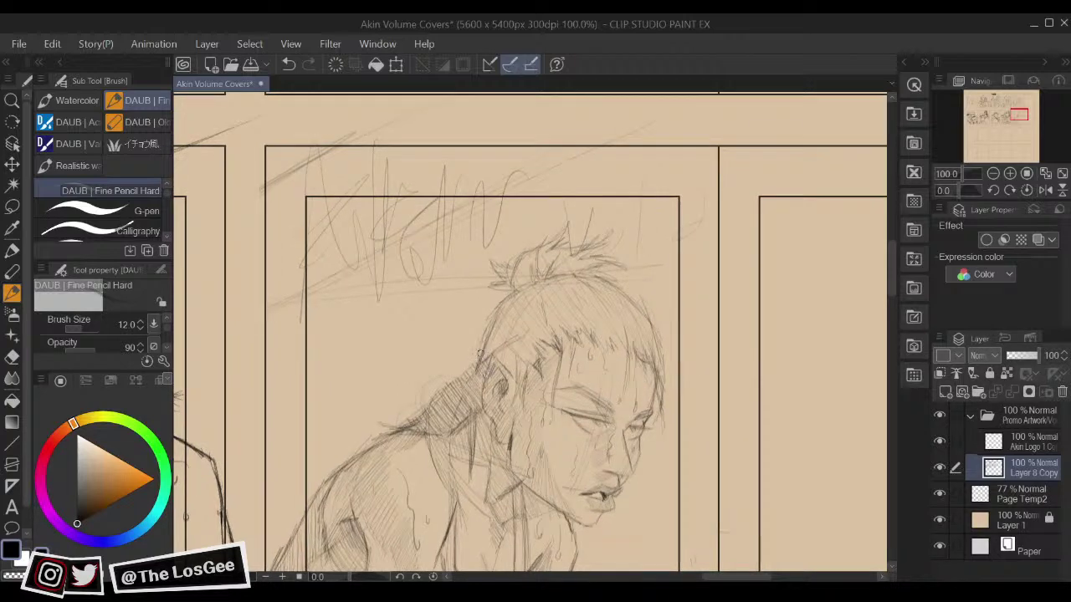
mouse_move(503, 369)
left_mouse_down()
mouse_move(489, 337)
mouse_move(529, 379)
mouse_move(519, 369)
mouse_move(512, 404)
mouse_move(529, 376)
mouse_move(525, 411)
mouse_move(514, 353)
mouse_move(525, 369)
mouse_move(526, 264)
left_mouse_up()
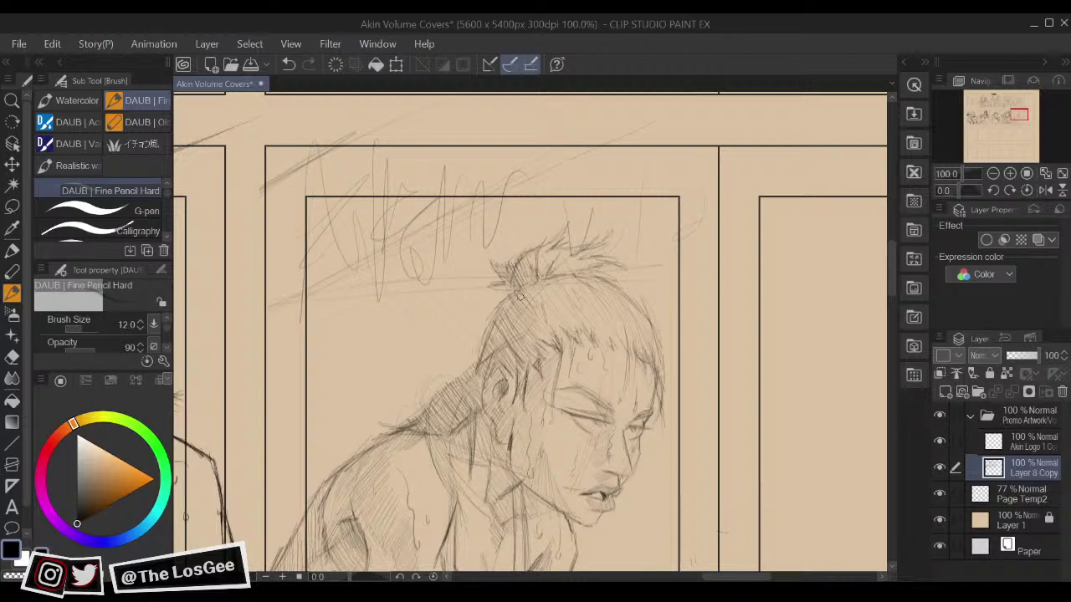
Step: Hatch the hair across the crown and along the front hairline to the far temple
mouse_move(532, 313)
left_mouse_down()
mouse_move(534, 287)
mouse_move(557, 303)
mouse_move(554, 282)
mouse_move(584, 303)
left_mouse_up()
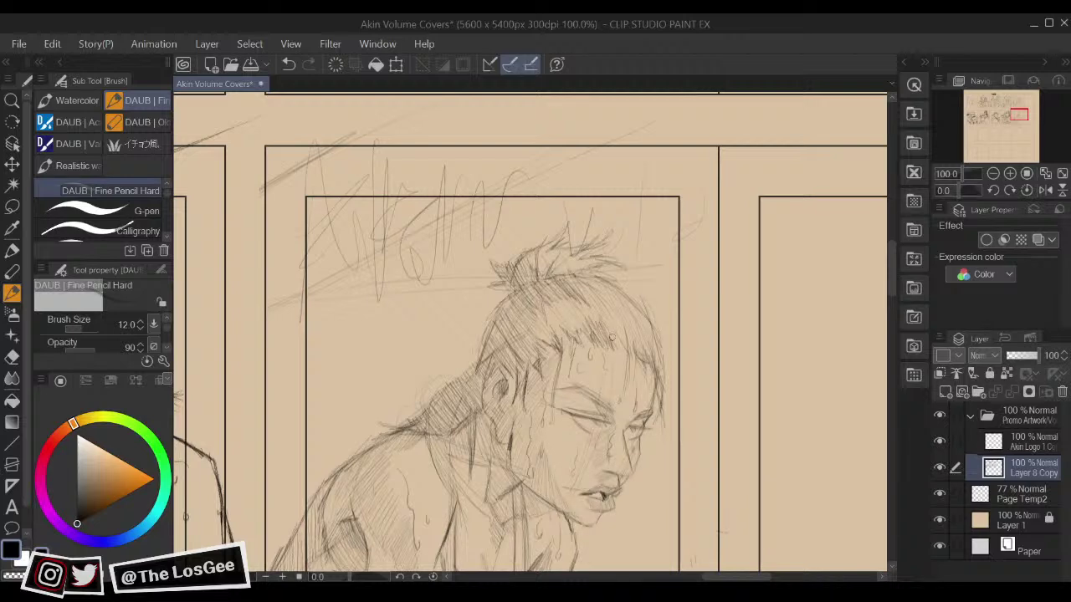
left_click_drag(615, 315, 639, 354)
left_click_drag(629, 326, 647, 362)
mouse_move(636, 327)
left_mouse_down()
mouse_move(649, 355)
mouse_move(628, 389)
mouse_move(652, 361)
left_mouse_up()
mouse_move(647, 338)
left_mouse_down()
mouse_move(657, 402)
mouse_move(660, 356)
left_mouse_up()
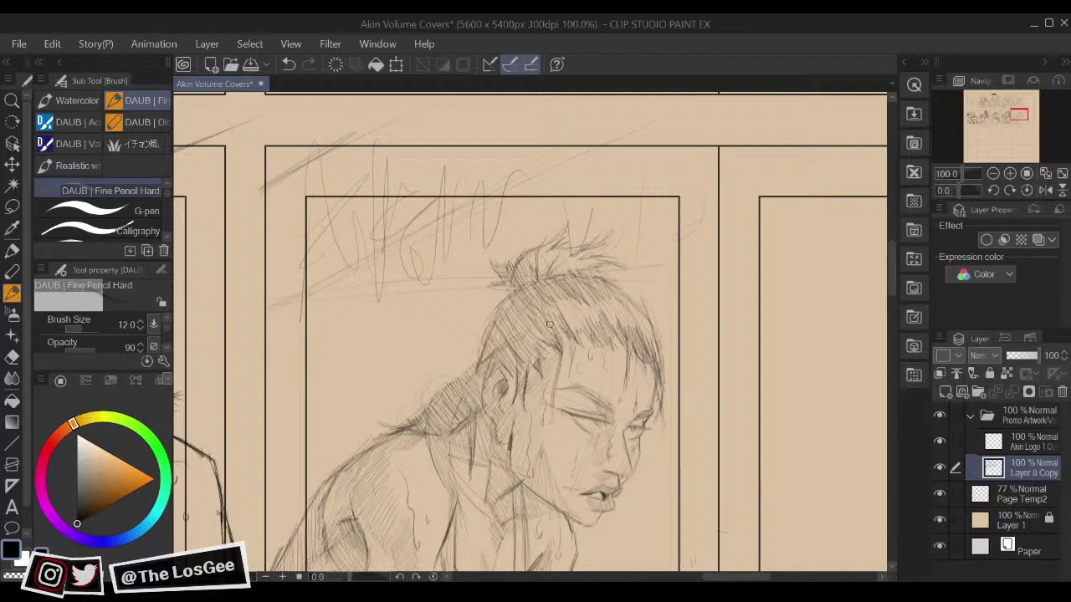
mouse_move(548, 335)
left_mouse_down()
mouse_move(559, 370)
mouse_move(578, 262)
mouse_move(661, 232)
left_mouse_up()
Step: Darken both of the leaning figure's eyebrows with heavier strokes and check the face at a smaller scale
scroll(661, 231, "down", 3)
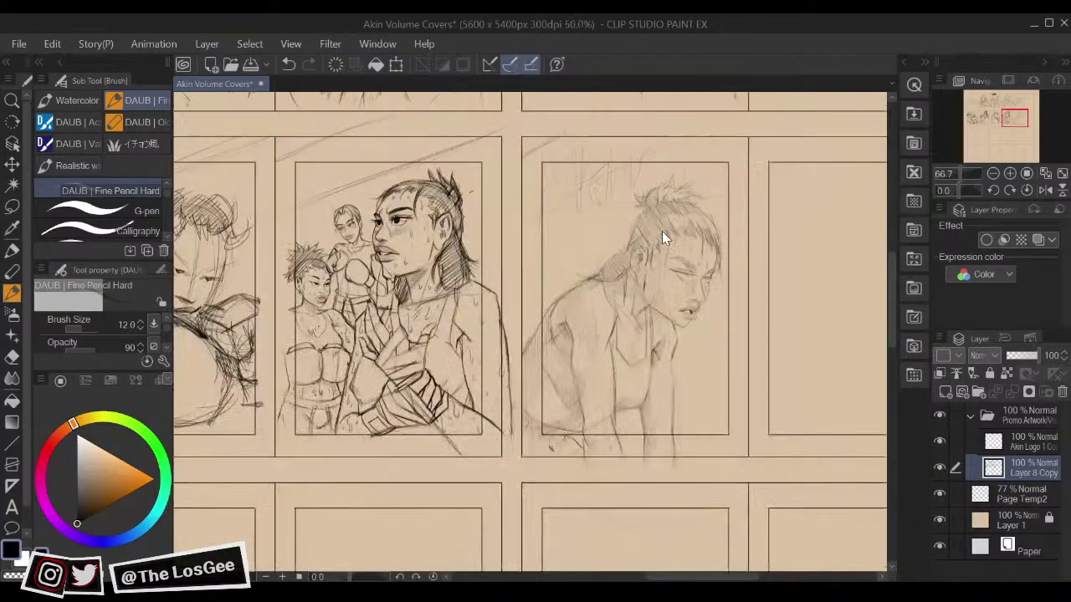
scroll(661, 231, "up", 3)
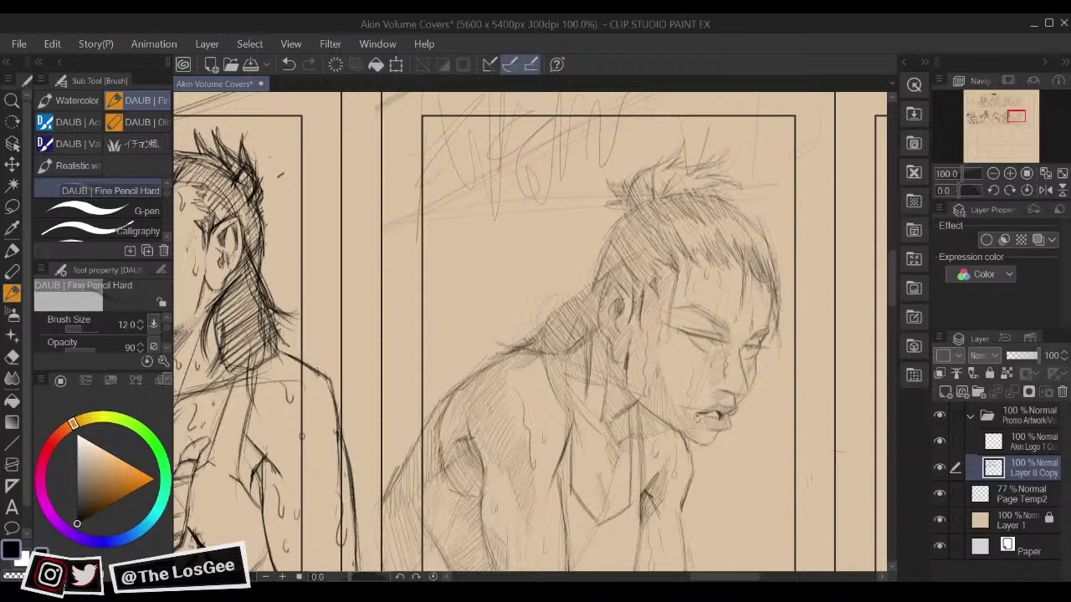
mouse_move(764, 305)
left_mouse_down()
mouse_move(765, 328)
mouse_move(733, 337)
mouse_move(716, 327)
left_mouse_up()
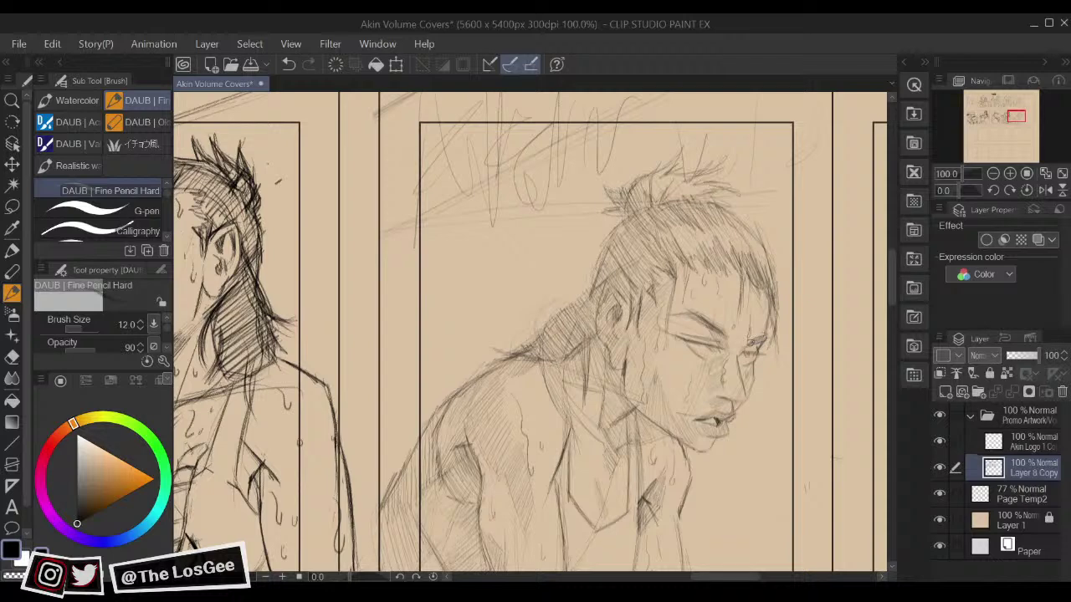
left_click_drag(745, 314, 744, 323)
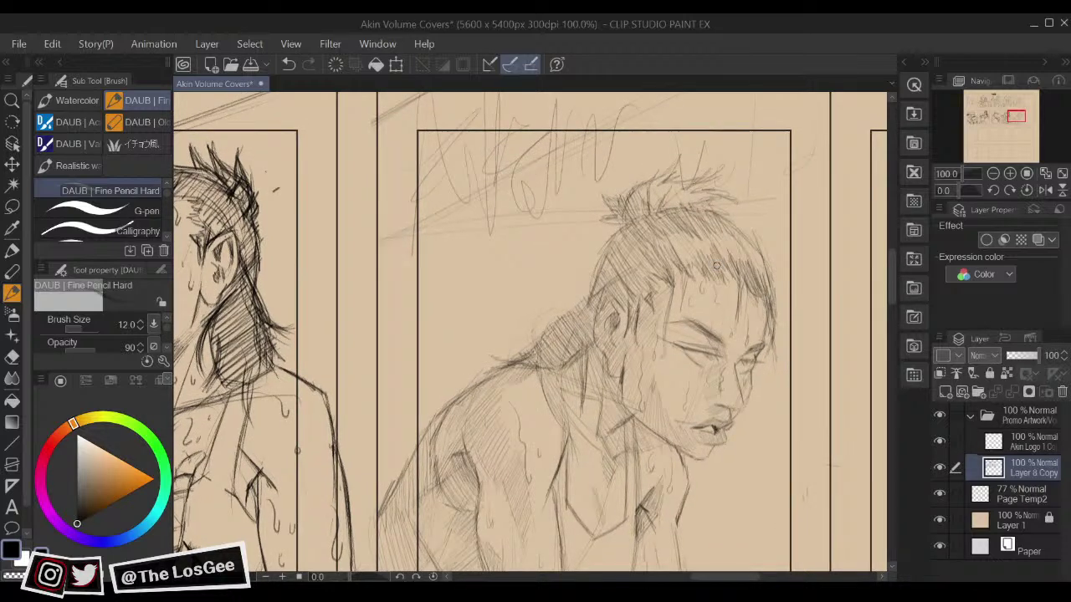
scroll(716, 266, "down", 1)
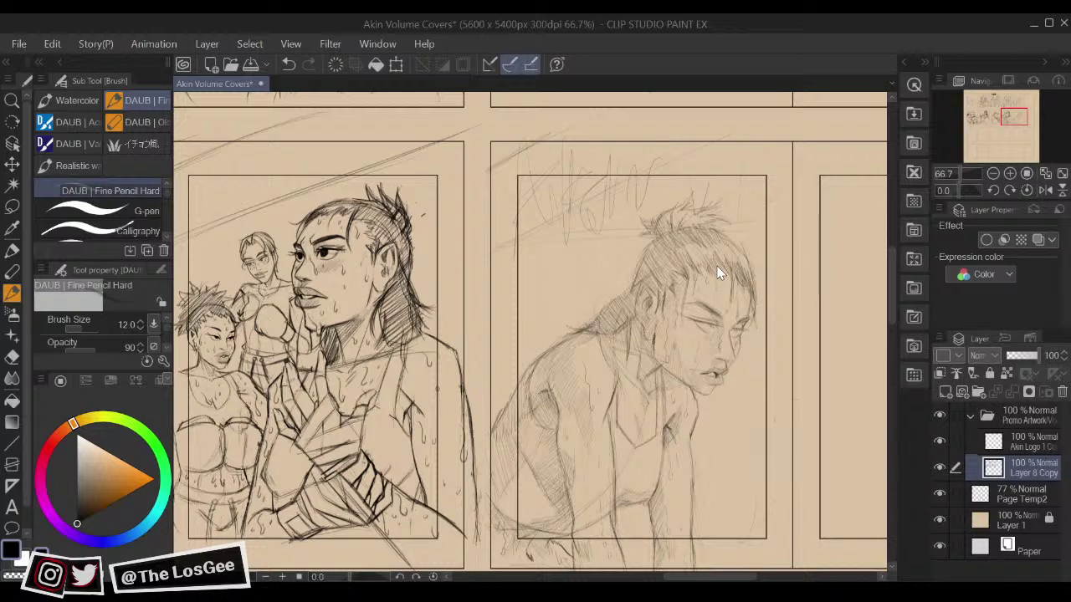
scroll(718, 273, "up", 1)
left_click_drag(578, 307, 598, 378)
scroll(598, 378, "up", 1)
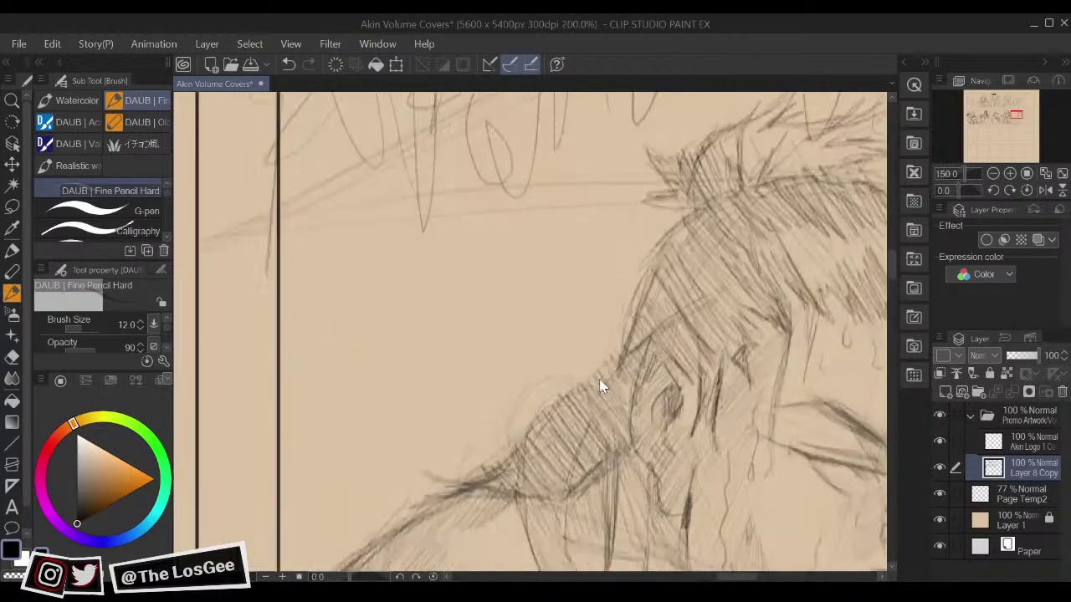
scroll(598, 383, "up", 1)
left_click_drag(531, 346, 517, 433)
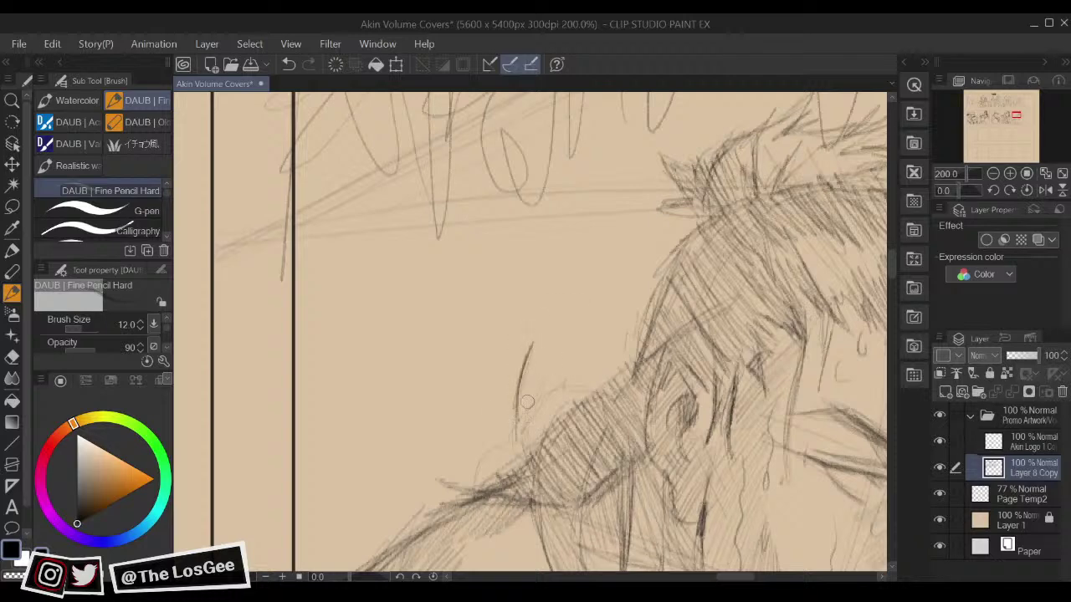
key("e")
left_click_drag(509, 335, 487, 368)
key("p")
key("e")
key("p")
Step: Sketch a small rounded fist outline just above the near shoulder, behind the nape, with a curved line inside it
mouse_move(445, 415)
left_mouse_down()
mouse_move(465, 398)
mouse_move(501, 400)
left_mouse_up()
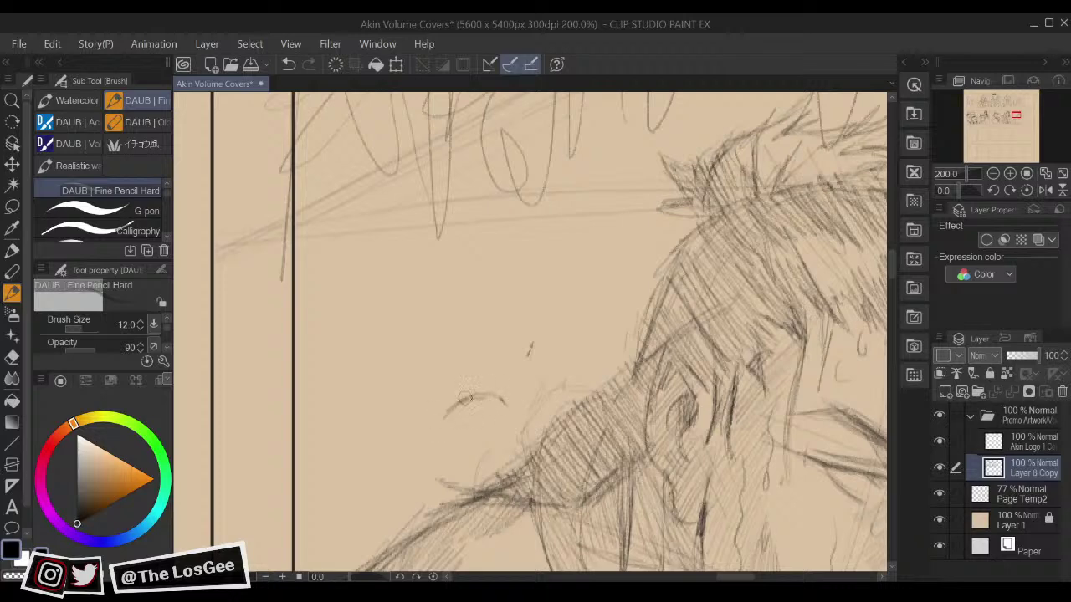
left_click_drag(440, 416, 452, 473)
key("e")
key("p")
left_click_drag(529, 312, 509, 388)
key("e")
left_click_drag(527, 348, 513, 367)
key("b")
left_click_drag(474, 453, 507, 408)
left_click_drag(441, 449, 485, 443)
left_click_drag(449, 449, 454, 443)
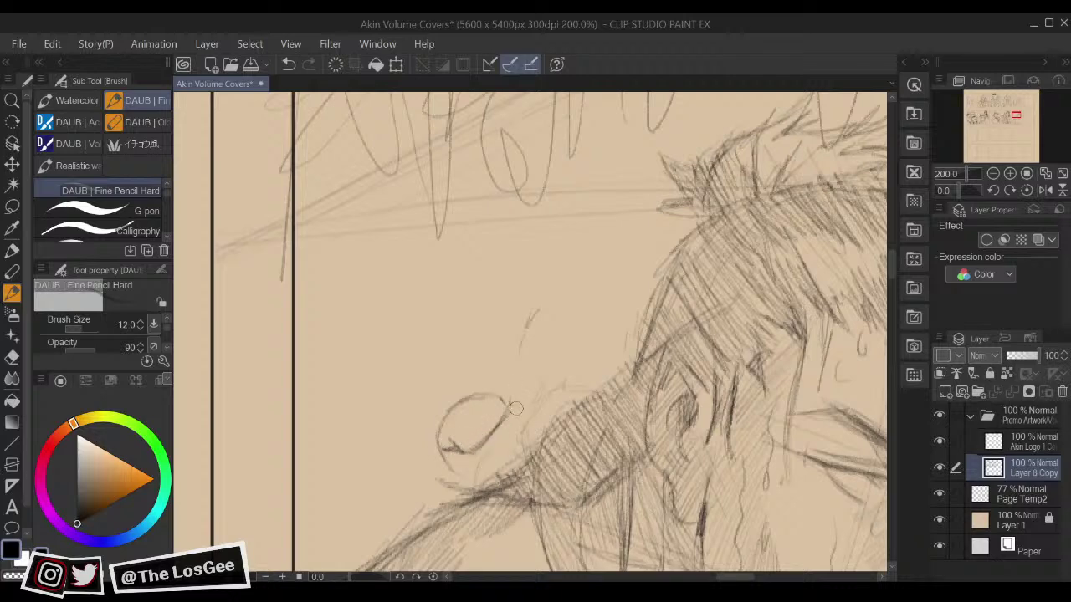
Step: Close the fist's outline and darken its inner finger and thumb lines, then compare it in the mirrored view
mouse_move(504, 400)
left_mouse_down()
mouse_move(501, 432)
mouse_move(506, 425)
mouse_move(491, 438)
mouse_move(523, 419)
mouse_move(513, 473)
left_mouse_up()
mouse_move(442, 476)
left_mouse_down()
mouse_move(459, 479)
mouse_move(466, 458)
mouse_move(459, 489)
mouse_move(471, 477)
left_mouse_up()
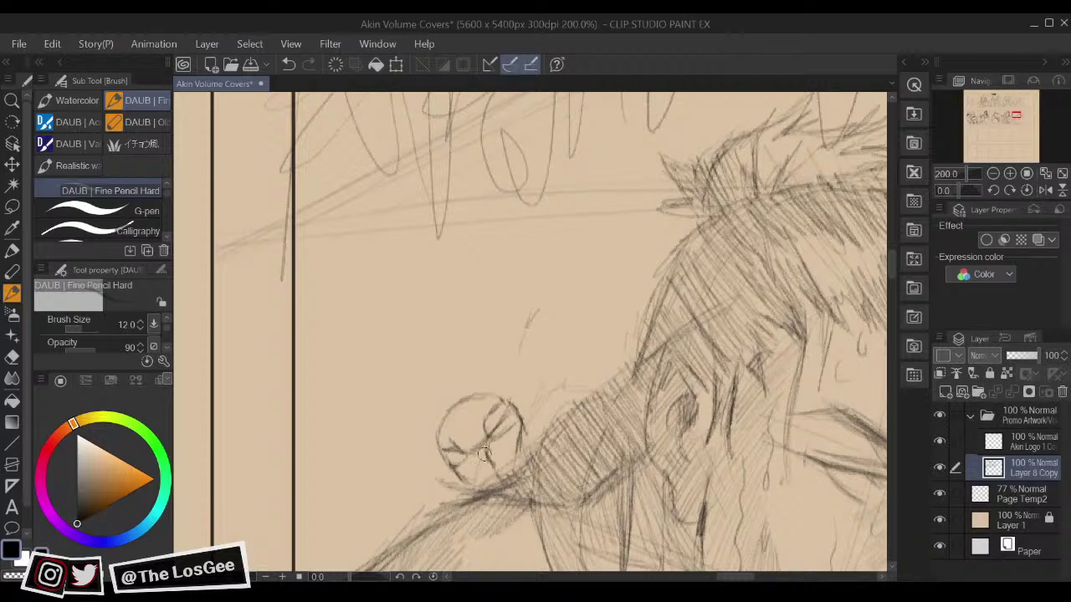
mouse_move(461, 473)
left_mouse_down()
mouse_move(509, 439)
mouse_move(499, 440)
mouse_move(507, 413)
mouse_move(494, 426)
mouse_move(516, 446)
left_mouse_up()
key("e")
key("b")
mouse_move(469, 475)
left_mouse_down()
mouse_move(521, 439)
mouse_move(462, 406)
mouse_move(458, 455)
mouse_move(437, 438)
mouse_move(469, 394)
mouse_move(450, 405)
mouse_move(496, 394)
mouse_move(478, 393)
mouse_move(527, 429)
mouse_move(457, 423)
mouse_move(485, 405)
mouse_move(468, 427)
mouse_move(509, 418)
left_mouse_up()
key("e")
key("b")
left_click_drag(699, 374, 716, 400)
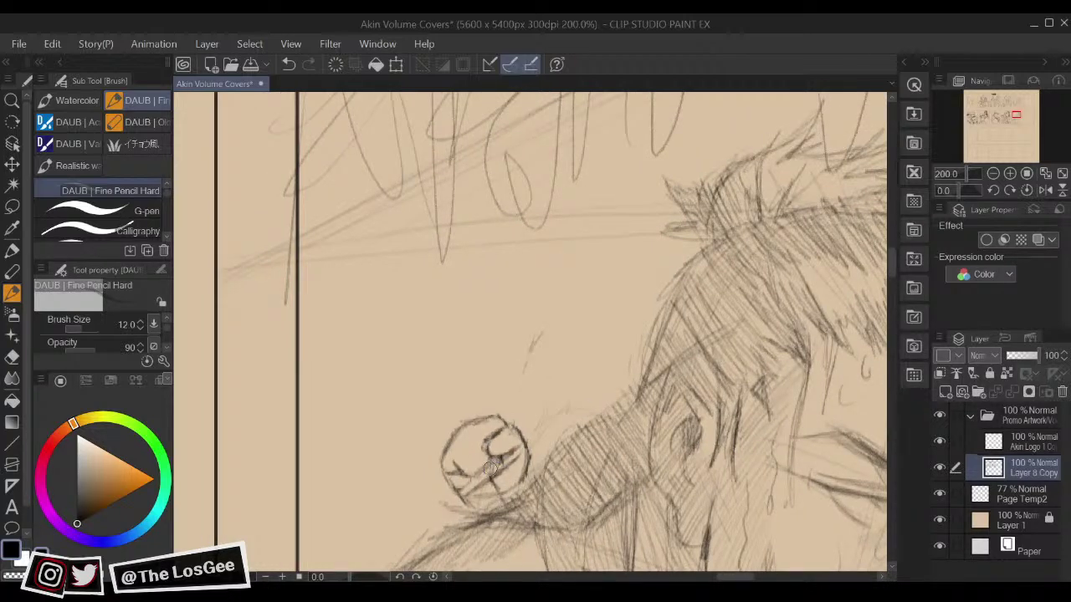
left_click_drag(604, 418, 541, 391)
left_click_drag(640, 362, 672, 366)
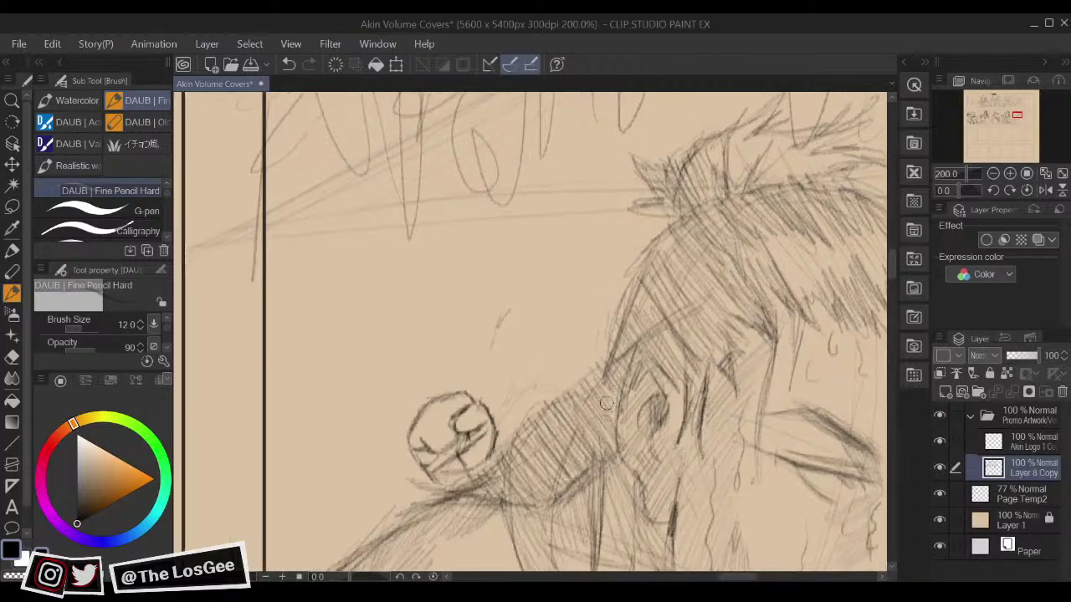
key("h")
left_click_drag(456, 369, 547, 443)
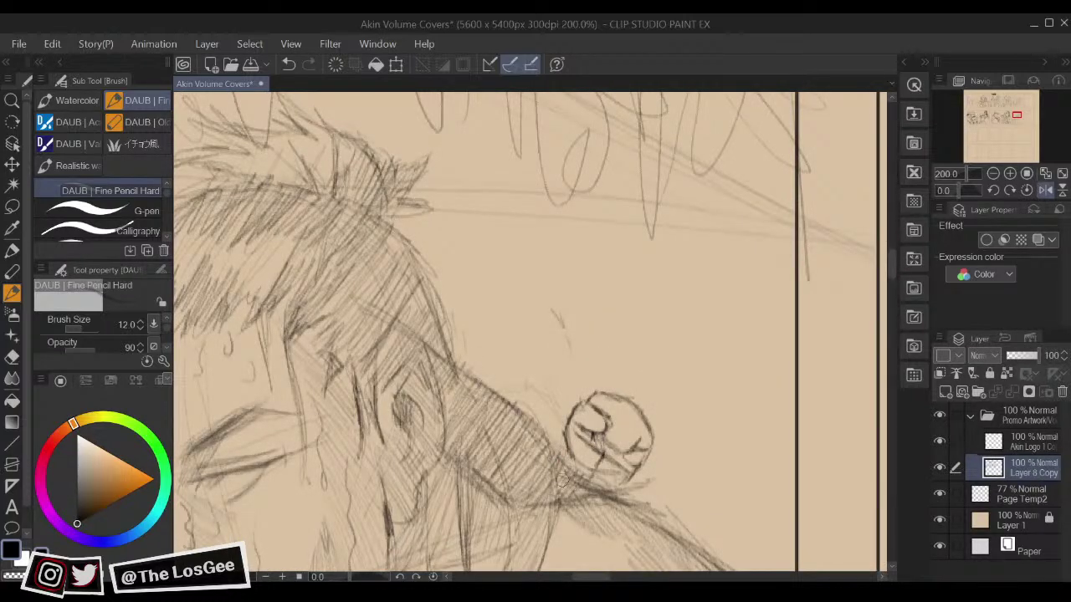
key("h")
Step: Erase the stray stroke above the fist and draw a rounded head outline between the fist and the leaning figure's head
left_click_drag(663, 380, 649, 377)
mouse_move(580, 368)
left_mouse_down()
mouse_move(570, 415)
mouse_move(560, 412)
left_mouse_up()
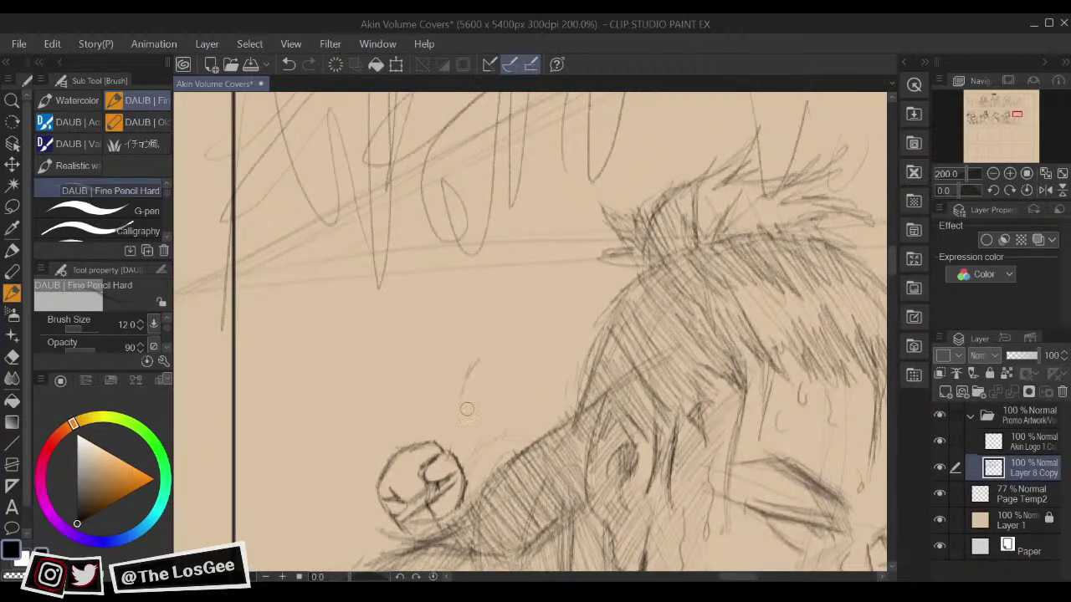
scroll(466, 409, "down", 3)
scroll(467, 409, "up", 2)
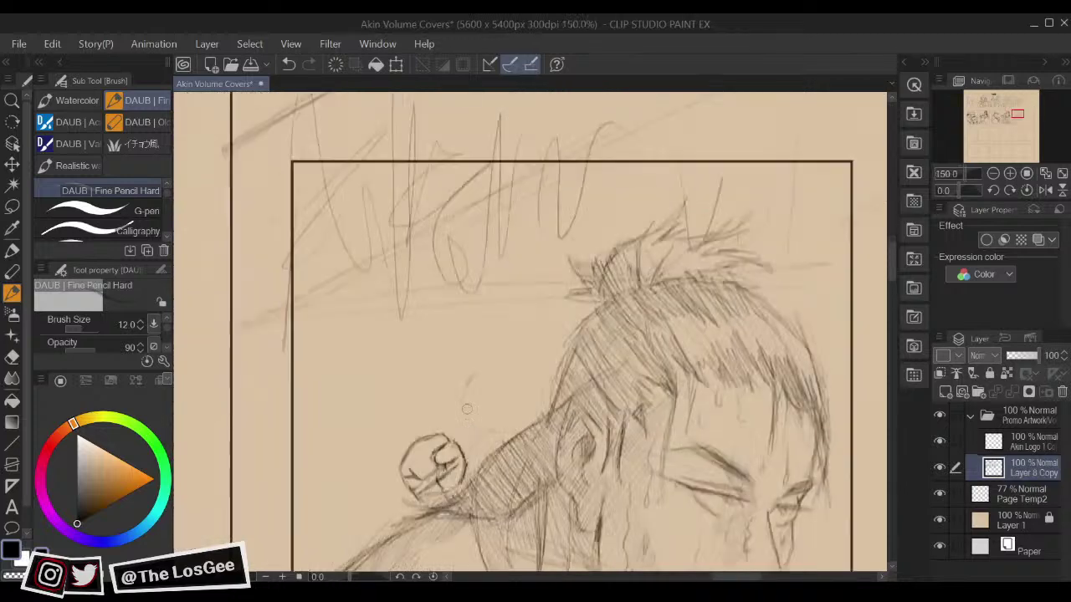
key("e")
left_click_drag(502, 401, 476, 377)
key("b")
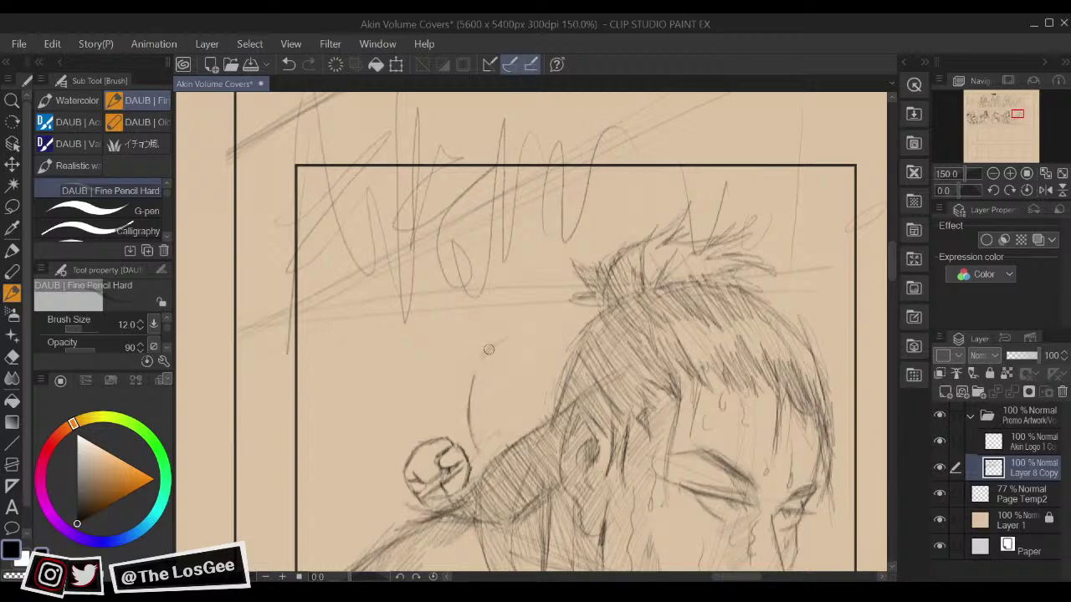
scroll(590, 378, "down", 2)
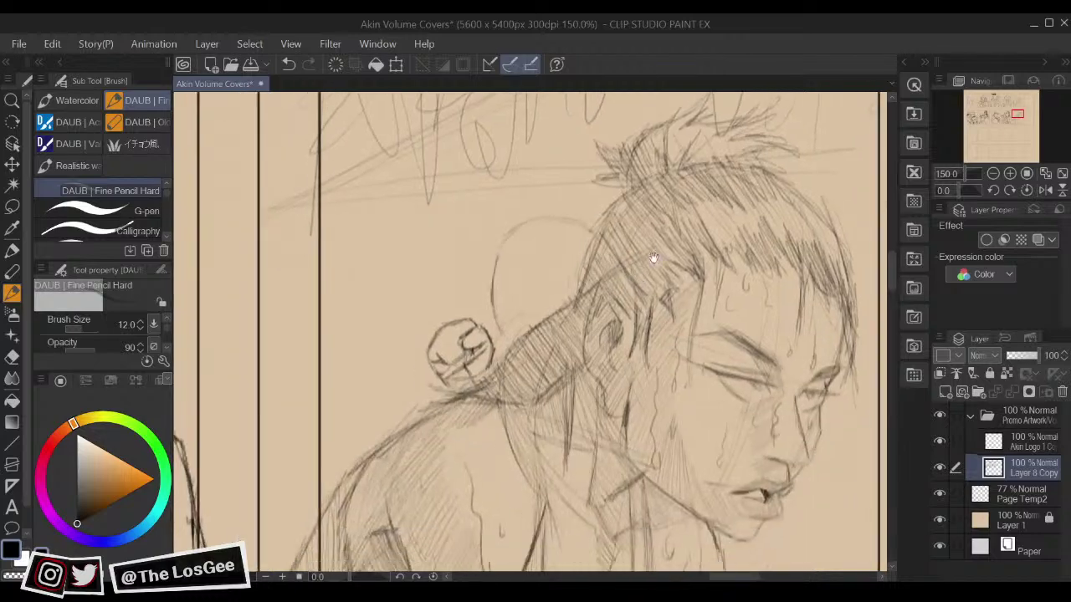
scroll(660, 260, "down", 1)
scroll(661, 260, "down", 1)
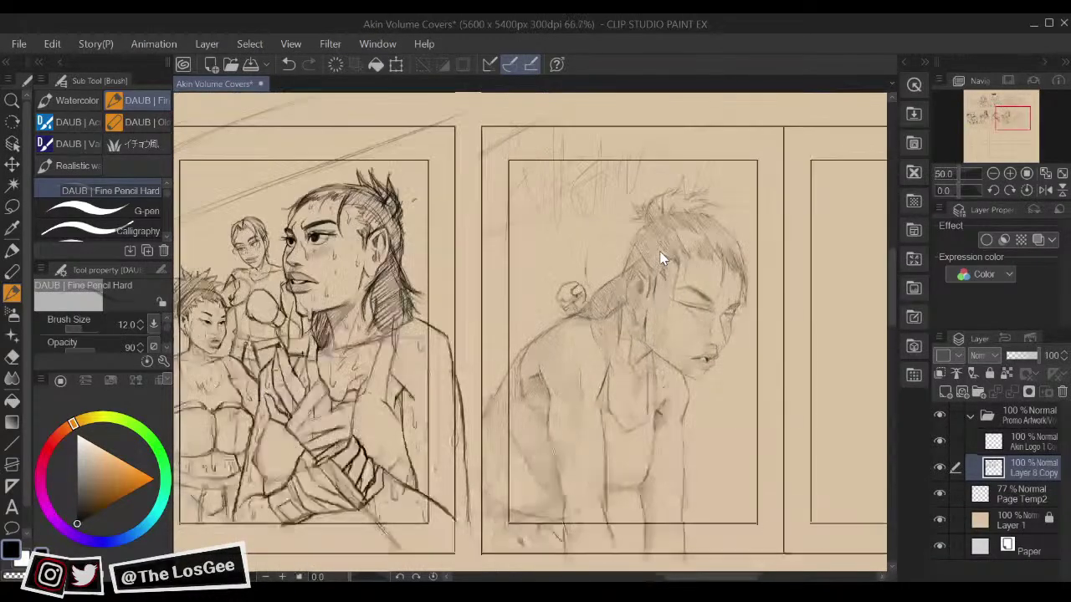
Step: Draw two oval eyes, slanted angry eyebrows and a small angular mouth on the background head
scroll(663, 252, "up", 5)
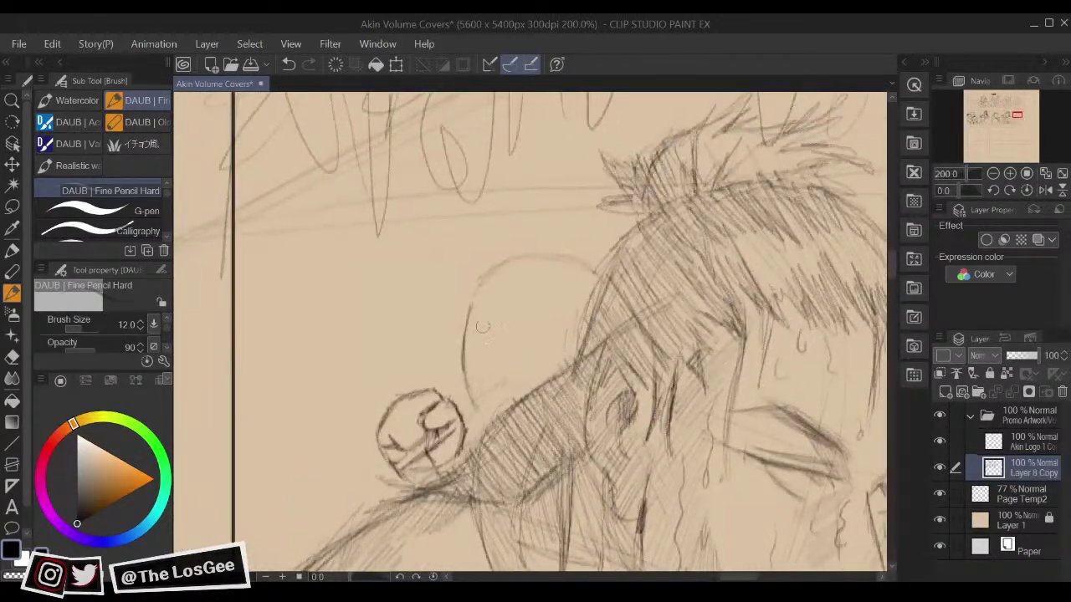
mouse_move(483, 318)
left_mouse_down()
mouse_move(479, 336)
mouse_move(485, 325)
mouse_move(491, 341)
mouse_move(544, 321)
mouse_move(541, 343)
mouse_move(544, 328)
left_mouse_up()
left_click_drag(475, 298, 501, 317)
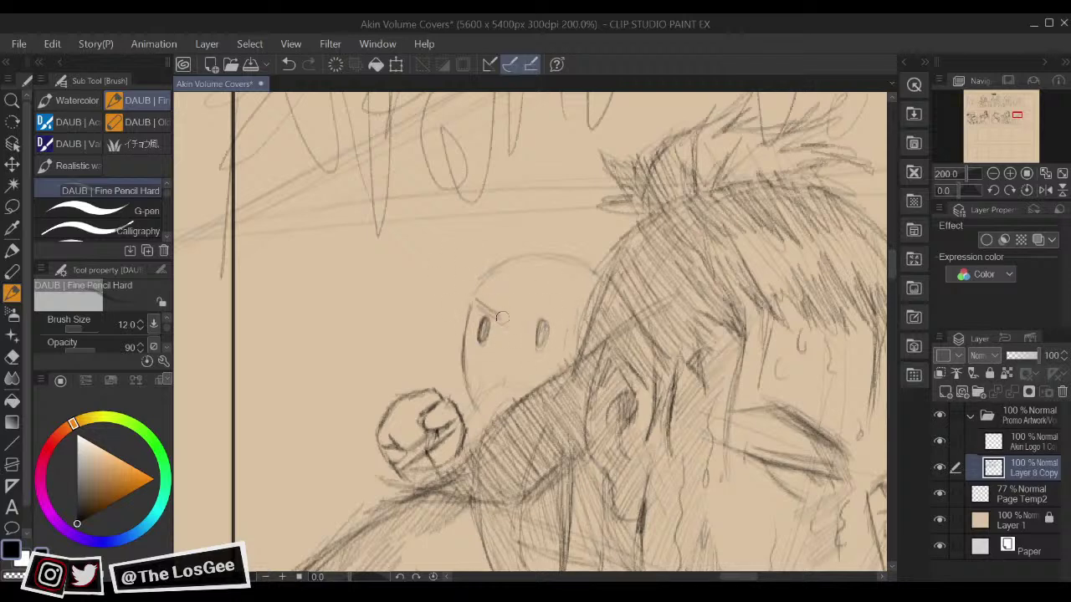
mouse_move(571, 298)
left_mouse_down()
mouse_move(530, 317)
mouse_move(502, 281)
left_mouse_up()
left_click_drag(486, 375, 496, 368)
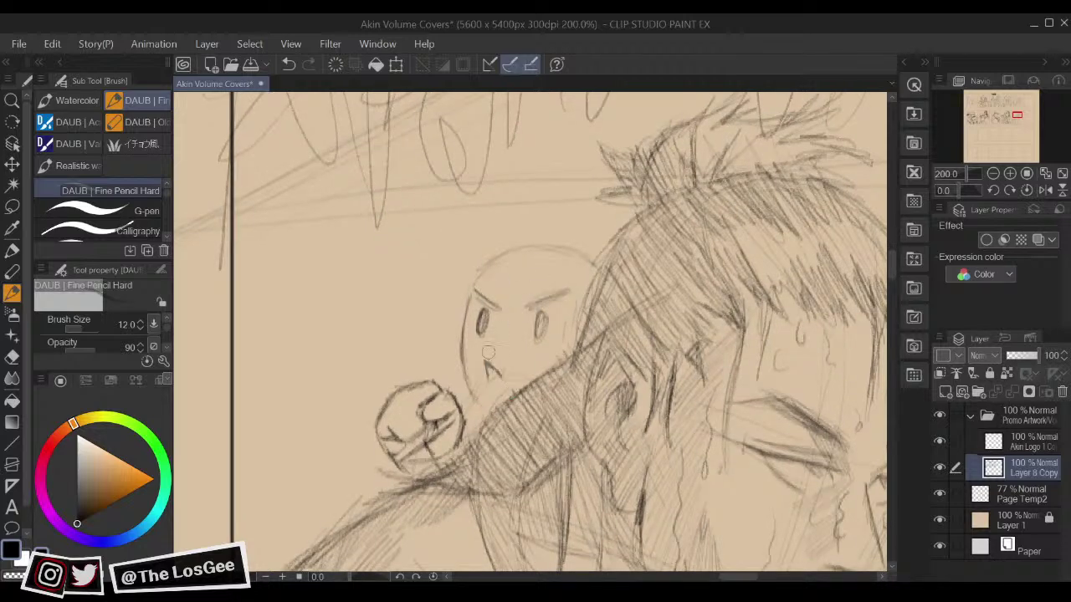
Step: Sketch spiky hair tufts and a pointed fringe over the background head, refining them in the mirrored view
scroll(527, 288, "up", 1)
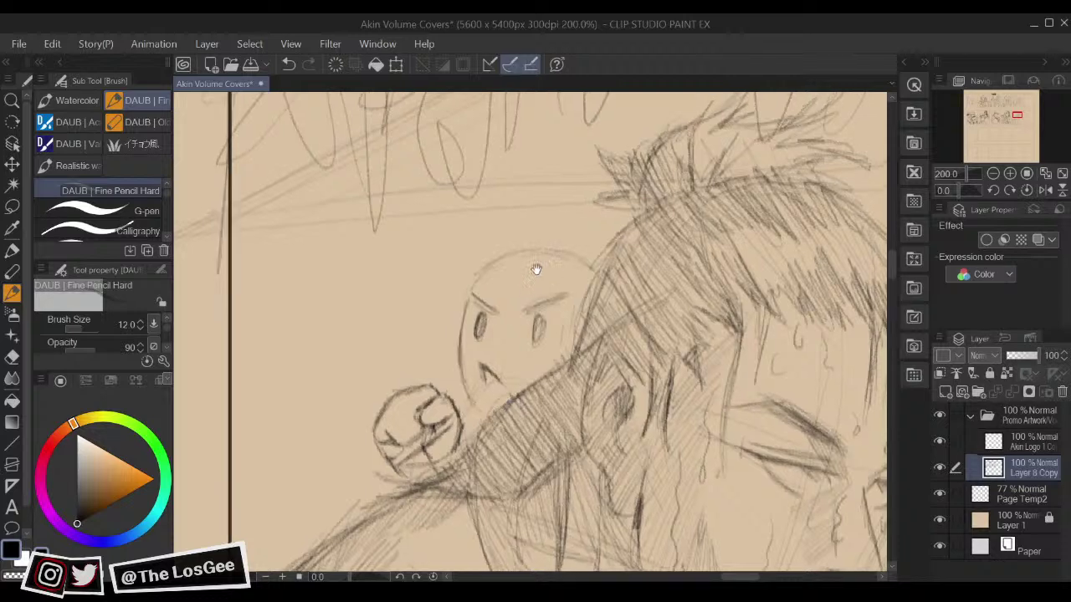
left_click_drag(491, 260, 435, 301)
mouse_move(531, 257)
left_mouse_down()
mouse_move(571, 261)
mouse_move(581, 294)
left_mouse_up()
mouse_move(548, 252)
left_mouse_down()
mouse_move(566, 297)
mouse_move(562, 289)
mouse_move(556, 339)
mouse_move(577, 320)
mouse_move(561, 338)
left_mouse_up()
mouse_move(524, 277)
left_mouse_down()
mouse_move(523, 306)
mouse_move(574, 318)
left_mouse_up()
key("h")
left_click_drag(517, 285, 546, 332)
left_click_drag(571, 266, 552, 313)
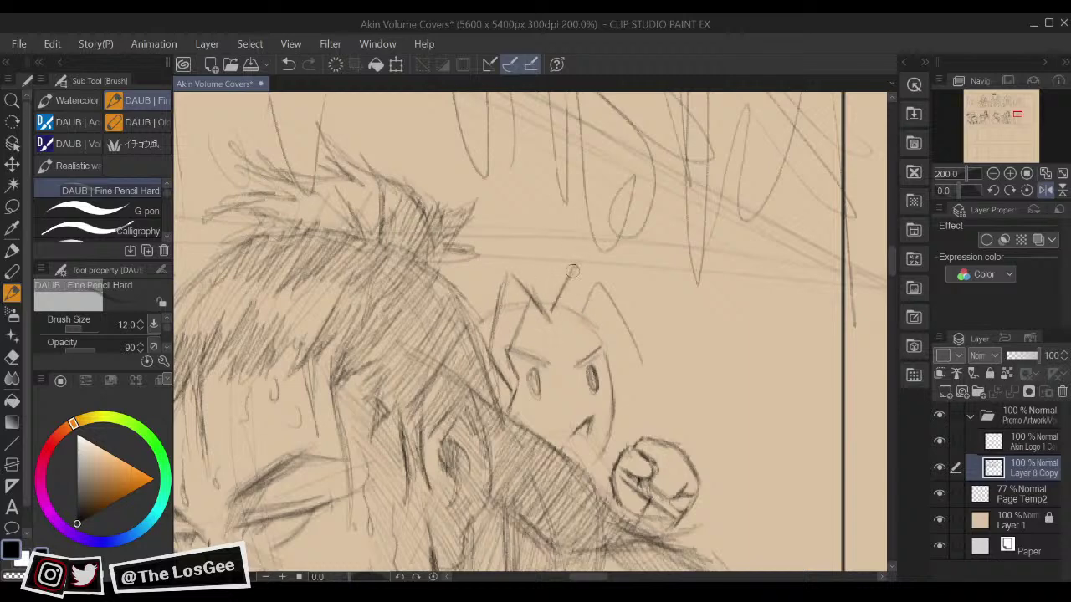
key("e")
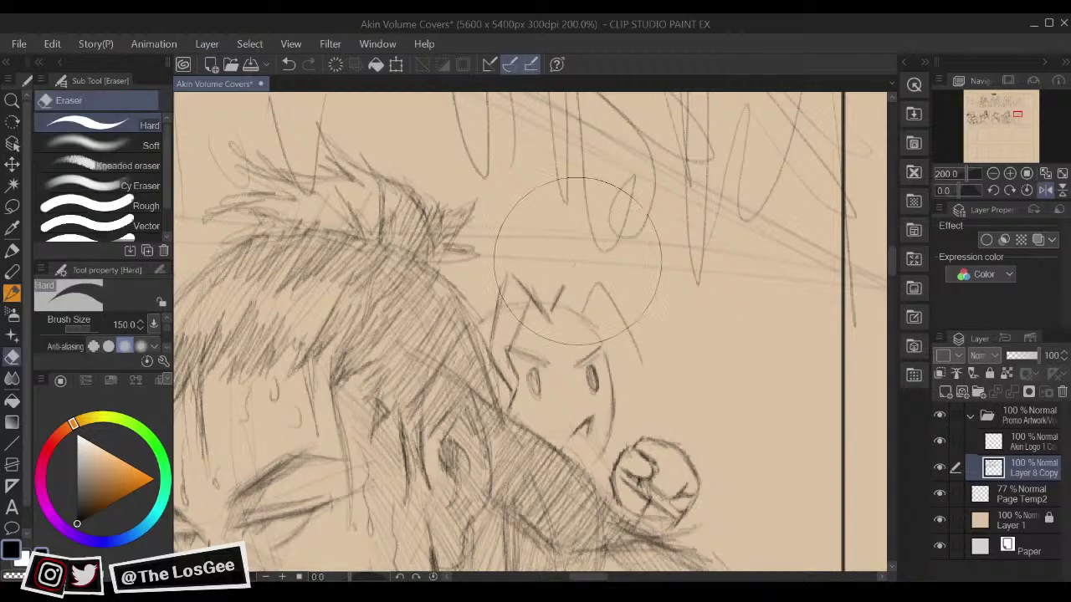
key("b")
mouse_move(552, 314)
left_mouse_down()
mouse_move(586, 264)
mouse_move(558, 319)
left_mouse_up()
mouse_move(558, 320)
left_mouse_down()
mouse_move(599, 283)
mouse_move(673, 300)
left_mouse_up()
key("h")
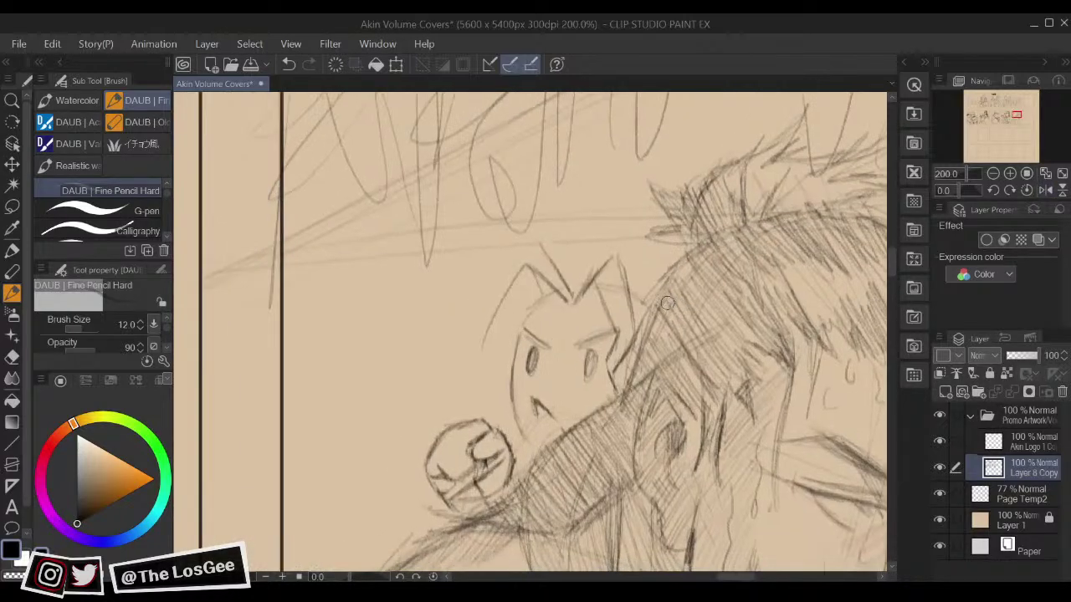
Step: Erase the outer hair line beside the background head's face and redraw it as jagged, layered tufts
key("e")
left_click_drag(535, 255, 478, 348)
key("b")
mouse_move(538, 250)
left_mouse_down()
mouse_move(491, 323)
mouse_move(498, 300)
mouse_move(488, 368)
left_mouse_up()
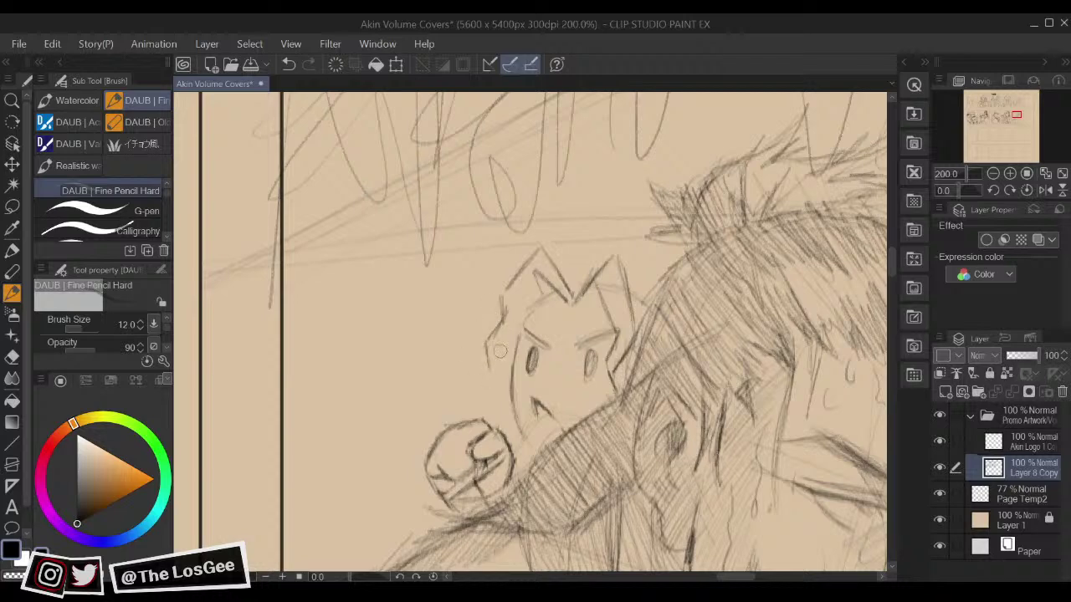
mouse_move(500, 326)
left_mouse_down()
mouse_move(486, 345)
mouse_move(492, 333)
left_mouse_up()
left_click_drag(523, 297, 515, 318)
left_click_drag(536, 272, 512, 320)
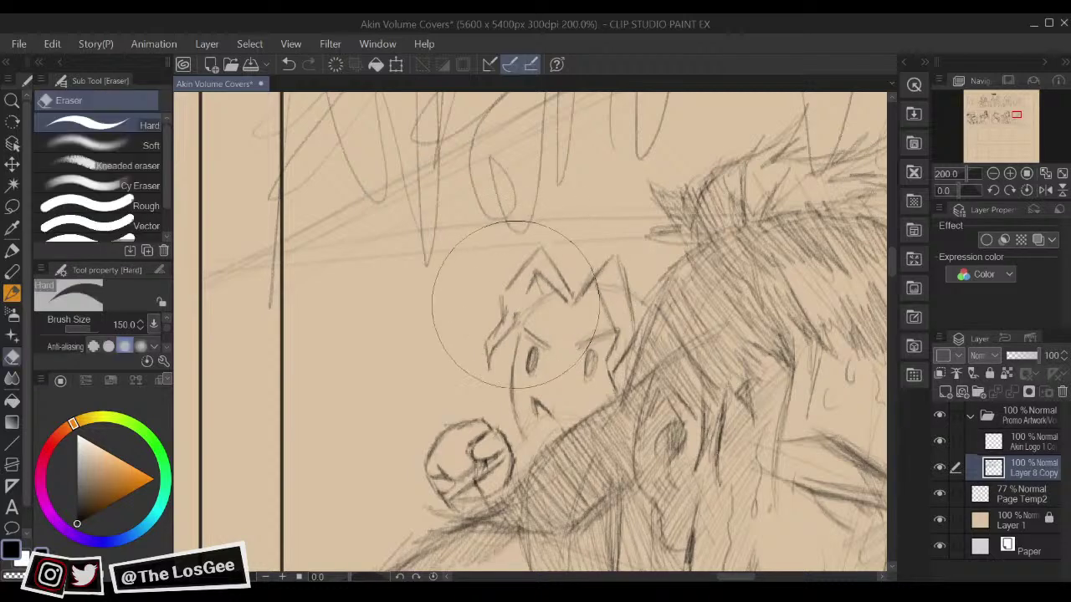
left_click_drag(540, 283, 512, 314)
Step: Add a crown line between the background head's hair peaks and a strand running towards the leaning figure's head
key("e")
key("b")
mouse_move(536, 272)
left_mouse_down()
mouse_move(561, 299)
mouse_move(625, 240)
mouse_move(643, 254)
left_mouse_up()
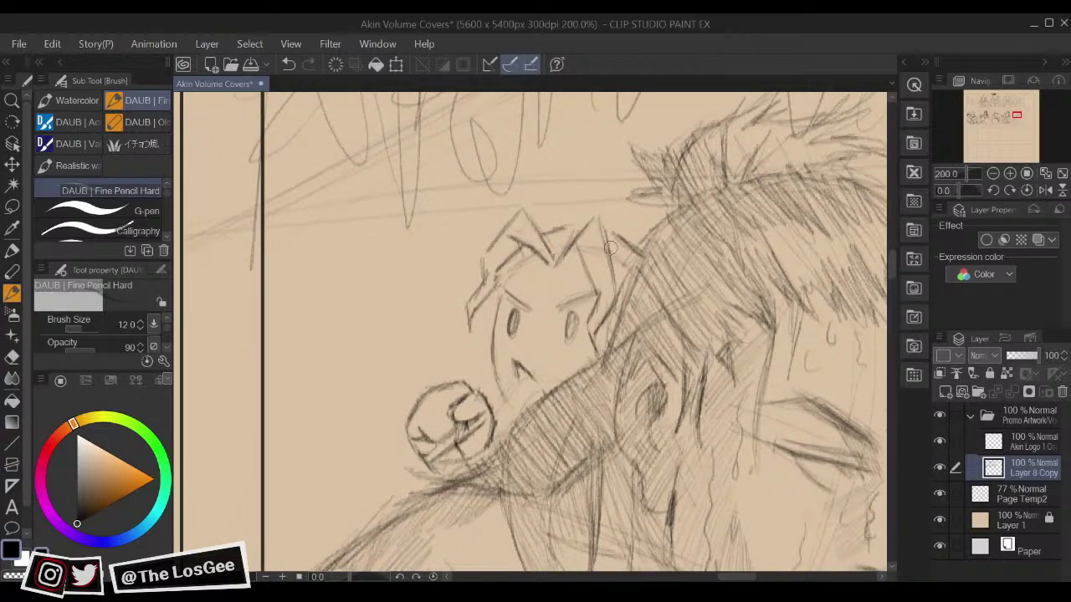
Step: Darken the background head's eye, add freckle marks across the nose and cheeks, and redraw the jawline more firmly
mouse_move(570, 321)
left_mouse_down()
mouse_move(569, 332)
mouse_move(571, 300)
left_mouse_up()
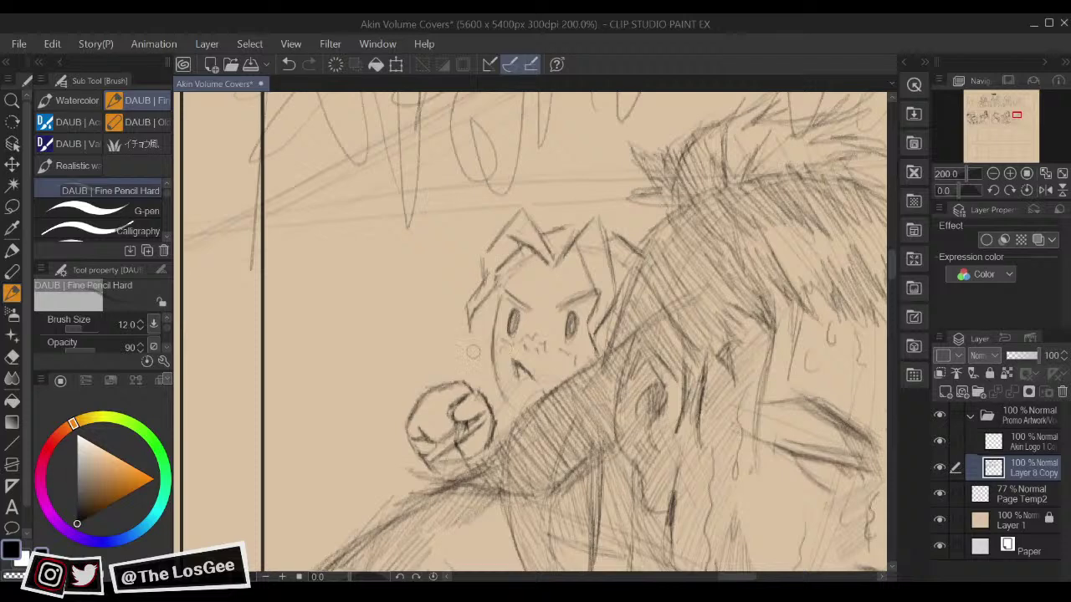
key("e")
mouse_move(491, 340)
left_mouse_down()
mouse_move(511, 413)
mouse_move(499, 366)
mouse_move(490, 373)
mouse_move(507, 408)
left_mouse_up()
key("b")
key("p")
key("p")
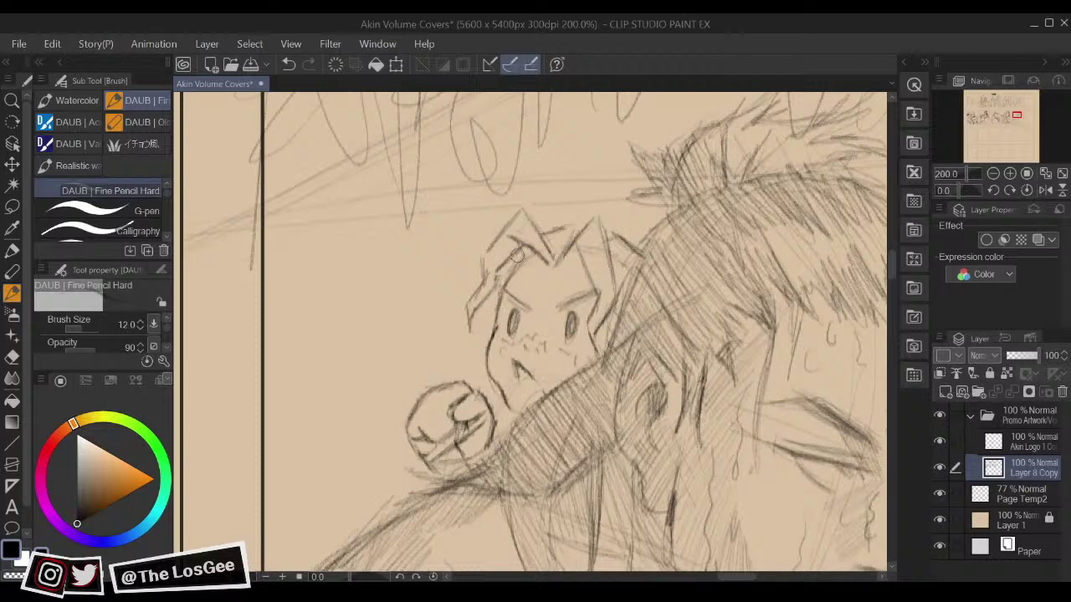
left_click_drag(564, 214, 596, 246)
key("e")
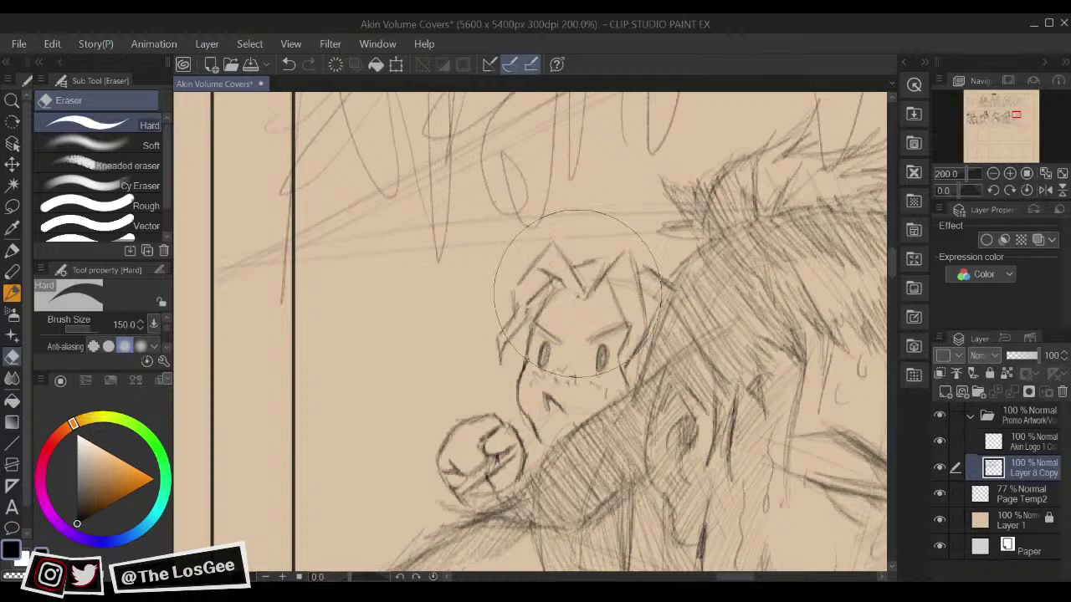
key("w")
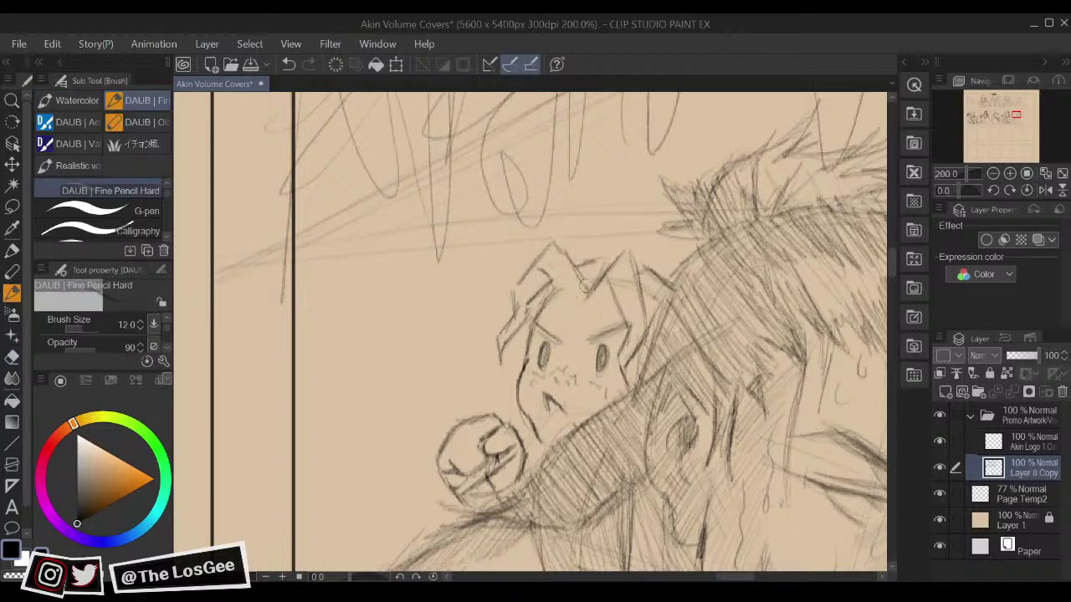
key("g")
left_click(568, 279)
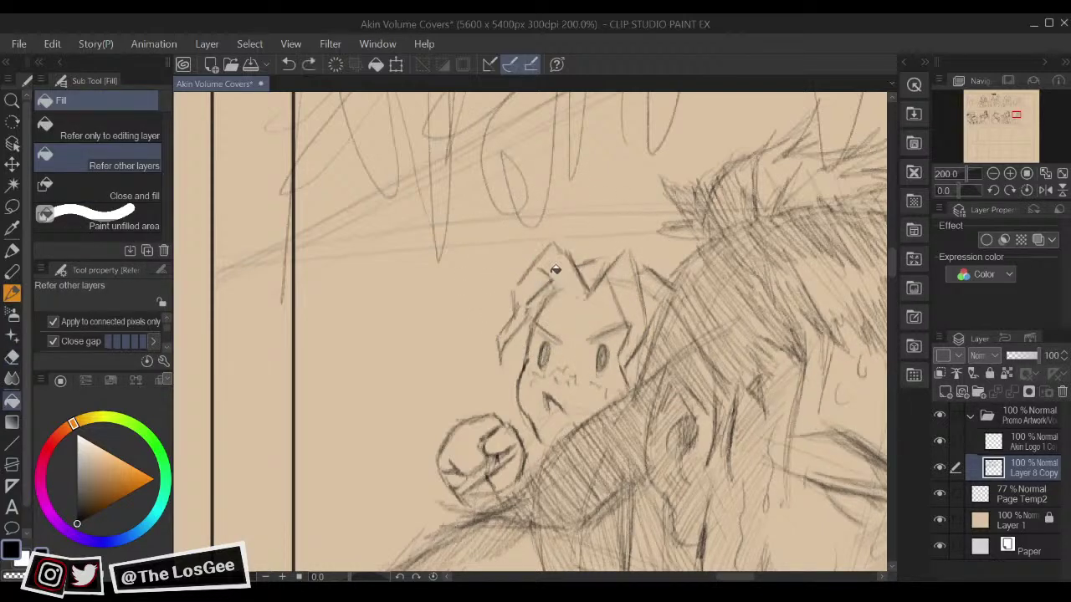
Step: Darken the background head's fringe and crown lines, checking them in the mirrored view, and touch up the fist's inner shading
key("b")
left_click_drag(542, 270, 577, 296)
key("h")
key("h")
key("e")
key("b")
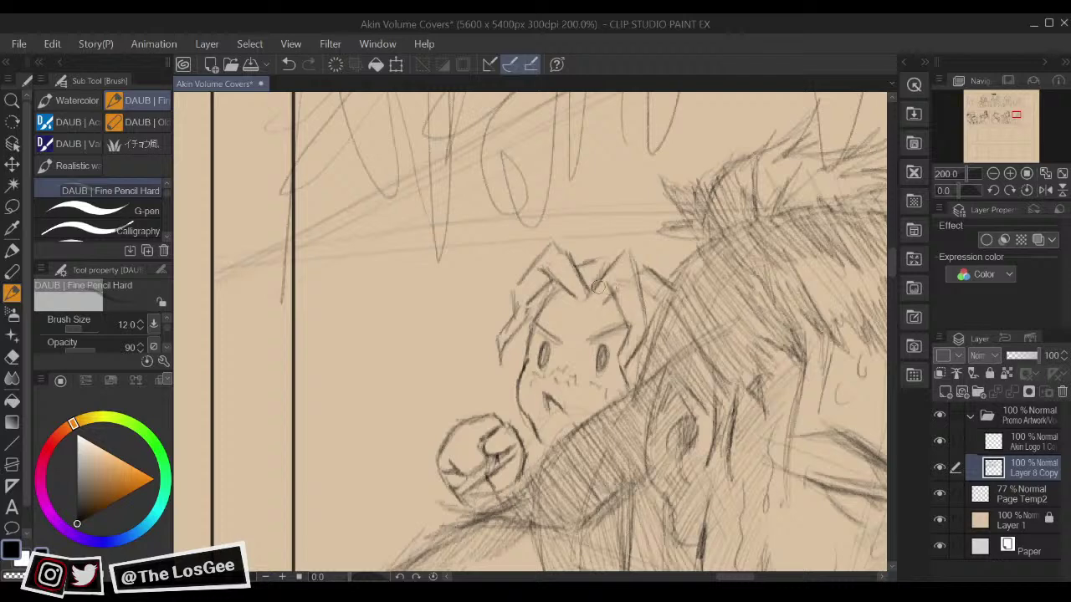
mouse_move(640, 271)
left_mouse_down()
mouse_move(610, 210)
mouse_move(610, 249)
left_mouse_up()
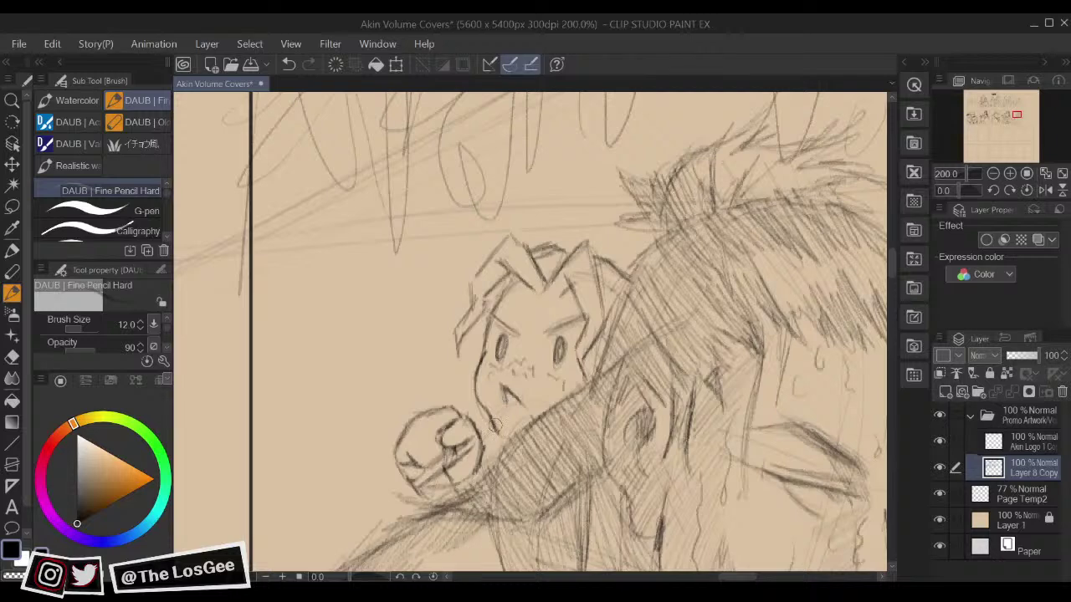
left_click_drag(543, 402, 610, 348)
mouse_move(493, 406)
left_mouse_down()
mouse_move(511, 391)
mouse_move(482, 421)
left_mouse_up()
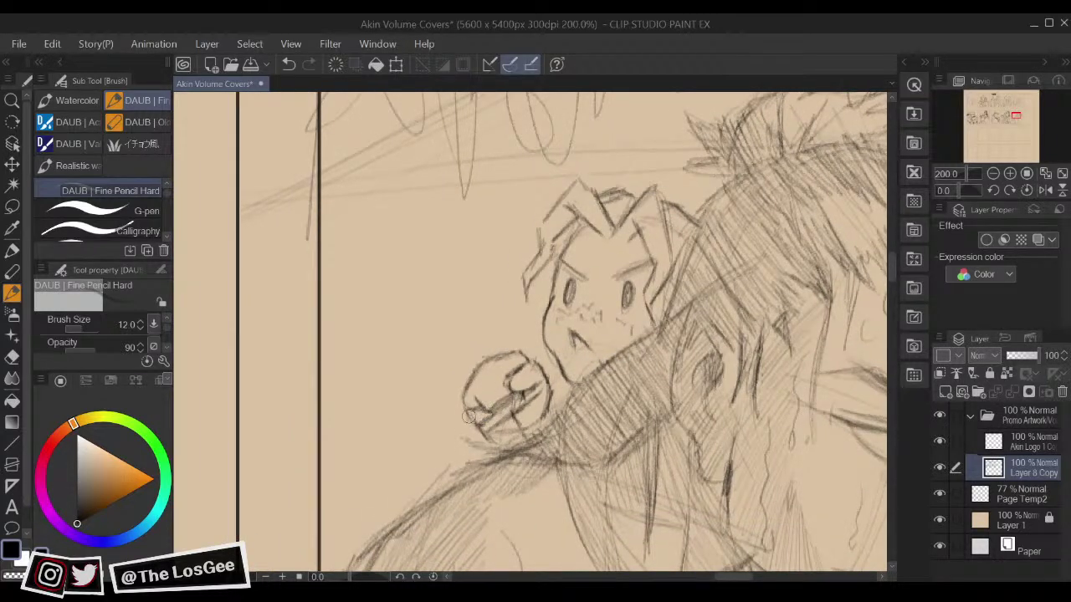
Step: Examine the leaning figure and its background character up close and beside the neighbouring cover thumbnails
scroll(510, 435, "down", 7)
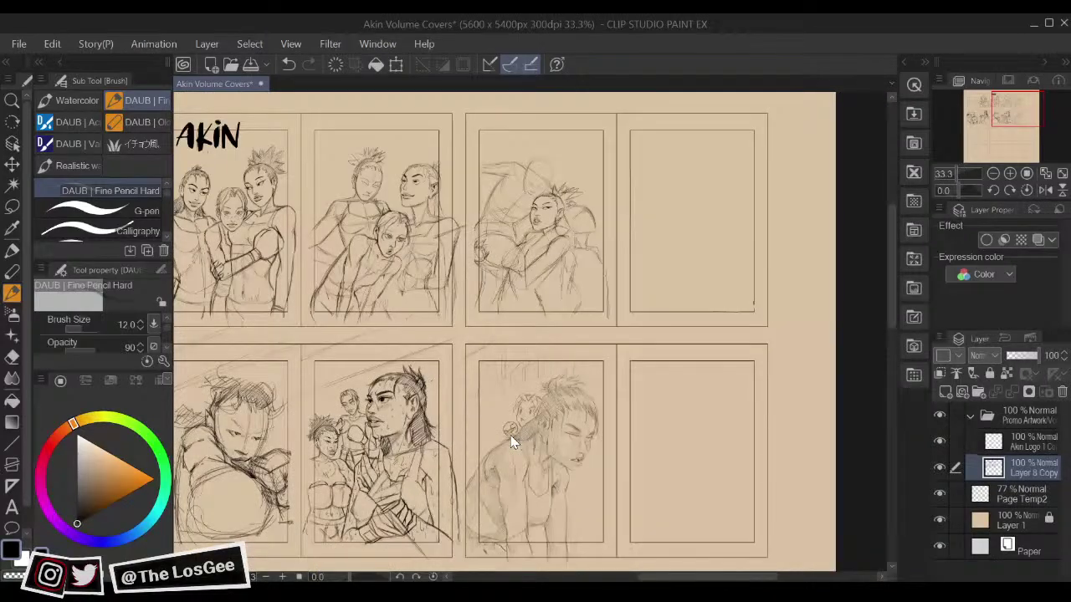
scroll(510, 435, "up", 1)
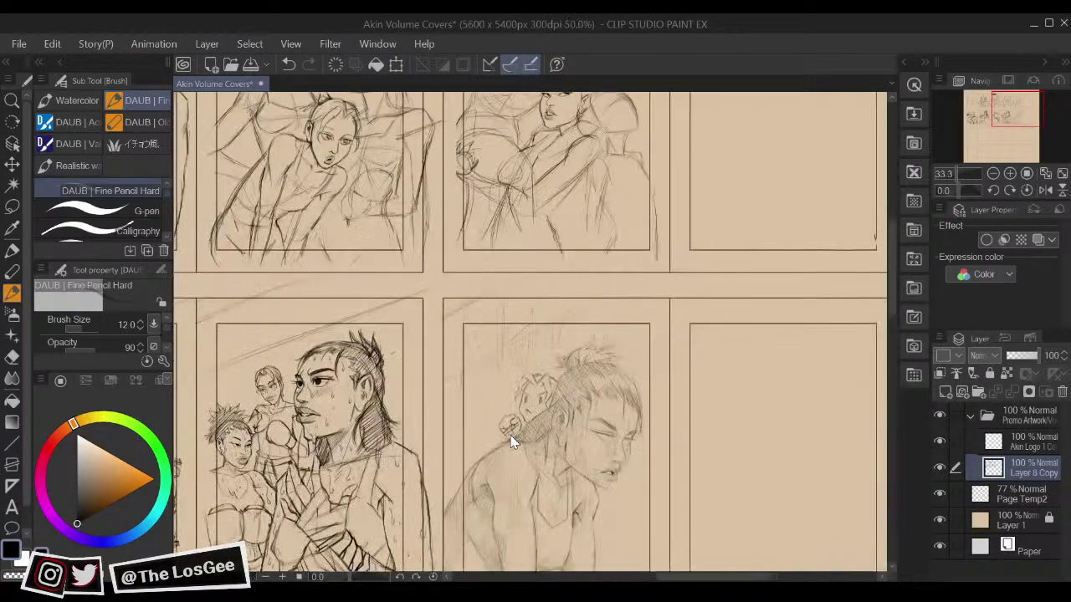
scroll(510, 435, "up", 2)
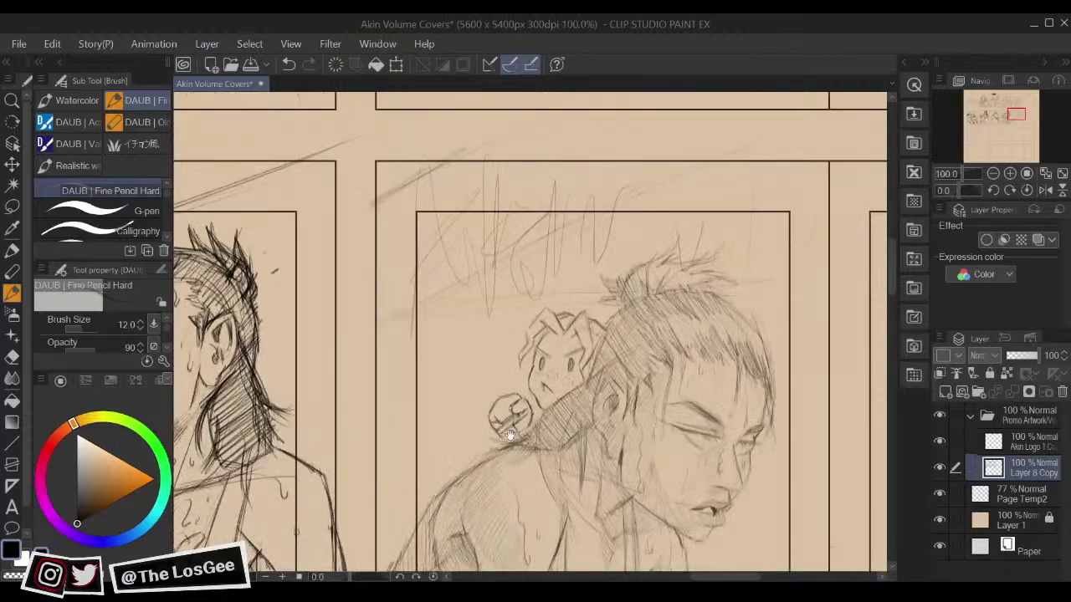
left_click_drag(686, 494, 609, 294)
left_click_drag(704, 471, 691, 416)
mouse_move(617, 435)
left_mouse_down()
mouse_move(614, 394)
mouse_move(632, 455)
left_mouse_up()
left_click_drag(600, 364, 620, 378)
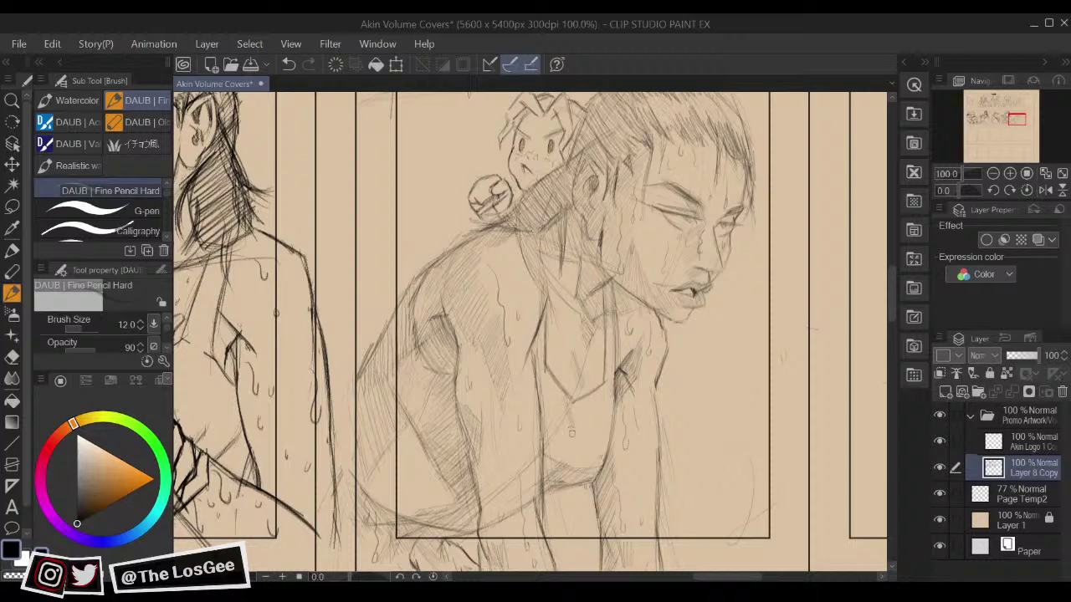
left_click_drag(649, 338, 694, 388)
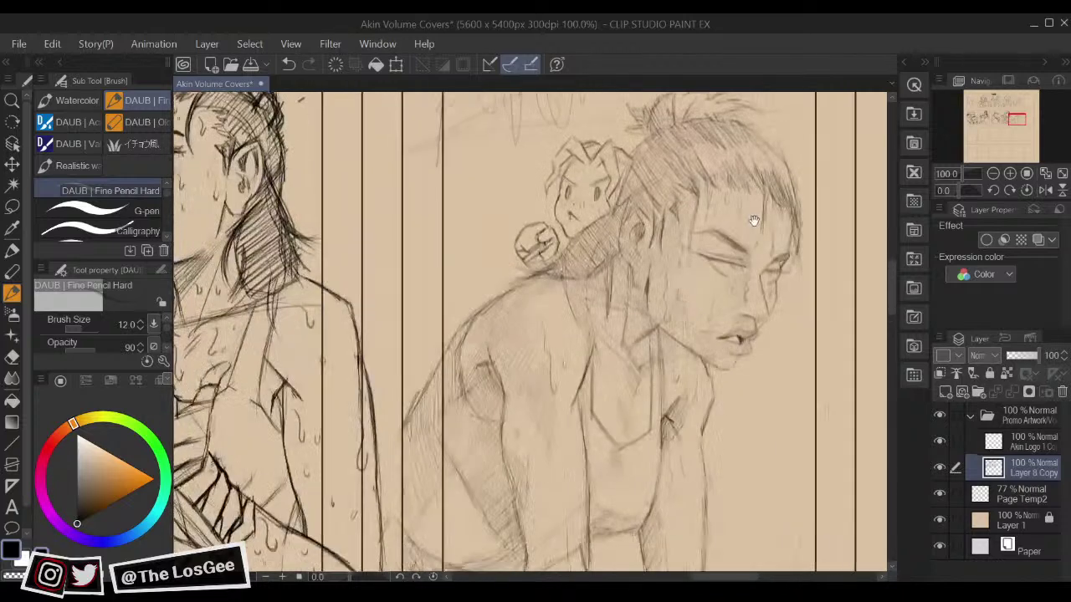
mouse_move(599, 346)
left_mouse_down()
mouse_move(638, 370)
mouse_move(615, 355)
left_mouse_up()
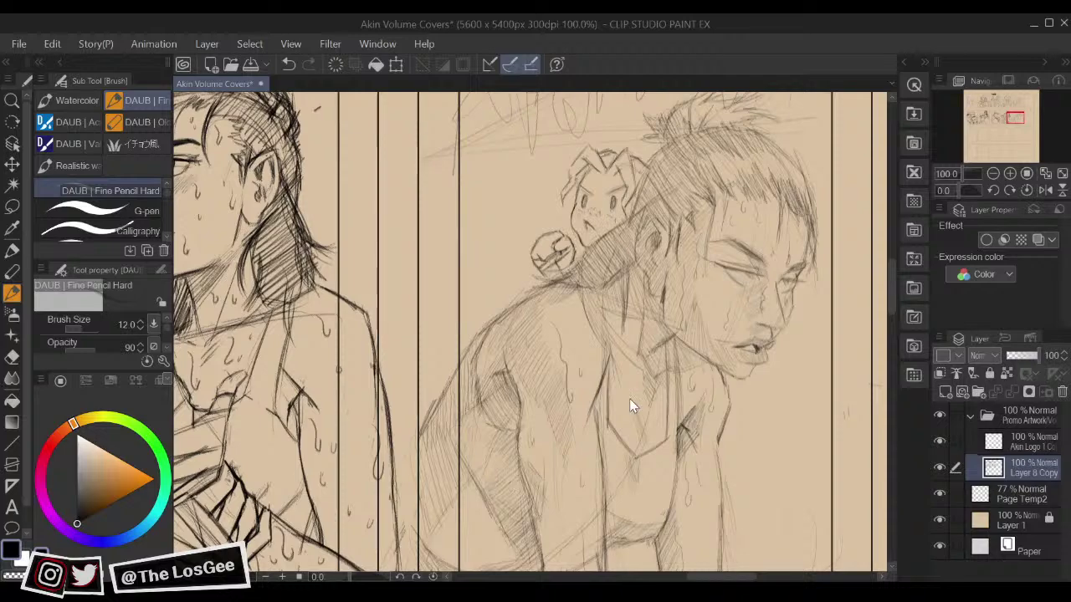
scroll(629, 398, "down", 3)
scroll(629, 398, "up", 3)
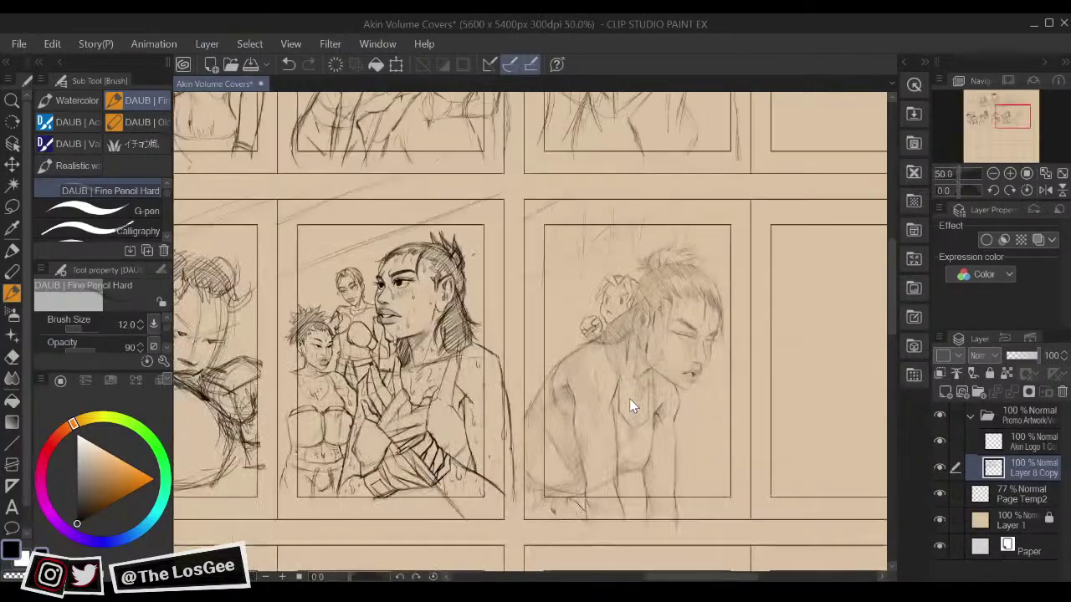
left_click_drag(566, 406, 633, 427)
scroll(633, 427, "down", 2)
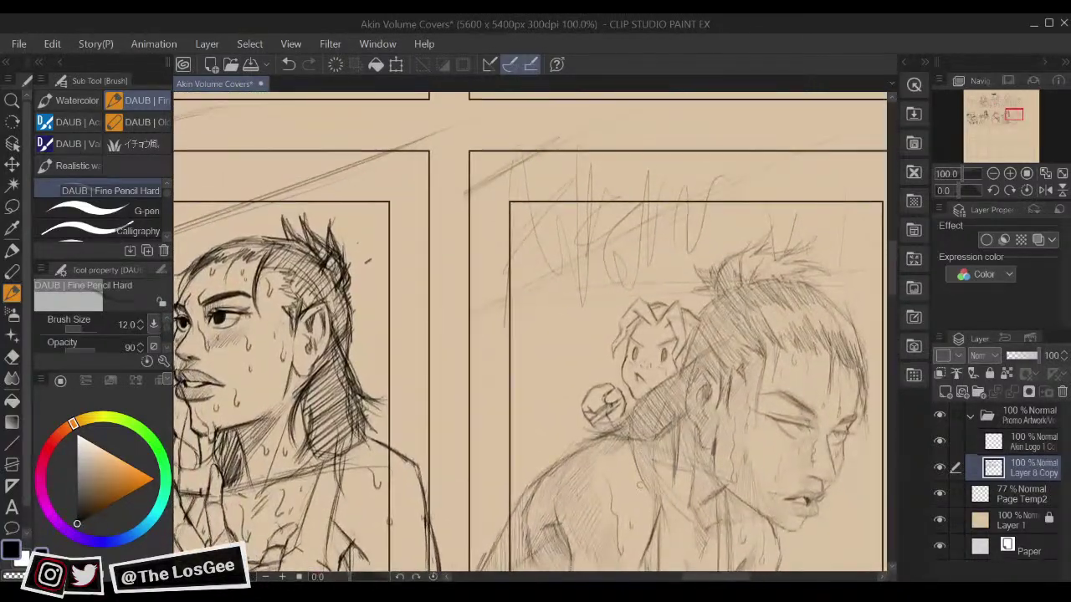
scroll(640, 485, "down", 1)
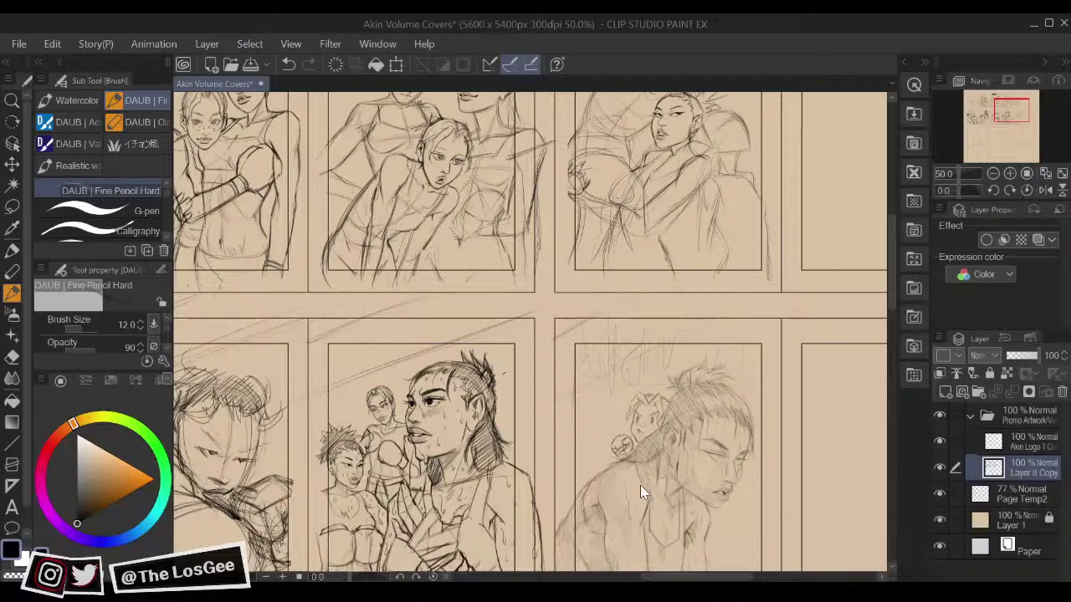
scroll(640, 485, "up", 4)
Step: Sketch a small rounded shape and a larger round head outline behind the leaning figure's shoulder, overlapping the panel edge
left_click_drag(476, 405, 530, 382)
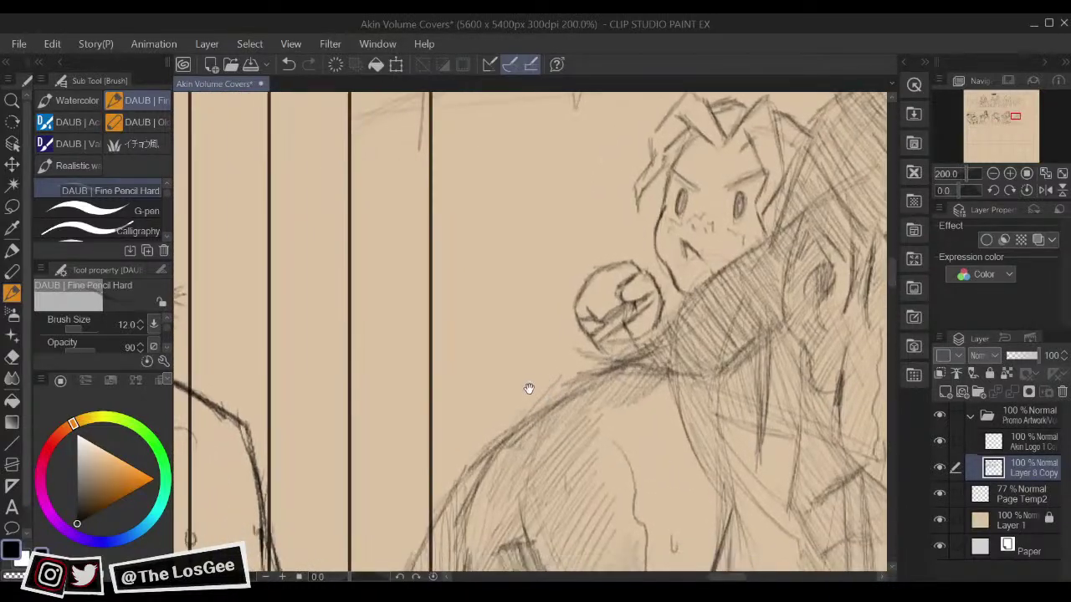
mouse_move(470, 405)
left_mouse_down()
mouse_move(484, 371)
mouse_move(456, 417)
mouse_move(495, 389)
mouse_move(516, 408)
mouse_move(462, 407)
left_mouse_up()
left_click_drag(533, 356, 539, 382)
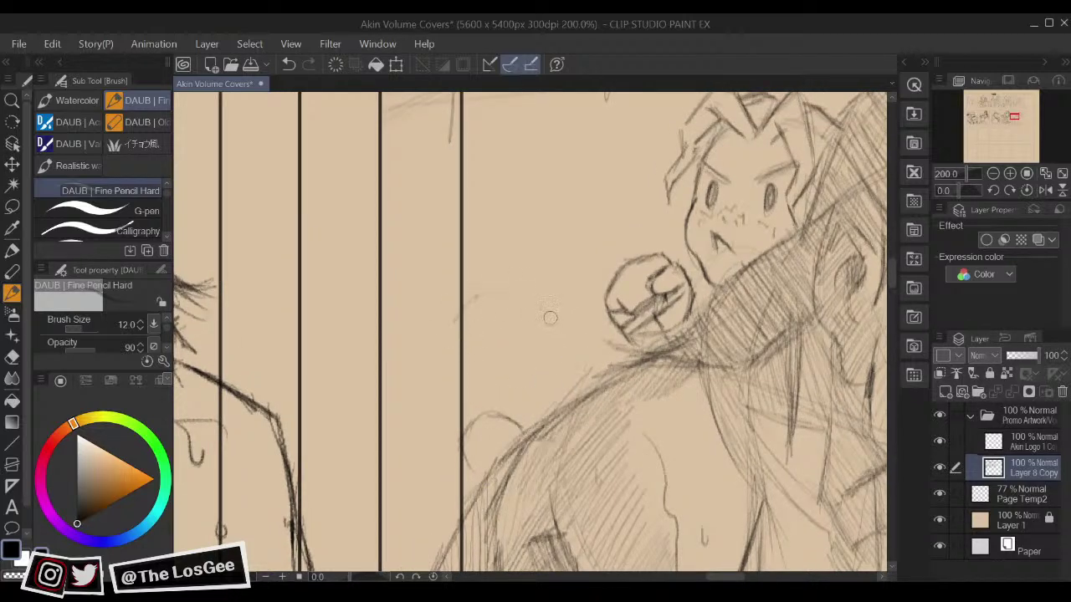
mouse_move(525, 307)
left_mouse_down()
mouse_move(577, 368)
mouse_move(569, 328)
mouse_move(572, 392)
left_mouse_up()
scroll(568, 385, "down", 5)
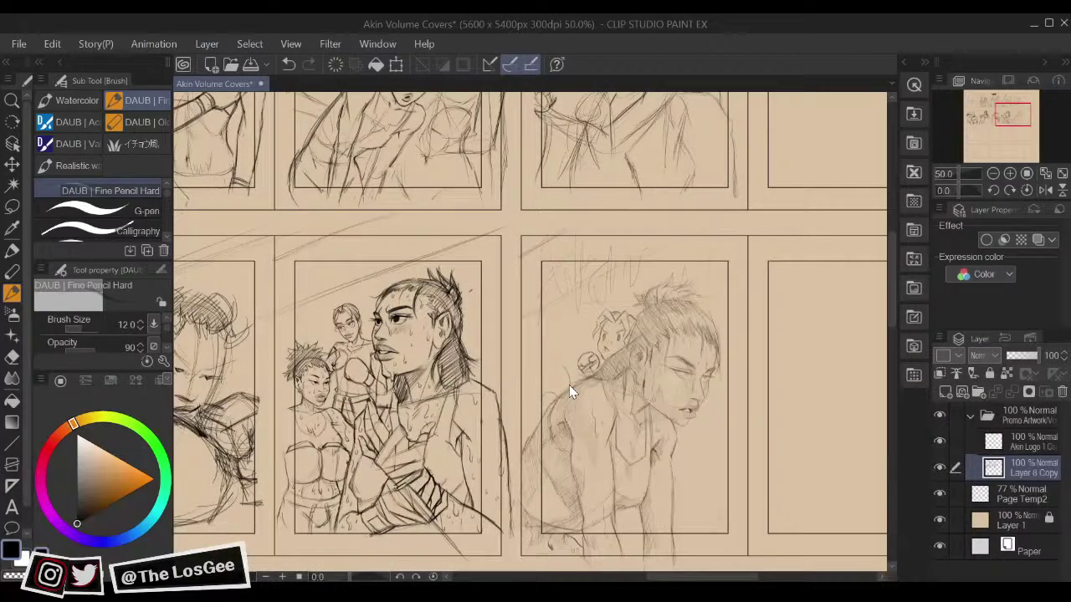
scroll(569, 385, "up", 5)
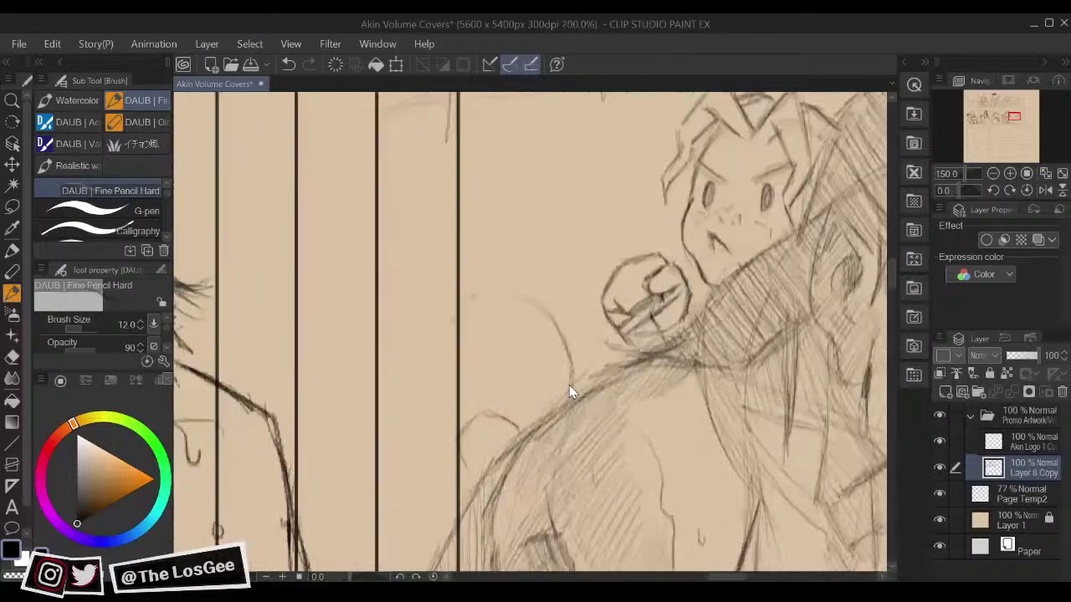
mouse_move(465, 298)
left_mouse_down()
mouse_move(438, 335)
mouse_move(438, 383)
left_mouse_up()
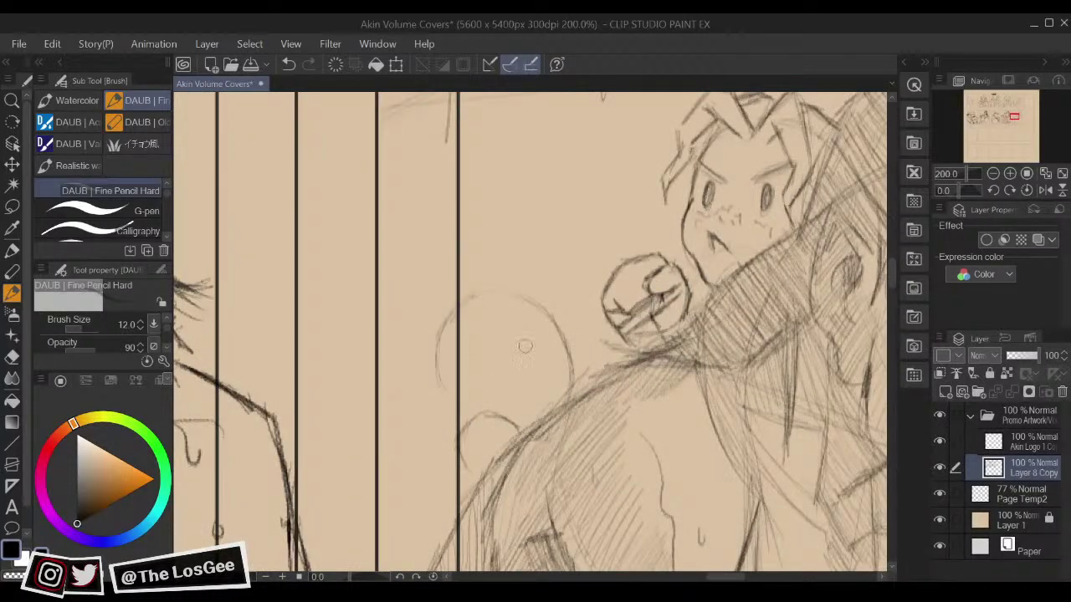
Step: Draw two thick slanted angry brows on the new round head, redoing the first stroke and refining them in the mirrored view
left_click_drag(470, 378, 501, 354)
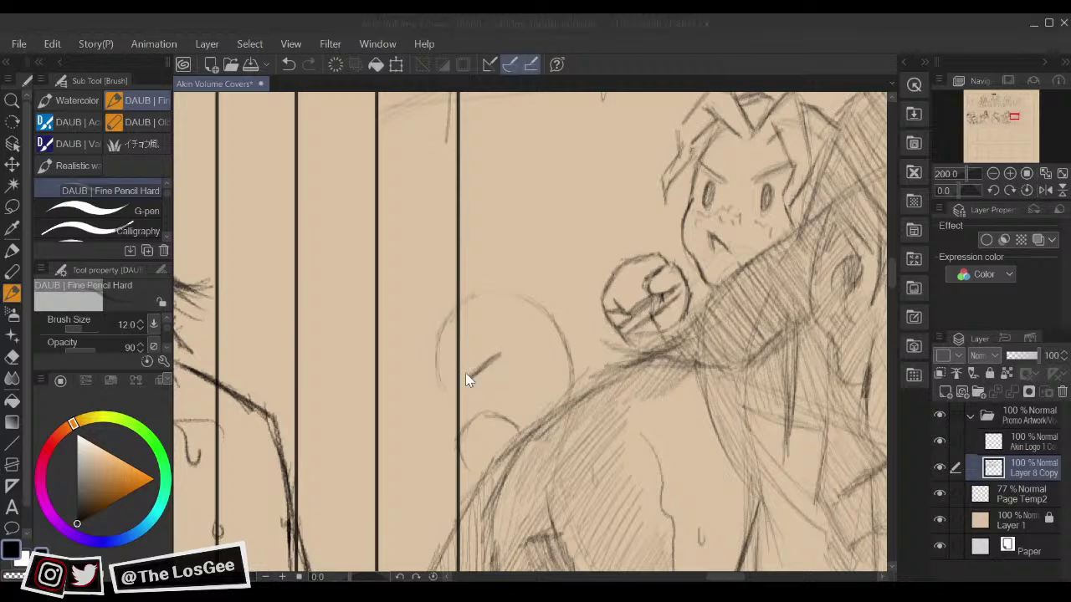
left_click(485, 376)
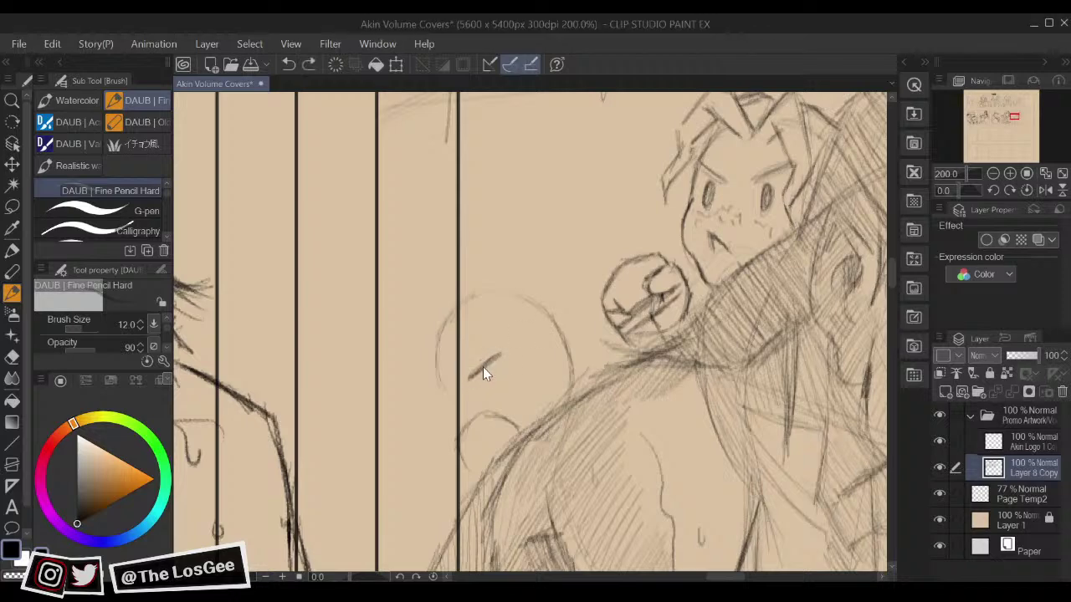
key("ctrl+z")
left_click_drag(503, 362, 465, 376)
mouse_move(549, 316)
left_mouse_down()
mouse_move(526, 349)
mouse_move(528, 329)
left_mouse_up()
key("h")
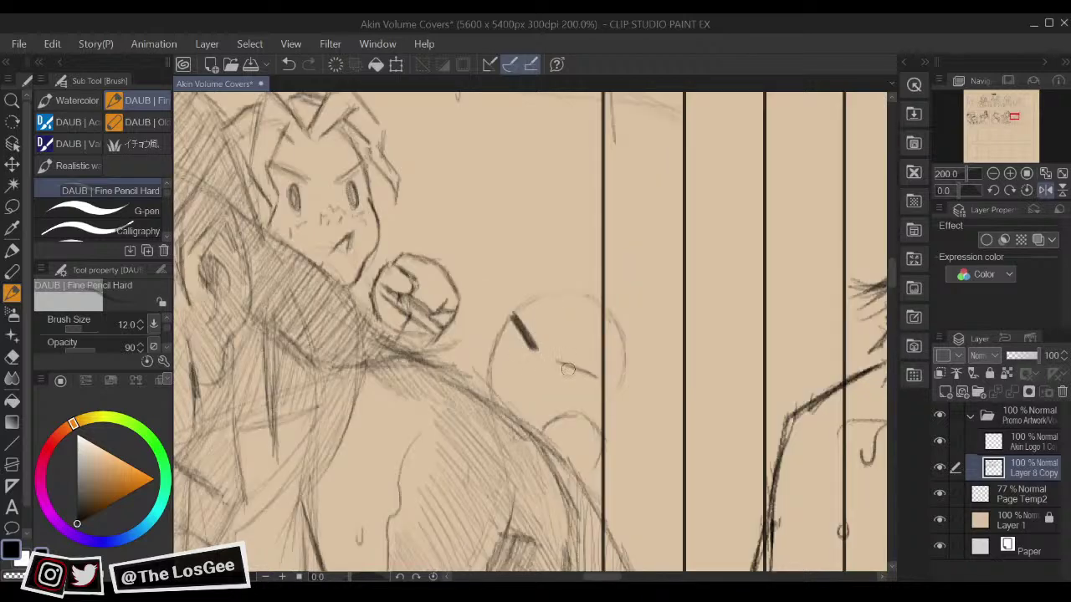
left_click_drag(559, 363, 596, 382)
key("h")
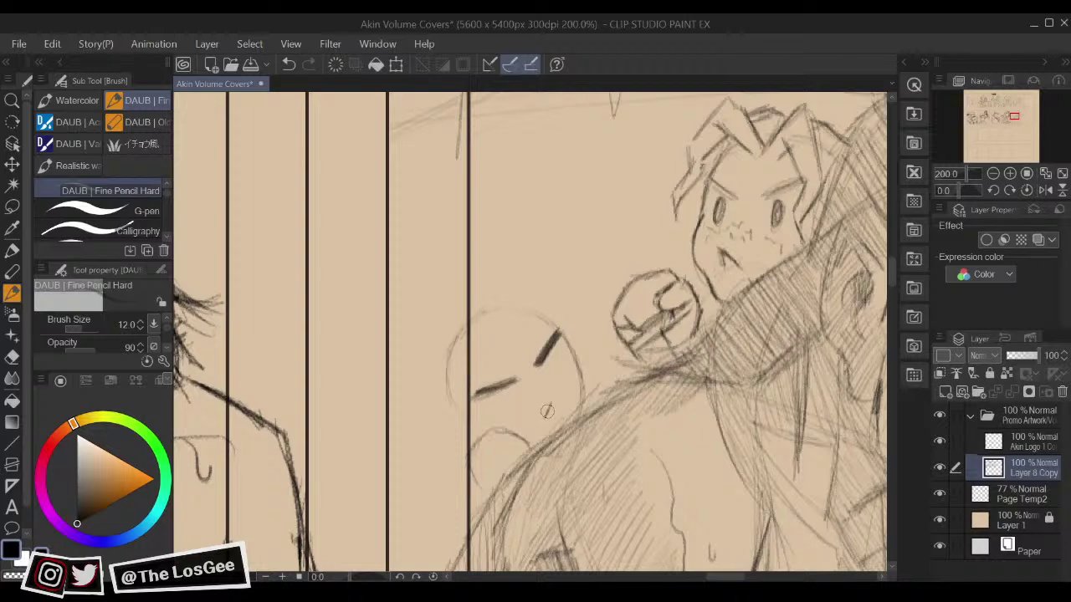
Step: Clean up the new head's lower face and draw a short slanted mouth line
key("e")
left_click_drag(549, 405, 537, 424)
key("b")
Step: Rotate the canvas about 27.5 degrees and draw a pointed ear on the outer side of the new head
key("r")
left_click_drag(588, 379, 431, 393)
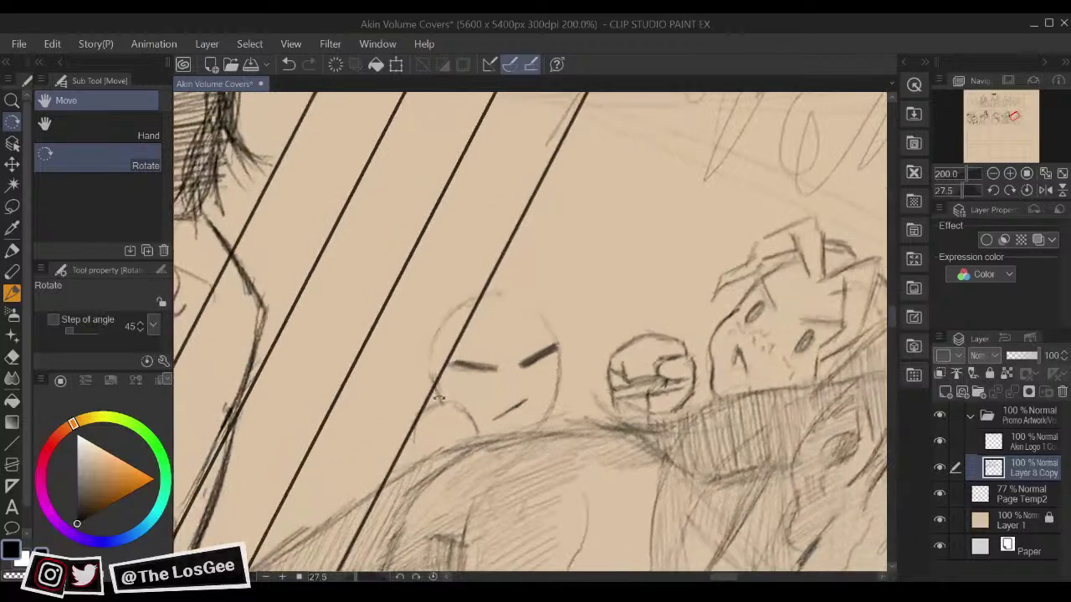
key("e")
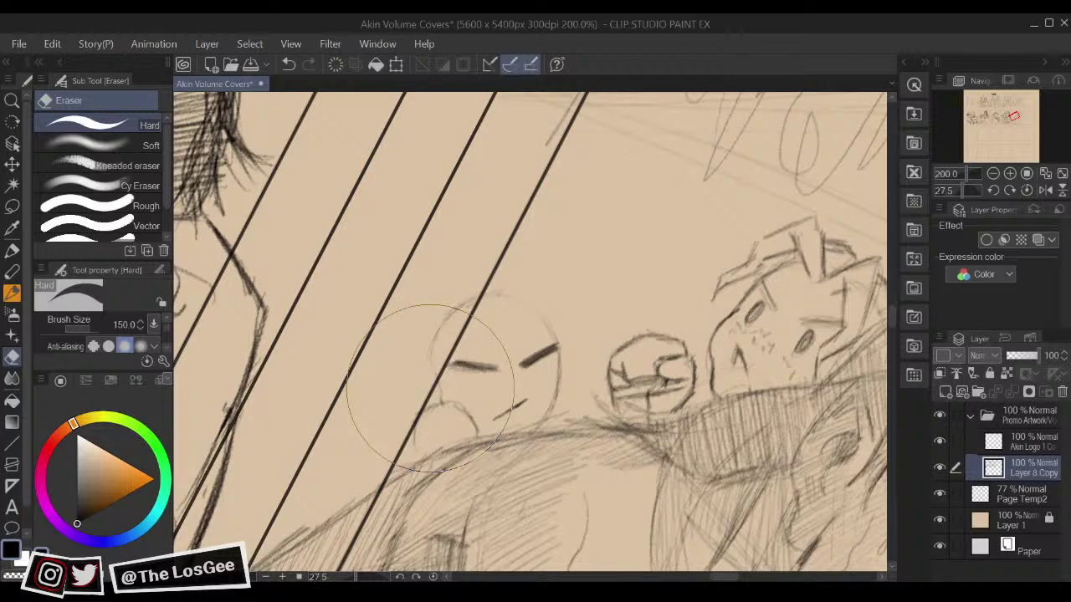
key("b")
key("e")
key("b")
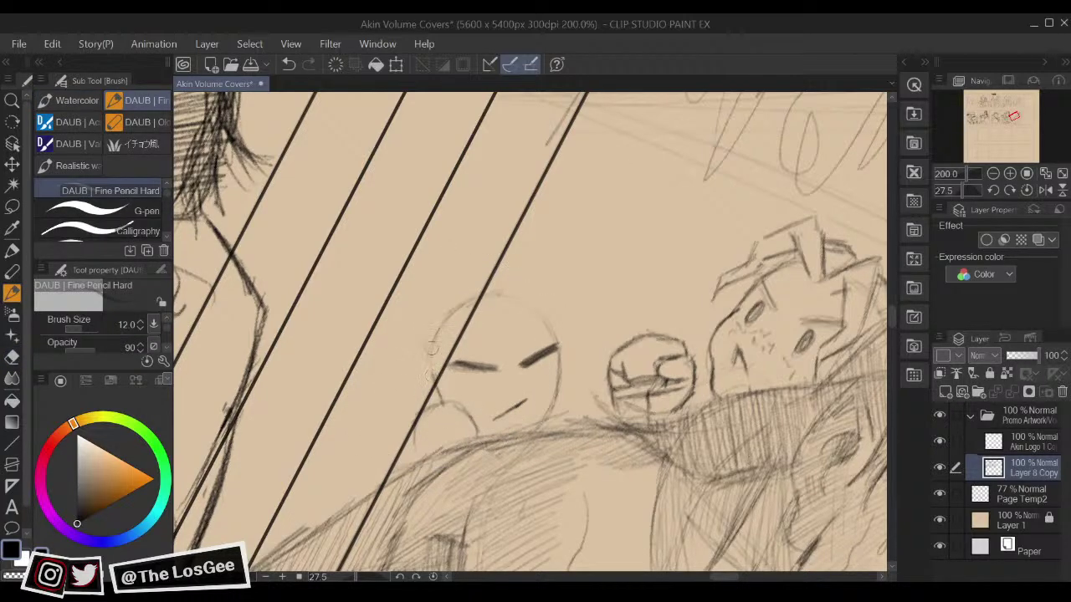
mouse_move(433, 378)
left_mouse_down()
mouse_move(414, 372)
mouse_move(423, 406)
left_mouse_up()
Step: Refine the new round head's side contour and extend its slanted angry brow past the face edge, checking it in mirrored view
key("h")
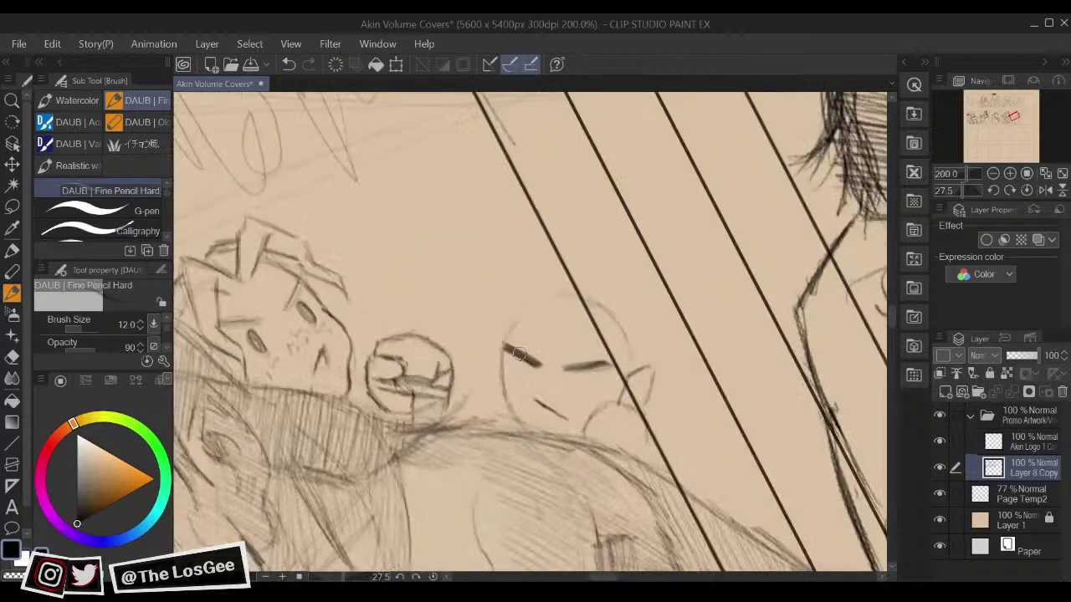
key("e")
key("p")
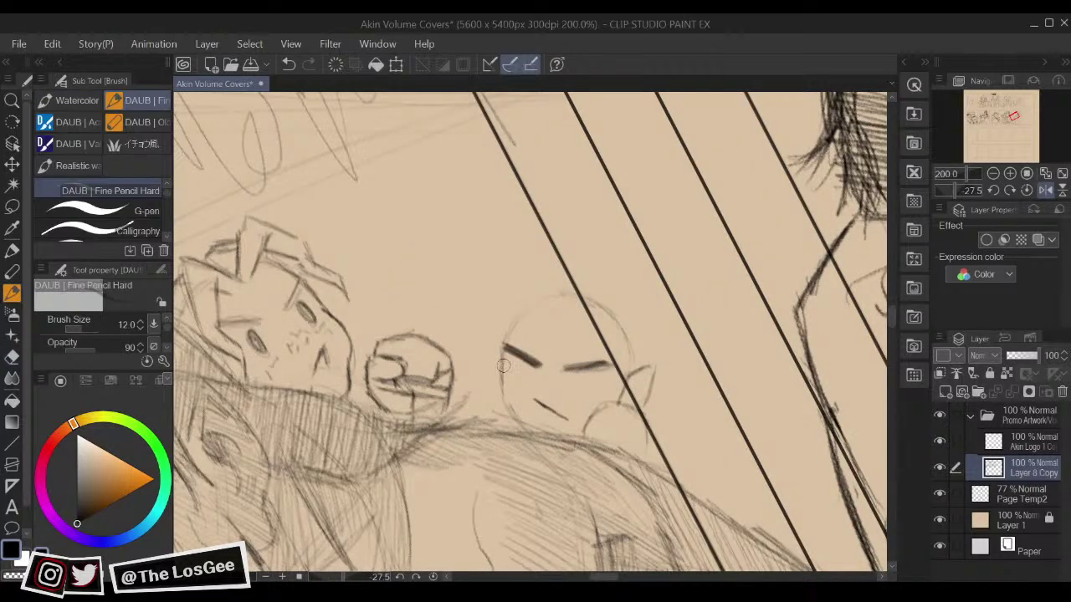
key("e")
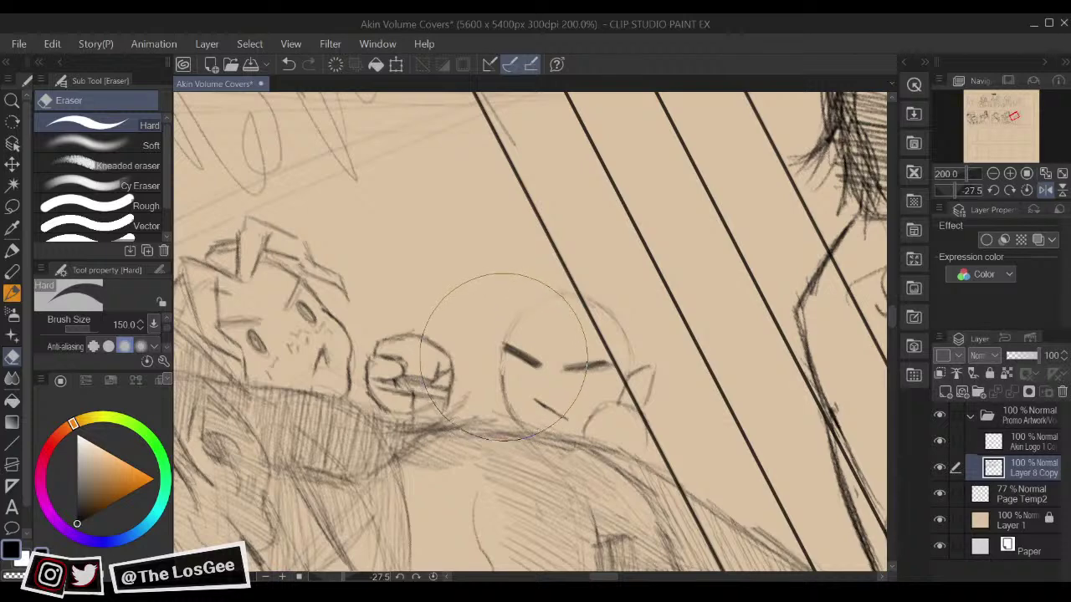
key("b")
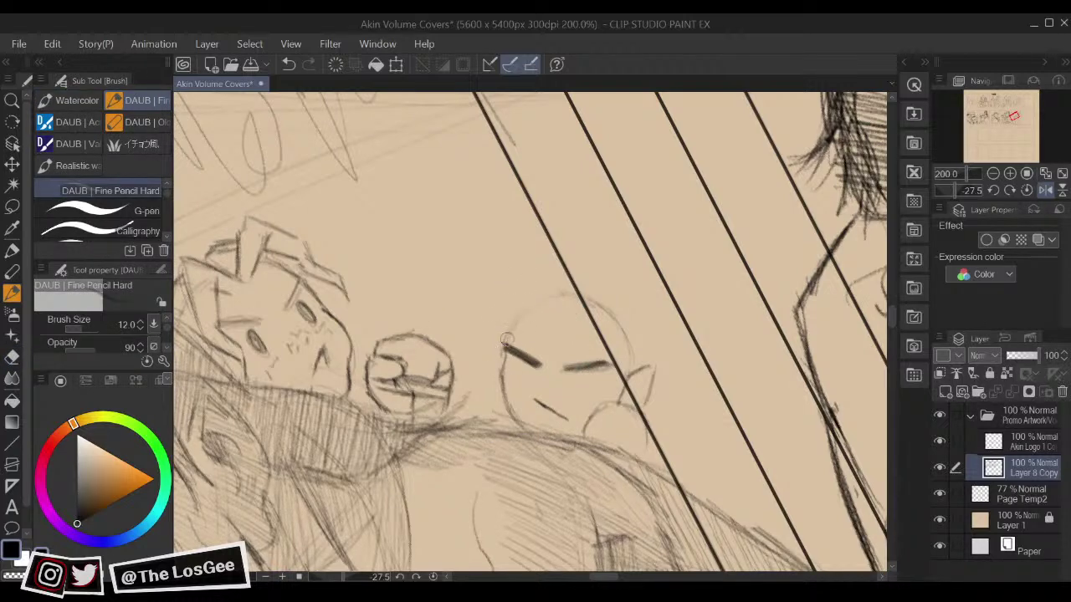
key("e")
key("b")
key("h")
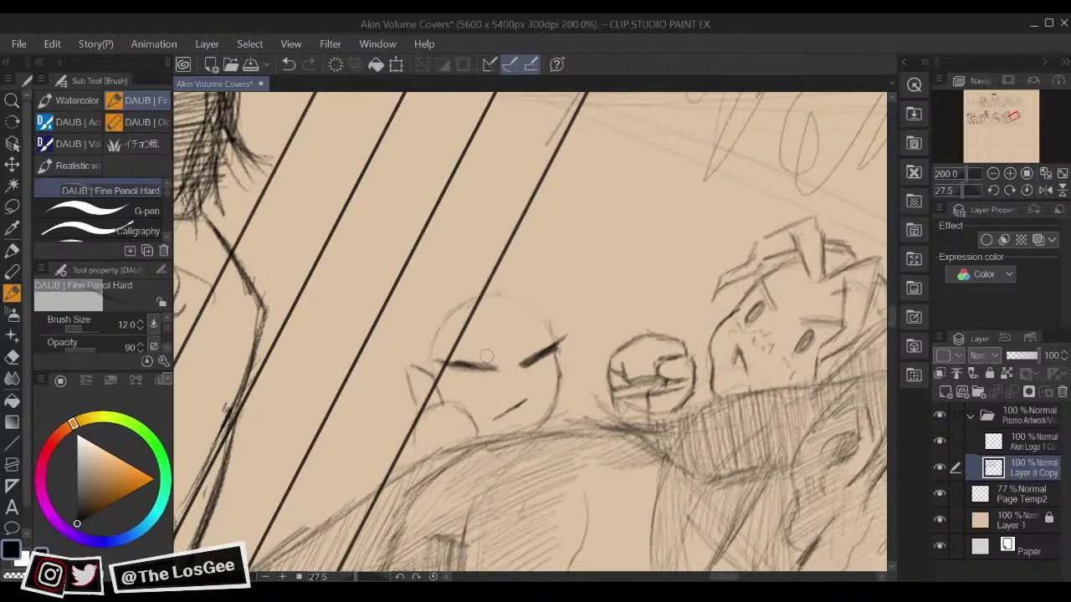
key("h")
key("h")
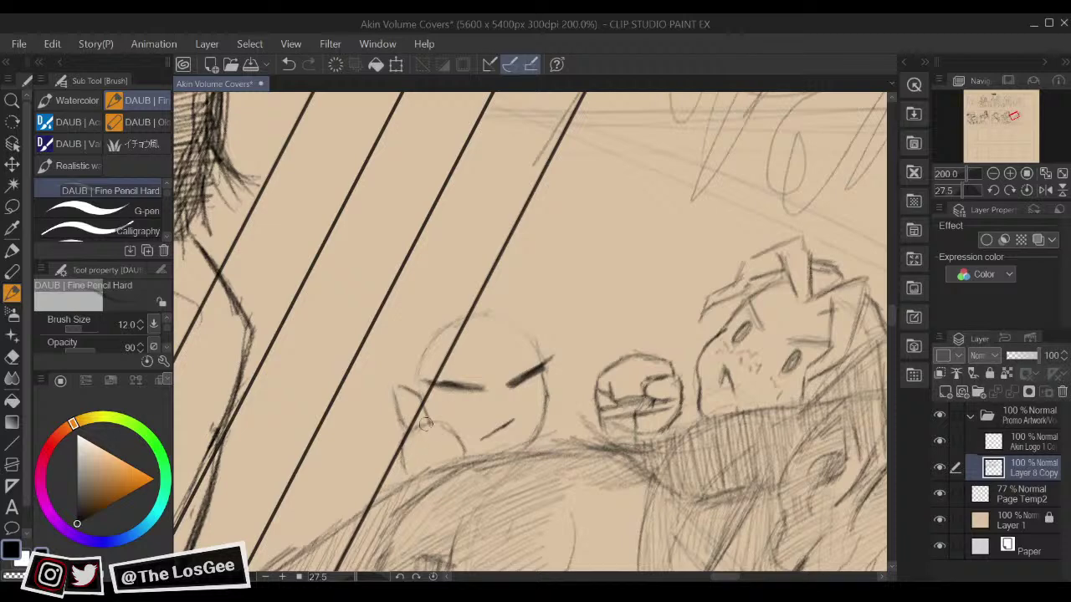
Step: Darken the small rounded hand shape in front of the new head's lower edge, where it meets the shoulder
left_click_drag(408, 458, 416, 471)
left_click_drag(444, 426, 467, 454)
mouse_move(573, 412)
left_mouse_down()
mouse_move(643, 338)
mouse_move(664, 430)
left_mouse_up()
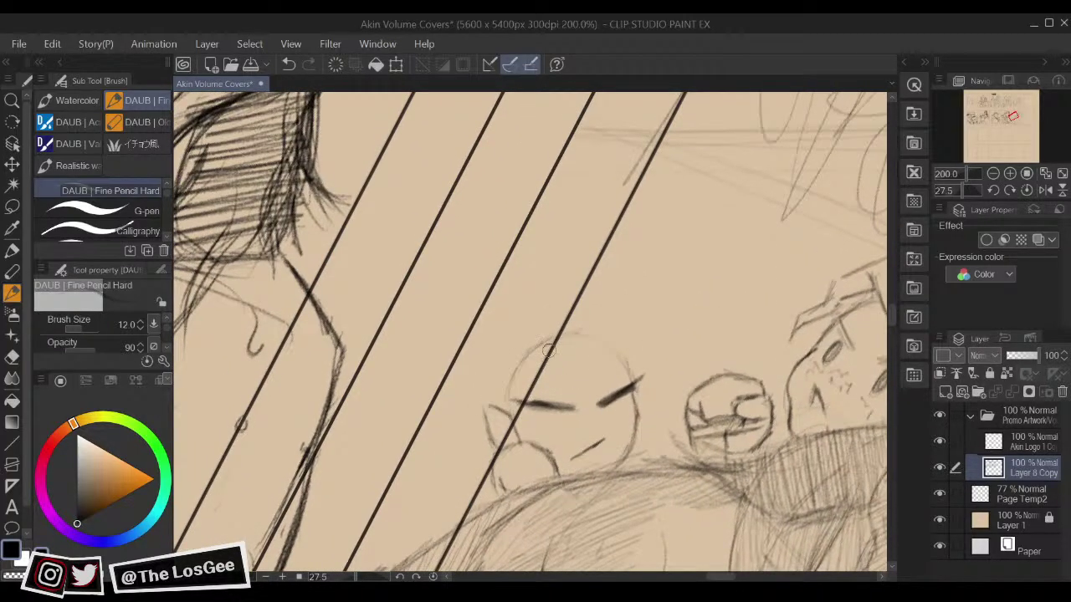
Step: Draw a jagged zigzag hairline across the new head's forehead with a longer pointed edge at the far temple
mouse_move(568, 354)
left_mouse_down()
mouse_move(602, 349)
mouse_move(584, 341)
mouse_move(611, 376)
mouse_move(606, 336)
mouse_move(616, 382)
left_mouse_up()
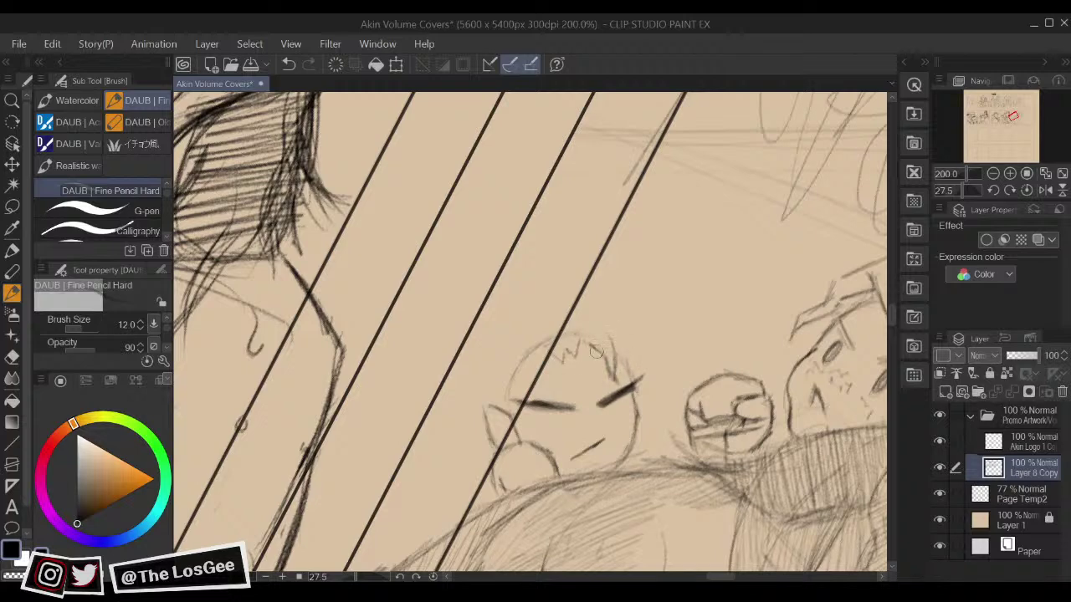
mouse_move(601, 330)
left_mouse_down()
mouse_move(629, 367)
mouse_move(605, 336)
mouse_move(623, 350)
mouse_move(632, 370)
mouse_move(624, 358)
mouse_move(622, 375)
mouse_move(634, 369)
mouse_move(626, 378)
mouse_move(640, 384)
mouse_move(629, 440)
mouse_move(638, 373)
mouse_move(642, 409)
left_mouse_up()
mouse_move(542, 351)
left_mouse_down()
mouse_move(500, 384)
mouse_move(505, 403)
mouse_move(488, 386)
mouse_move(488, 403)
mouse_move(491, 344)
mouse_move(511, 316)
left_mouse_up()
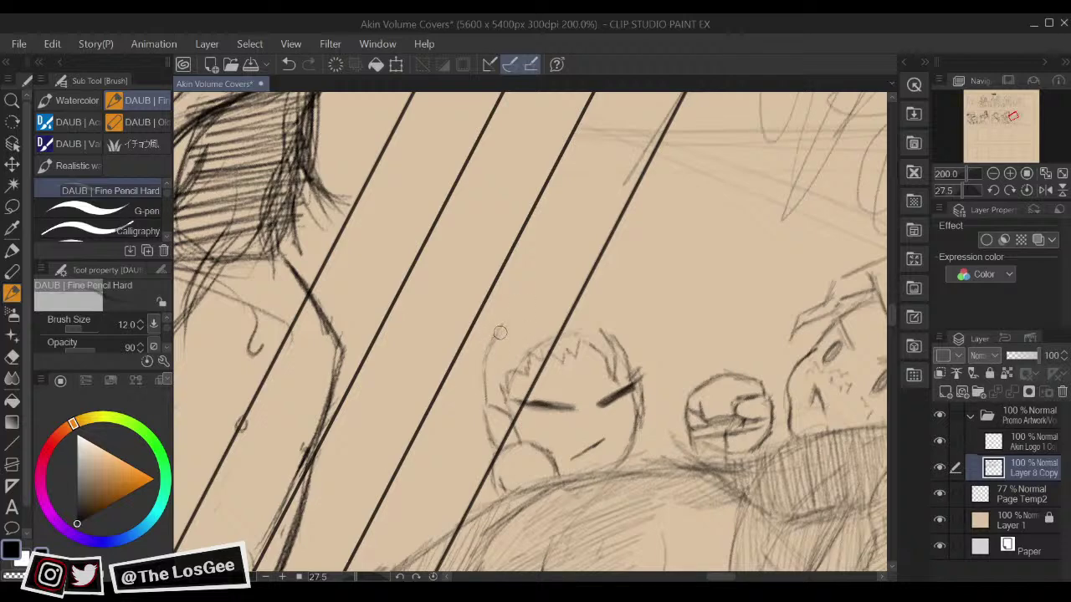
Step: Draw a larger rounded crown outline around the new head above its hairline, cleaning up stray strokes between passes
key("e")
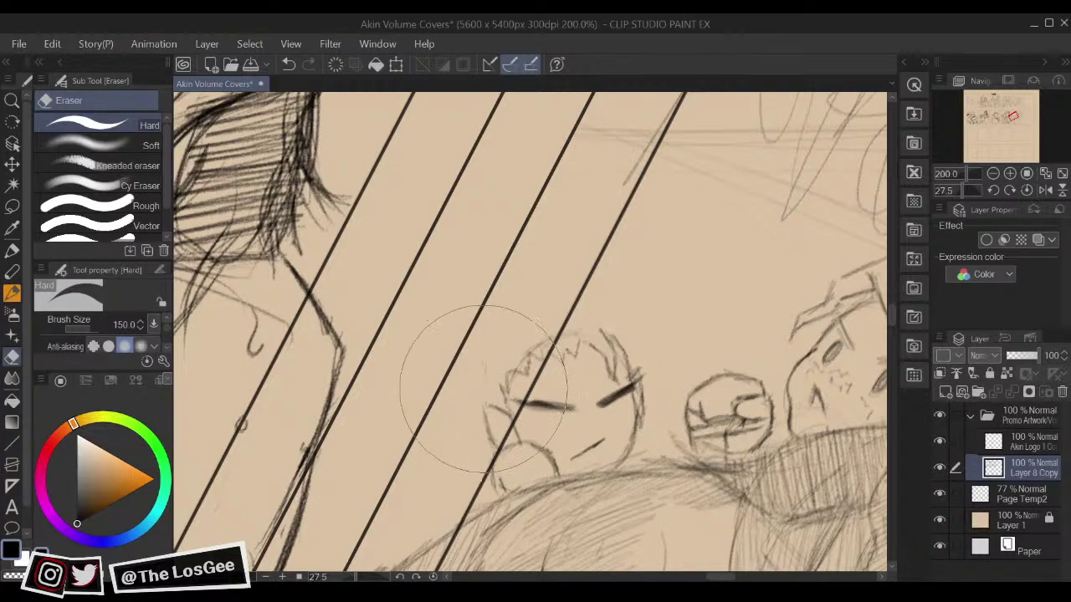
key("b")
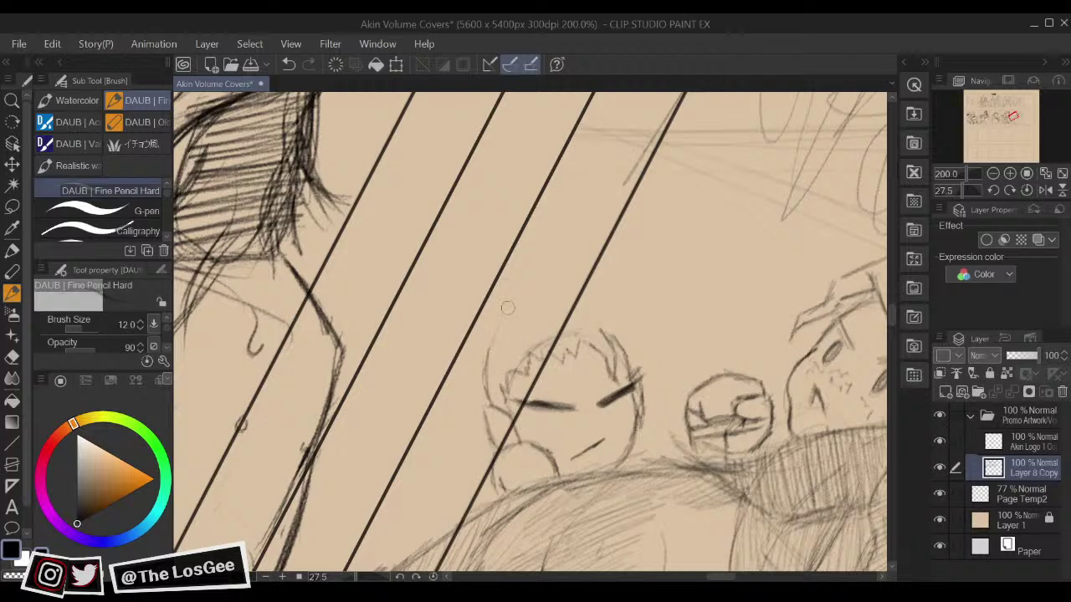
key("e")
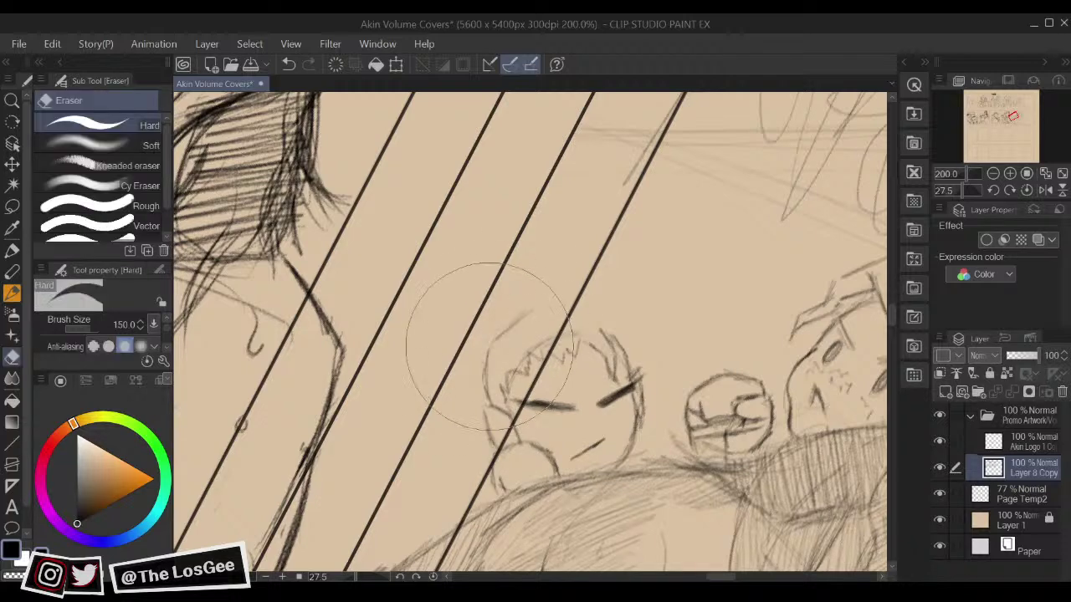
key("b")
mouse_move(487, 355)
left_mouse_down()
mouse_move(522, 320)
mouse_move(581, 305)
mouse_move(535, 314)
mouse_move(544, 327)
mouse_move(590, 316)
mouse_move(543, 311)
mouse_move(621, 339)
mouse_move(596, 316)
mouse_move(623, 349)
left_mouse_up()
left_click_drag(595, 313, 626, 352)
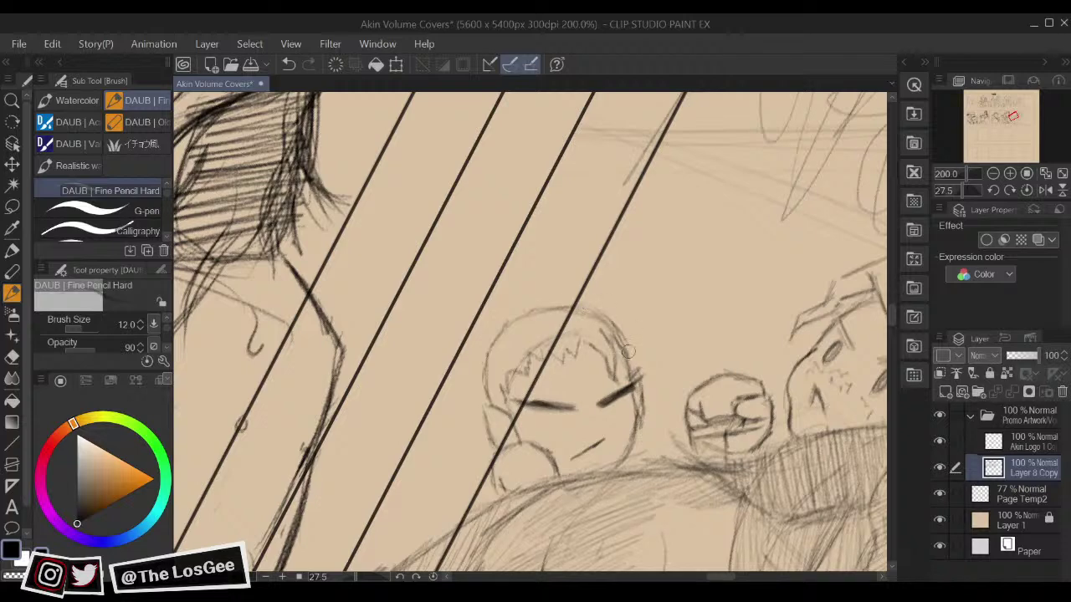
Step: Reinforce the crown's outer side and sketch pointed spiky hair tufts radiating around the new head
mouse_move(604, 322)
left_mouse_down()
mouse_move(626, 344)
mouse_move(633, 382)
left_mouse_up()
mouse_move(519, 278)
left_mouse_down()
mouse_move(541, 221)
mouse_move(556, 258)
mouse_move(579, 259)
mouse_move(605, 227)
mouse_move(599, 251)
mouse_move(617, 256)
mouse_move(594, 263)
mouse_move(642, 265)
mouse_move(619, 283)
mouse_move(670, 297)
mouse_move(625, 335)
left_mouse_up()
mouse_move(518, 276)
left_mouse_down()
mouse_move(455, 267)
mouse_move(477, 314)
mouse_move(451, 392)
mouse_move(436, 393)
mouse_move(467, 411)
mouse_move(490, 403)
left_mouse_up()
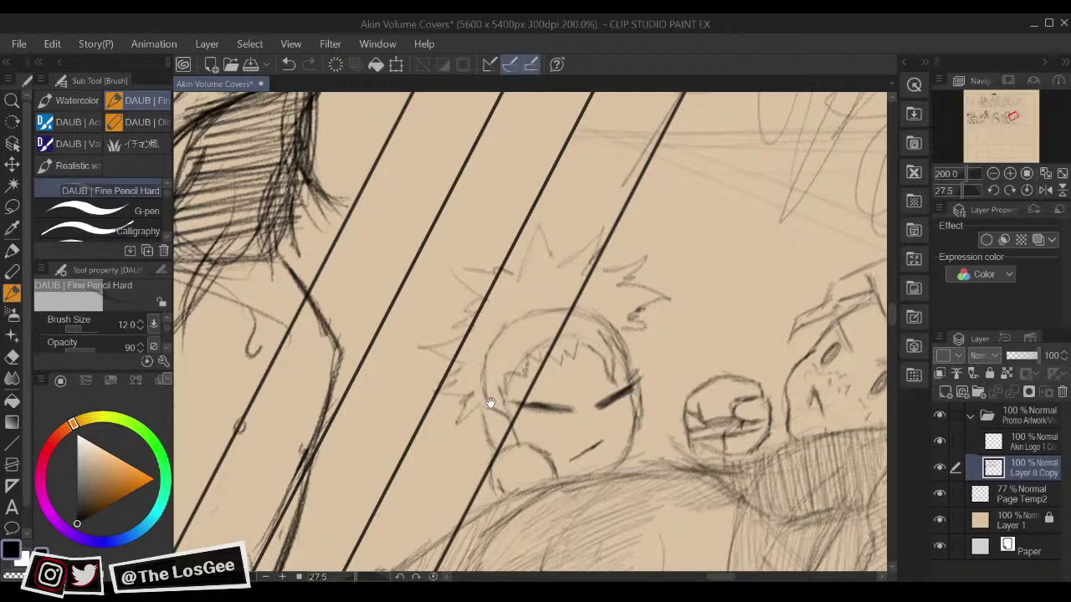
Step: Add small eye strokes beneath the spiky-haired head's brows and darken the brow lines, checking the face in mirrored view
mouse_move(677, 327)
left_mouse_down()
mouse_move(643, 356)
mouse_move(628, 340)
left_mouse_up()
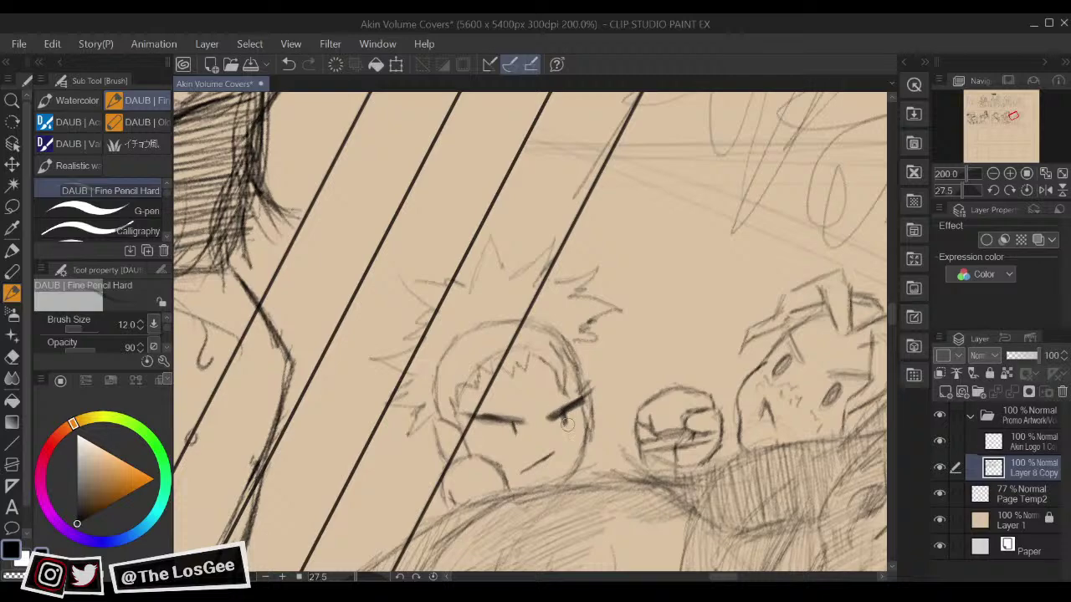
scroll(531, 461, "down", 5)
scroll(531, 462, "up", 5)
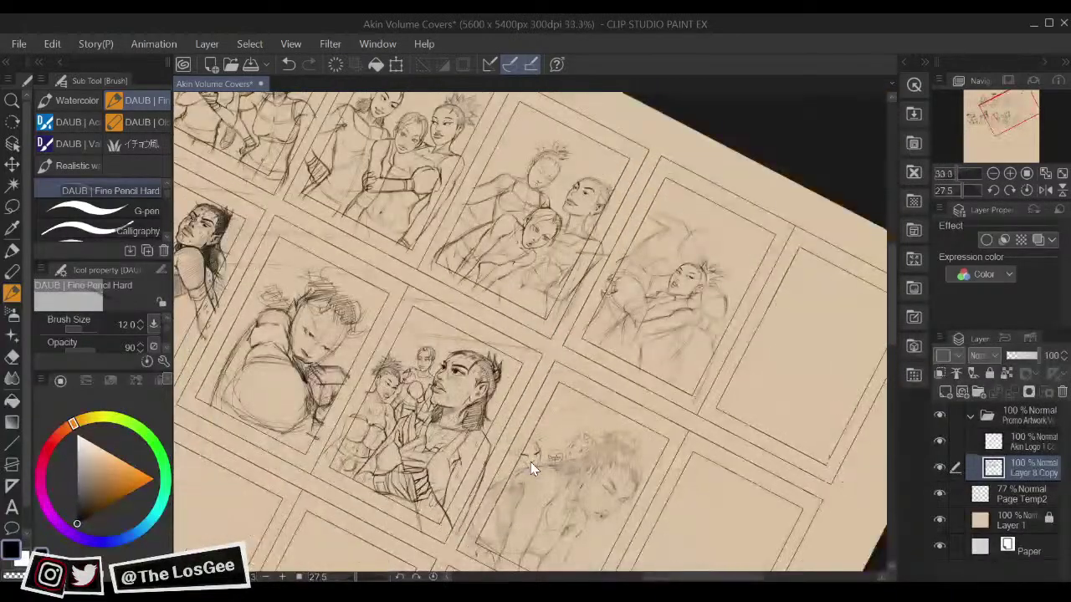
key("h")
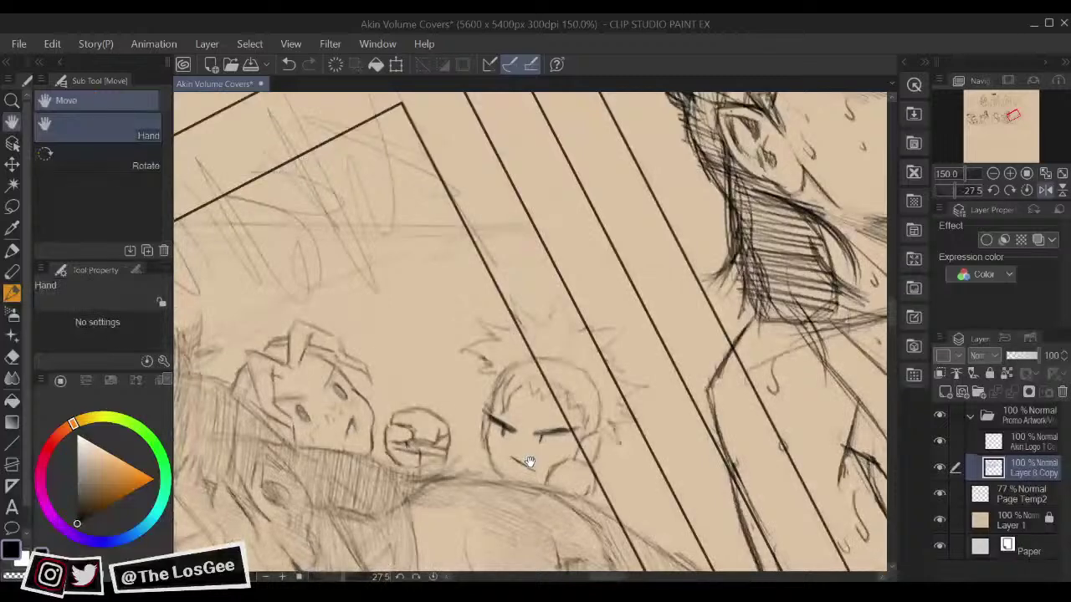
mouse_move(501, 425)
left_mouse_down()
mouse_move(494, 443)
mouse_move(481, 429)
mouse_move(494, 442)
left_mouse_up()
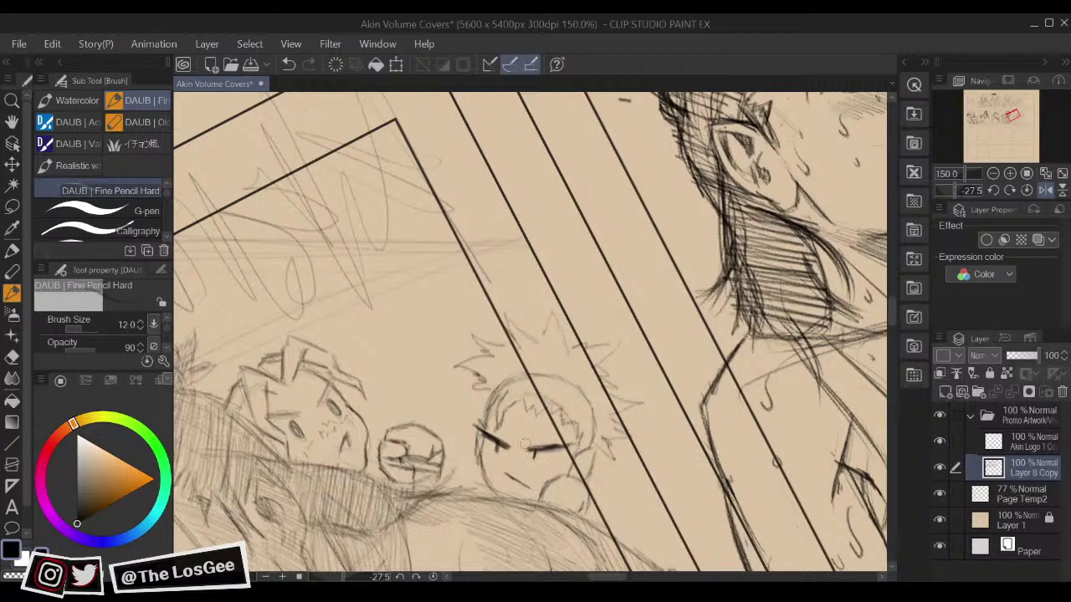
key("e")
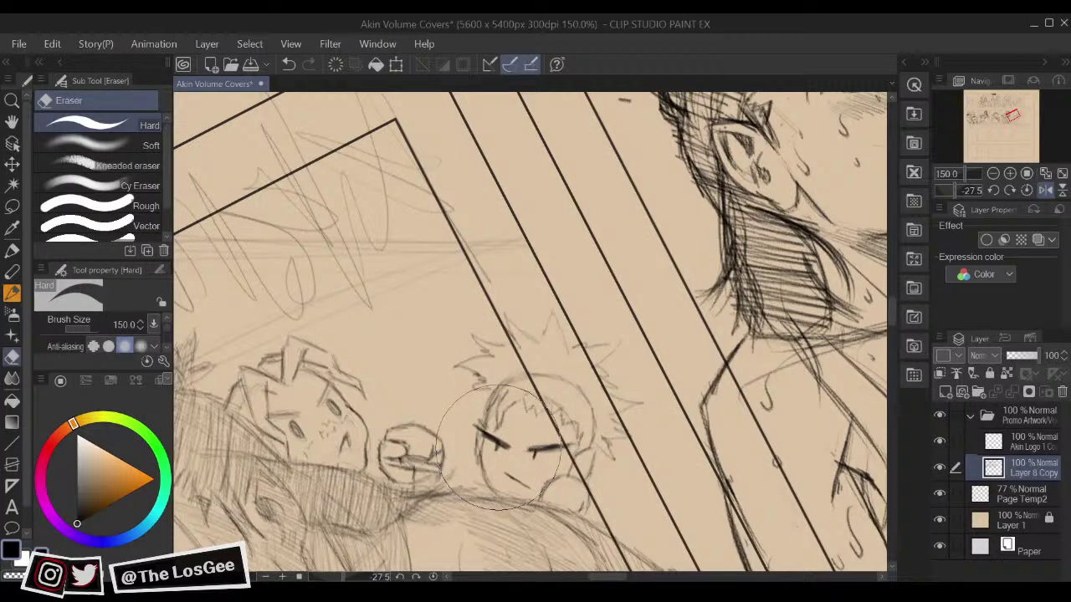
key("p")
key("h")
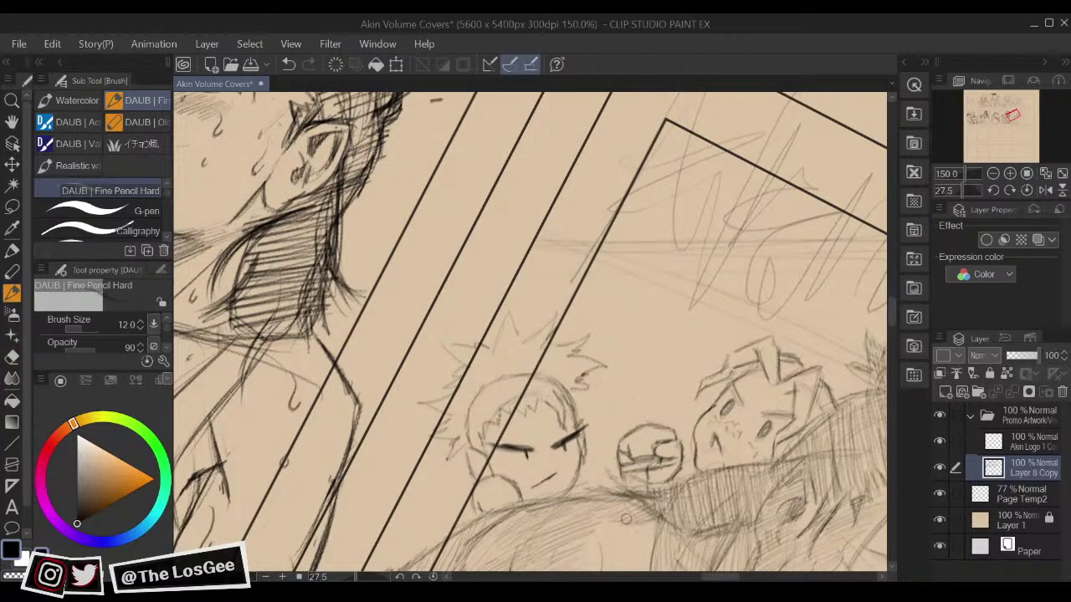
Step: Reset the canvas rotation to 0 and draw the spiky-haired character's two small hands gripping the leaning figure's shoulder
key("shift+space")
left_click_drag(756, 463, 762, 361)
left_click_drag(753, 468, 680, 426)
key("p")
scroll(680, 426, "down", 4)
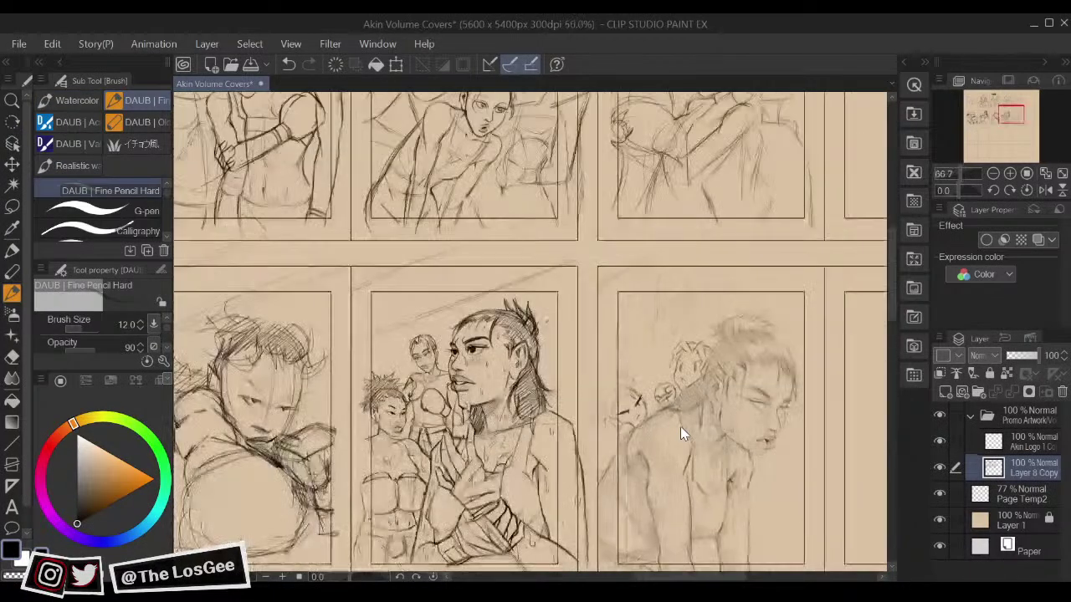
scroll(680, 427, "up", 4)
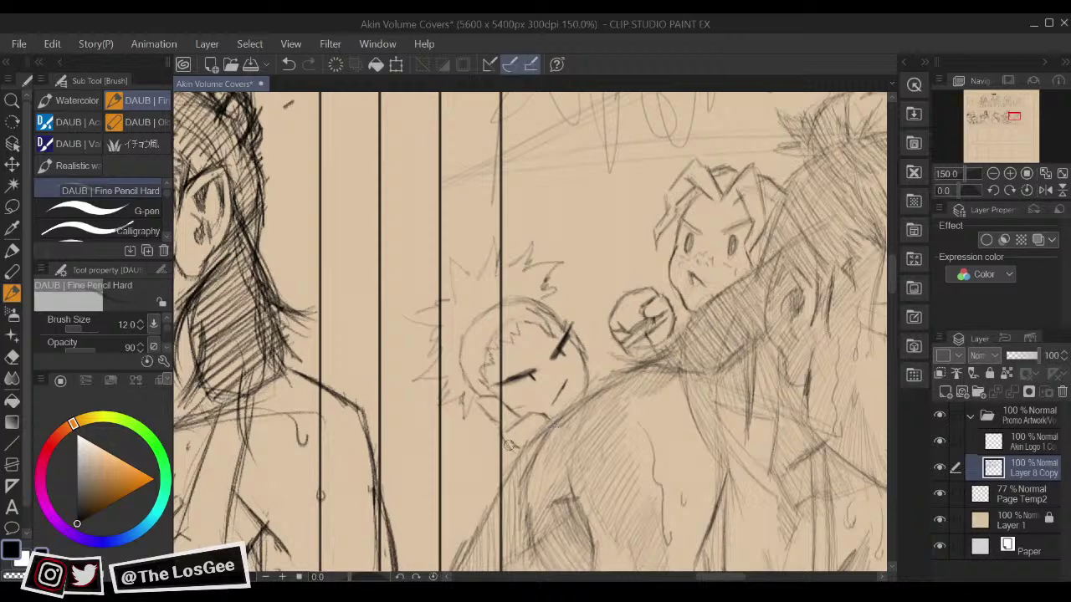
left_click_drag(512, 427, 513, 452)
key("ctrl+z")
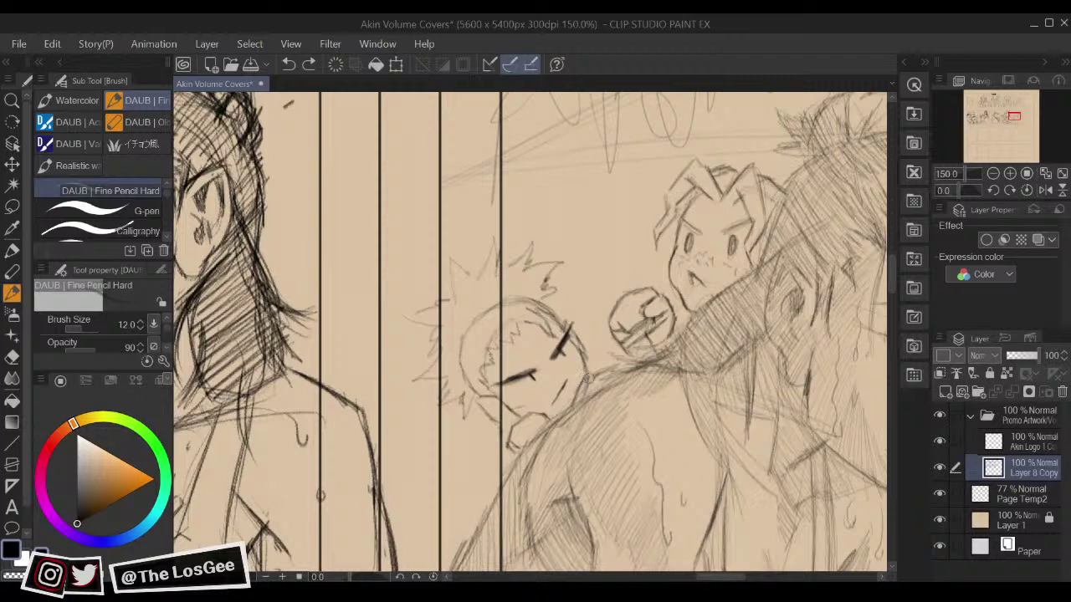
left_click_drag(619, 368, 586, 382)
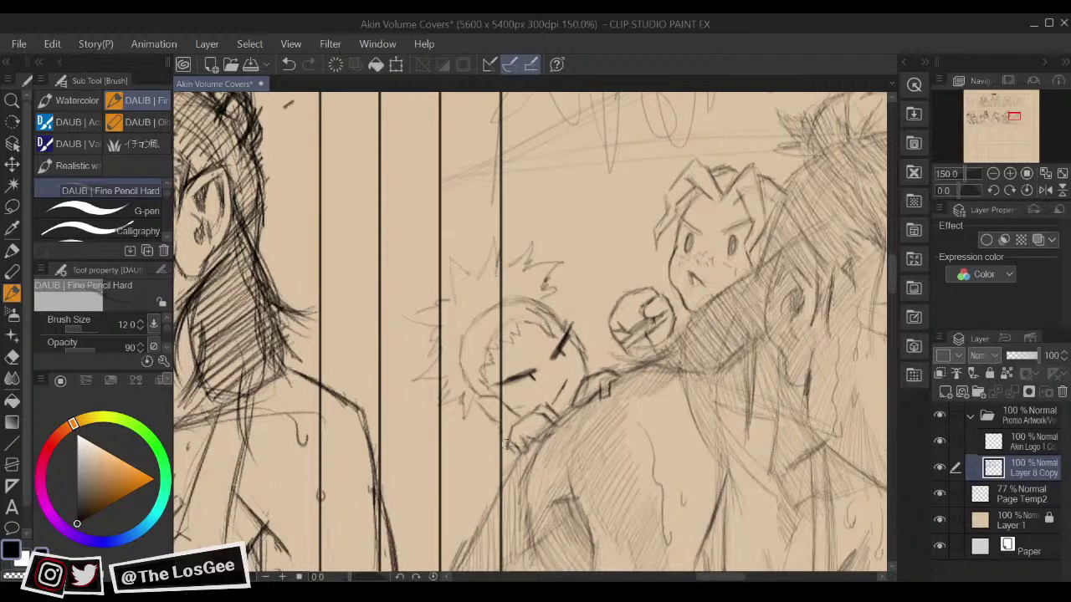
left_click_drag(611, 427, 631, 425)
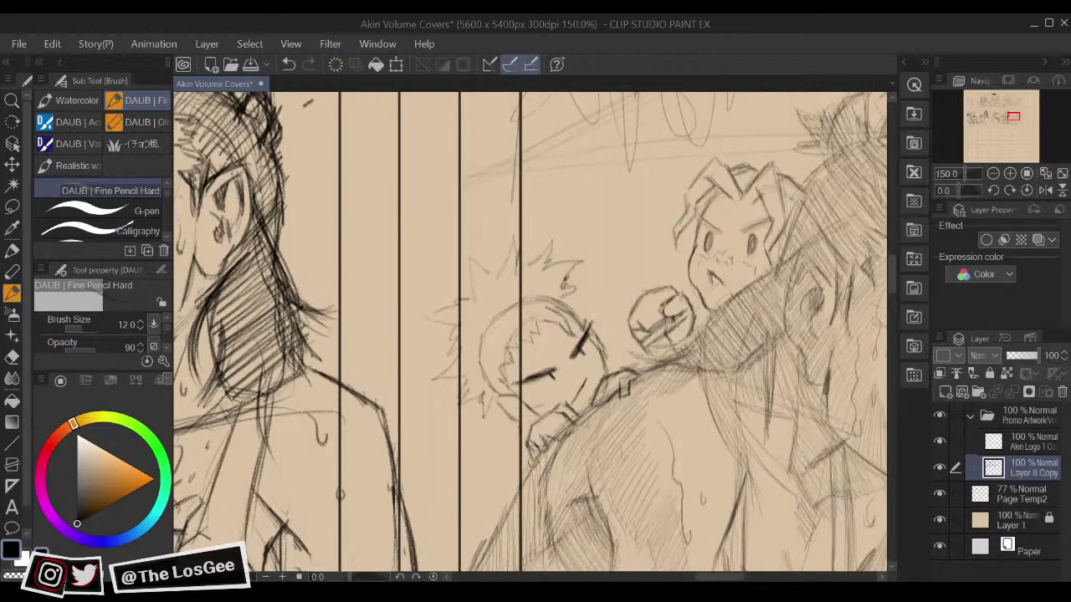
Step: Compare the panel with its neighbouring thumbnails and fill the small character's spiky hair with diagonal hatching
left_click_drag(724, 382, 706, 412)
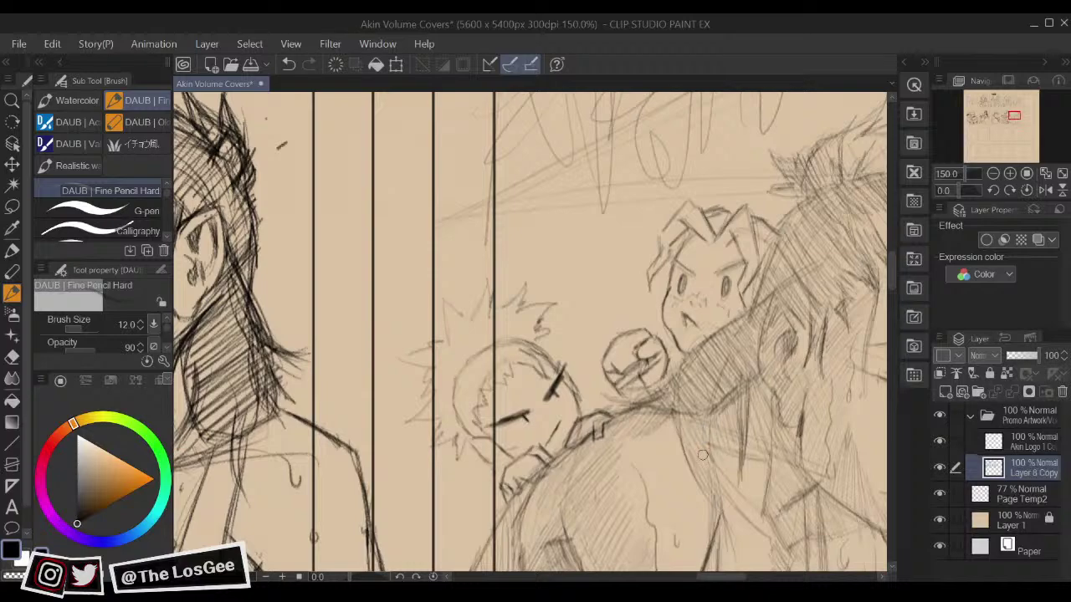
scroll(703, 455, "down", 3)
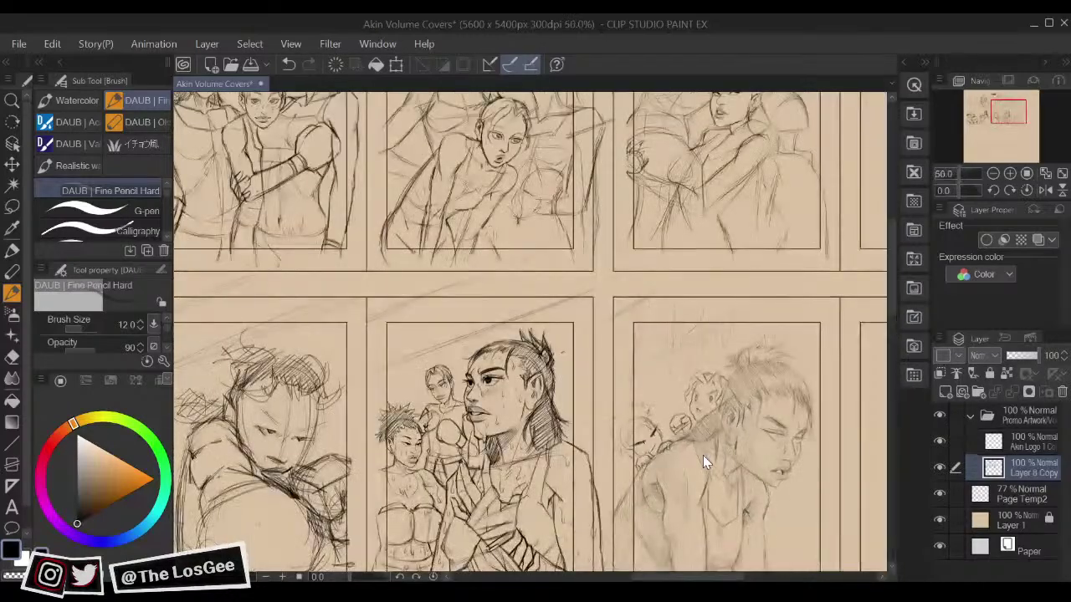
scroll(702, 455, "down", 1)
scroll(702, 455, "down", 2)
scroll(703, 455, "up", 1)
scroll(703, 455, "up", 1)
left_click_drag(611, 298, 633, 449)
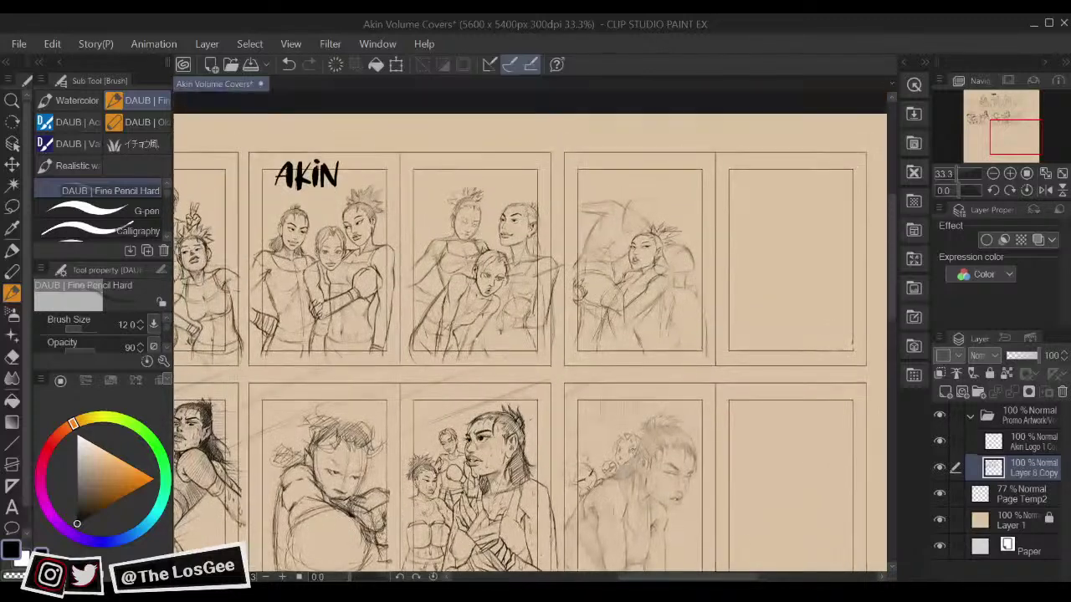
scroll(632, 449, "up", 3)
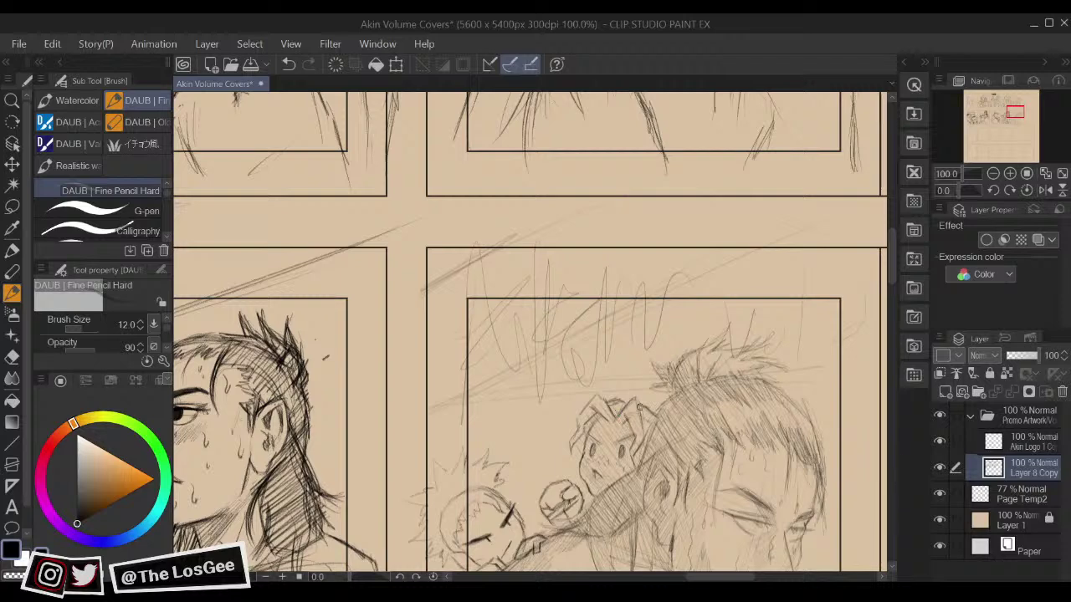
scroll(591, 292, "down", 1)
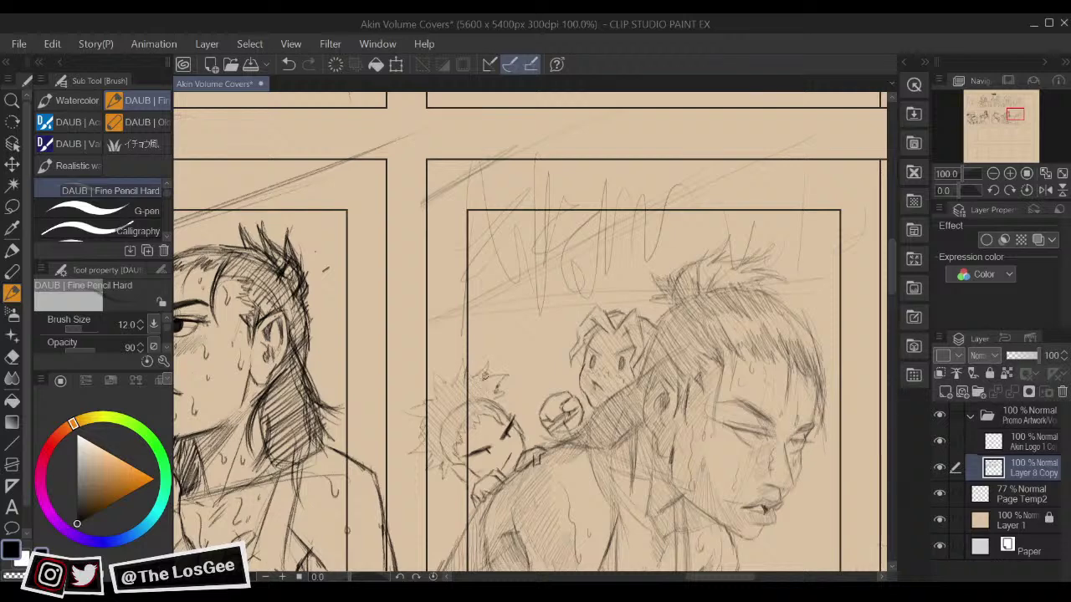
left_click_drag(468, 434, 433, 390)
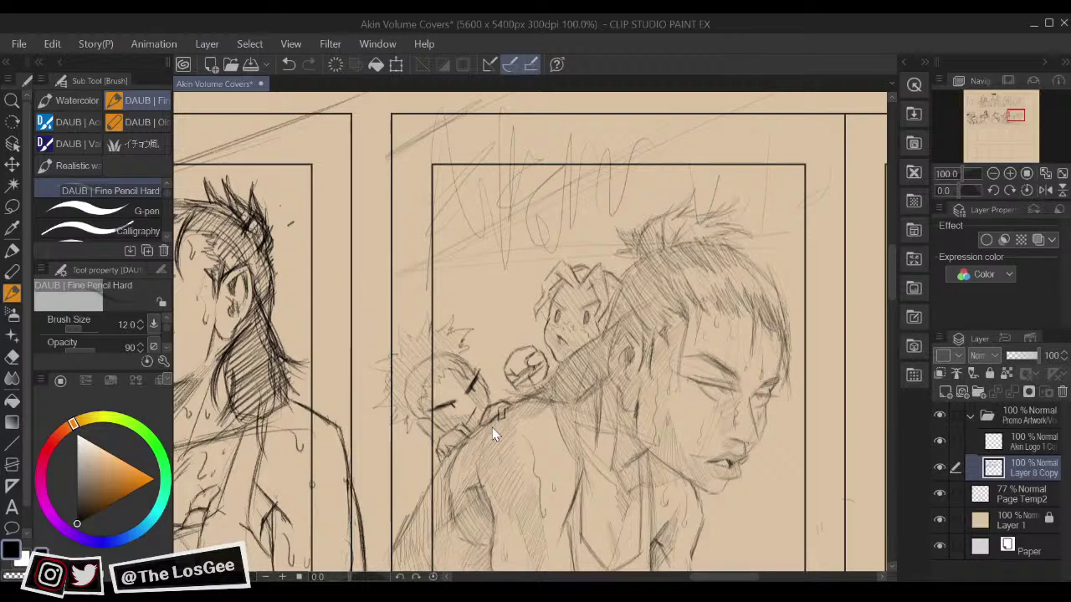
Step: Shade the upper small freckled character's face and hair with light diagonal pencil hatching
scroll(492, 428, "down", 3)
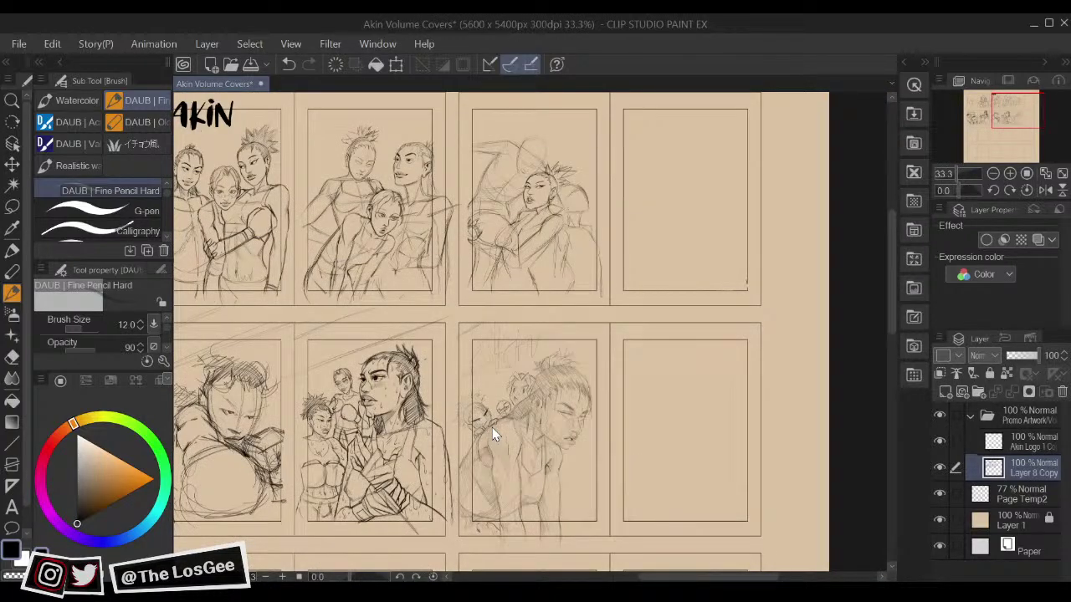
scroll(491, 427, "up", 5)
left_click_drag(661, 328, 656, 384)
key("g")
key("e")
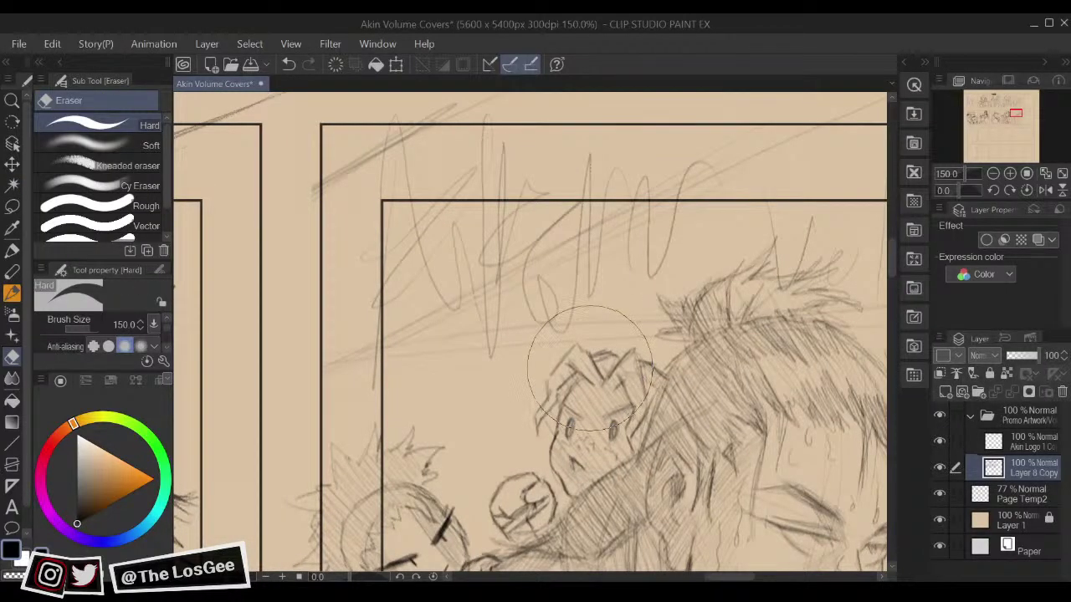
key("b")
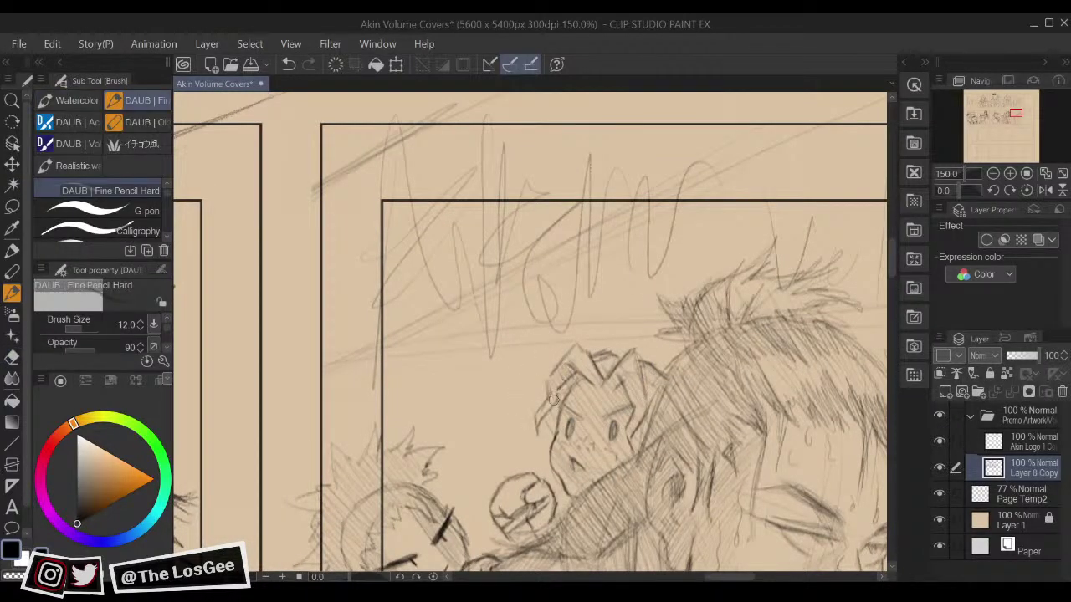
left_click_drag(569, 409, 543, 379)
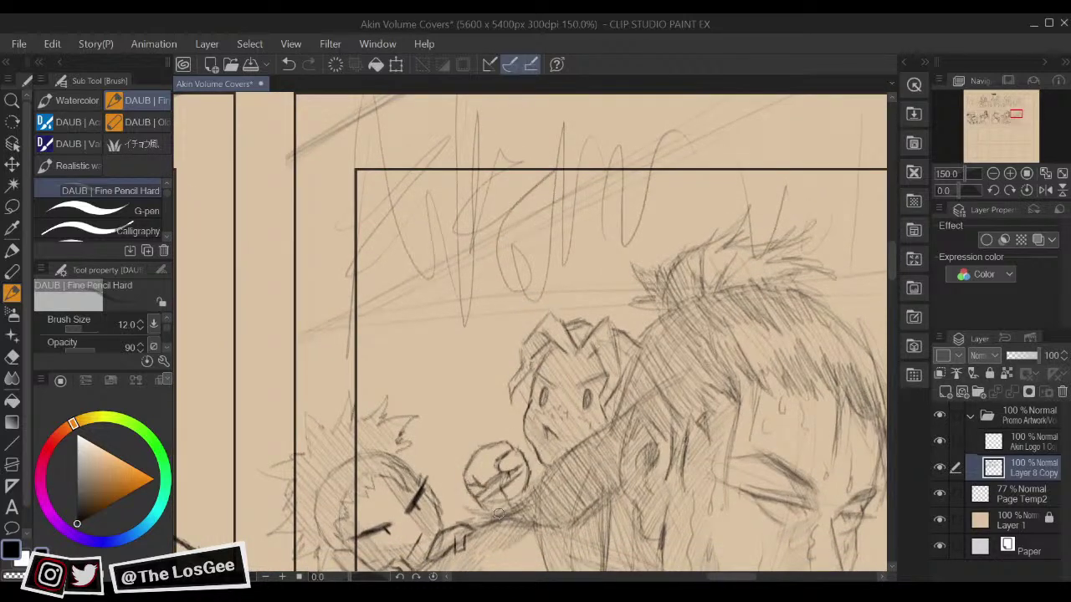
Step: Add a short pencil stroke below the small raised fist, save the cover sheet, and view all its thumbnails together
mouse_move(509, 509)
left_mouse_down()
mouse_move(460, 500)
mouse_move(498, 517)
left_mouse_up()
scroll(551, 469, "down", 2)
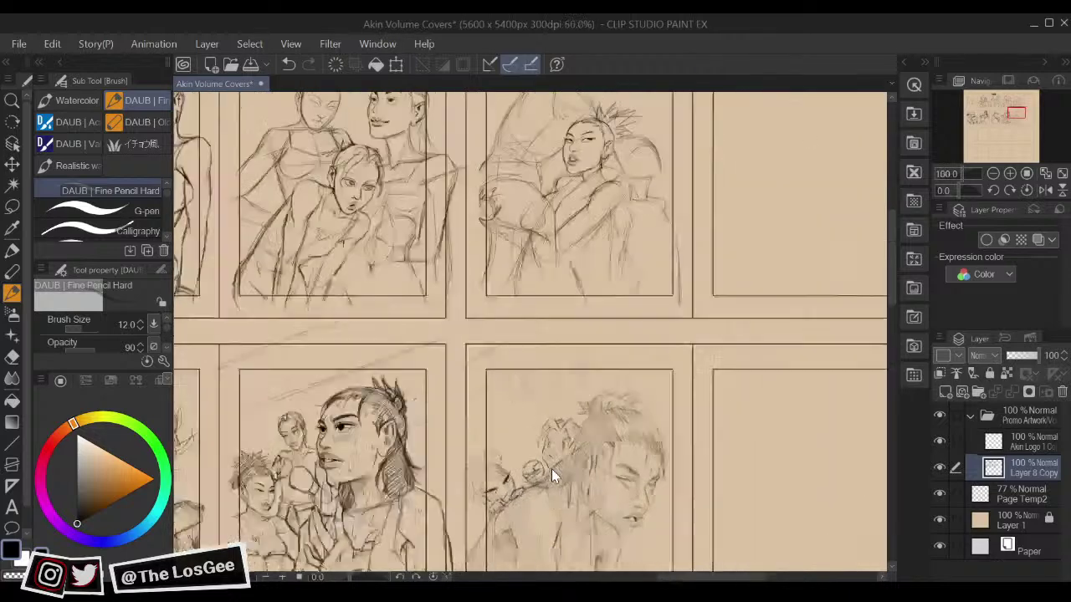
key("ctrl+0")
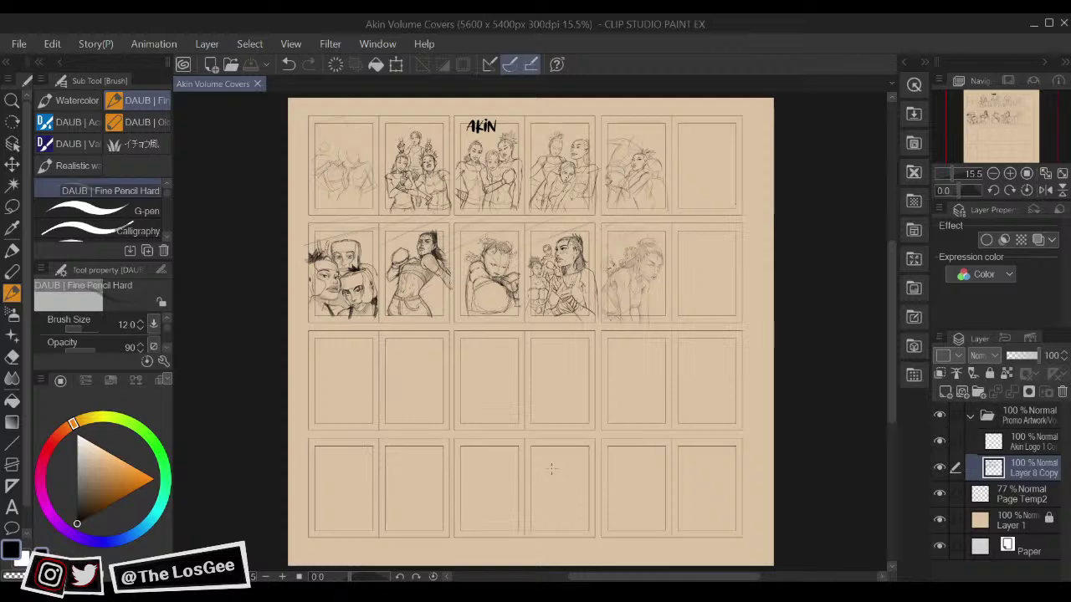
Step: Create a new A4 comic page with B5 binding size at 600 dpi, and return to the Akin Volume Covers sheet
scroll(607, 407, "up", 4)
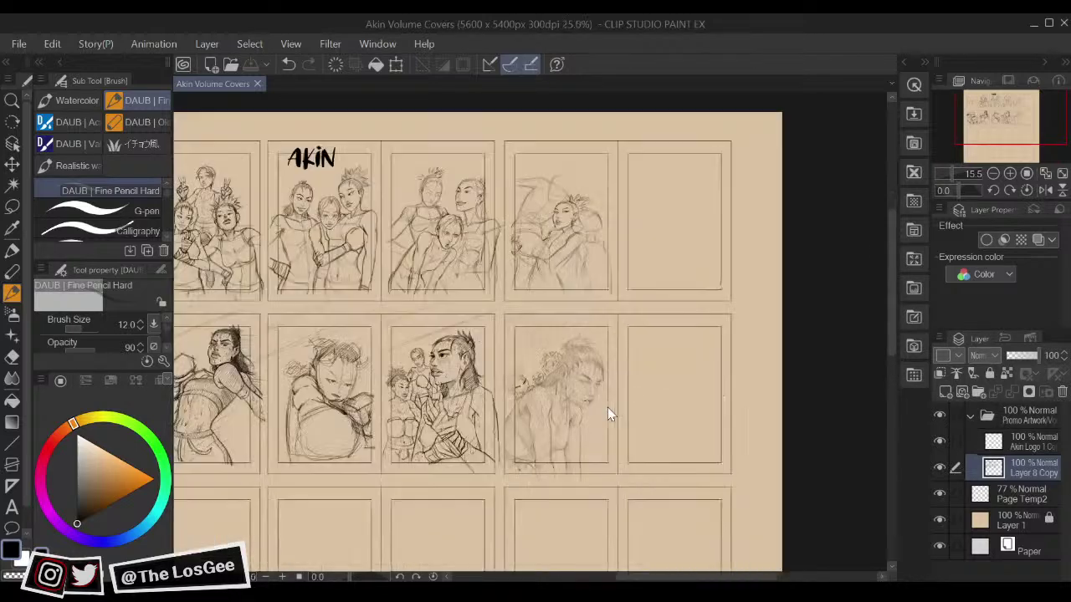
left_click(12, 101)
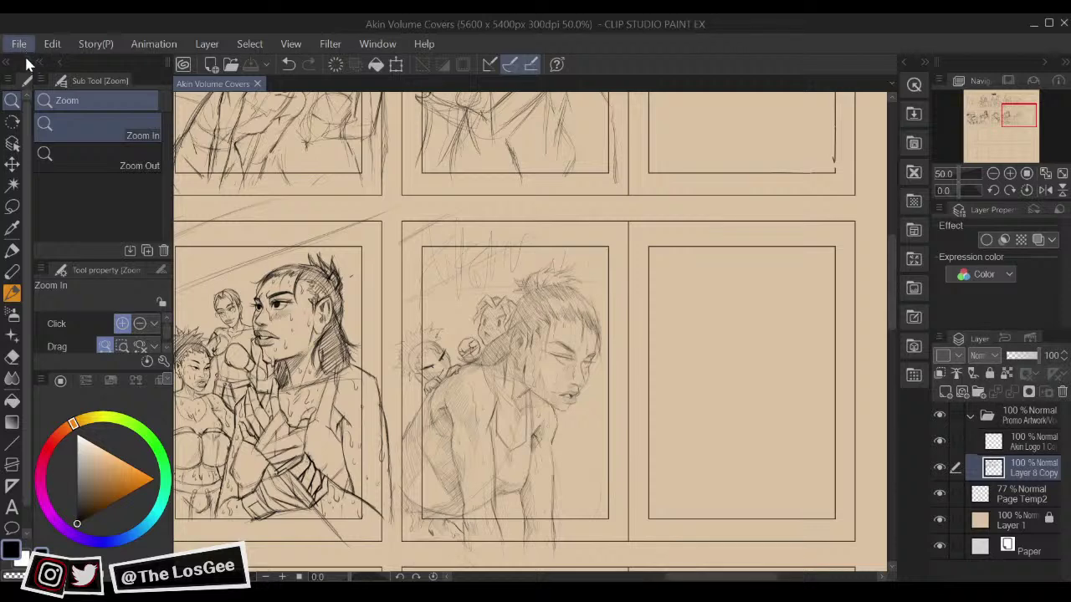
left_click(212, 51)
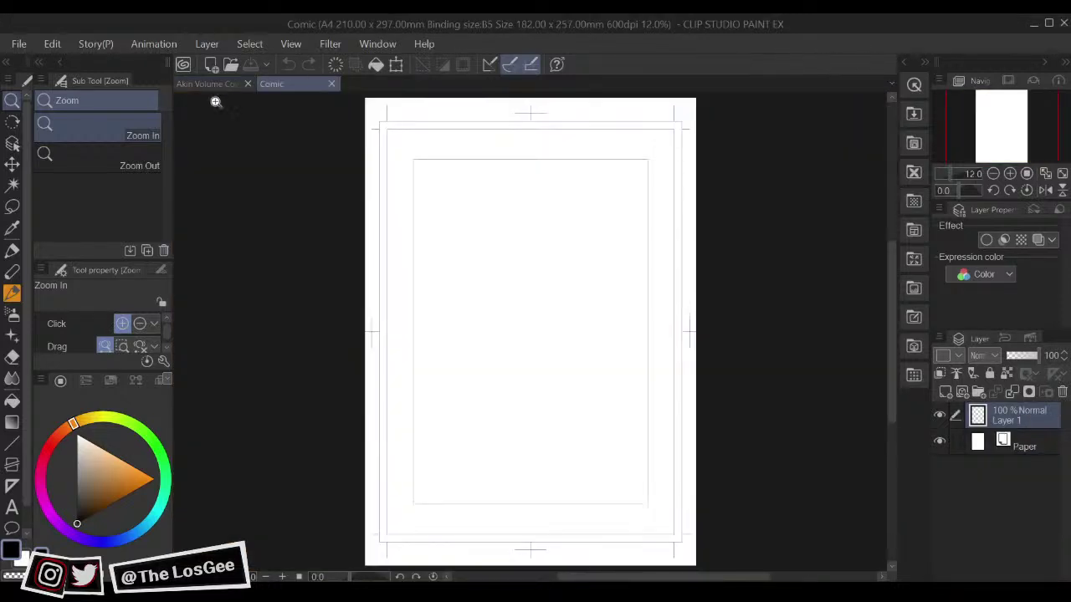
left_click(211, 84)
key("m")
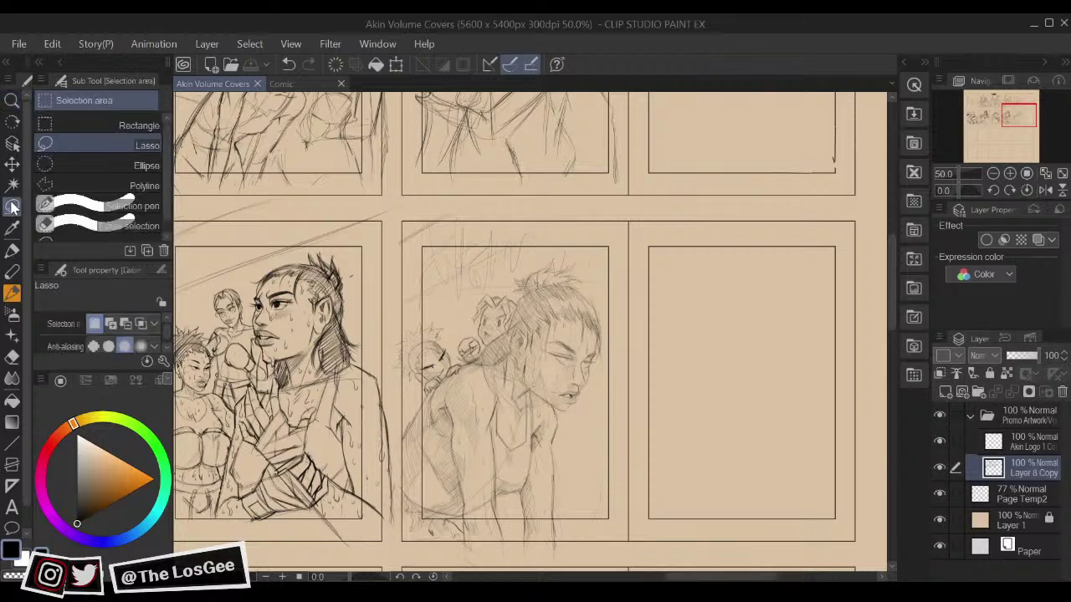
mouse_move(398, 201)
left_mouse_down()
mouse_move(408, 477)
mouse_move(434, 520)
mouse_move(480, 562)
left_mouse_up()
key("ctrl+z")
left_click_drag(395, 206, 387, 368)
Step: Select the whole second-row fifth panel with a rectangular selection slightly outside its outer frame
left_click(141, 126)
left_click(448, 199)
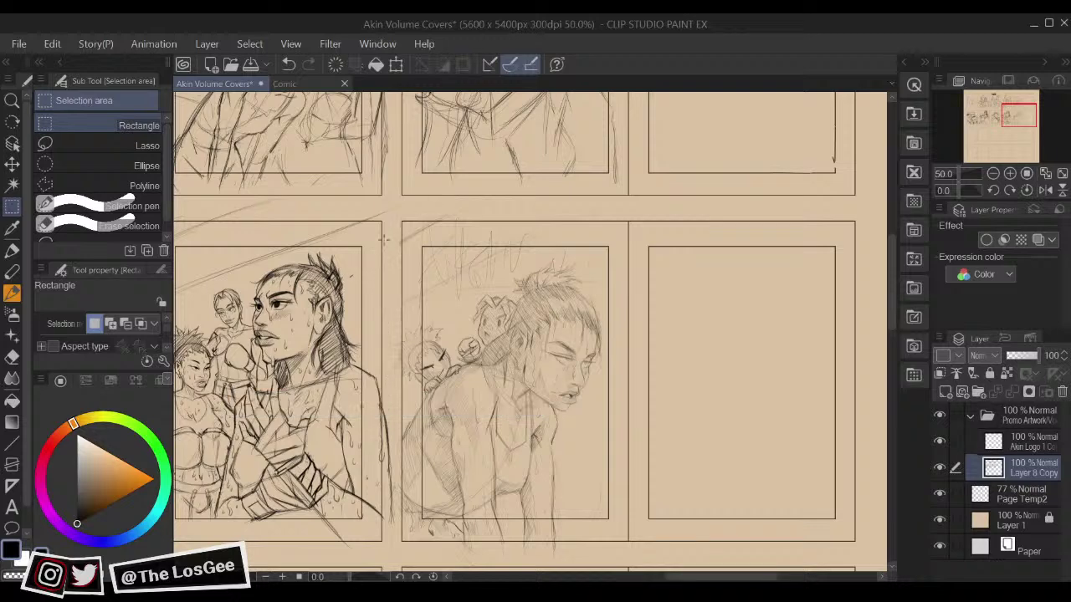
left_click_drag(391, 216, 642, 547)
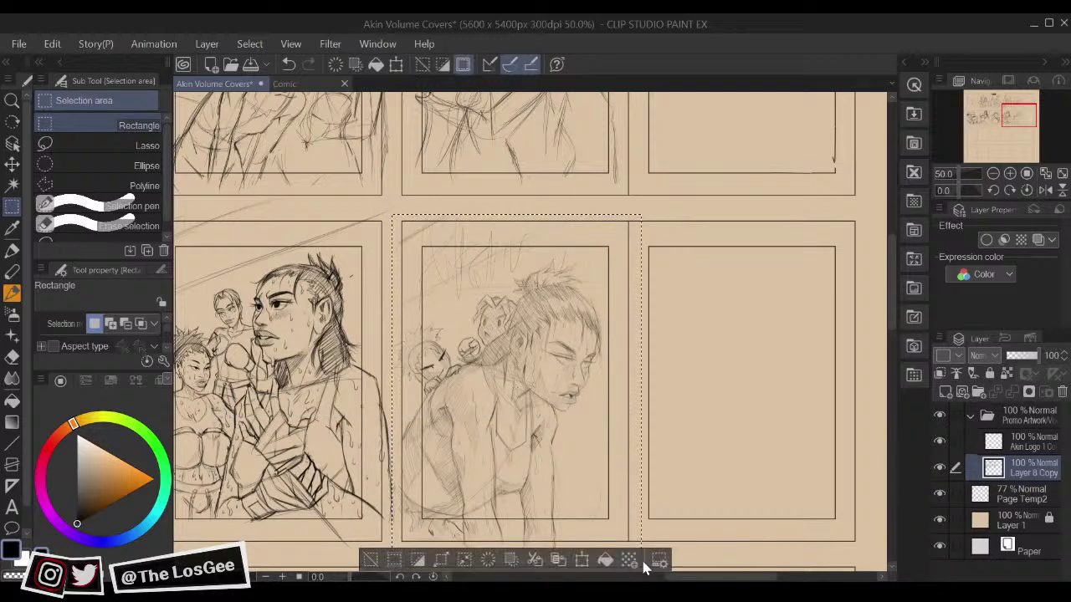
Step: Paste the copied panel sketch directly above the Paper layer of the Comic page and enlarge it across the page frame
left_click(311, 90)
left_click(1009, 447)
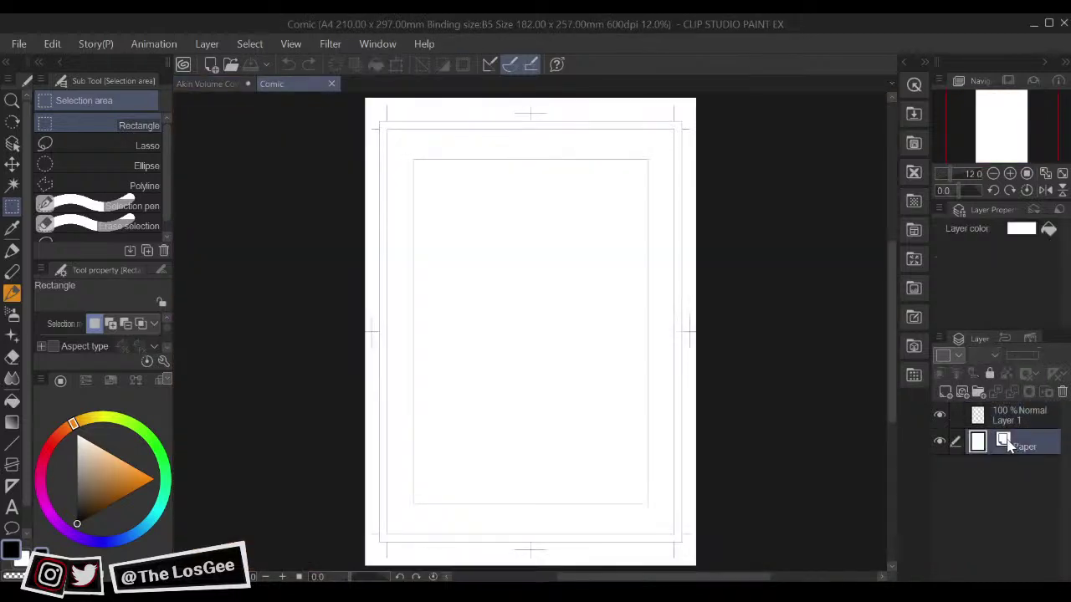
key("ctrl+v")
key("ctrl+t")
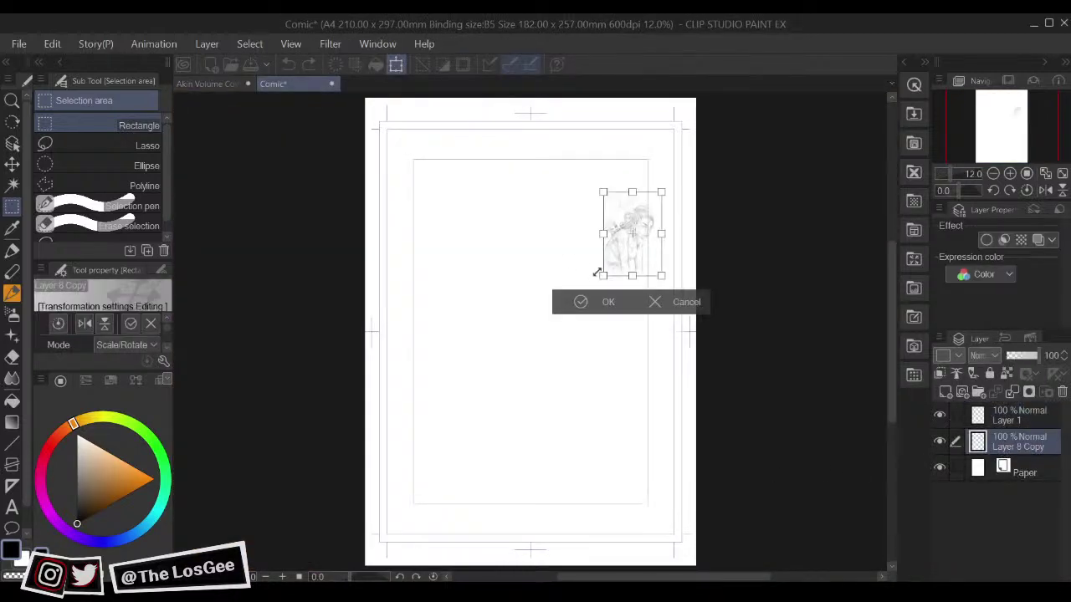
left_click_drag(587, 300, 382, 567)
mouse_move(568, 448)
left_mouse_down()
mouse_move(556, 443)
mouse_move(569, 438)
left_mouse_up()
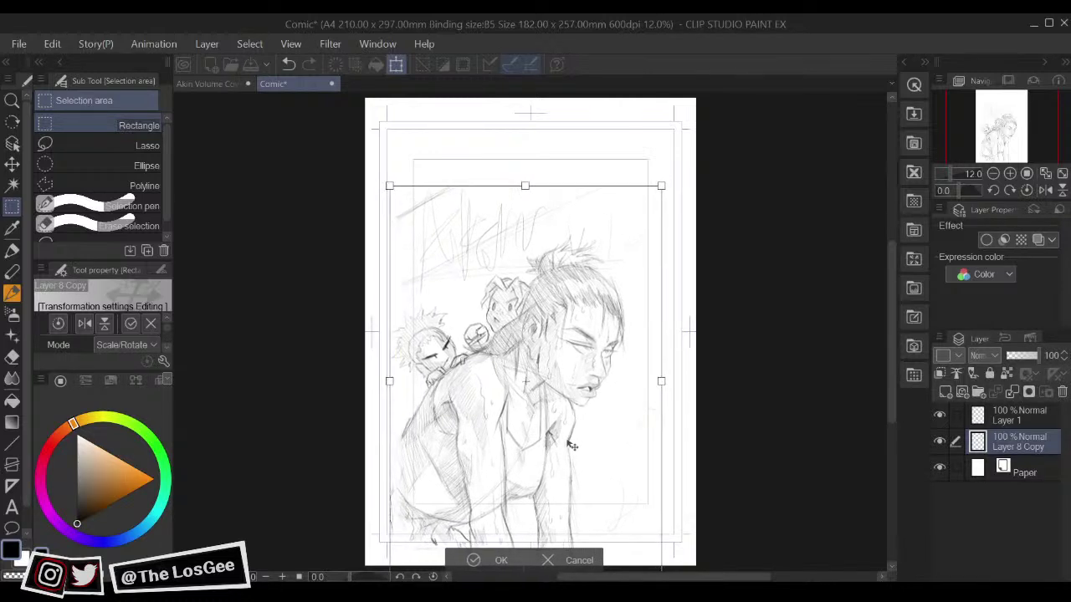
left_click(467, 560)
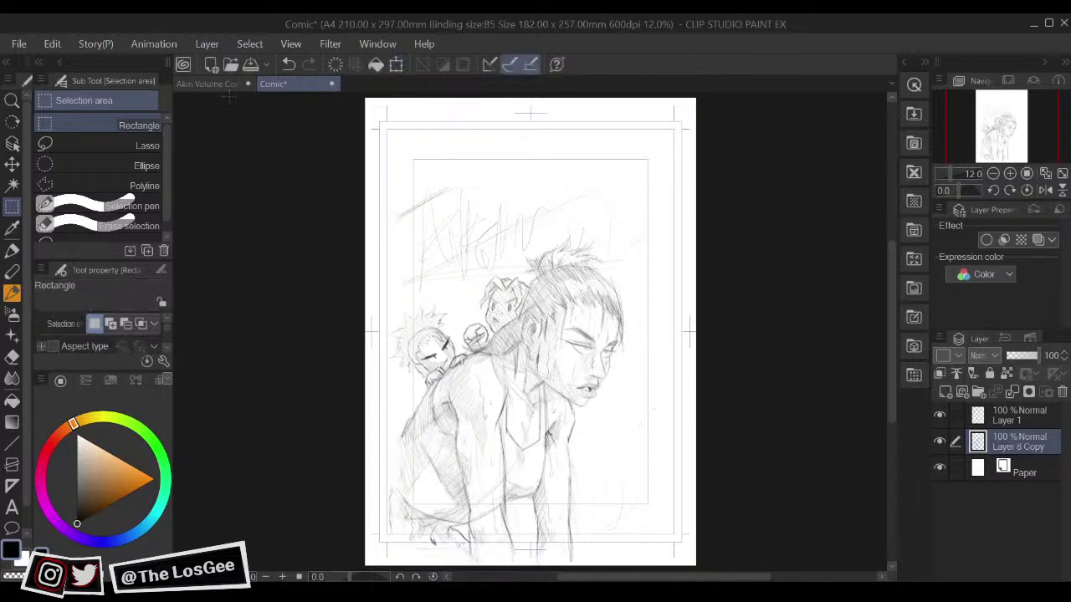
Step: Enlarge and nudge the pasted sketch to fill the Comic page's outer frame, and set its layer opacity to 43%
left_click(229, 84)
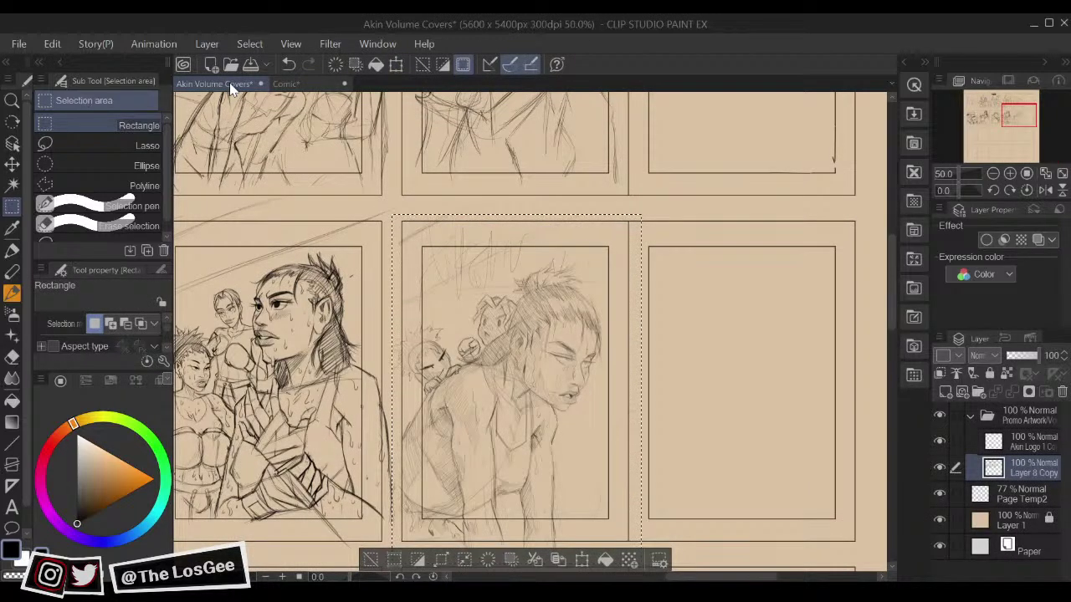
left_click(284, 84)
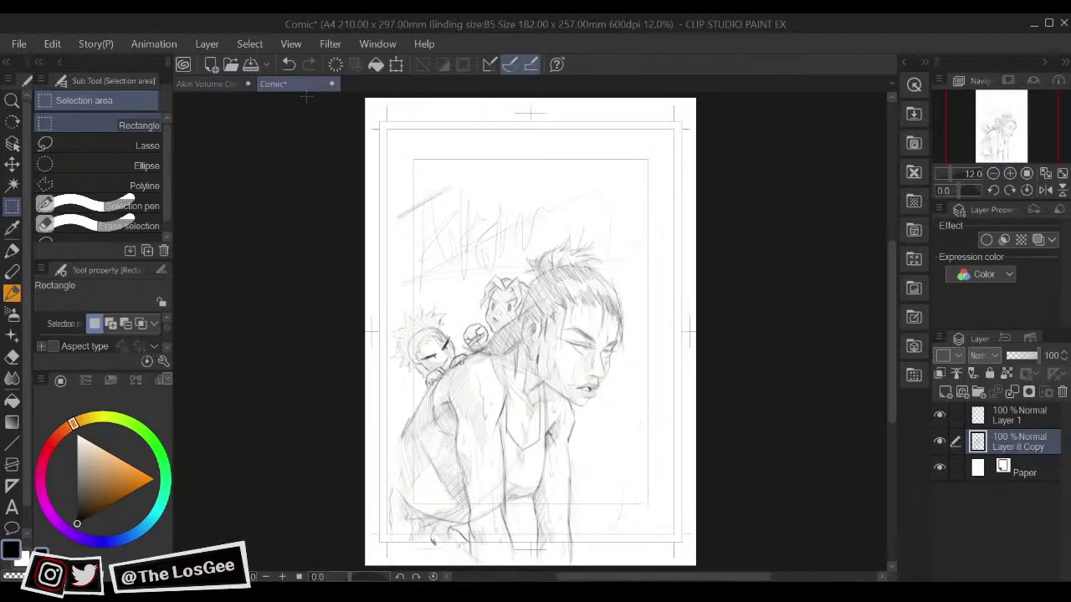
key("ctrl+t")
left_click_drag(592, 456, 582, 461)
left_click_drag(647, 190, 698, 120)
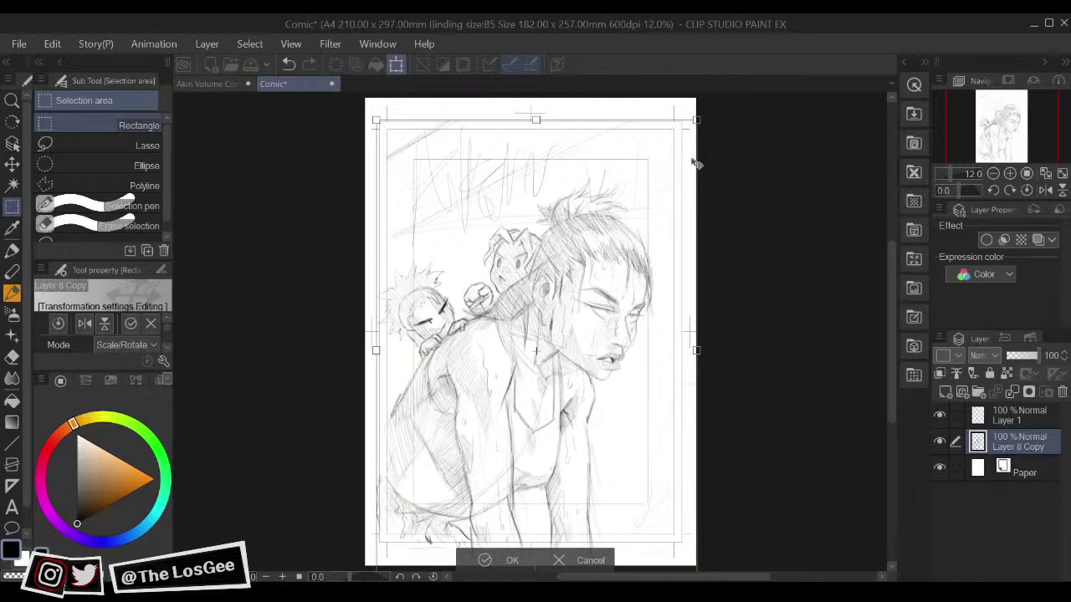
key("Right")
key("Right")
key("Right")
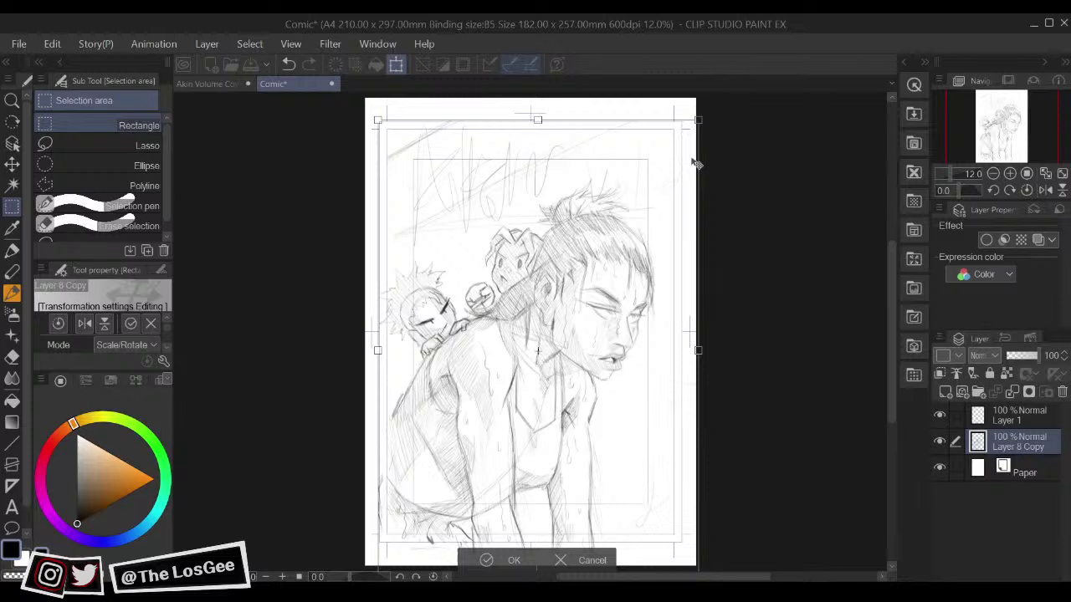
key("Right")
key("Right")
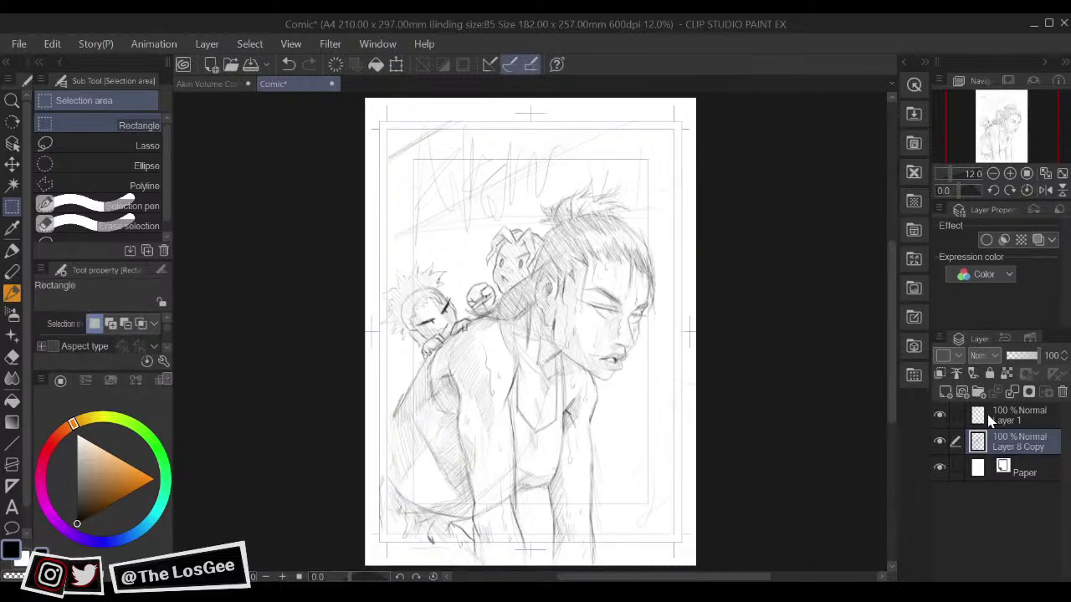
left_click_drag(1034, 355, 1027, 358)
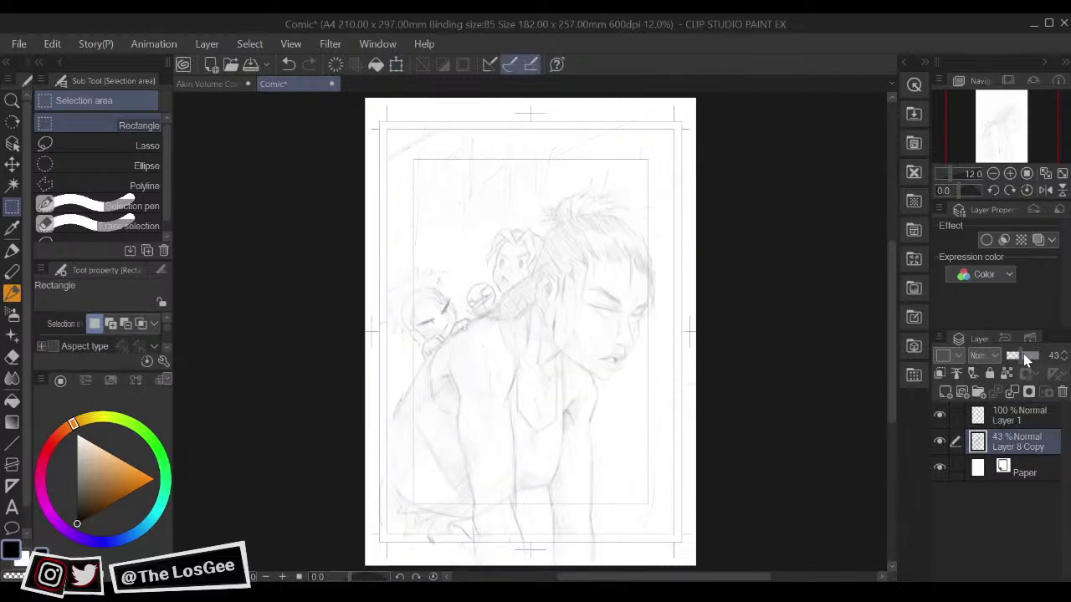
Step: Open the character reference file containing the Gym Uniform and Main Cast layer folders
left_click(25, 50)
left_click(166, 72)
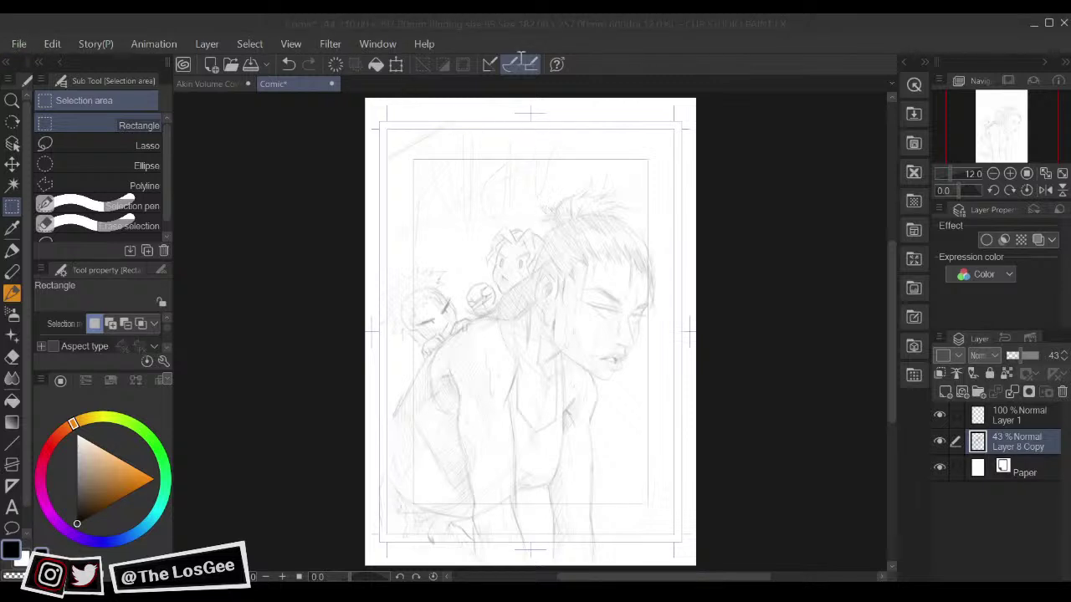
left_click(909, 67)
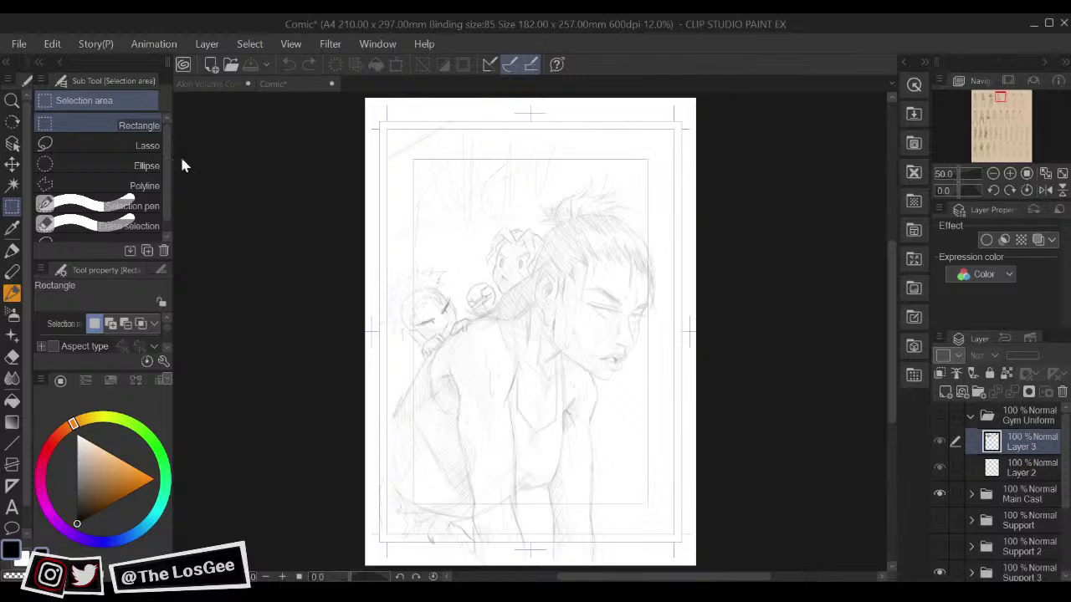
left_click(23, 45)
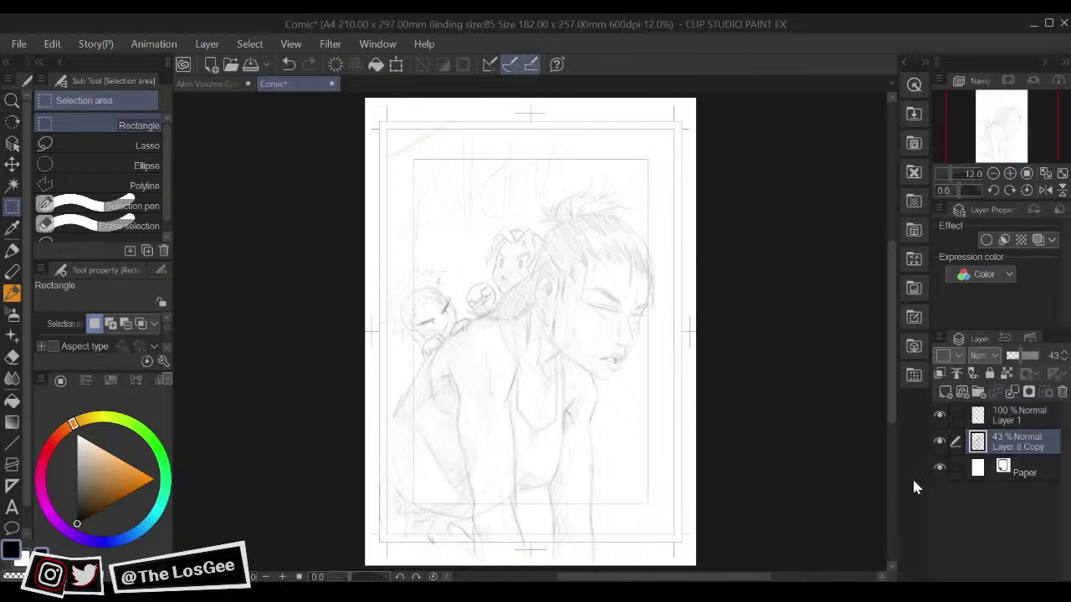
Step: Make Layer 1 active, choose the G-pen for inking, and save the page as Akin Vol.2 Cover
left_click(1006, 418)
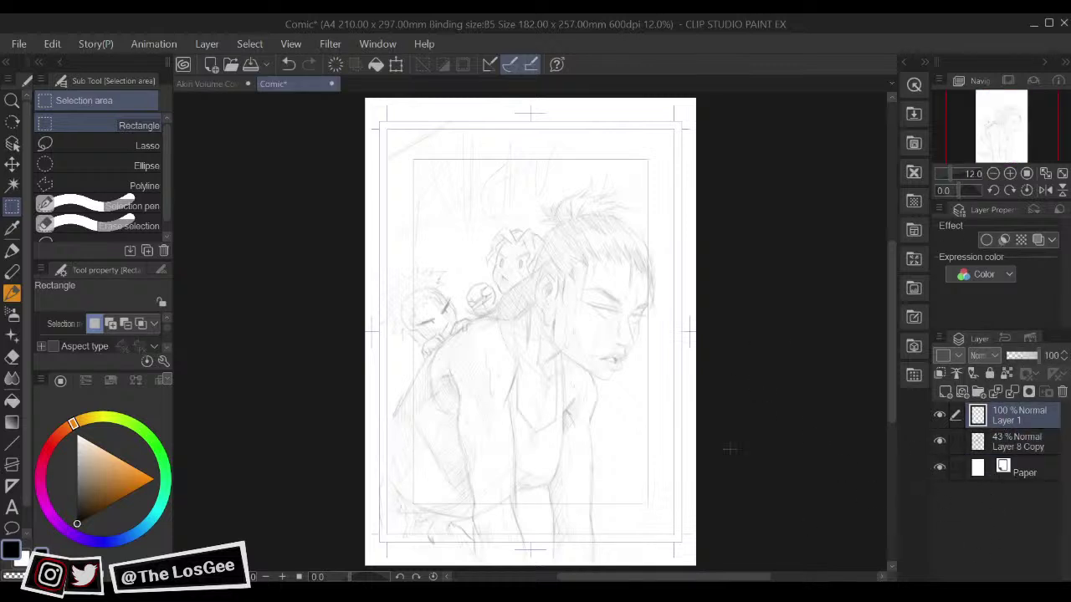
key("b")
left_click(143, 210)
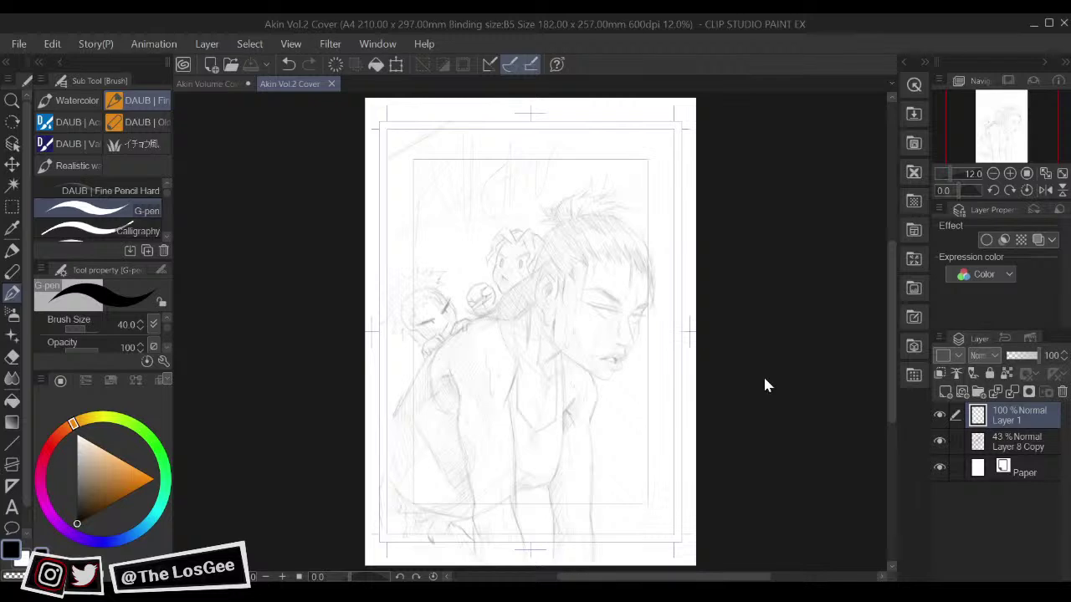
Step: In mirrored view, ink the main figure's inner far brow, nose bridge, nostril and philtrum with the G-pen at size 60
scroll(763, 377, "up", 4)
key("space")
left_click_drag(650, 275, 769, 438)
key("h")
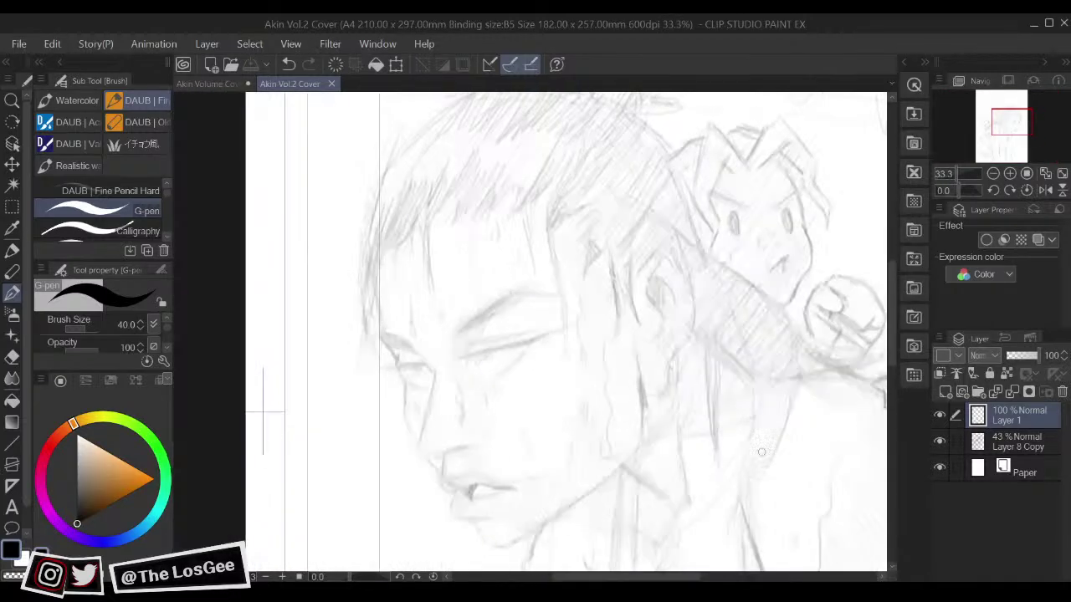
scroll(752, 474, "up", 1)
key("space")
mouse_move(385, 318)
left_mouse_down()
mouse_move(505, 371)
mouse_move(552, 405)
left_mouse_up()
key("]")
key("]")
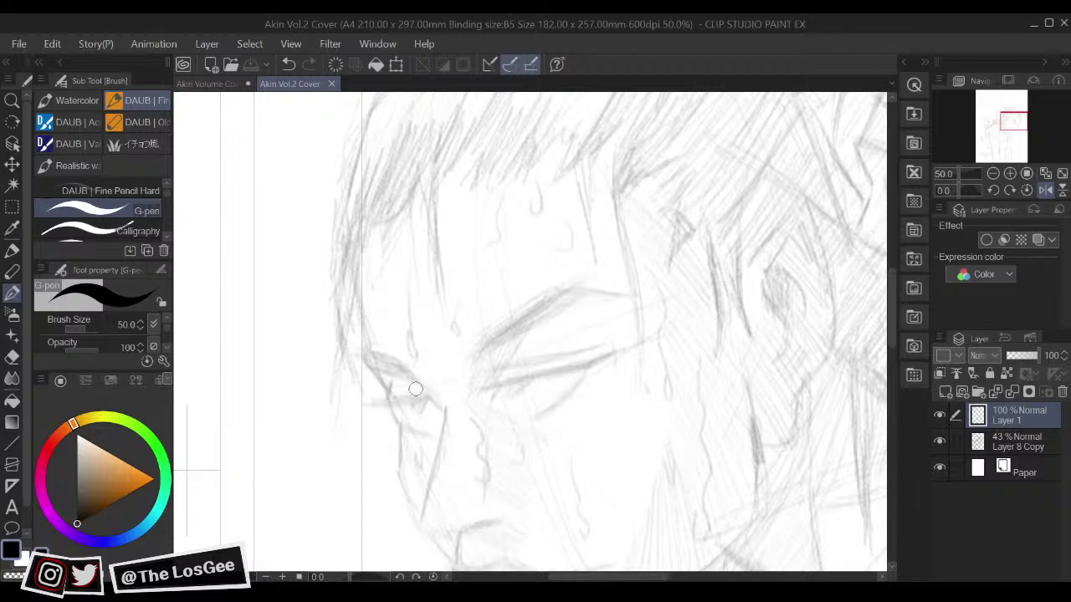
mouse_move(401, 368)
left_mouse_down()
mouse_move(445, 408)
mouse_move(558, 345)
mouse_move(537, 345)
mouse_move(518, 441)
left_mouse_up()
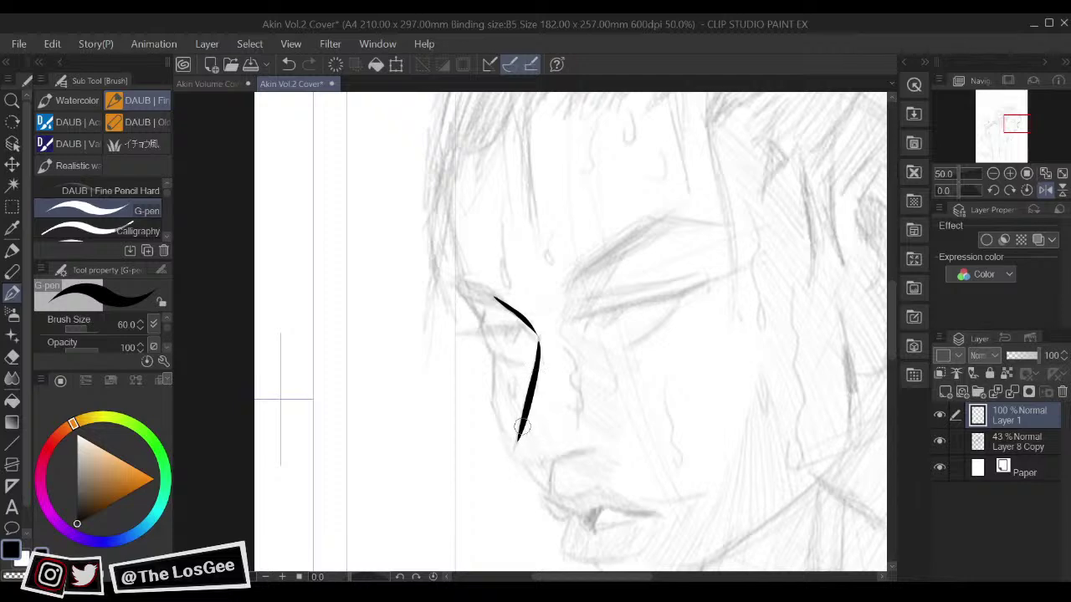
mouse_move(525, 458)
left_mouse_down()
mouse_move(564, 464)
mouse_move(536, 463)
mouse_move(594, 458)
mouse_move(660, 419)
mouse_move(674, 383)
left_mouse_up()
left_click_drag(641, 425, 617, 431)
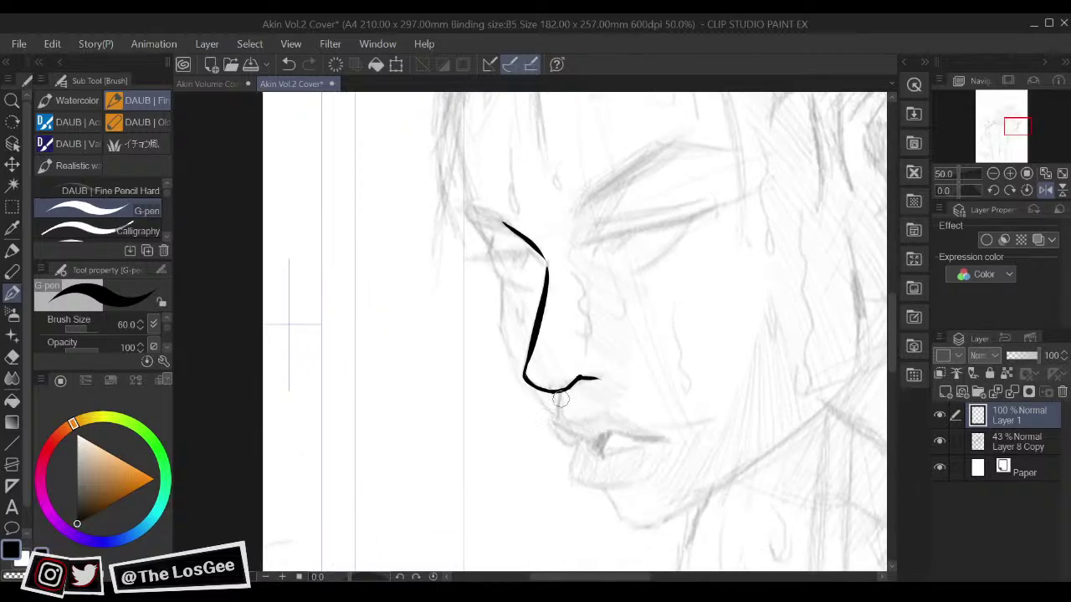
left_click_drag(558, 391, 558, 410)
Step: Ink the far cheek contour down to the upper lip and the forehead edge, increasing the G-pen size from 50 to 70
mouse_move(508, 309)
left_mouse_down()
mouse_move(515, 355)
mouse_move(503, 374)
left_mouse_up()
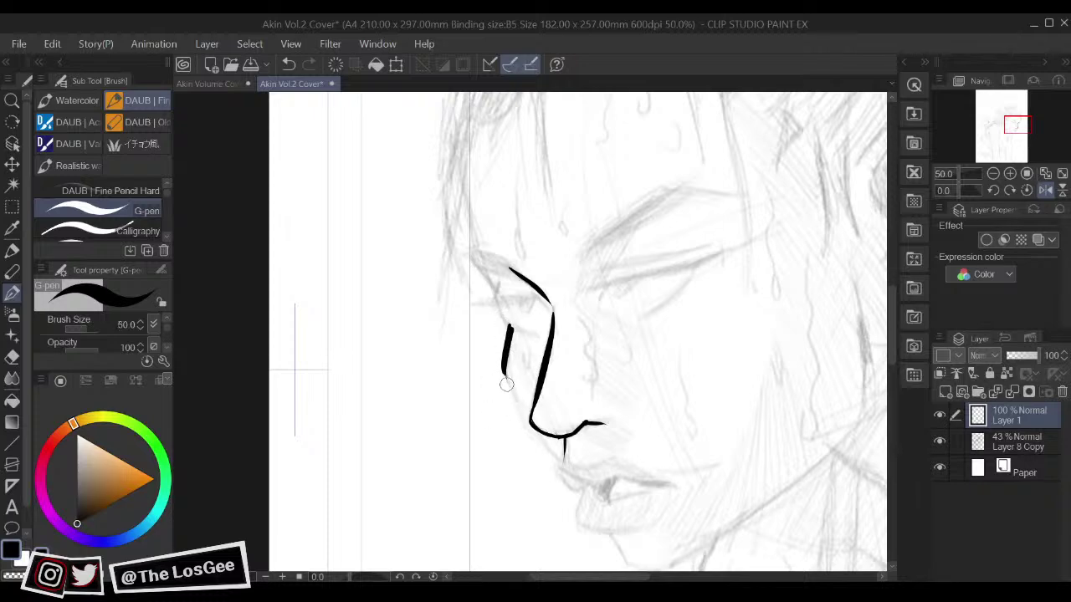
left_click_drag(504, 373, 558, 459)
left_click_drag(527, 423, 561, 462)
left_click_drag(613, 409, 650, 477)
left_click_drag(590, 382, 585, 460)
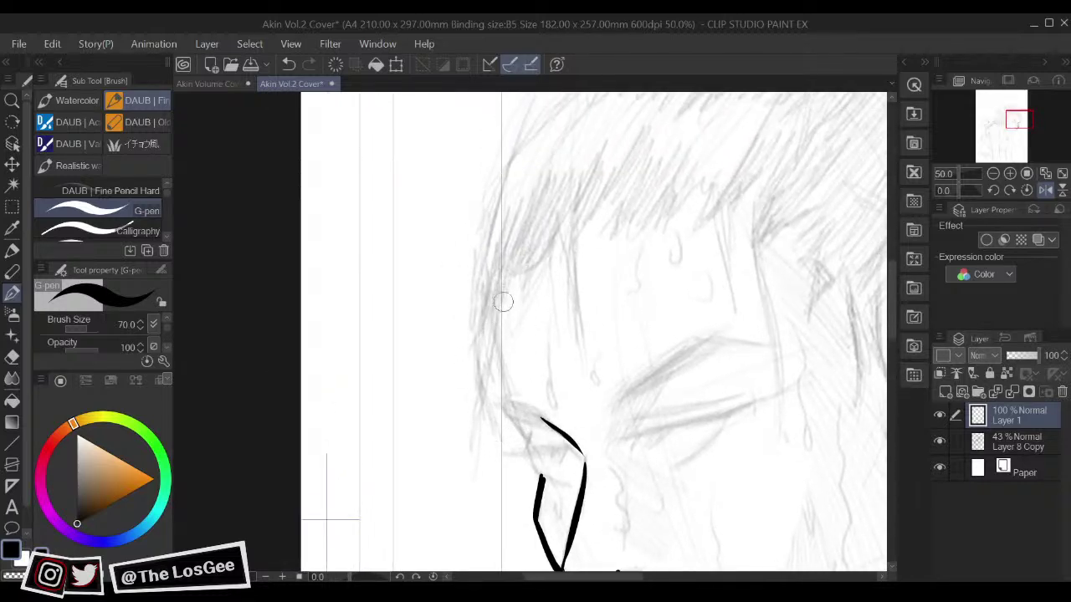
mouse_move(503, 289)
left_mouse_down()
mouse_move(497, 372)
mouse_move(526, 447)
mouse_move(547, 418)
mouse_move(538, 367)
mouse_move(540, 415)
mouse_move(552, 423)
mouse_move(592, 382)
mouse_move(602, 307)
left_mouse_up()
Step: Ink the upper lip and the slightly open mouth with a solid black gap, cleaning the lines in flipped view
mouse_move(586, 427)
left_mouse_down()
mouse_move(594, 453)
mouse_move(582, 434)
mouse_move(601, 458)
mouse_move(705, 451)
left_mouse_up()
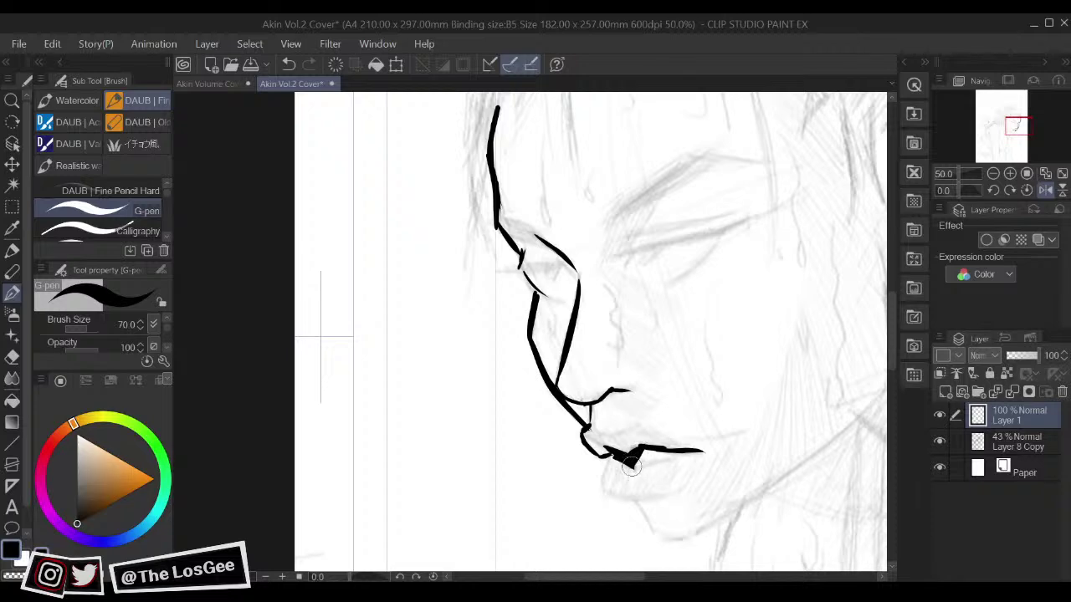
left_click_drag(638, 467, 701, 452)
key("h")
left_click_drag(550, 417, 621, 495)
key("e")
key("p")
left_click_drag(496, 522, 494, 499)
key("h")
left_click_drag(661, 478, 662, 399)
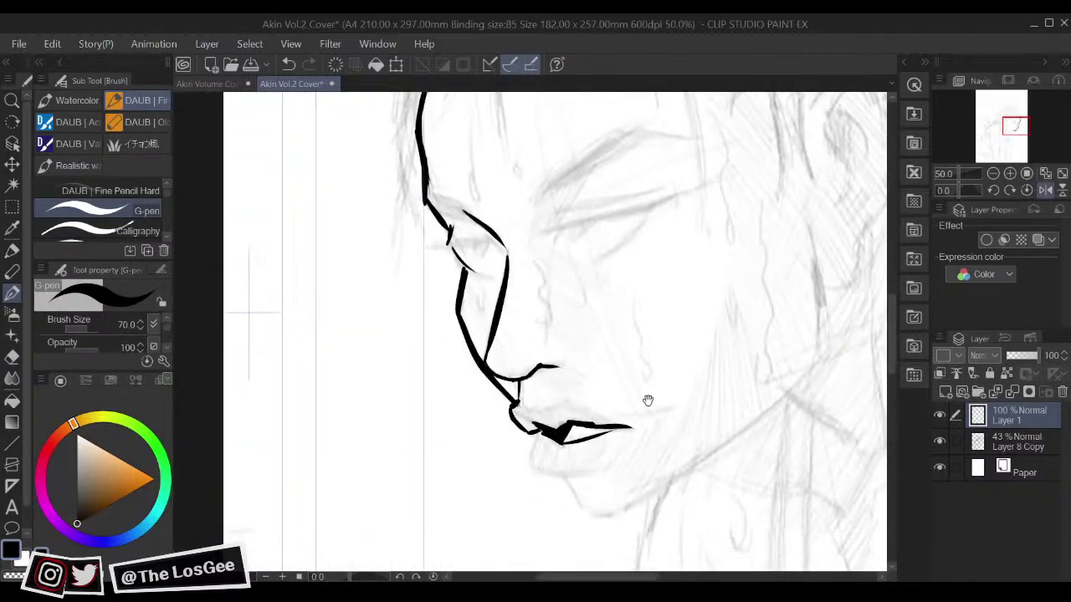
Step: Ink the front curve and underside of the lower lip, undoing the first strokes and redrawing them in flipped view
mouse_move(536, 433)
left_mouse_down()
mouse_move(529, 458)
mouse_move(556, 477)
left_mouse_up()
key("ctrl+z")
key("ctrl+z")
key("h")
left_click_drag(638, 442, 602, 502)
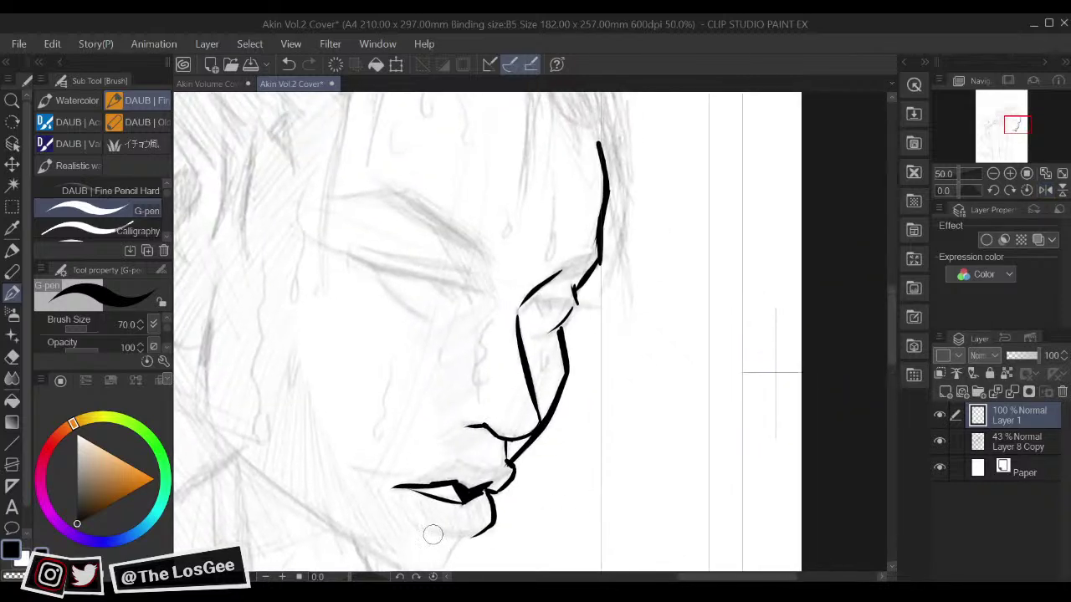
mouse_move(421, 530)
left_mouse_down()
mouse_move(488, 526)
mouse_move(419, 531)
mouse_move(471, 536)
left_mouse_up()
Step: Clean up the lower lip line and ink the short contour from beneath it to the chin
key("e")
key("p")
left_click_drag(600, 468, 658, 364)
key("h")
mouse_move(598, 407)
left_mouse_down()
mouse_move(617, 440)
mouse_move(596, 436)
left_mouse_up()
key("h")
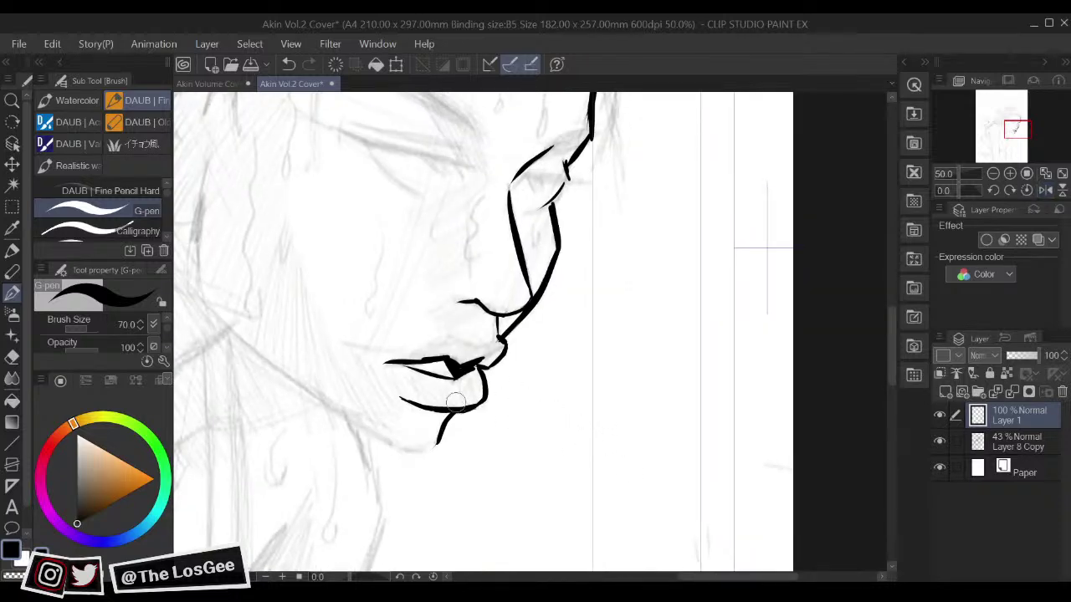
mouse_move(442, 407)
left_mouse_down()
mouse_move(464, 411)
mouse_move(518, 458)
left_mouse_up()
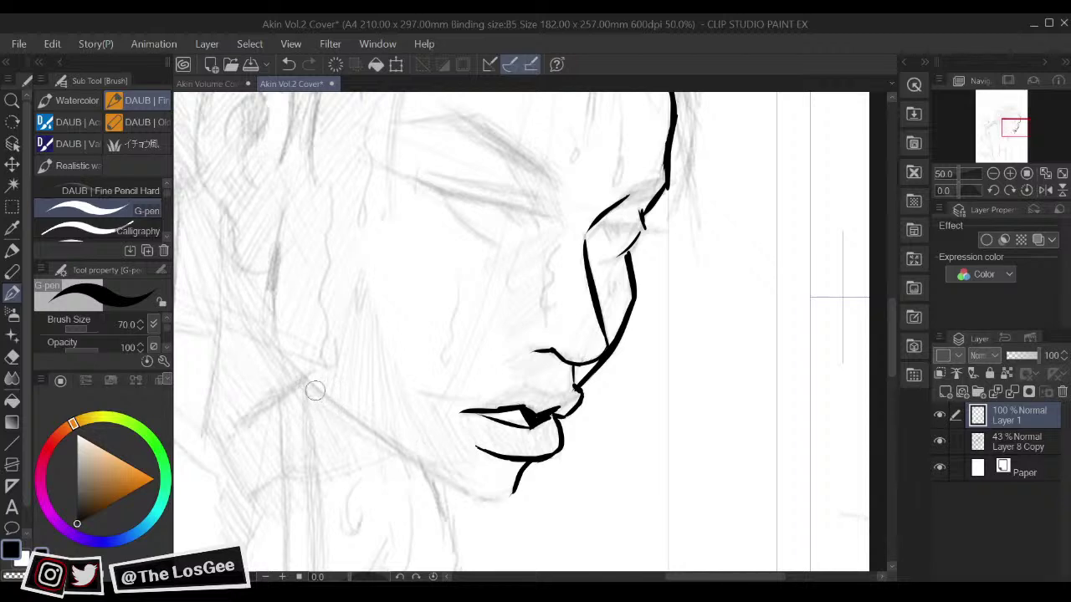
Step: Ink the jawline from below the ear to the chin, redrawing the joining chin stroke until it meets the front contour
left_click_drag(305, 377, 465, 488)
left_click_drag(414, 461, 497, 505)
key("ctrl+z")
left_click_drag(416, 466, 501, 500)
key("ctrl+z")
key("ctrl+z")
left_click_drag(434, 471, 504, 507)
key("ctrl+z")
mouse_move(423, 465)
left_mouse_down()
mouse_move(481, 498)
mouse_move(457, 487)
mouse_move(497, 500)
mouse_move(488, 495)
mouse_move(514, 493)
left_mouse_up()
key("ctrl+z")
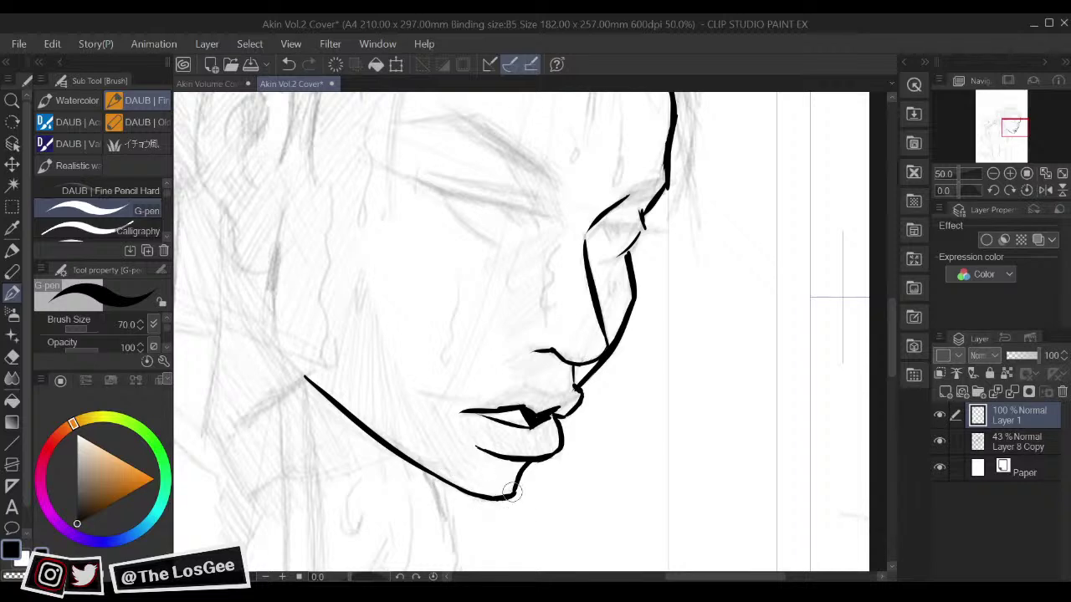
Step: Ink the thin contour along the top edge of the upper lip, working in flipped view
left_click_drag(393, 447, 458, 455)
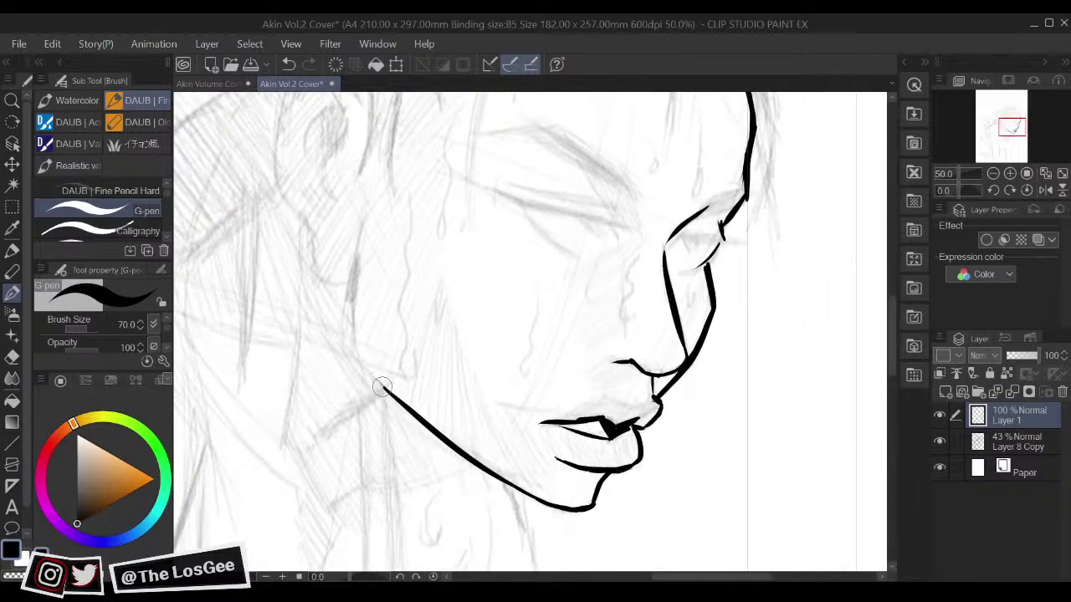
left_click_drag(365, 371, 419, 437)
scroll(422, 444, "down", 2)
key("ctrl+0")
scroll(423, 445, "up", 3)
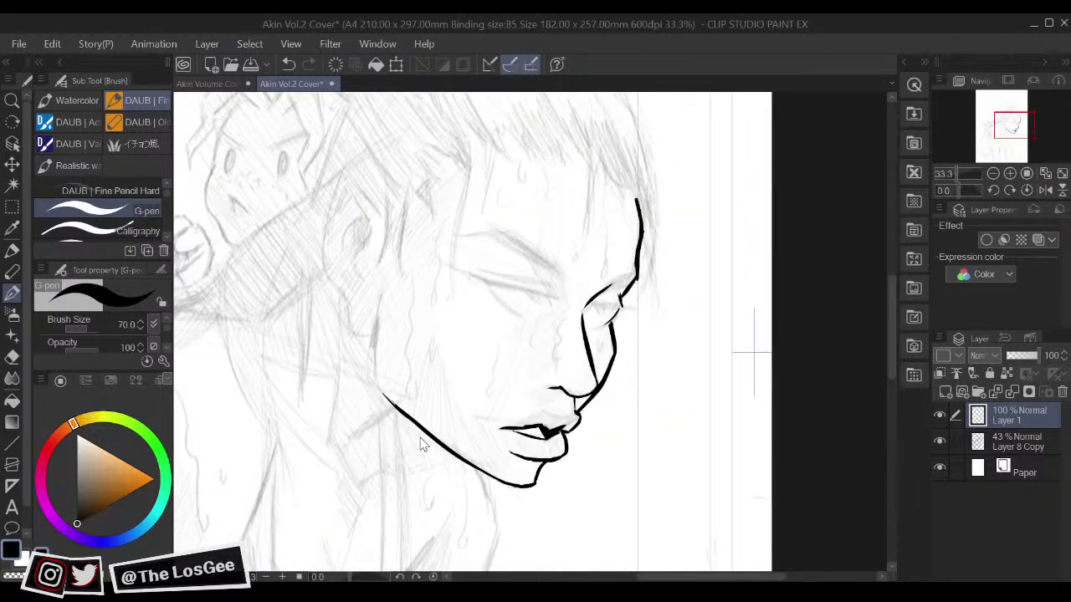
scroll(422, 445, "up", 1)
key("h")
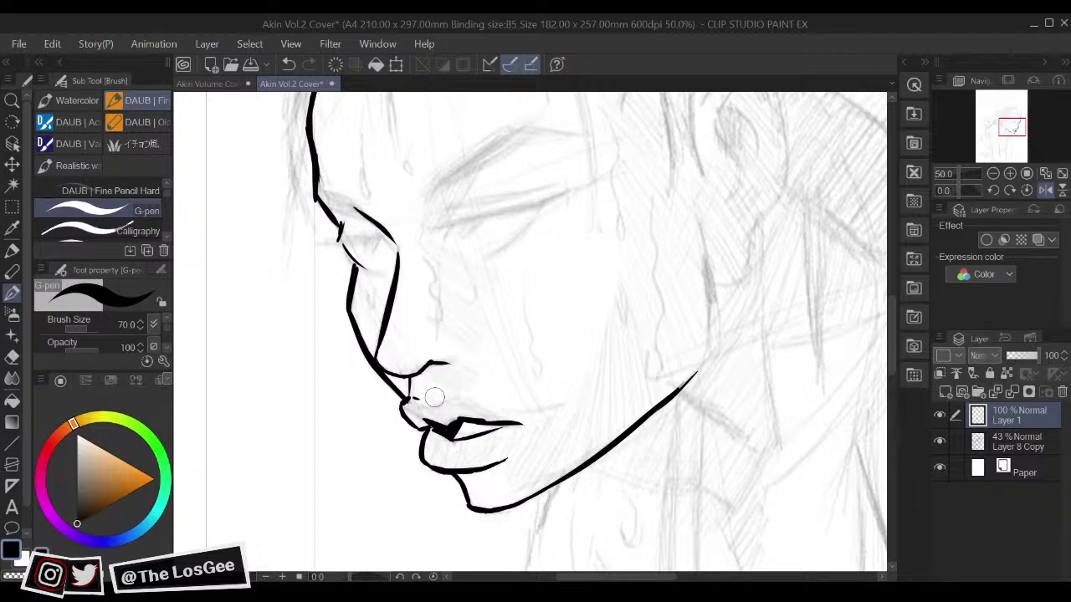
mouse_move(432, 399)
left_mouse_down()
mouse_move(458, 394)
mouse_move(510, 423)
left_mouse_up()
key("h")
Step: Ink the near eye's upper lash line, curved lower lid and short inner corner
mouse_move(665, 318)
left_mouse_down()
mouse_move(665, 443)
mouse_move(657, 414)
mouse_move(624, 433)
mouse_move(633, 539)
left_mouse_up()
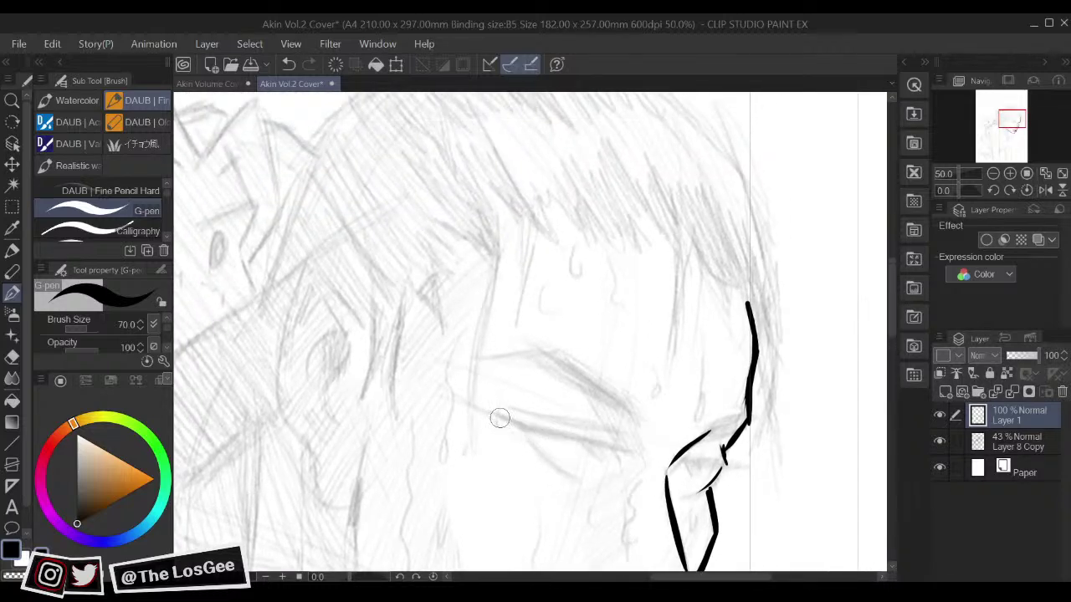
mouse_move(494, 413)
left_mouse_down()
mouse_move(632, 452)
mouse_move(571, 439)
mouse_move(637, 450)
left_mouse_up()
mouse_move(486, 411)
left_mouse_down()
mouse_move(542, 431)
mouse_move(552, 464)
mouse_move(599, 477)
left_mouse_up()
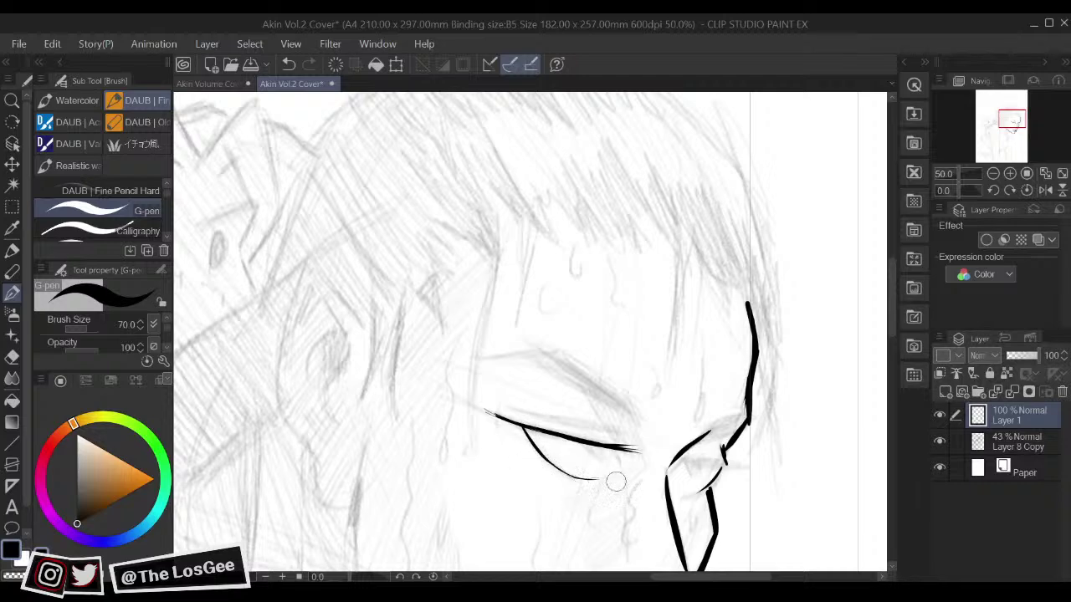
scroll(635, 448, "down", 1)
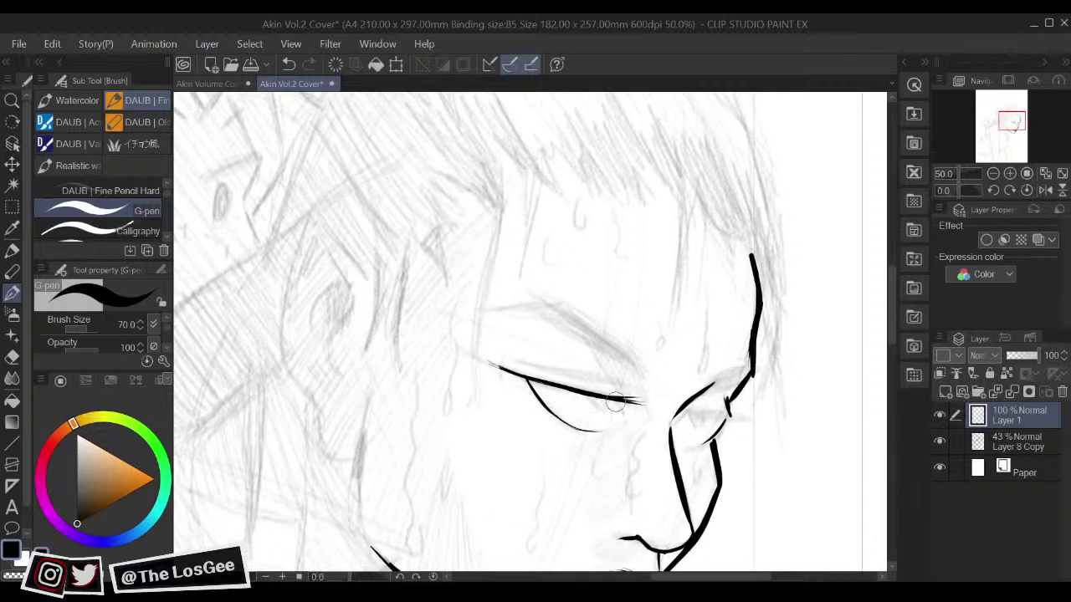
left_click_drag(617, 399, 624, 420)
Step: Ink the eyelid crease above the near eye, undoing the first strokes and redrawing it closer to the lash line
mouse_move(564, 363)
left_mouse_down()
mouse_move(570, 386)
mouse_move(640, 416)
left_mouse_up()
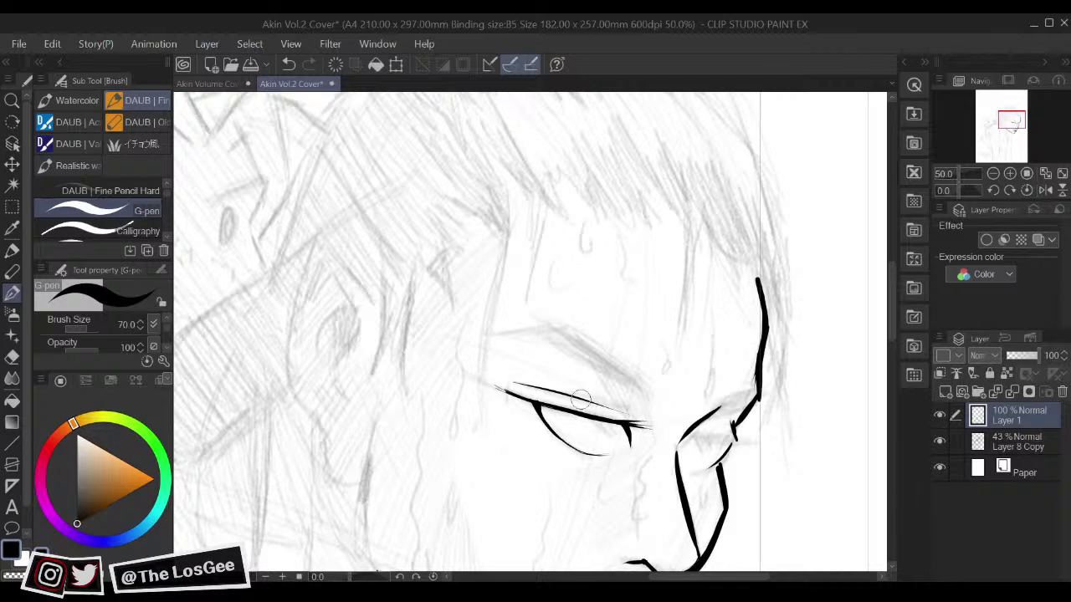
key("ctrl+z")
mouse_move(533, 393)
left_mouse_down()
mouse_move(599, 403)
mouse_move(537, 390)
mouse_move(637, 419)
left_mouse_up()
key("ctrl+z")
key("ctrl+z")
left_click_drag(537, 392, 638, 420)
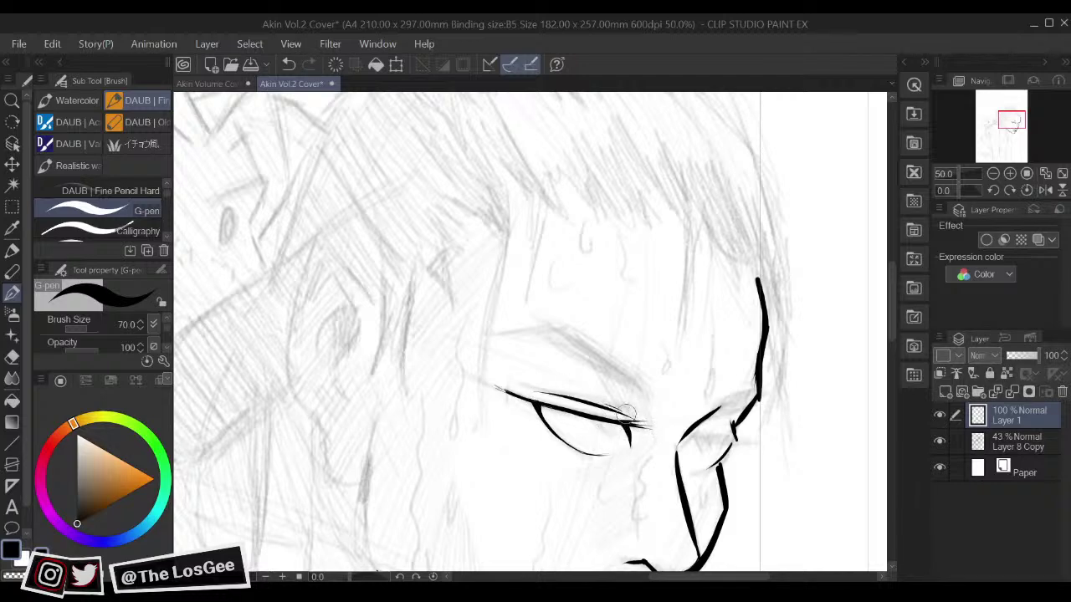
Step: Ink the near eye's iris under the upper lid with hatching and check the eye in flipped view
left_click_drag(635, 374, 635, 328)
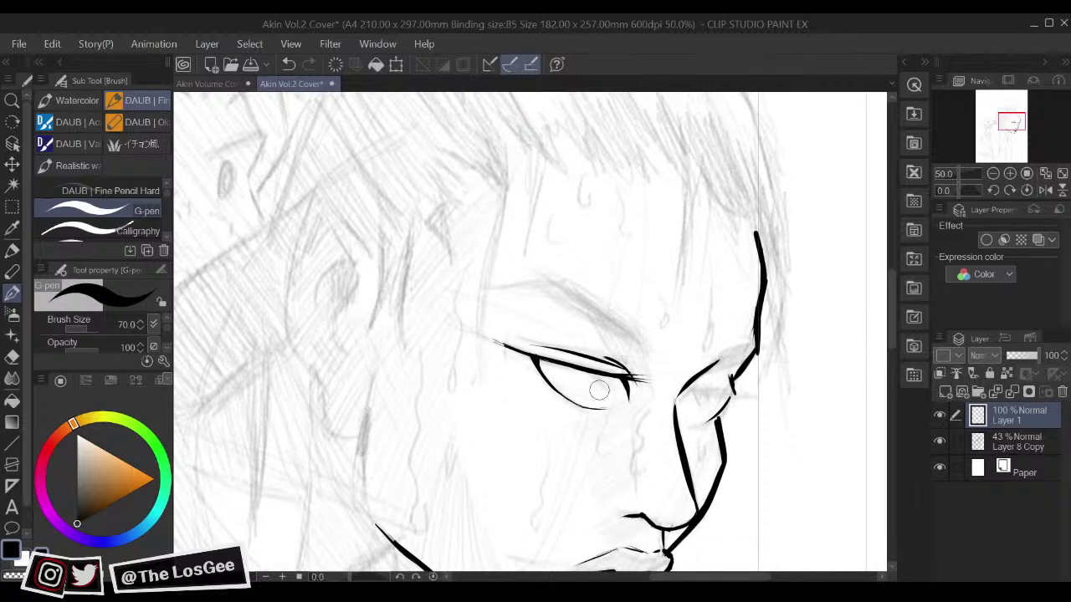
left_click_drag(605, 388, 618, 386)
left_click_drag(743, 386, 719, 345)
key("h")
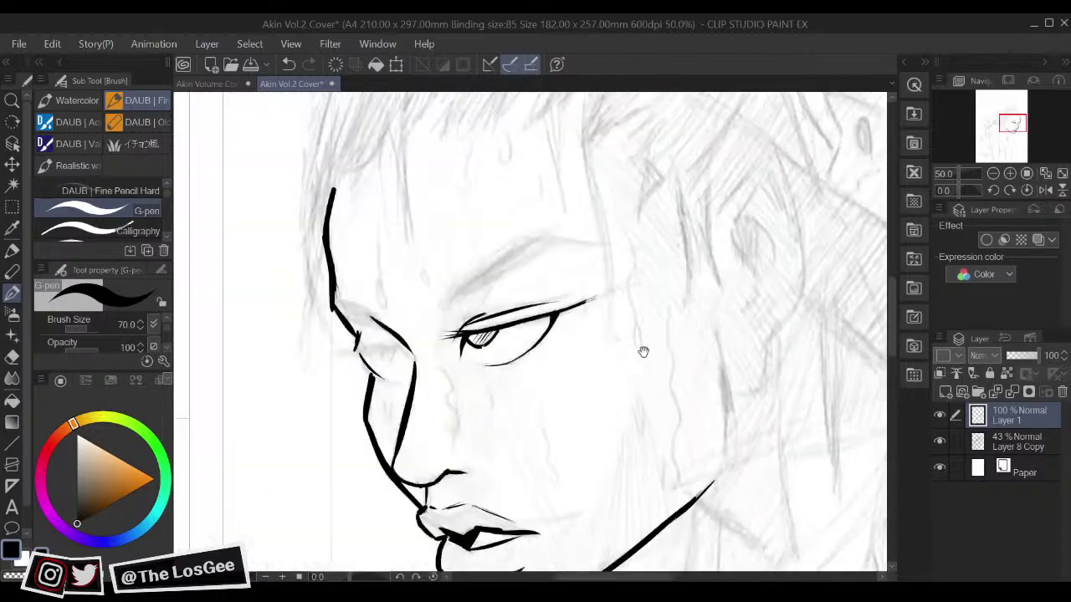
left_click_drag(444, 346, 491, 384)
key("h")
Step: Ink the far eye with a redrawn upper lid, a curved lower lid and a hatched iris
key("h")
left_click_drag(642, 385, 606, 404)
left_click_drag(346, 416, 413, 409)
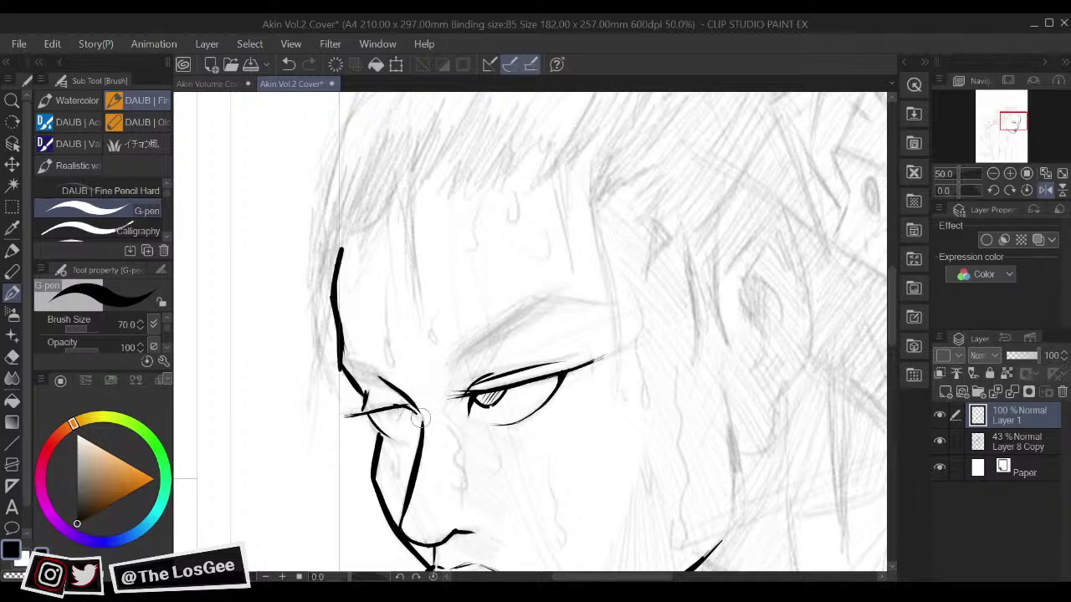
key("h")
left_click_drag(676, 382, 627, 373)
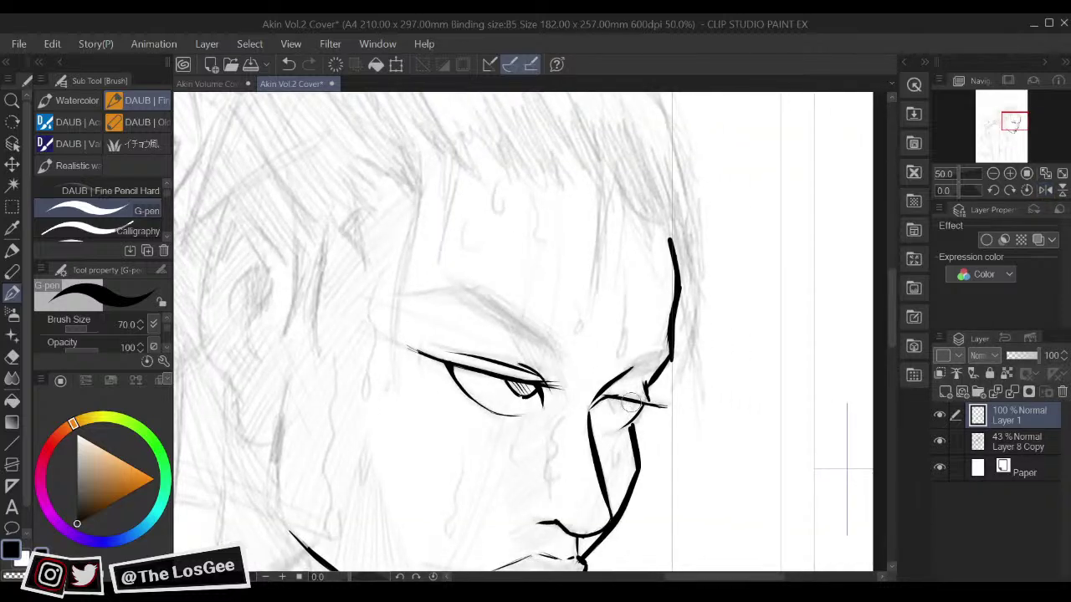
key("ctrl+z")
key("ctrl+z")
mouse_move(595, 406)
left_mouse_down()
mouse_move(657, 400)
mouse_move(586, 405)
mouse_move(627, 429)
left_mouse_up()
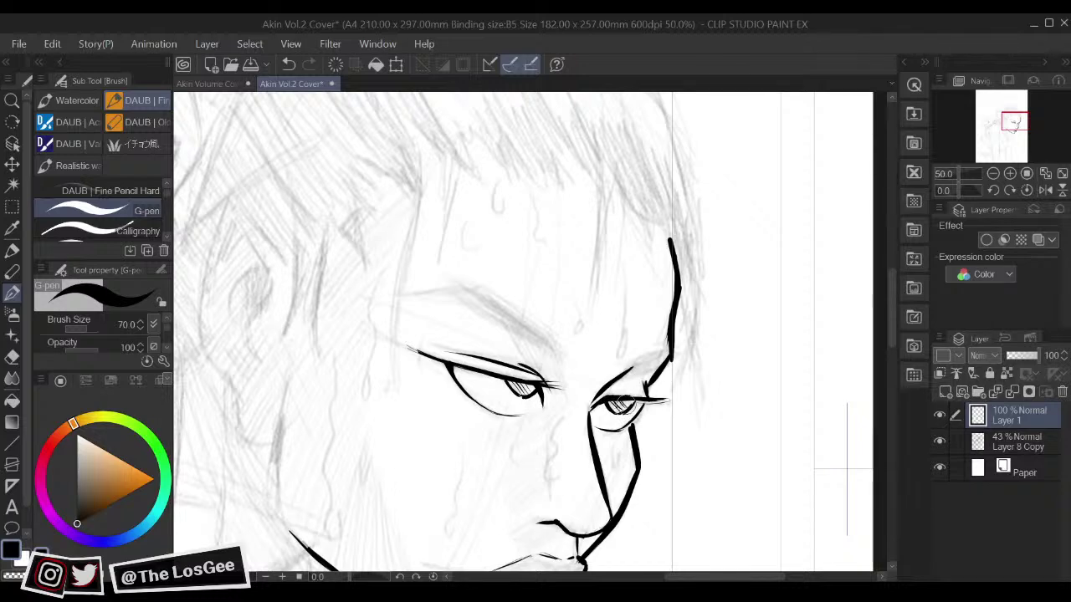
Step: Add short lashes at the outer corner of the far eye, checking it in flipped view
key("h")
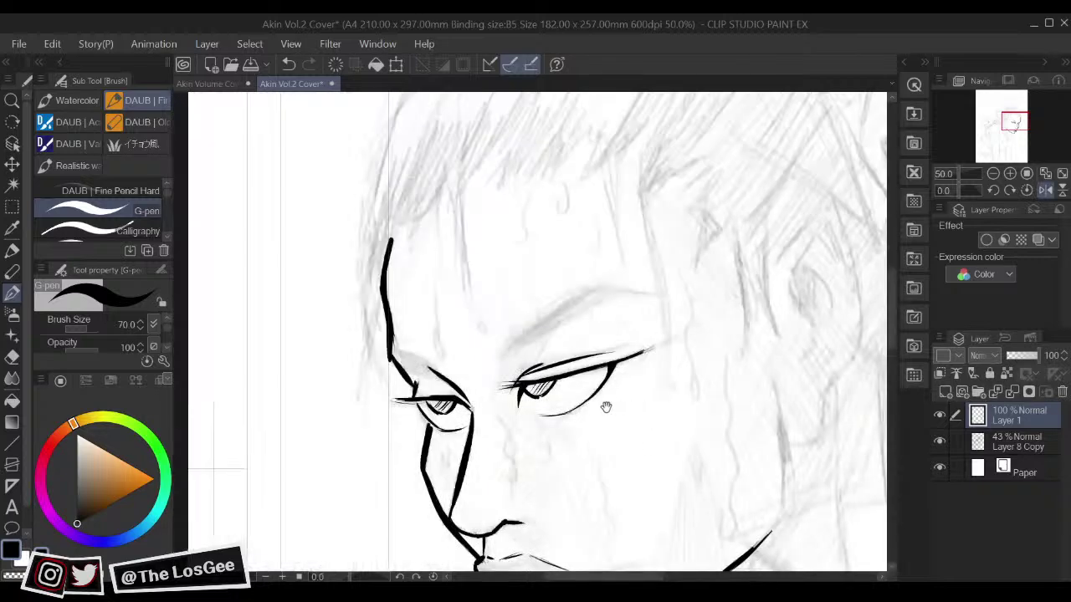
left_click_drag(612, 406, 625, 410)
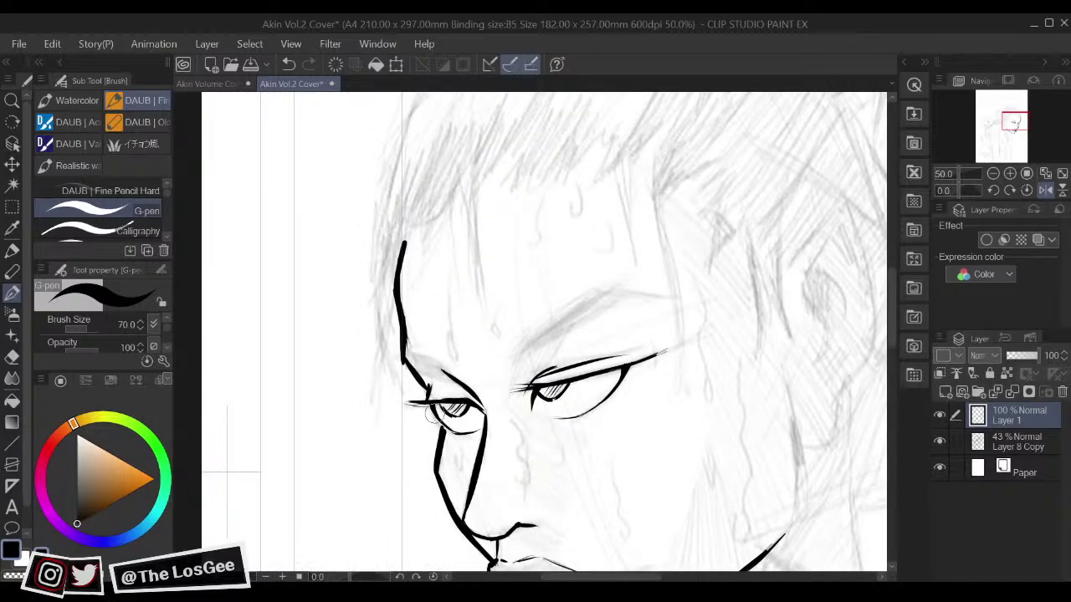
key("h")
mouse_move(600, 393)
left_mouse_down()
mouse_move(626, 404)
mouse_move(601, 375)
left_mouse_up()
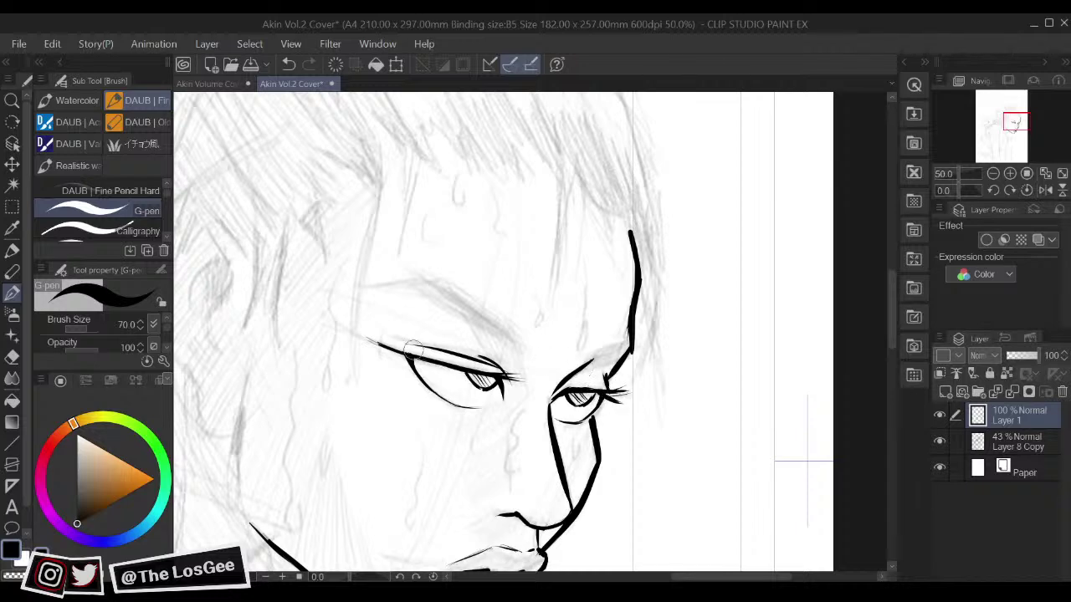
Step: Ink the upper and lower edges of the near eyebrow's thick inner part over the sketch
left_click_drag(428, 296, 473, 329)
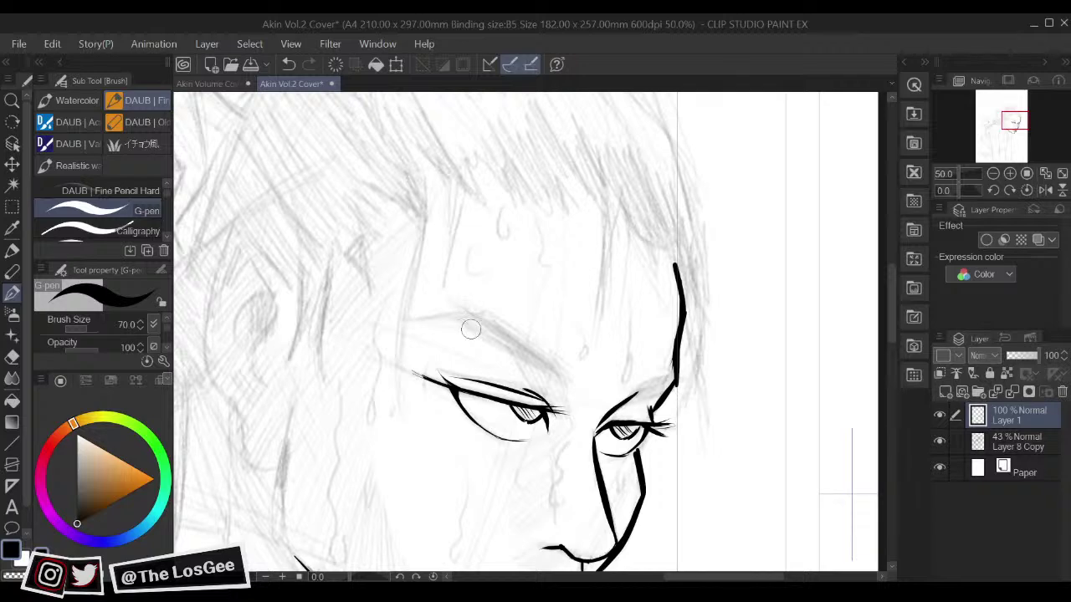
left_click_drag(461, 317, 560, 384)
mouse_move(515, 340)
left_mouse_down()
mouse_move(489, 317)
mouse_move(561, 381)
left_mouse_up()
key("h")
left_click_drag(662, 341, 609, 404)
Step: Ink the near eyebrow's thin tapering outer end, undoing and redrawing the stroke until it joins the arch
key("h")
left_click_drag(367, 397, 440, 392)
key("ctrl+z")
key("ctrl+z")
left_click_drag(366, 397, 445, 397)
key("ctrl+z")
left_click_drag(365, 397, 443, 394)
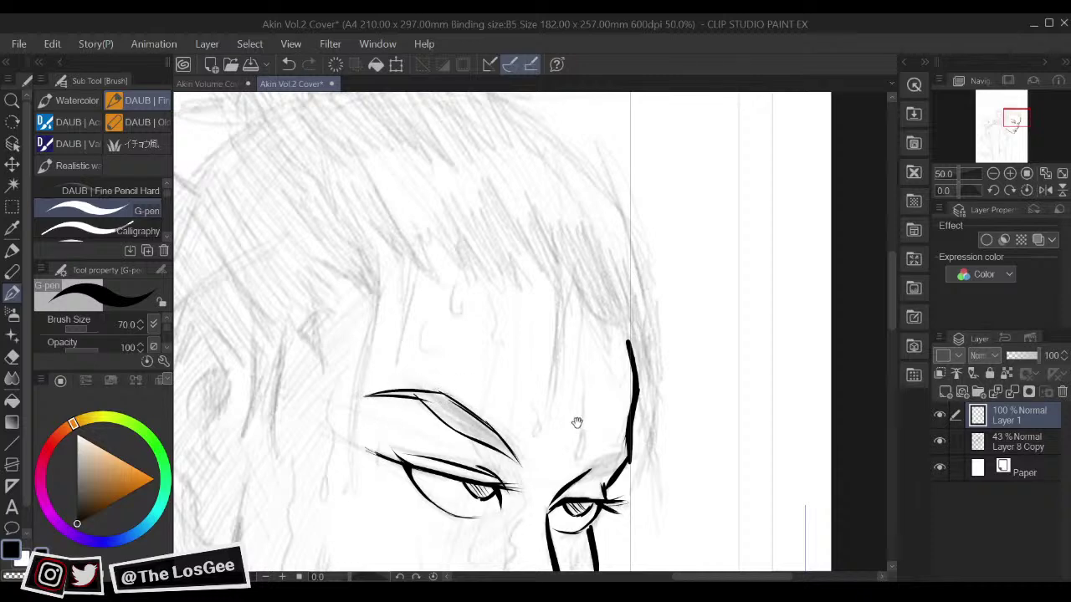
Step: Ink the upper edge of the far eyebrow between the forehead contour and the far eye in flipped view
key("h")
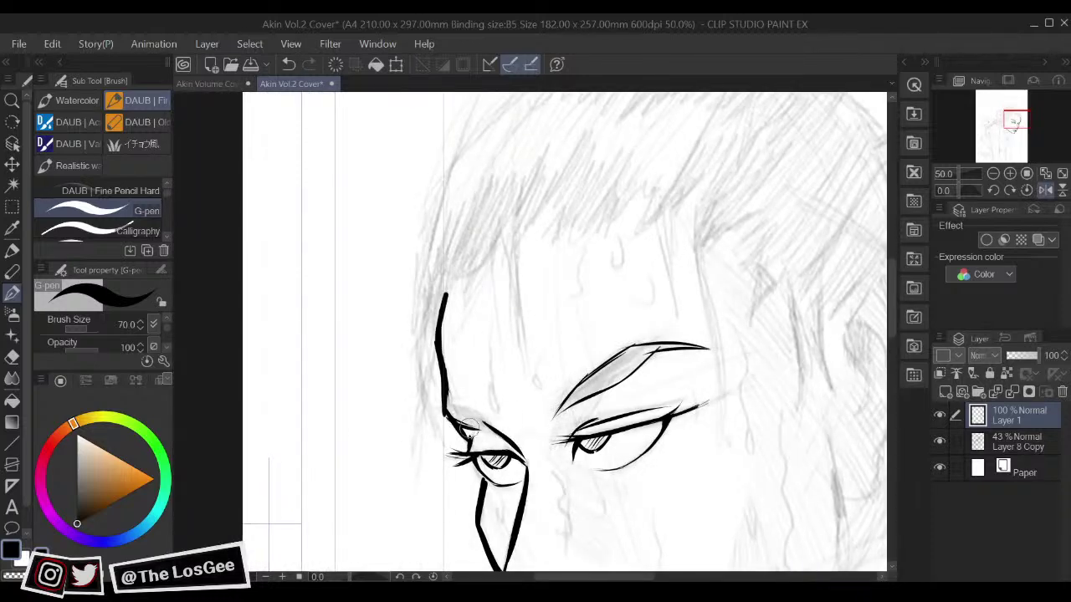
left_click_drag(445, 399, 492, 426)
key("h")
Step: Ink a long sweat trail on the forehead above the far eyebrow and a small drop on the far cheek beside the nose
left_click_drag(572, 380, 660, 326)
left_click_drag(661, 270, 657, 357)
left_click_drag(663, 301, 709, 289)
left_click_drag(683, 336, 678, 373)
mouse_move(780, 312)
left_mouse_down()
mouse_move(741, 310)
mouse_move(722, 241)
left_mouse_up()
left_click_drag(676, 380, 682, 397)
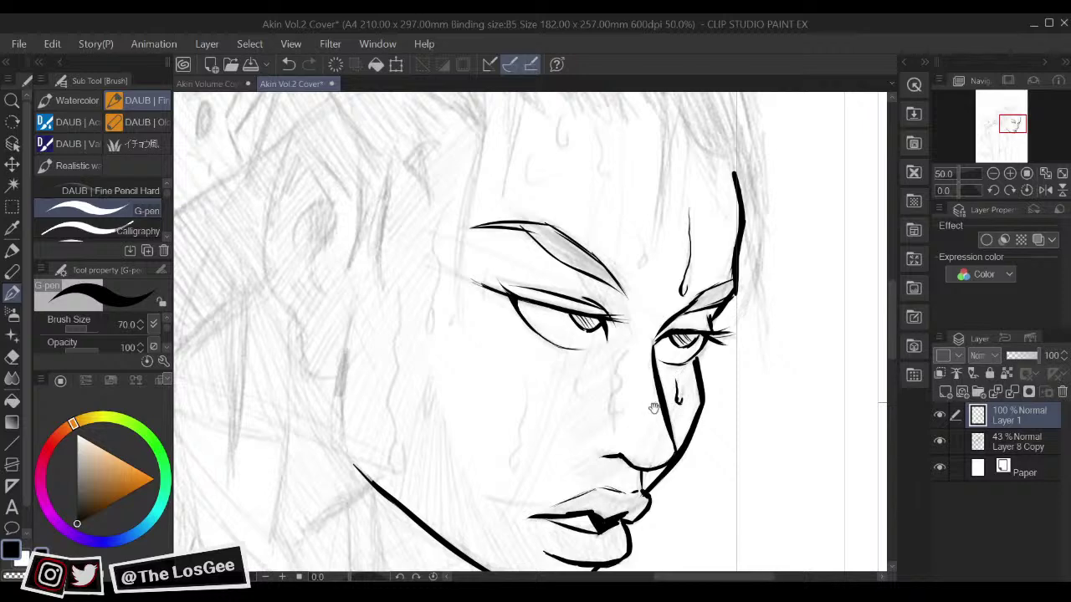
Step: Ink the rear edge of the jaw rising toward the earlobe
scroll(655, 410, "down", 3)
scroll(655, 409, "up", 2)
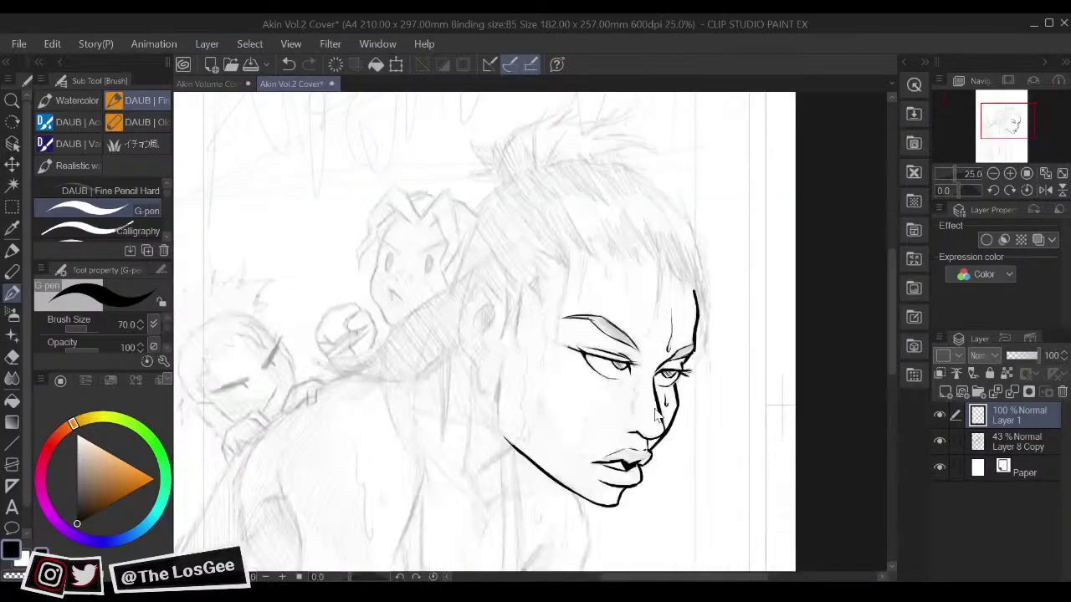
left_click_drag(619, 383, 689, 436)
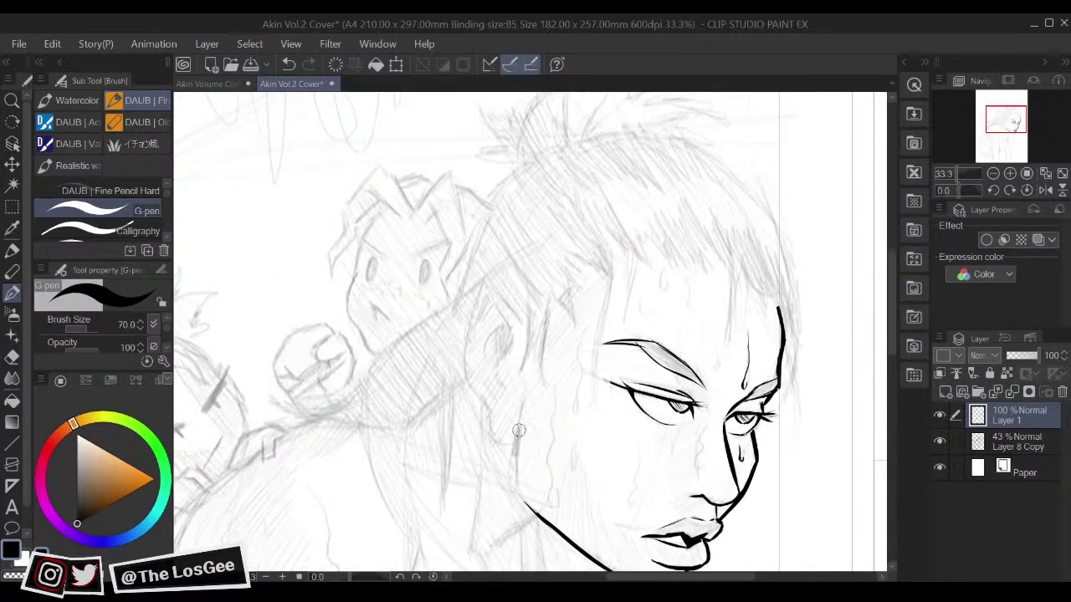
left_click_drag(526, 405, 516, 466)
left_click_drag(647, 459, 670, 365)
key("h")
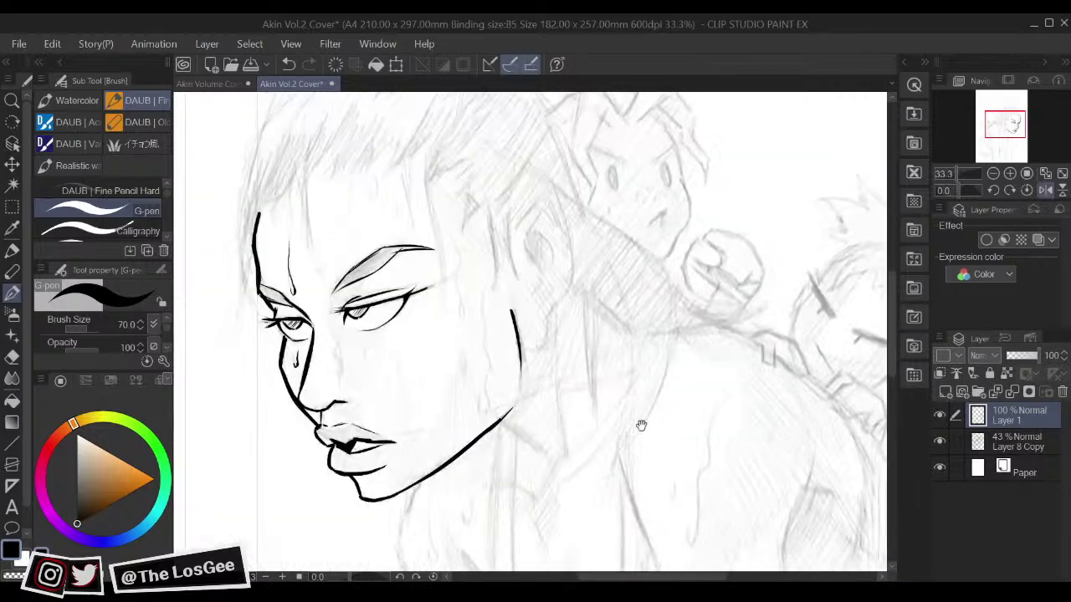
Step: Ink a short neck line running back from under the jaw and another short line behind the ear, using flipped view
left_click_drag(647, 425, 613, 420)
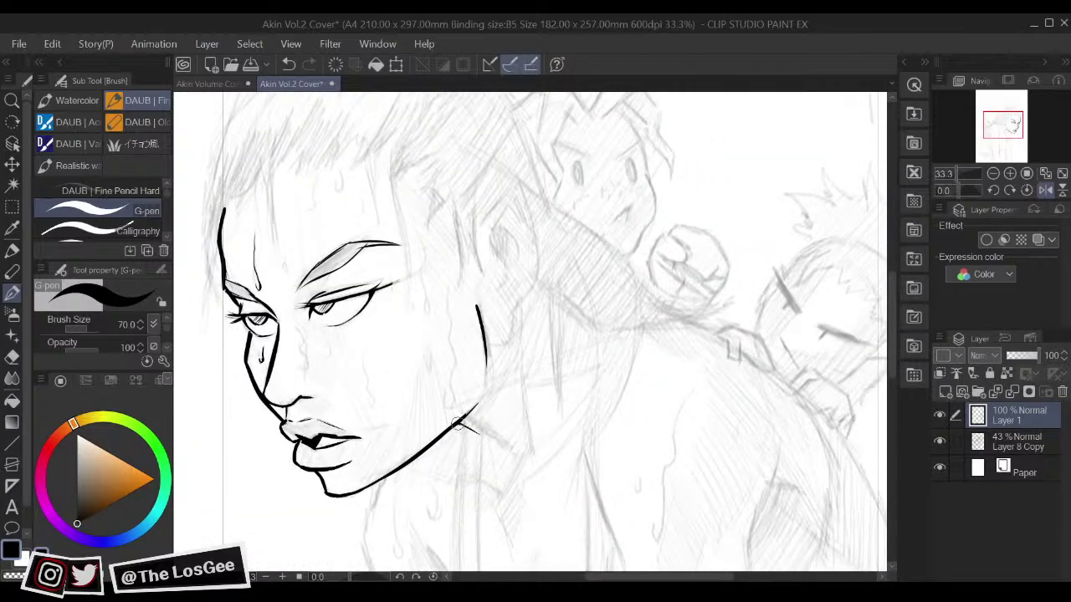
key("h")
left_click_drag(644, 383, 676, 406)
key("h")
left_click_drag(648, 342, 652, 447)
mouse_move(511, 408)
left_mouse_down()
mouse_move(548, 436)
mouse_move(547, 448)
mouse_move(536, 425)
mouse_move(558, 448)
left_mouse_up()
key("h")
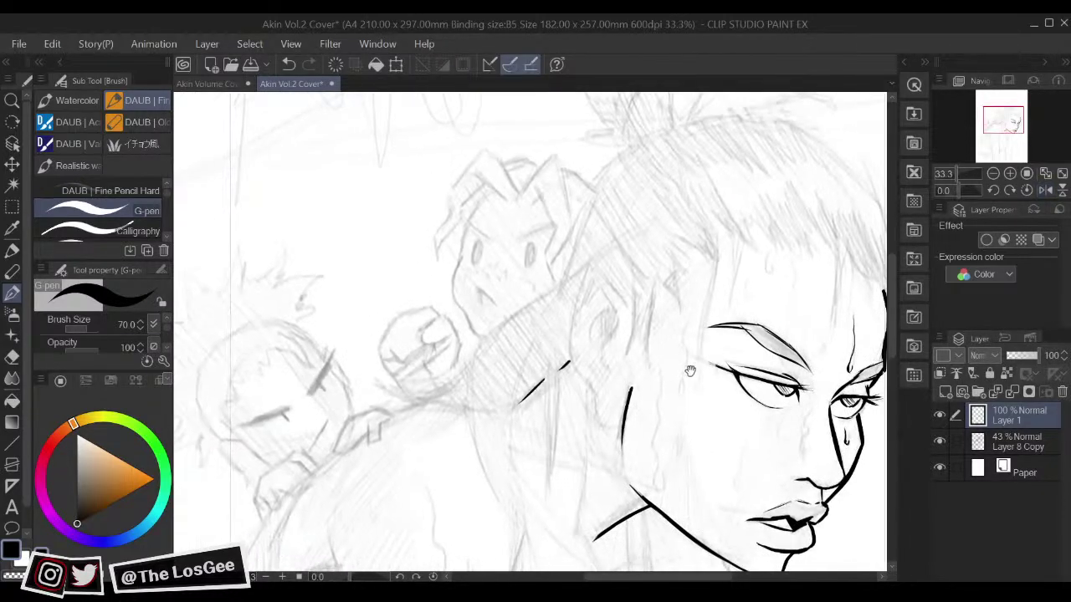
Step: Ink the long tapering strand hanging behind the ear, undoing and redrawing its second edge
left_click_drag(540, 346, 553, 495)
left_click_drag(561, 342, 554, 500)
key("ctrl+z")
left_click_drag(565, 394, 553, 490)
key("ctrl+z")
left_click_drag(564, 398, 558, 502)
Step: Ink the pointed ear's outline down to the lobe, redrawing the back edge, and add the inner folds with hatching
left_click_drag(627, 355, 613, 495)
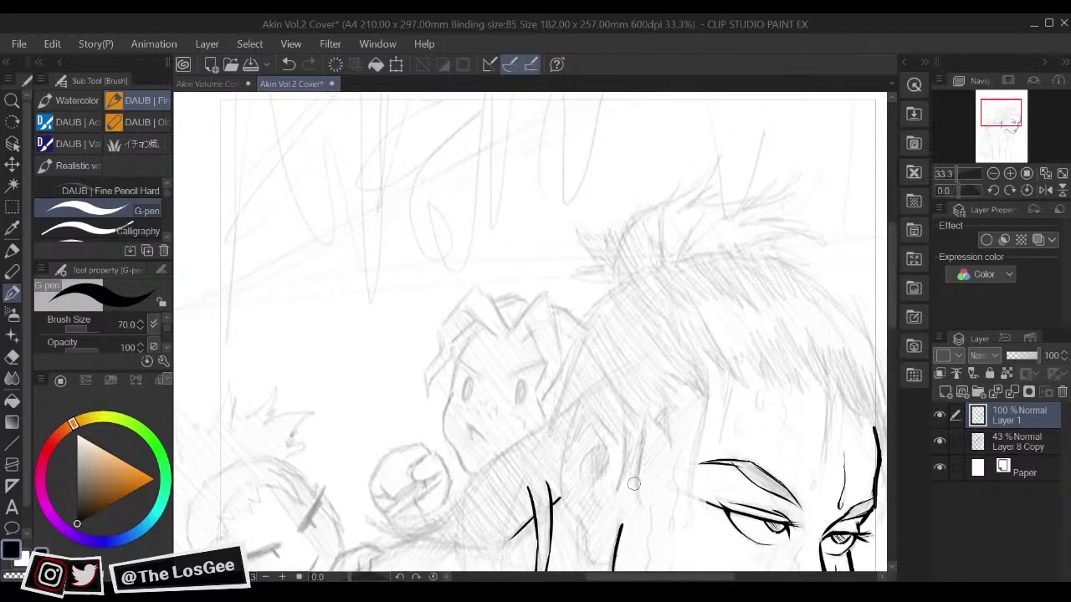
left_click_drag(676, 428, 615, 395)
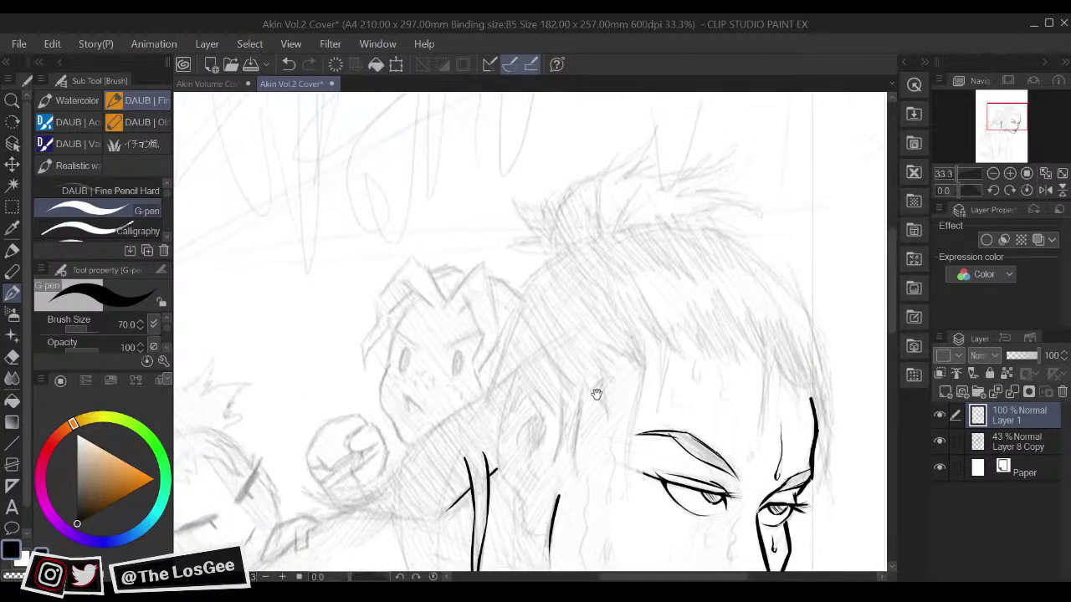
mouse_move(519, 375)
left_mouse_down()
mouse_move(559, 423)
mouse_move(543, 343)
left_mouse_up()
left_click_drag(524, 299, 511, 381)
key("ctrl+z")
mouse_move(526, 296)
left_mouse_down()
mouse_move(505, 398)
mouse_move(542, 458)
mouse_move(564, 448)
left_mouse_up()
left_click_drag(548, 348, 564, 377)
mouse_move(544, 333)
left_mouse_down()
mouse_move(569, 394)
mouse_move(569, 385)
mouse_move(555, 422)
mouse_move(559, 370)
mouse_move(538, 399)
left_mouse_up()
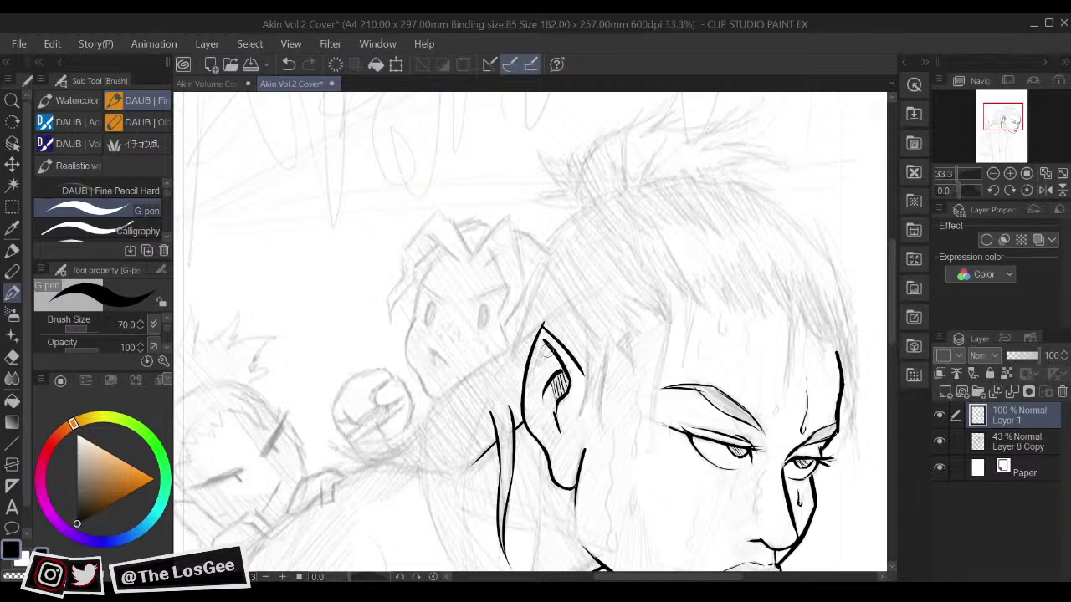
Step: Ink the inner contour of the main character's ear with the G-pen, following the sketch
left_click_drag(542, 348, 530, 399)
key("ctrl+z")
scroll(549, 360, "down", 2)
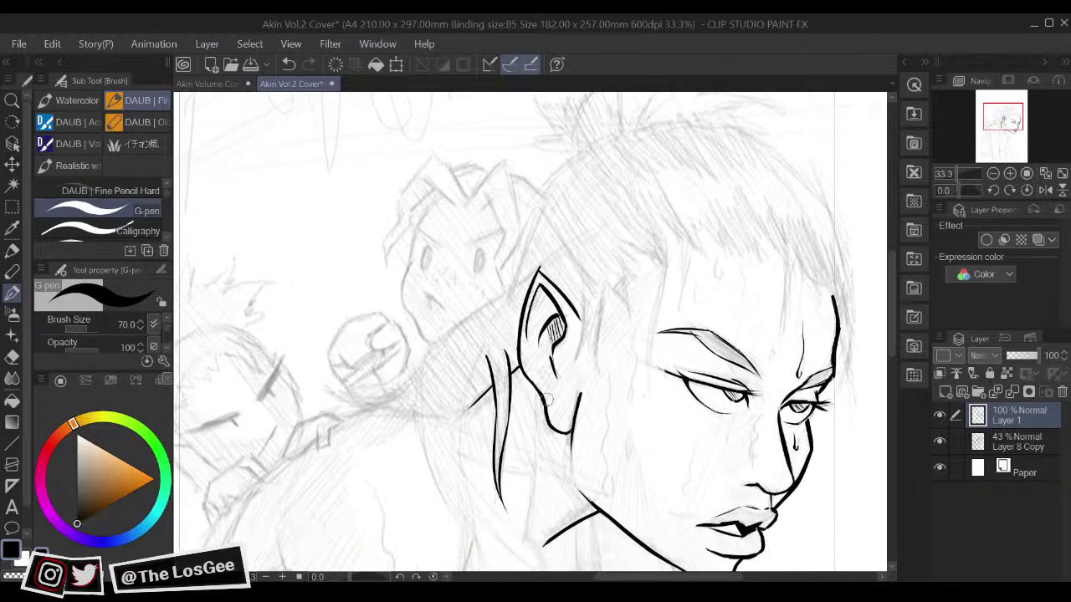
scroll(511, 401, "up", 1)
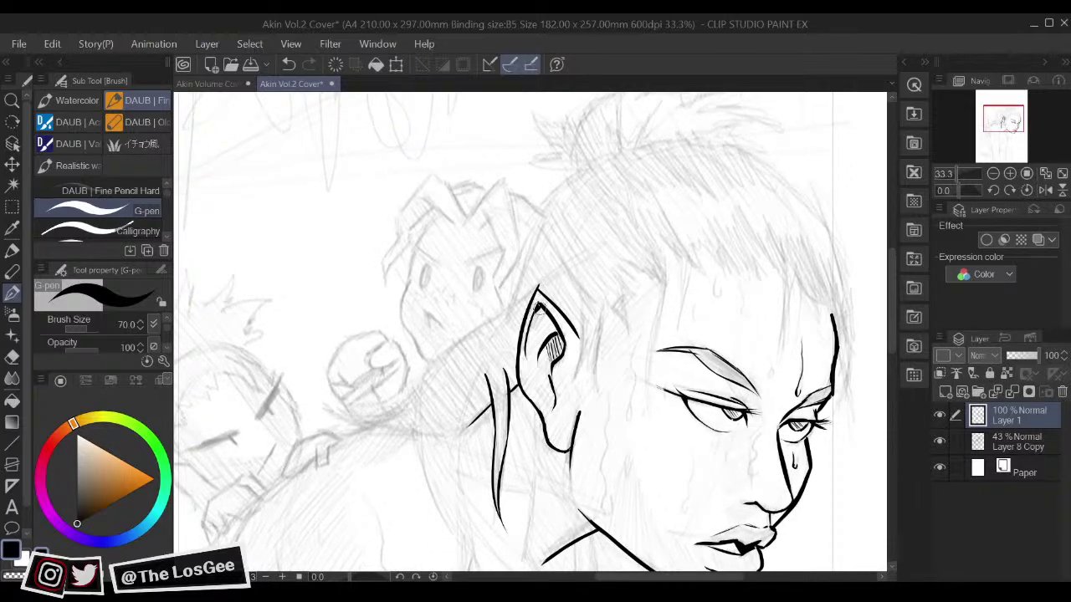
key("g")
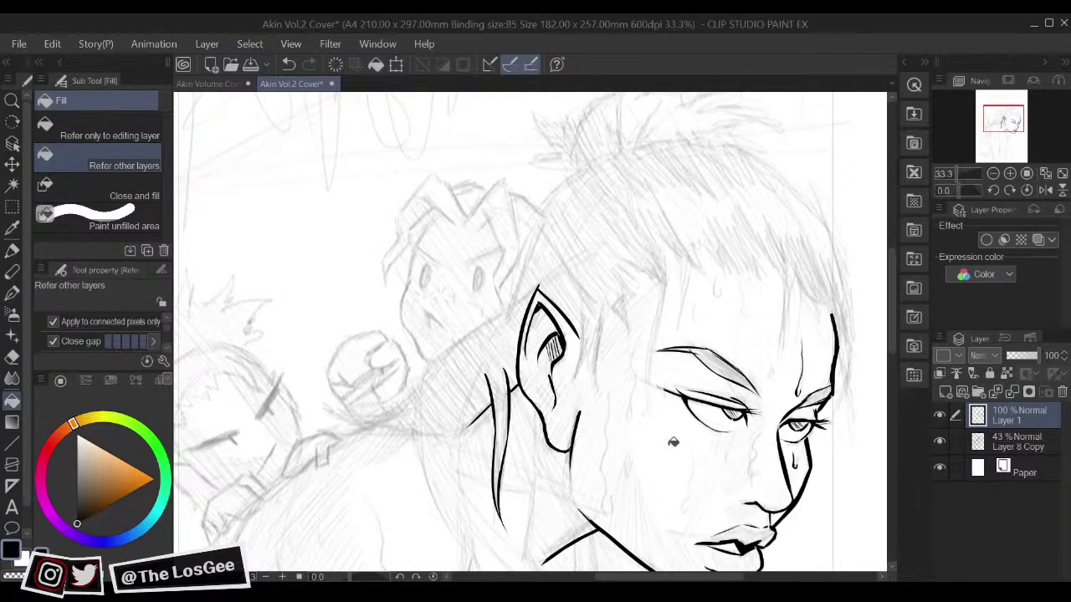
key("b")
scroll(677, 445, "down", 4)
scroll(677, 445, "up", 3)
scroll(677, 446, "up", 1)
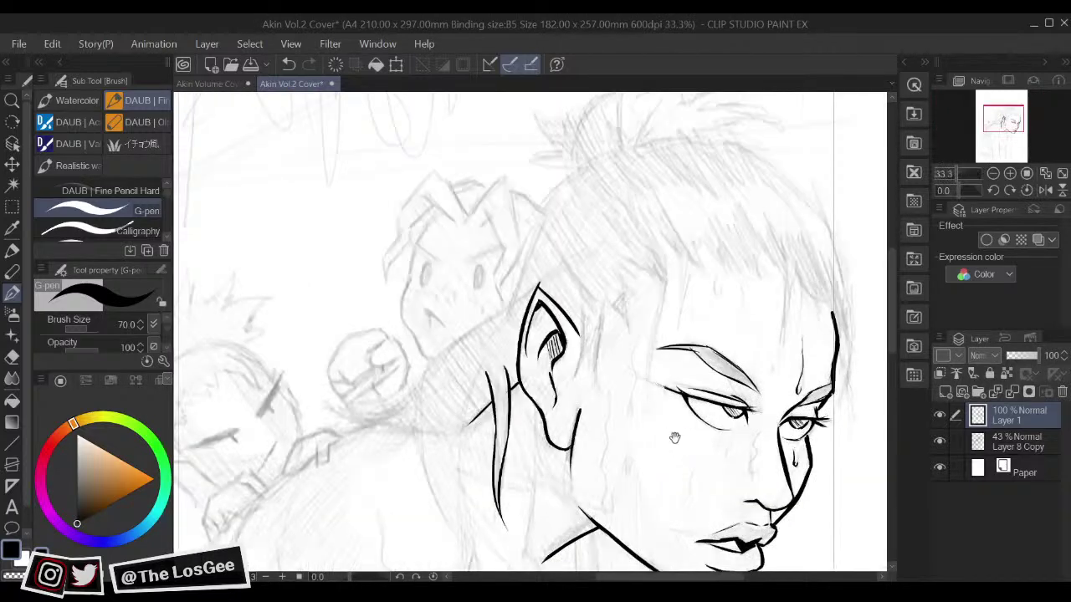
Step: Ink a thin neck line below the earlobe, between the hanging hair strand and the jaw
left_click_drag(555, 384, 552, 428)
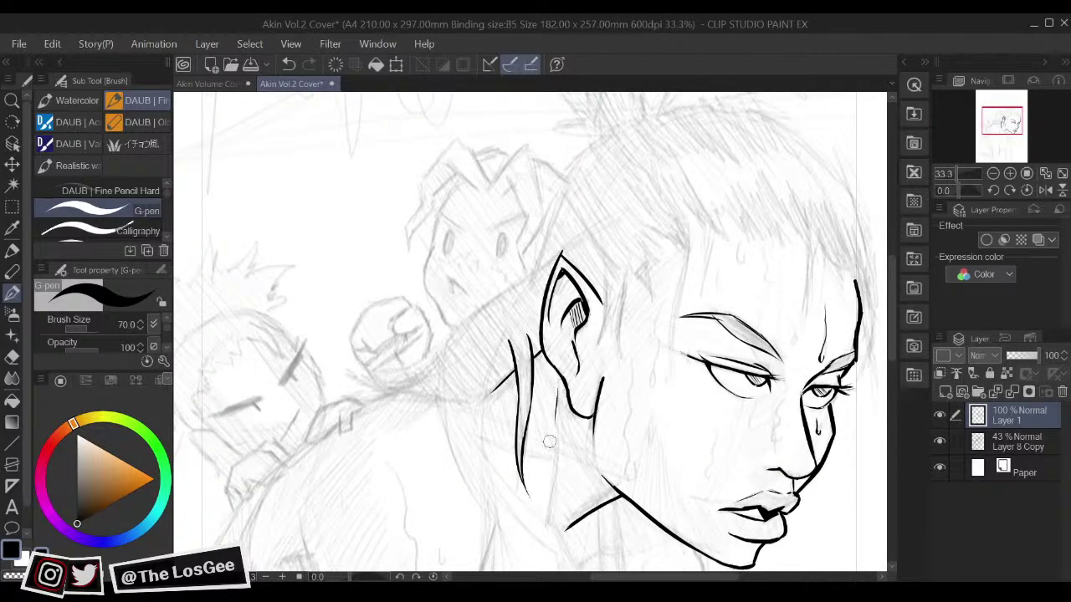
key("ctrl+z")
left_click_drag(550, 530, 556, 459)
Step: Ink the pointed sideburn strands in front of the ear
left_click_drag(660, 340, 638, 392)
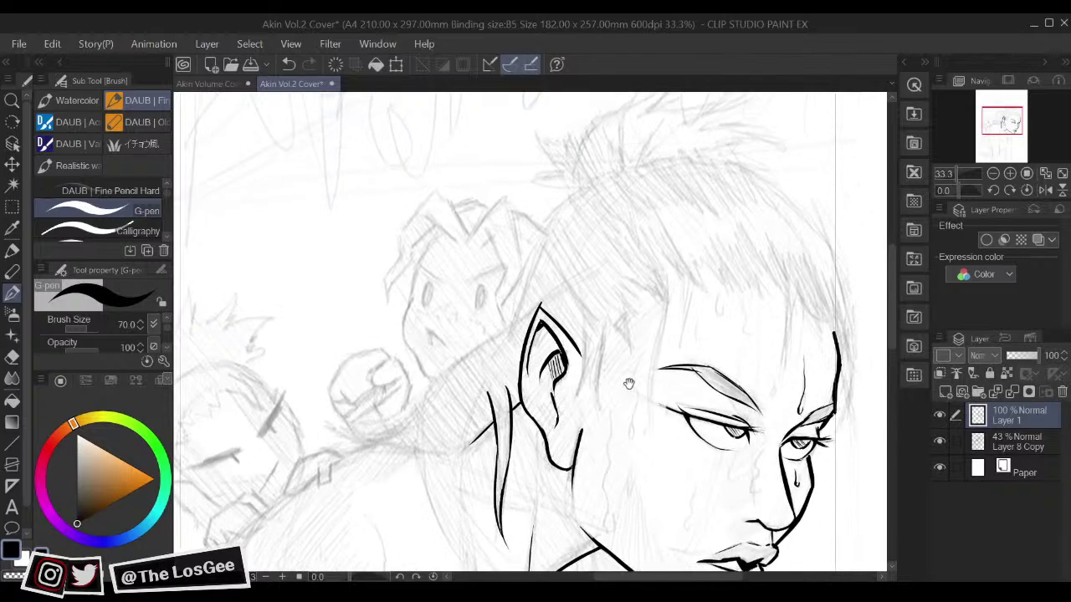
mouse_move(583, 328)
left_mouse_down()
mouse_move(574, 398)
mouse_move(593, 370)
mouse_move(595, 402)
mouse_move(606, 329)
mouse_move(599, 386)
mouse_move(602, 353)
mouse_move(601, 405)
left_mouse_up()
mouse_move(626, 325)
left_mouse_down()
mouse_move(620, 410)
mouse_move(622, 377)
mouse_move(605, 340)
mouse_move(634, 371)
mouse_move(636, 346)
mouse_move(653, 367)
mouse_move(740, 260)
mouse_move(709, 423)
left_mouse_up()
key("ctrl+z")
left_click_drag(713, 277, 709, 370)
left_click_drag(717, 306, 713, 396)
mouse_move(756, 297)
left_mouse_down()
mouse_move(702, 430)
mouse_move(675, 399)
mouse_move(681, 329)
mouse_move(668, 385)
left_mouse_up()
key("ctrl+z")
key("ctrl+z")
key("ctrl+z")
key("ctrl+z")
Step: Ink the jagged fringe across the forehead with the long loose strands hanging over it
left_click_drag(661, 305, 668, 396)
left_click_drag(673, 341, 672, 441)
mouse_move(736, 300)
left_mouse_down()
mouse_move(712, 361)
mouse_move(663, 432)
left_mouse_up()
left_click_drag(660, 358, 667, 455)
mouse_move(662, 357)
left_mouse_down()
mouse_move(694, 387)
mouse_move(700, 371)
mouse_move(717, 386)
left_mouse_up()
mouse_move(707, 343)
left_mouse_down()
mouse_move(724, 393)
mouse_move(727, 378)
mouse_move(750, 395)
left_mouse_up()
mouse_move(743, 346)
left_mouse_down()
mouse_move(758, 393)
mouse_move(764, 381)
left_mouse_up()
mouse_move(761, 365)
left_mouse_down()
mouse_move(773, 420)
mouse_move(766, 331)
mouse_move(763, 396)
left_mouse_up()
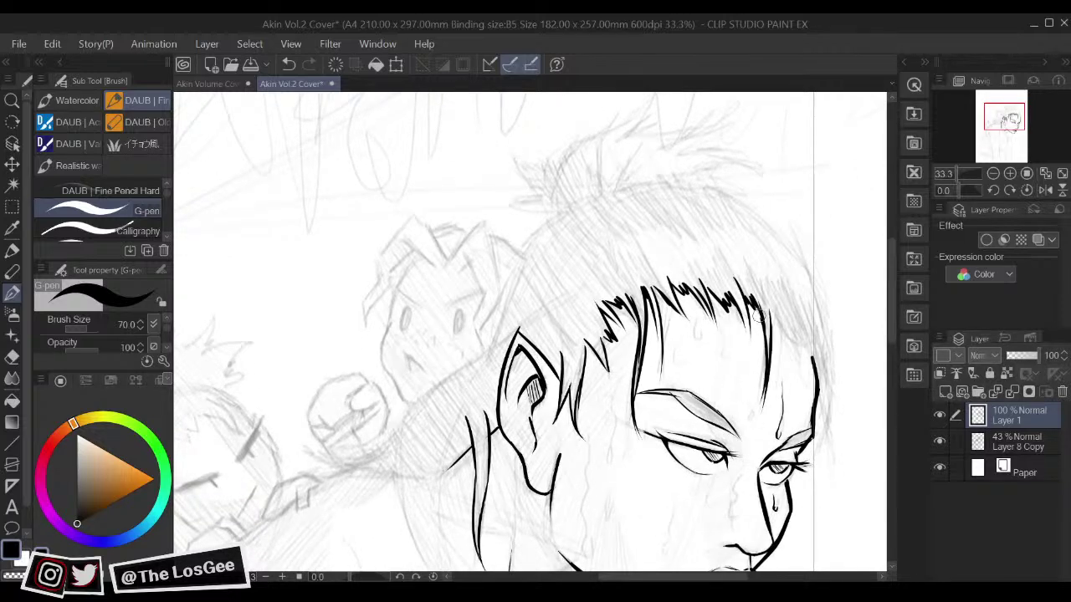
Step: Ink the short spiky fringe strands at the far end of the hairline
left_click_drag(769, 313, 781, 365)
left_click_drag(775, 310, 810, 349)
mouse_move(783, 315)
left_mouse_down()
mouse_move(794, 397)
mouse_move(778, 295)
mouse_move(761, 260)
mouse_move(763, 314)
mouse_move(788, 344)
mouse_move(803, 431)
left_mouse_up()
key("ctrl+z")
key("ctrl+z")
key("ctrl+z")
Step: Ink the long loose hair strands falling past the far temple and eye
left_click_drag(799, 383, 786, 458)
left_click_drag(805, 402, 785, 482)
key("ctrl+z")
key("ctrl+z")
left_click_drag(797, 386, 794, 490)
left_click_drag(803, 420, 822, 471)
Step: Ink the front outline of the head from the crown down to the far temple
left_click_drag(779, 349, 766, 425)
mouse_move(692, 268)
left_mouse_down()
mouse_move(776, 346)
mouse_move(789, 428)
left_mouse_up()
left_click_drag(779, 378, 793, 435)
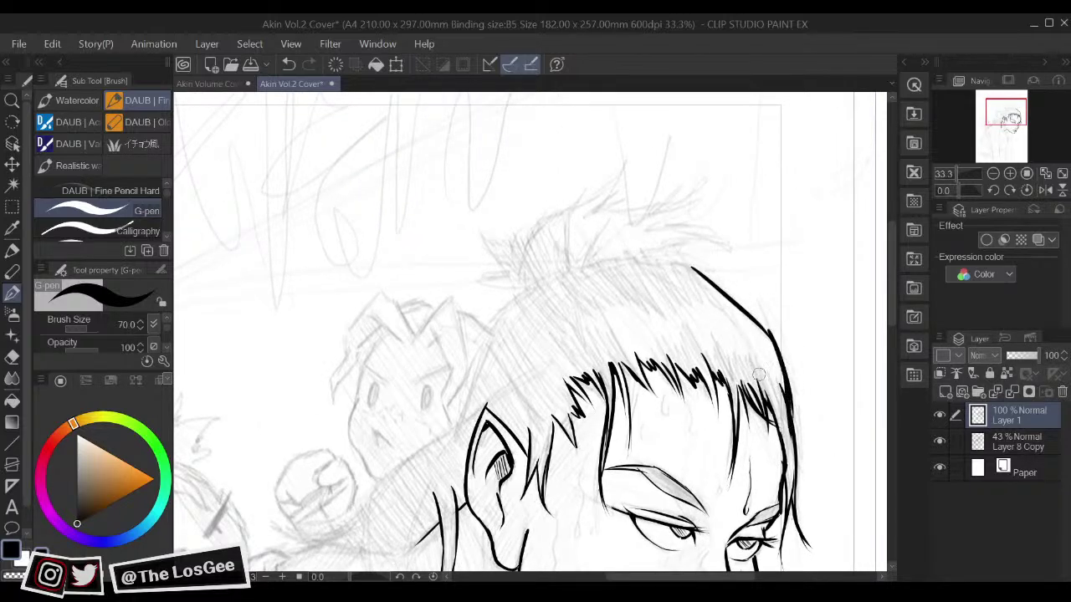
Step: Thicken the head's front outline between the crown and the temple, and check it in a mirrored view
left_click_drag(689, 265, 765, 333)
key("ctrl+z")
mouse_move(682, 260)
left_mouse_down()
mouse_move(768, 332)
mouse_move(782, 373)
left_mouse_up()
key("ctrl+z")
mouse_move(730, 295)
left_mouse_down()
mouse_move(783, 348)
mouse_move(791, 399)
left_mouse_up()
mouse_move(775, 335)
left_mouse_down()
mouse_move(789, 413)
mouse_move(761, 240)
mouse_move(761, 343)
mouse_move(742, 354)
mouse_move(769, 398)
left_mouse_up()
key("h")
key("h")
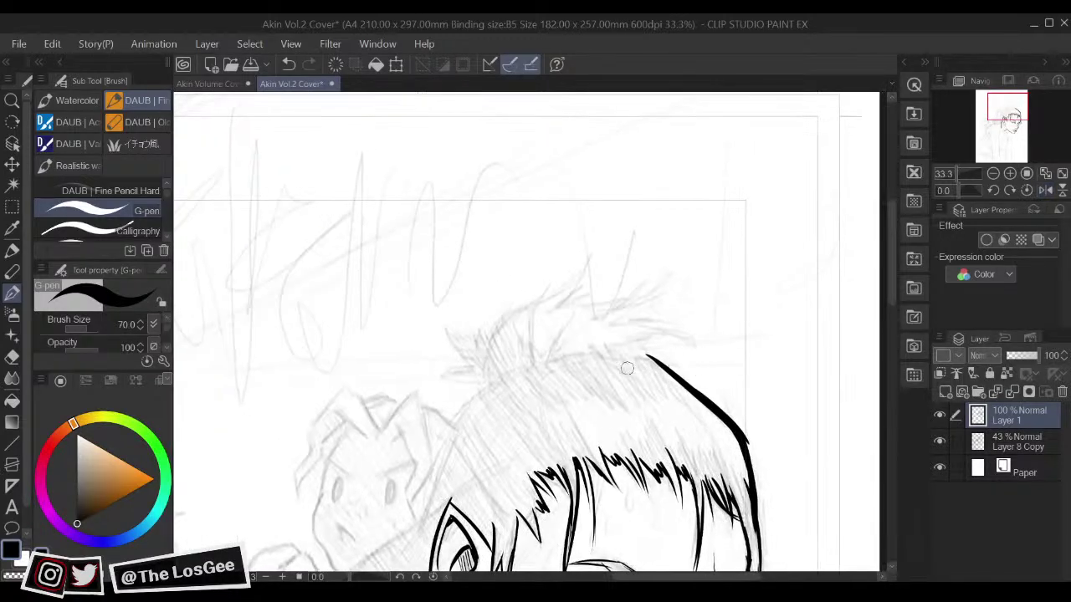
Step: Ink the top outline of the hair across the crown with a short parting stroke beneath the topknot
key("e")
key("p")
left_click_drag(651, 358, 583, 349)
mouse_move(534, 386)
left_mouse_down()
mouse_move(577, 352)
mouse_move(663, 366)
mouse_move(542, 363)
mouse_move(559, 352)
mouse_move(538, 350)
mouse_move(503, 383)
left_mouse_up()
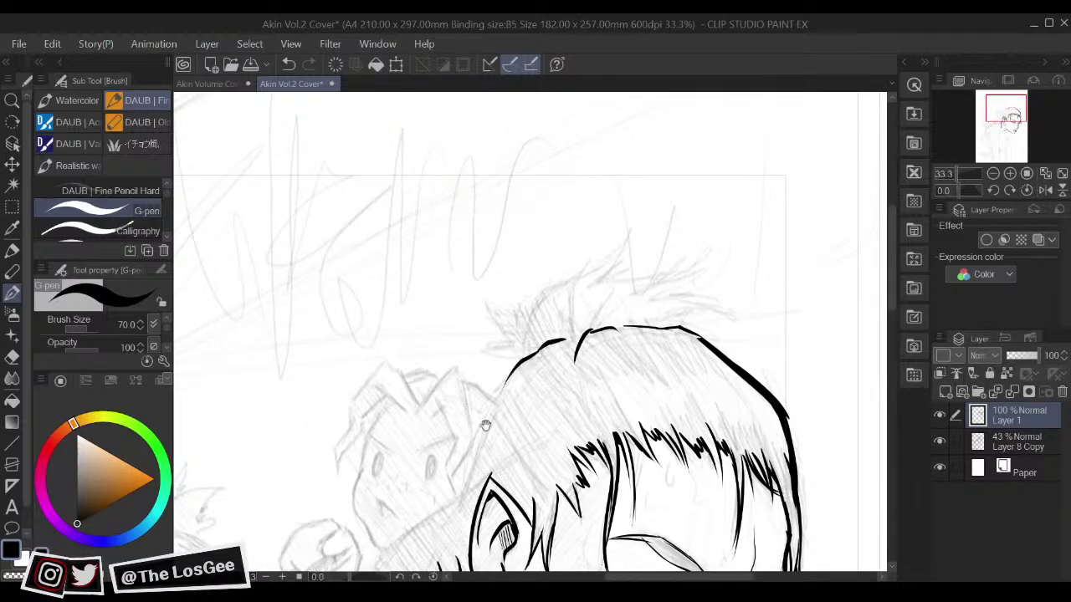
Step: Extend the back-of-head outline down toward the ear, working in a mirrored view
key("h")
left_click_drag(782, 394, 763, 366)
mouse_move(531, 346)
left_mouse_down()
mouse_move(552, 366)
mouse_move(576, 431)
left_mouse_up()
key("h")
left_click_drag(681, 389, 653, 336)
key("h")
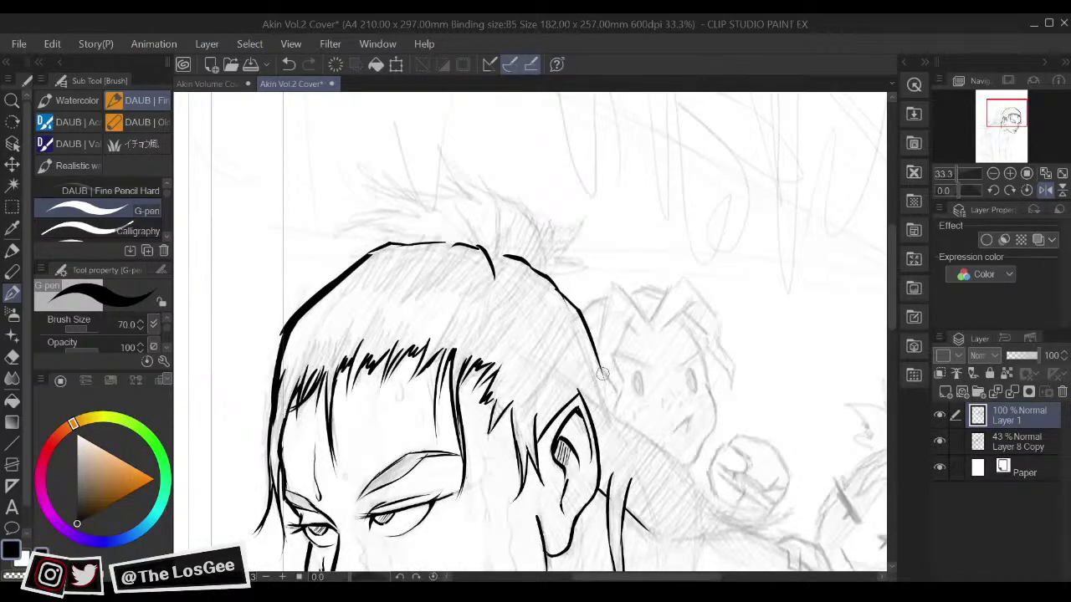
left_click_drag(511, 350, 579, 393)
key("ctrl+z")
mouse_move(519, 364)
left_mouse_down()
mouse_move(580, 397)
mouse_move(526, 374)
mouse_move(570, 406)
mouse_move(547, 415)
mouse_move(562, 411)
left_mouse_up()
key("ctrl+z")
key("ctrl+z")
key("ctrl+z")
Step: Ink short hair strokes above the ear and extend the lower back-of-head outline toward the nape
left_click_drag(540, 376, 576, 393)
left_click_drag(596, 357, 604, 400)
left_click_drag(571, 367, 630, 430)
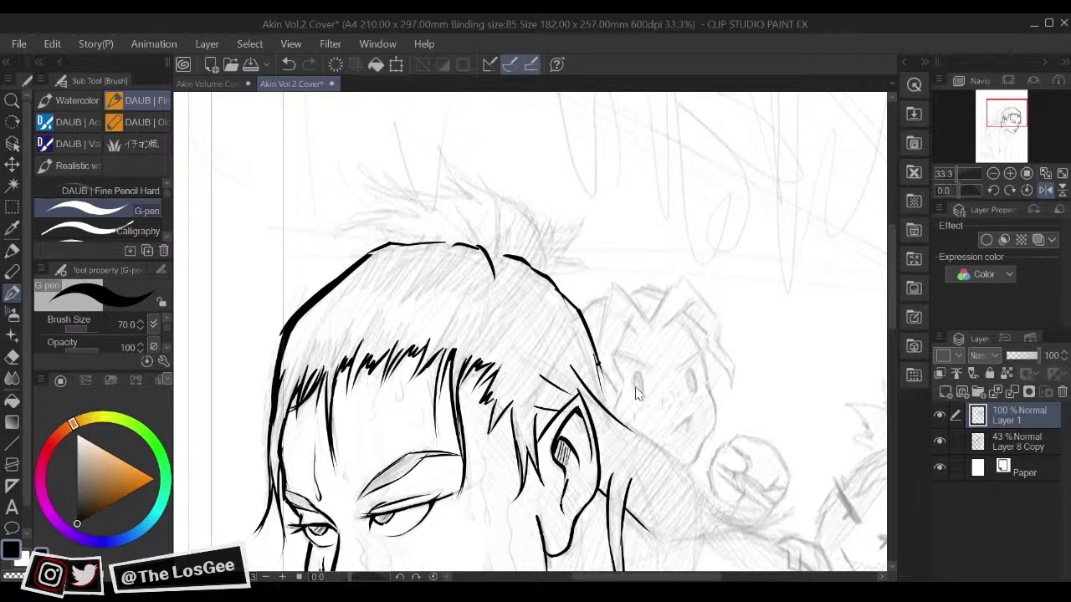
Step: Redraw the line sweeping from behind the ear down toward the back and shoulder
key("h")
key("h")
key("ctrl+z")
mouse_move(597, 366)
left_mouse_down()
mouse_move(609, 410)
mouse_move(686, 473)
mouse_move(671, 312)
mouse_move(749, 445)
left_mouse_up()
key("h")
key("h")
left_click_drag(709, 384, 750, 420)
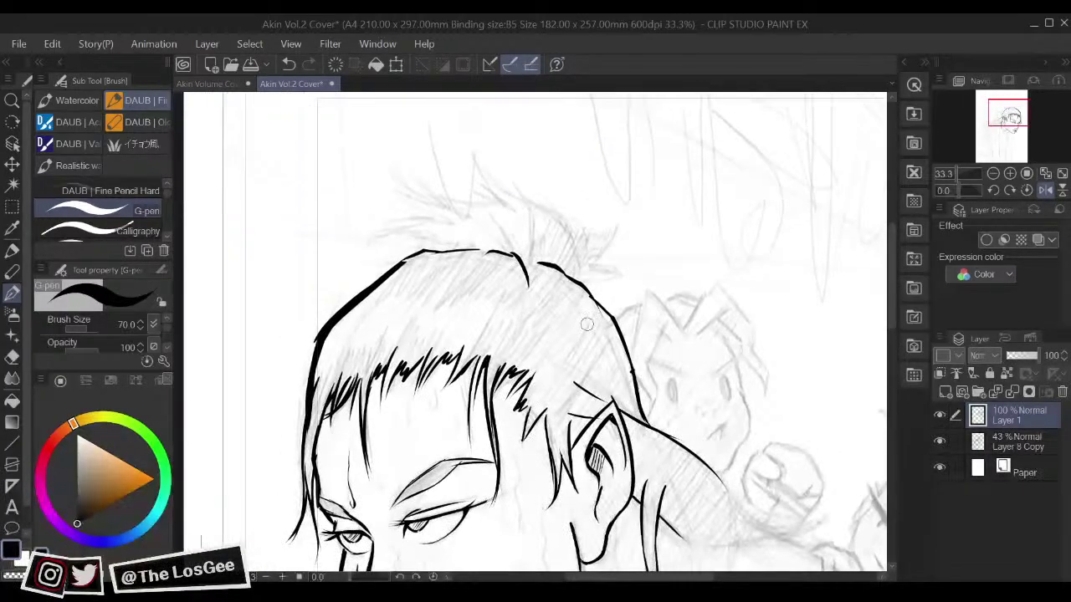
Step: Thicken the lower back-of-head outline and the line running from the ear toward the shoulder
mouse_move(609, 312)
left_mouse_down()
mouse_move(647, 419)
mouse_move(636, 376)
mouse_move(649, 415)
mouse_move(700, 462)
left_mouse_up()
left_click_drag(655, 428, 717, 480)
key("h")
Step: Ink the pointed spikes at the back of the topknot
left_click_drag(672, 447, 687, 324)
mouse_move(671, 137)
left_mouse_down()
mouse_move(629, 330)
mouse_move(659, 433)
left_mouse_up()
mouse_move(457, 444)
left_mouse_down()
mouse_move(491, 460)
mouse_move(486, 428)
mouse_move(457, 398)
mouse_move(494, 413)
left_mouse_up()
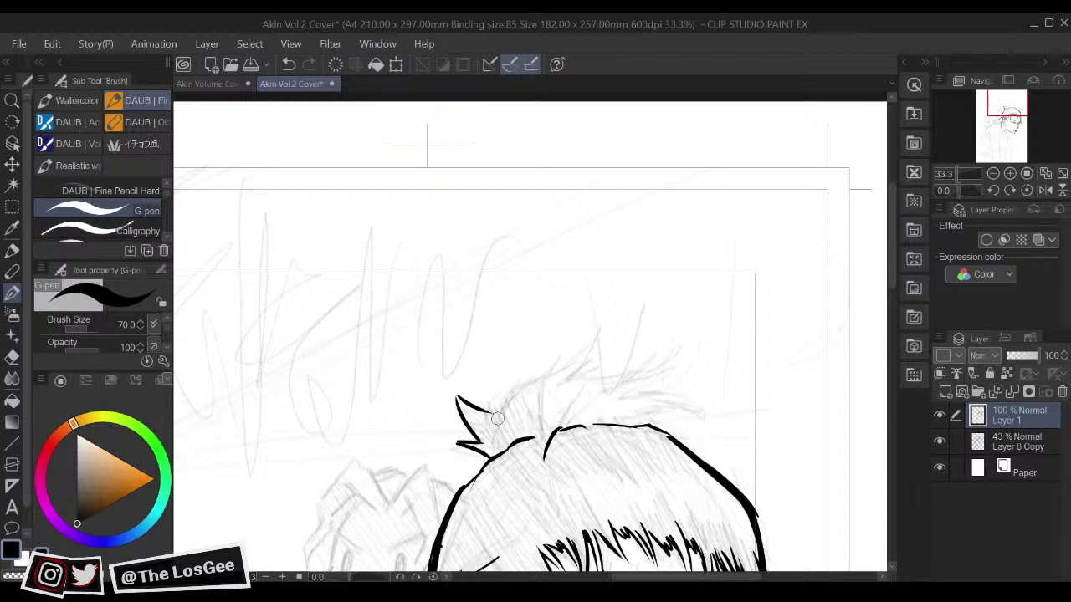
Step: Ink the topknot's upper contour and its tall curved tuft in a mirrored view
key("h")
left_click_drag(559, 385, 552, 387)
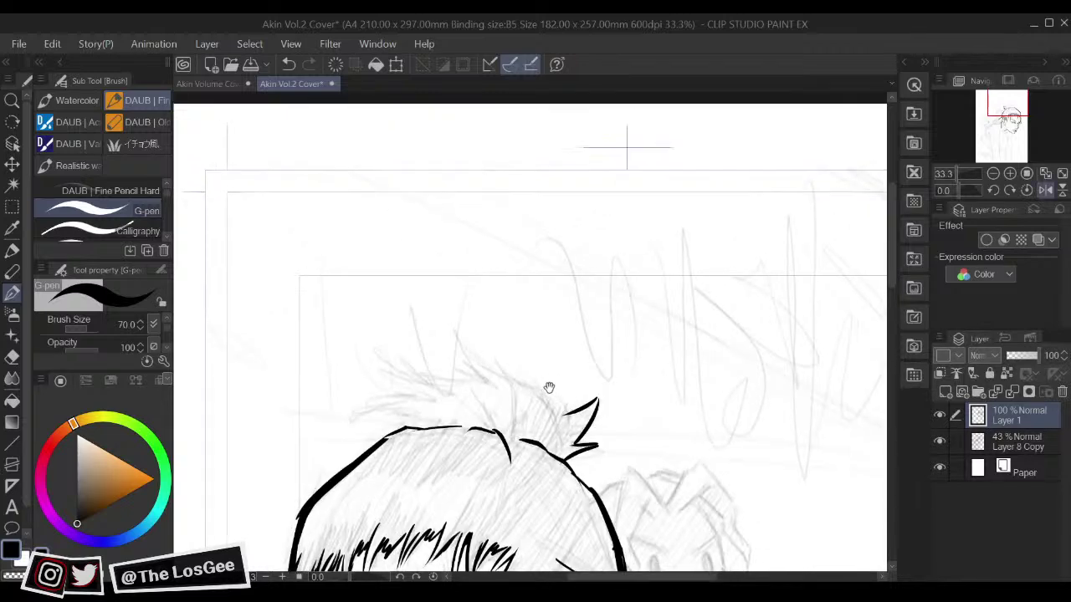
left_click_drag(456, 330, 568, 422)
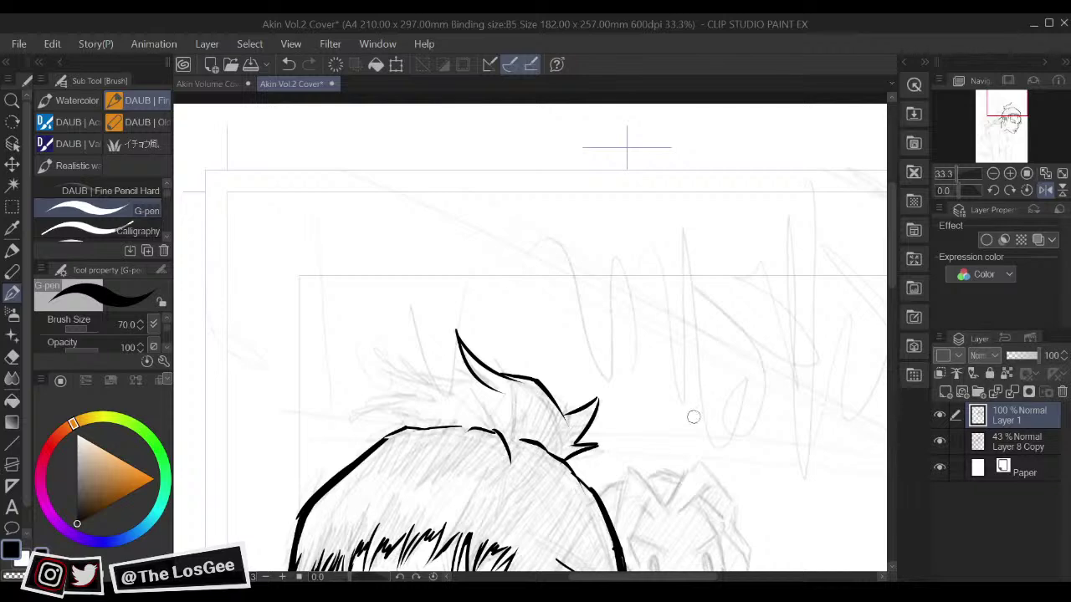
key("h")
key("h")
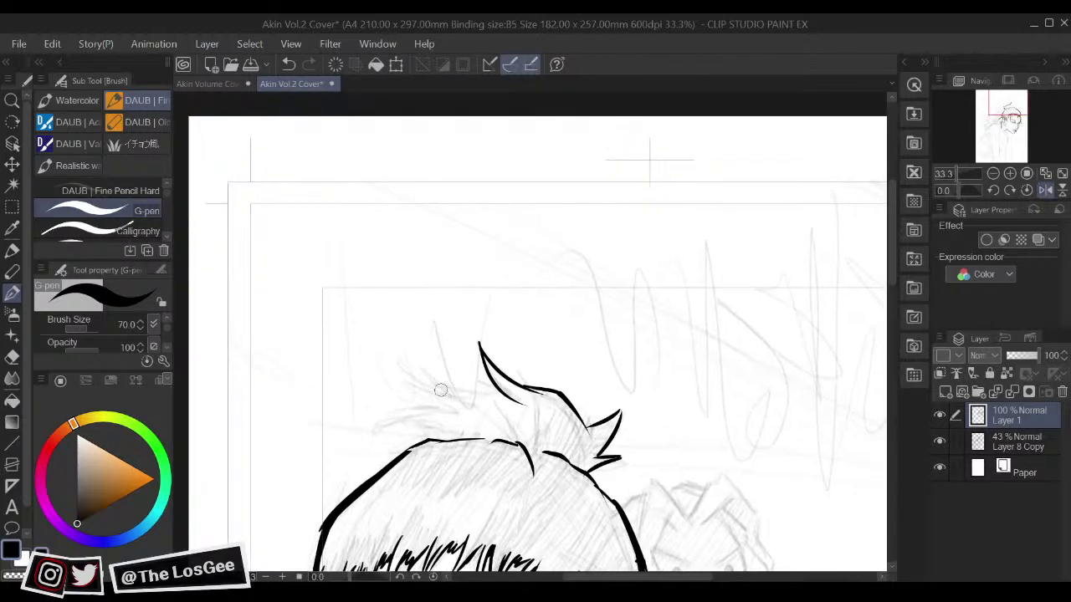
Step: Ink a second curved tuft at the front of the topknot and join it to the first
mouse_move(405, 365)
left_mouse_down()
mouse_move(444, 400)
mouse_move(489, 409)
mouse_move(500, 386)
mouse_move(480, 386)
mouse_move(492, 386)
left_mouse_up()
left_click_drag(473, 387, 496, 386)
key("h")
key("h")
key("h")
key("h")
key("ctrl+z")
left_click_drag(456, 389, 495, 383)
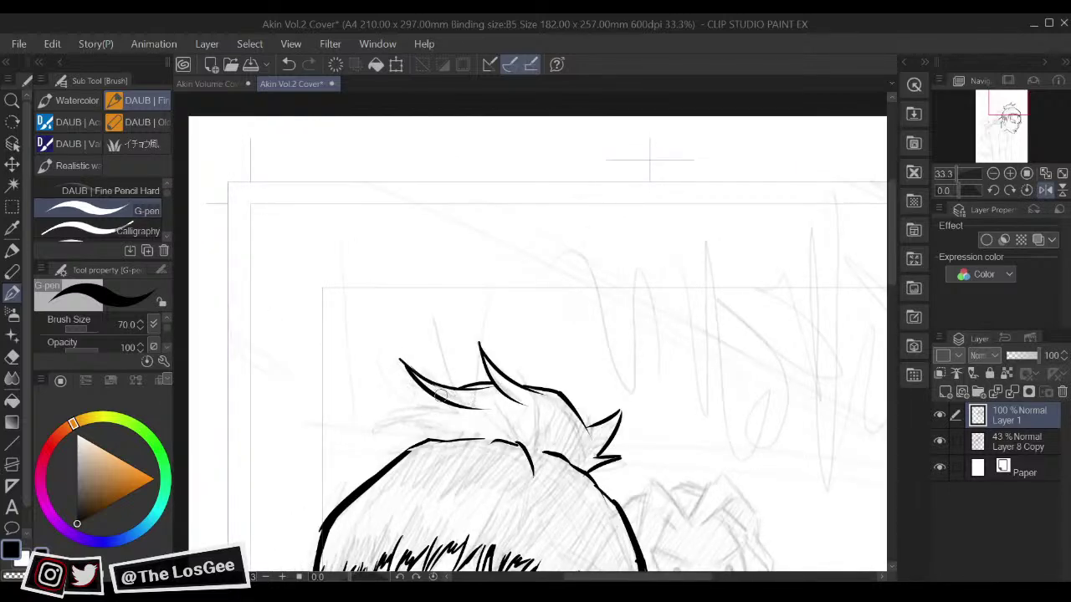
Step: Ink the lower front tufts of the topknot where they overlap the crown
key("h")
left_click_drag(626, 338, 699, 383)
mouse_move(633, 356)
left_mouse_down()
mouse_move(595, 373)
mouse_move(659, 379)
left_mouse_up()
Step: Ink the sweat drops on the forehead and the wavy sweat trail running down the temple
mouse_move(643, 451)
left_mouse_down()
mouse_move(678, 363)
mouse_move(629, 386)
mouse_move(710, 315)
left_mouse_up()
mouse_move(698, 362)
left_mouse_down()
mouse_move(704, 253)
mouse_move(676, 306)
left_mouse_up()
key("ctrl+z")
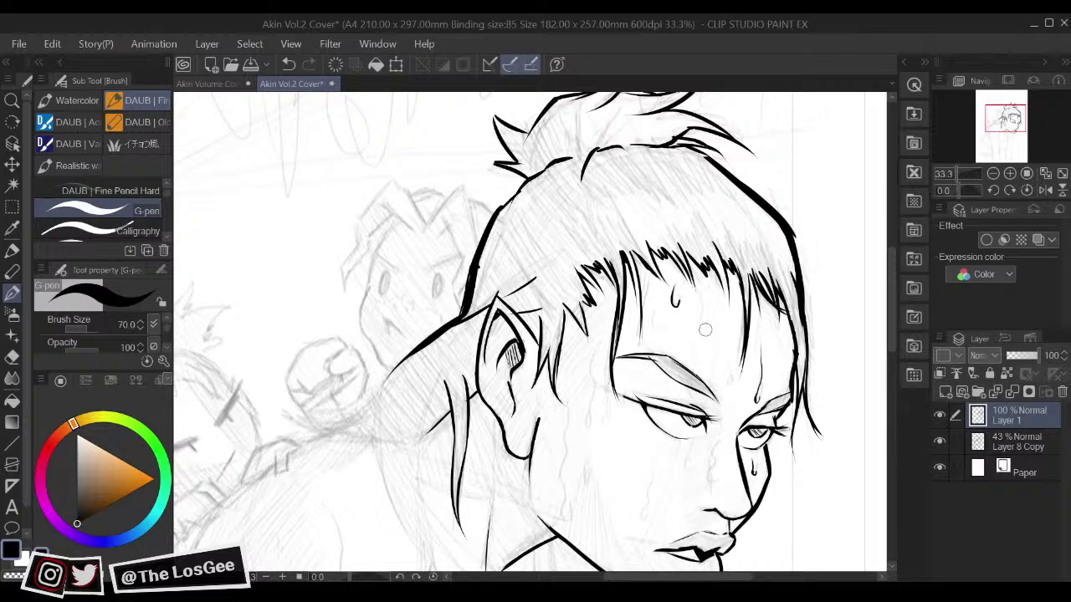
left_click_drag(727, 354, 727, 383)
left_click_drag(637, 316, 638, 330)
mouse_move(586, 359)
left_mouse_down()
mouse_move(610, 312)
mouse_move(615, 383)
left_mouse_up()
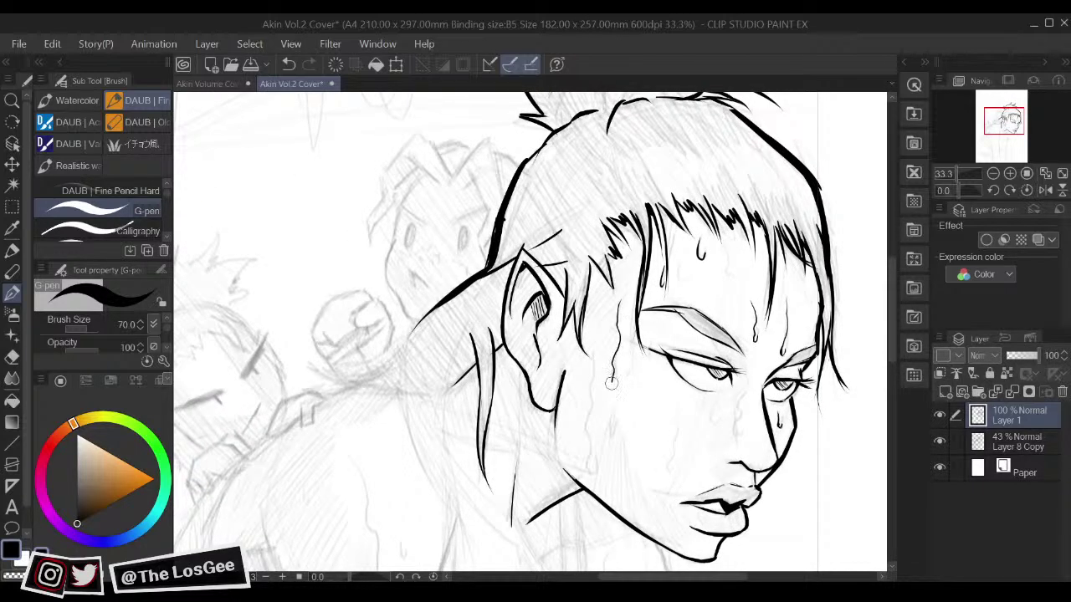
Step: Ink the sweat drops running from the inner corner of the near eye and beside the nose
left_click_drag(767, 426, 767, 416)
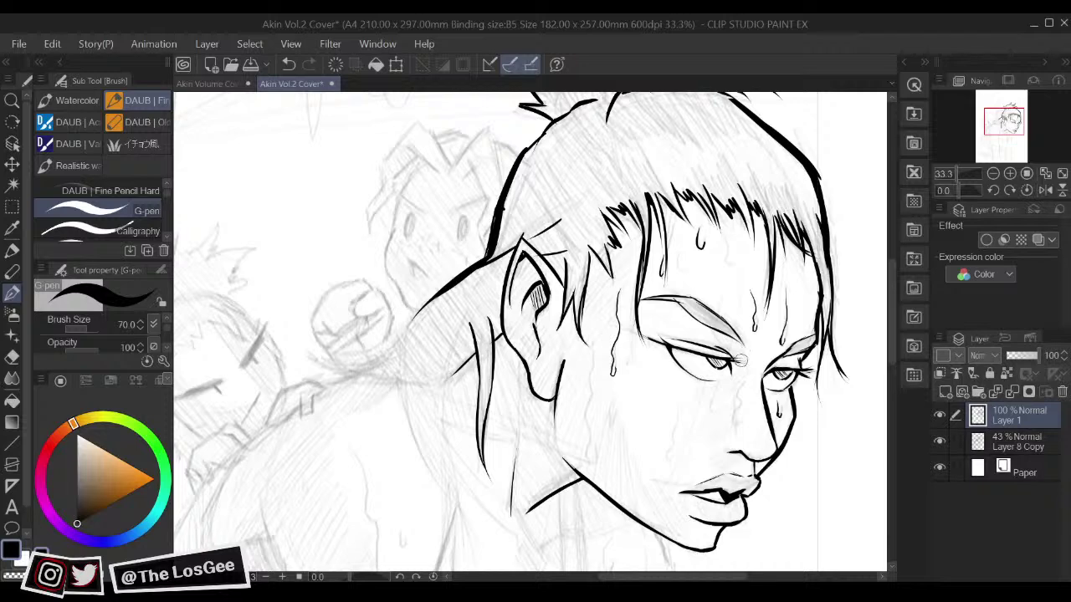
key("h")
left_click_drag(461, 400, 554, 408)
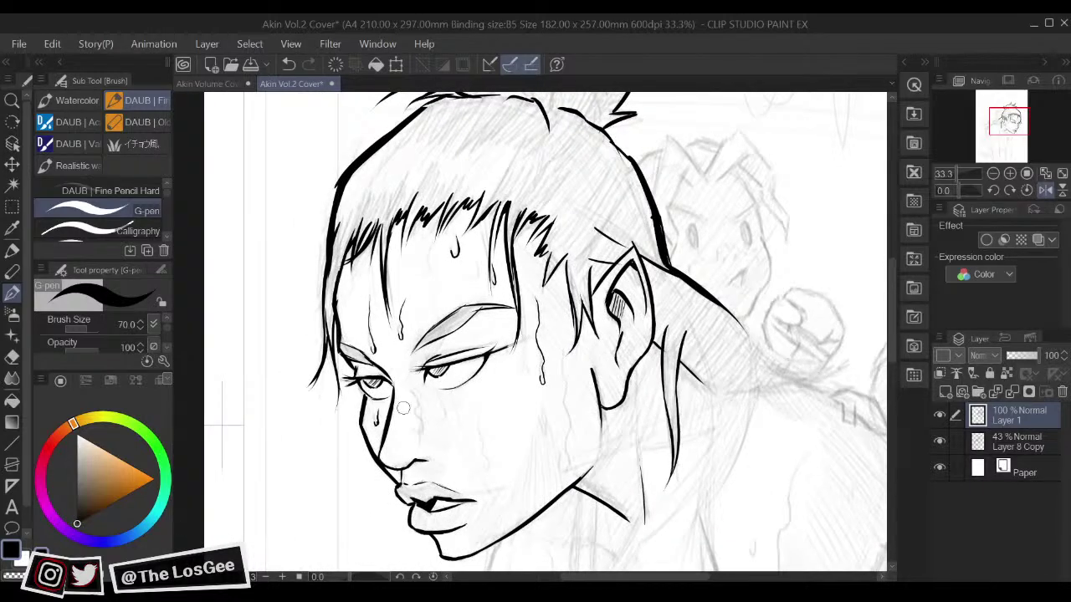
left_click_drag(404, 397, 427, 425)
key("h")
left_click_drag(765, 411, 753, 369)
left_click_drag(614, 344, 647, 344)
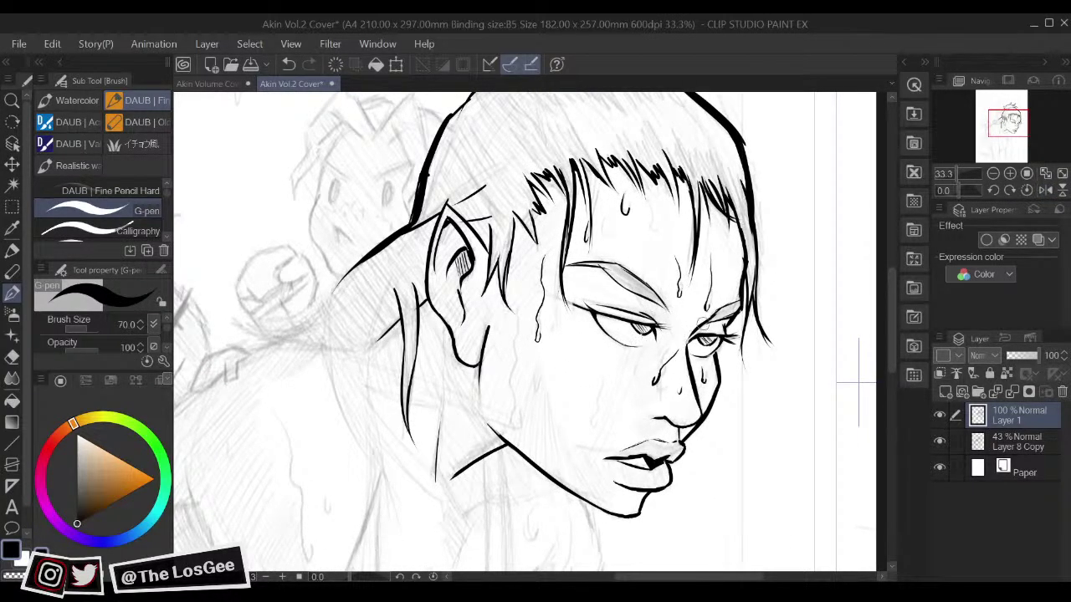
Step: Clean up the line art around the far eye and save the file
scroll(707, 350, "up", 2)
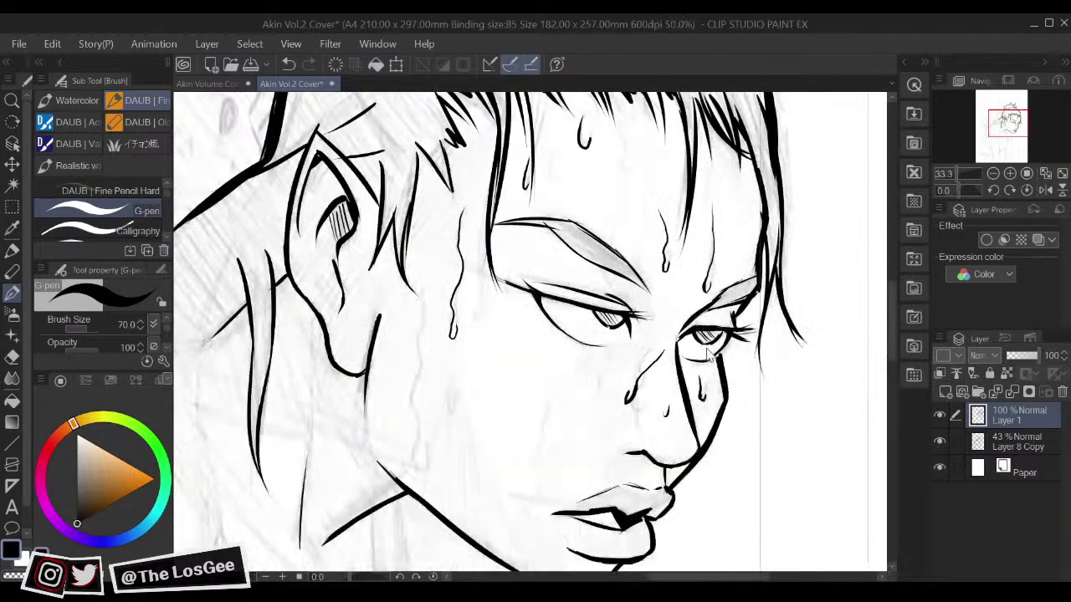
left_click_drag(722, 350, 696, 393)
key("e")
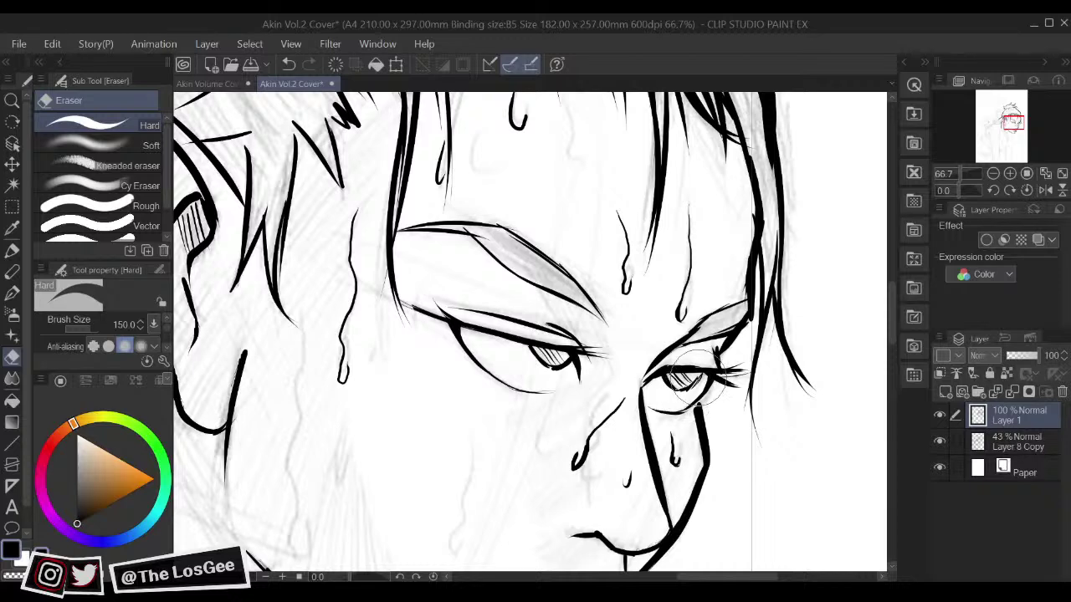
key("b")
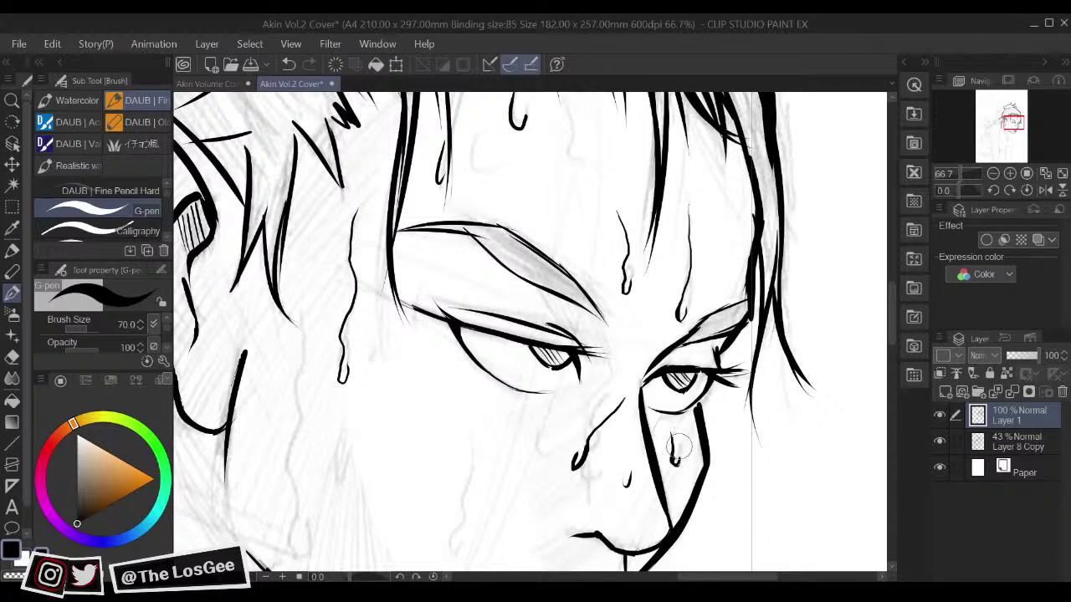
scroll(677, 452, "down", 2)
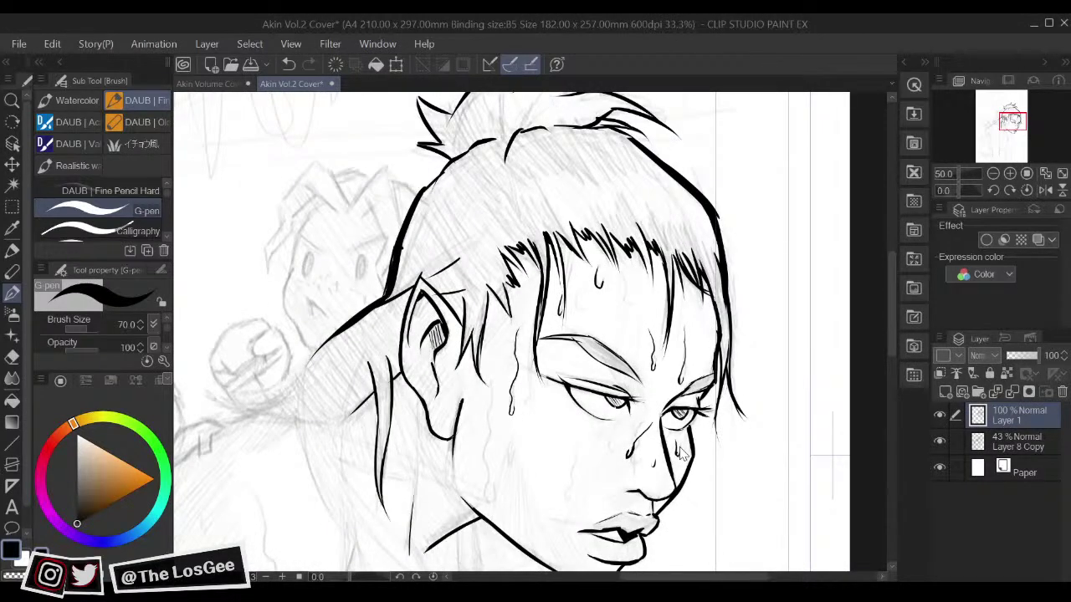
key("ctrl+s")
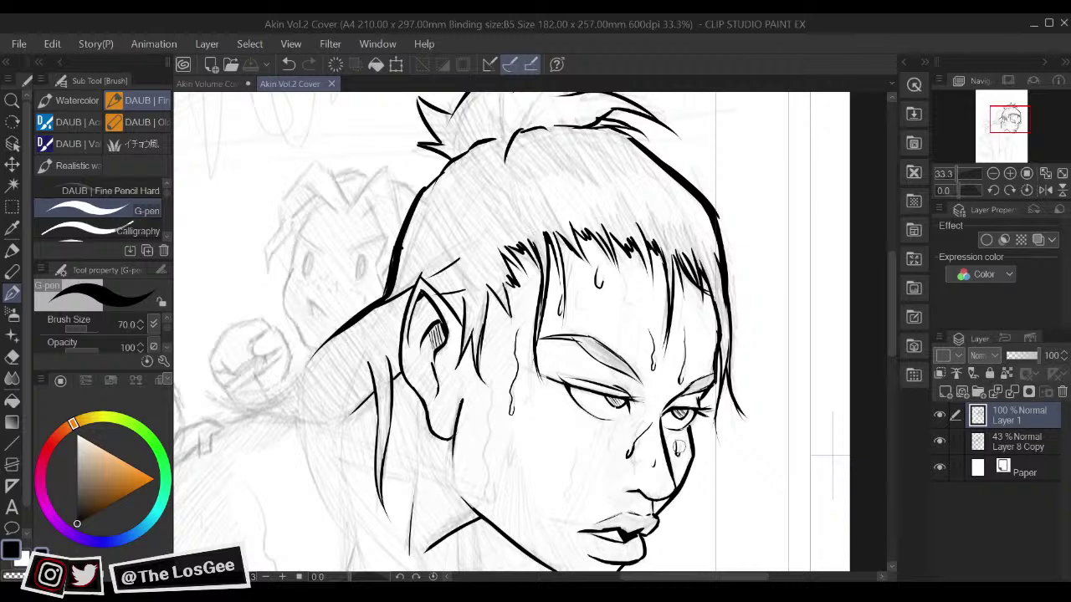
Step: Ink a small frown crease at the inner end of the near eyebrow
key("ctrl+z")
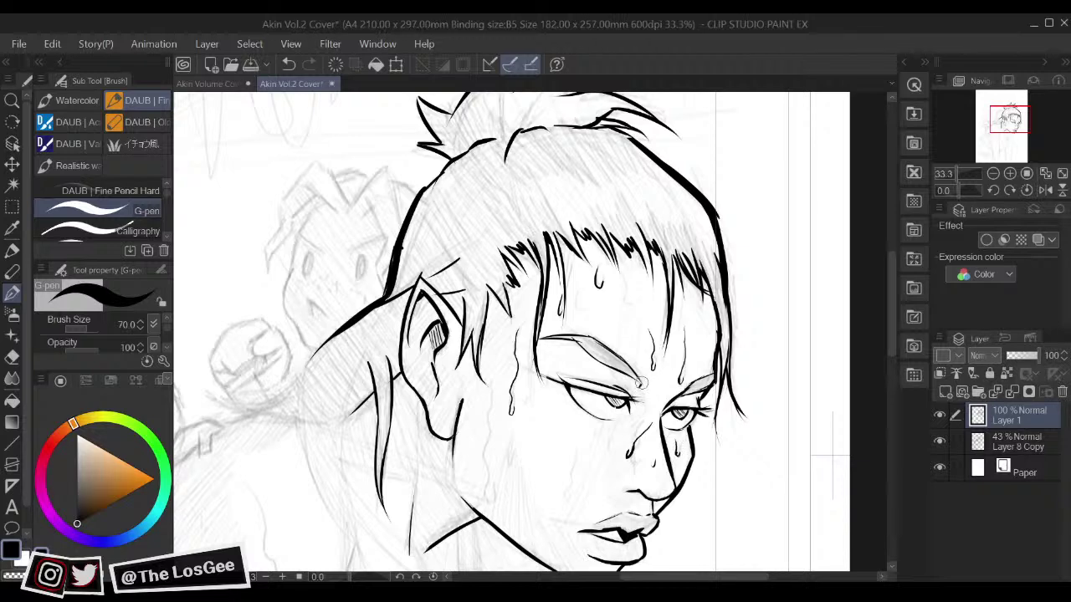
left_click_drag(634, 385, 651, 390)
mouse_move(661, 376)
left_mouse_down()
mouse_move(669, 364)
mouse_move(701, 374)
mouse_move(665, 390)
mouse_move(681, 382)
mouse_move(674, 376)
left_mouse_up()
key("ctrl+z")
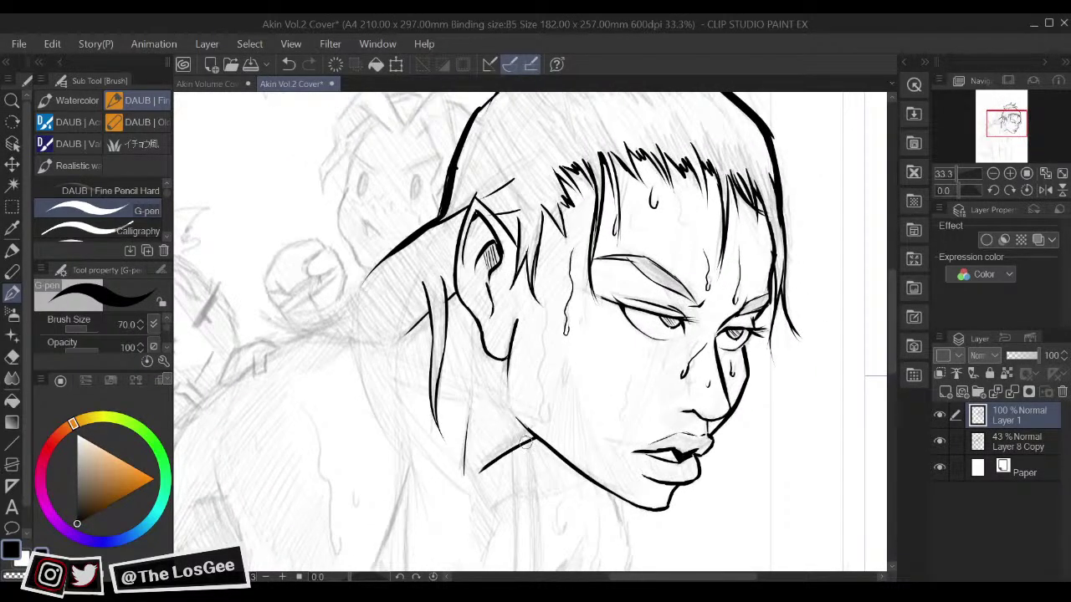
Step: Ink the collarbone line and a short stroke at the base of the neck
mouse_move(519, 423)
left_mouse_down()
mouse_move(530, 437)
mouse_move(578, 371)
mouse_move(617, 342)
mouse_move(654, 335)
left_mouse_up()
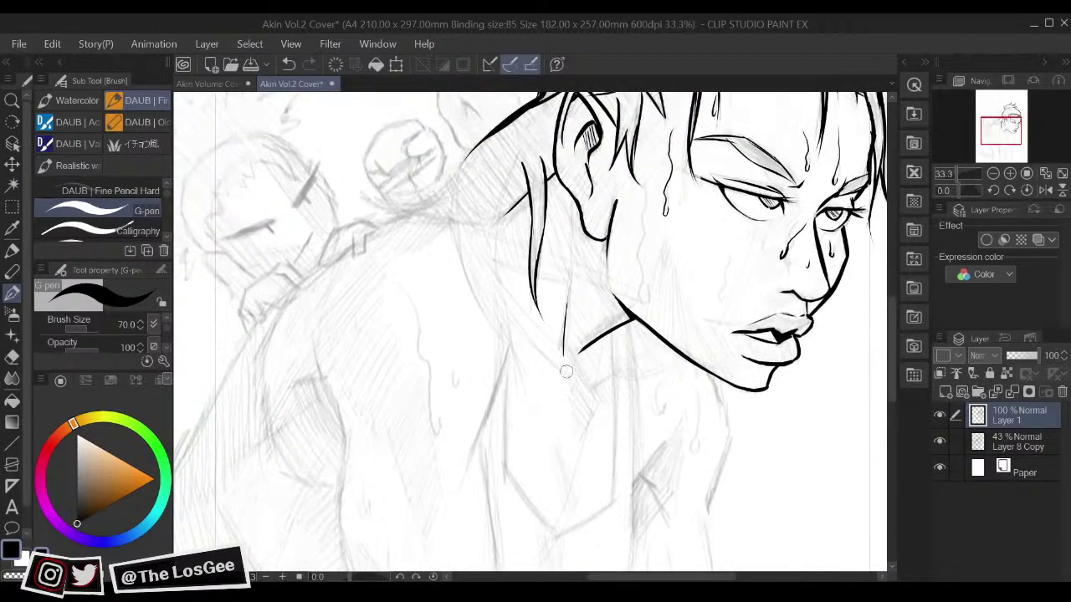
left_click_drag(513, 322, 573, 384)
left_click_drag(610, 379, 616, 380)
key("h")
left_click_drag(573, 417, 671, 380)
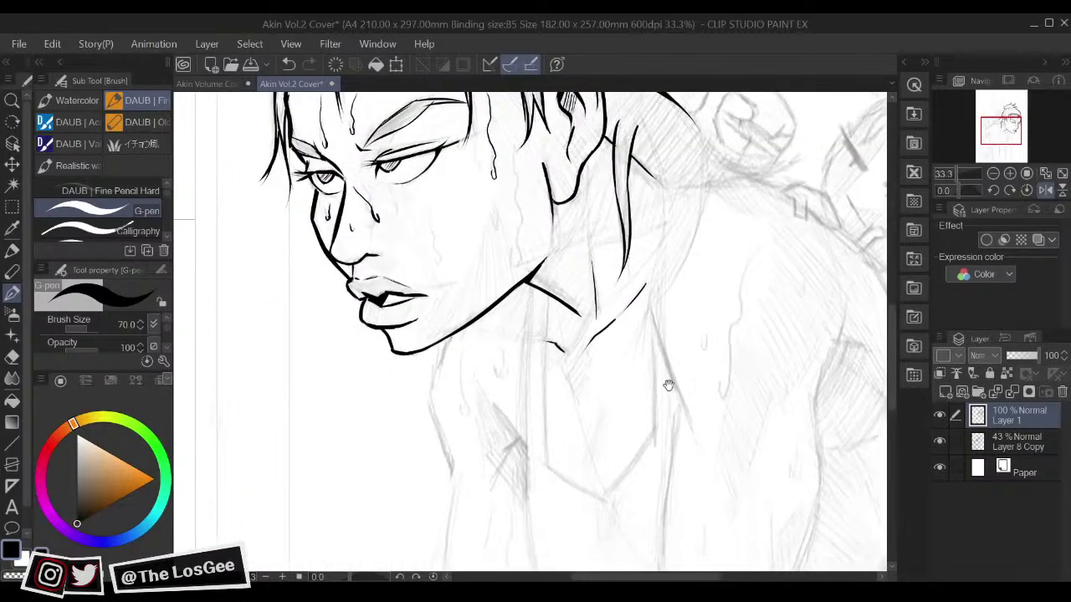
left_click_drag(535, 276, 519, 437)
key("ctrl+z")
left_click_drag(528, 289, 519, 437)
key("ctrl+z")
left_click_drag(528, 289, 520, 473)
key("ctrl+z")
left_click_drag(529, 280, 520, 435)
key("ctrl+z")
left_click_drag(529, 285, 521, 487)
key("ctrl+z")
Step: Ink the long vertical contour from under the jaw down the chest and the diagonal armpit crease meeting it
left_click_drag(528, 289, 524, 536)
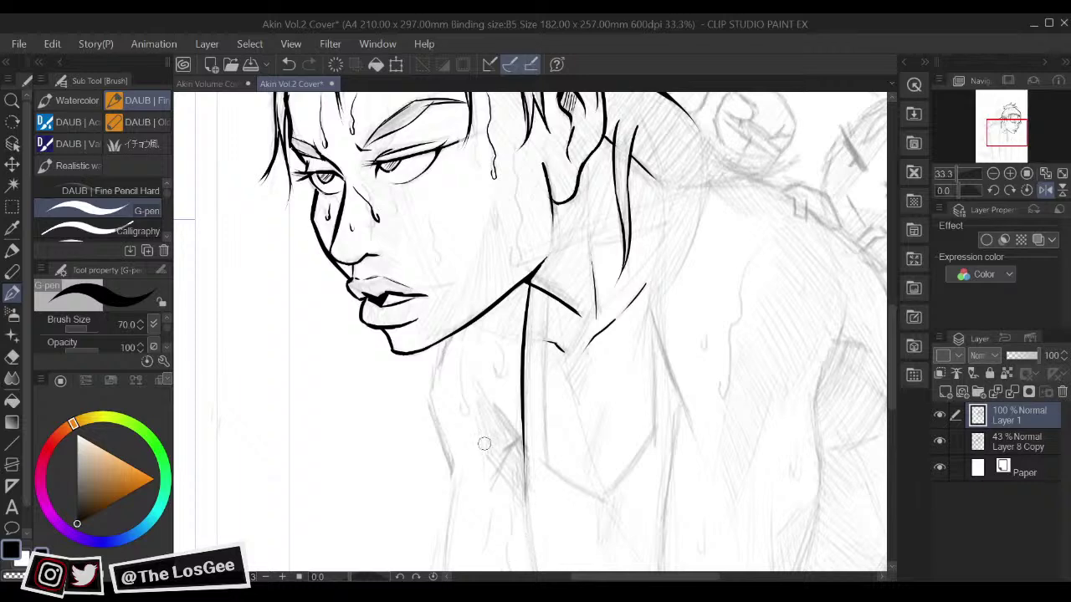
left_click_drag(494, 408, 523, 450)
Step: Ink the lower edge of the armpit crease and fill its small wedge with black
key("h")
left_click_drag(692, 432, 677, 407)
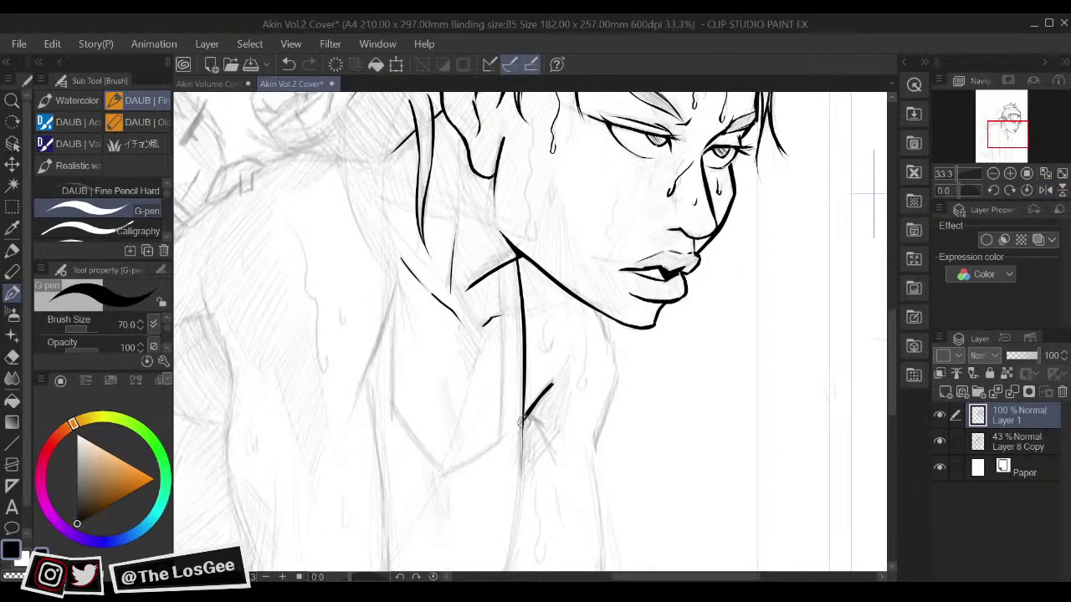
left_click_drag(529, 419, 554, 460)
key("g")
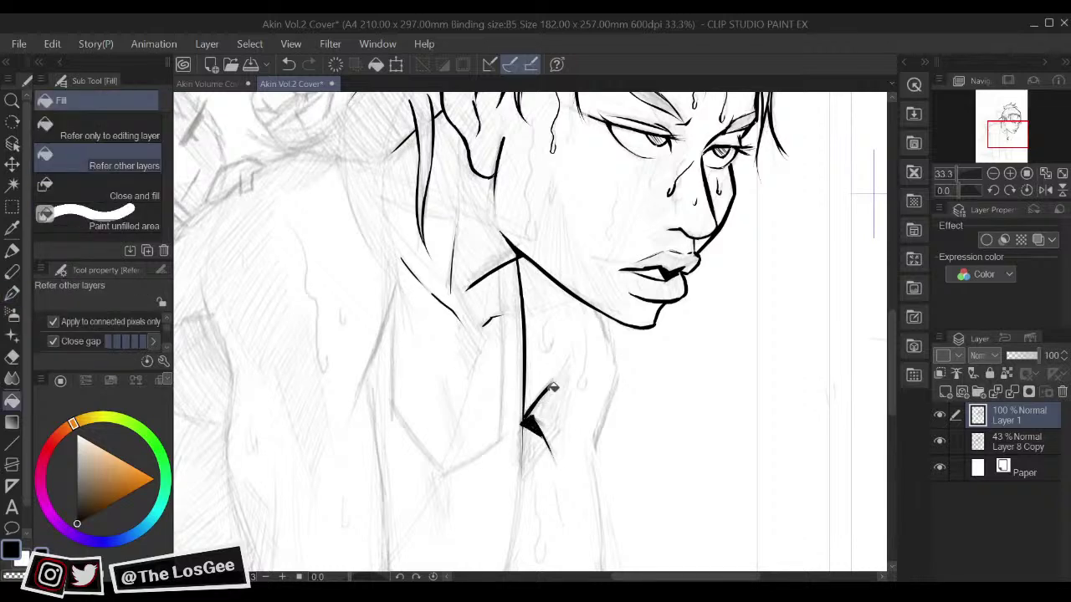
Step: Thicken the inked jawline from the corner of the jaw to the chin with the G-pen
key("p")
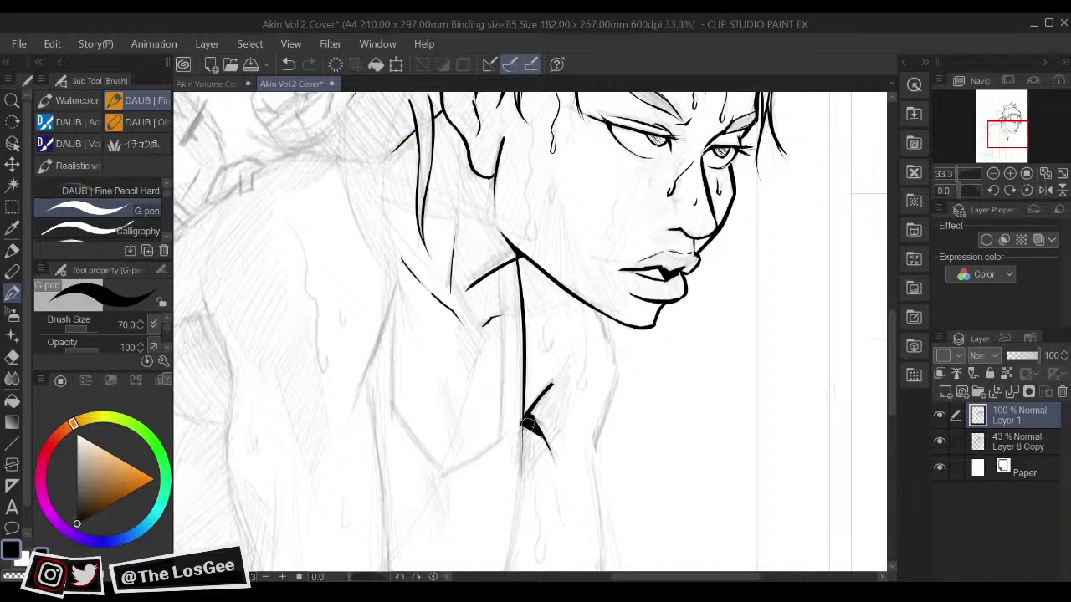
left_click_drag(641, 374, 673, 406)
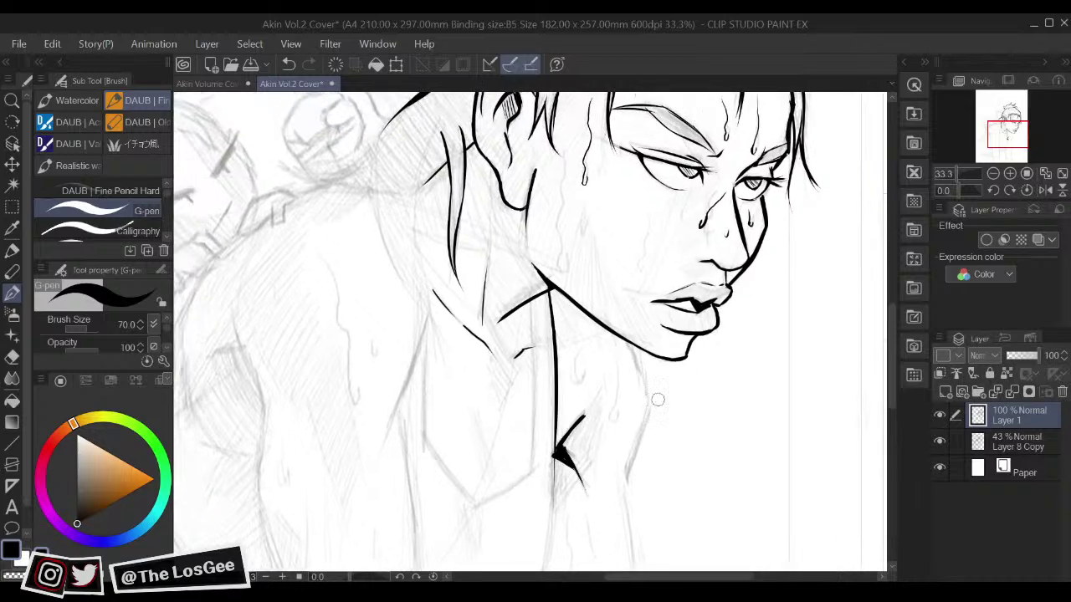
left_click_drag(548, 287, 613, 330)
mouse_move(563, 297)
left_mouse_down()
mouse_move(655, 358)
mouse_move(632, 347)
mouse_move(685, 364)
left_mouse_up()
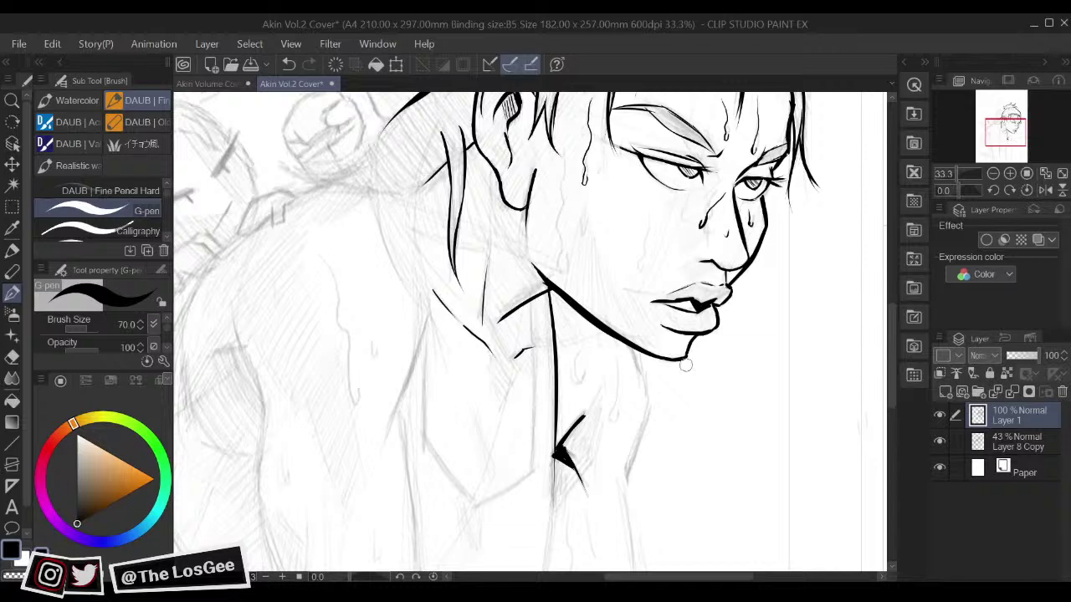
Step: Ink the rounded outer contour of the far shoulder from beneath the chin down to the upper arm
scroll(686, 364, "down", 5)
scroll(686, 364, "up", 5)
mouse_move(685, 364)
left_mouse_down()
mouse_move(748, 330)
mouse_move(708, 361)
left_mouse_up()
left_click_drag(697, 318, 709, 384)
left_click_drag(682, 391, 681, 346)
left_click_drag(707, 313, 690, 406)
mouse_move(711, 338)
left_mouse_down()
mouse_move(687, 434)
mouse_move(686, 303)
mouse_move(695, 375)
left_mouse_up()
left_click_drag(690, 361, 681, 293)
Step: Ink the outer edge of the far arm downward from the shoulder notch, redoing the first pass
left_click_drag(681, 251, 686, 391)
key("ctrl+z")
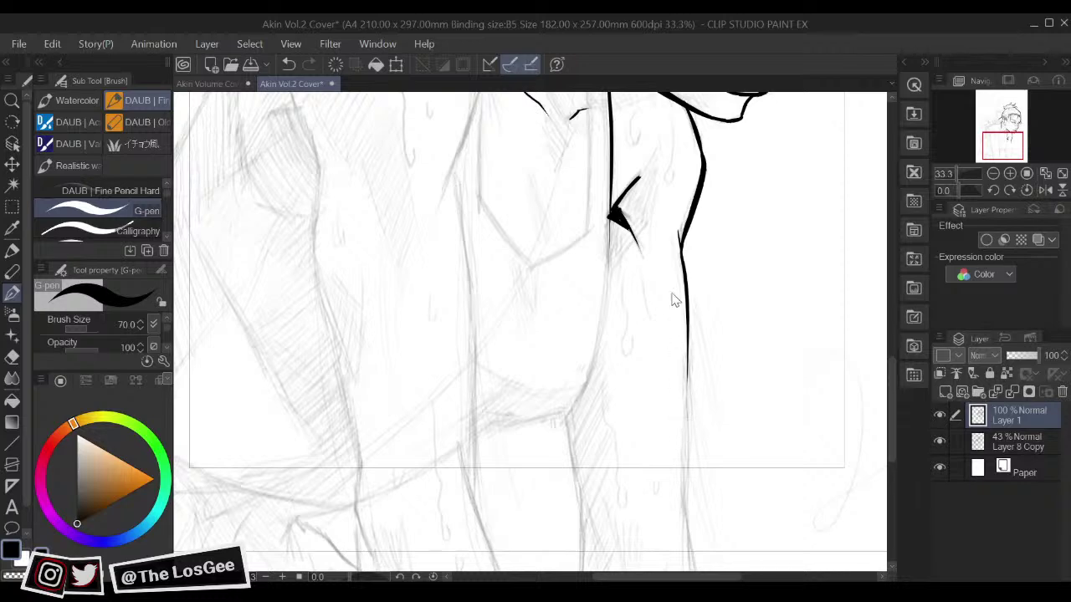
left_click_drag(678, 243, 685, 502)
left_click_drag(692, 343, 685, 500)
mouse_move(685, 455)
left_mouse_down()
mouse_move(687, 530)
mouse_move(675, 439)
left_mouse_up()
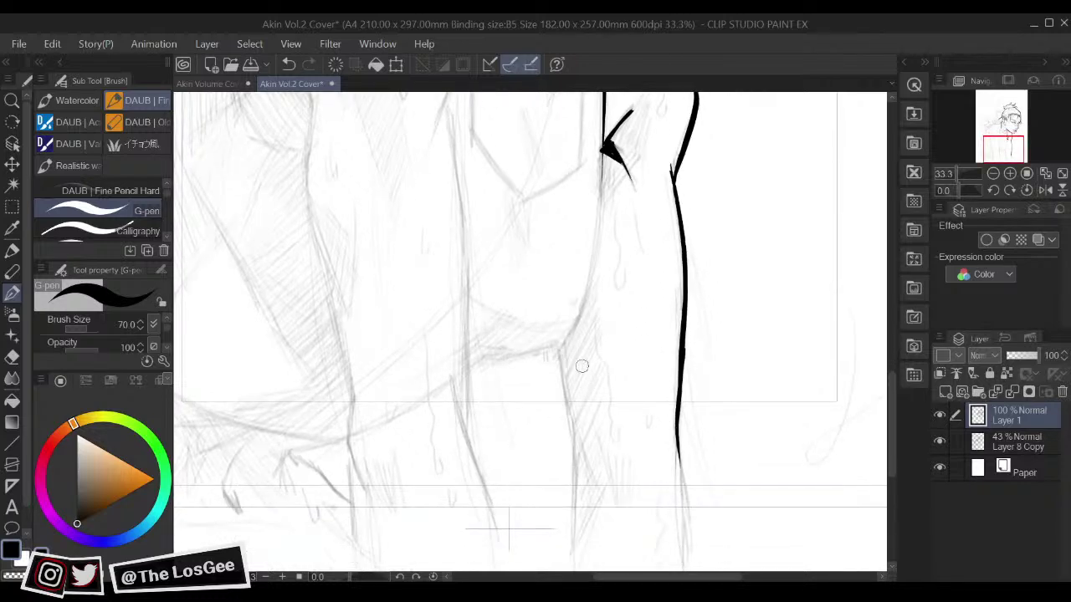
Step: Ink the side of the torso as a long curve from the black armpit wedge down toward the belly
key("h")
left_click_drag(648, 326, 704, 471)
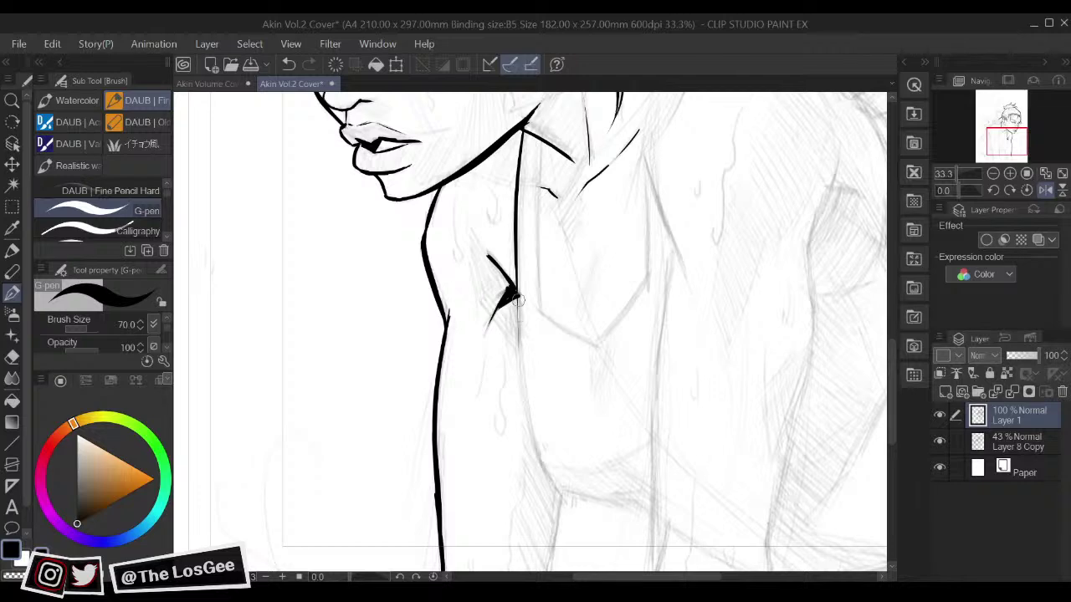
mouse_move(514, 305)
left_mouse_down()
mouse_move(547, 463)
mouse_move(538, 425)
left_mouse_up()
key("r")
key("e")
key("b")
left_click_drag(523, 390, 563, 498)
left_click_drag(528, 413, 578, 506)
key("h")
left_click_drag(526, 449, 554, 474)
Step: Thicken the upper part of the torso curve just below the armpit wedge
key("h")
left_click_drag(593, 404, 633, 444)
left_click_drag(523, 360, 529, 408)
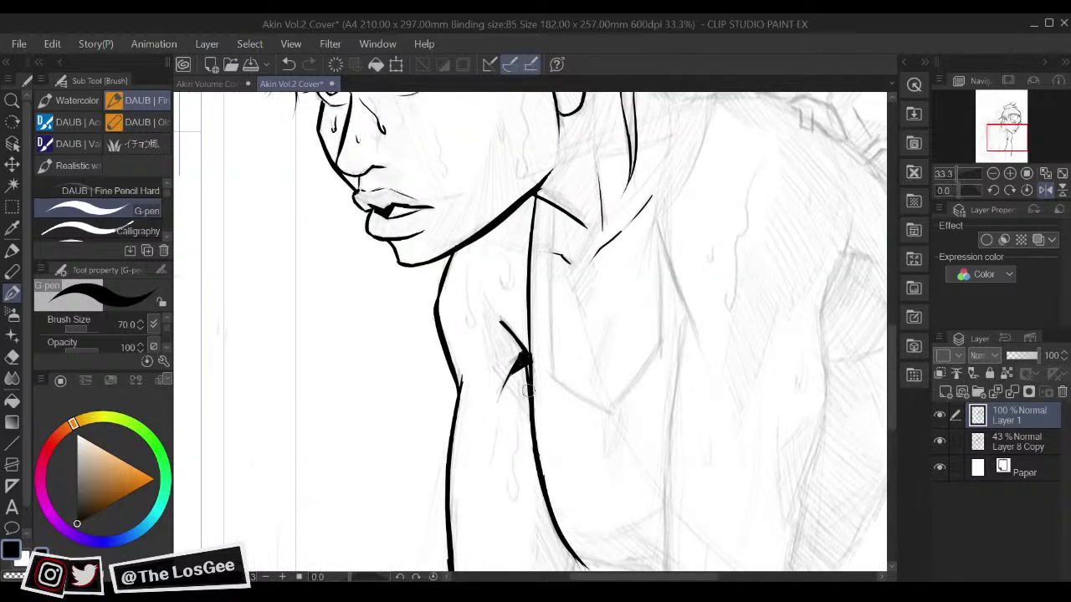
left_click_drag(527, 363, 532, 426)
left_click_drag(547, 485, 500, 402)
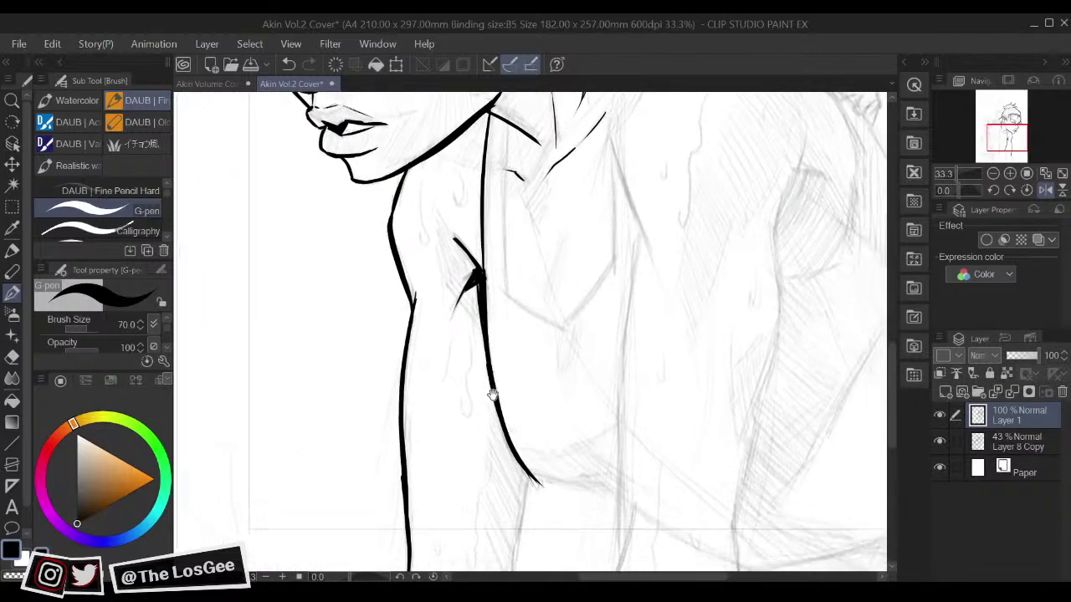
Step: Trim the overshooting end of the torso curve with the Hard eraser and ink the torso's lower edge across to the near arm
key("h")
key("h")
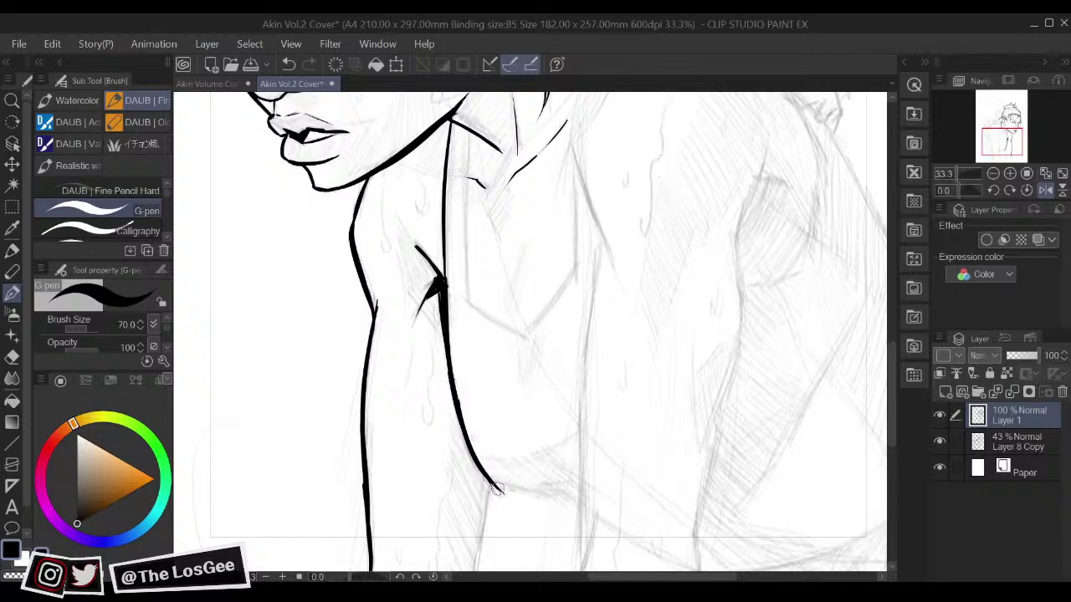
key("e")
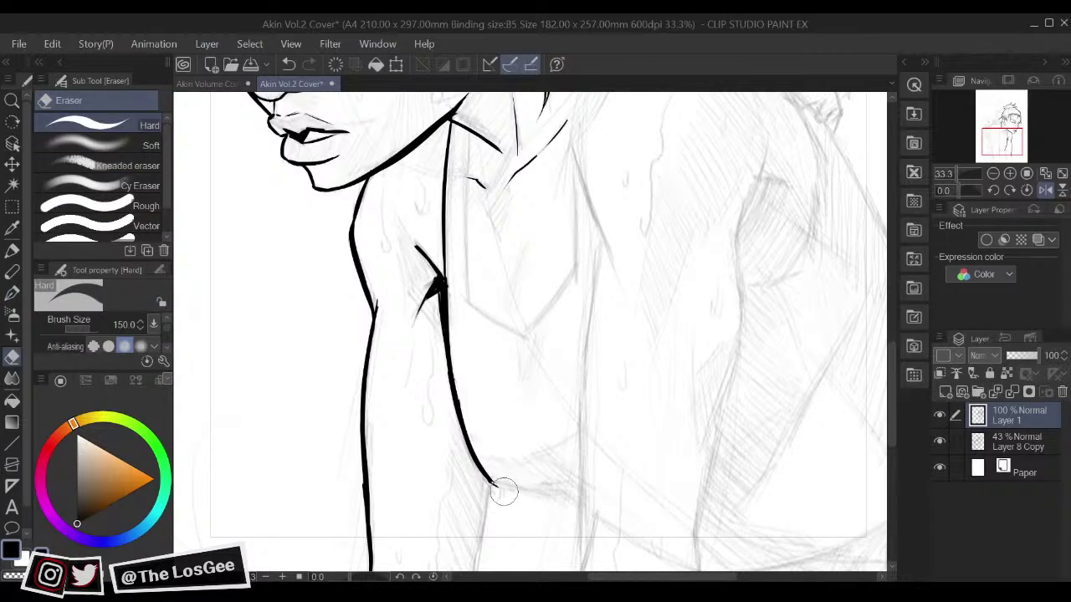
key("p")
left_click_drag(492, 484, 589, 490)
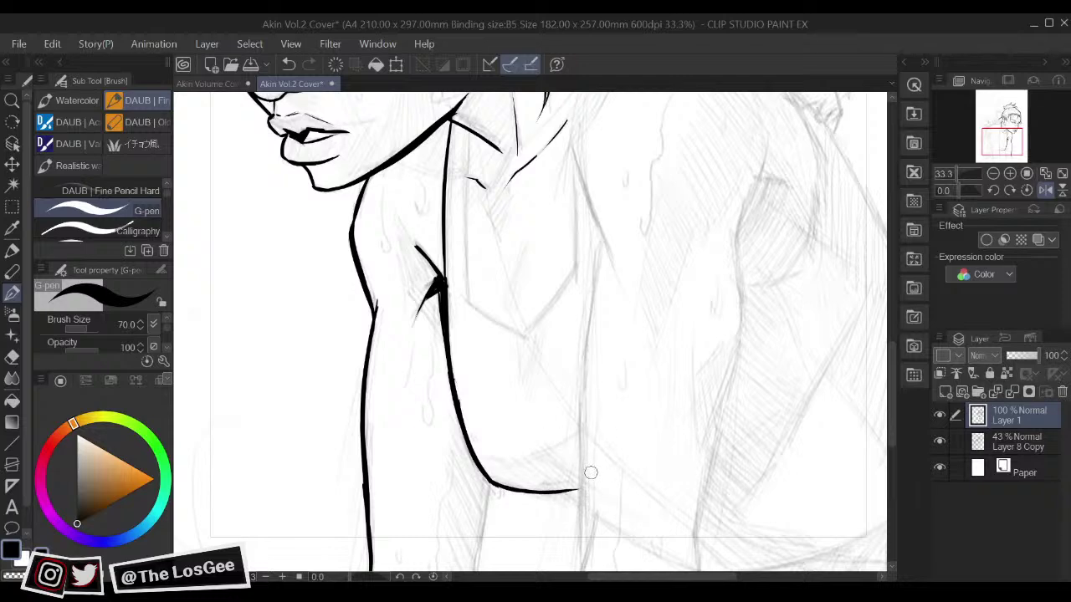
key("space")
key("h")
left_click_drag(584, 462, 565, 432)
key("h")
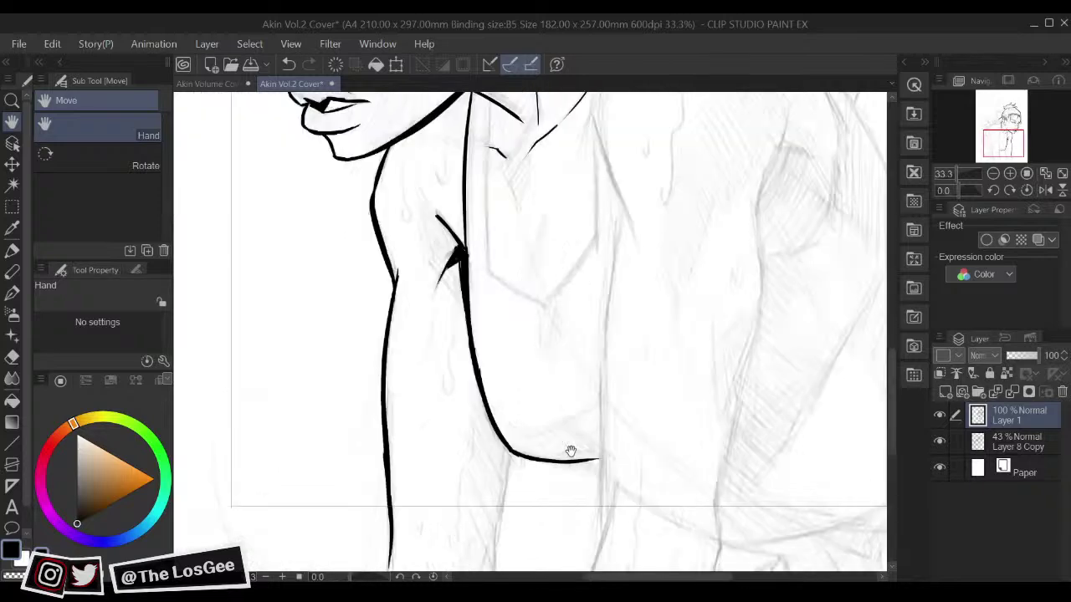
key("p")
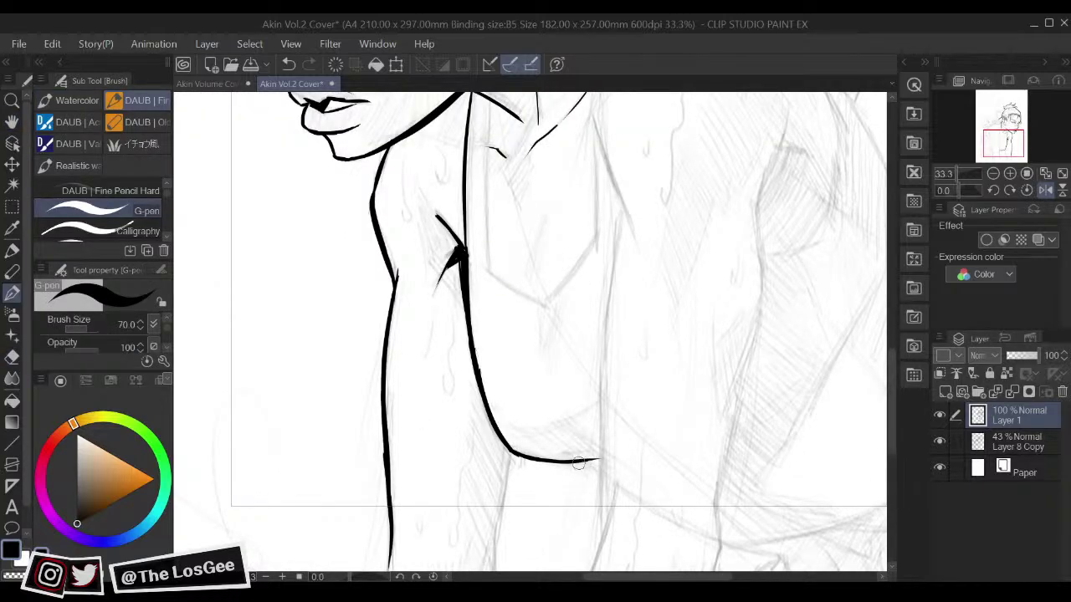
key("h")
key("h")
Step: Ink the slanted crease between the chest and the near shoulder
left_click_drag(716, 427, 823, 358)
left_click_drag(684, 207, 692, 355)
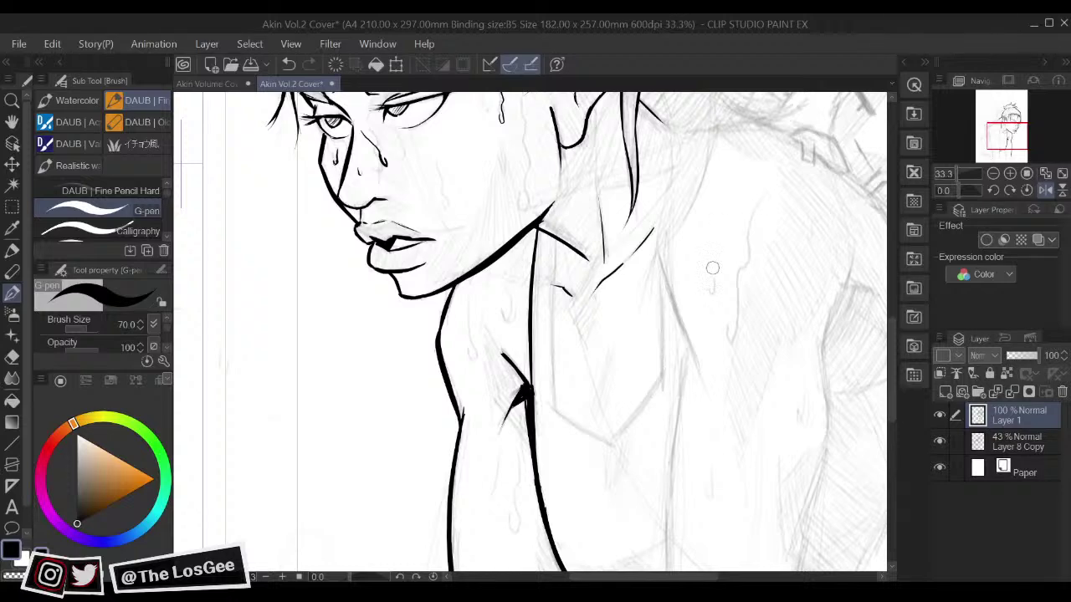
left_click_drag(711, 267, 707, 290)
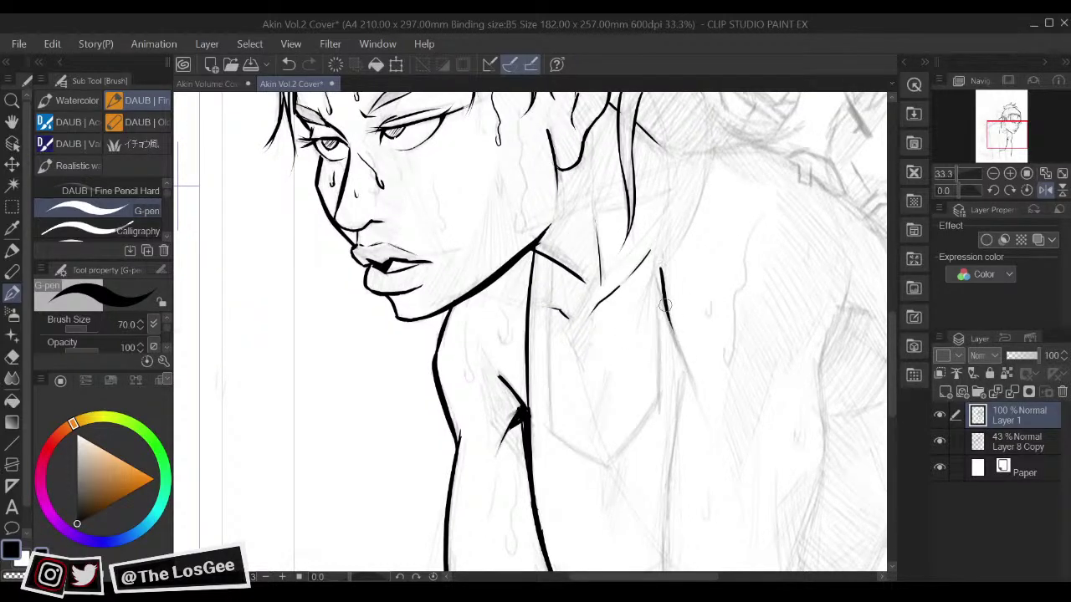
left_click_drag(661, 270, 694, 386)
left_click_drag(670, 326, 698, 412)
scroll(686, 376, "down", 5)
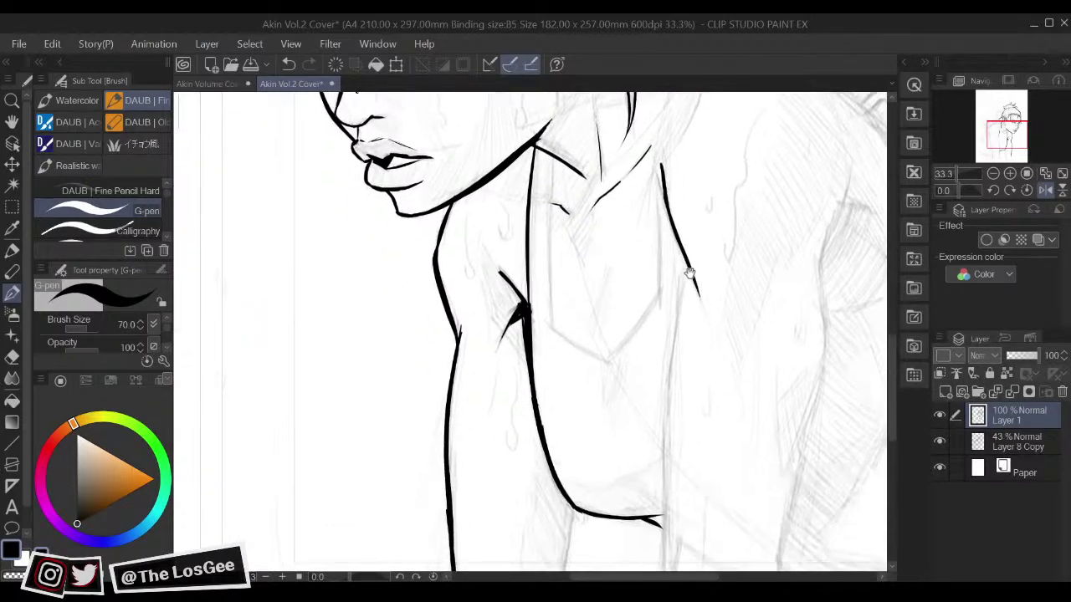
Step: Ink the near arm's inner contour from the chest crease down past the torso's lower edge
left_click_drag(686, 257, 666, 407)
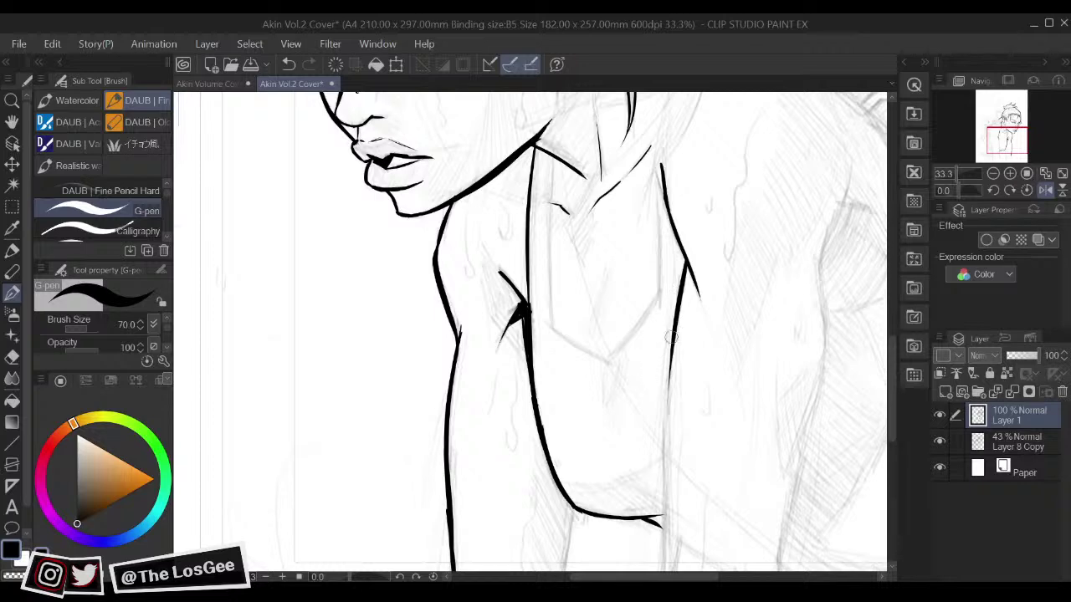
mouse_move(679, 303)
left_mouse_down()
mouse_move(662, 481)
mouse_move(659, 378)
mouse_move(664, 470)
left_mouse_up()
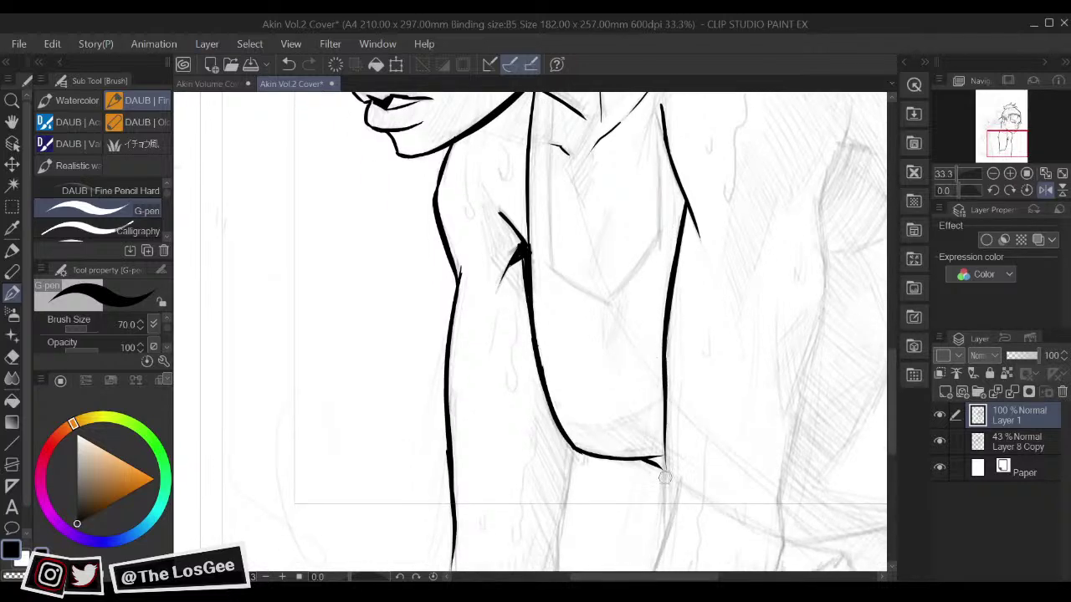
left_click_drag(667, 387, 665, 510)
key("h")
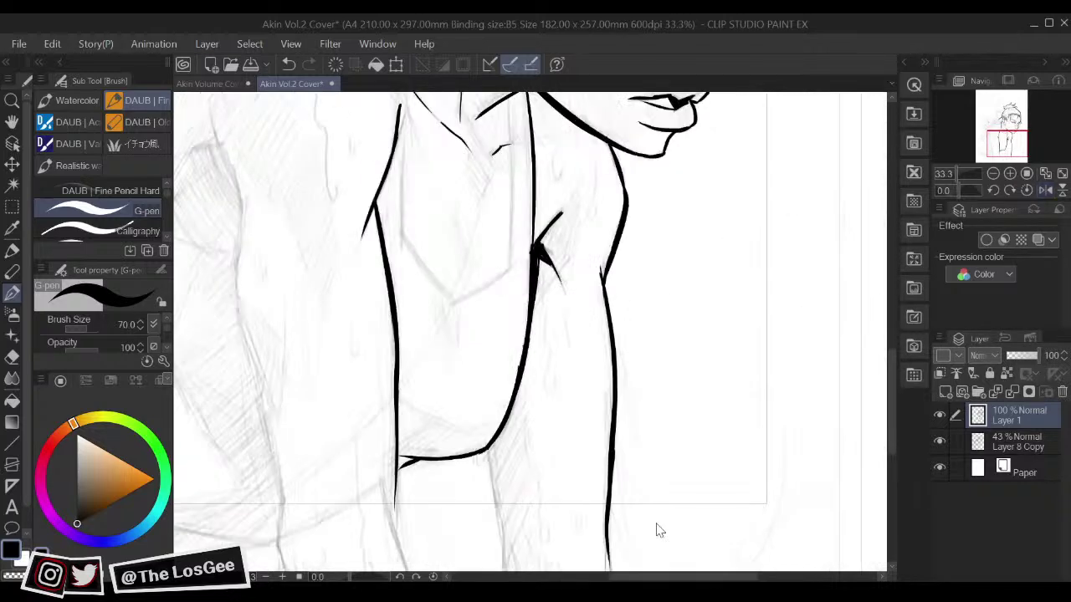
Step: Ink the outer contour of the near arm from below the shoulder down along the elbow area
scroll(656, 524, "down", 1)
mouse_move(509, 426)
left_mouse_down()
mouse_move(583, 470)
mouse_move(675, 461)
left_mouse_up()
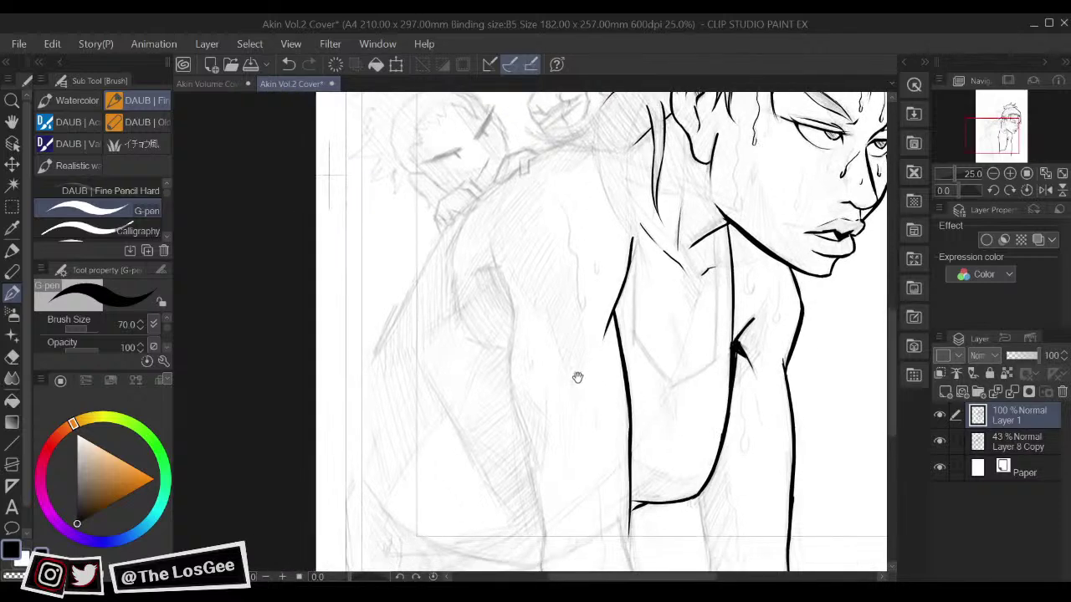
left_click_drag(517, 310, 507, 400)
mouse_move(510, 412)
left_mouse_down()
mouse_move(515, 349)
mouse_move(535, 396)
left_mouse_up()
mouse_move(509, 346)
left_mouse_down()
mouse_move(499, 314)
mouse_move(530, 425)
left_mouse_up()
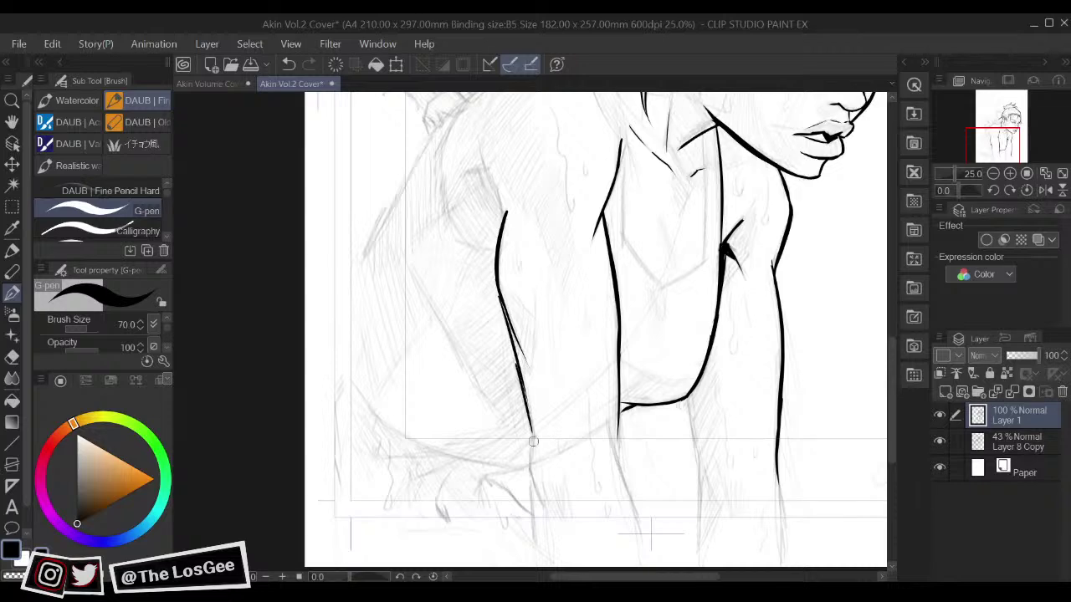
Step: Redo the lower outer contour of the near arm and extend it down to the page's bottom edge
key("ctrl+z")
left_click_drag(517, 364, 529, 456)
key("ctrl+z")
left_click_drag(519, 366, 552, 527)
key("ctrl+z")
left_click_drag(529, 459, 542, 506)
key("ctrl+z")
scroll(539, 524, "down", 3)
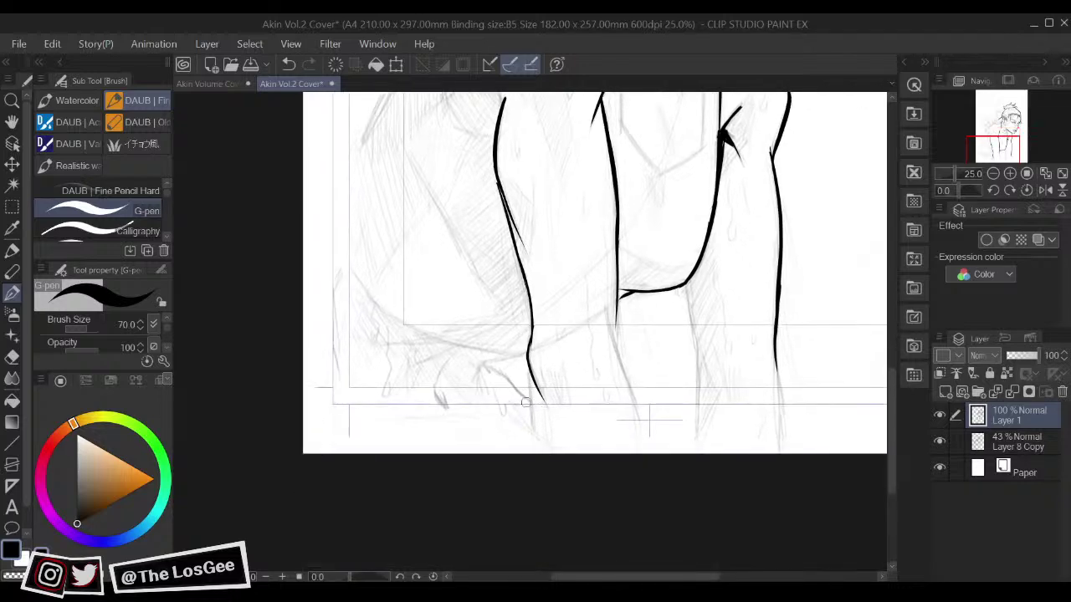
left_click_drag(528, 374, 540, 465)
Step: Ink the near forearm's inner line from below the torso's lower edge toward the bottom of the page
scroll(678, 419, "up", 1)
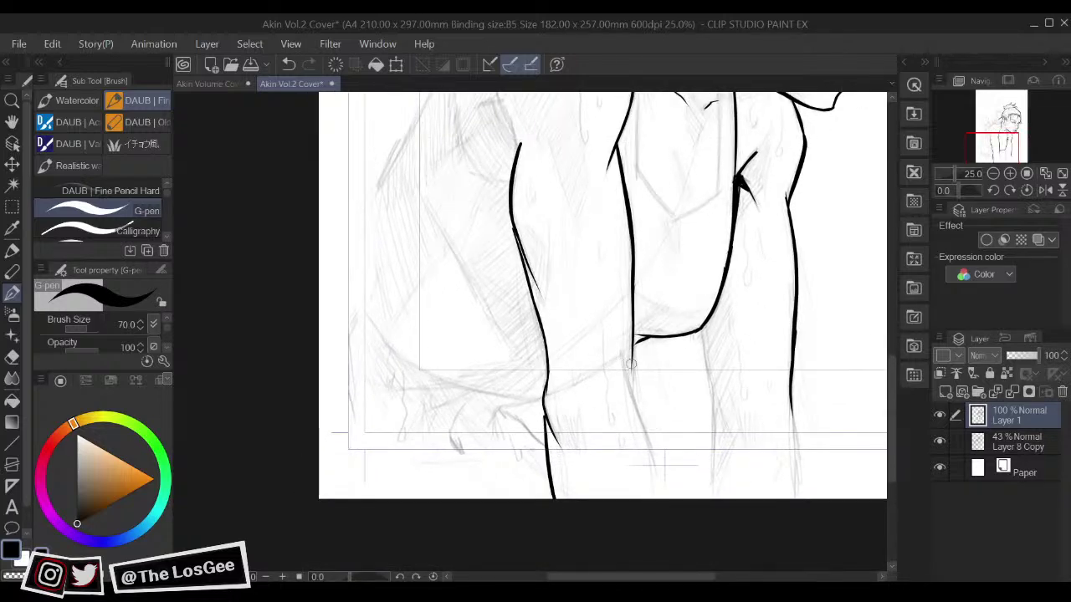
left_click_drag(621, 352, 652, 493)
Step: Extend the near arm's outer contour up to the shoulder, ink the crease branching off it, and thicken the joining section
scroll(648, 502, "up", 7)
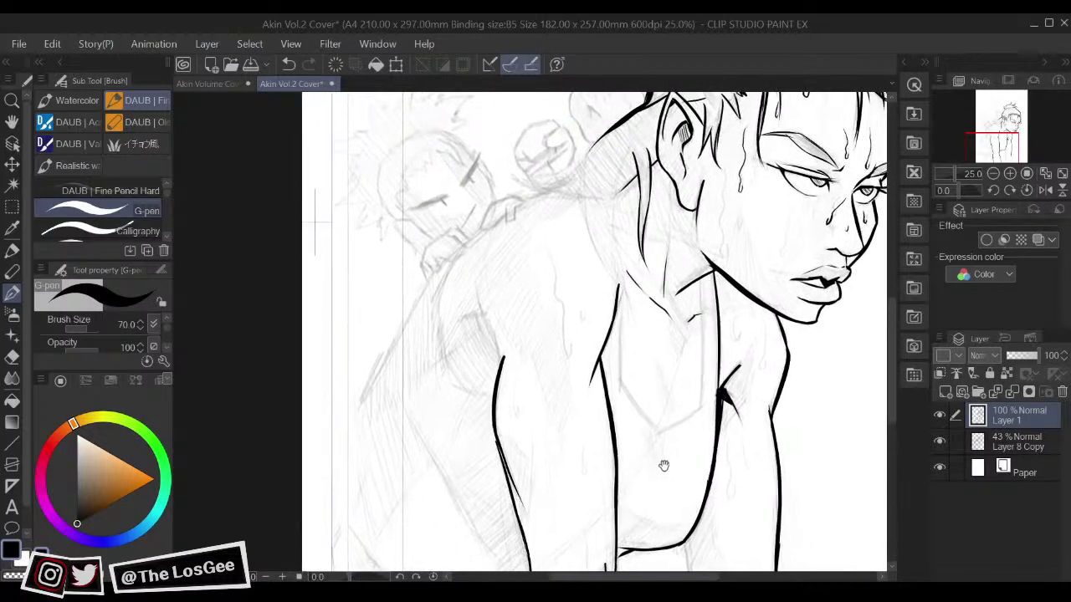
left_click_drag(657, 439, 648, 437)
left_click_drag(500, 412, 498, 403)
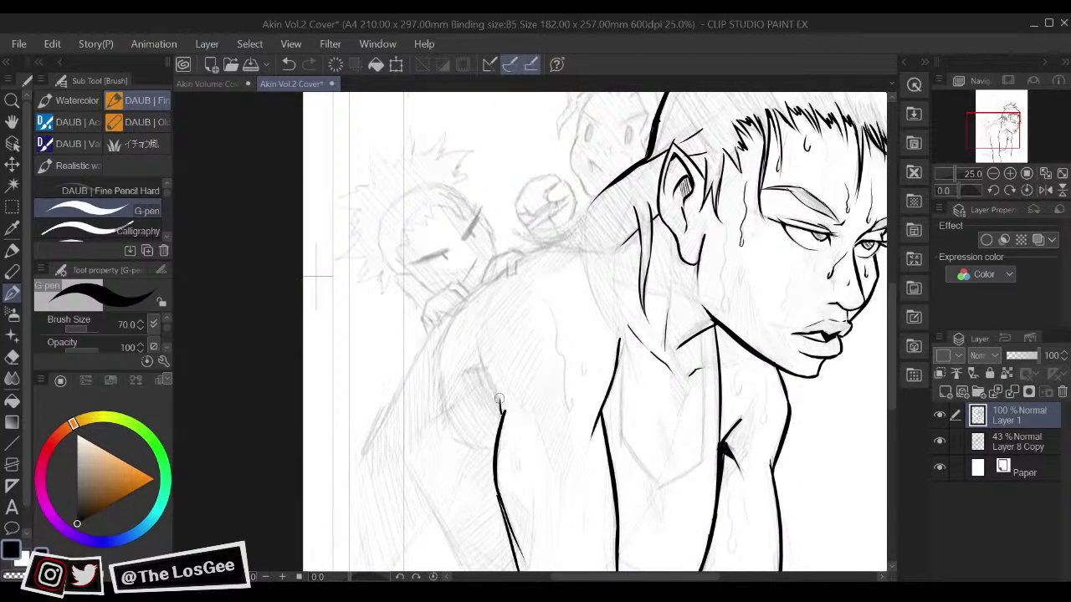
left_click_drag(477, 342, 500, 411)
key("h")
left_click_drag(719, 384, 706, 405)
left_click_drag(559, 393, 596, 411)
key("h")
key("h")
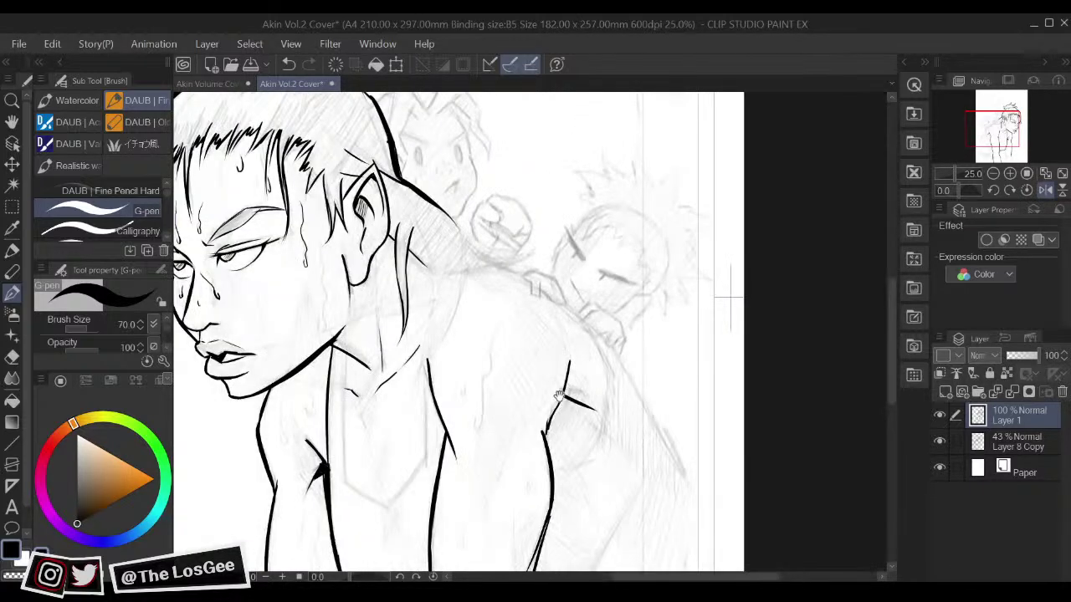
key("e")
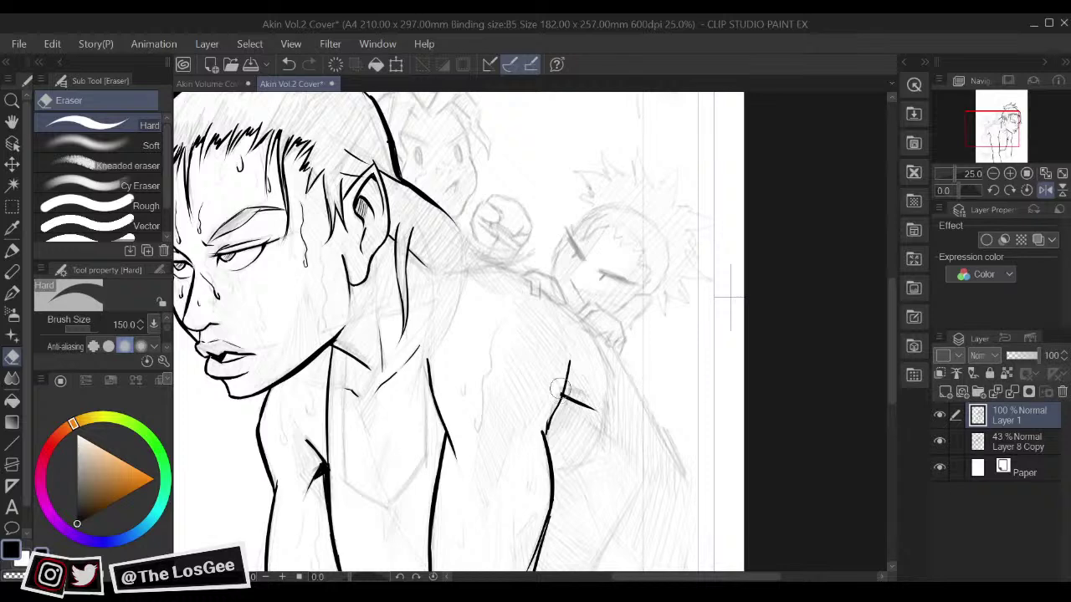
key("p")
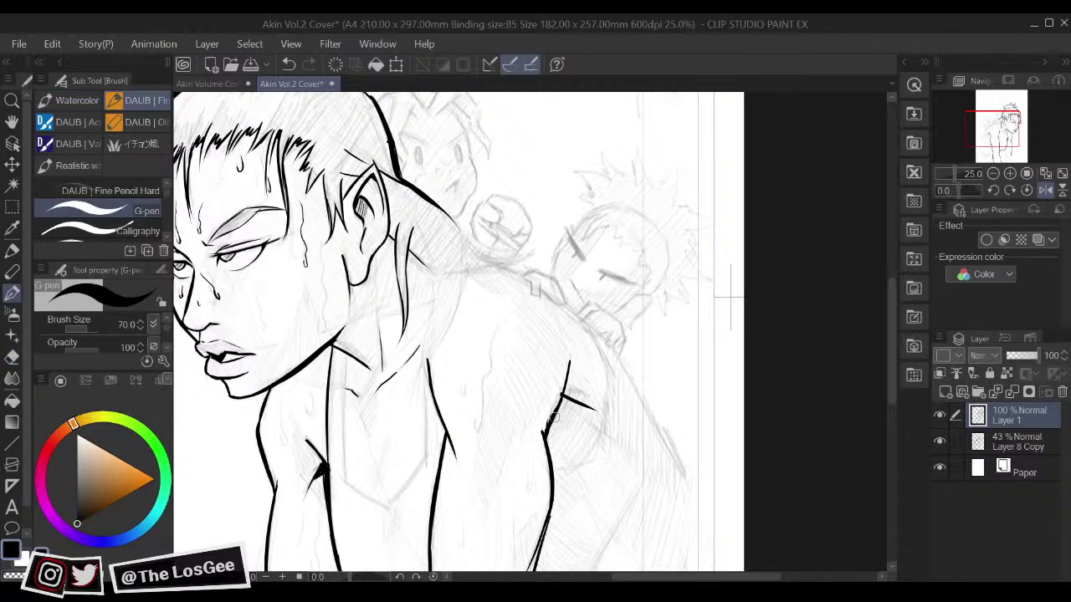
Step: Ink the V-shaped neckline across the chest, with its two long vertical sides meeting at a point, redoing the slanted near edge
key("h")
mouse_move(695, 425)
left_mouse_down()
mouse_move(664, 316)
mouse_move(658, 430)
mouse_move(661, 339)
left_mouse_up()
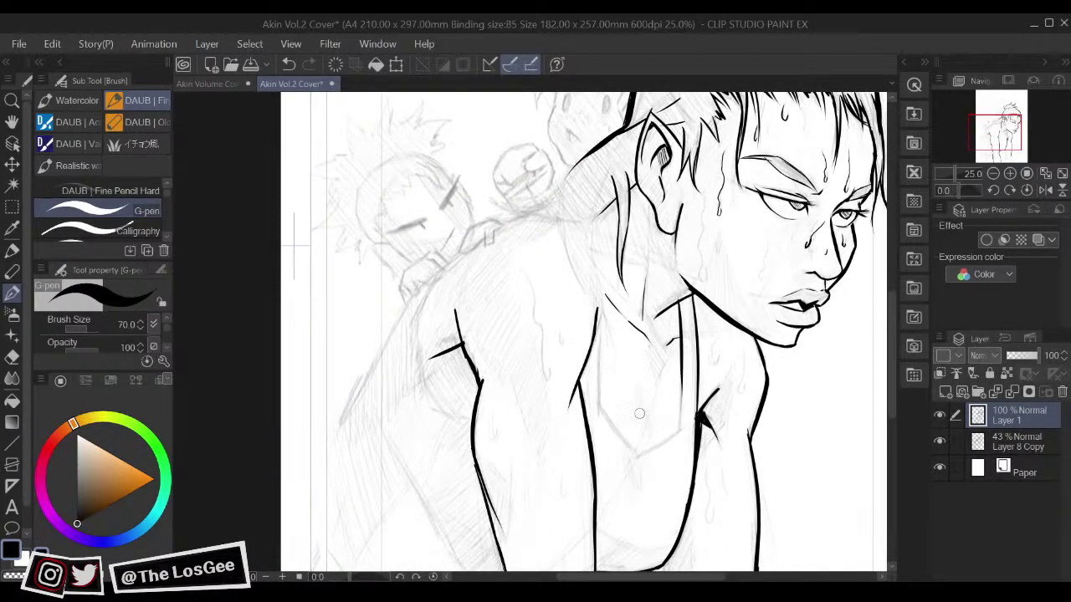
key("h")
mouse_move(453, 392)
left_mouse_down()
mouse_move(453, 438)
mouse_move(501, 456)
left_mouse_up()
key("h")
left_click_drag(524, 410, 567, 459)
key("ctrl+z")
left_click_drag(524, 410, 567, 460)
key("ctrl+z")
left_click_drag(524, 410, 566, 458)
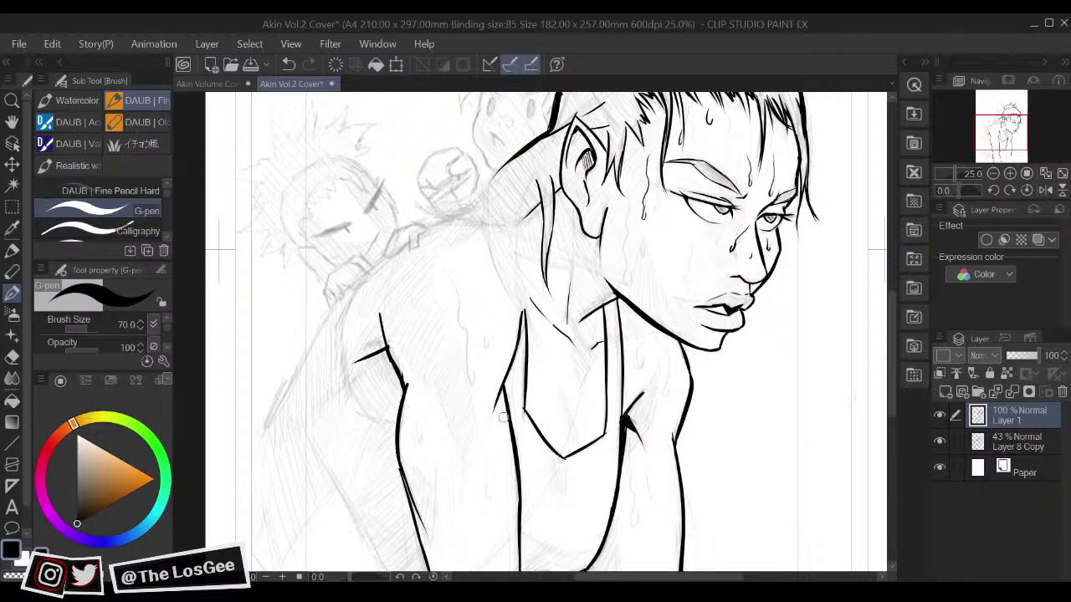
Step: Ink short crease strokes on the chest just below the point of the neckline
scroll(544, 470, "down", 2)
left_click_drag(558, 419, 570, 445)
key("h")
key("h")
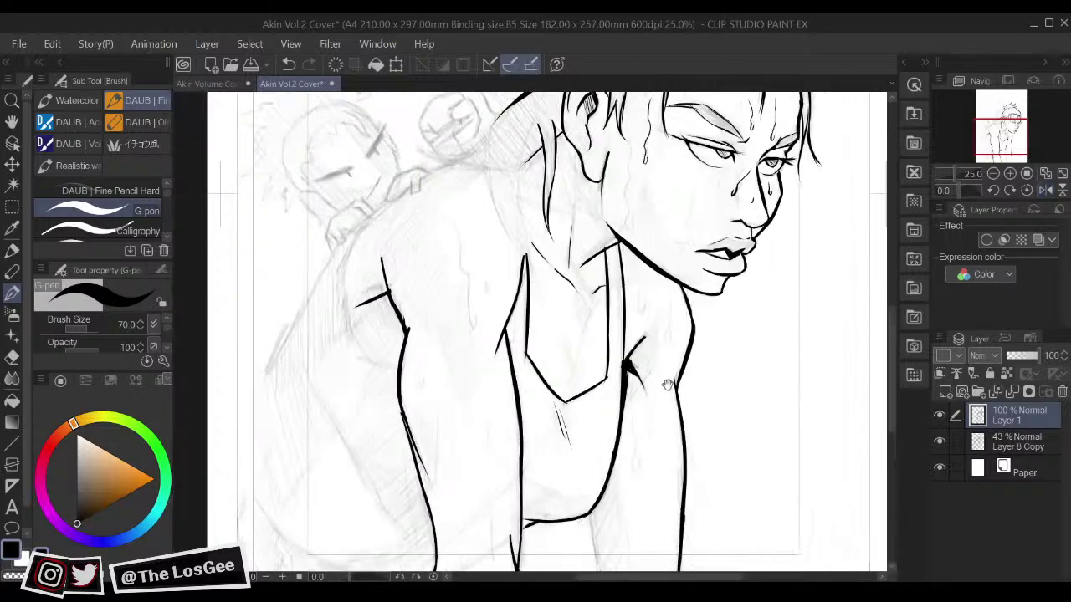
Step: Ink the curved outer contour from behind the neck down to the near end of the neckline, redoing the first passes
left_click_drag(610, 339, 658, 423)
left_click_drag(580, 332, 635, 397)
left_click_drag(626, 343, 649, 402)
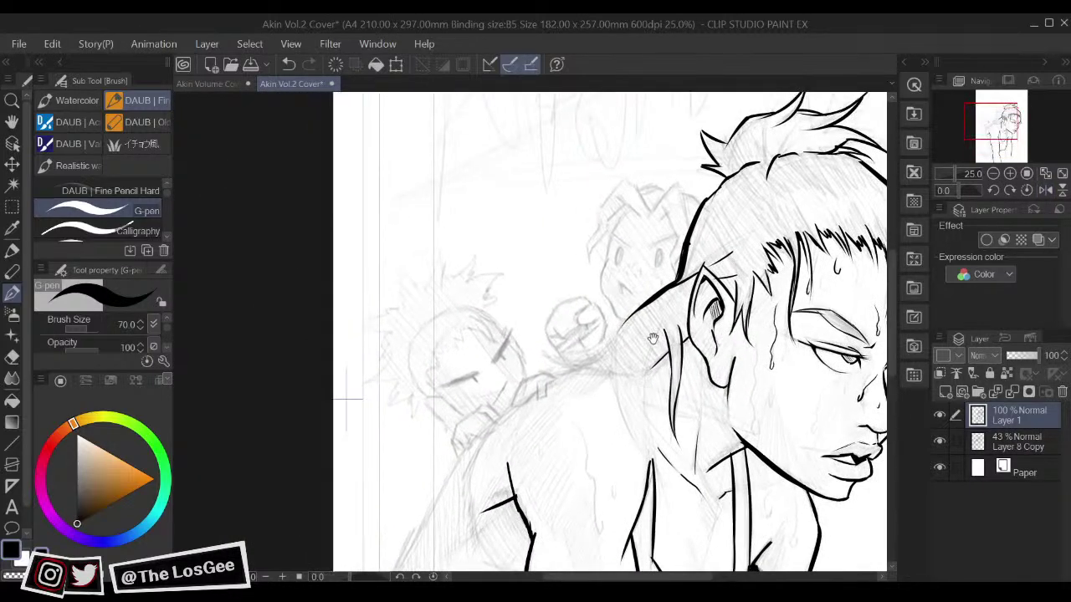
left_click_drag(614, 349, 652, 452)
left_click_drag(622, 413, 652, 467)
key("ctrl+z")
left_click_drag(618, 399, 661, 480)
key("ctrl+z")
left_click_drag(620, 408, 669, 497)
left_click_drag(650, 450, 671, 506)
Step: Ink the inner curved line behind the neck beside the loose hair strand, redoing it until it fits the sketch
left_click_drag(660, 321, 644, 437)
key("ctrl+z")
mouse_move(649, 330)
left_mouse_down()
mouse_move(644, 409)
mouse_move(646, 393)
left_mouse_up()
key("ctrl+z")
left_click_drag(657, 334, 641, 405)
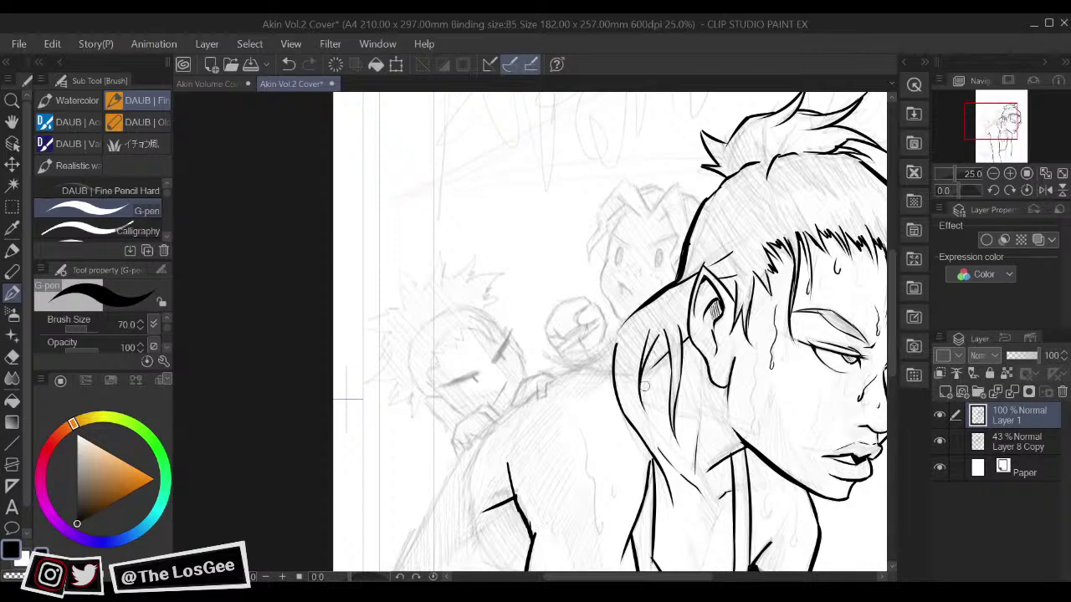
Step: Extend and thicken the neck contour where it runs into the near end of the neckline
mouse_move(661, 358)
left_mouse_down()
mouse_move(636, 377)
mouse_move(659, 483)
left_mouse_up()
key("ctrl+z")
left_click_drag(650, 425, 666, 494)
left_click_drag(658, 449, 672, 512)
left_click_drag(666, 468, 674, 535)
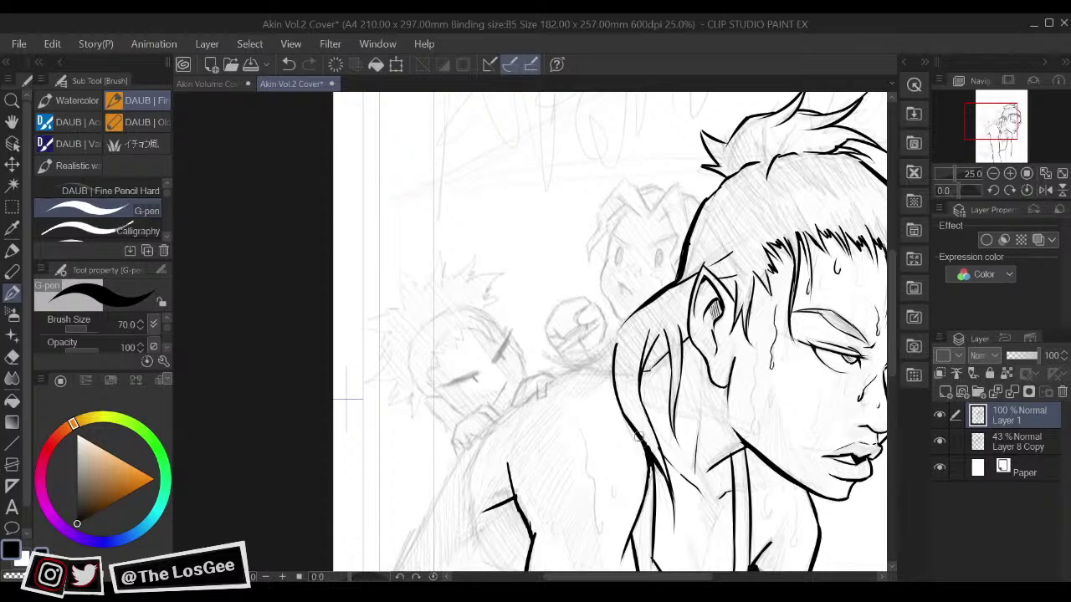
left_click_drag(674, 380, 669, 463)
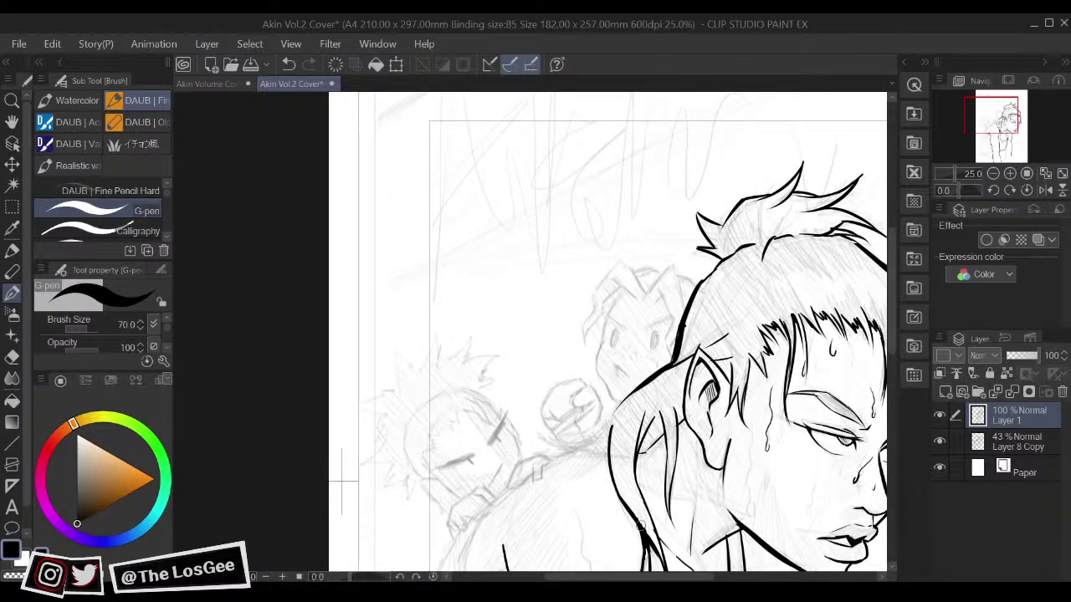
Step: Clean up the lower end of the neck contour and ink the short lines between the ear and the loose hair strands
key("e")
mouse_move(643, 524)
left_mouse_down()
mouse_move(649, 534)
mouse_move(641, 528)
left_mouse_up()
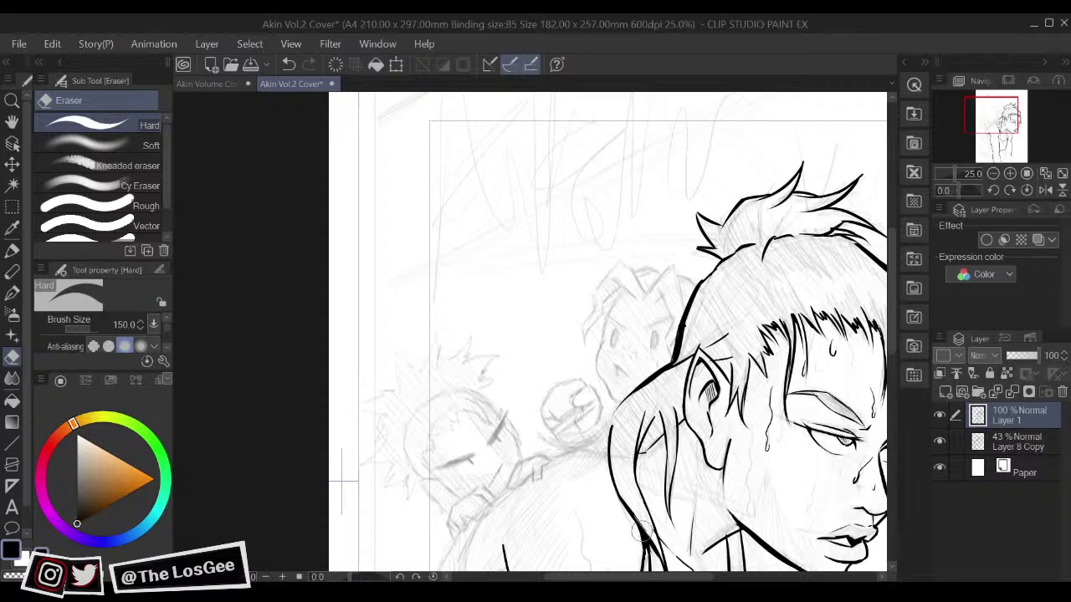
key("b")
left_click_drag(703, 421, 693, 431)
key("h")
left_click_drag(543, 454, 553, 475)
left_click_drag(418, 465, 443, 489)
key("h")
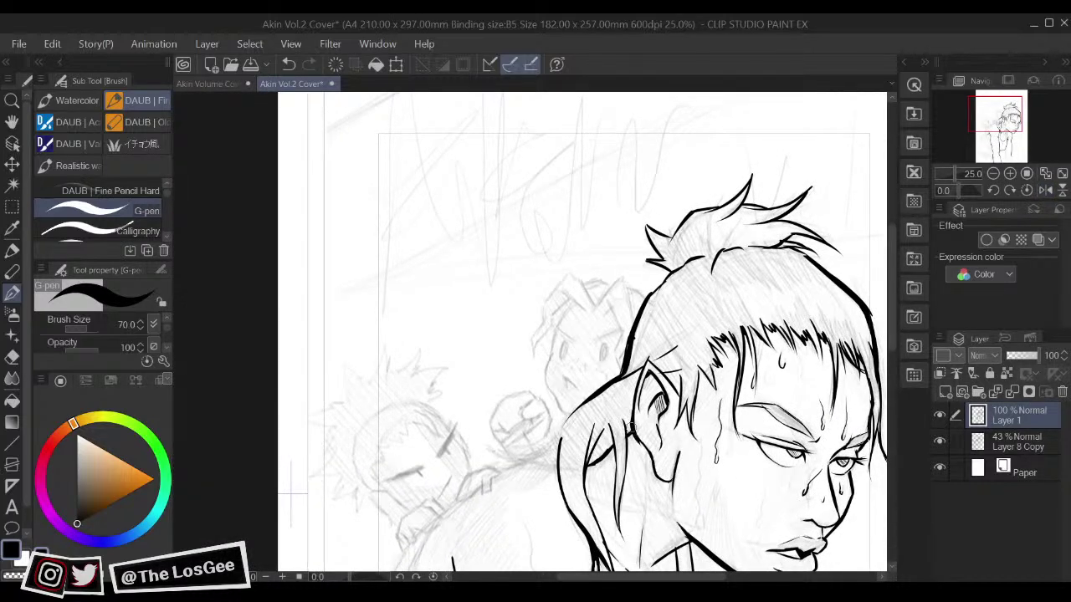
left_click_drag(634, 386, 632, 423)
mouse_move(661, 465)
left_mouse_down()
mouse_move(652, 407)
mouse_move(648, 422)
mouse_move(666, 417)
mouse_move(724, 348)
left_mouse_up()
scroll(723, 347, "down", 3)
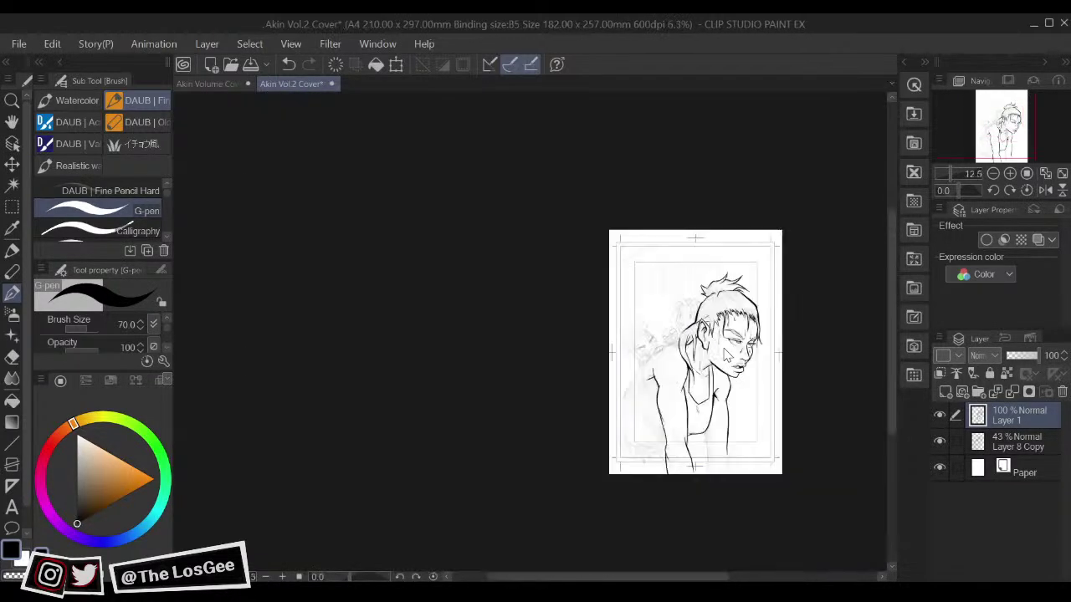
scroll(723, 347, "up", 3)
Step: Ink sweat drips running down the near shoulder and upper arm
mouse_move(722, 348)
left_mouse_down()
mouse_move(734, 409)
mouse_move(717, 390)
mouse_move(742, 399)
mouse_move(739, 380)
left_mouse_up()
mouse_move(604, 320)
left_mouse_down()
mouse_move(630, 430)
mouse_move(644, 394)
left_mouse_up()
left_click_drag(637, 407, 619, 355)
Step: Ink short crease strokes across the inside of the near elbow, redoing the misplaced one
left_click_drag(559, 419, 567, 445)
mouse_move(562, 474)
left_mouse_down()
mouse_move(544, 407)
mouse_move(562, 430)
left_mouse_up()
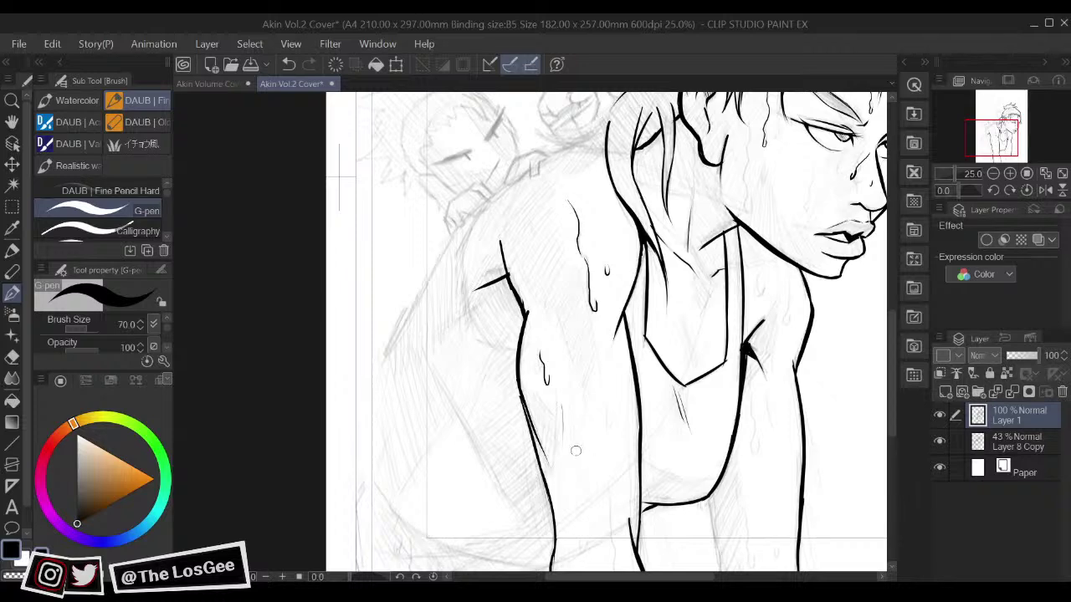
key("ctrl+z")
left_click_drag(537, 400, 556, 420)
key("g")
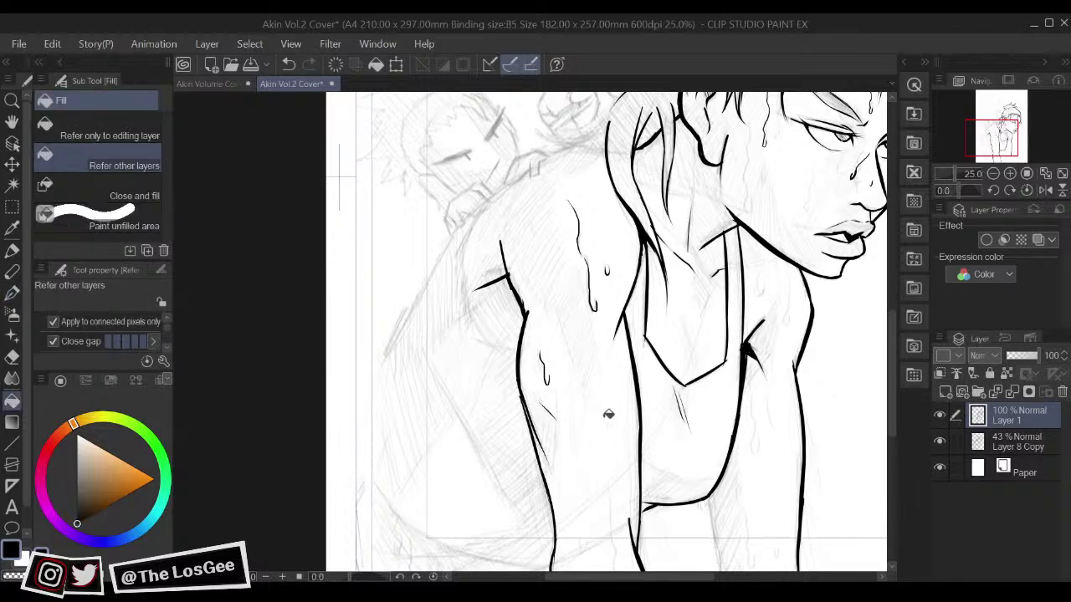
key("p")
left_click_drag(570, 402, 577, 439)
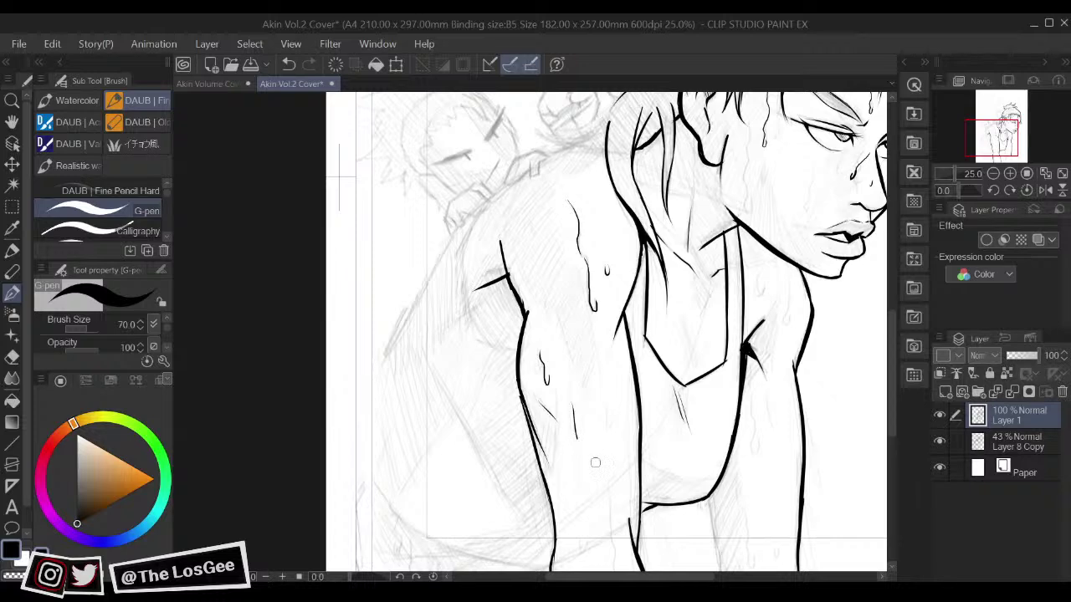
Step: Ink long and short sweat drips down the near forearm toward the wrist
left_click_drag(604, 404, 621, 472)
scroll(621, 419, "down", 3)
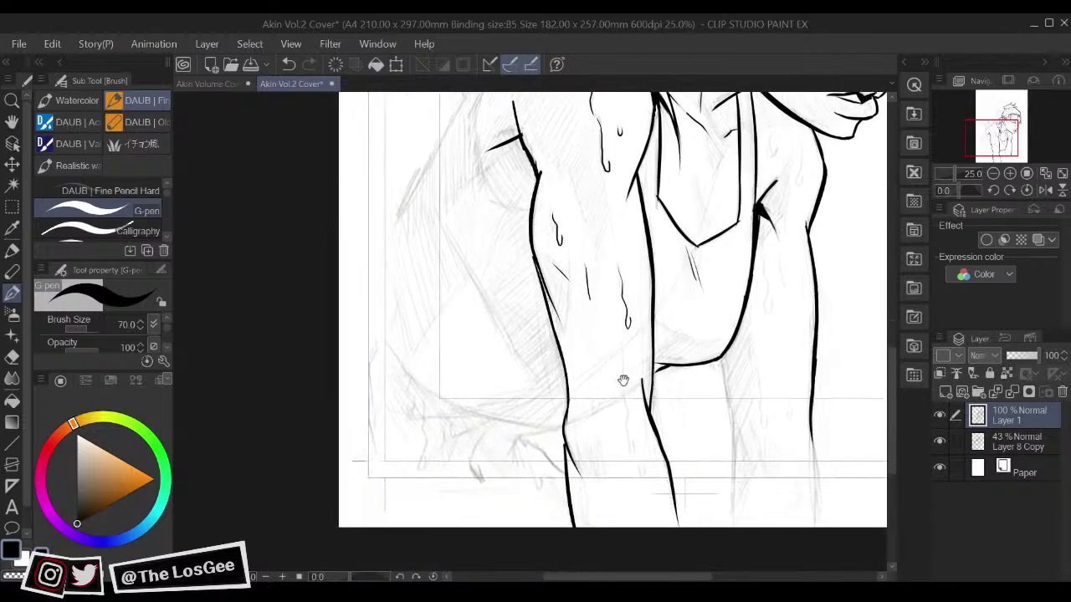
left_click_drag(621, 359, 640, 468)
left_click_drag(590, 393, 576, 435)
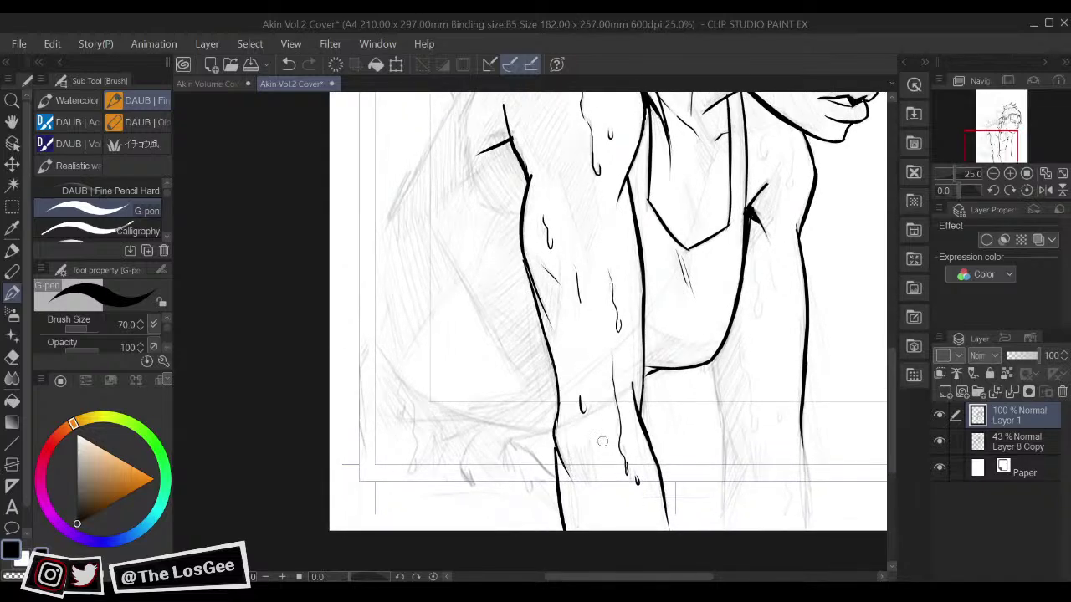
scroll(668, 361, "up", 2)
scroll(555, 558, "down", 2)
Step: Ink the inner edge of the far forearm from the shirt's lower edge down to the bottom of the page
mouse_move(708, 411)
left_mouse_down()
mouse_move(712, 432)
mouse_move(717, 417)
mouse_move(695, 497)
left_mouse_up()
left_click_drag(686, 469, 676, 435)
key("ctrl+z")
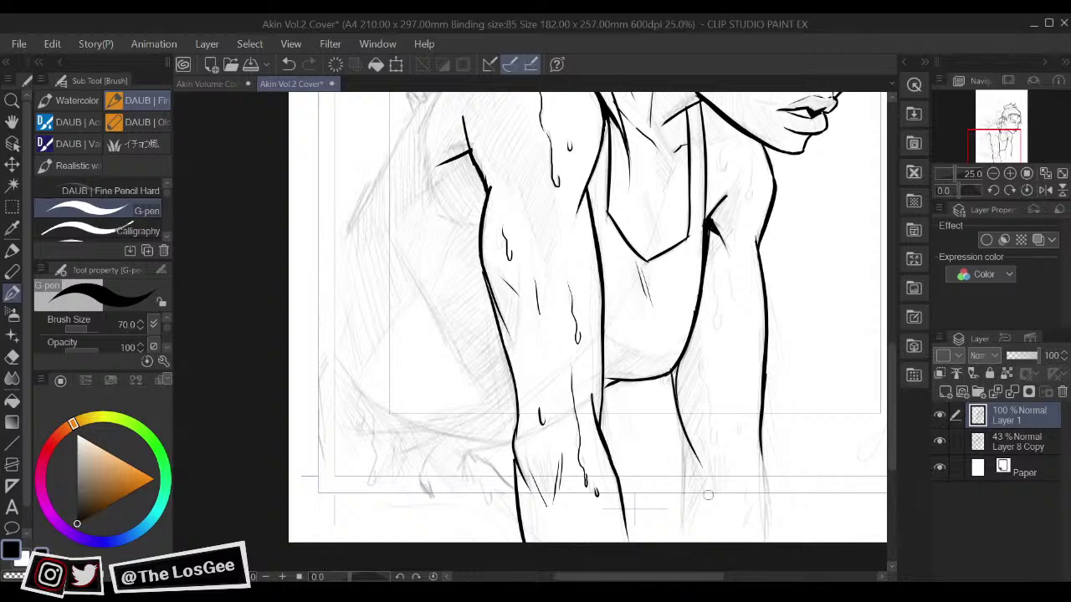
left_click_drag(671, 374, 680, 546)
scroll(680, 544, "down", 2)
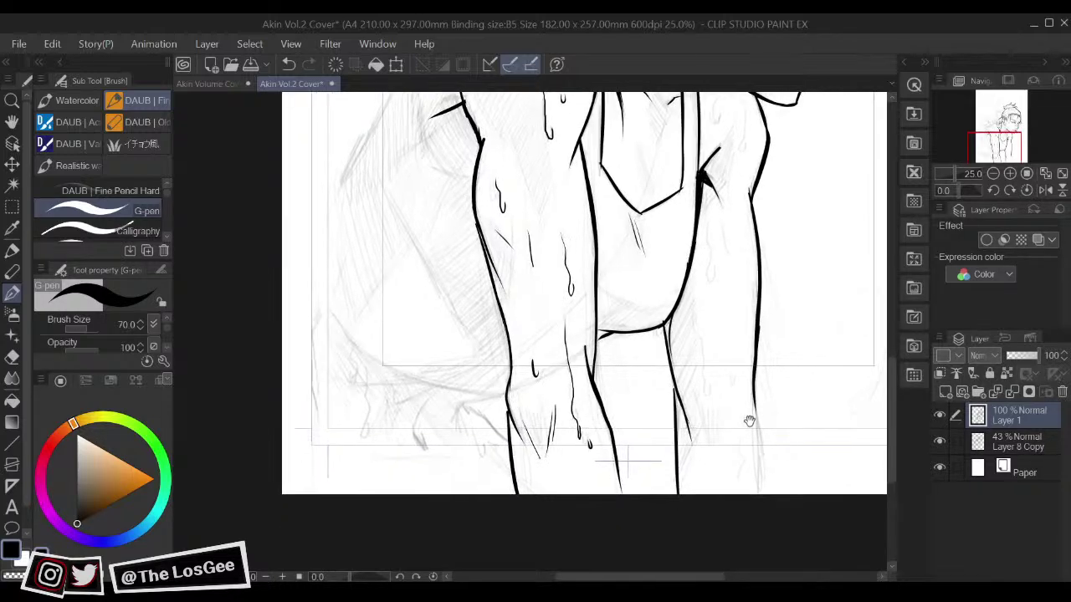
Step: Extend the outer edge of the far forearm to the bottom of the page and thicken the shirt and forearm junction
left_click_drag(751, 392, 761, 477)
key("ctrl+z")
left_click_drag(751, 395, 763, 494)
scroll(728, 442, "up", 2)
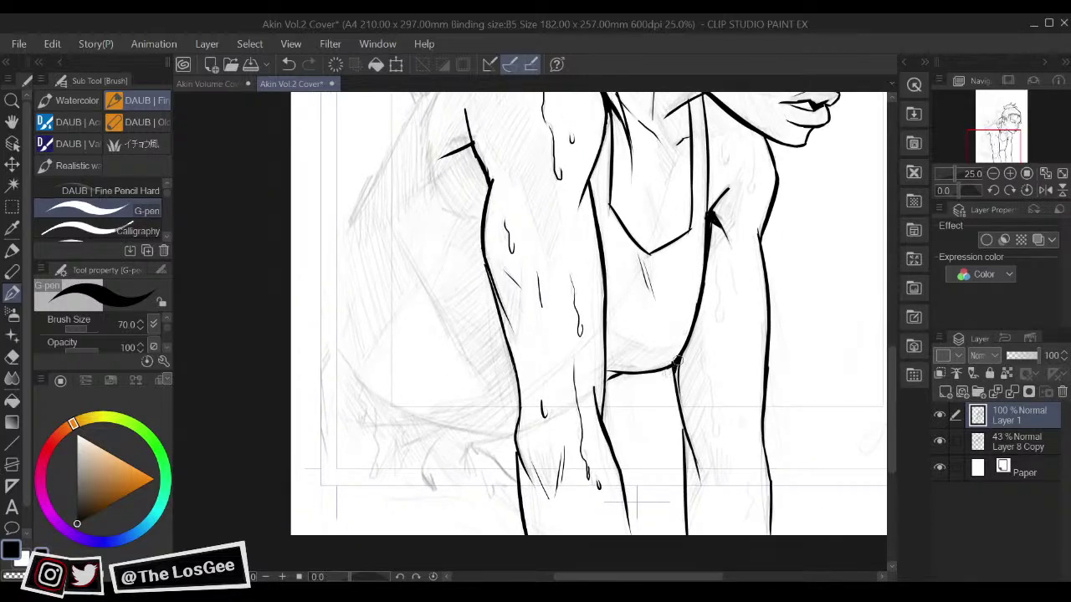
scroll(682, 331, "up", 3)
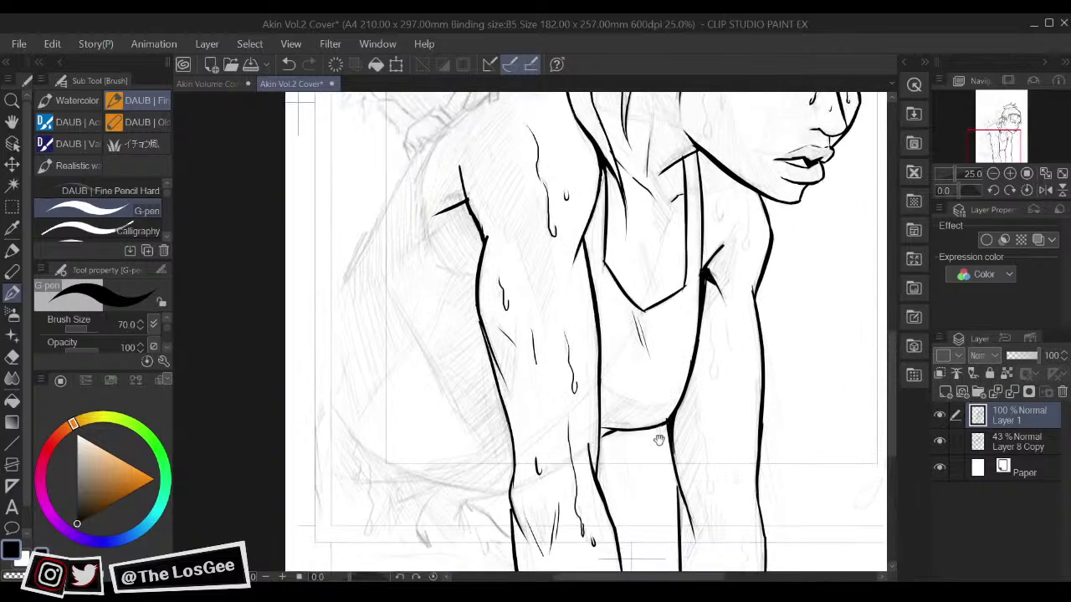
scroll(674, 463, "down", 1)
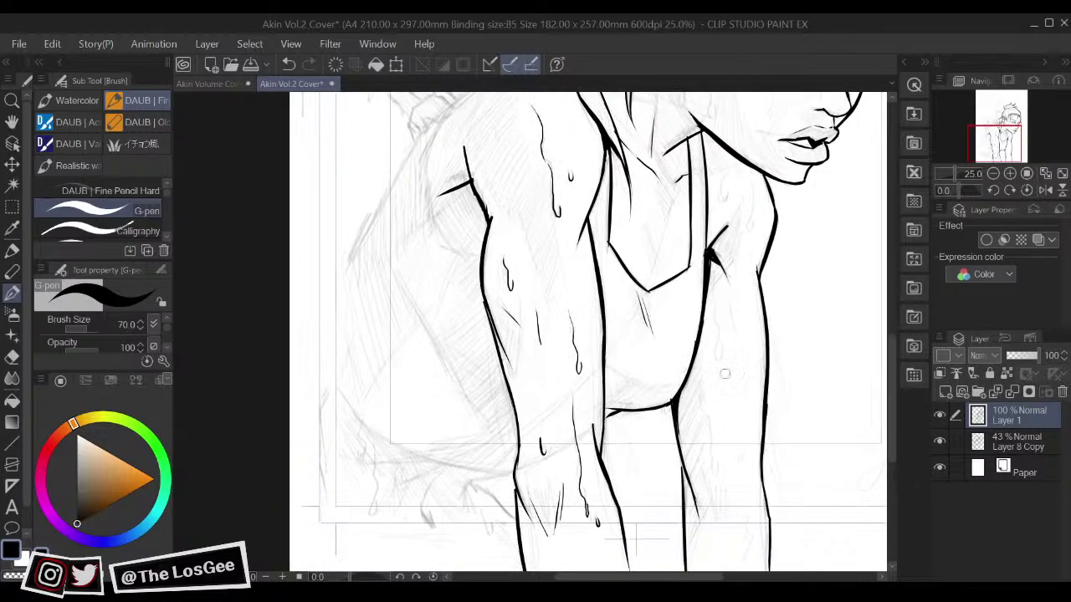
Step: Ink sweat drips down the far arm just below the armpit and past the elbow
left_click_drag(698, 381, 713, 482)
left_click_drag(712, 421, 715, 475)
scroll(714, 435, "up", 3)
mouse_move(712, 339)
left_mouse_down()
mouse_move(714, 409)
mouse_move(720, 394)
left_mouse_up()
key("ctrl+z")
left_click_drag(704, 338, 716, 413)
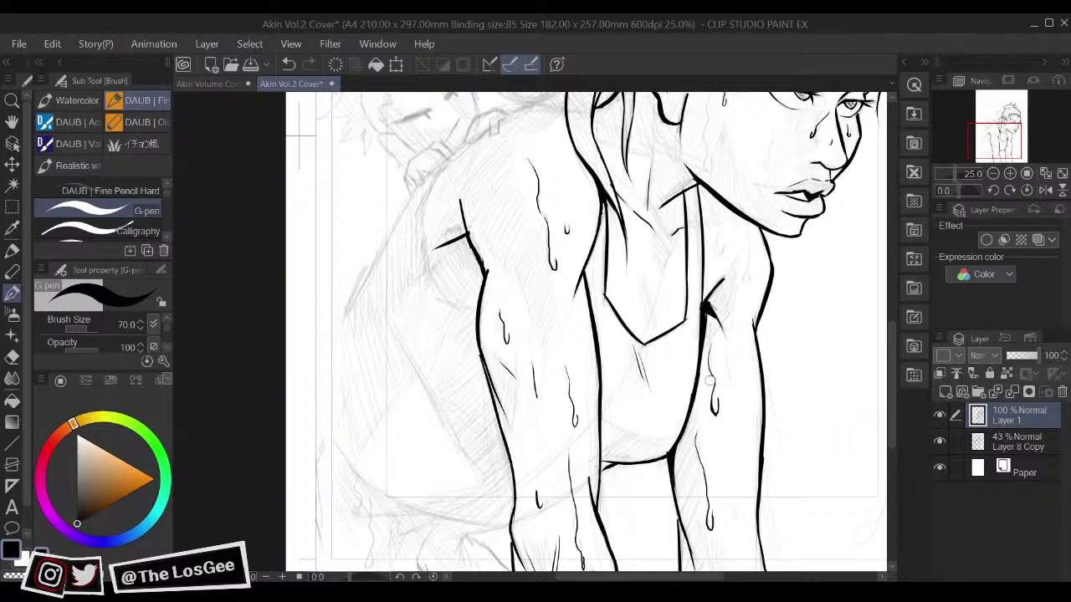
Step: Ink more sweat drips and a short stroke on the lower part of the far forearm
scroll(734, 375, "down", 3)
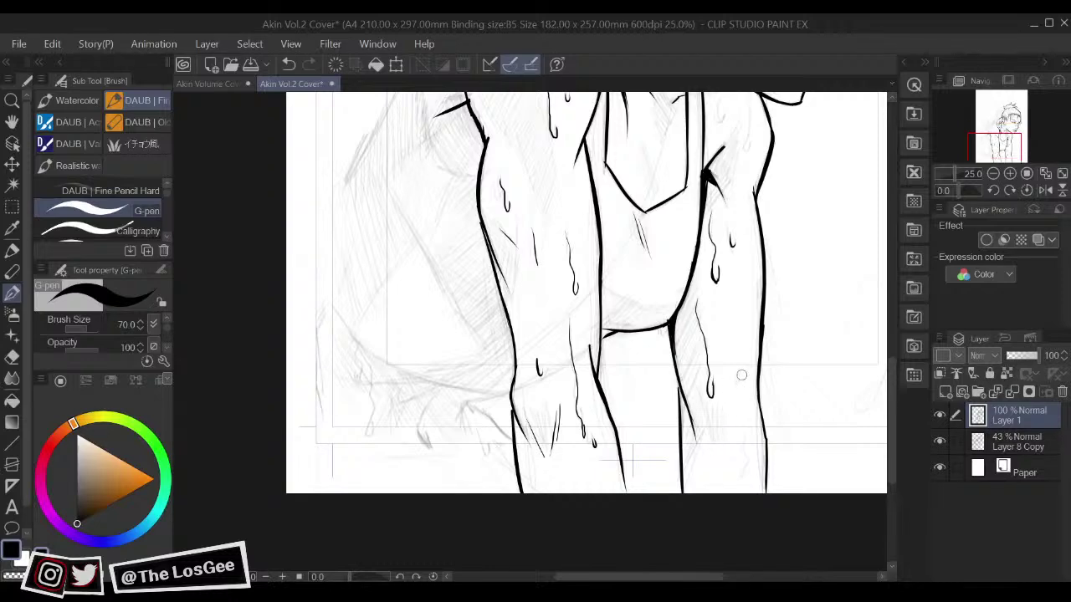
left_click_drag(739, 400, 738, 478)
mouse_move(744, 354)
left_mouse_down()
mouse_move(720, 417)
mouse_move(715, 393)
left_mouse_up()
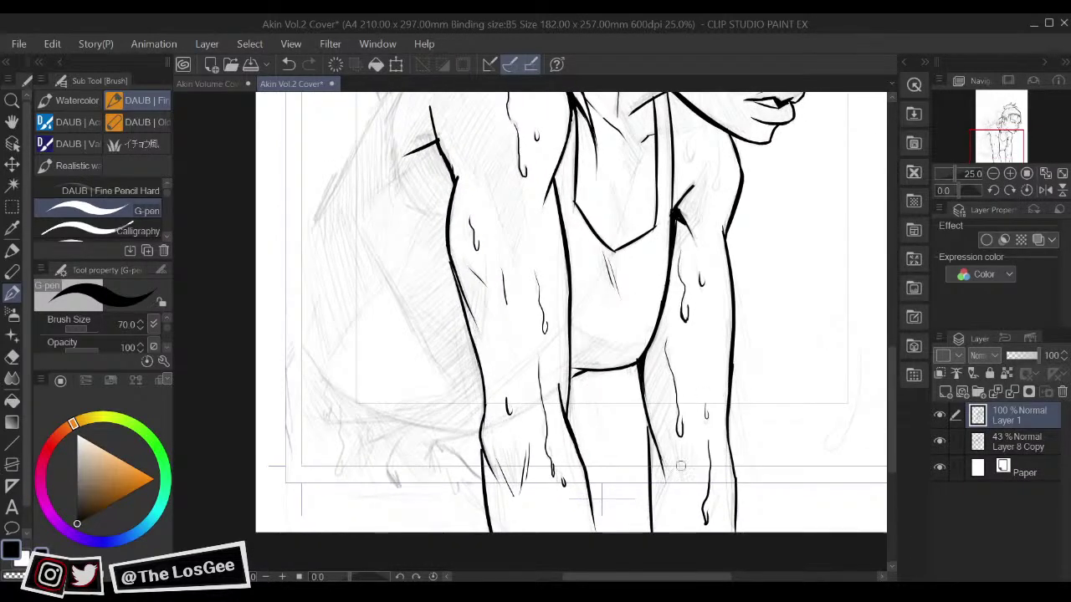
left_click_drag(676, 467, 682, 493)
Step: Ink sweat drips on the far shoulder, neck and upper chest, undoing the strokes that miss the sketch
left_click_drag(765, 257, 741, 488)
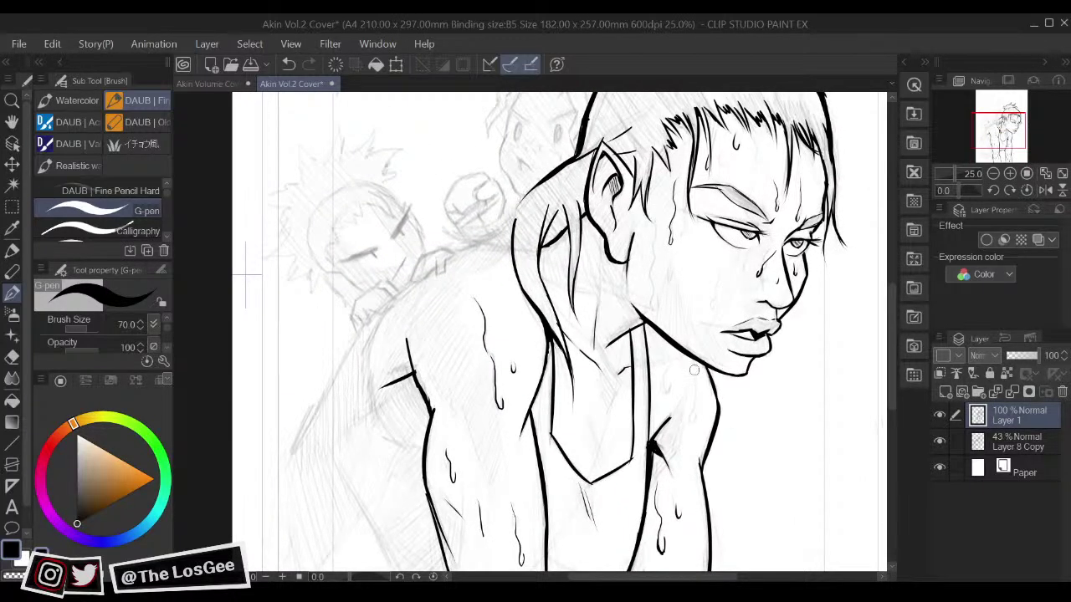
left_click_drag(697, 378, 688, 423)
left_click_drag(663, 374, 661, 390)
key("ctrl+z")
mouse_move(586, 295)
left_mouse_down()
mouse_move(589, 410)
mouse_move(618, 441)
mouse_move(626, 428)
mouse_move(611, 463)
left_mouse_up()
key("ctrl+z")
scroll(609, 444, "down", 4)
scroll(609, 443, "up", 4)
Step: Ink small sweat drips along the top of the near shoulder, redoing the first attempts
left_click_drag(501, 320, 553, 393)
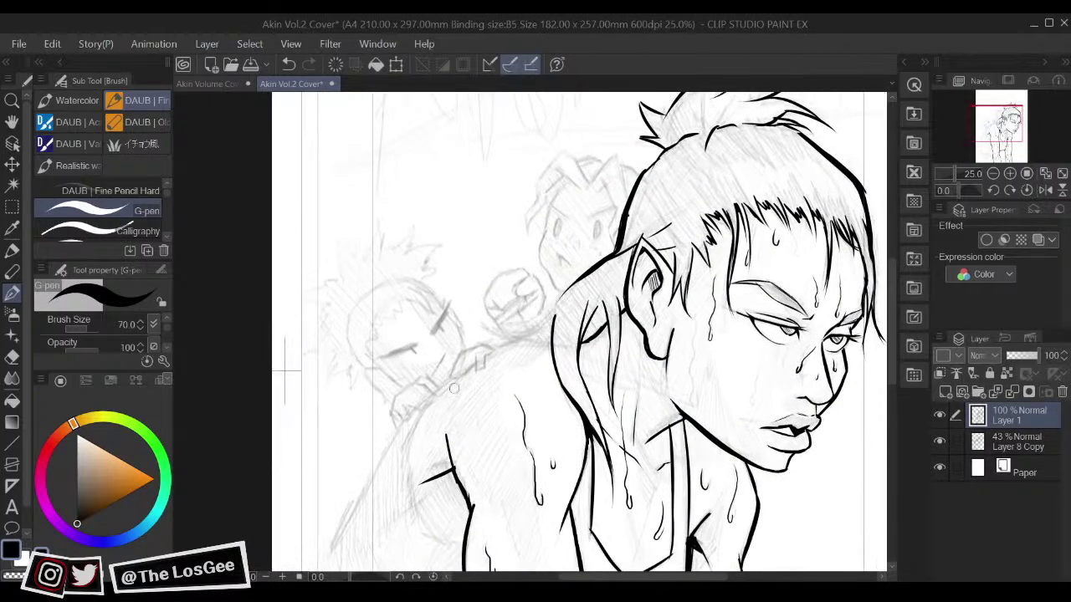
key("ctrl+z")
left_click_drag(462, 391, 466, 418)
key("ctrl+z")
left_click_drag(532, 354, 535, 365)
left_click_drag(547, 400, 555, 328)
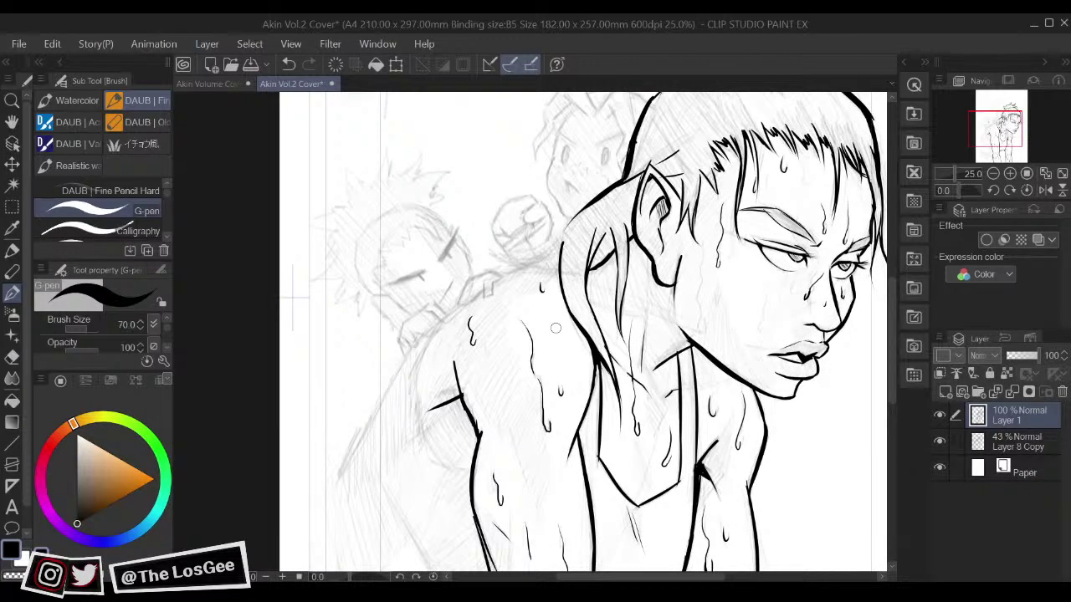
Step: Ink the outline behind the neck sweeping out into an upturned tip below the background figure's fist
key("h")
left_click_drag(654, 308, 634, 491)
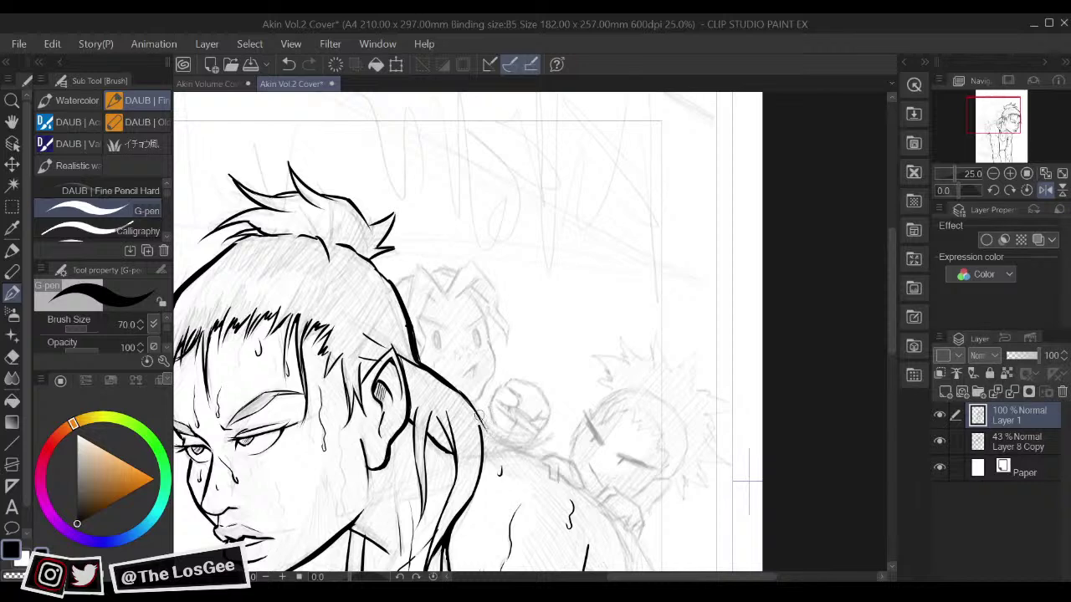
key("h")
mouse_move(503, 423)
left_mouse_down()
mouse_move(494, 451)
mouse_move(488, 434)
mouse_move(538, 474)
mouse_move(506, 462)
mouse_move(538, 473)
mouse_move(572, 451)
left_mouse_up()
key("ctrl+z")
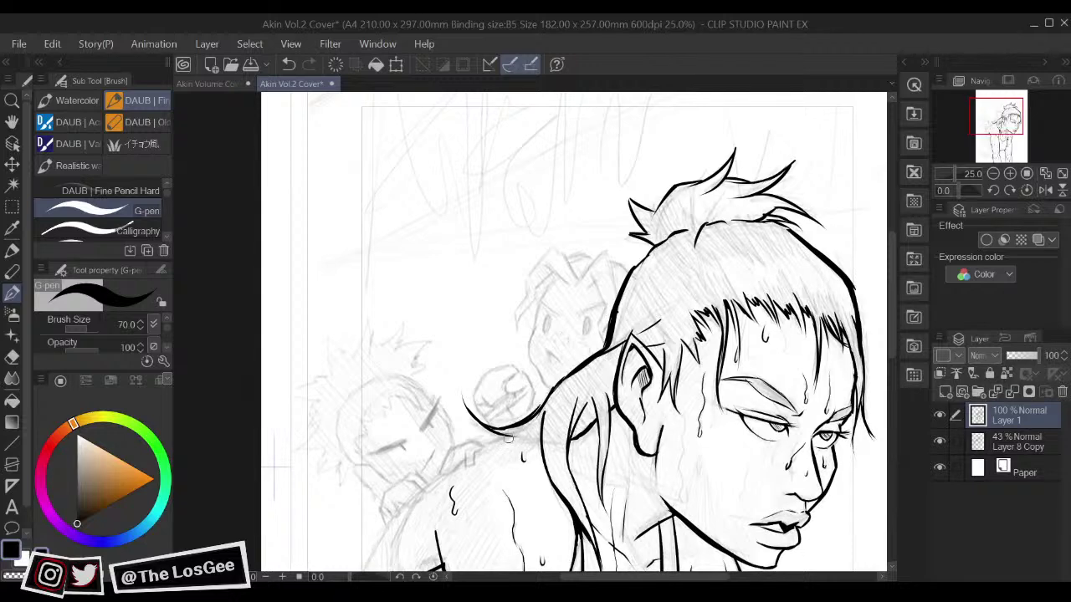
Step: Ink the top contour of the near shoulder from the neck toward the small figure's first hand
mouse_move(513, 436)
left_mouse_down()
mouse_move(540, 444)
mouse_move(494, 419)
left_mouse_up()
key("h")
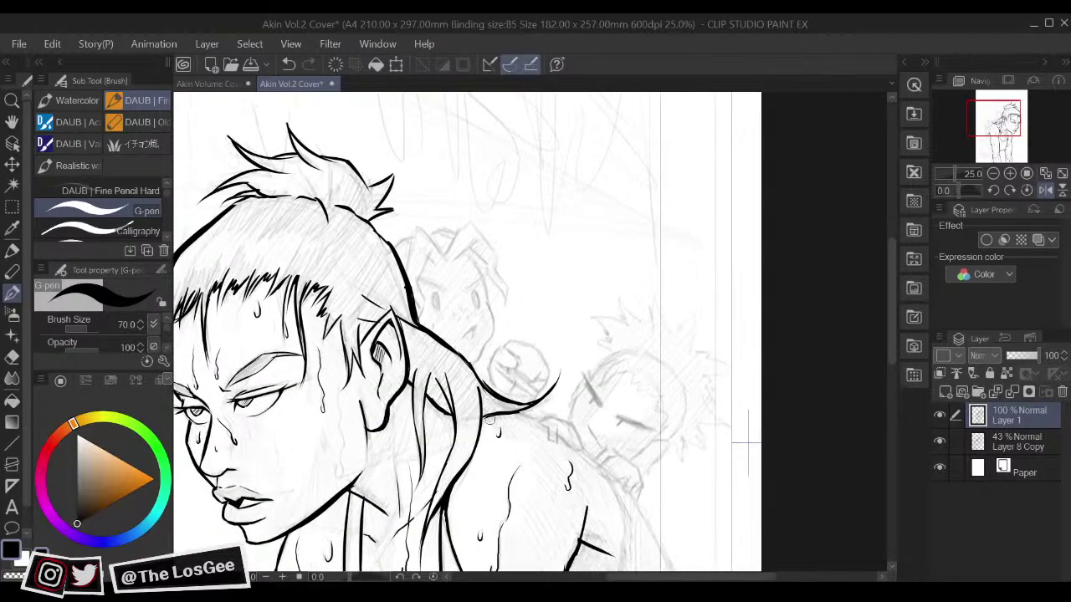
left_click_drag(549, 428, 517, 414)
key("h")
left_click_drag(592, 409, 540, 328)
key("h")
scroll(578, 351, "up", 4)
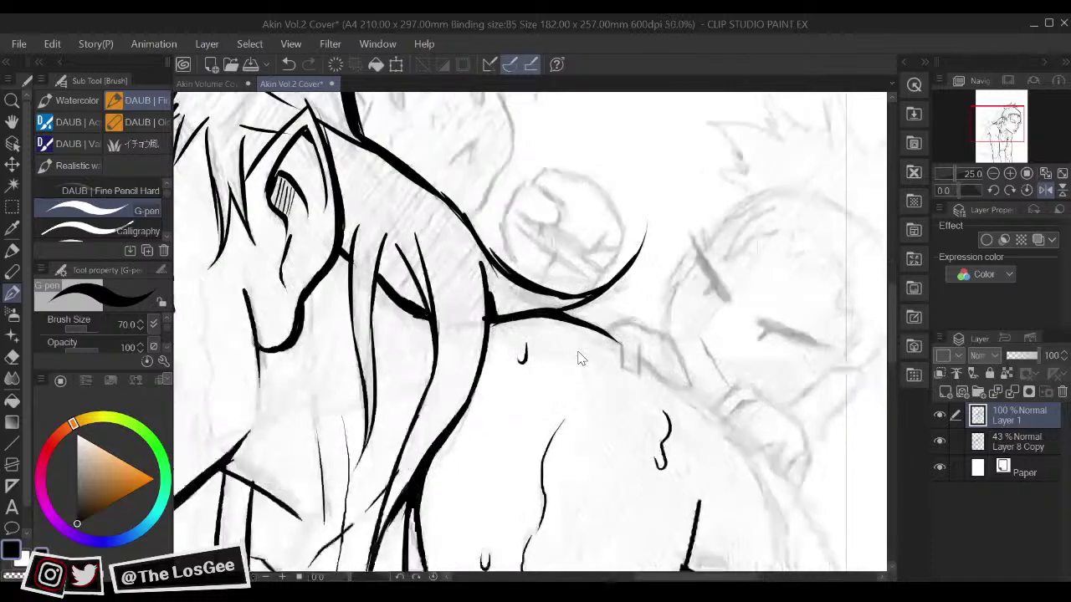
Step: Ink the small figure's first hand gripping the shoulder and continue the shoulder contour beyond it
mouse_move(616, 338)
left_mouse_down()
mouse_move(636, 380)
mouse_move(642, 351)
mouse_move(670, 393)
mouse_move(661, 385)
mouse_move(689, 396)
left_mouse_up()
mouse_move(606, 337)
left_mouse_down()
mouse_move(668, 346)
mouse_move(653, 336)
mouse_move(675, 378)
mouse_move(671, 343)
mouse_move(690, 394)
left_mouse_up()
left_click_drag(668, 338, 691, 353)
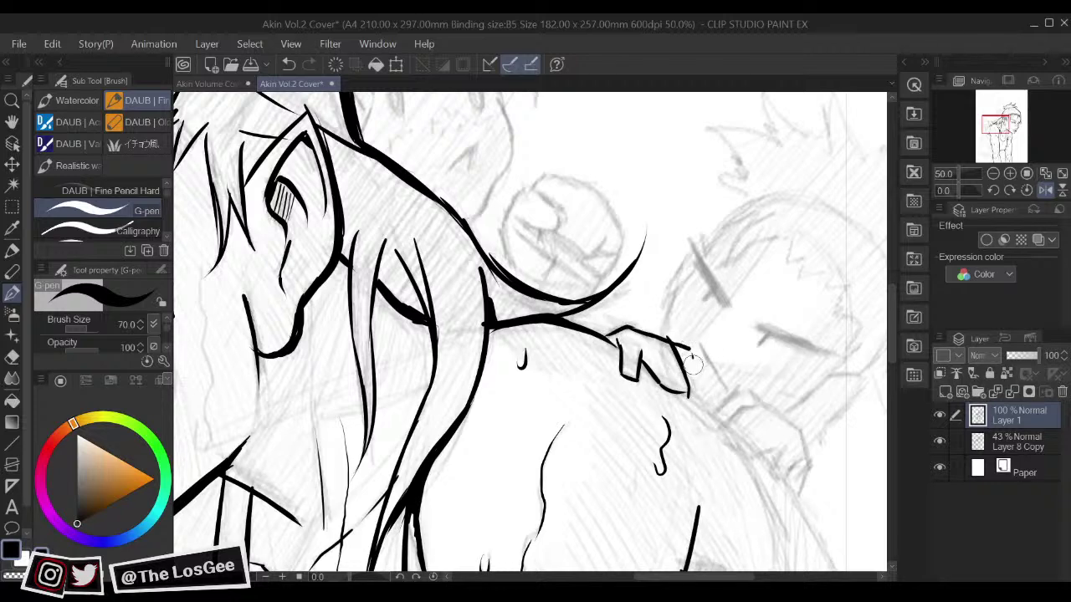
key("ctrl+z")
key("e")
key("p")
mouse_move(670, 339)
left_mouse_down()
mouse_move(692, 381)
mouse_move(679, 348)
mouse_move(692, 353)
mouse_move(675, 344)
mouse_move(693, 350)
mouse_move(695, 407)
mouse_move(687, 393)
mouse_move(720, 398)
left_mouse_up()
key("e")
key("p")
key("e")
key("p")
left_click_drag(669, 372, 709, 408)
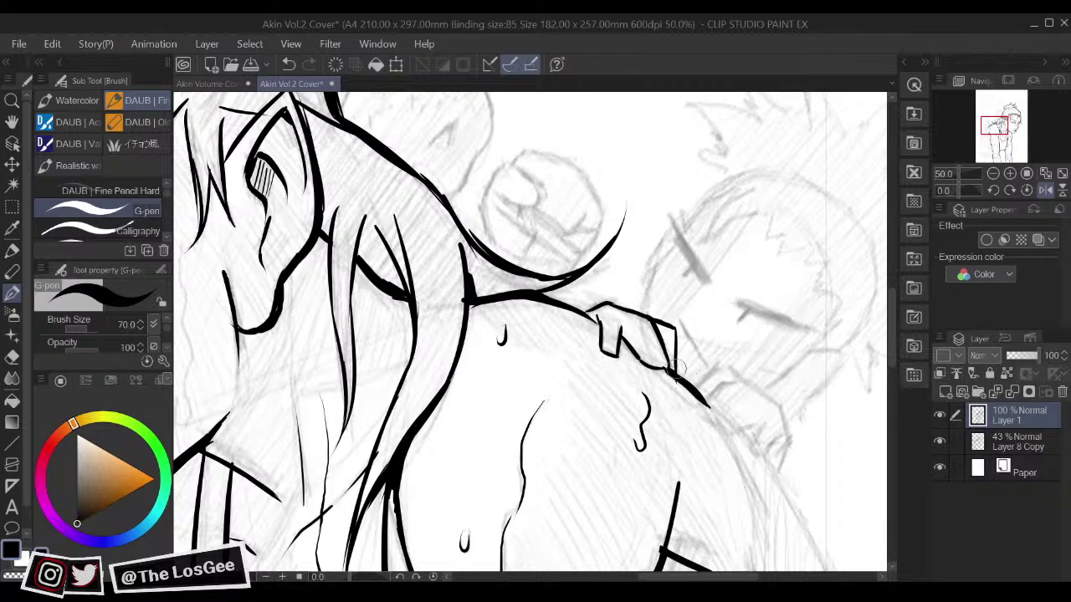
Step: Ink the small figure's second hand on the shoulder and erase its stray line overlaps
mouse_move(748, 377)
left_mouse_down()
mouse_move(743, 354)
mouse_move(696, 378)
mouse_move(729, 408)
mouse_move(753, 402)
mouse_move(748, 429)
mouse_move(770, 417)
left_mouse_up()
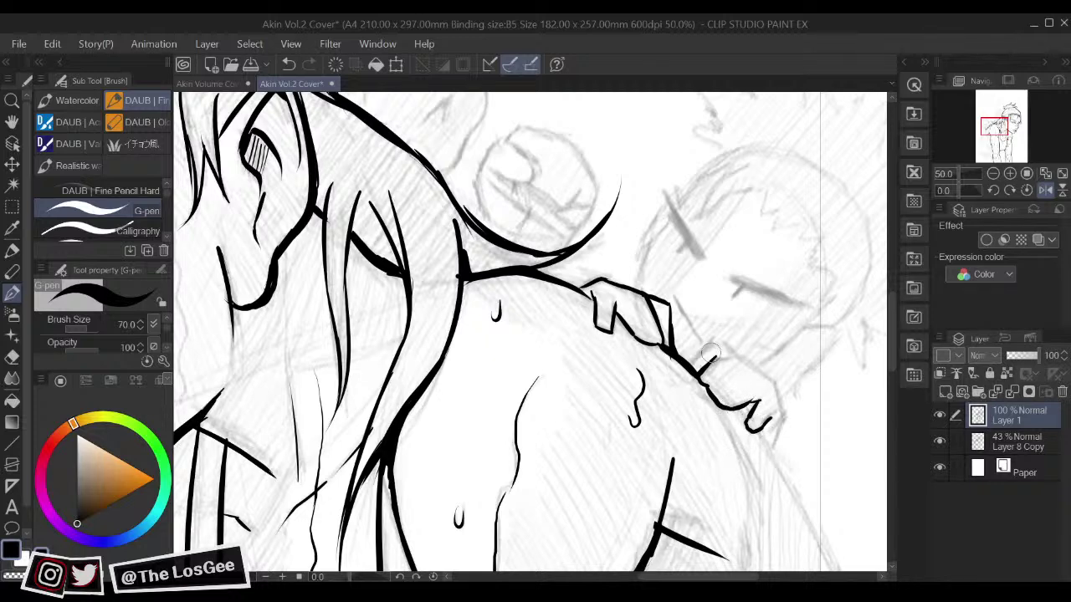
mouse_move(694, 367)
left_mouse_down()
mouse_move(711, 346)
mouse_move(730, 351)
mouse_move(781, 386)
mouse_move(785, 413)
left_mouse_up()
key("h")
left_click_drag(414, 360, 434, 399)
key("e")
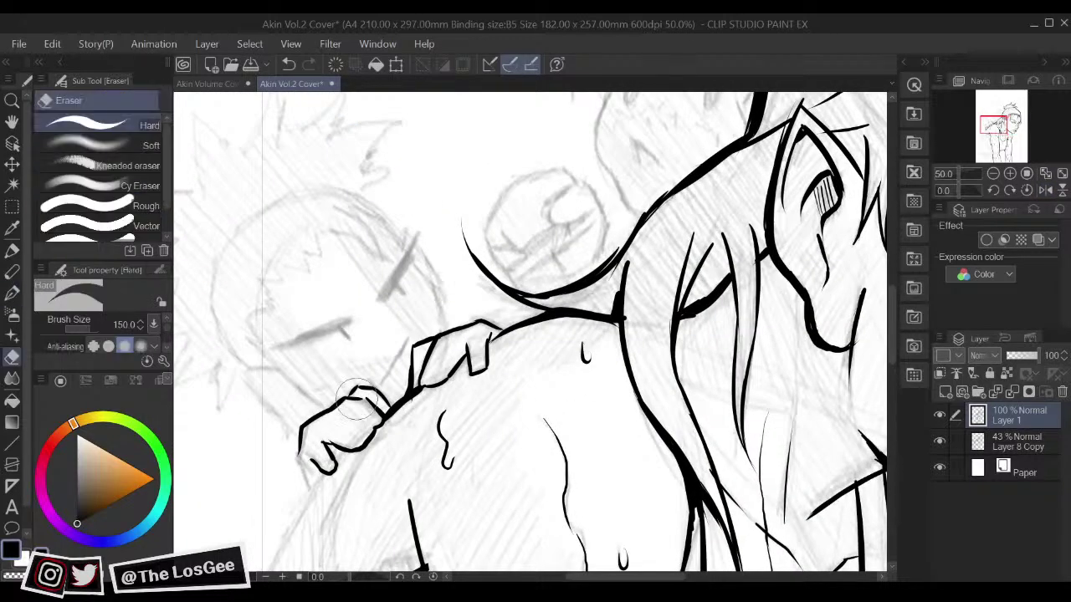
mouse_move(295, 459)
left_mouse_down()
mouse_move(410, 406)
mouse_move(435, 416)
left_mouse_up()
key("p")
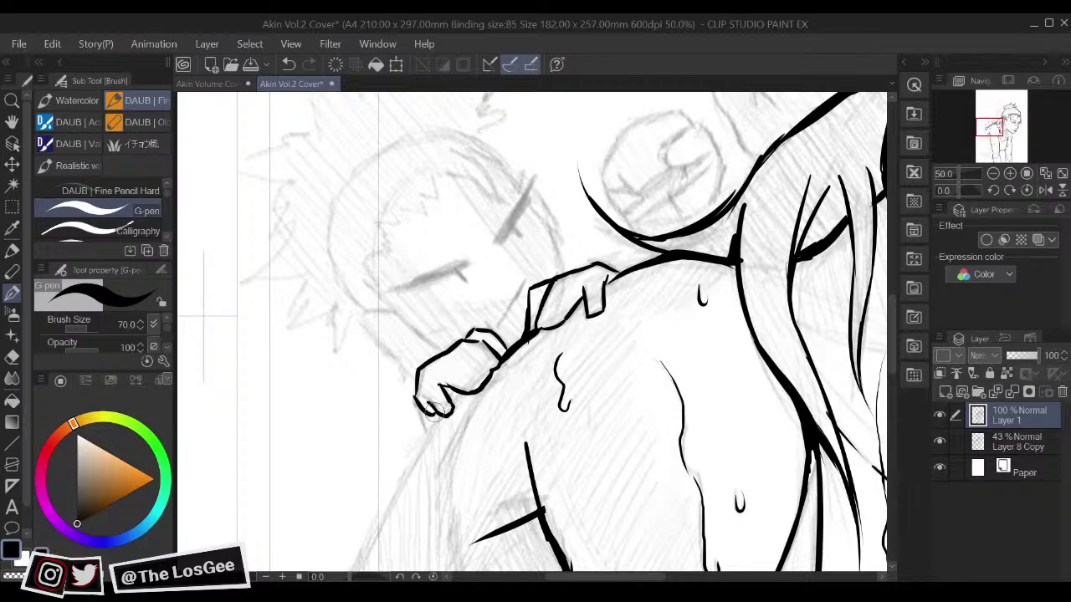
Step: Refine the fingertips of the second hand and the line where it meets the shoulder
left_click_drag(666, 371, 669, 373)
key("h")
left_click_drag(736, 382, 730, 374)
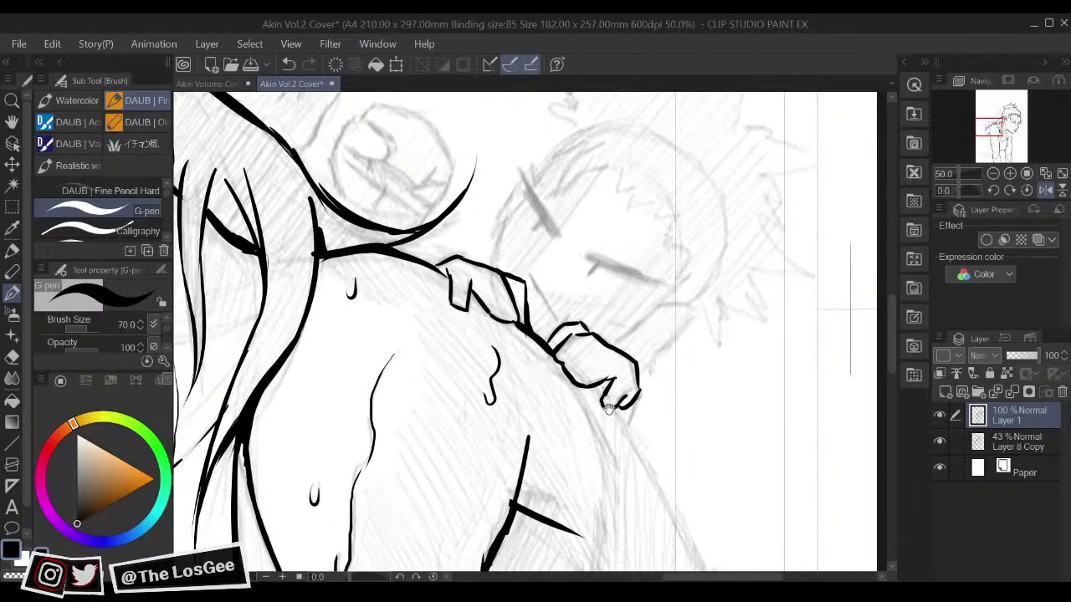
left_click_drag(593, 389, 604, 400)
left_click_drag(541, 343, 550, 352)
mouse_move(599, 393)
left_mouse_down()
mouse_move(591, 389)
mouse_move(601, 388)
left_mouse_up()
Step: Ink the long back contour from beneath the second hand down to the page edge, redoing the first passes
mouse_move(626, 434)
left_mouse_down()
mouse_move(607, 387)
mouse_move(618, 403)
left_mouse_up()
key("ctrl+z")
mouse_move(594, 359)
left_mouse_down()
mouse_move(639, 441)
mouse_move(702, 359)
mouse_move(633, 247)
left_mouse_up()
scroll(680, 555, "down", 2)
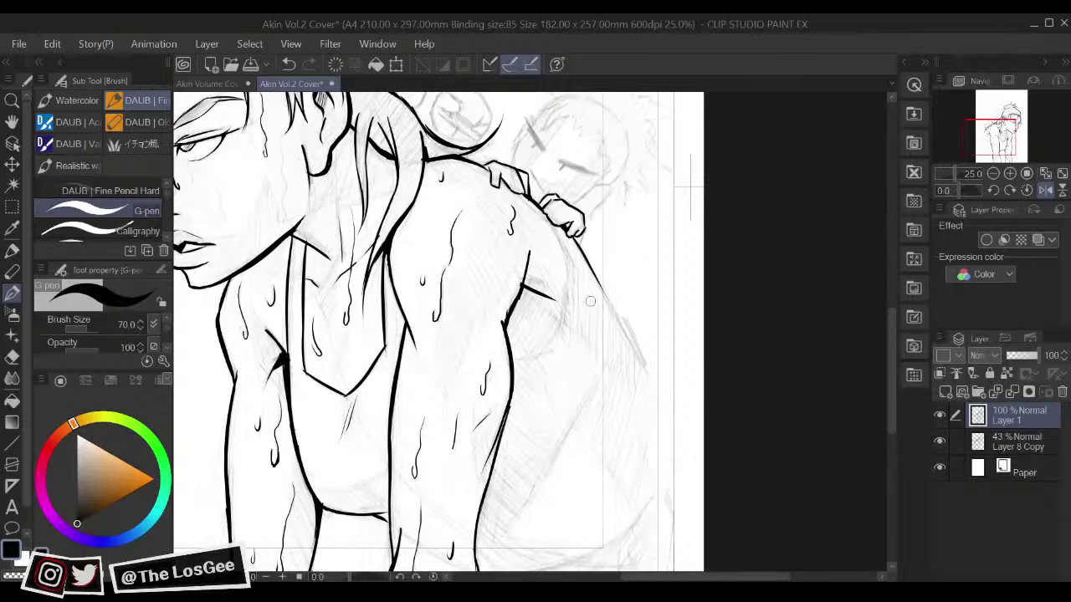
left_click_drag(594, 278, 728, 516)
key("ctrl+z")
left_click_drag(588, 268, 716, 544)
left_click_drag(674, 410, 666, 280)
mouse_move(679, 322)
left_mouse_down()
mouse_move(701, 416)
mouse_move(678, 442)
mouse_move(720, 352)
left_mouse_up()
key("h")
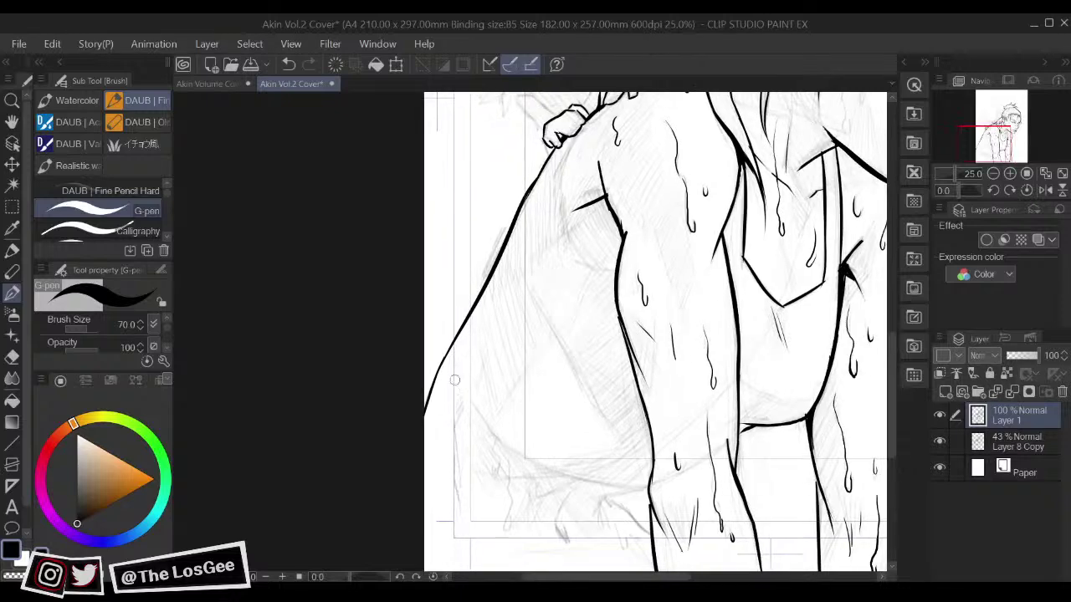
Step: Ink the curved lower torso contour branching off the back line, redrawing it until it follows the sketch
left_click_drag(461, 321, 492, 426)
key("ctrl+z")
left_click_drag(460, 324, 508, 445)
key("ctrl+z")
left_click_drag(456, 332, 505, 454)
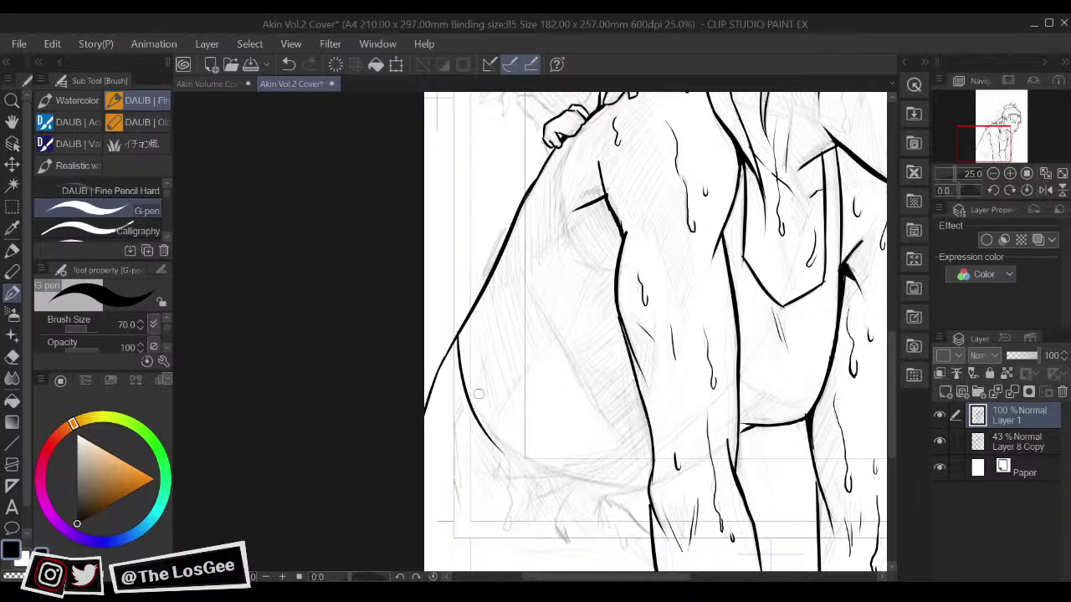
key("ctrl+z")
mouse_move(457, 337)
left_mouse_down()
mouse_move(511, 451)
mouse_move(479, 410)
mouse_move(600, 498)
mouse_move(575, 493)
mouse_move(558, 472)
mouse_move(634, 498)
mouse_move(608, 494)
mouse_move(635, 464)
mouse_move(558, 457)
mouse_move(583, 464)
left_mouse_up()
Step: Redraw the lower torso curve so that it runs on to meet the near forearm
key("h")
key("ctrl+z")
left_click_drag(363, 492, 459, 475)
key("ctrl+z")
mouse_move(364, 492)
left_mouse_down()
mouse_move(407, 493)
mouse_move(500, 452)
left_mouse_up()
key("ctrl+z")
mouse_move(363, 492)
left_mouse_down()
mouse_move(435, 486)
mouse_move(377, 449)
left_mouse_up()
key("h")
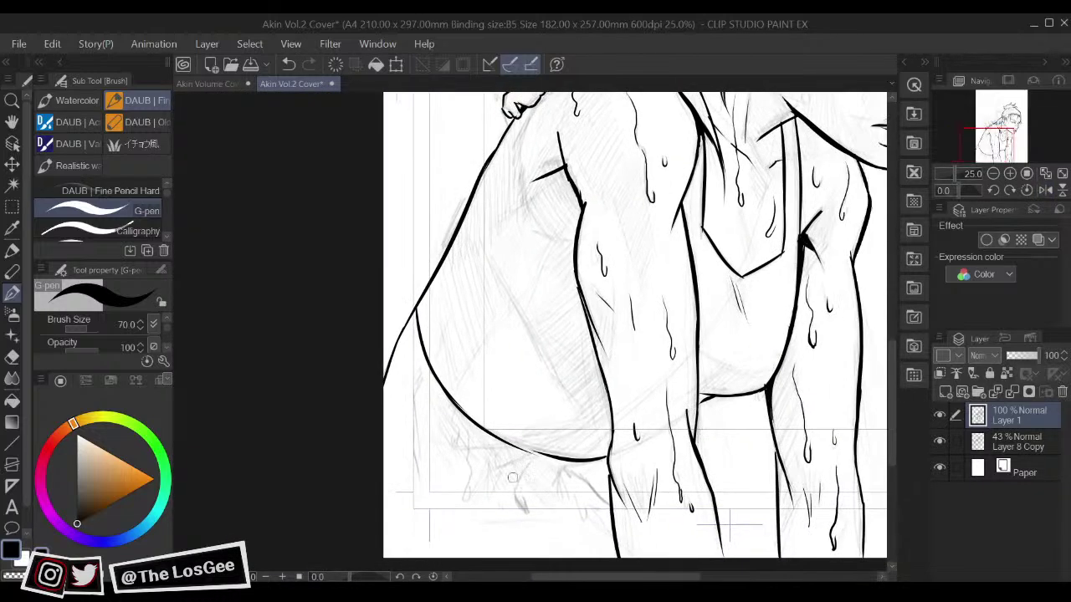
Step: Thicken the bottom of the lower torso curve near the forearm, redoing the first stroke
mouse_move(522, 448)
left_mouse_down()
mouse_move(583, 461)
mouse_move(514, 441)
mouse_move(576, 462)
left_mouse_up()
key("ctrl+z")
key("ctrl+z")
left_click_drag(510, 442, 582, 461)
Step: Ink the shirt's armhole curve from beneath the nearer small hand round to the near arm, redoing the first pass, and add its short crease
scroll(628, 469, "down", 2)
scroll(629, 467, "up", 3)
left_click_drag(681, 173, 714, 335)
left_click_drag(617, 284, 625, 409)
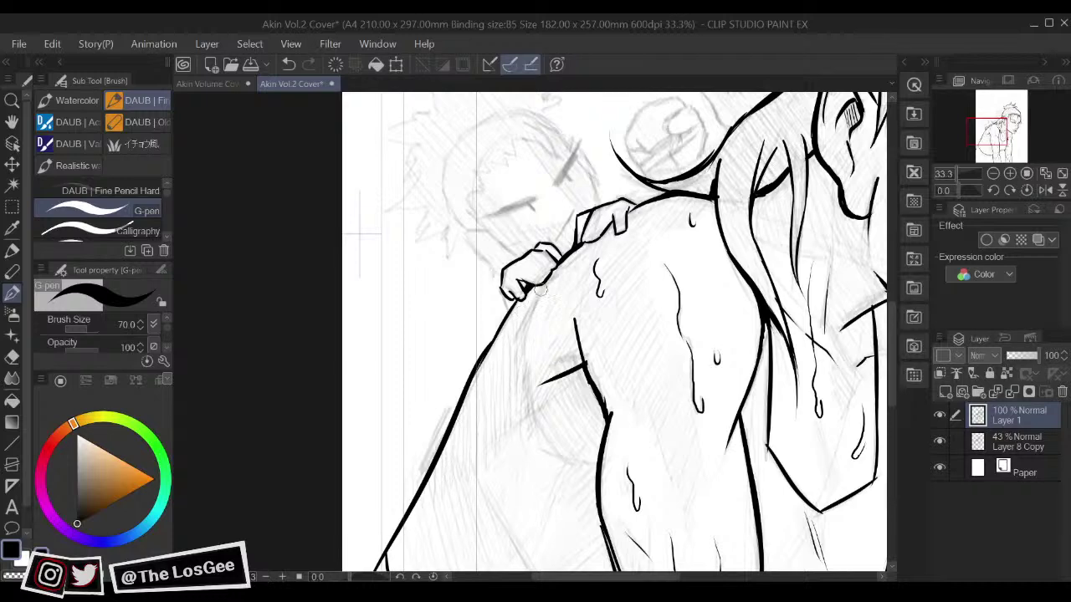
mouse_move(536, 294)
left_mouse_down()
mouse_move(516, 385)
mouse_move(540, 457)
left_mouse_up()
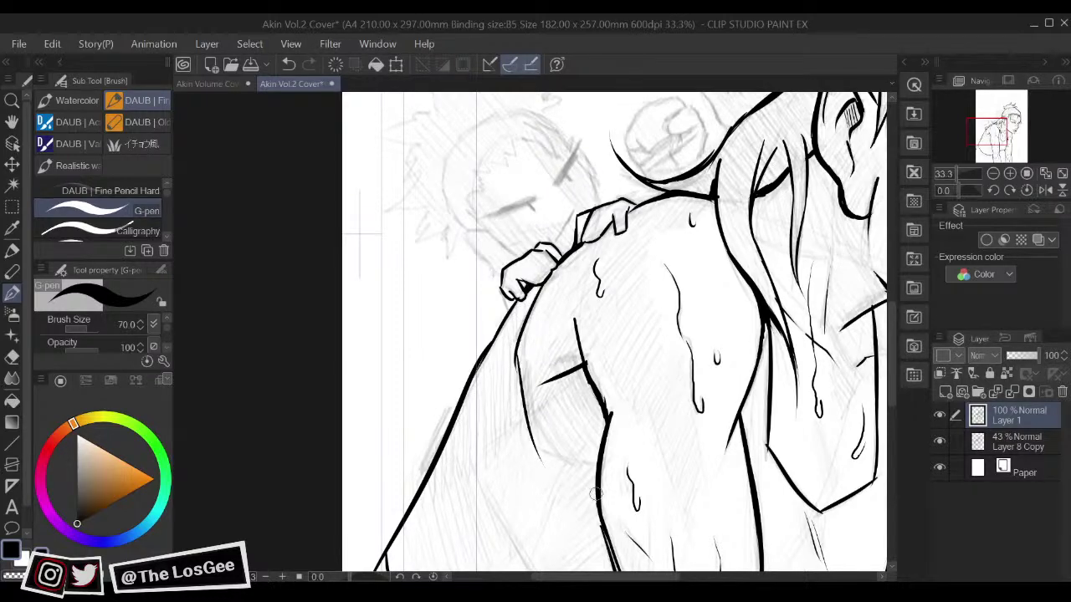
key("ctrl+z")
mouse_move(515, 366)
left_mouse_down()
mouse_move(545, 447)
mouse_move(602, 465)
left_mouse_up()
left_click_drag(538, 449, 557, 409)
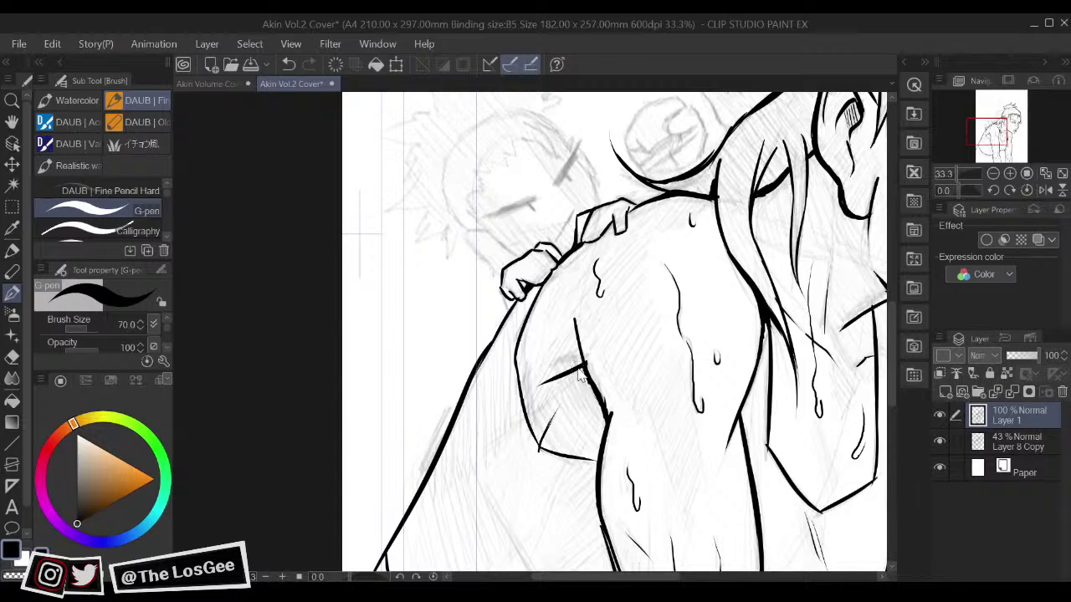
Step: Ink the short leg contour beneath the lower torso curve, running down to the near forearm, with a small tick where it starts
scroll(579, 377, "down", 7)
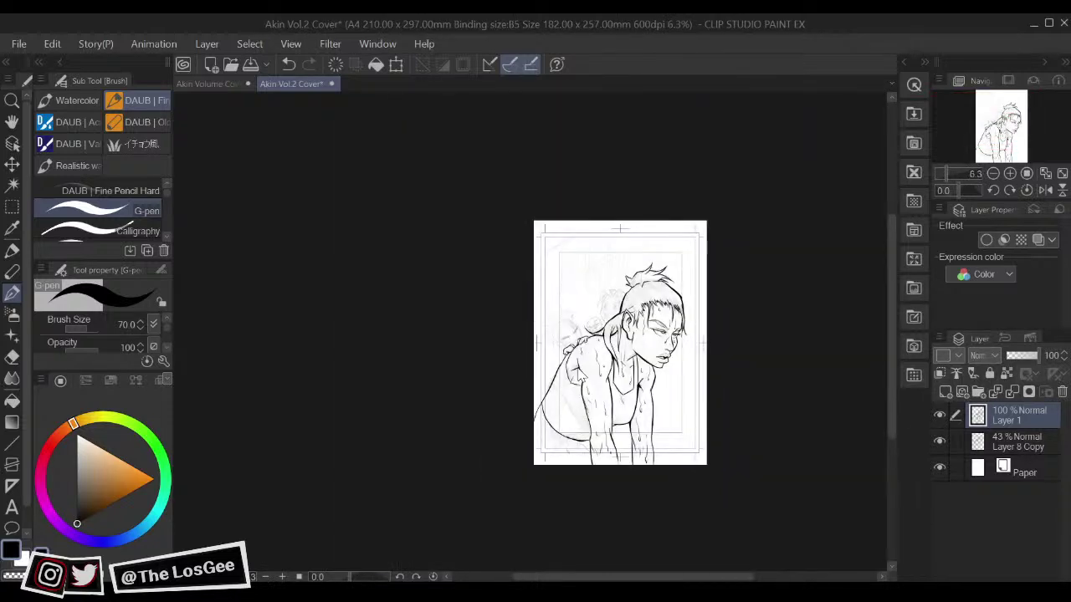
scroll(583, 373, "up", 5)
mouse_move(588, 379)
left_mouse_down()
mouse_move(602, 441)
mouse_move(602, 395)
mouse_move(578, 373)
mouse_move(584, 361)
left_mouse_up()
left_click_drag(708, 408, 706, 303)
mouse_move(625, 460)
left_mouse_down()
mouse_move(694, 406)
mouse_move(660, 356)
mouse_move(670, 354)
left_mouse_up()
key("h")
left_click_drag(695, 413, 723, 447)
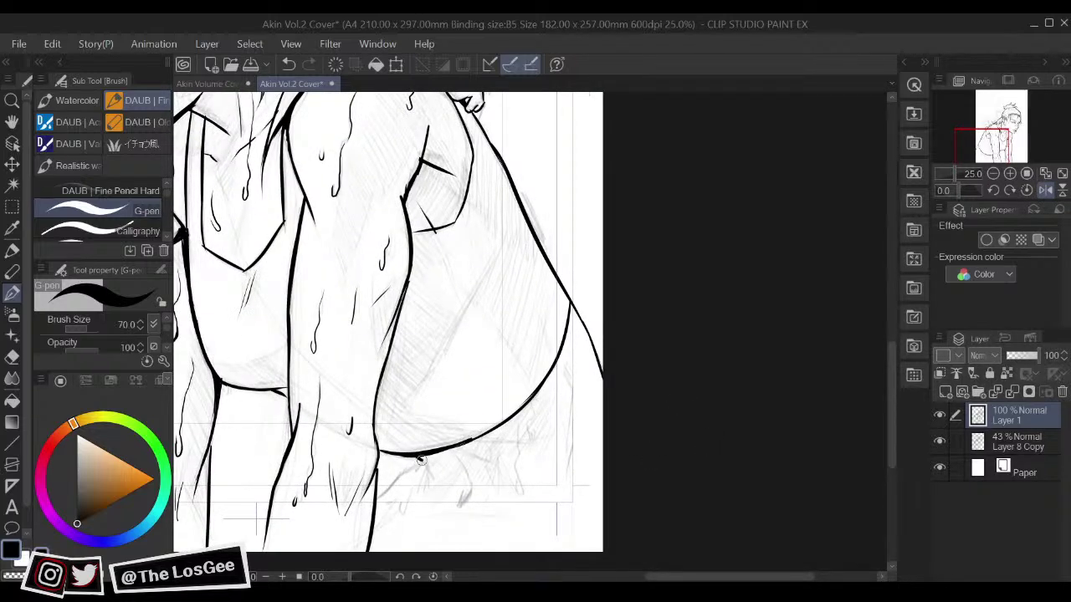
key("h")
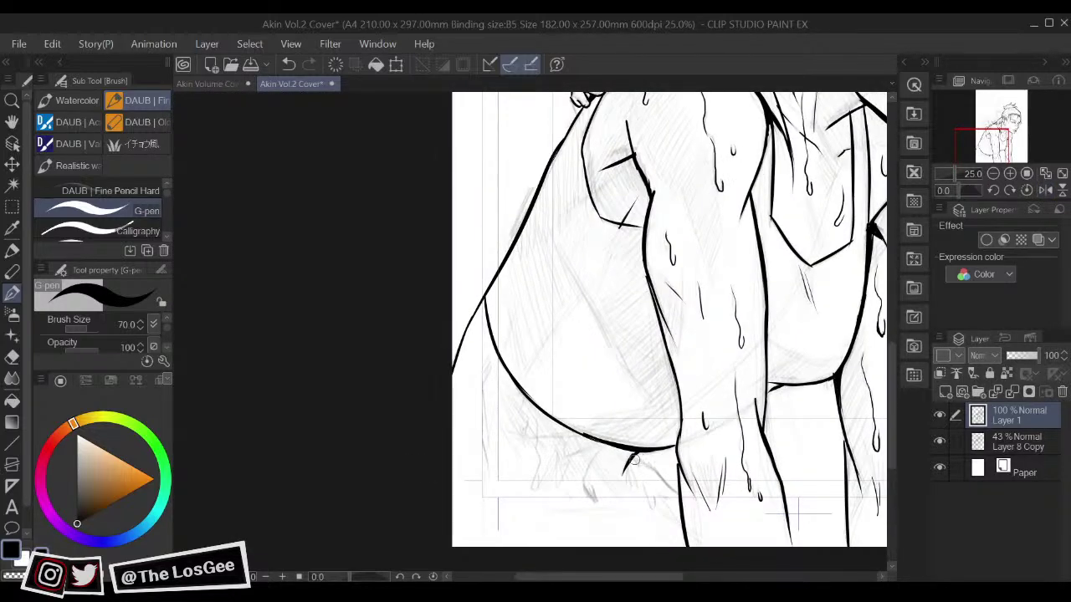
key("h")
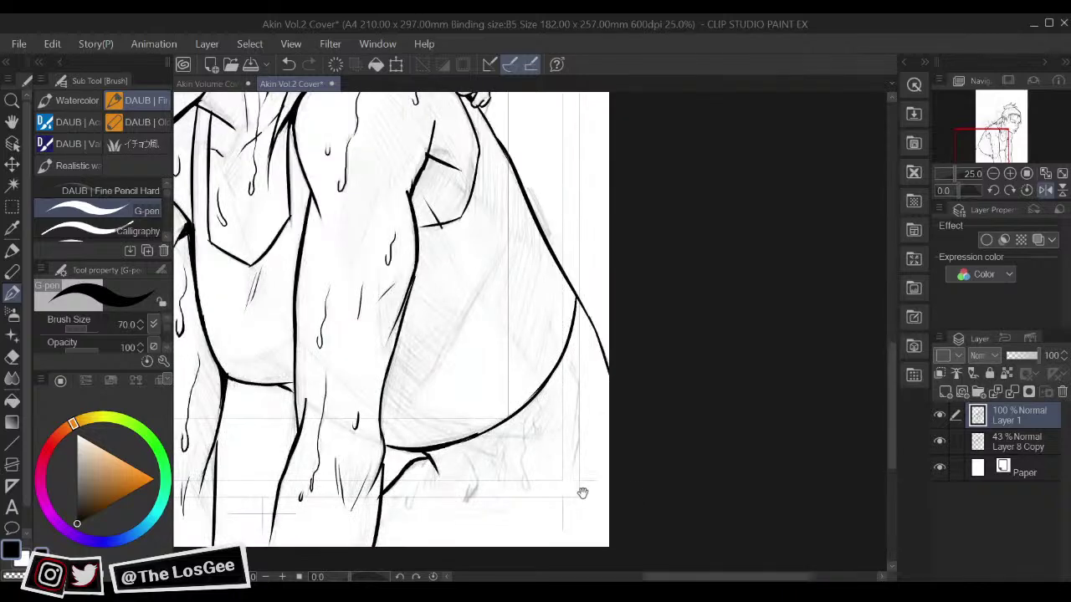
key("h")
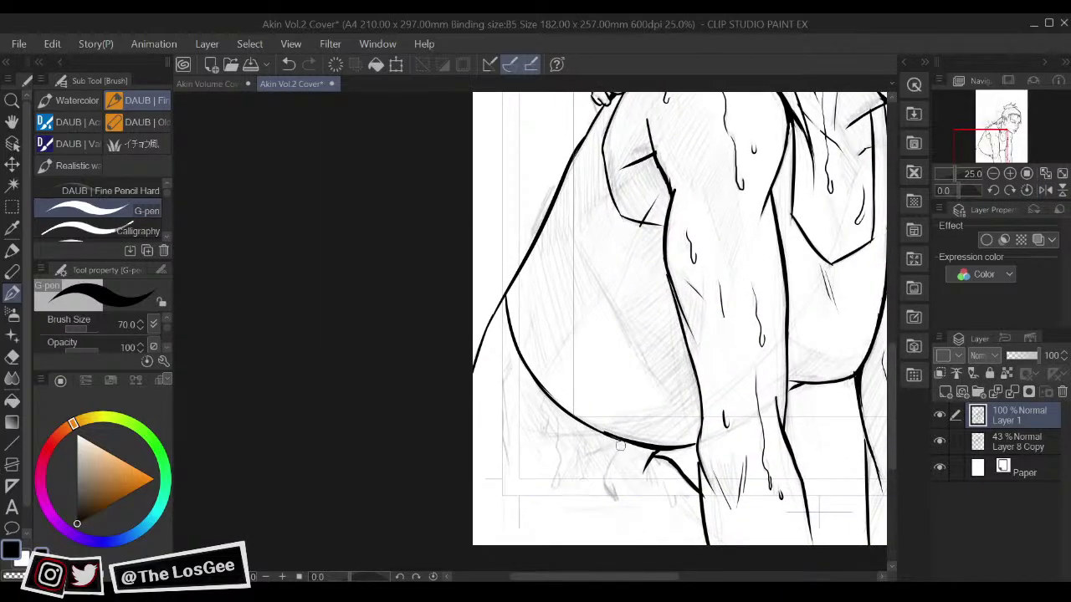
Step: Ink a hooked, thick-ended stroke under the lower torso curve and short tick marks farther along its underside
key("h")
left_click_drag(437, 438, 446, 452)
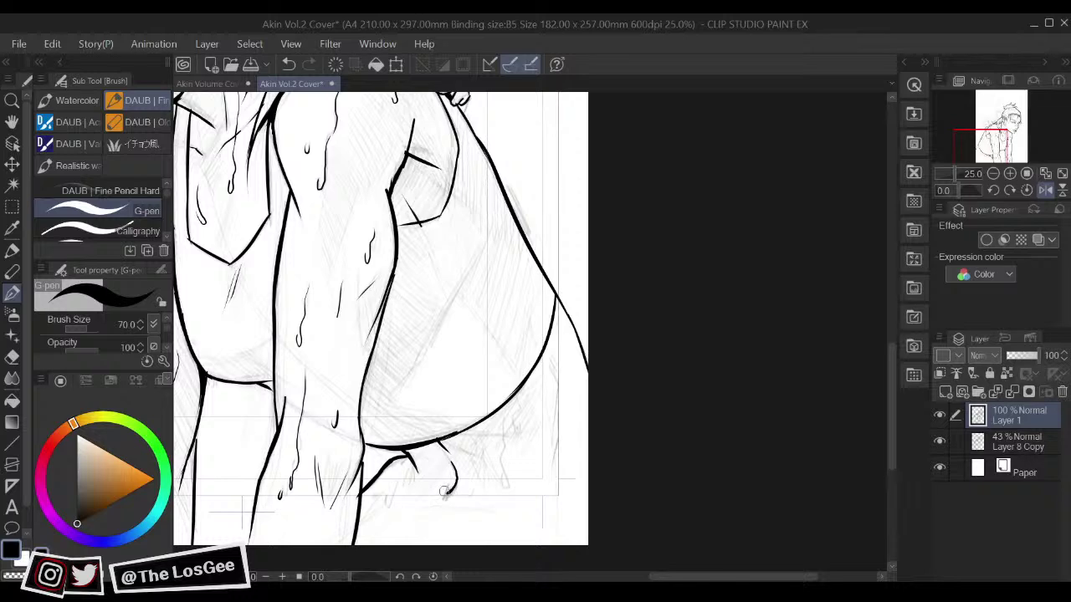
key("h")
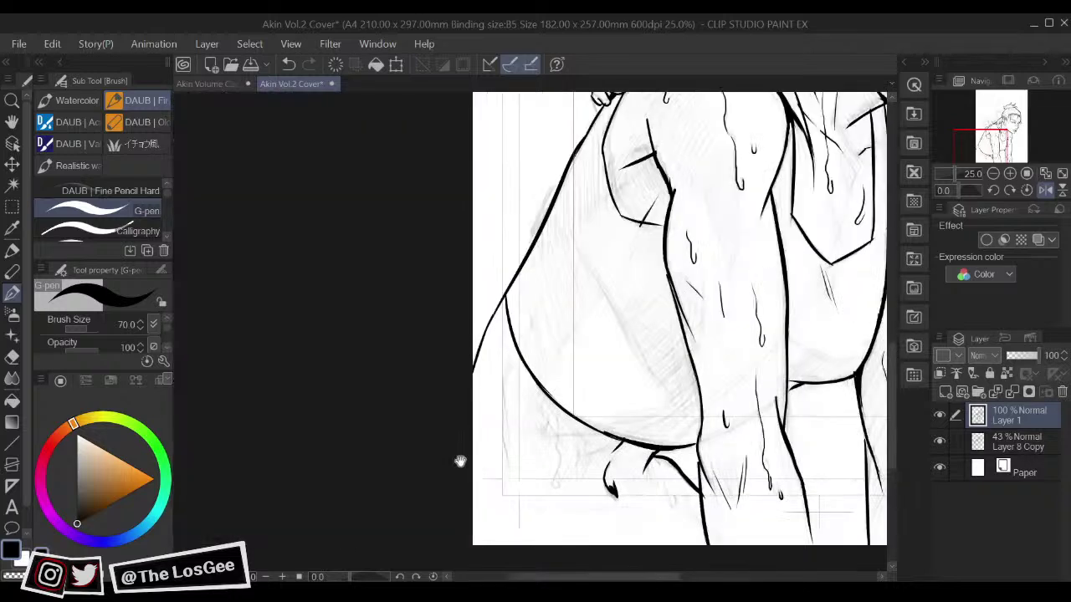
left_click_drag(459, 461, 467, 458)
key("h")
left_click_drag(610, 429, 617, 441)
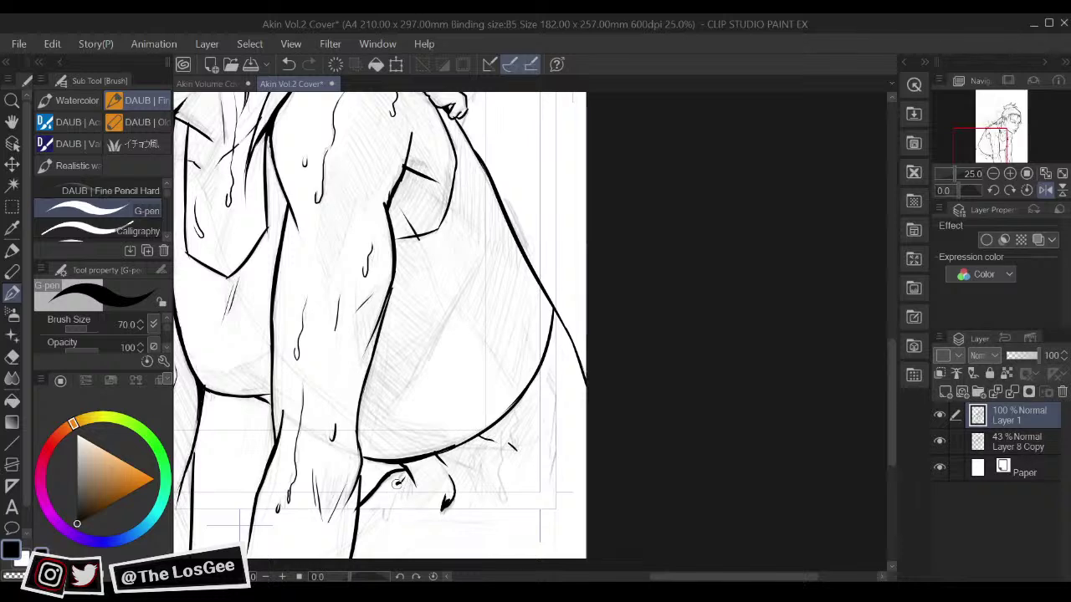
Step: Ink sweat drips and small drops hanging beneath the lower torso curve, next to the hooked stroke and the leg line
key("h")
left_click_drag(668, 515, 675, 519)
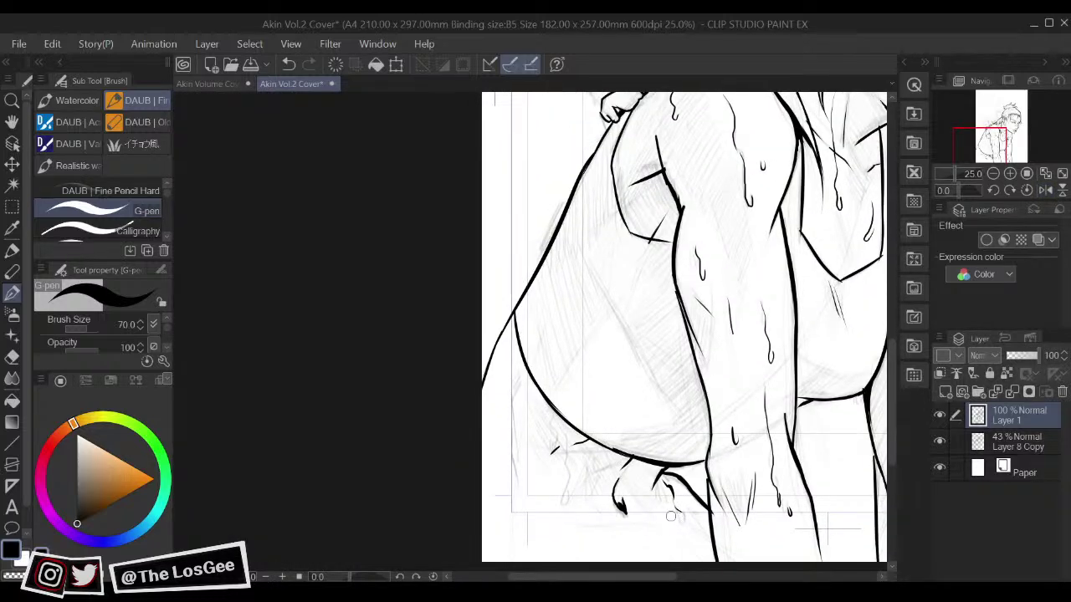
left_click_drag(564, 431, 568, 500)
mouse_move(682, 524)
left_mouse_down()
mouse_move(678, 512)
mouse_move(696, 494)
left_mouse_up()
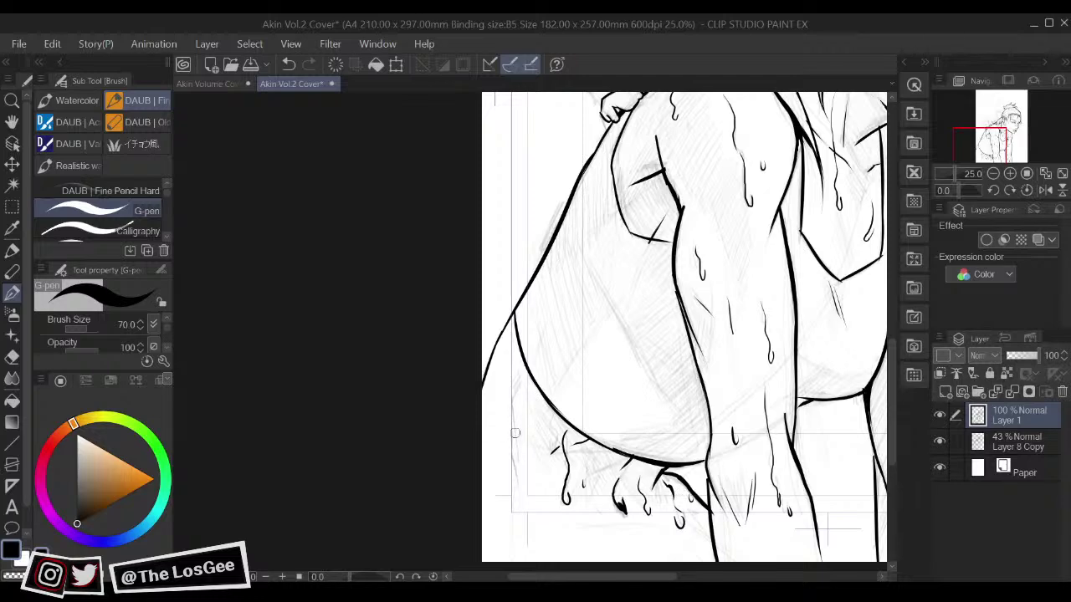
Step: Undo the last sweat drops beside the leg line and redraw a small drop and a drip there
mouse_move(638, 408)
left_mouse_down()
mouse_move(664, 427)
mouse_move(654, 381)
left_mouse_up()
key("ctrl+z")
key("ctrl+z")
key("ctrl+z")
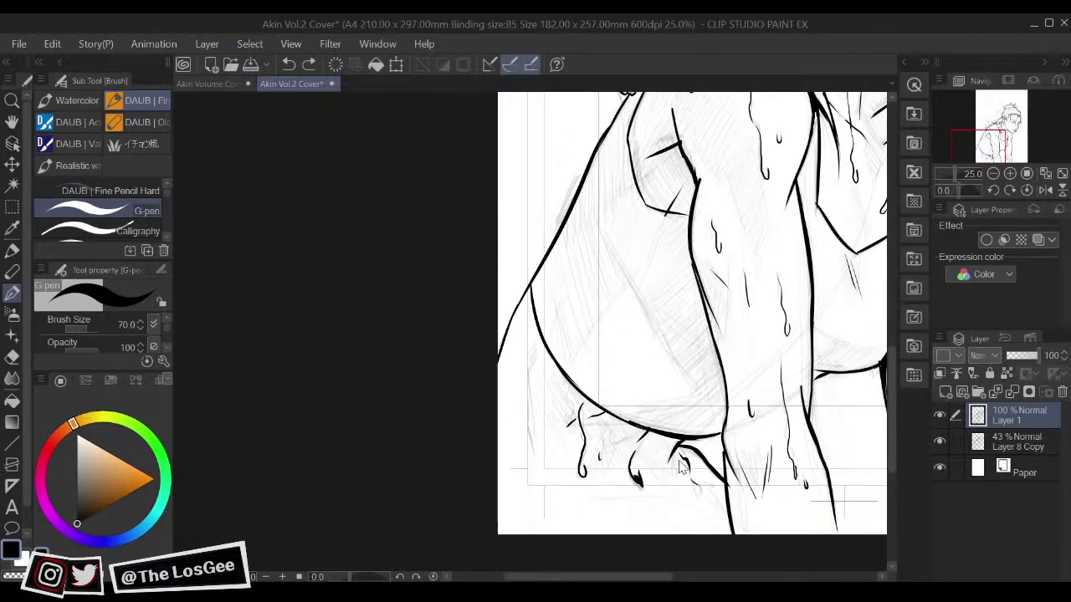
left_click_drag(664, 459, 669, 484)
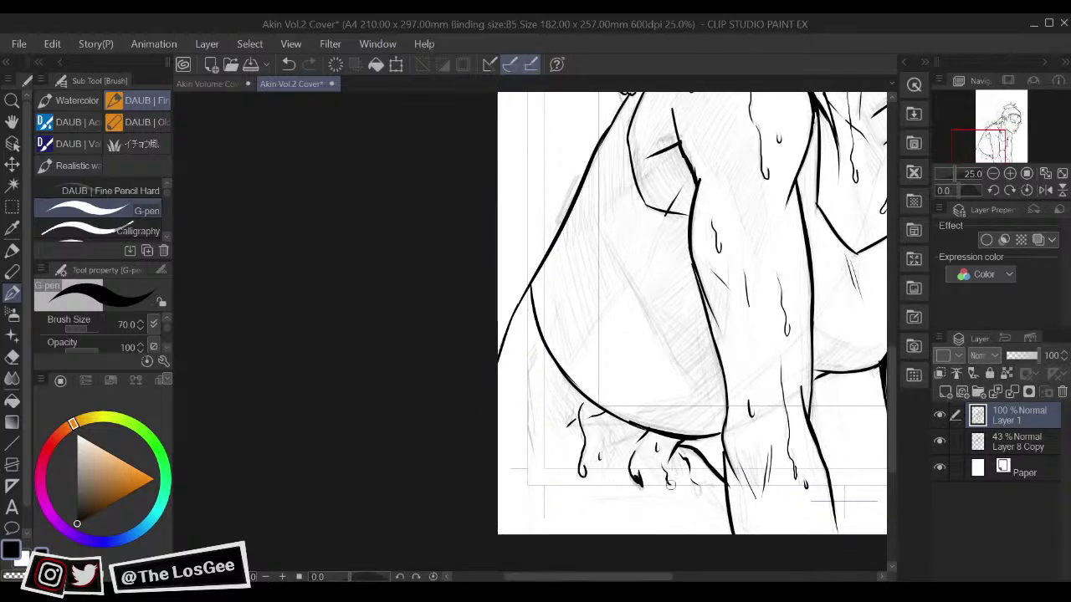
Step: Ink wavy sweat drips and a small drop along the outer side of the lower torso curve, up towards the back line
left_click_drag(624, 425, 636, 453)
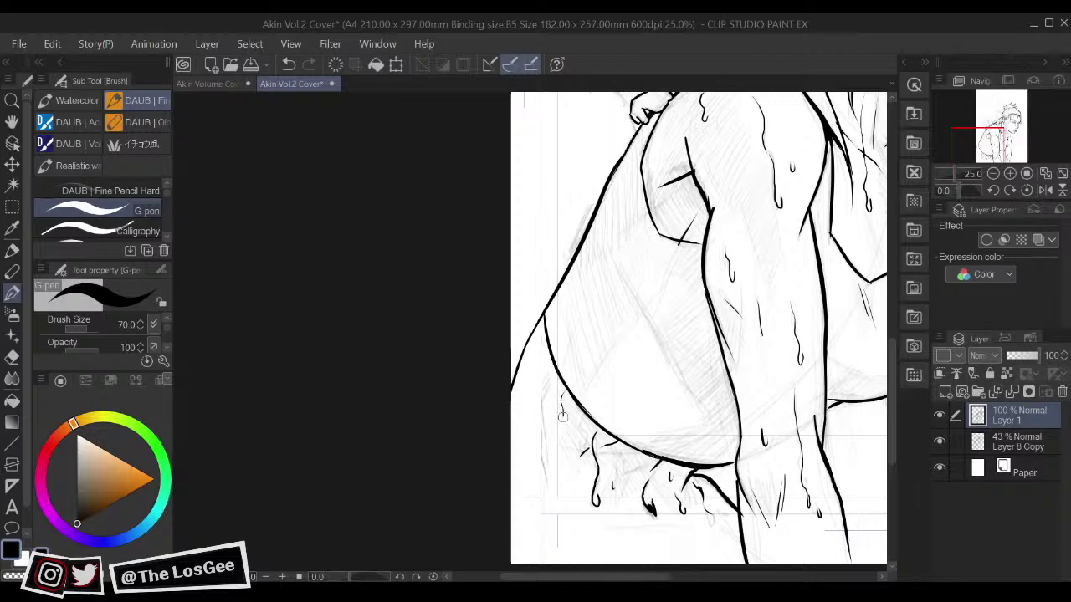
left_click_drag(602, 413, 581, 448)
left_click_drag(520, 409, 517, 435)
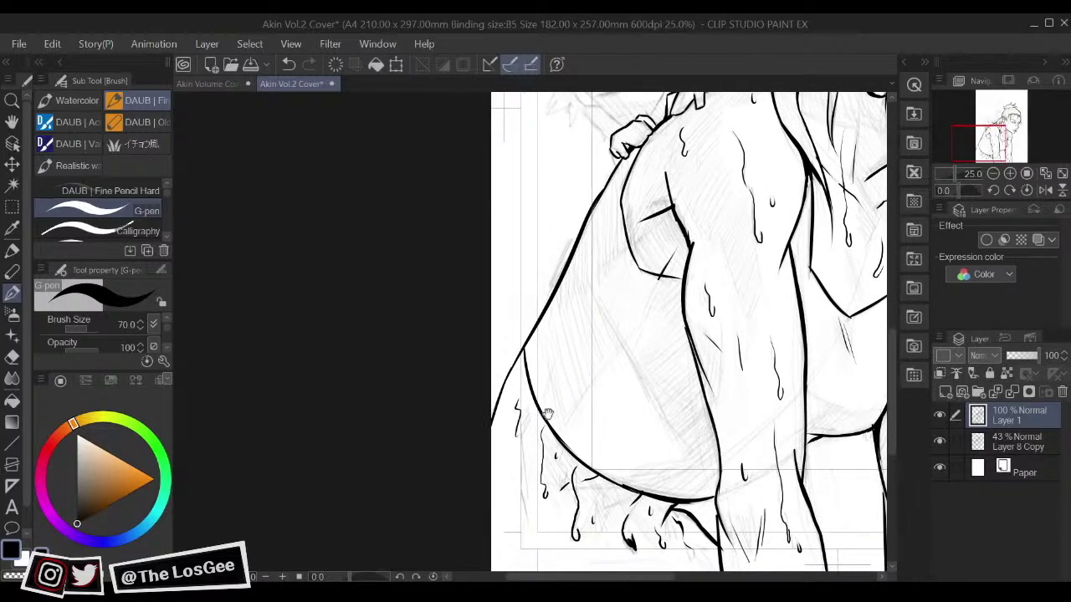
left_click_drag(678, 457, 673, 453)
left_click_drag(522, 468, 503, 424)
left_click_drag(476, 511, 497, 528)
mouse_move(761, 381)
left_mouse_down()
mouse_move(701, 499)
mouse_move(702, 547)
mouse_move(678, 477)
left_mouse_up()
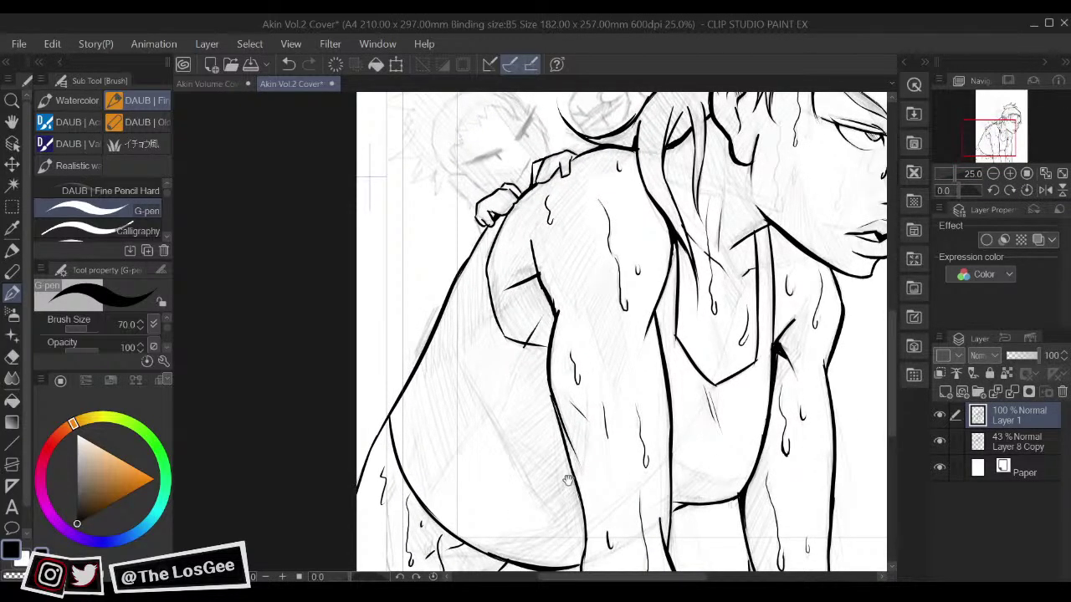
Step: Ink a tapered shirt crease meeting the near arm below the elbow and thicken the shirt hem's corner between the arms
left_click_drag(518, 464, 573, 484)
scroll(585, 505, "down", 2)
scroll(583, 502, "up", 2)
key("h")
left_click_drag(542, 465, 488, 477)
key("h")
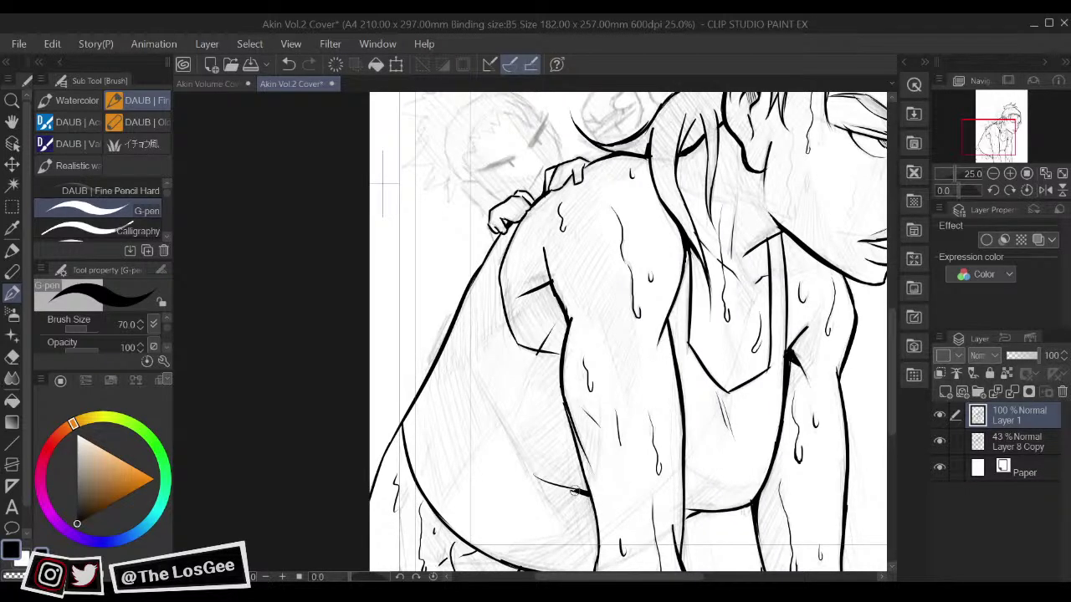
key("h")
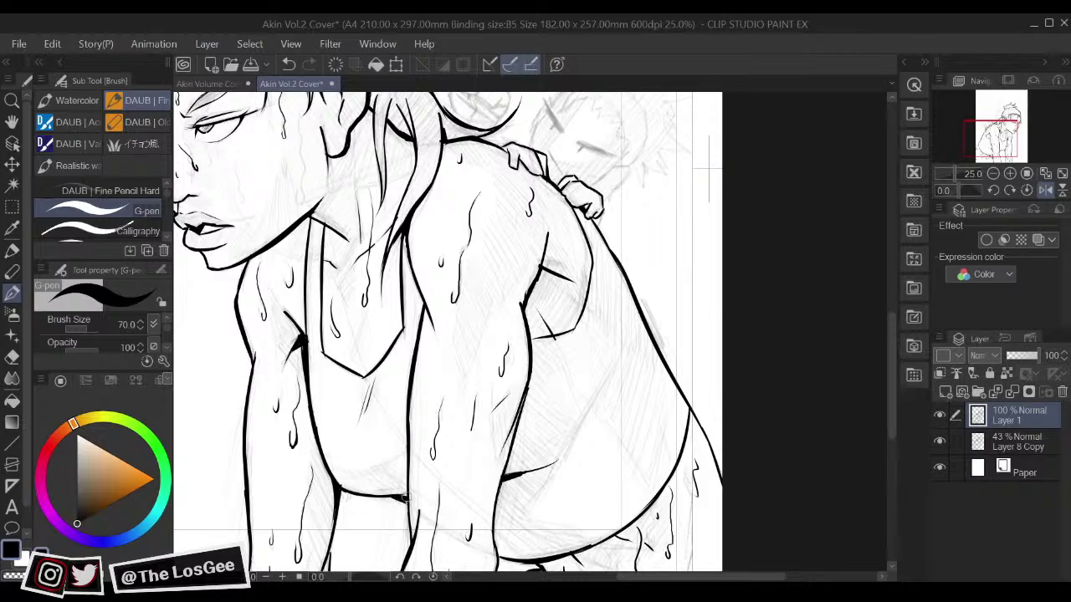
key("h")
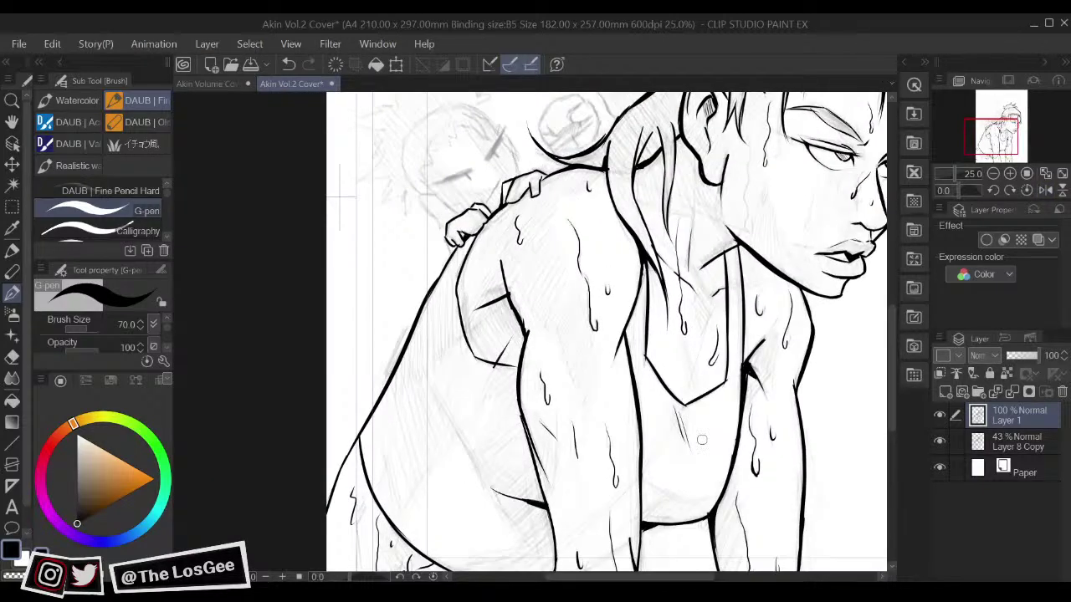
Step: Ink sweat drips and small drops on the main character's forehead, temple and cheek
scroll(703, 448, "down", 2)
scroll(702, 443, "up", 2)
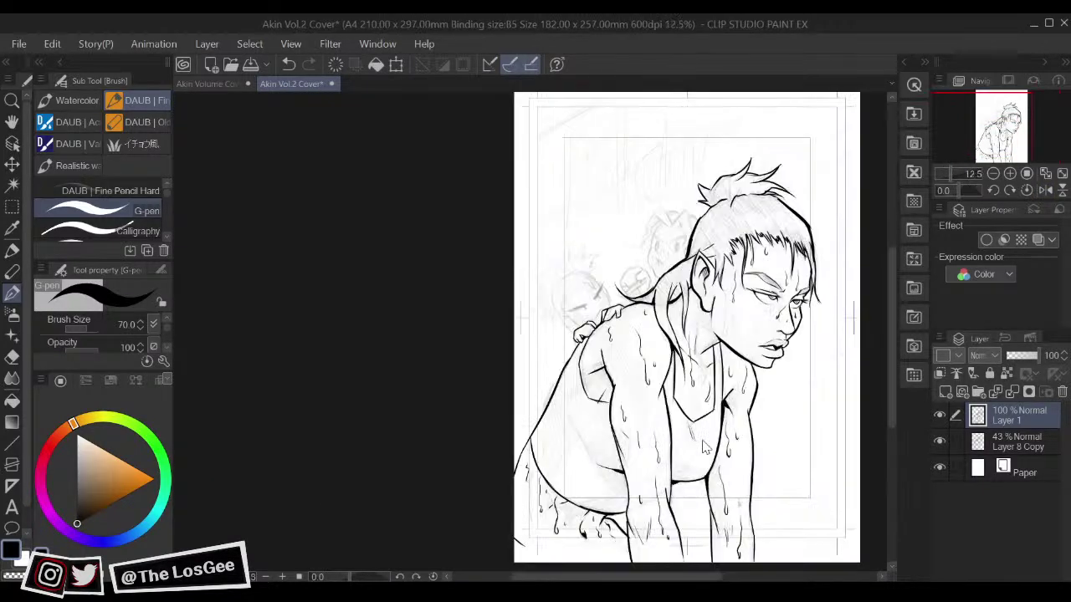
mouse_move(792, 174)
left_mouse_down()
mouse_move(633, 345)
mouse_move(622, 445)
mouse_move(675, 441)
mouse_move(684, 419)
left_mouse_up()
left_click_drag(641, 383, 643, 458)
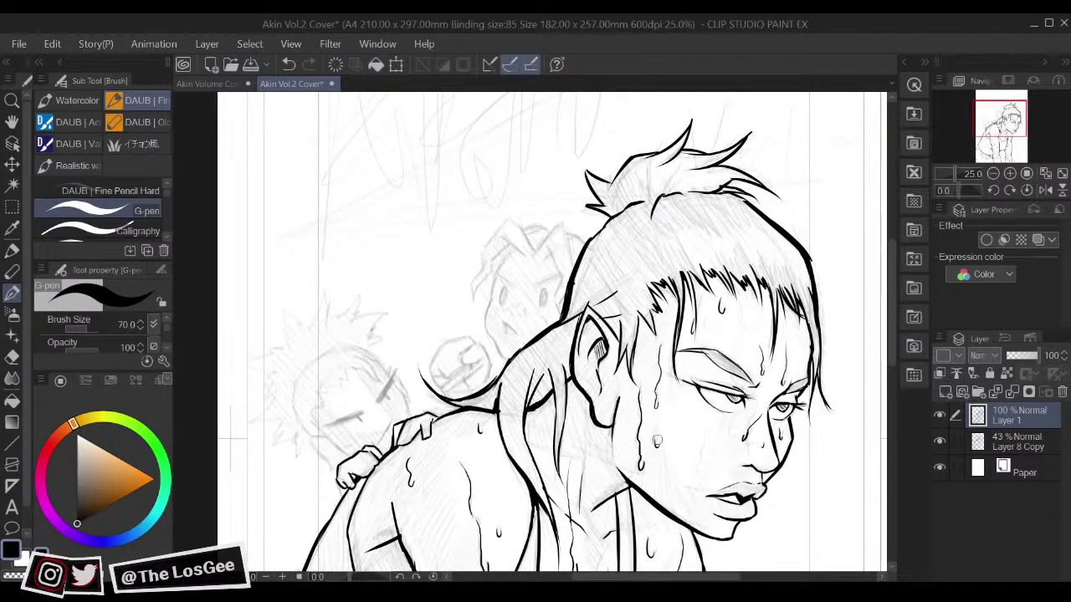
left_click_drag(701, 442, 699, 470)
left_click_drag(781, 324, 792, 320)
left_click_drag(716, 414, 711, 364)
Step: Ink sweat drops on the neck and between the loose hair strands behind the ear
left_click_drag(634, 353, 632, 360)
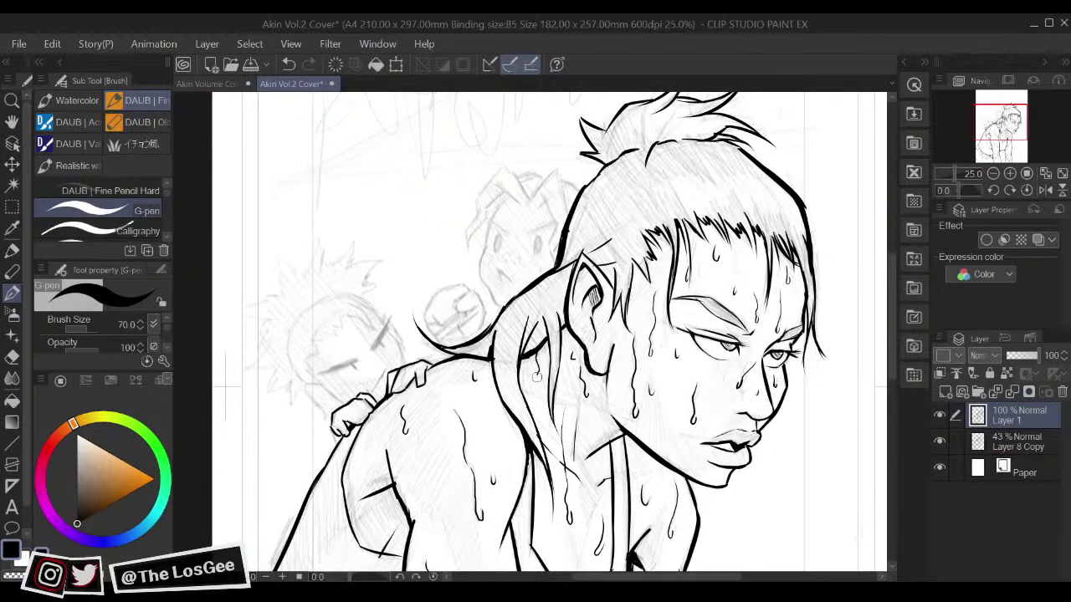
scroll(537, 406, "down", 1)
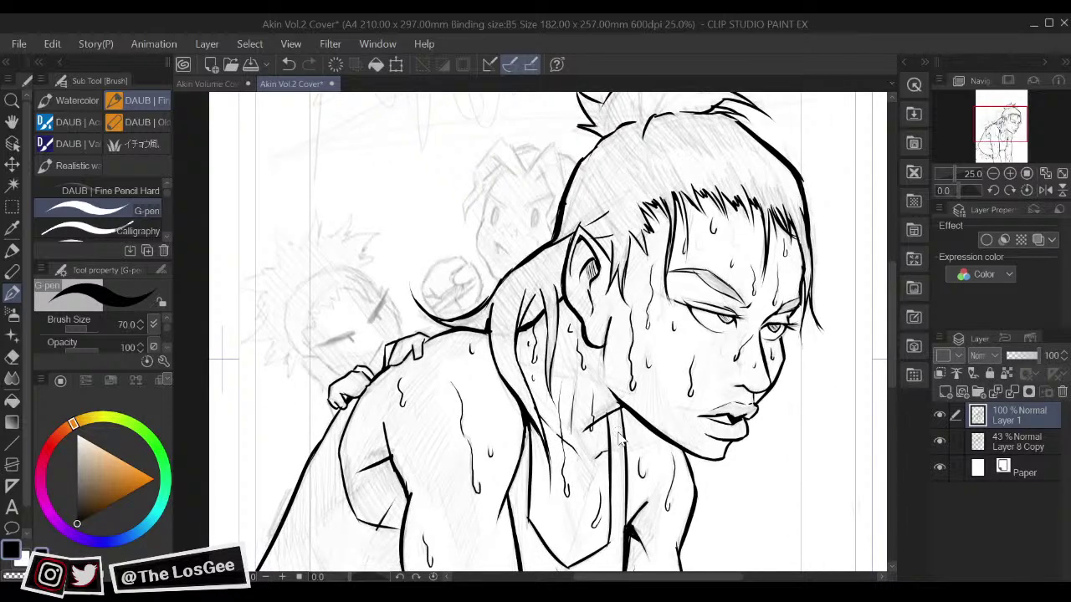
left_click_drag(618, 433, 609, 423)
Step: Ink a sweat drop hanging off the jawline and erase the jaw line where it crosses the drop
scroll(688, 439, "up", 2)
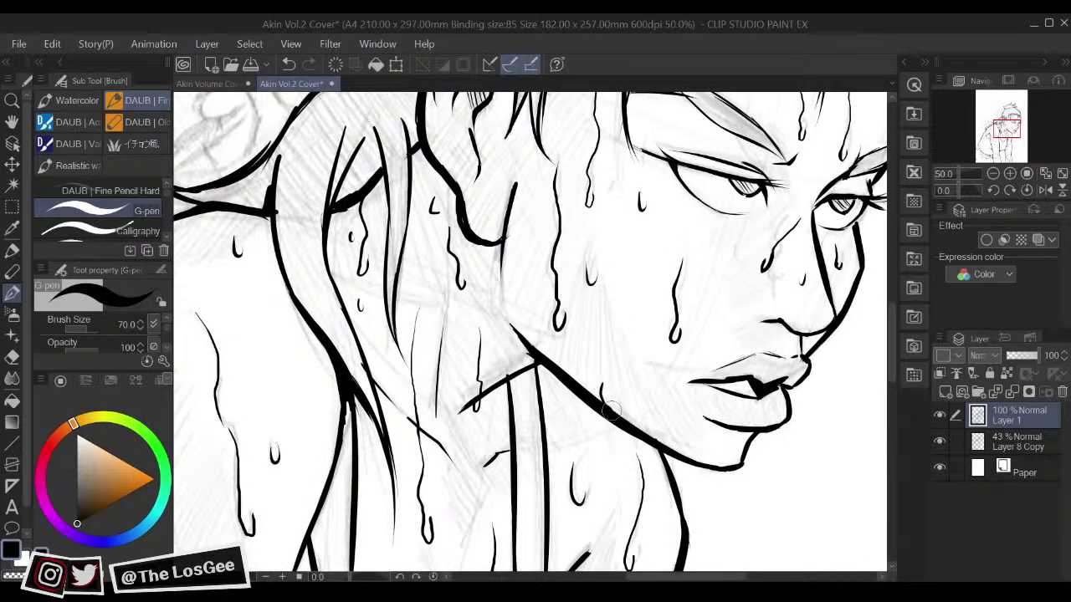
key("e")
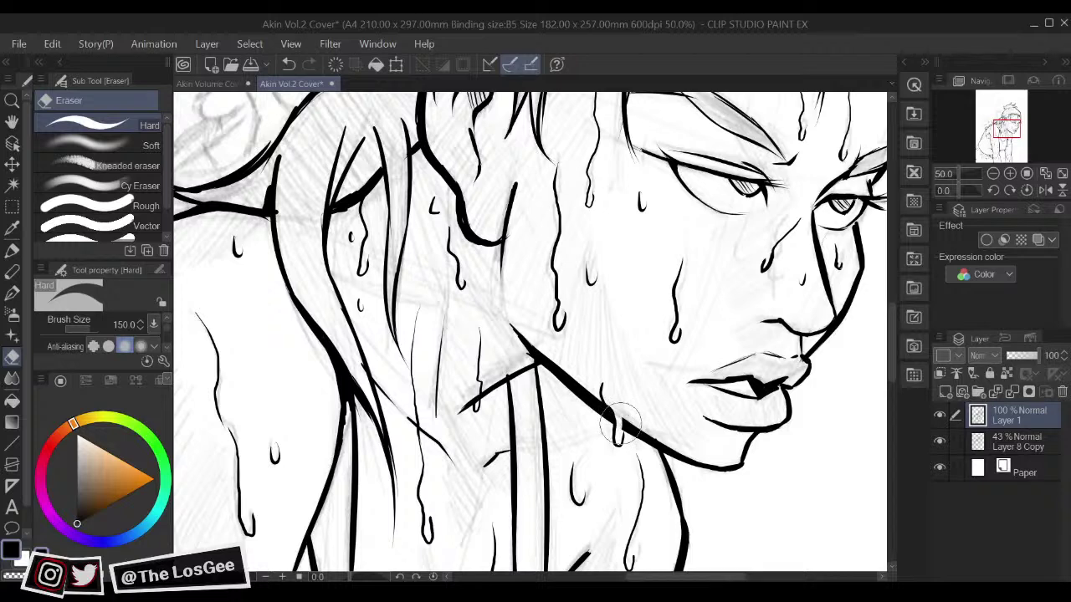
key("p")
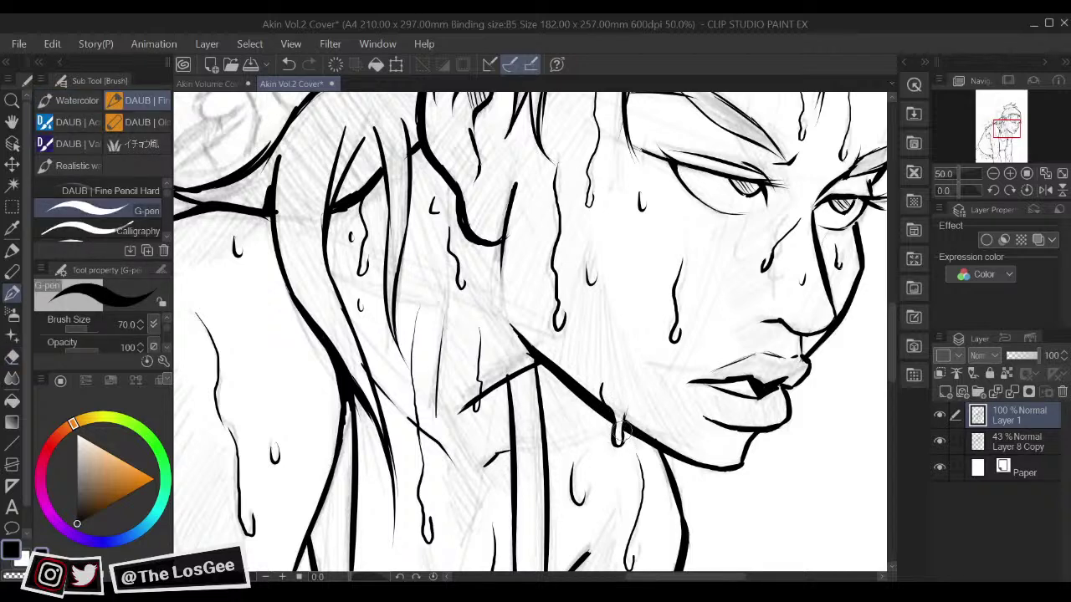
Step: Ink small sweat drops falling through the air below the chin and beside the far arm, redoing the unsatisfactory ones
scroll(625, 441, "down", 3)
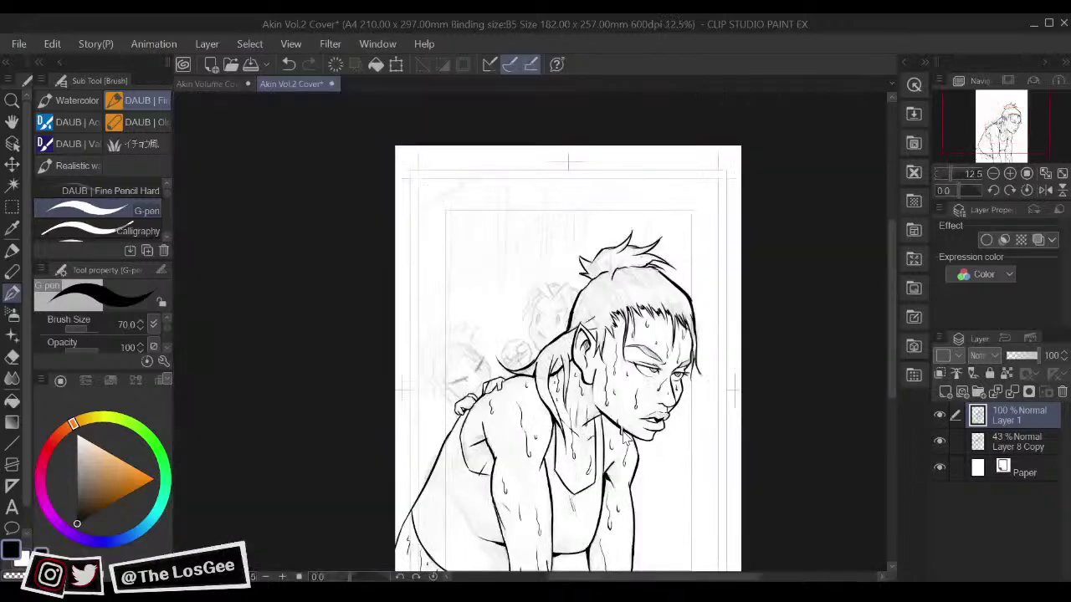
scroll(624, 440, "up", 1)
left_click_drag(626, 439, 613, 404)
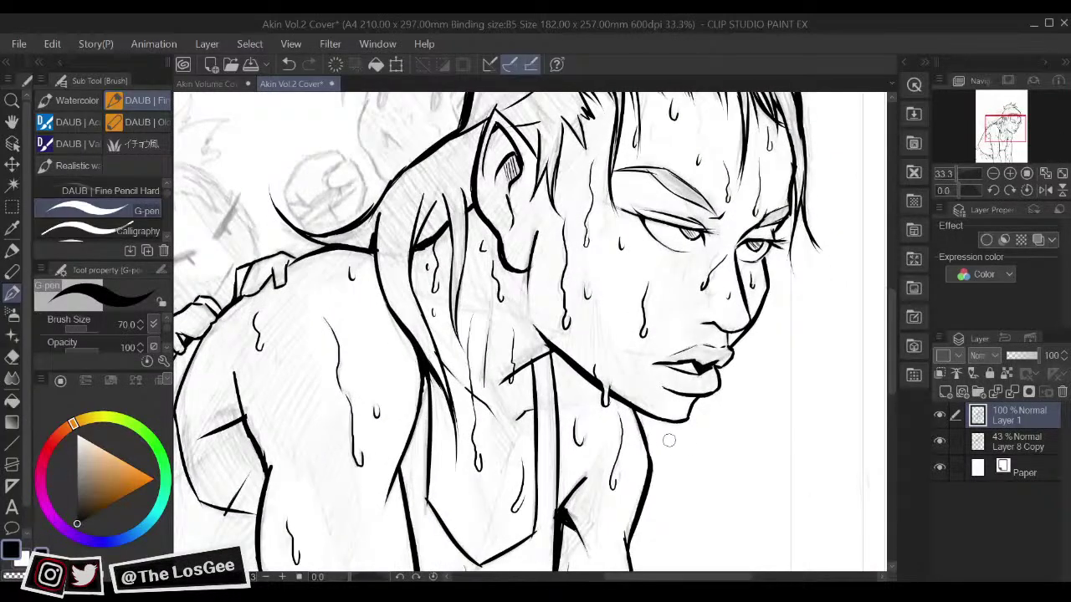
left_click_drag(700, 448, 700, 392)
mouse_move(654, 466)
left_mouse_down()
mouse_move(657, 412)
mouse_move(659, 446)
left_mouse_up()
key("ctrl+z")
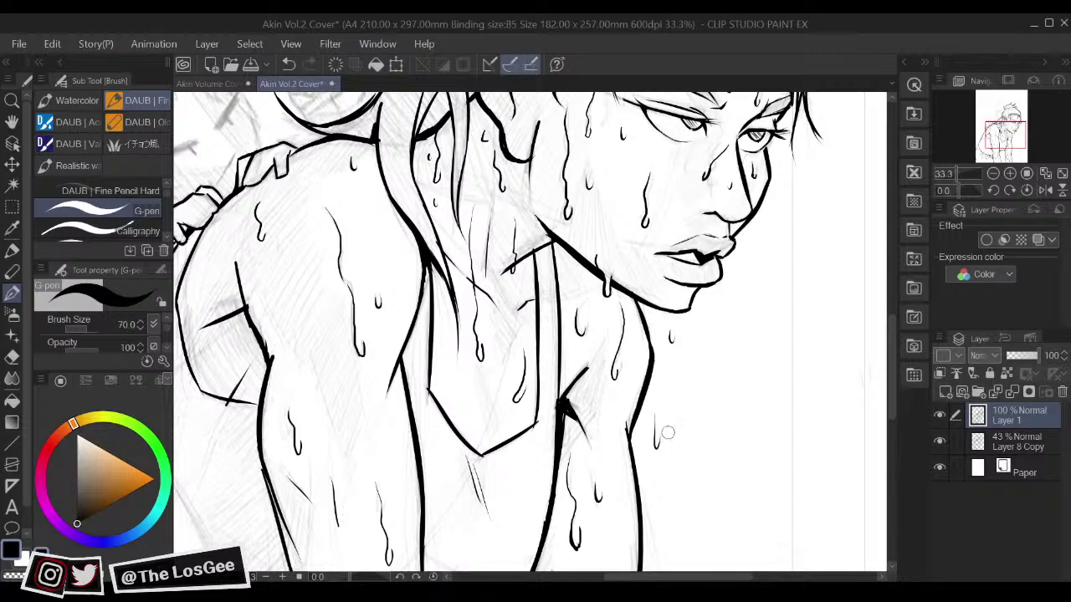
key("ctrl+z")
left_click_drag(669, 495, 676, 486)
left_click_drag(718, 381, 713, 406)
left_click_drag(701, 342, 701, 349)
left_click_drag(772, 274, 763, 324)
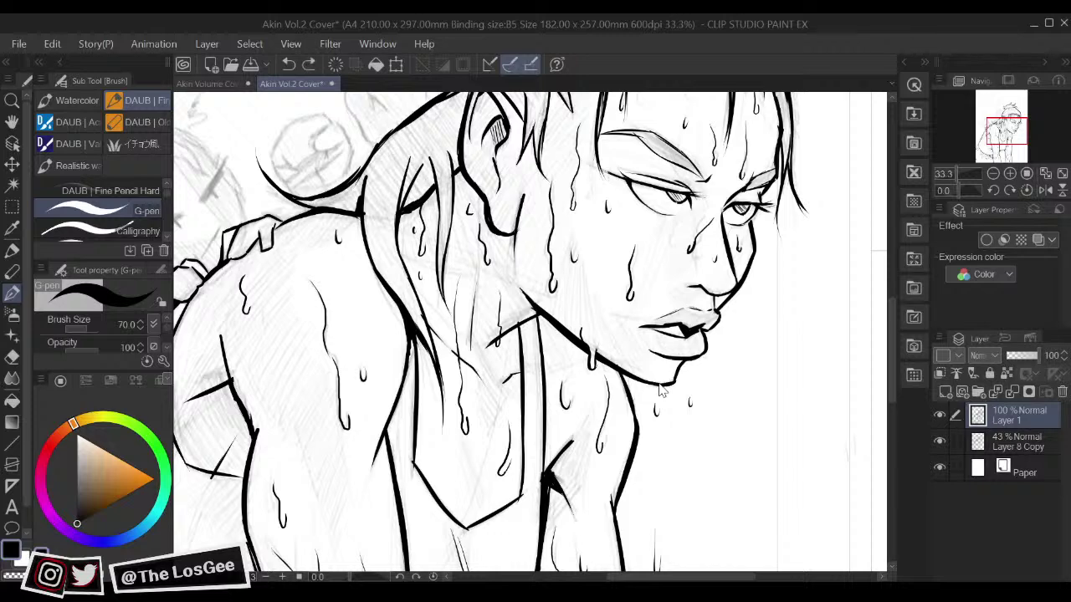
Step: Erase a small gap in the chin line and ink a sweat drop hanging from it
key("e")
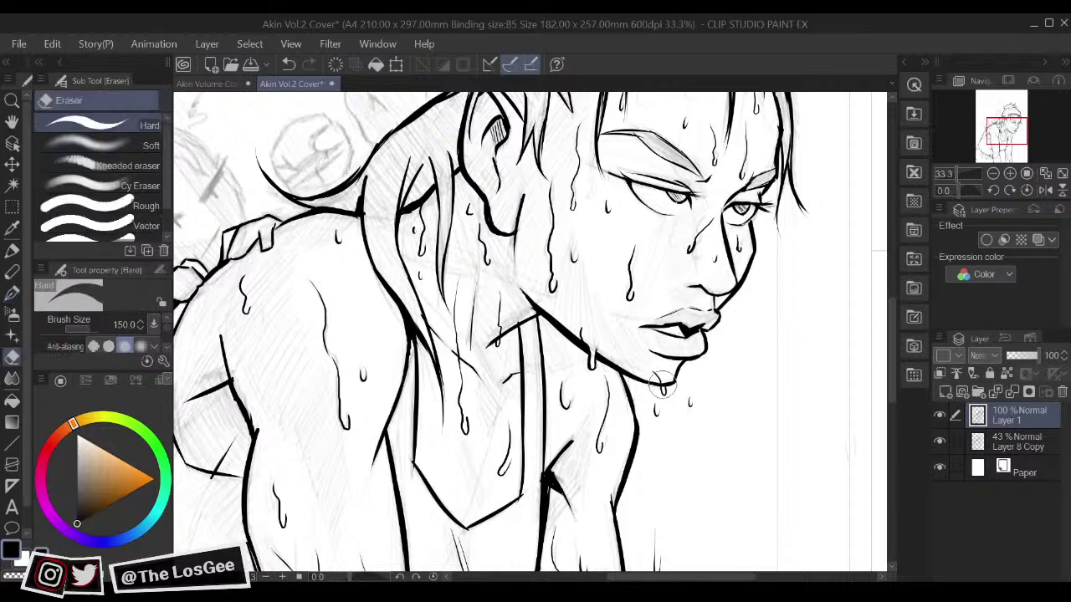
key("p")
left_click_drag(668, 357, 660, 394)
Step: Ink a small falling sweat drop in the gap between the two forearms, redoing the first attempts
scroll(658, 411, "down", 3)
scroll(658, 412, "up", 2)
mouse_move(658, 412)
left_mouse_down()
mouse_move(697, 421)
mouse_move(717, 388)
mouse_move(693, 365)
mouse_move(693, 331)
left_mouse_up()
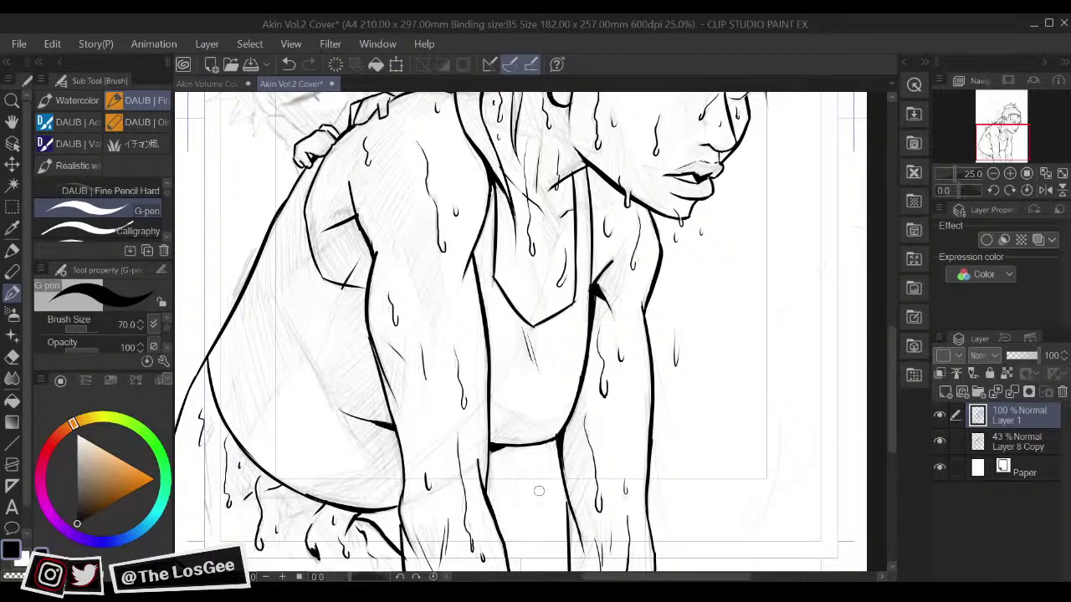
key("ctrl+z")
left_click_drag(539, 472, 540, 477)
key("ctrl+z")
mouse_move(721, 452)
left_mouse_down()
mouse_move(708, 423)
mouse_move(713, 444)
left_mouse_up()
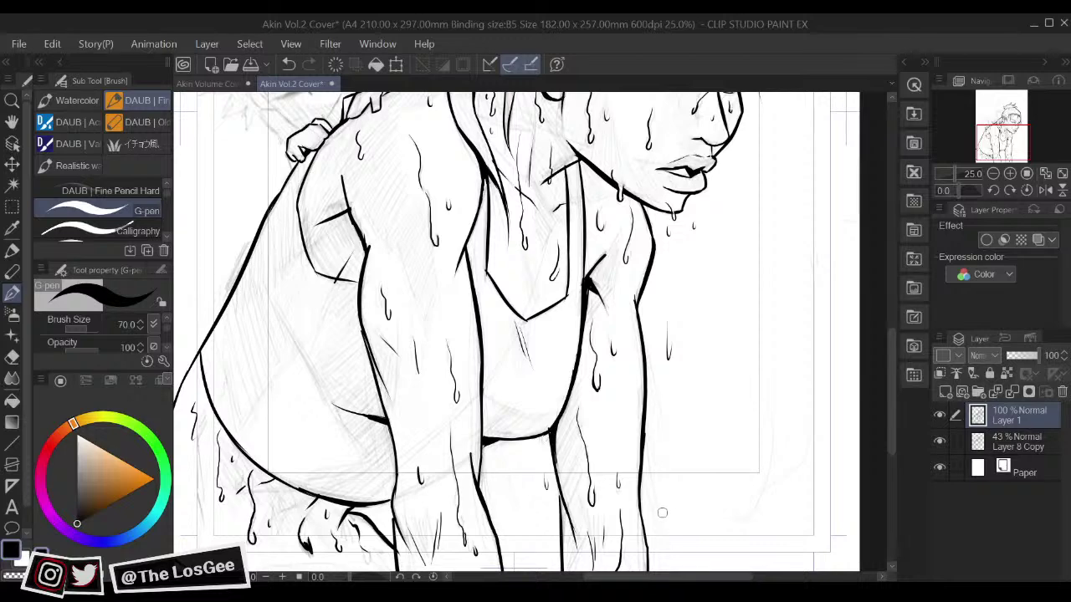
Step: Ink small falling sweat drops in the air beside the far forearm, undoing the unsatisfactory one
left_click_drag(669, 513, 663, 509)
key("ctrl+z")
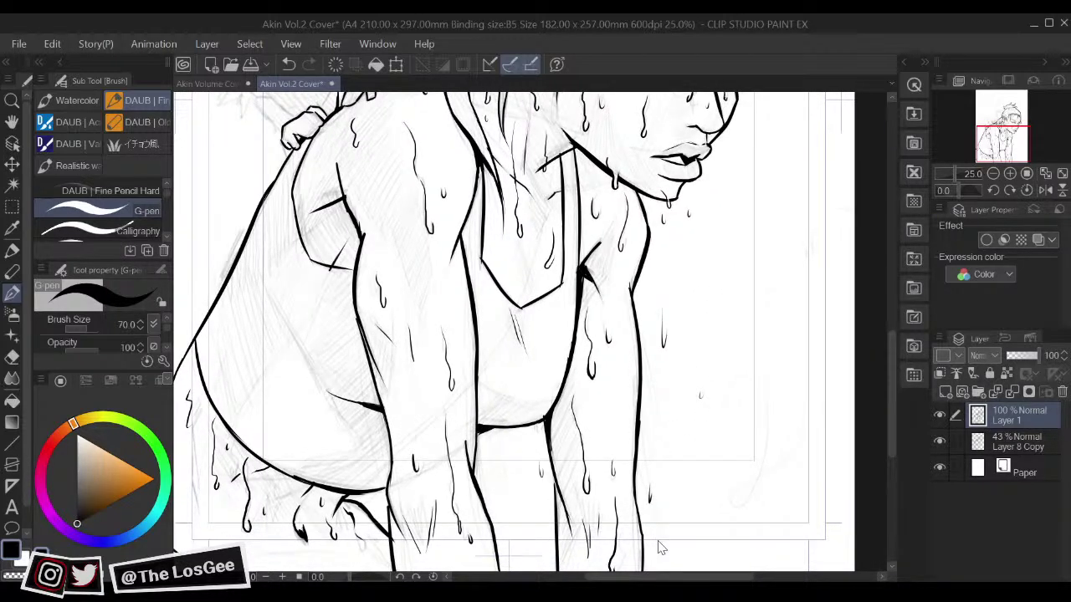
scroll(658, 548, "down", 5)
scroll(659, 547, "up", 4)
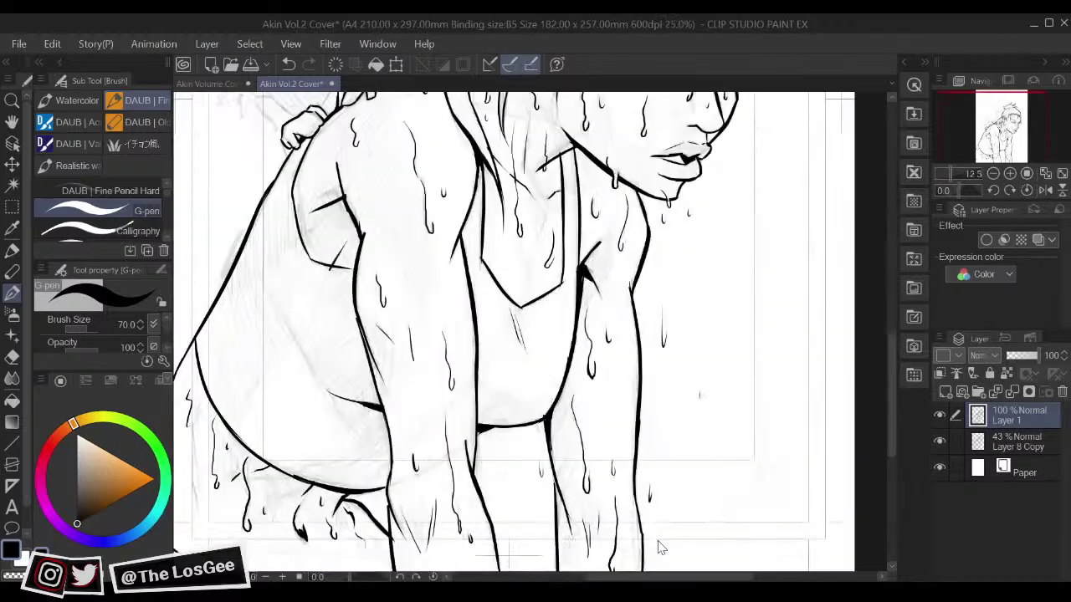
Step: Ink the frowning mouth, face outline and two solid oval eyes of the small figure peeking over the main character's shoulder
mouse_move(618, 190)
left_mouse_down()
mouse_move(615, 344)
mouse_move(694, 456)
mouse_move(718, 554)
mouse_move(757, 598)
left_mouse_up()
scroll(669, 480, "up", 2)
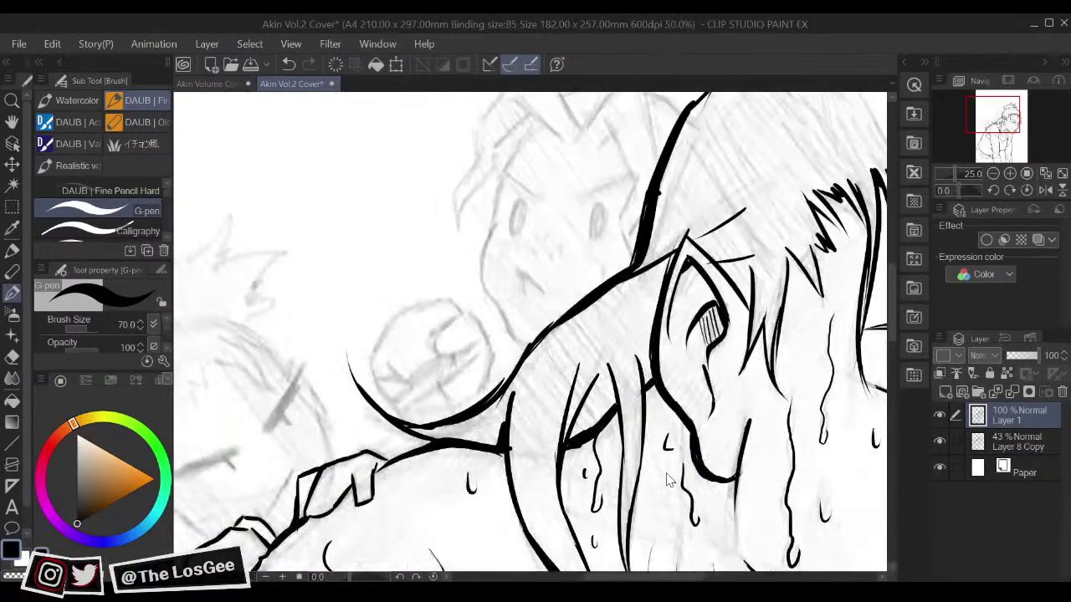
left_click_drag(613, 306, 644, 390)
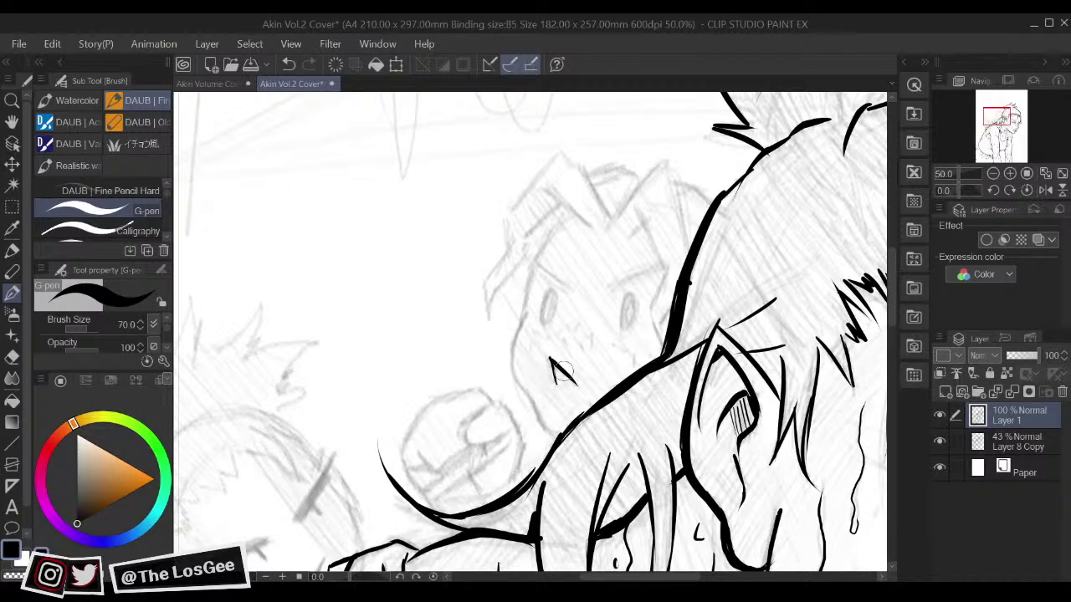
mouse_move(583, 286)
left_mouse_down()
mouse_move(625, 336)
mouse_move(649, 311)
left_mouse_up()
mouse_move(589, 343)
left_mouse_down()
mouse_move(576, 386)
mouse_move(627, 459)
left_mouse_up()
mouse_move(623, 236)
left_mouse_down()
mouse_move(637, 322)
mouse_move(610, 380)
mouse_move(602, 431)
mouse_move(627, 425)
mouse_move(634, 405)
mouse_move(626, 430)
mouse_move(632, 403)
left_mouse_up()
key("ctrl+z")
key("ctrl+z")
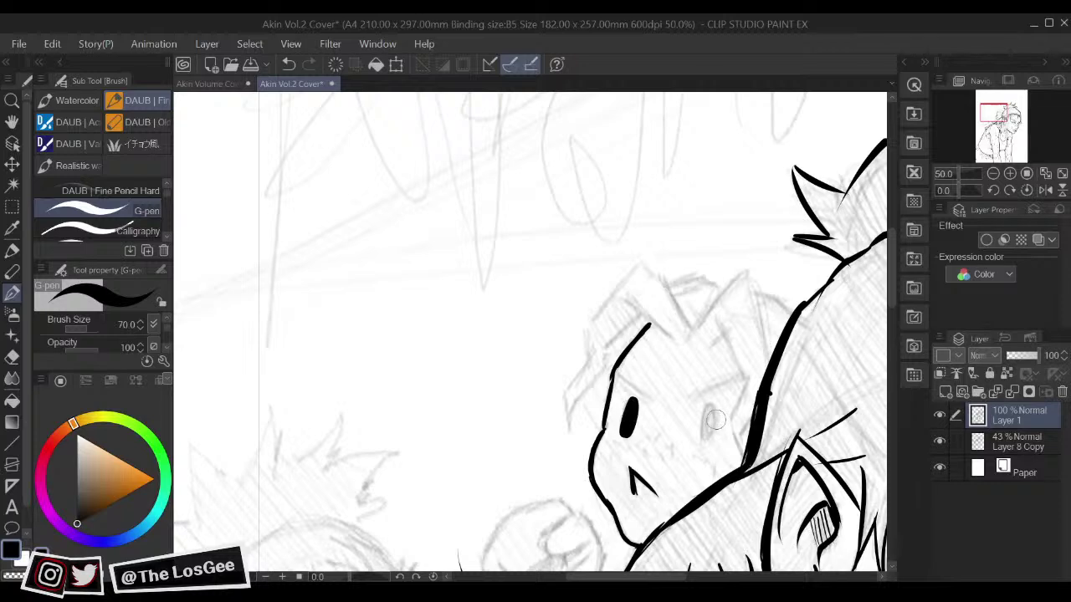
mouse_move(709, 413)
left_mouse_down()
mouse_move(712, 438)
mouse_move(708, 406)
left_mouse_up()
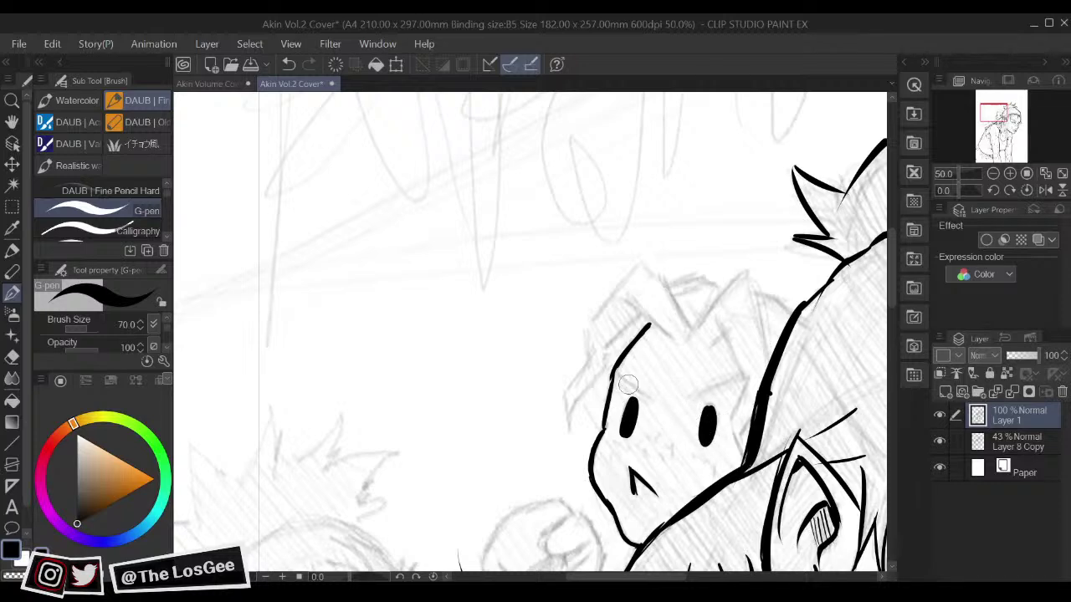
Step: Ink the peeking figure's two slanted eyebrows with short hatched strokes, angled into an angry frown
left_click_drag(613, 375, 646, 396)
key("h")
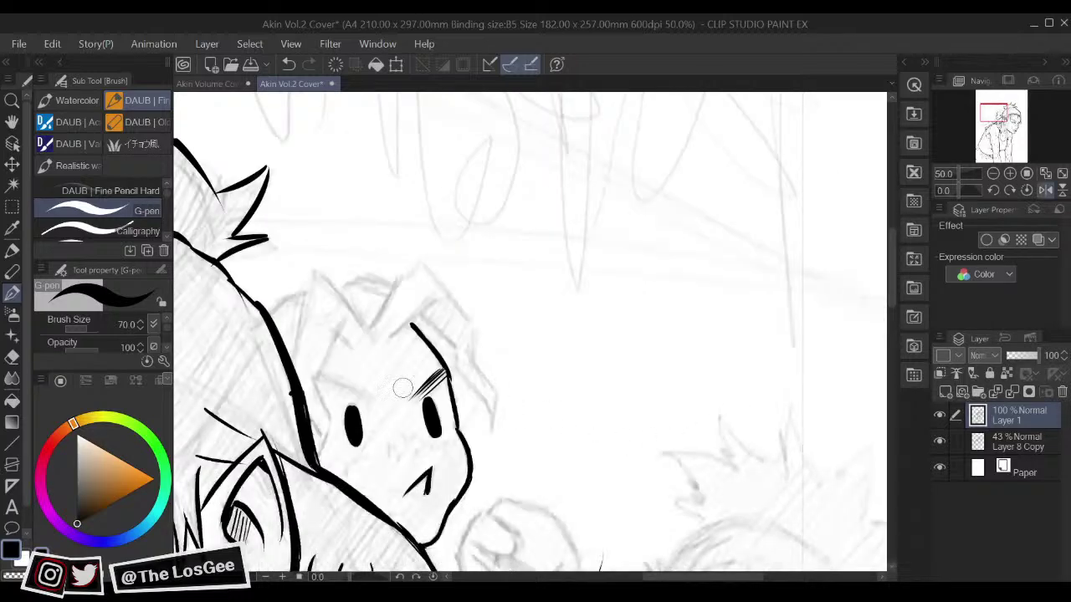
left_click_drag(311, 377, 365, 399)
left_click_drag(338, 389, 373, 402)
key("h")
Step: Dot freckles across the peeking figure's cheeks and the bridge of the nose
mouse_move(635, 412)
left_mouse_down()
mouse_move(625, 388)
mouse_move(589, 361)
mouse_move(565, 363)
left_mouse_up()
left_click(544, 399)
left_click(554, 405)
left_click(567, 392)
left_click(577, 390)
left_click(586, 403)
left_click(588, 409)
left_click(593, 396)
left_click(597, 401)
left_click(599, 400)
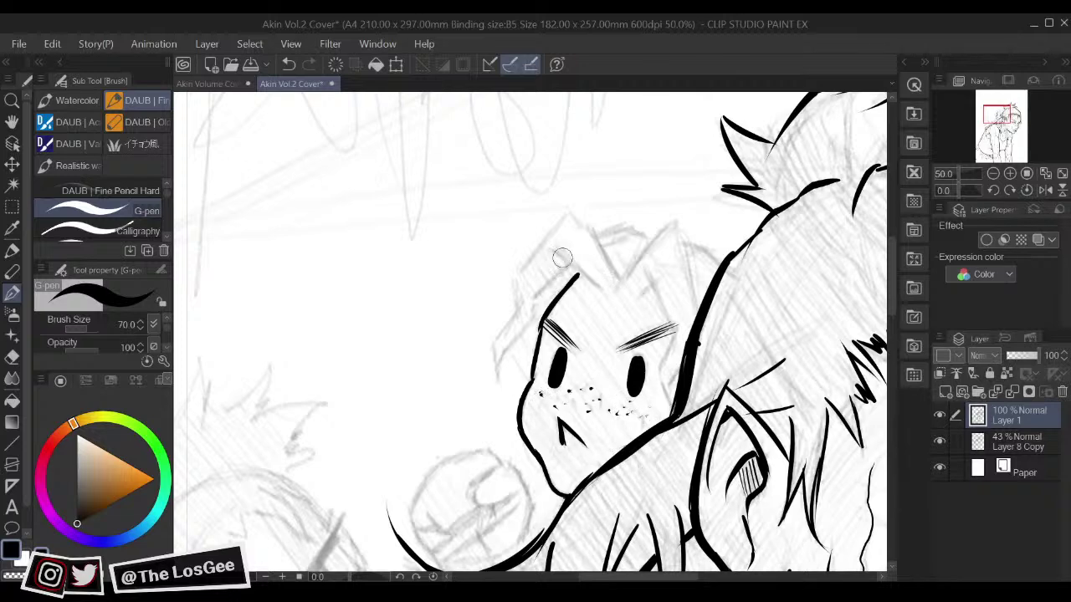
Step: Ink the inner and outer edges of the peeking figure's outer front hair lock, falling beside the face
left_click_drag(552, 249, 598, 291)
left_click_drag(566, 214, 613, 275)
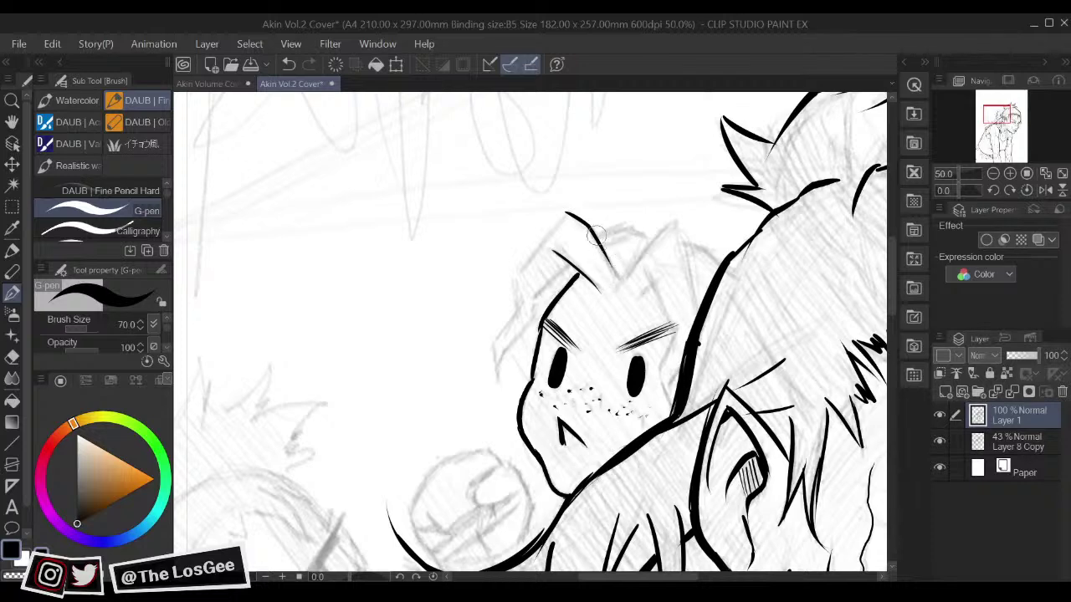
key("h")
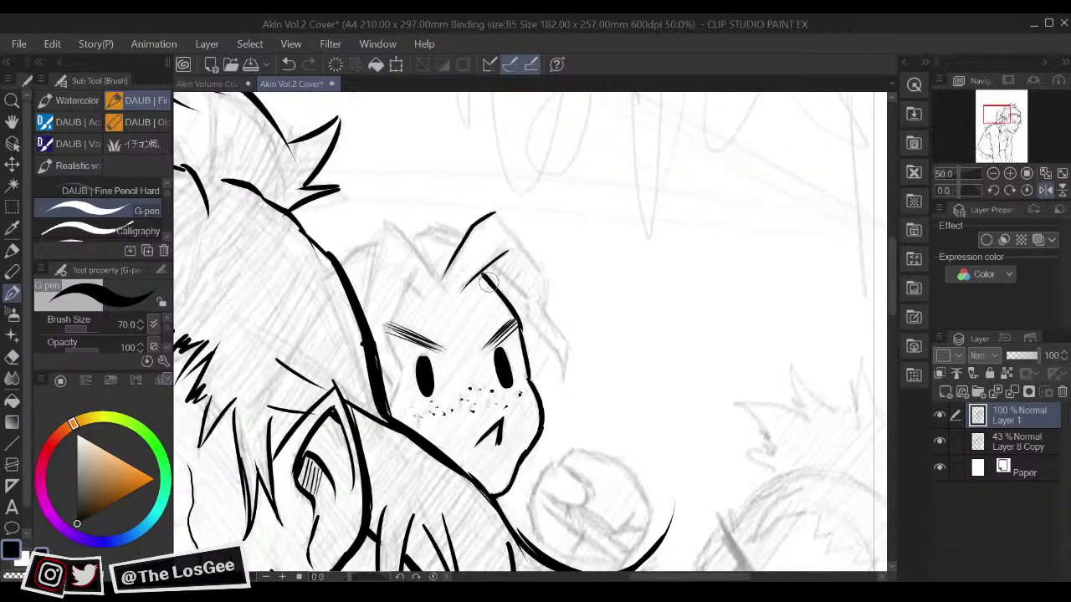
mouse_move(492, 266)
left_mouse_down()
mouse_move(533, 325)
mouse_move(506, 276)
mouse_move(525, 292)
mouse_move(529, 326)
mouse_move(526, 315)
mouse_move(564, 365)
left_mouse_up()
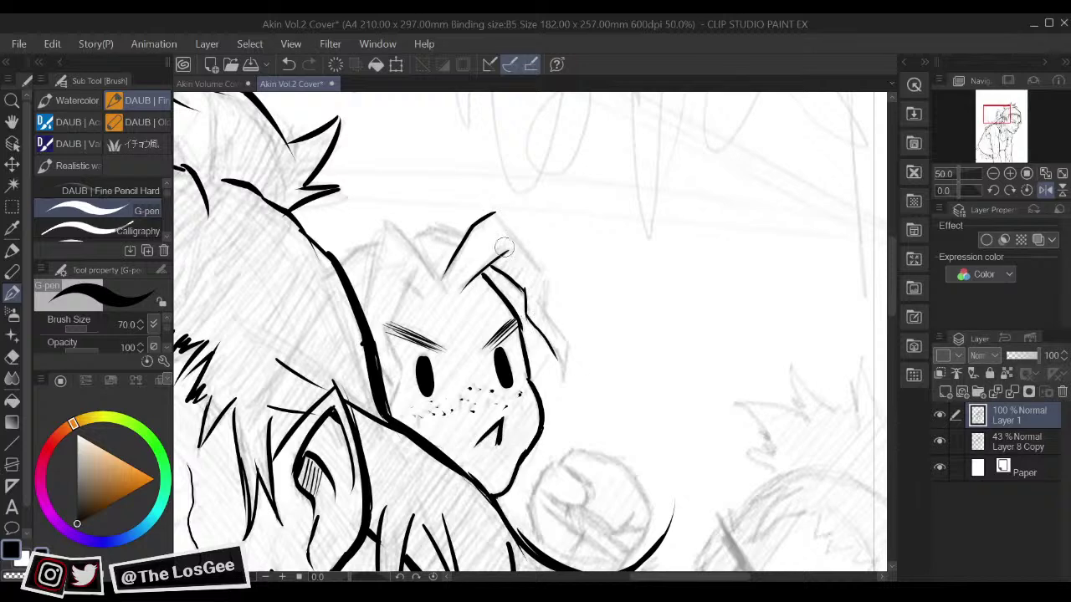
mouse_move(500, 221)
left_mouse_down()
mouse_move(560, 335)
mouse_move(559, 377)
left_mouse_up()
key("h")
left_click_drag(691, 274, 612, 376)
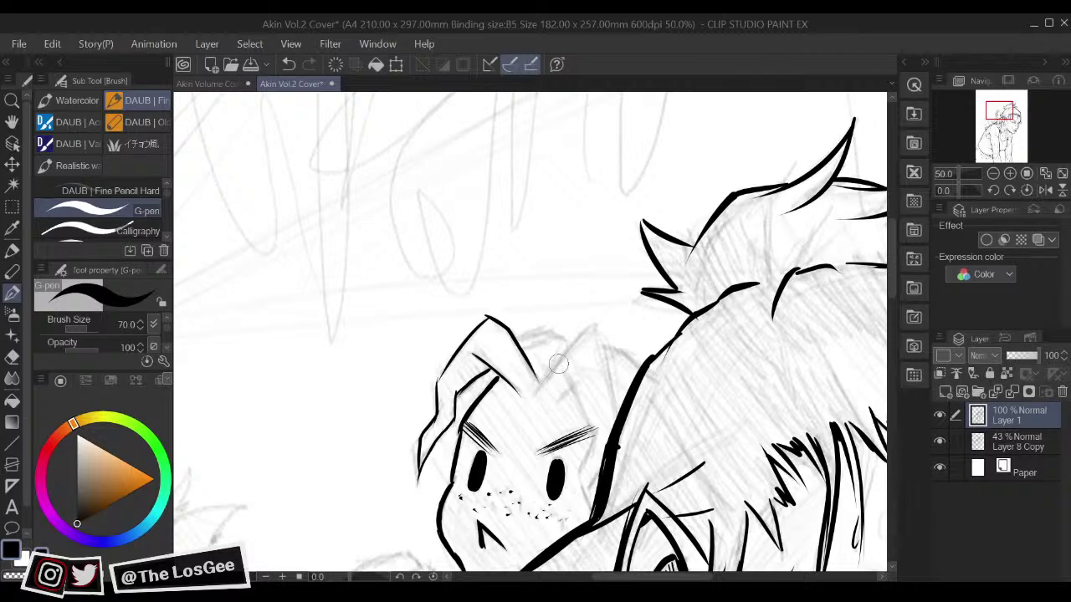
Step: Ink the first edge of the second front hair lock and sharpen the outer lock's tip, redoing unsatisfactory strokes
left_click_drag(533, 393, 589, 334)
key("ctrl+z")
left_click_drag(533, 394, 597, 327)
left_click_drag(419, 461, 422, 489)
key("ctrl+z")
key("h")
left_click_drag(636, 456, 645, 483)
Step: Ink the outer edge of the second hair lock and the short inner strands beneath it on the forehead
key("h")
left_click_drag(677, 400, 667, 391)
left_click_drag(584, 328, 599, 408)
scroll(596, 368, "down", 2)
left_click_drag(548, 323, 576, 393)
mouse_move(540, 341)
left_mouse_down()
mouse_move(552, 329)
mouse_move(559, 348)
mouse_move(615, 379)
left_mouse_up()
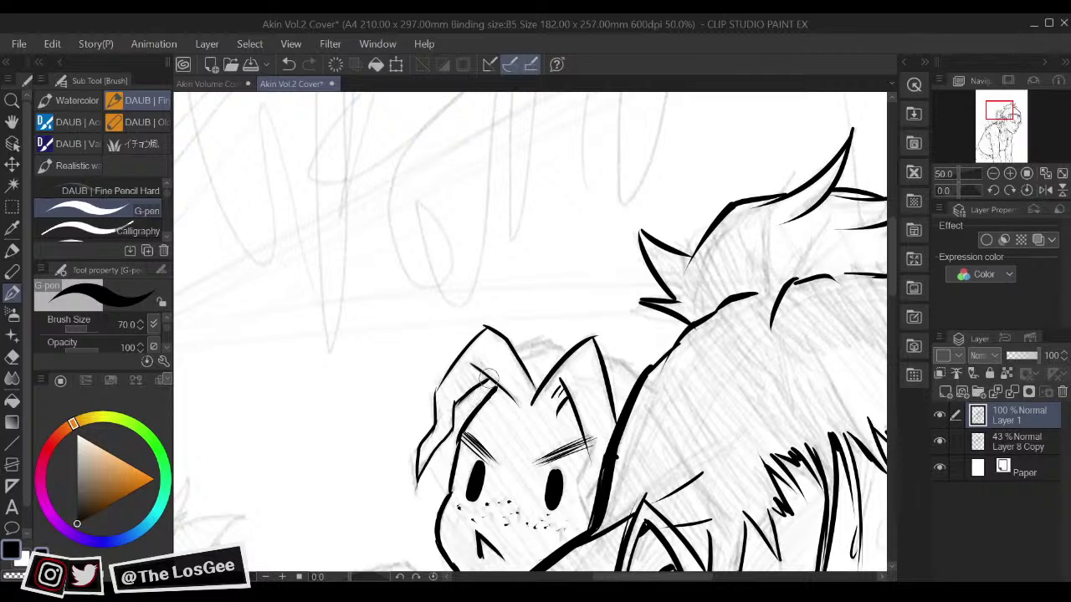
Step: Ink the crown of the peeking figure's hair between the locks and across to the main character's head
left_click_drag(511, 352, 559, 341)
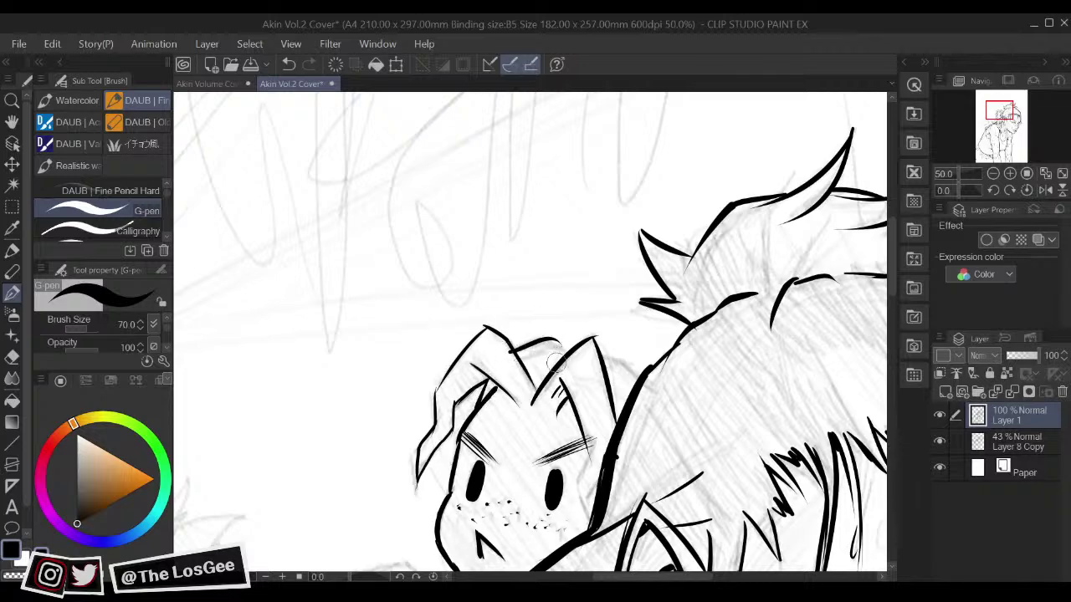
key("h")
left_click_drag(602, 381, 632, 372)
key("ctrl+z")
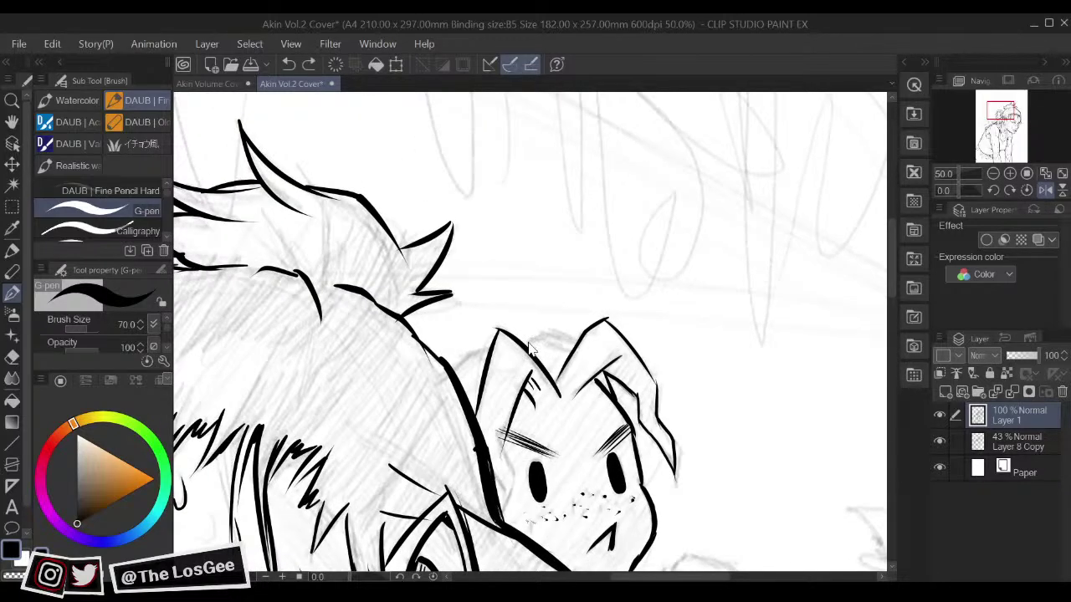
mouse_move(443, 365)
left_mouse_down()
mouse_move(482, 349)
mouse_move(547, 360)
mouse_move(521, 342)
mouse_move(579, 341)
left_mouse_up()
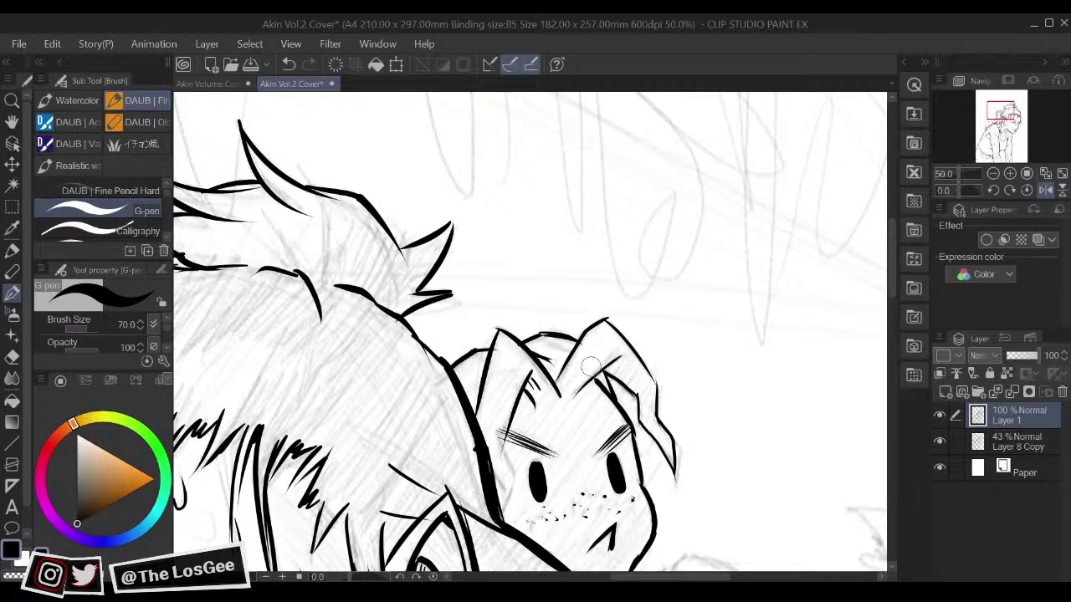
Step: Erase stray line ends where the peeking figure's front hair locks overlap the face outline
key("e")
mouse_move(607, 380)
left_mouse_down()
mouse_move(608, 414)
mouse_move(611, 383)
mouse_move(664, 358)
mouse_move(634, 404)
mouse_move(691, 380)
left_mouse_up()
key("p")
key("h")
key("h")
key("e")
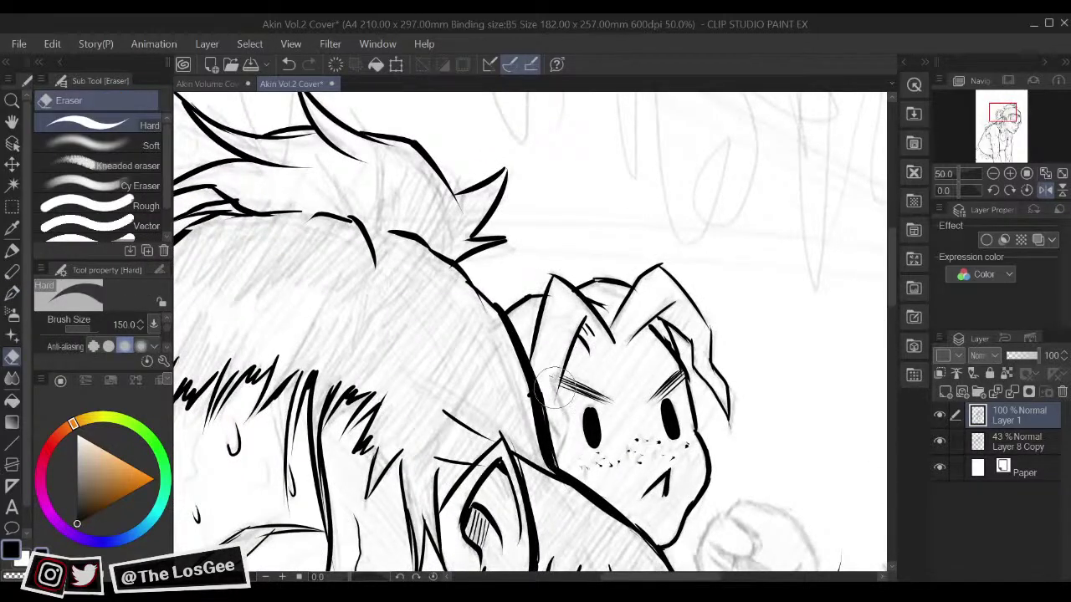
key("p")
key("e")
Step: Ink the peeking figure's jagged side strands between the face and the main character's head
key("p")
left_click_drag(555, 389, 563, 450)
left_click_drag(554, 410, 555, 470)
Step: Ink the curled thumb and near side of the peeking figure's raised fist above the shoulder
key("h")
mouse_move(628, 399)
left_mouse_down()
mouse_move(643, 394)
mouse_move(768, 191)
left_mouse_up()
key("h")
mouse_move(640, 370)
left_mouse_down()
mouse_move(594, 415)
mouse_move(611, 419)
left_mouse_up()
mouse_move(495, 381)
left_mouse_down()
mouse_move(520, 400)
mouse_move(527, 416)
mouse_move(511, 425)
mouse_move(521, 428)
left_mouse_up()
key("h")
left_click_drag(642, 399, 645, 400)
mouse_move(566, 384)
left_mouse_down()
mouse_move(597, 435)
mouse_move(586, 462)
left_mouse_up()
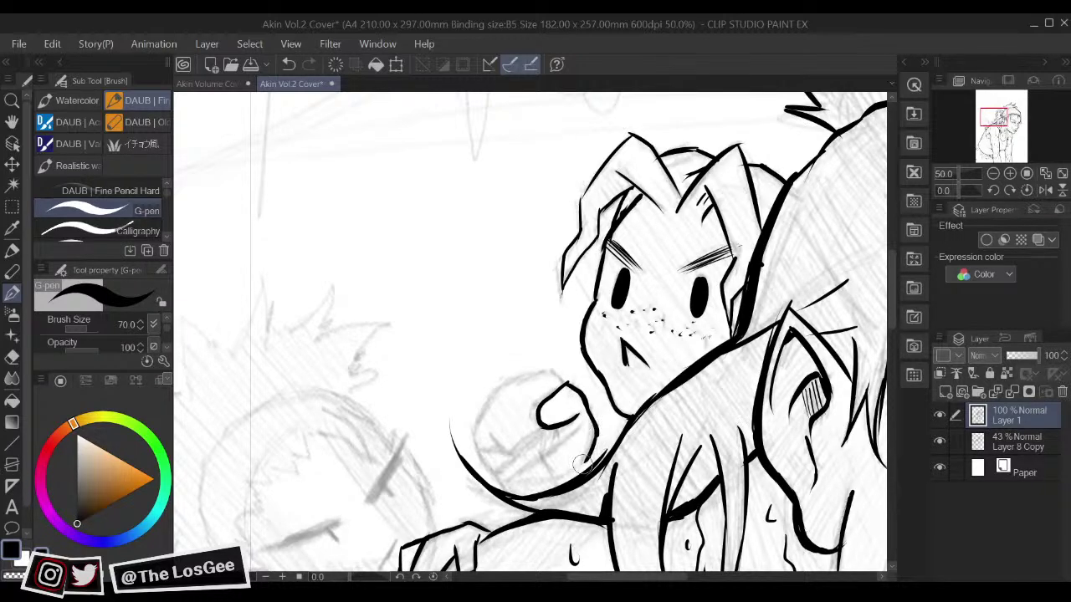
key("h")
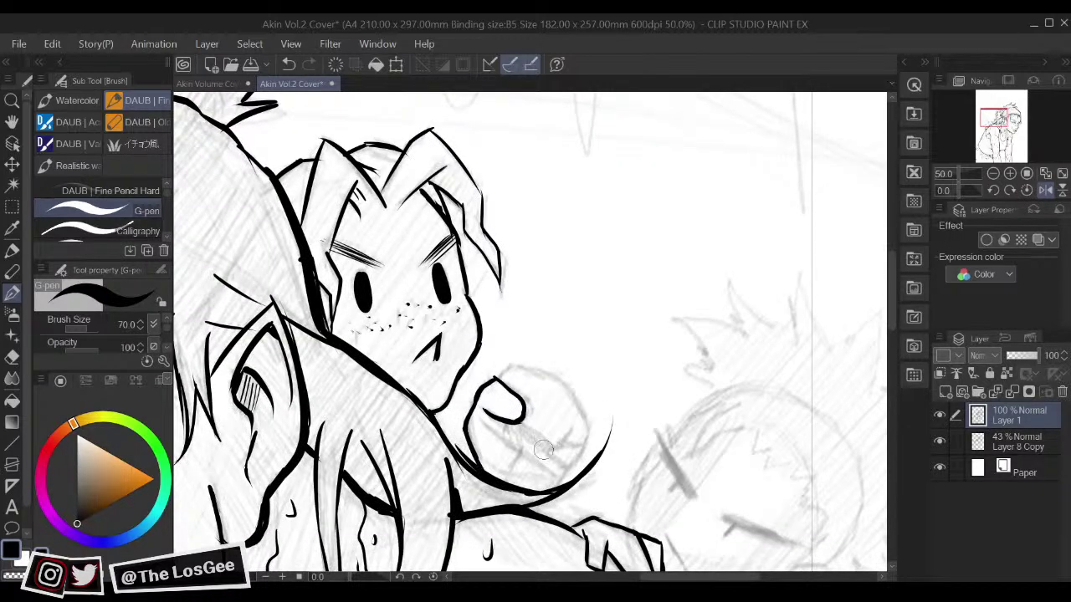
Step: Ink the fist's rounded outer contour and the folded finger lines across its underside
key("h")
mouse_move(482, 428)
left_mouse_down()
mouse_move(525, 452)
mouse_move(552, 420)
left_mouse_up()
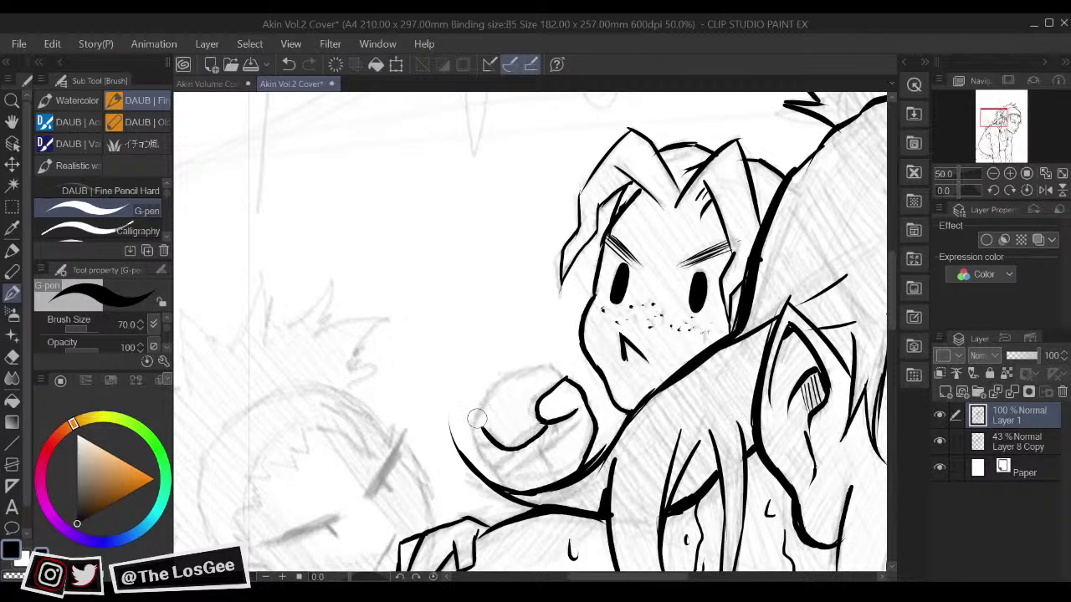
mouse_move(473, 426)
left_mouse_down()
mouse_move(502, 375)
mouse_move(561, 383)
left_mouse_up()
mouse_move(472, 431)
left_mouse_down()
mouse_move(492, 471)
mouse_move(500, 448)
mouse_move(517, 447)
mouse_move(512, 483)
mouse_move(565, 428)
left_mouse_up()
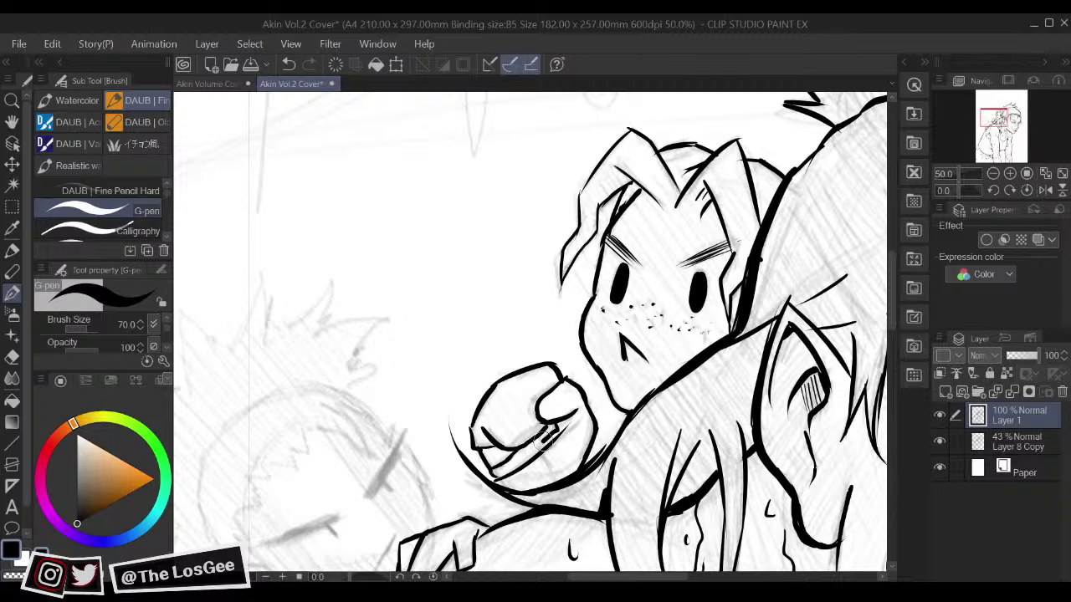
Step: Clean up the fist's inner lines and ink the palm creases and finger divisions below the thumb
key("e")
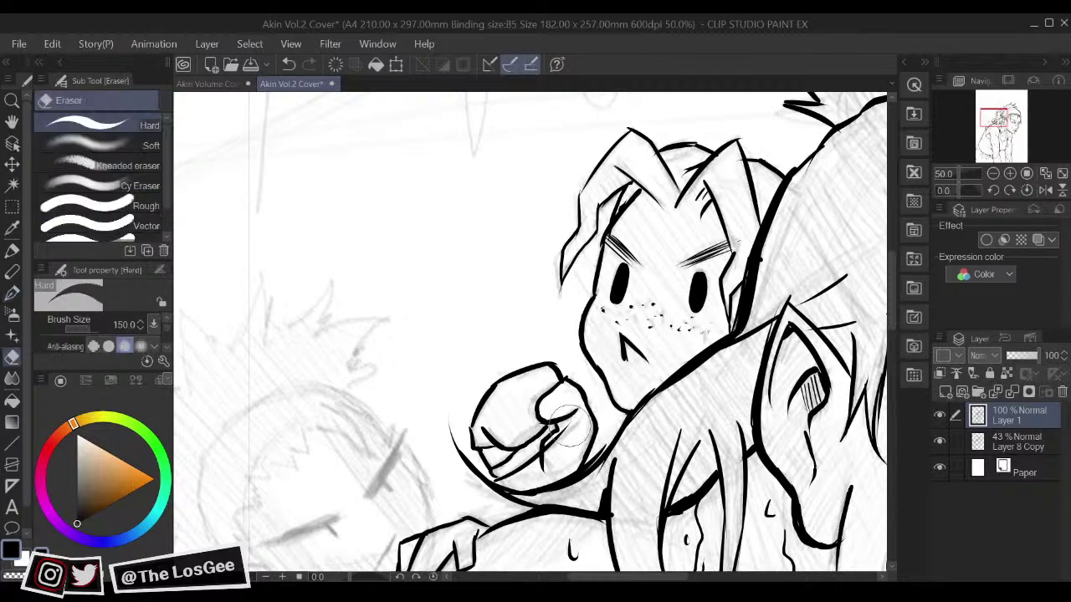
key("p")
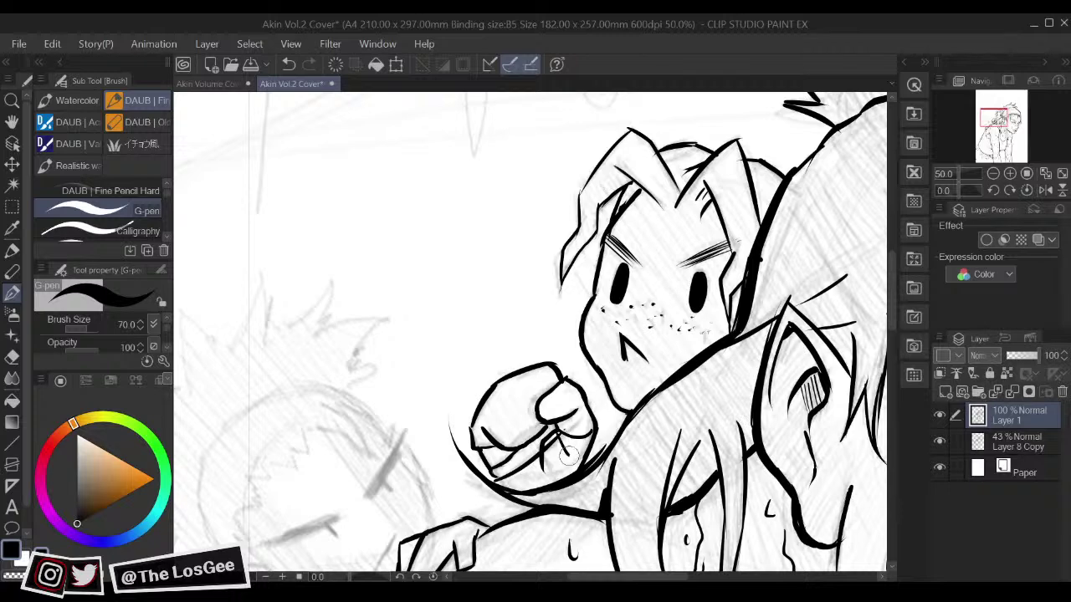
left_click_drag(498, 481, 574, 463)
left_click_drag(569, 424, 559, 420)
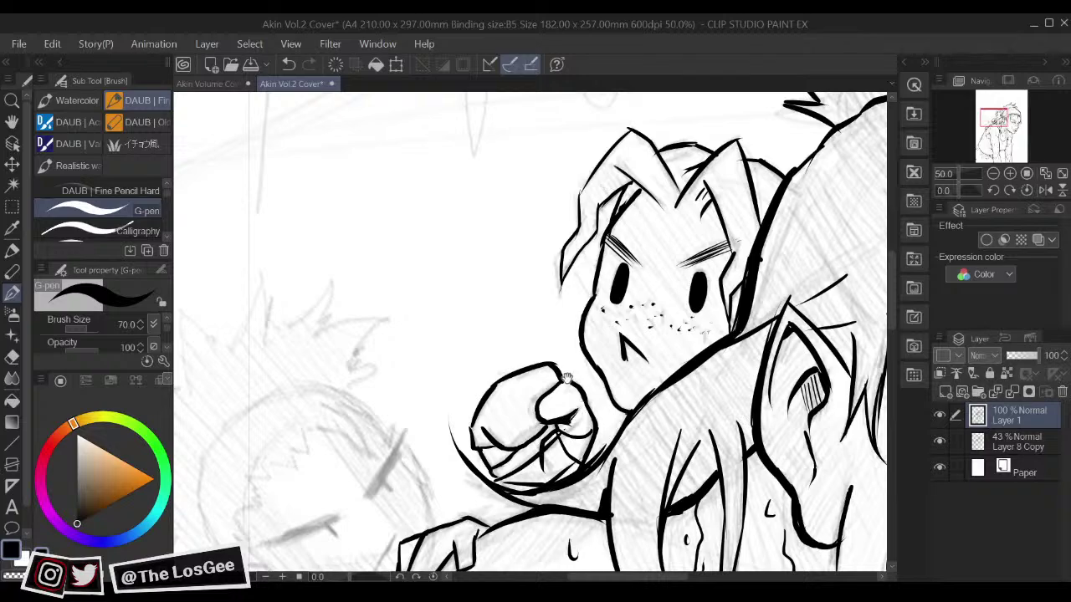
left_click_drag(574, 374, 582, 411)
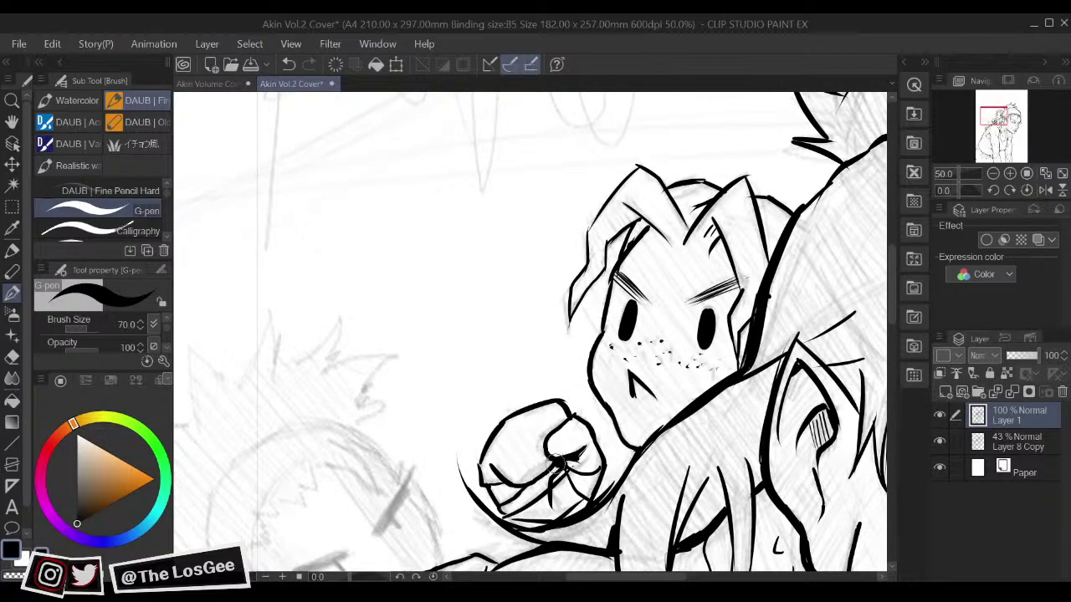
Step: Thicken the dark creases under the fist's thumb and reinforce the lines along its lower edge
left_click_drag(557, 438, 540, 426)
scroll(539, 427, "down", 4)
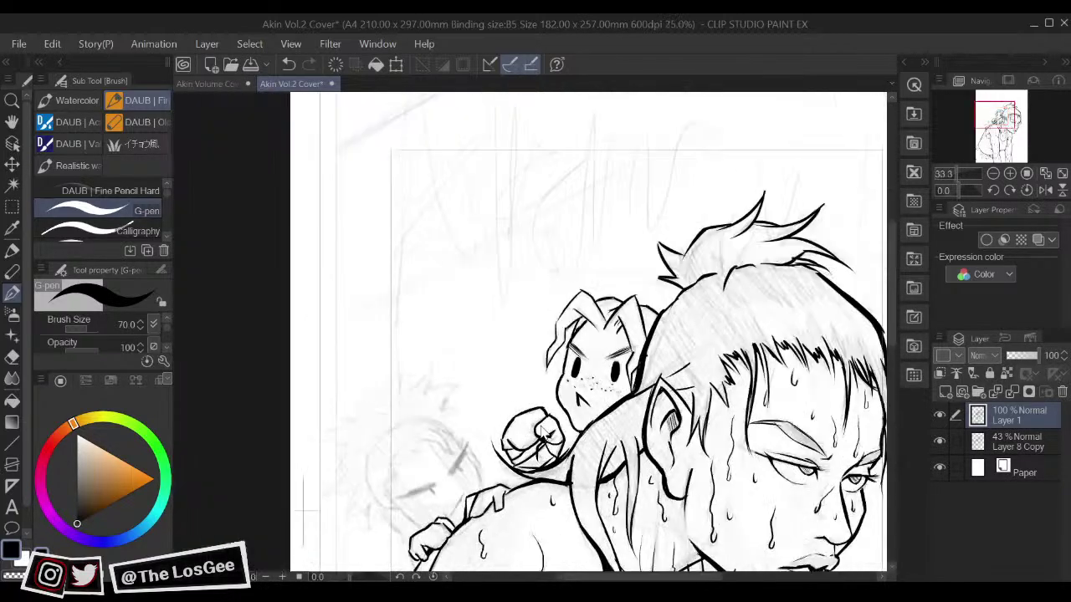
scroll(539, 428, "up", 3)
scroll(541, 435, "up", 2)
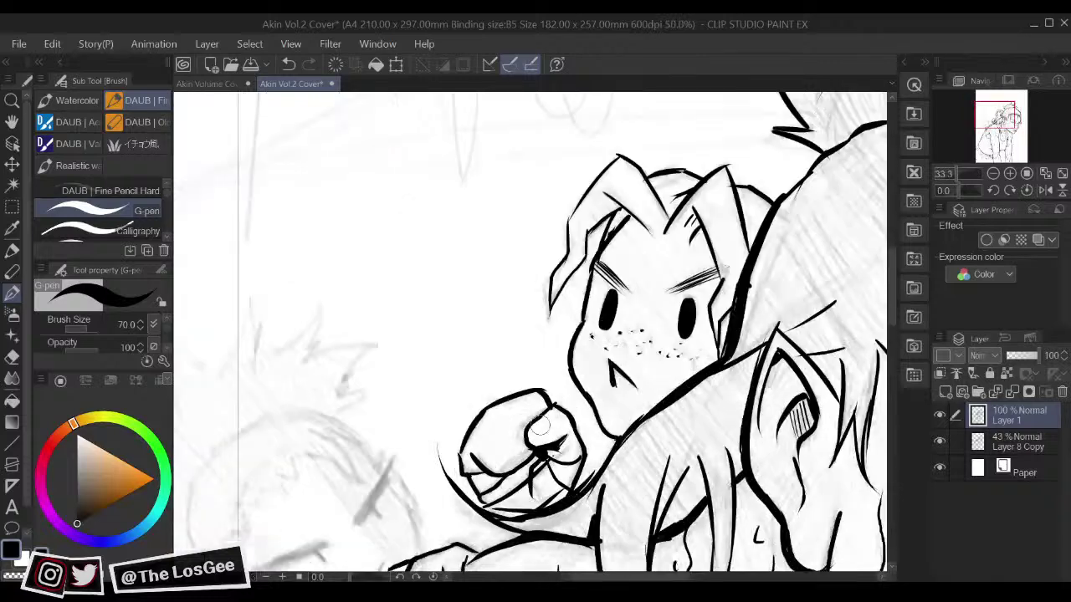
left_click_drag(481, 485, 592, 454)
mouse_move(516, 478)
left_mouse_down()
mouse_move(556, 435)
mouse_move(567, 459)
mouse_move(552, 435)
mouse_move(531, 481)
mouse_move(540, 488)
left_mouse_up()
Step: Ink the spiky-haired figure's near eye as a thick slanted slash with a small tick, tidying its end
key("h")
left_click_drag(561, 399, 589, 461)
left_click_drag(527, 391, 550, 436)
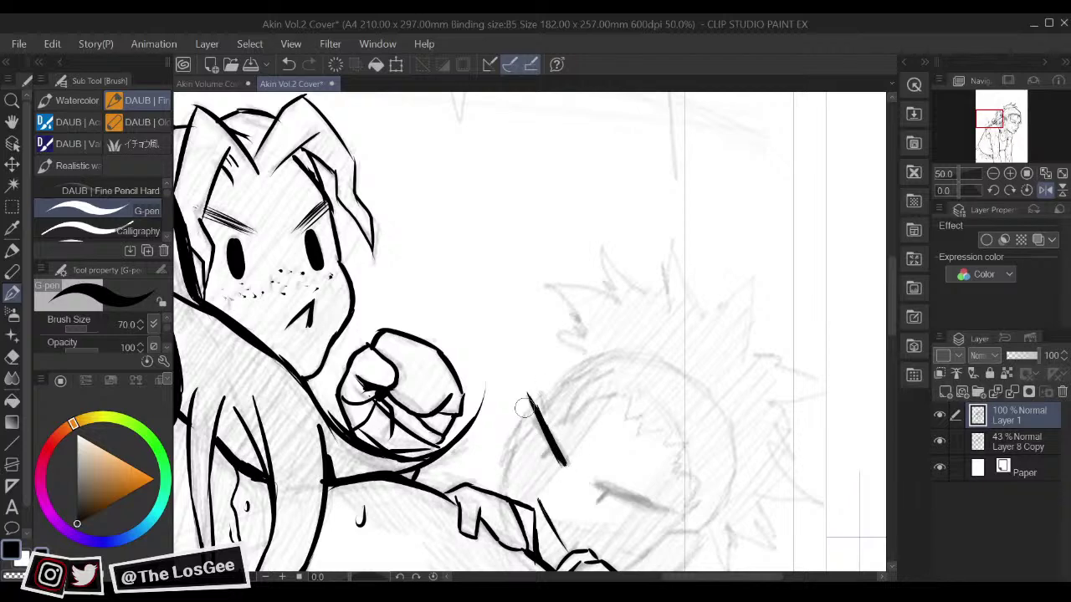
key("e")
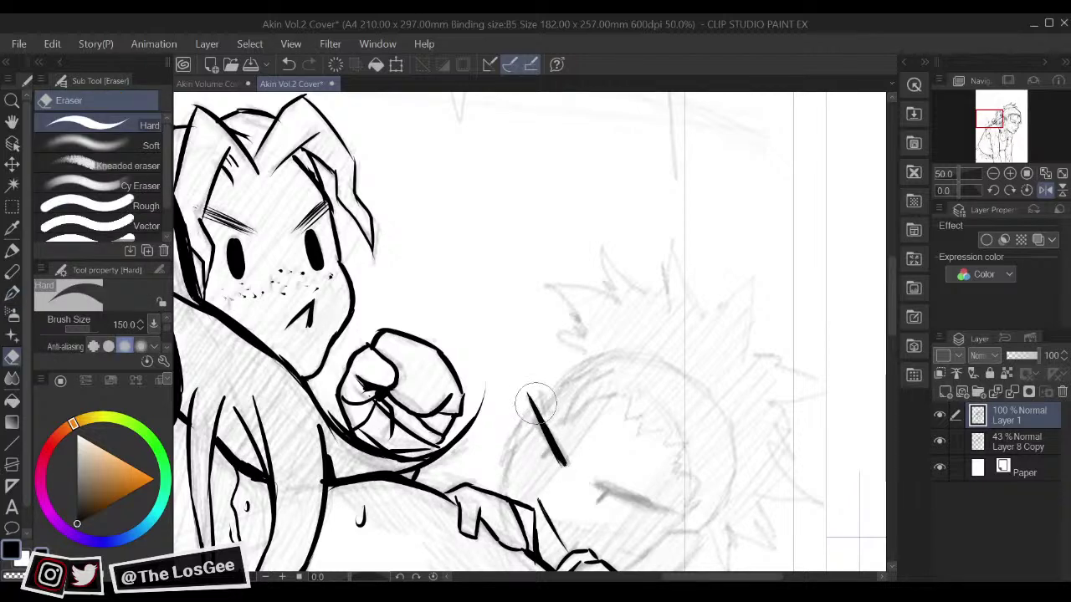
key("b")
key("h")
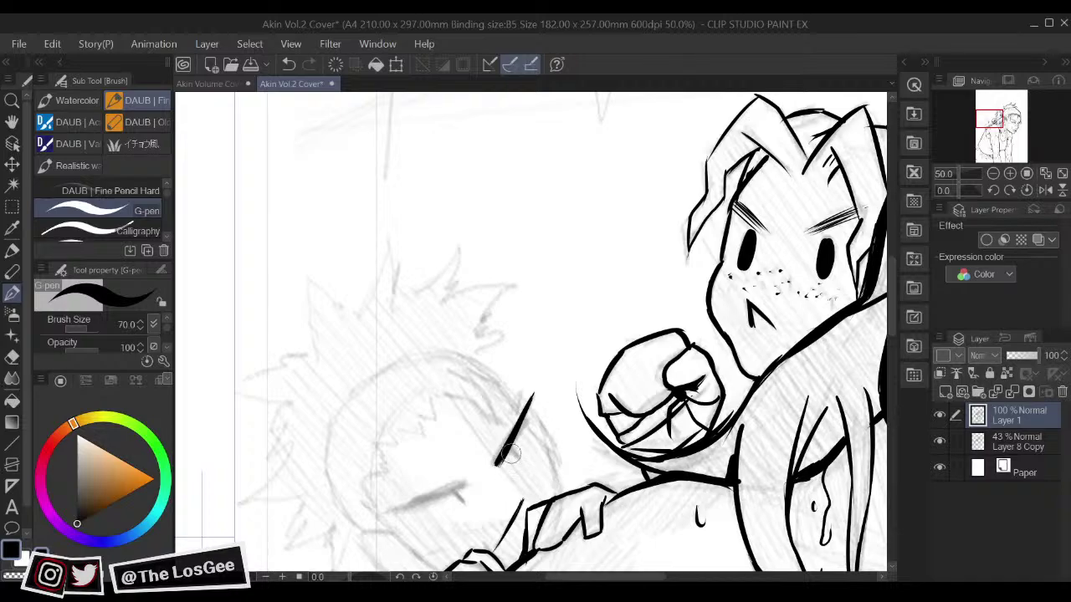
left_click_drag(507, 444, 517, 457)
Step: Ink the spiky-haired figure's other eye as a thick straight slash and sharpen its outer end with the eraser
key("h")
key("h")
key("t")
key("r")
left_click_drag(648, 478, 383, 437)
key("space")
mouse_move(501, 335)
left_mouse_down()
mouse_move(723, 514)
mouse_move(680, 494)
mouse_move(710, 456)
mouse_move(636, 469)
mouse_move(614, 399)
left_mouse_up()
key("p")
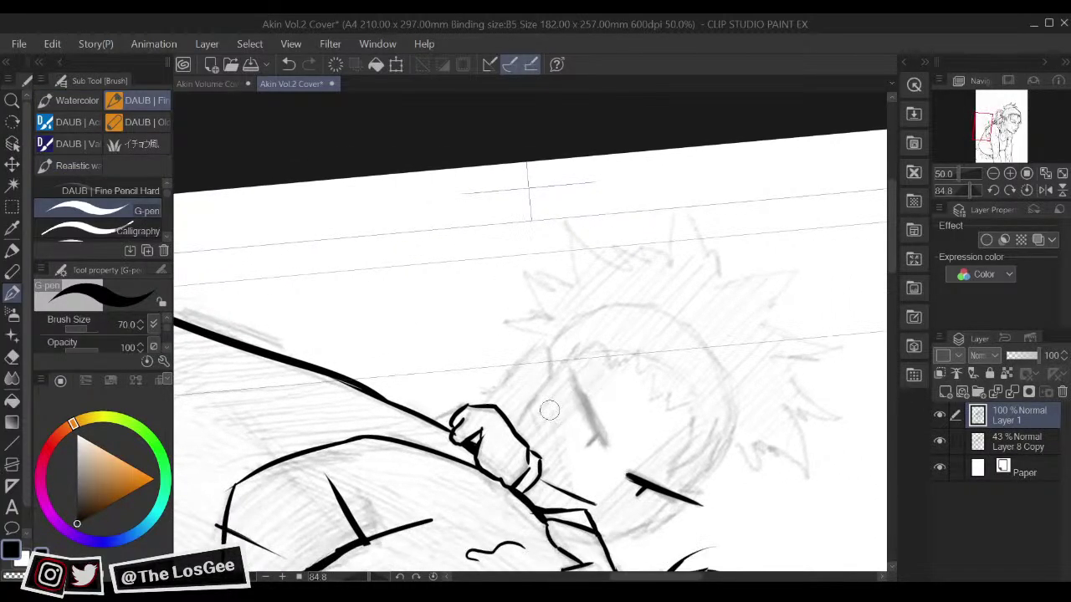
left_click_drag(567, 361, 602, 442)
left_click_drag(570, 371, 605, 448)
left_click_drag(587, 403, 608, 450)
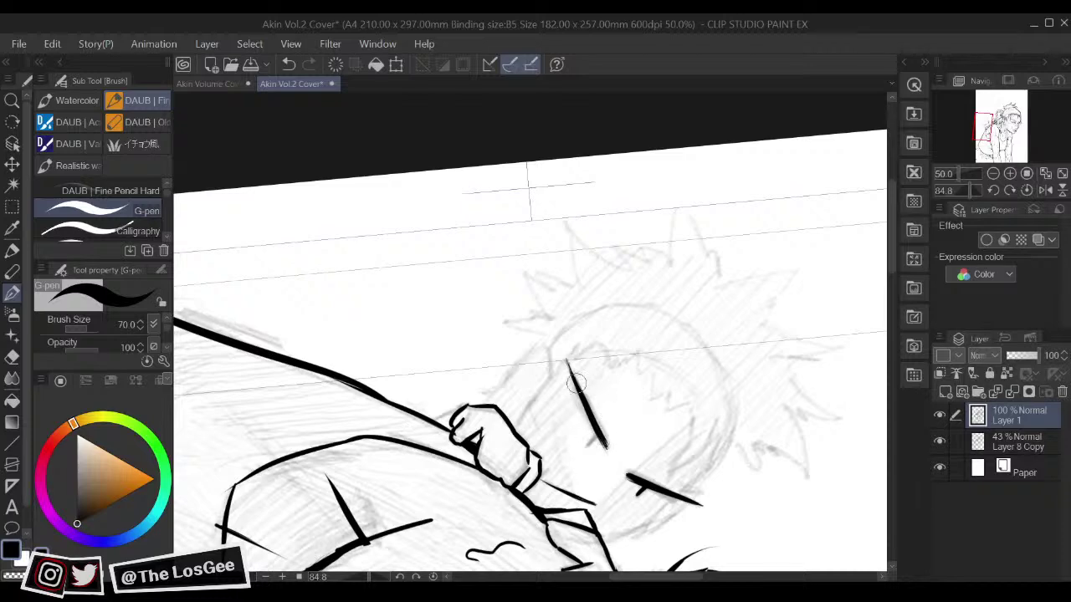
key("e")
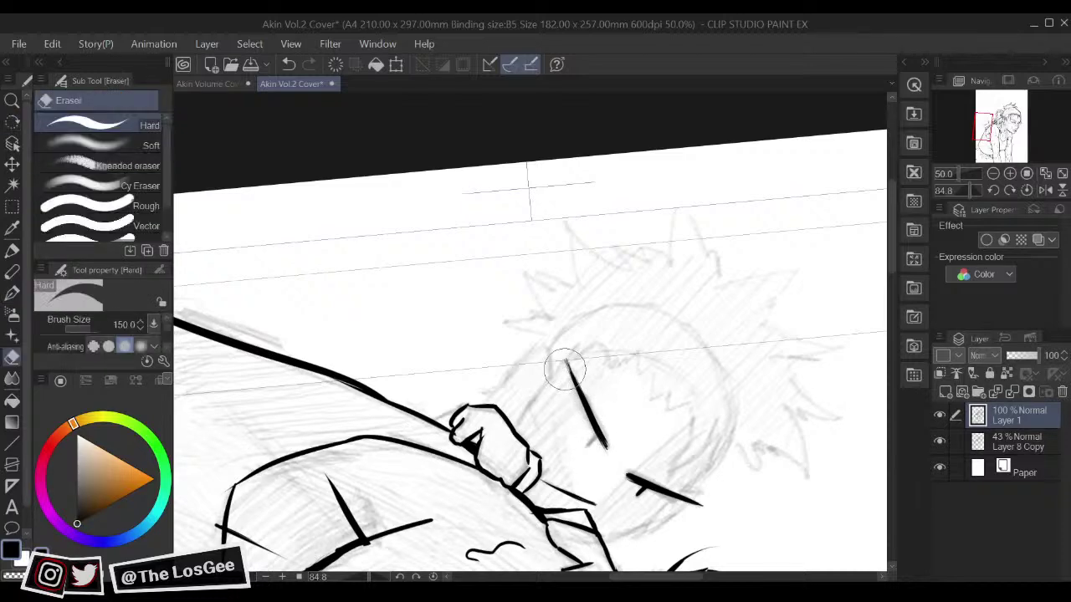
key("b")
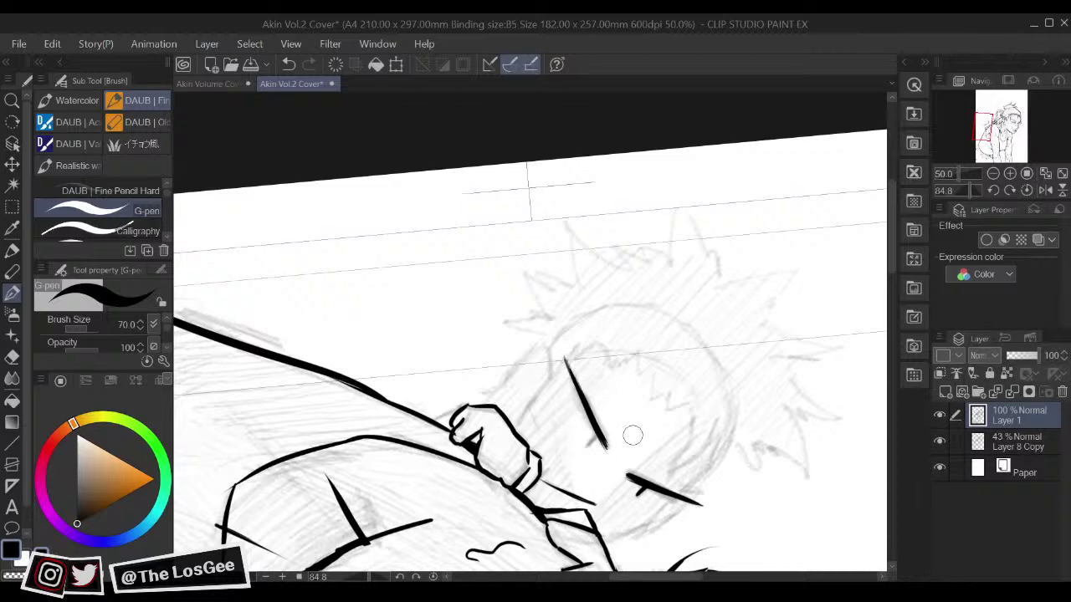
key("r")
left_click_drag(668, 437, 696, 274)
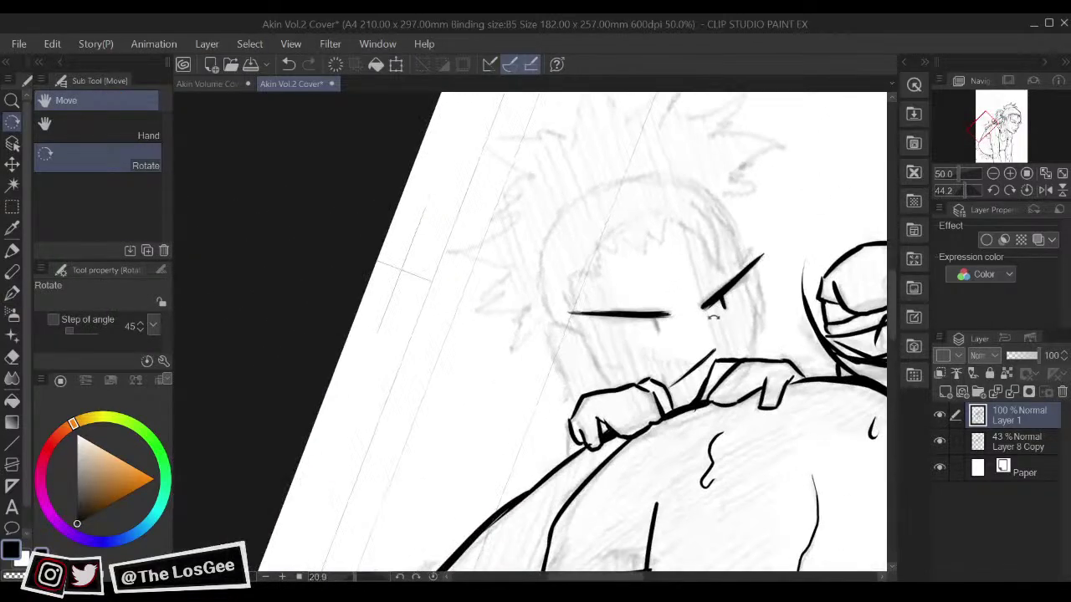
Step: Level the canvas, add the eye tick, and ink the spiky-haired figure's jaw line and jagged hairline across the forehead
double_click(727, 304)
left_click_drag(713, 309, 675, 507)
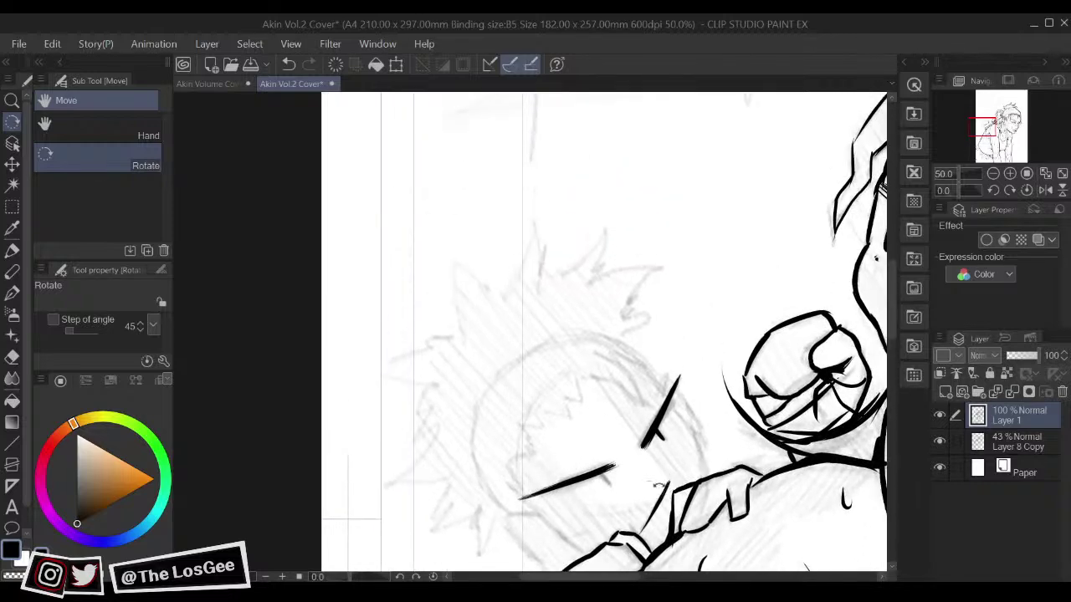
key("b")
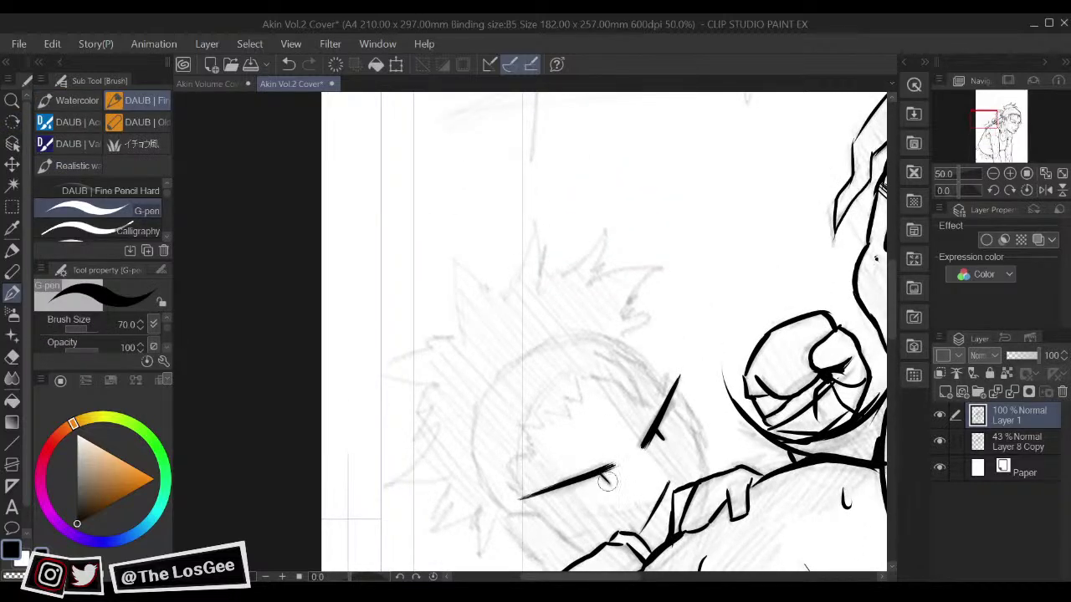
left_click_drag(535, 459, 523, 426)
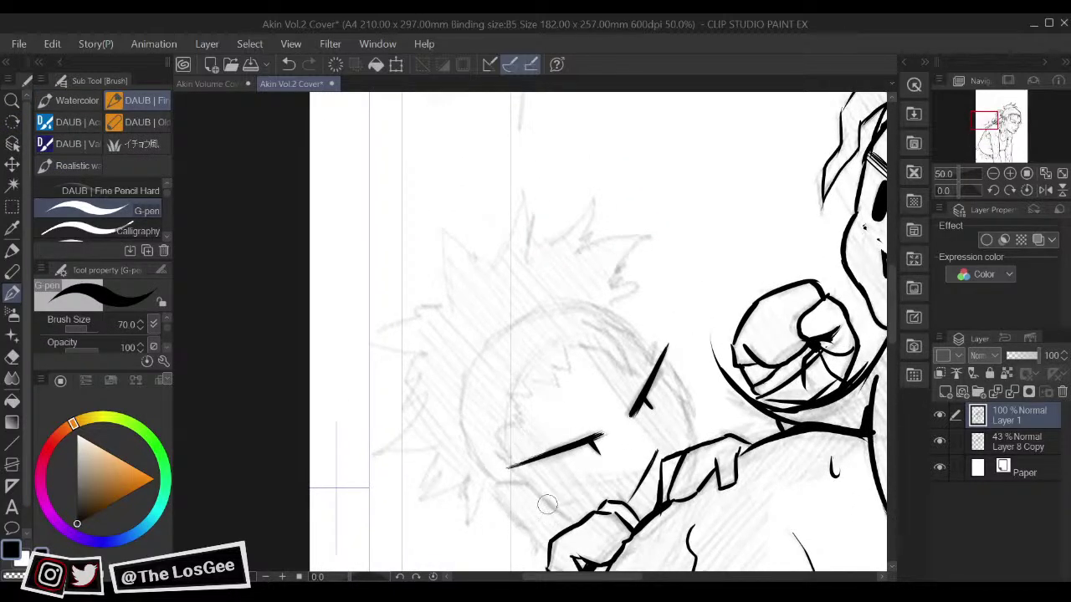
left_click_drag(533, 490, 575, 523)
mouse_move(510, 464)
left_mouse_down()
mouse_move(493, 438)
mouse_move(505, 436)
mouse_move(494, 436)
mouse_move(521, 433)
mouse_move(511, 411)
mouse_move(509, 421)
mouse_move(523, 407)
mouse_move(505, 385)
mouse_move(544, 398)
mouse_move(531, 377)
mouse_move(555, 384)
mouse_move(556, 373)
mouse_move(558, 383)
mouse_move(571, 363)
mouse_move(550, 371)
mouse_move(580, 345)
mouse_move(627, 370)
left_mouse_up()
left_click_drag(592, 321, 631, 372)
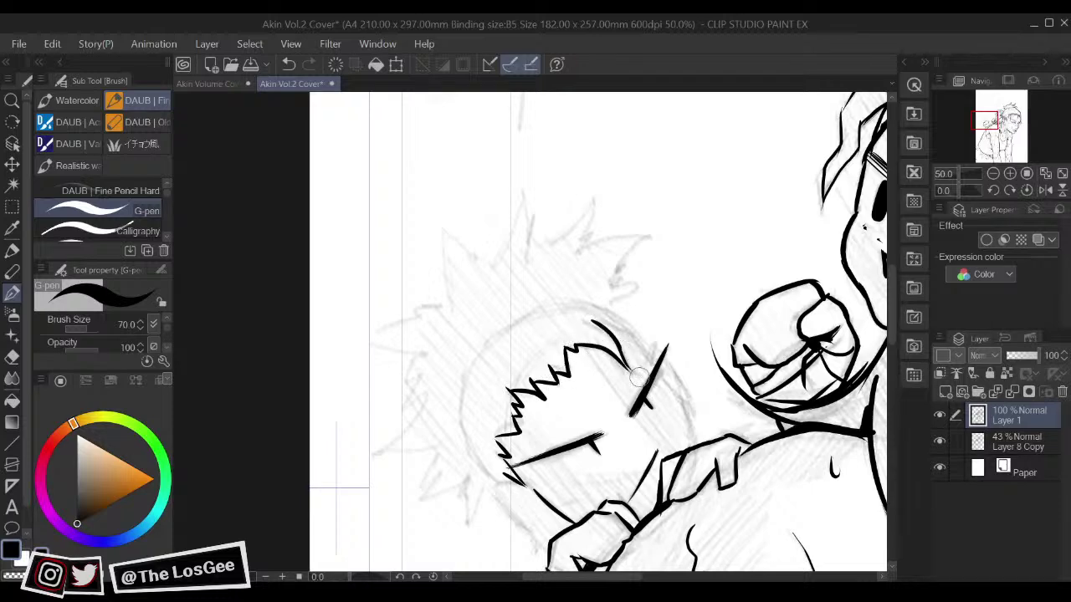
Step: Ink the hair tufts and face edge on the spiky-haired figure's far side and outline the near ear
mouse_move(599, 325)
left_mouse_down()
mouse_move(631, 340)
mouse_move(618, 325)
mouse_move(634, 328)
mouse_move(657, 368)
mouse_move(654, 341)
mouse_move(691, 419)
left_mouse_up()
left_click_drag(668, 377, 693, 454)
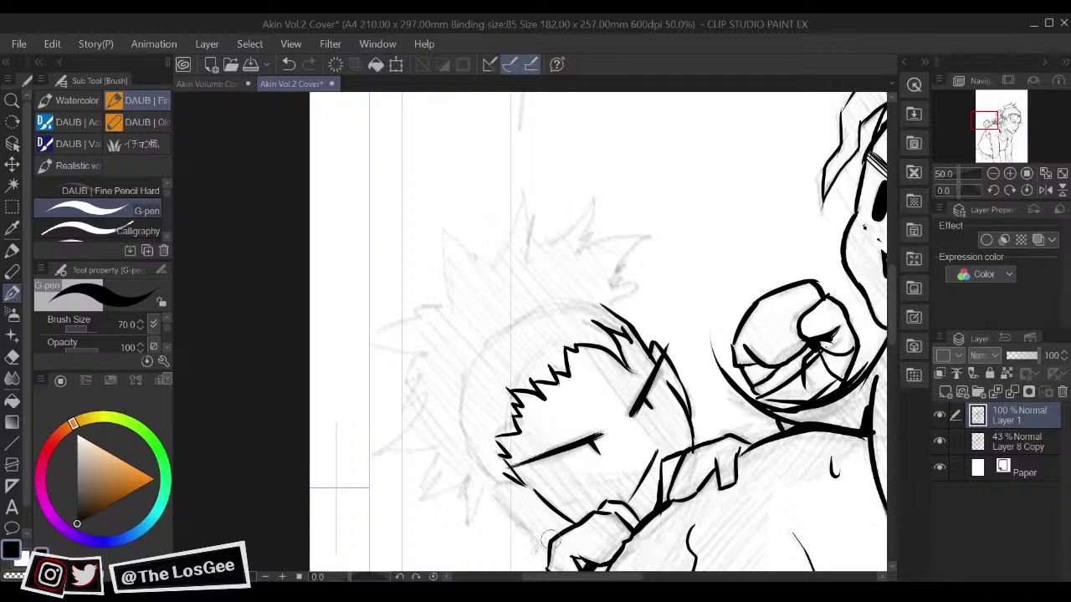
mouse_move(513, 479)
left_mouse_down()
mouse_move(522, 529)
mouse_move(514, 523)
mouse_move(555, 536)
left_mouse_up()
left_click_drag(506, 492, 531, 499)
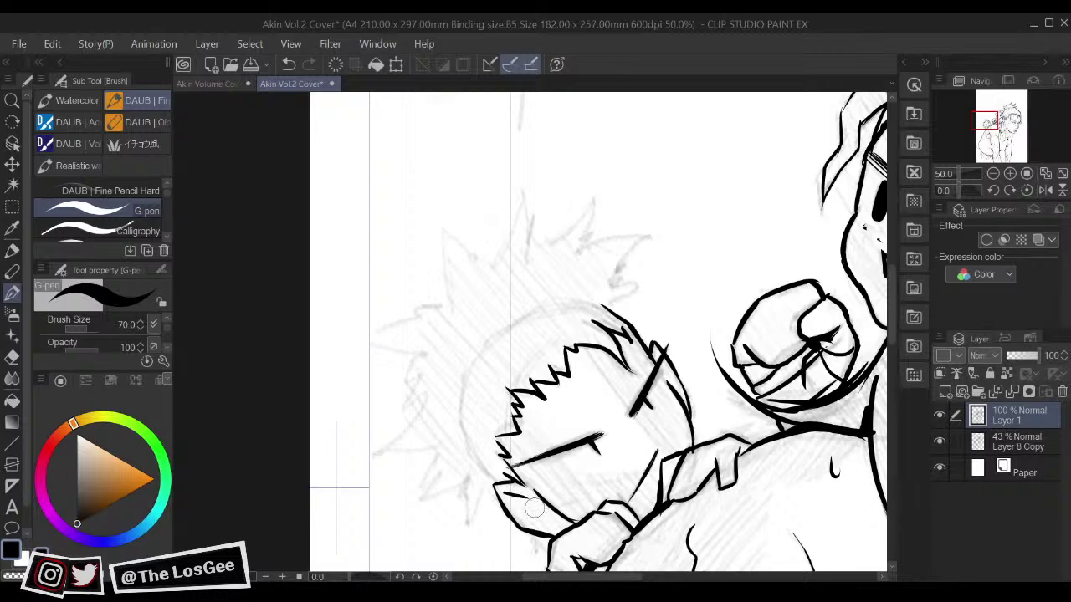
Step: Ink the spiky-haired figure's rounded head outline from behind the ear over the crown, checking it in a mirrored view
left_click_drag(690, 395, 718, 427)
left_click_drag(487, 445, 525, 515)
key("h")
left_click_drag(669, 381, 658, 497)
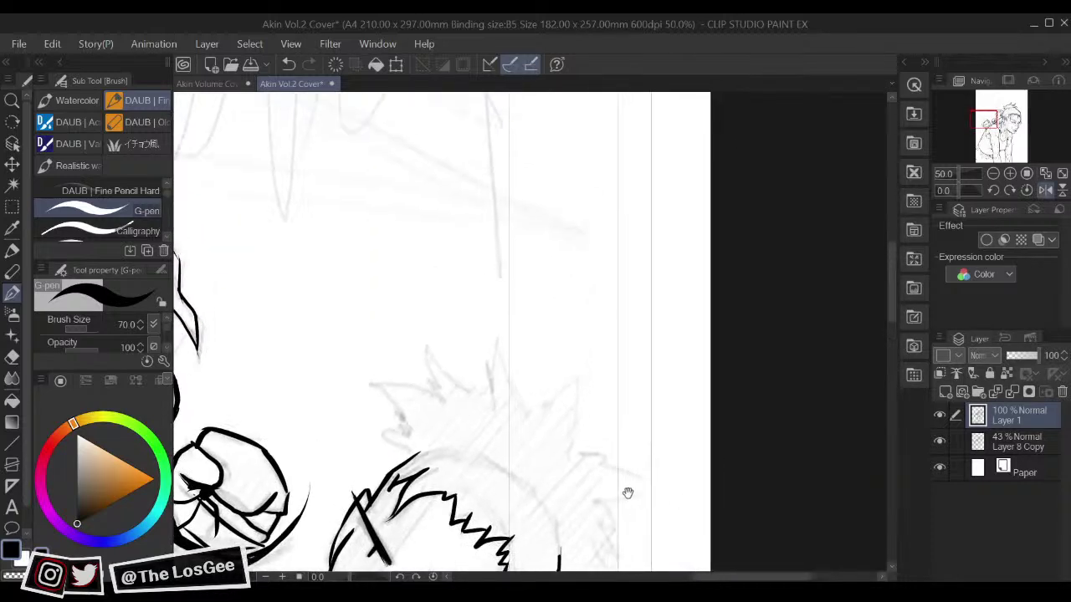
mouse_move(417, 454)
left_mouse_down()
mouse_move(495, 462)
mouse_move(504, 480)
mouse_move(525, 486)
mouse_move(507, 460)
left_mouse_up()
left_click_drag(470, 427, 498, 446)
key("ctrl+z")
key("ctrl+z")
mouse_move(454, 418)
left_mouse_down()
mouse_move(508, 451)
mouse_move(531, 502)
left_mouse_up()
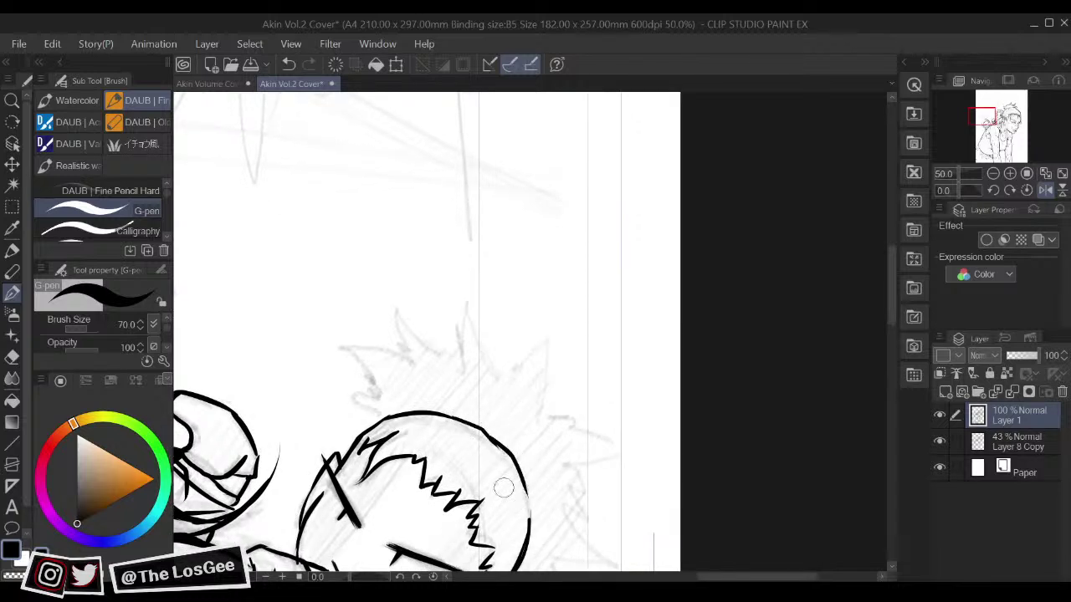
Step: Ink the large hair spikes fanning out above the spiky-haired figure's crown, following the sketch
left_click_drag(397, 378, 444, 433)
mouse_move(431, 469)
left_mouse_down()
mouse_move(405, 450)
mouse_move(429, 449)
mouse_move(390, 399)
mouse_move(444, 415)
mouse_move(449, 364)
left_mouse_up()
mouse_move(450, 364)
left_mouse_down()
mouse_move(470, 397)
mouse_move(506, 414)
mouse_move(519, 351)
mouse_move(544, 428)
mouse_move(548, 410)
mouse_move(481, 384)
mouse_move(494, 489)
mouse_move(454, 469)
mouse_move(463, 474)
left_mouse_up()
key("h")
key("h")
mouse_move(631, 479)
left_mouse_down()
mouse_move(574, 471)
mouse_move(611, 502)
mouse_move(569, 477)
left_mouse_up()
key("h")
Step: Ink the remaining hair spikes down the back of the spiky-haired figure's head and save the file
mouse_move(430, 474)
left_mouse_down()
mouse_move(489, 484)
mouse_move(461, 443)
mouse_move(444, 469)
mouse_move(462, 461)
left_mouse_up()
mouse_move(466, 463)
left_mouse_down()
mouse_move(469, 424)
mouse_move(446, 453)
mouse_move(470, 444)
left_mouse_up()
mouse_move(475, 456)
left_mouse_down()
mouse_move(486, 408)
mouse_move(433, 450)
mouse_move(502, 436)
mouse_move(483, 496)
left_mouse_up()
key("ctrl+z")
mouse_move(500, 438)
left_mouse_down()
mouse_move(487, 470)
mouse_move(503, 469)
mouse_move(505, 454)
mouse_move(485, 496)
left_mouse_up()
mouse_move(485, 496)
left_mouse_down()
mouse_move(544, 447)
mouse_move(533, 524)
mouse_move(556, 479)
left_mouse_up()
mouse_move(735, 381)
left_mouse_down()
mouse_move(728, 400)
mouse_move(689, 345)
left_mouse_up()
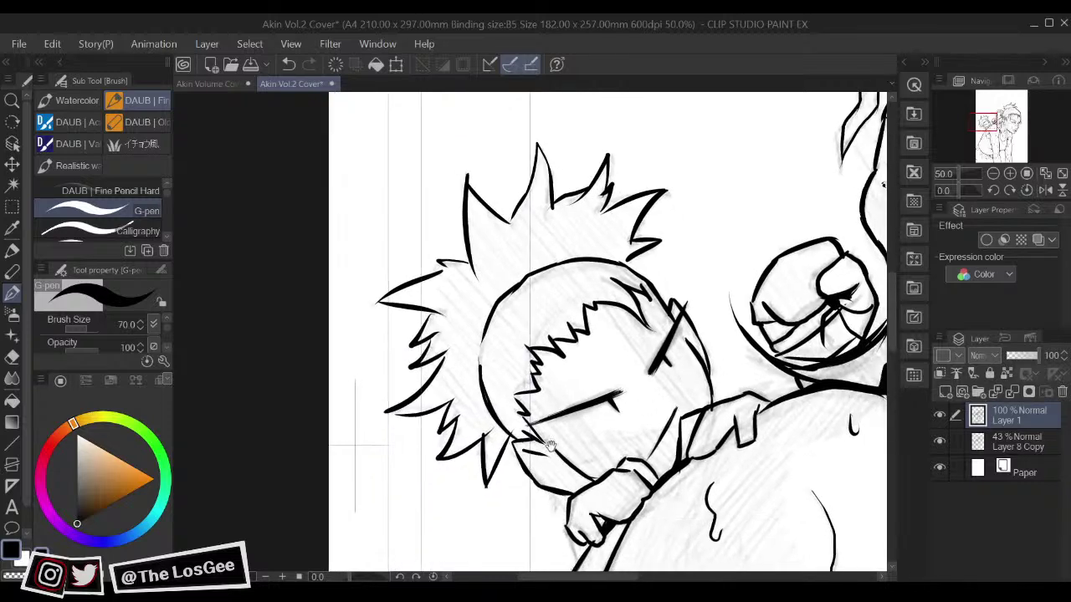
scroll(577, 464, "down", 6)
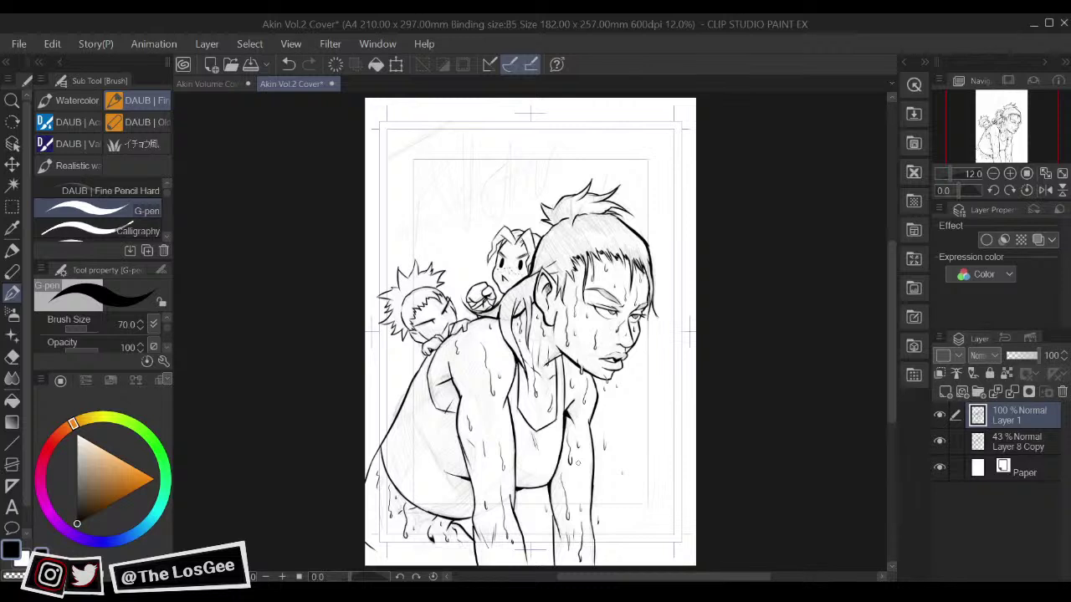
key("ctrl+s")
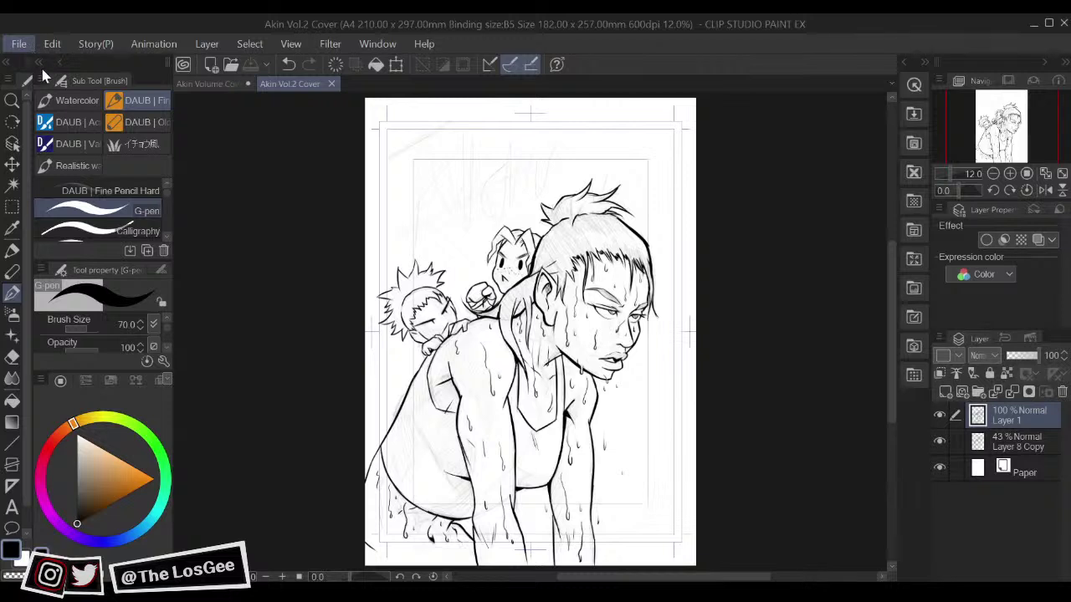
Step: Look at the cover sketch in the Akin Volume Covers document and return to the Akin Vol.2 Cover
left_click(375, 322)
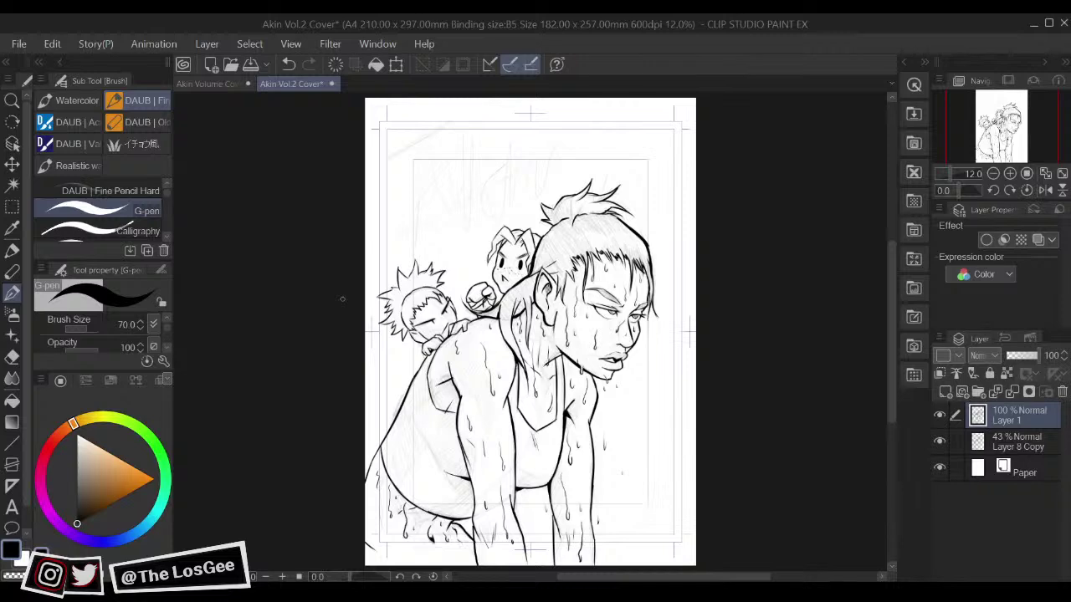
left_click(222, 86)
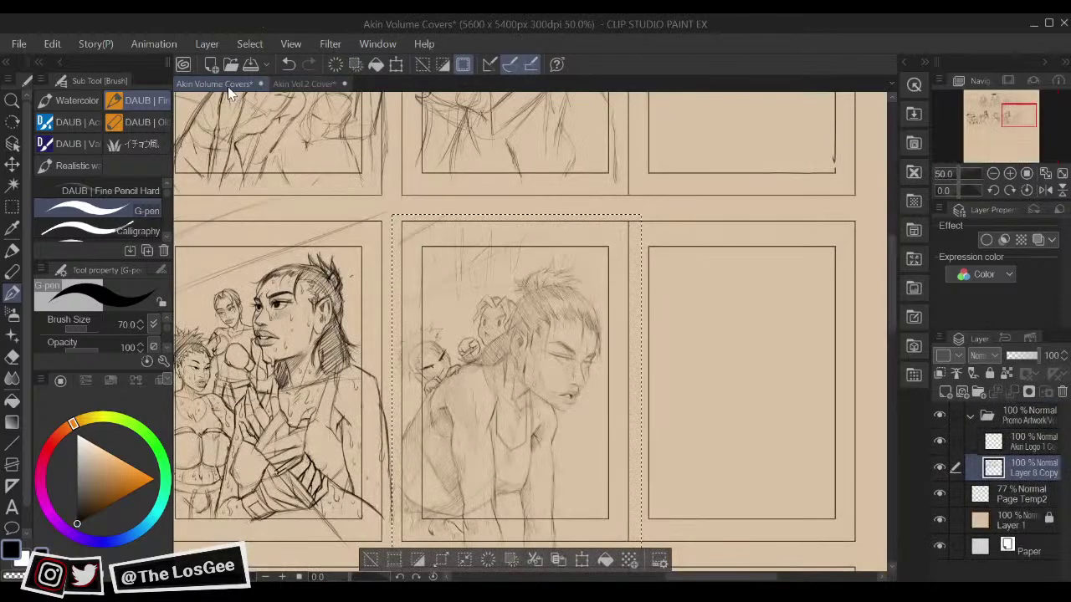
left_click(309, 84)
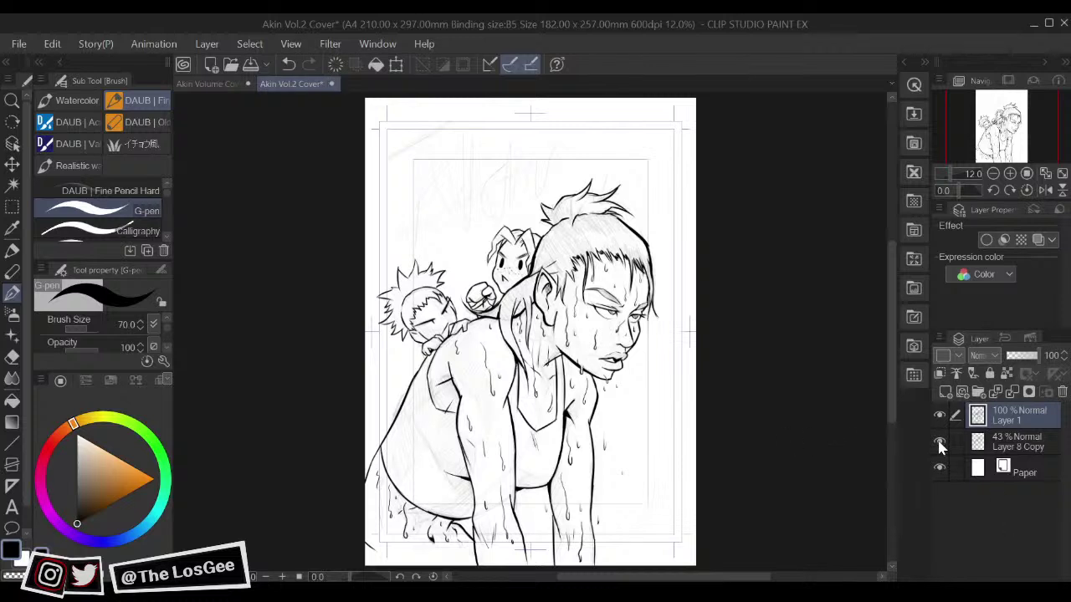
Step: Hide the Layer 8 Copy sketch and add small sweat marks inside the tank top's armhole on the main character
left_click(939, 443)
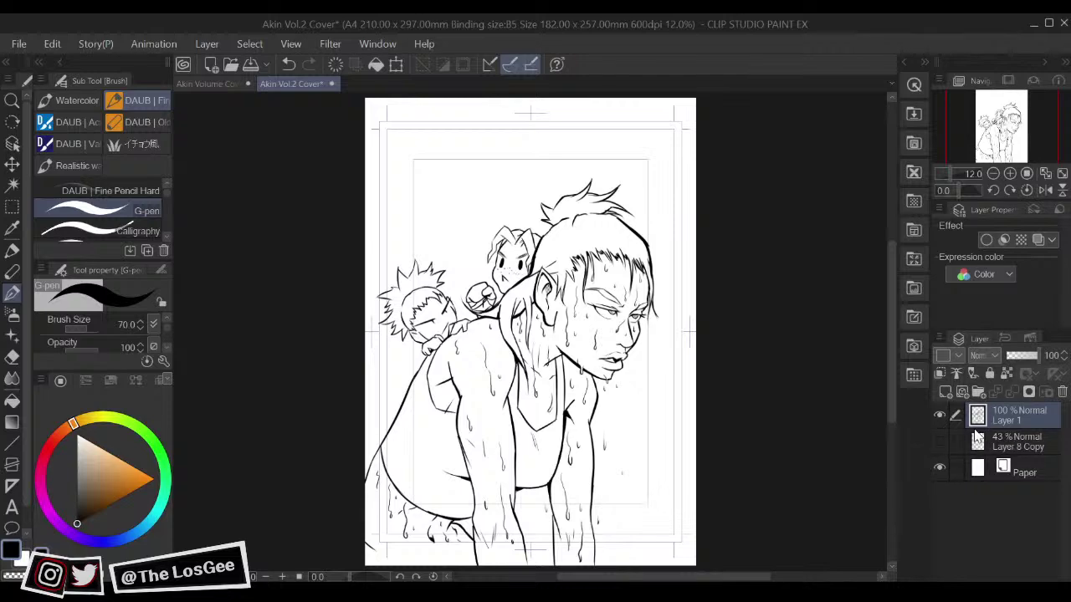
key("ctrl+plus")
key("ctrl+plus")
left_click_drag(348, 444, 413, 376)
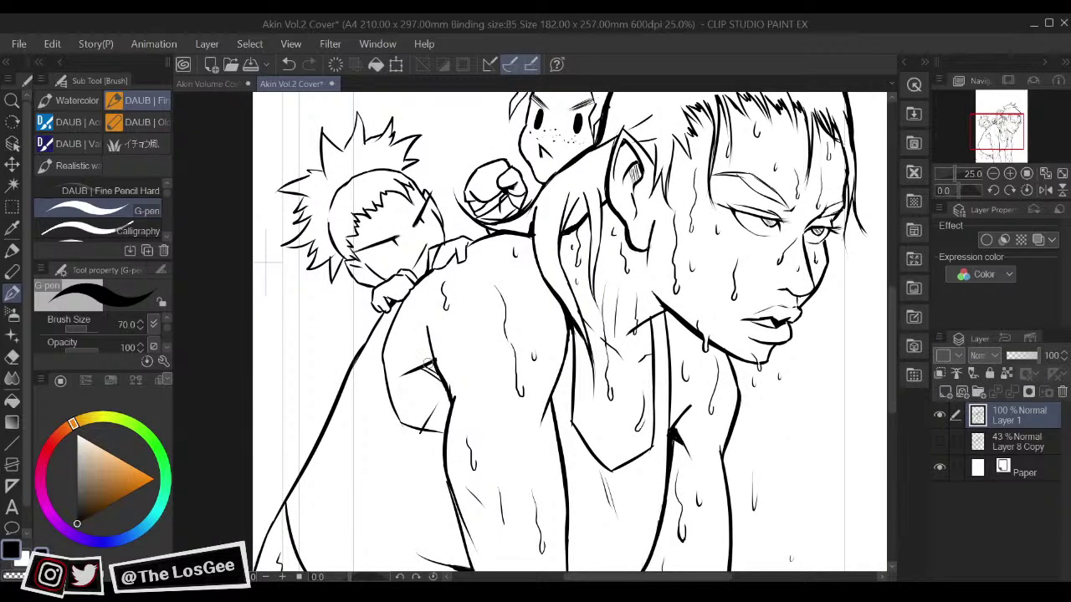
left_click_drag(404, 314, 405, 360)
left_click_drag(424, 398, 422, 420)
key("e")
key("p")
Step: Thicken the back edge of the main character's near arm down to the page's lower edge
left_click_drag(445, 515, 474, 266)
left_click_drag(498, 377, 516, 419)
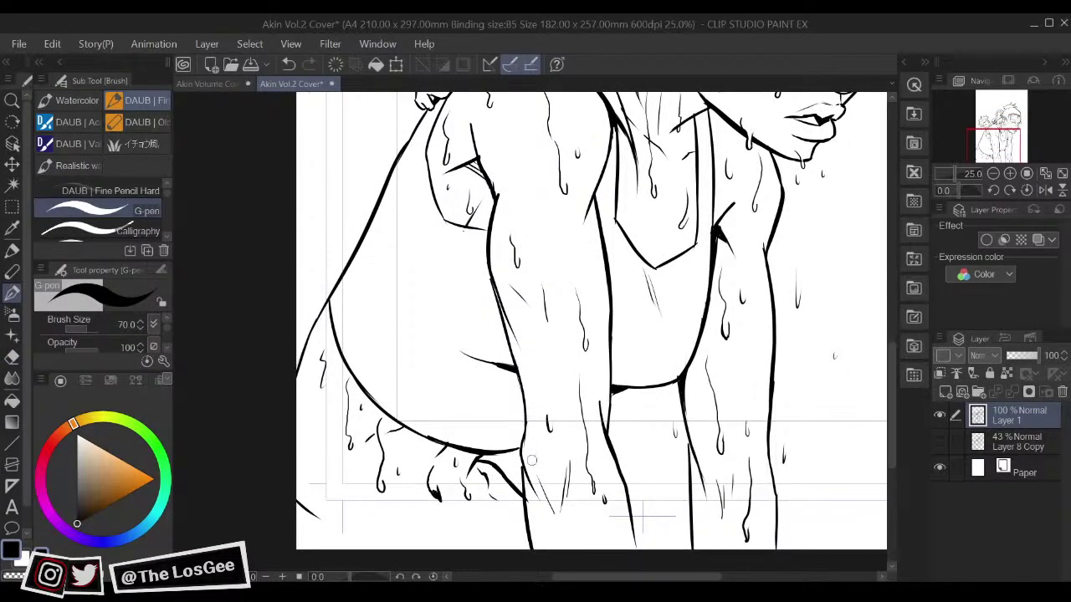
key("e")
mouse_move(529, 500)
left_mouse_down()
mouse_move(527, 482)
mouse_move(527, 548)
left_mouse_up()
key("p")
Step: Thicken the near forearm's front edge and both edges of the far forearm, and save the file
left_click_drag(700, 497, 733, 455)
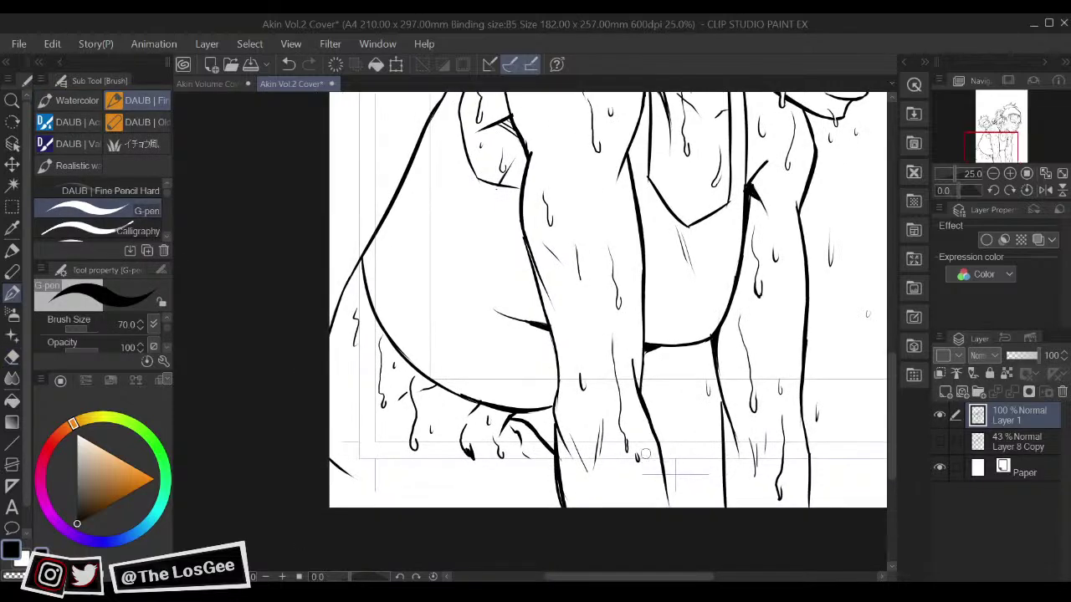
left_click_drag(644, 402, 675, 529)
left_click_drag(718, 390, 723, 512)
left_click_drag(799, 400, 804, 517)
key("ctrl+z")
left_click_drag(801, 413, 808, 502)
left_click_drag(801, 432, 808, 519)
scroll(804, 519, "up", 10)
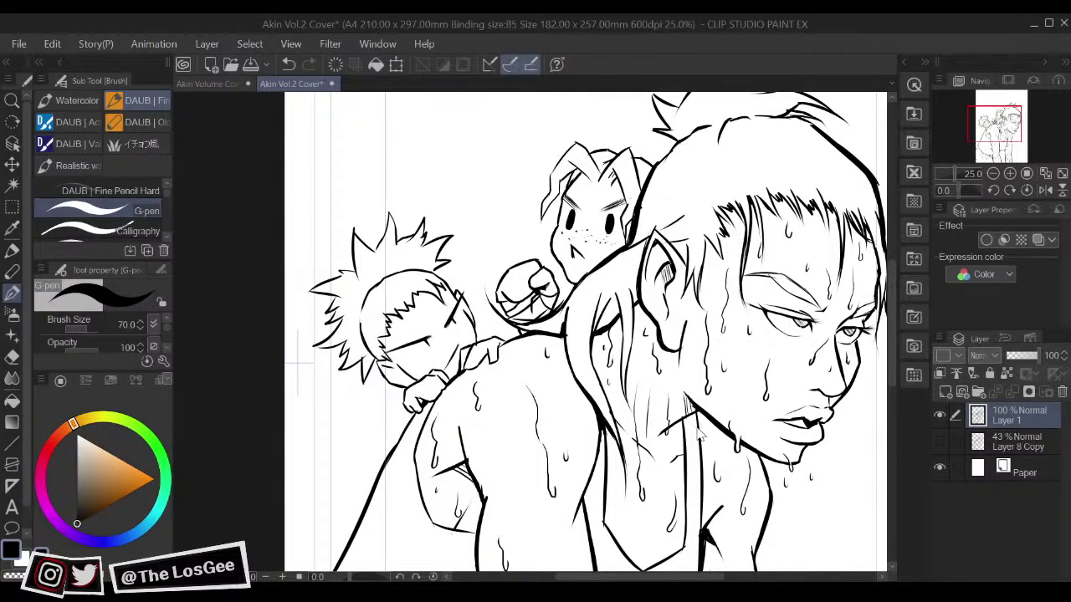
key("ctrl+0")
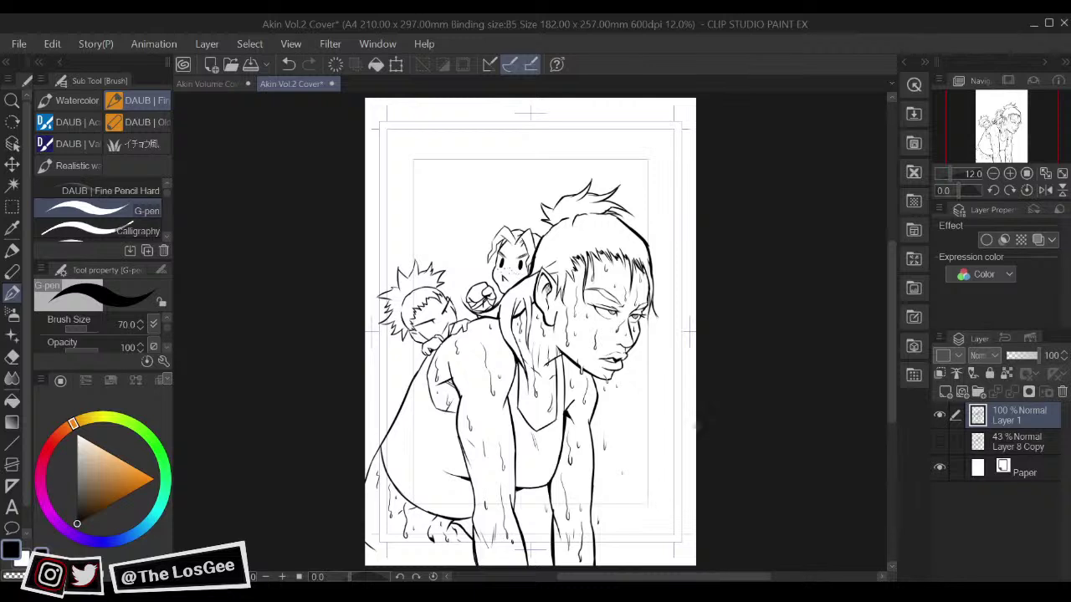
key("ctrl+s")
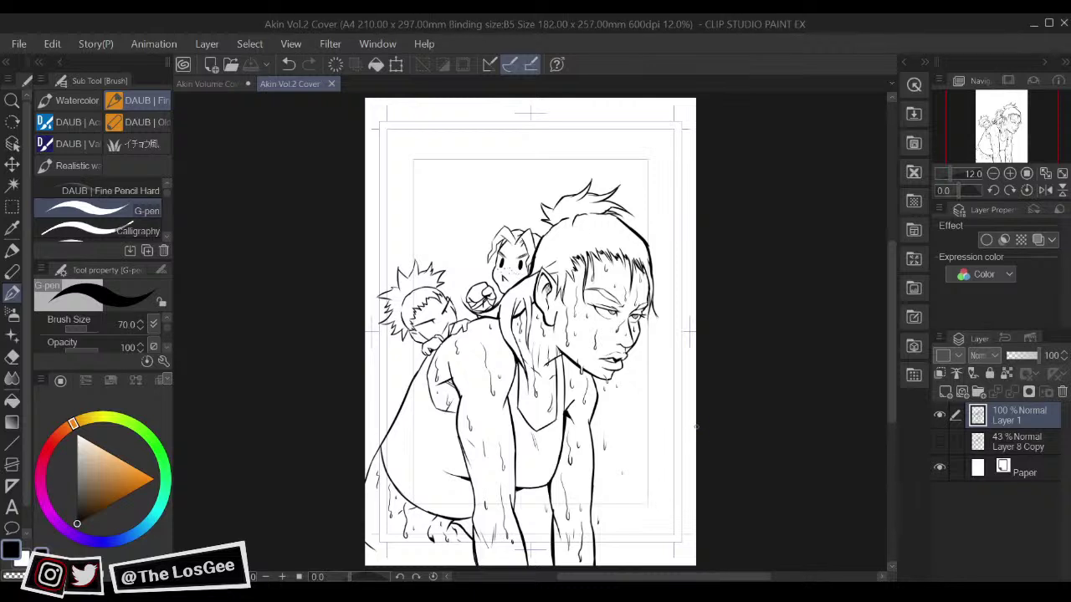
Step: Ink thin hair strands running down from the main character's topknot across the crown
left_click_drag(586, 216, 601, 231)
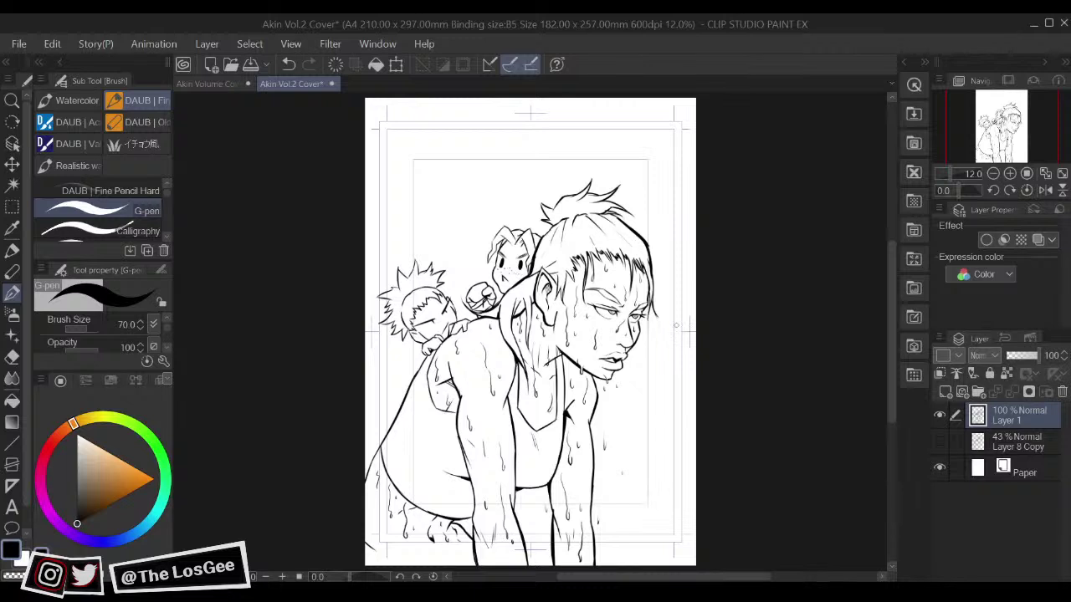
key("ctrl+z")
key("ctrl+y")
scroll(633, 250, "up", 4)
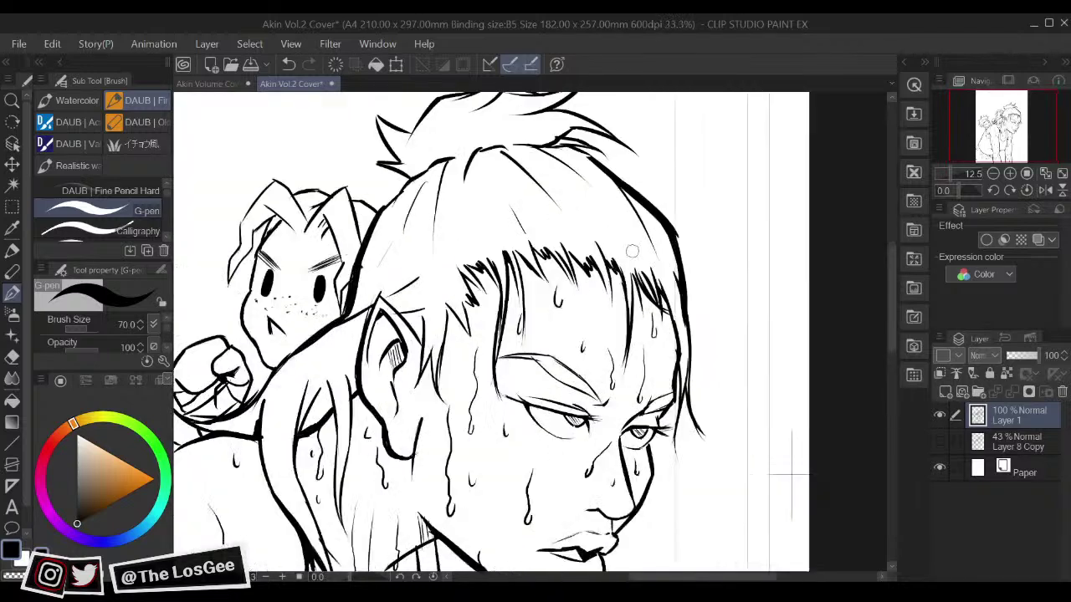
Step: Thicken the main character's topknot spikes and the dark tufts at its base, using a mirrored view
left_click_drag(634, 251, 603, 461)
left_click_drag(586, 338, 556, 350)
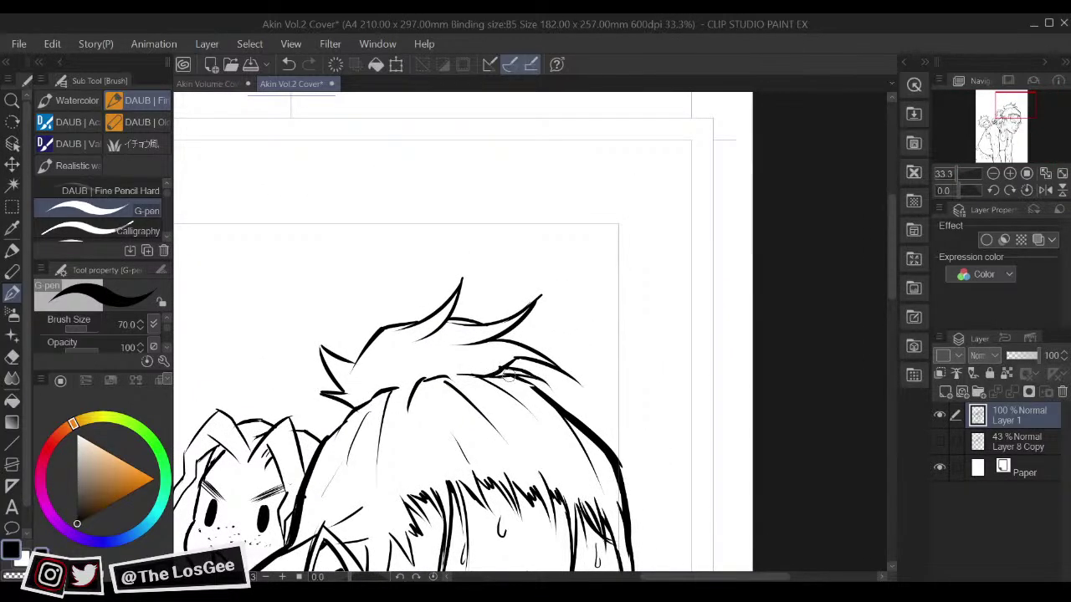
mouse_move(498, 375)
left_mouse_down()
mouse_move(539, 382)
mouse_move(512, 362)
mouse_move(541, 380)
mouse_move(506, 361)
mouse_move(524, 359)
mouse_move(500, 338)
mouse_move(572, 384)
left_mouse_up()
key("h")
left_click_drag(552, 322, 567, 357)
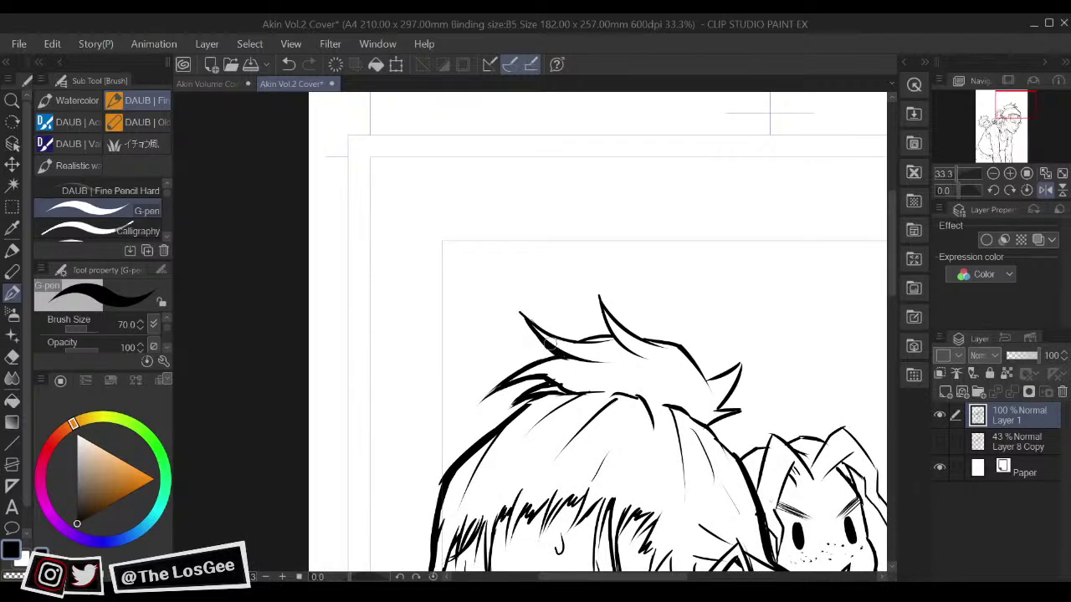
mouse_move(520, 313)
left_mouse_down()
mouse_move(591, 335)
mouse_move(563, 339)
mouse_move(622, 342)
mouse_move(597, 291)
left_mouse_up()
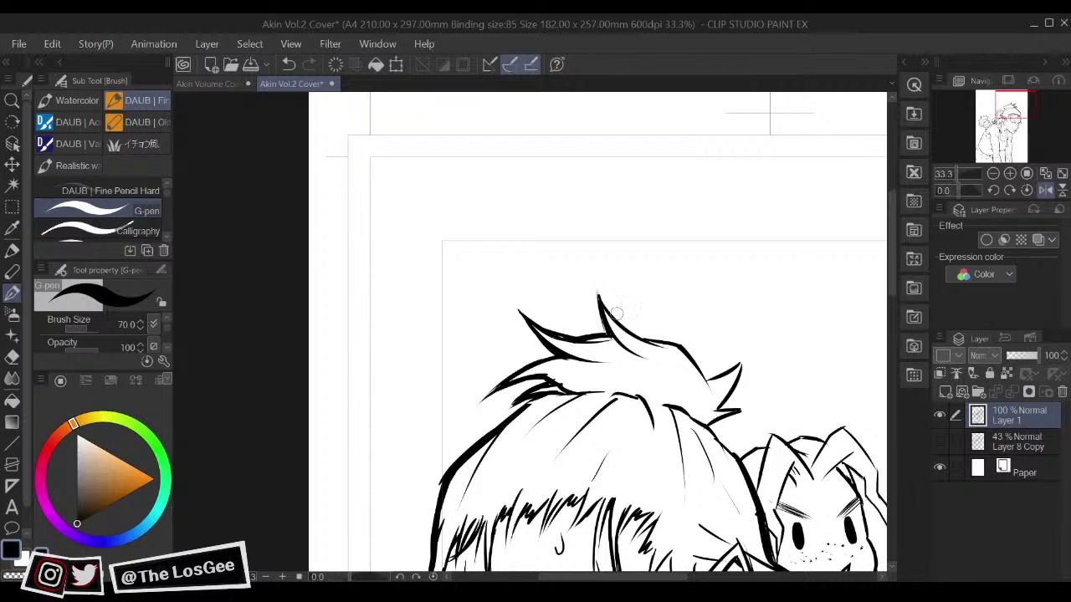
key("h")
left_click_drag(733, 398, 758, 327)
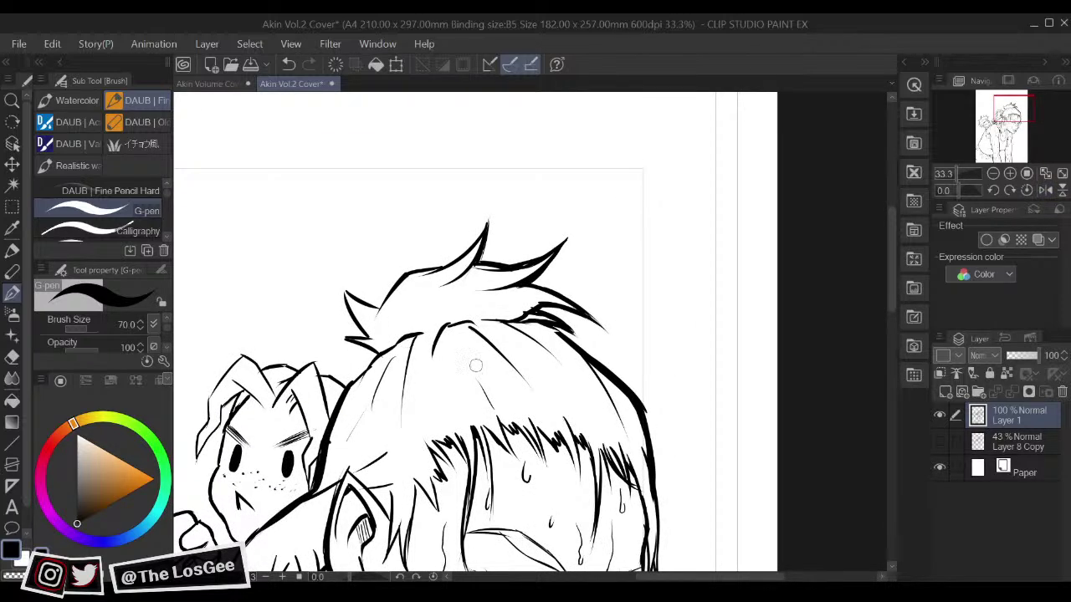
Step: Ink inner strand lines inside the topknot with the sketch temporarily shown as a guide, and save the file
left_click(940, 442)
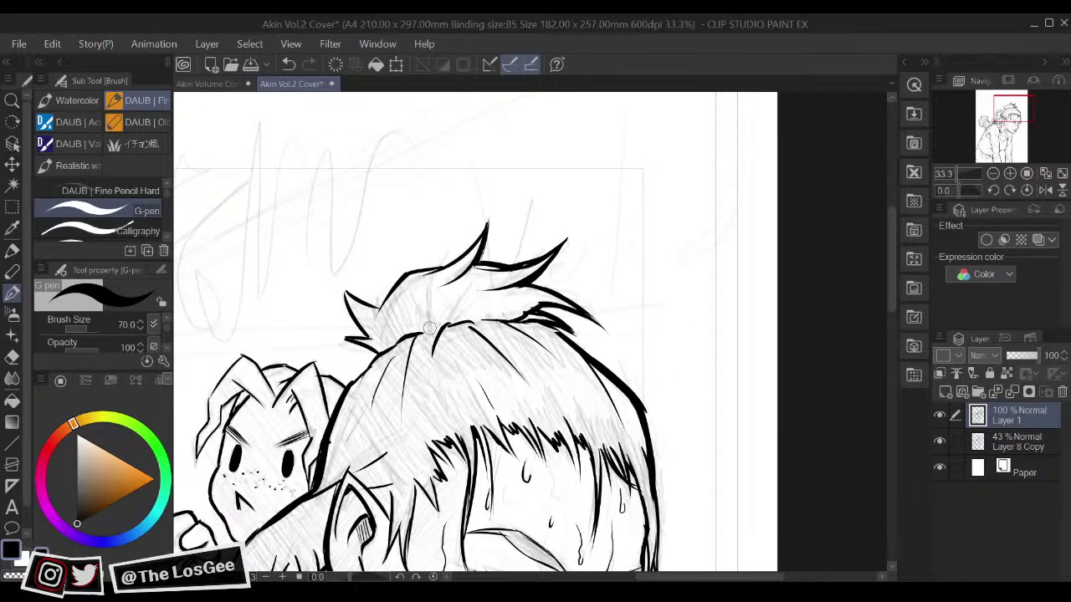
left_click_drag(431, 327, 429, 289)
left_click_drag(441, 325, 466, 289)
left_click_drag(381, 315, 387, 340)
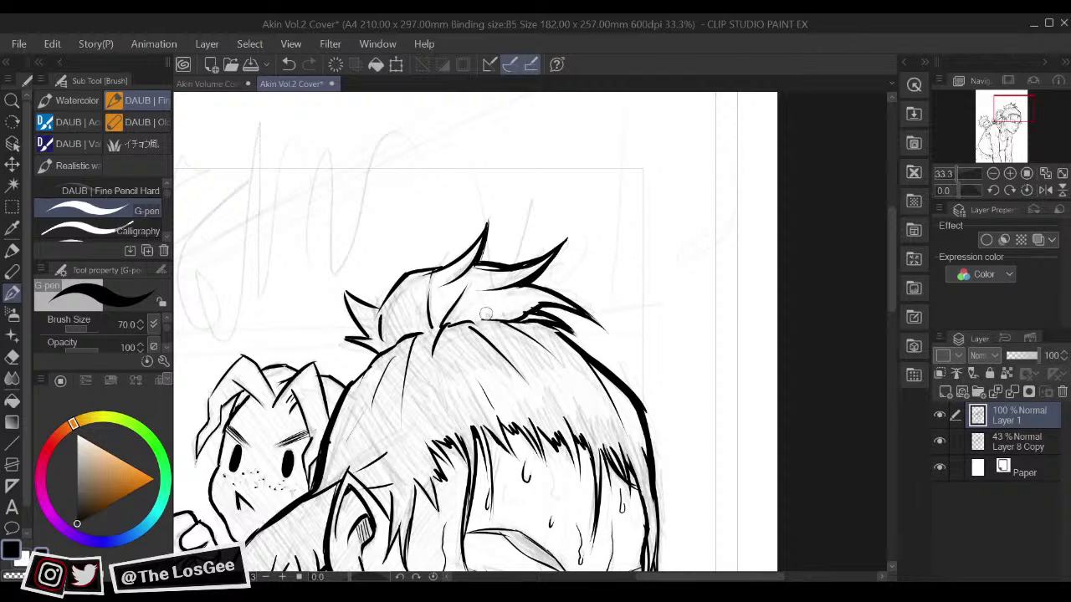
left_click_drag(445, 324, 484, 297)
key("ctrl+z")
left_click(938, 439)
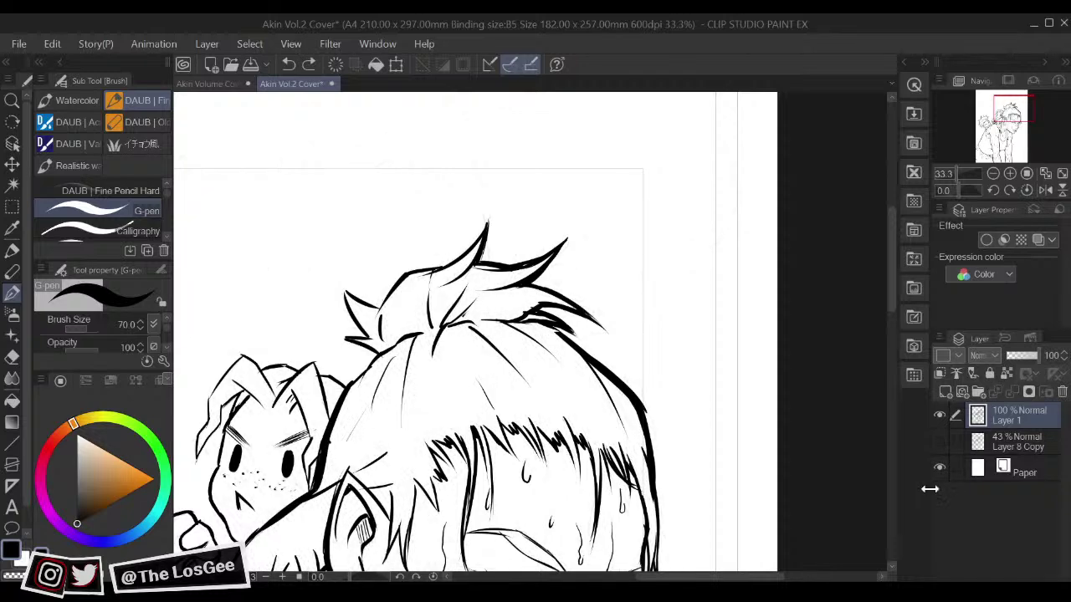
key("ctrl+0")
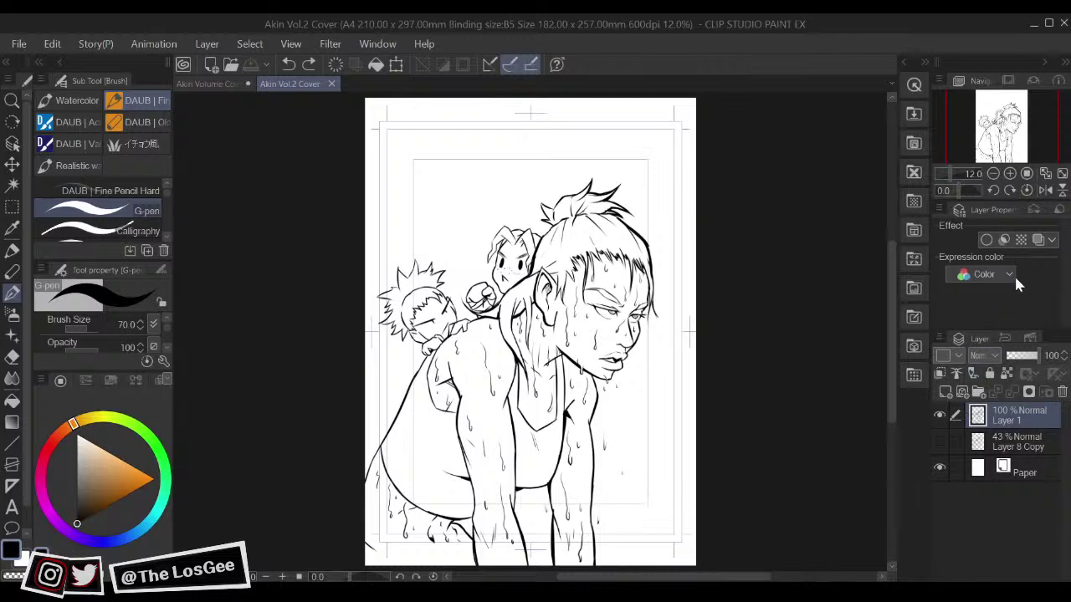
Step: Sample a light peach-pink skin tone from the Akin Vol 1 Cover artwork and return to the Akin Vol.2 Cover
key("ctrl+Tab")
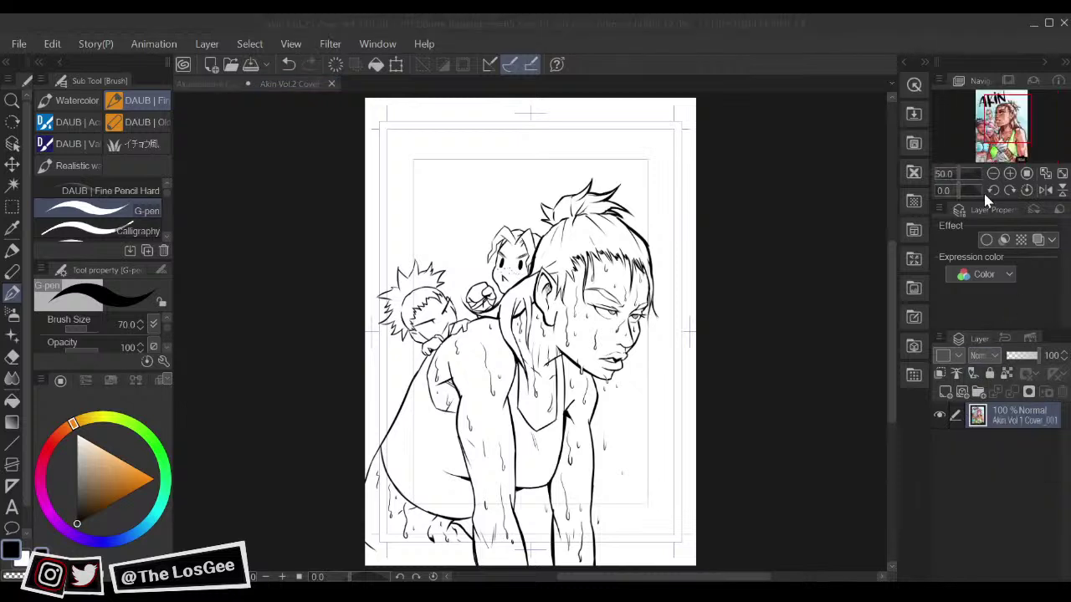
left_click(983, 194, "alt")
left_click(970, 191, "alt")
left_click(964, 192, "alt")
left_click(967, 197, "alt")
left_click(973, 201, "alt")
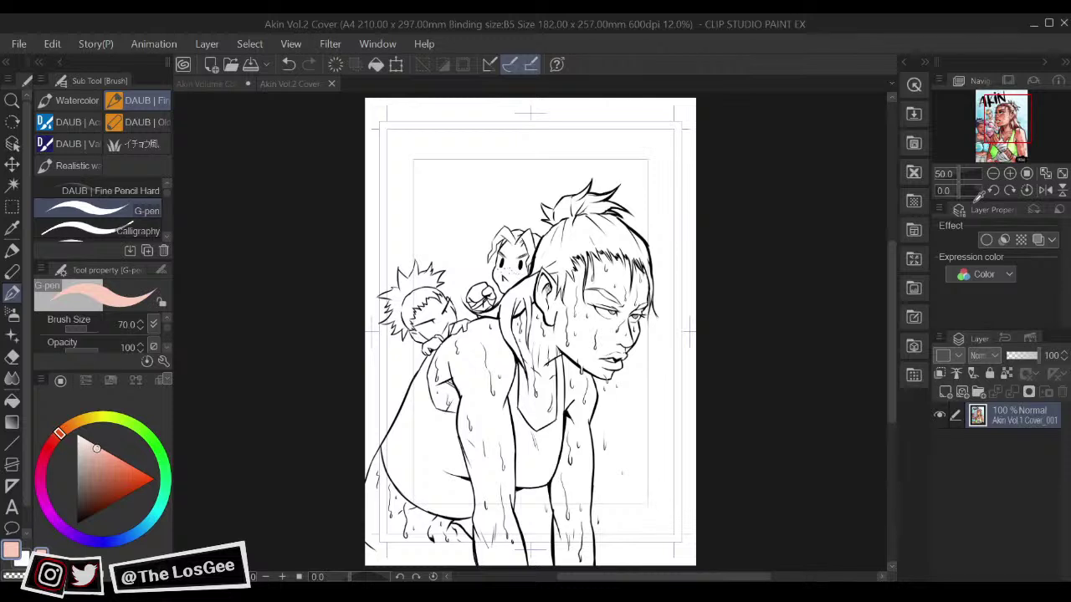
left_click(971, 201, "alt")
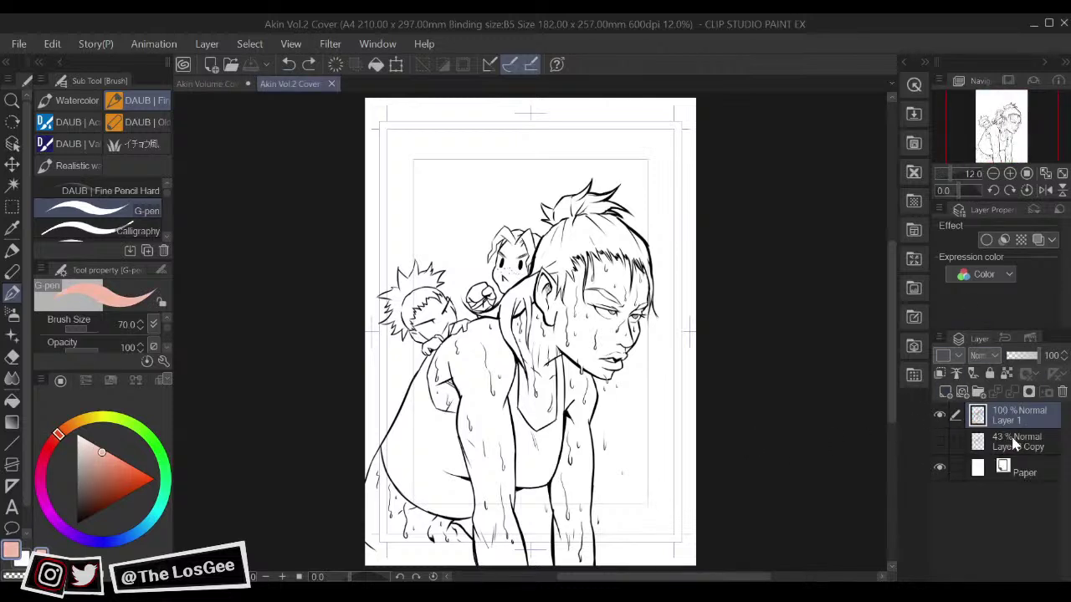
Step: Add a new layer between the Layer 8 Copy sketch and the line art and ready the Fill tool for colouring
left_click(1012, 441)
left_click(945, 391)
key("g")
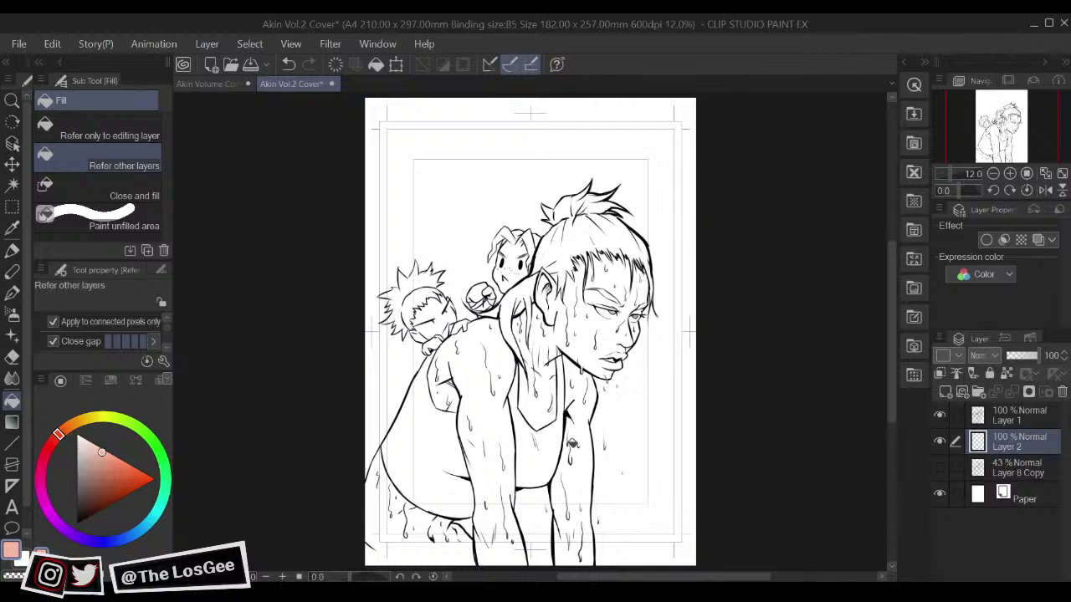
Step: Fill the main character's shoulder, arms, chest, neck and face with the peach-pink skin tone on Layer 2
scroll(572, 443, "up", 1)
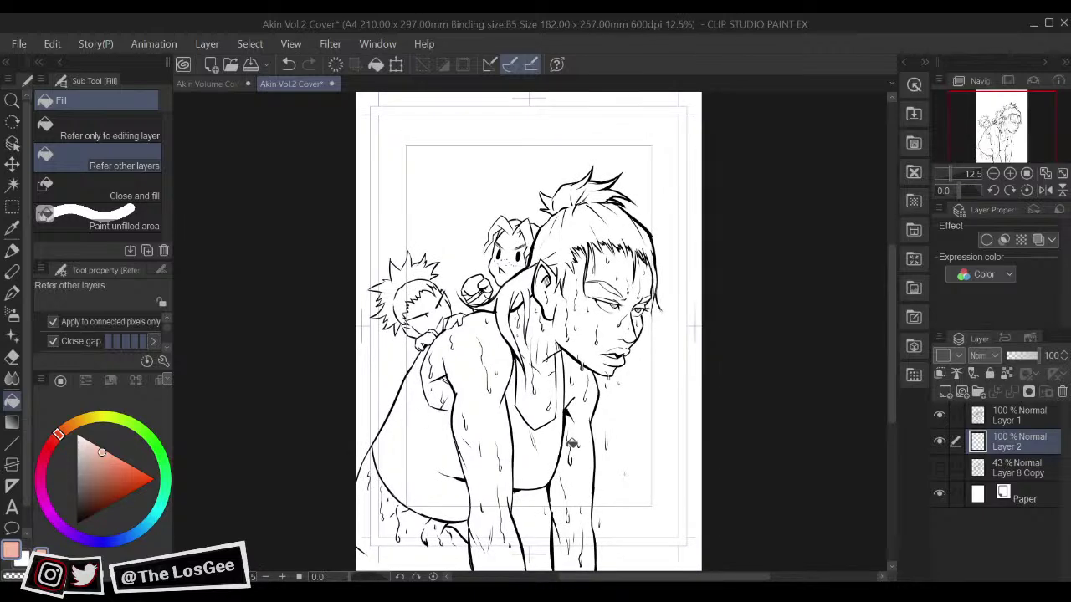
scroll(572, 443, "up", 2)
scroll(435, 403, "up", 1)
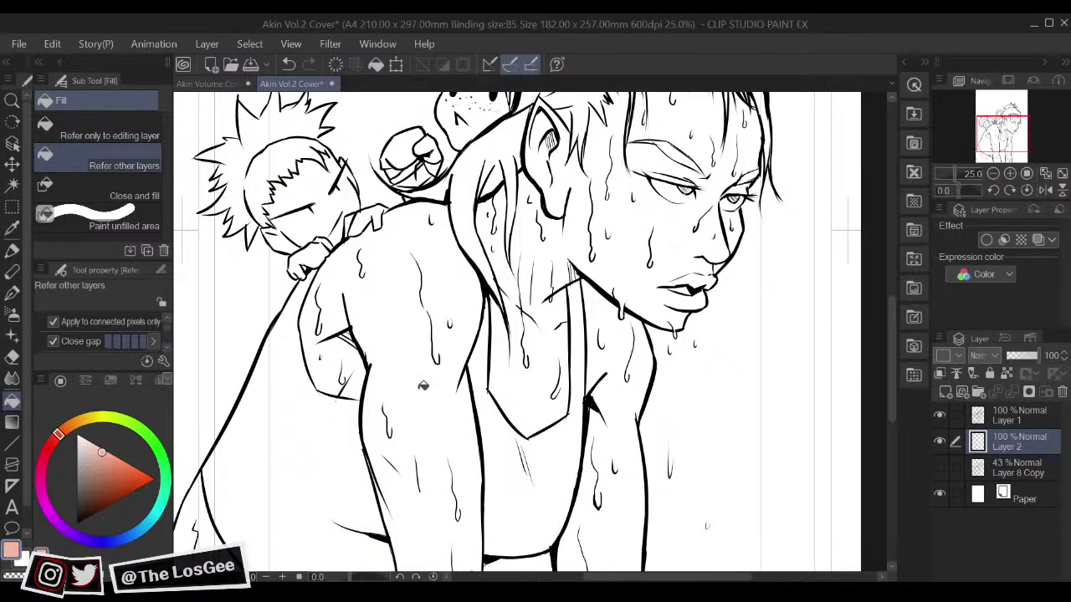
left_click(423, 386)
left_click(348, 336)
left_click(354, 344)
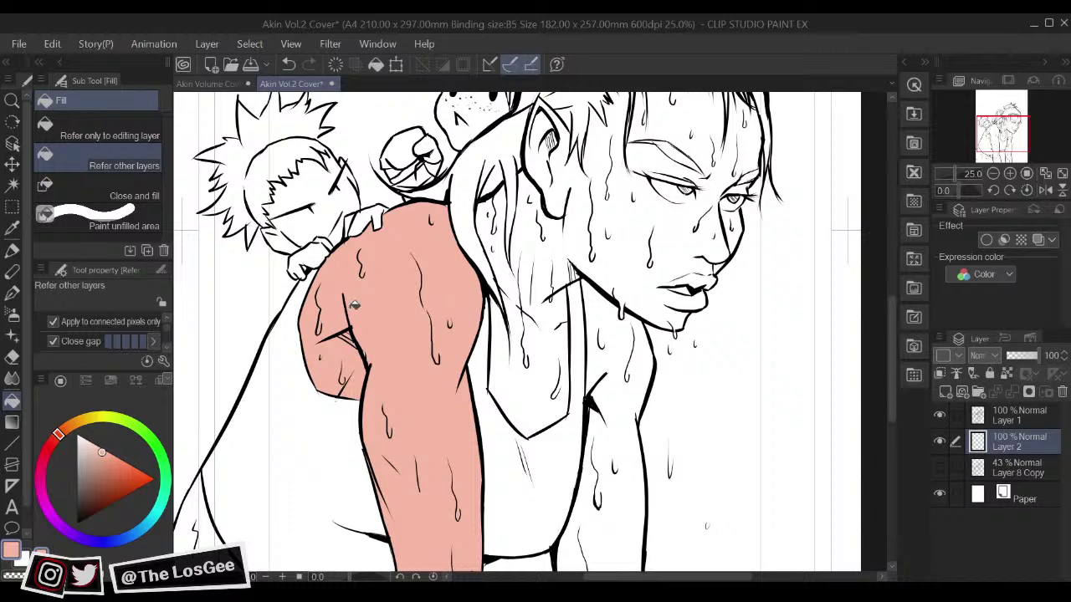
left_click_drag(530, 363, 520, 352)
left_click(504, 342)
left_click(541, 455)
left_click_drag(601, 391, 597, 390)
left_click(549, 319)
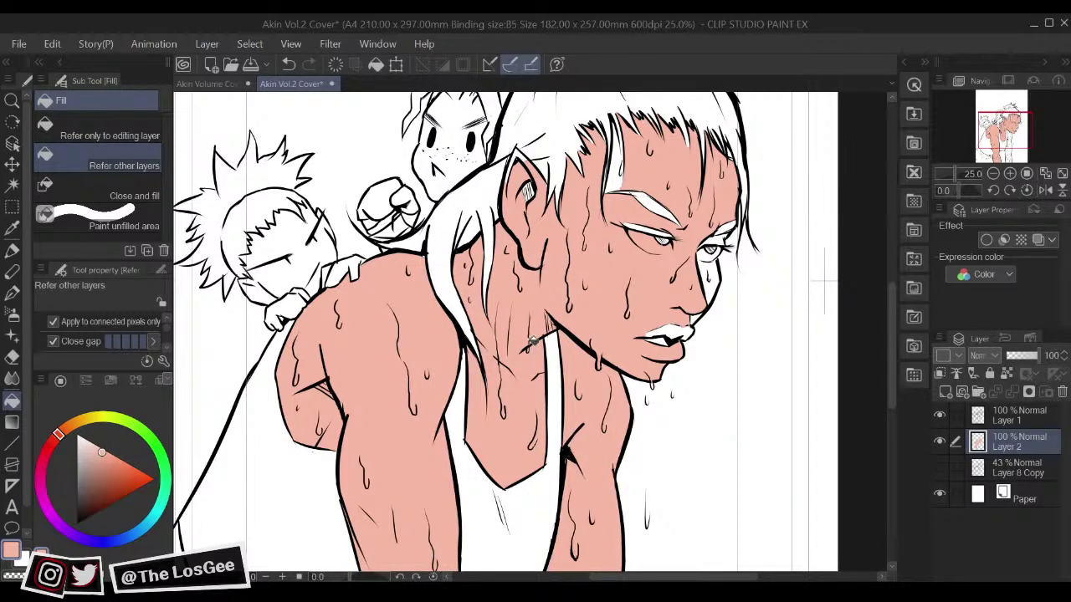
Step: Paint the unfilled lips in the skin tone with the Calligraphy brush
key("p")
left_click(100, 228)
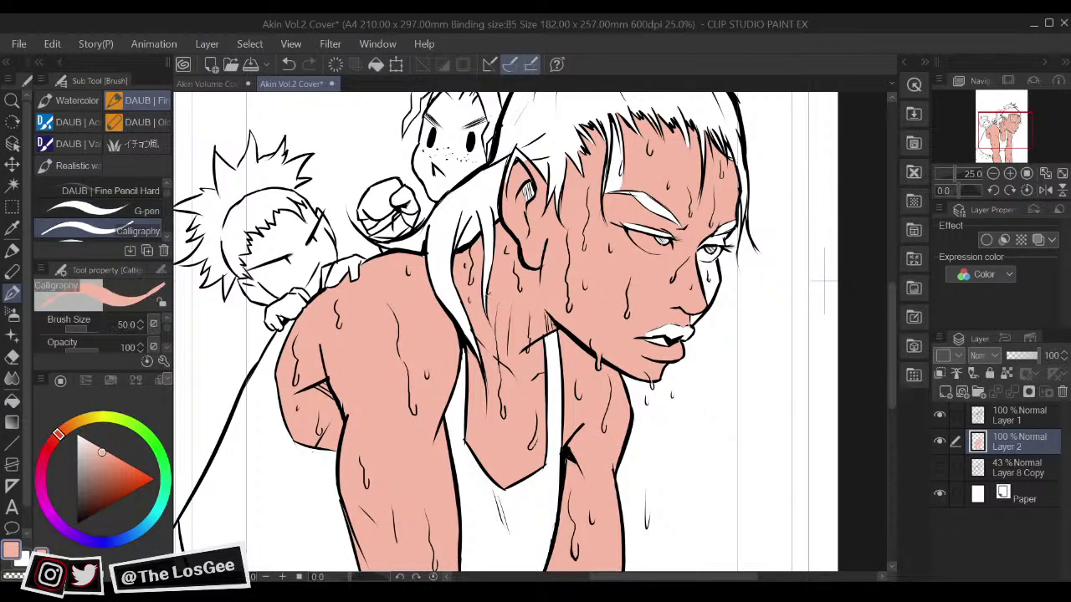
mouse_move(674, 325)
left_mouse_down()
mouse_move(650, 335)
mouse_move(686, 335)
left_mouse_up()
left_click_drag(679, 243, 666, 308)
Step: Fill the main character's eyes with skin tone and touch up the far eye and cheek with the Calligraphy brush at size 250
key("bracketright")
key("bracketright")
key("bracketright")
key("bracketright")
key("g")
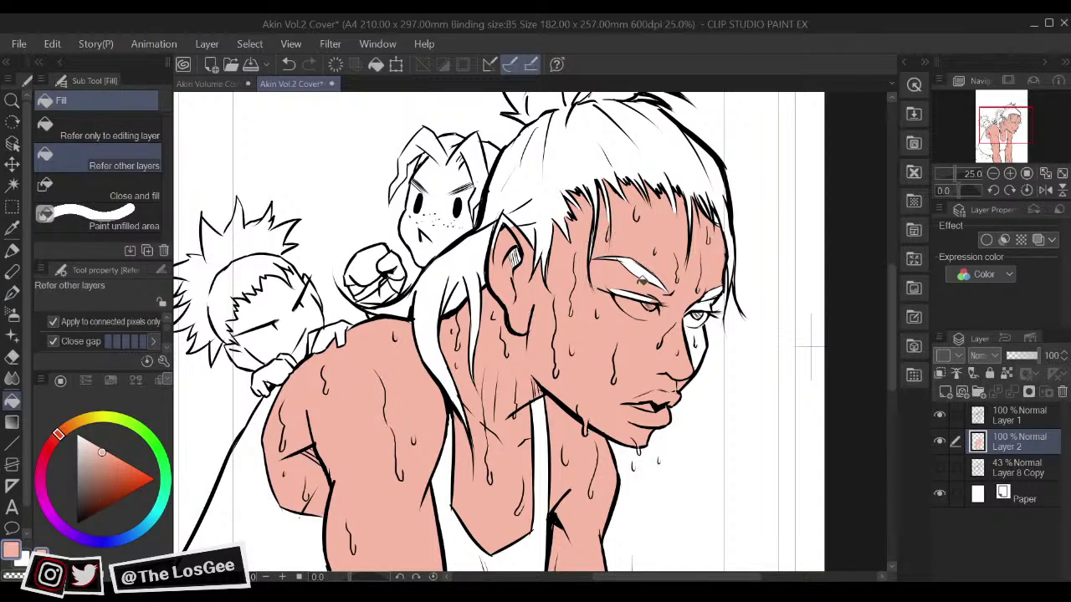
left_click(645, 296)
key("p")
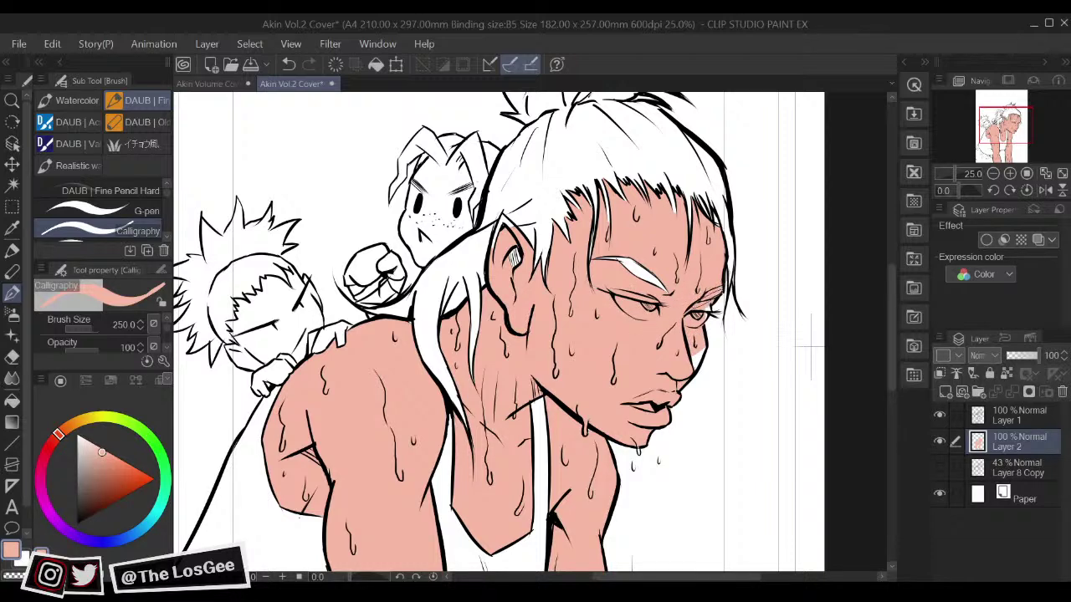
key("e")
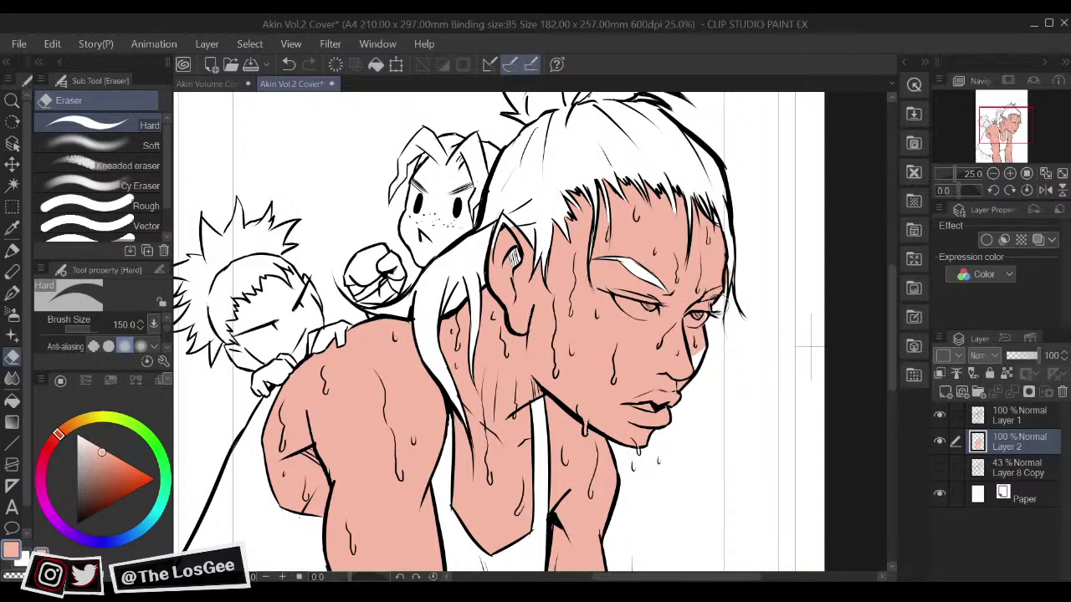
key("p")
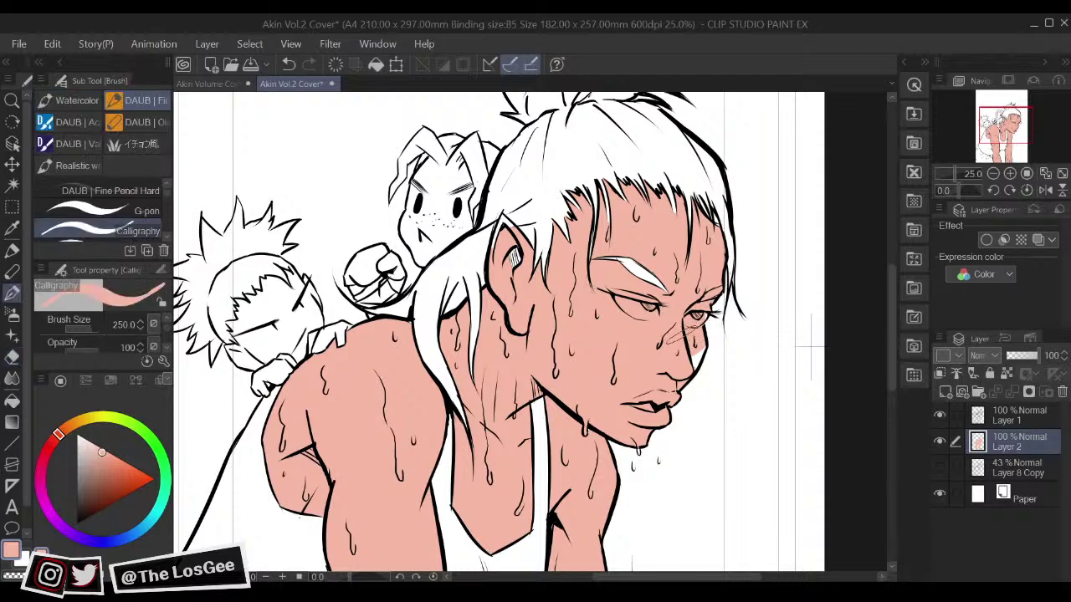
key("e")
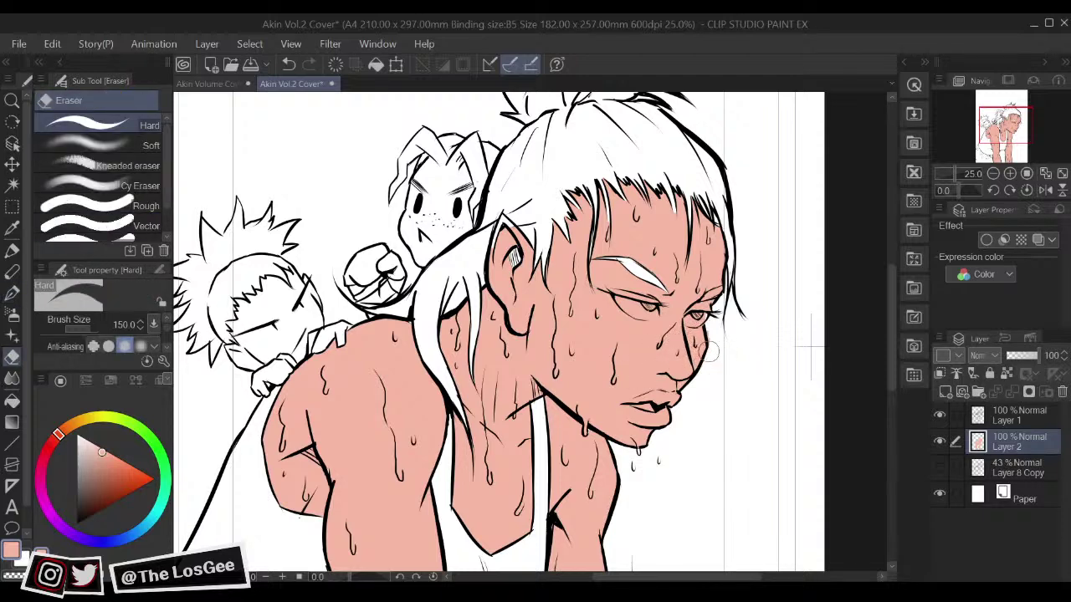
key("p")
scroll(709, 351, "down", 3)
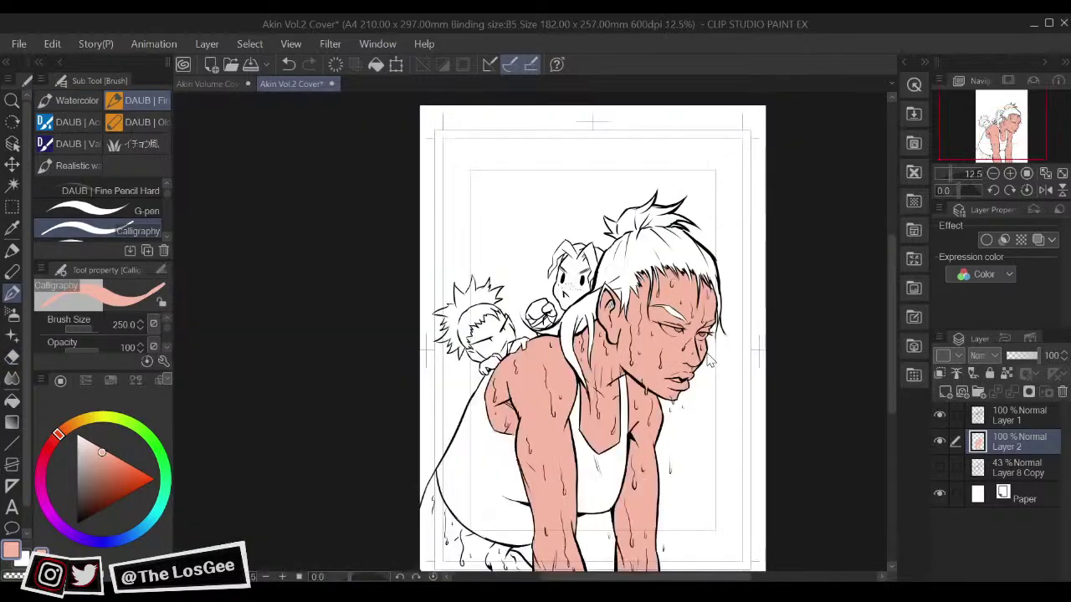
scroll(709, 360, "up", 1)
scroll(709, 359, "up", 3)
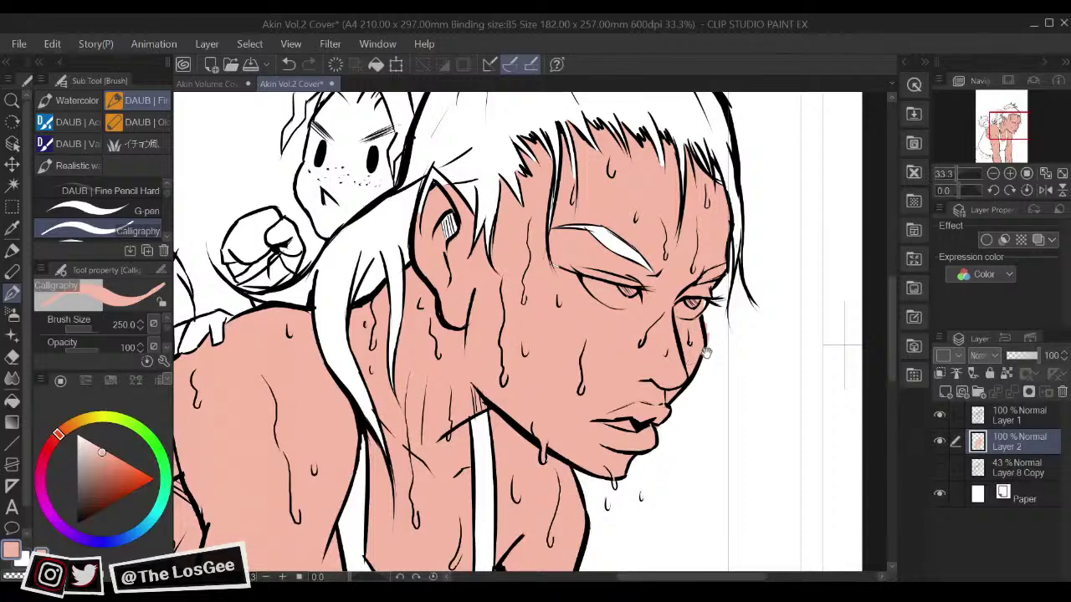
Step: Fill the remaining white gaps in the main character's near eyebrow and inner ear with the skin tone
left_click_drag(508, 240, 531, 391)
key("g")
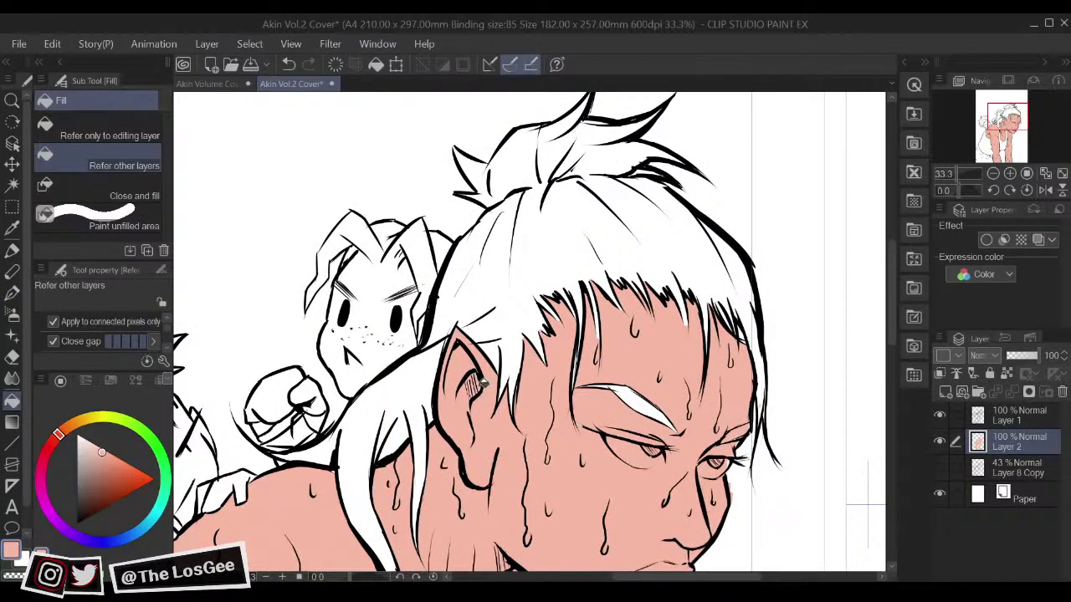
left_click(661, 411)
key("b")
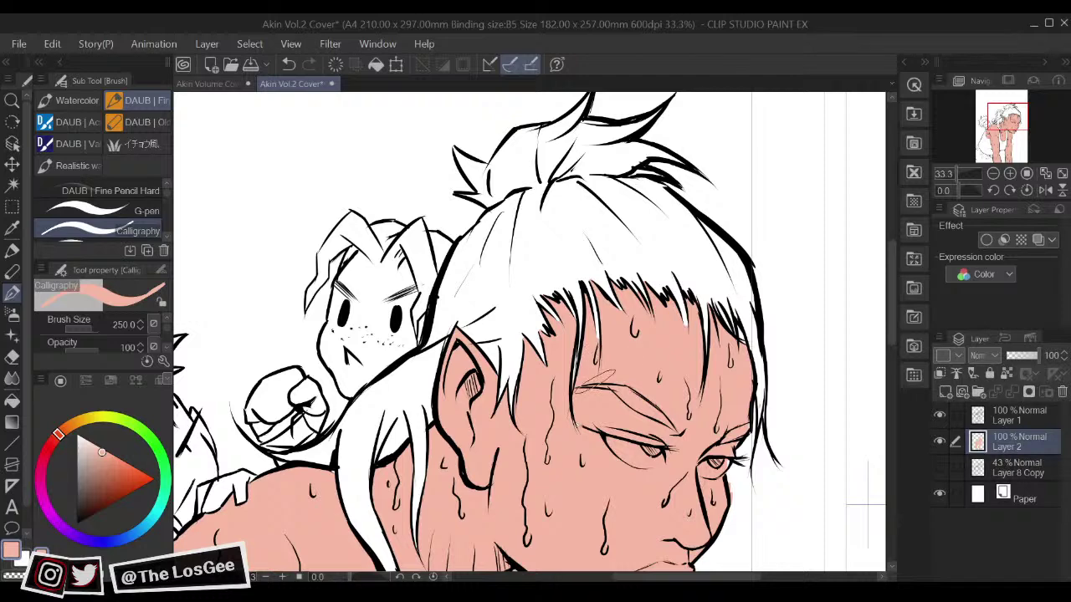
left_click_drag(595, 418, 582, 271)
Step: Fill the main character's leg area below the tank top with the skin tone
scroll(582, 271, "down", 5)
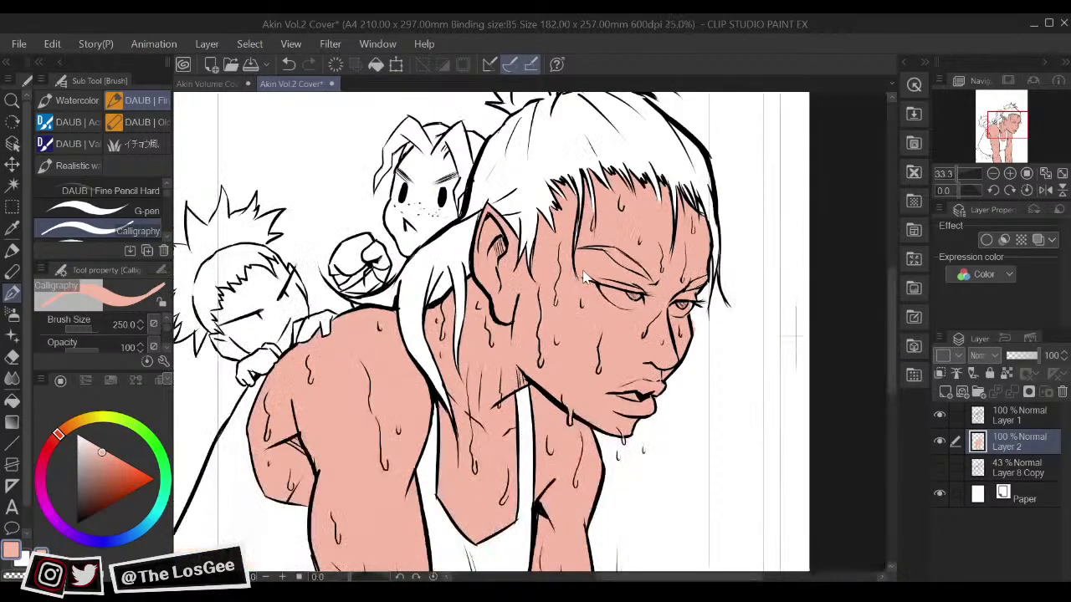
scroll(582, 271, "up", 2)
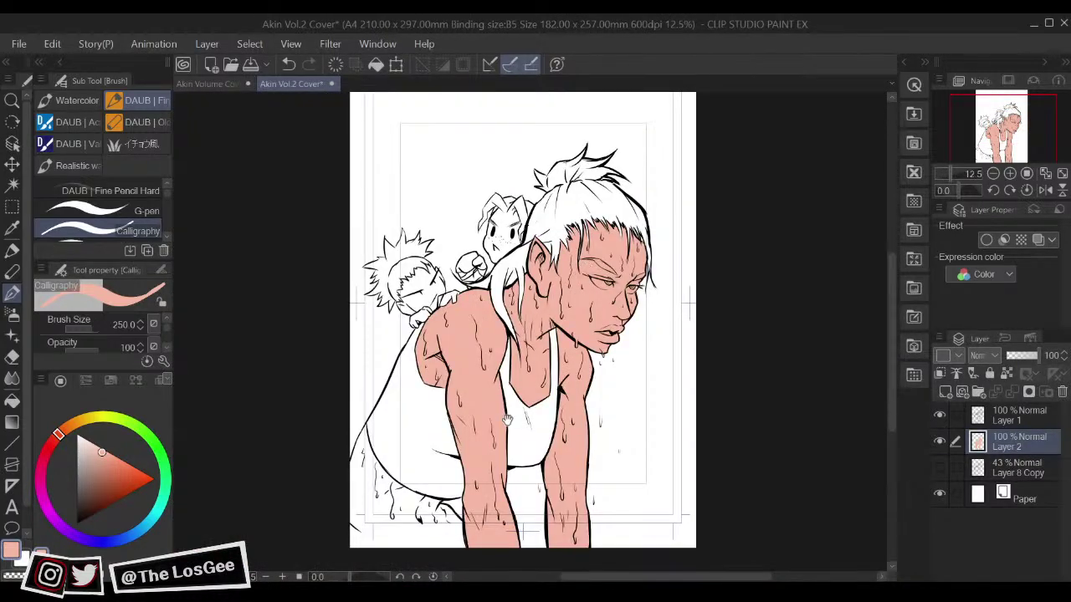
left_click_drag(505, 420, 606, 328)
key("g")
left_click(469, 396)
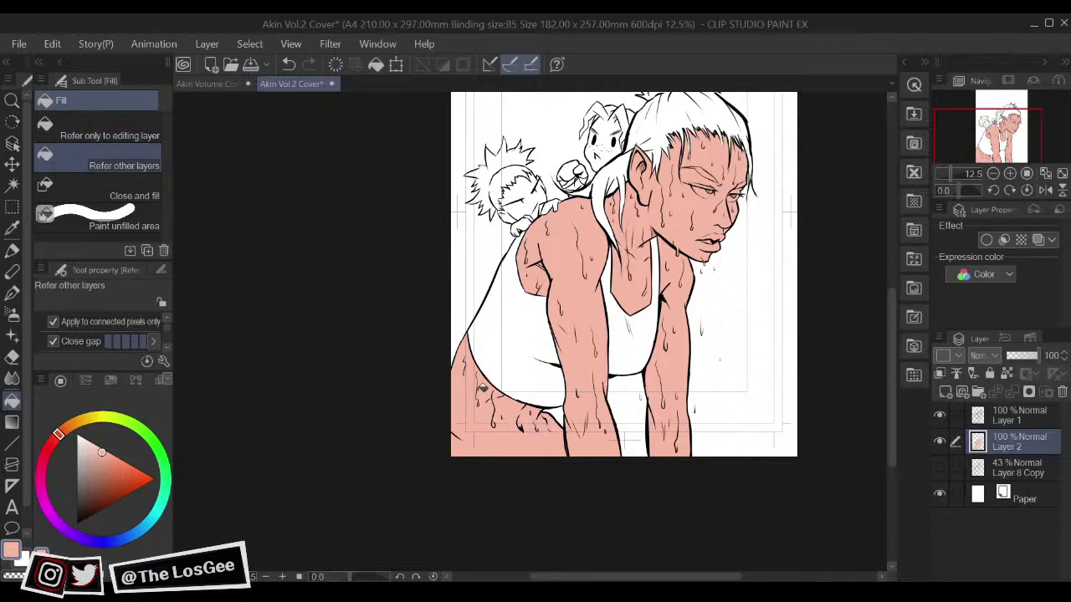
key("b")
left_click_drag(763, 329, 717, 446)
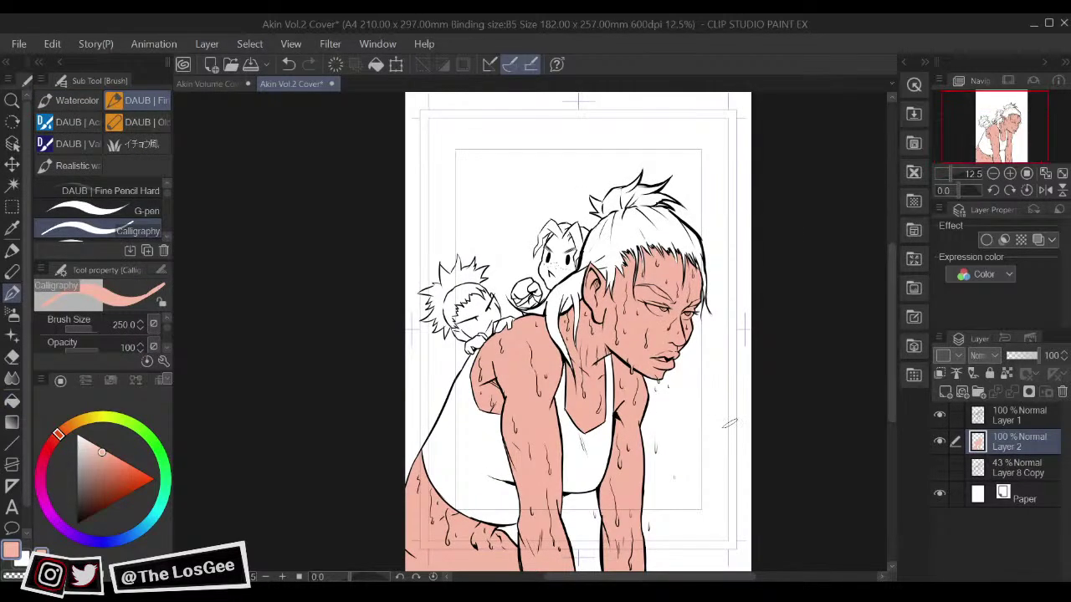
scroll(719, 410, "up", 1)
scroll(702, 385, "up", 1)
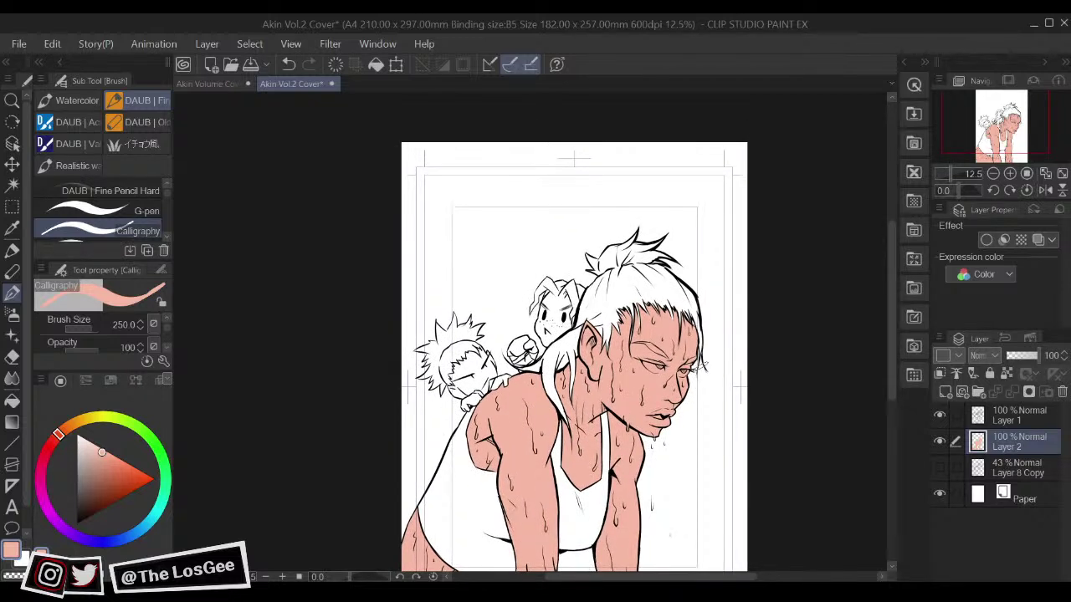
scroll(701, 368, "down", 2)
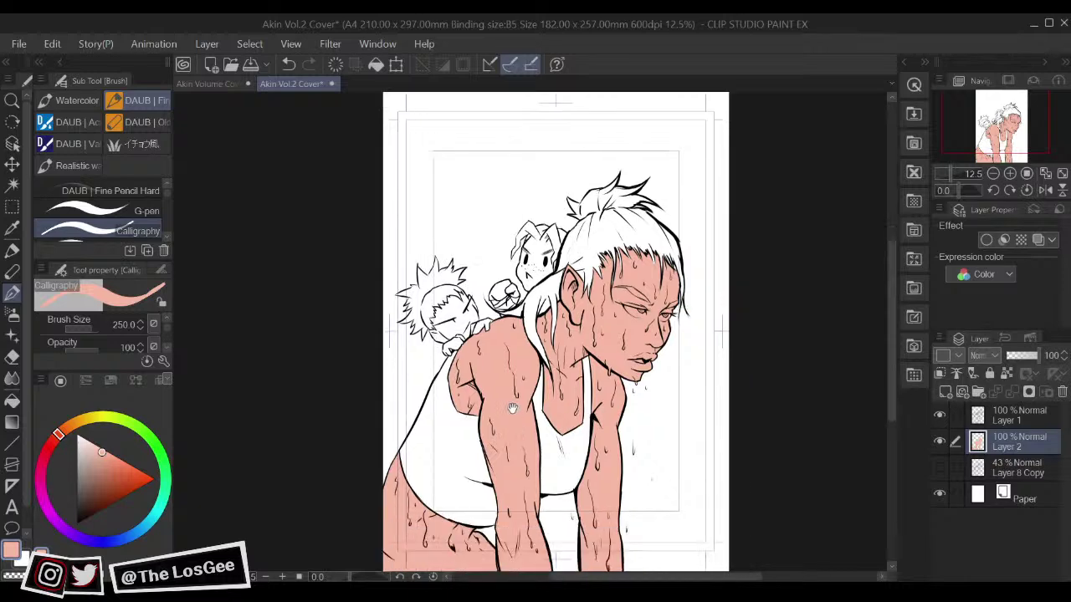
scroll(537, 439, "up", 2)
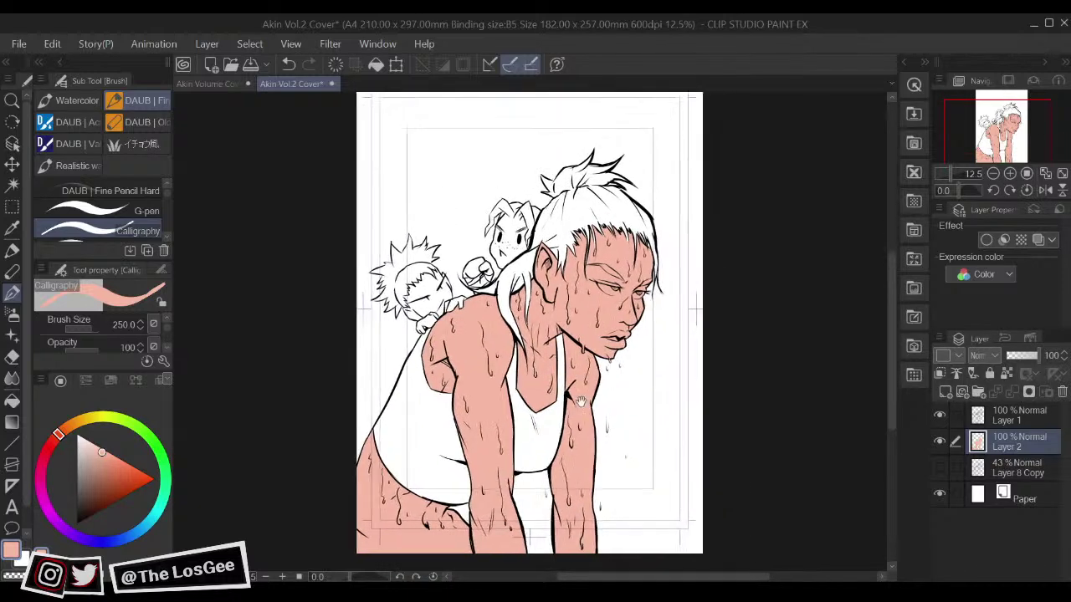
Step: Add a new layer above Layer 8 Copy and fill the background, including the gap between the arms, with light mint green
left_click(1017, 473)
left_click(948, 395)
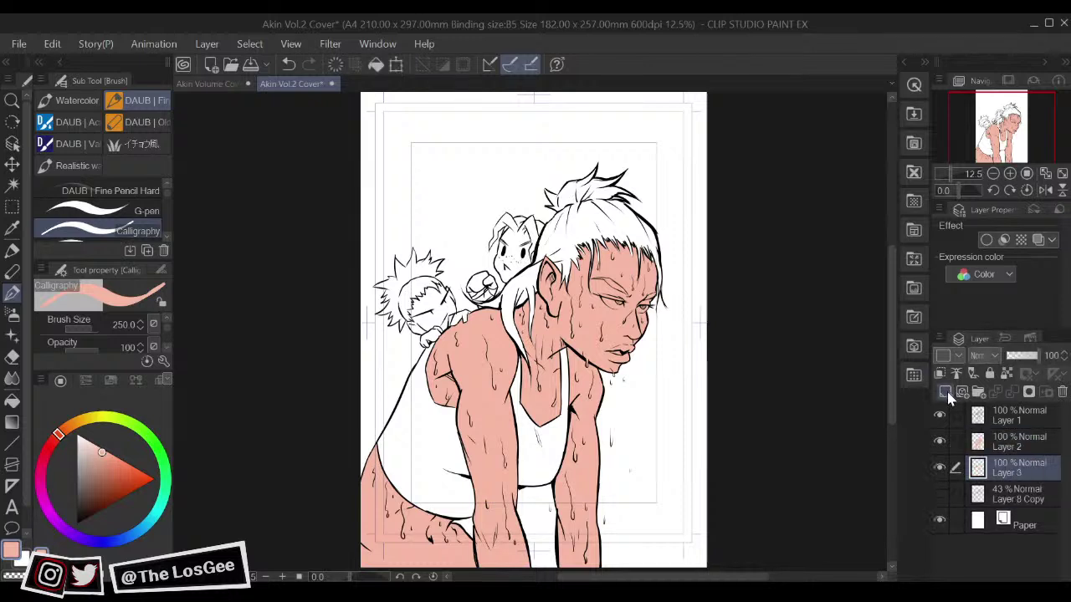
left_click(168, 492)
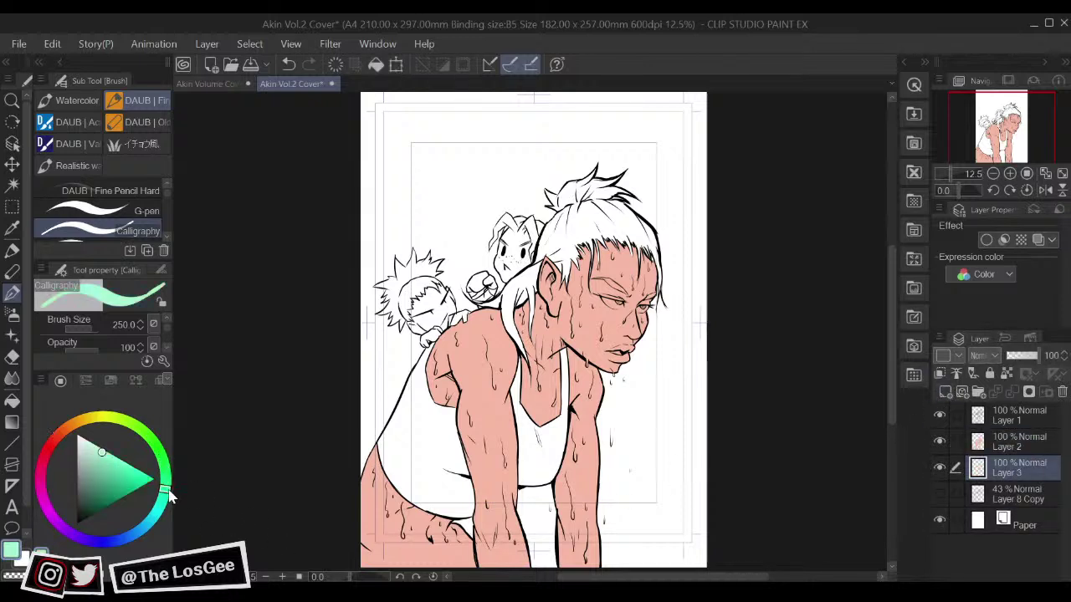
left_click(92, 443)
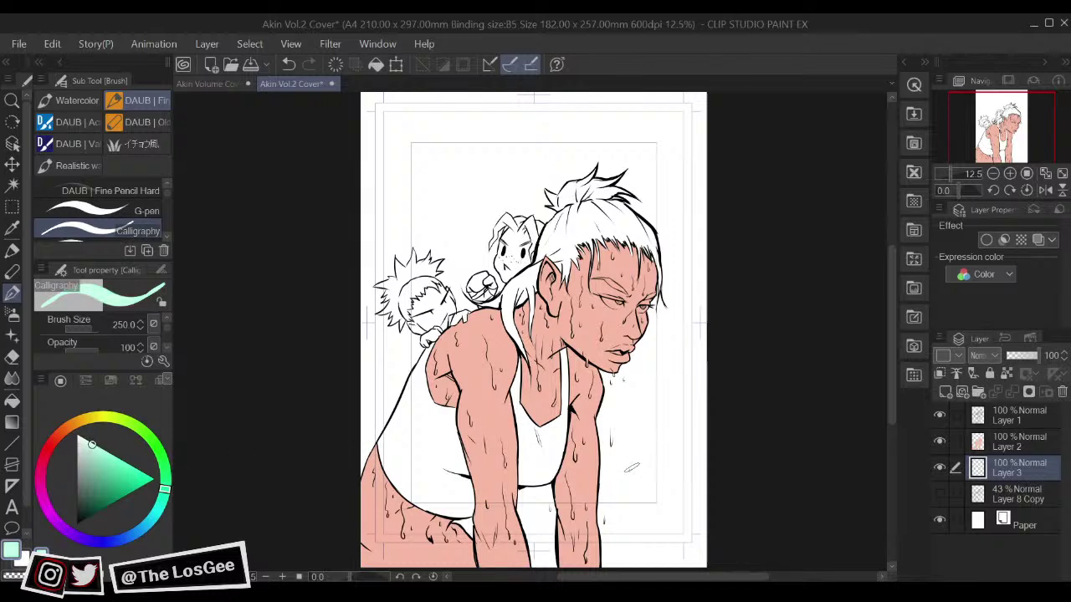
key("g")
left_click(639, 466)
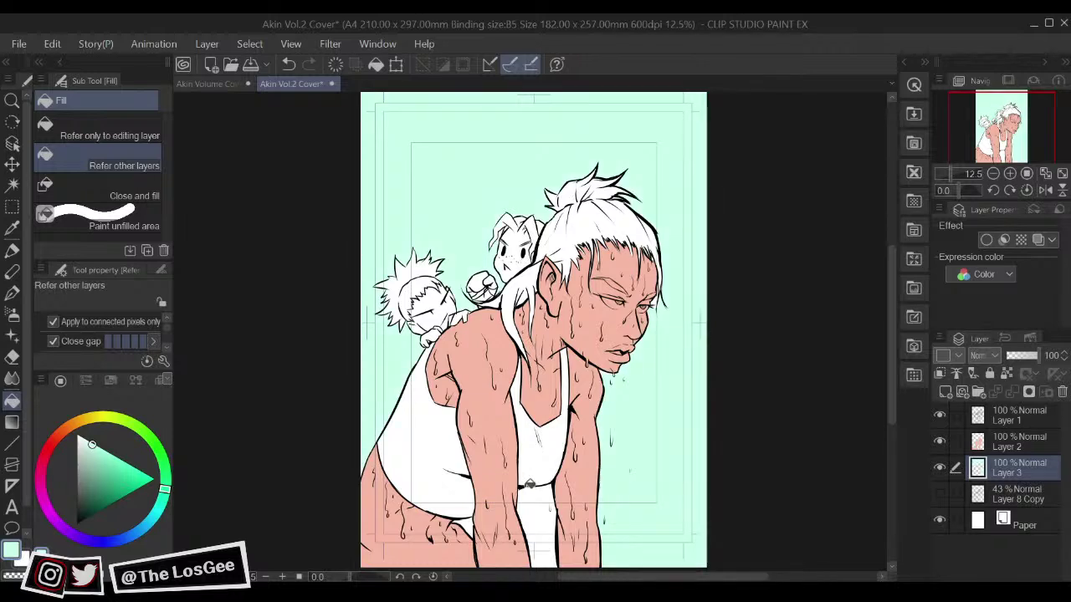
left_click(545, 505)
Step: Erase the stray skin colour outside the main character's far cheek on Layer 2 with the Hard eraser
left_click_drag(674, 433, 665, 487)
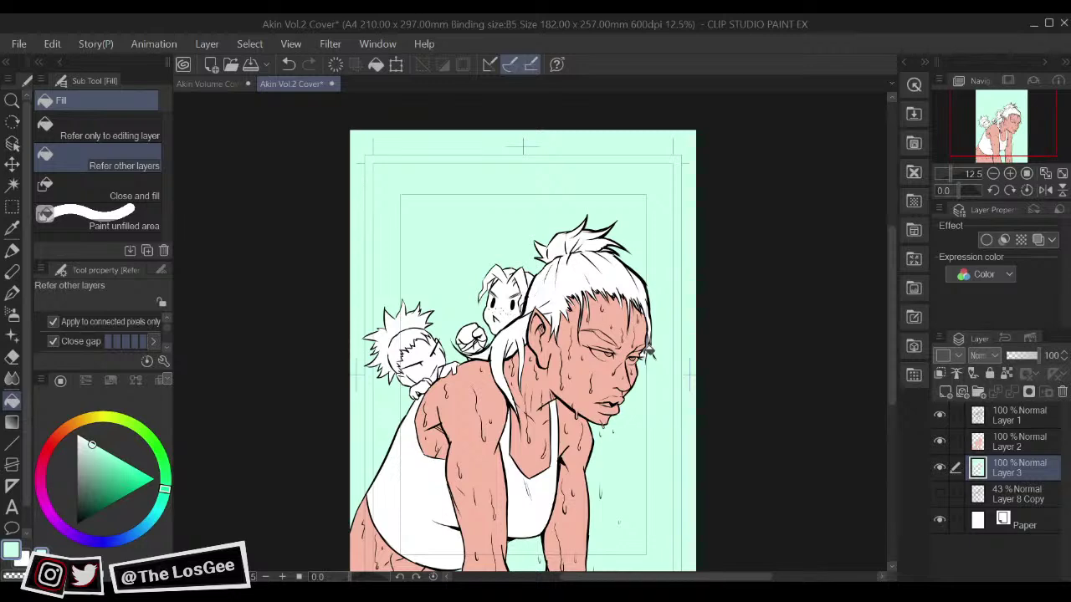
scroll(649, 352, "up", 4)
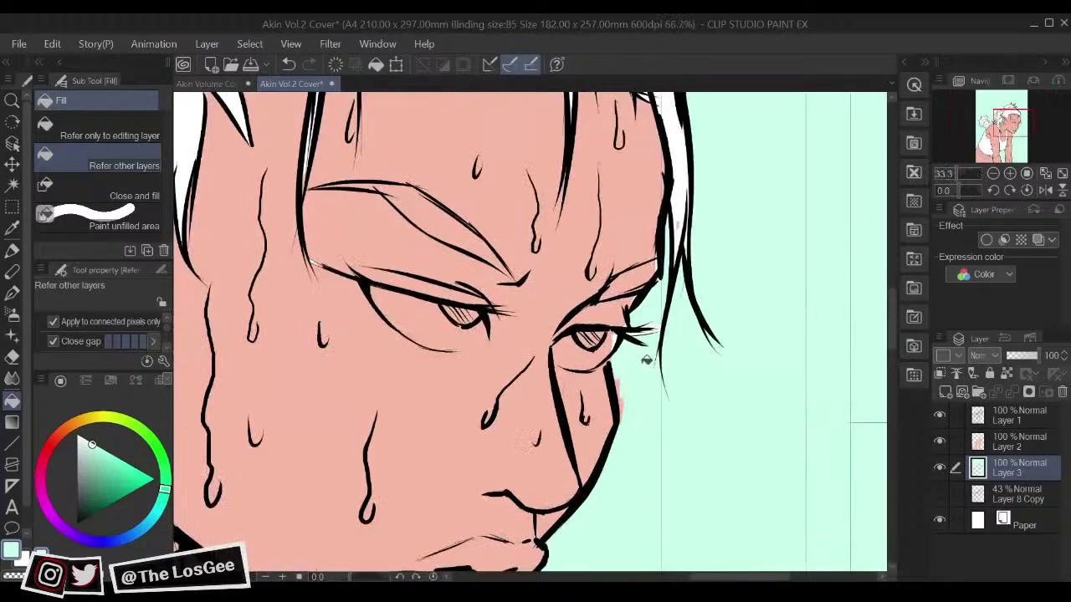
key("b")
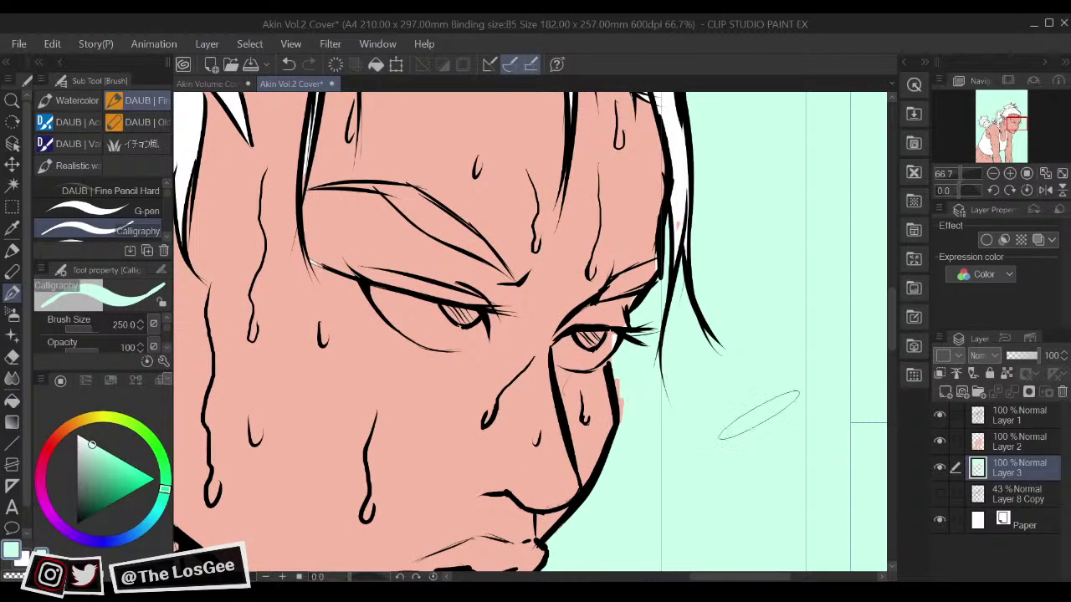
left_click(1033, 442)
key("e")
left_click_drag(623, 390, 625, 416)
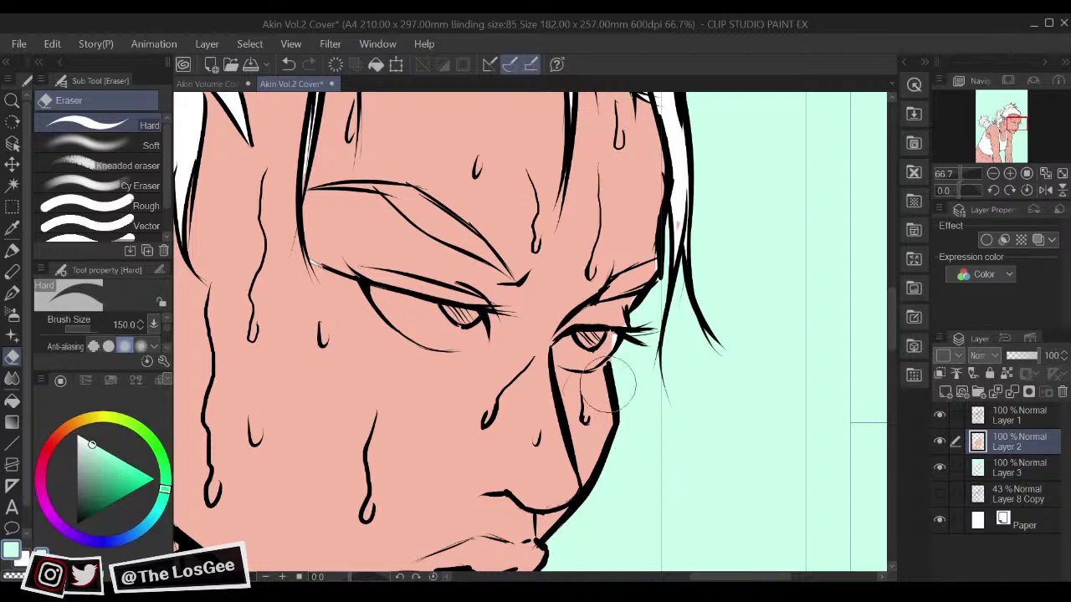
Step: Sample the skin tone from the face and touch up the area around the far eye with the Calligraphy brush
key("b")
left_click(587, 355, "alt")
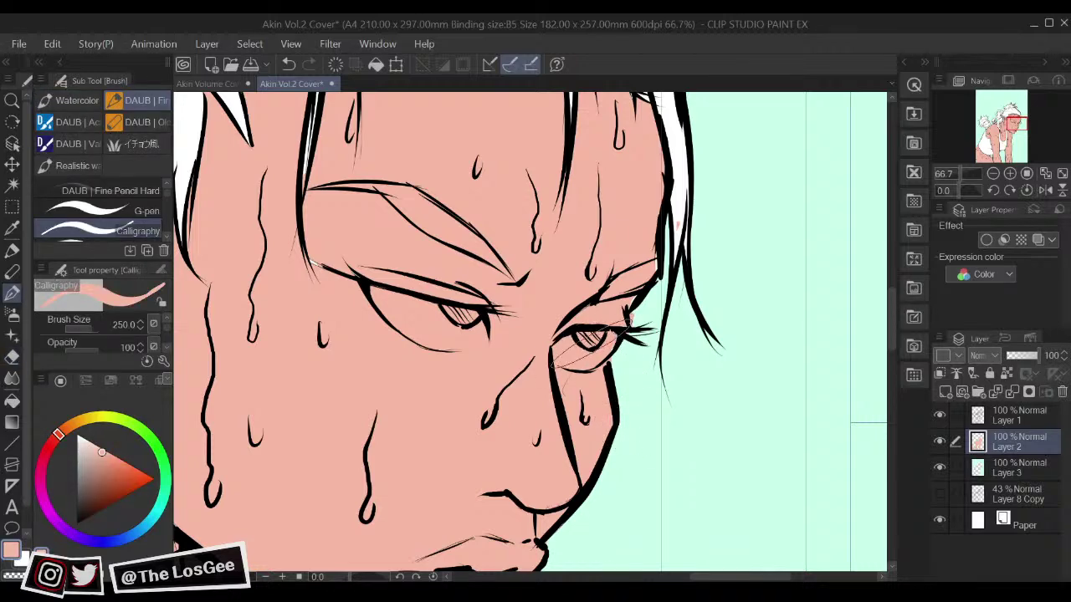
left_click_drag(587, 332, 581, 347)
key("w")
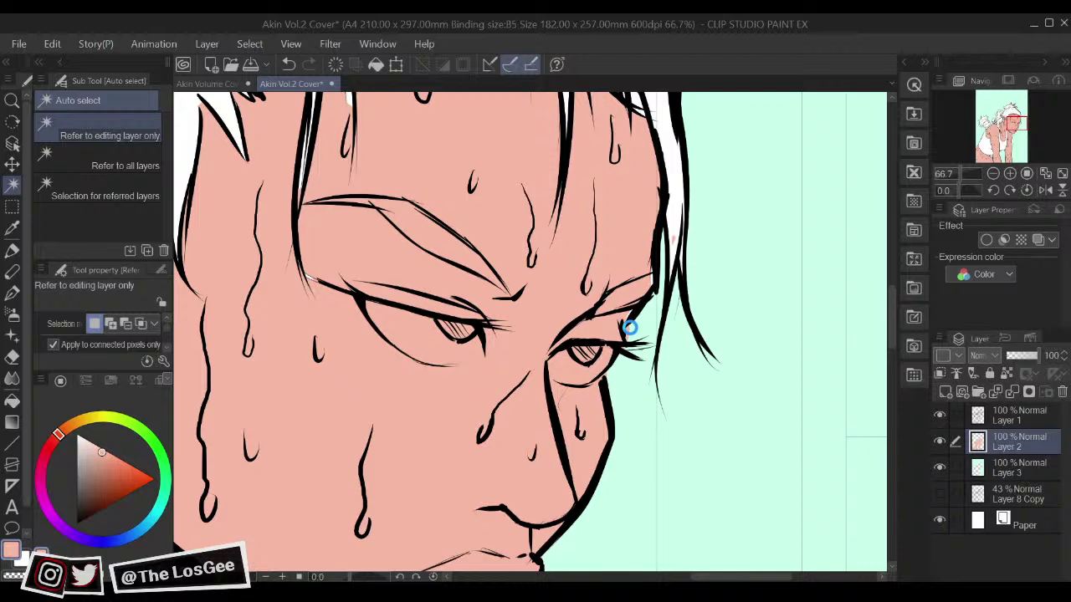
left_click(632, 330)
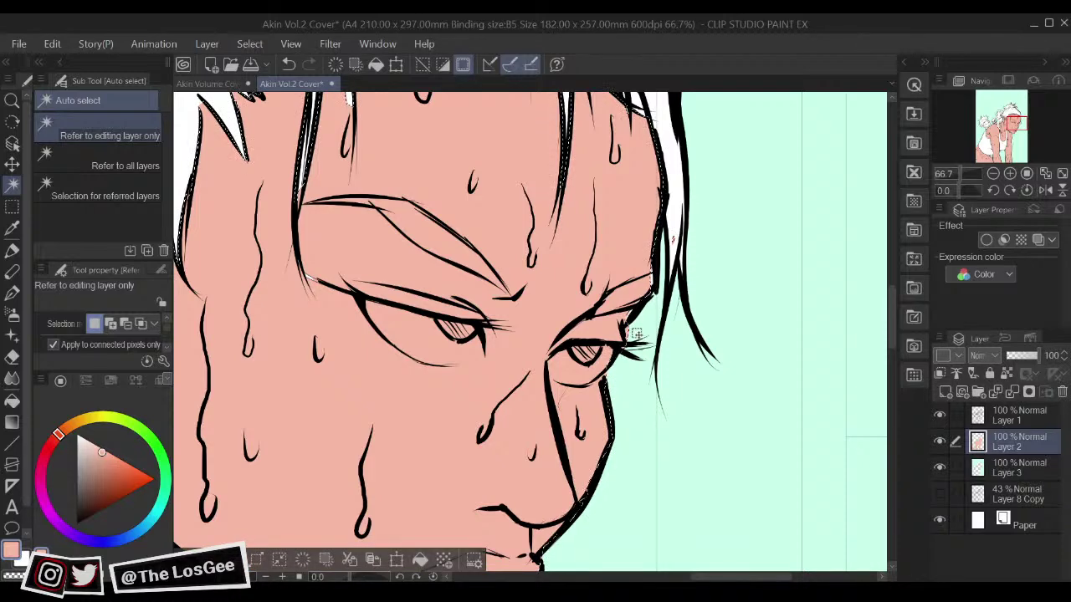
key("ctrl+d")
key("b")
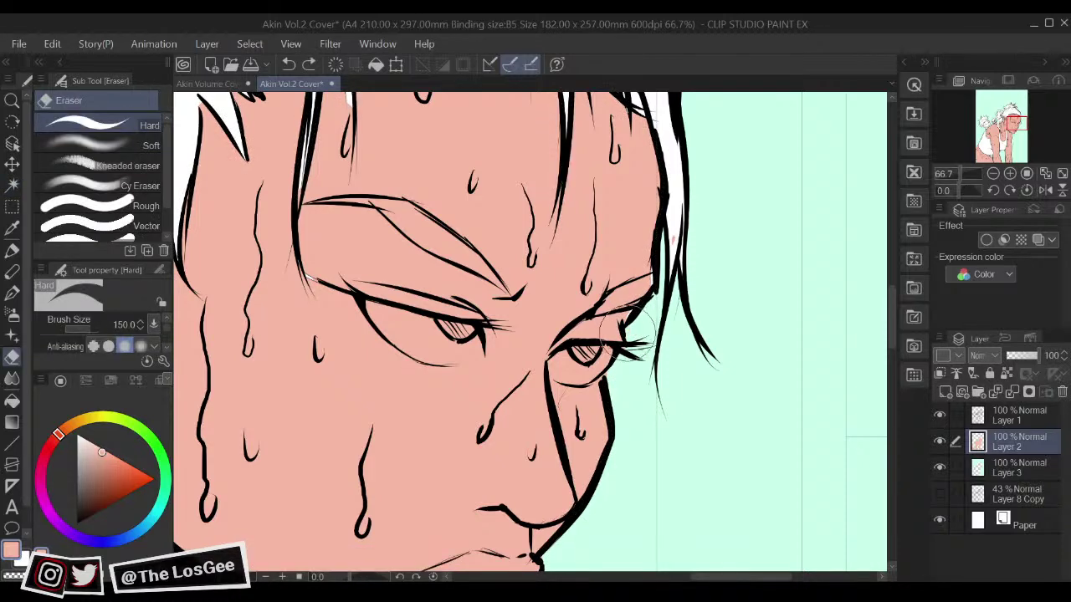
scroll(627, 342, "down", 7)
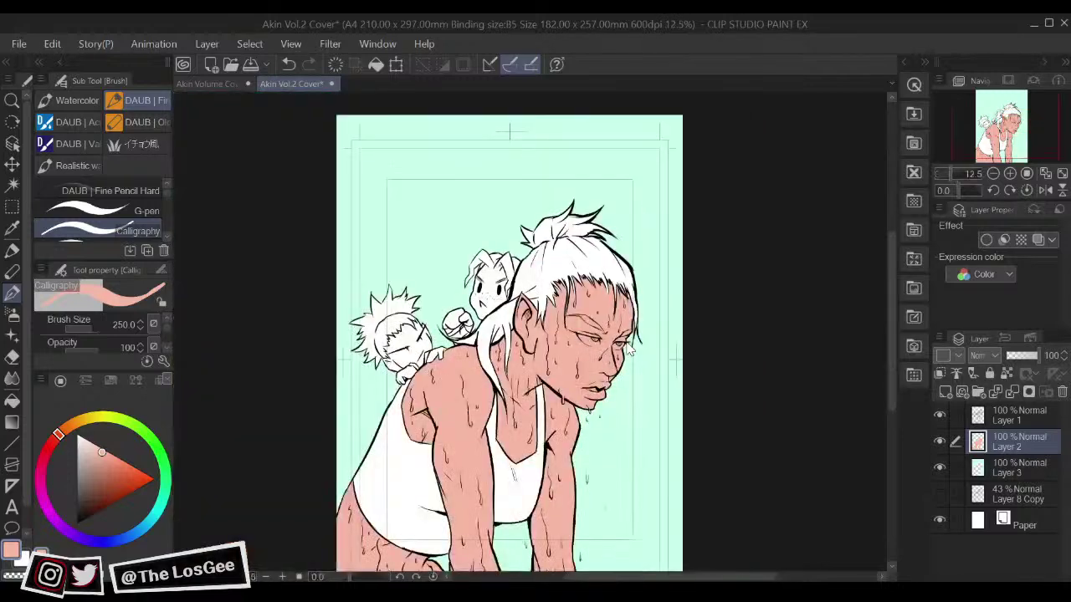
scroll(629, 351, "up", 2)
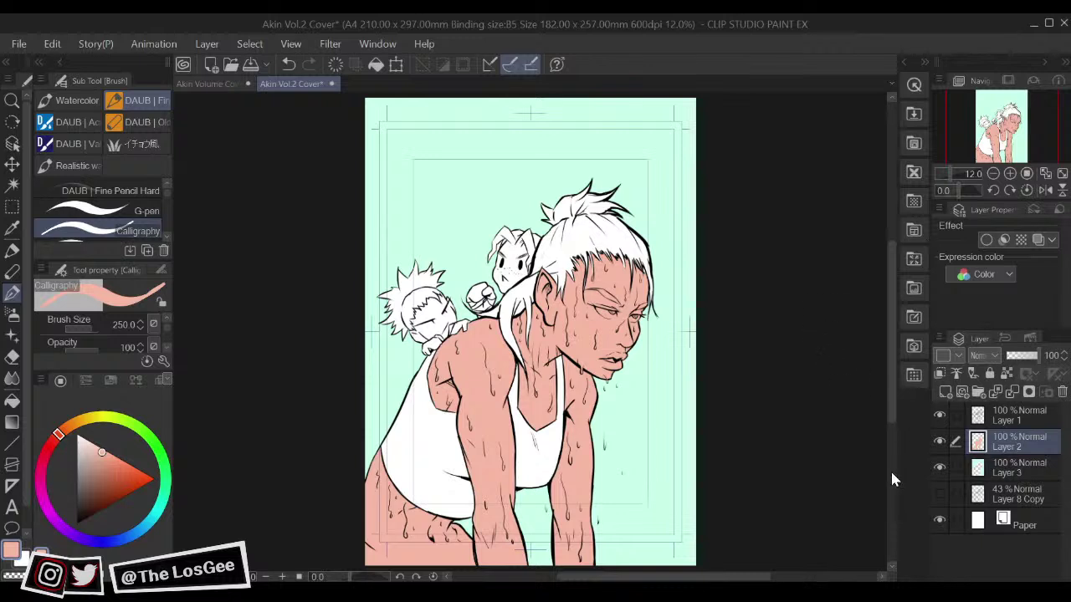
Step: Sample a dark red from the Akin Vol.1 cover, brighten it, and fill the main character's hair with it on Layer 2
left_click(1011, 471)
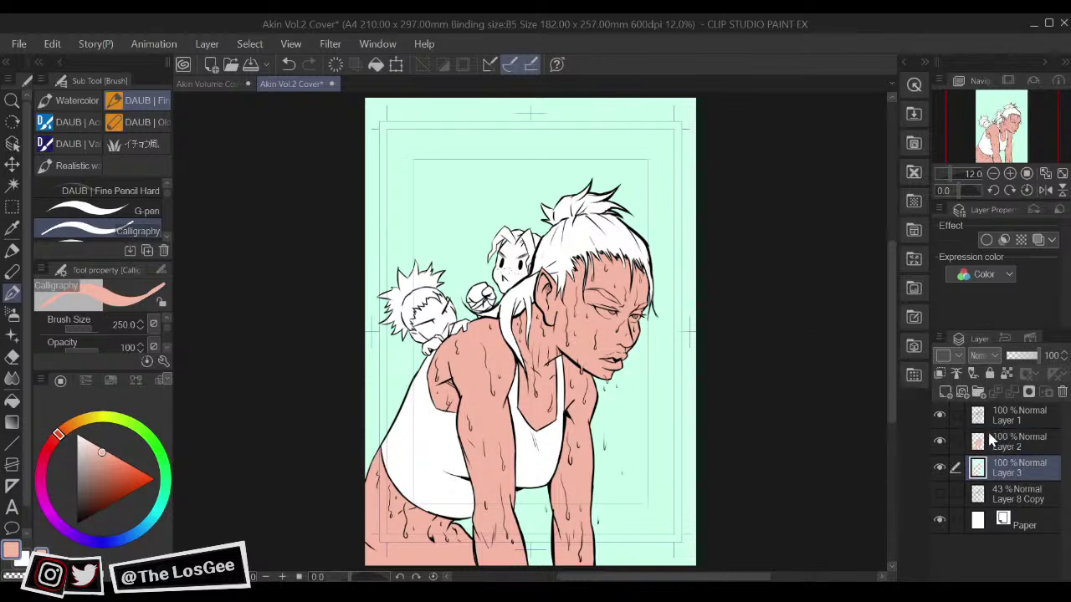
left_click(968, 235, "alt")
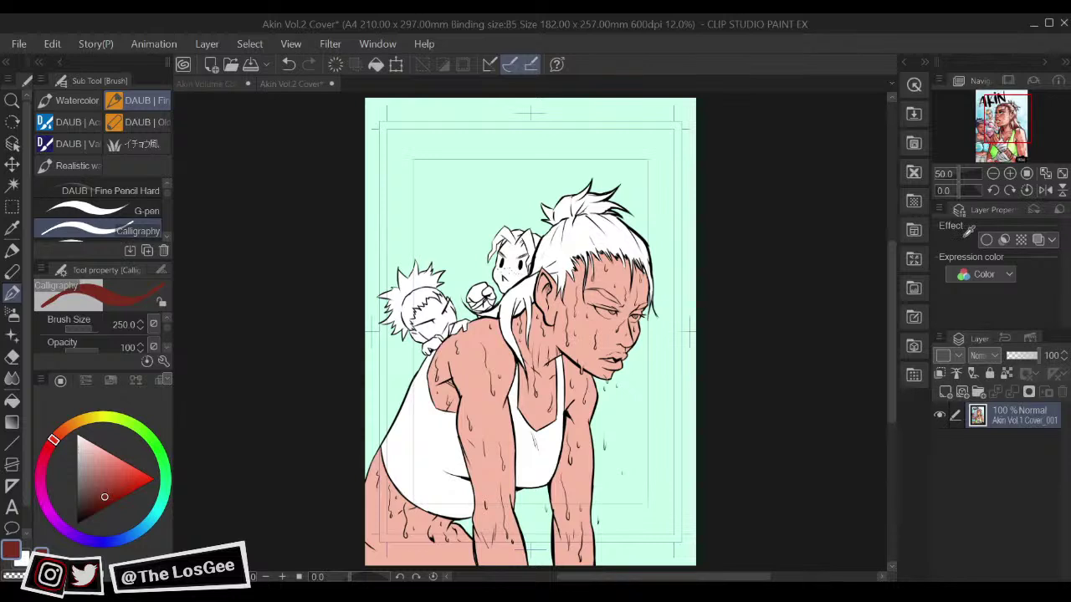
key("ctrl+Tab")
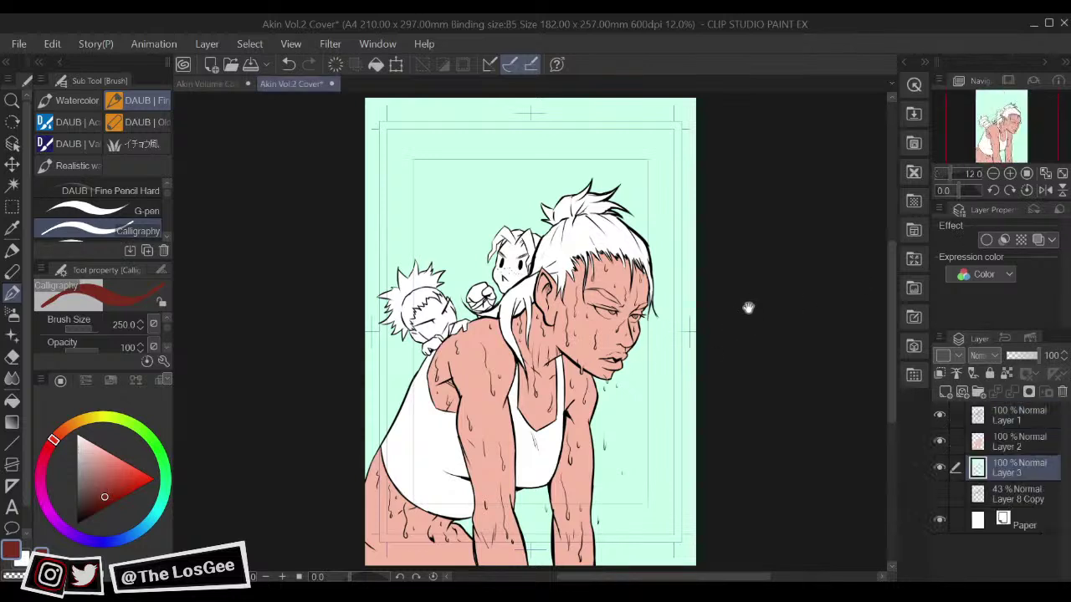
left_click(120, 474)
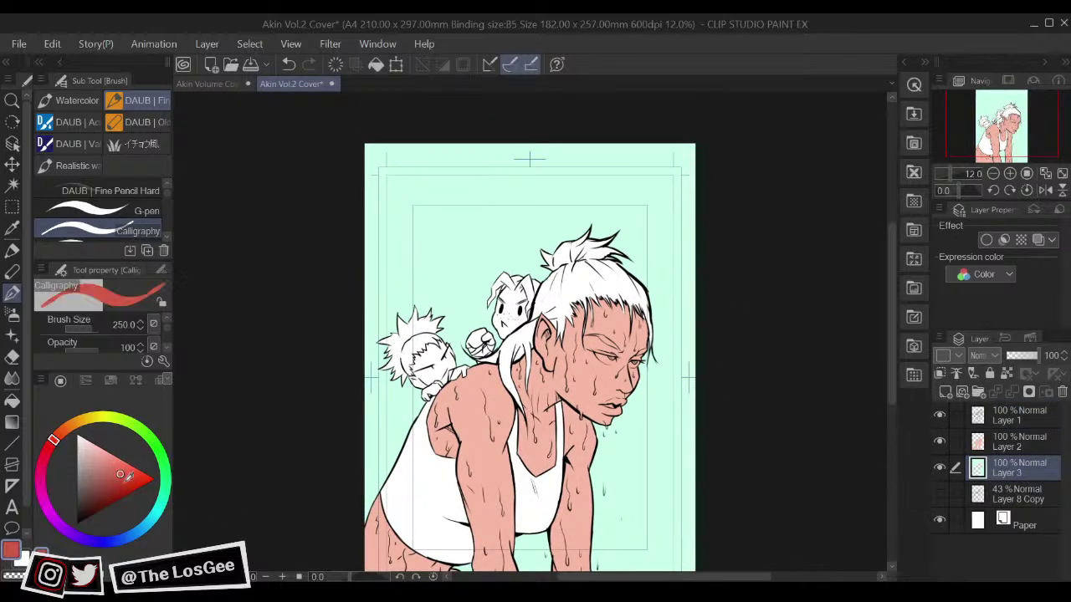
key("g")
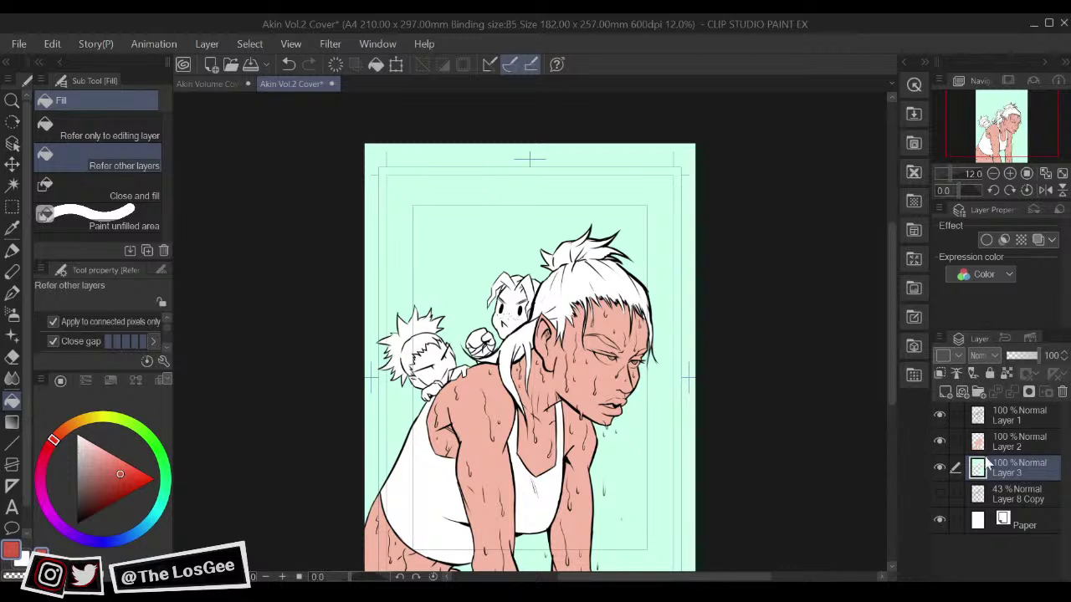
left_click(999, 446)
left_click(599, 274)
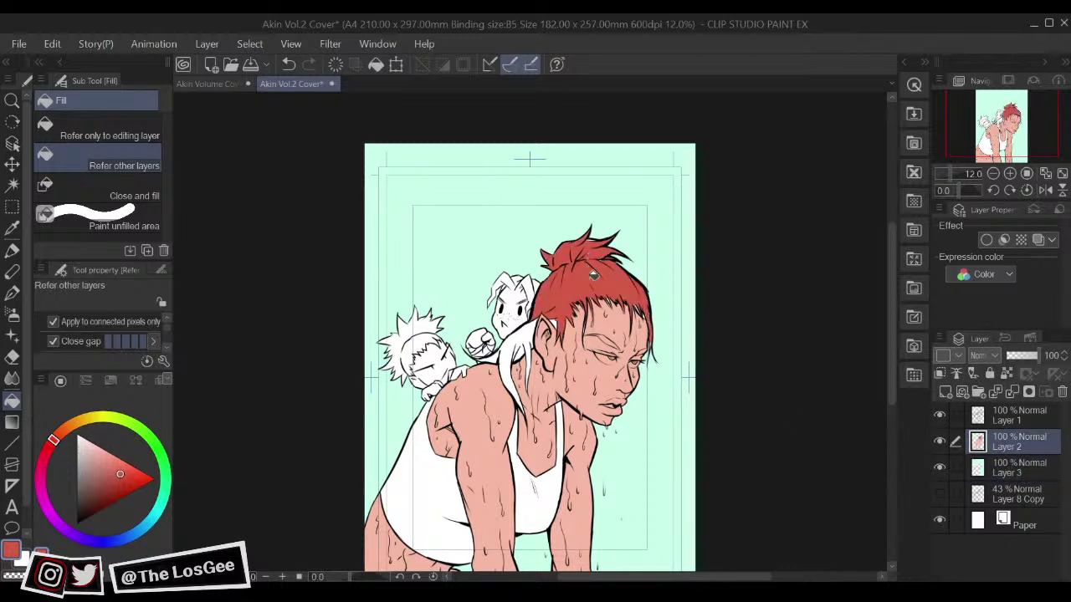
Step: Fill the hair hanging behind the ear and the strand below the small character's fist with the same red
scroll(593, 274, "down", 2)
scroll(593, 274, "up", 5)
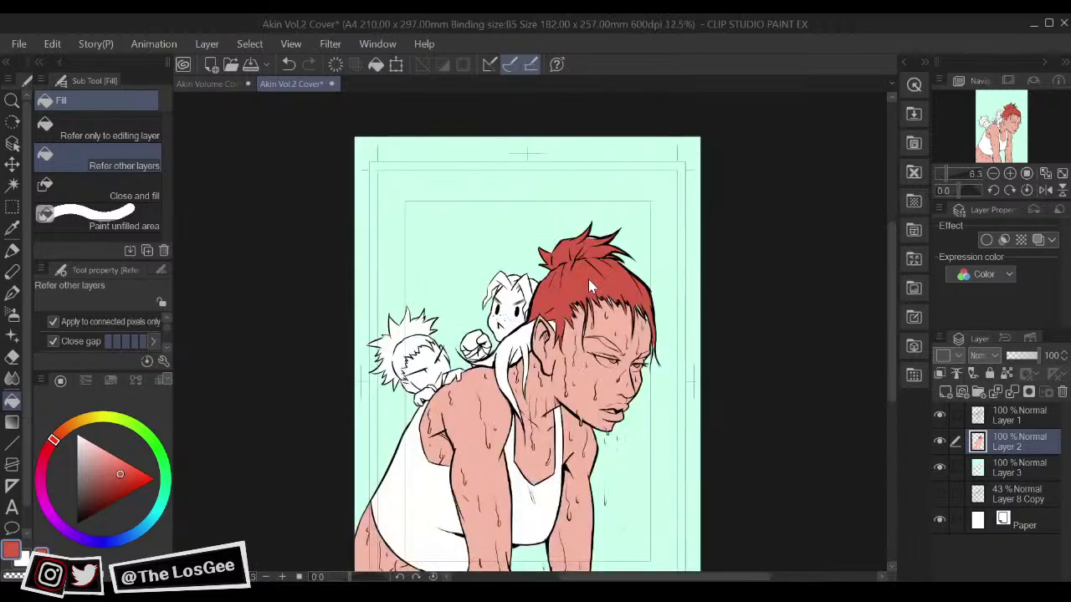
left_click_drag(593, 276, 598, 275)
left_click(497, 399)
left_click_drag(421, 437, 429, 398)
left_click(422, 399)
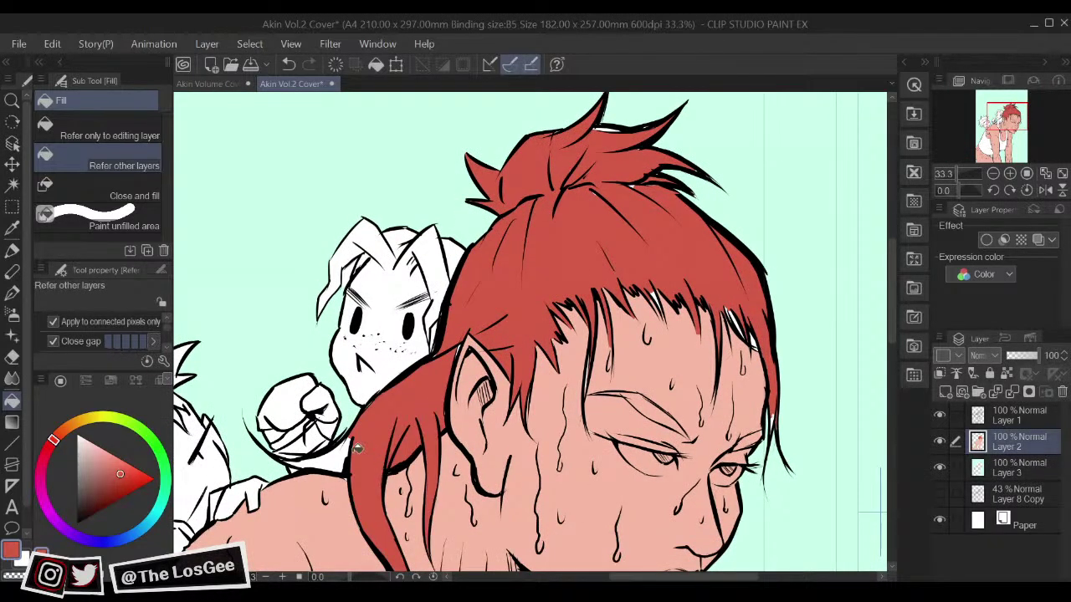
left_click(328, 458)
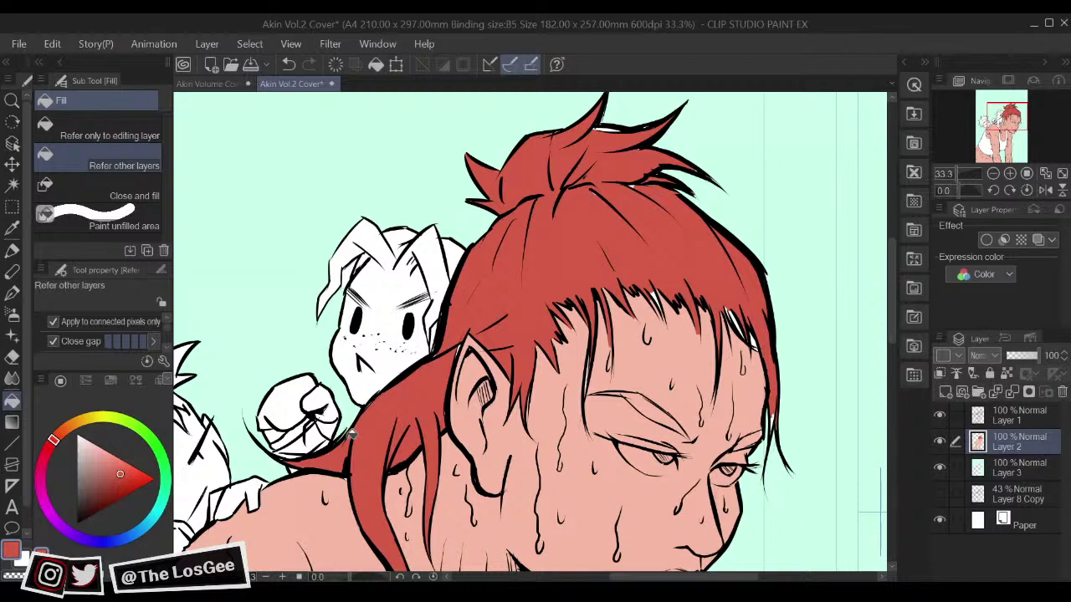
Step: Sample the skin tone and touch up the top of the shoulder beside the loose hair with the Calligraphy brush
scroll(347, 461, "down", 2)
key("b")
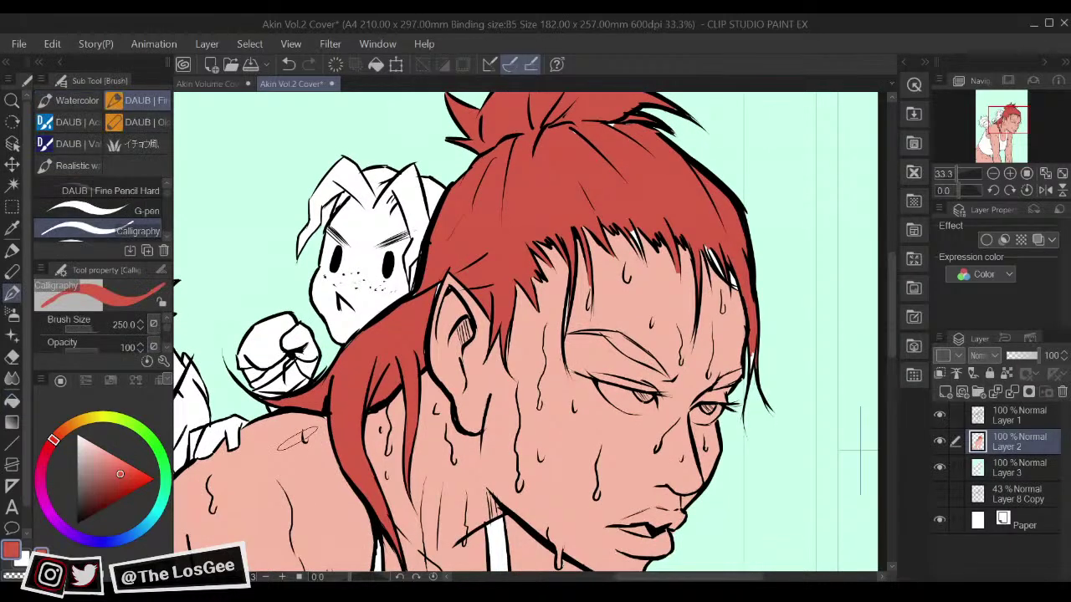
left_click(305, 440, "alt")
left_click_drag(302, 433, 316, 424)
key("ctrl+z")
left_click(295, 444, "alt")
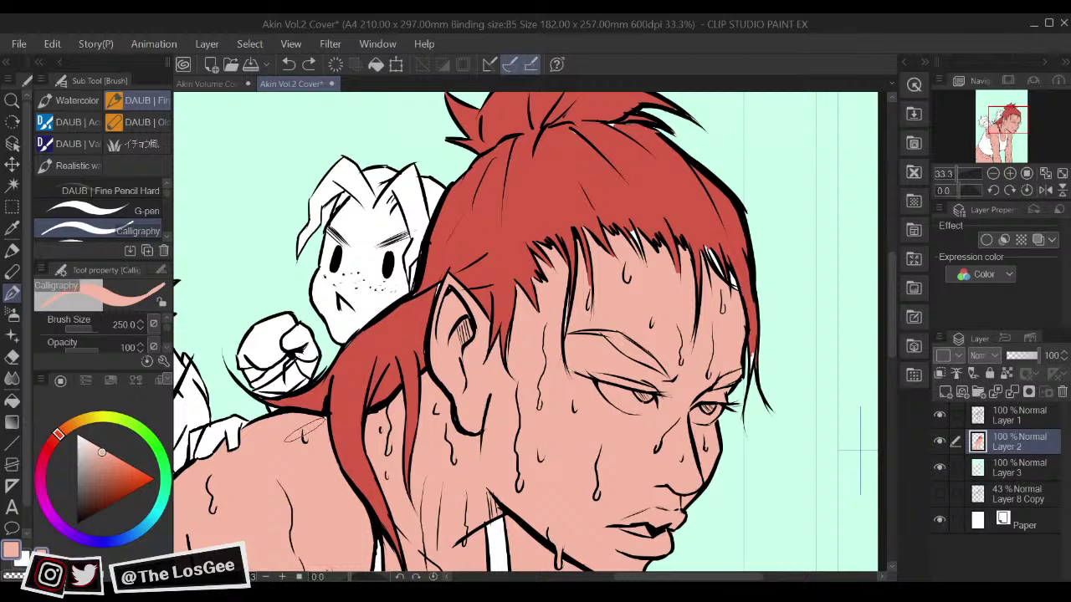
left_click_drag(299, 434, 318, 425)
Step: Sample the hair red, reduce the Calligraphy brush to size 20, and fill both eyebrows with that red
left_click_drag(607, 336, 567, 529)
left_click(394, 463, "alt")
key("]")
key("]")
key("]")
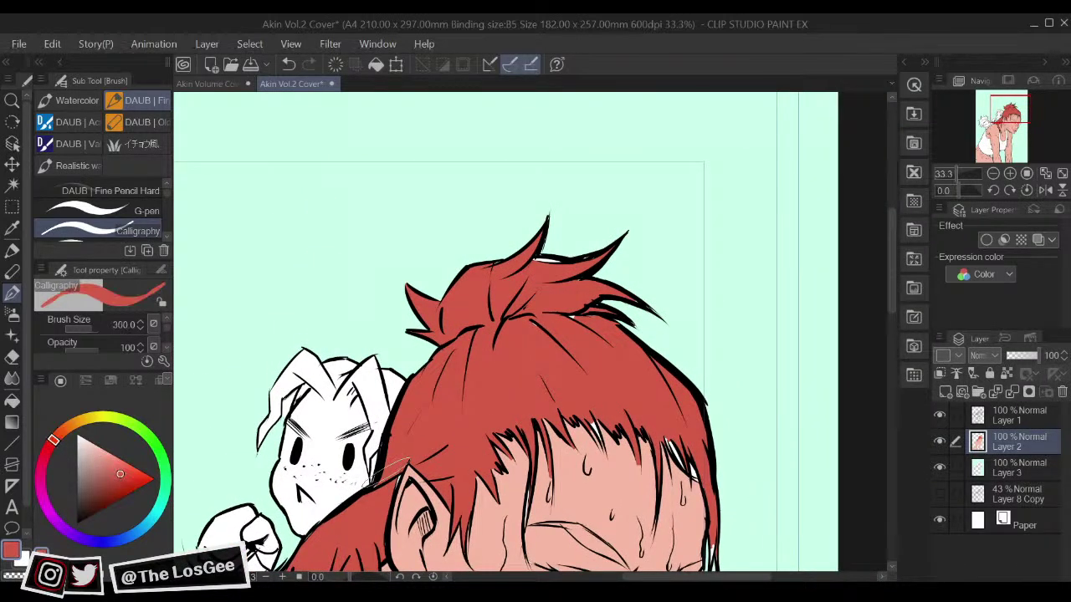
key("[")
key("[")
key("[")
key("[")
key("[")
key("[")
key("[")
key("[")
left_click_drag(448, 438, 431, 383)
key("[")
key("[")
key("[")
key("bracketleft")
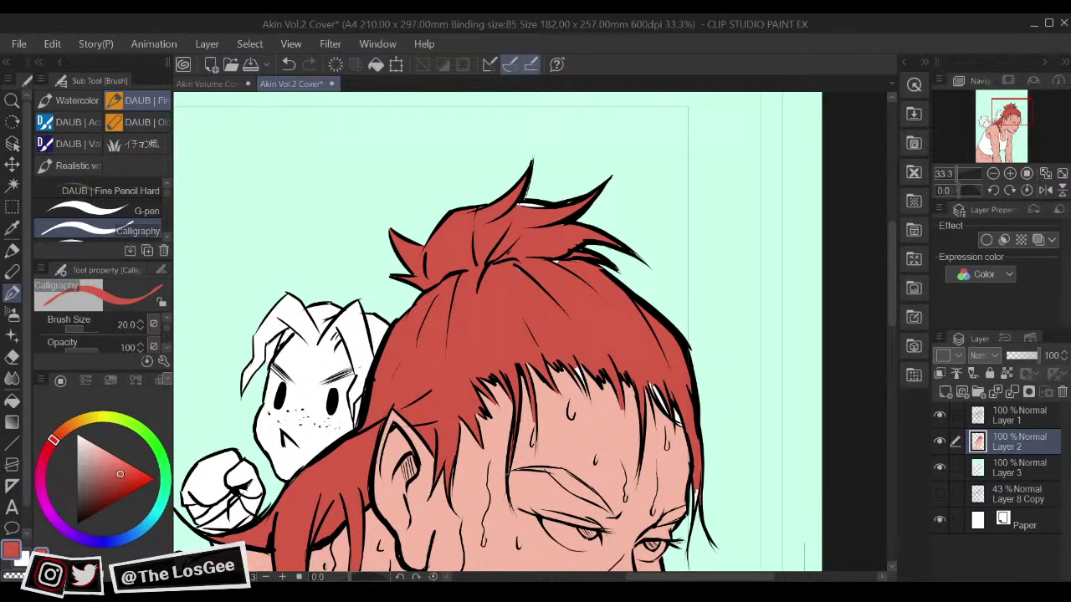
left_click_drag(565, 472, 544, 465)
key("g")
left_click(551, 473)
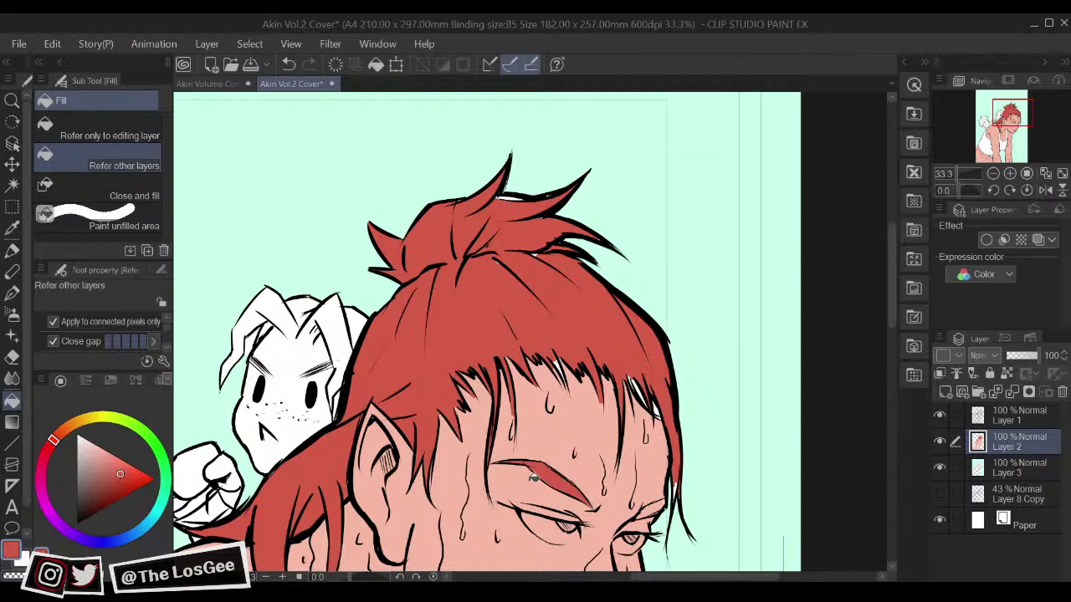
key("p")
left_click_drag(645, 505, 614, 467)
key("g")
left_click(620, 474)
Step: Paint the white gaps between the hair strands at the far temple red and sample the adjacent skin tone
key("p")
left_click_drag(607, 435, 607, 487)
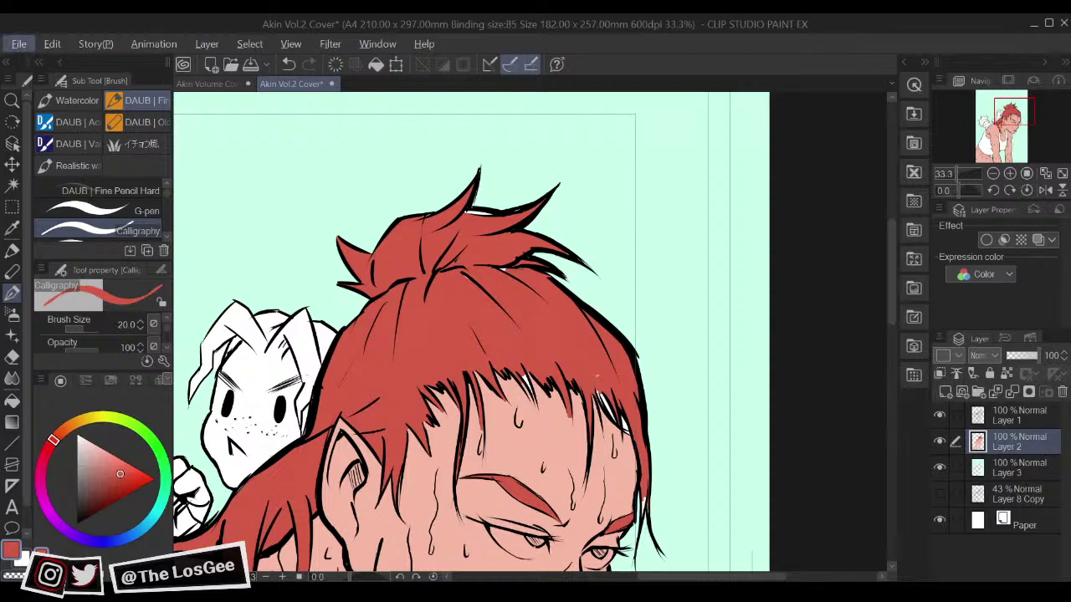
left_click(617, 442, "alt")
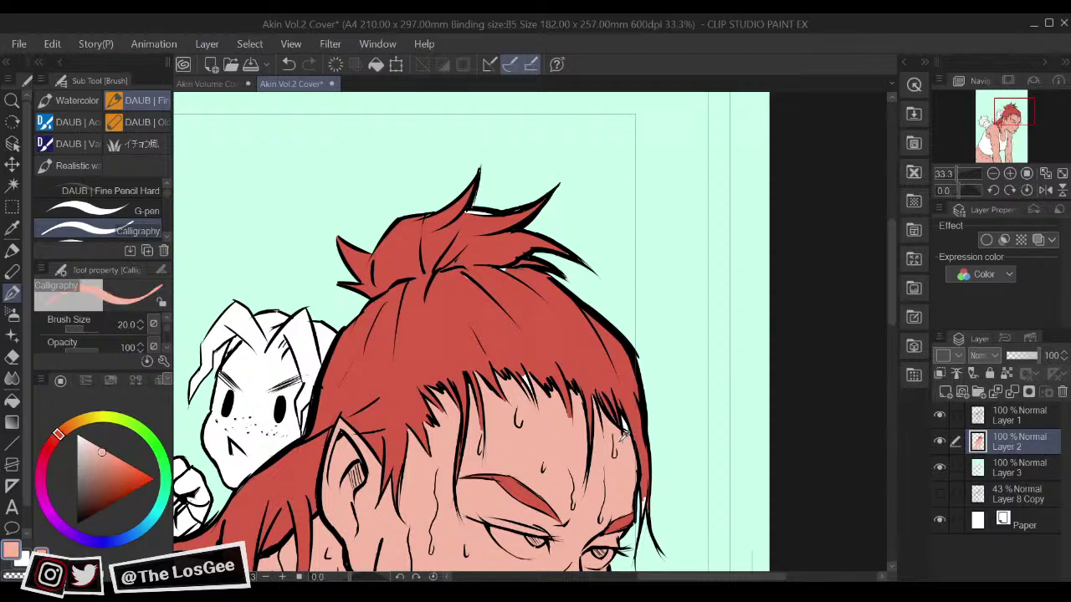
Step: Sample the hair red, enlarge the Calligraphy brush, and paint over the white gaps in the topknot
left_click(633, 374, "alt")
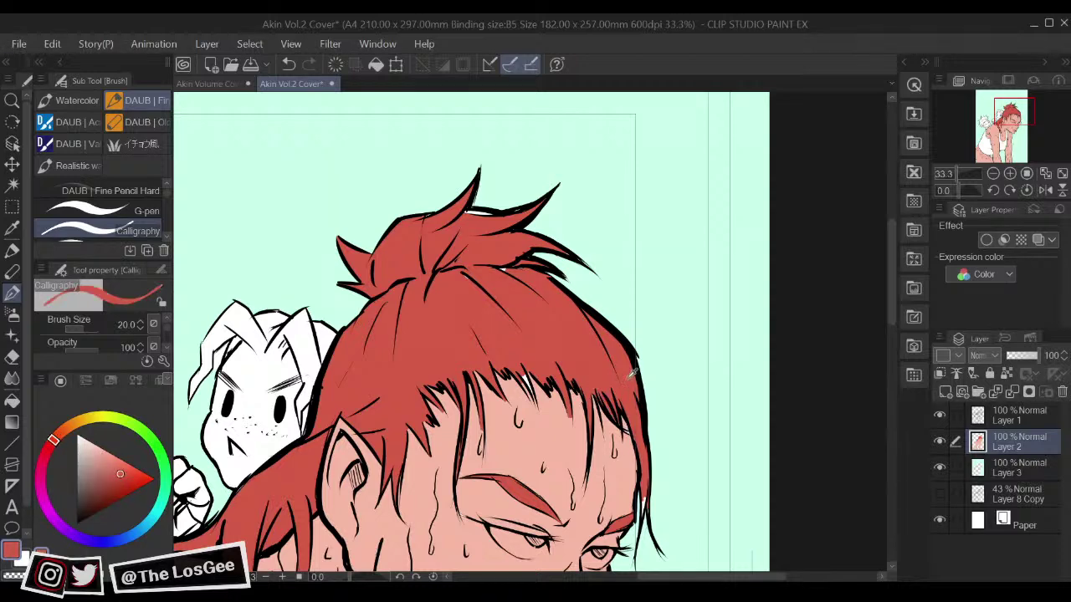
key("]")
key("]")
key("]")
key("]")
key("]")
key("]")
key("]")
key("]")
key("]")
key("]")
key("]")
key("]")
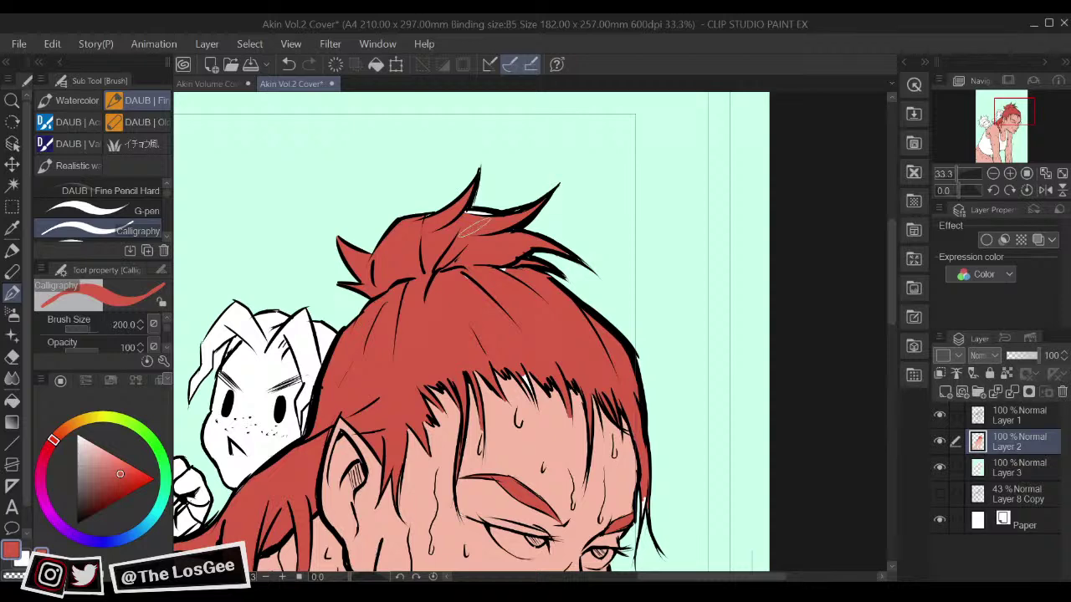
key("]")
left_click_drag(473, 221, 455, 214)
Step: Reduce the Calligraphy brush to size 12 and paint the small unfilled gaps along the fringe with the hair red
left_click_drag(470, 386, 460, 341)
key("[")
key("[")
key("[")
key("[")
key("[")
key("[")
key("[")
key("[")
key("[")
key("[")
key("[")
key("[")
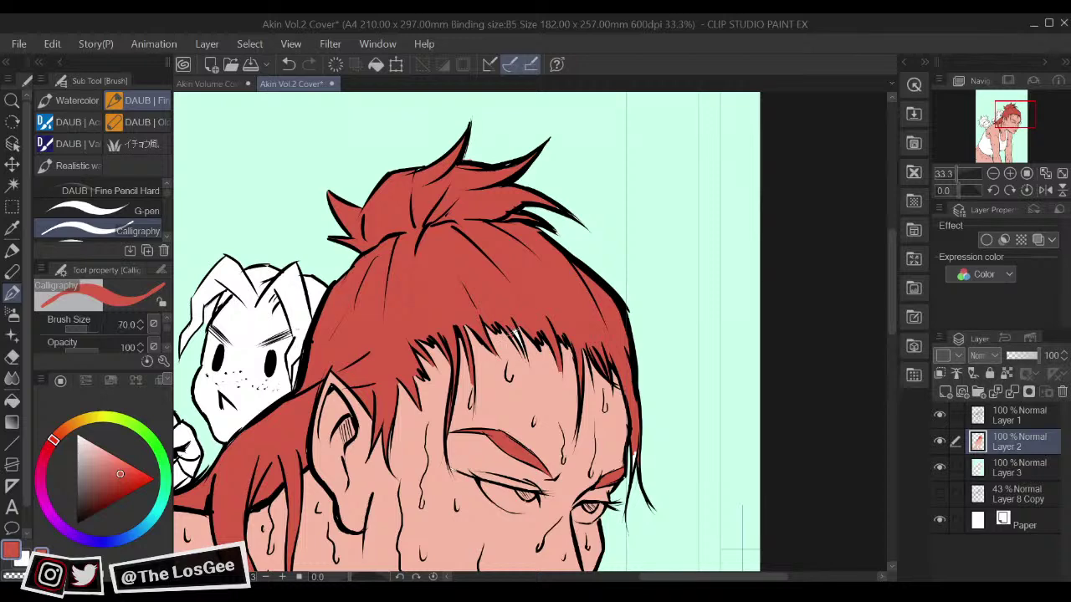
key("bracketleft")
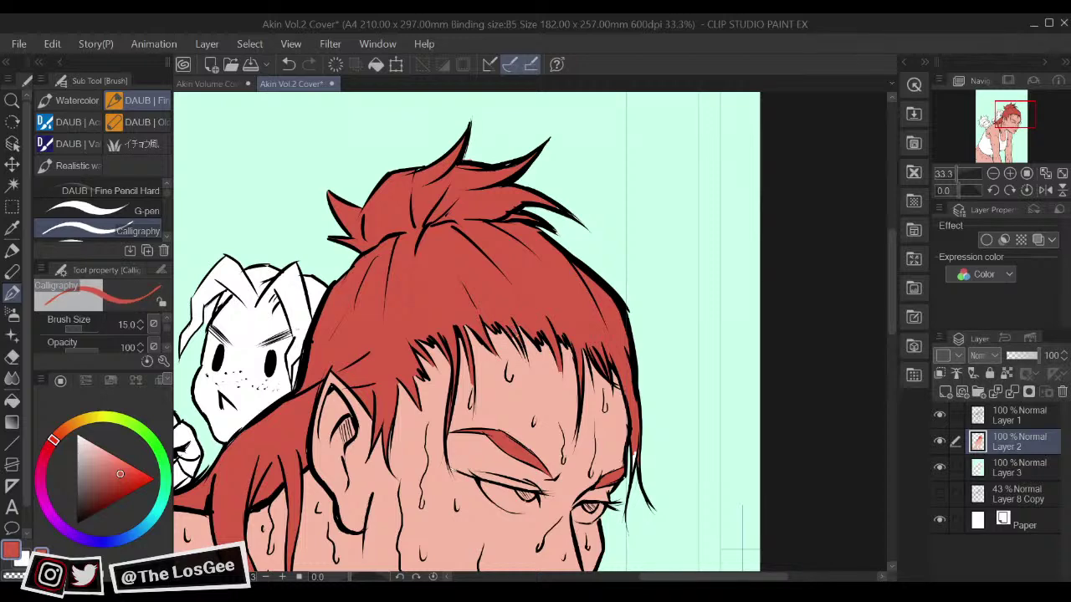
key("bracketleft")
left_click_drag(612, 373, 609, 319)
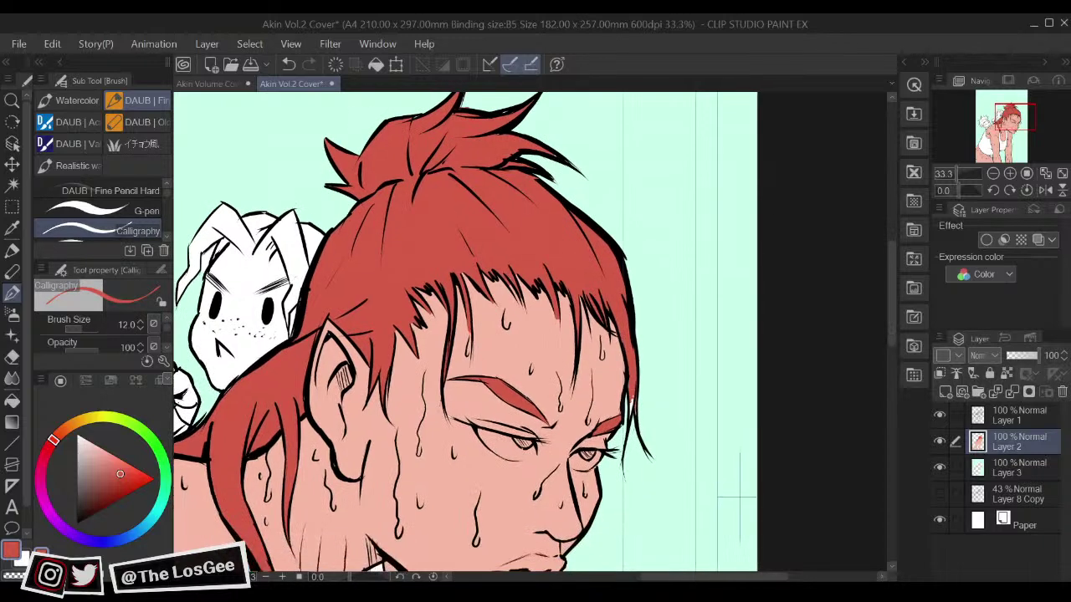
Step: Sample the facial skin, shift it to a stronger pink, and paint the gap between the lips
left_click_drag(627, 426, 705, 297)
left_click(606, 443, "alt")
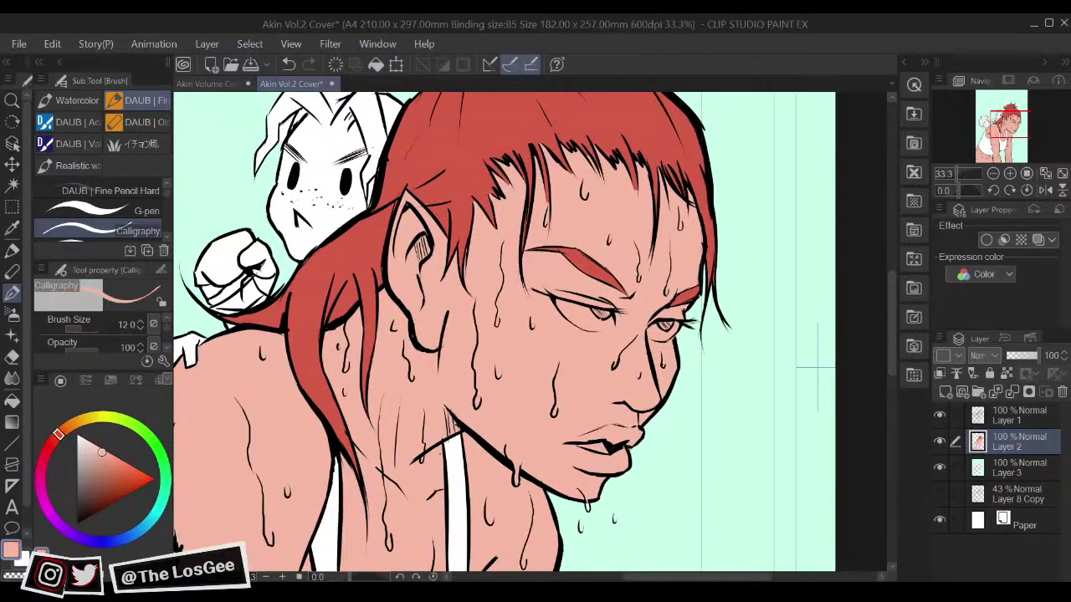
mouse_move(59, 432)
left_mouse_down()
mouse_move(48, 449)
mouse_move(111, 454)
left_mouse_up()
left_click(113, 455)
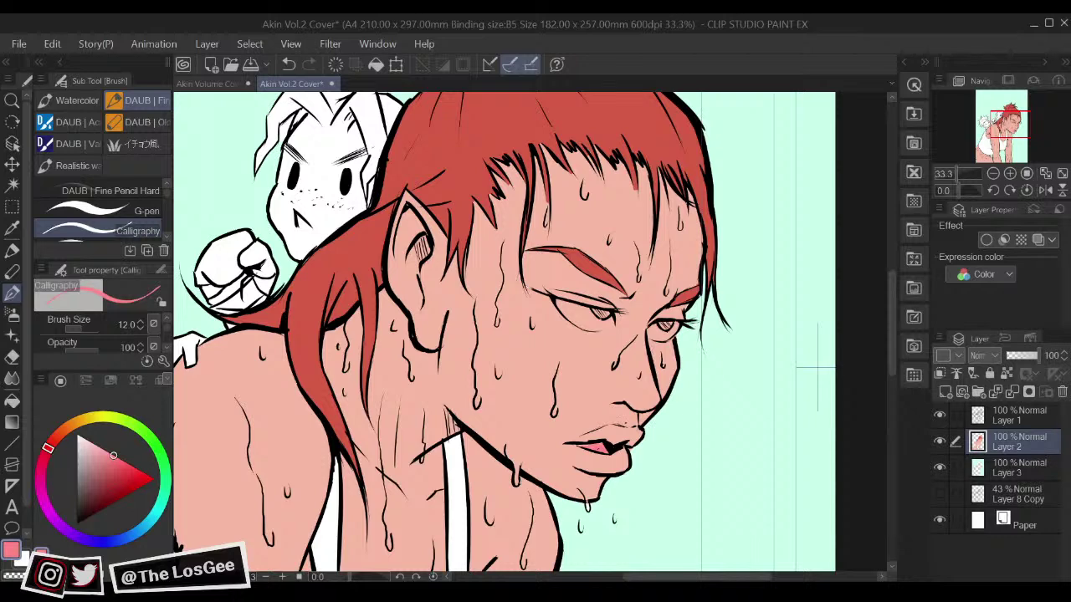
Step: Try painting the upper lip with a red sampled from the Akin Vol.1 cover
left_click(952, 204, "alt")
left_click(952, 199, "alt")
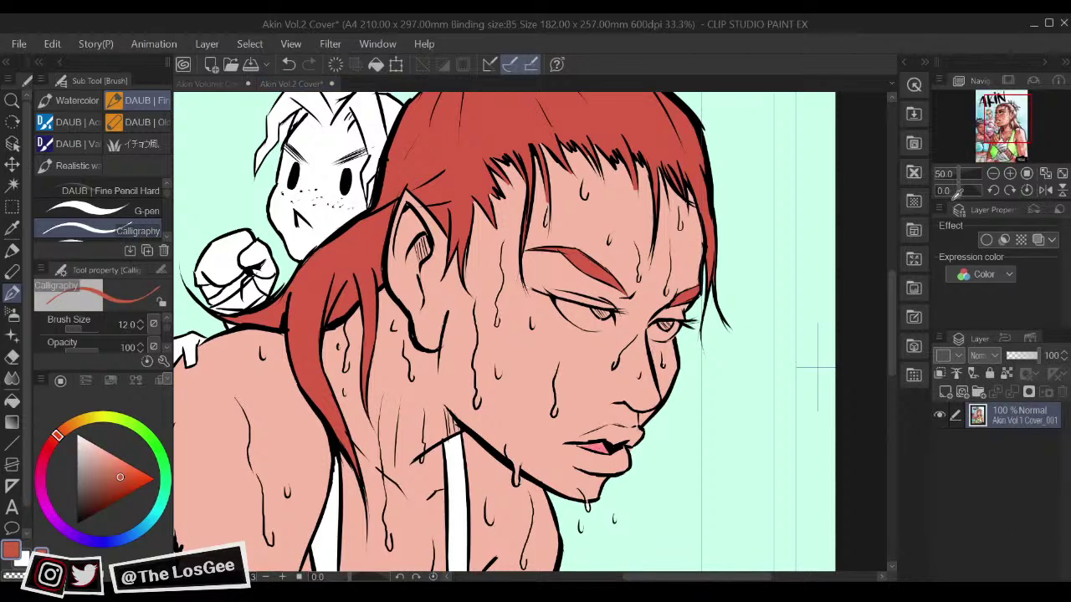
left_click(574, 426)
left_click_drag(606, 436, 623, 439)
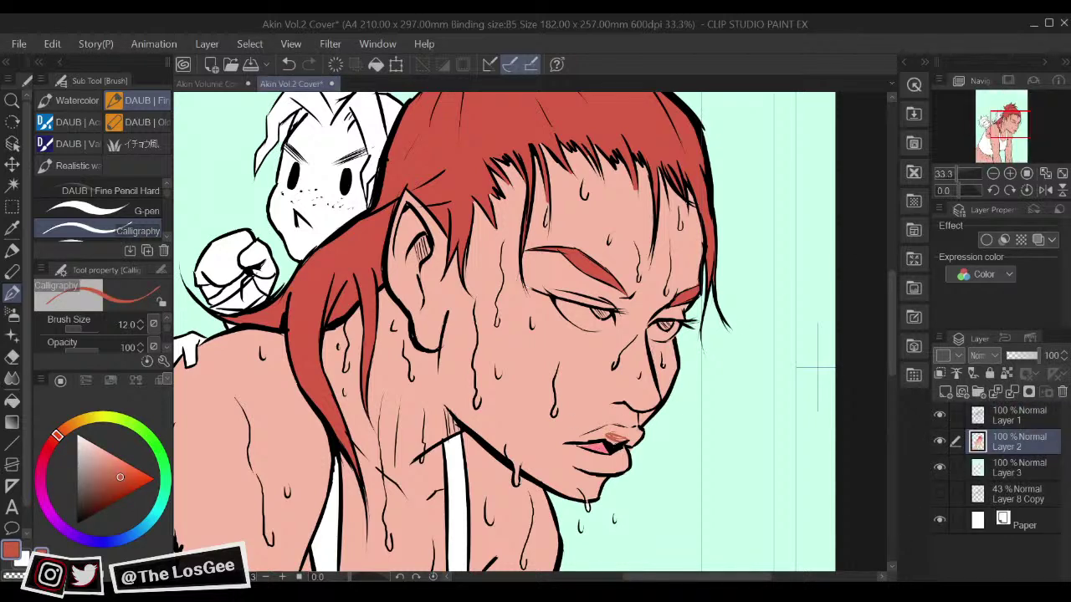
Step: Sample the skin tone, choose a darker shade of it, and paint the upper lip with the Calligraphy brush enlarged to size 40
left_click(602, 410, "alt")
left_click(109, 466)
key("]")
key("]")
key("]")
key("]")
mouse_move(623, 437)
left_mouse_down()
mouse_move(602, 437)
mouse_move(631, 432)
left_mouse_up()
key("]")
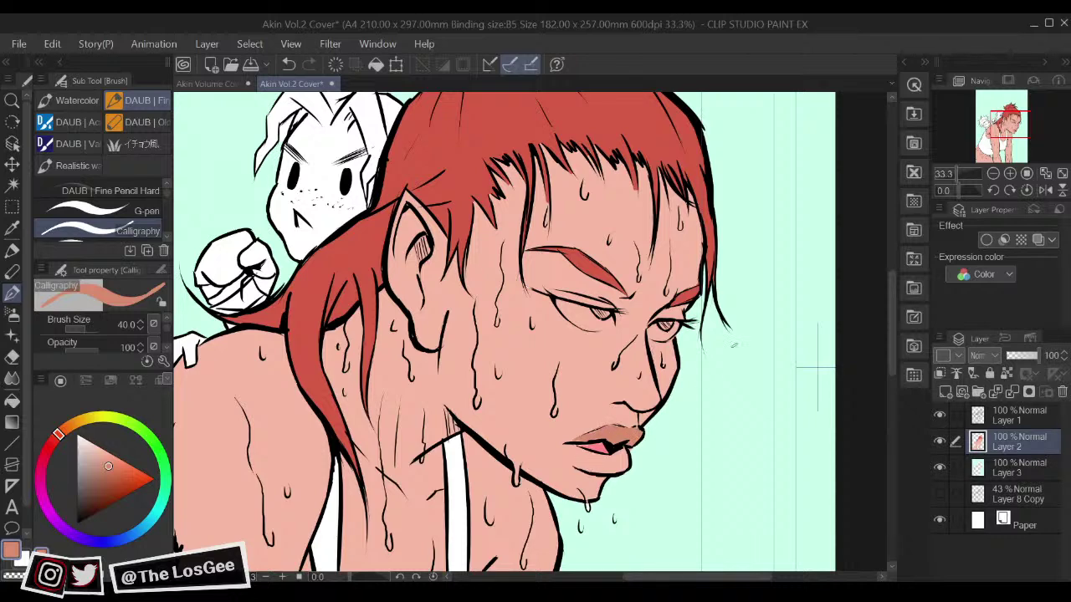
Step: Try painting the lower lip with a pinkish red sampled from the Akin Vol.1 cover
left_click(959, 213)
left_click(940, 206, "alt")
left_click(940, 207, "alt")
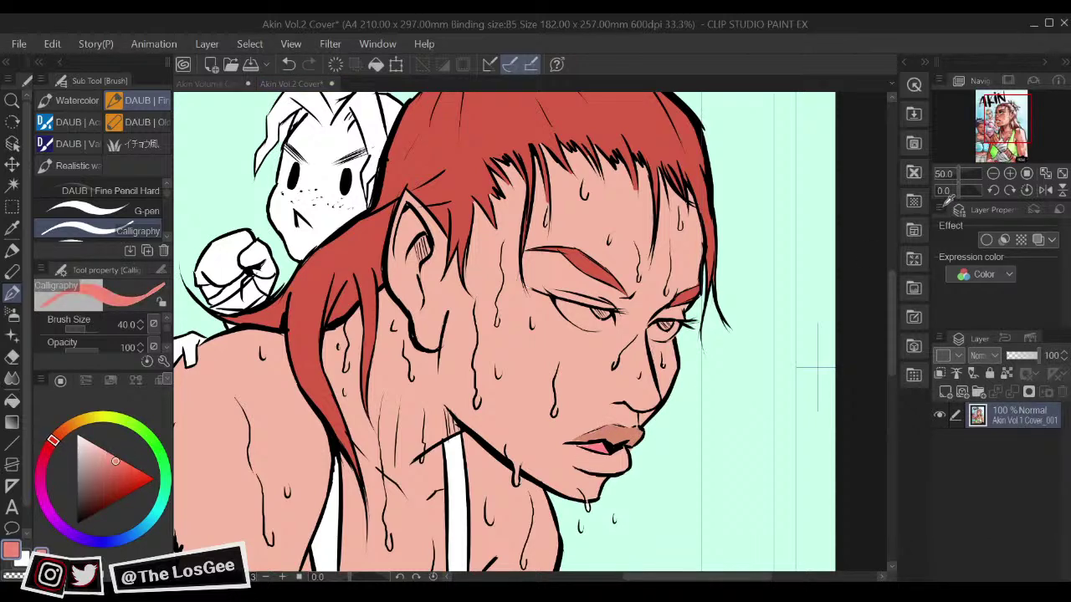
key("ctrl+Tab")
left_click_drag(579, 459, 623, 462)
Step: Repaint the lower lip in a tone slightly darker than the skin and sample the upper lip's colour
left_click(102, 452)
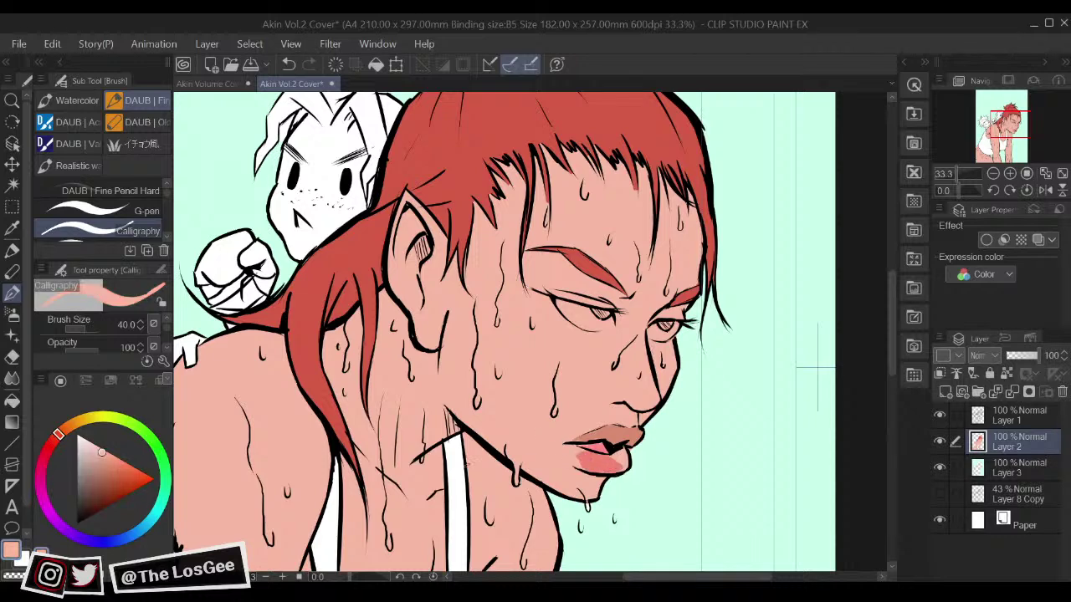
left_click(108, 457)
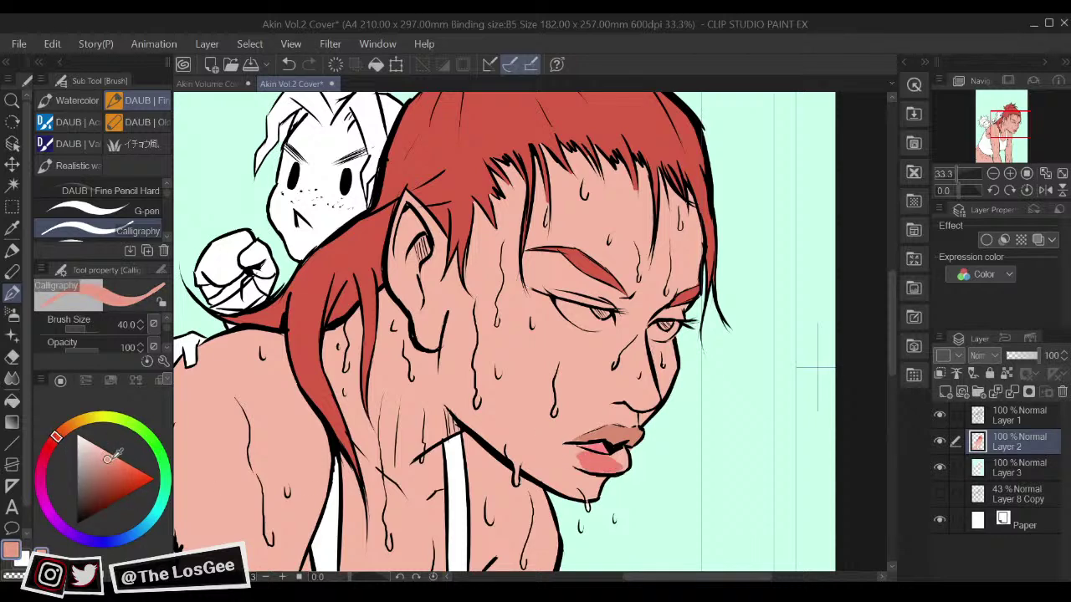
left_click_drag(581, 468, 614, 458)
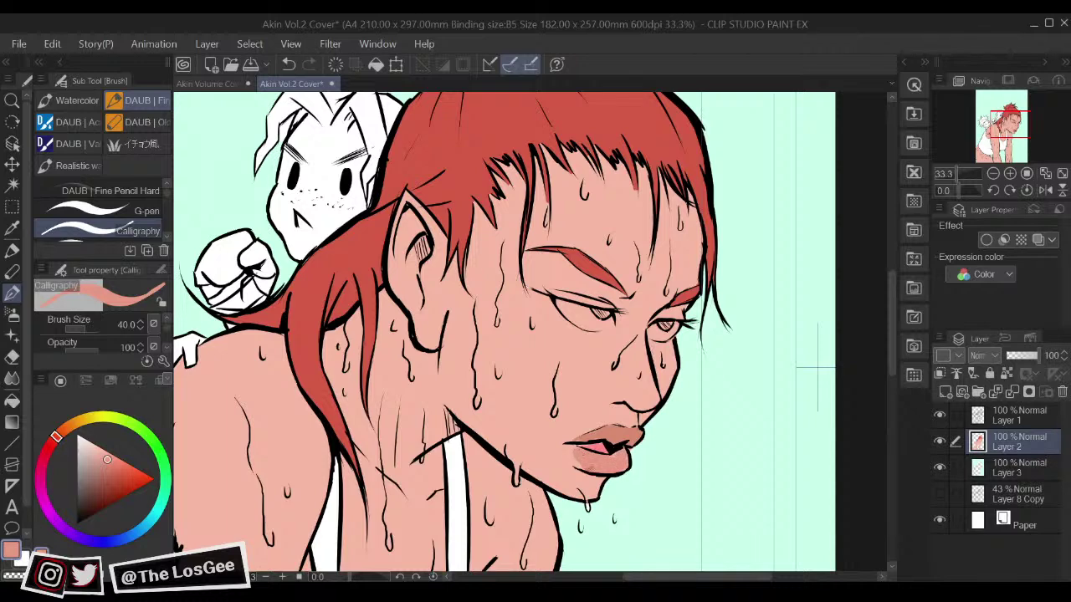
left_click(619, 432, "alt")
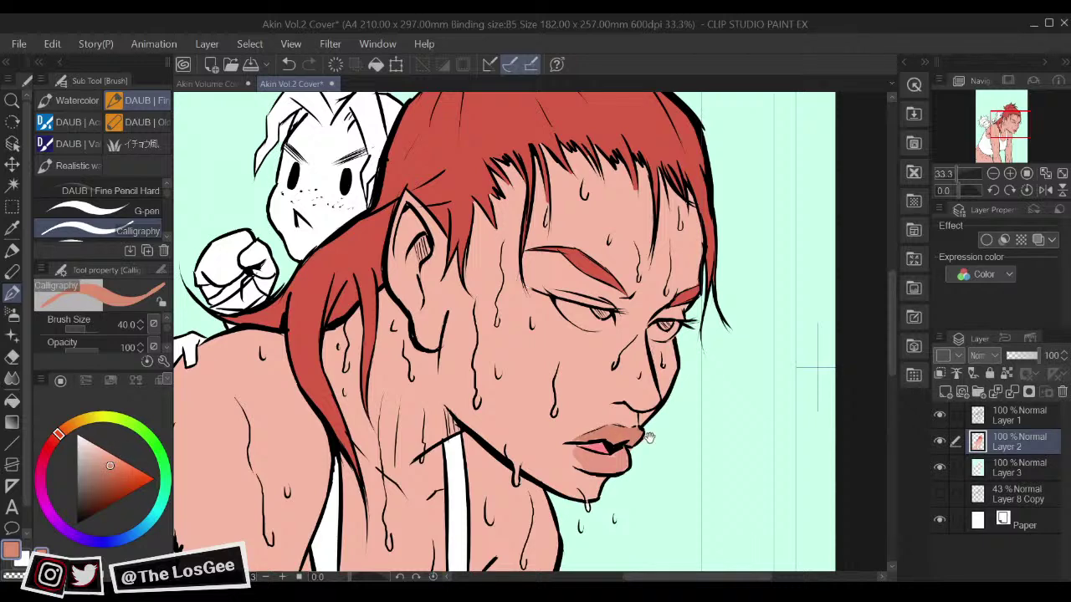
Step: Choose a light grey and paint the whites of both of the main character's eyes
left_click_drag(619, 289, 590, 428)
left_click(79, 450)
left_click_drag(532, 463, 569, 461)
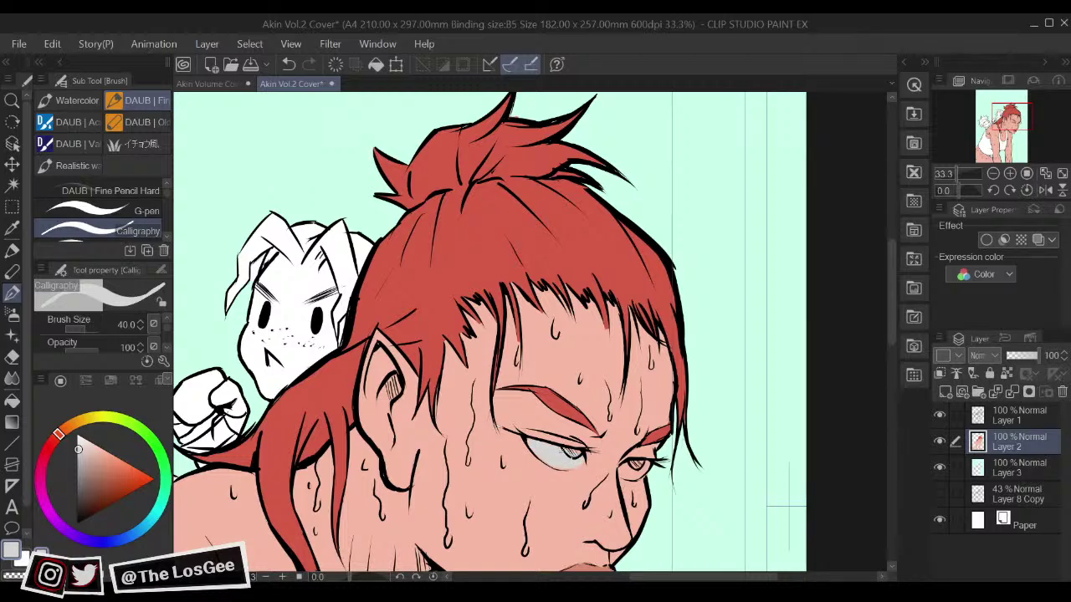
left_click_drag(619, 444, 592, 416)
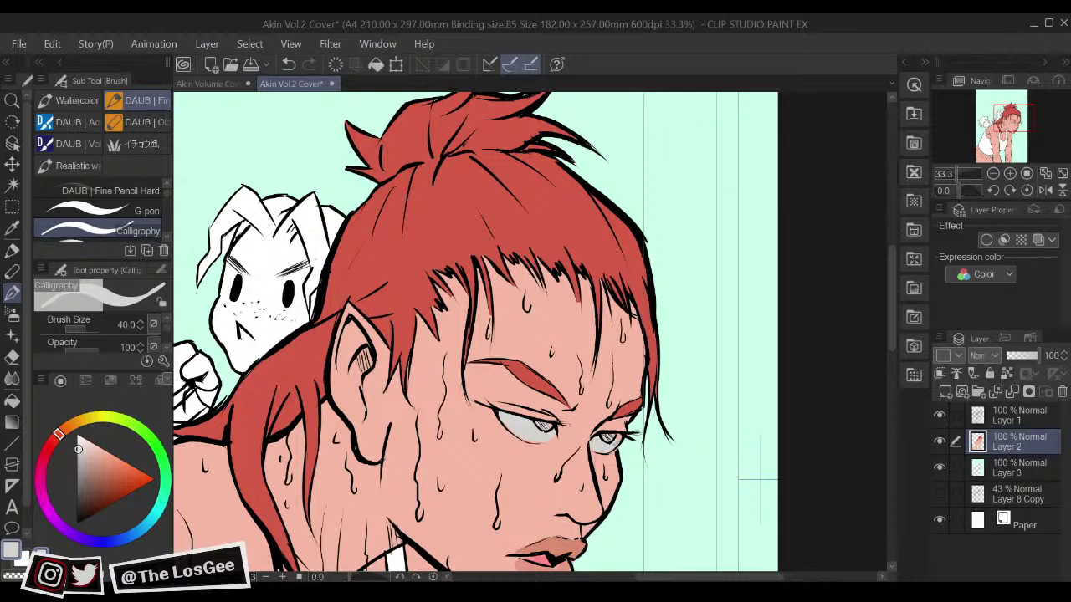
left_click_drag(759, 480, 751, 411)
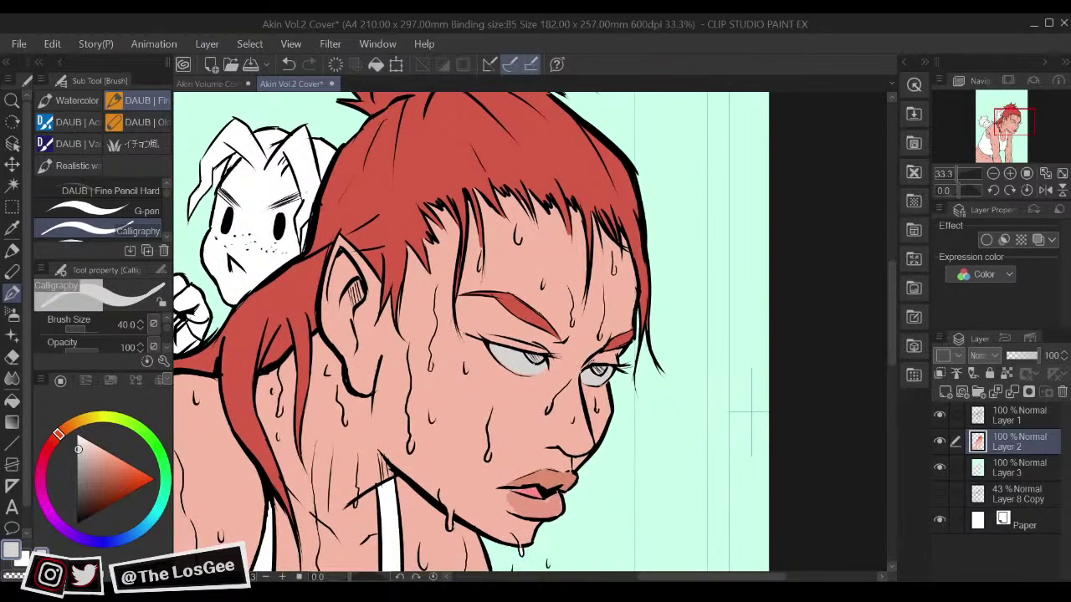
scroll(589, 361, "down", 5)
scroll(589, 360, "up", 4)
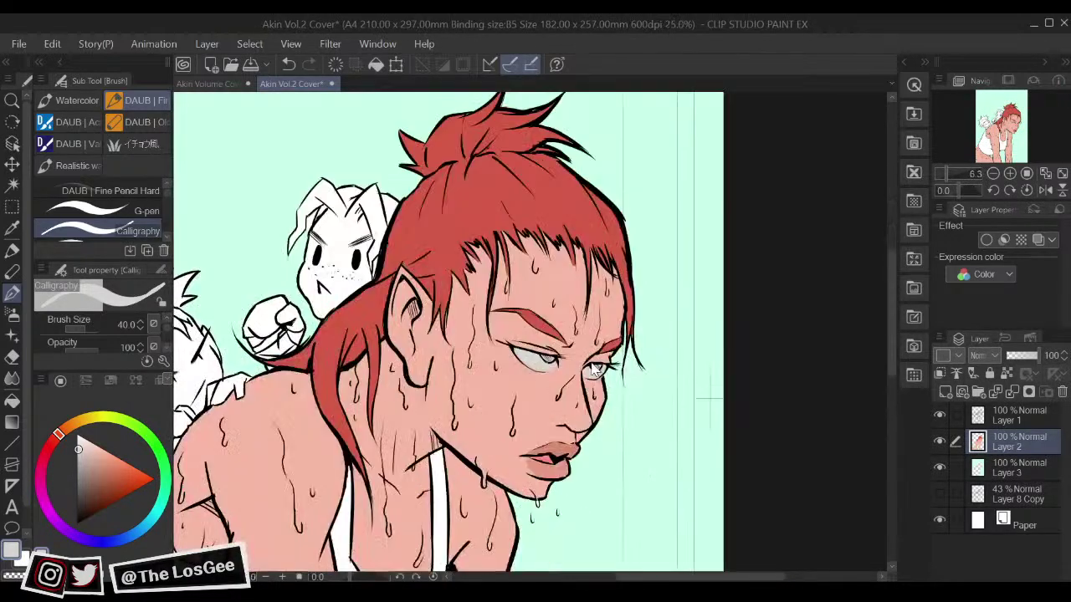
Step: Save the Akin Vol.2 Cover file with the main character's flat colours
mouse_move(403, 562)
left_mouse_down()
mouse_move(547, 418)
mouse_move(585, 399)
left_mouse_up()
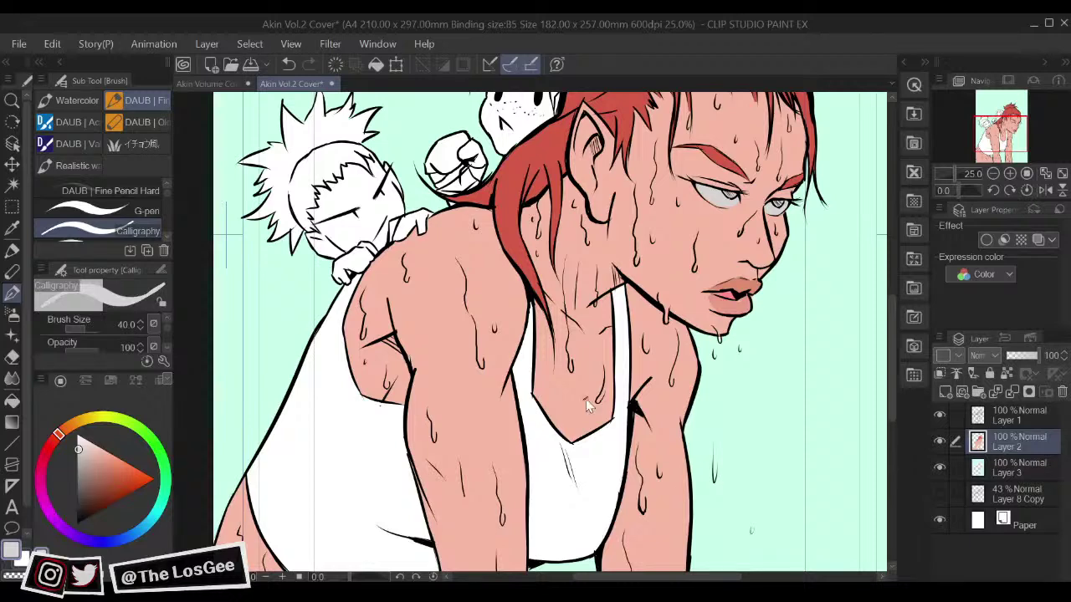
scroll(588, 408, "down", 3)
scroll(588, 408, "up", 2)
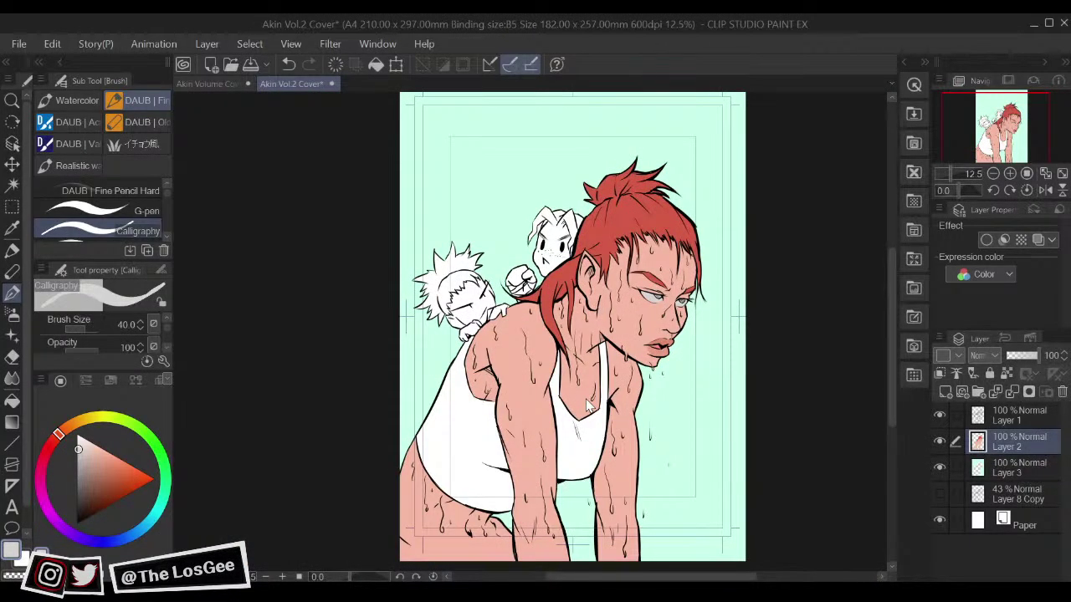
scroll(588, 408, "down", 4)
scroll(588, 408, "up", 4)
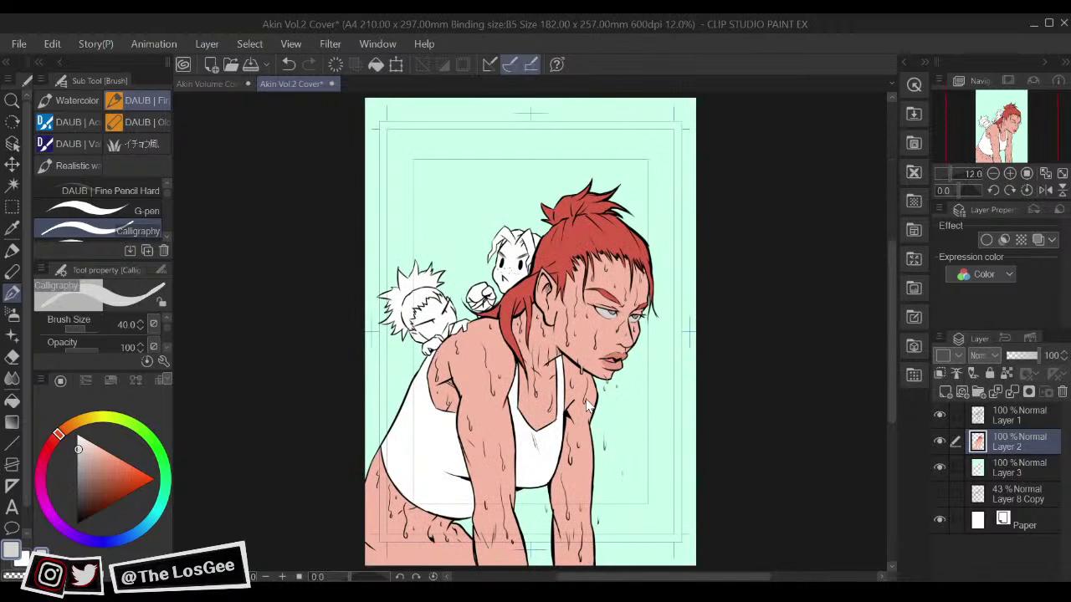
key("ctrl+s")
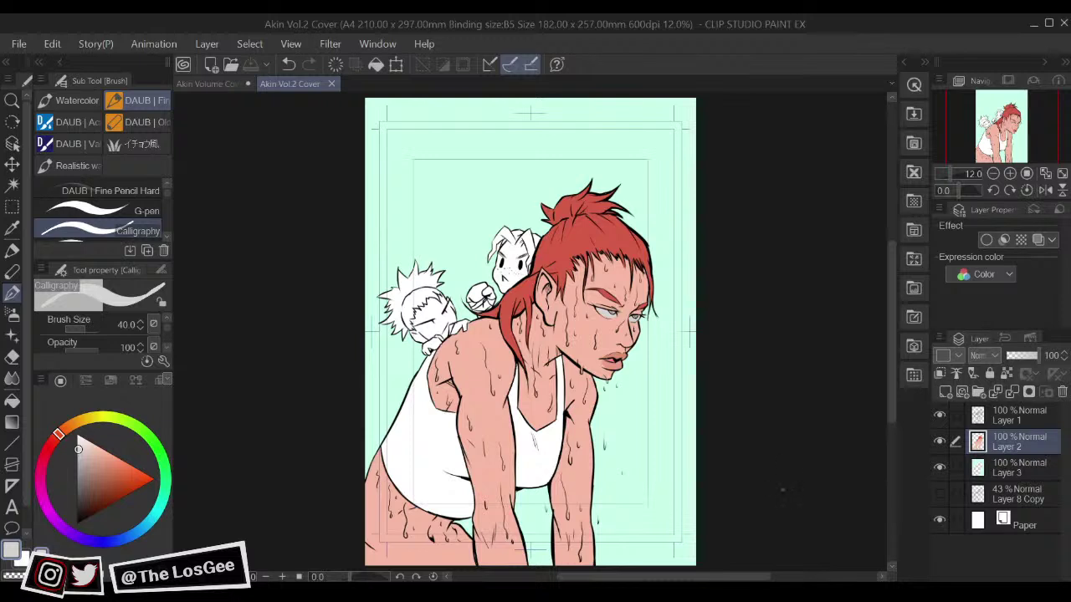
left_click_drag(784, 473, 784, 493)
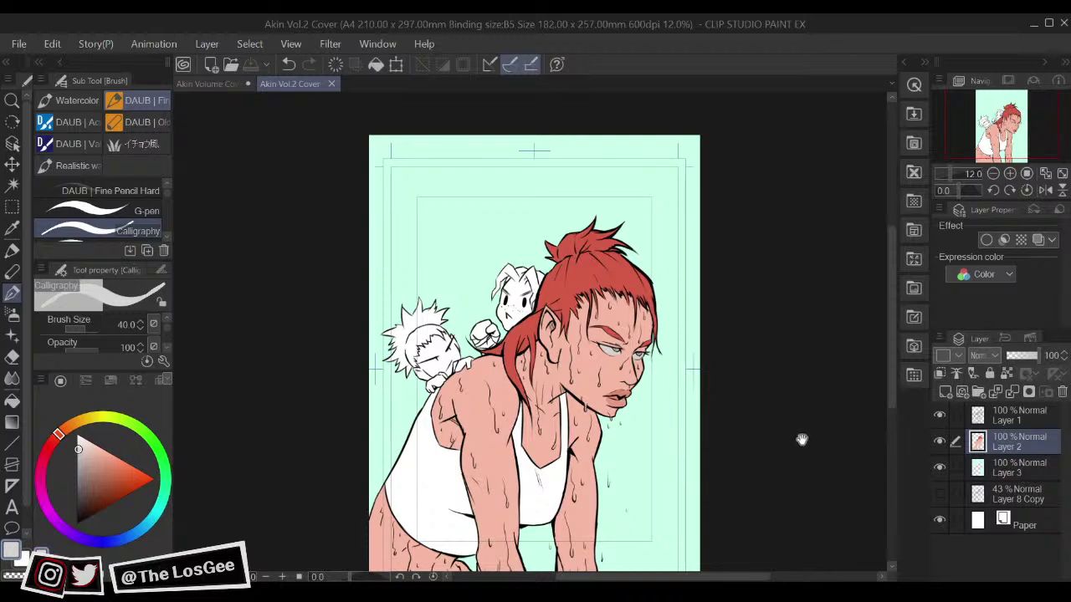
left_click_drag(656, 335, 733, 335)
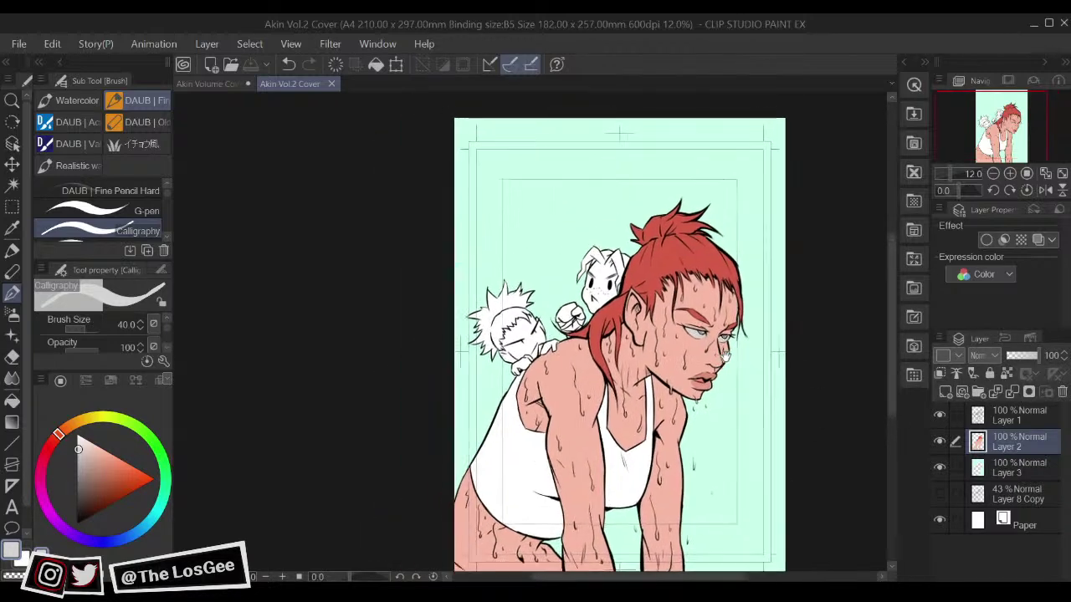
left_click_drag(706, 383, 732, 421)
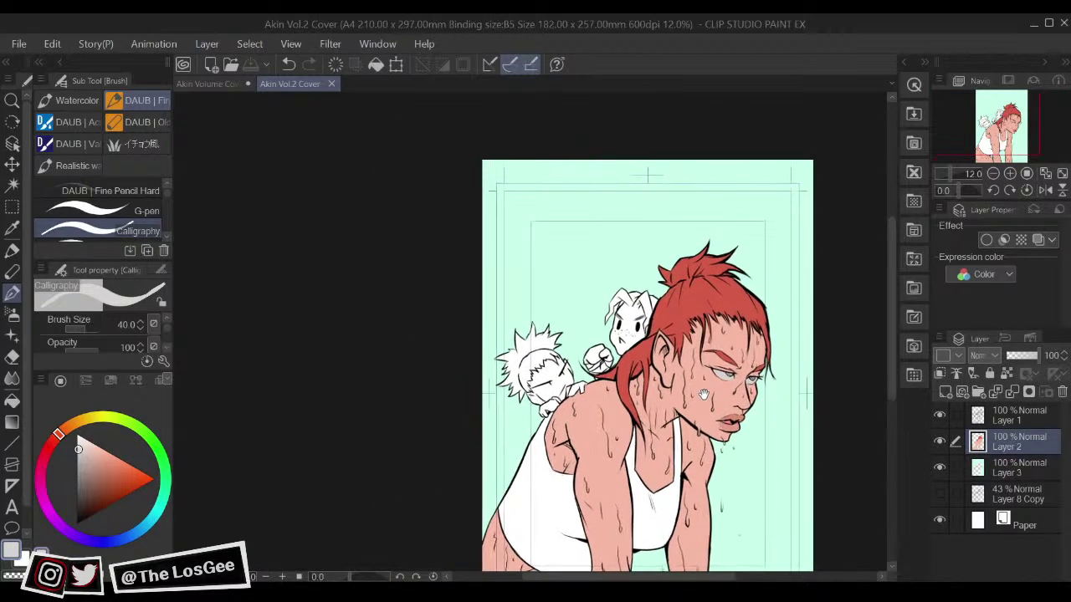
Step: Sample the reddish skin tone from the Akin Vol.1 cover and fill the spiky-haired small character's face, ear and near hand
left_click_drag(943, 208, 968, 240)
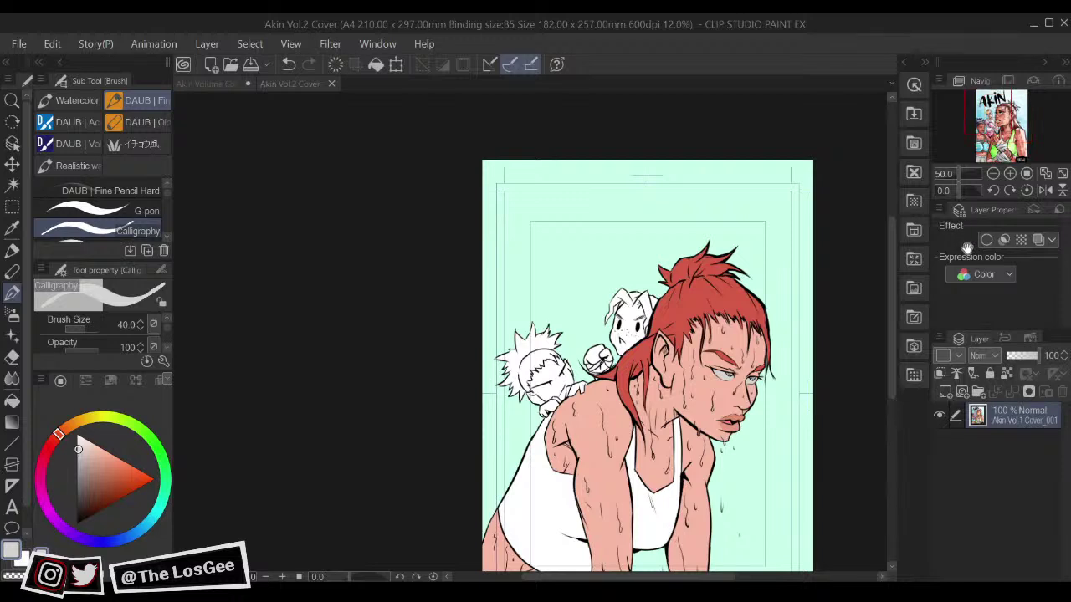
scroll(934, 260, "up", 3)
left_click_drag(934, 252, 919, 254)
left_click(995, 173, "alt")
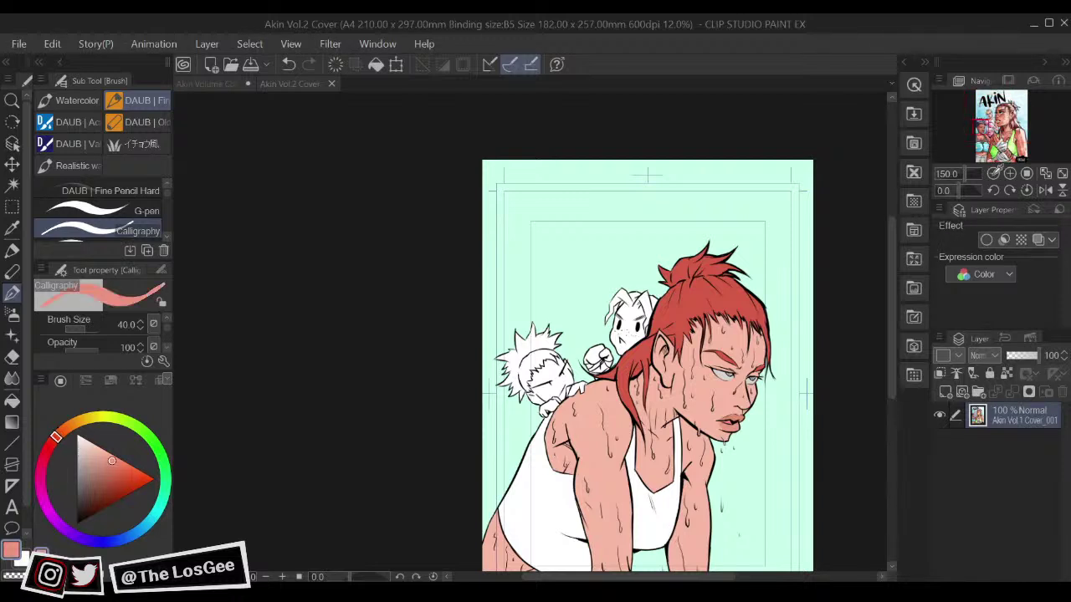
left_click(523, 419)
scroll(516, 352, "up", 2)
scroll(517, 357, "up", 2)
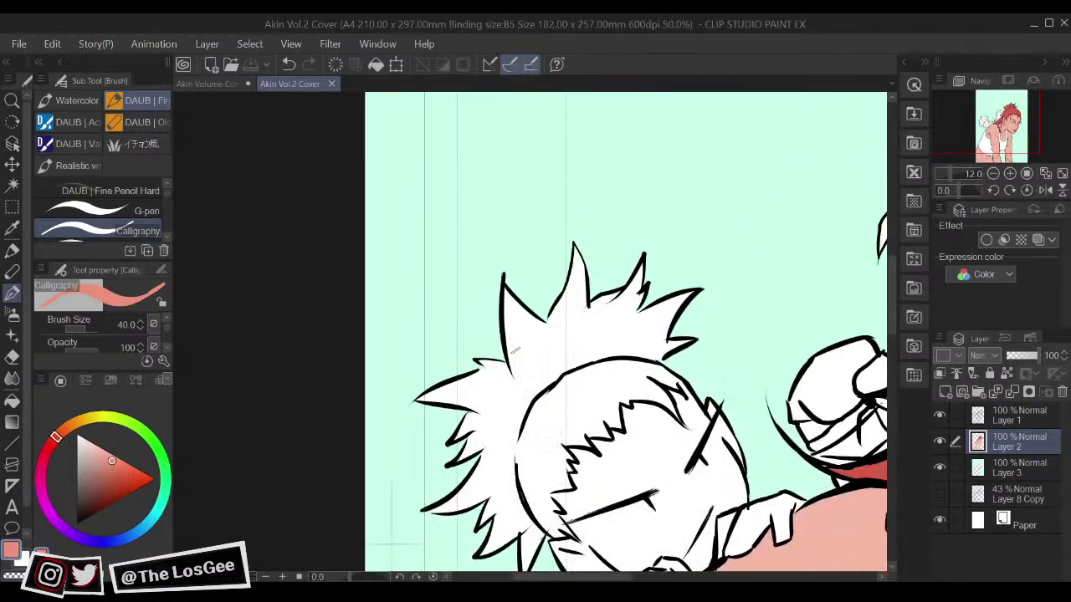
key("g")
left_click(572, 416)
left_click(579, 479)
left_click(537, 463)
left_click(608, 499)
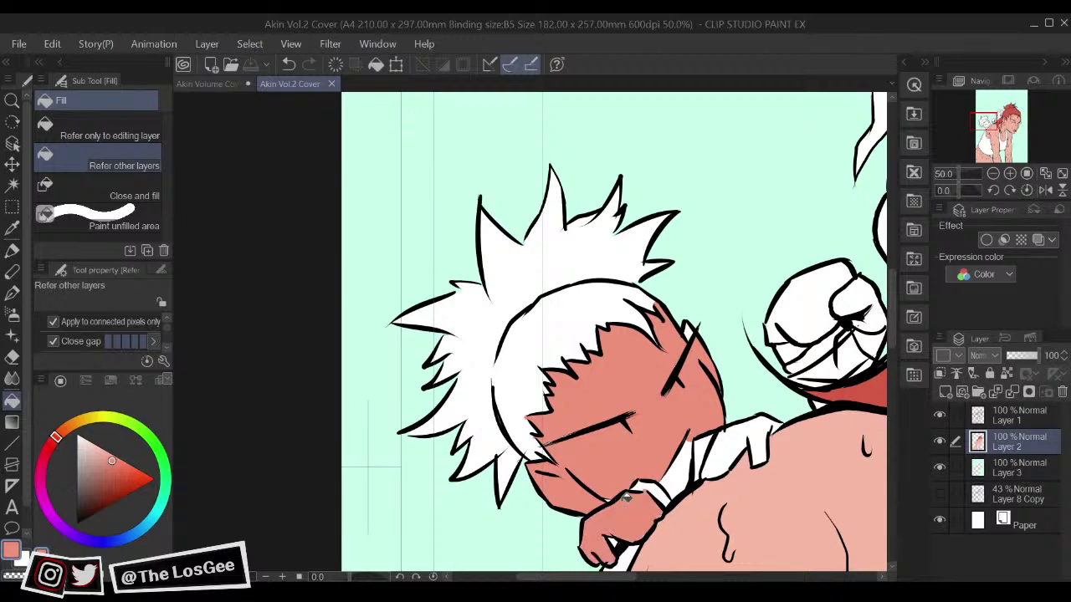
Step: Fill the spiky-haired character's lower cheek, other hand and remaining unfilled skin with the same reddish tone
left_click(674, 472)
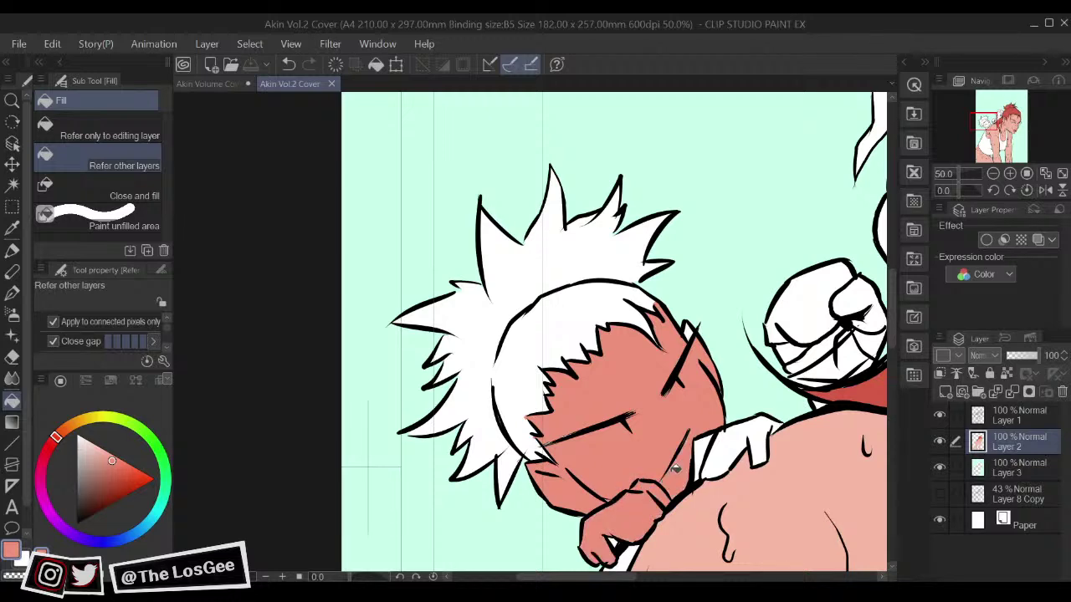
mouse_move(699, 432)
left_mouse_down()
mouse_move(652, 423)
mouse_move(686, 455)
left_mouse_up()
left_click(668, 444)
left_click(648, 362)
left_click_drag(649, 387, 597, 388)
Step: Sample a pale skin tone from the Akin Vol.1 cover and fill the freckled small character's face on Layer 2
key("ctrl+Tab")
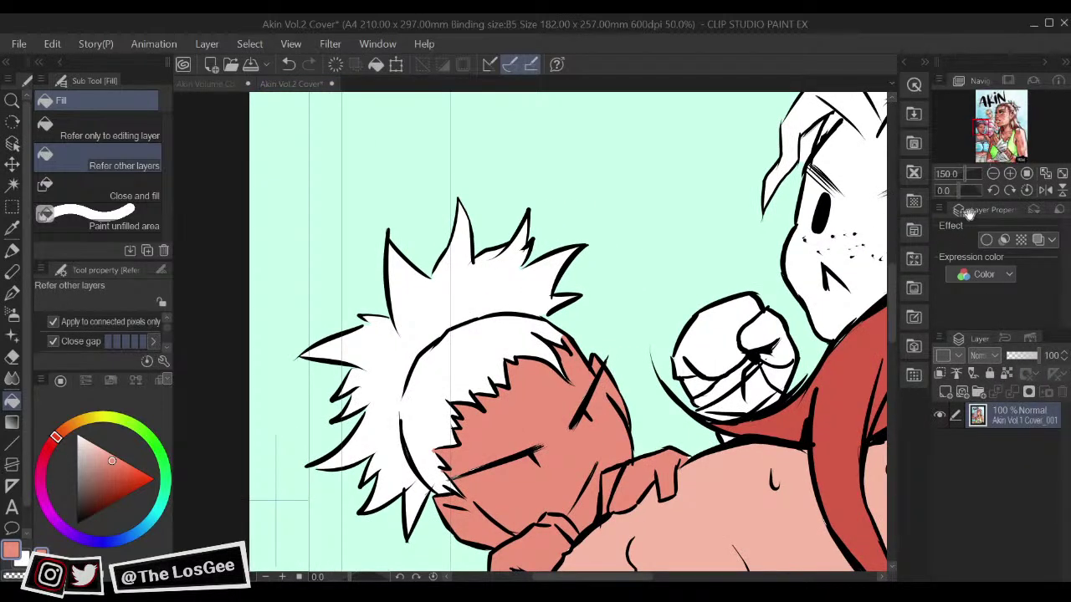
left_click(918, 208, "alt")
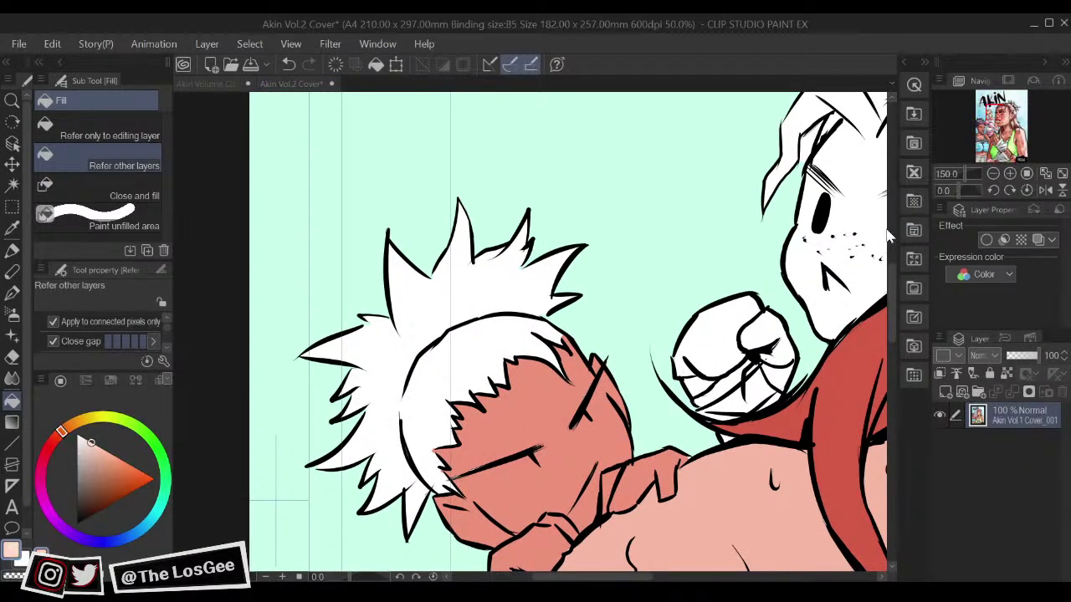
left_click(731, 354)
left_click_drag(796, 307, 671, 407)
left_click(707, 389)
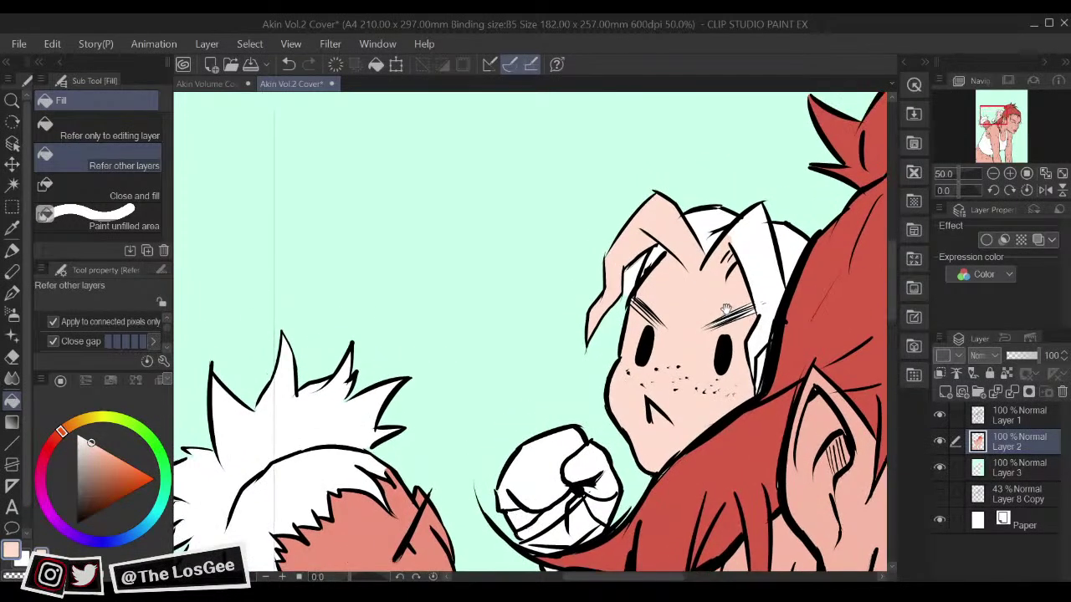
Step: Enlarge the Calligraphy brush to size 80 and touch up the pale skin around the freckled character's brow
key("b")
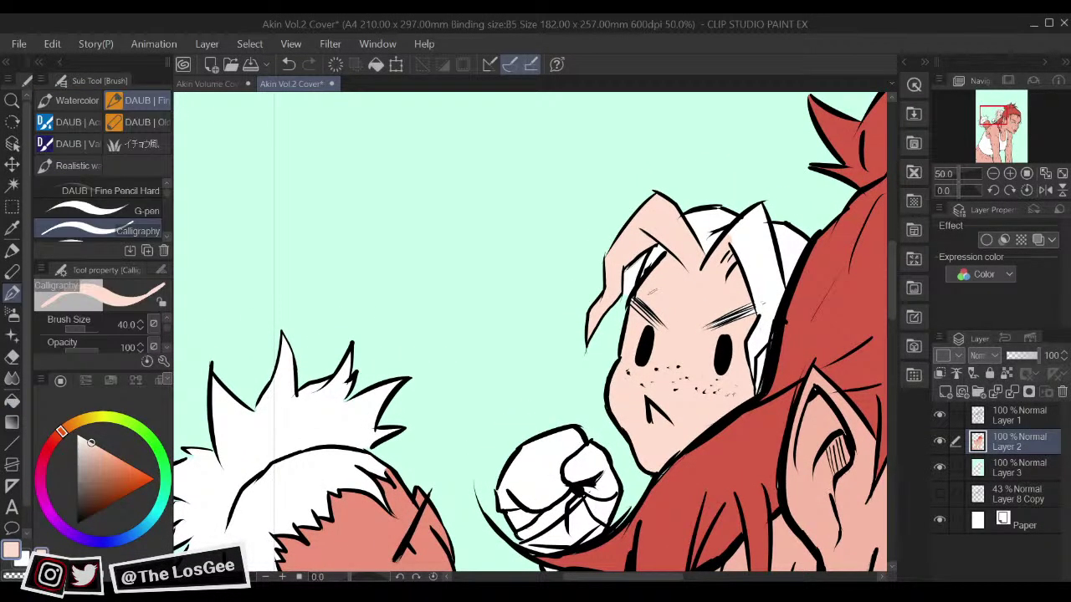
key("]")
key("]")
key("]")
key("]")
left_click_drag(733, 313, 746, 307)
Step: Sample the mint background on Layer 3 and fill the gap between the freckled character's hair lock and face
left_click(1014, 475)
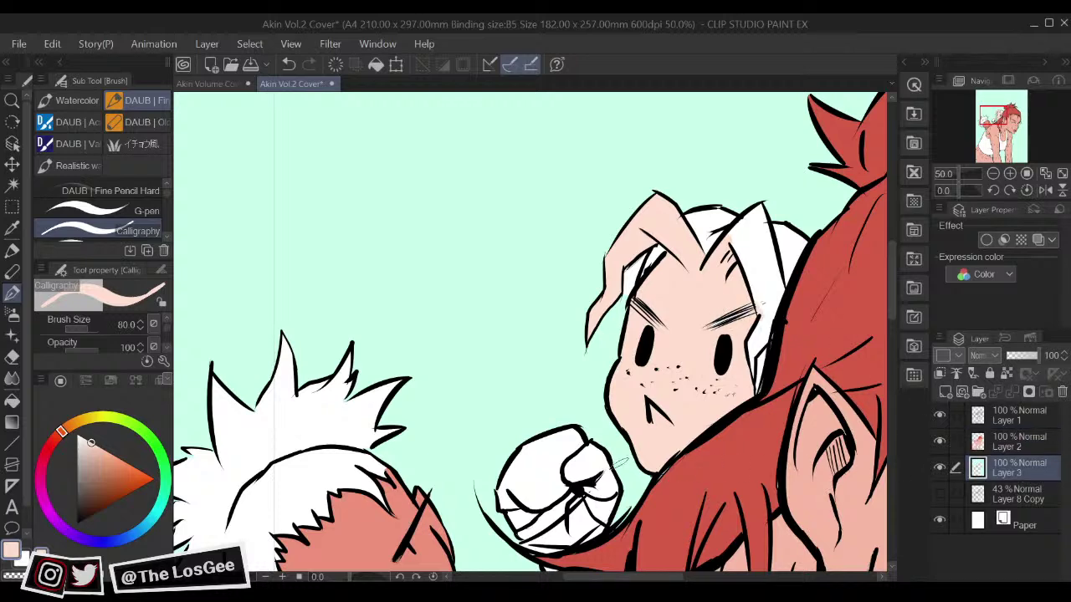
left_click(587, 340, "alt")
key("g")
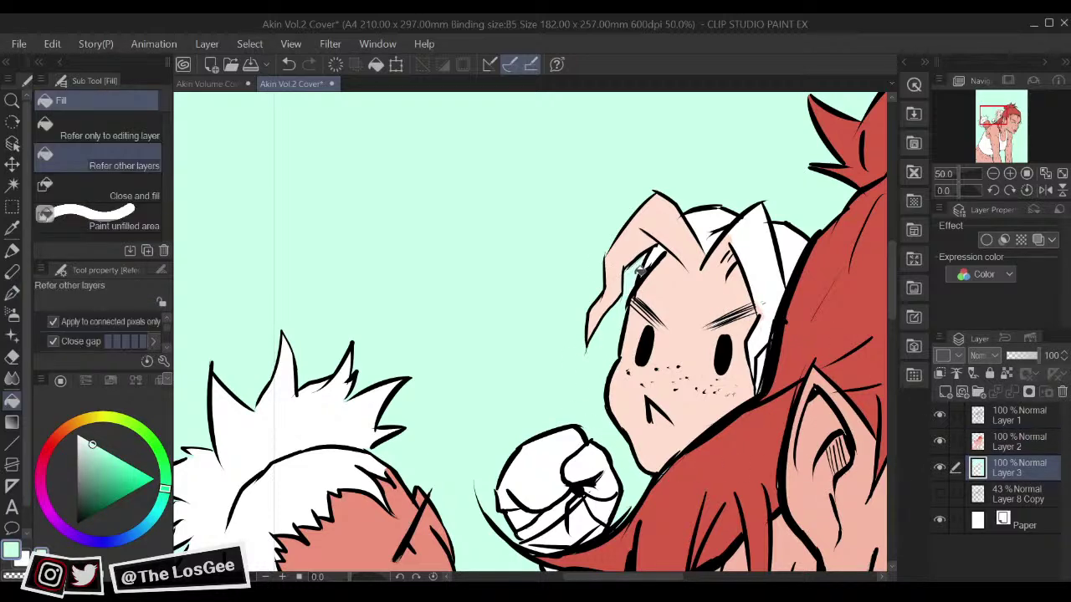
Step: Return to Layer 2, resample the pale skin tone and touch up the side of the freckled character's face
left_click(1016, 444)
left_click(717, 292, "alt")
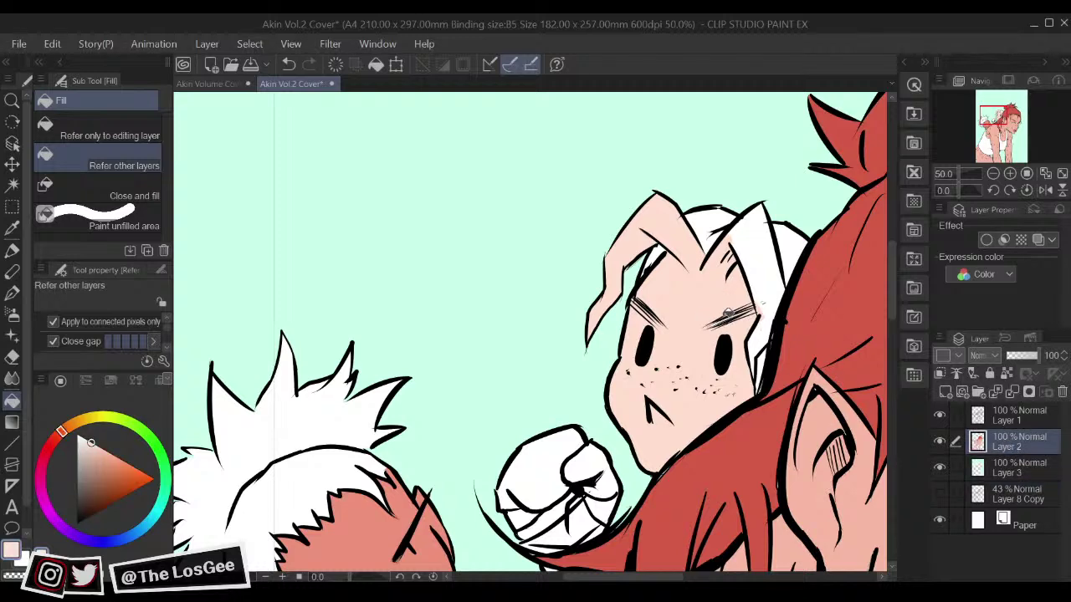
key("b")
mouse_move(750, 362)
left_mouse_down()
mouse_move(758, 389)
mouse_move(769, 348)
left_mouse_up()
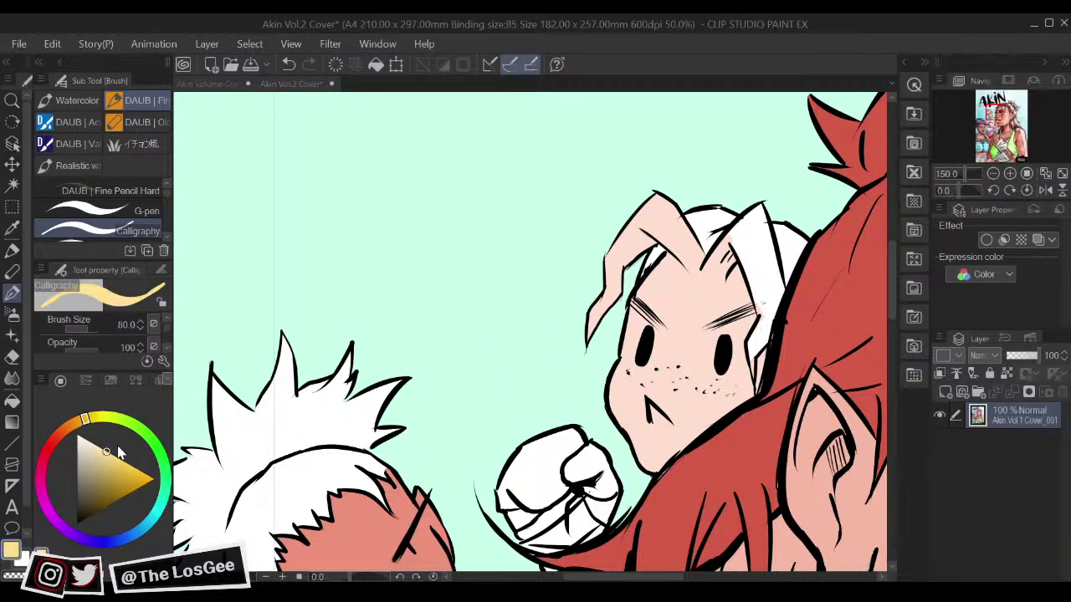
Step: Separate the freckled character's long fringe lock from the forehead and fill it with pale yellow sampled from the Vol.1 cover
key("g")
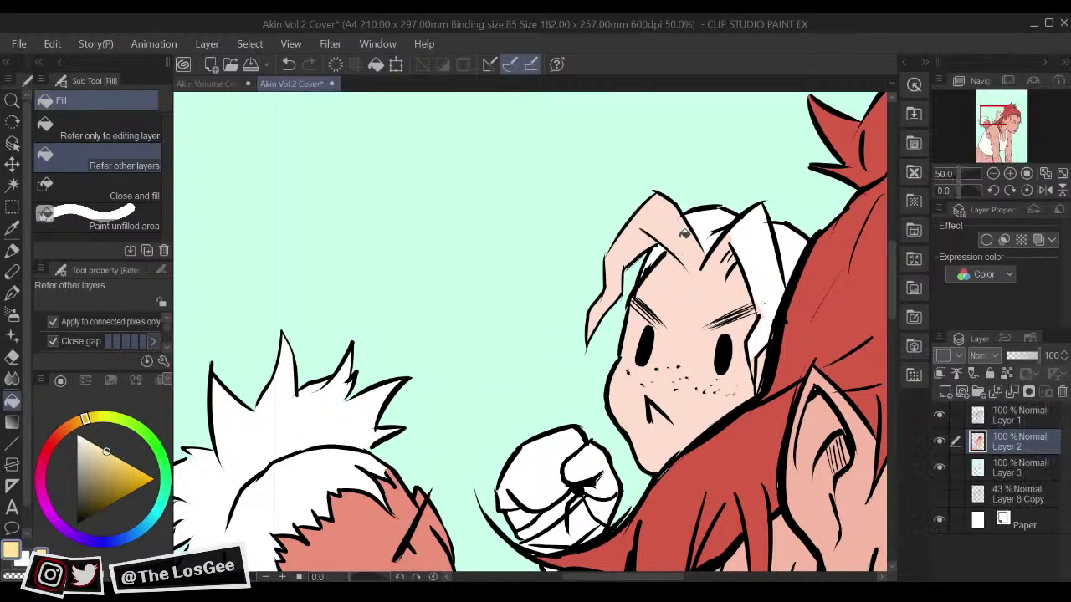
key("b")
left_click_drag(677, 244, 688, 240)
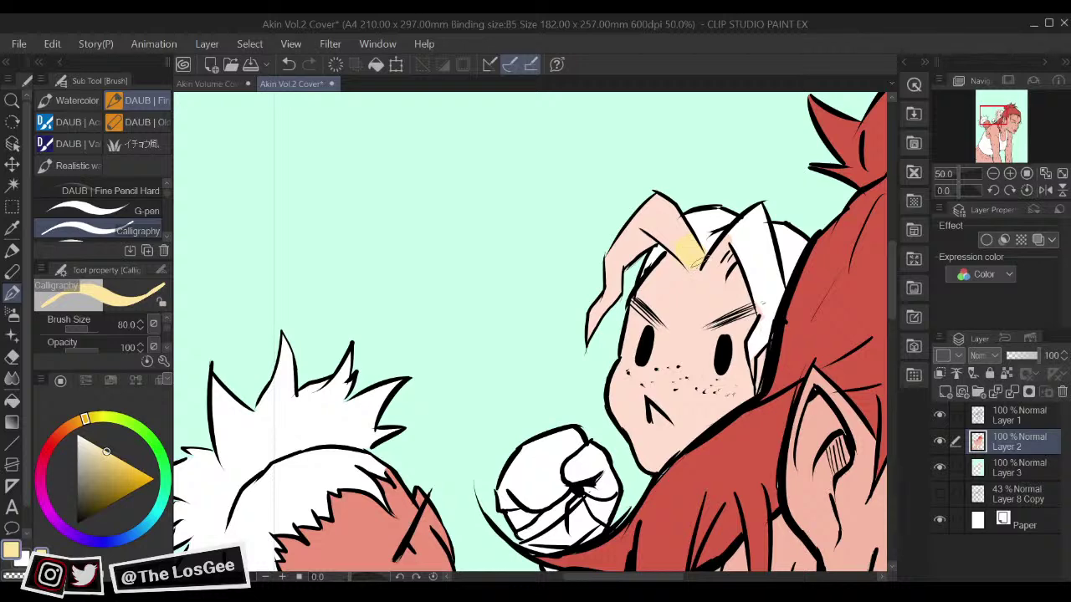
key("g")
left_click(669, 222)
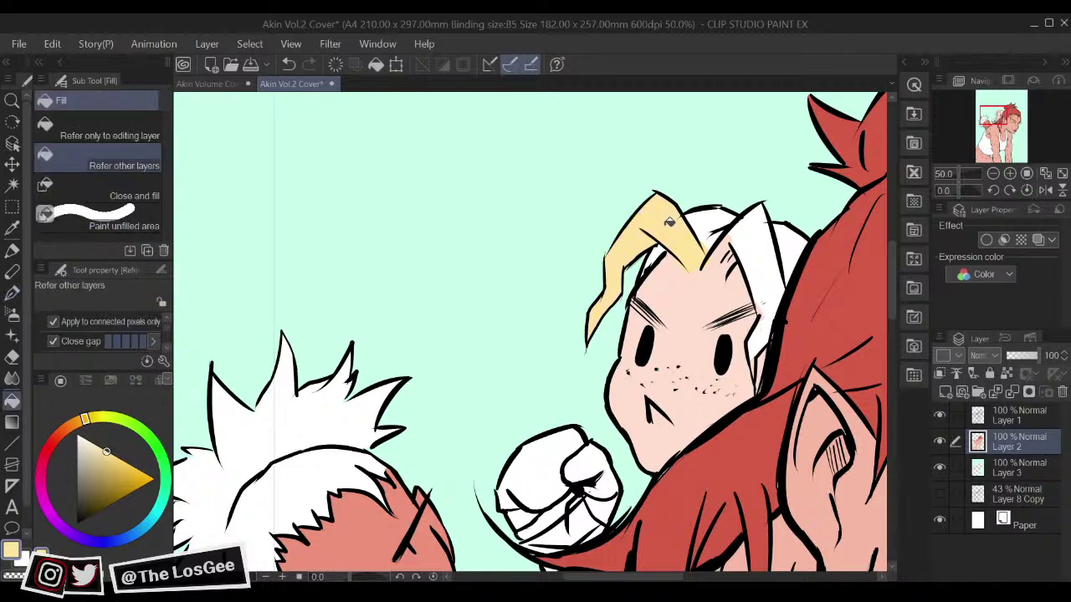
Step: Colour the freckled character's crown, second fringe lock, hairline and back hair in the same pale yellow
left_click(704, 230)
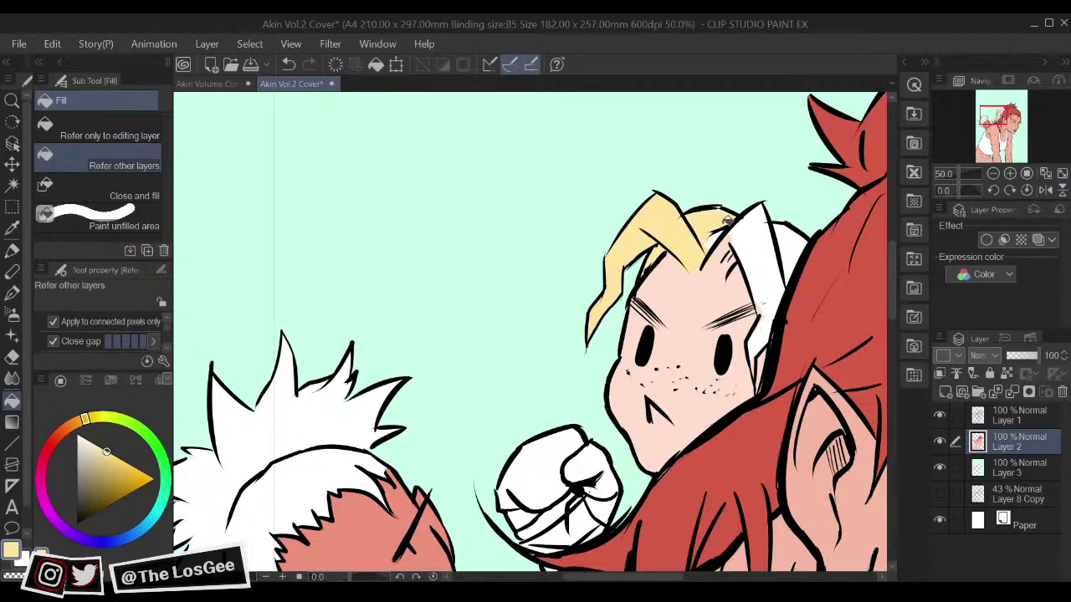
left_click(746, 223)
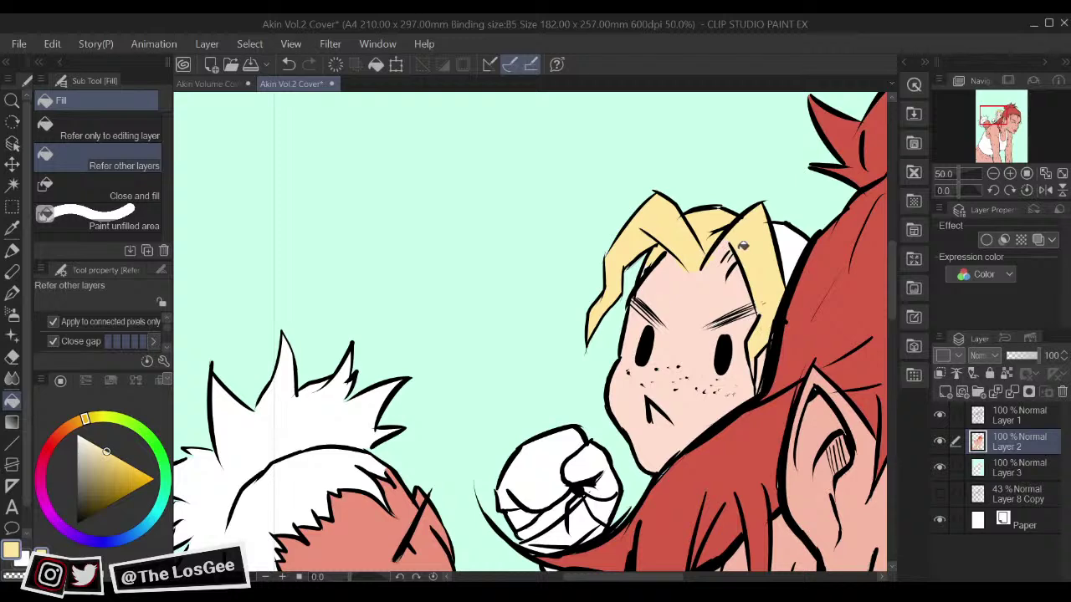
key("b")
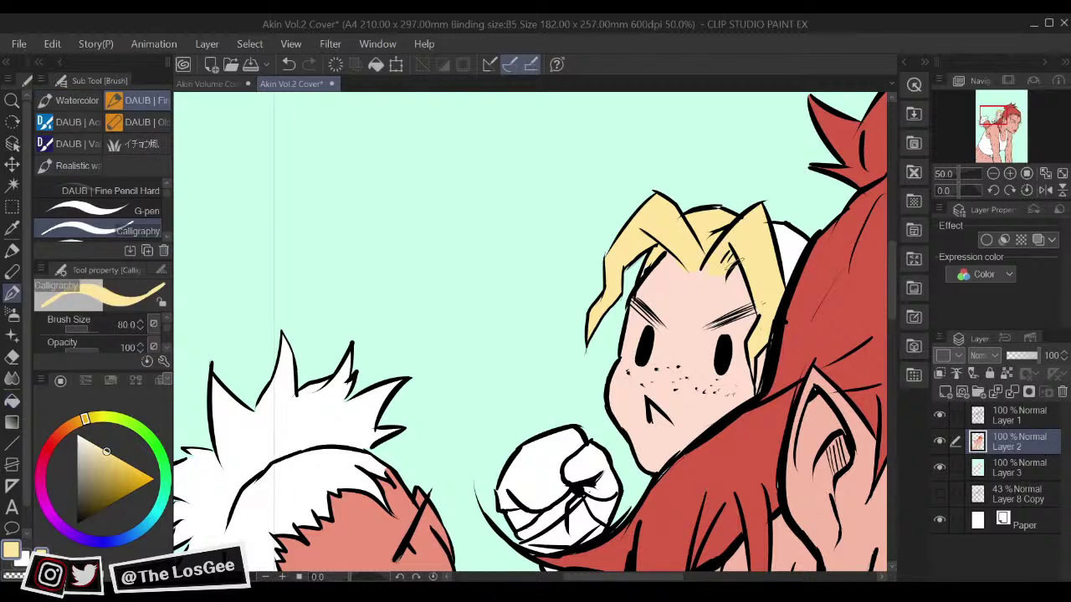
key("g")
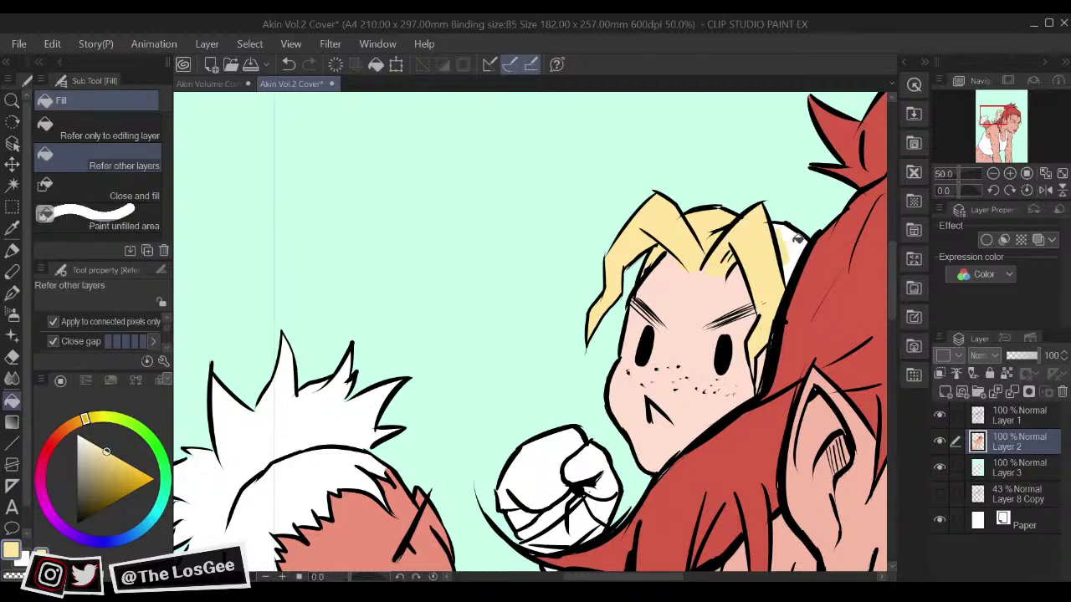
key("b")
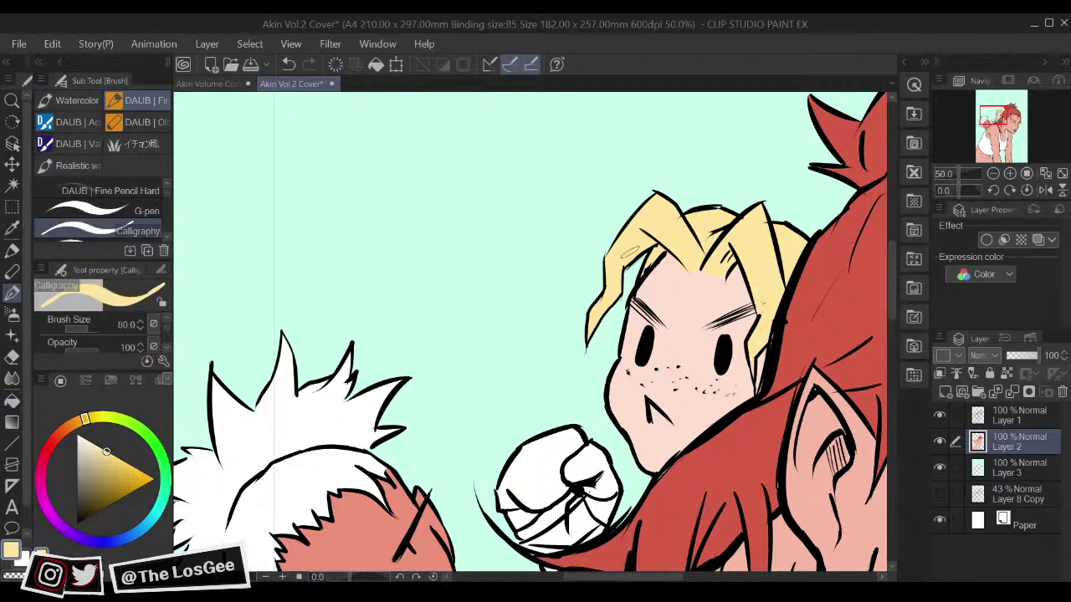
Step: Sample the freckled character's skin tone and fill the raised fist and its fingers
left_click(649, 427, "alt")
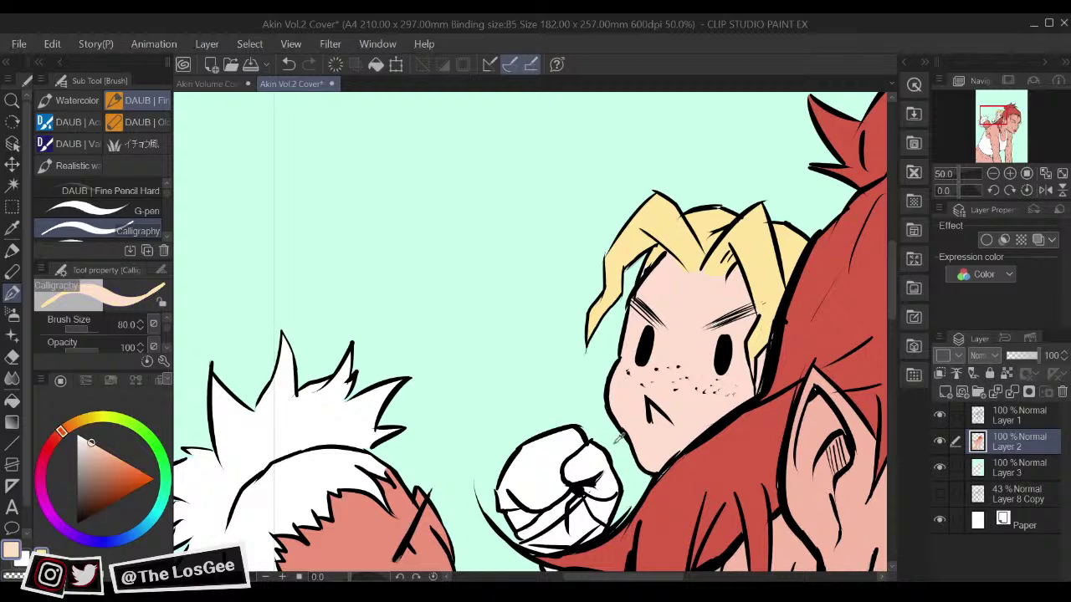
key("g")
left_click(548, 473)
left_click(585, 465)
left_click(604, 480)
Step: Choose a light grey and fill the wrapped sections around the freckled character's fist
left_click(78, 441)
left_click(521, 520)
left_click(547, 521)
left_click(555, 532)
left_click(532, 531)
left_click(541, 544)
left_click(581, 525)
left_click(604, 513)
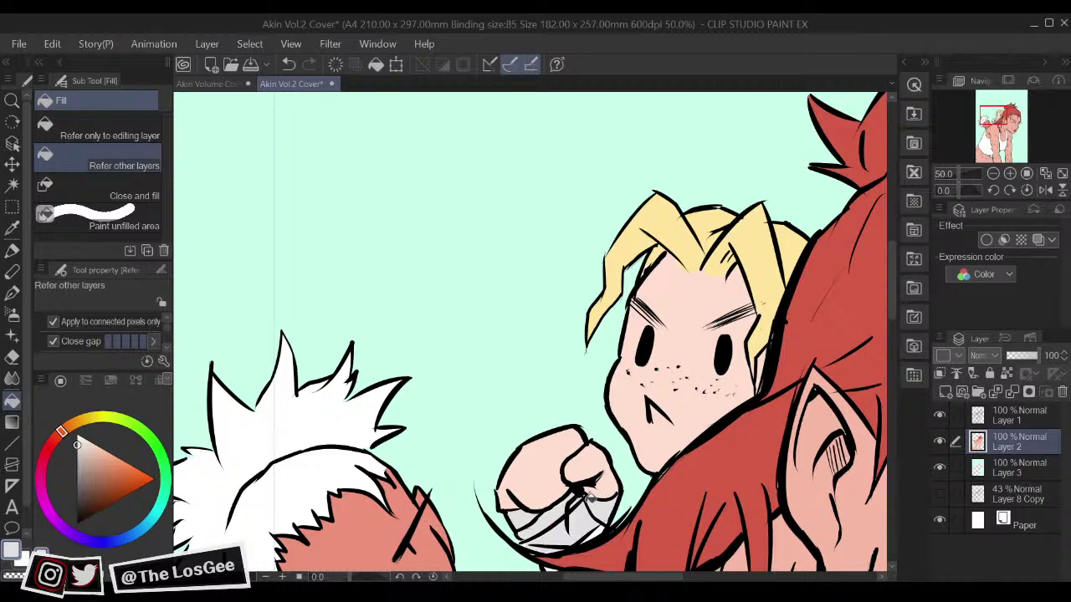
Step: Sample dark purple from the Vol.1 cover, lighten it to a muted violet and fill the spiky-haired companion's hair
left_click_drag(561, 529, 593, 362)
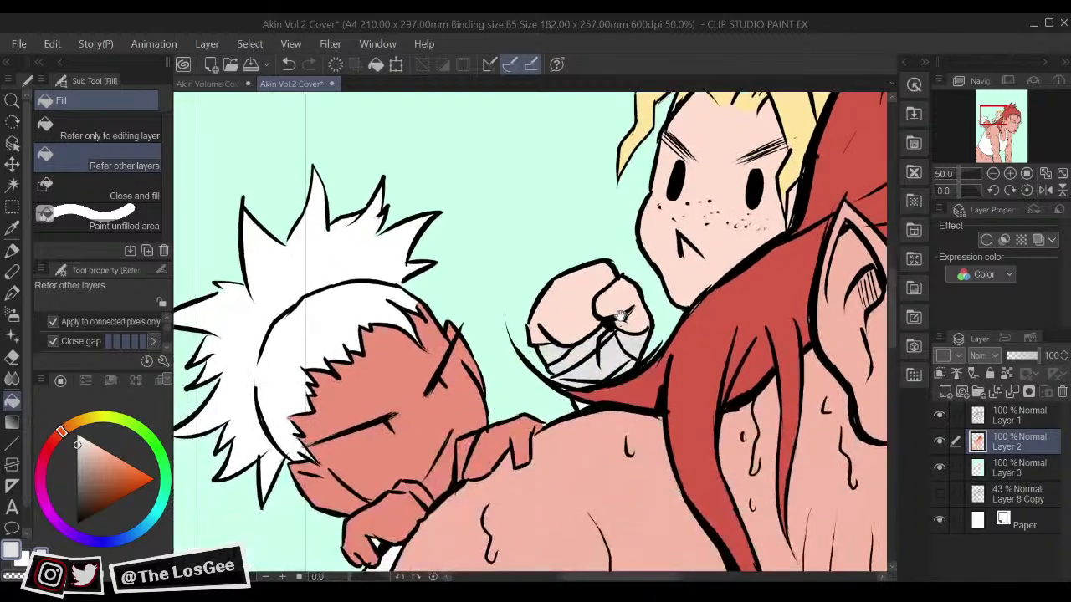
left_click_drag(517, 380, 566, 330)
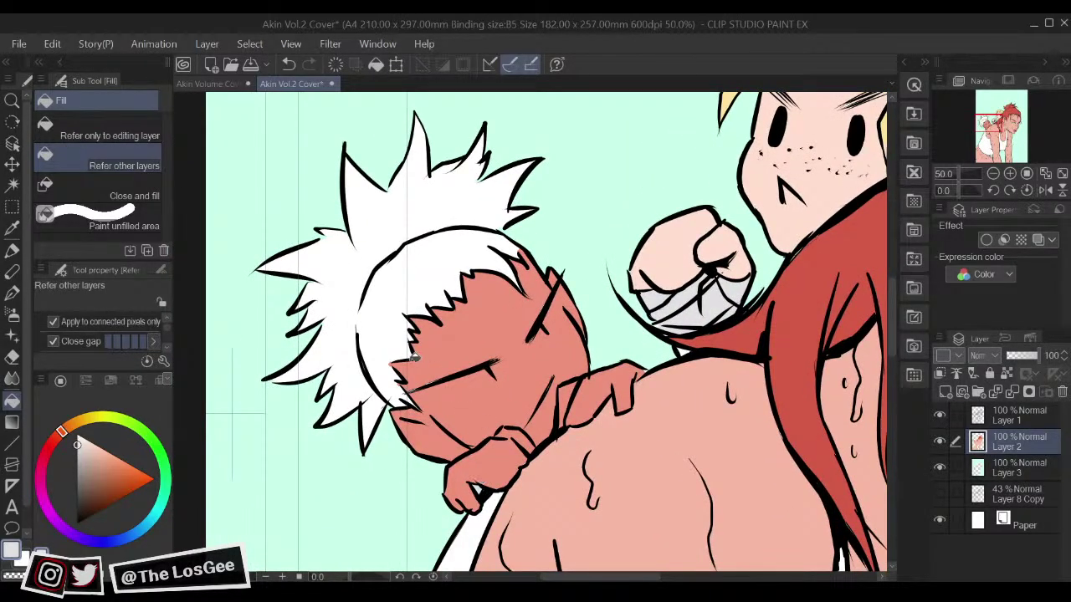
left_click(949, 187)
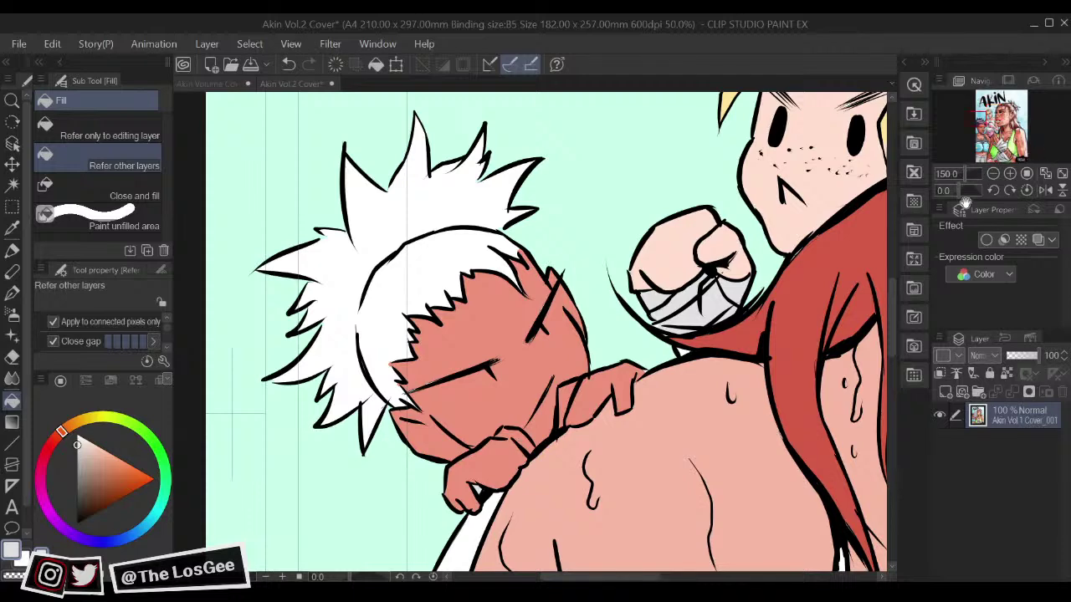
left_click(898, 222, "alt")
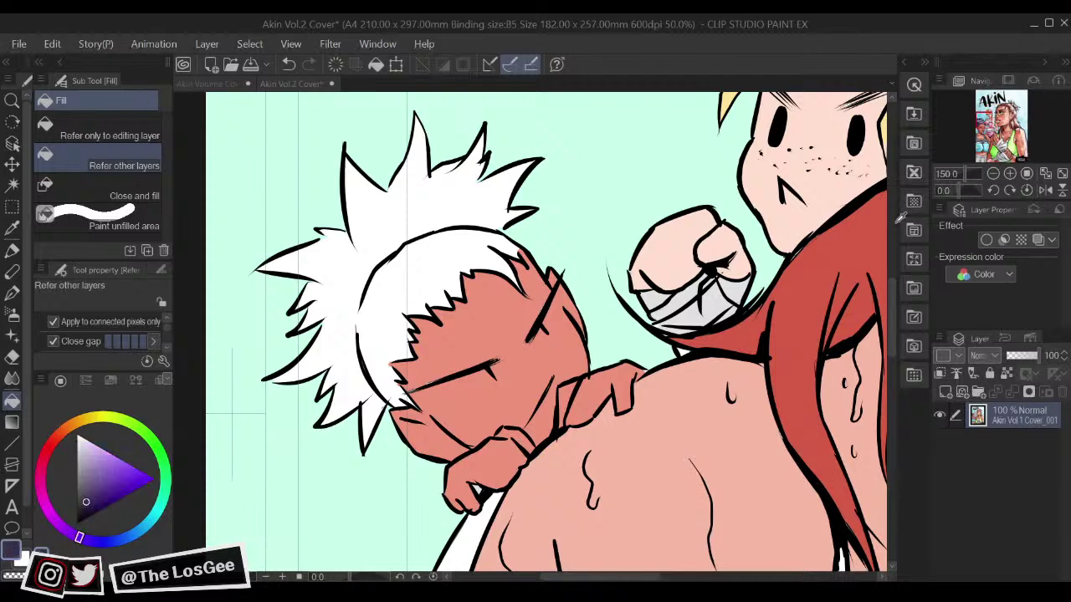
left_click(89, 478)
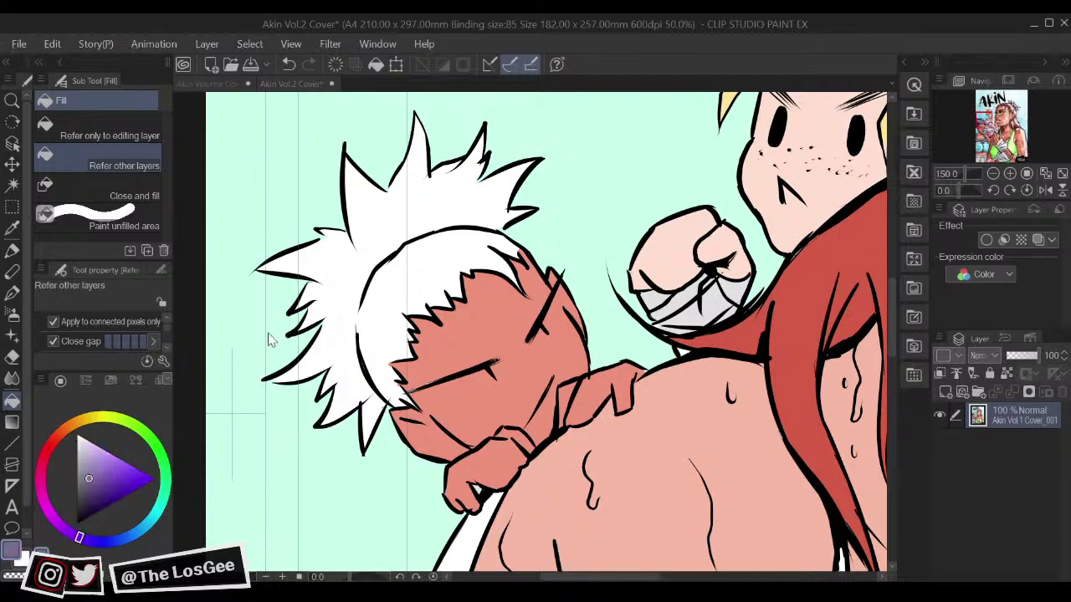
left_click(381, 238)
left_click(377, 405)
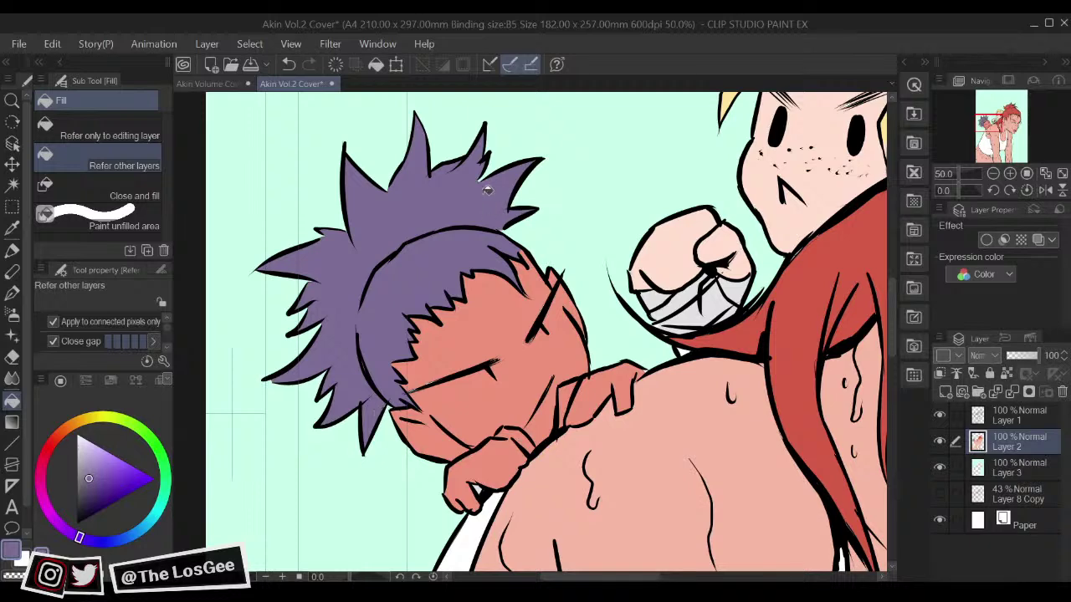
Step: Choose a muted teal blue and fill the back and chest areas of the main character's tank top
scroll(485, 197, "down", 1)
scroll(485, 197, "down", 3)
scroll(485, 195, "down", 1)
scroll(486, 194, "up", 1)
scroll(485, 194, "down", 1)
scroll(485, 195, "up", 1)
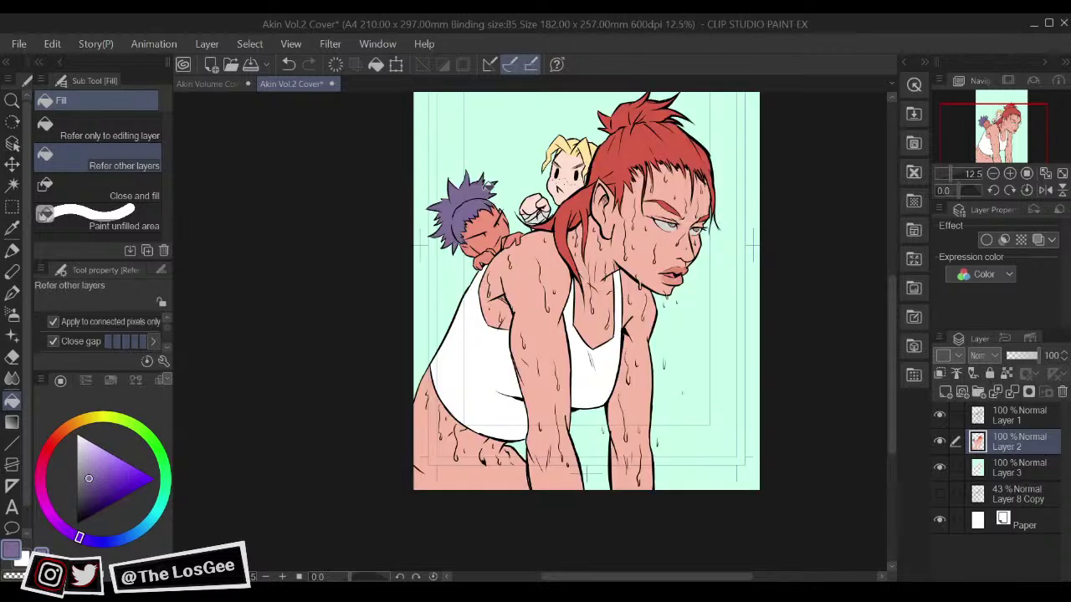
left_click(151, 448)
left_click(146, 525)
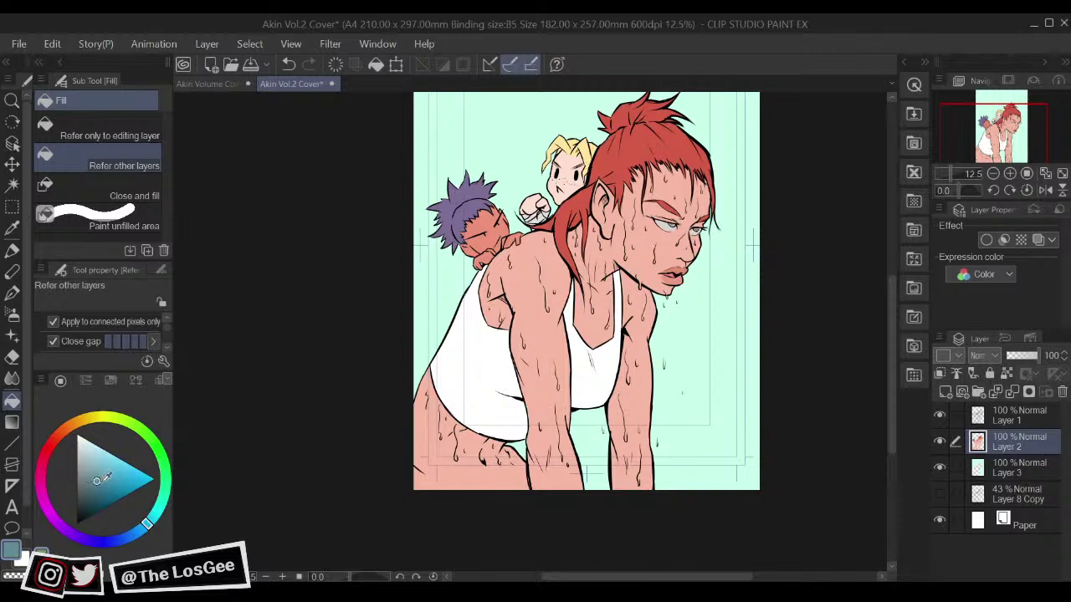
left_click(488, 365)
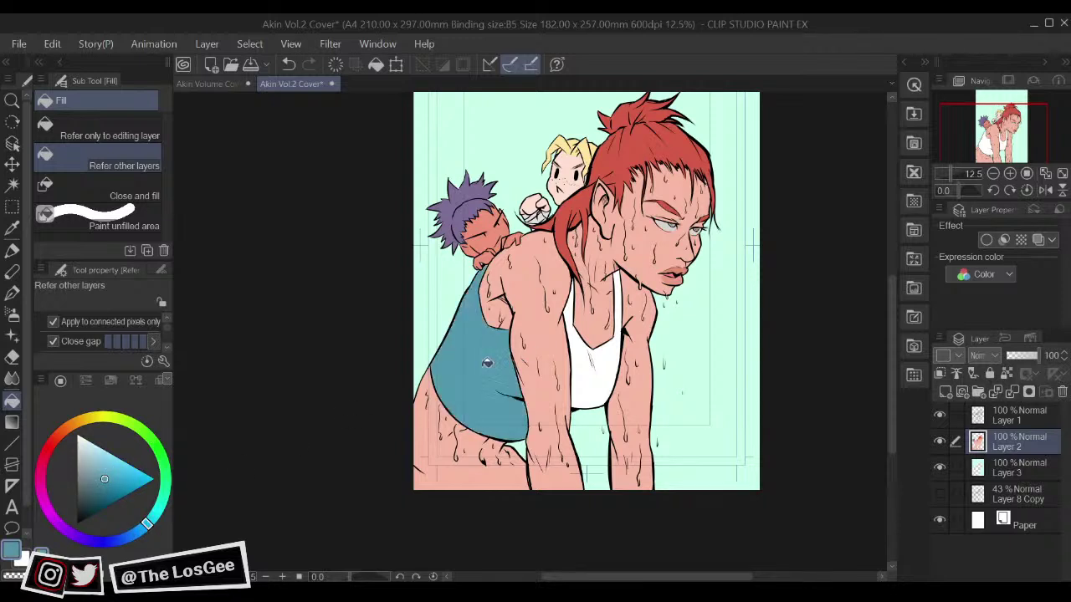
left_click(579, 373)
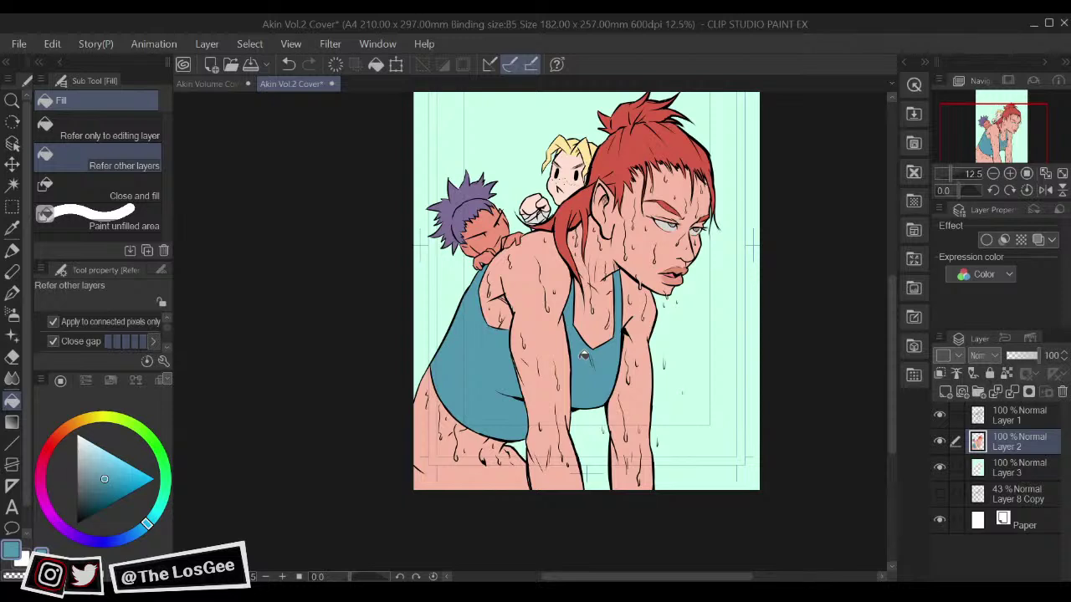
Step: Lighten the teal blue slightly and refill both areas of the tank top with it
scroll(598, 401, "up", 1)
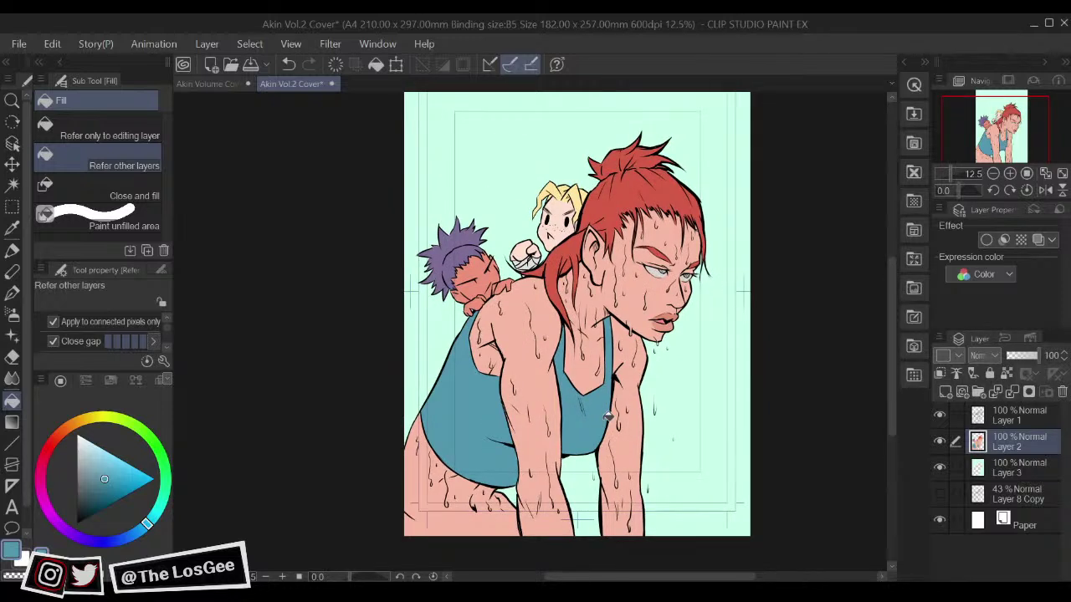
left_click(98, 471)
left_click(501, 417)
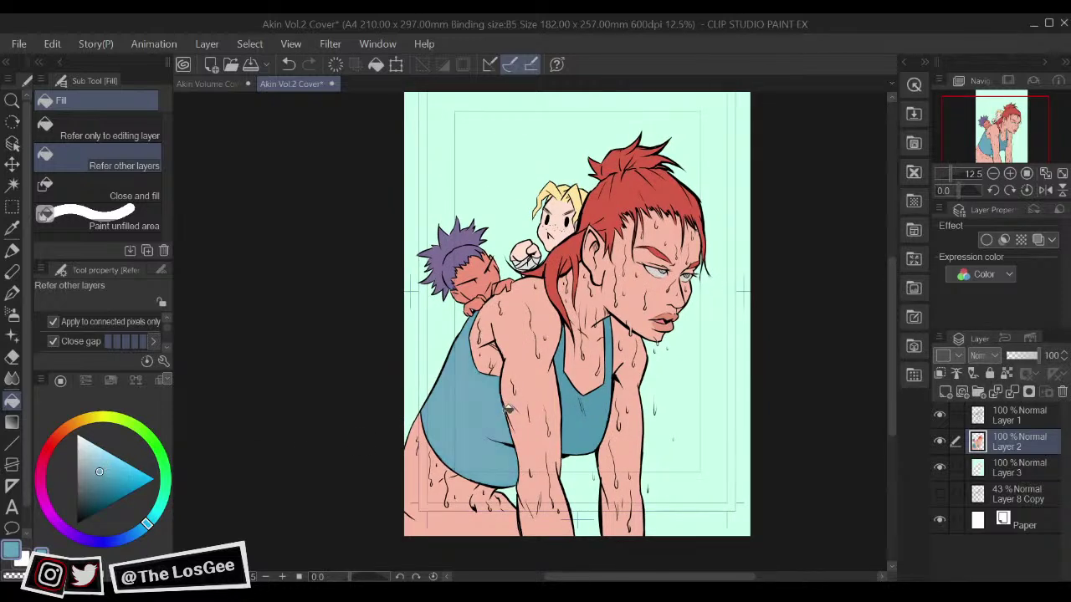
left_click(586, 425)
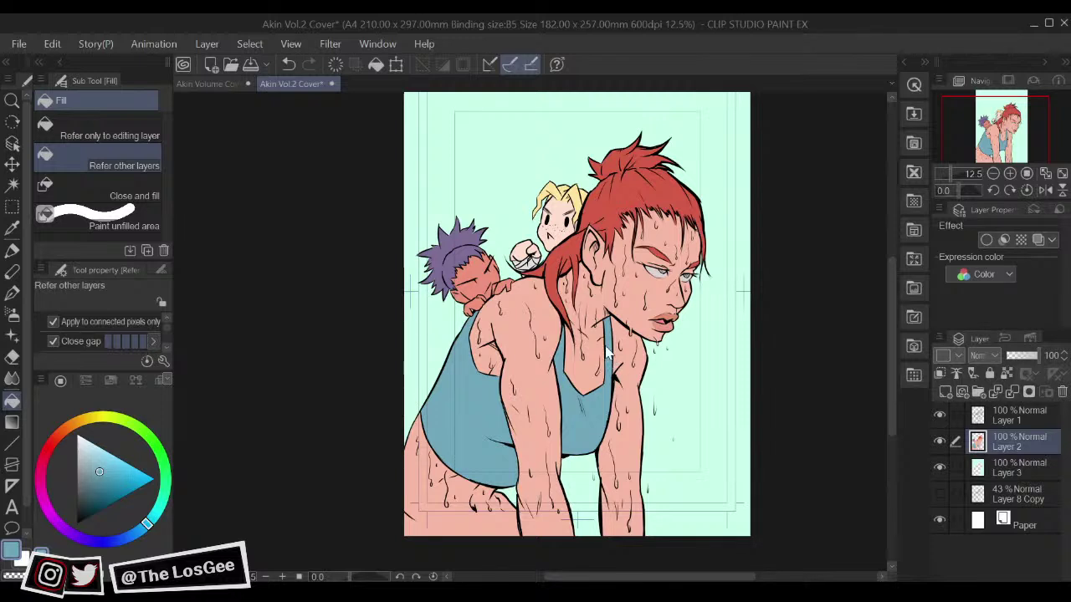
Step: Fit the whole cover in view and save the file
scroll(606, 346, "down", 3)
key("ctrl+0")
left_click(608, 349)
key("ctrl+z")
key("ctrl+s")
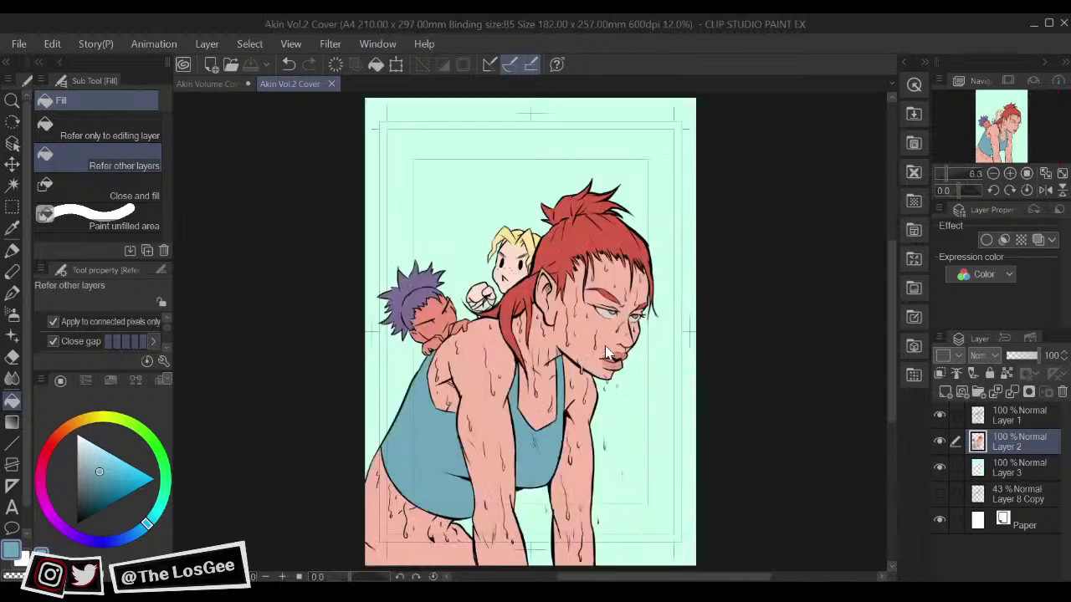
Step: Add a new layer above the flat colours, clip it to them, and check the Vol.1 cover for reference
left_click(945, 391)
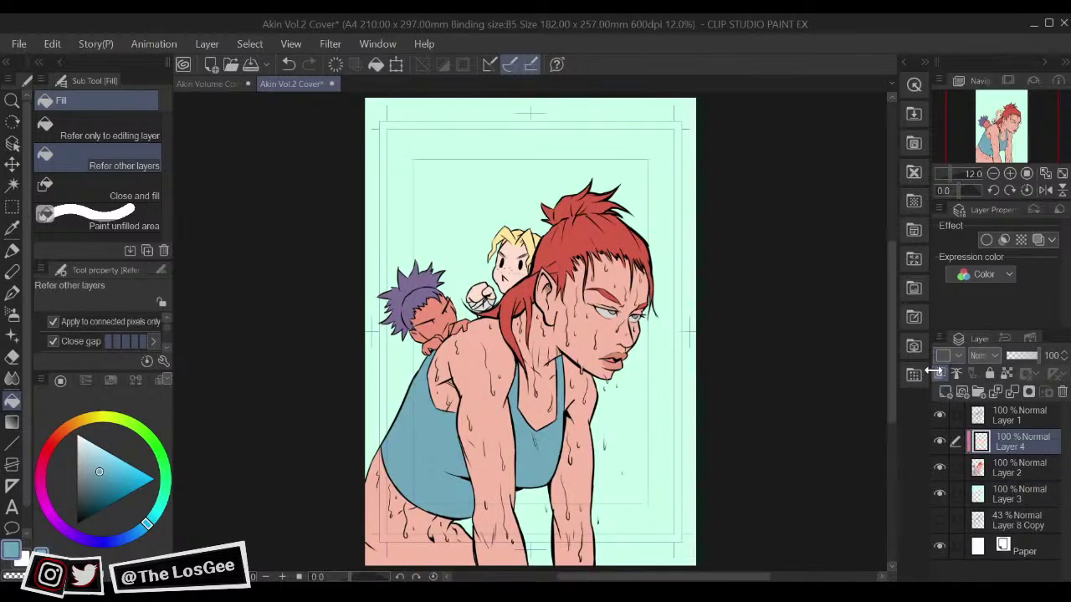
left_click(956, 229)
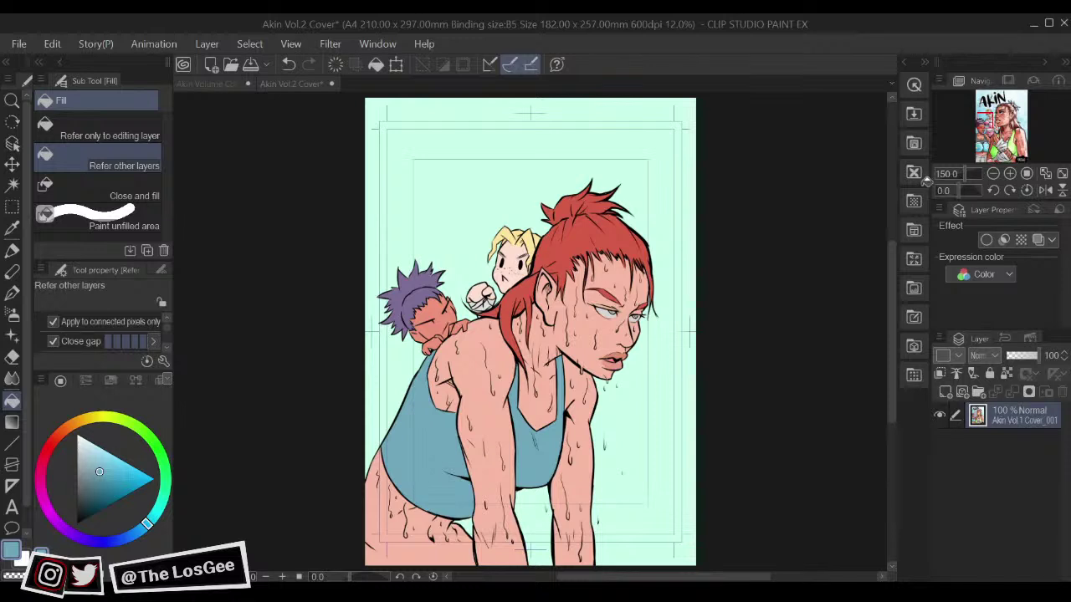
left_click(835, 458)
Step: Browse the brushes and select DAUB Joyful Wash for shading
key("b")
left_click_drag(826, 437, 828, 444)
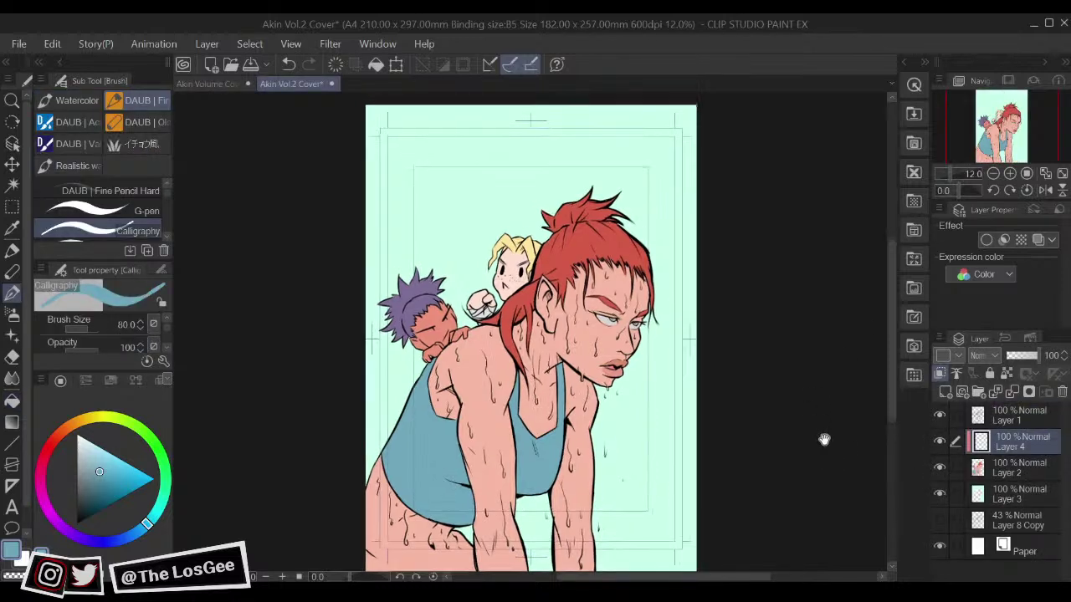
scroll(168, 246, "up", 3)
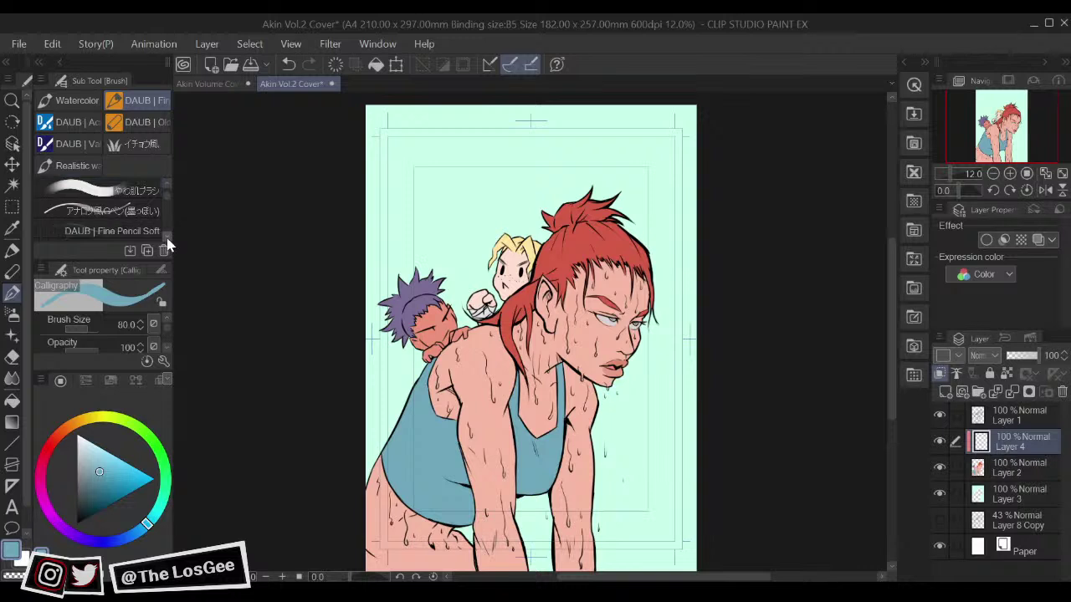
scroll(165, 238, "down", 3)
scroll(167, 240, "down", 5)
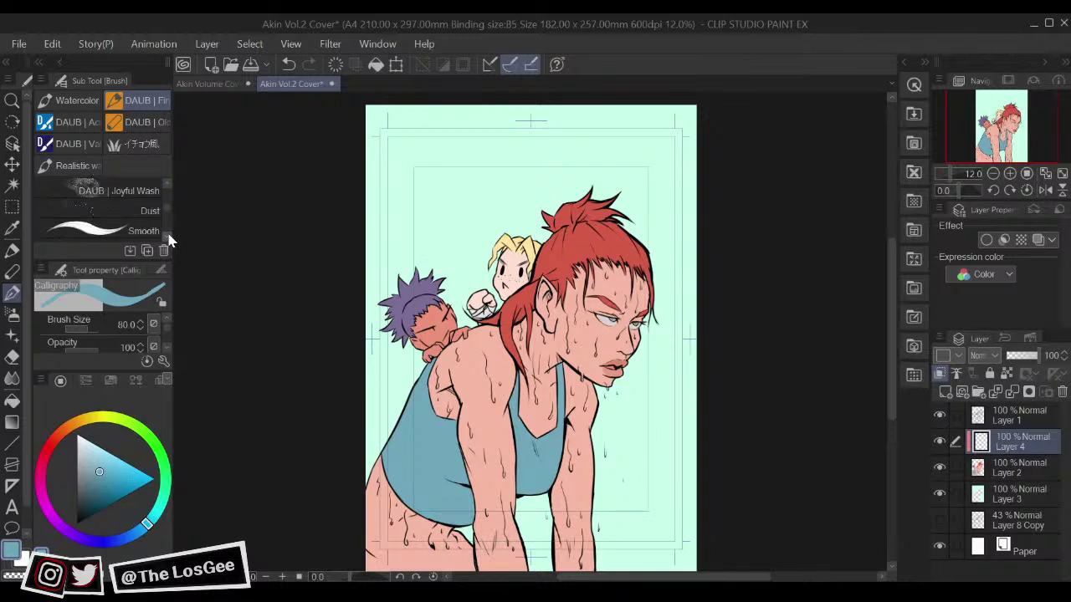
scroll(168, 213, "up", 1)
left_click(150, 192)
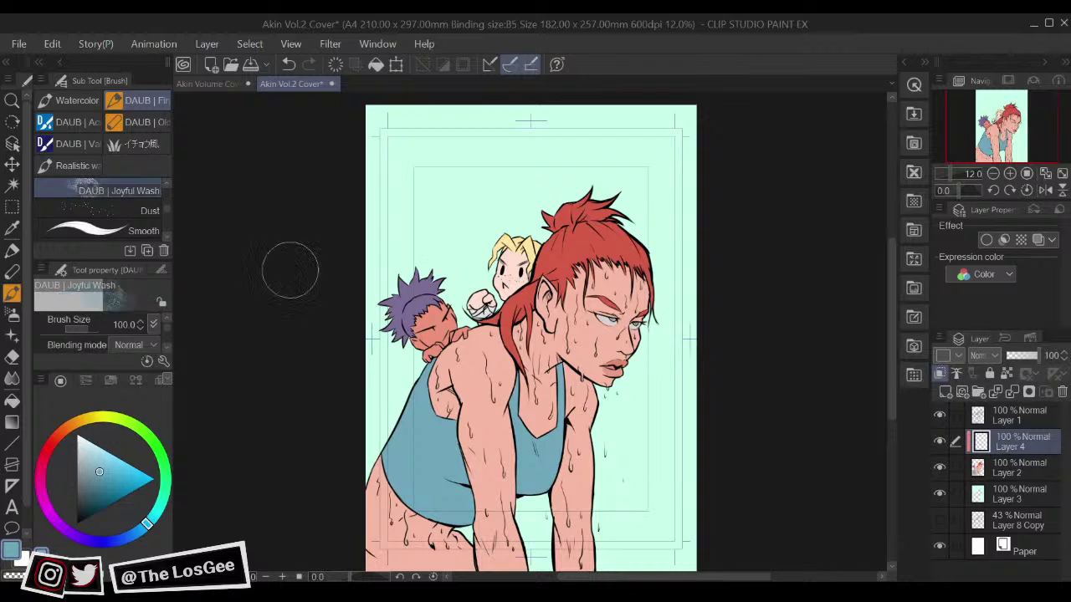
Step: Sample the main character's skin tone, shift it to a slightly darker salmon and reduce the brush size to 40
left_click(590, 336, "alt")
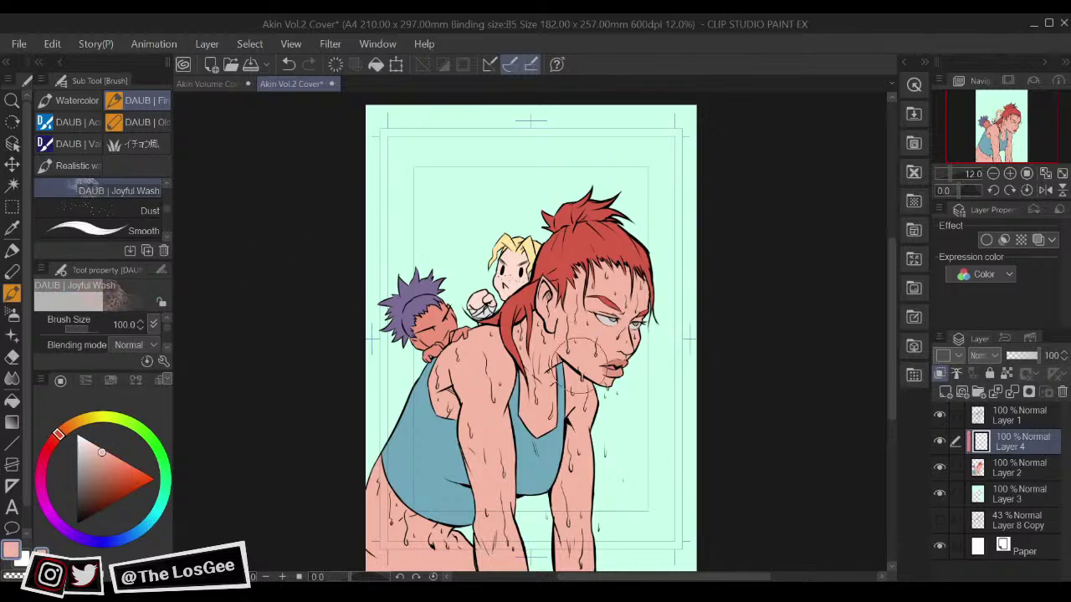
scroll(583, 374, "up", 4)
left_click(110, 463)
key("[")
key("[")
key("[")
key("[")
key("[")
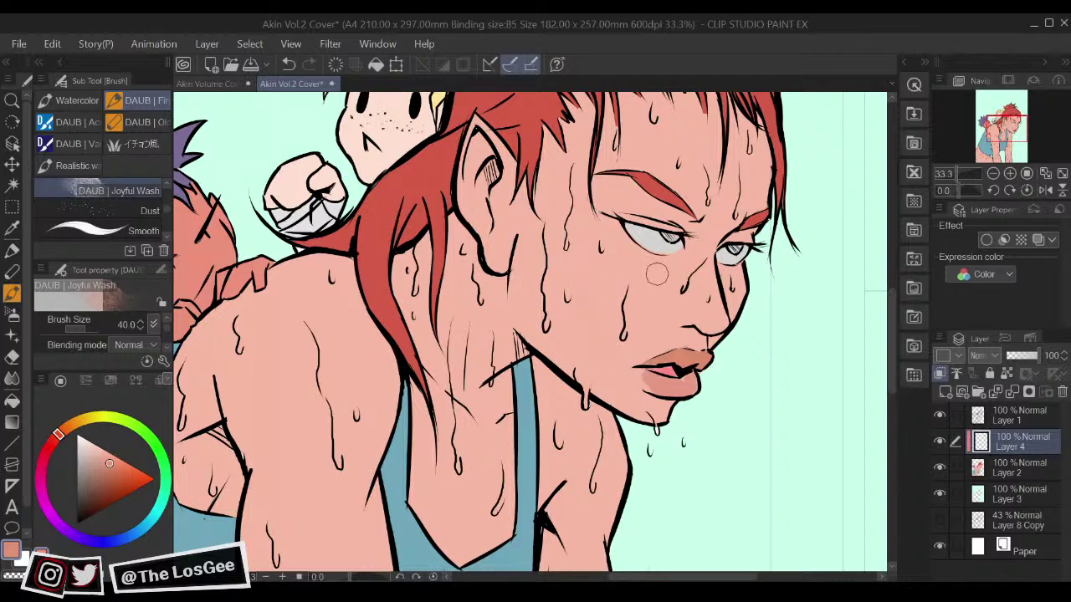
Step: Try Joyful Wash shading strokes on the main character's cheek and chest, and undo them
mouse_move(588, 318)
left_mouse_down()
mouse_move(577, 339)
mouse_move(580, 299)
mouse_move(564, 283)
left_mouse_up()
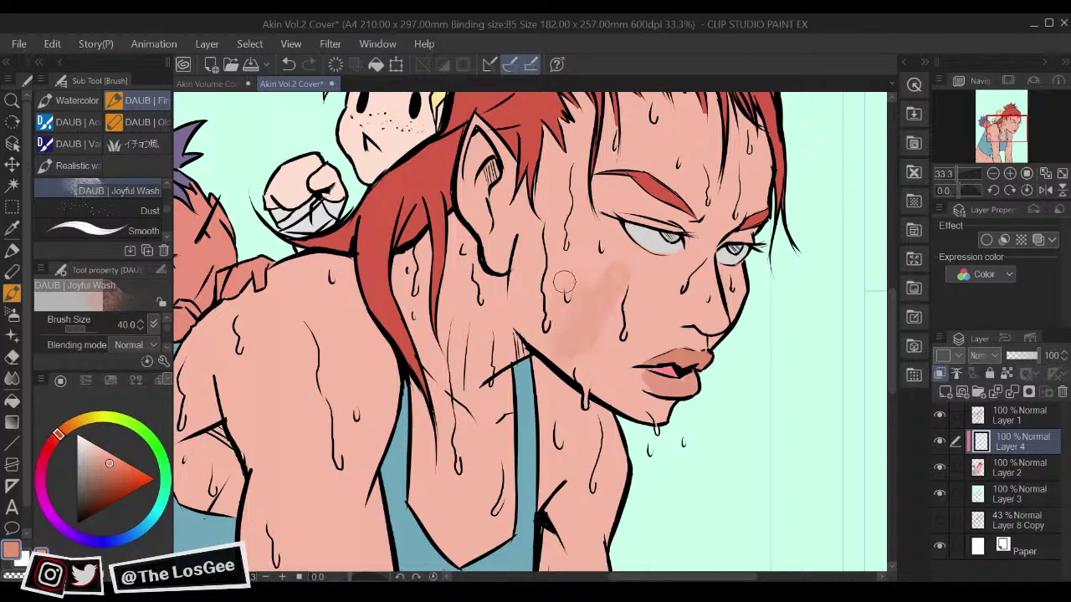
scroll(563, 282, "up", 3)
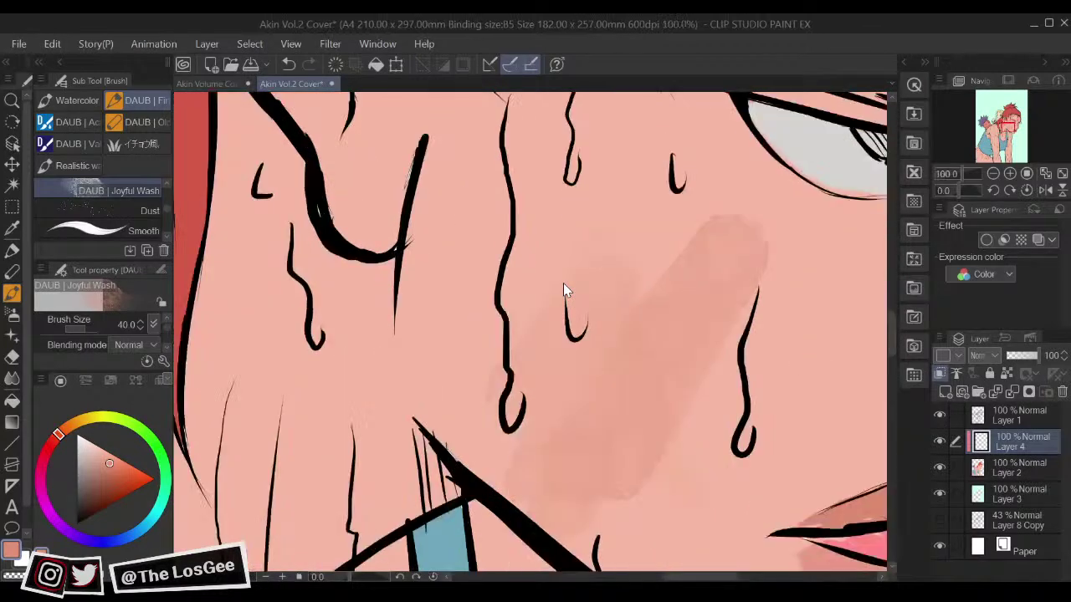
scroll(562, 283, "down", 4)
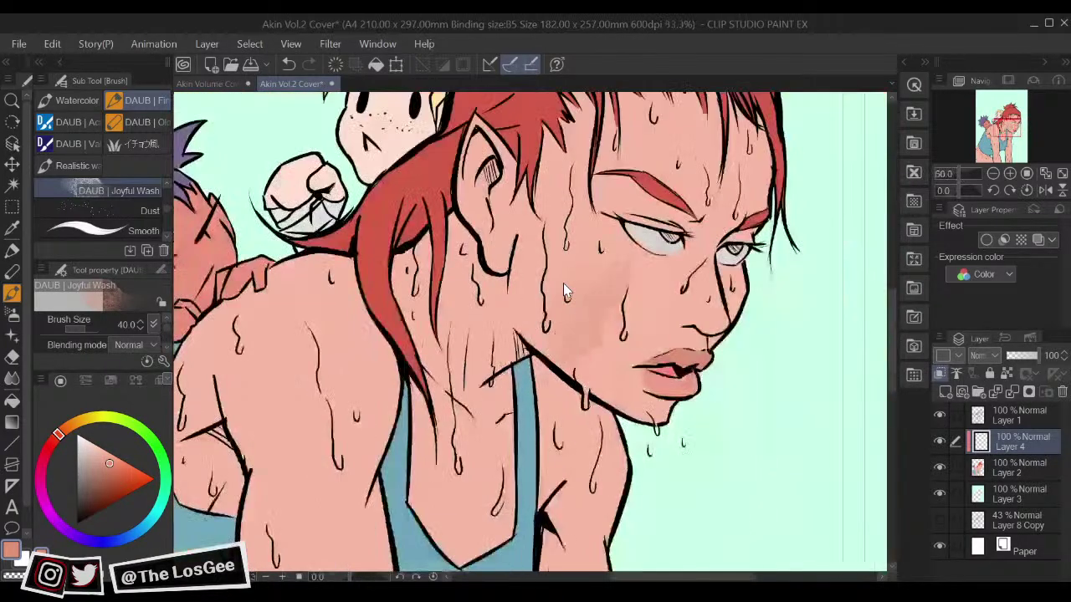
scroll(563, 283, "up", 1)
scroll(563, 283, "up", 1)
scroll(563, 282, "down", 3)
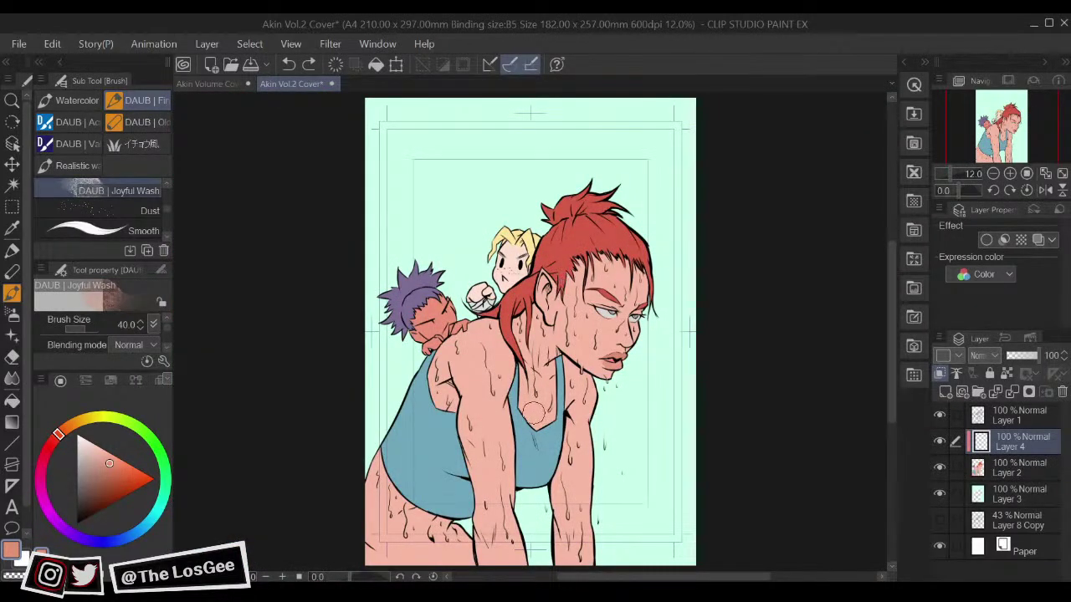
mouse_move(534, 414)
left_mouse_down()
mouse_move(537, 404)
mouse_move(544, 418)
mouse_move(539, 382)
left_mouse_up()
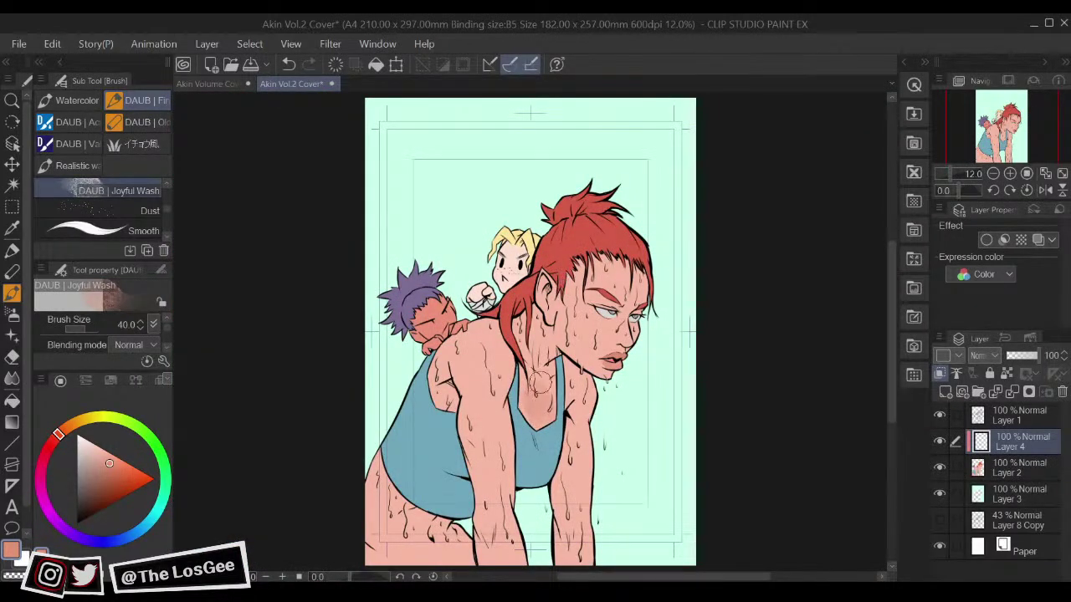
key("ctrl+z")
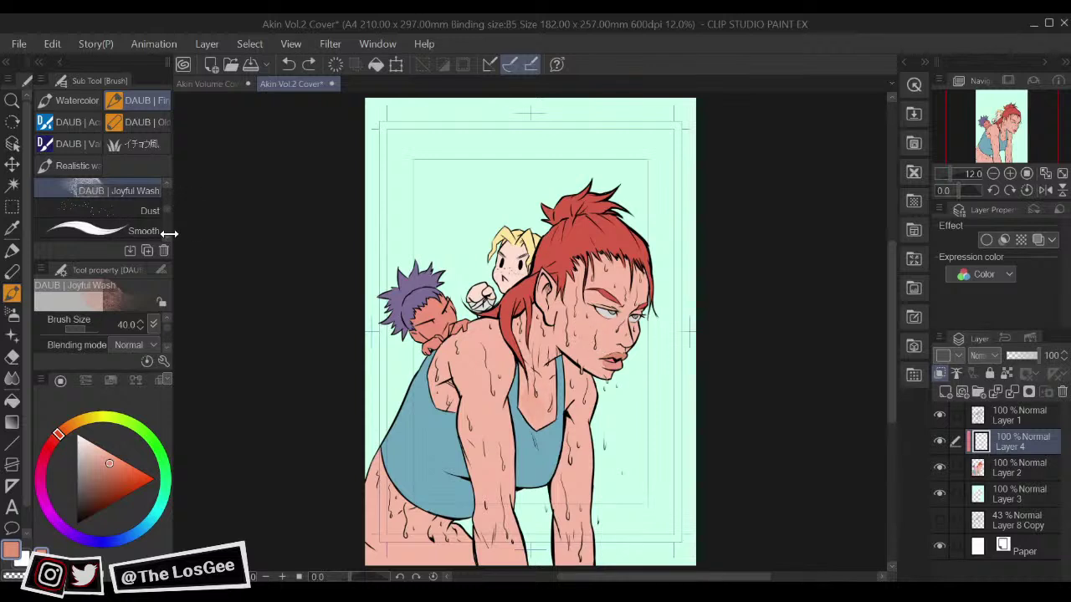
Step: Switch to the Pure WaterColor G brush and test salmon shading on the main character's chest and far shoulder
scroll(169, 236, "down", 5)
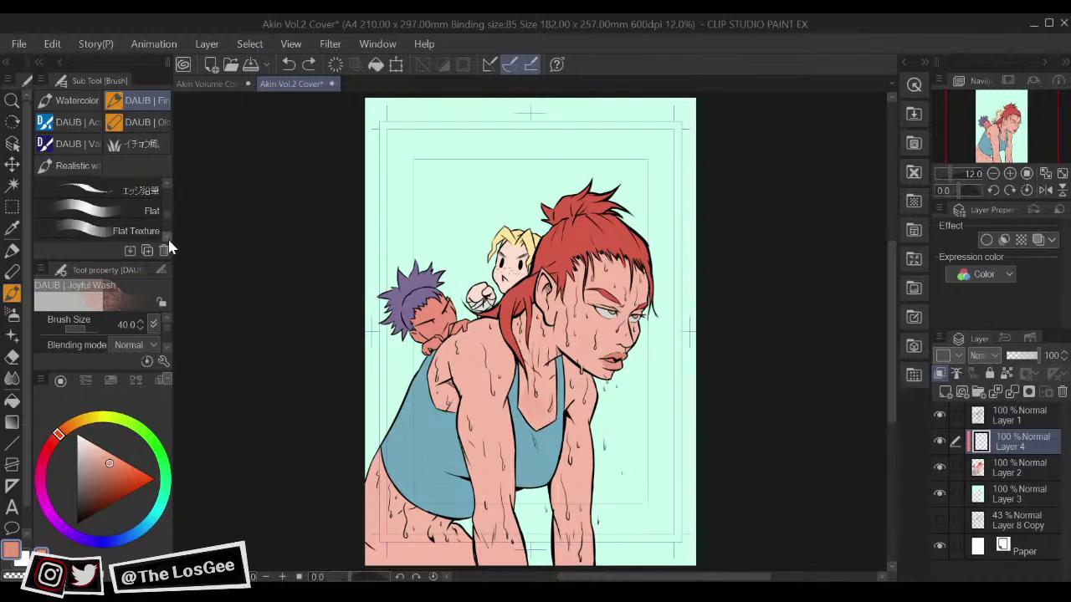
scroll(168, 239, "down", 5)
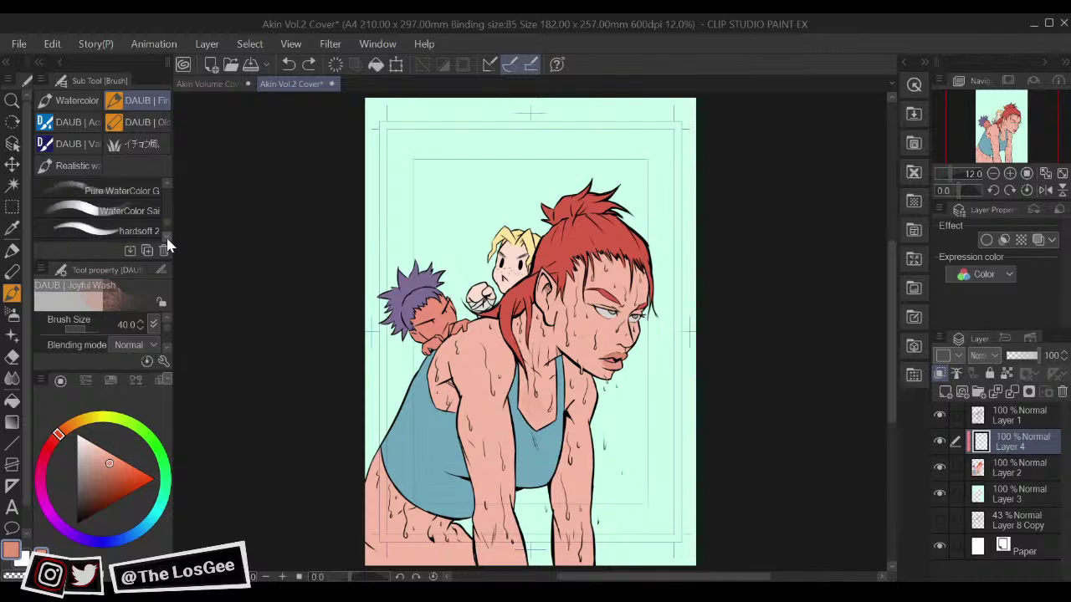
left_click(144, 199)
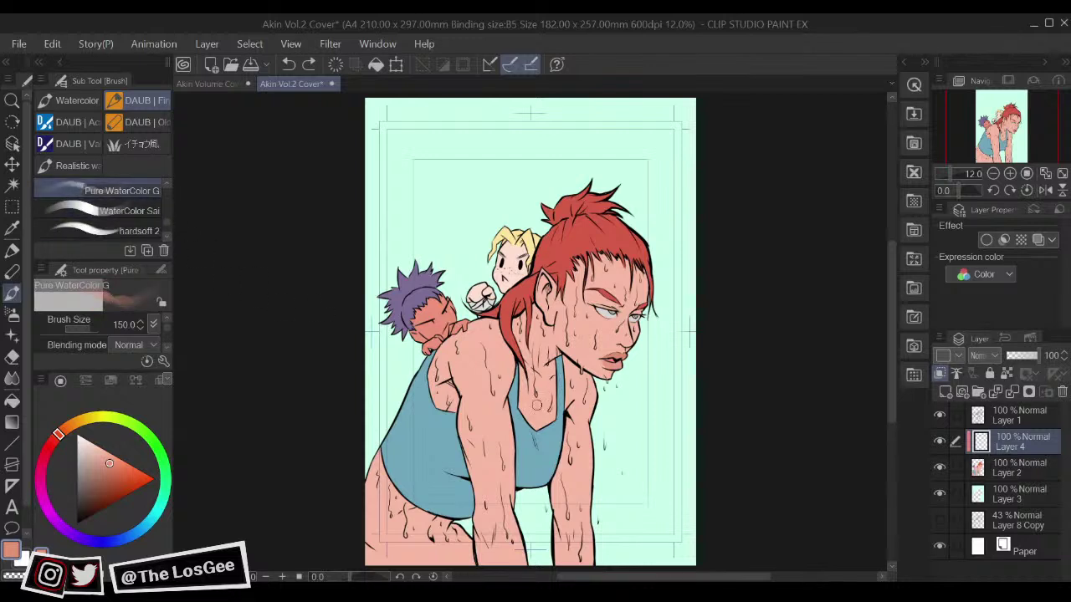
scroll(561, 400, "up", 5)
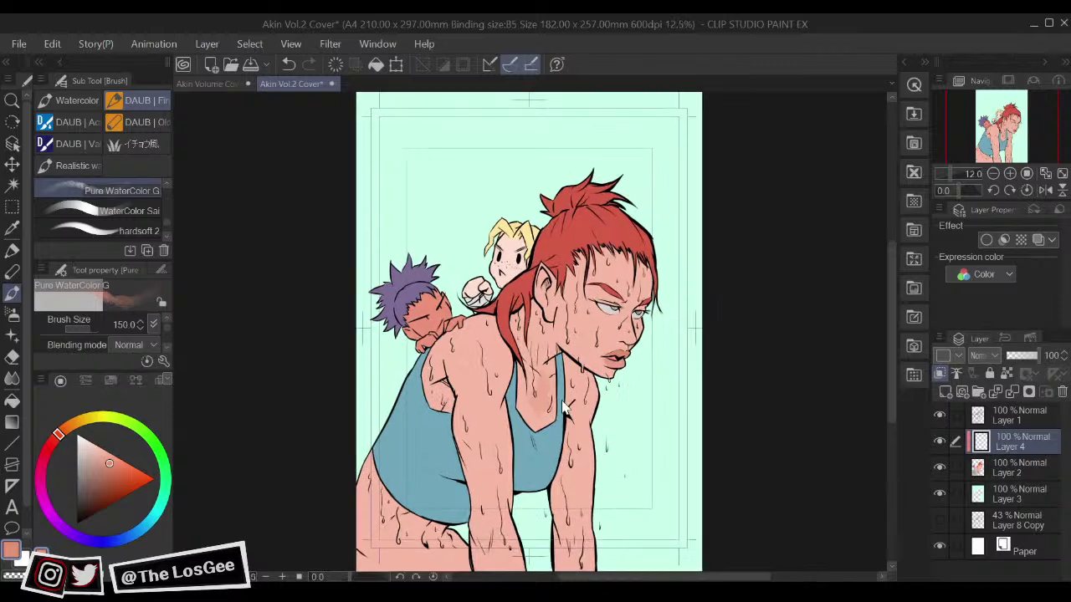
mouse_move(669, 368)
left_mouse_down()
mouse_move(748, 382)
mouse_move(658, 400)
mouse_move(711, 297)
left_mouse_up()
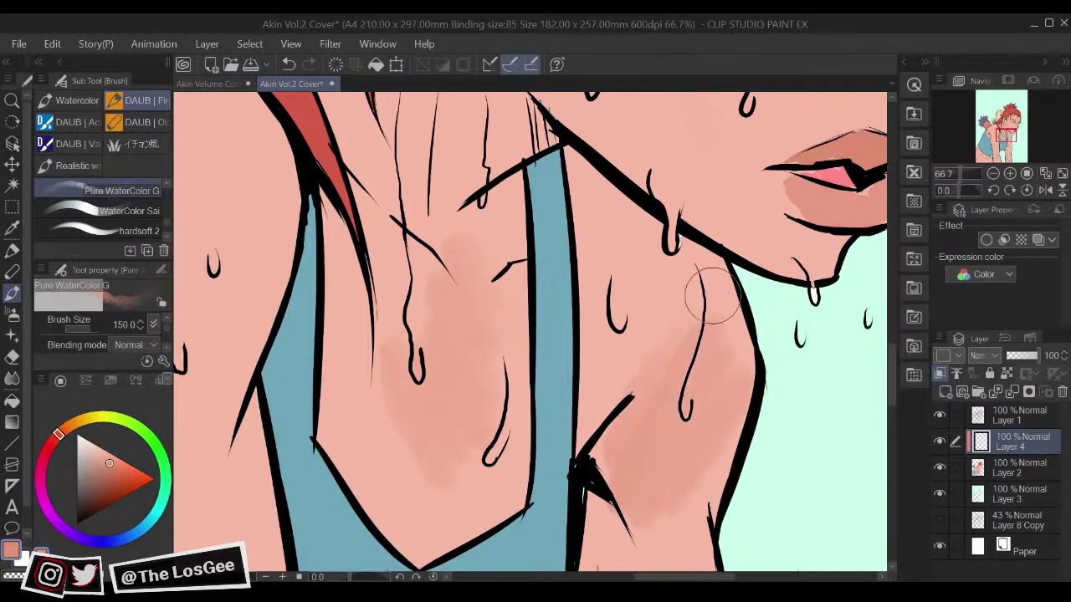
scroll(712, 296, "down", 10)
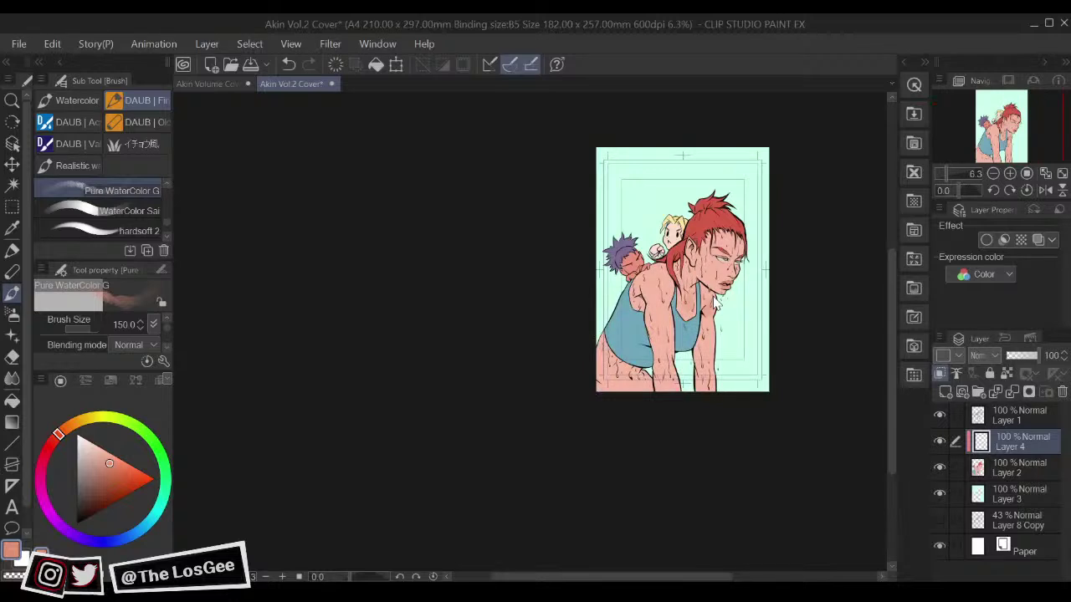
key("ctrl+0")
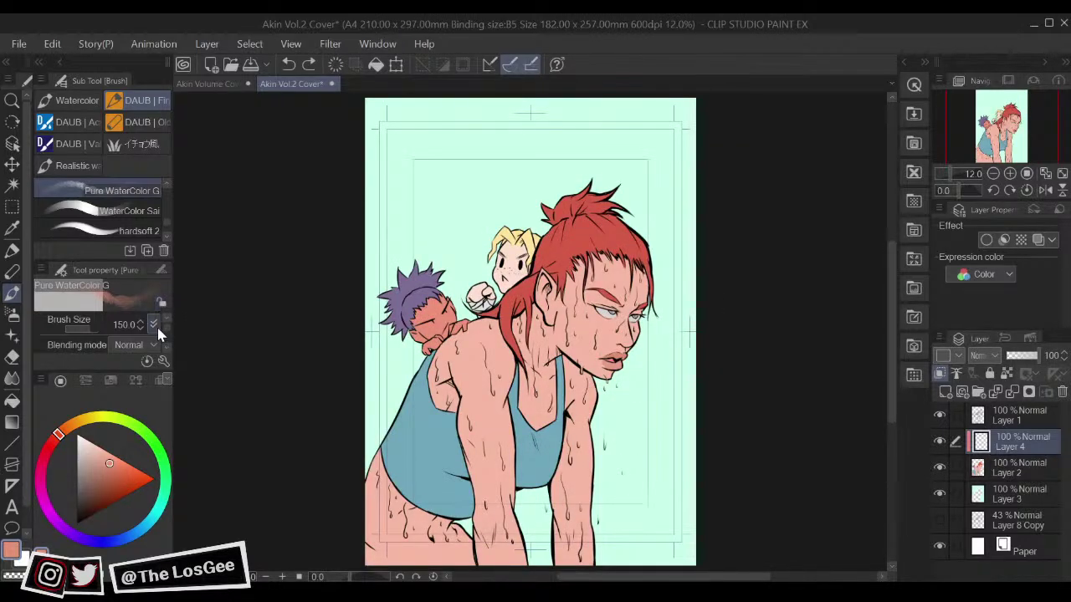
Step: Try a WaterColor Sai stroke at brush size 200 on the main character's near upper arm, and undo it
scroll(167, 237, "down", 2)
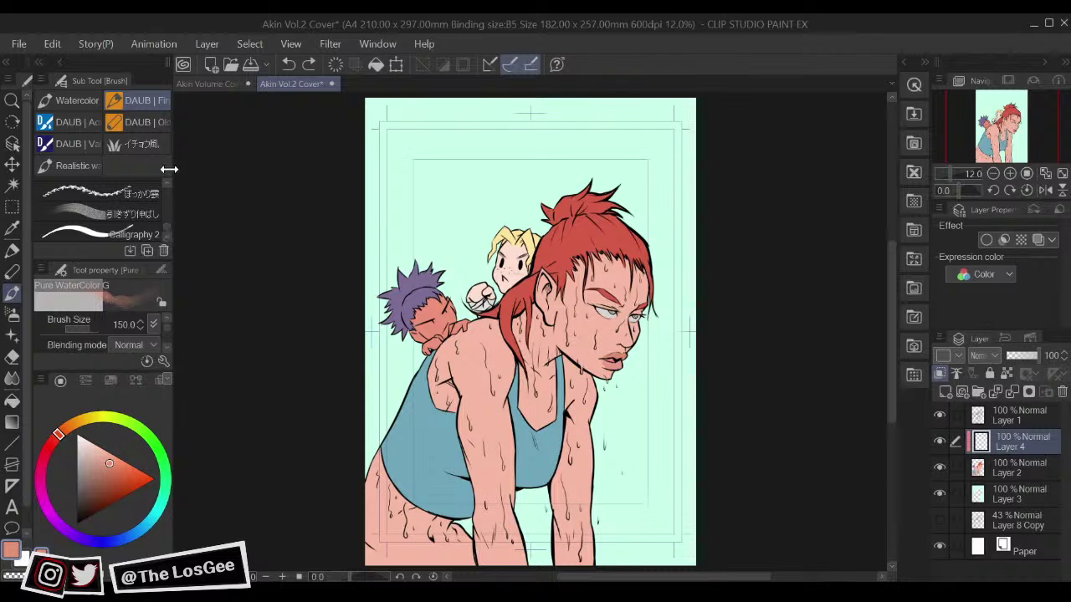
scroll(159, 192, "up", 1)
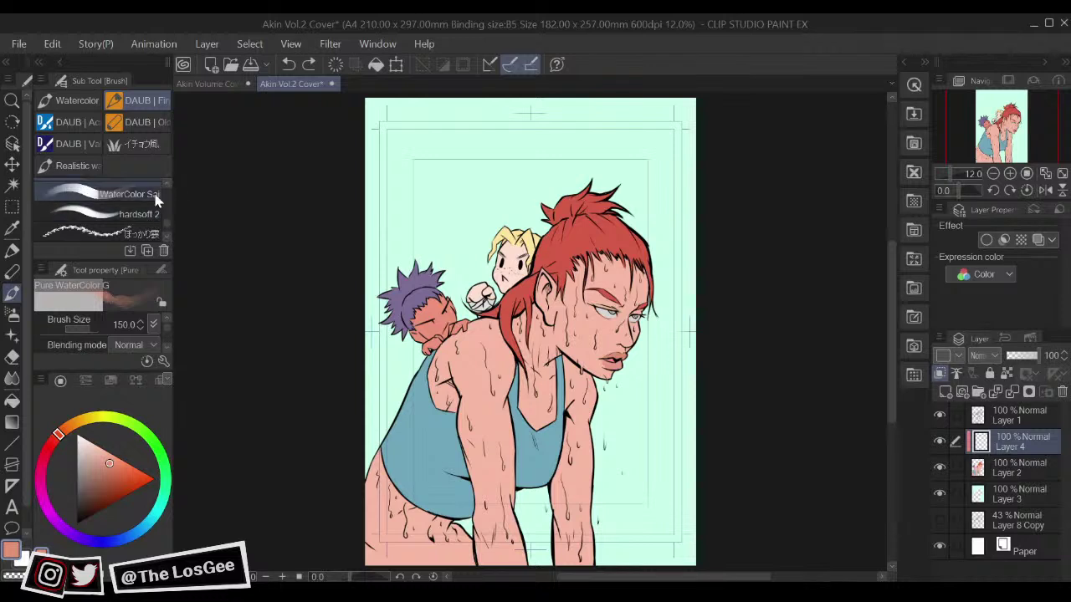
left_click(159, 190)
key("bracketright")
left_click_drag(467, 357, 483, 407)
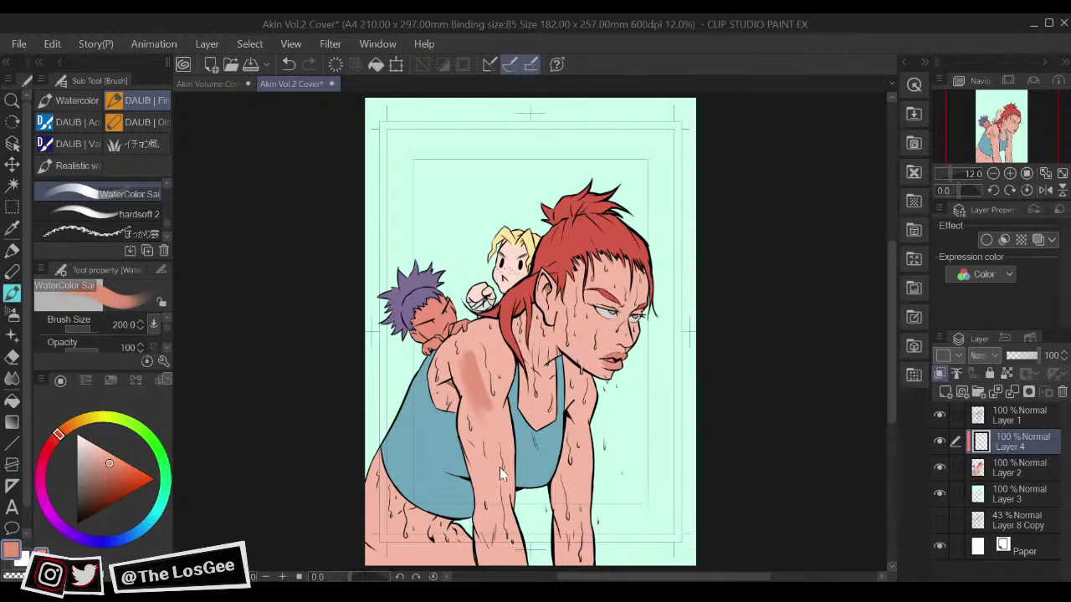
scroll(499, 466, "up", 3)
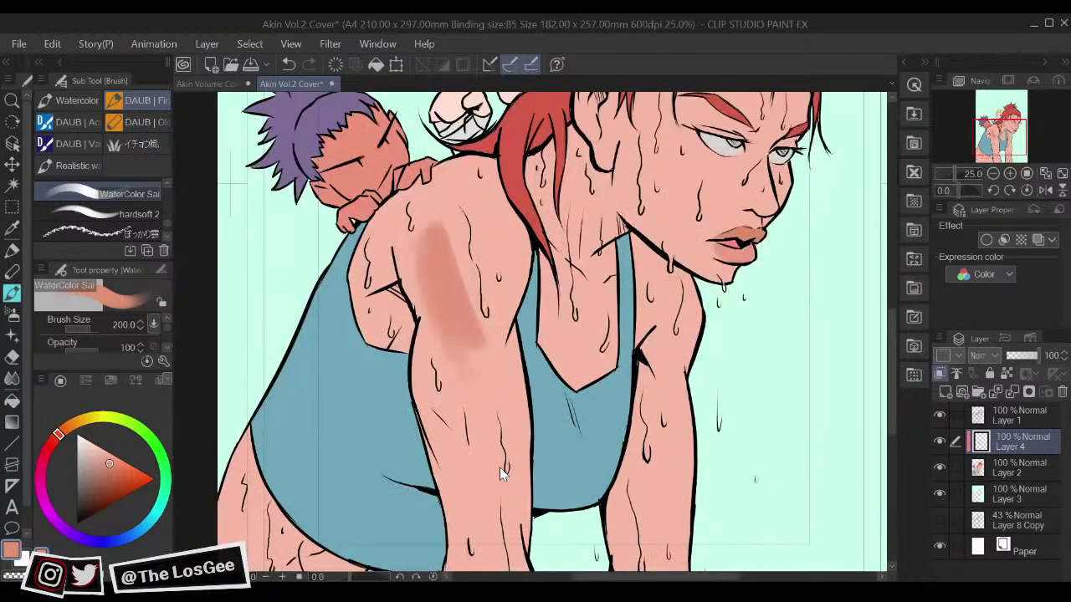
scroll(499, 466, "down", 2)
scroll(499, 466, "up", 4)
scroll(500, 467, "down", 4)
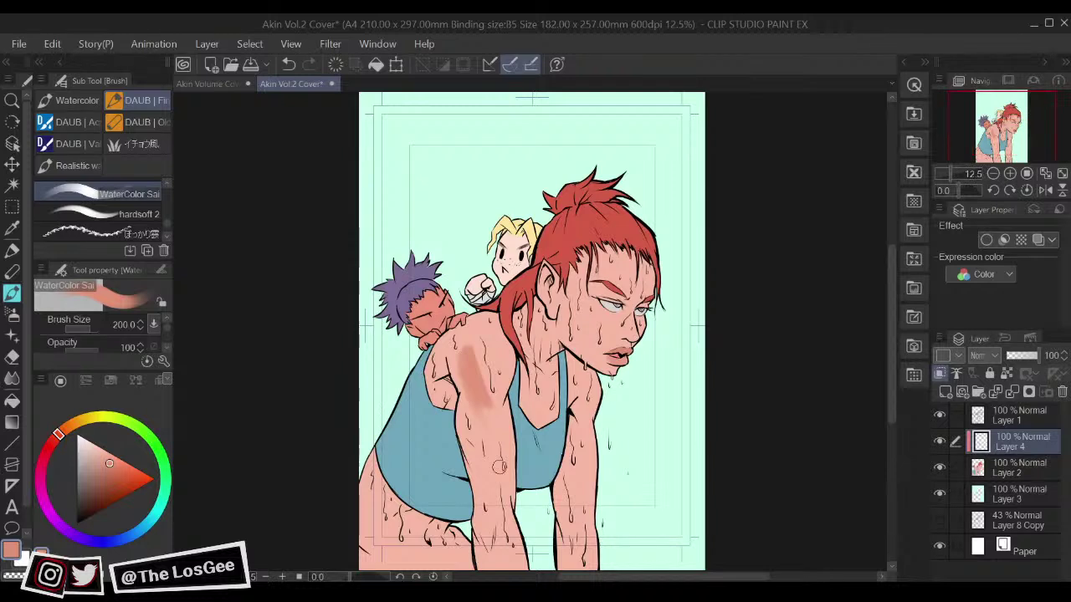
scroll(163, 191, "up", 1)
left_click(152, 192)
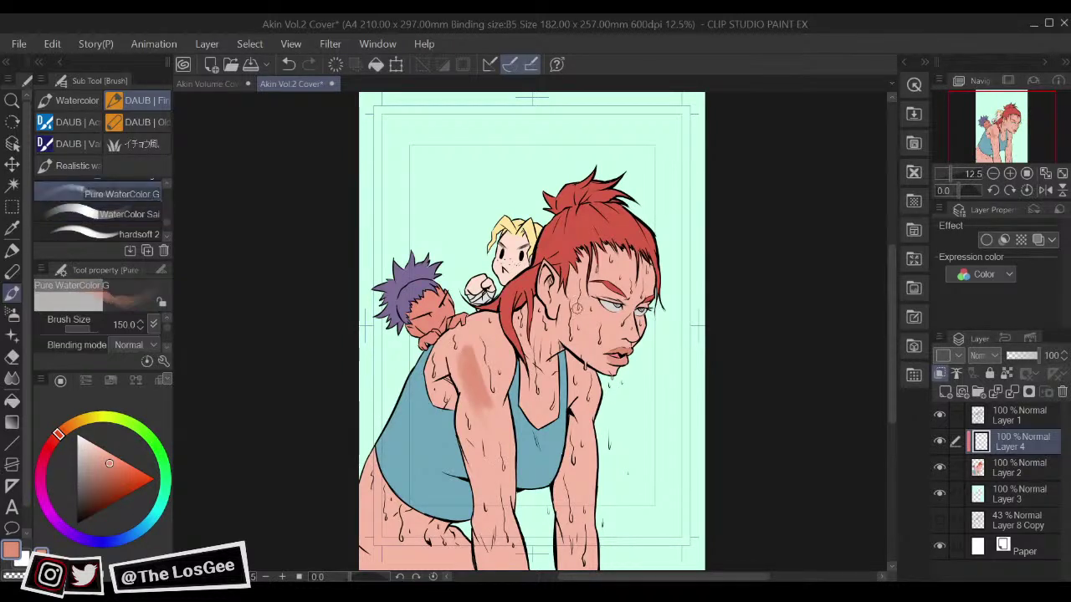
key("ctrl+z")
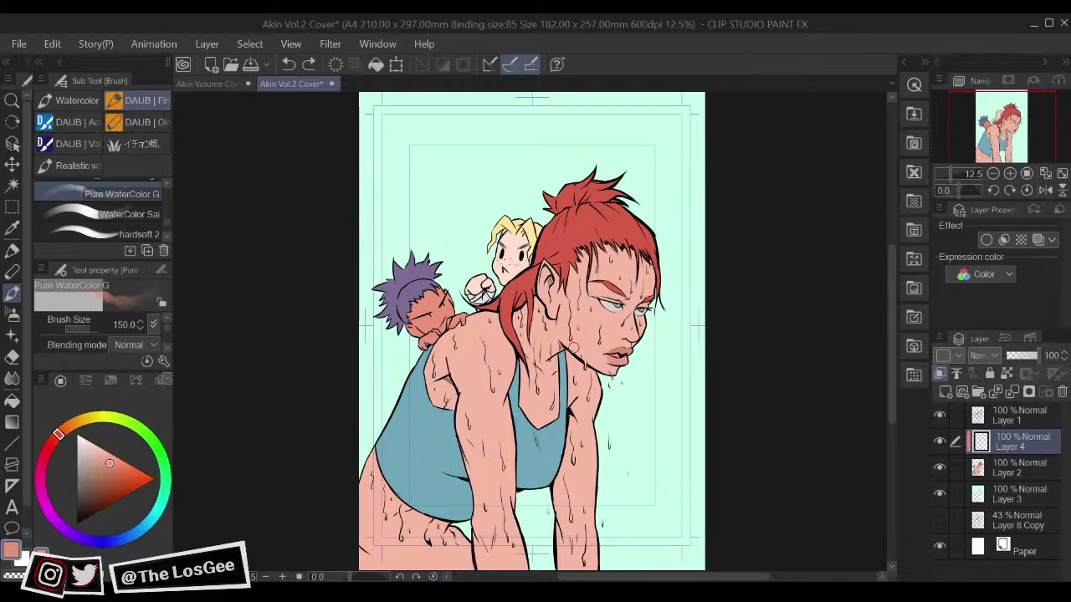
Step: Sample the main character's skin tone, shift it to a slightly darker, pinker salmon and shade the neck below the ear with Pure WaterColor G
scroll(574, 348, "up", 2)
left_click_drag(574, 349, 600, 431)
left_click(629, 393, "alt")
left_click(55, 437)
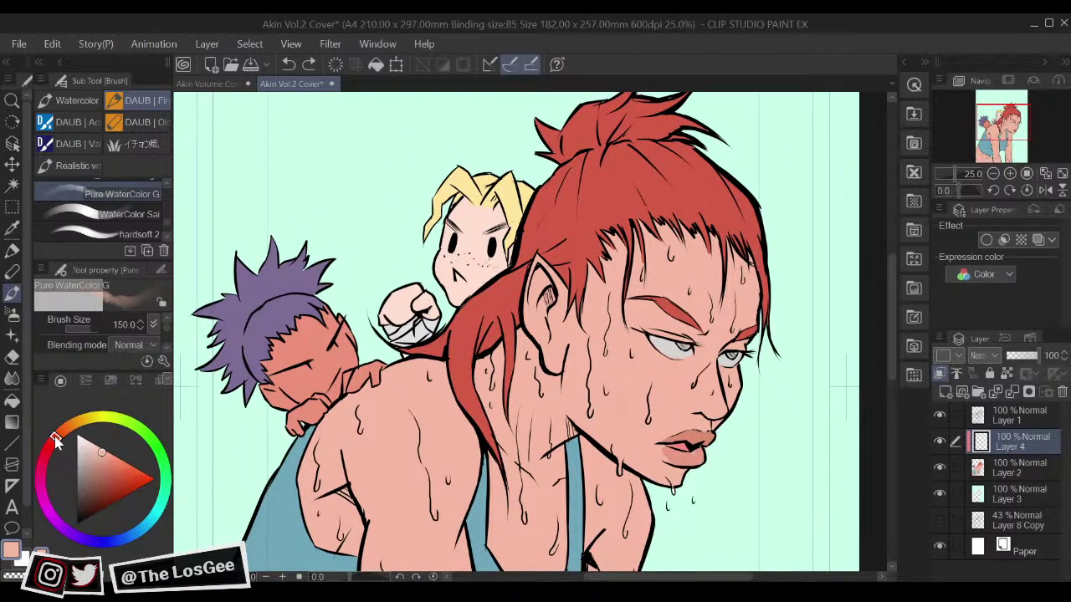
left_click(108, 461)
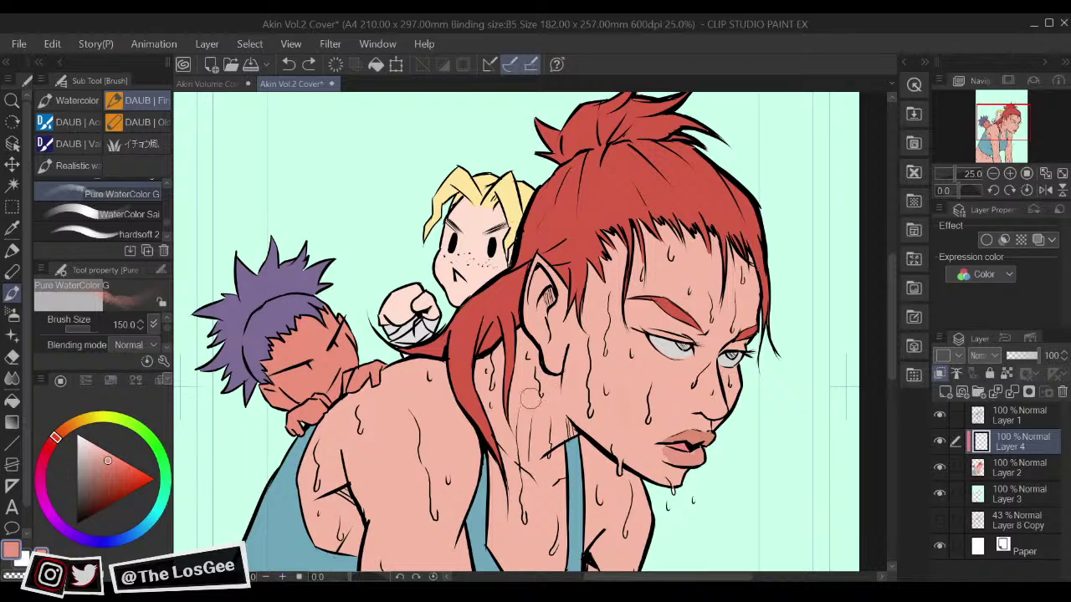
left_click_drag(558, 406, 559, 424)
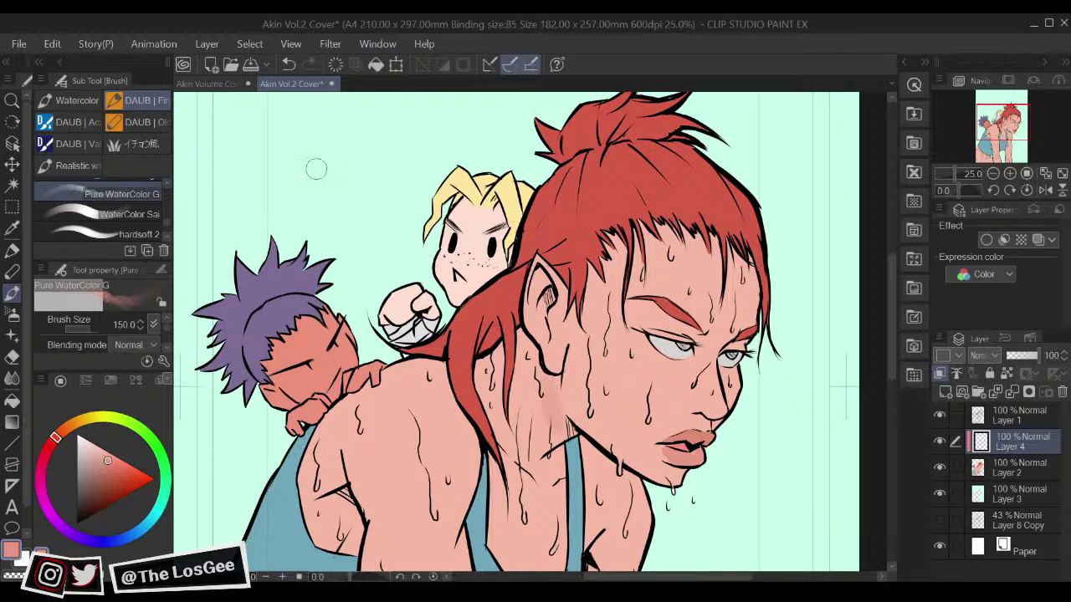
Step: Close the Akin Volume Cover document and extend the neck shading behind the jaw with Pure WaterColor G at brush size 120
left_click(232, 86)
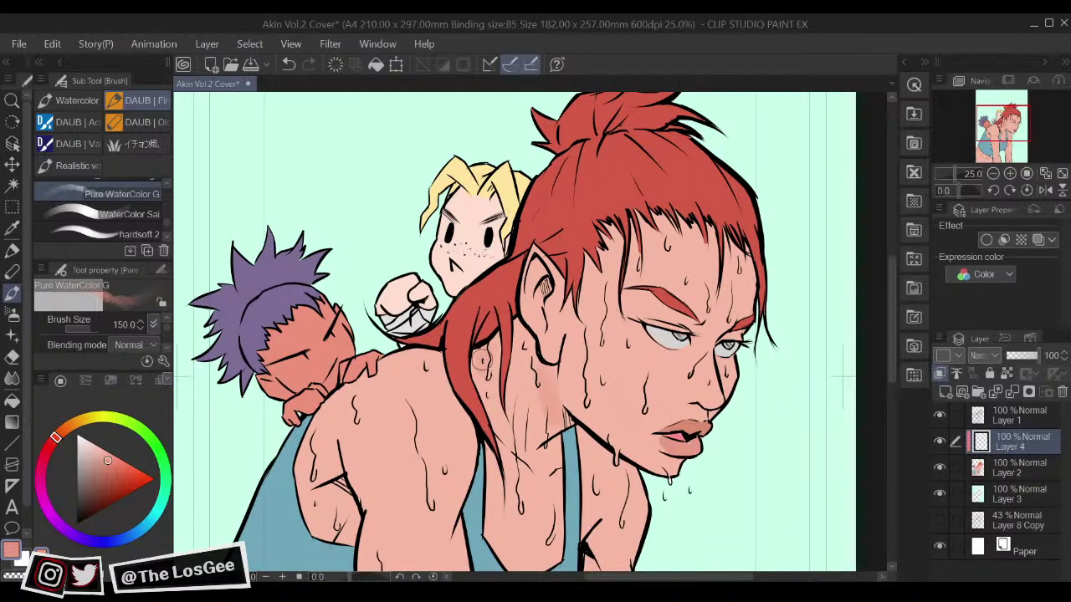
key("slash")
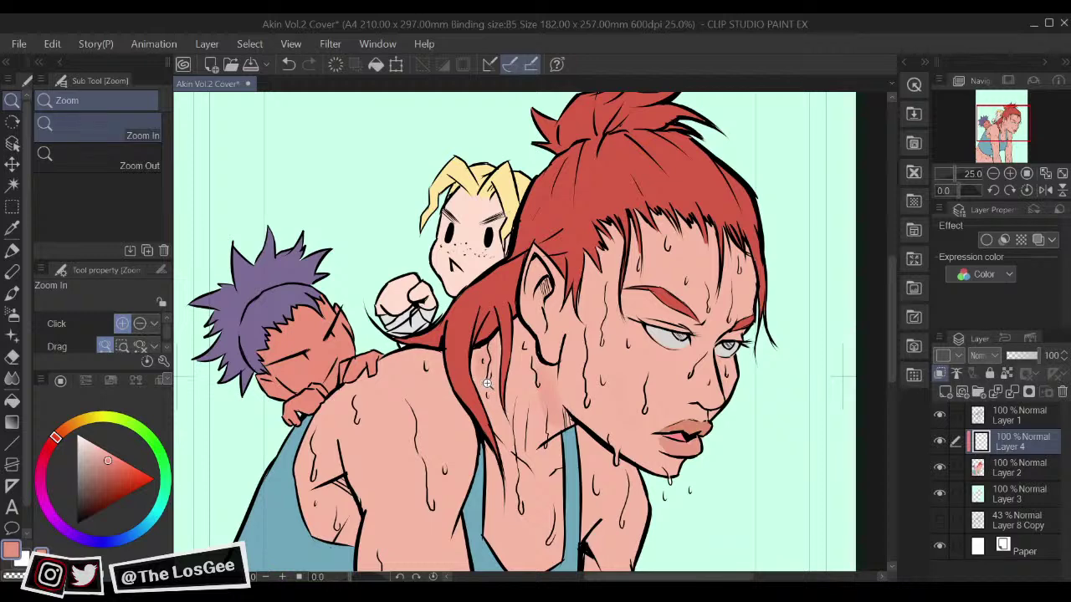
key("b")
key("bracketleft")
key("bracketleft")
key("bracketleft")
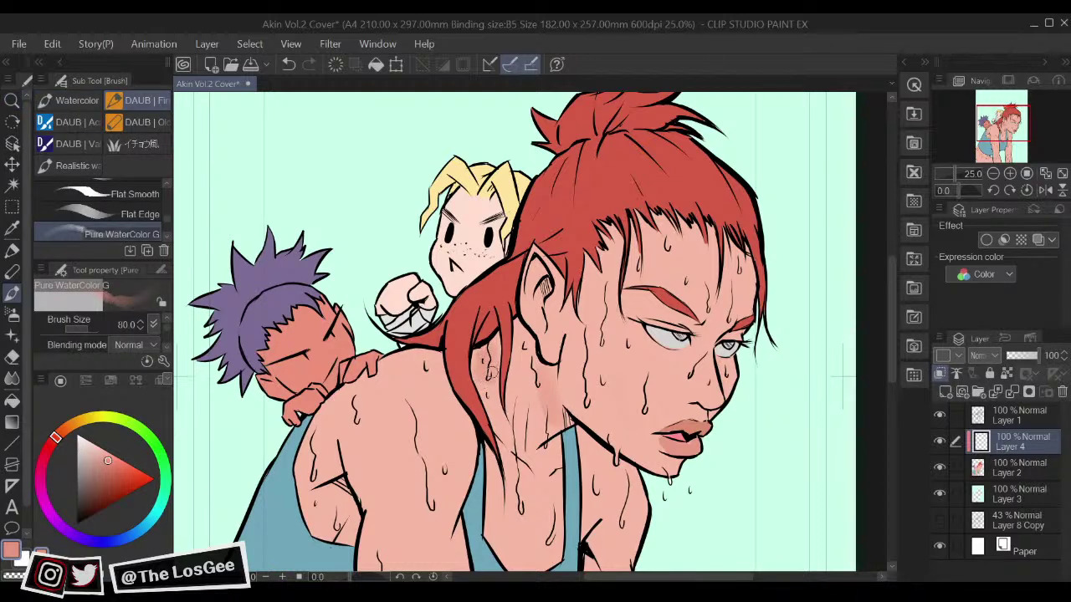
key("bracketright")
key("bracketright")
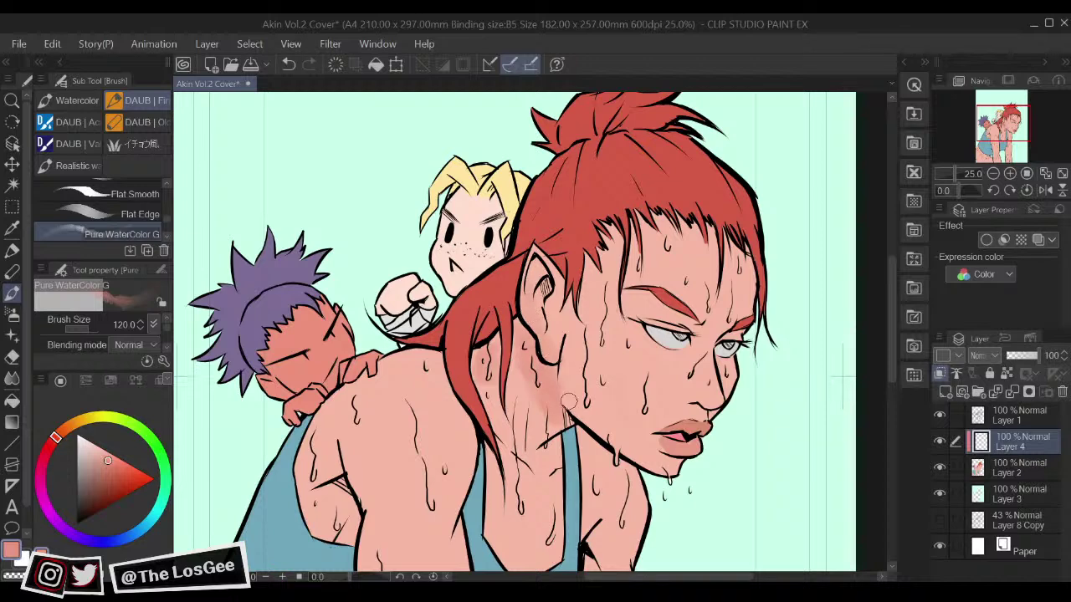
Step: Shade the main character's near shoulder and upper arm in soft salmon, varying the brush size between 120, 250 and 170
key("ctrl+0")
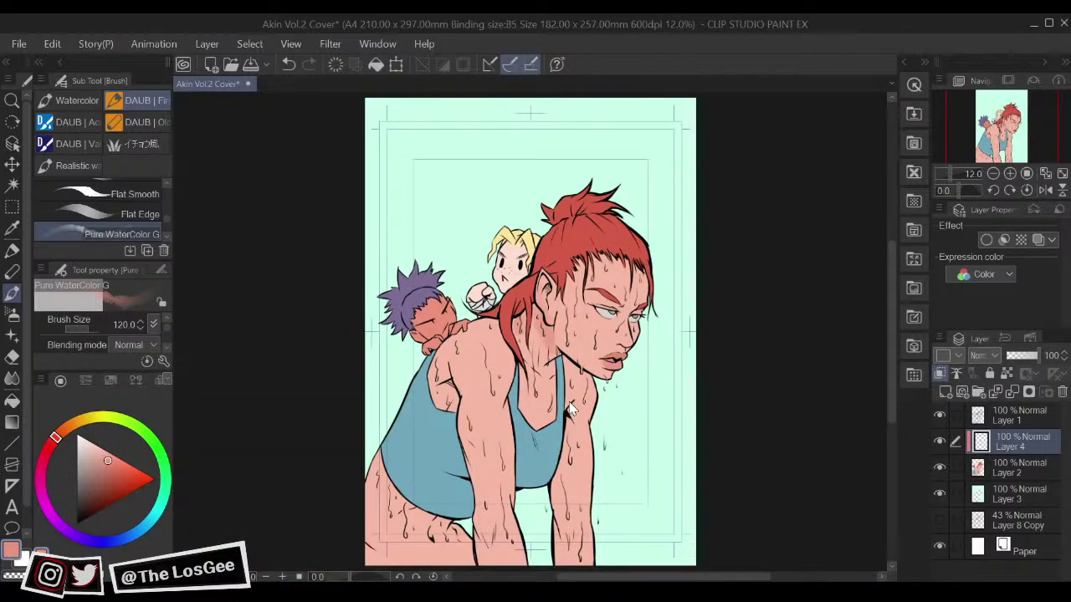
left_click_drag(488, 373, 485, 375)
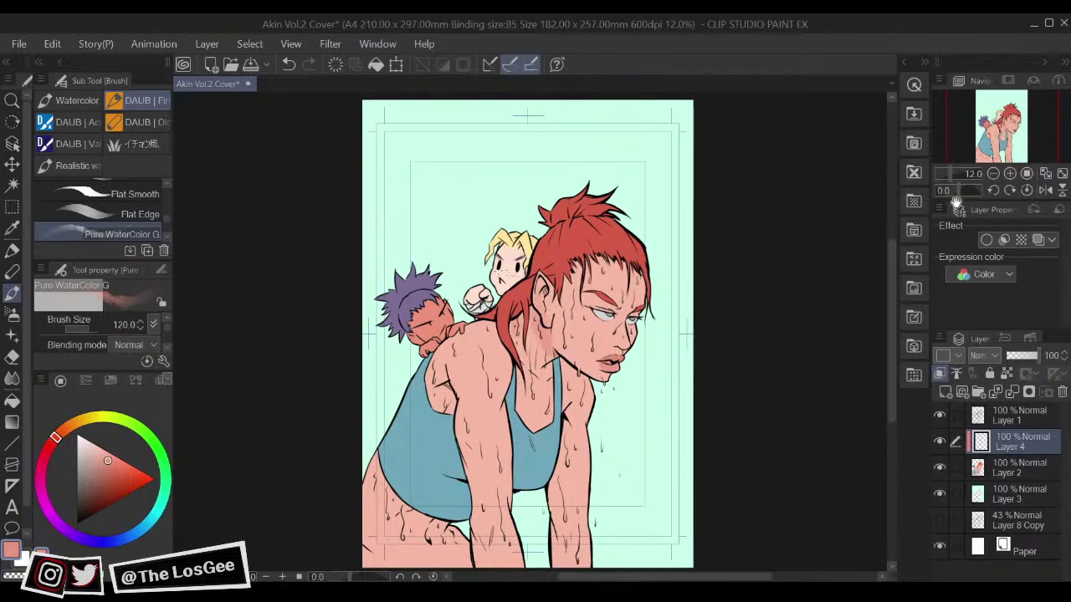
key("ctrl+Tab")
left_click(453, 370)
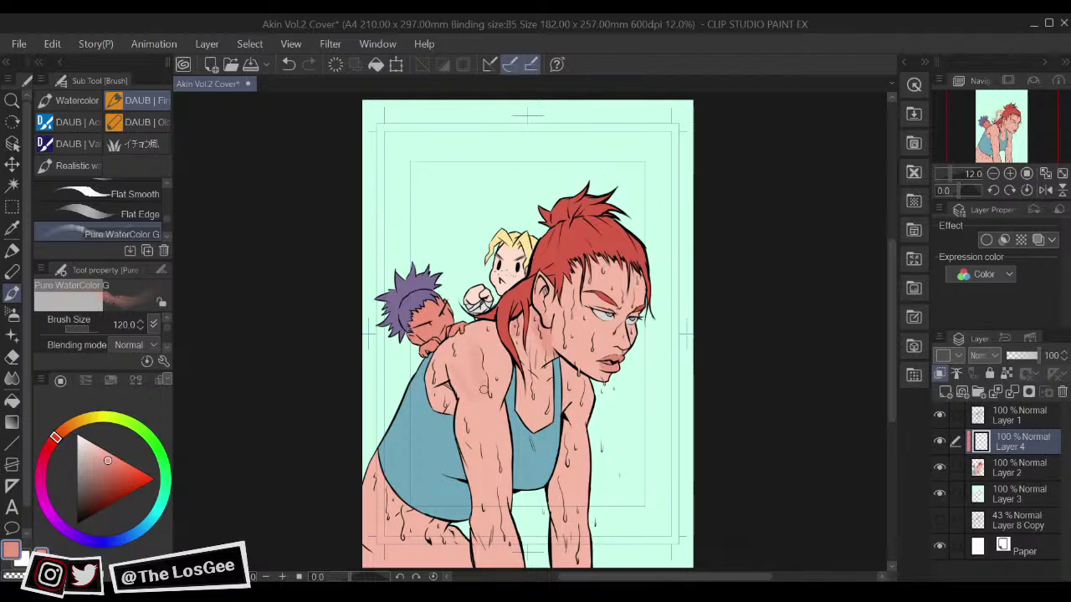
key("bracketright")
key("bracketright")
key("bracketright")
key("bracketright")
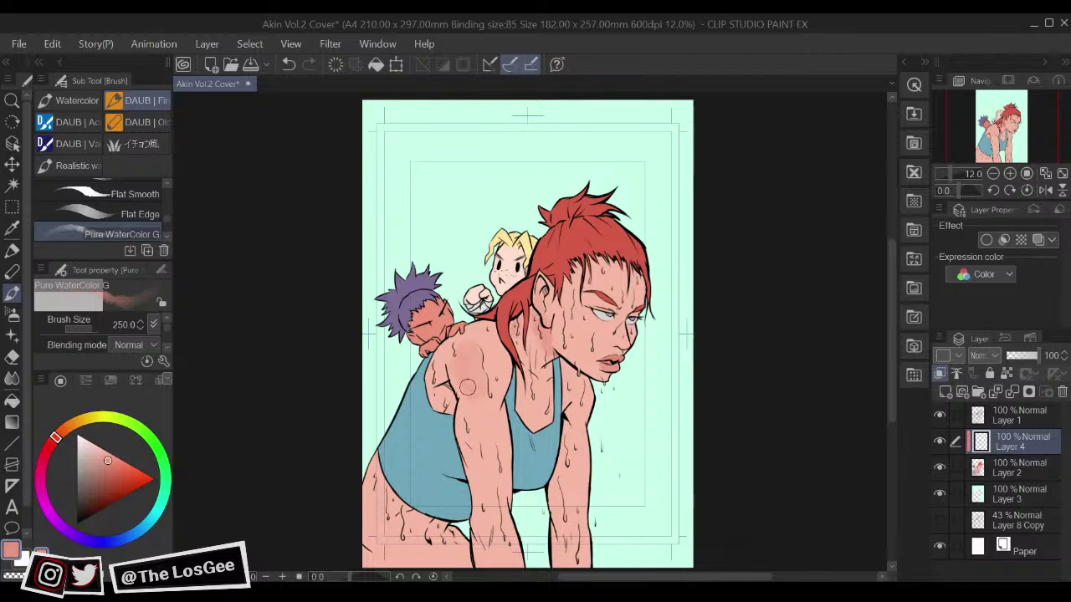
key("bracketleft")
key("bracketleft")
key("bracketleft")
key("bracketleft")
left_click_drag(523, 347, 538, 341)
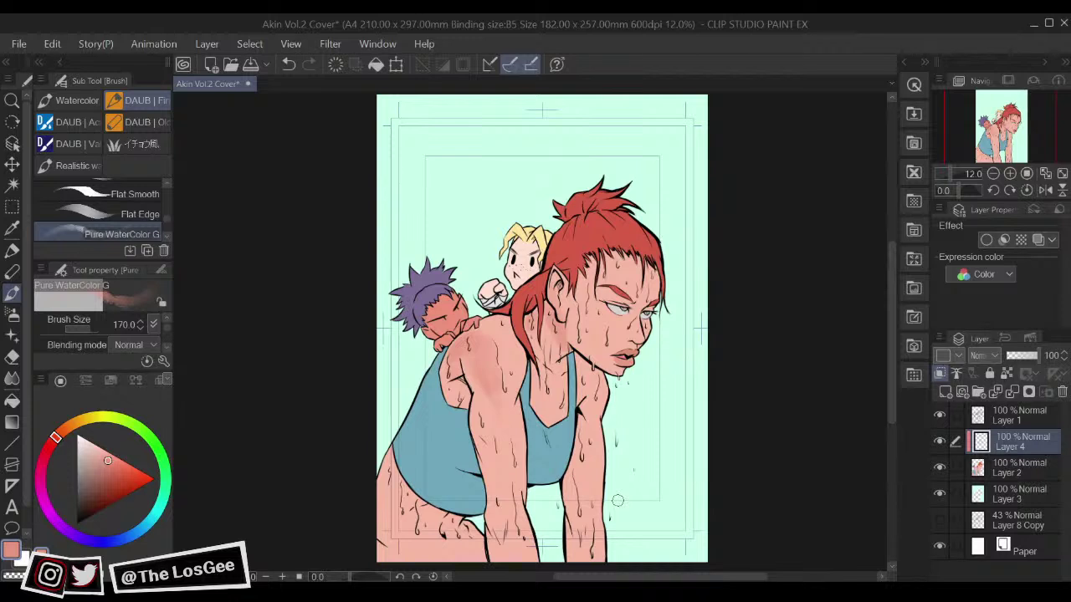
Step: Shade the main character's hip below the tank top in salmon at brush size 250
left_click_drag(370, 489, 411, 431)
key("]")
key("]")
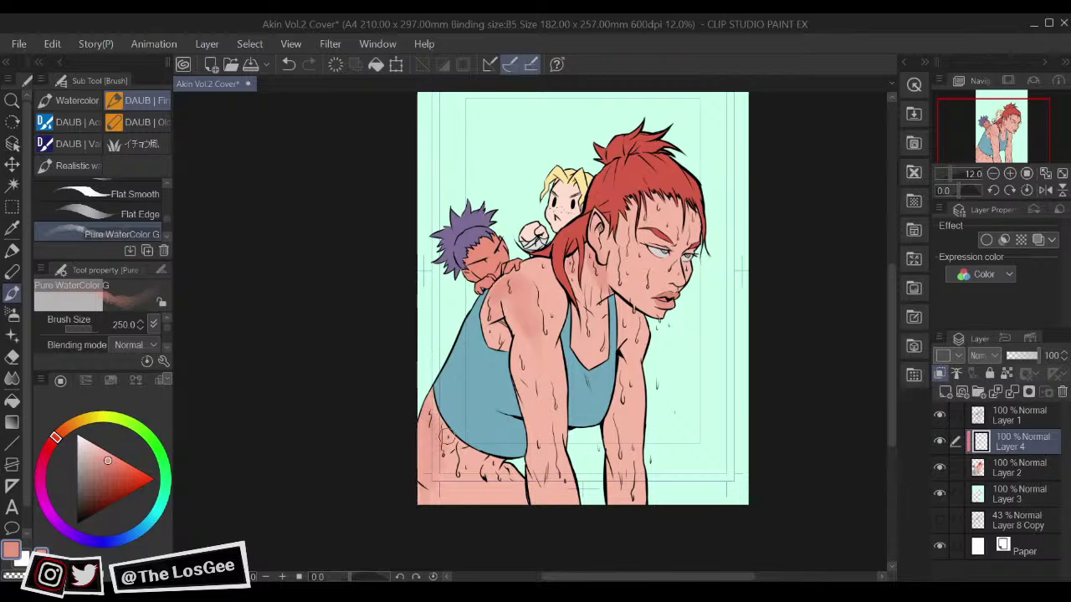
left_click_drag(642, 372, 614, 456)
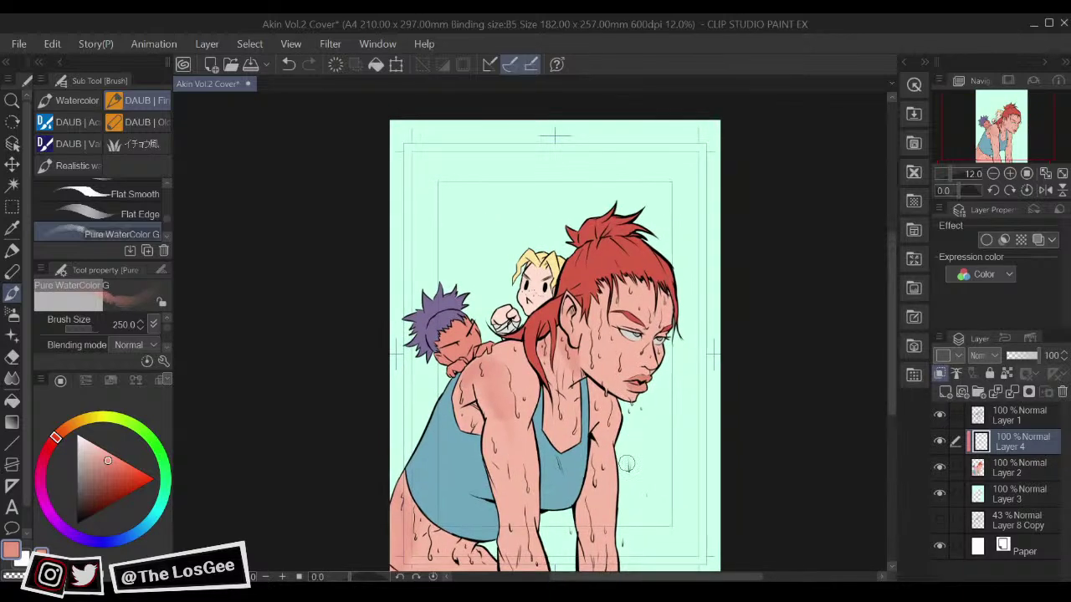
Step: Reduce the brush size to 170 and examine the shading on the main character's near shoulder and neck up close
scroll(630, 469, "down", 2)
scroll(630, 470, "up", 4)
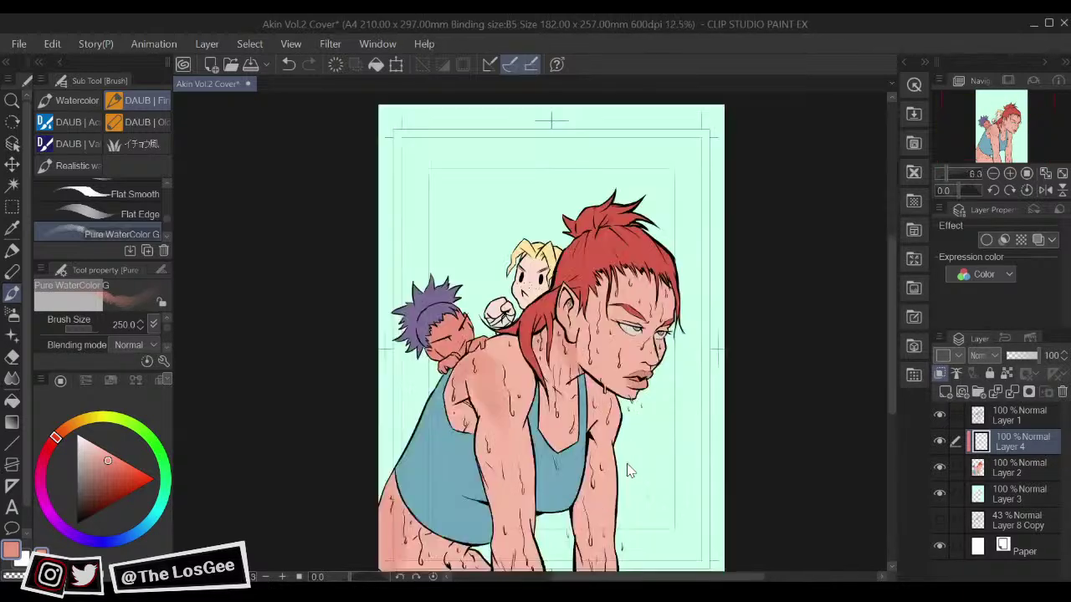
left_click_drag(418, 334, 502, 480)
key("bracketleft")
key("bracketleft")
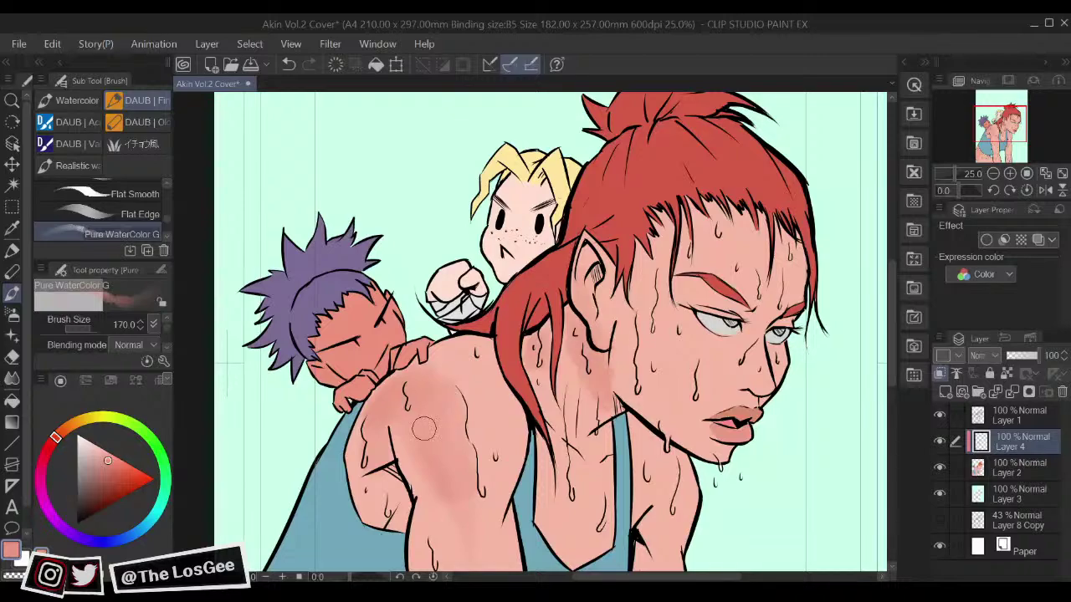
scroll(432, 474, "up", 6)
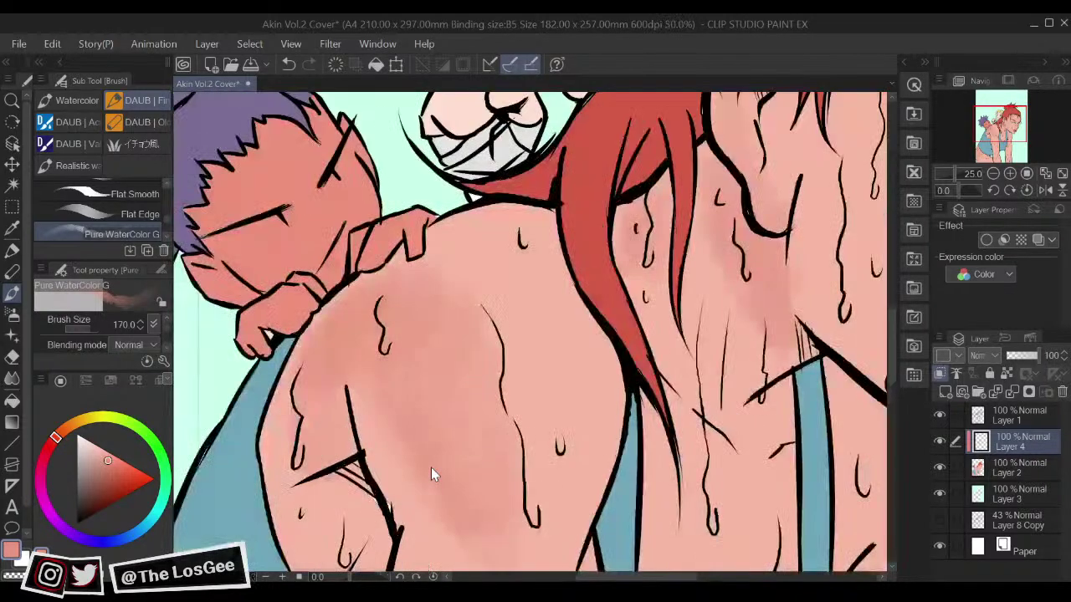
scroll(431, 475, "down", 5)
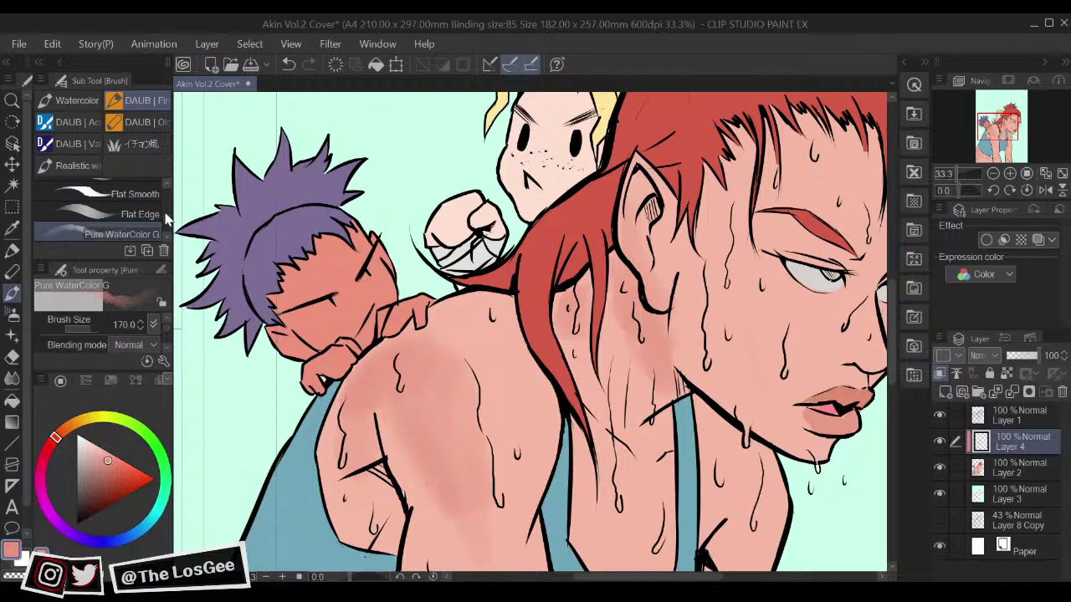
Step: Switch to the DAUB Joyful Wash brush and choose a slightly darker salmon
scroll(167, 184, "up", 5)
scroll(169, 186, "up", 2)
left_click(92, 214)
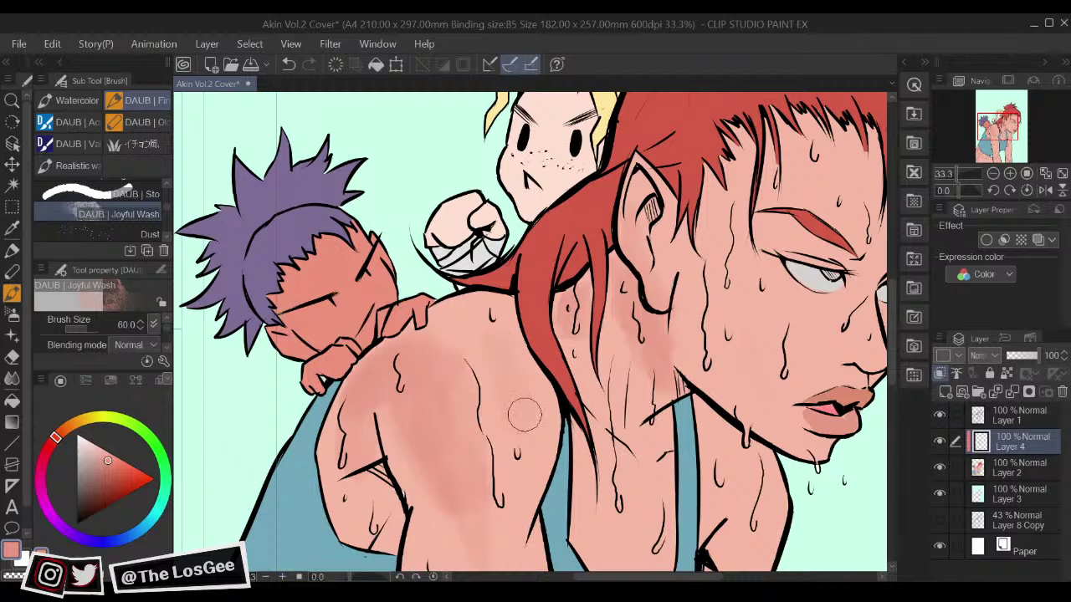
left_click(111, 469)
Step: Undo two Joyful Wash trial strokes on the near shoulder and lay a textured salmon stroke along the shoulder's front side
mouse_move(506, 372)
left_mouse_down()
mouse_move(495, 355)
mouse_move(518, 423)
left_mouse_up()
key("ctrl+z")
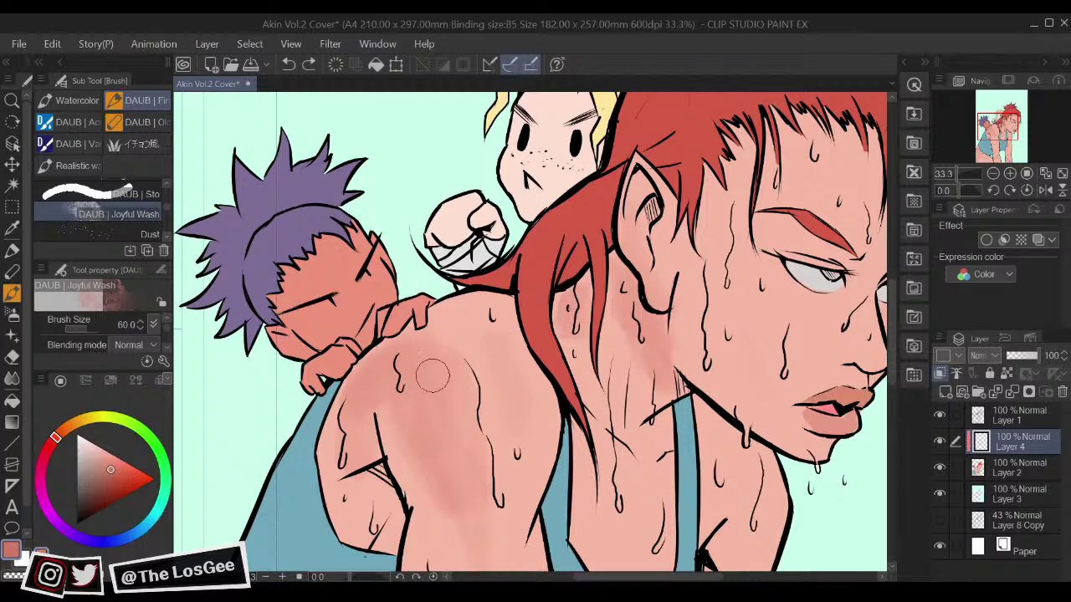
mouse_move(433, 402)
left_mouse_down()
mouse_move(445, 390)
mouse_move(434, 357)
left_mouse_up()
key("ctrl+z")
key("alt")
left_click_drag(502, 356, 530, 434)
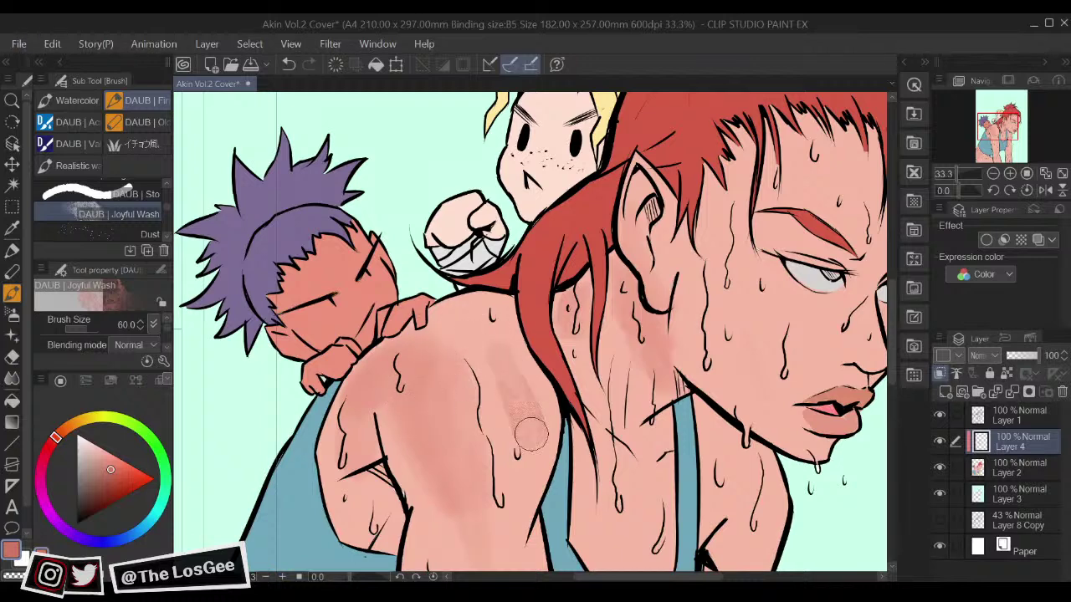
Step: Undo the latest wash stroke on the near shoulder, along with the retried stroke in the same spot
key("ctrl+z")
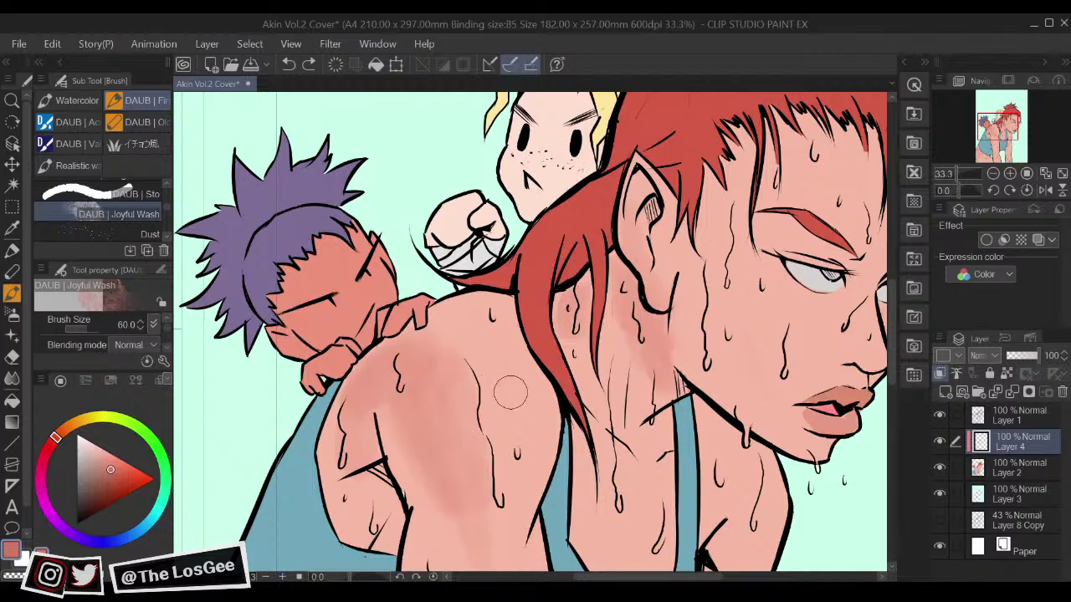
left_click_drag(516, 456, 489, 366)
scroll(498, 513, "down", 3)
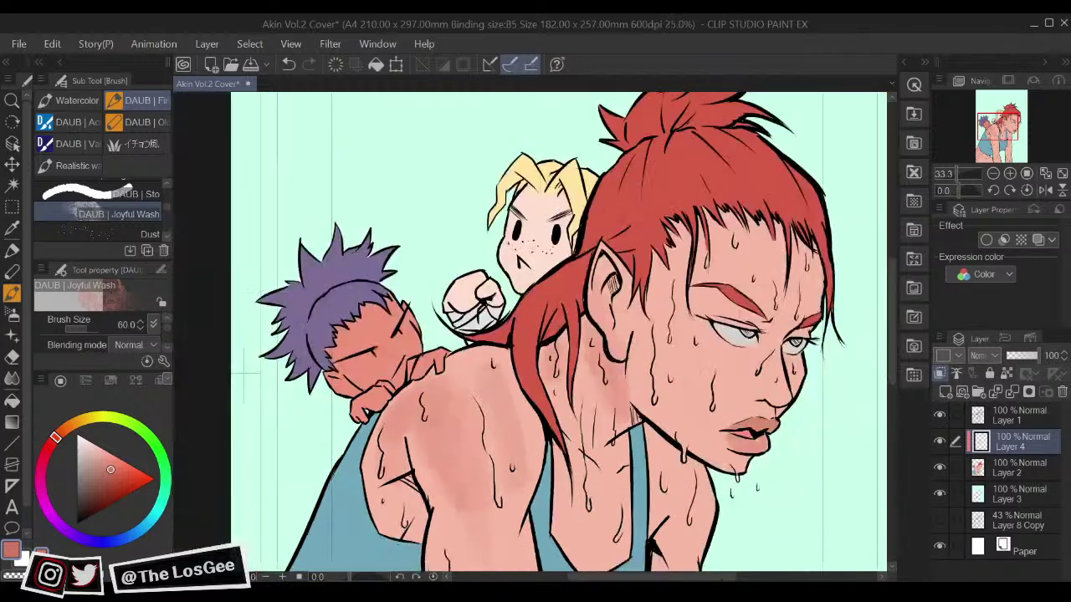
scroll(499, 514, "up", 1)
key("ctrl+z")
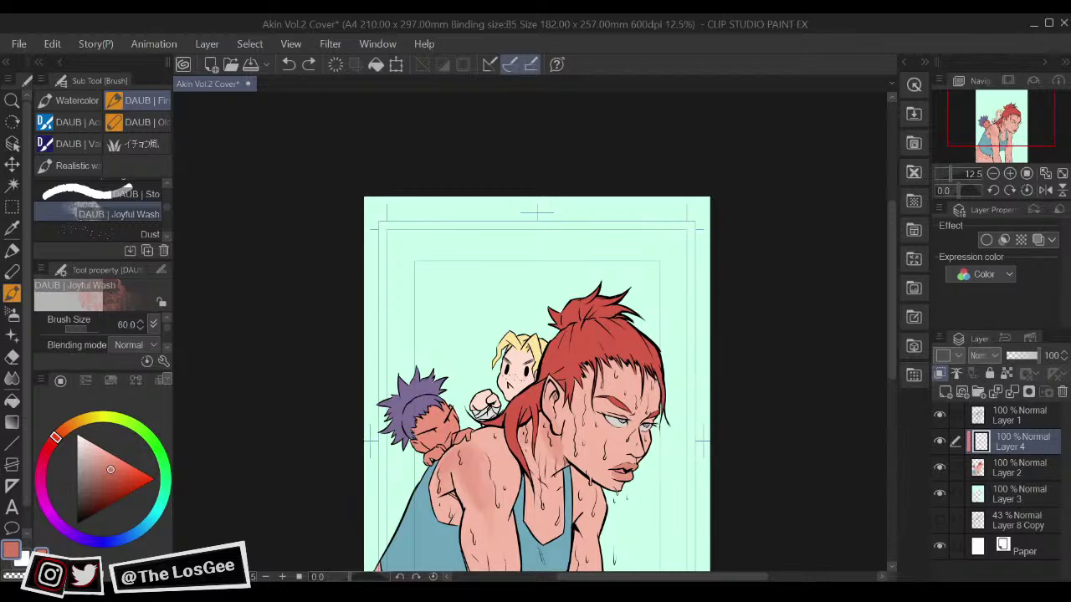
Step: Shade the inside of the red-haired character's ear with a darker version of the sampled skin tone, using Joyful Wash at size 30
scroll(544, 435, "up", 4)
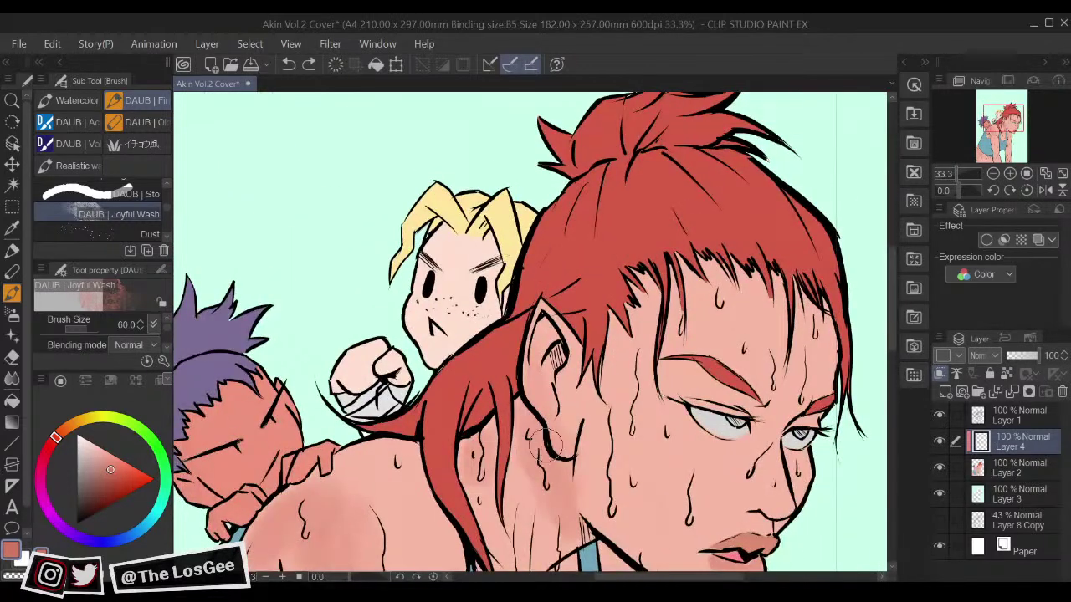
mouse_move(547, 424)
left_mouse_down()
mouse_move(570, 452)
mouse_move(549, 417)
left_mouse_up()
left_click(569, 428, "alt")
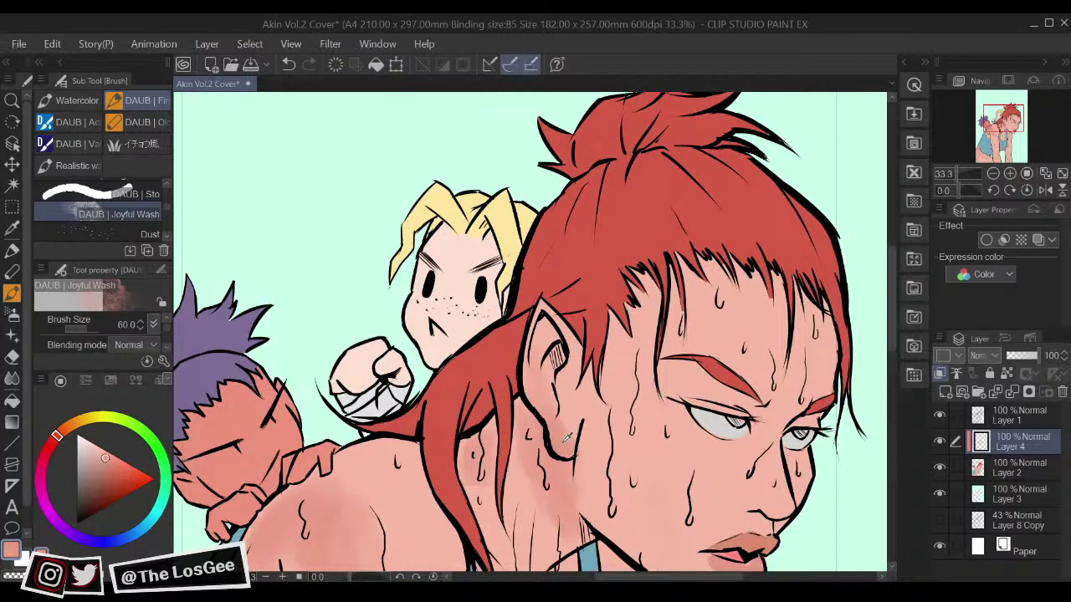
left_click(113, 468)
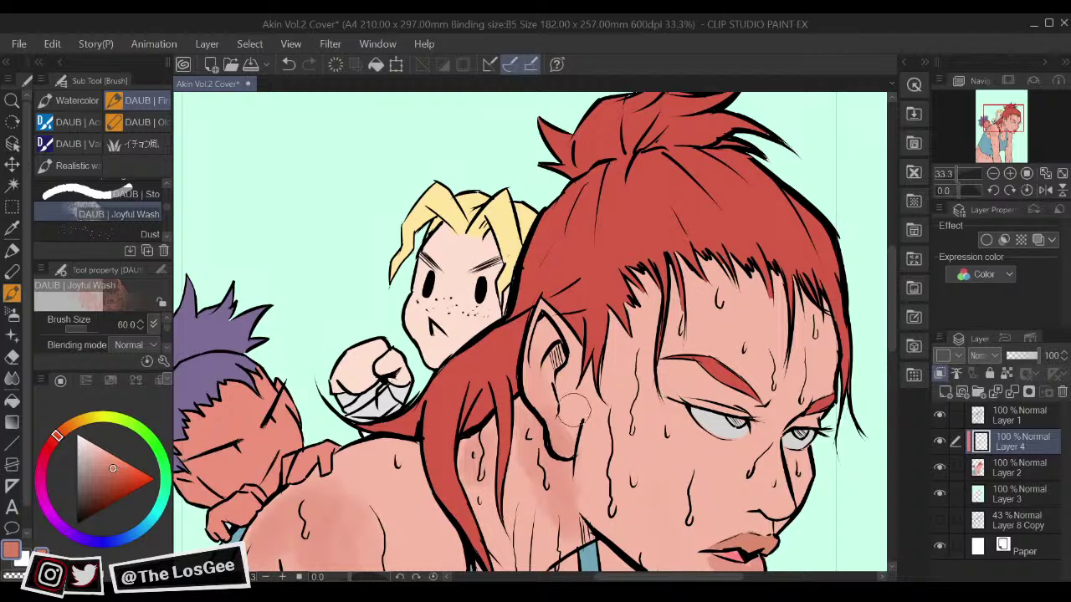
key("bracketleft")
key("bracketleft")
key("bracketleft")
left_click_drag(542, 331, 540, 416)
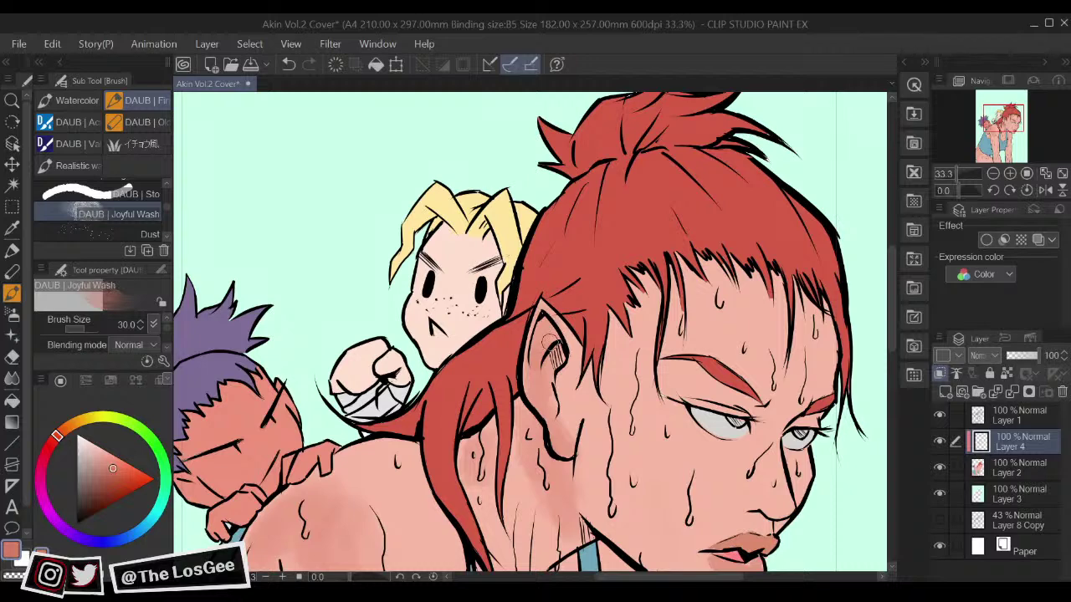
Step: Shade the cheek just in front of the red-haired character's ear with the Joyful Wash brush
scroll(540, 353, "down", 2)
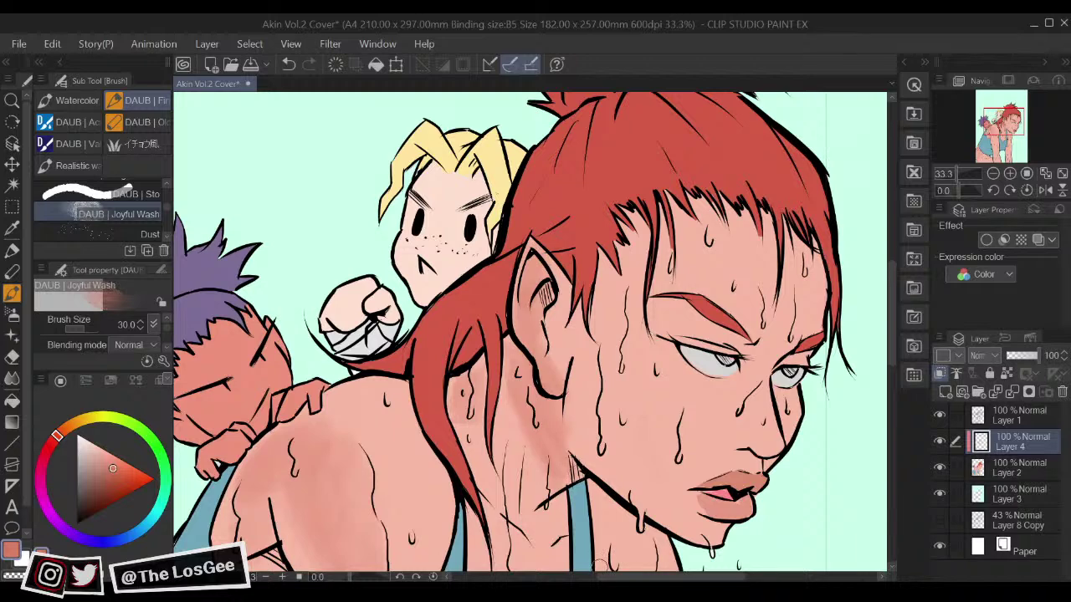
scroll(601, 574, "down", 4)
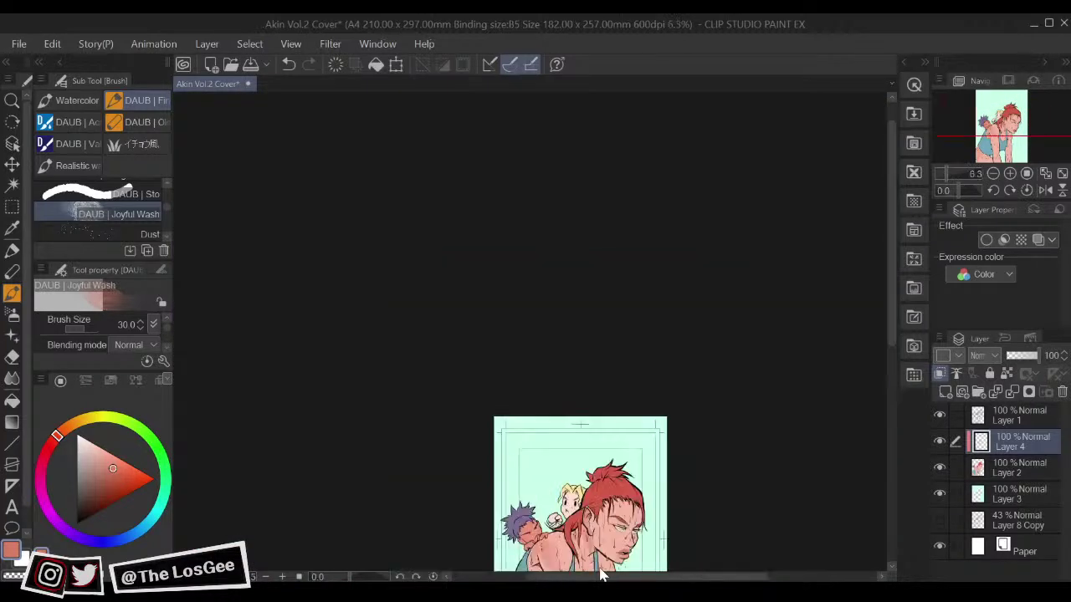
scroll(600, 574, "up", 3)
left_click_drag(602, 431, 578, 432)
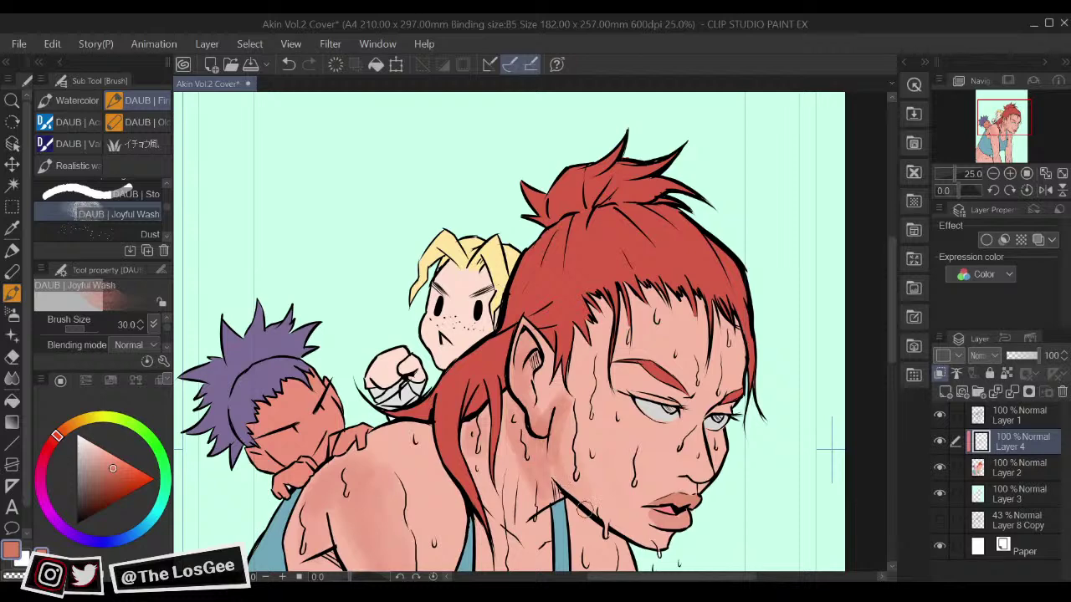
Step: Extend the shading from the cheek along the jawline with the Joyful Wash brush at size 50
mouse_move(713, 346)
left_mouse_down()
mouse_move(693, 314)
mouse_move(677, 351)
mouse_move(662, 349)
left_mouse_up()
key("bracketleft")
key("bracketleft")
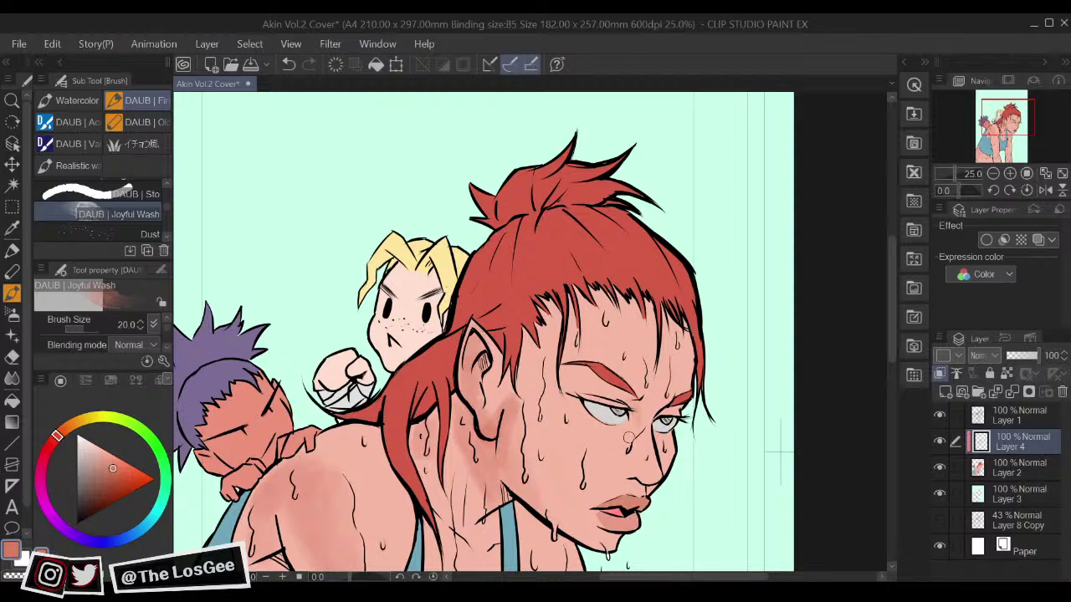
key("]")
key("]")
key("]")
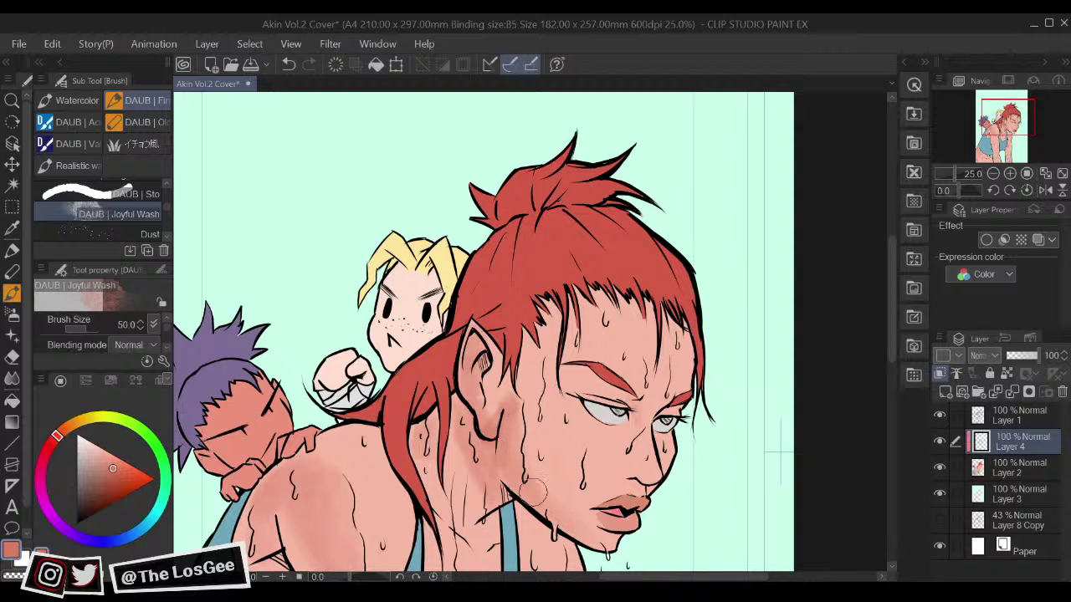
left_click_drag(548, 457, 594, 386)
Step: Shade the far upper arm beside the armpit with the Joyful Wash brush at size 25
key("[")
key("[")
key("[")
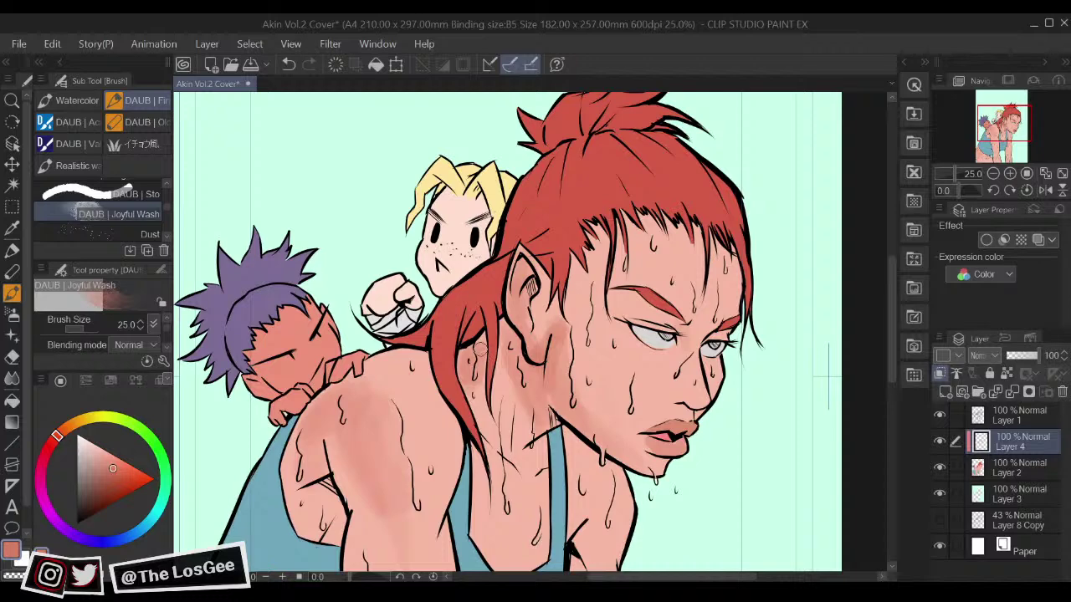
scroll(466, 399, "down", 1)
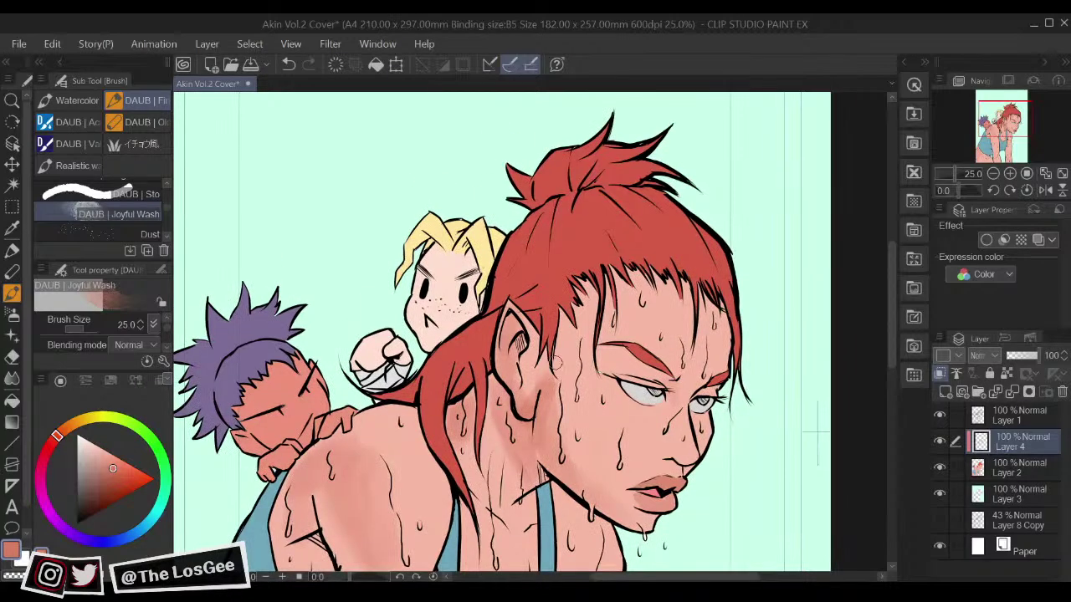
scroll(559, 371, "down", 4)
scroll(559, 371, "up", 4)
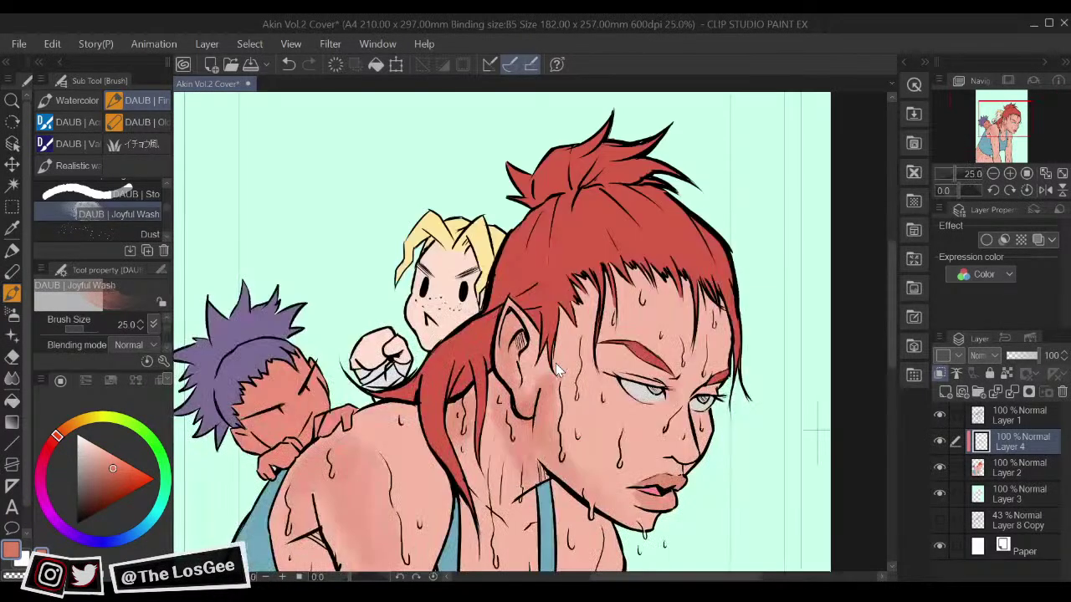
scroll(493, 462, "down", 1)
left_click_drag(493, 463, 573, 320)
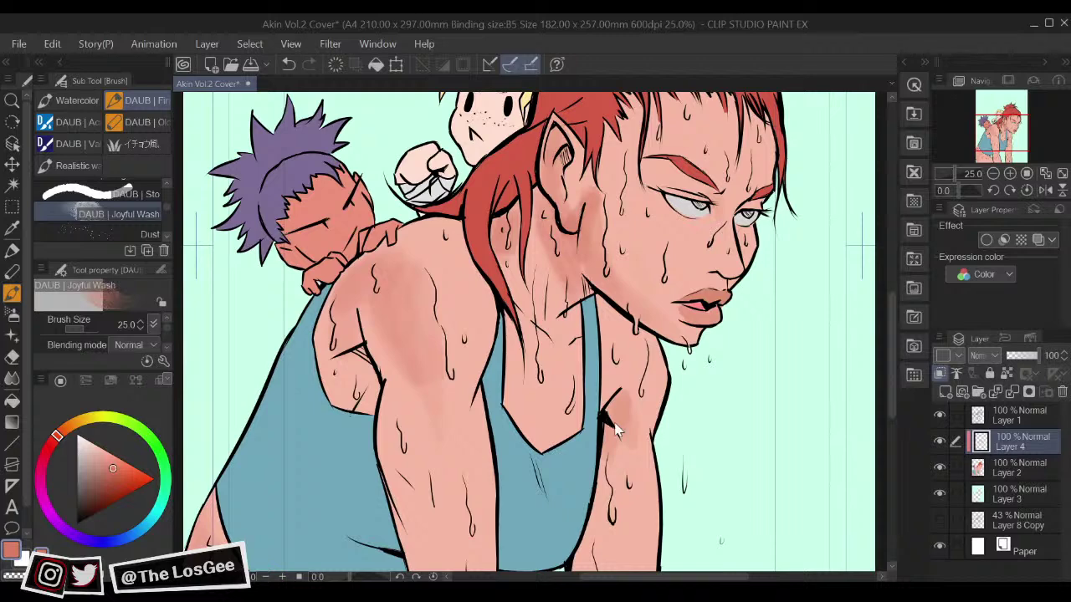
Step: Darken the far upper arm below the armpit crease with the DAUB Flat Diluted watercolor brush
scroll(615, 429, "down", 2)
scroll(615, 429, "up", 5)
scroll(614, 429, "down", 1)
scroll(614, 429, "down", 1)
left_click(77, 101)
left_click(148, 200)
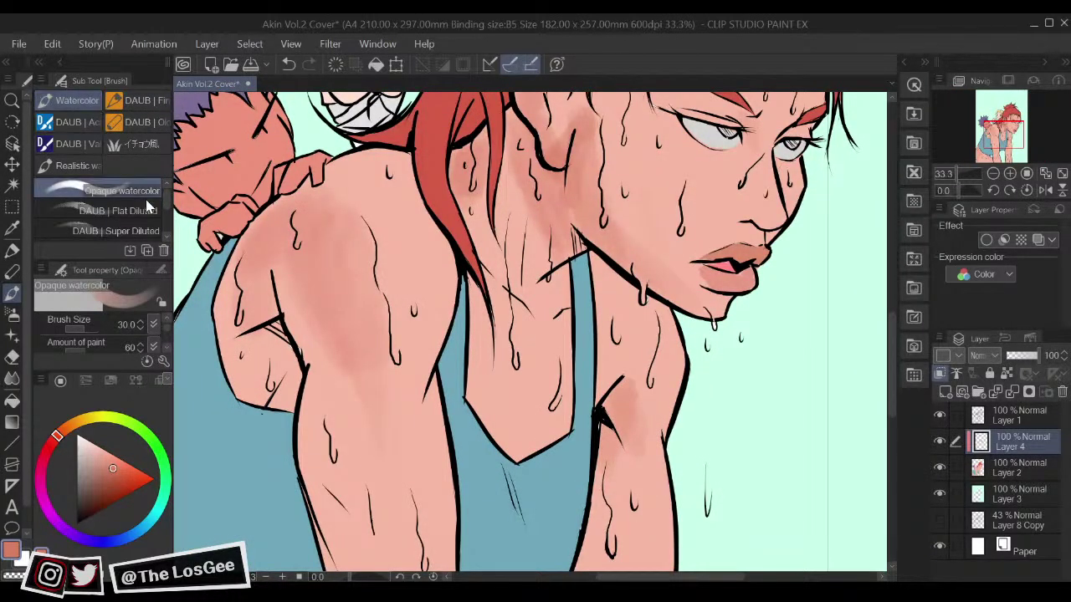
left_click(149, 211)
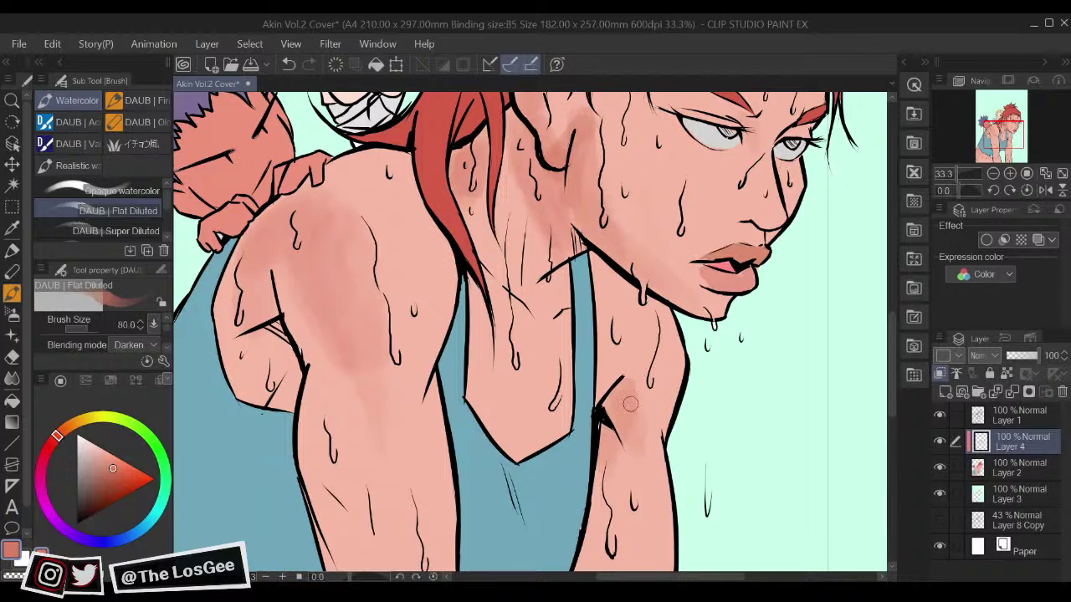
left_click_drag(628, 403, 649, 449)
key("ctrl+z")
left_click_drag(617, 418, 644, 483)
left_click_drag(637, 425, 640, 469)
Step: Shade the skin behind the near armpit with the Flat Diluted brush at size 120
scroll(599, 527, "down", 3)
scroll(599, 529, "up", 2)
left_click_drag(426, 397, 485, 445)
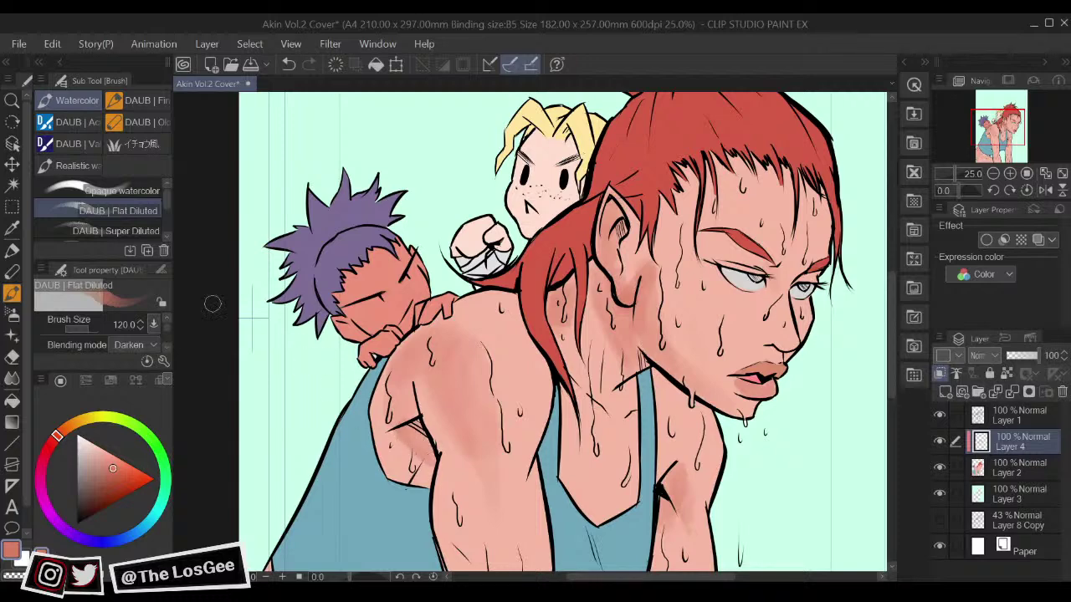
Step: Shade the near shoulder between the sweat line and the hair with the DAUB Super Diluted brush at size 170
left_click(158, 231)
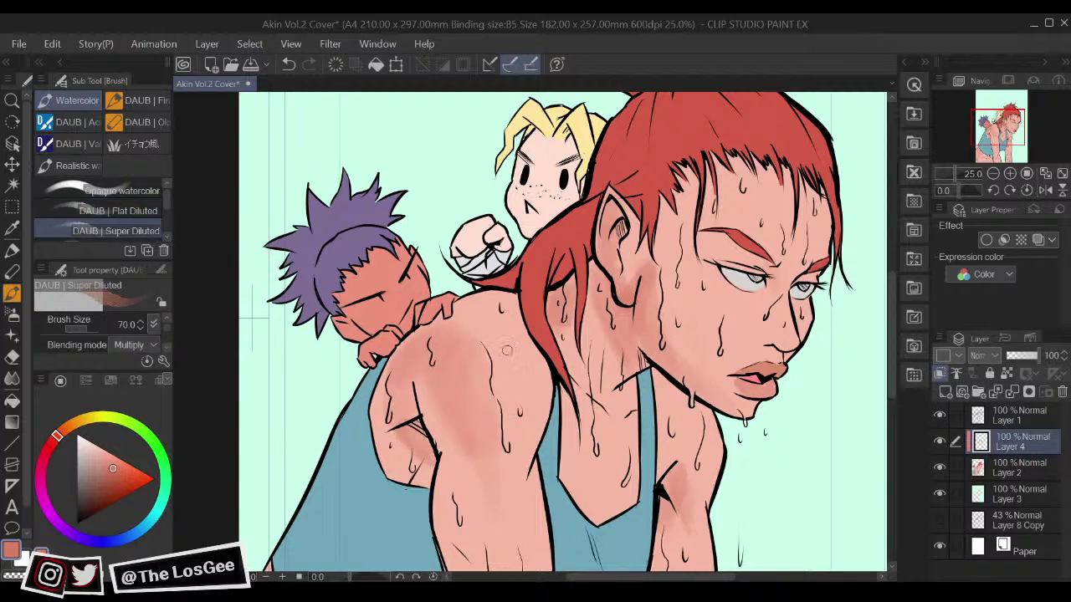
key("bracketright")
key("bracketright")
left_click_drag(504, 337, 528, 383)
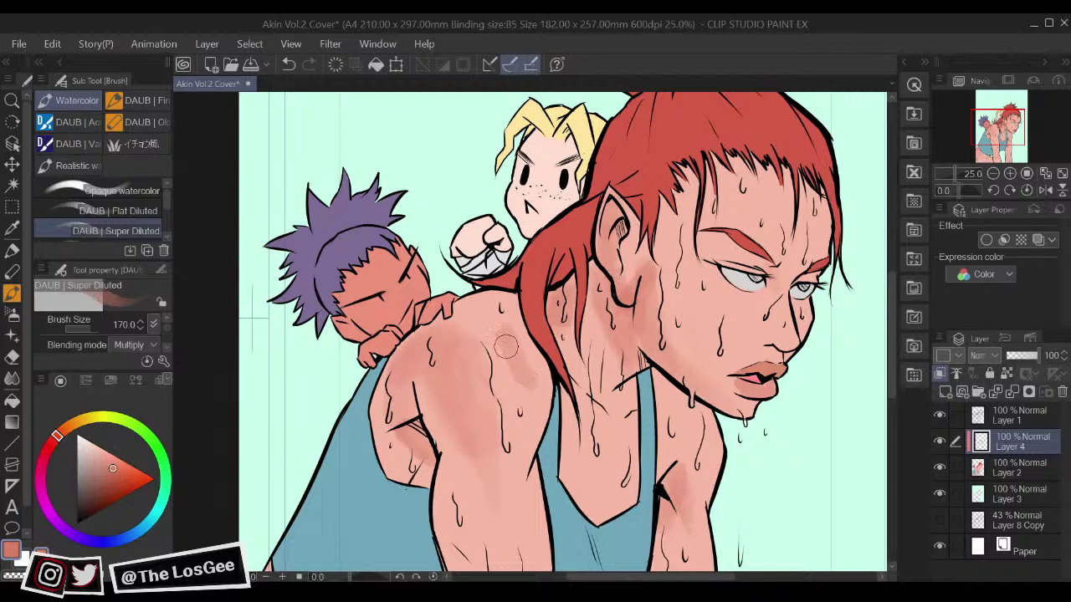
Step: Blend the near shoulder and underarm shading with skin tones sampled from the painted area
mouse_move(467, 411)
left_mouse_down()
mouse_move(475, 348)
mouse_move(446, 365)
mouse_move(467, 389)
mouse_move(467, 365)
mouse_move(438, 403)
mouse_move(427, 394)
mouse_move(449, 332)
mouse_move(396, 385)
mouse_move(413, 338)
mouse_move(413, 355)
mouse_move(428, 347)
mouse_move(399, 366)
mouse_move(400, 356)
mouse_move(397, 393)
mouse_move(408, 376)
mouse_move(428, 466)
mouse_move(407, 429)
left_mouse_up()
left_click(467, 389, "alt")
left_click(425, 351, "alt")
left_click(422, 457, "alt")
key("ctrl+z")
mouse_move(424, 468)
left_mouse_down()
mouse_move(416, 478)
mouse_move(420, 433)
left_mouse_up()
Step: Shade the hip and waist below the tank top with the Super Diluted brush at size 250
scroll(424, 437, "down", 2)
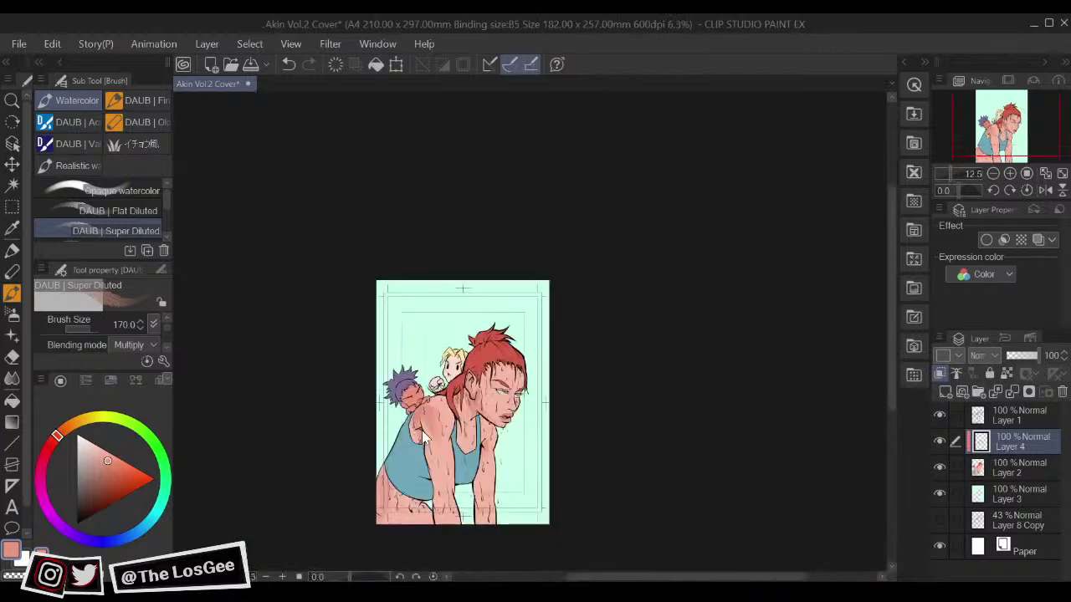
scroll(425, 436, "up", 1)
scroll(424, 437, "down", 1)
scroll(424, 437, "up", 1)
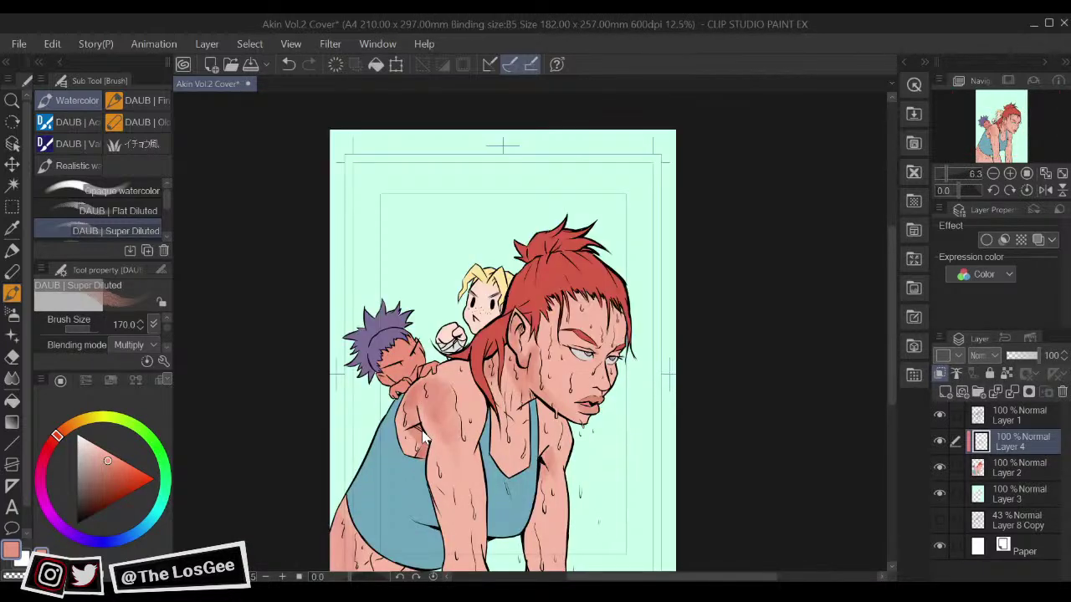
left_click_drag(424, 436, 452, 336)
key("bracketright")
key("bracketright")
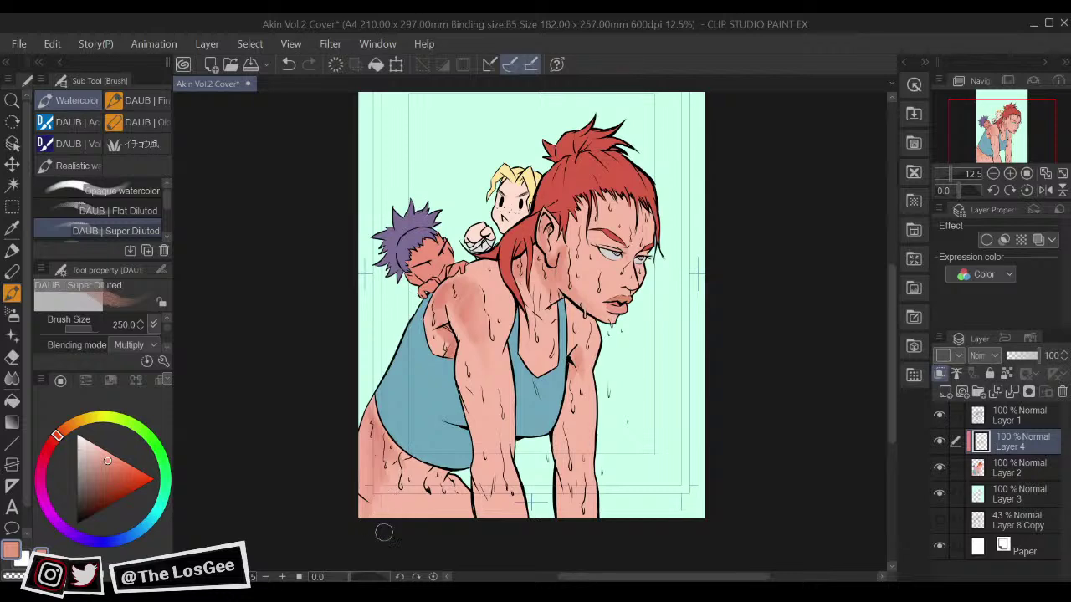
left_click_drag(518, 405, 491, 423)
left_click_drag(608, 211, 615, 289)
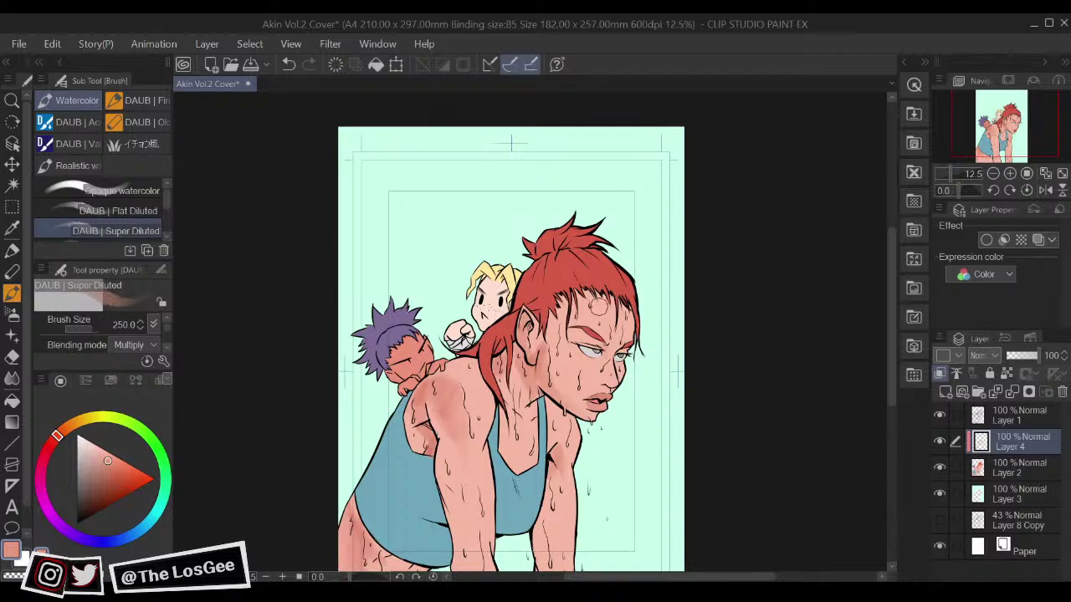
left_click_drag(510, 387, 540, 352)
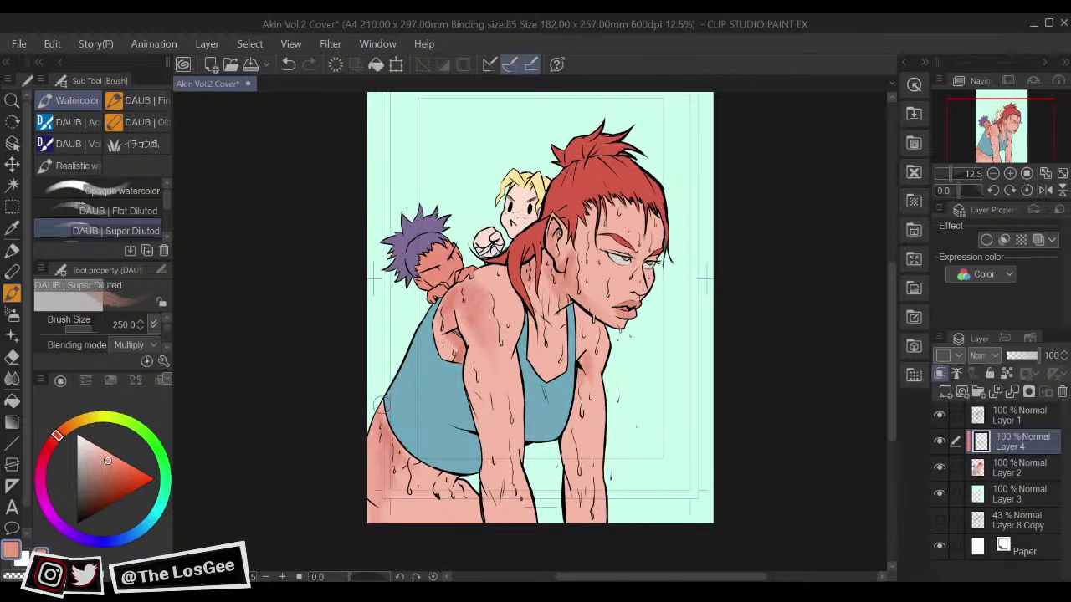
left_click_drag(377, 455, 376, 422)
left_click_drag(431, 484, 440, 496)
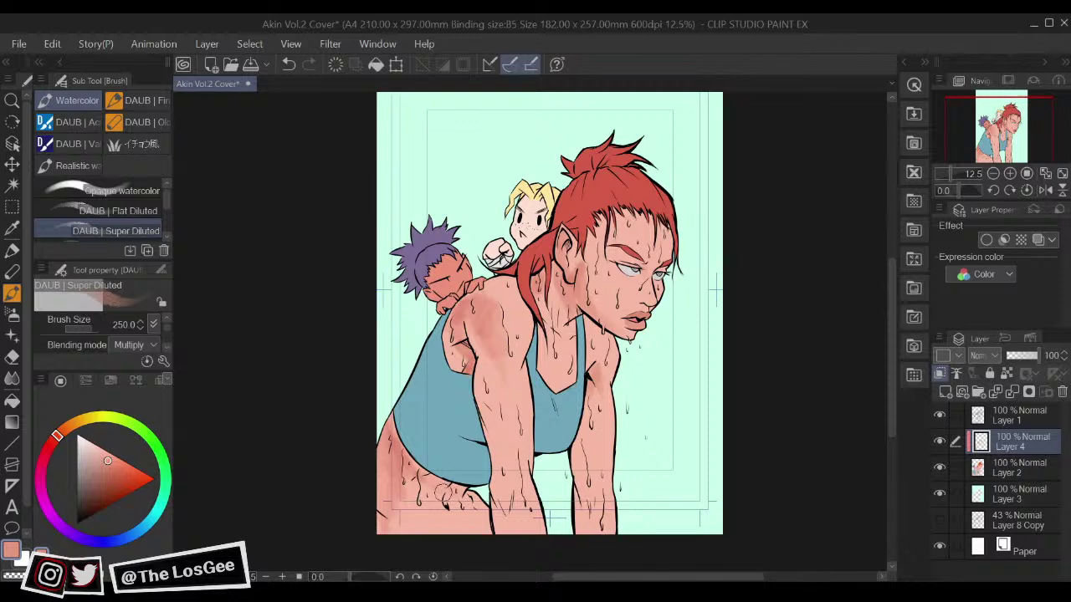
Step: Add broad shading across the belly below the tank top with the Super Diluted brush at size 600
key("]")
key("]")
key("]")
key("]")
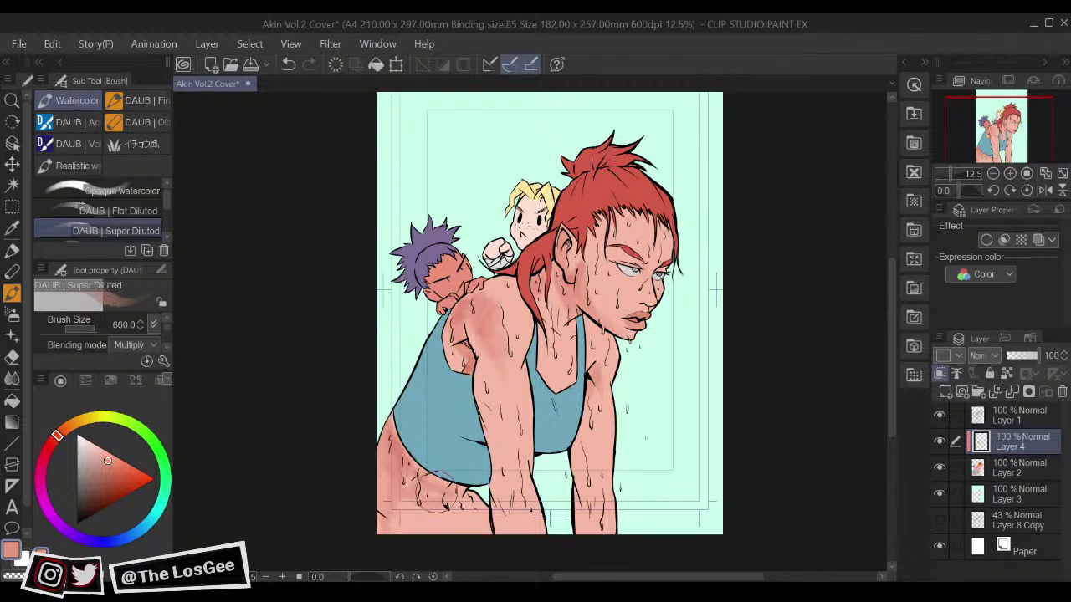
mouse_move(628, 371)
left_mouse_down()
mouse_move(617, 424)
mouse_move(608, 384)
left_mouse_up()
Step: Shade both arms of the red-haired character with the Super Diluted brush at size 300
key("bracketleft")
key("bracketleft")
key("bracketleft")
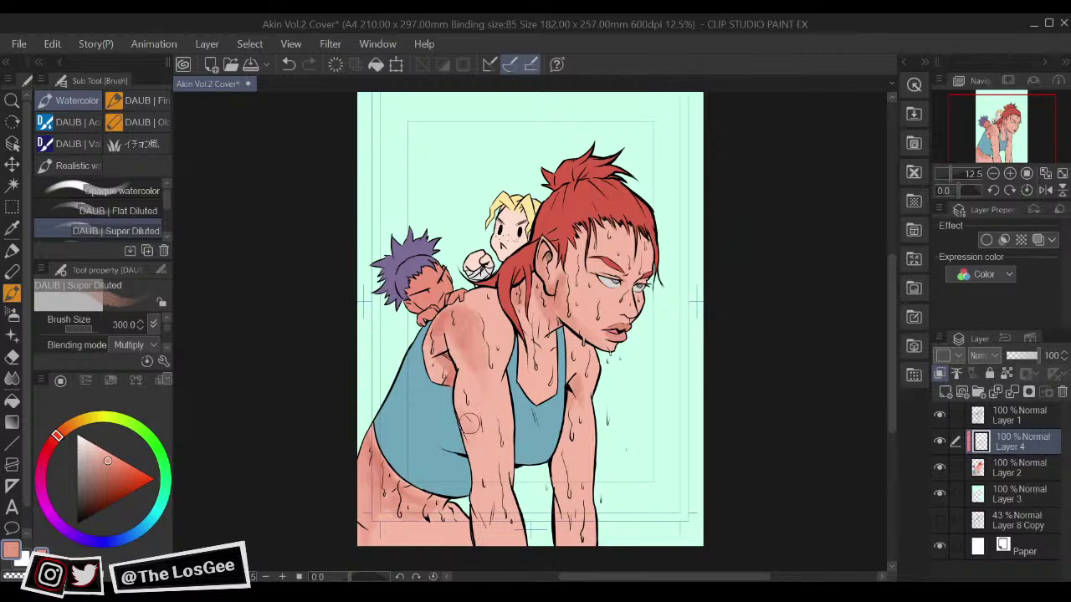
mouse_move(630, 415)
left_mouse_down()
mouse_move(667, 421)
mouse_move(528, 480)
mouse_move(548, 414)
left_mouse_up()
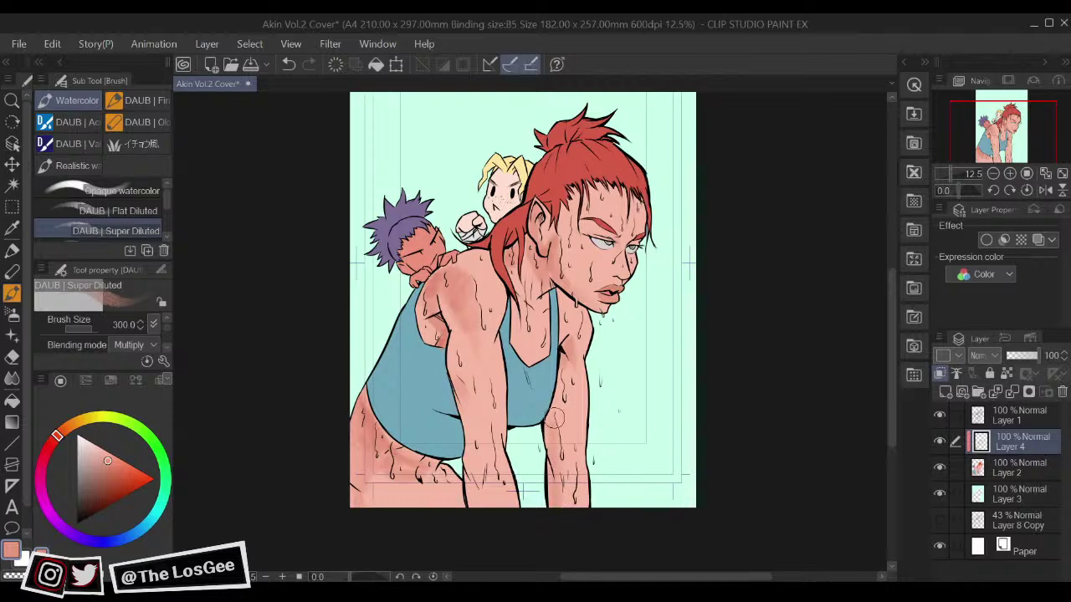
mouse_move(669, 367)
left_mouse_down()
mouse_move(627, 410)
mouse_move(660, 454)
left_mouse_up()
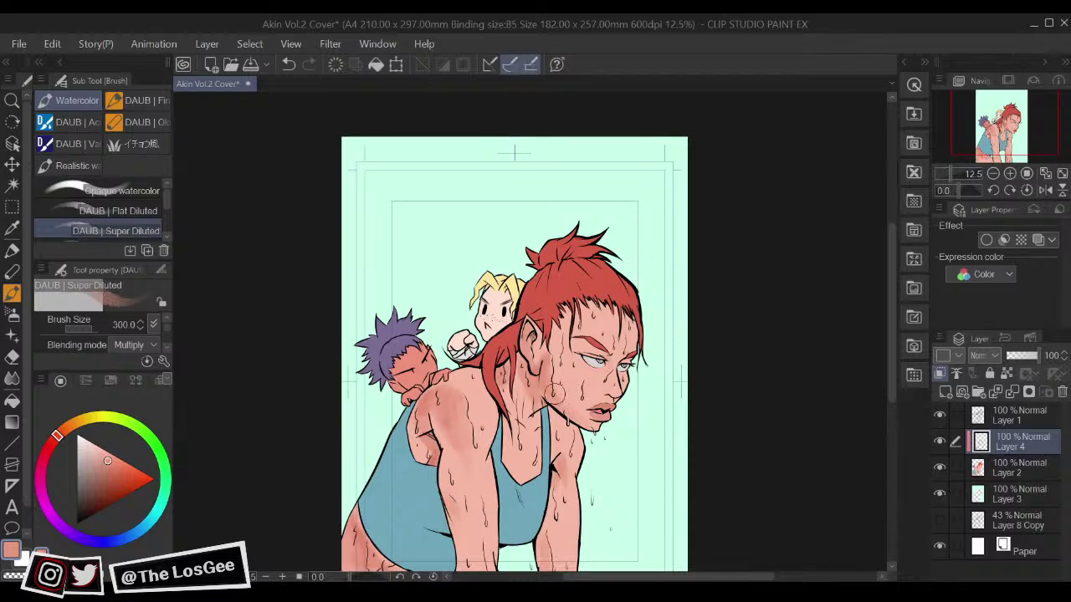
Step: Shade the red-haired character's cheek from the jaw up toward the eye with the Flat Diluted brush at size 120
scroll(555, 399, "up", 3)
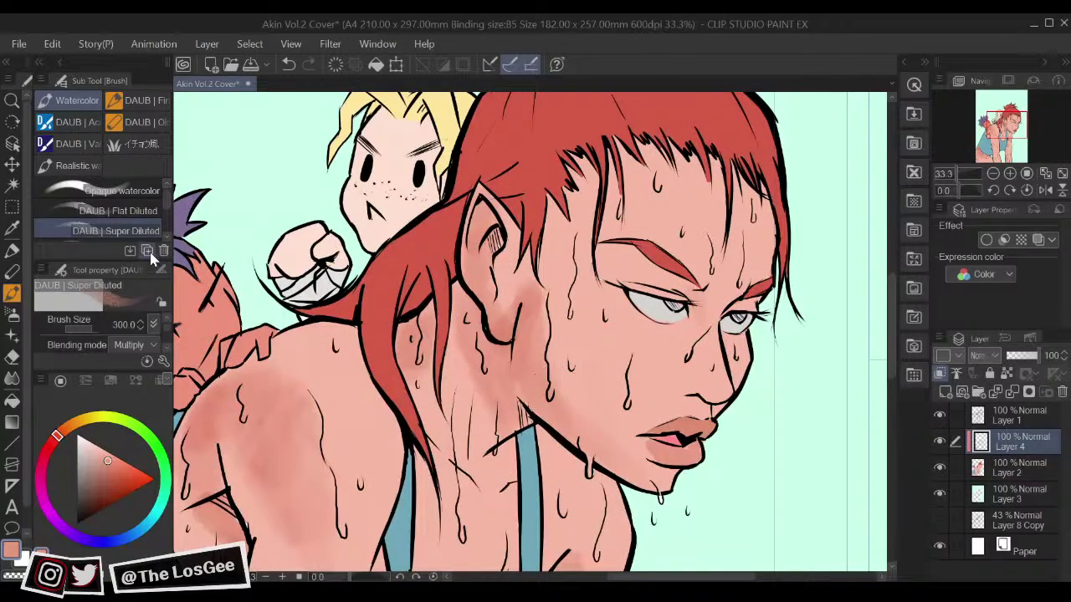
scroll(163, 222, "down", 1)
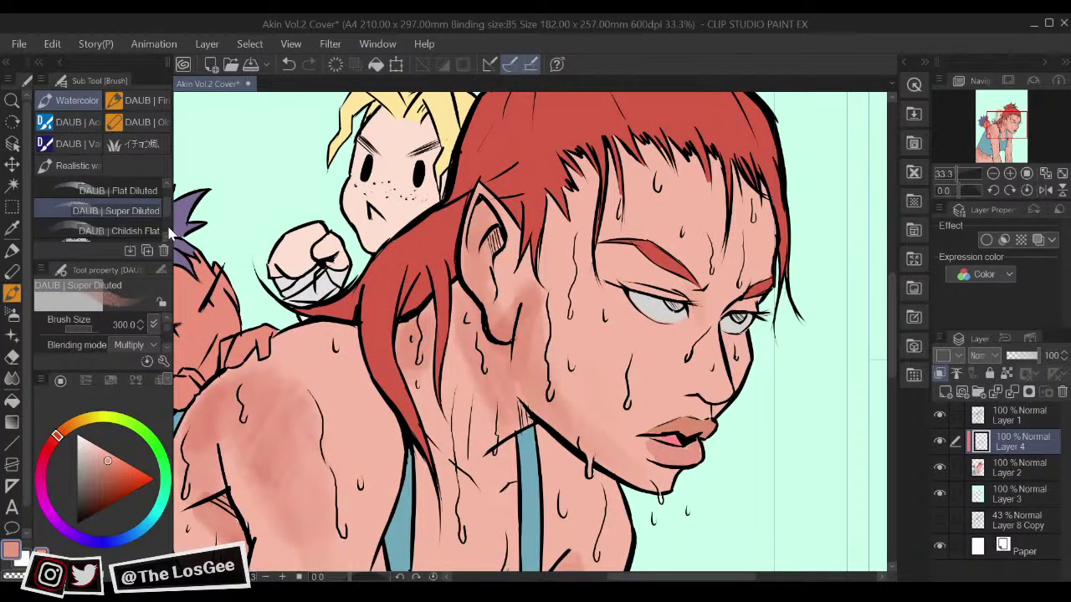
scroll(157, 196, "up", 1)
left_click(134, 211)
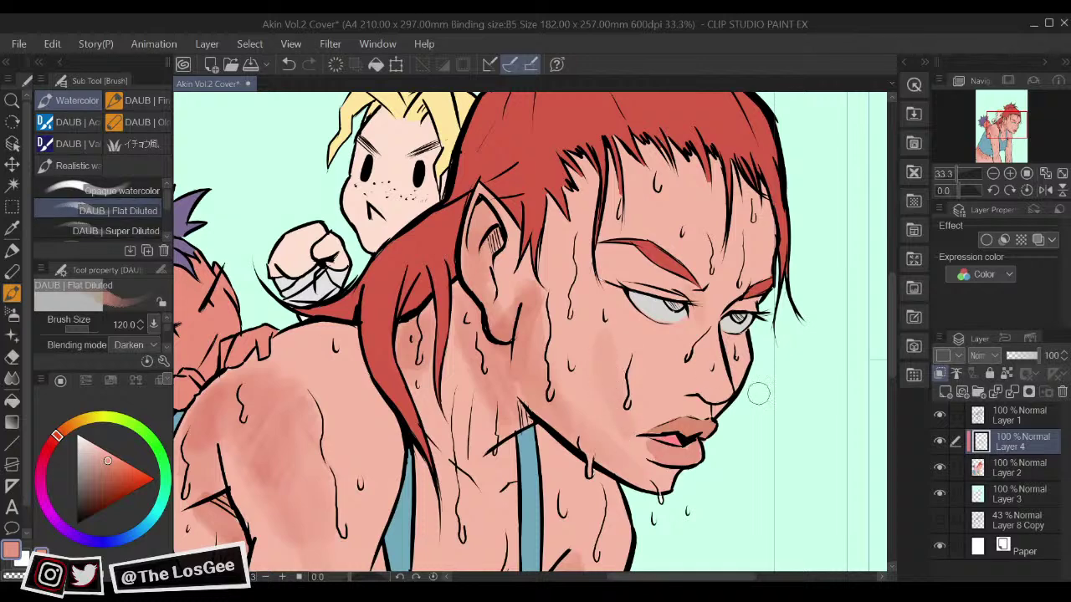
left_click_drag(560, 439, 619, 351)
left_click_drag(580, 401, 604, 347)
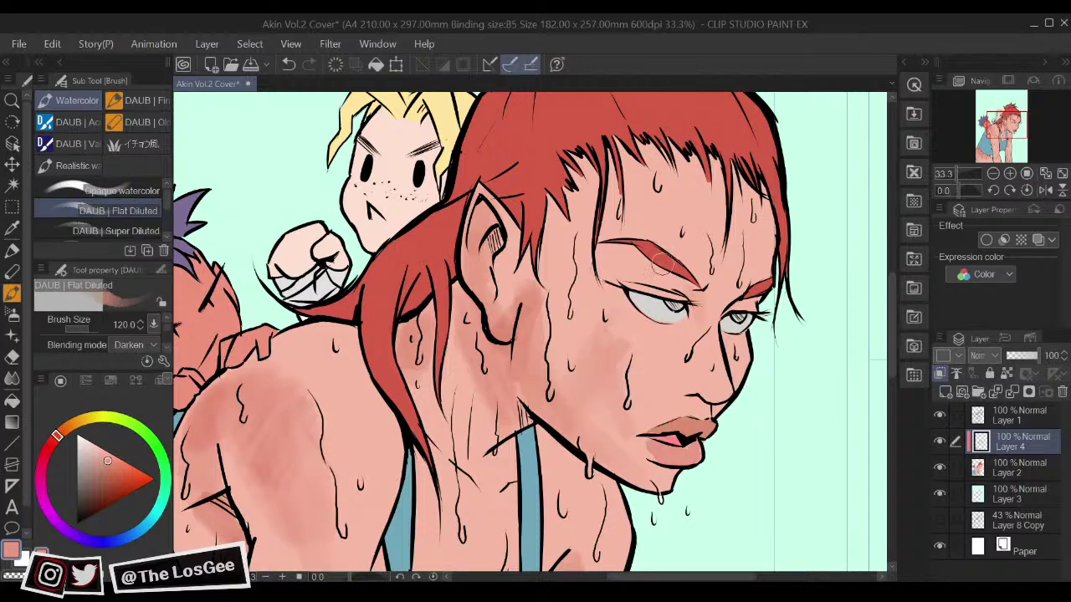
Step: Undo the last two cheek strokes and reshade the side of the face in front of the ear with sampled skin tones
key("ctrl+z")
key("ctrl+z")
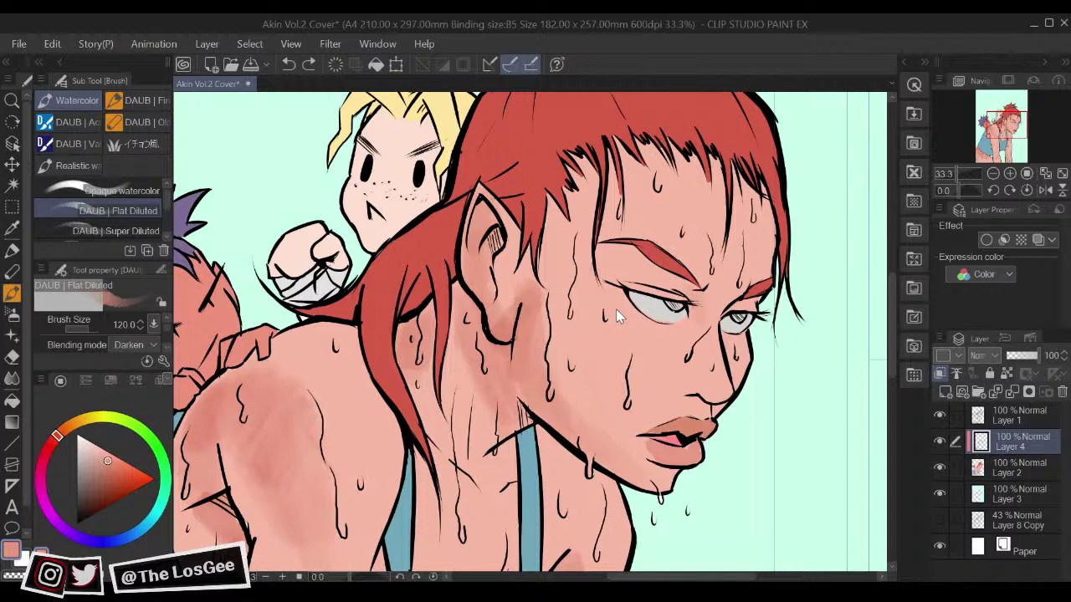
left_click(531, 279, "alt")
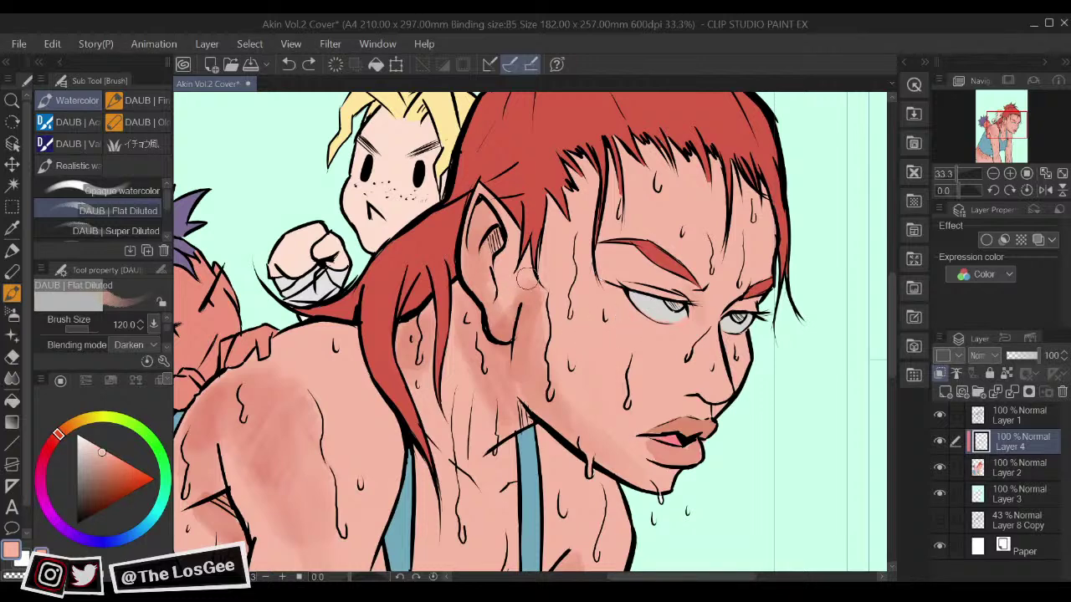
mouse_move(542, 317)
left_mouse_down()
mouse_move(527, 281)
mouse_move(546, 318)
mouse_move(517, 280)
mouse_move(504, 300)
mouse_move(525, 276)
mouse_move(493, 325)
mouse_move(513, 287)
mouse_move(508, 310)
mouse_move(530, 302)
mouse_move(526, 294)
mouse_move(547, 326)
mouse_move(533, 328)
mouse_move(553, 371)
left_mouse_up()
left_click(525, 359, "alt")
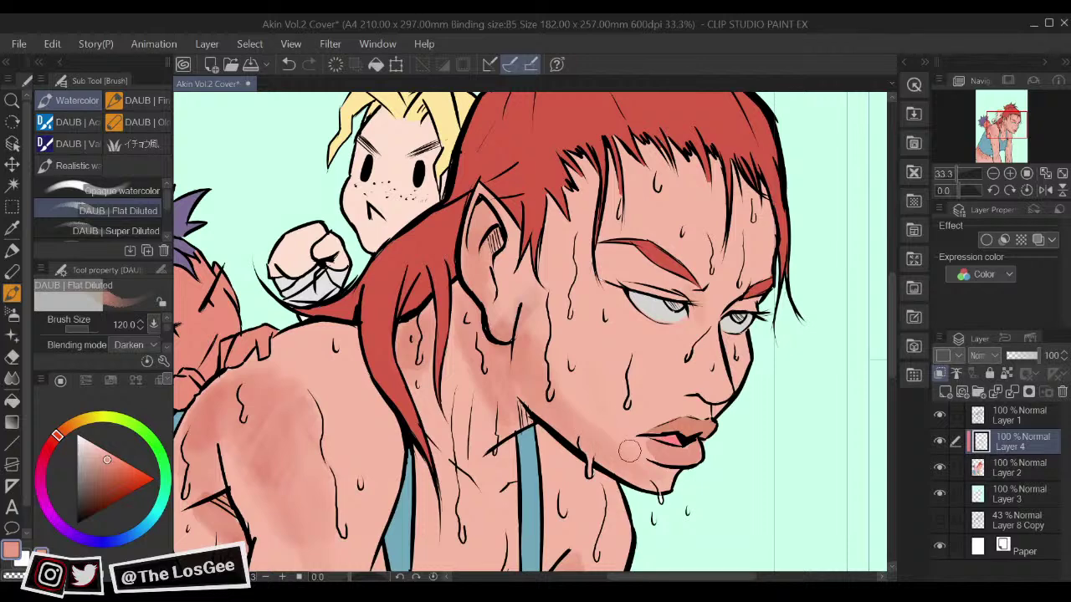
Step: Blend the shading along the red-haired character's jawline toward the chin using sampled skin tones
left_click(577, 430, "alt")
left_click(659, 450, "alt")
left_click(652, 449, "alt")
left_click_drag(601, 414, 613, 431)
left_click(564, 429, "alt")
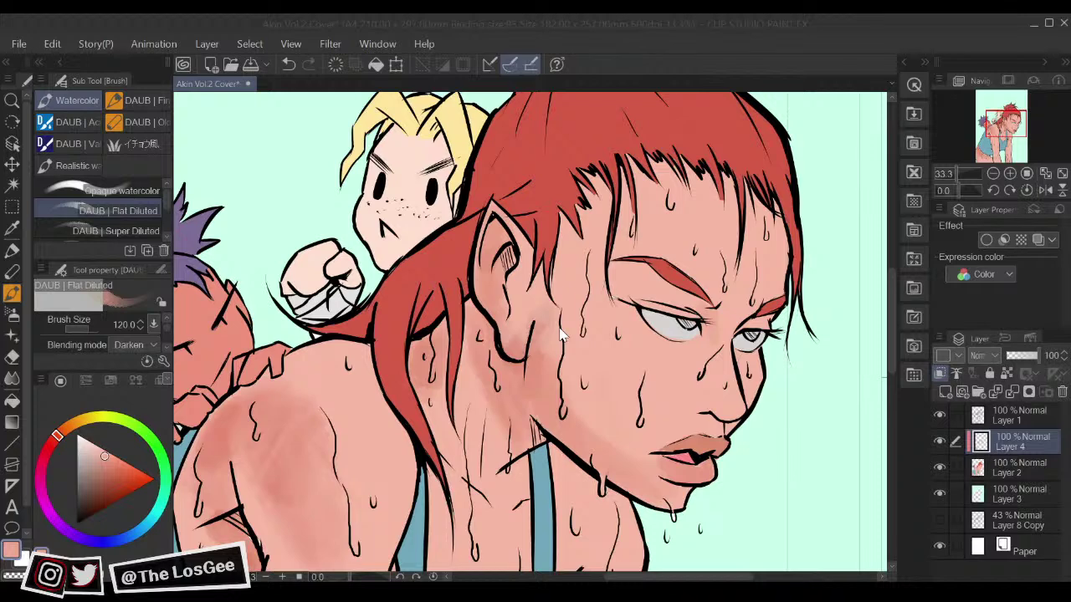
Step: Shade the red-haired character's ear and the face beside it with sampled skin tones at brush size 120
scroll(418, 382, "down", 3)
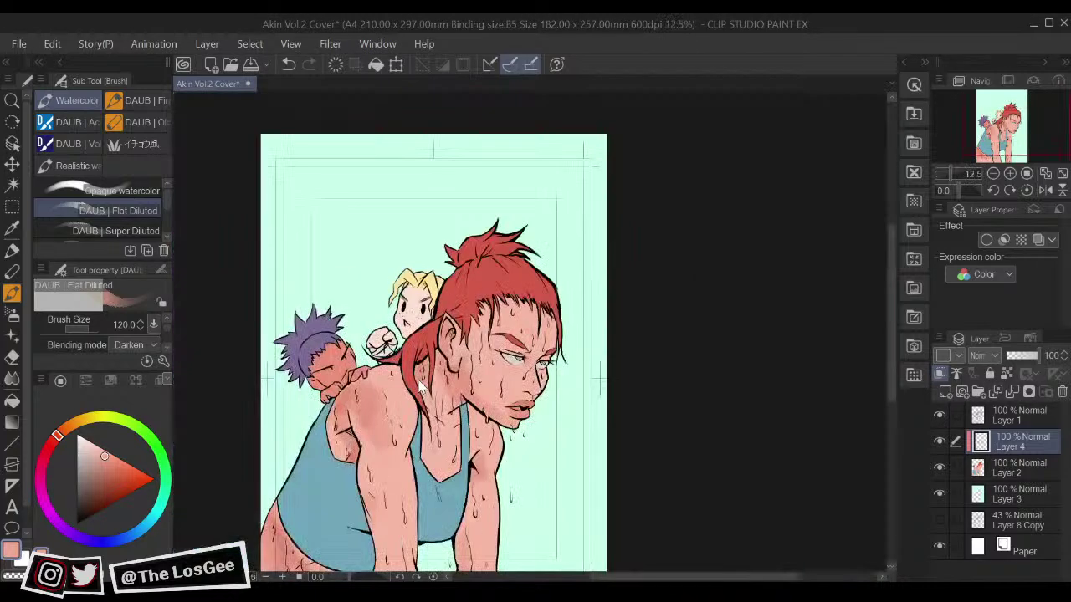
scroll(418, 381, "up", 2)
left_click_drag(505, 421, 513, 445)
left_click(523, 414, "alt")
left_click_drag(522, 349, 525, 383)
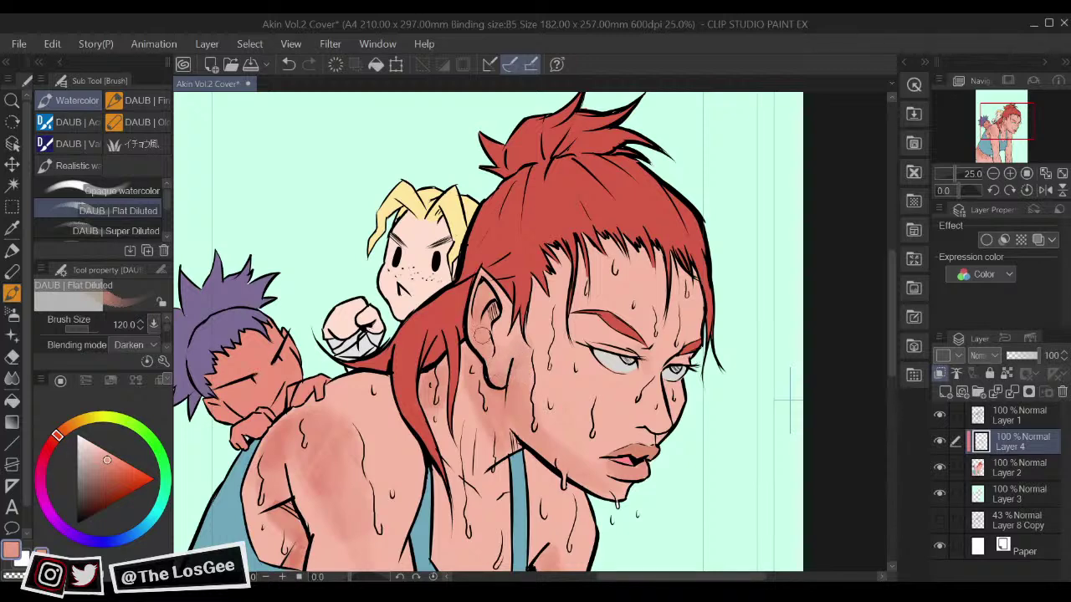
Step: Set the Flat Diluted brush to size 250 and choose a darker skin tone for shading the neck below the ear
key("bracketright")
key("bracketright")
key("bracketright")
key("bracketright")
mouse_move(591, 417)
left_mouse_down()
mouse_move(576, 335)
mouse_move(577, 350)
left_mouse_up()
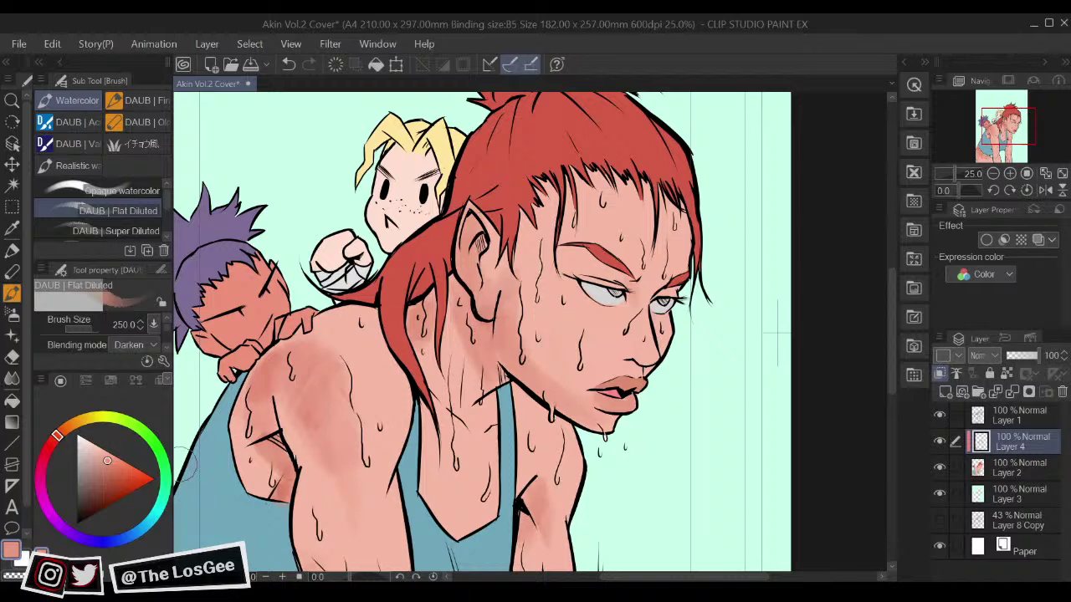
left_click(108, 466)
left_click_drag(486, 357, 491, 378)
Step: Reduce the brush size to 120 and shade the neck behind and below the ear with the darker skin tone
key("[")
key("[")
key("[")
key("[")
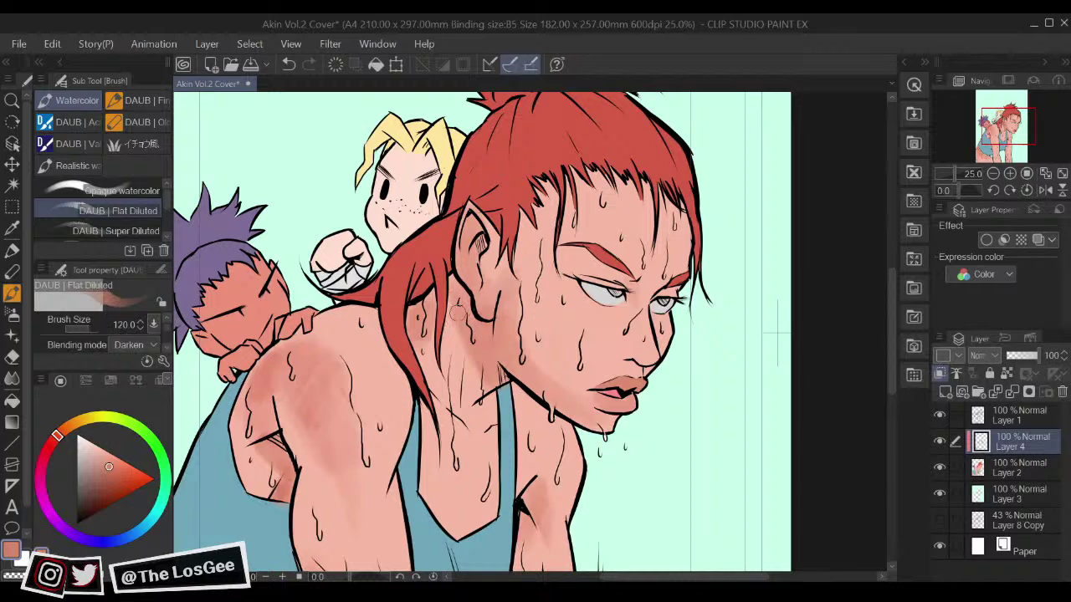
left_click_drag(455, 309, 471, 350)
left_click(432, 360, "alt")
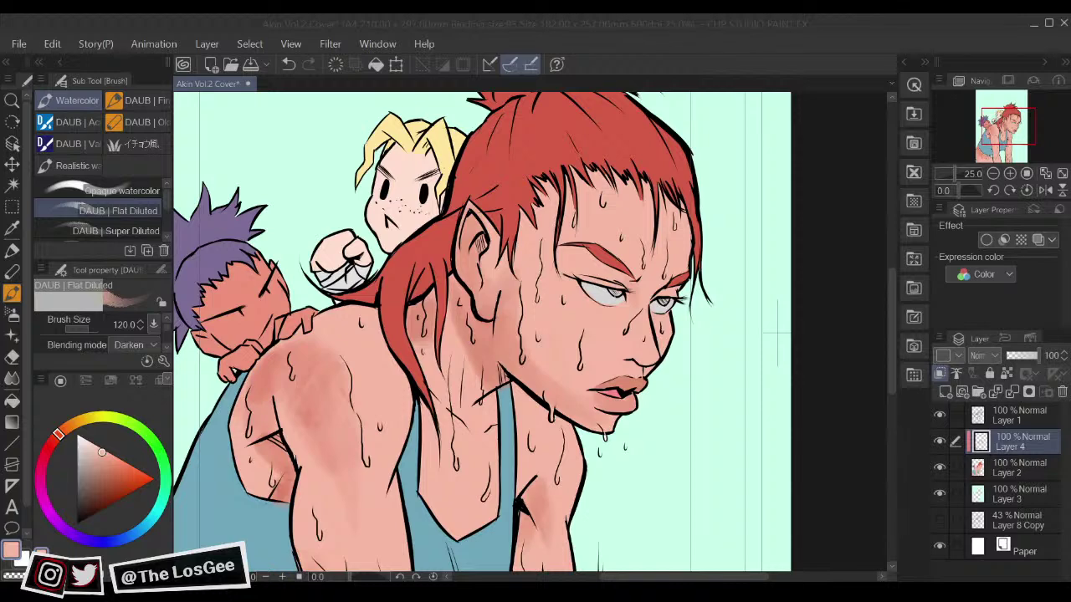
Step: Refine the neck shading between the hanging hair strand and the jaw, alternating sampled light and dark skin tones
scroll(535, 415, "down", 4)
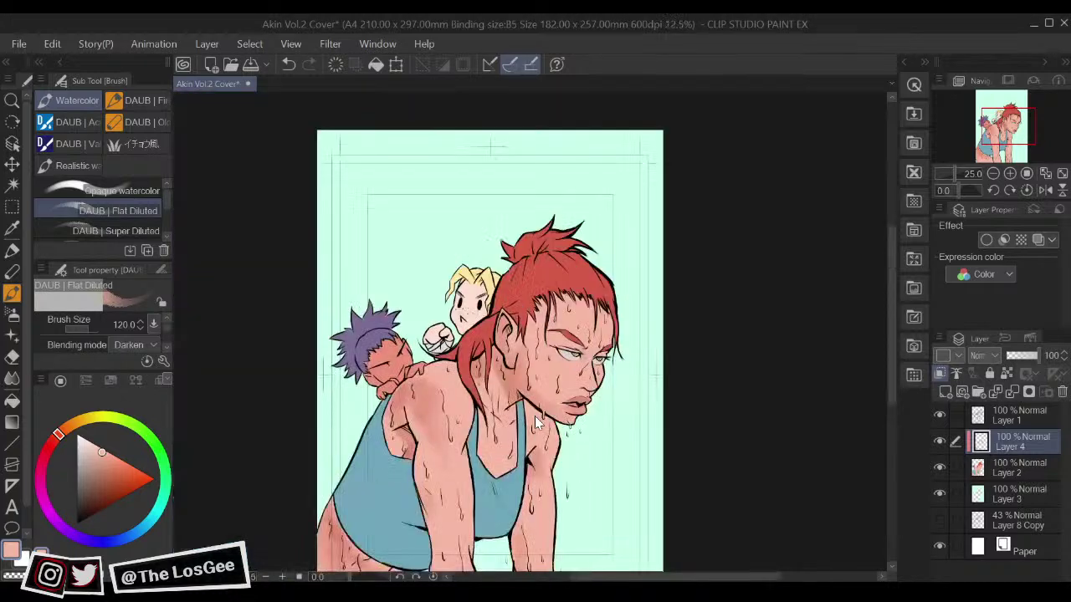
scroll(534, 416, "up", 5)
left_click_drag(535, 415, 578, 512)
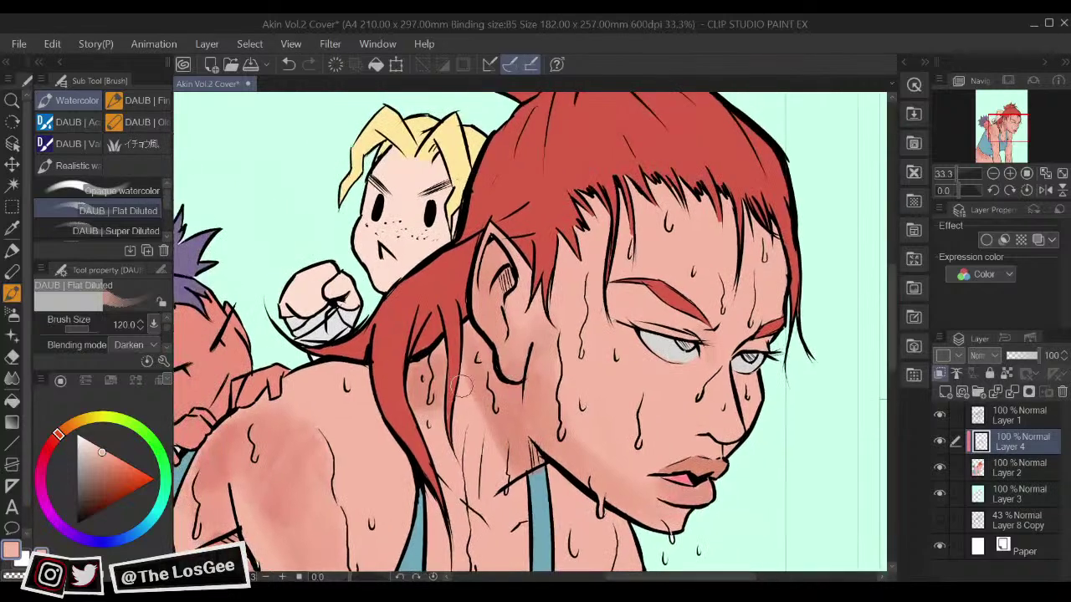
left_click(464, 372, "alt")
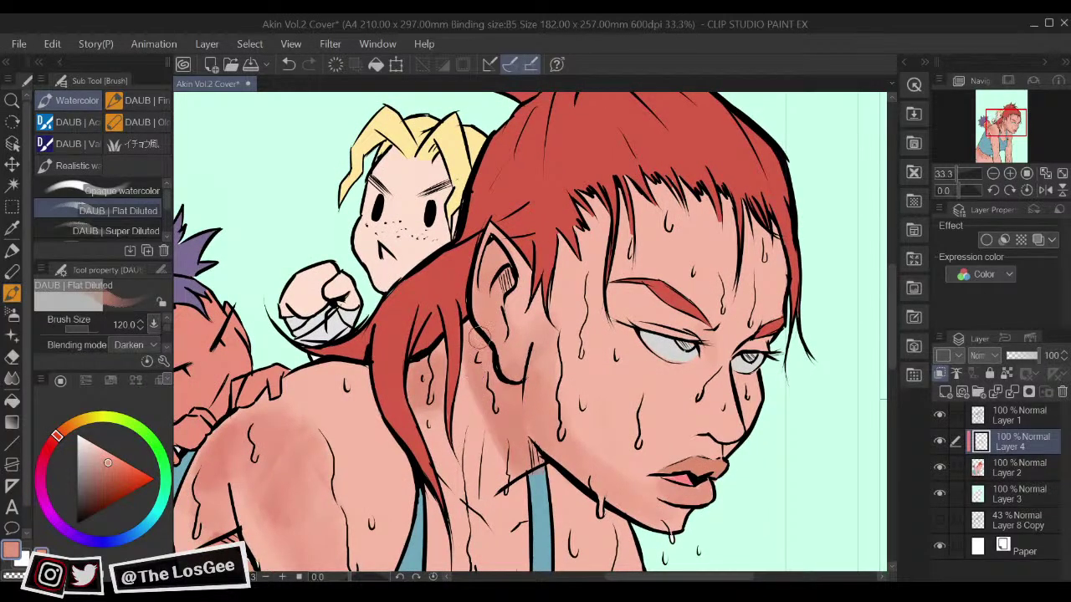
left_click(439, 365, "alt")
left_click(433, 423, "alt")
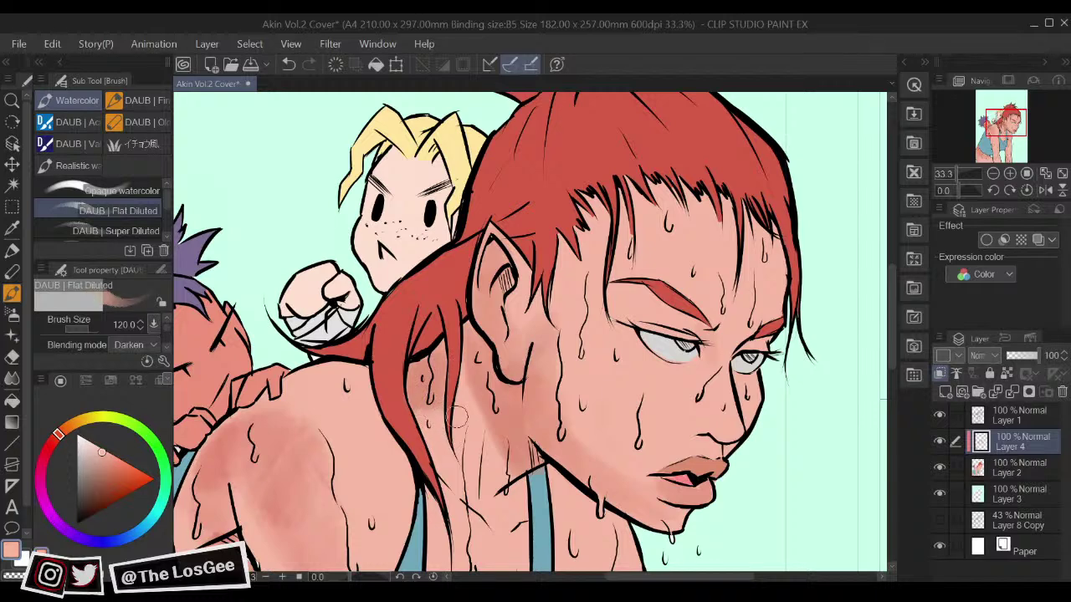
left_click(495, 421, "alt")
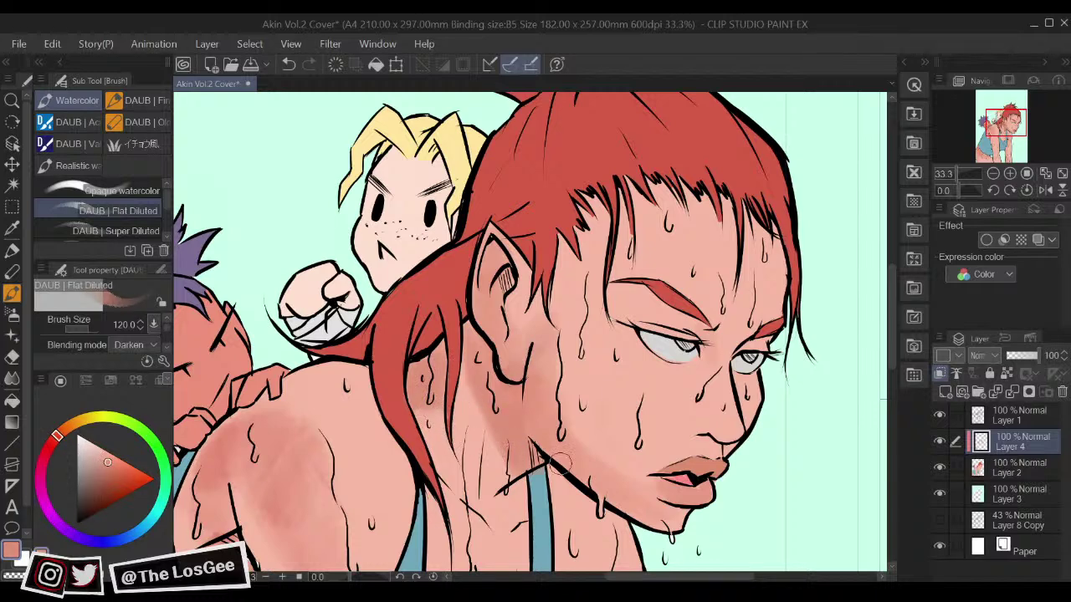
Step: Deepen the shading along the lower jaw and chin with sampled skin tones
left_click_drag(558, 458, 538, 449)
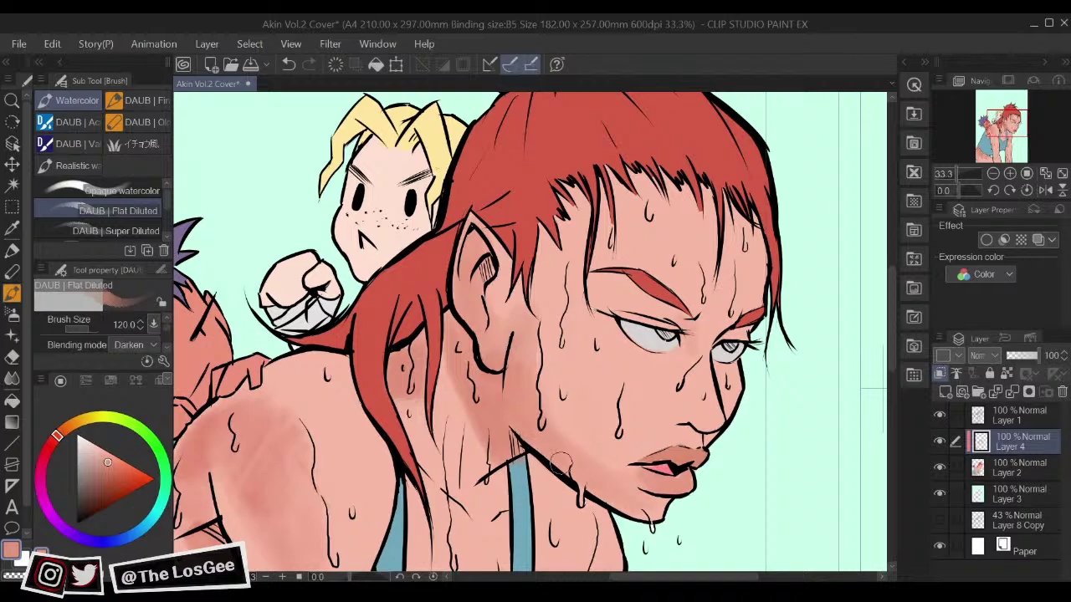
left_click_drag(589, 473, 570, 457)
left_click(544, 458, "alt")
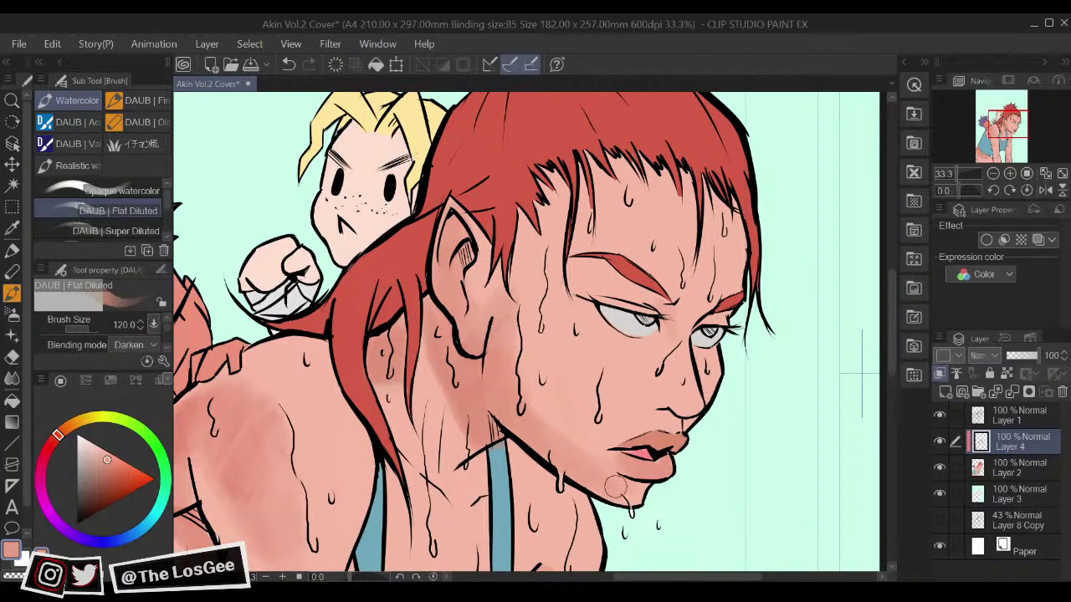
scroll(642, 511, "down", 5)
scroll(642, 511, "up", 5)
left_click_drag(640, 510, 589, 552)
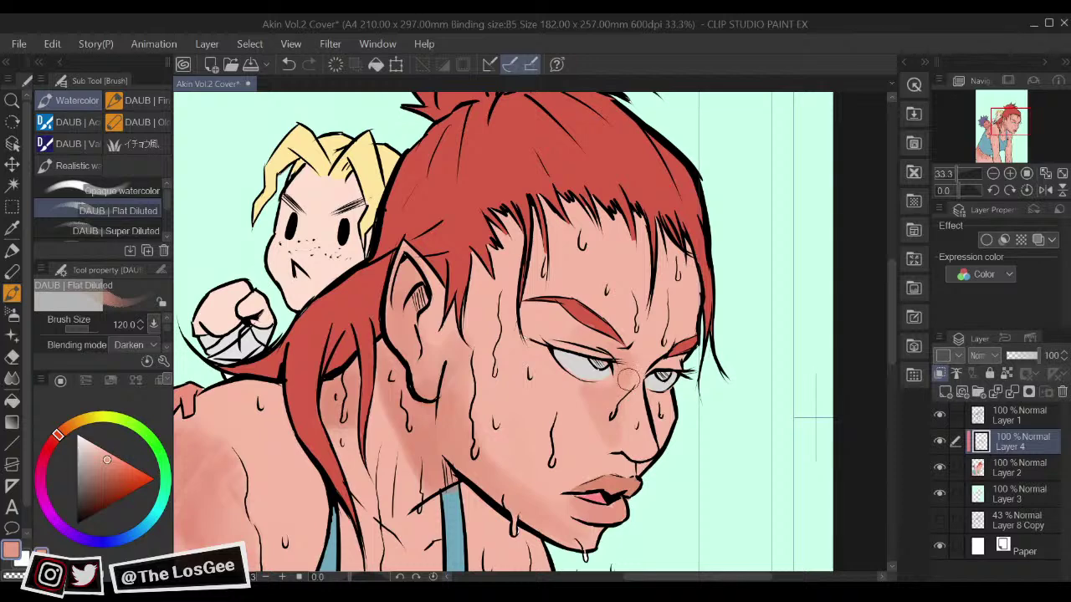
Step: Shade the red-haired character's temple from the hairline down to the front of the ear at brush size 120
scroll(625, 408, "up", 3)
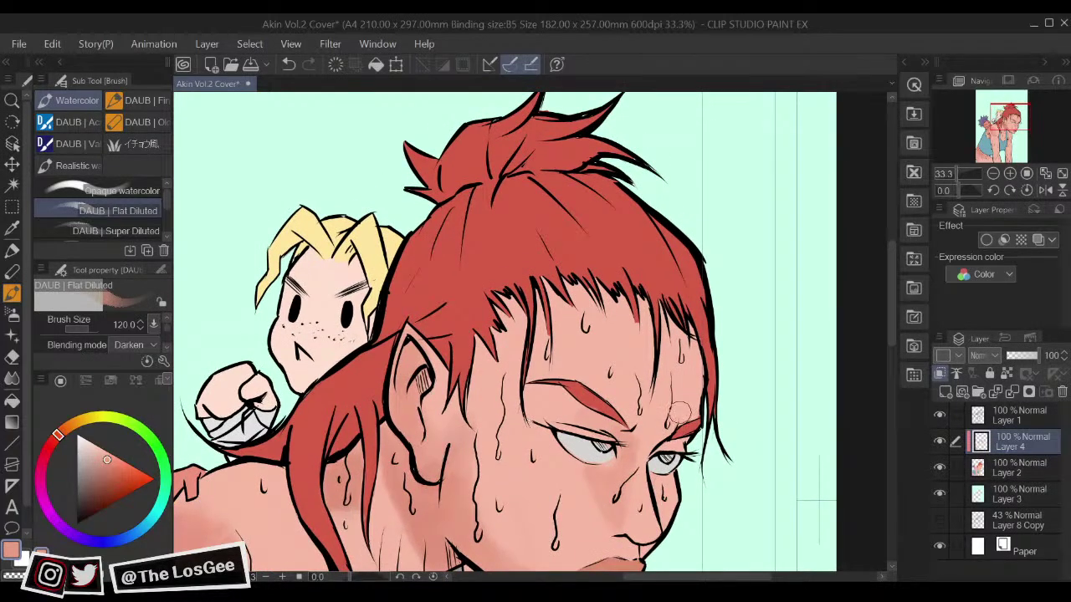
scroll(669, 402, "down", 3)
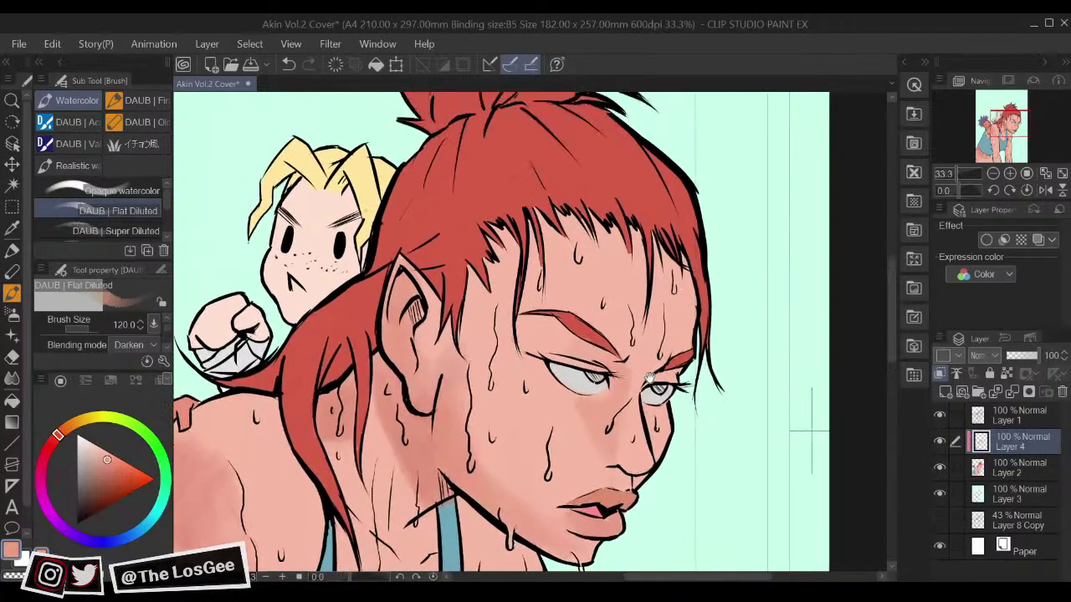
scroll(646, 387, "up", 1)
scroll(631, 431, "down", 4)
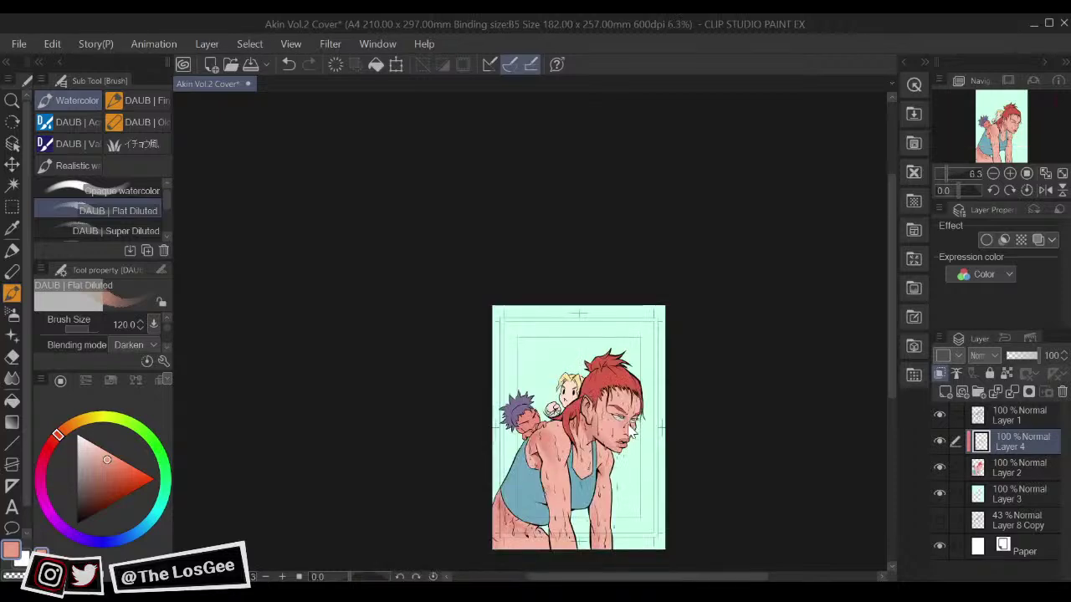
scroll(629, 426, "up", 3)
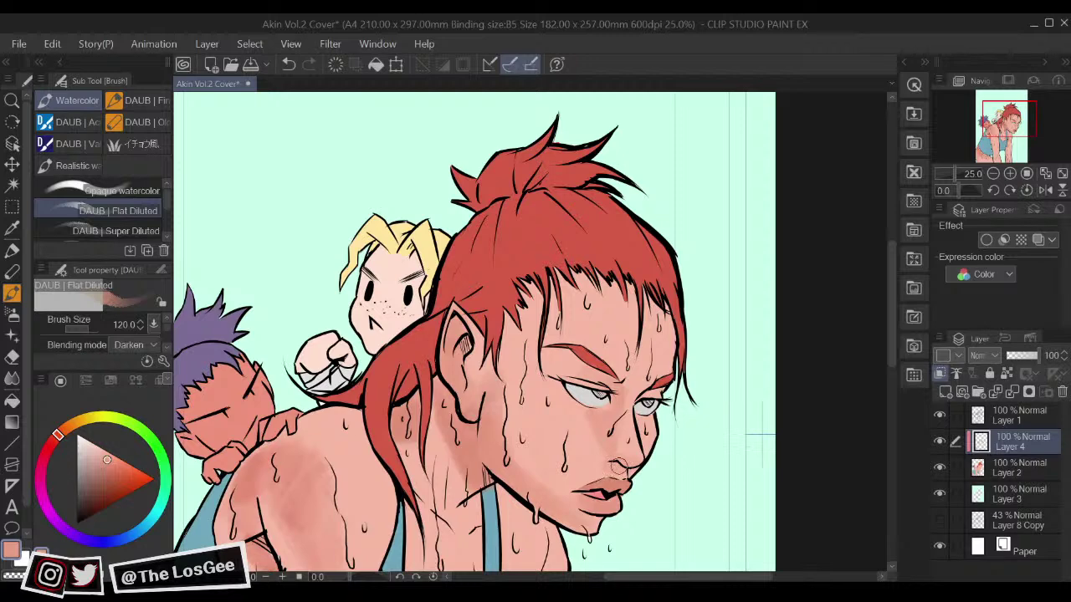
left_click_drag(573, 374, 604, 403)
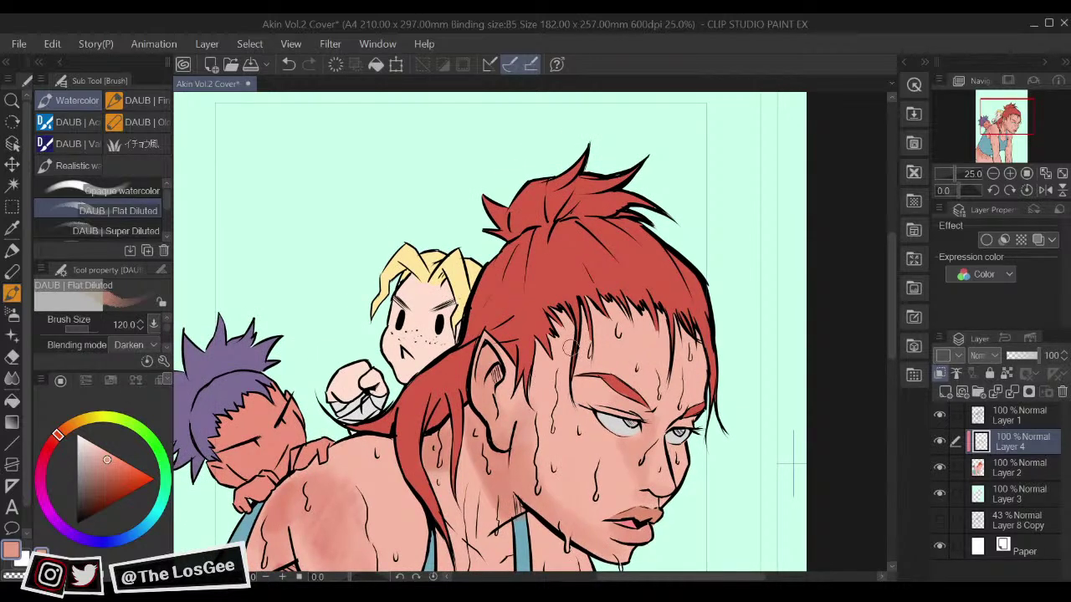
left_click_drag(543, 374, 539, 379)
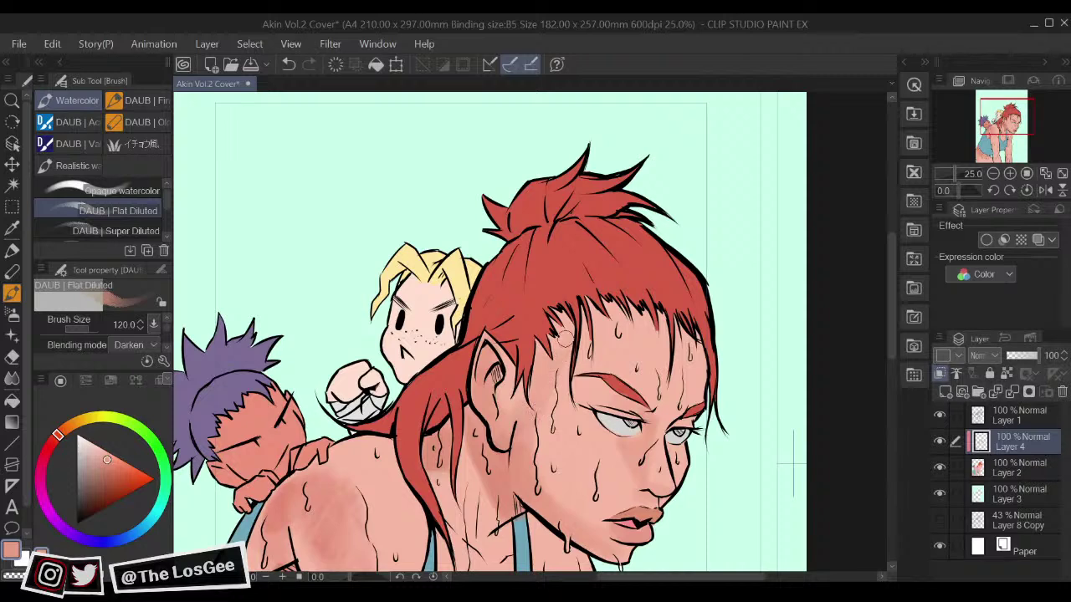
left_click_drag(525, 460, 523, 463)
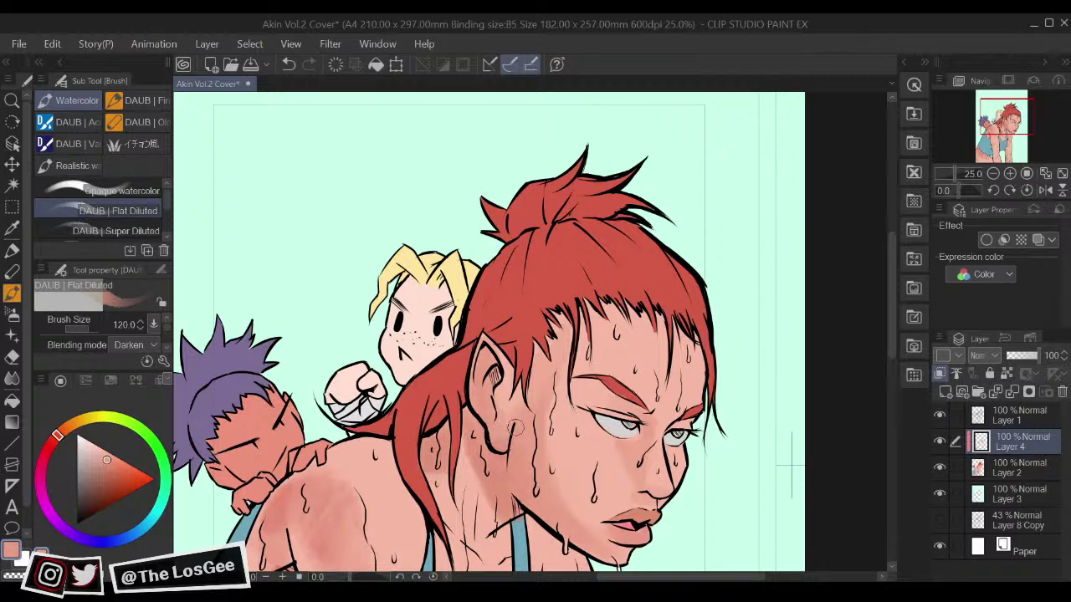
left_click_drag(547, 389, 545, 384)
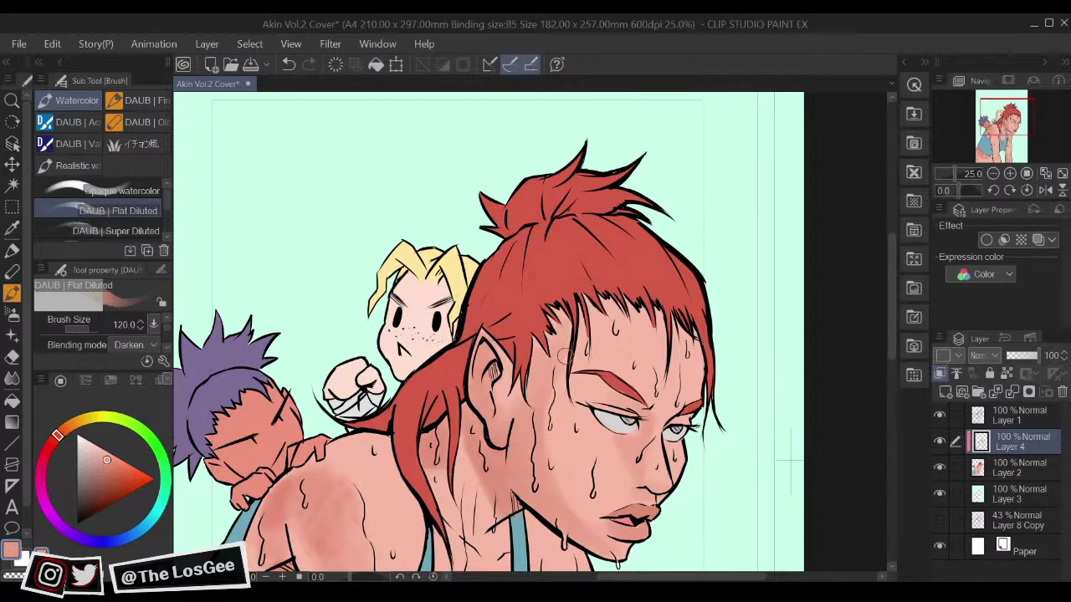
left_click_drag(630, 409, 626, 412)
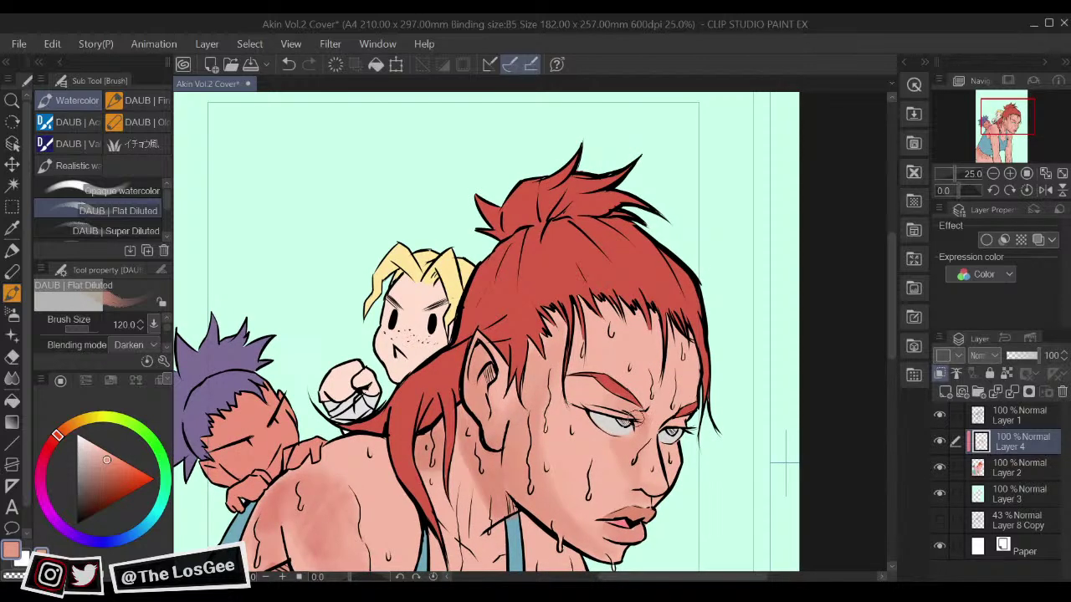
Step: Shade around the red-haired character's nose and inner eye corners with sampled skin tones
left_click(662, 408, "alt")
left_click(657, 421, "alt")
left_click(648, 462, "alt")
left_click(641, 450, "alt")
Step: Shade the throat and upper chest above the tank top's neckline with a darker skin tone sampled from the neck
scroll(630, 473, "down", 5)
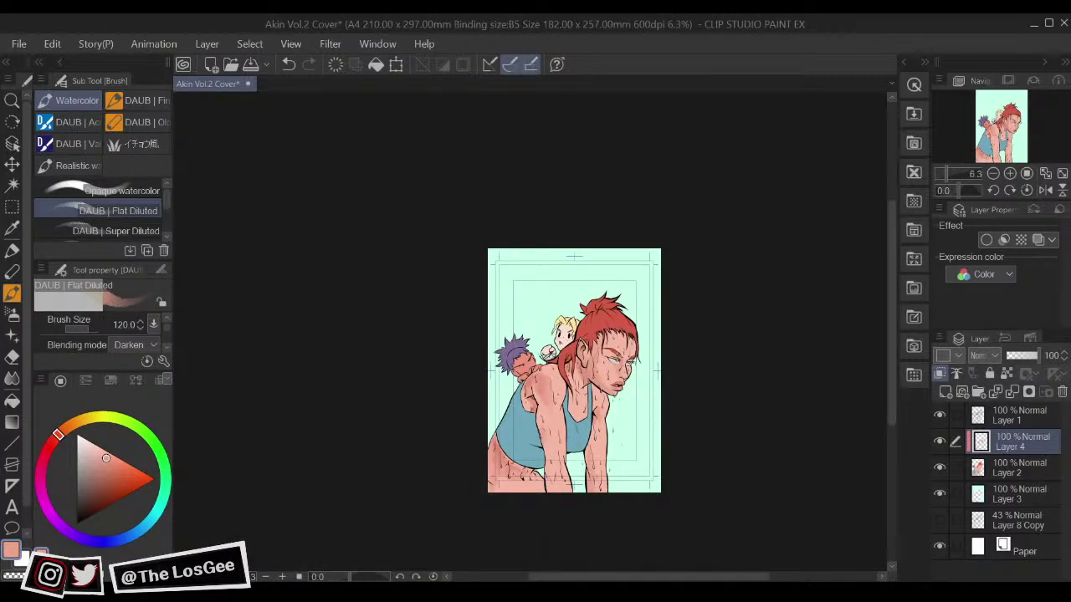
scroll(619, 355, "up", 6)
left_click_drag(469, 459, 586, 370)
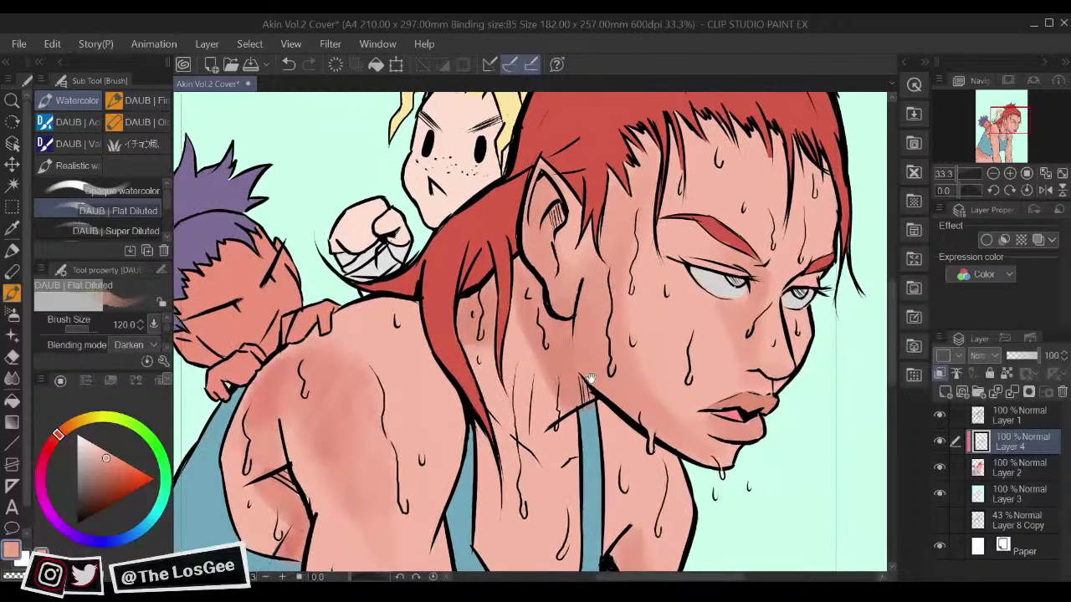
left_click(558, 372, "alt")
left_click_drag(534, 416, 533, 407)
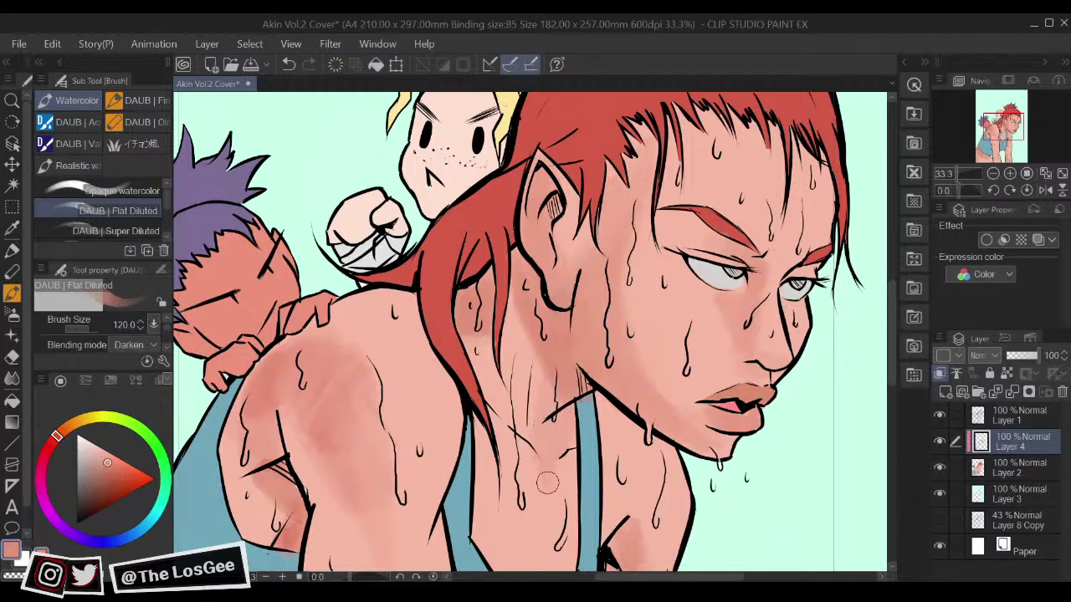
scroll(543, 435, "down", 3)
scroll(554, 364, "up", 1)
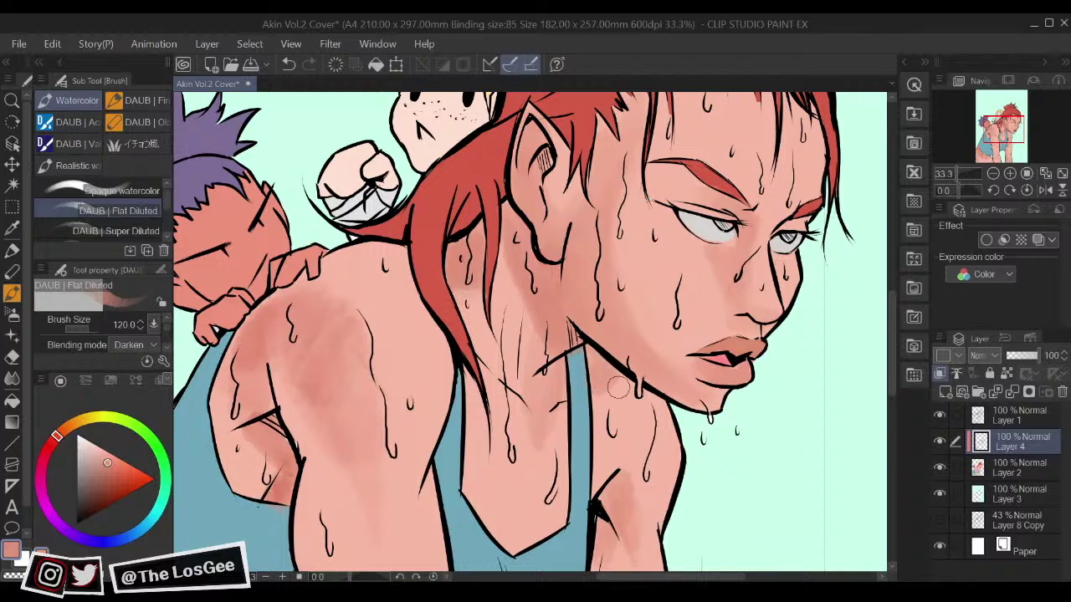
Step: Smooth and extend the shoulder shading down the upper arm with sampled skin tones at brush size 250
scroll(618, 387, "down", 2)
scroll(618, 387, "up", 1)
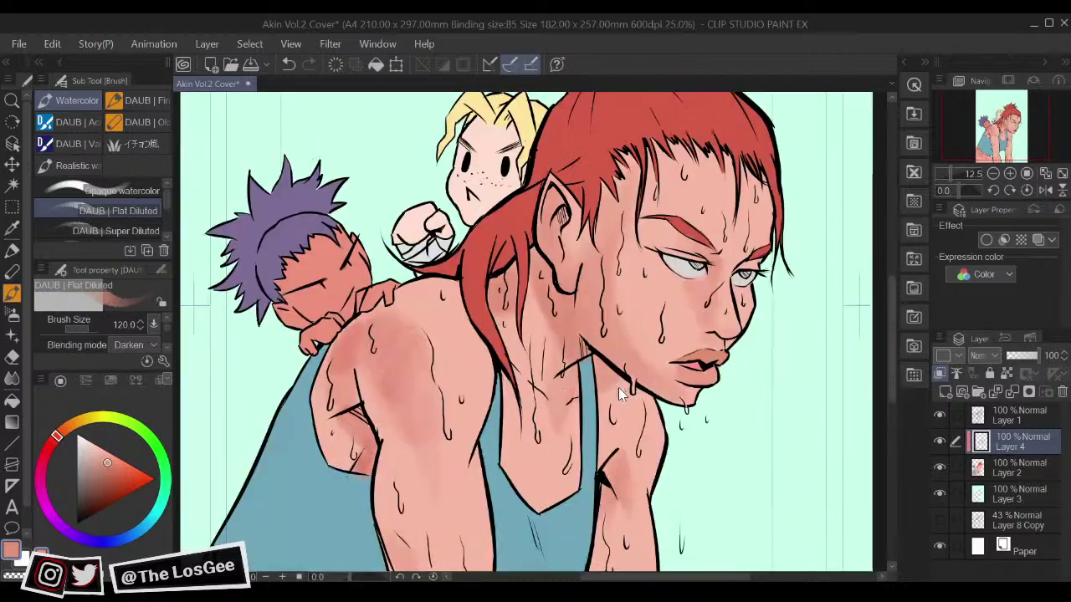
left_click(409, 356, "alt")
left_click(411, 356, "alt")
left_click_drag(413, 355, 405, 357)
key("bracketright")
key("bracketright")
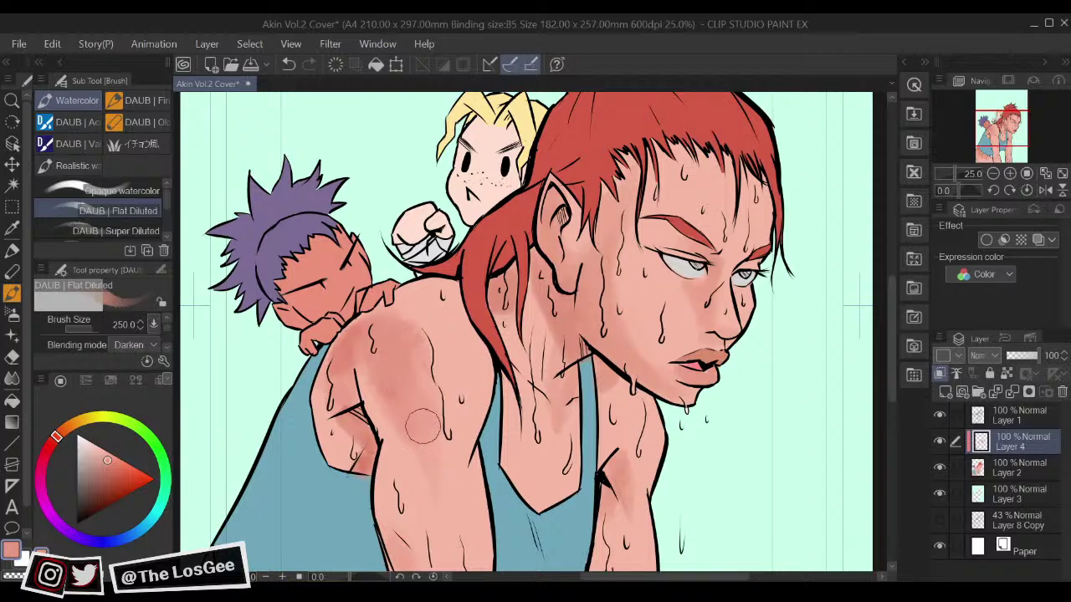
Step: Shade the armpit area beside the tank top with darker sampled skin tones at brush size 250
left_click(390, 384, "alt")
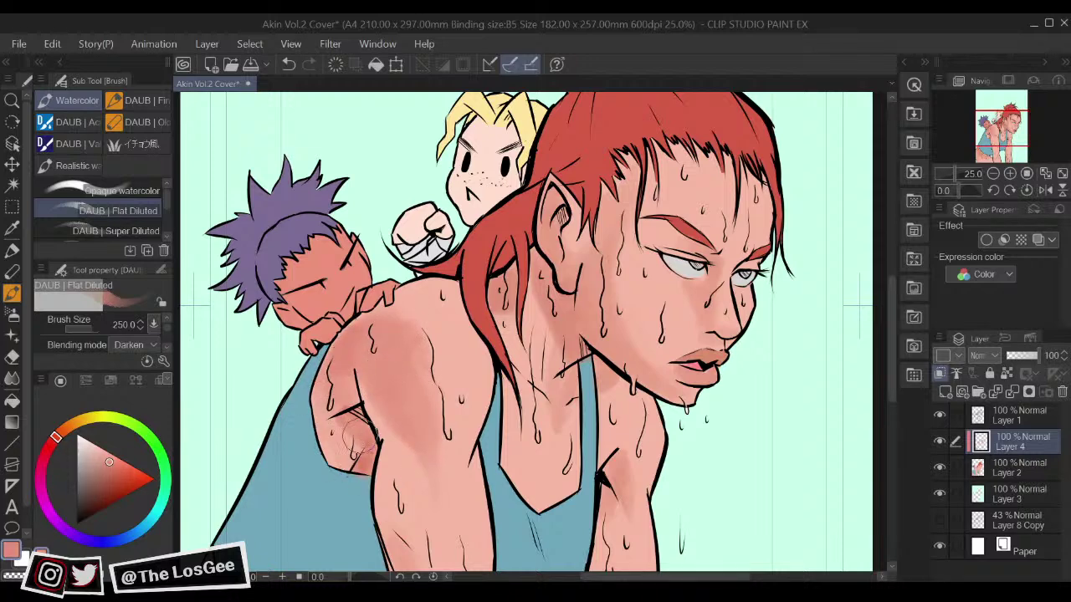
left_click(364, 435, "alt")
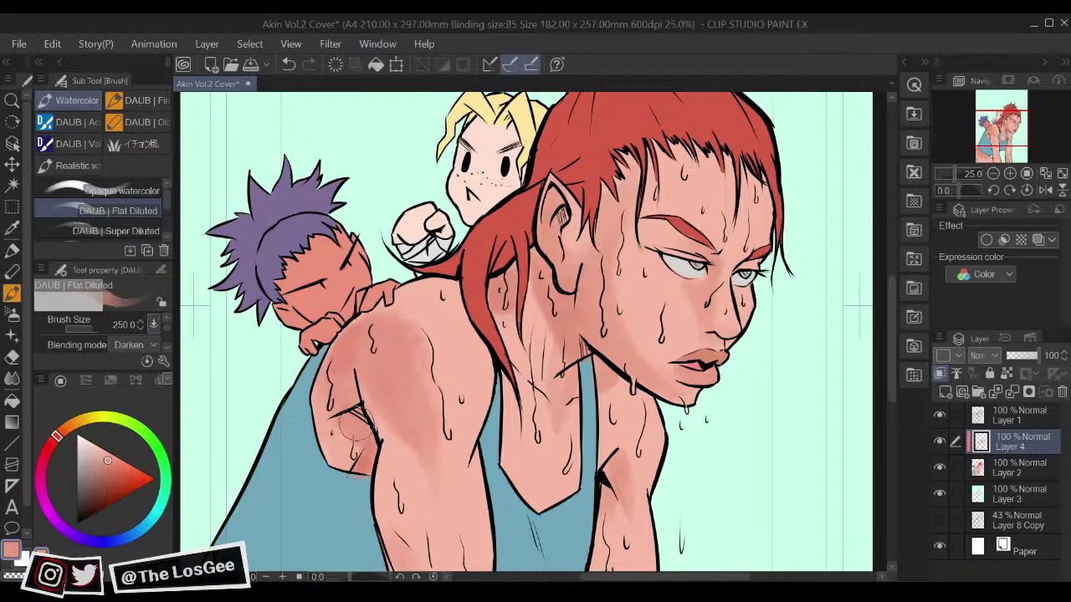
left_click(365, 468, "alt")
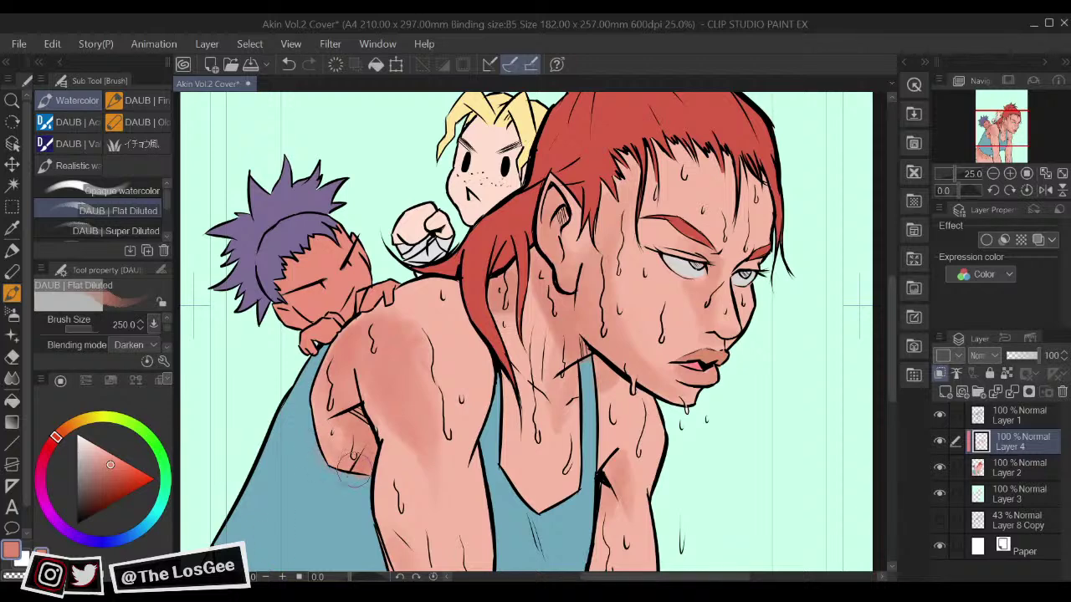
Step: Shade the top of the red-haired character's shoulder toward the neck with skin tones sampled from the canvas
scroll(352, 423, "down", 6)
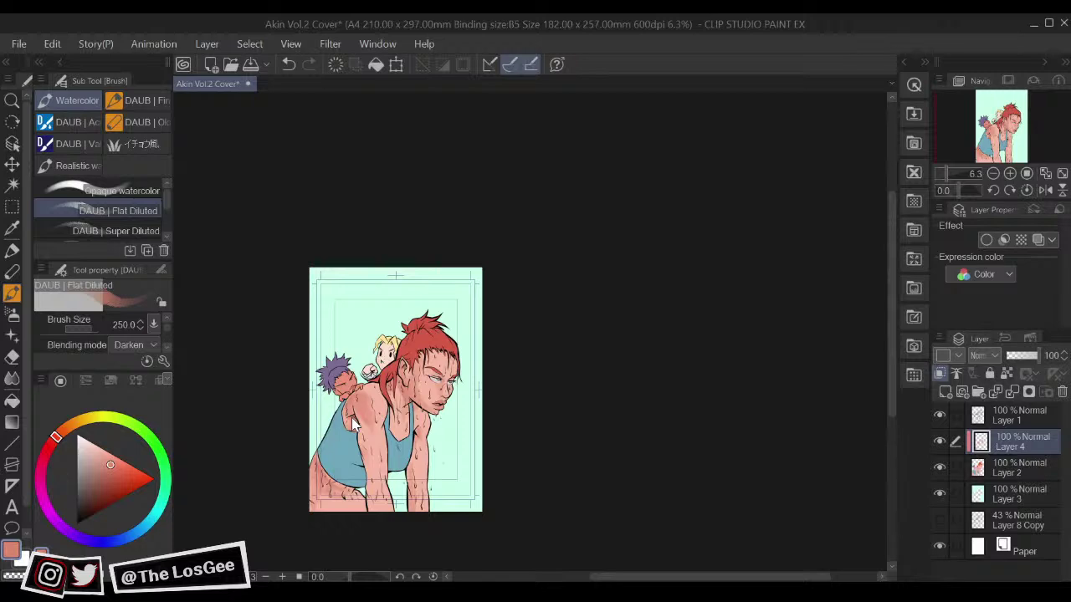
scroll(353, 425, "up", 6)
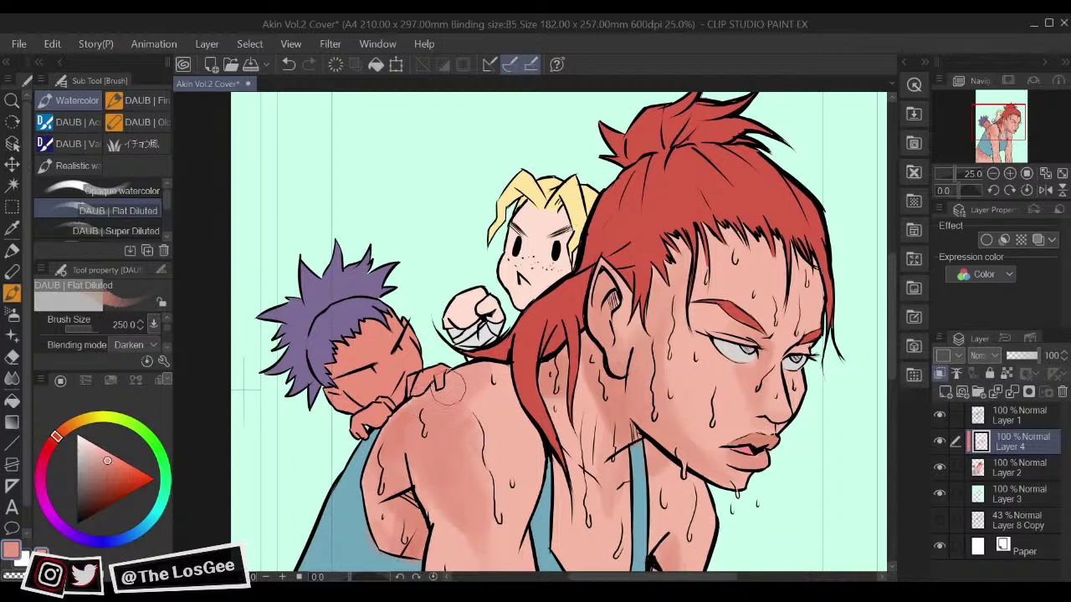
left_click(411, 417, "alt")
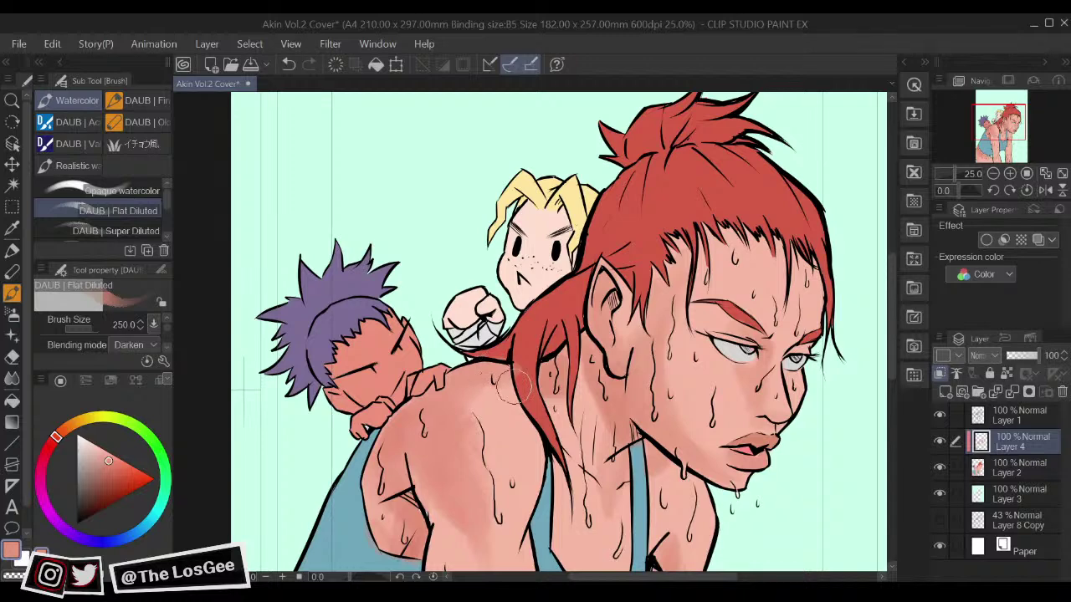
left_click(527, 354, "alt")
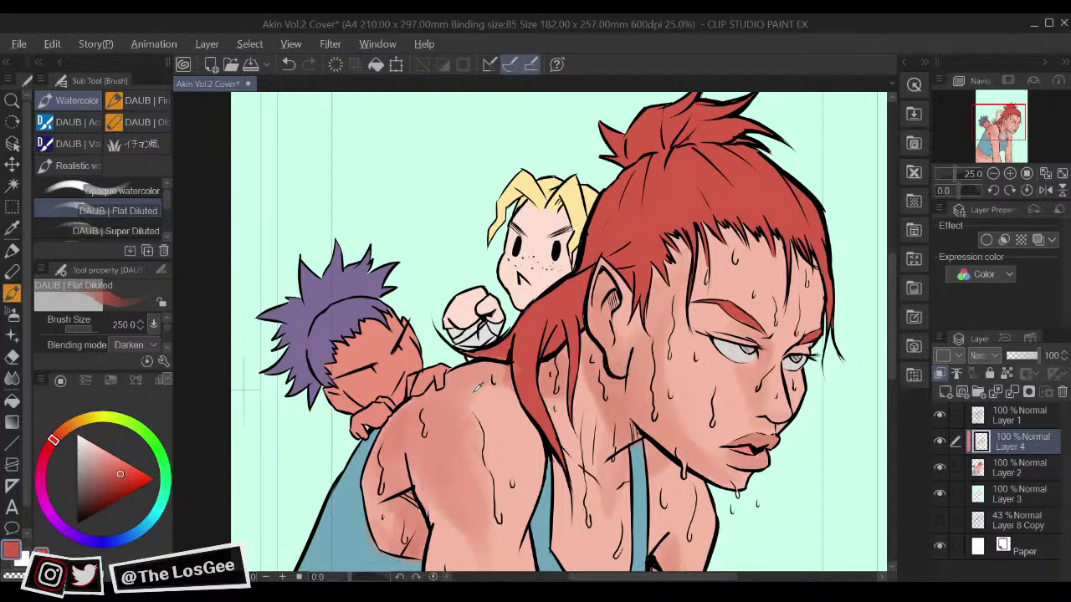
left_click(474, 394, "alt")
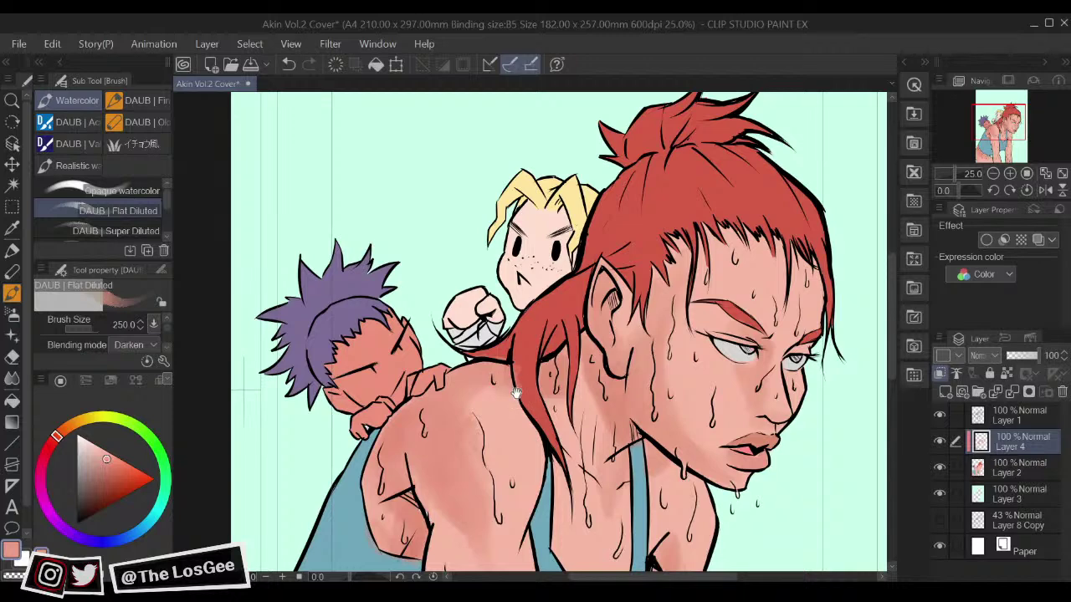
Step: Examine the skin shading across the whole figure, from the face and shoulders down to the arms and waist
scroll(517, 393, "down", 5)
scroll(518, 396, "up", 3)
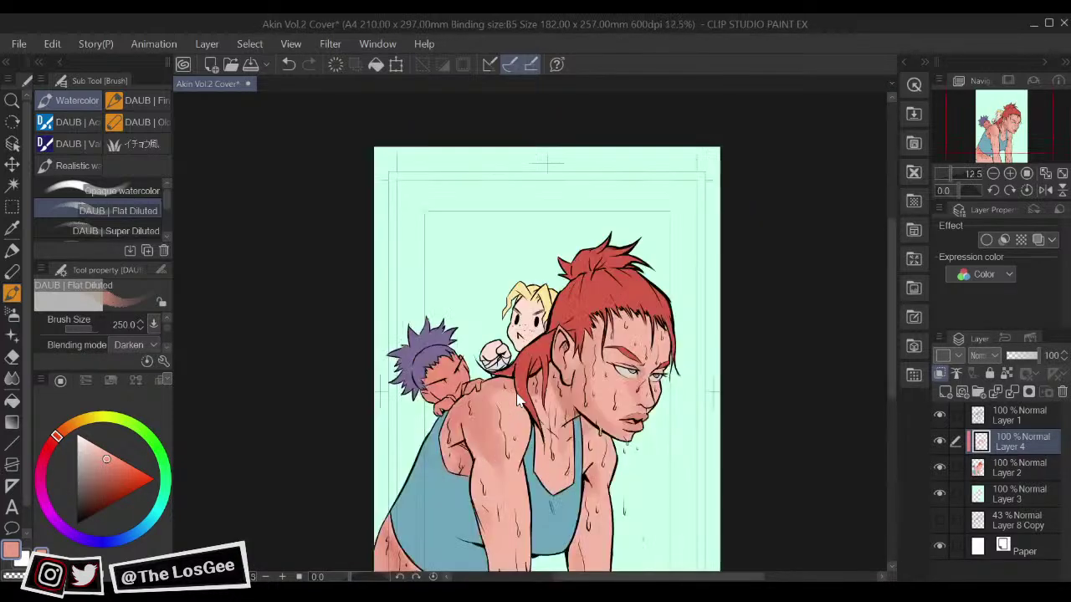
left_click_drag(516, 393, 527, 267)
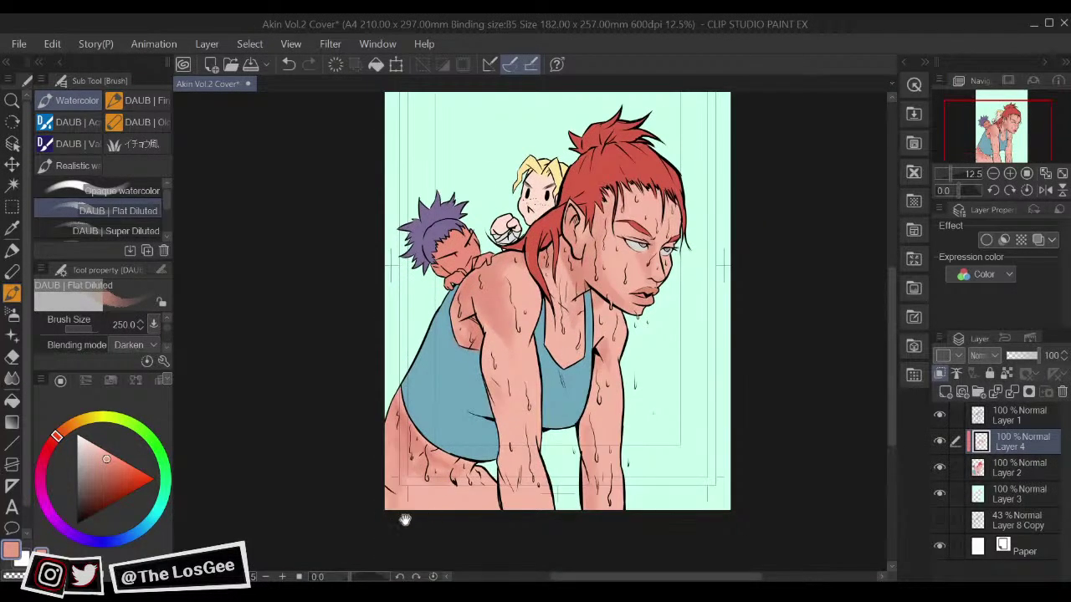
left_click_drag(985, 242, 995, 174)
left_click_drag(543, 394, 558, 363)
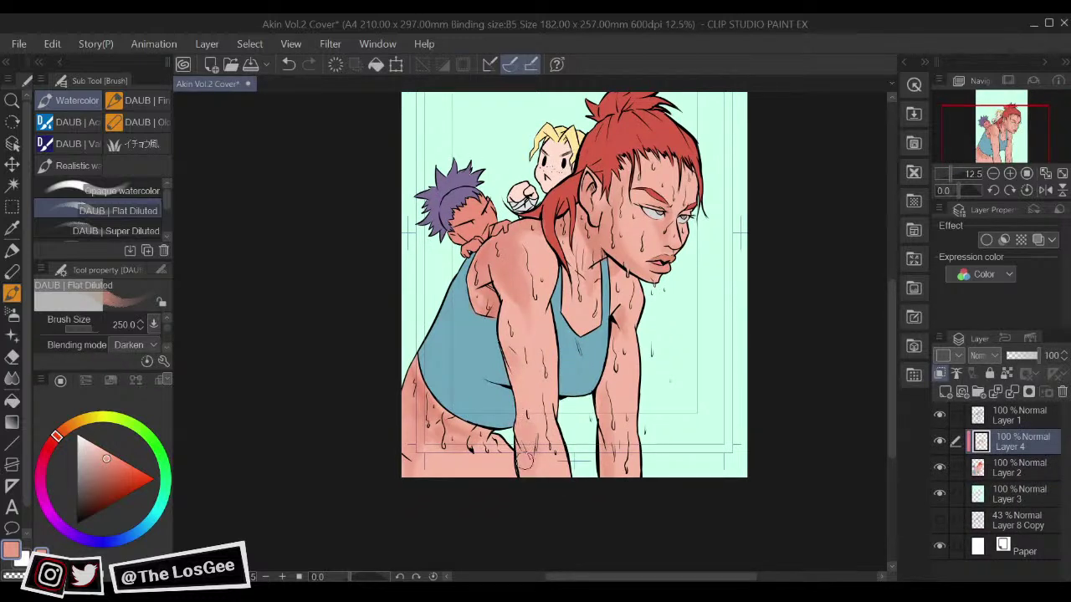
left_click_drag(669, 422, 690, 445)
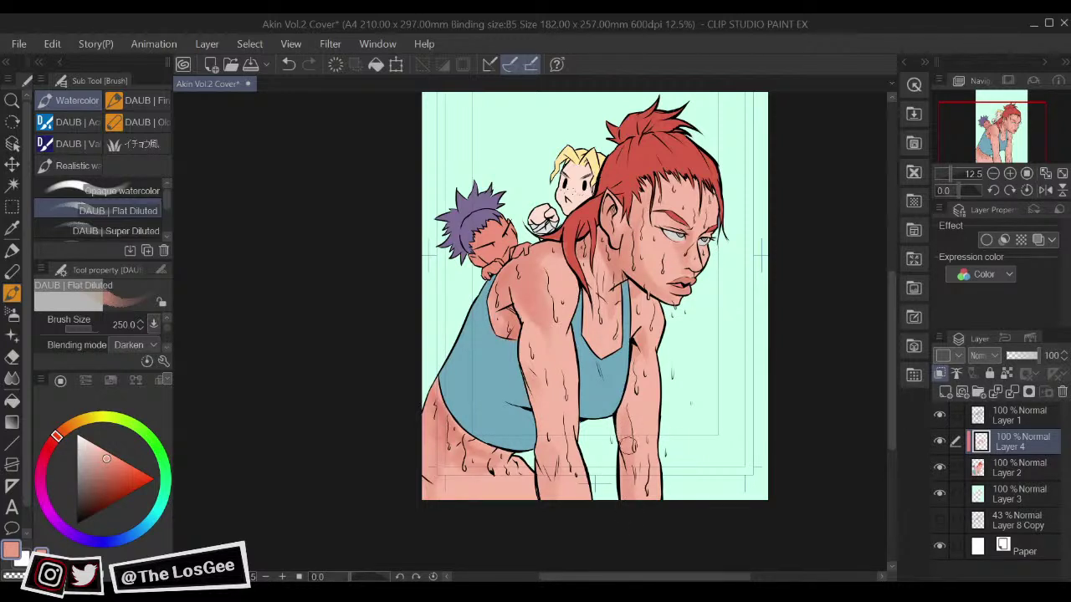
left_click_drag(660, 409, 669, 493)
left_click_drag(693, 394, 681, 377)
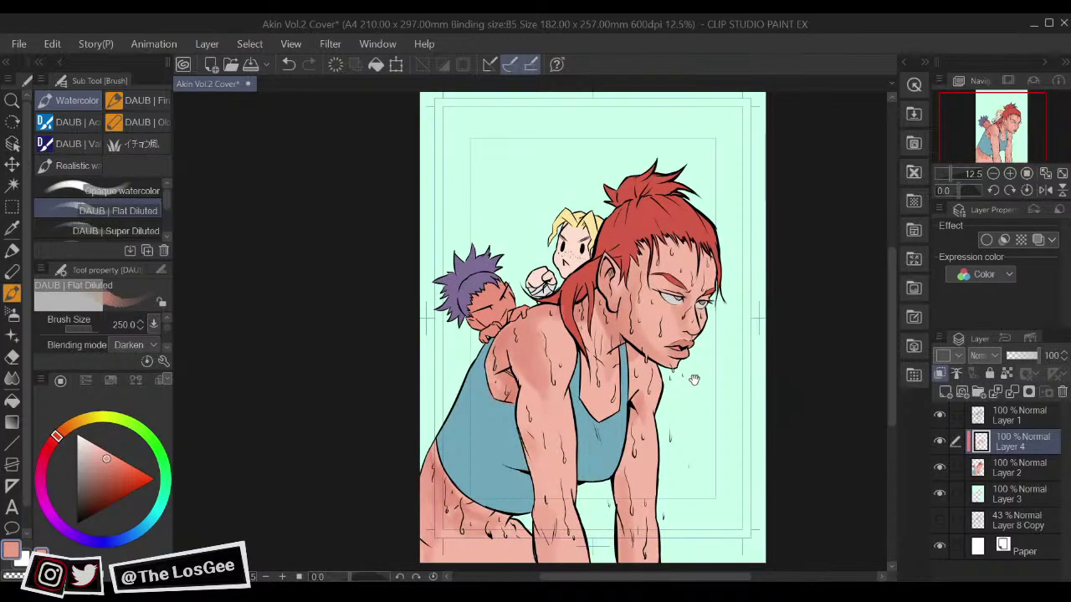
left_click_drag(684, 429, 679, 437)
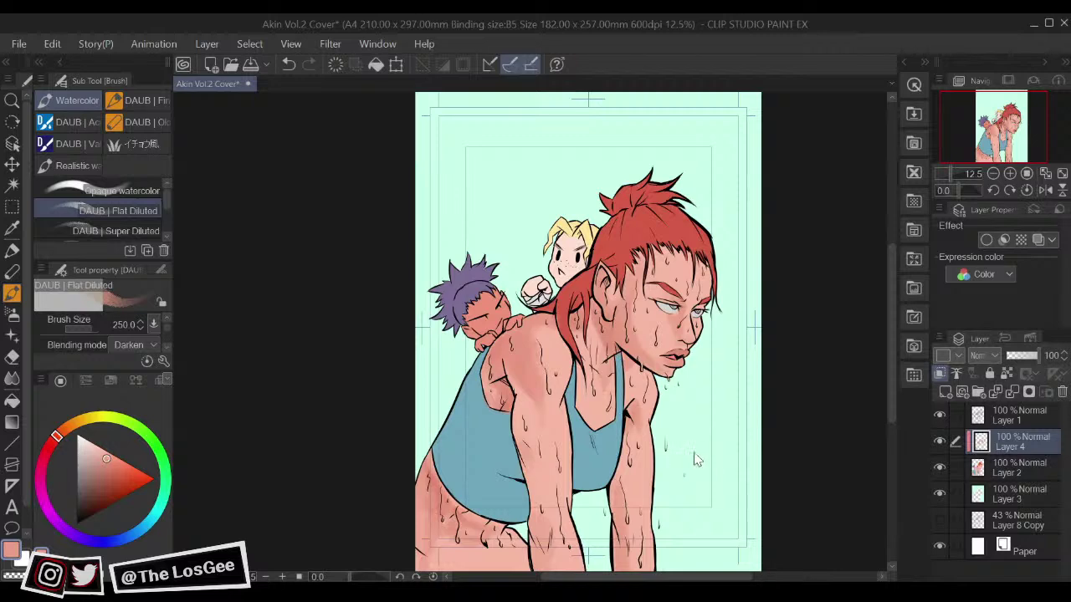
scroll(693, 458, "up", 3)
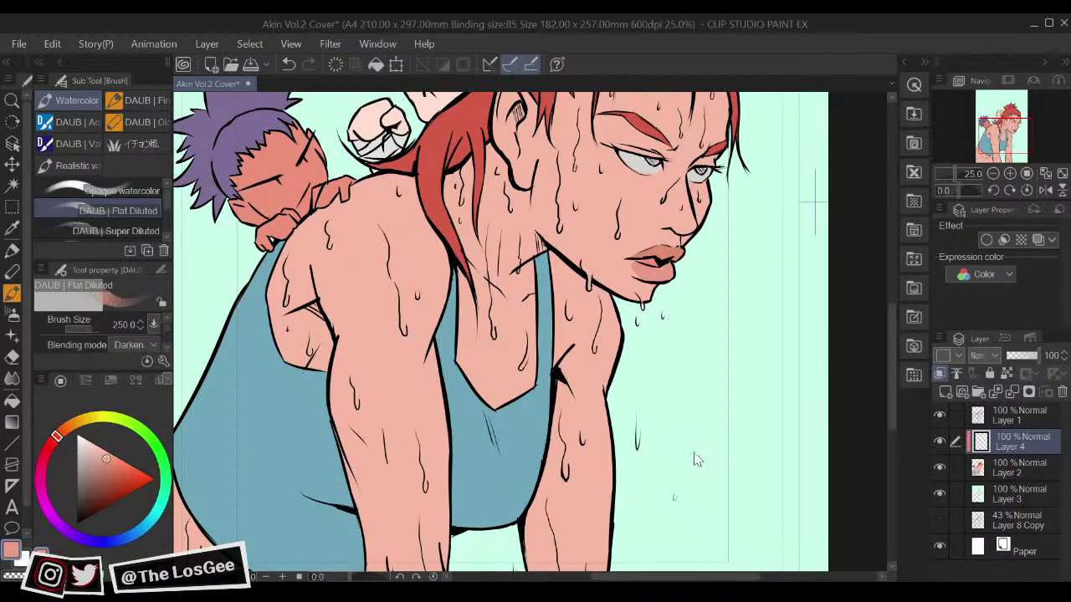
key("ctrl+z")
Step: Shade the hair behind the red-haired character's ear with a darker red at brush size 150
left_click_drag(633, 299, 696, 569)
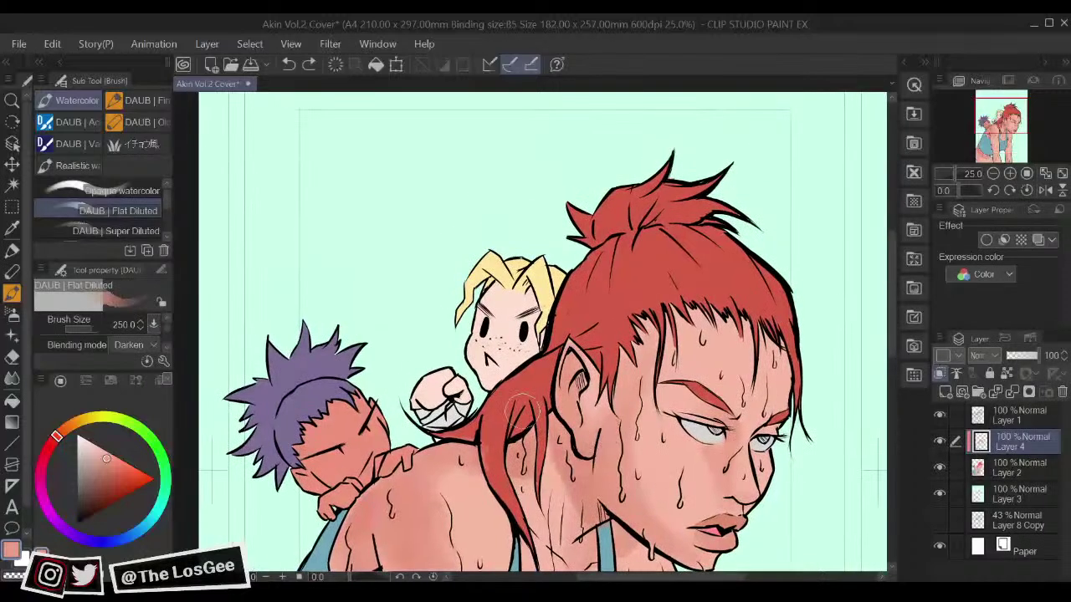
left_click(120, 474)
left_click_drag(119, 474, 108, 481)
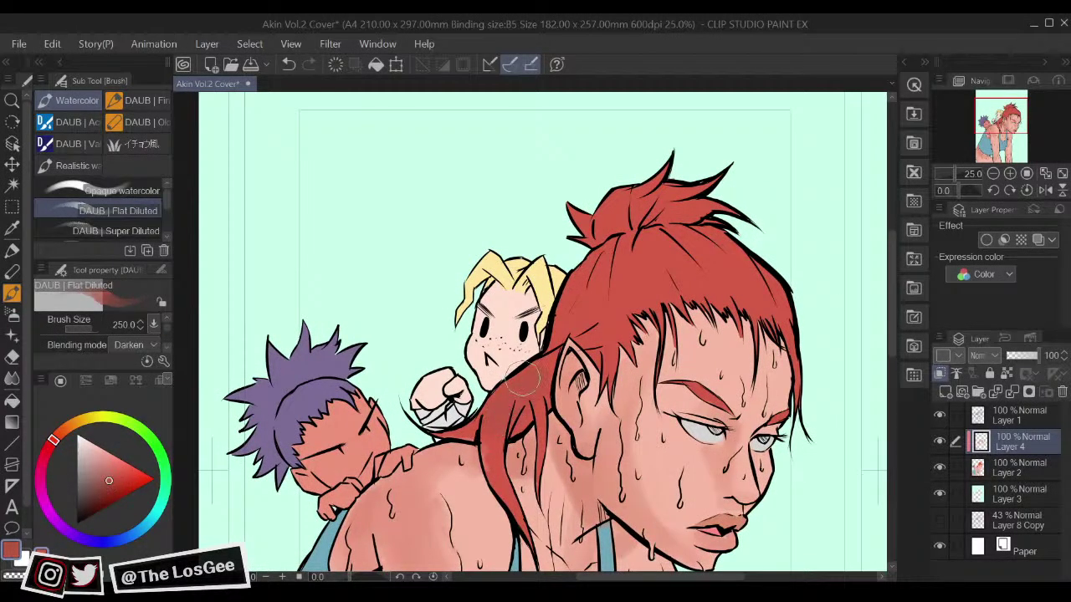
key("bracketleft")
key("bracketleft")
key("bracketleft")
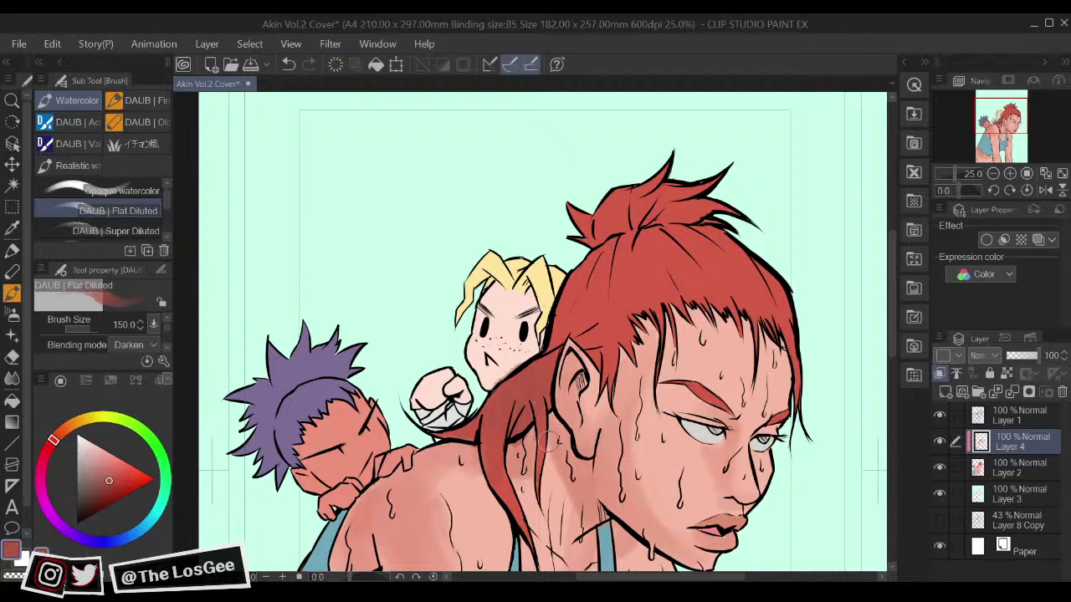
scroll(549, 440, "down", 5)
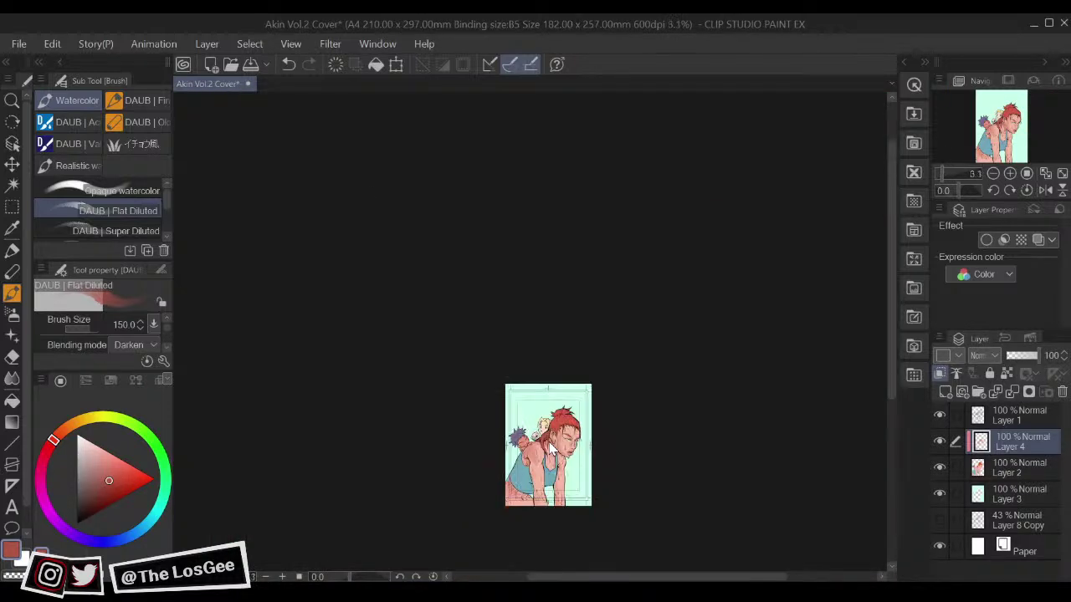
scroll(549, 450, "up", 5)
scroll(548, 449, "up", 1)
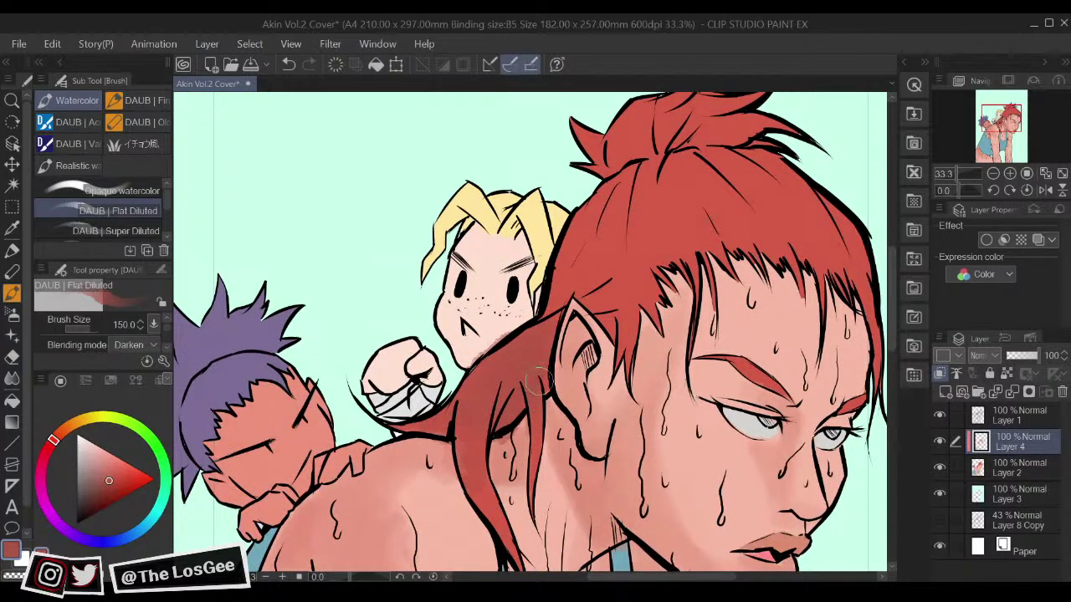
Step: Inspect the shaded hair behind the ear up close and switch to the やわ肌ブラシ brush
scroll(548, 443, "down", 5)
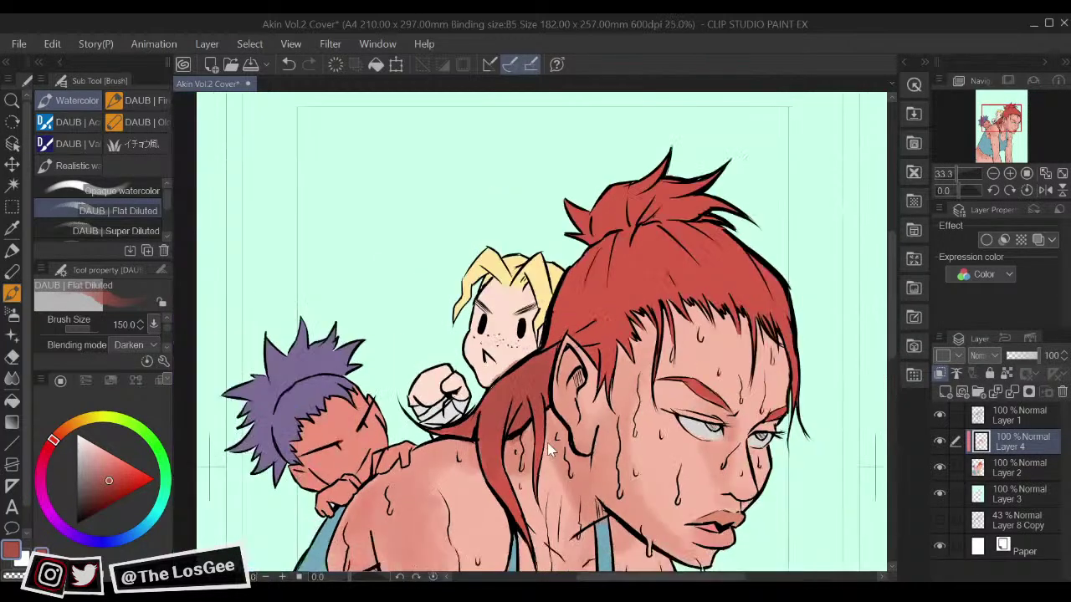
scroll(547, 443, "up", 5)
scroll(547, 442, "down", 4)
scroll(547, 443, "up", 6)
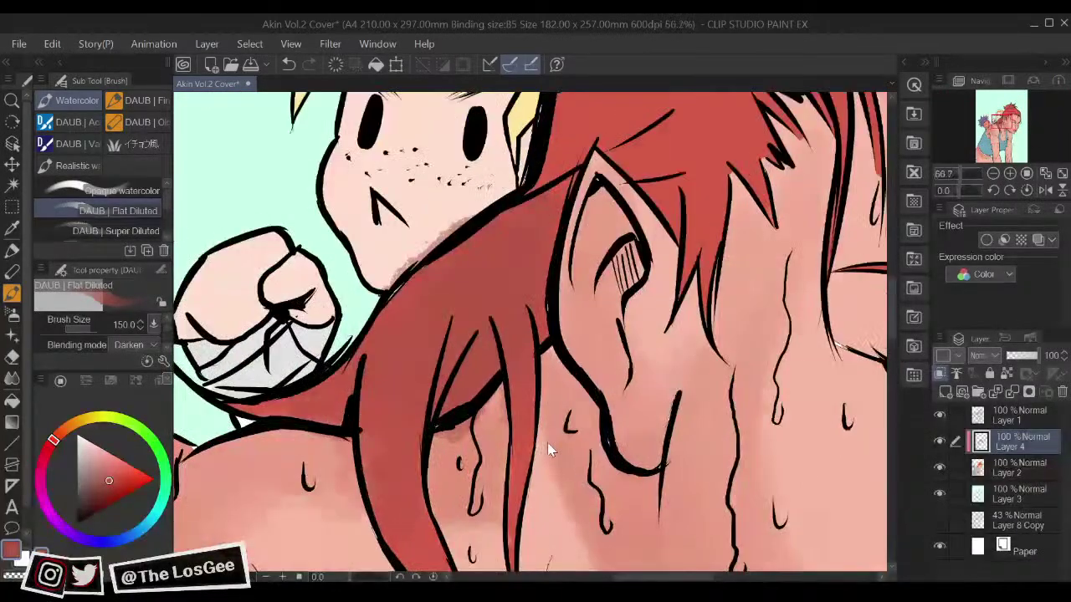
left_click(133, 100)
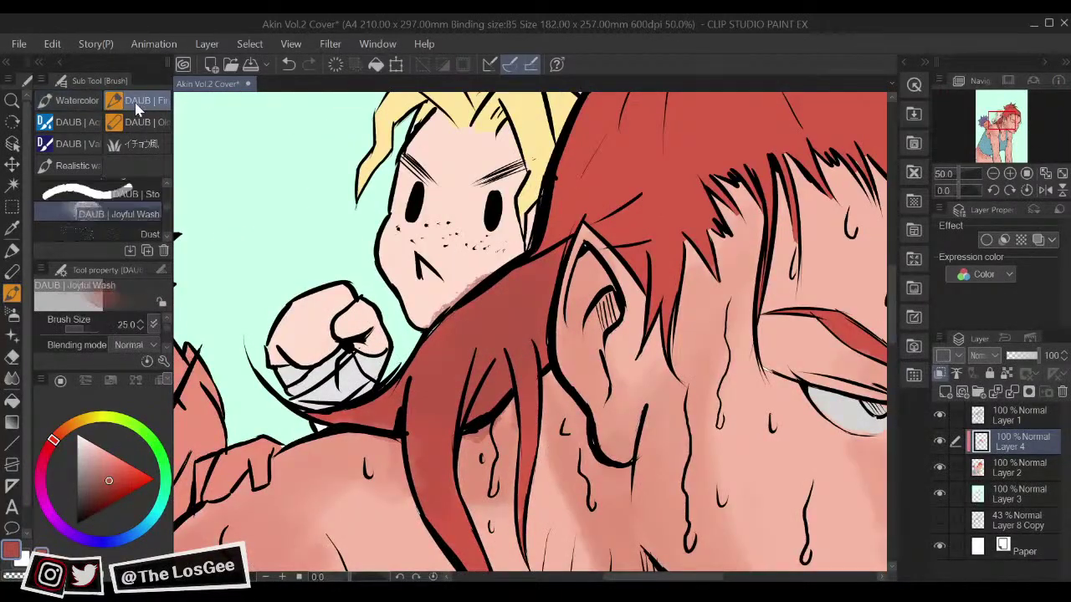
scroll(167, 186, "up", 1)
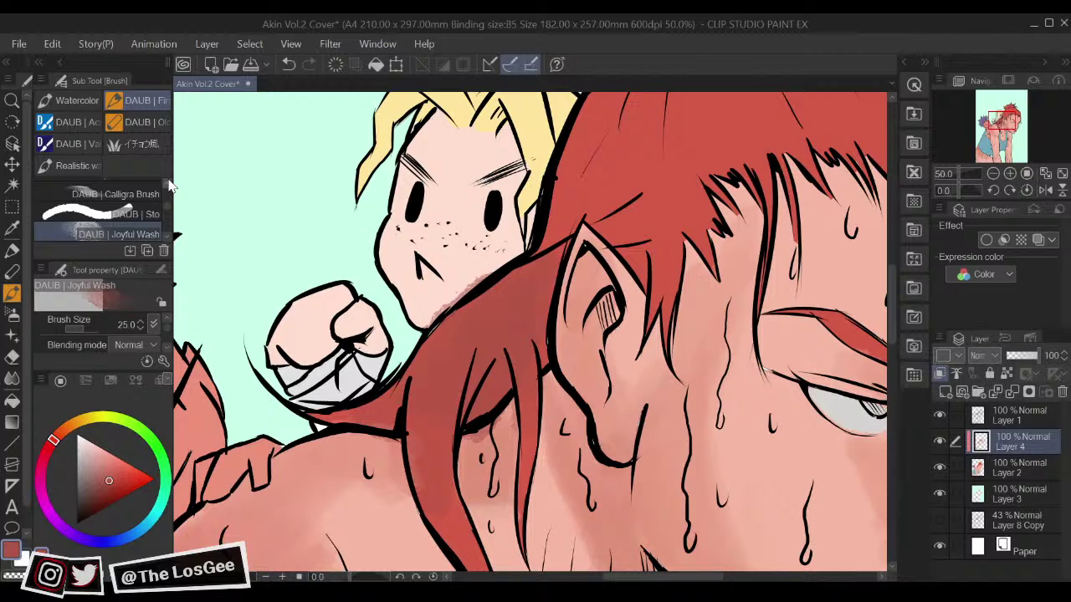
scroll(169, 185, "up", 2)
scroll(170, 210, "down", 2)
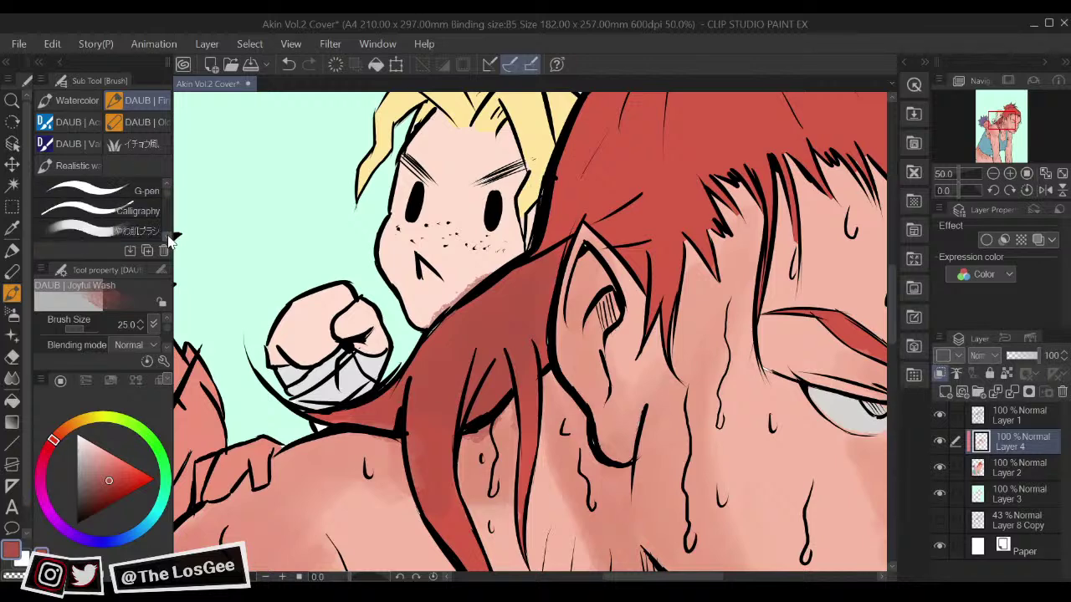
left_click(148, 216)
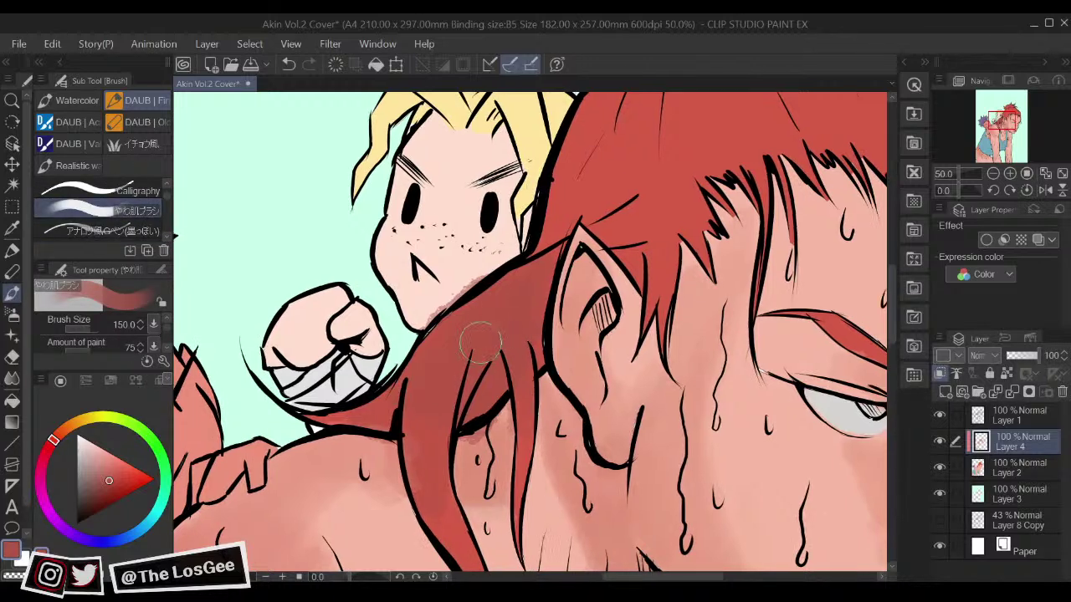
Step: Shade the hair strands falling behind the ear and over the neck with sampled reds at brush size 70
left_click_drag(423, 420, 418, 363)
key("bracketleft")
key("bracketleft")
key("bracketleft")
mouse_move(430, 398)
left_mouse_down()
mouse_move(471, 522)
mouse_move(488, 544)
left_mouse_up()
left_click_drag(430, 351, 482, 465)
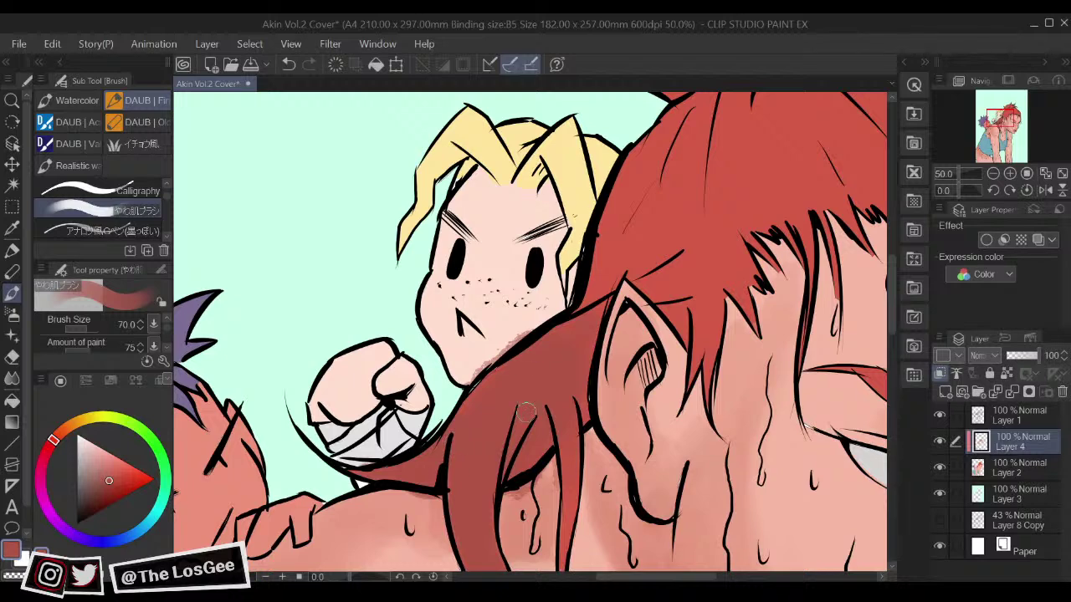
left_click(498, 341, "alt")
left_click(523, 367, "alt")
scroll(534, 427, "down", 5)
scroll(534, 428, "up", 4)
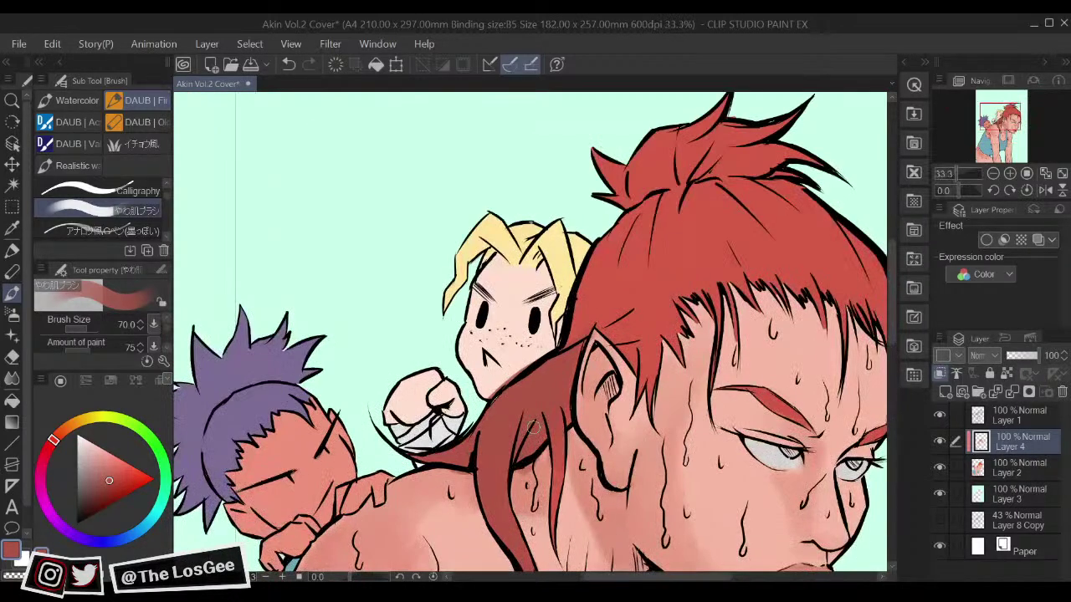
Step: Deepen the hair behind the ear and shade up the back of the head with a darker red
left_click(104, 485)
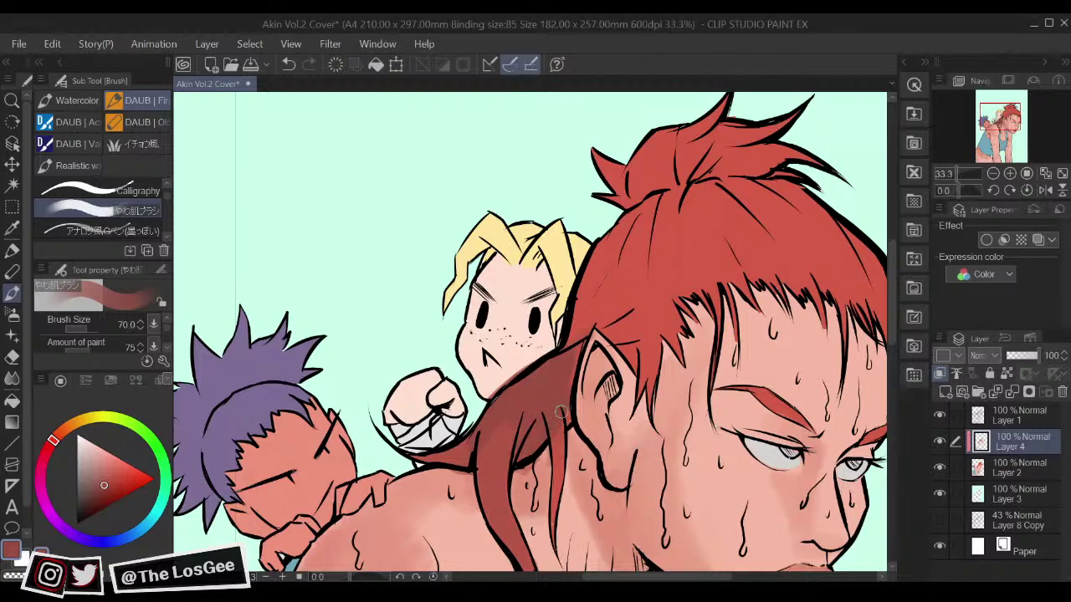
mouse_move(558, 379)
left_mouse_down()
mouse_move(543, 405)
mouse_move(609, 286)
left_mouse_up()
mouse_move(639, 216)
left_mouse_down()
mouse_move(592, 328)
mouse_move(638, 220)
mouse_move(593, 277)
mouse_move(559, 359)
mouse_move(622, 202)
mouse_move(613, 265)
left_mouse_up()
left_click_drag(604, 334, 626, 307)
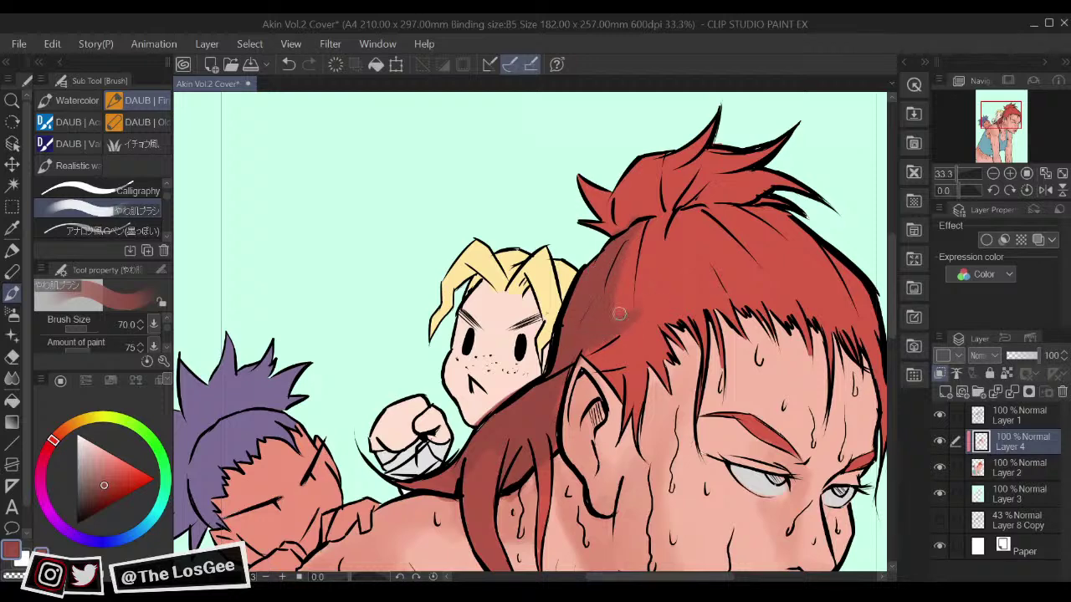
Step: Shade the sideburn and temple hair above the ear with the darker red, reducing the brush size to 60
mouse_move(592, 358)
left_mouse_down()
mouse_move(615, 372)
mouse_move(600, 364)
mouse_move(622, 398)
left_mouse_up()
key("ctrl+z")
left_click_drag(592, 359, 633, 383)
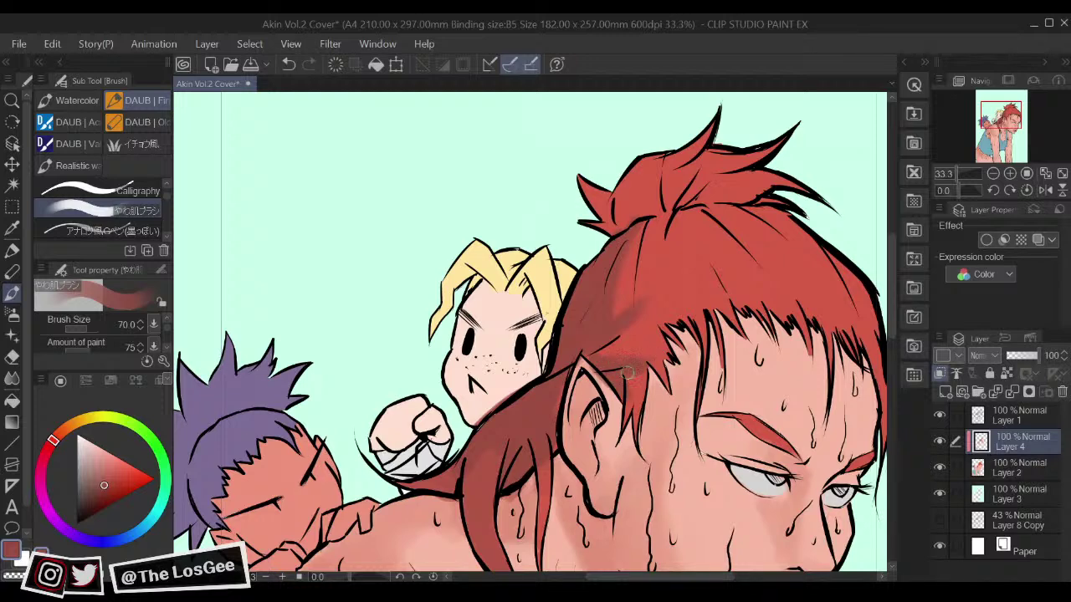
left_click_drag(634, 399, 639, 383)
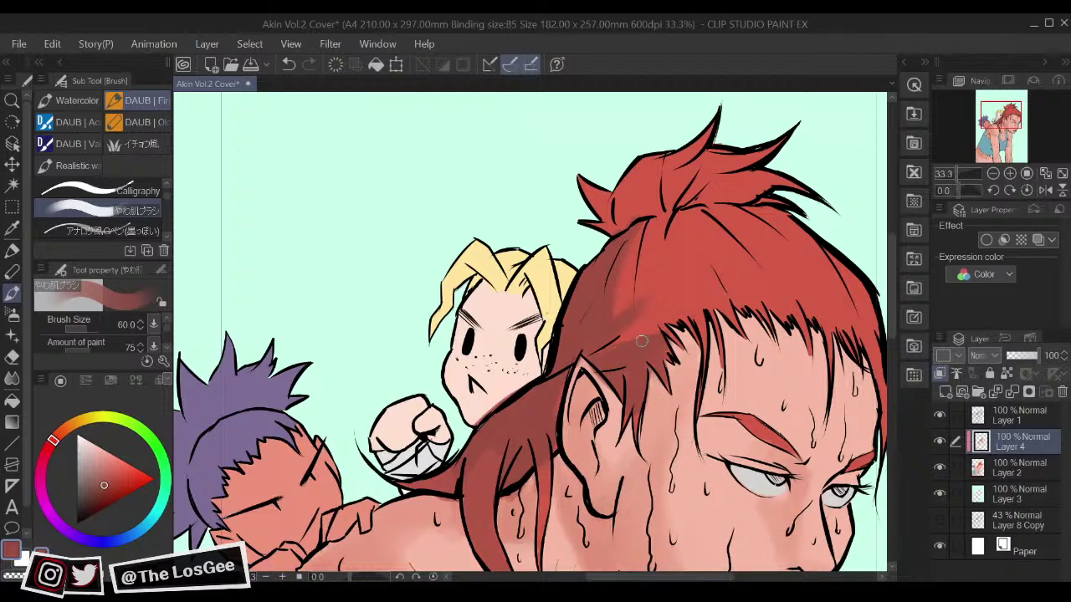
left_click_drag(654, 332, 676, 311)
left_click_drag(653, 313, 604, 351)
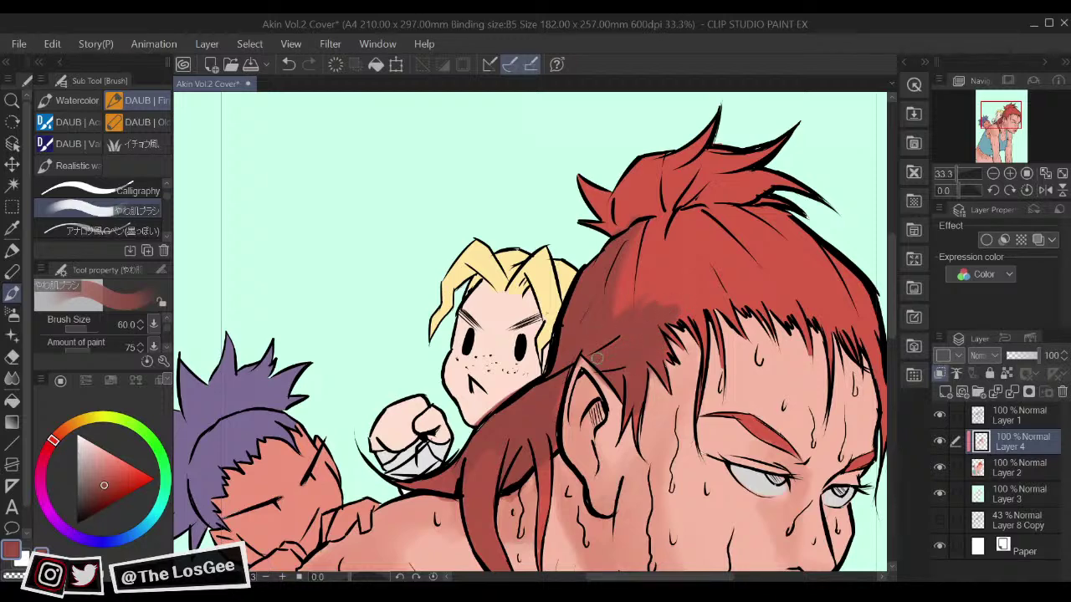
Step: Shade the crown below the topknot, the forehead hairline and the topknot with the darker red at brush size 60
left_click_drag(712, 240, 683, 269)
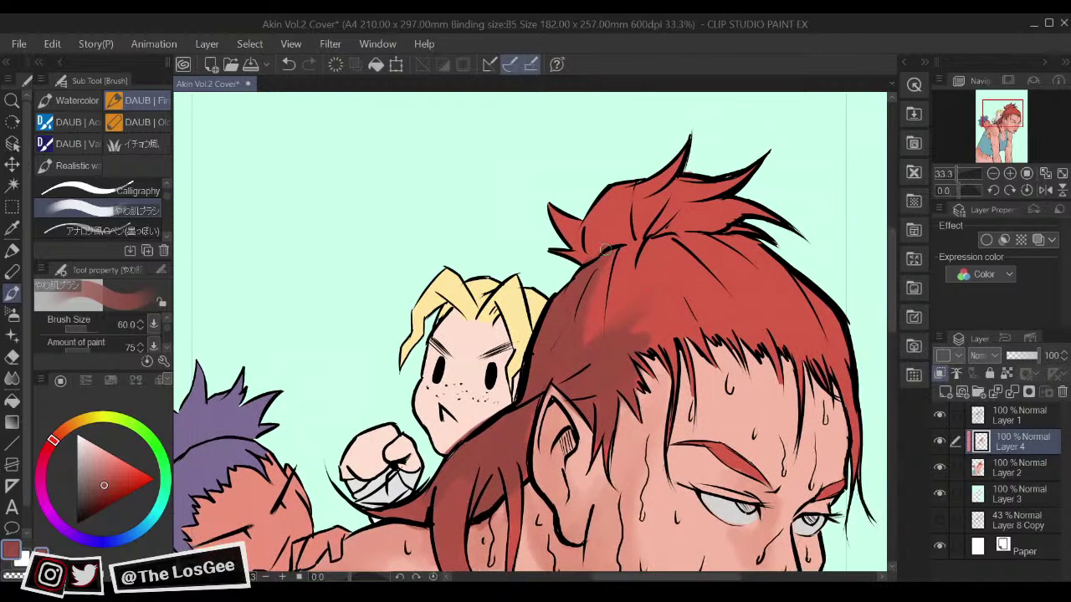
mouse_move(636, 243)
left_mouse_down()
mouse_move(687, 231)
mouse_move(683, 243)
mouse_move(709, 244)
mouse_move(705, 231)
mouse_move(745, 251)
left_mouse_up()
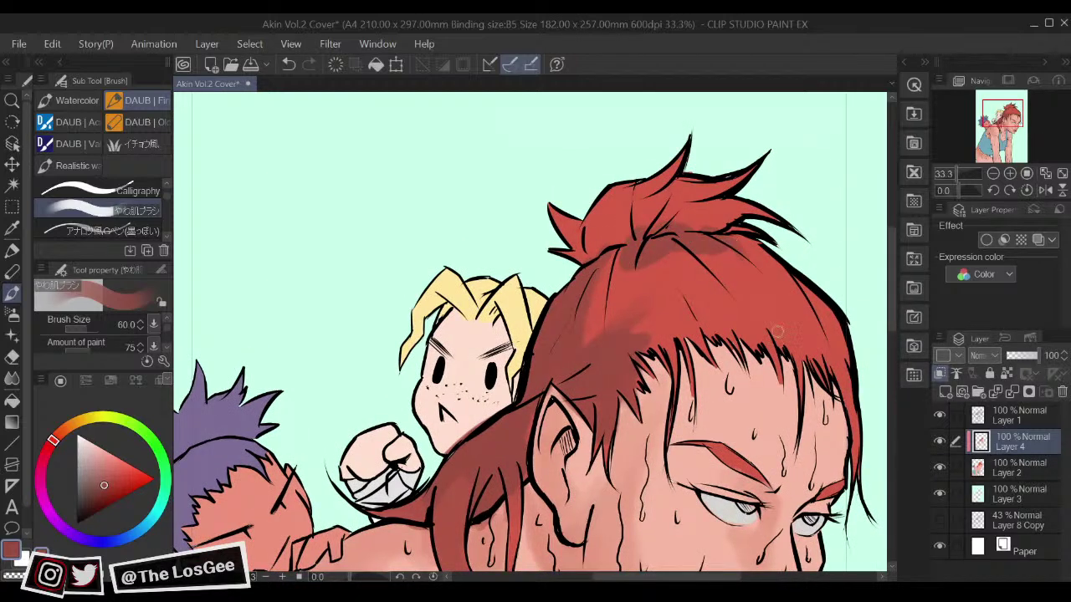
scroll(777, 333, "down", 3)
scroll(686, 308, "up", 2)
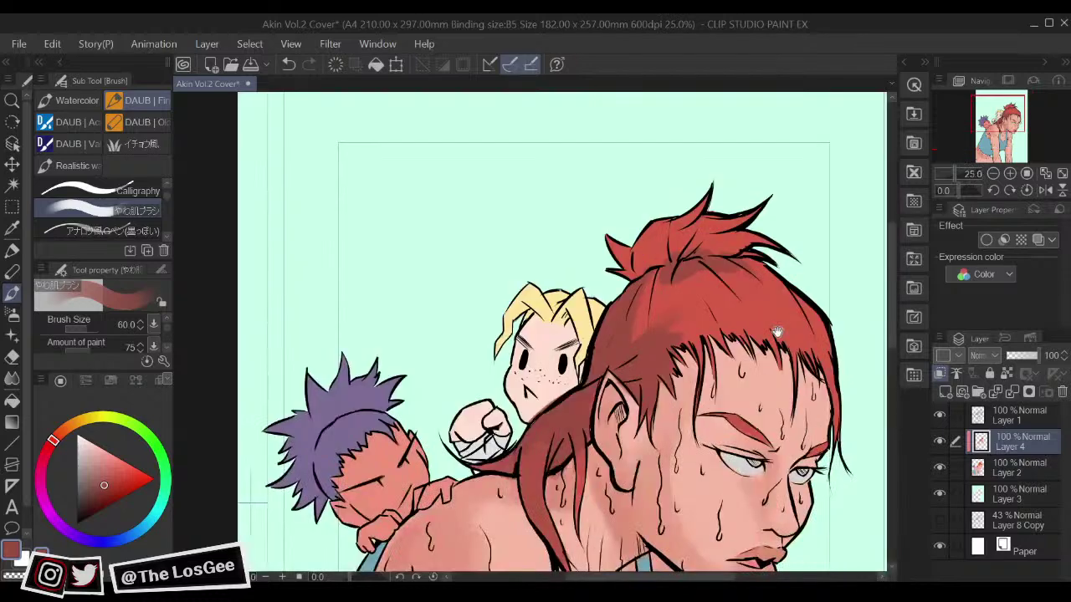
left_click_drag(686, 308, 675, 311)
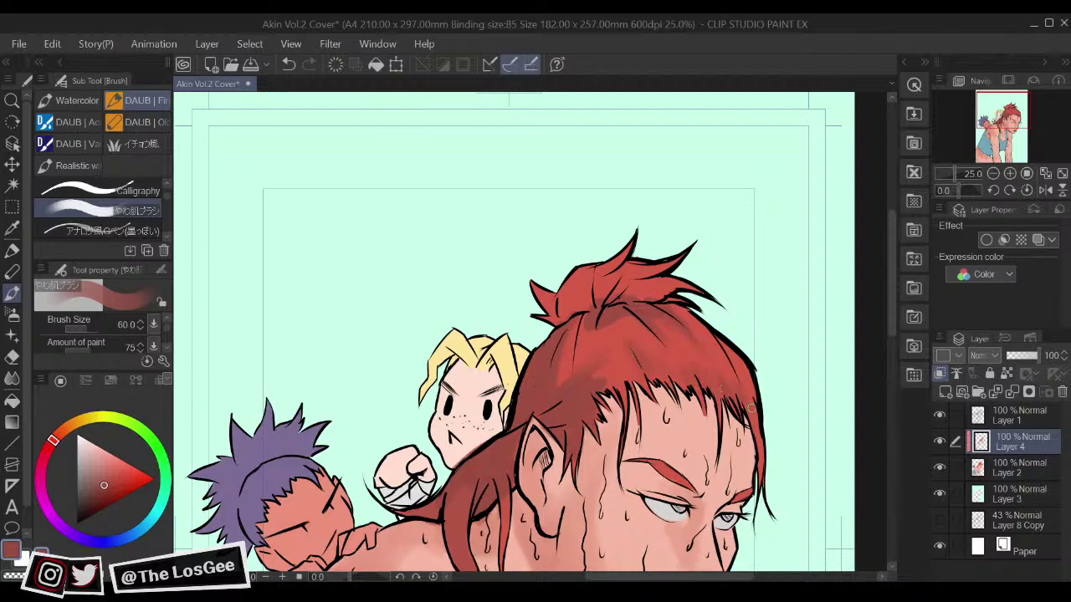
left_click_drag(650, 322, 656, 331)
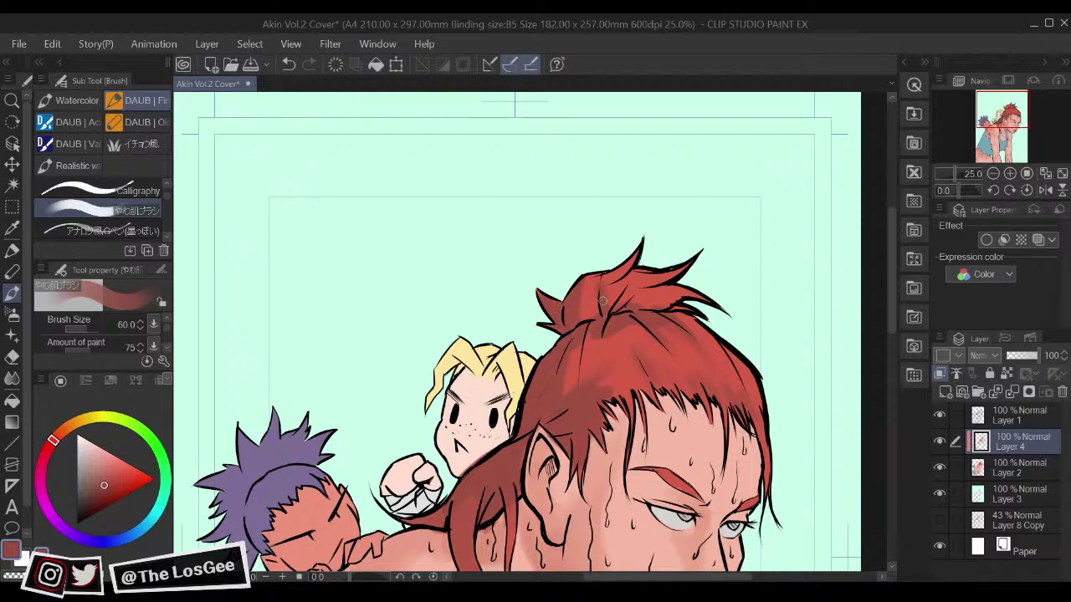
Step: Blend the shading across the topknot with alternately sampled lighter and darker reds at brush size 60
left_click(593, 288, "alt")
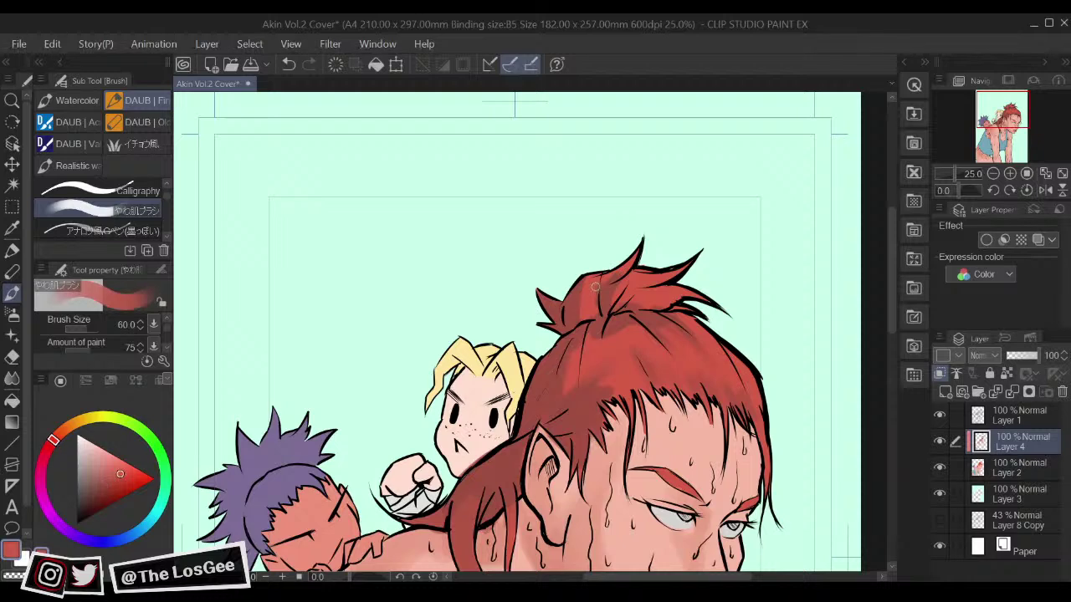
left_click(611, 286, "alt")
mouse_move(611, 284)
left_mouse_down()
mouse_move(640, 248)
mouse_move(625, 306)
mouse_move(664, 306)
left_mouse_up()
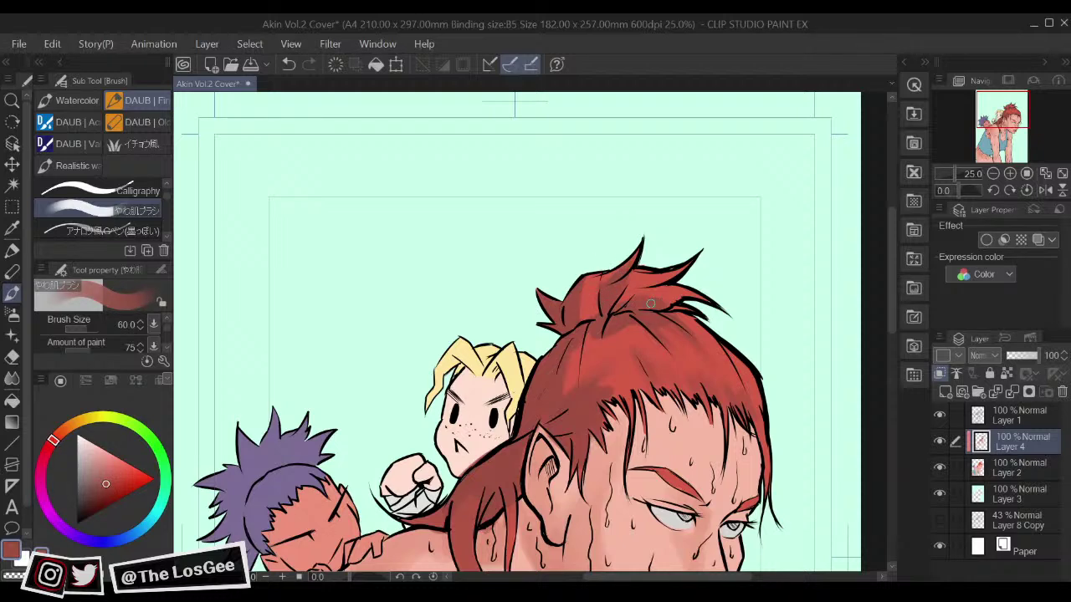
left_click(647, 274, "alt")
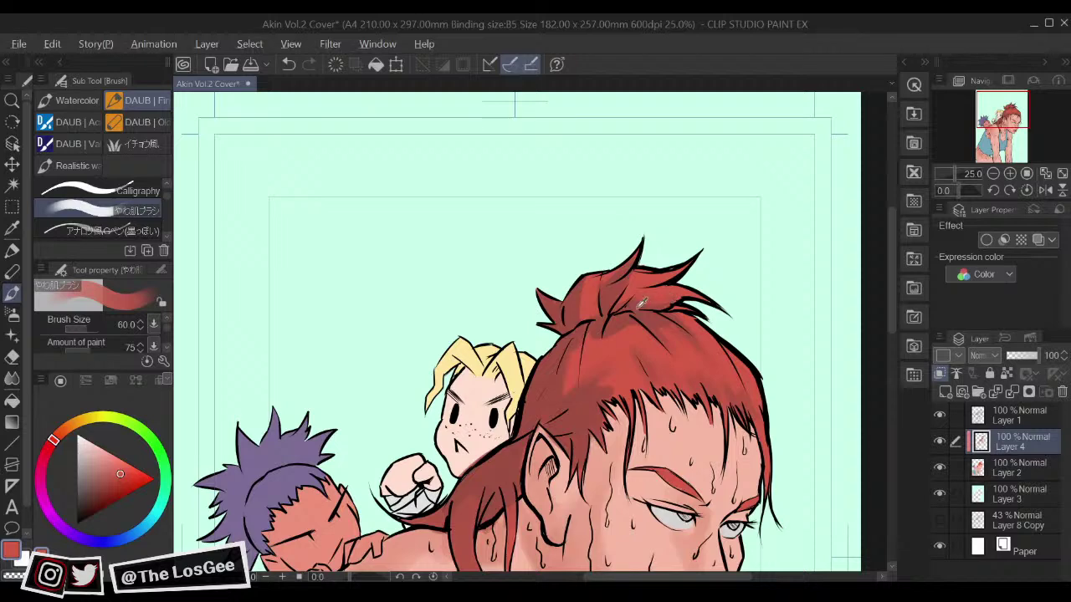
left_click(612, 291, "alt")
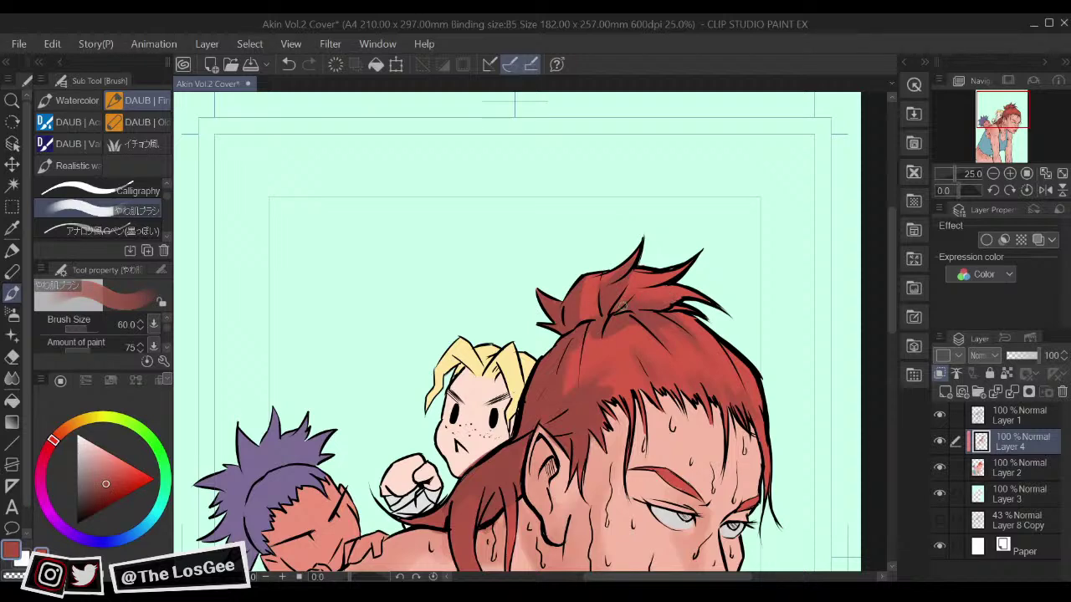
left_click(650, 303, "alt")
scroll(748, 399, "down", 4)
scroll(748, 399, "up", 4)
Step: Soften the shading on the near shoulder and upper arm with sampled skin tones, enlarging the brush to 200
left_click_drag(748, 398, 838, 299)
left_click(574, 373, "alt")
left_click_drag(514, 469, 546, 339)
left_click(492, 375, "alt")
left_click_drag(488, 413, 512, 435, "ctrl+alt")
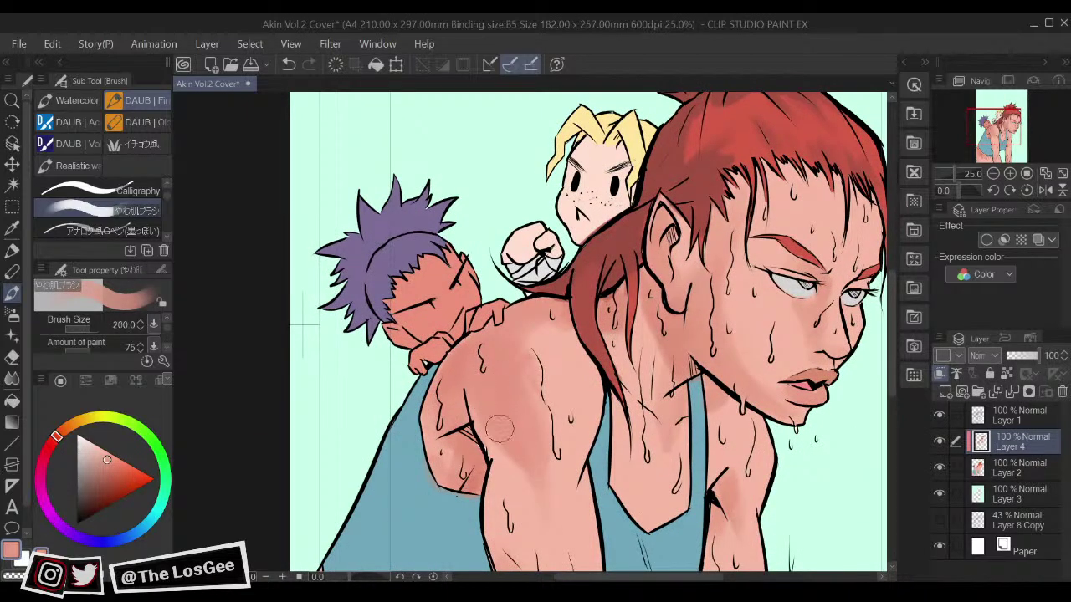
key("alt")
left_click(480, 367, "alt")
Step: Deepen the armpit shadow beside the tank top with a darker skin tone at brush size 100
key("bracketleft")
key("bracketleft")
key("bracketleft")
key("bracketleft")
left_click(476, 480, "alt")
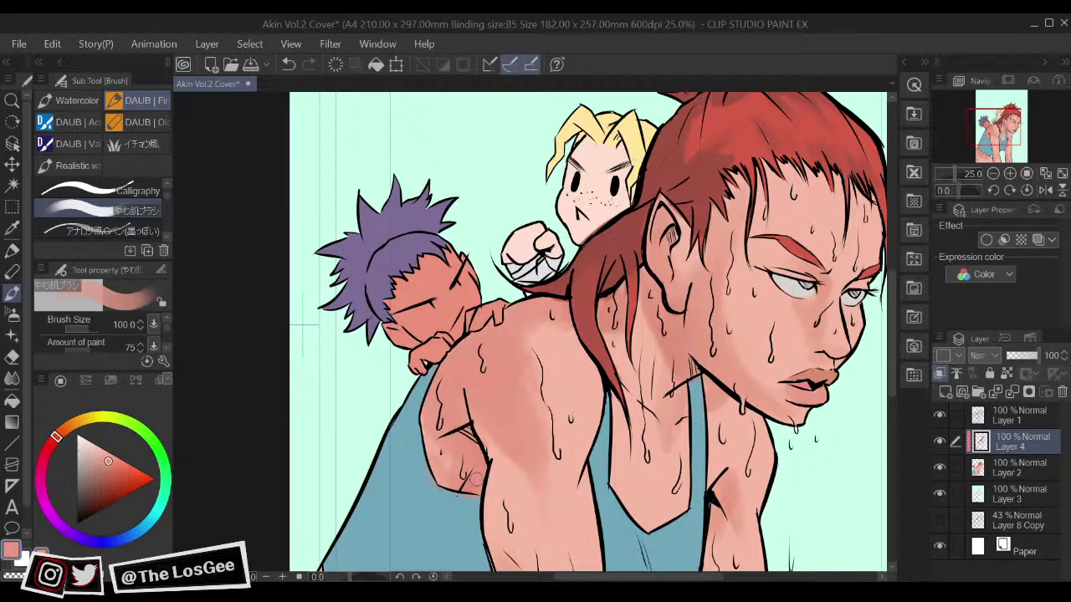
left_click(108, 467)
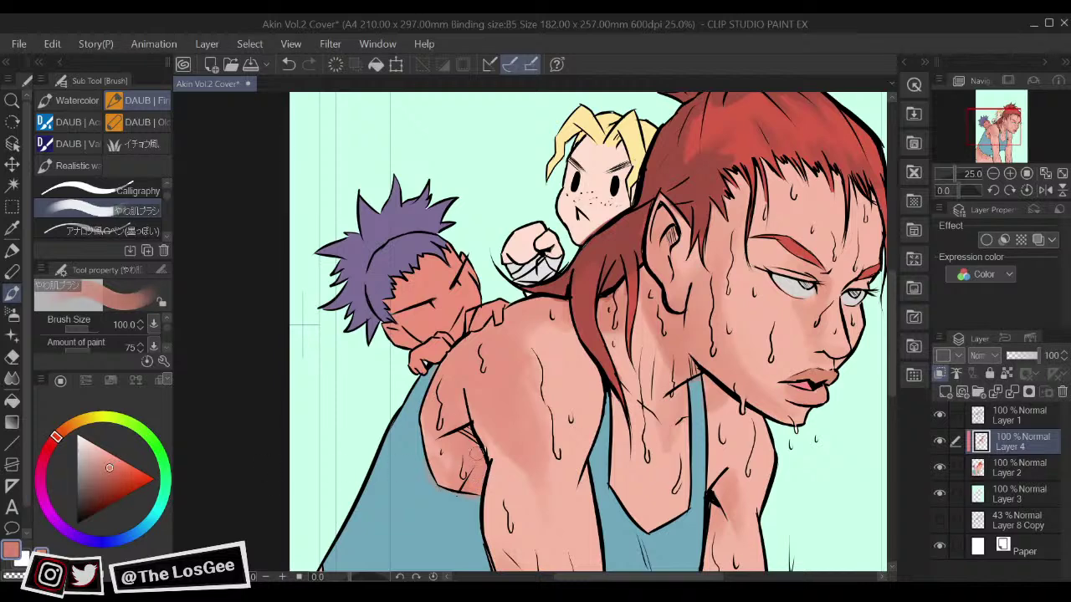
mouse_move(477, 482)
left_mouse_down()
mouse_move(487, 456)
mouse_move(471, 452)
mouse_move(477, 474)
mouse_move(477, 437)
mouse_move(478, 462)
mouse_move(464, 439)
mouse_move(463, 467)
mouse_move(460, 439)
mouse_move(465, 466)
left_mouse_up()
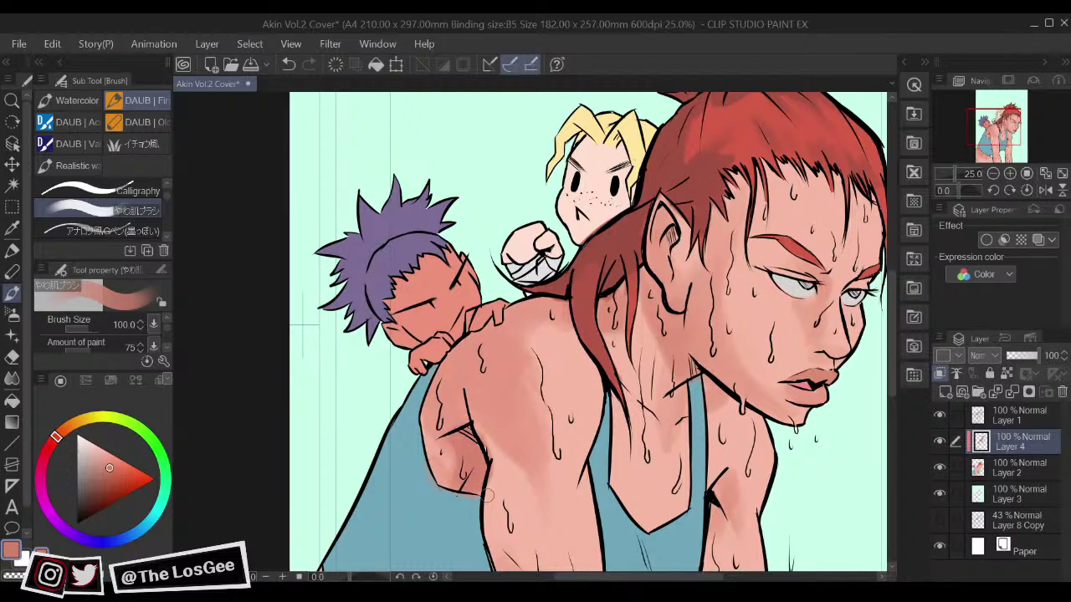
scroll(497, 545, "down", 5)
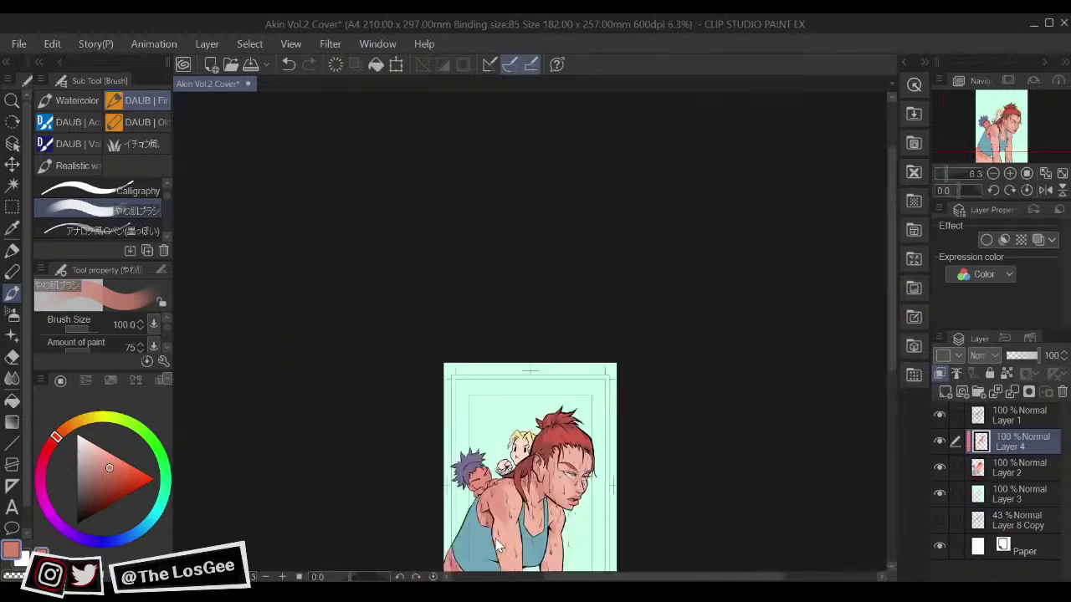
scroll(497, 545, "up", 5)
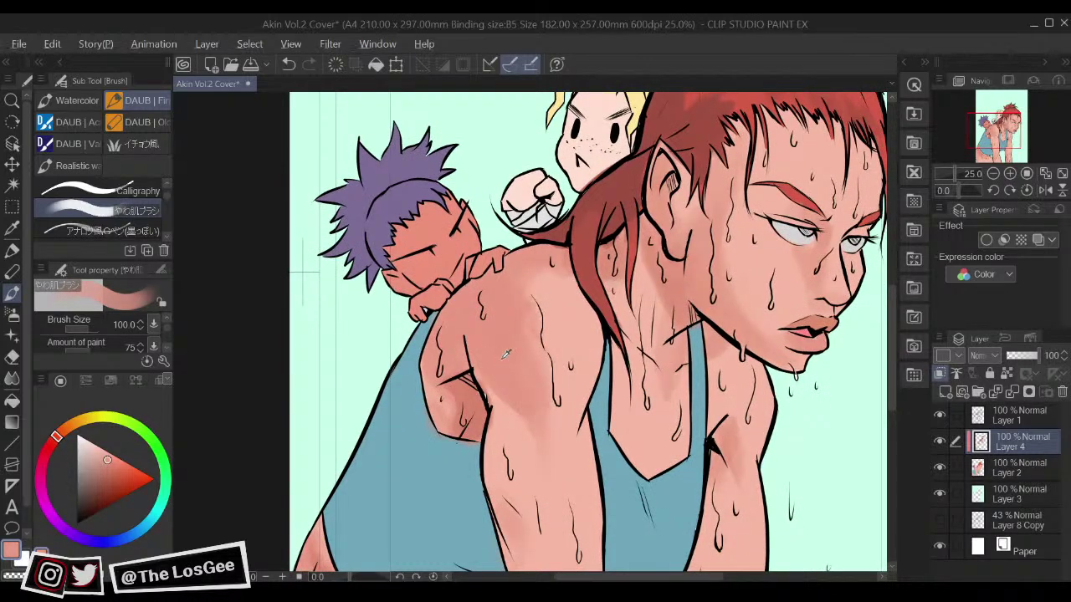
Step: Darken the back of the near upper arm at brush size 100 and refine the shadow's lower edge at size 60
left_click(110, 464)
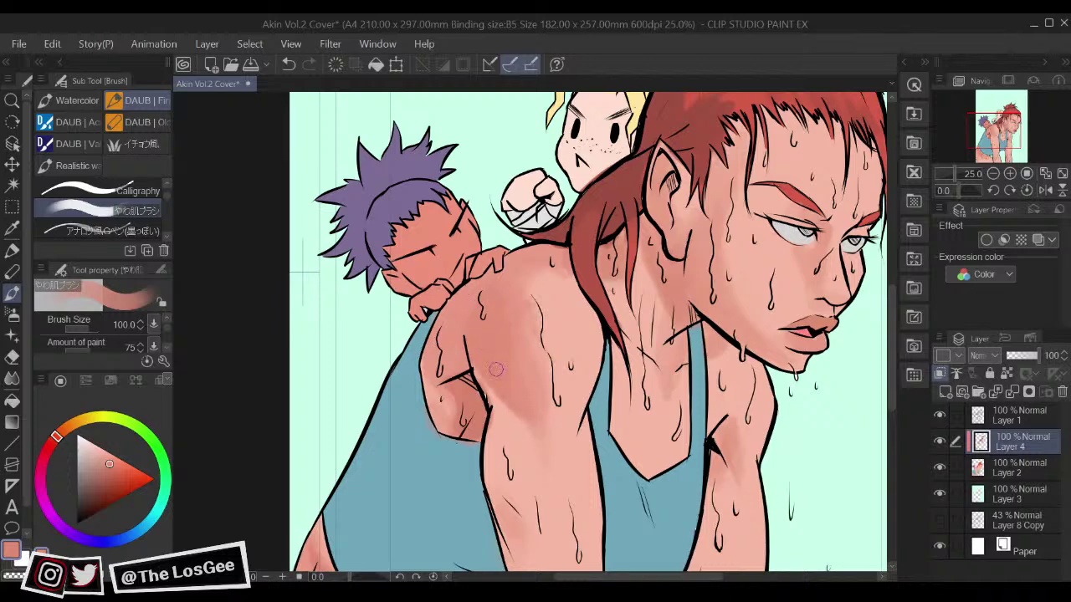
mouse_move(547, 435)
left_mouse_down()
mouse_move(546, 386)
mouse_move(516, 344)
mouse_move(534, 361)
mouse_move(511, 390)
left_mouse_up()
left_click(529, 361, "alt")
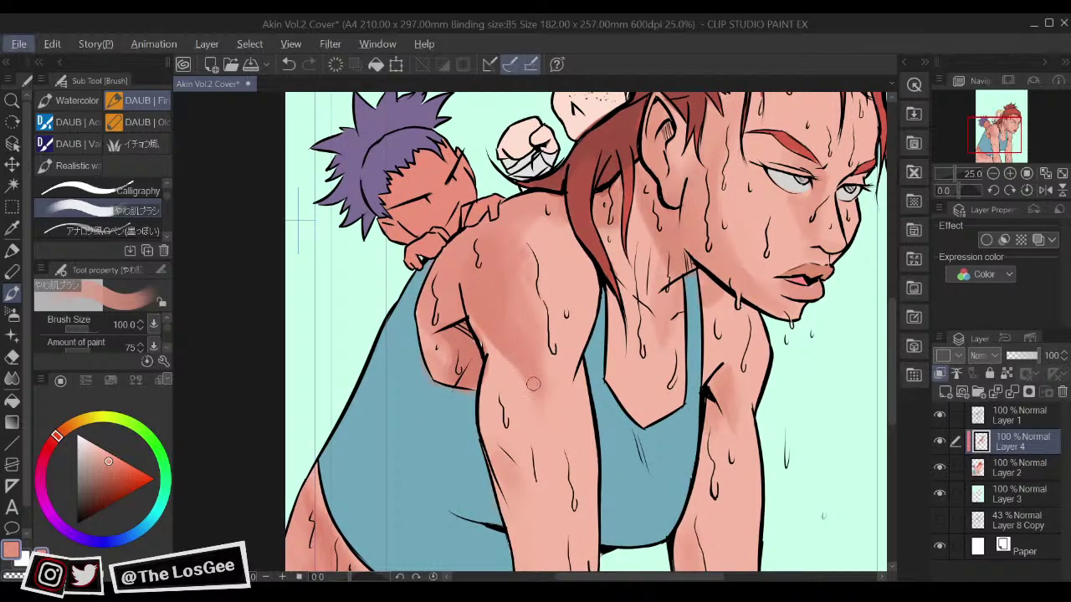
key("bracketleft")
key("bracketleft")
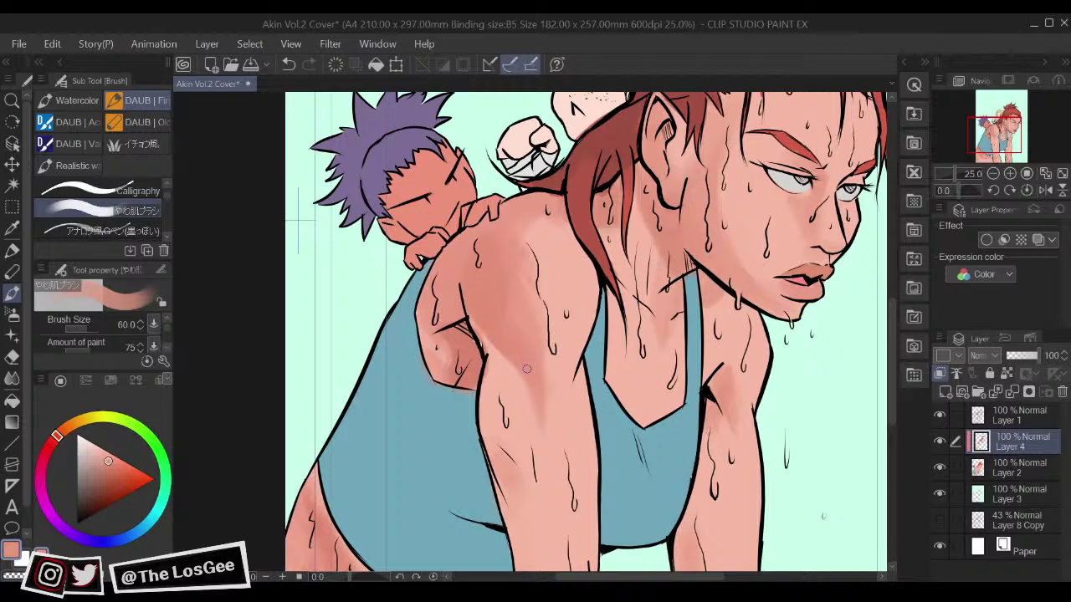
scroll(527, 368, "down", 4)
scroll(527, 369, "up", 4)
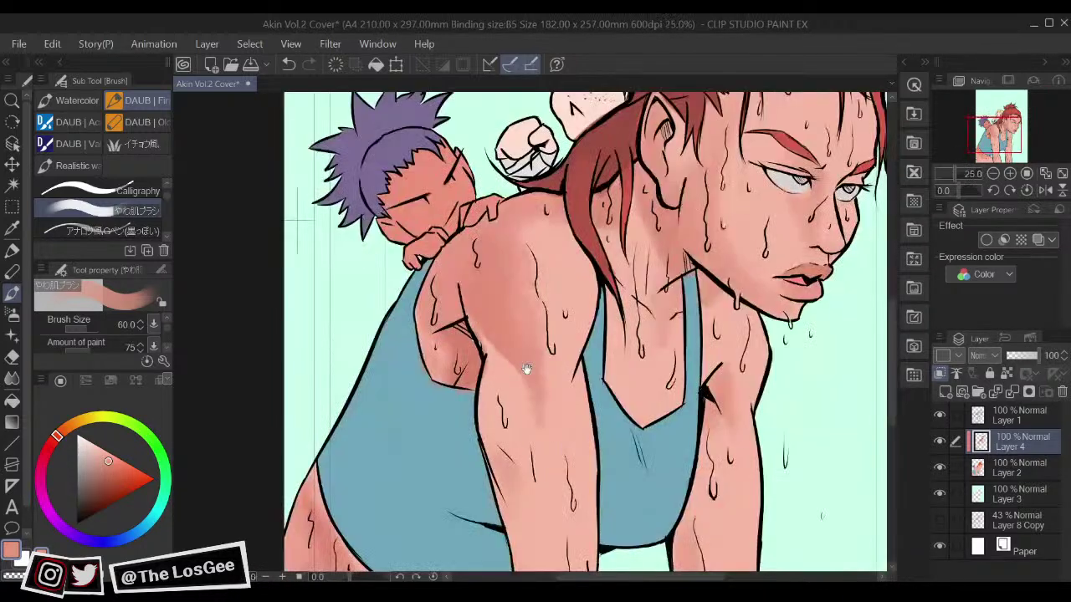
Step: Blend the lit front of the near upper arm with a sampled light skin tone at brush size 150
left_click_drag(553, 281, 567, 347)
left_click(565, 331, "alt")
key("bracketright")
key("bracketright")
key("bracketright")
key("bracketright")
key("bracketright")
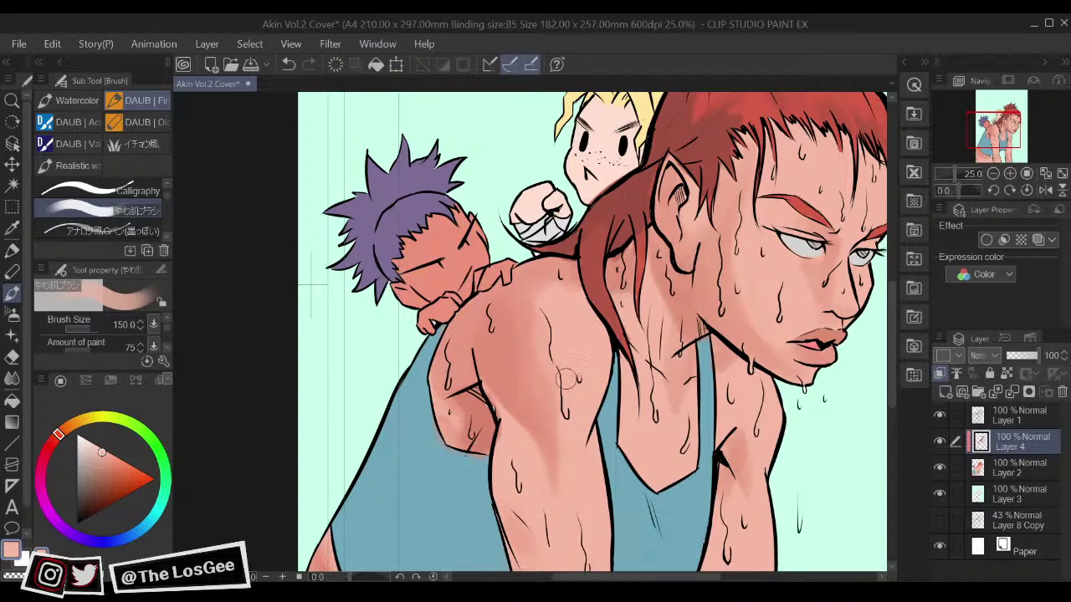
Step: Shade the back and top of the near shoulder with a darker skin tone at brush size 150
left_click(557, 334, "alt")
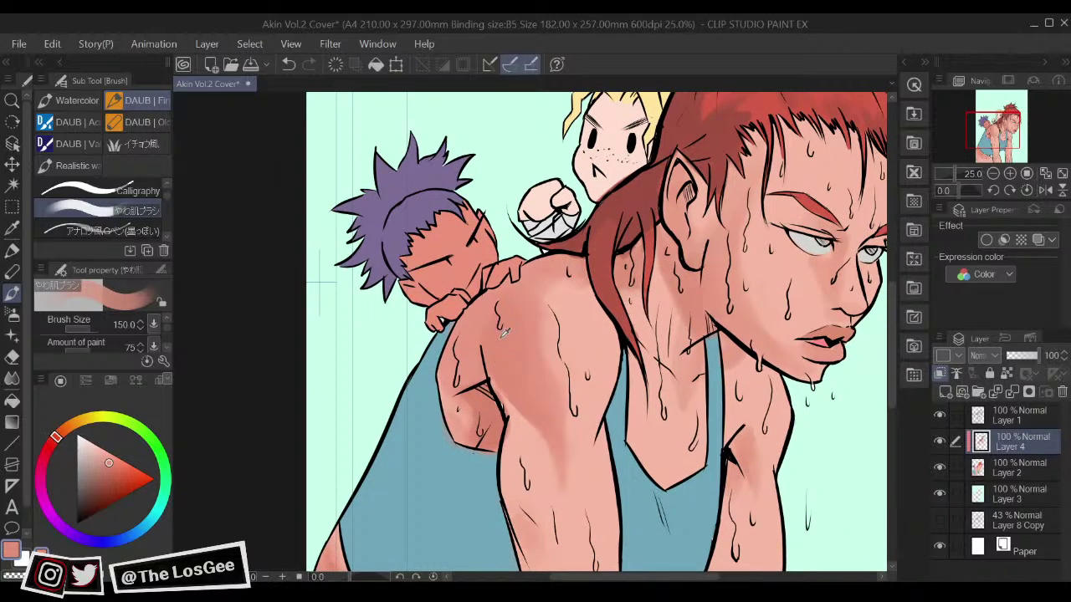
left_click(111, 466)
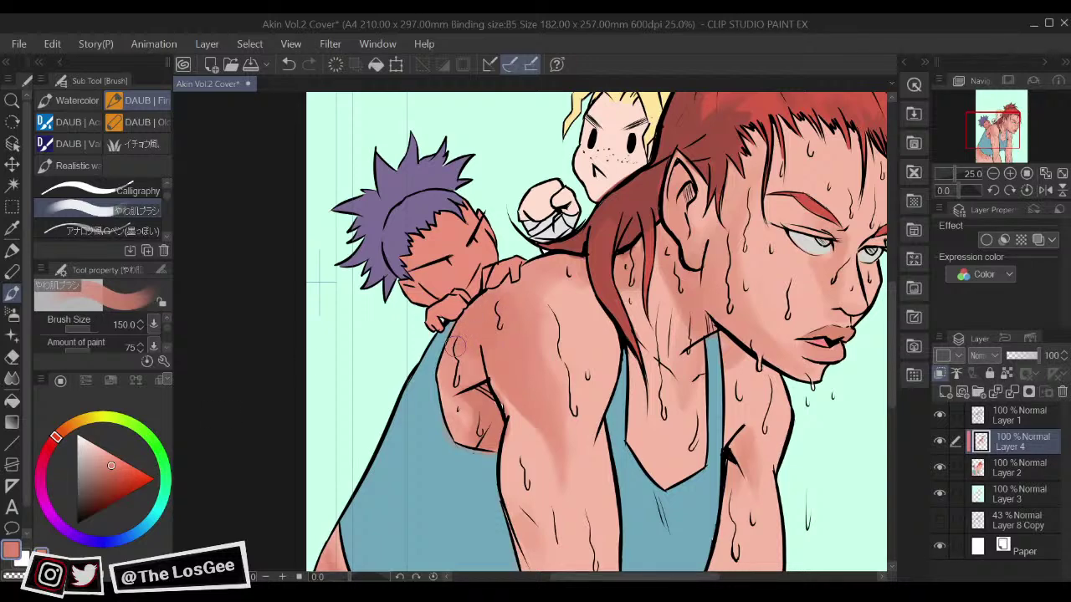
left_click_drag(522, 284, 550, 273)
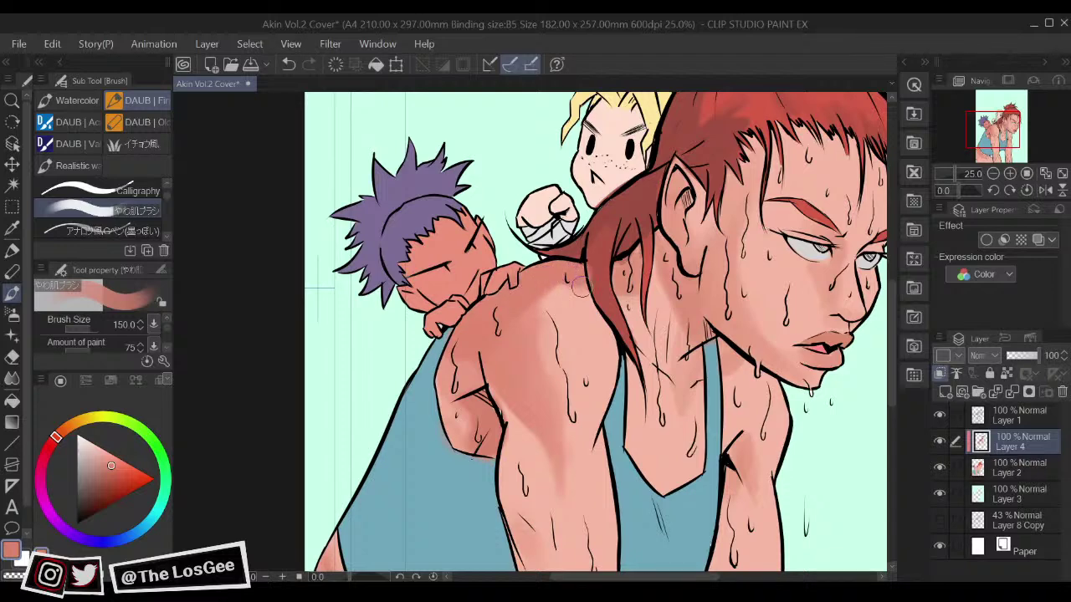
left_click_drag(586, 286, 589, 333)
Step: Shade the shoulder skin beside the falling hair strands with a sampled skin tone at brush size 70
left_click(603, 310, "alt")
key("[")
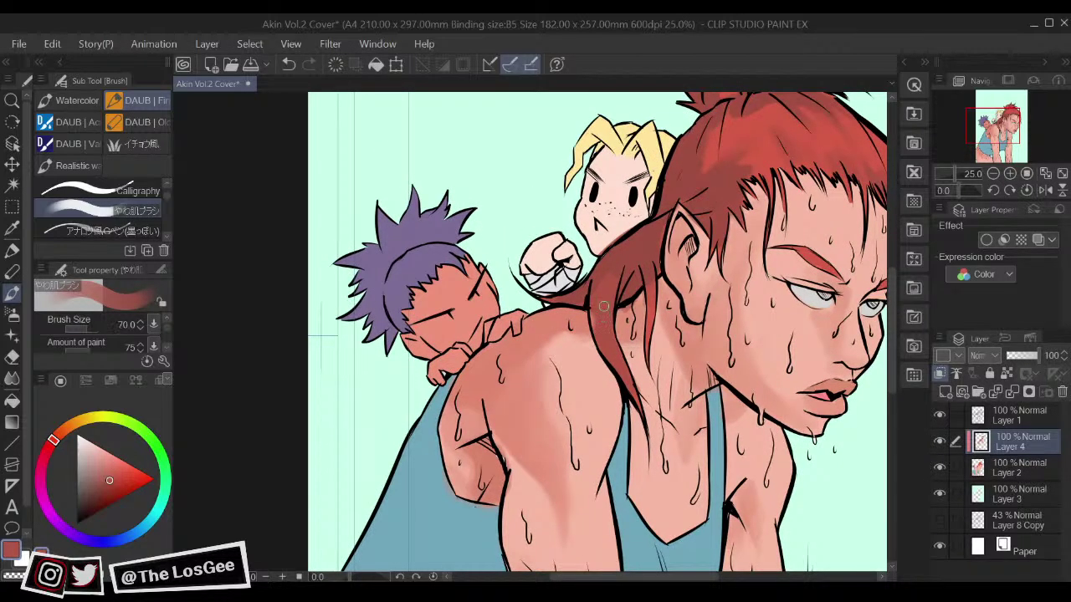
left_click(567, 326, "alt")
left_click_drag(589, 338, 536, 325)
scroll(509, 364, "down", 2)
scroll(510, 364, "up", 2)
Step: Shade the near arm's inner edge below the elbow with a darker skin tone at brush size 70
left_click_drag(526, 453, 571, 302)
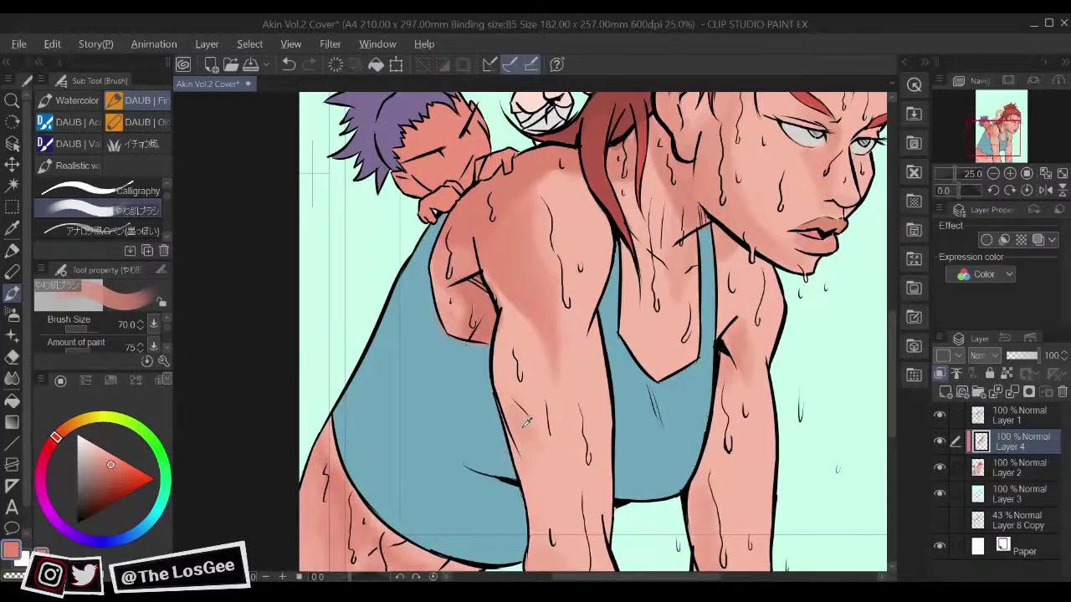
left_click(512, 426, "alt")
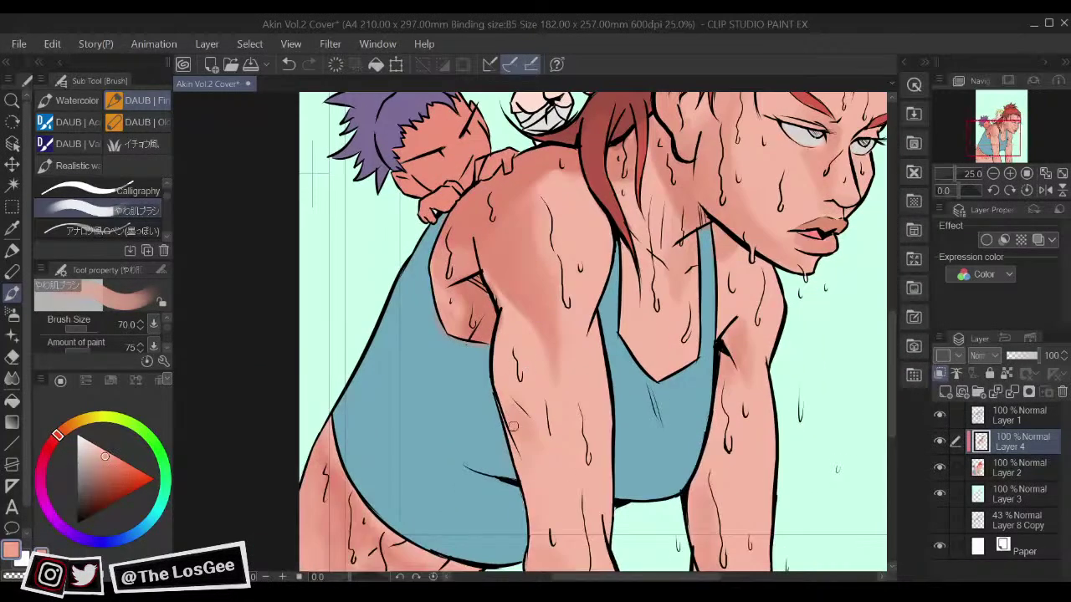
left_click(111, 462)
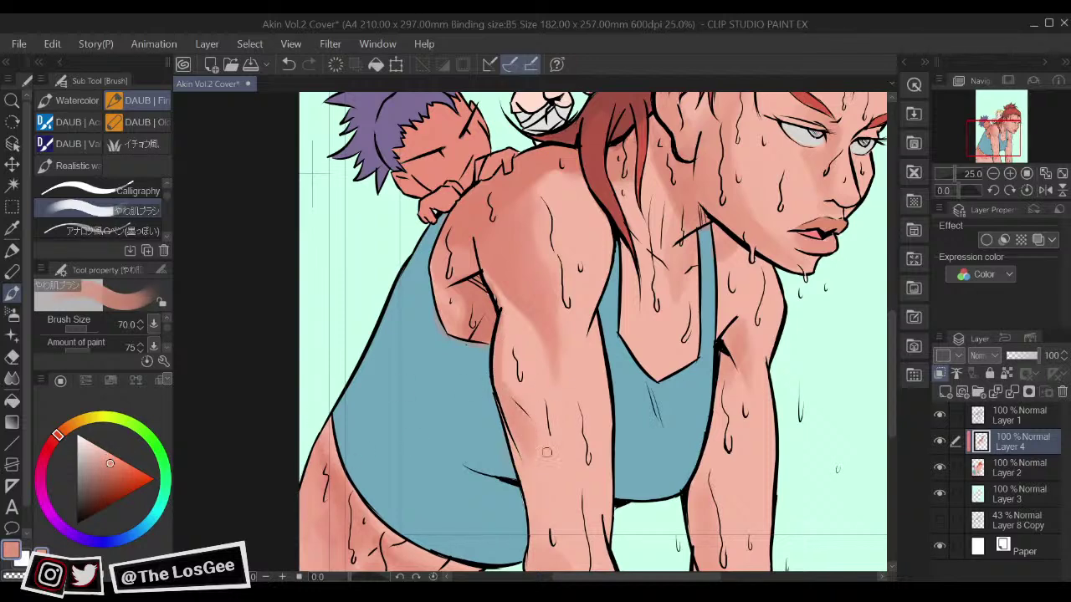
scroll(518, 410, "down", 1)
left_click_drag(534, 403, 526, 452)
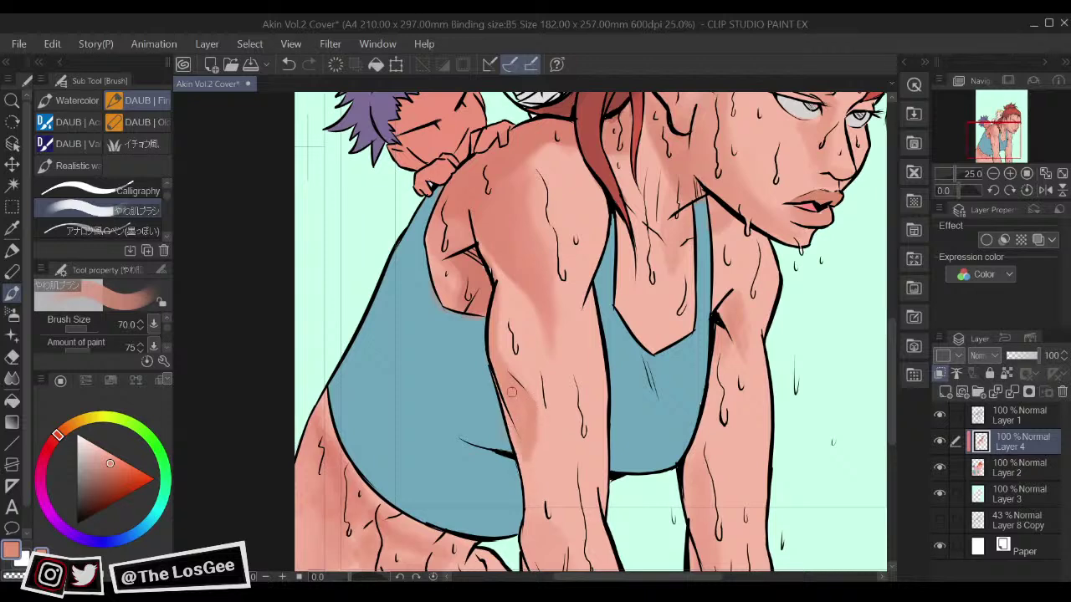
mouse_move(639, 478)
left_mouse_down()
mouse_move(650, 480)
mouse_move(624, 465)
left_mouse_up()
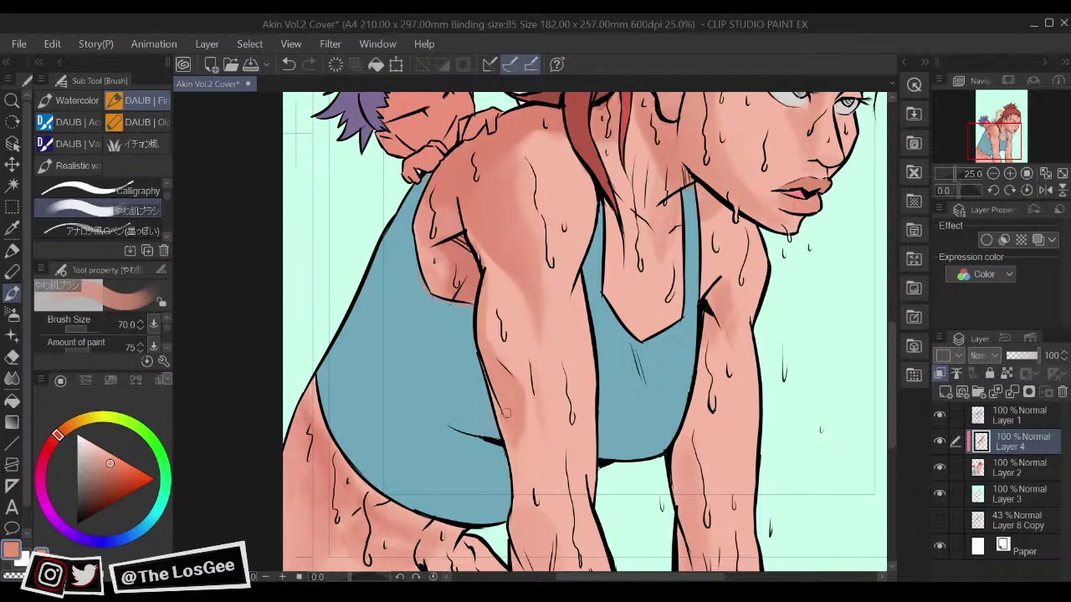
Step: Extend the shading down the near forearm to the wrist, enlarging the brush to 120 and up to 150
mouse_move(518, 431)
left_mouse_down()
mouse_move(518, 499)
mouse_move(471, 390)
left_mouse_up()
key("]")
key("]")
key("]")
key("]")
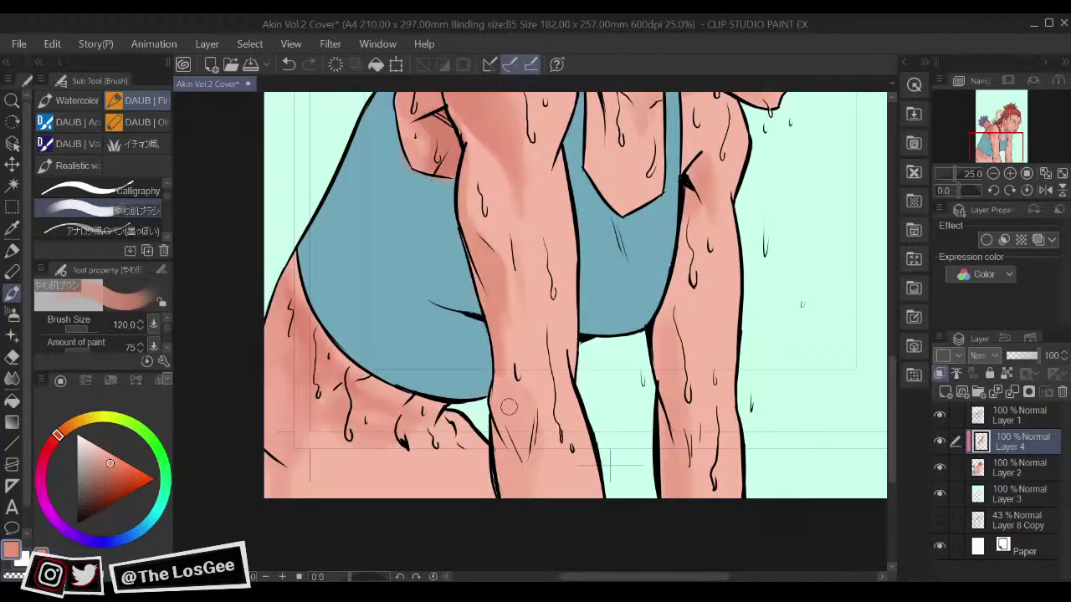
mouse_move(509, 423)
left_mouse_down()
mouse_move(506, 400)
mouse_move(519, 430)
mouse_move(516, 402)
mouse_move(521, 449)
left_mouse_up()
scroll(545, 456, "down", 2)
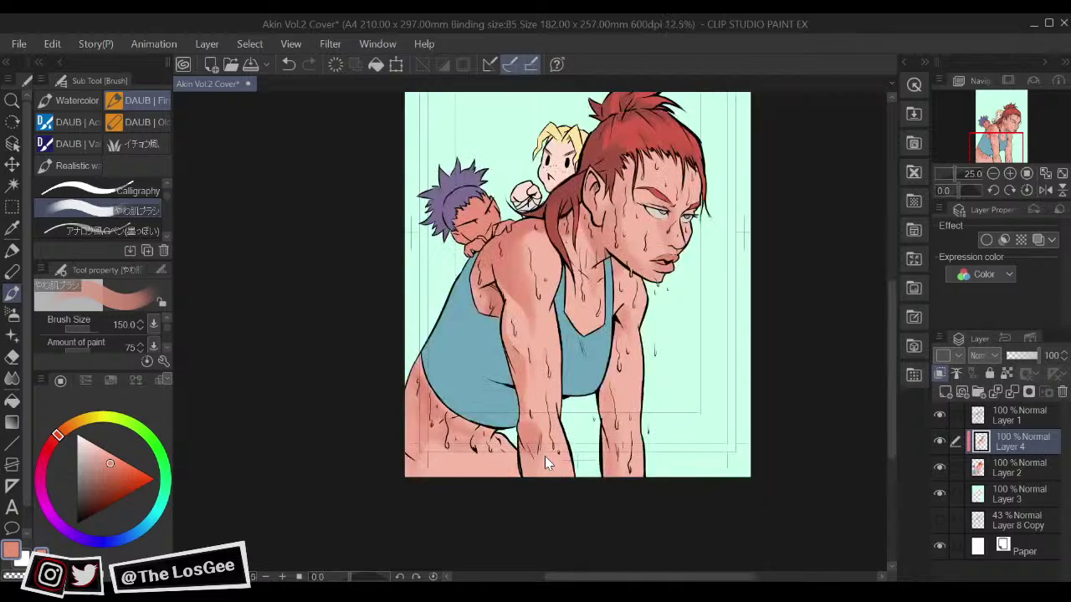
scroll(545, 456, "up", 1)
mouse_move(544, 456)
left_mouse_down()
mouse_move(551, 445)
mouse_move(534, 462)
mouse_move(537, 431)
mouse_move(544, 460)
left_mouse_up()
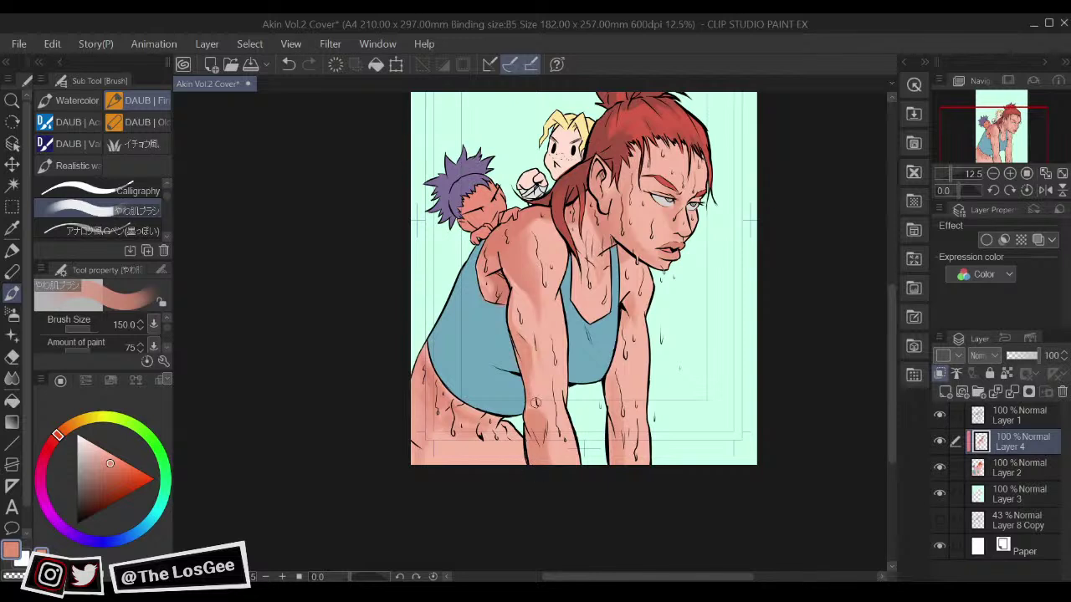
Step: Blend the near forearm and wrist shading with sampled light and dark skin tones at brush size 150
left_click(550, 407, "alt")
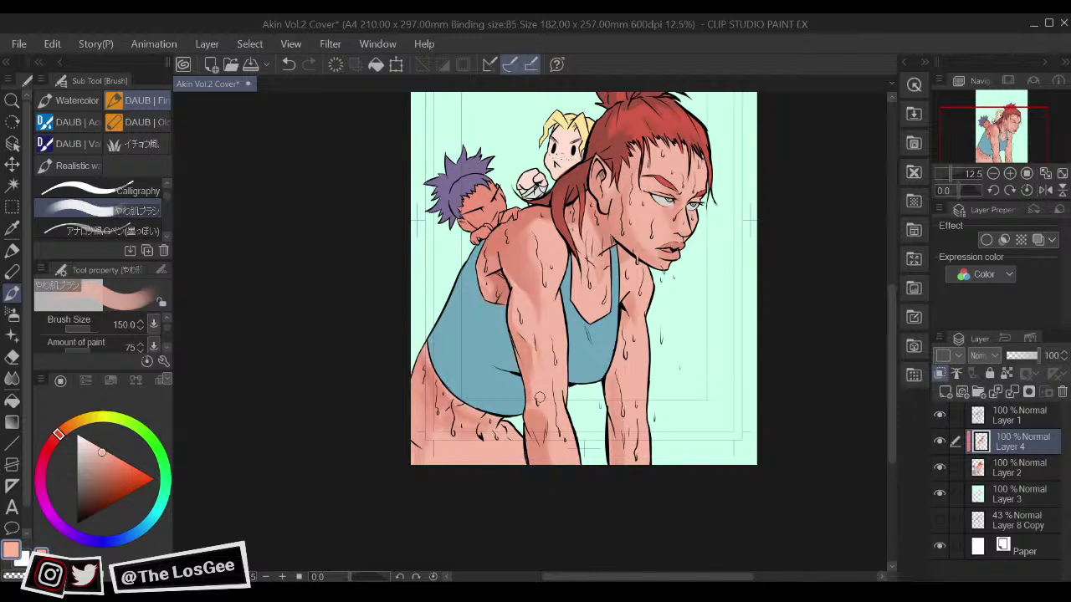
left_click(532, 391, "alt")
left_click(534, 393, "alt")
left_click_drag(536, 394, 538, 395)
left_click(534, 388, "alt")
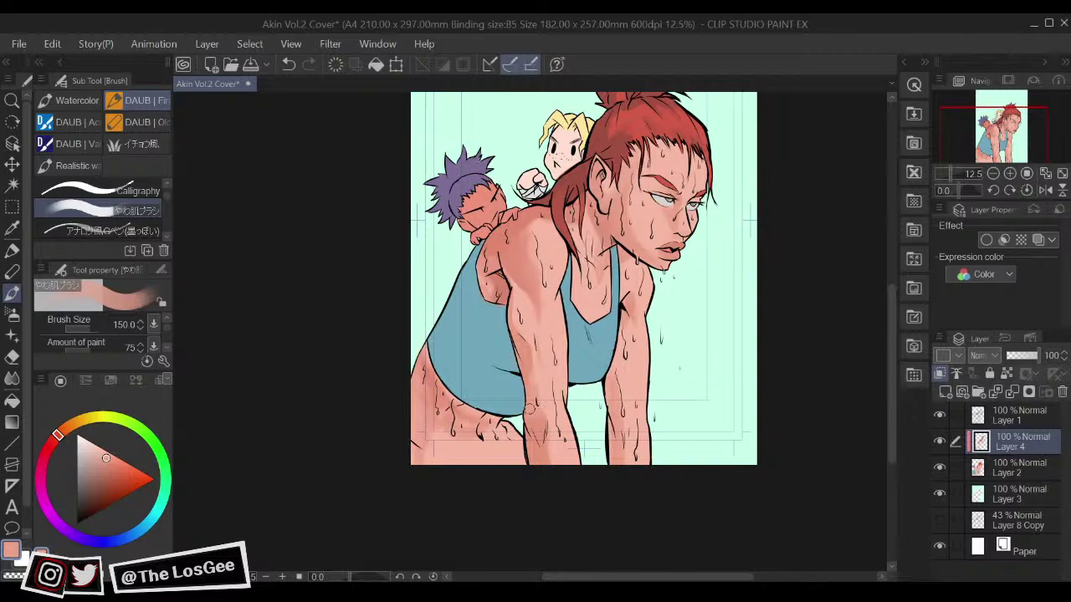
left_click(543, 430, "alt")
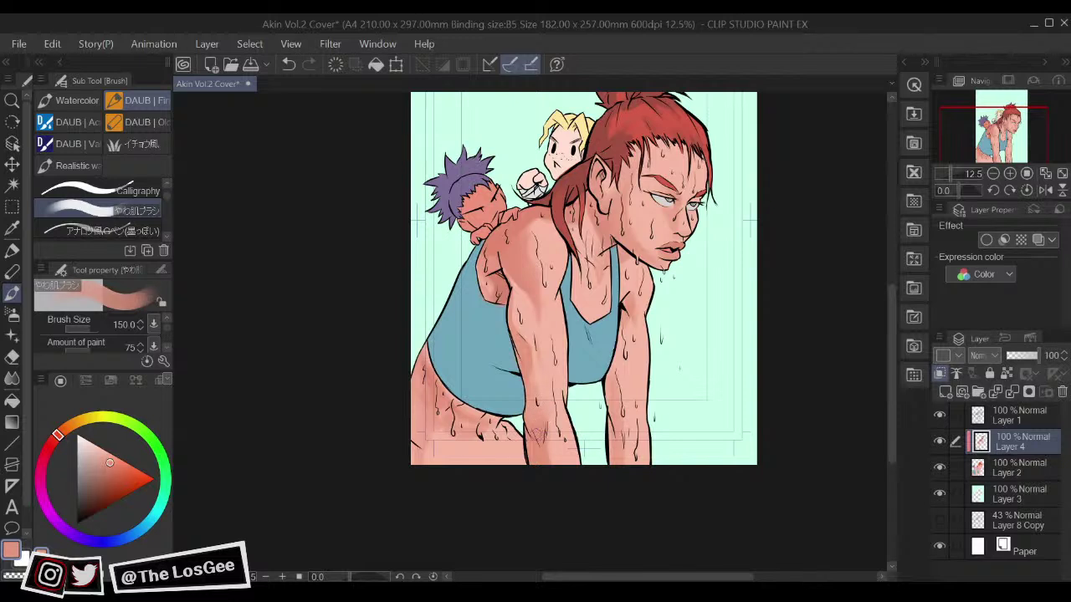
left_click(478, 438, "alt")
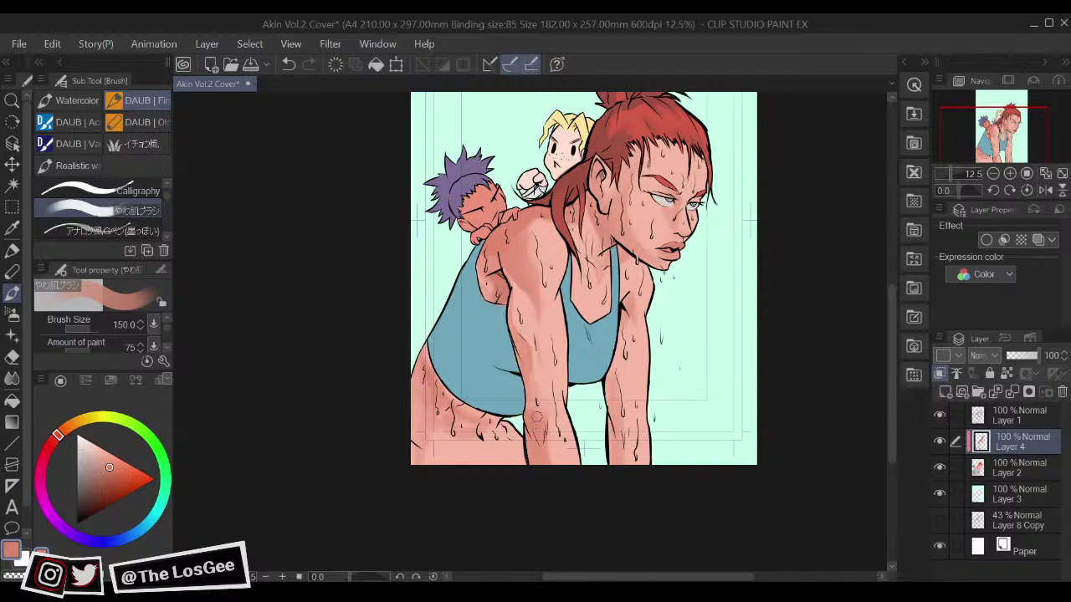
mouse_move(670, 315)
left_mouse_down()
mouse_move(660, 344)
mouse_move(679, 394)
left_mouse_up()
left_click(538, 422, "alt")
Step: Shade the far forearm down to the wrist with sampled skin tones at brush size 150
left_click_drag(662, 435, 666, 400)
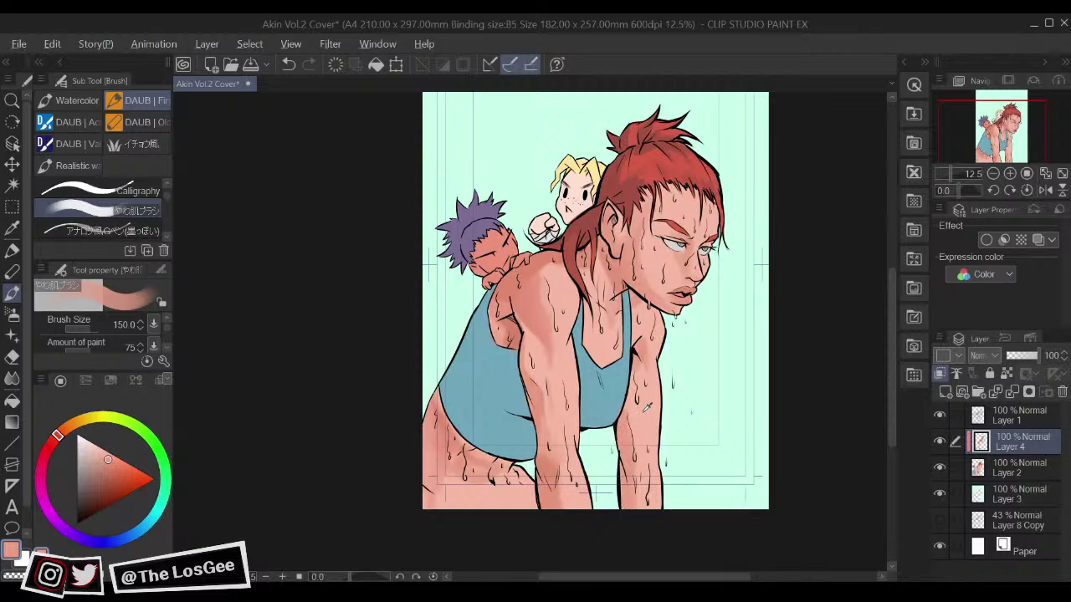
left_click(638, 456, "alt")
left_click(624, 467, "alt")
left_click(641, 500, "alt")
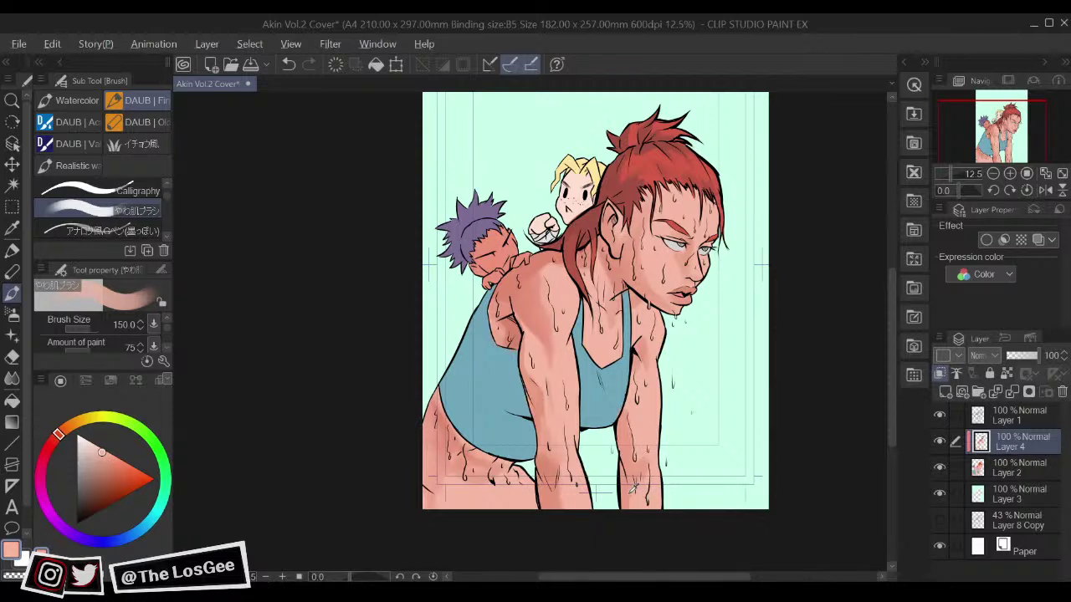
left_click(633, 489, "alt")
left_click_drag(630, 490, 627, 519)
Step: Shade the far arm below the armpit crease with sampled skin tones, enlarging the brush to 100 and up to 120
mouse_move(620, 414)
left_mouse_down()
mouse_move(605, 477)
mouse_move(604, 461)
left_mouse_up()
left_click(614, 476, "alt")
left_click(606, 462, "alt")
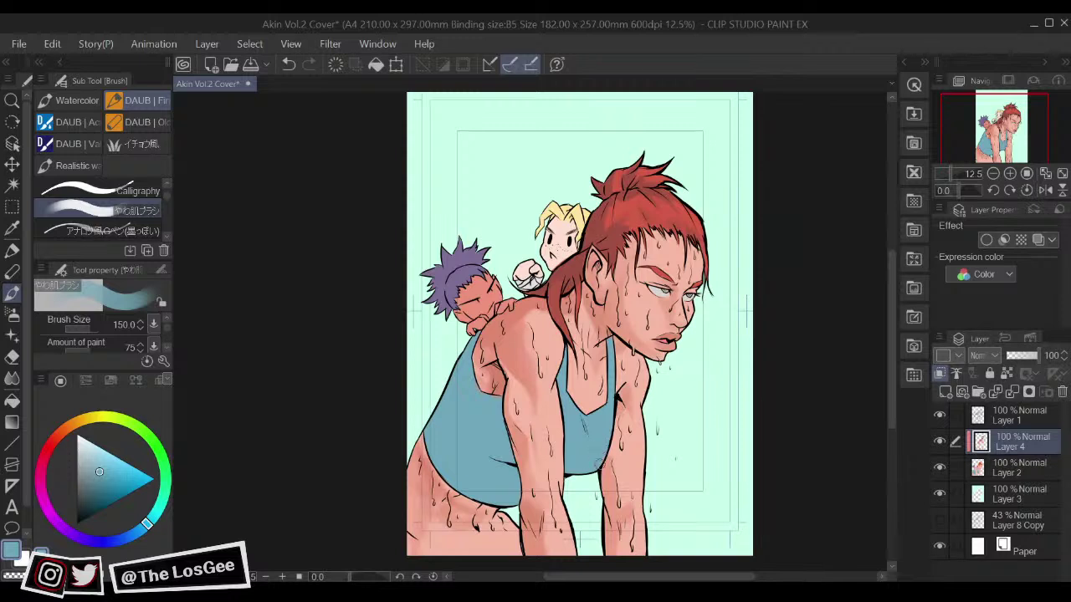
left_click(613, 459, "alt")
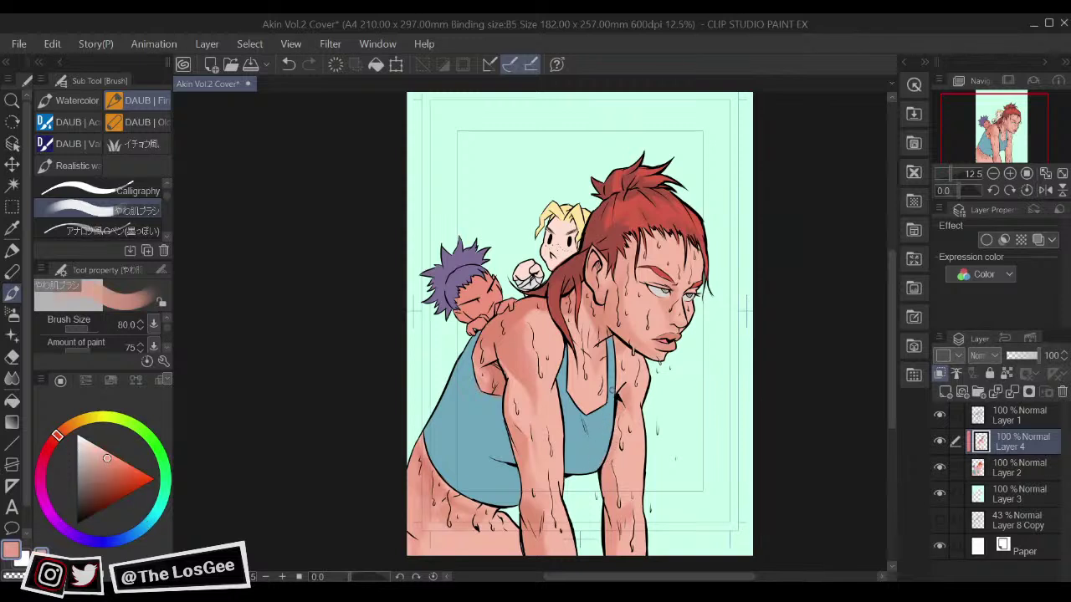
left_click(628, 402, "alt")
scroll(620, 410, "up", 2)
left_click(410, 315, "alt")
key("bracketright")
key("bracketright")
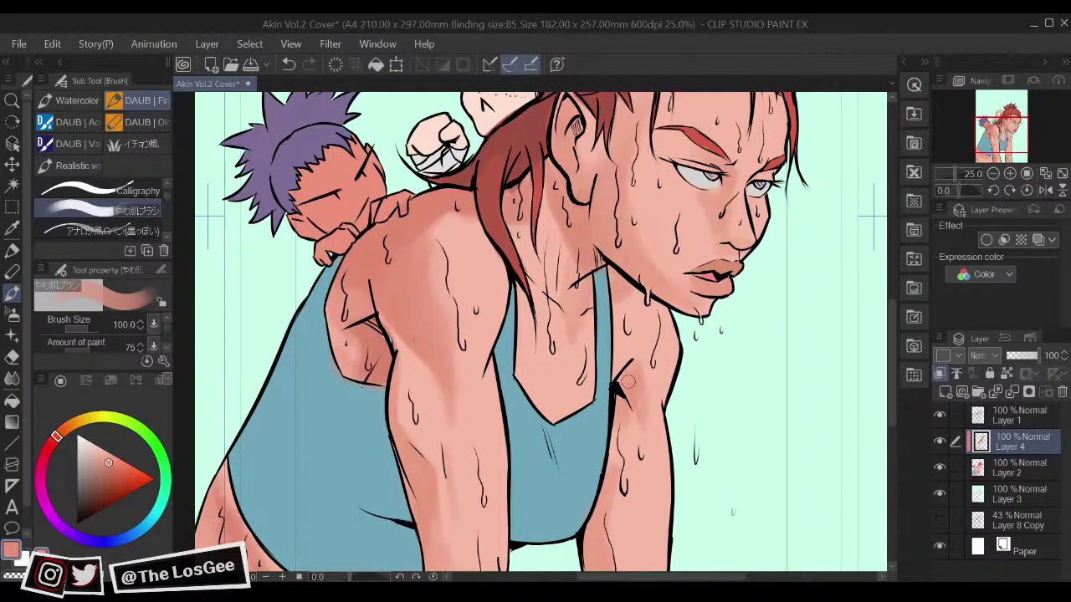
left_click_drag(625, 376, 627, 375)
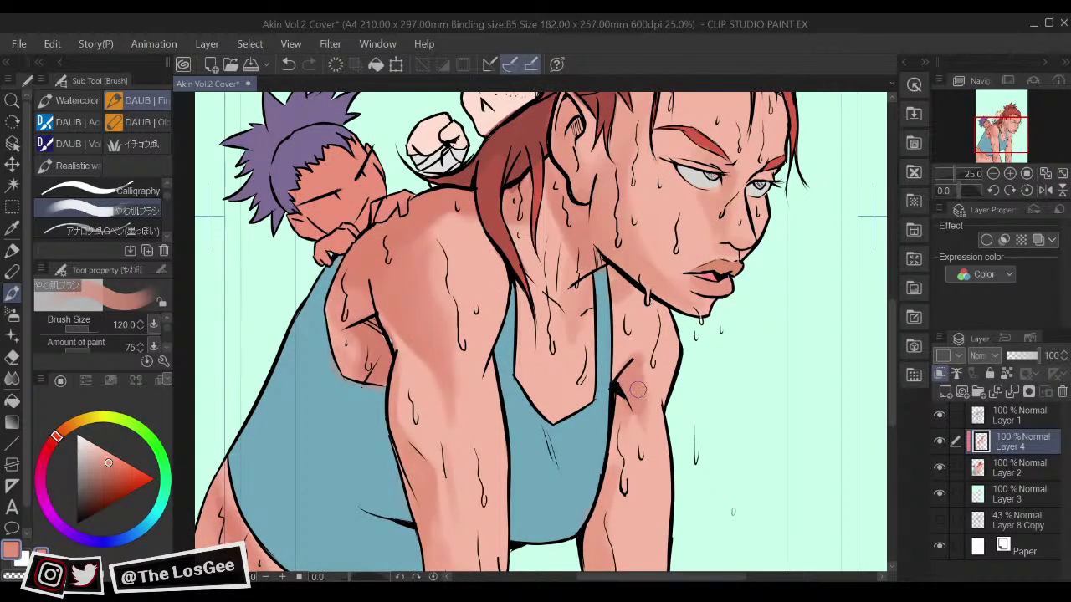
Step: Blend the near upper arm's shading around the biceps with sampled light and dark skin tones at brush size 120
left_click(411, 351, "alt")
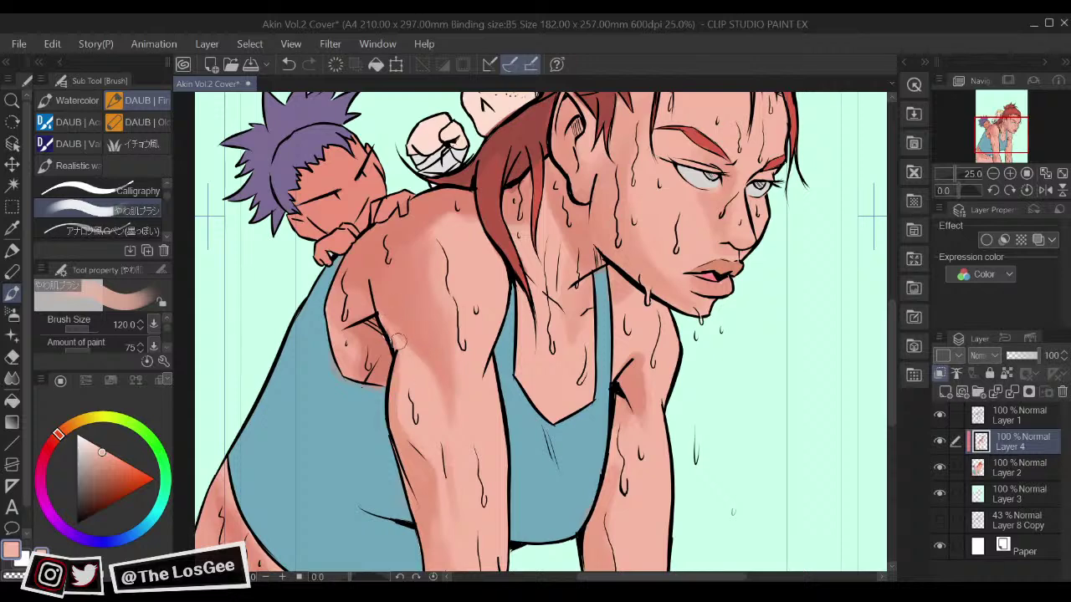
left_click(410, 325, "alt")
left_click(413, 353, "alt")
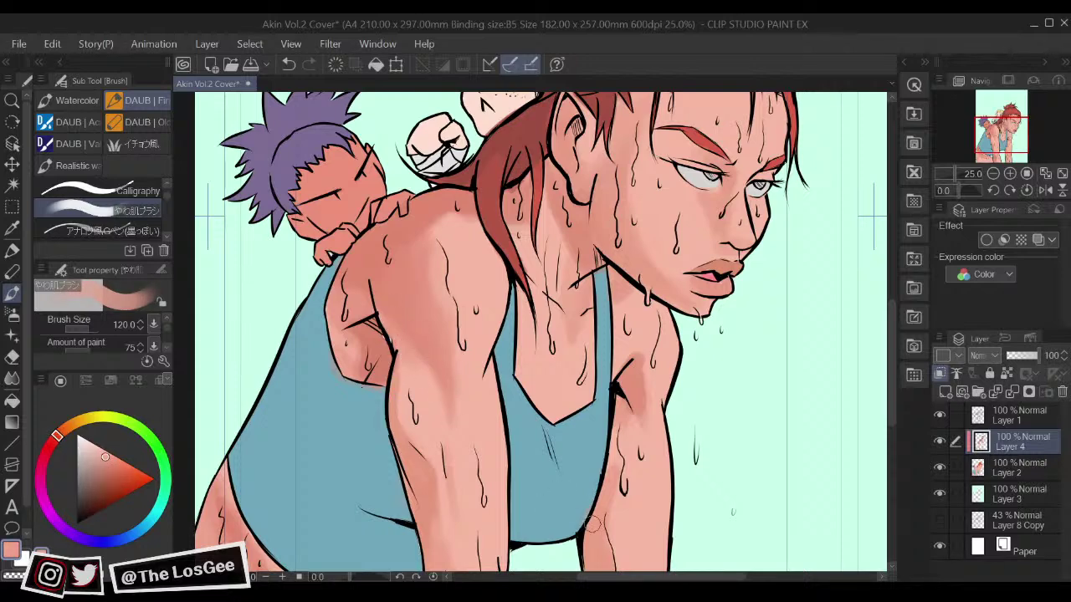
left_click_drag(519, 311, 535, 353)
left_click(468, 384, "alt")
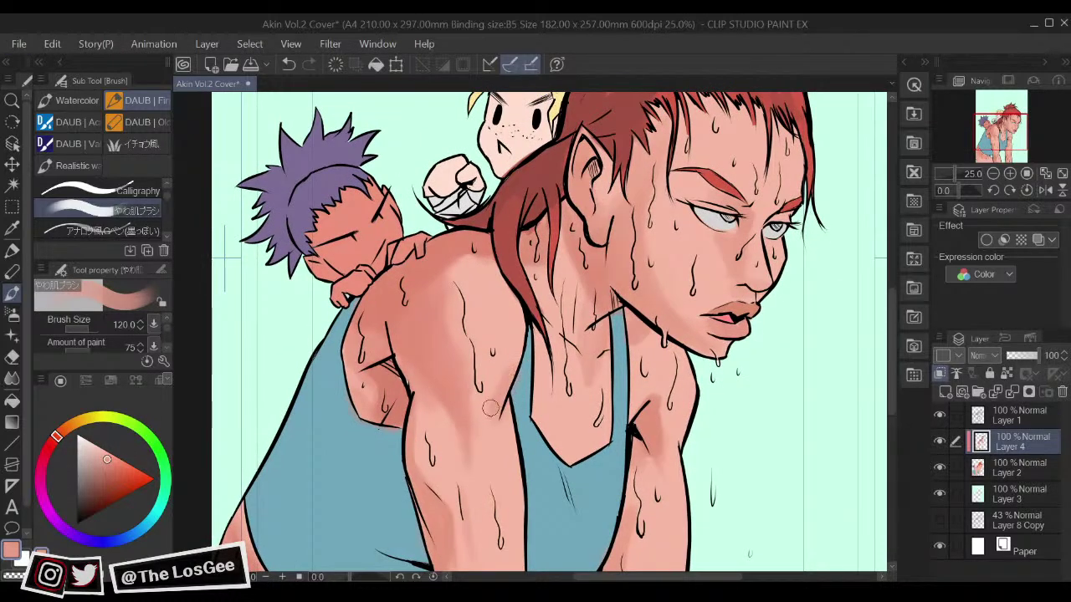
left_click(502, 363, "alt")
left_click(498, 407, "alt")
left_click(437, 363, "alt")
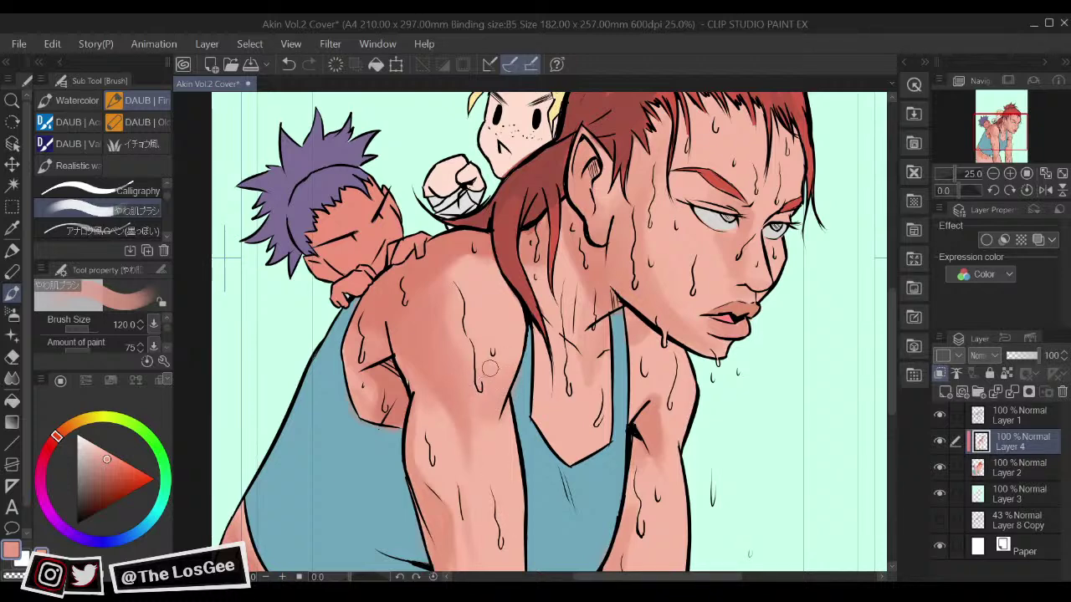
scroll(529, 335, "down", 8)
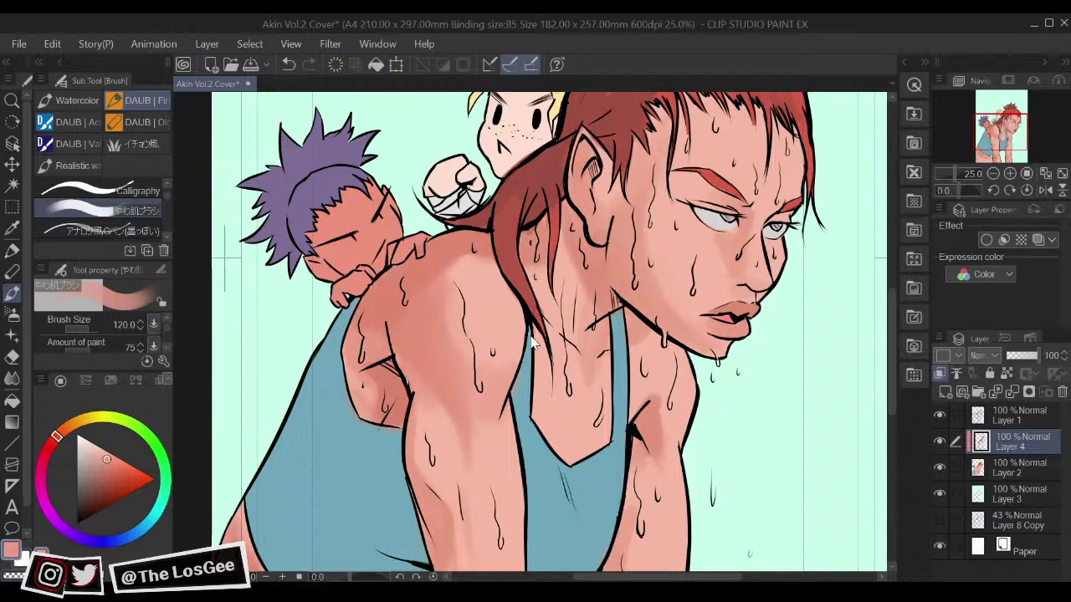
scroll(531, 336, "up", 4)
scroll(530, 336, "up", 3)
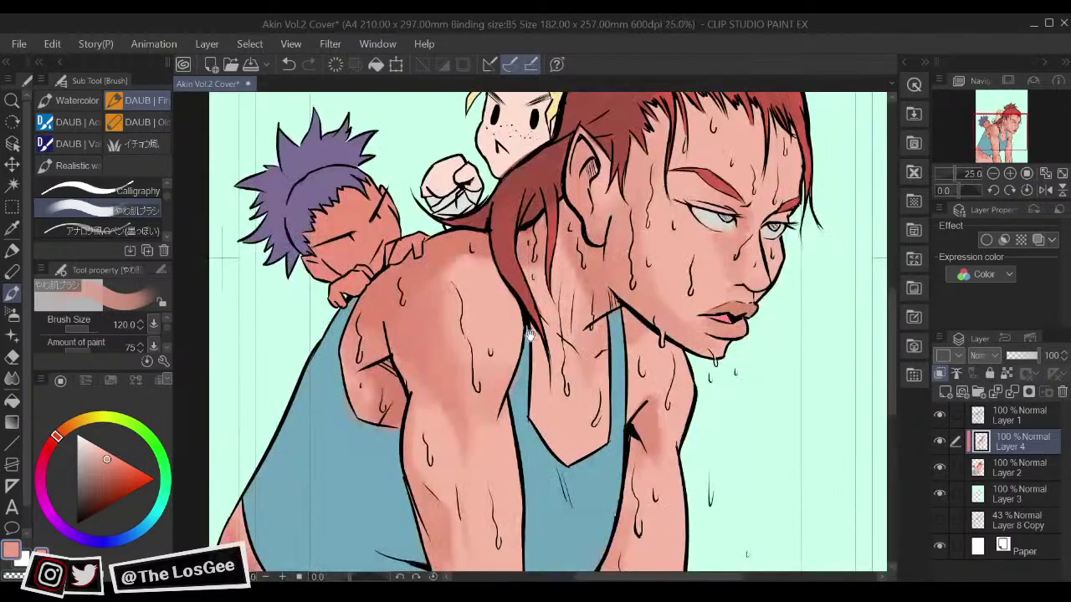
Step: Refine the far upper arm's shading with sampled dark and light skin tones at brush size 70
mouse_move(636, 392)
left_mouse_down()
mouse_move(641, 374)
mouse_move(638, 387)
left_mouse_up()
left_click(653, 405, "alt")
key("bracketleft")
key("bracketleft")
key("bracketleft")
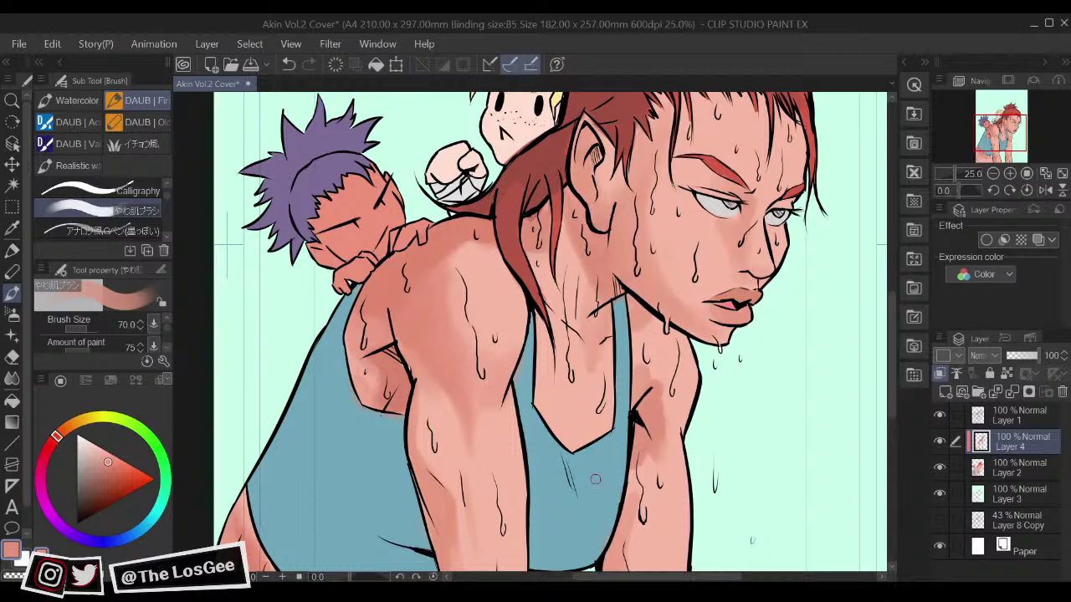
left_click(642, 537, "alt")
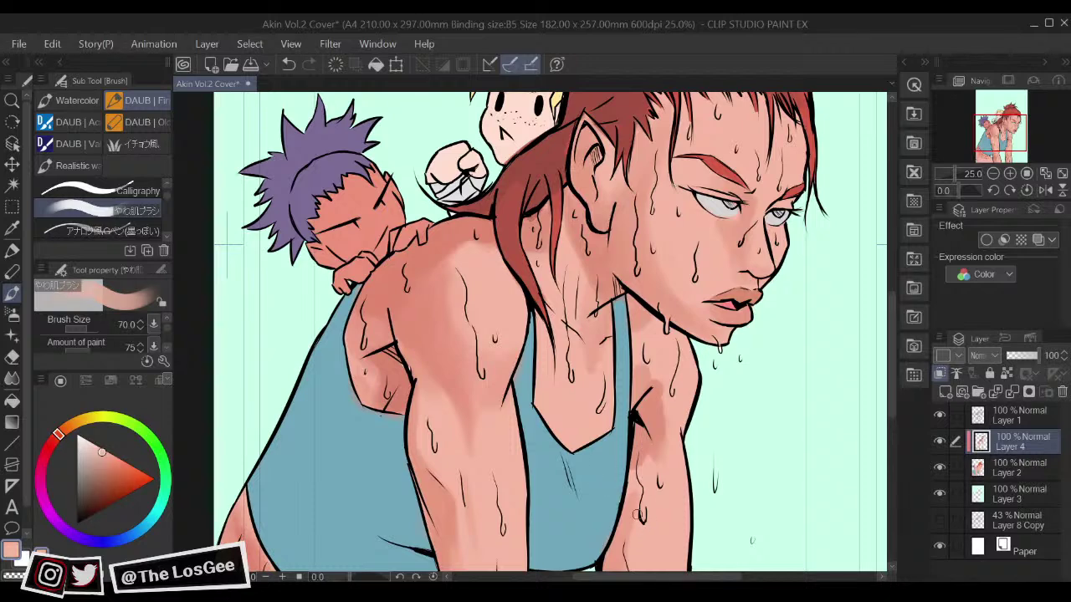
Step: Deepen the shadow below the far armpit with a darker skin tone and blend its edge along the upper arm
scroll(627, 540, "down", 2)
left_click(651, 331, "alt")
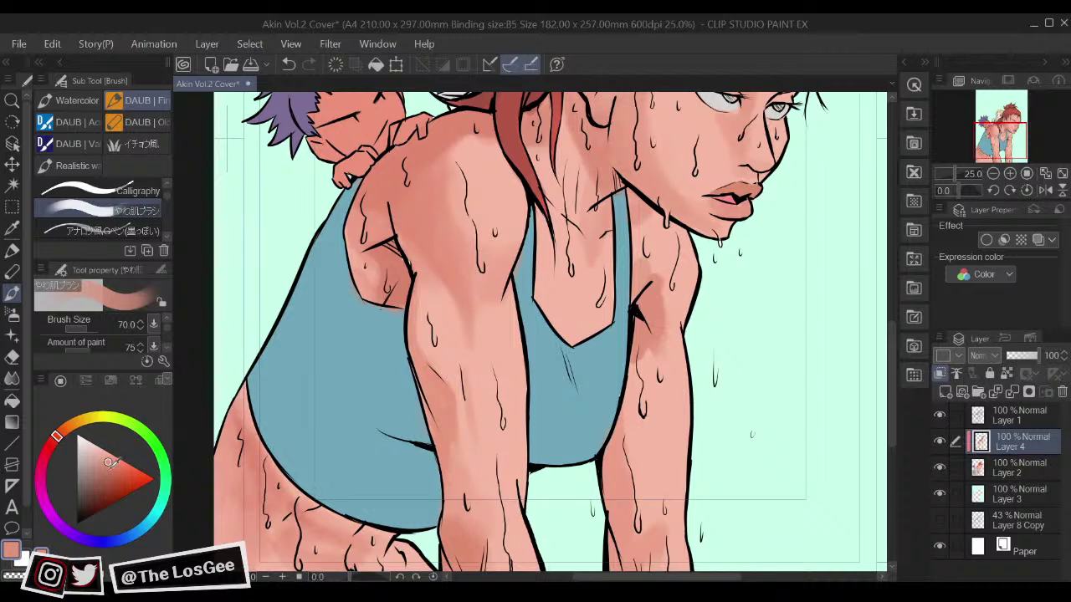
left_click_drag(115, 459, 118, 462)
mouse_move(646, 297)
left_mouse_down()
mouse_move(649, 326)
mouse_move(656, 288)
mouse_move(644, 324)
left_mouse_up()
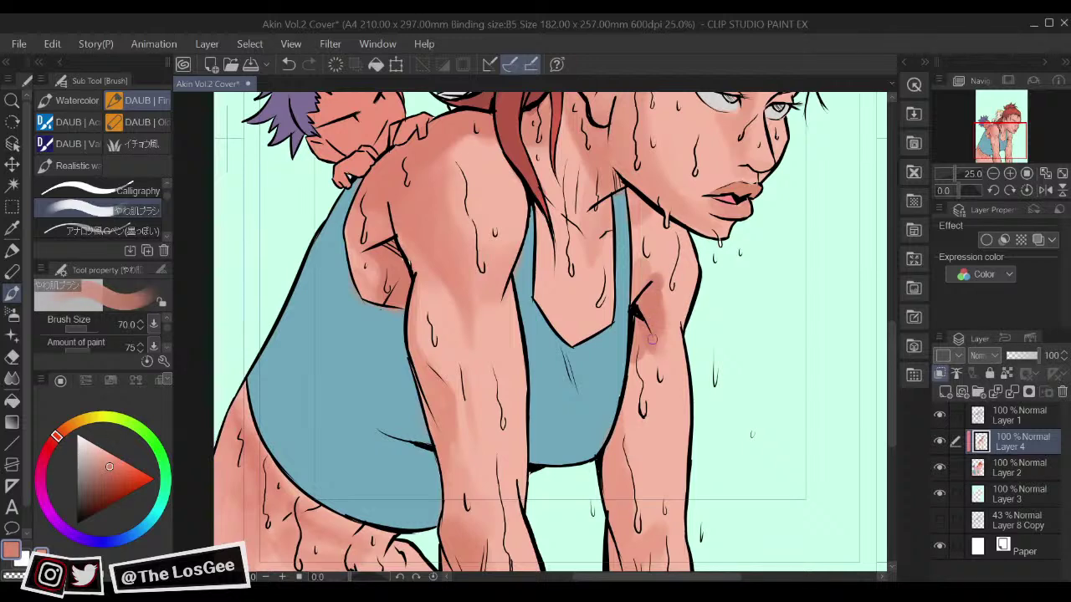
left_click(676, 306, "alt")
mouse_move(667, 276)
left_mouse_down()
mouse_move(666, 263)
mouse_move(662, 381)
mouse_move(654, 360)
mouse_move(640, 364)
mouse_move(647, 339)
mouse_move(634, 340)
mouse_move(648, 404)
left_mouse_up()
left_click(650, 333, "alt")
Step: Shade the jaw and the cheek in front of the ear at brush size 120, softening the edge with a lighter skin tone
scroll(653, 420, "down", 3)
scroll(652, 420, "up", 3)
mouse_move(618, 337)
left_mouse_down()
mouse_move(649, 371)
mouse_move(619, 335)
left_mouse_up()
key("bracketright")
key("bracketright")
key("bracketright")
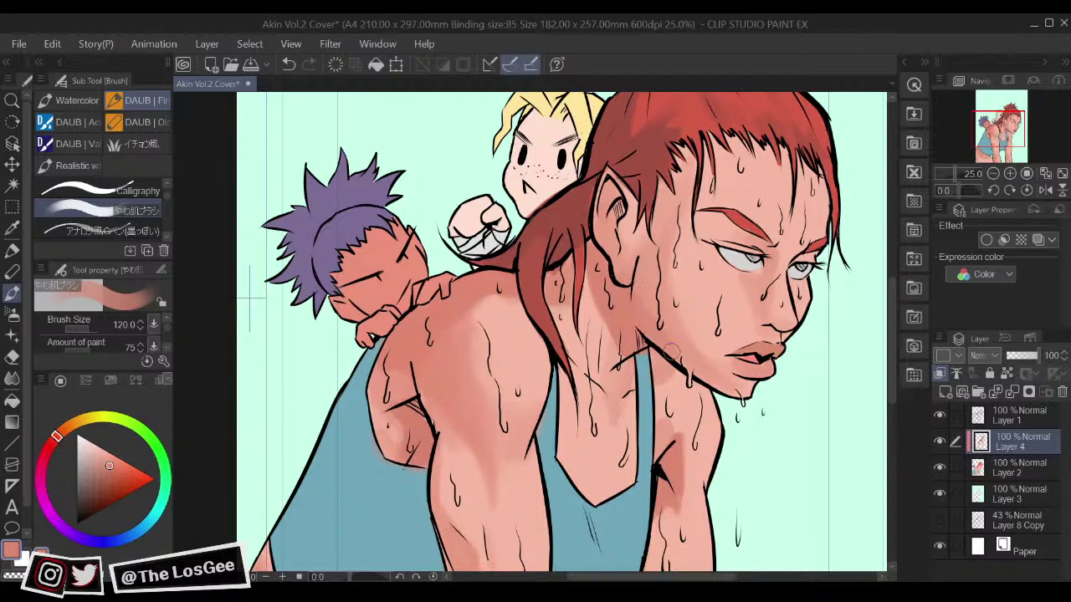
scroll(657, 339, "up", 1)
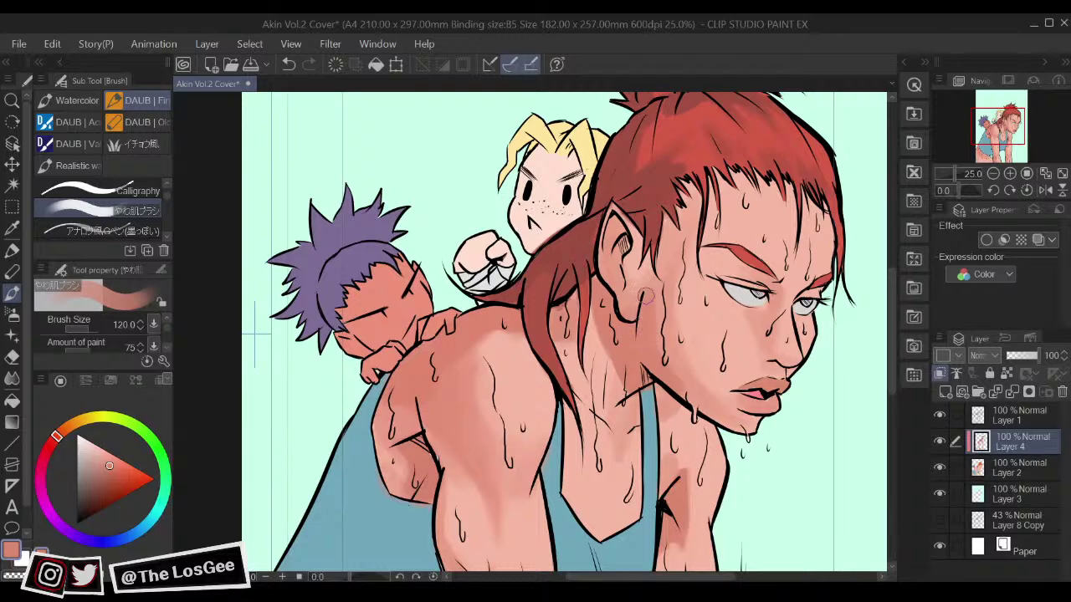
scroll(662, 368, "up", 2)
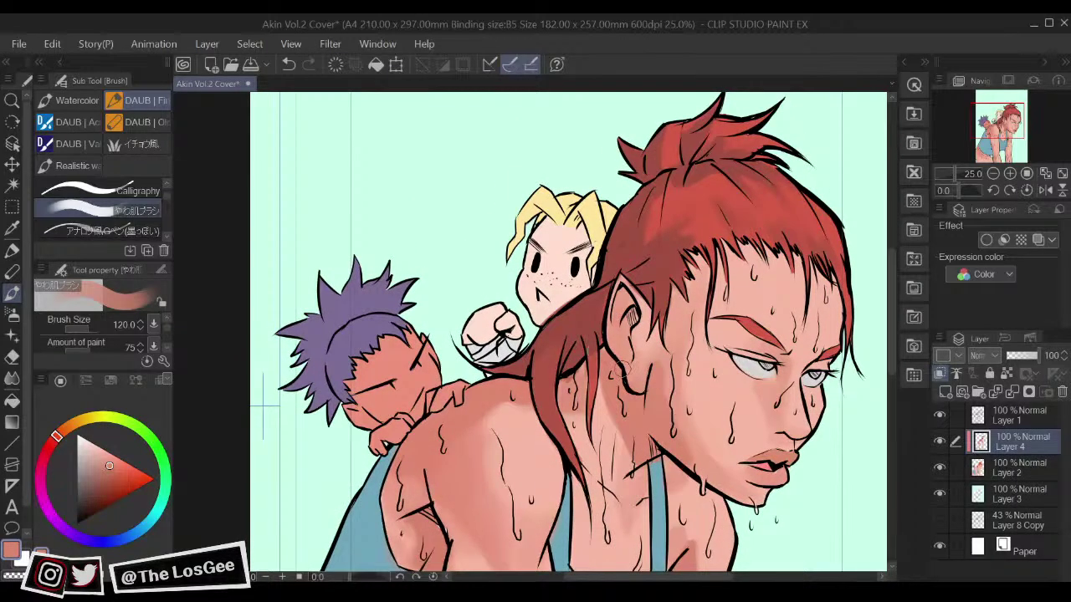
left_click(676, 368, "alt")
left_click_drag(663, 362, 665, 417)
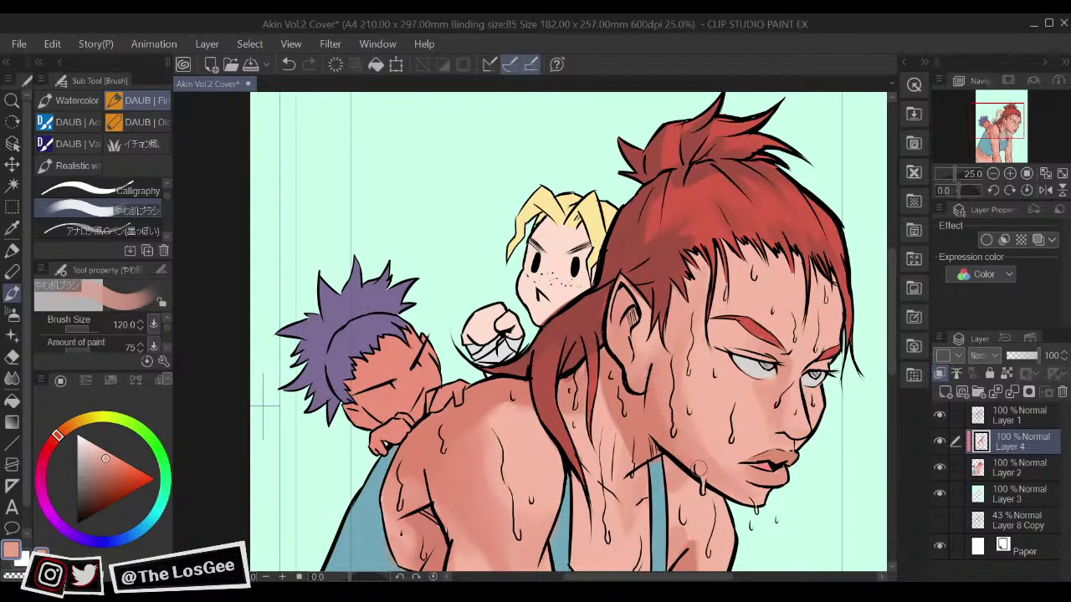
Step: Extend the darker skin shading up the side of the face to the temple at brush size 70
left_click(635, 414, "alt")
key("[")
key("[")
key("[")
mouse_move(683, 336)
left_mouse_down()
mouse_move(661, 378)
mouse_move(680, 326)
left_mouse_up()
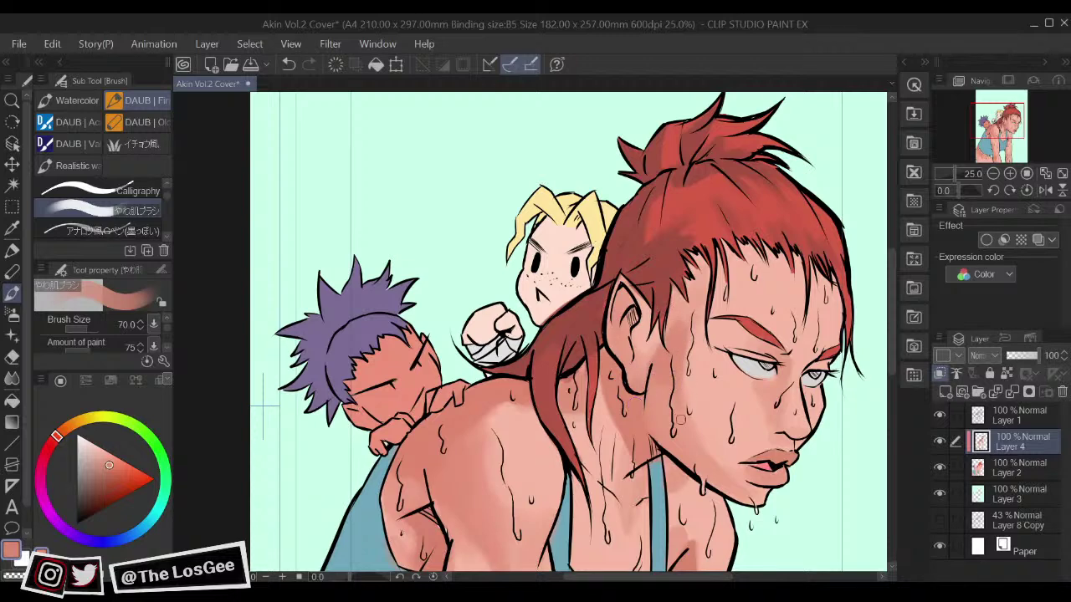
Step: Touch up the hairline above the temple with sampled hair and skin tones at brush size 70
scroll(666, 396, "up", 2)
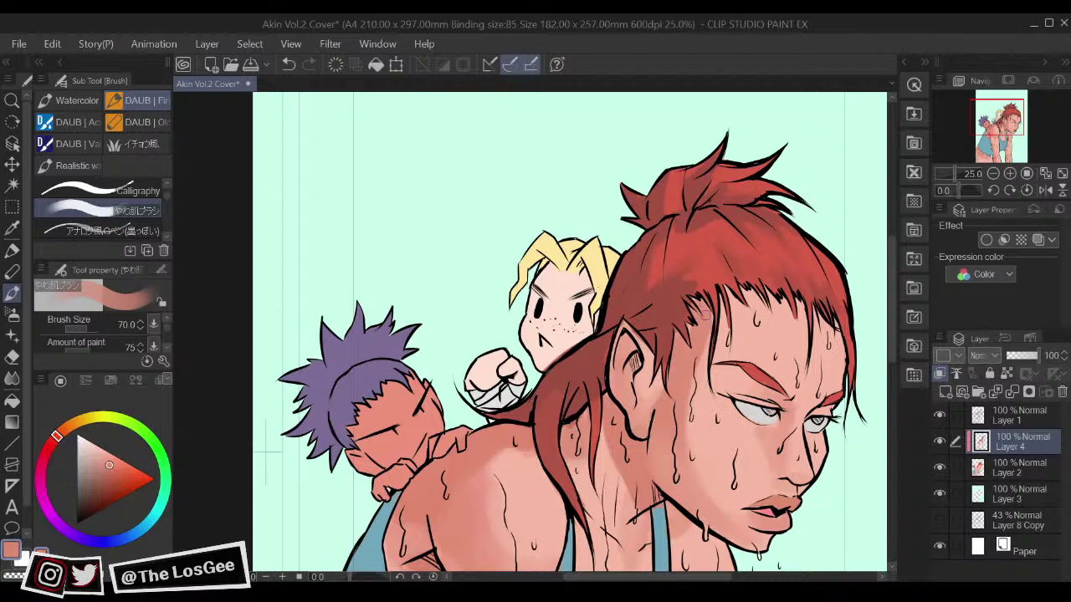
left_click(681, 312, "alt")
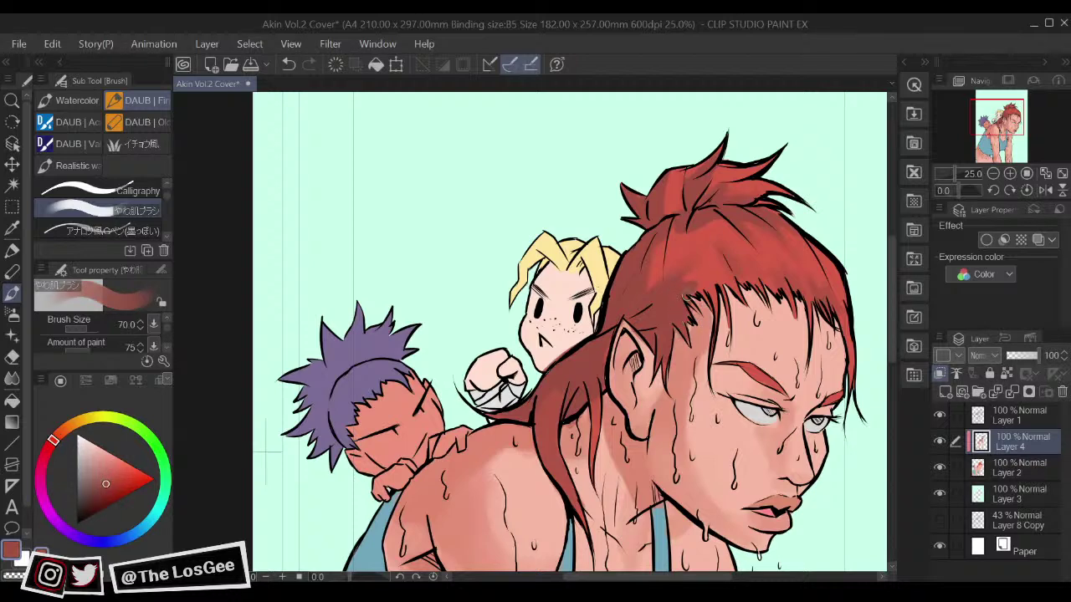
left_click(696, 326, "alt")
left_click_drag(691, 353, 704, 321)
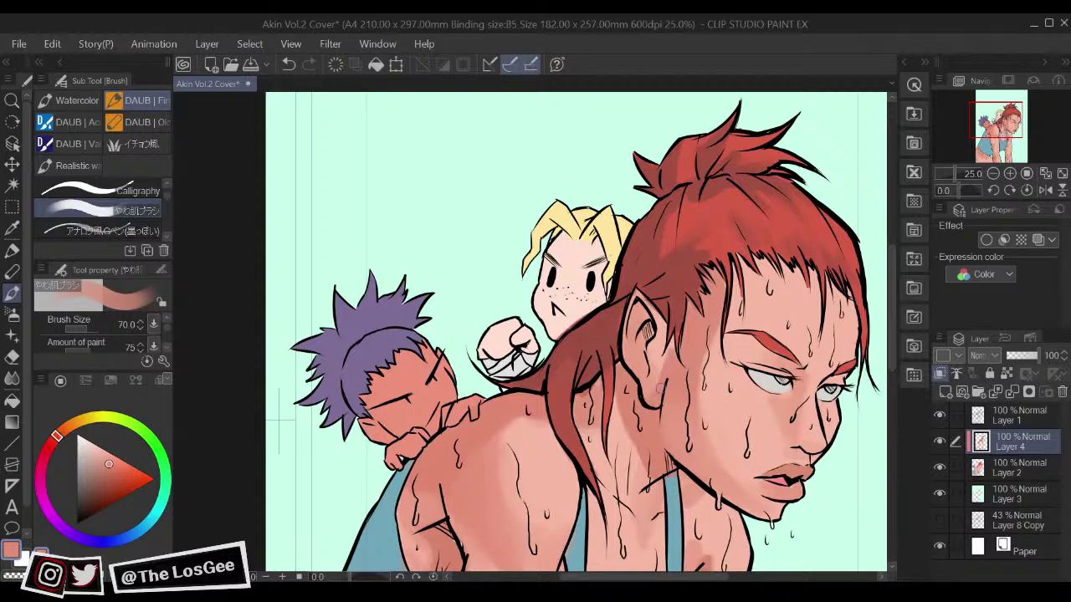
Step: Blend the shading from the ear across the cheek and jaw with a lighter mid tone and sampled skin tones
left_click(679, 441, "alt")
left_click(112, 455)
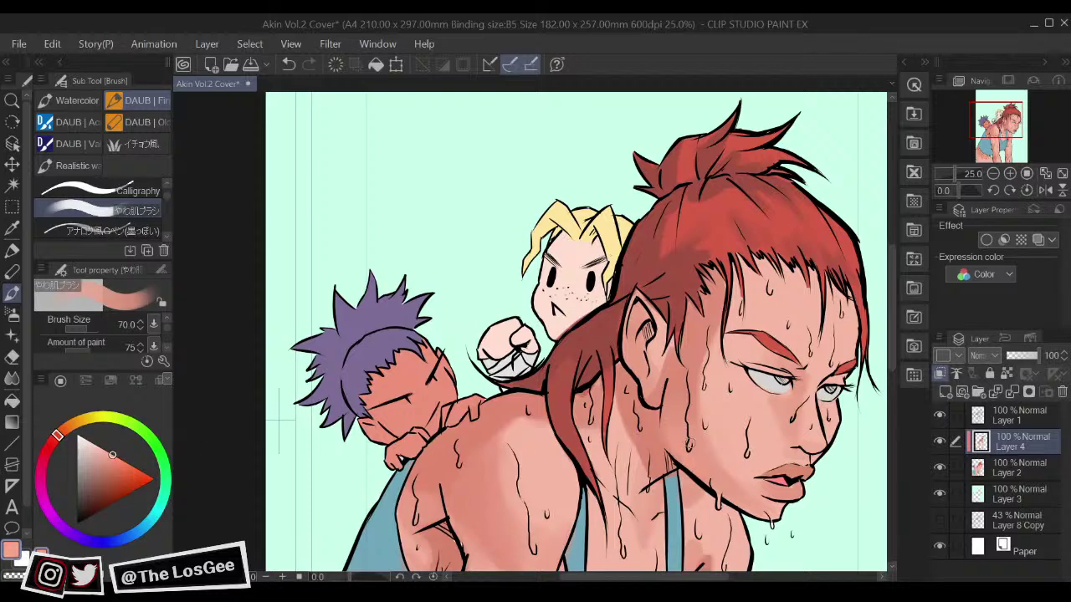
left_click(675, 402, "alt")
left_click_drag(280, 422, 255, 414)
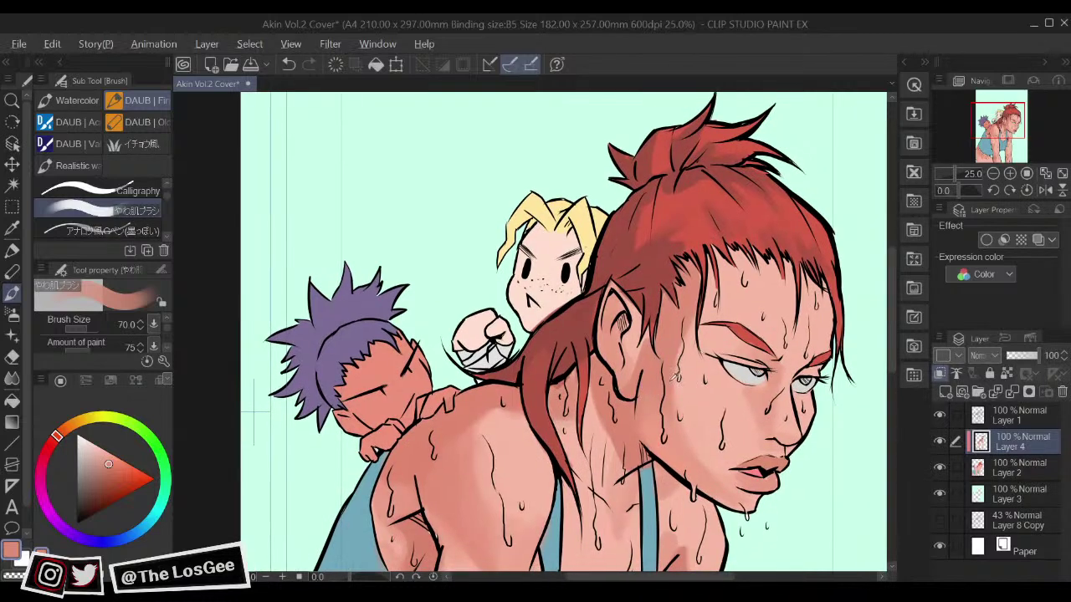
left_click(685, 459, "alt")
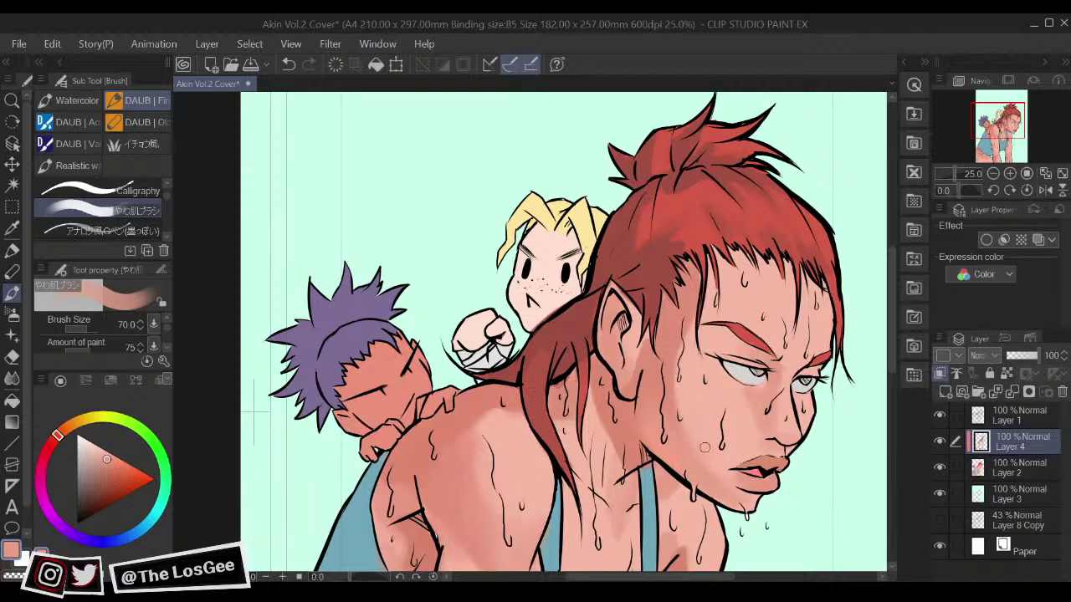
left_click_drag(700, 424, 685, 410)
left_click(648, 355, "alt")
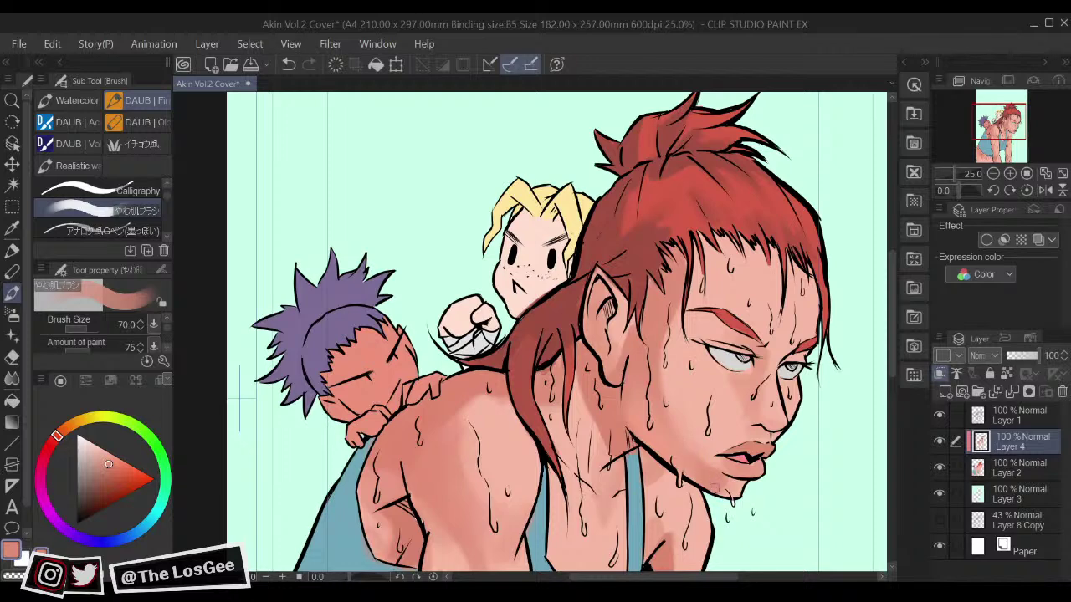
Step: Shade the skin around the near eye and beside the nose, blending with sampled skin tones at brush size 70
mouse_move(742, 504)
left_mouse_down()
mouse_move(730, 529)
mouse_move(718, 528)
left_mouse_up()
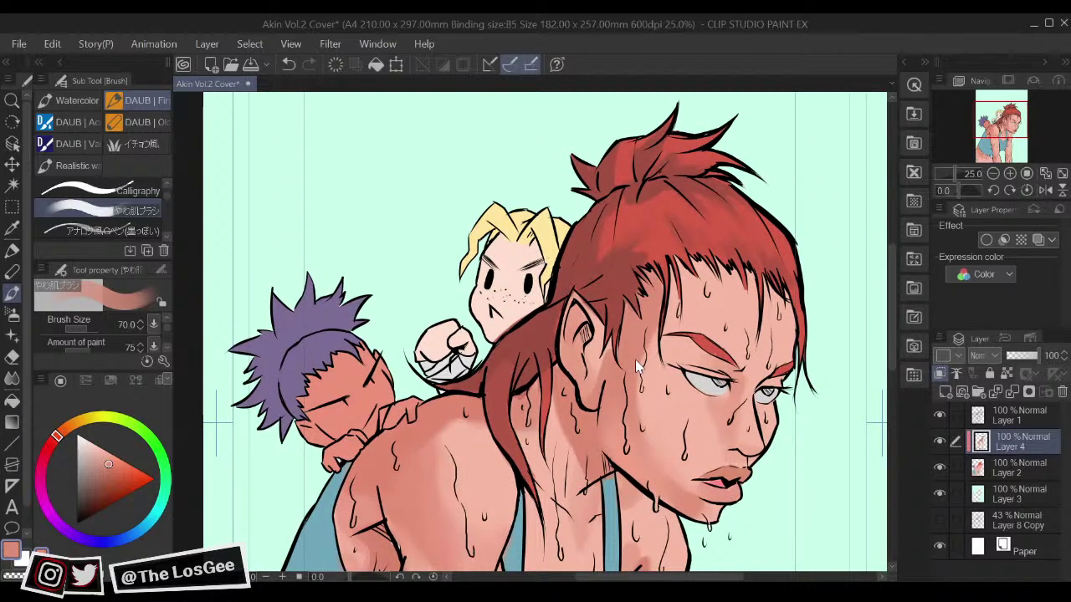
scroll(635, 360, "down", 2)
scroll(635, 360, "up", 2)
scroll(635, 359, "up", 2)
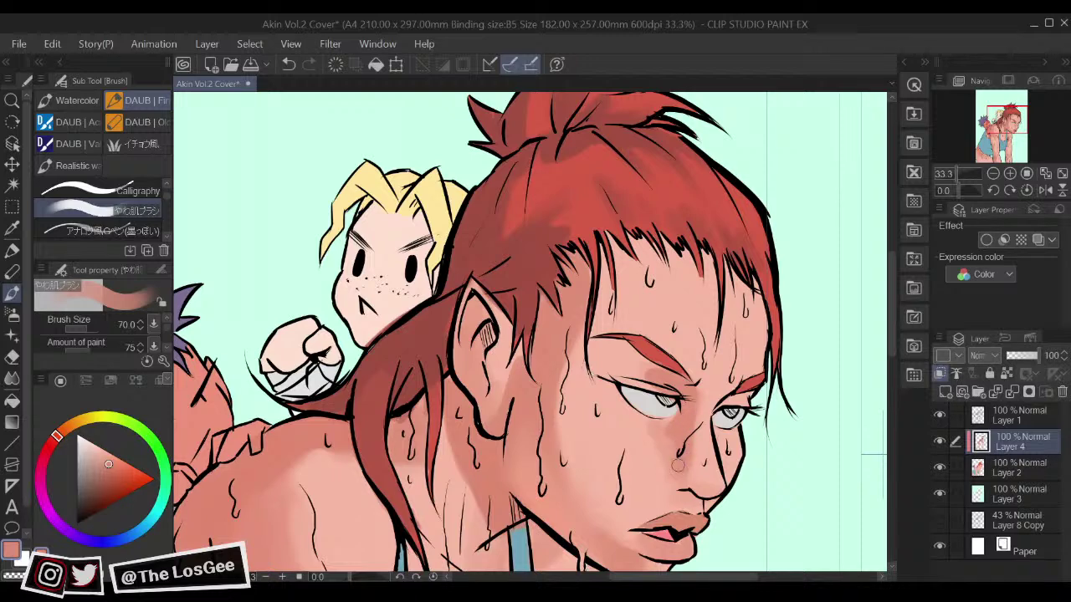
left_click(664, 432, "alt")
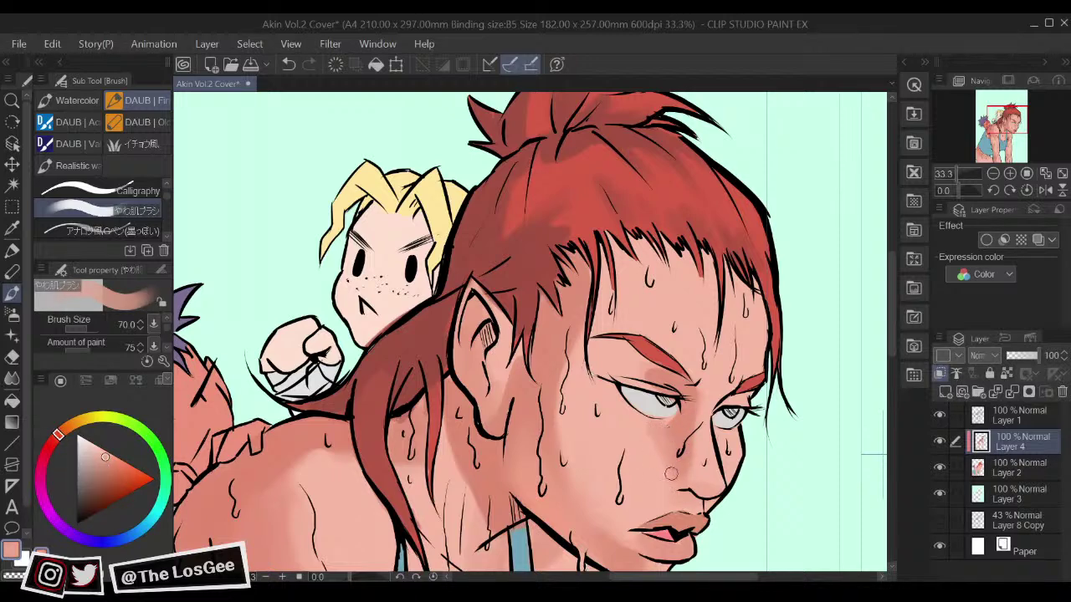
left_click(672, 462, "alt")
left_click(669, 447, "alt")
left_click(637, 416, "alt")
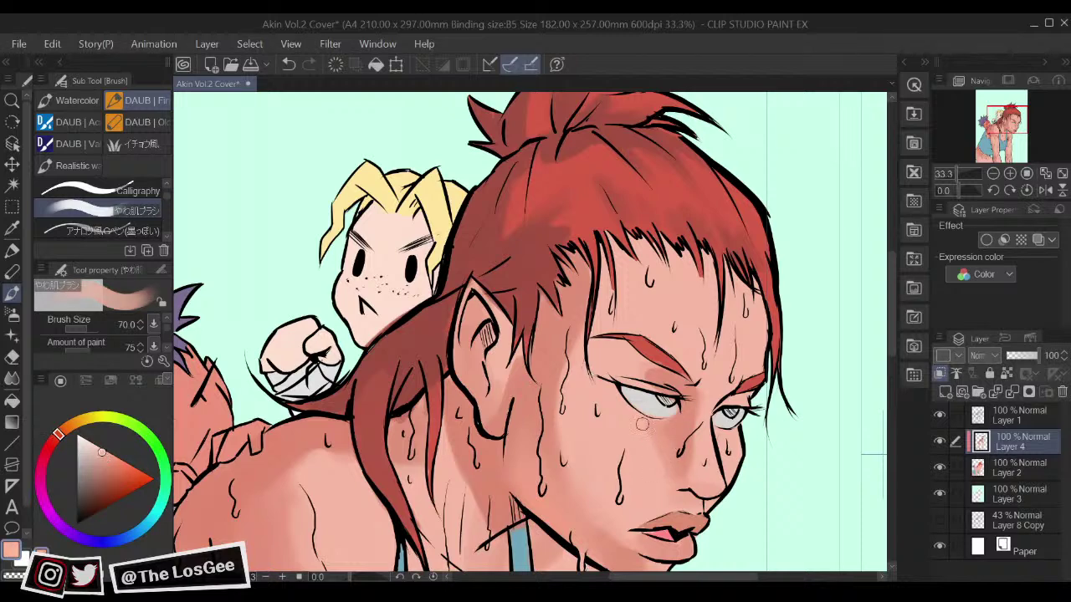
Step: Shade the side of the nose and around the nostril with sampled skin tones, reducing the brush size to 30
left_click(672, 474, "alt")
left_click(693, 452, "alt")
left_click(707, 445, "alt")
left_click(691, 450, "alt")
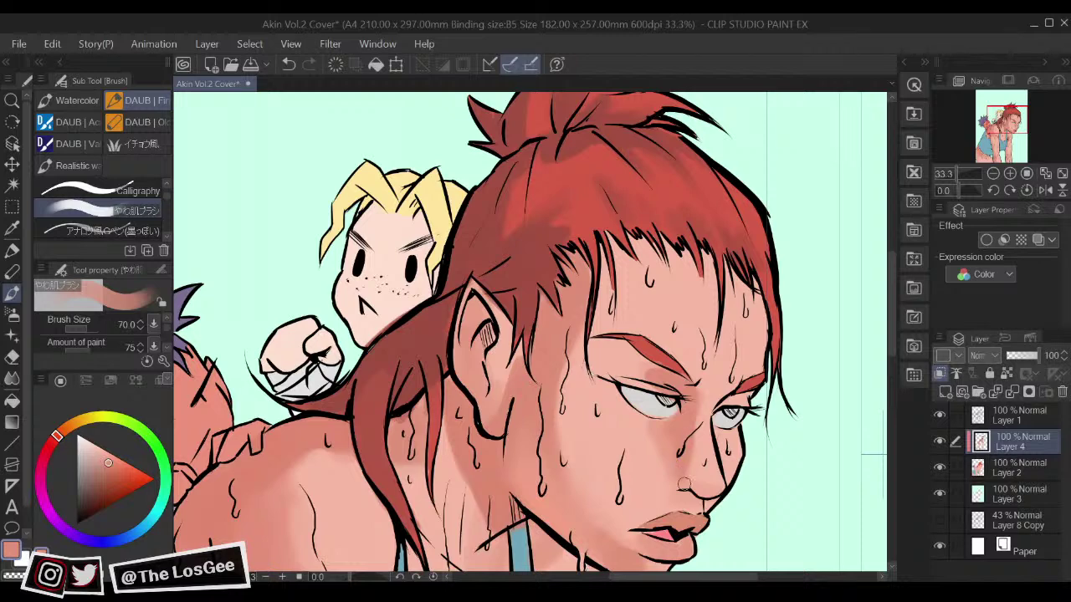
key("bracketleft")
key("bracketleft")
key("bracketleft")
key("bracketleft")
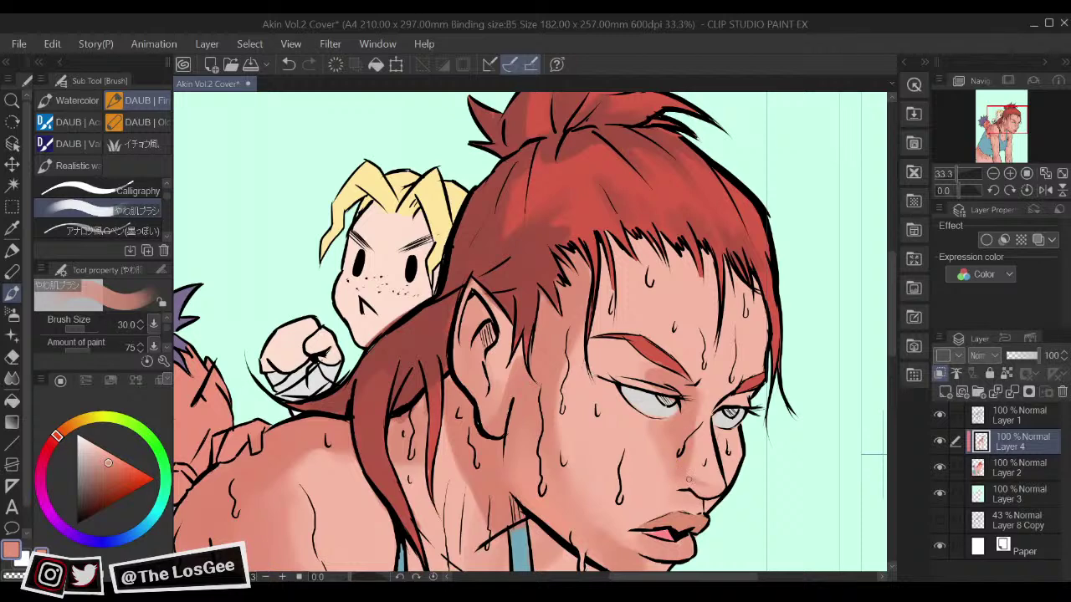
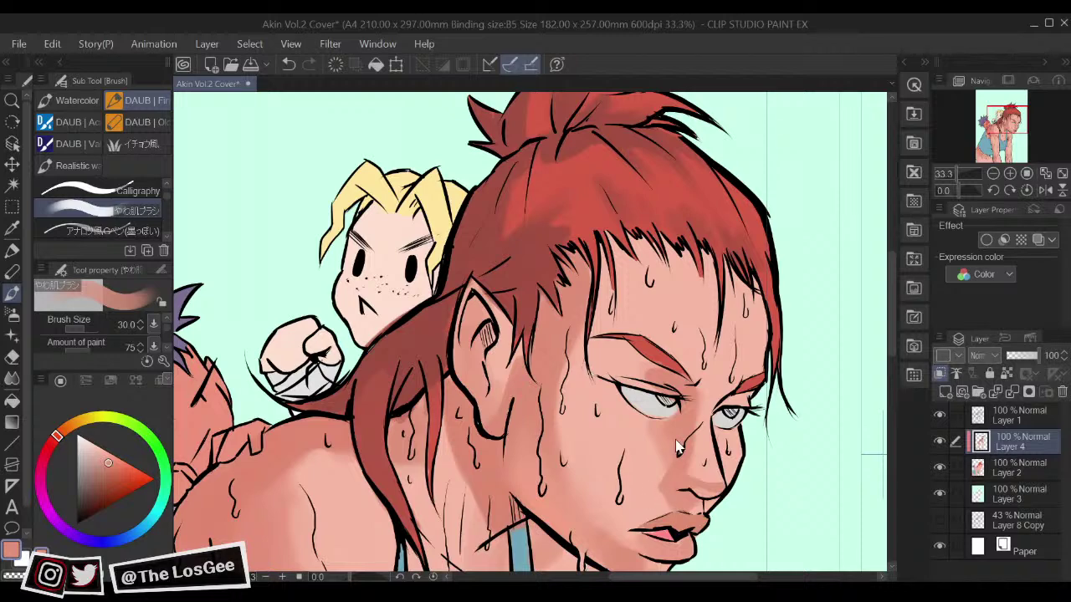
Step: Touch up the skin between the eyebrows and nose bridge with sampled tones, and check the face in a mirrored canvas view
scroll(675, 439, "down", 4)
scroll(675, 440, "up", 4)
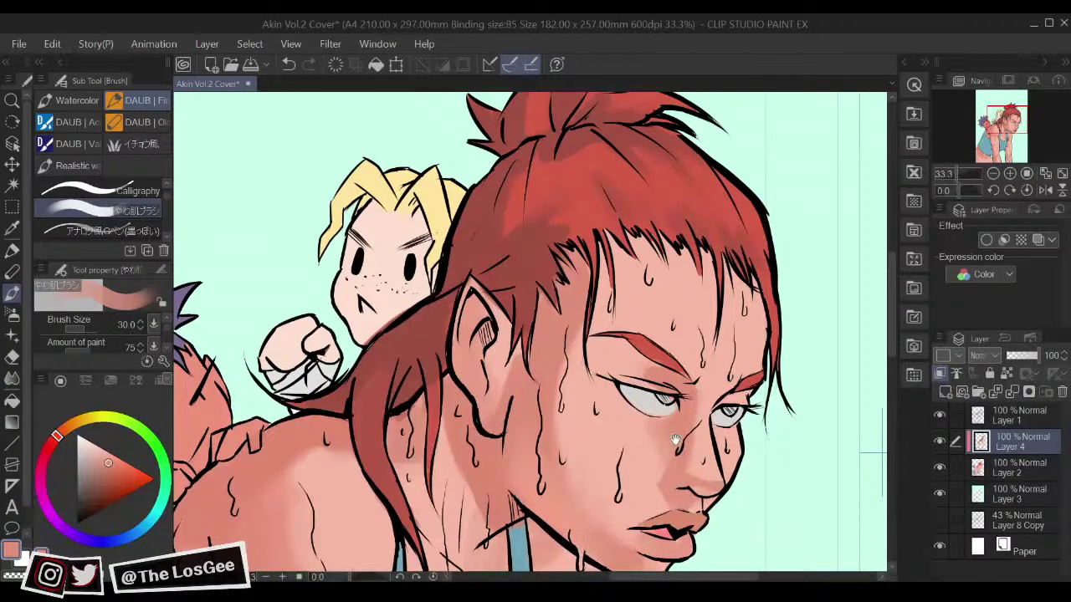
left_click_drag(675, 439, 676, 488)
left_click(714, 452, "alt")
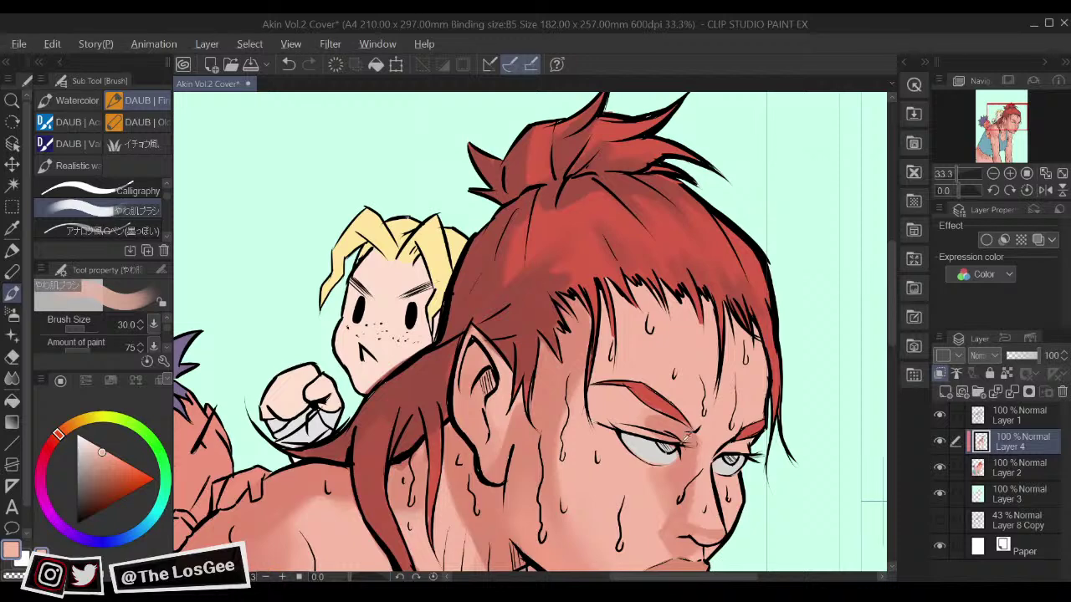
left_click(698, 434, "alt")
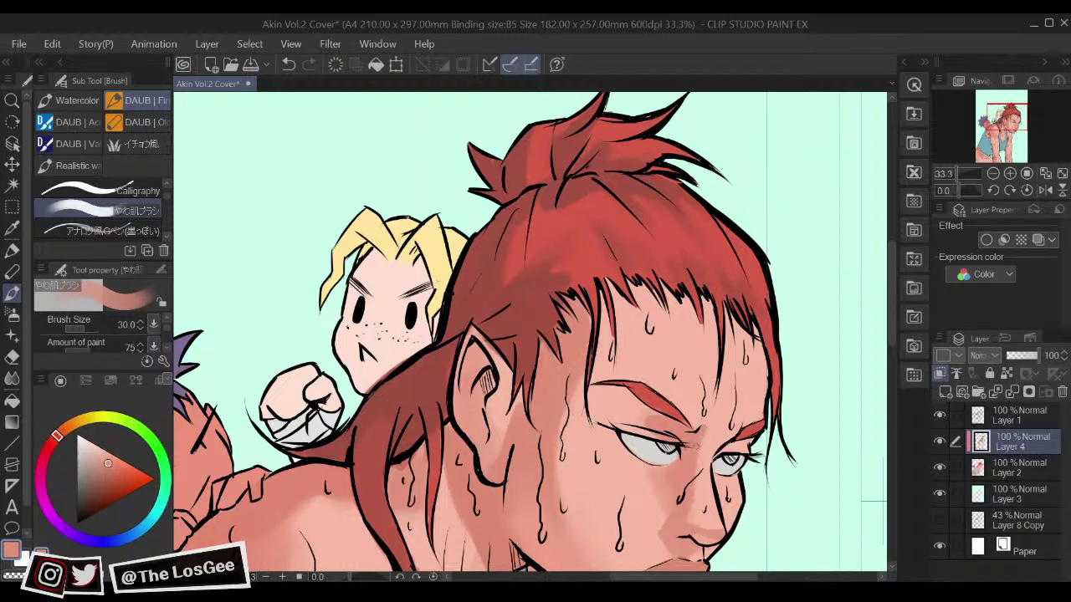
key("h")
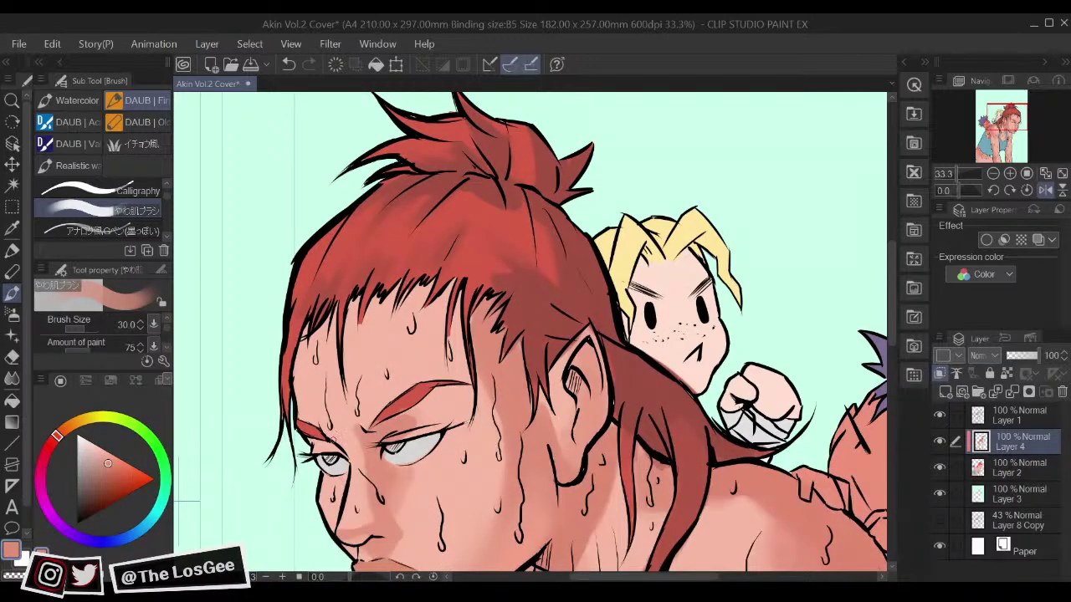
key("h")
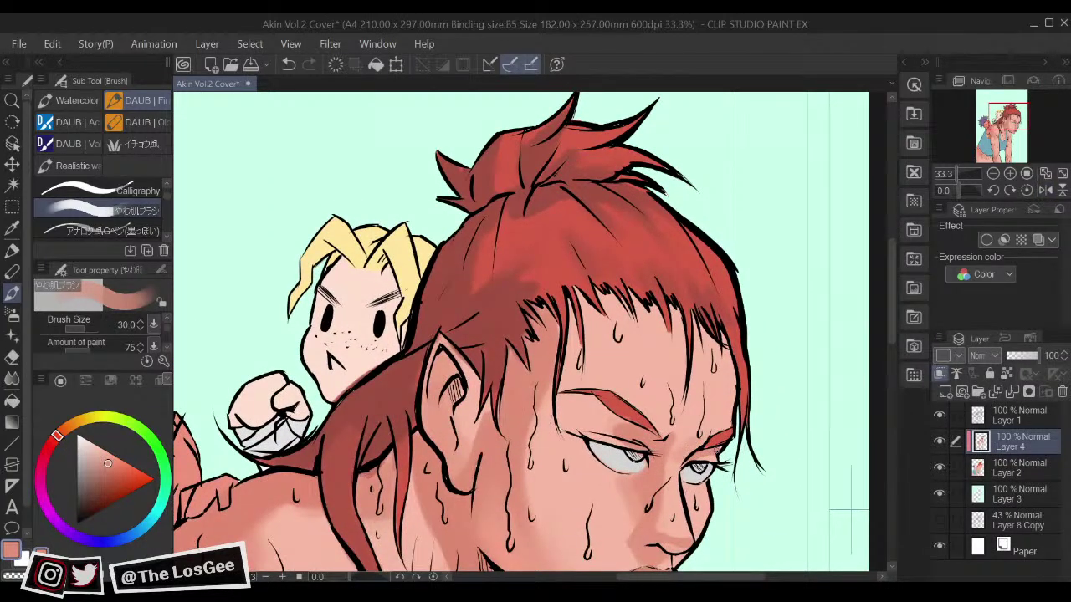
Step: Shade the upper eyelid below the near eyebrow with a darker skin tone and sampled tones at brush size 60
left_click_drag(648, 439, 632, 406)
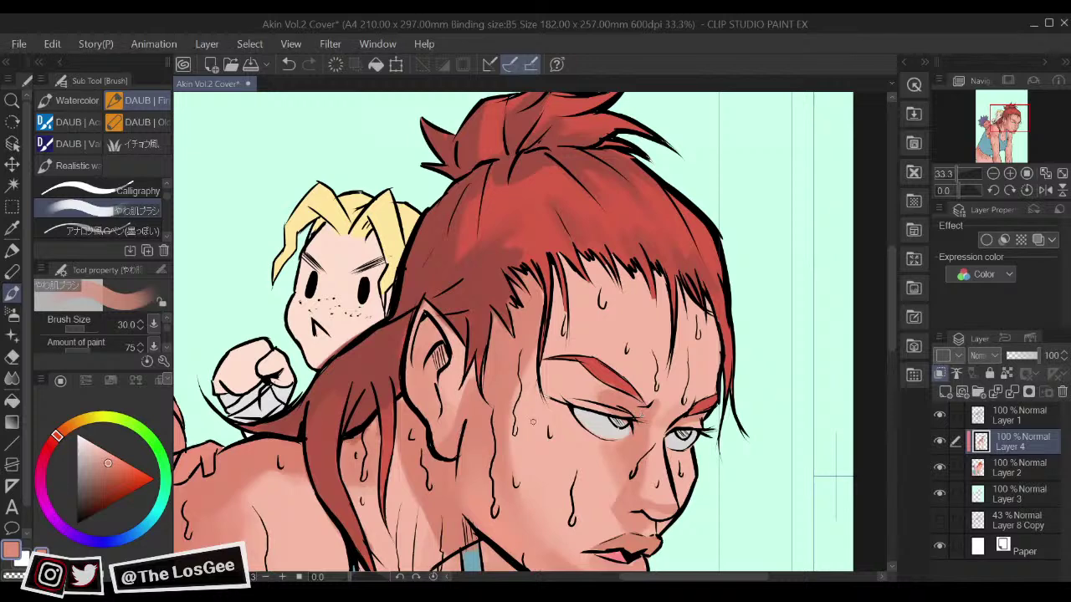
left_click(110, 467)
key("]")
left_click_drag(618, 407, 591, 389)
left_click(571, 385, "alt")
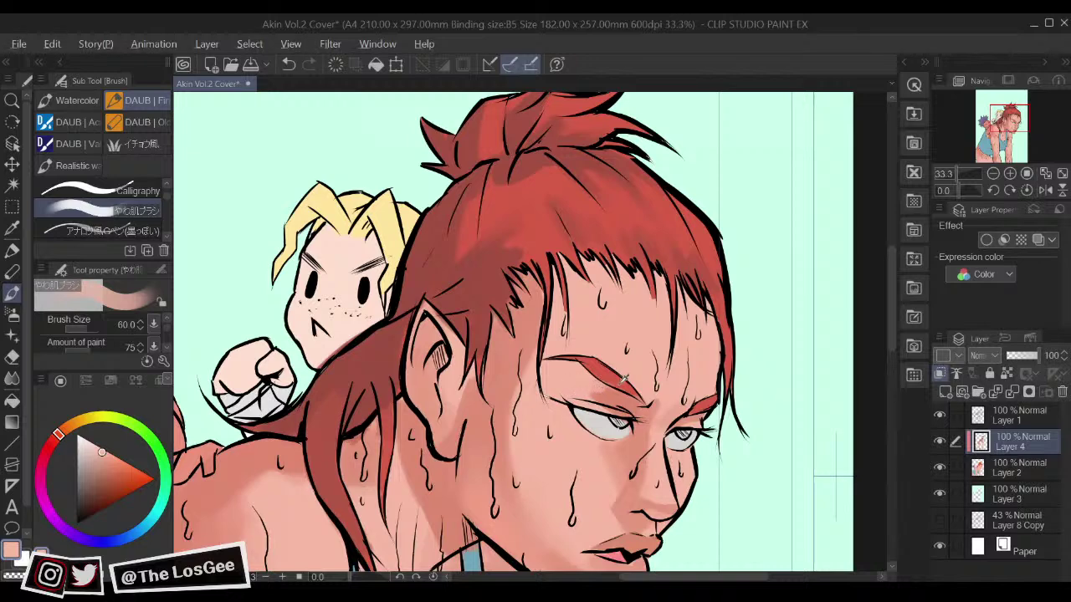
left_click(617, 384, "alt")
left_click(606, 400, "alt")
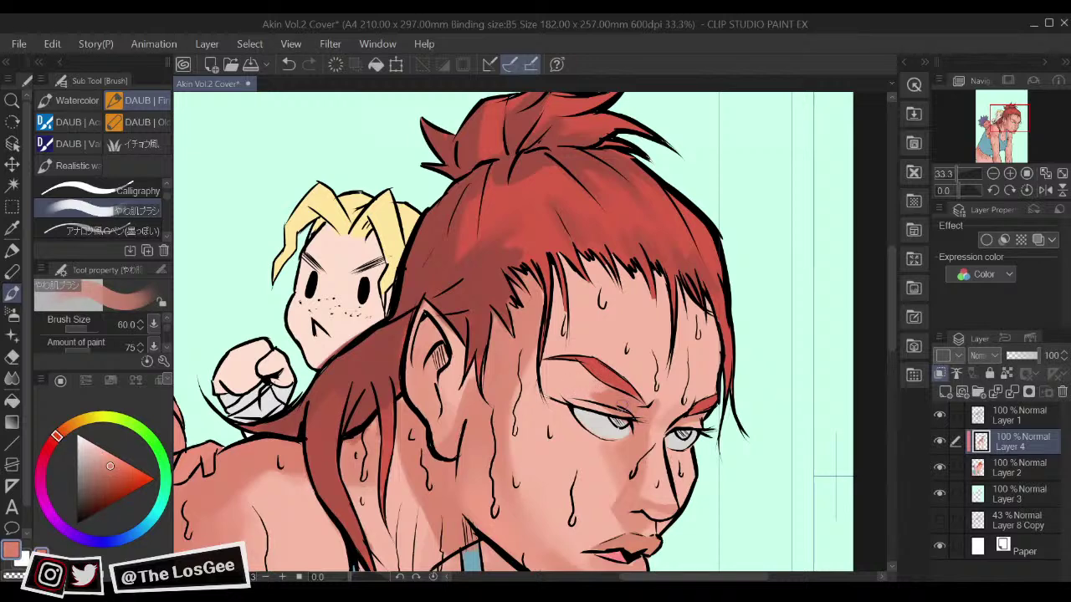
Step: Shade the skin directly under both eyes with the darker skin tone at brush size 40
left_click_drag(645, 433, 626, 390)
key("bracketright")
key("bracketright")
key("bracketright")
key("bracketright")
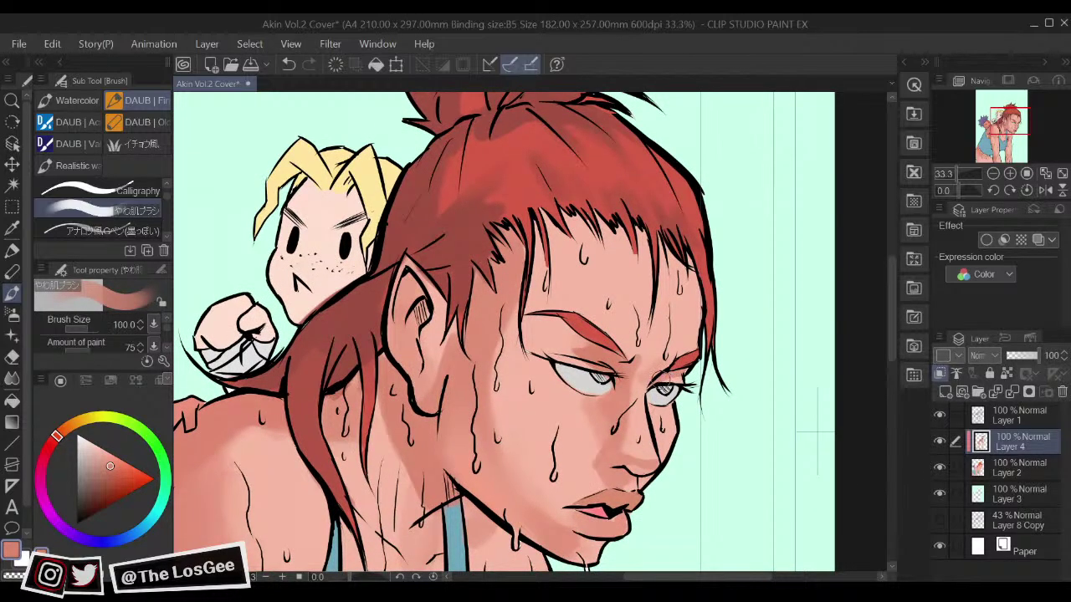
key("bracketleft")
key("bracketleft")
key("bracketleft")
key("bracketleft")
left_click_drag(652, 407, 658, 411)
left_click_drag(589, 398, 598, 398)
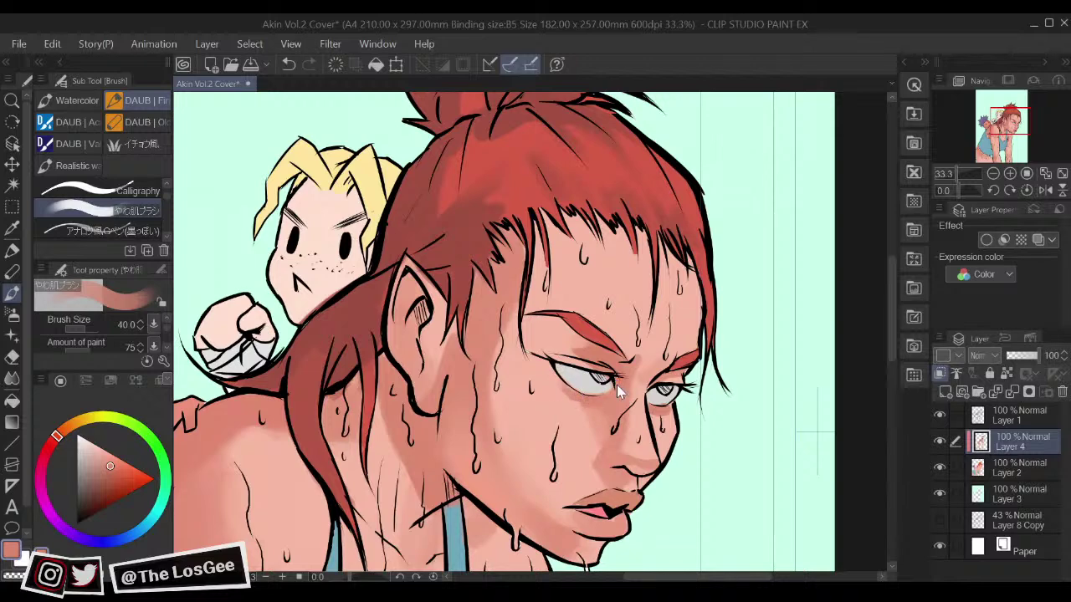
Step: Check the whole page, undo the last stroke and touch up the shading around the eyes at brush size 40
key("ctrl+0")
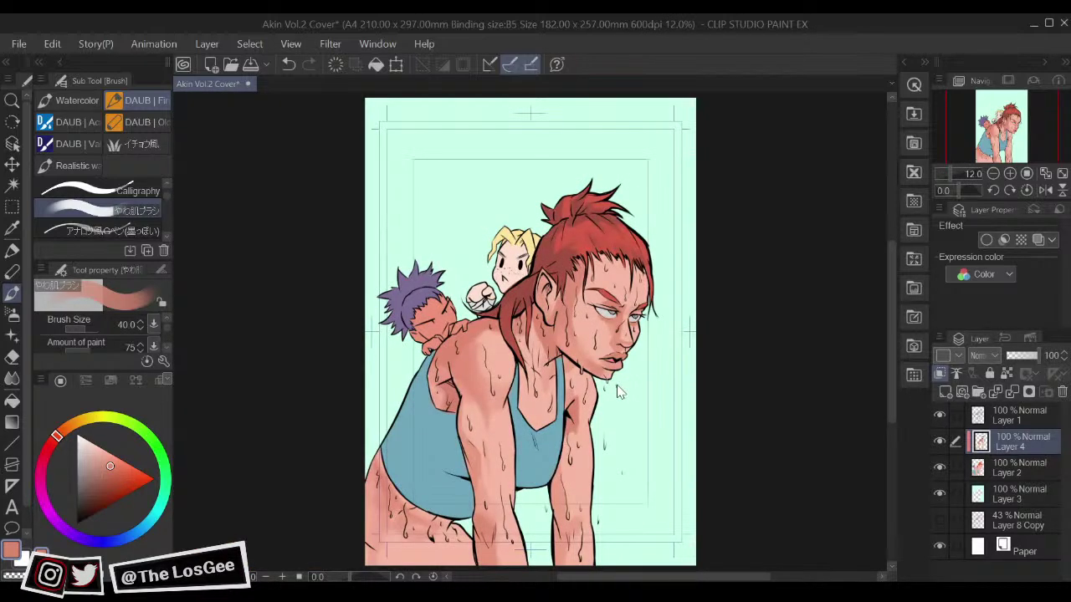
scroll(617, 391, "up", 5)
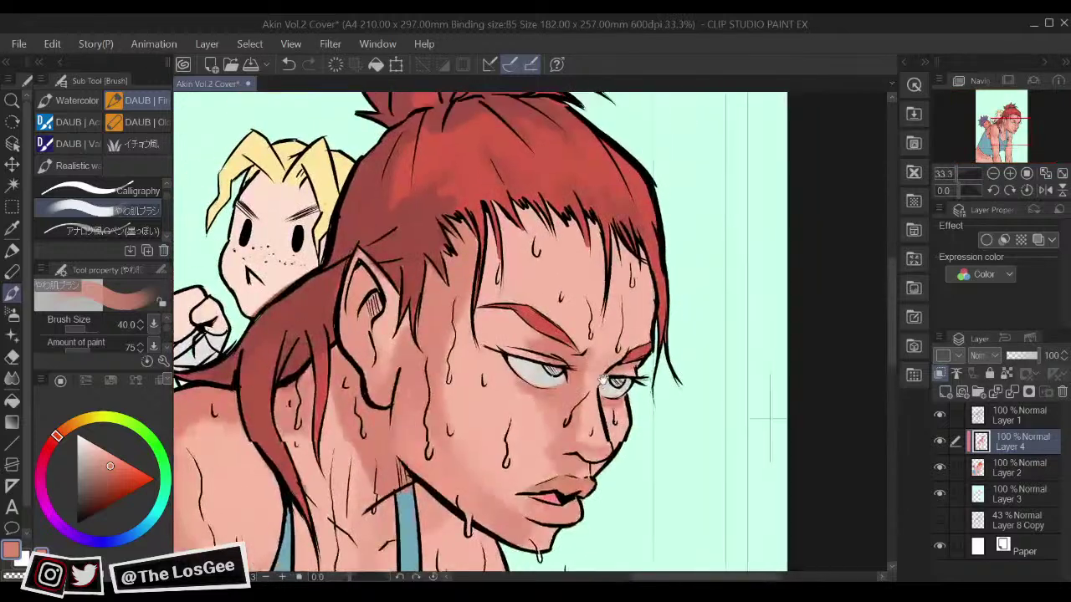
left_click_drag(602, 380, 609, 439)
key("ctrl+z")
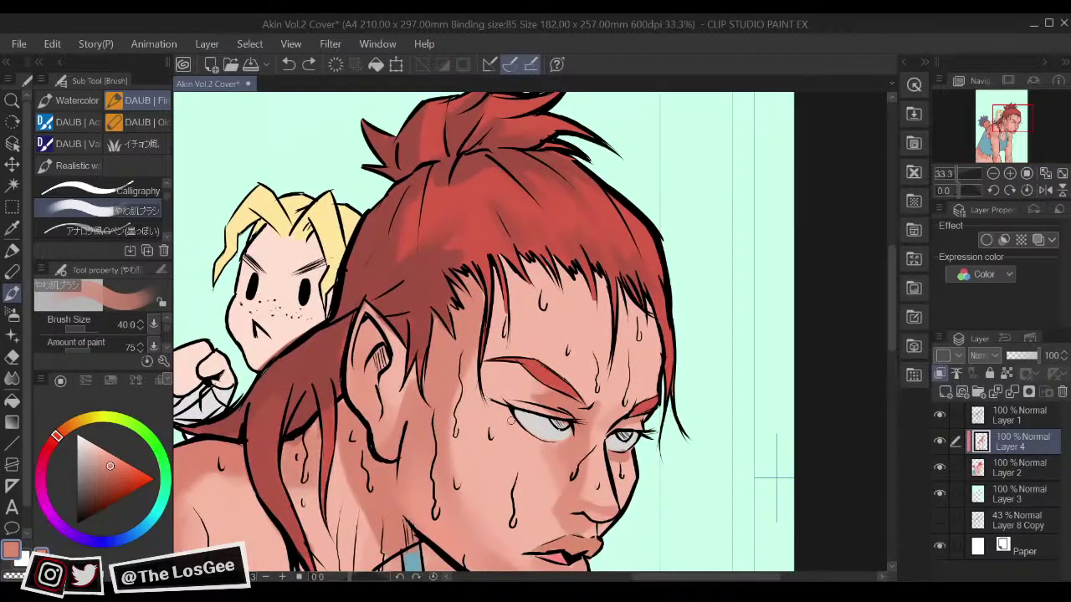
left_click_drag(554, 364, 556, 360)
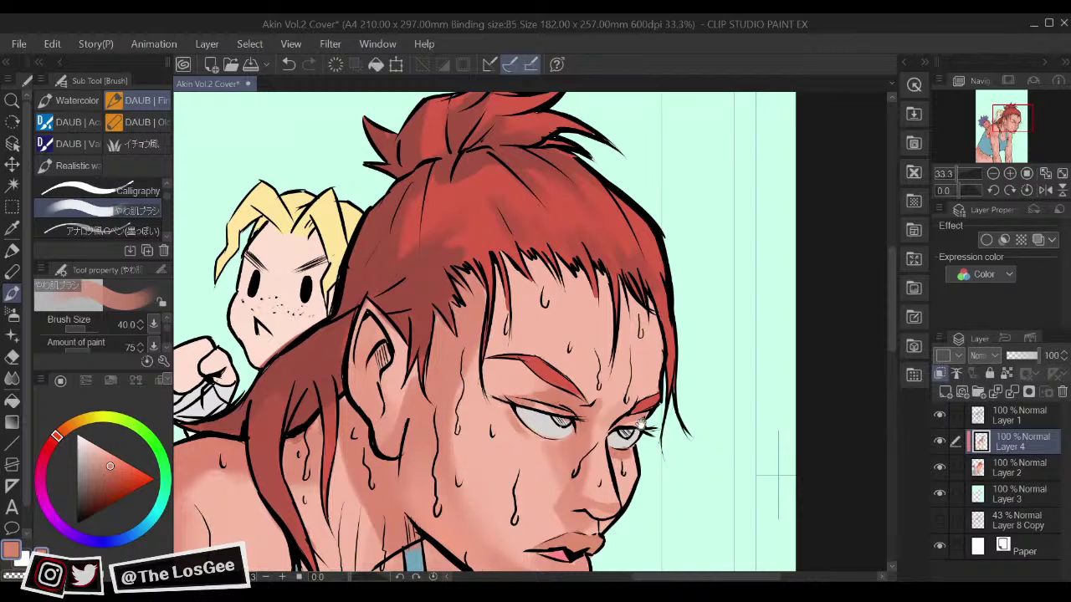
Step: Paint a shadow beside the loose hair strand on the forehead in a mid skin tone, reducing the brush size to 25
mouse_move(514, 332)
left_mouse_down()
mouse_move(545, 369)
mouse_move(606, 291)
left_mouse_up()
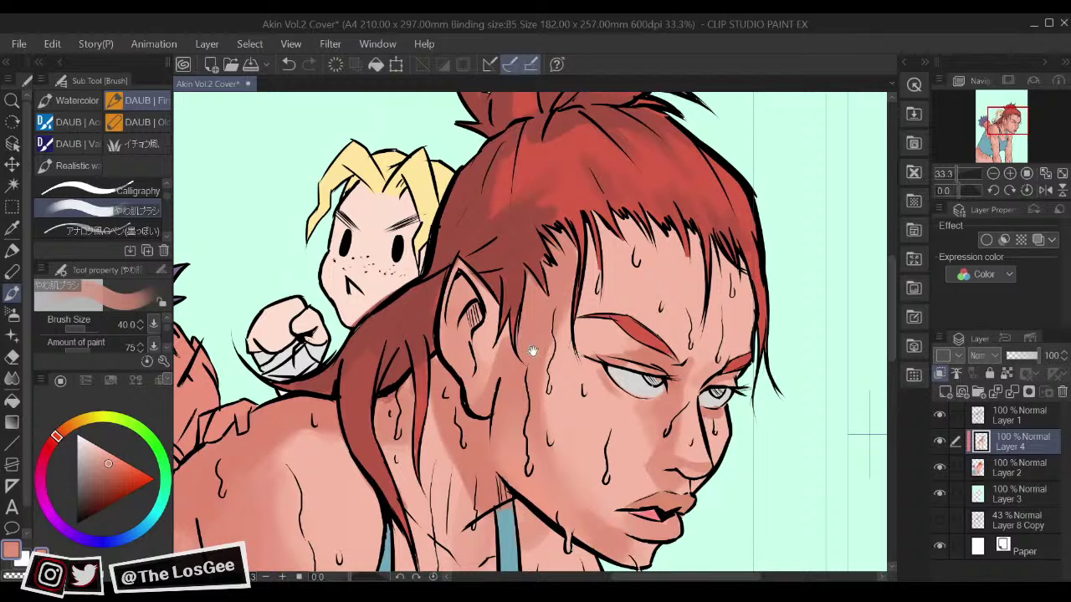
left_click_drag(533, 343, 530, 369)
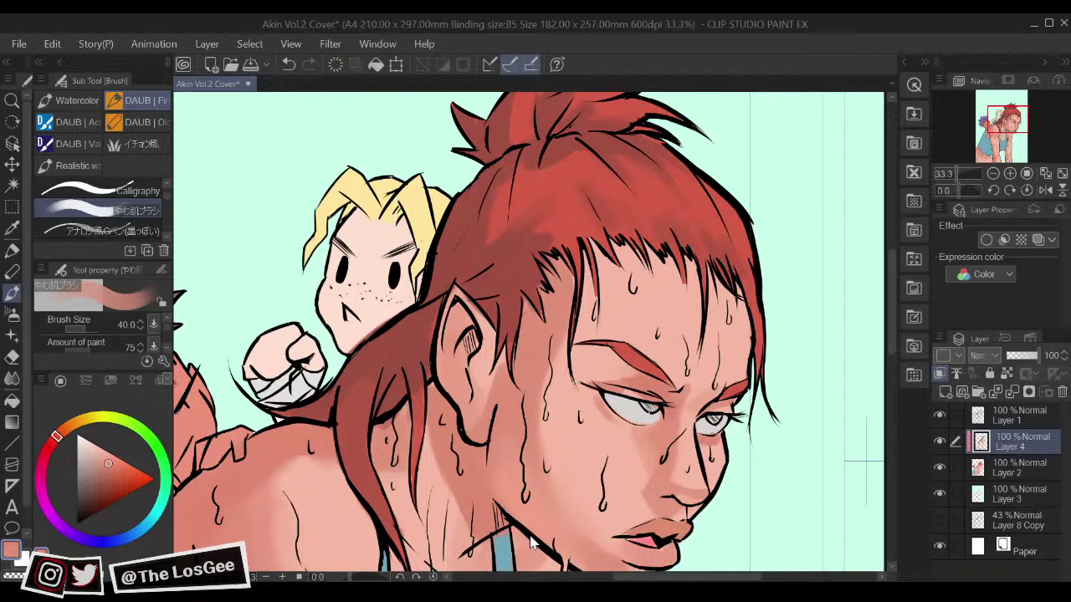
scroll(532, 542, "down", 3)
scroll(532, 542, "up", 3)
left_click_drag(547, 303, 527, 368)
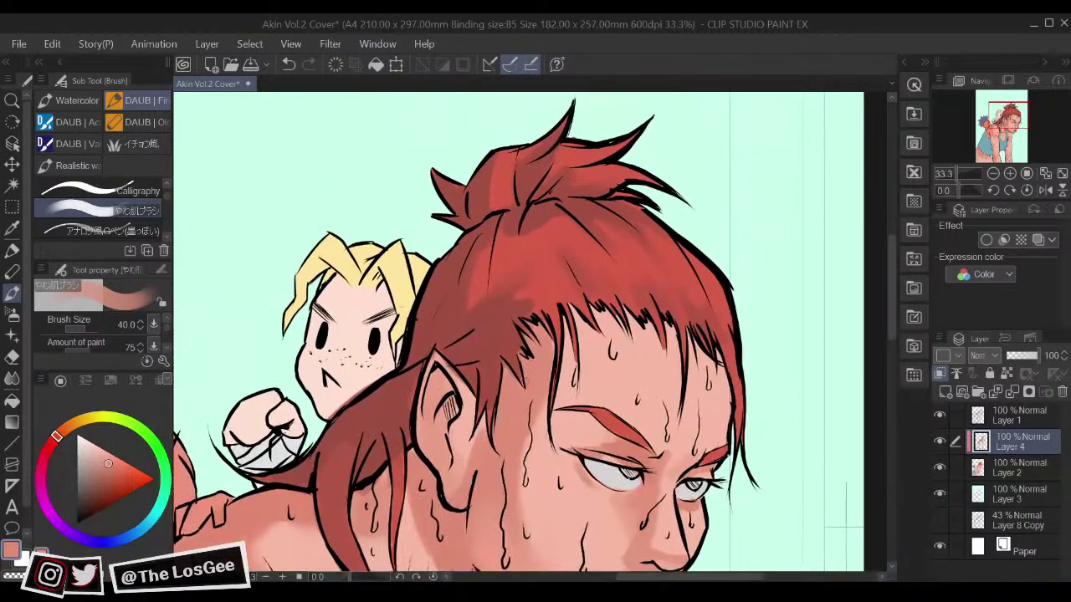
left_click_drag(548, 333, 540, 329)
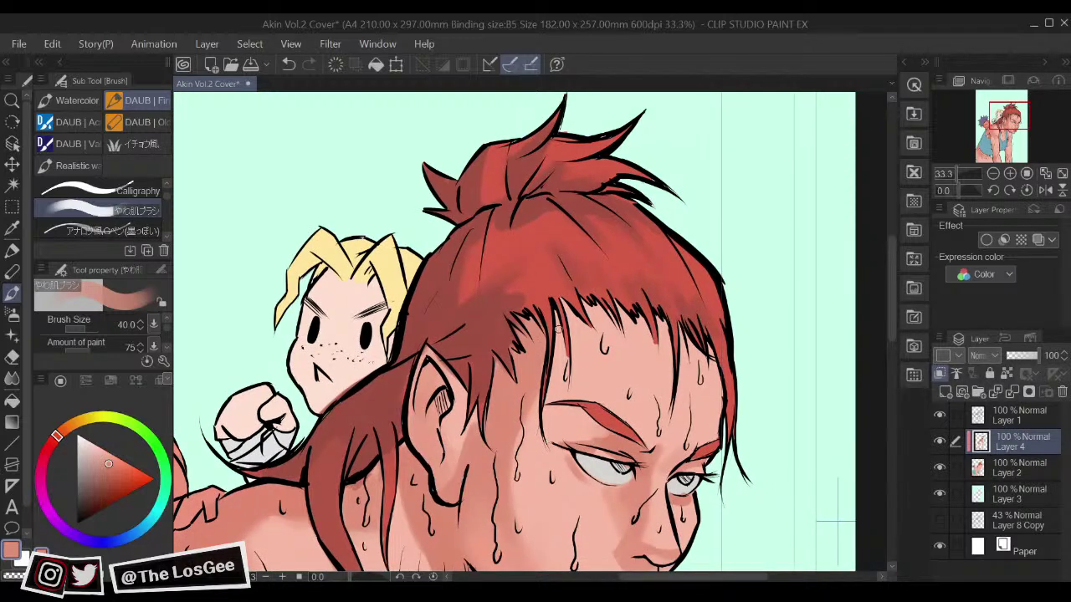
key("ctrl+space")
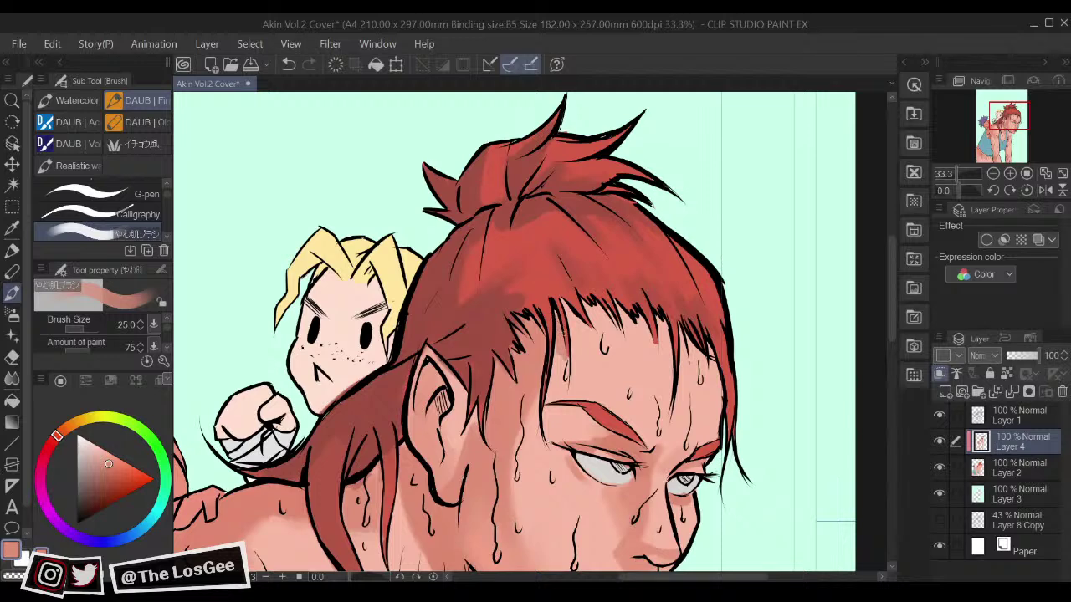
Step: Blend the forehead shadow below the hairline with a sampled skin tone at brush size 50
scroll(549, 334, "down", 3)
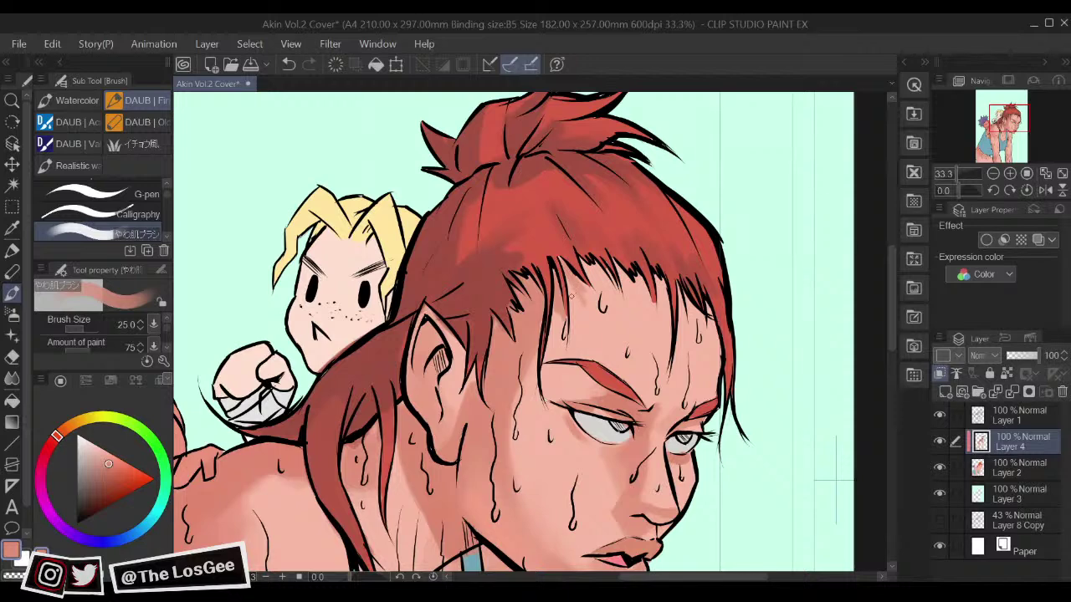
key("bracketright")
key("bracketright")
key("bracketright")
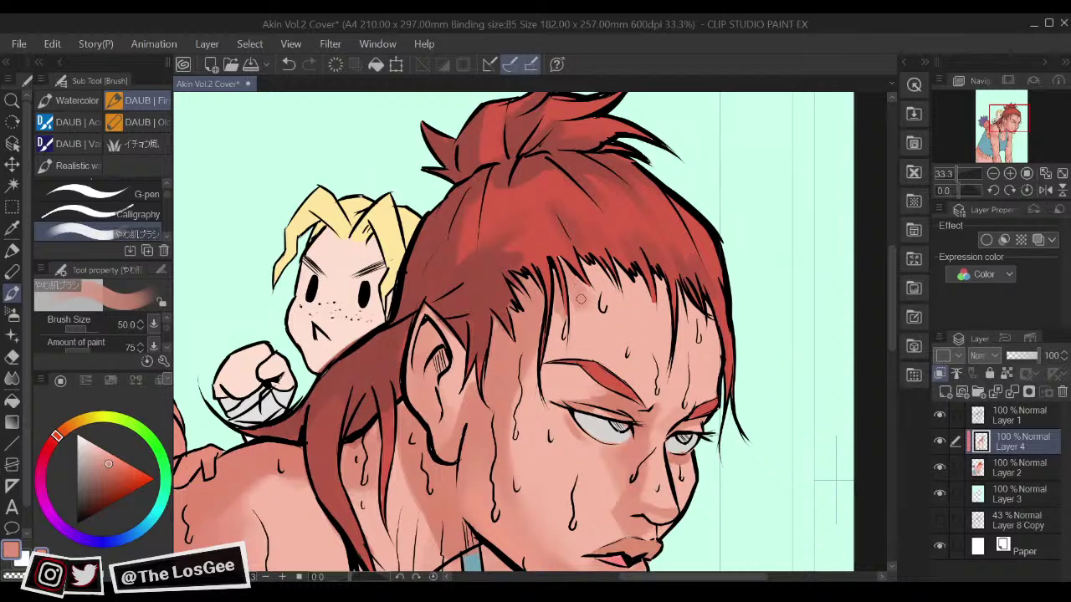
left_click(580, 291, "alt")
left_click_drag(578, 325, 567, 281)
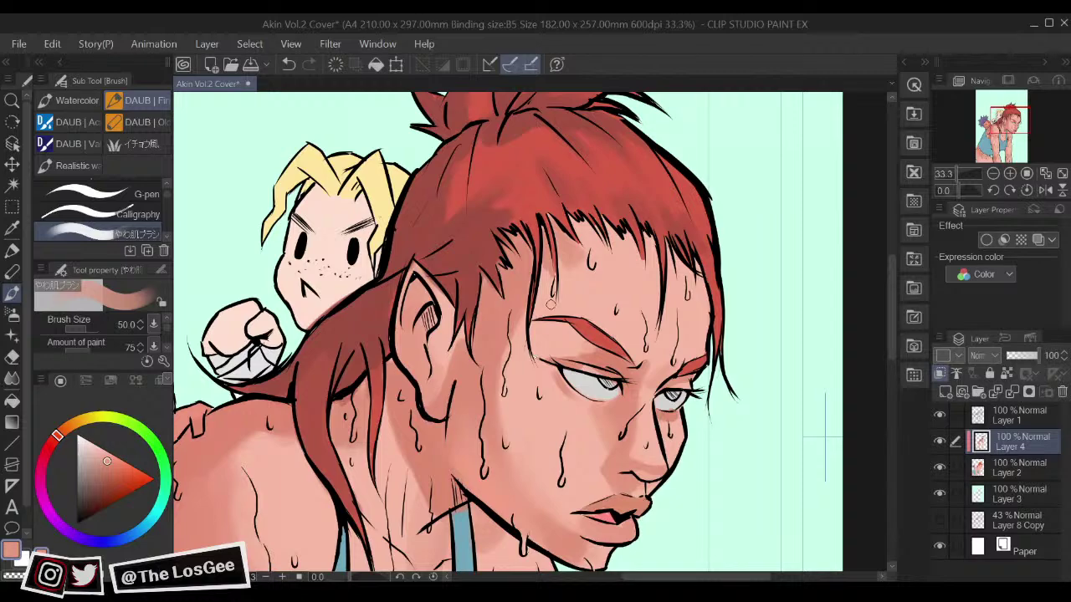
Step: Paint a shadow on the tank top around the armhole in a darker shade of the sampled blue at brush size 100
scroll(551, 305, "down", 5)
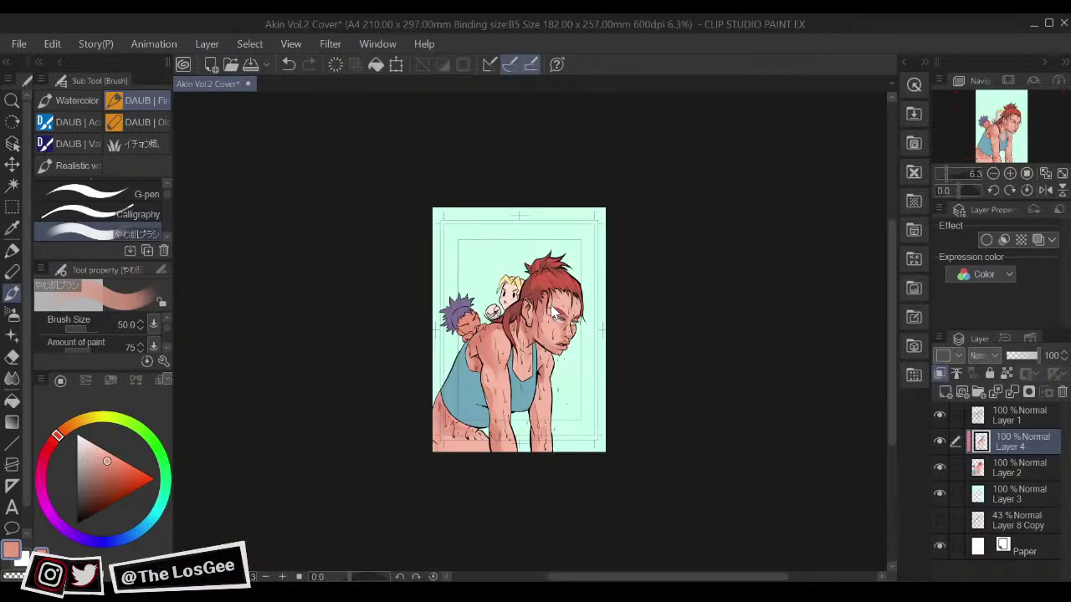
scroll(550, 304, "up", 4)
left_click_drag(521, 502, 659, 226)
left_click_drag(663, 357, 718, 502)
mouse_move(479, 429)
left_mouse_down()
mouse_move(507, 455)
mouse_move(577, 387)
left_mouse_up()
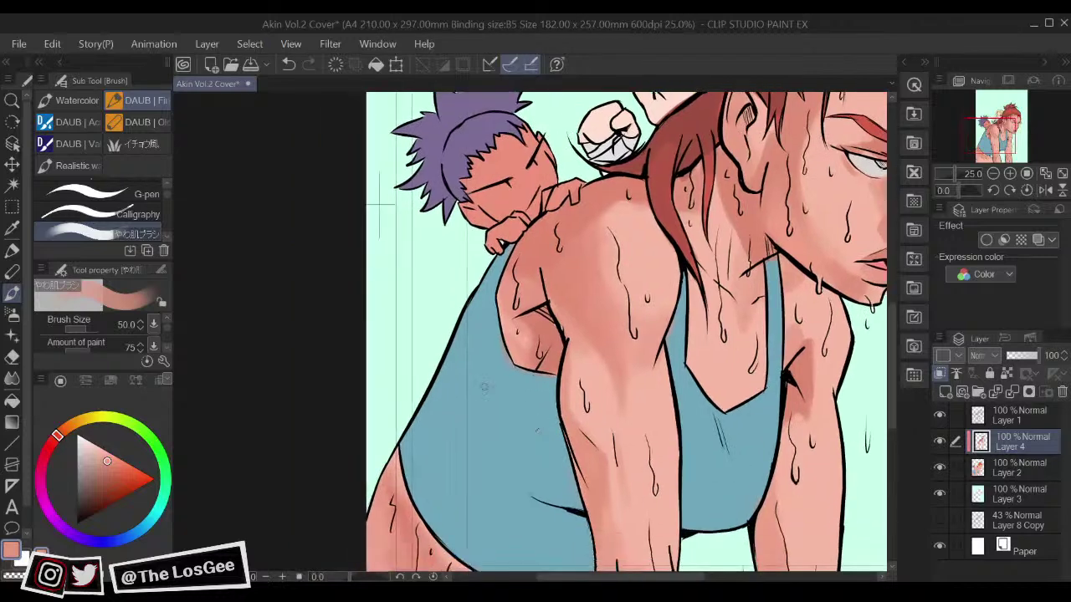
left_click(502, 380, "alt")
left_click(100, 475)
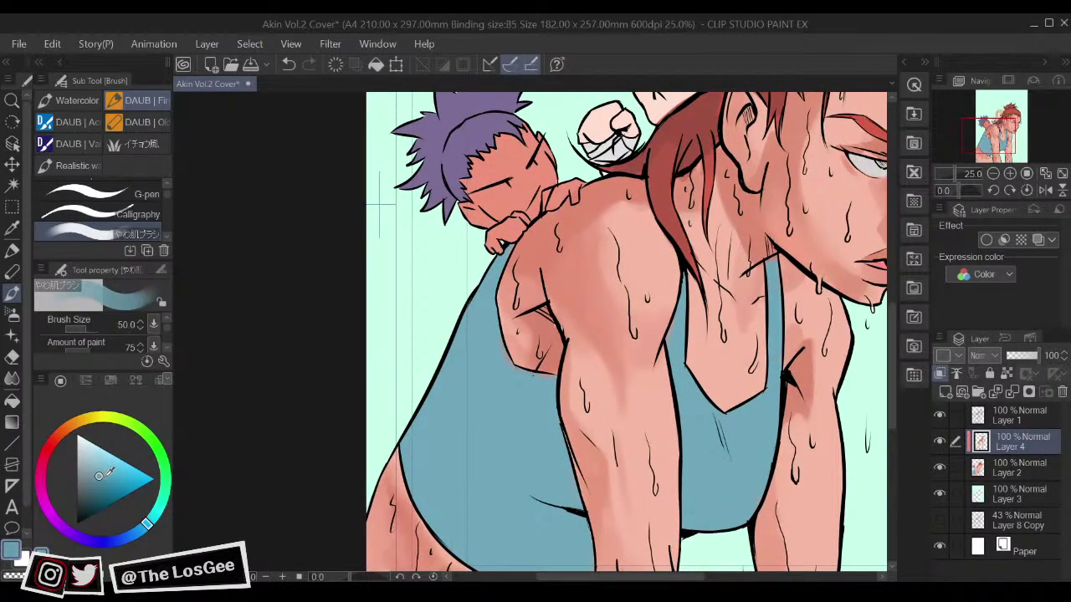
key("bracketright")
key("bracketright")
key("bracketright")
mouse_move(495, 272)
left_mouse_down()
mouse_move(485, 292)
mouse_move(493, 273)
mouse_move(495, 362)
left_mouse_up()
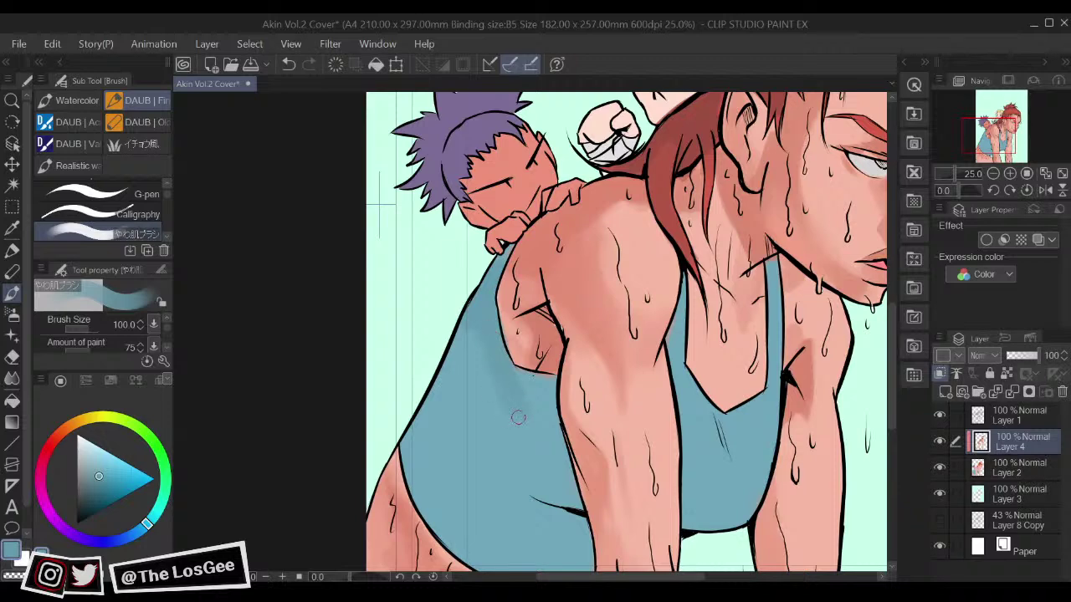
Step: Shade the side of the tank top with broad blue strokes at brush sizes 200 and 150, adjusting the blue
scroll(522, 450, "down", 2)
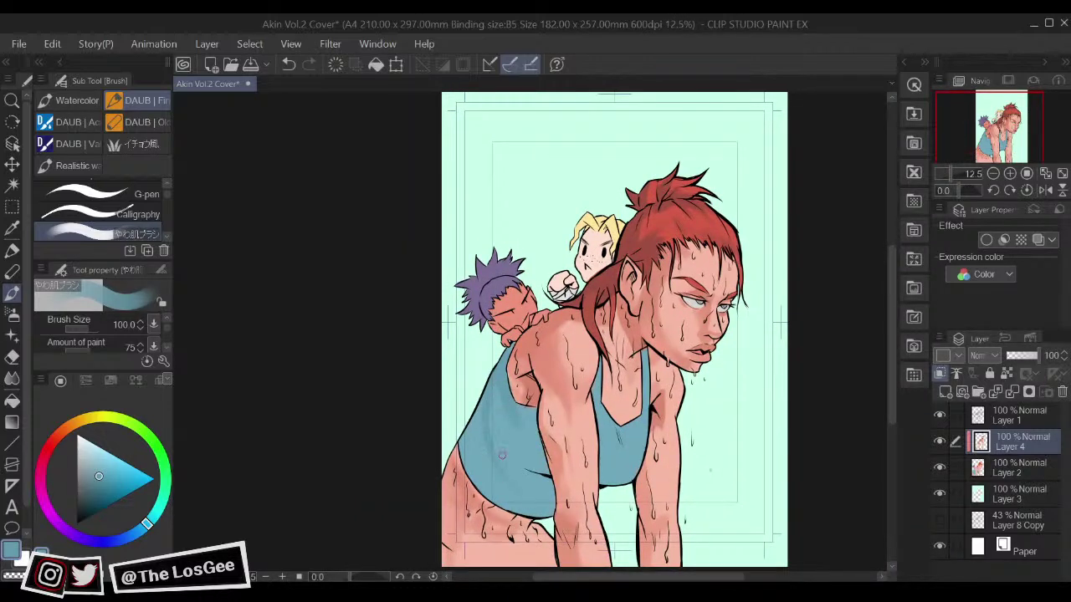
key("bracketright")
key("bracketright")
key("bracketright")
key("bracketright")
left_click_drag(474, 428, 474, 464)
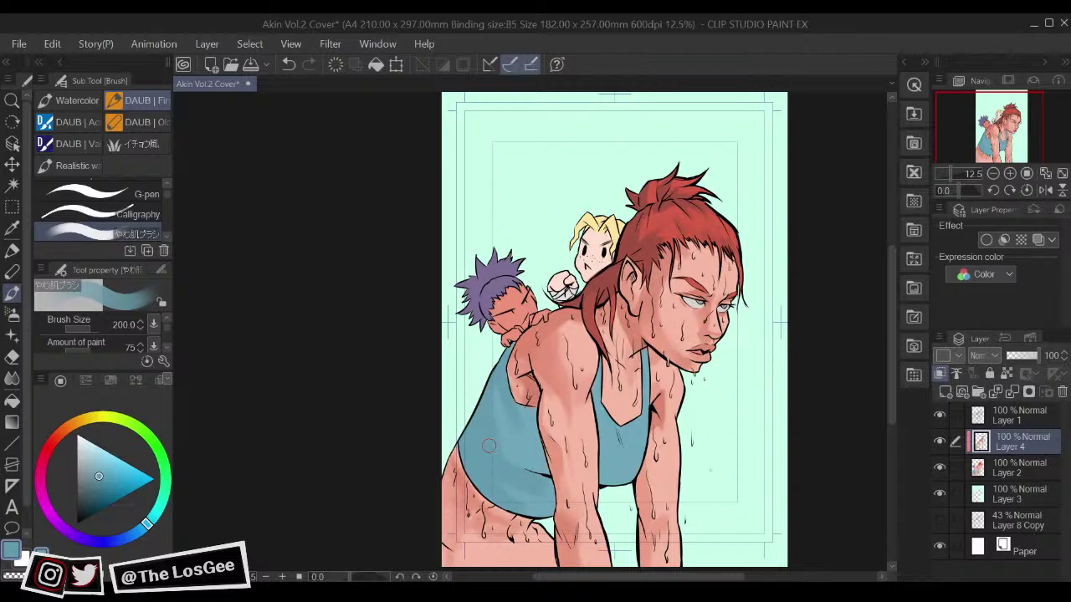
key("bracketleft")
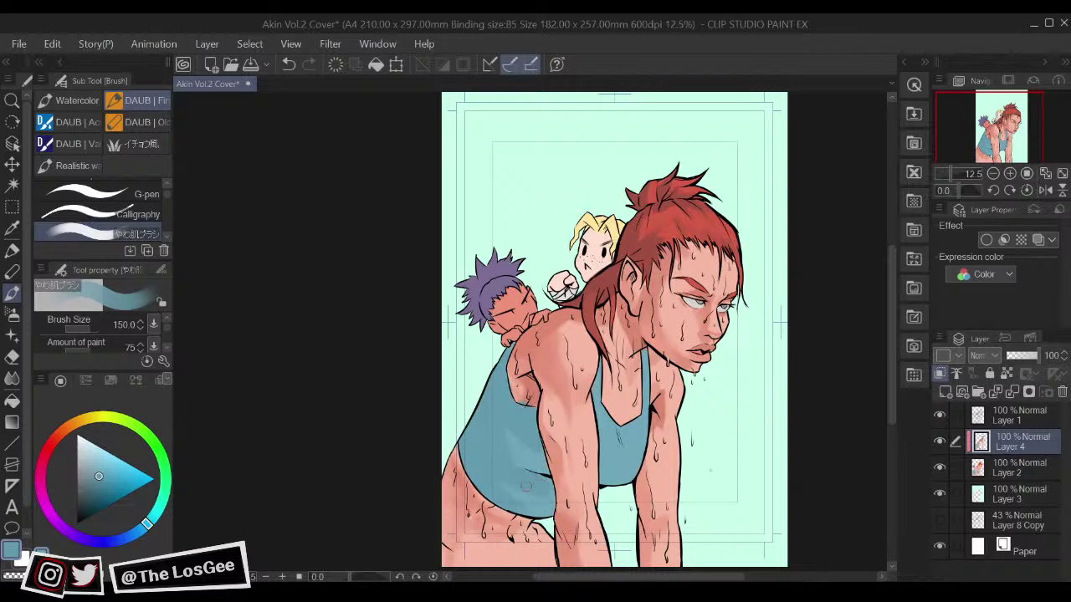
left_click(101, 478)
Step: Clean up the skin along the tank top's armhole with sampled skin tones at brush size 70
scroll(539, 431, "up", 3)
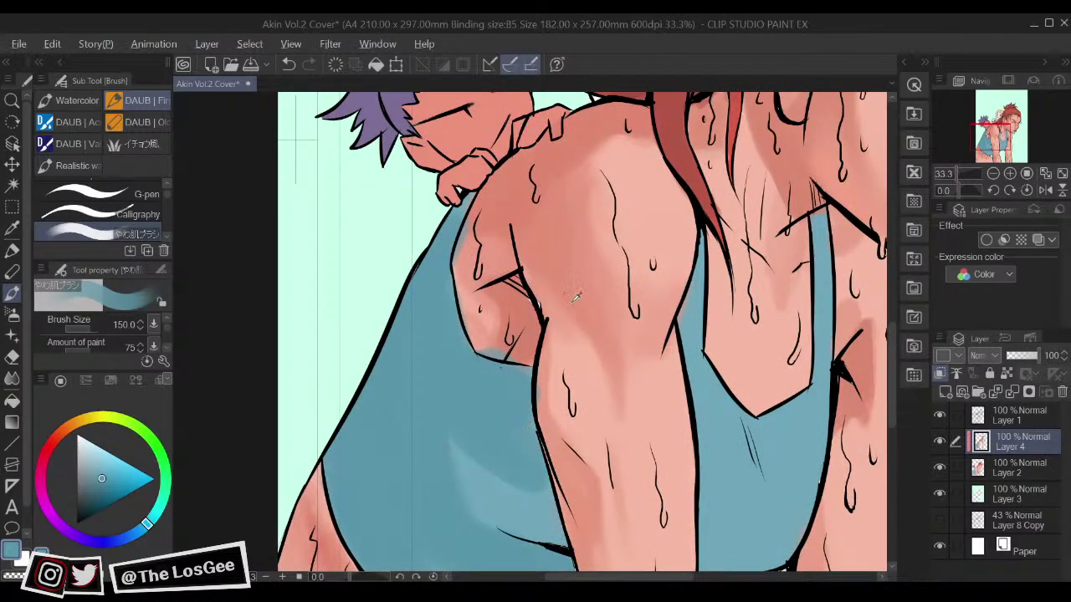
left_click(580, 305, "alt")
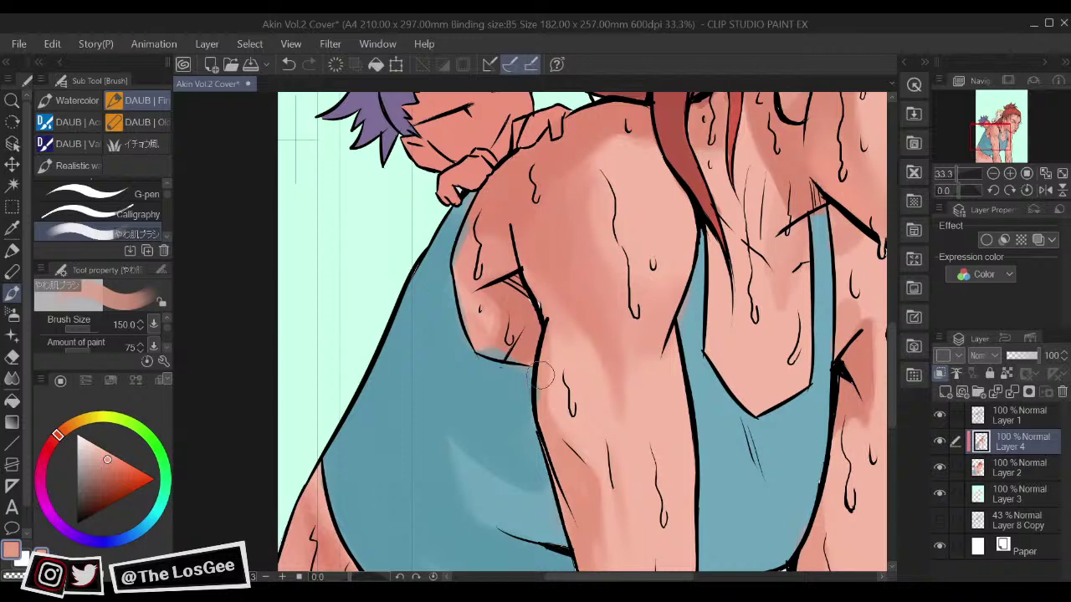
key("bracketleft")
key("bracketleft")
key("bracketleft")
key("bracketleft")
left_click(519, 317, "alt")
mouse_move(502, 352)
left_mouse_down()
mouse_move(472, 353)
mouse_move(521, 360)
mouse_move(444, 333)
mouse_move(500, 373)
mouse_move(529, 371)
mouse_move(502, 358)
left_mouse_up()
Step: Shade the front of the tank top around the neckline with a sampled blue at brush size 70
left_click(470, 358, "alt")
left_click_drag(516, 506, 486, 396)
left_click_drag(680, 330, 694, 402)
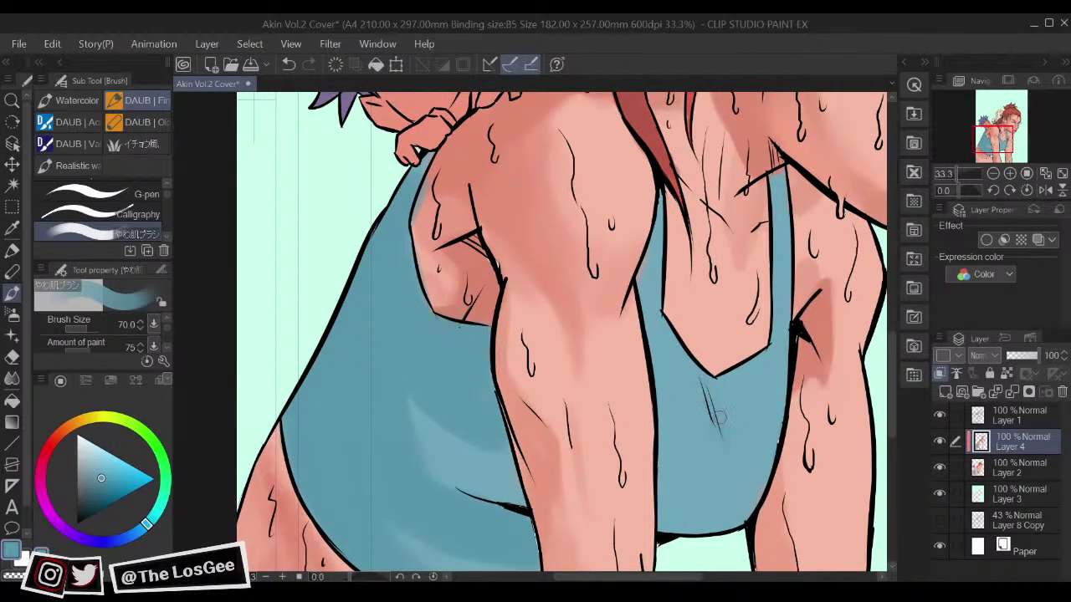
Step: Touch up the chest skin above the tank top's neckline with a sampled skin tone, and check the whole figure
scroll(750, 482, "down", 3)
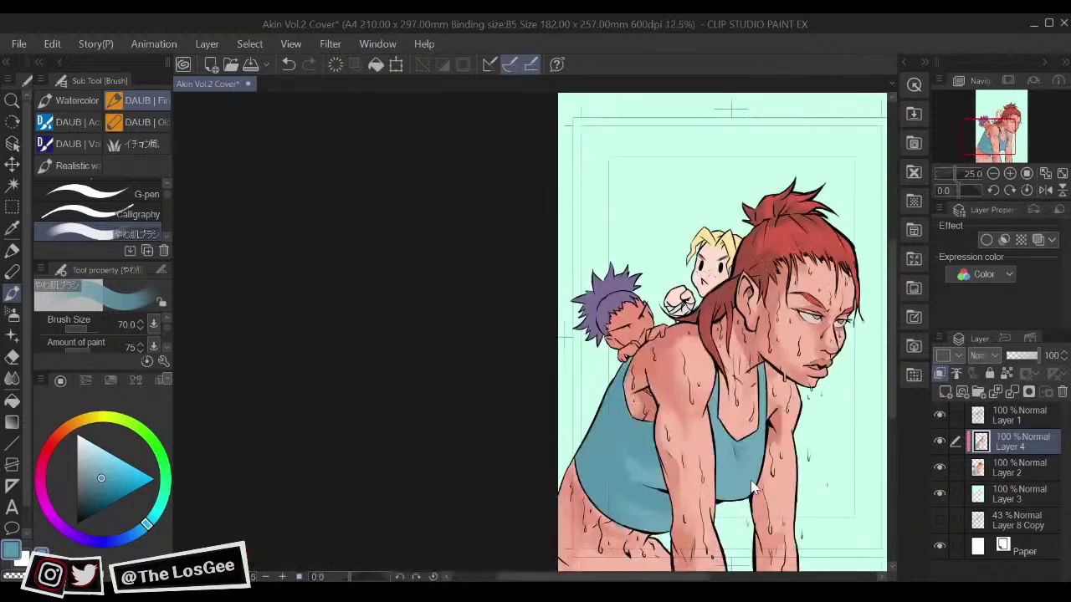
scroll(751, 484, "up", 2)
left_click_drag(744, 312, 688, 401)
left_click(687, 402, "alt")
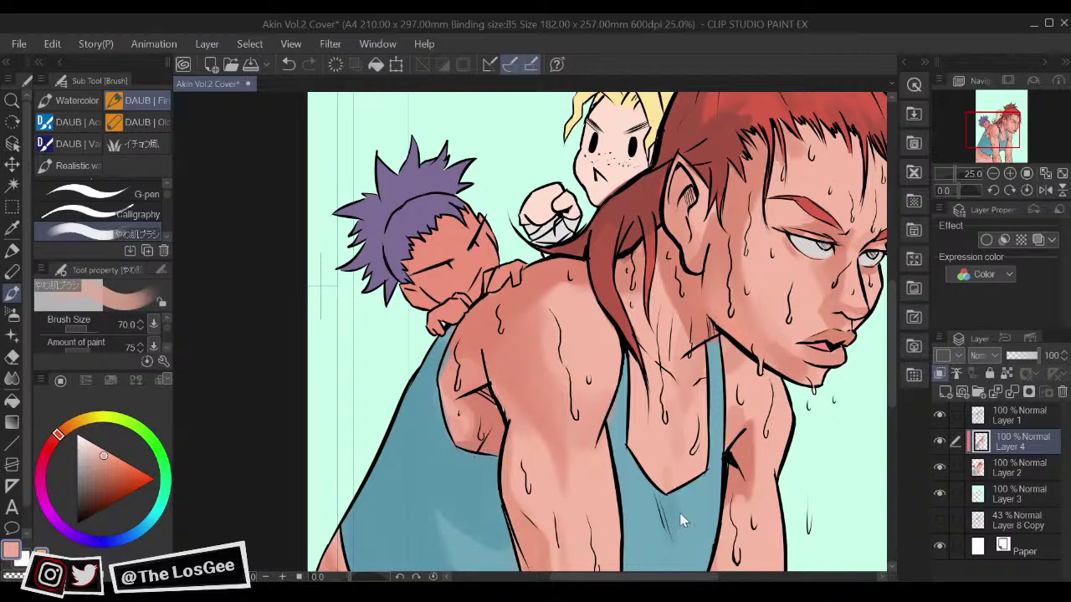
scroll(679, 514, "down", 2)
scroll(679, 519, "up", 1)
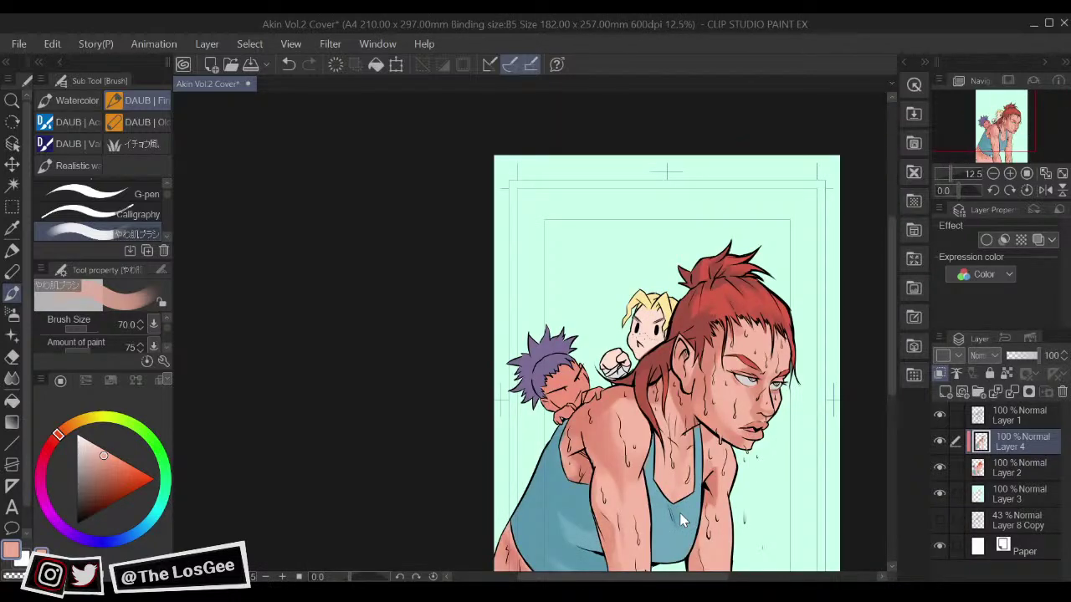
Step: Shade the back of the red hair above the ear with a darker red at brush size 40, on a mirrored view of the canvas
scroll(680, 519, "down", 1)
scroll(679, 519, "up", 2)
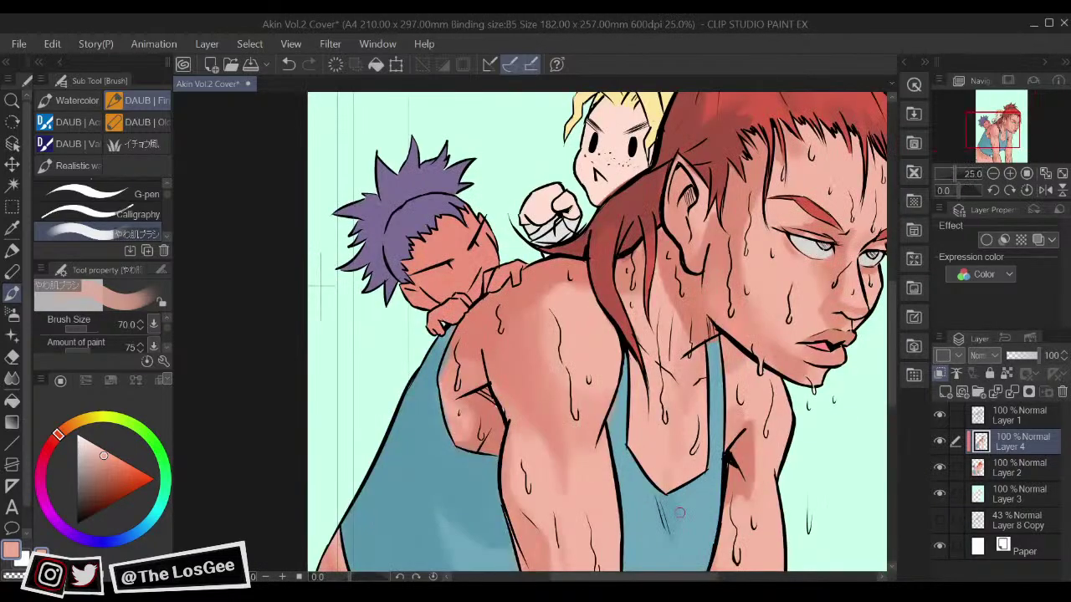
left_click_drag(679, 514, 628, 539)
mouse_move(690, 175)
left_mouse_down()
mouse_move(633, 371)
mouse_move(643, 369)
left_mouse_up()
left_click(107, 482)
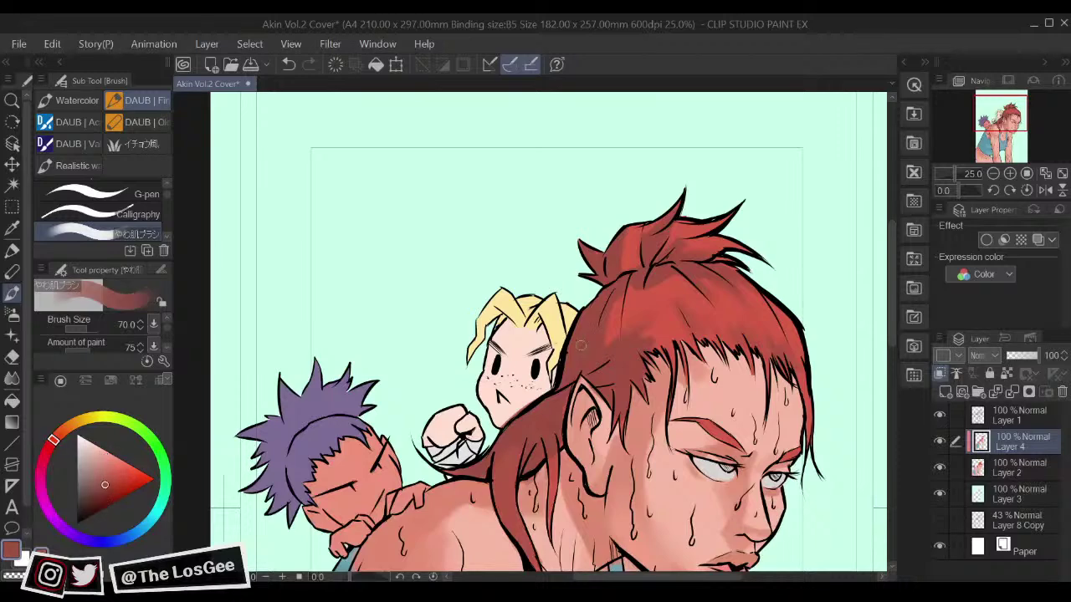
left_click(104, 489)
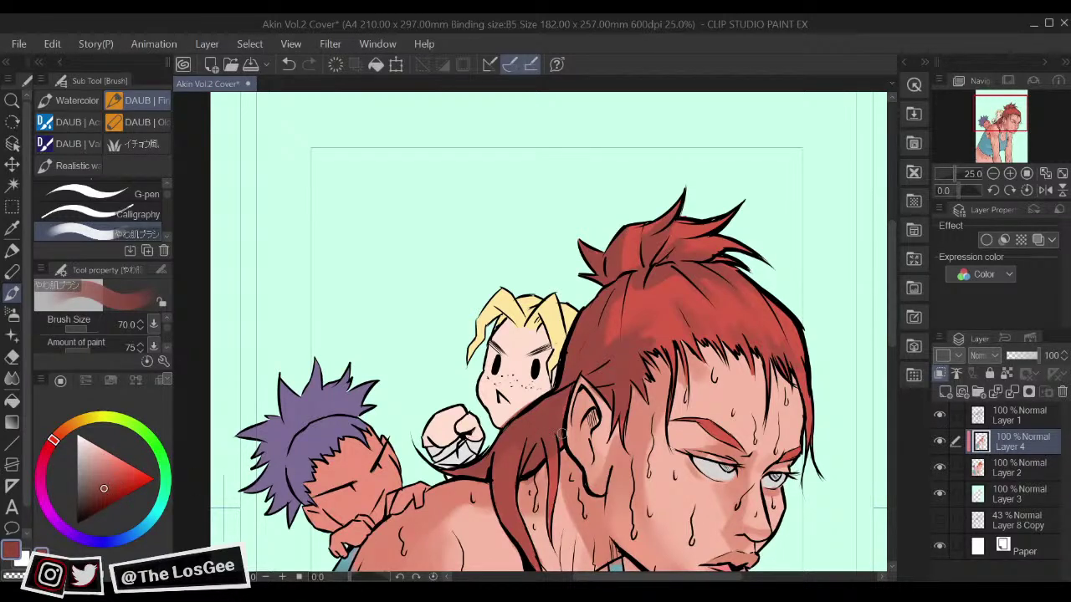
key("h")
mouse_move(427, 344)
left_mouse_down()
mouse_move(470, 357)
mouse_move(452, 331)
mouse_move(472, 337)
left_mouse_up()
key("bracketleft")
key("bracketleft")
key("bracketleft")
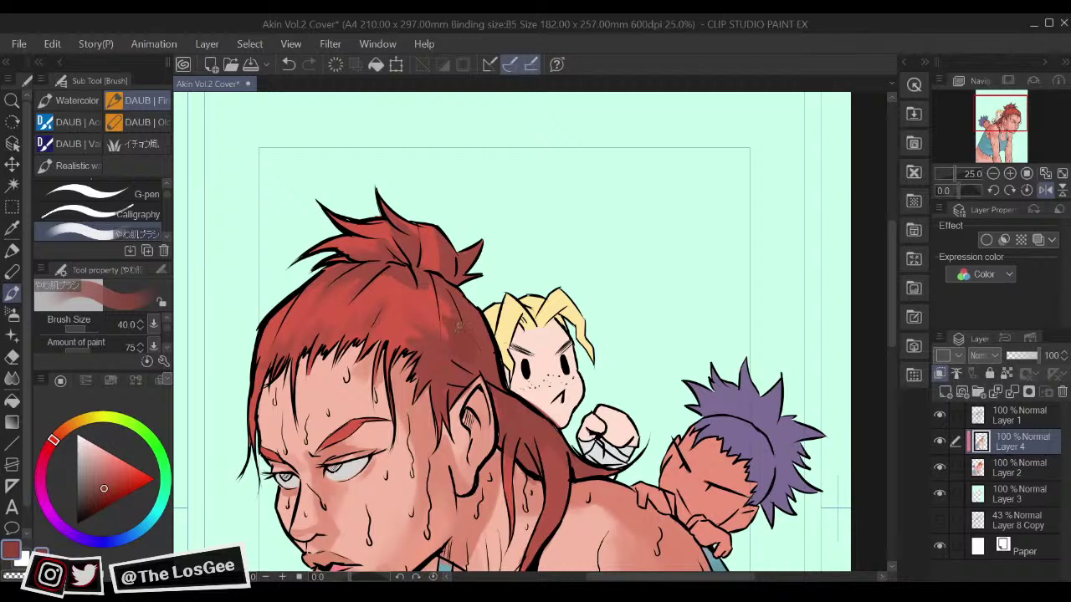
key("bracketright")
key("bracketright")
key("bracketleft")
key("bracketleft")
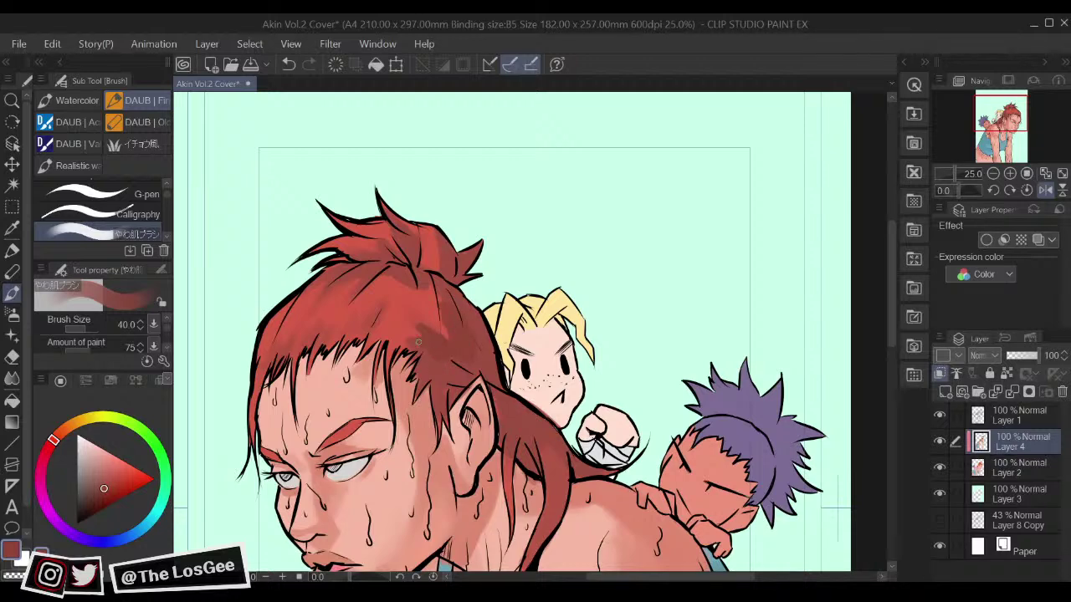
Step: Restore the unmirrored view and deepen the hair shading between the ear and the crown with a slightly darker red
key("h")
left_click_drag(684, 303, 694, 290)
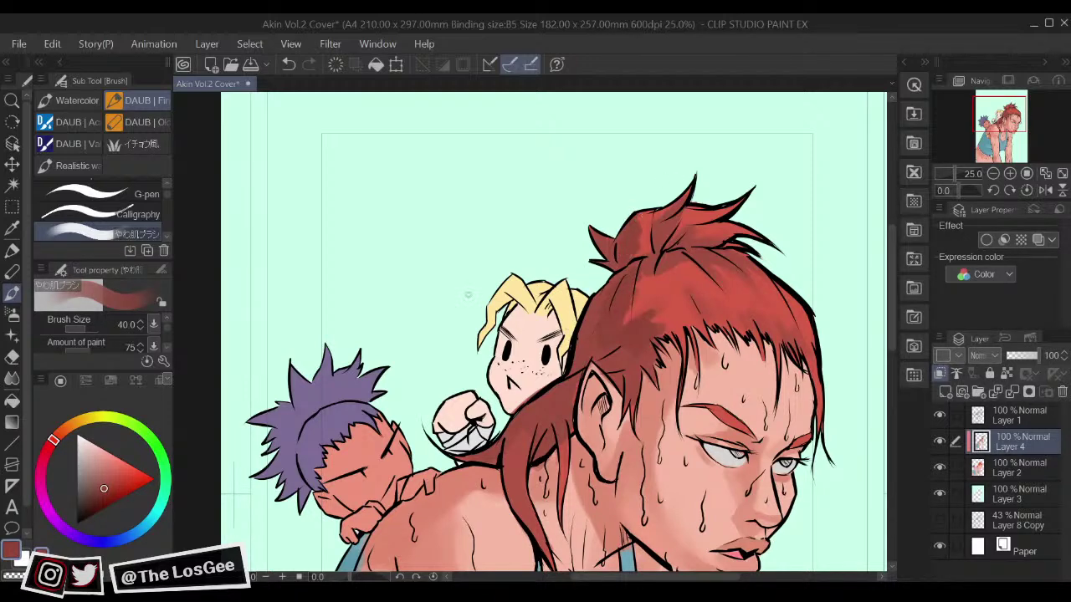
left_click(105, 492)
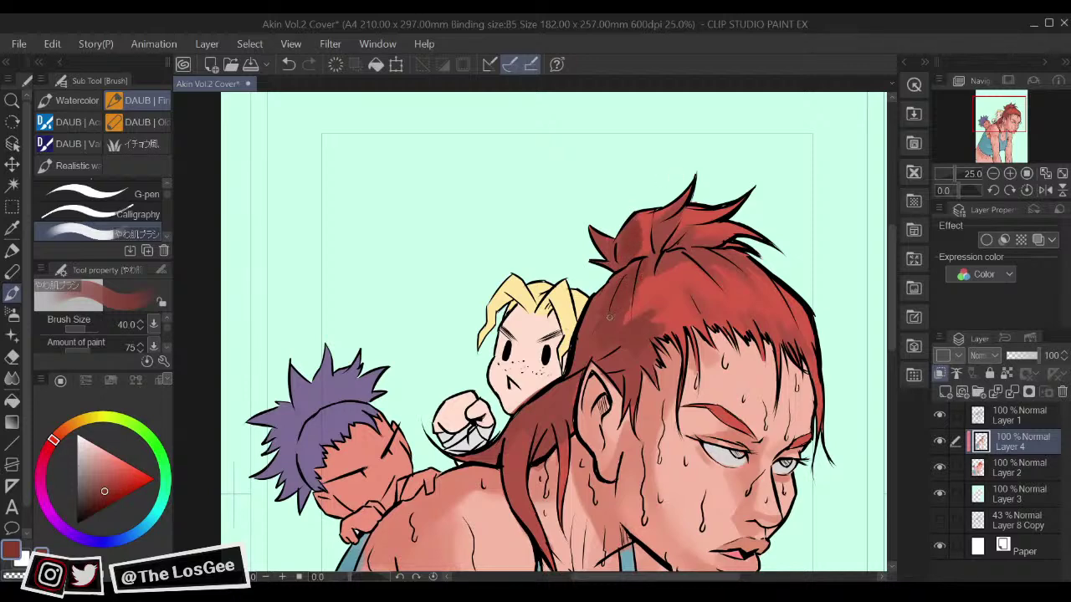
mouse_move(625, 315)
left_mouse_down()
mouse_move(659, 310)
mouse_move(651, 319)
mouse_move(647, 308)
mouse_move(642, 340)
mouse_move(672, 317)
left_mouse_up()
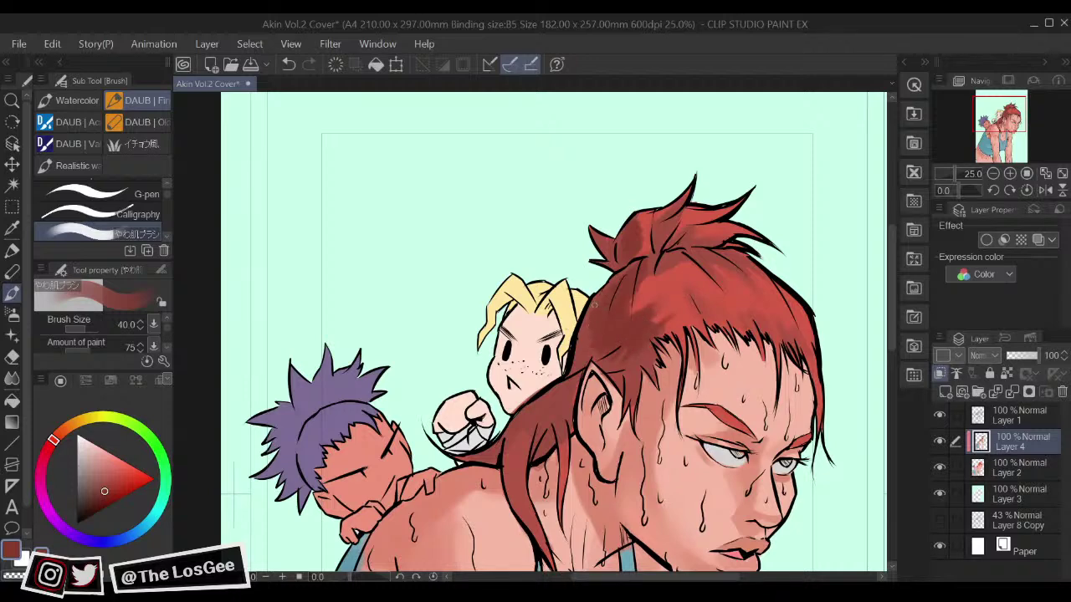
Step: Extend the dark red shading over the hair around the ear, enlarging the brush to size 100, and check the figure
key("bracketleft")
key("bracketleft")
key("bracketright")
key("bracketright")
key("bracketright")
key("bracketright")
key("bracketright")
key("bracketright")
key("bracketright")
key("bracketright")
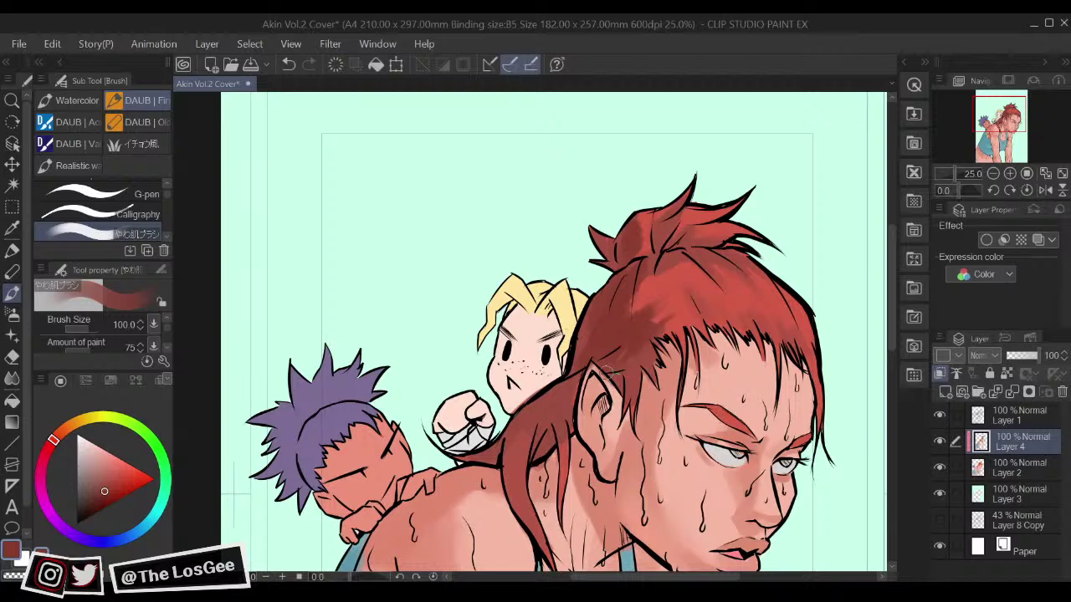
scroll(619, 380, "down", 5)
scroll(608, 380, "up", 5)
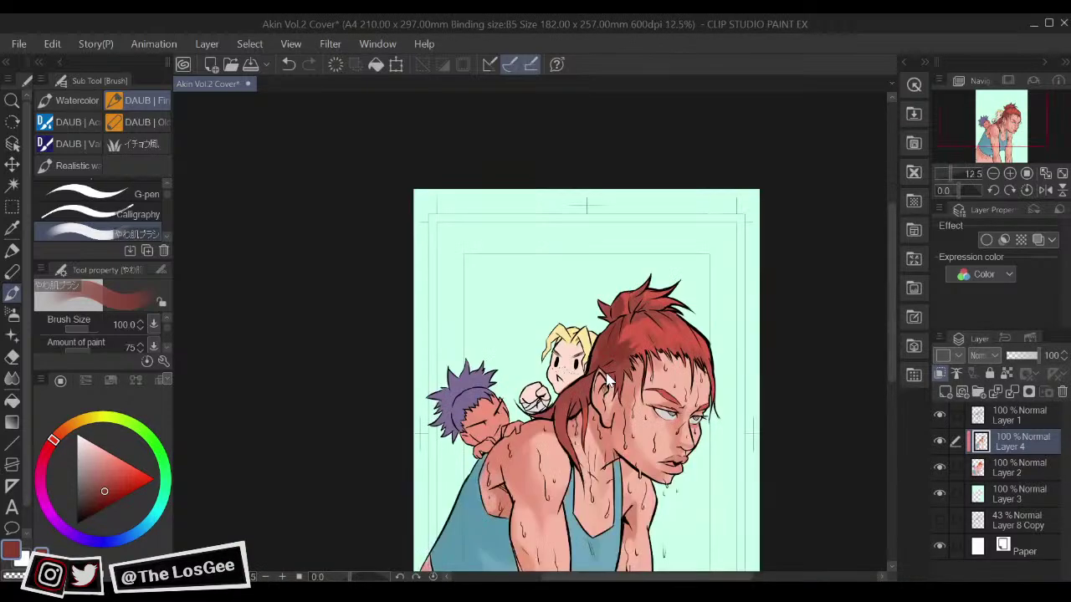
Step: Shade the topknot and the hair at its base with the dark red at brush sizes 50 and 40
key("bracketleft")
key("bracketleft")
key("bracketleft")
key("bracketleft")
left_click_drag(655, 254, 677, 211)
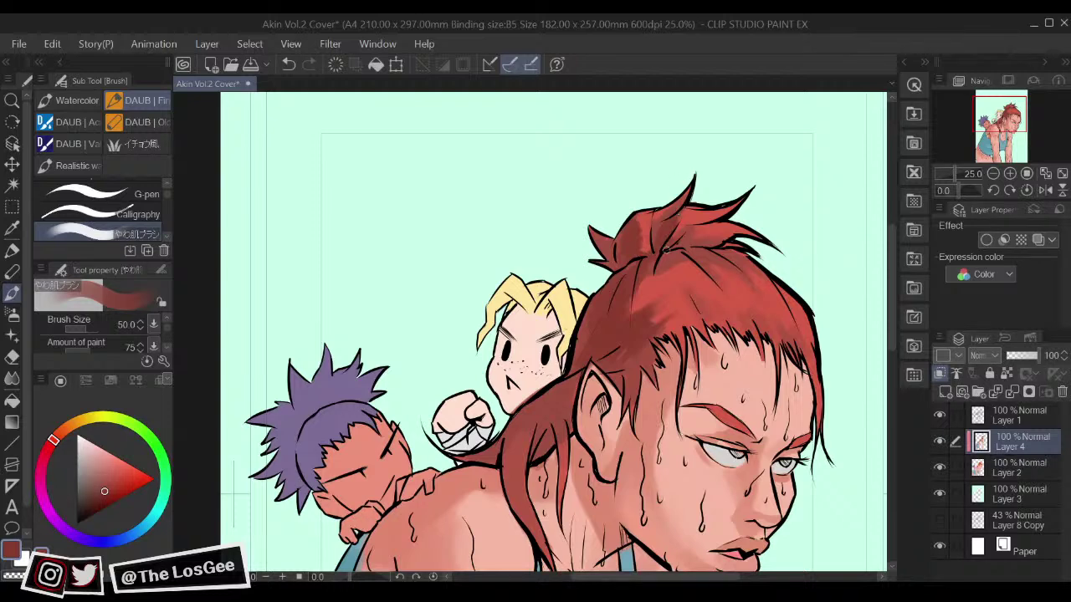
key("bracketleft")
key("bracketleft")
key("bracketleft")
key("bracketleft")
key("bracketright")
key("bracketright")
key("bracketright")
key("bracketright")
key("bracketleft")
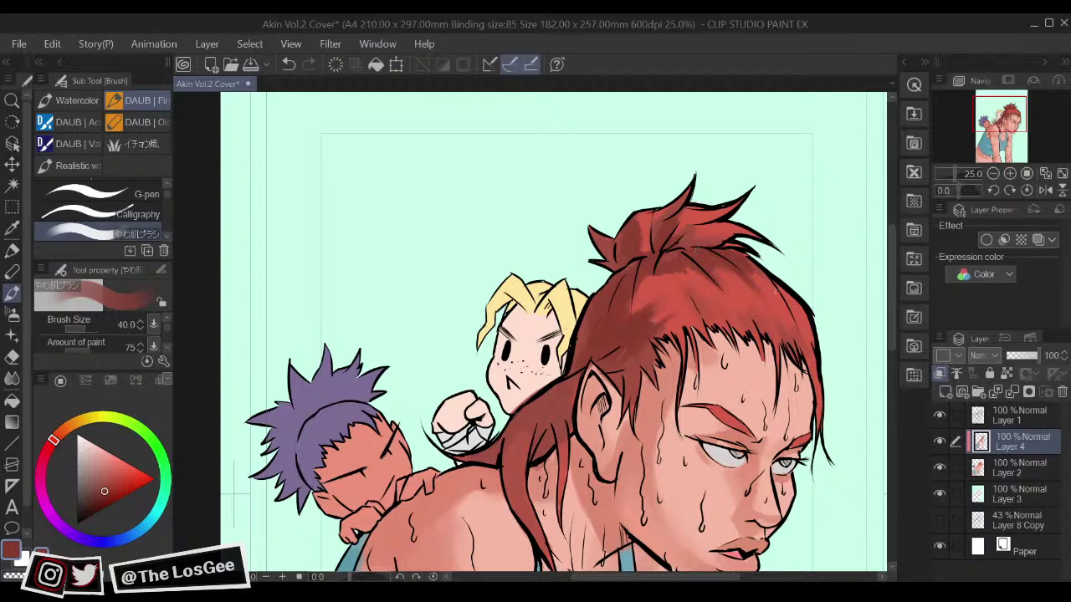
Step: Paint dark red shading along the front of the hair above the forehead hairline
left_click_drag(696, 249, 691, 246)
key("bracketleft")
key("bracketleft")
mouse_move(741, 317)
left_mouse_down()
mouse_move(754, 339)
mouse_move(759, 316)
mouse_move(790, 317)
mouse_move(815, 363)
left_mouse_up()
key("bracketright")
key("bracketright")
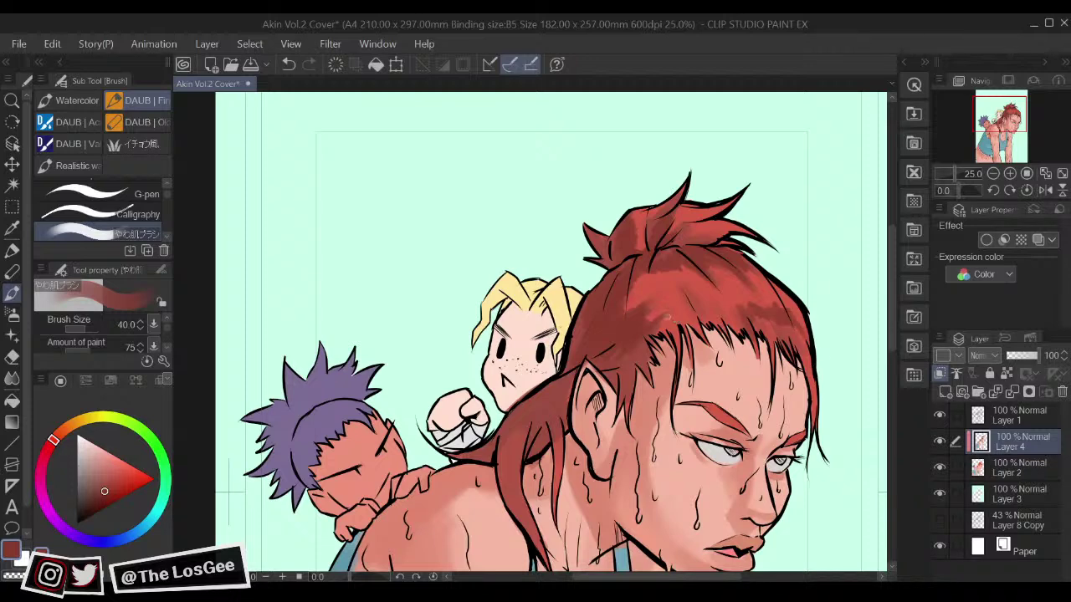
Step: Build up dark red strokes over the temple and fringe at brush size 40, leaving a lighter highlight band across the crown
mouse_move(661, 331)
left_mouse_down()
mouse_move(670, 308)
mouse_move(674, 333)
left_mouse_up()
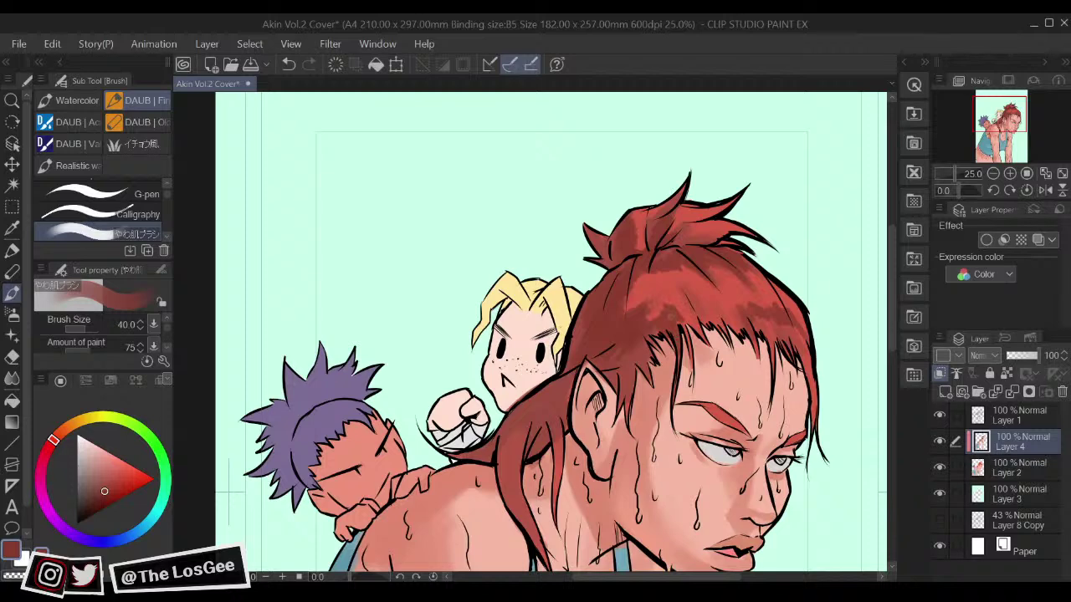
mouse_move(611, 371)
left_mouse_down()
mouse_move(619, 389)
mouse_move(646, 364)
left_mouse_up()
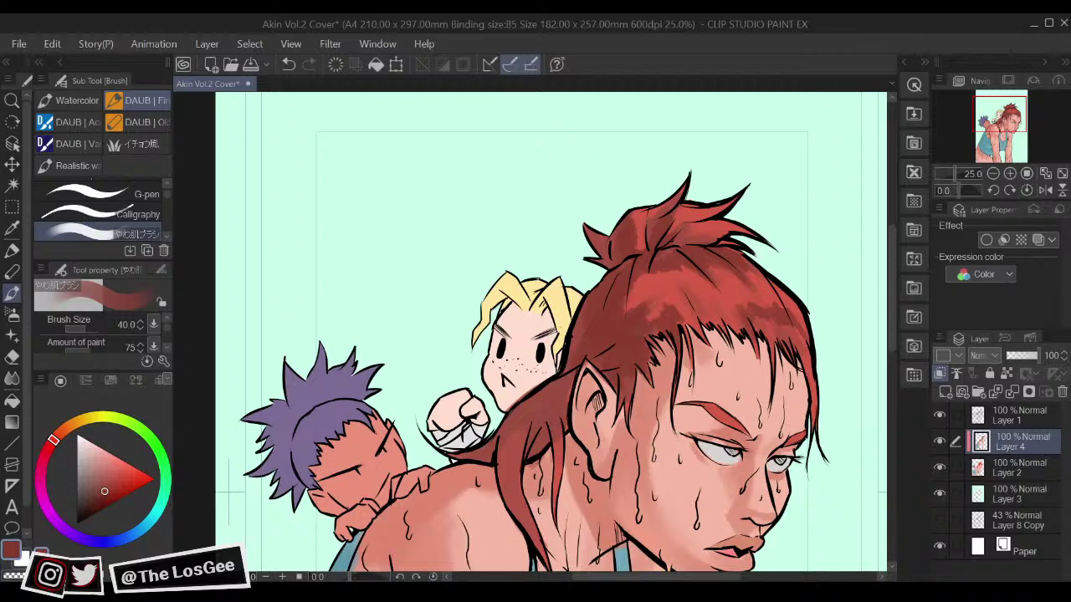
mouse_move(679, 315)
left_mouse_down()
mouse_move(668, 310)
mouse_move(676, 320)
mouse_move(678, 309)
left_mouse_up()
left_click_drag(679, 293, 708, 311)
mouse_move(708, 299)
left_mouse_down()
mouse_move(716, 310)
mouse_move(709, 280)
mouse_move(766, 341)
left_mouse_up()
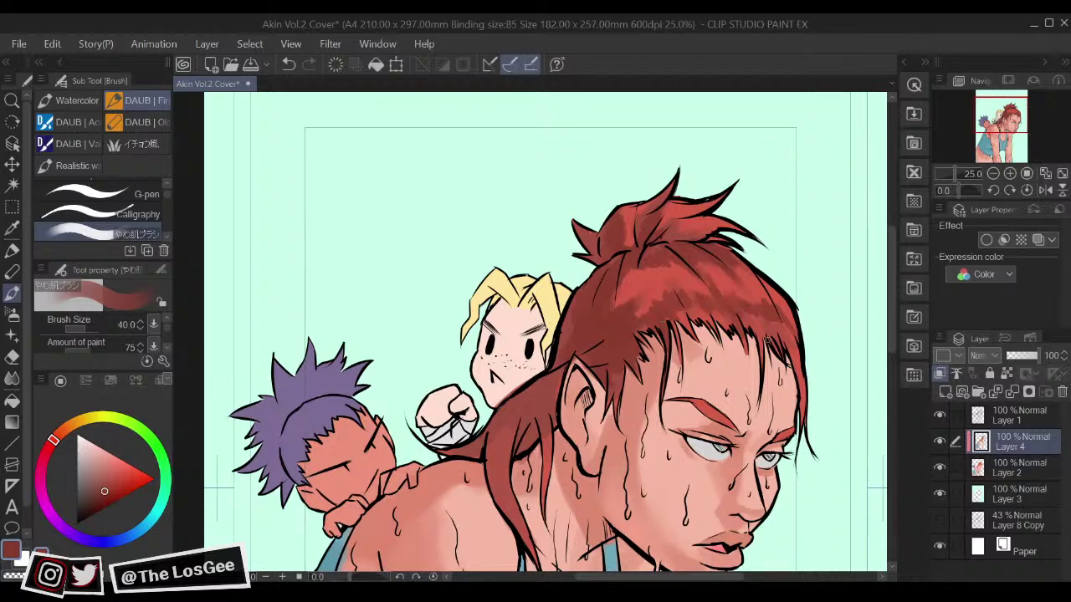
scroll(766, 340, "down", 2)
scroll(769, 345, "up", 1)
scroll(770, 345, "up", 1)
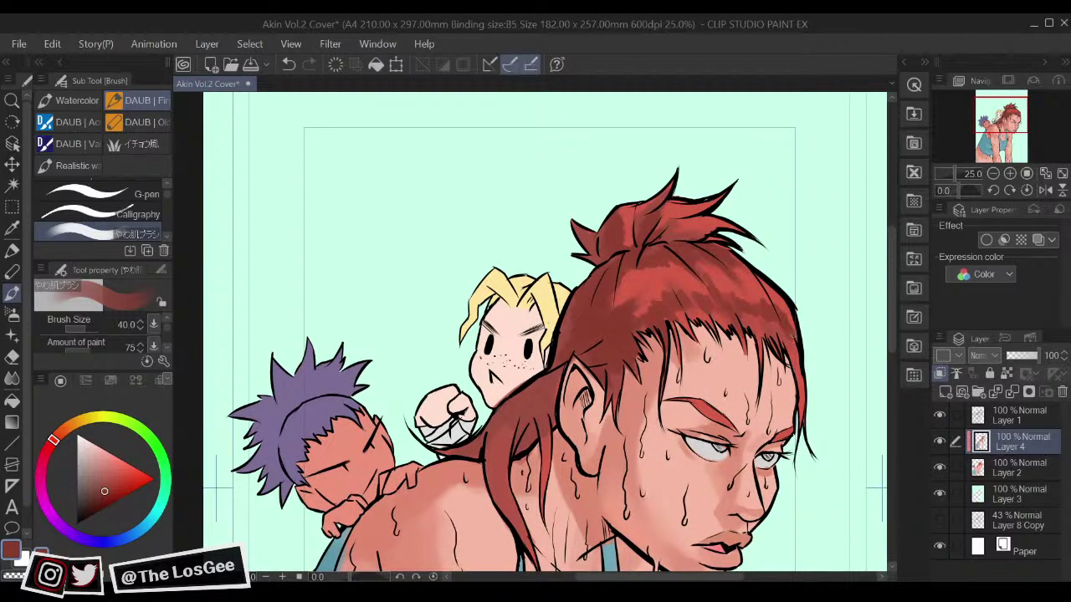
left_click_drag(761, 331, 758, 330)
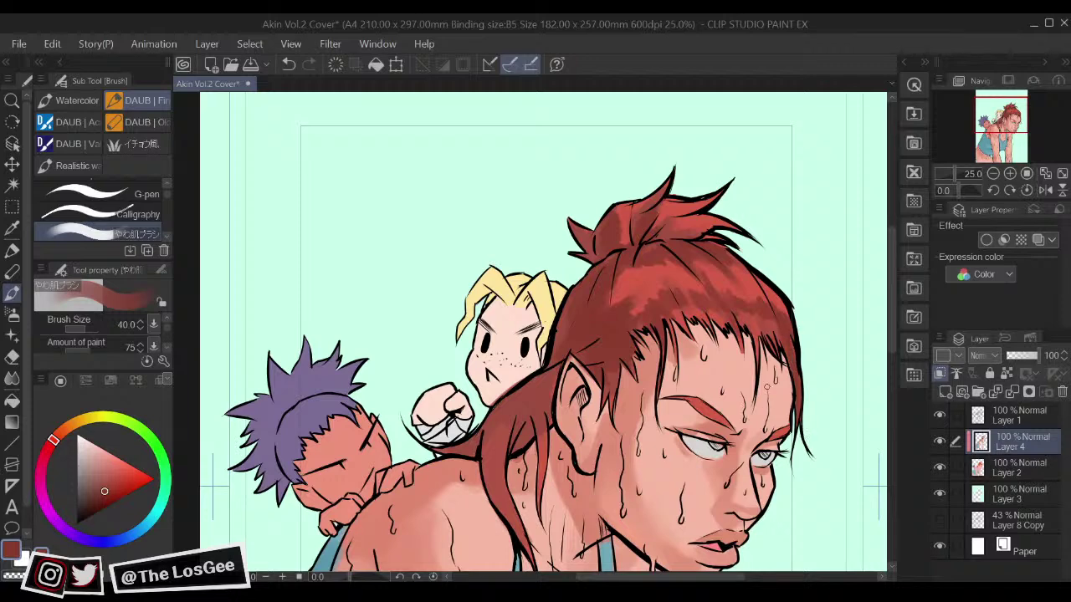
Step: Blend the edges of the hair highlight near the topknot and back of the head with reds sampled from the hair
left_click(757, 326, "alt")
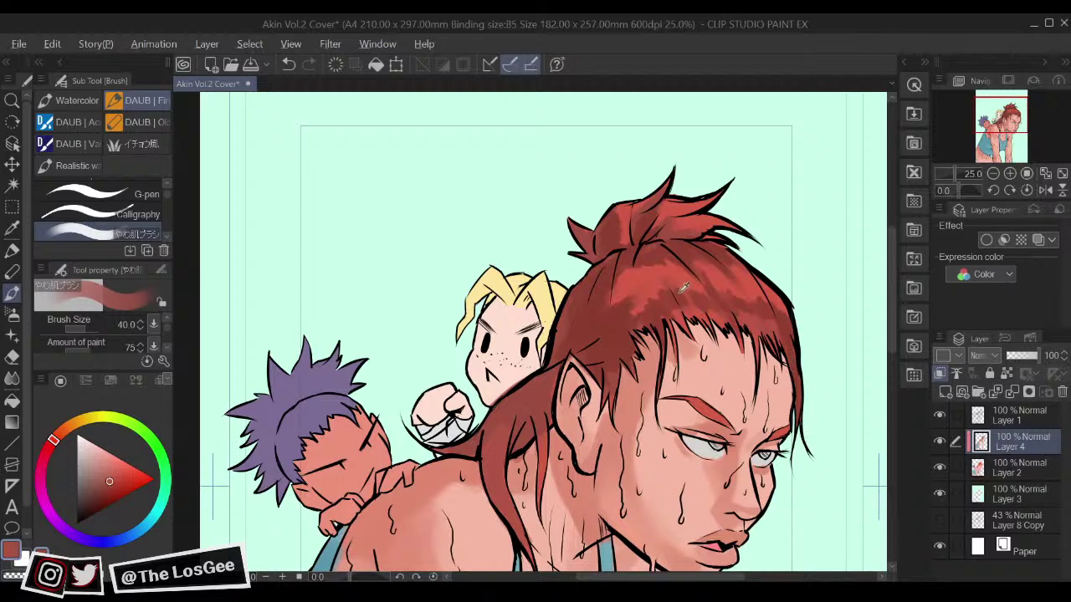
left_click(631, 258, "alt")
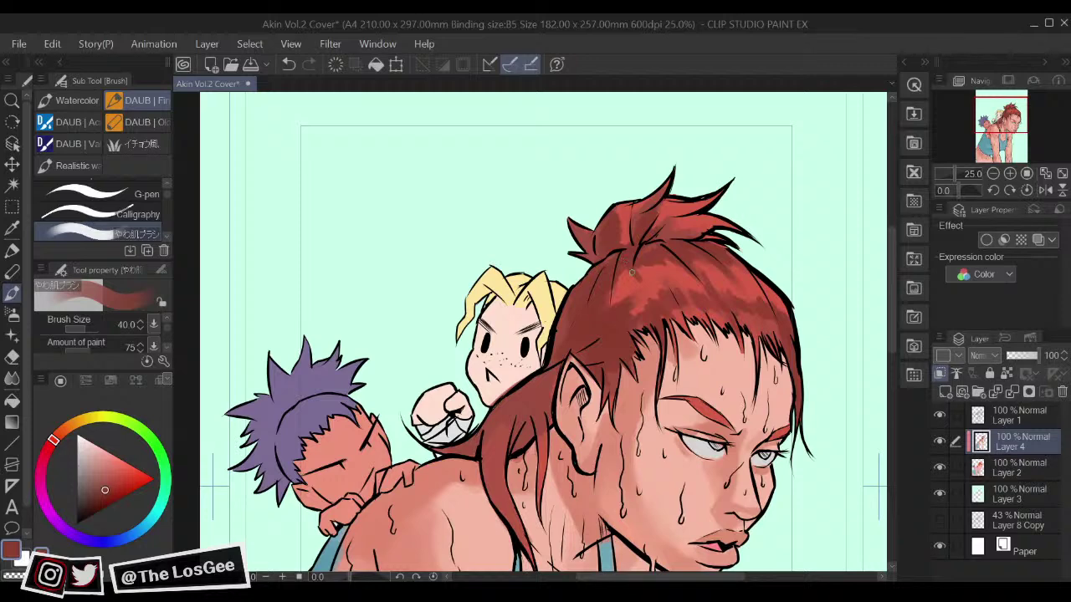
left_click(620, 320, "alt")
mouse_move(624, 302)
left_mouse_down()
mouse_move(614, 290)
mouse_move(622, 270)
left_mouse_up()
left_click(569, 329, "alt")
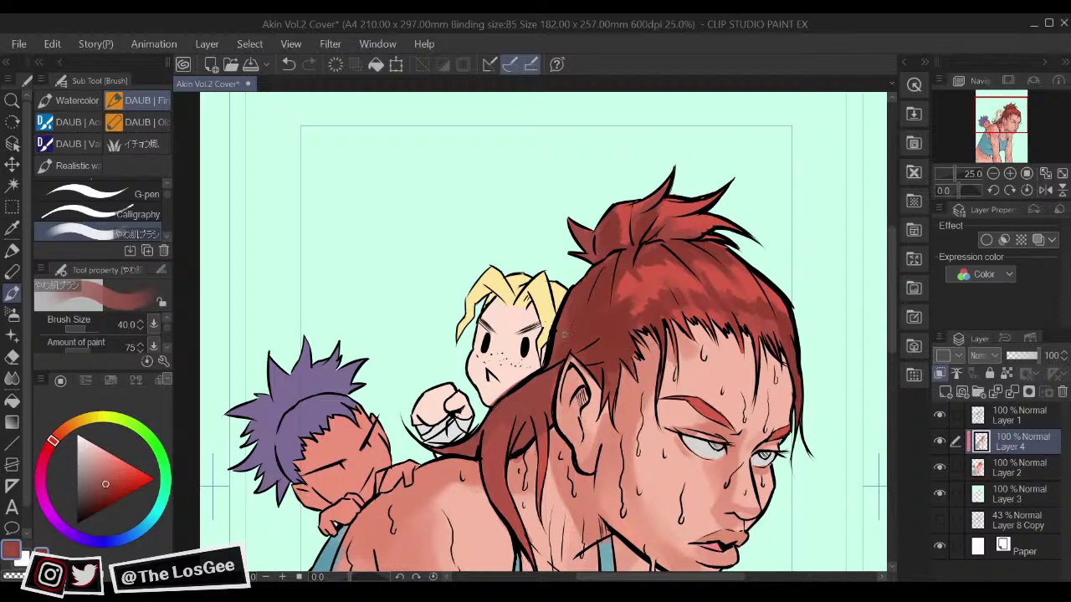
left_click(606, 311, "alt")
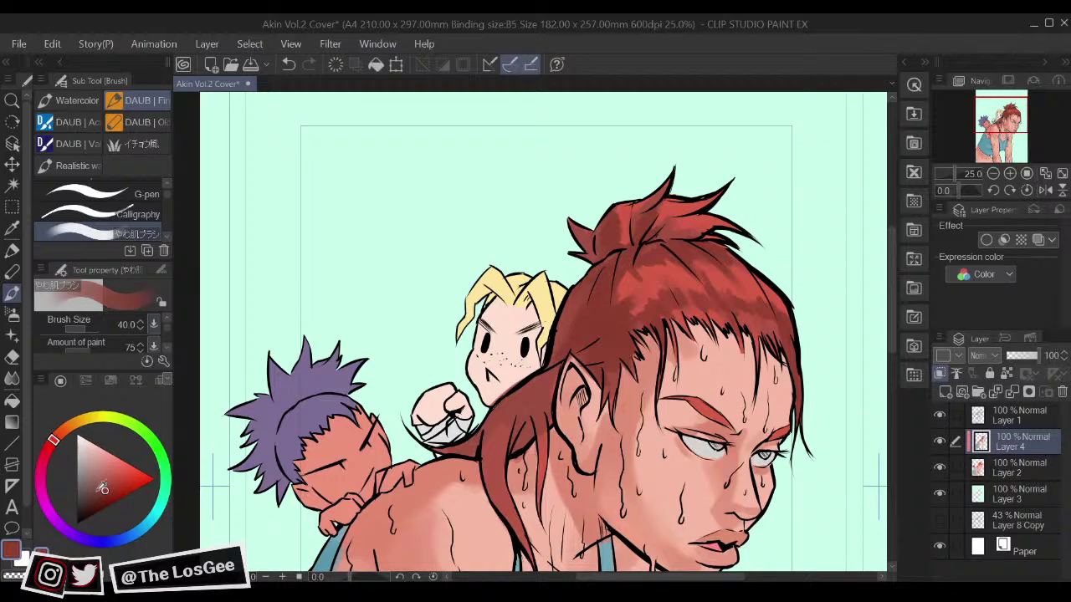
left_click(100, 491)
left_click(94, 495)
key("g")
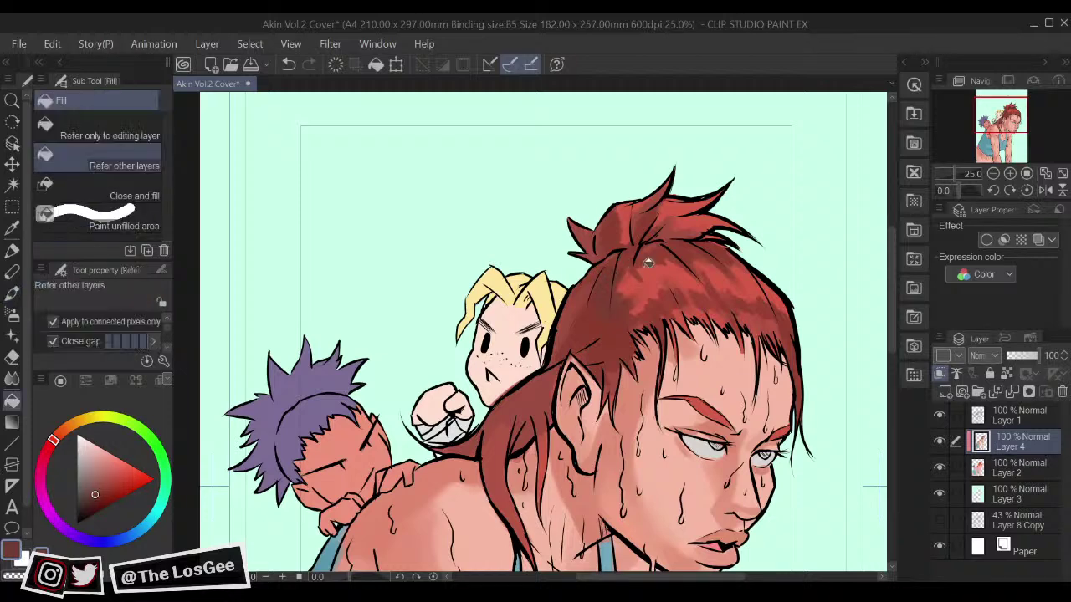
scroll(643, 266, "down", 3)
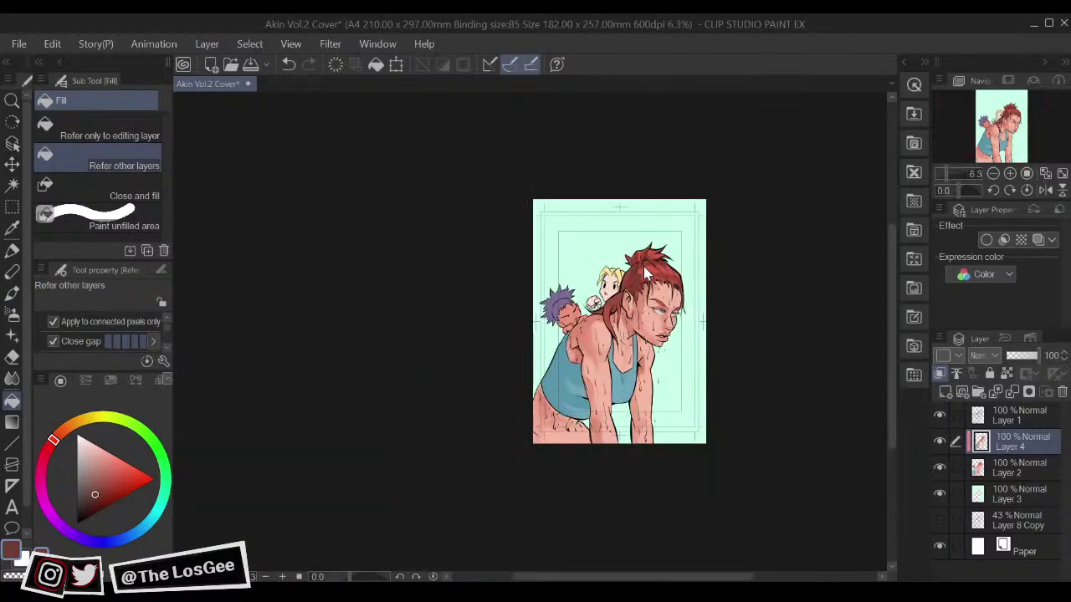
scroll(643, 266, "up", 3)
scroll(643, 266, "up", 1)
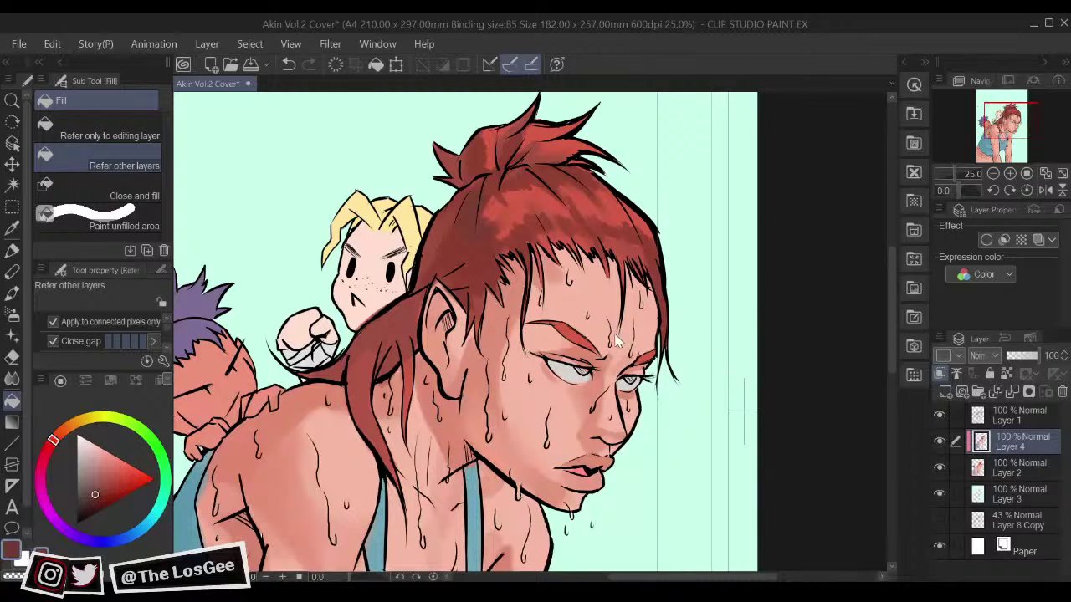
Step: Shade the near eyebrow with a dark hair red at brush sizes 25 and 40
scroll(614, 335, "up", 1)
left_click_drag(614, 335, 643, 381)
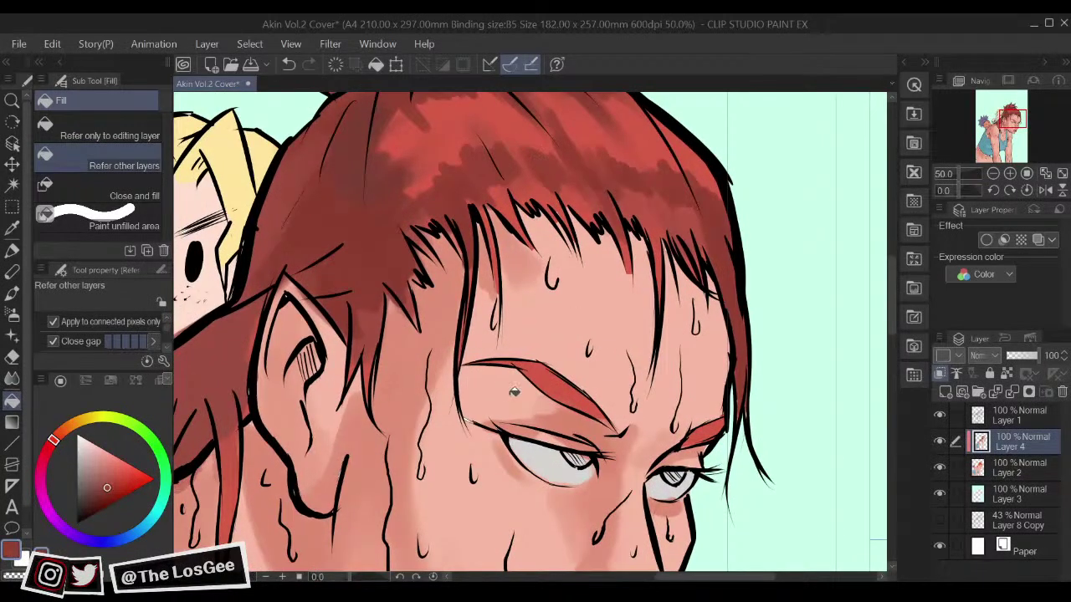
key("b")
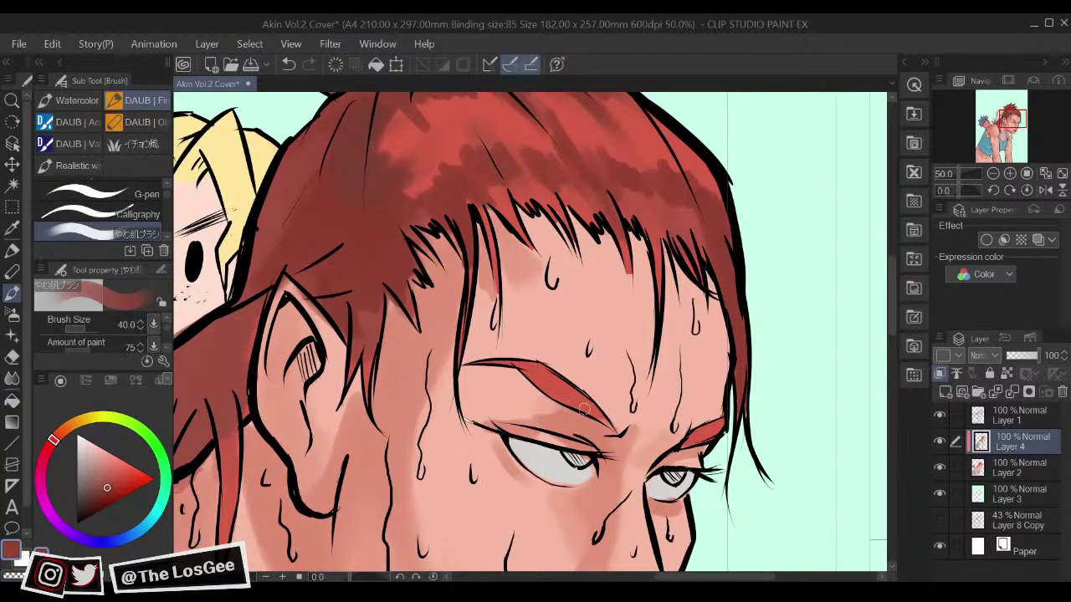
key("[")
mouse_move(578, 397)
left_mouse_down()
mouse_move(600, 419)
mouse_move(562, 399)
left_mouse_up()
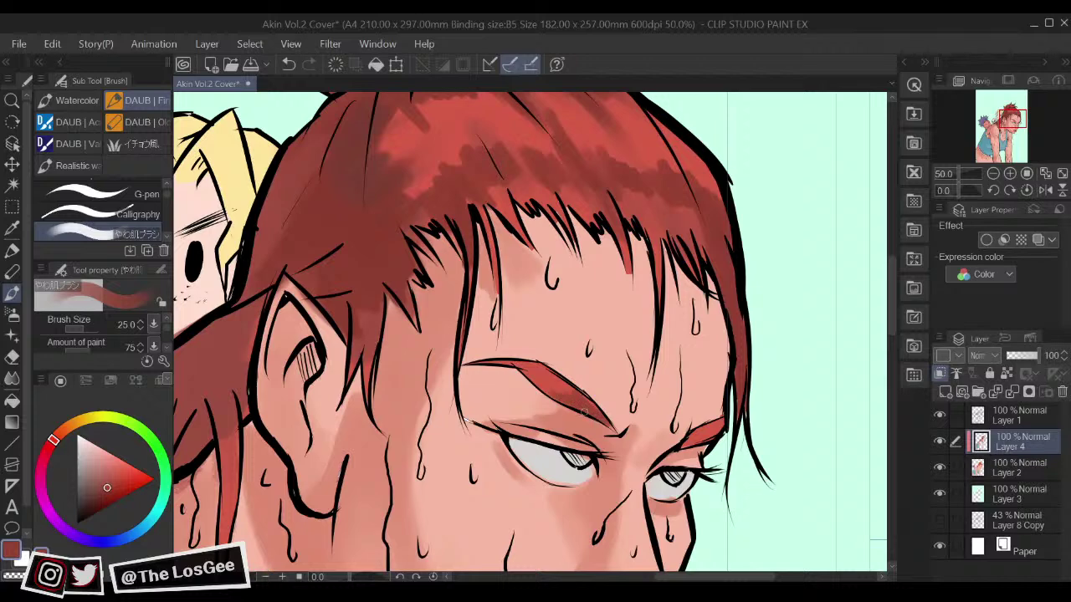
key("bracketright")
key("bracketright")
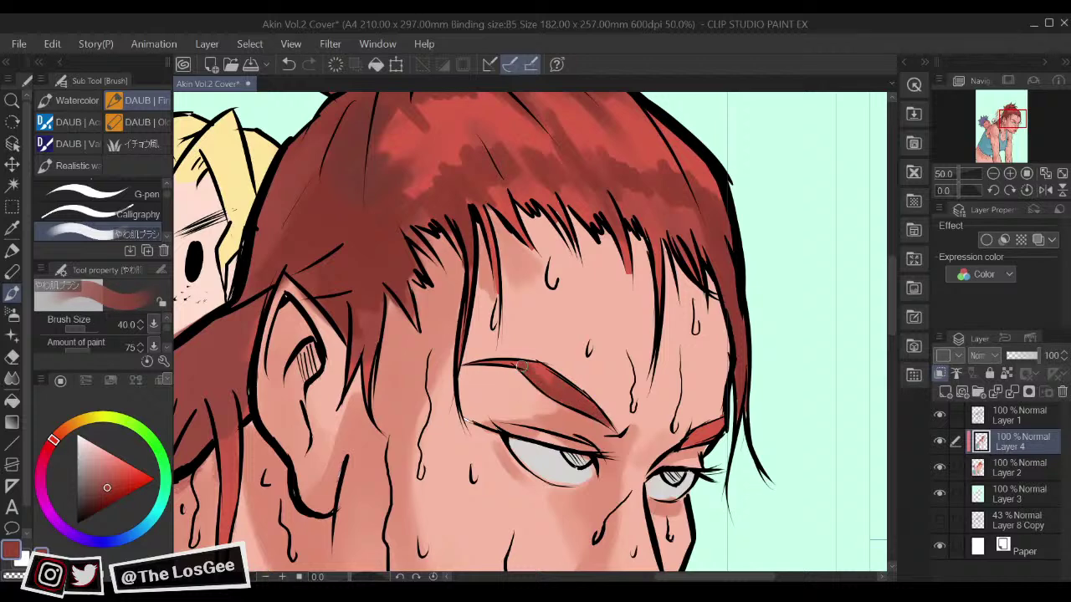
key("bracketleft")
key("bracketleft")
key("bracketleft")
Step: Shade the far eyebrow with the same dark red at brush size 30
left_click_drag(620, 404, 546, 338)
key("bracketright")
key("bracketright")
mouse_move(616, 377)
left_mouse_down()
mouse_move(638, 362)
mouse_move(608, 376)
mouse_move(648, 374)
left_mouse_up()
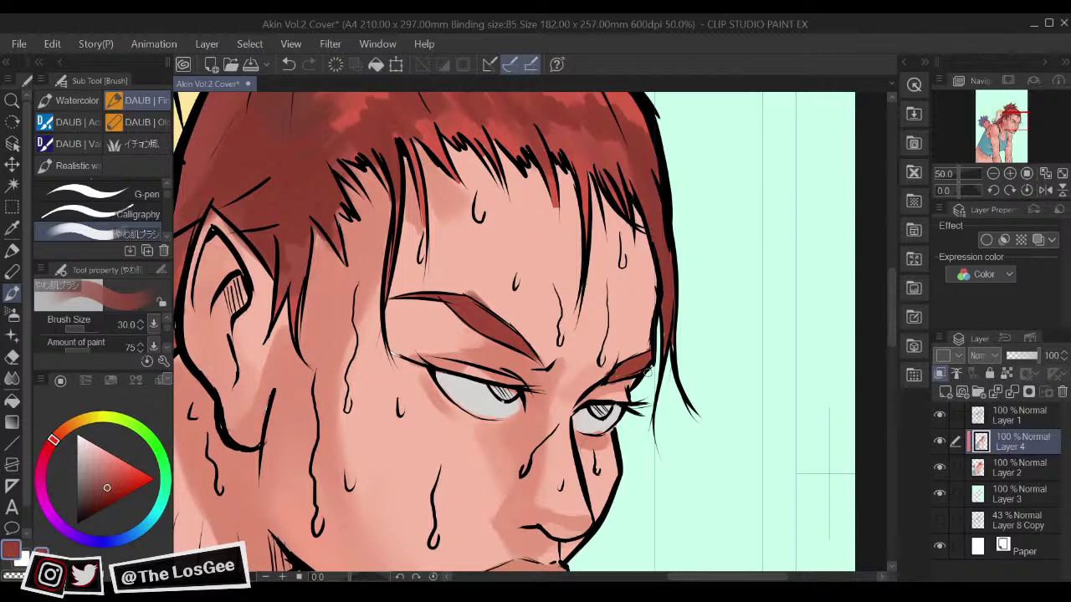
Step: Touch up the forehead above the near eyebrow with a sampled skin tone at brush size 30, and check the whole page
scroll(647, 373, "down", 4)
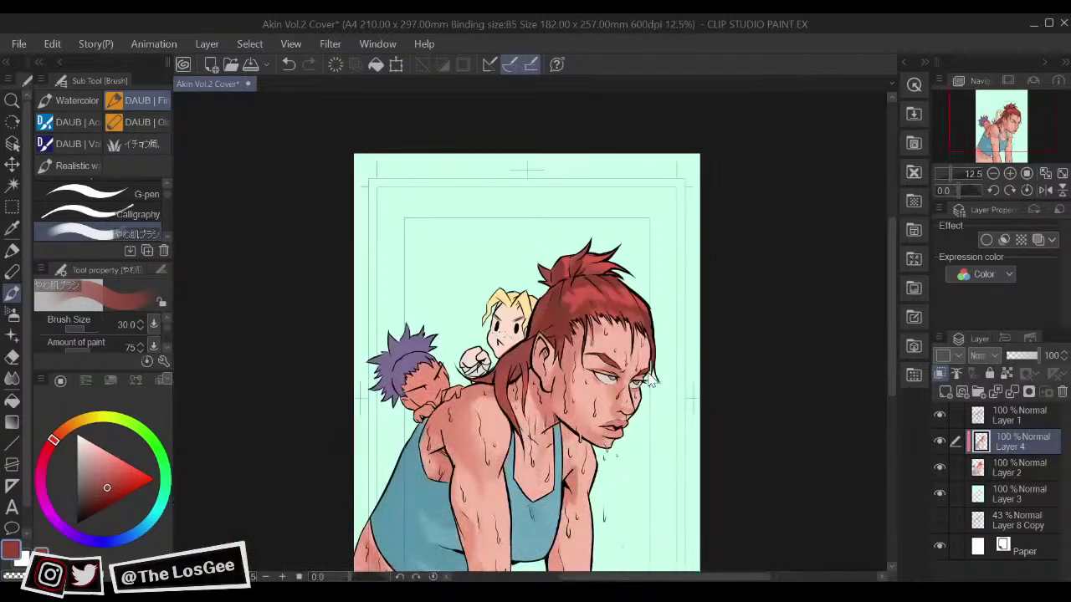
scroll(647, 374, "up", 3)
left_click(551, 316, "alt")
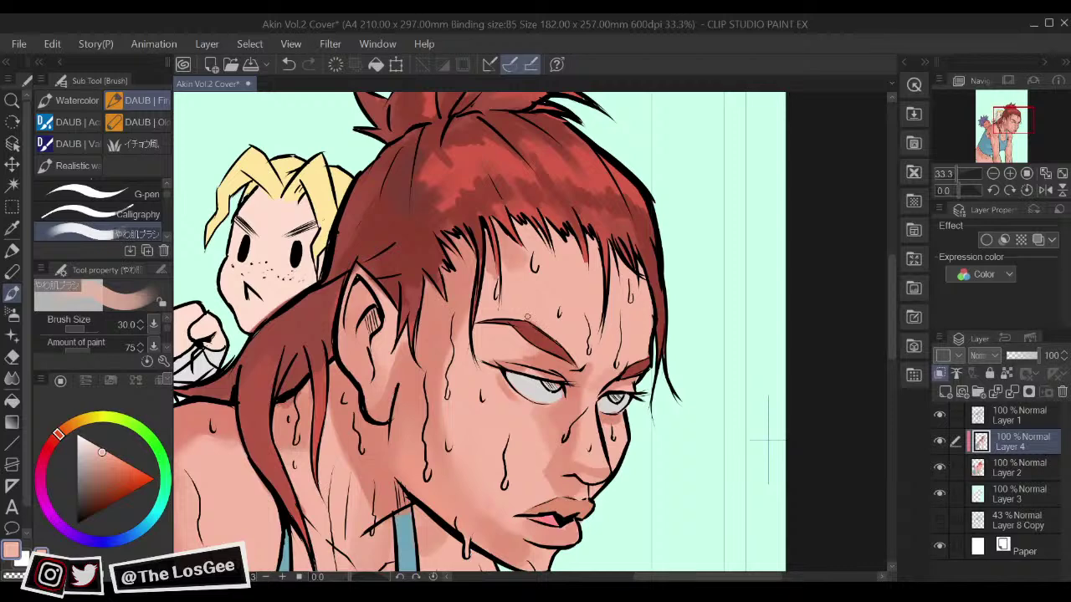
scroll(600, 330, "down", 3)
scroll(601, 331, "down", 2)
scroll(600, 330, "up", 2)
key("ctrl+0")
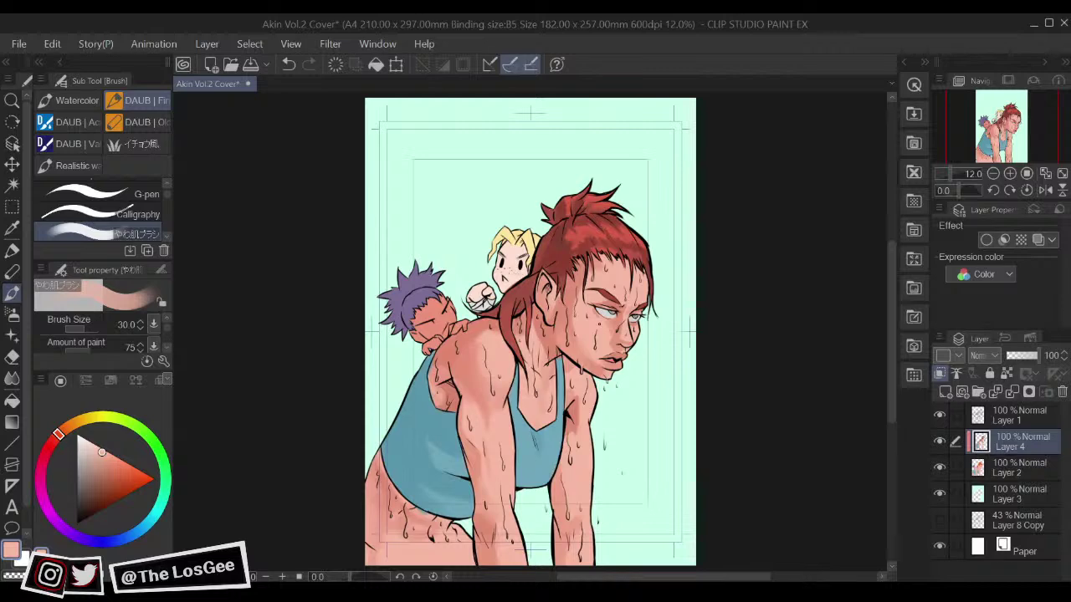
Step: Shade the far upper arm below the armpit fold with sampled skin tones at brush size 70
scroll(599, 324, "up", 3)
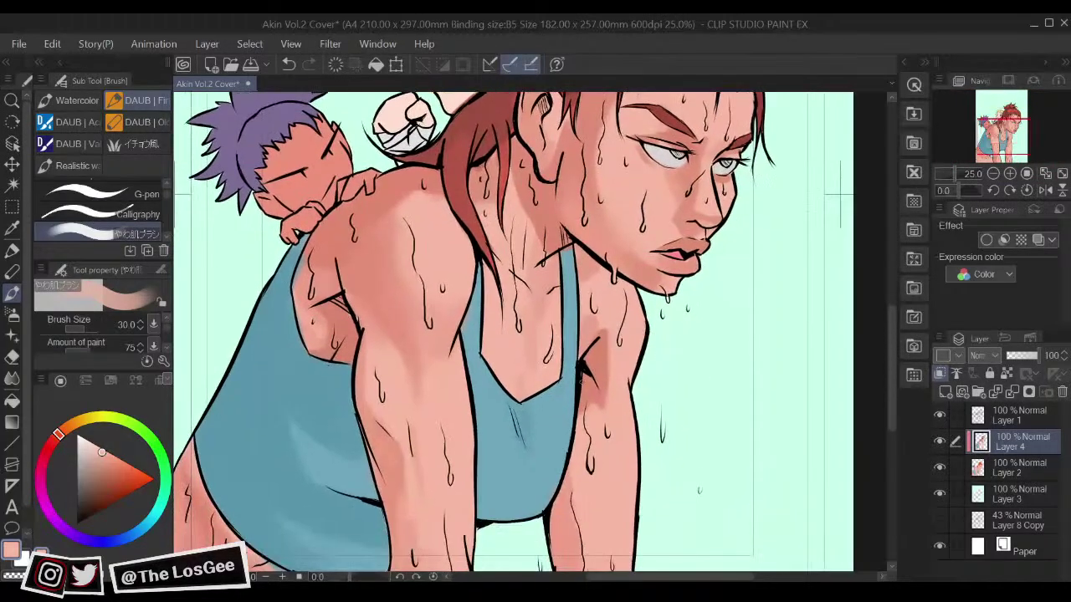
left_click(592, 333, "alt")
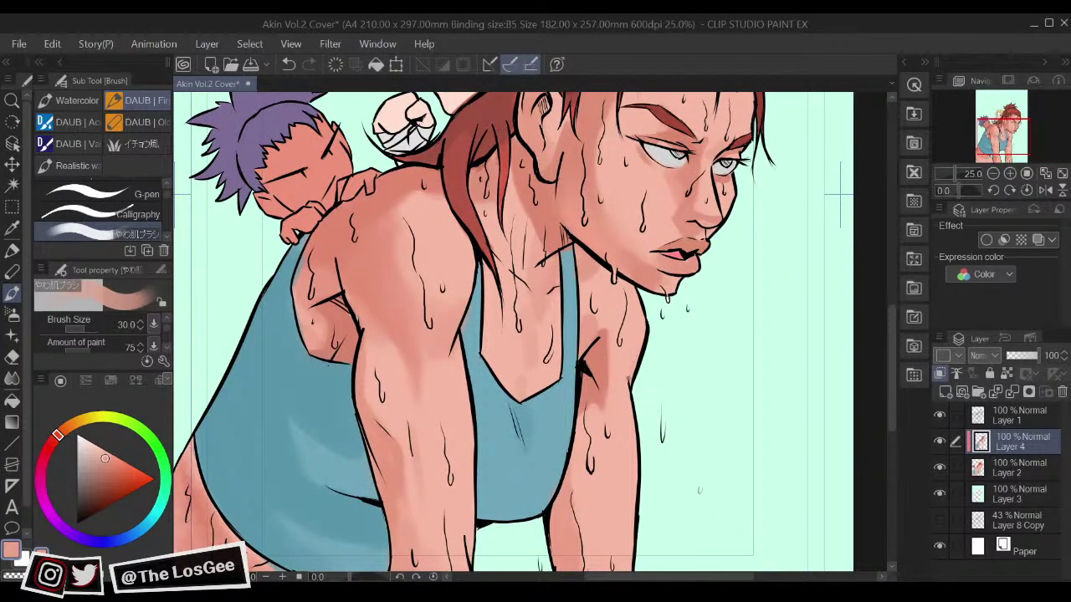
key("]")
key("]")
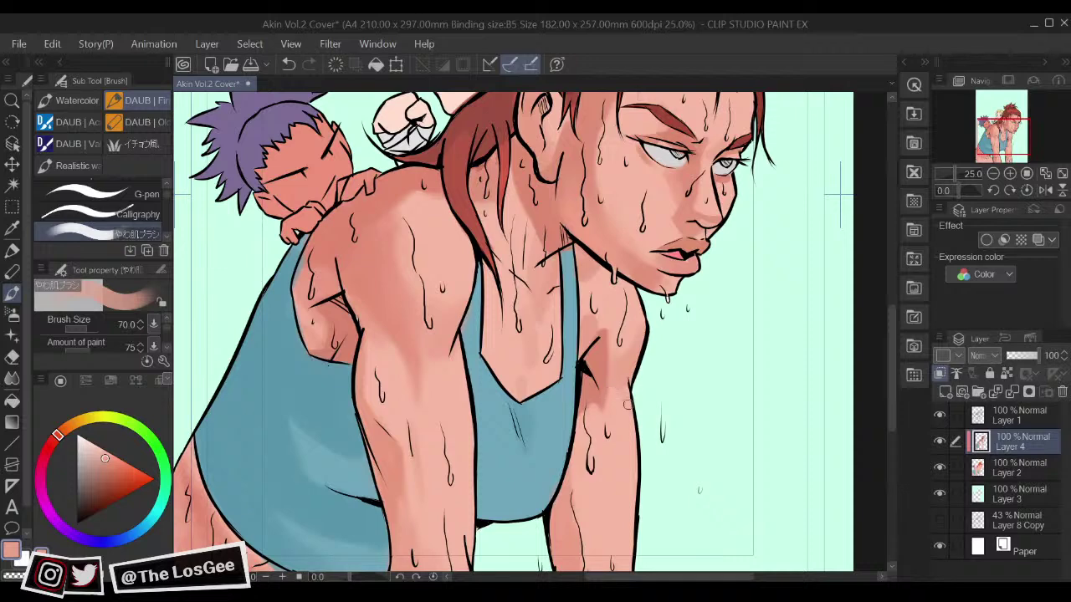
left_click(601, 354, "alt")
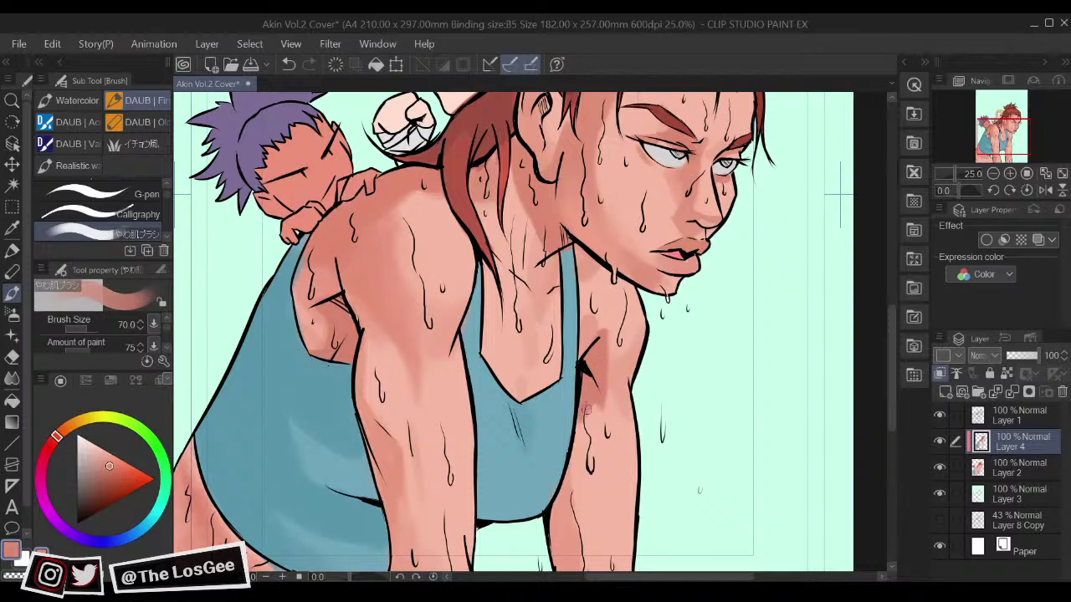
scroll(581, 410, "down", 3)
left_click_drag(572, 423, 587, 497)
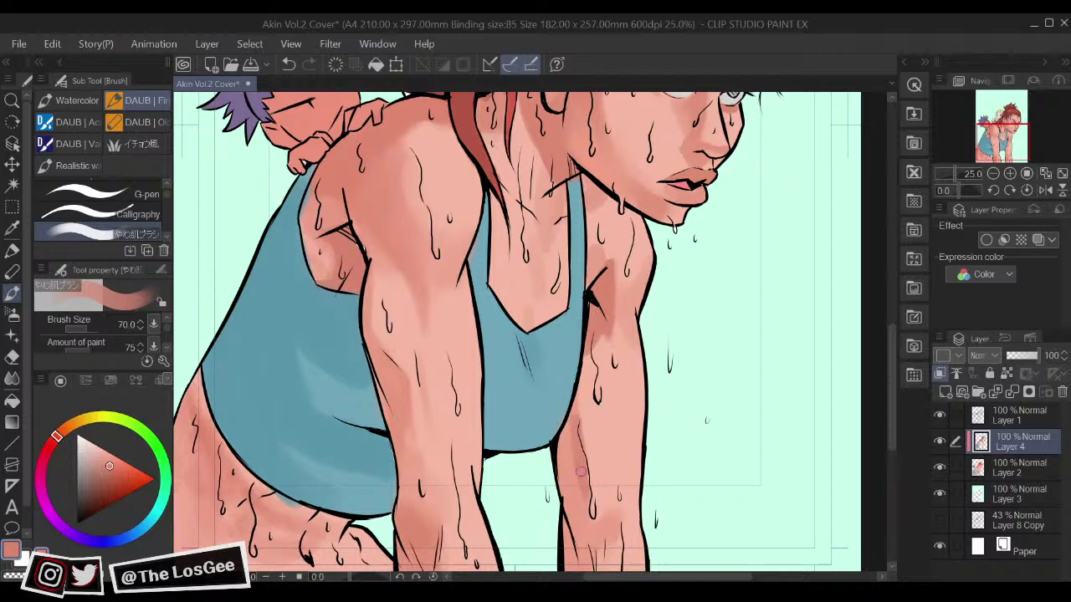
Step: Paint darker skin shading along the inner edge and middle of the far forearm at brush size 70
scroll(569, 380, "down", 2)
mouse_move(567, 354)
left_mouse_down()
mouse_move(586, 467)
mouse_move(561, 362)
mouse_move(572, 442)
mouse_move(590, 483)
left_mouse_up()
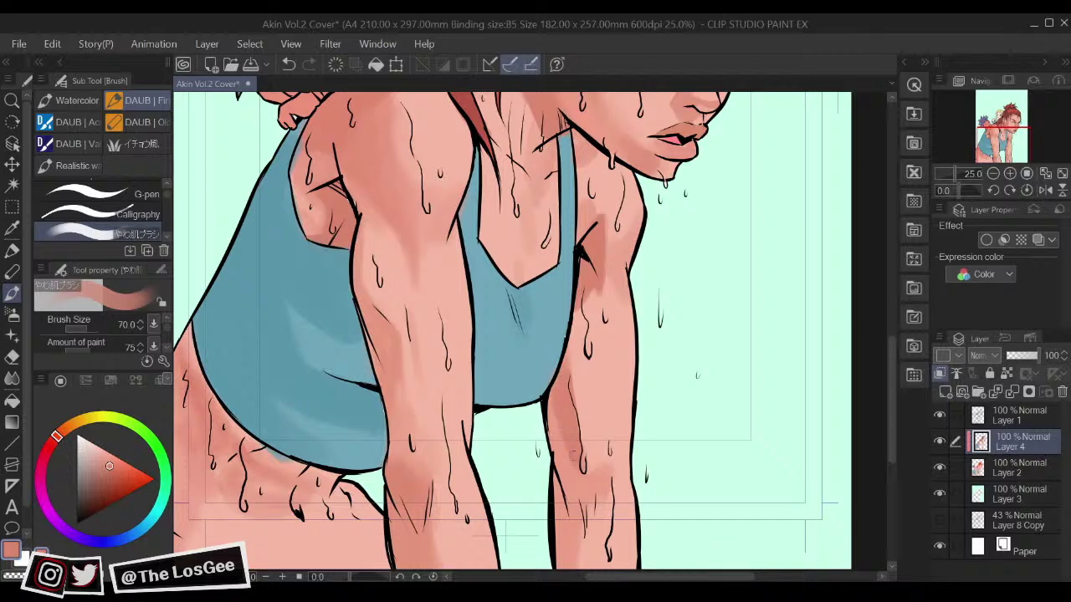
left_click_drag(592, 470, 598, 499)
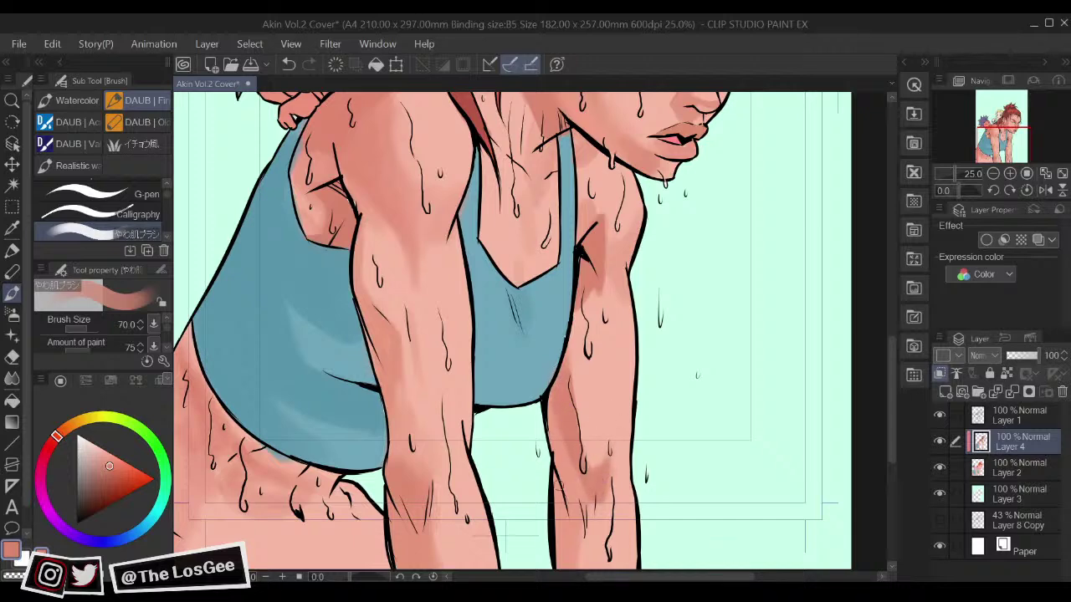
mouse_move(564, 438)
left_mouse_down()
mouse_move(588, 517)
mouse_move(597, 513)
mouse_move(573, 351)
mouse_move(597, 427)
left_mouse_up()
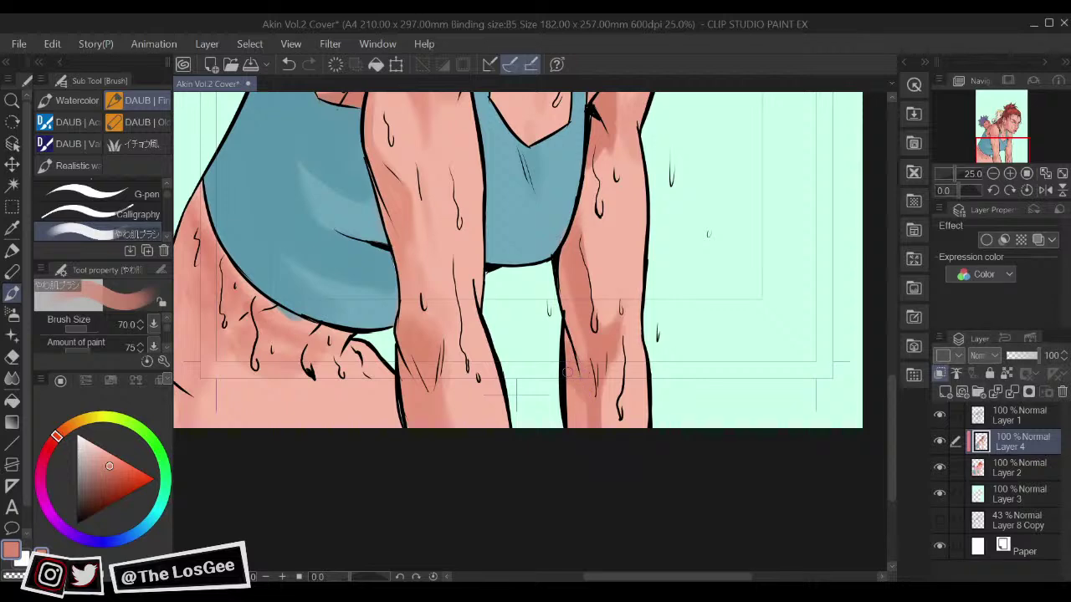
Step: Touch up the shading at the lower end of the far forearm with sampled light and dark skin tones
left_click_drag(601, 406, 617, 410)
scroll(618, 414, "down", 5)
scroll(618, 414, "up", 5)
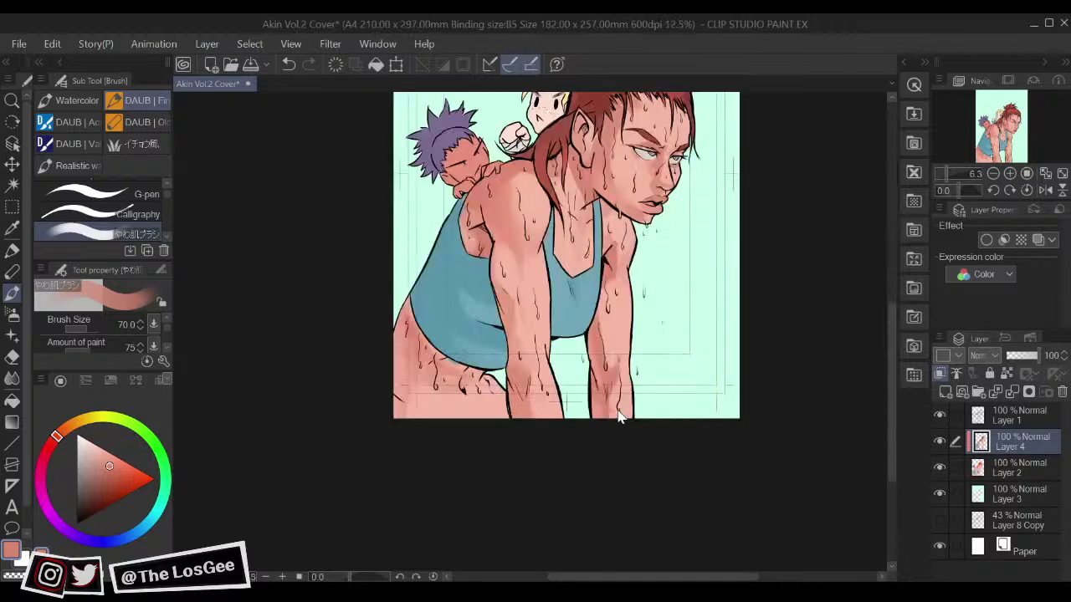
left_click(614, 385, "alt")
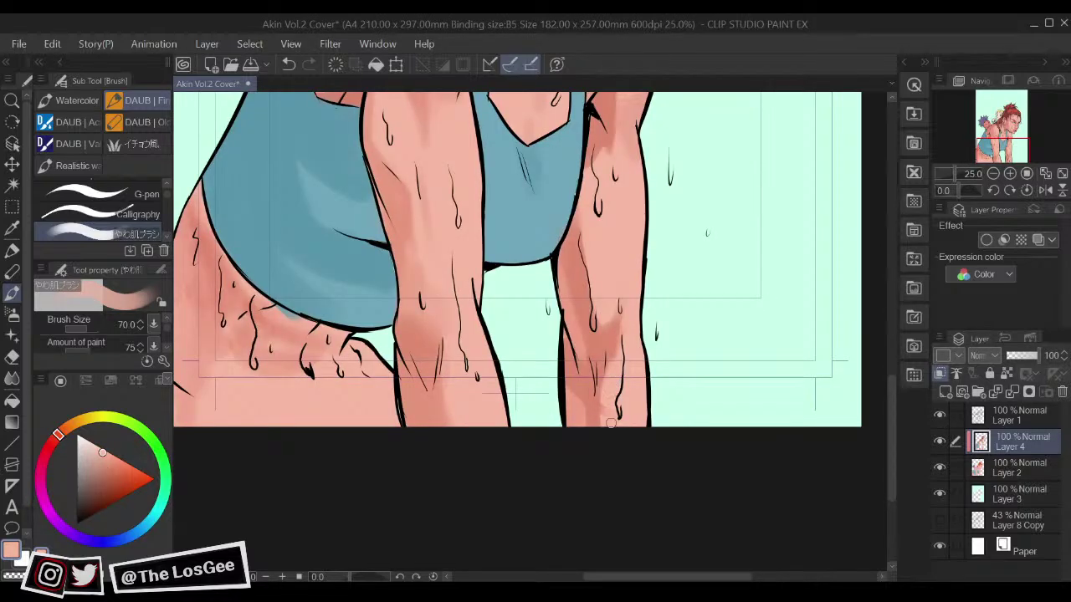
left_click(599, 403, "alt")
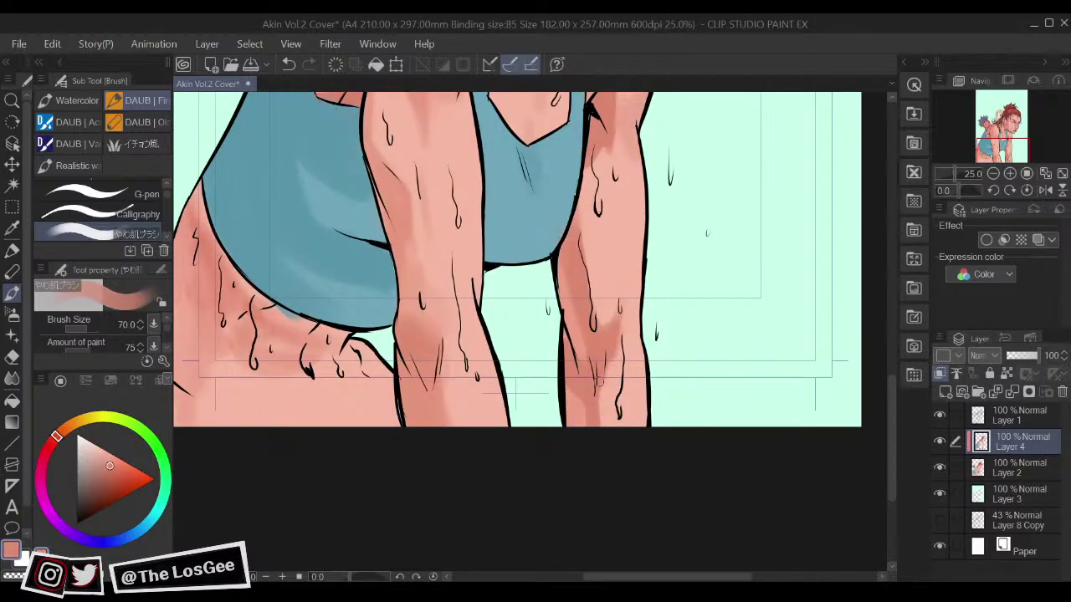
Step: Paint shadow shapes on the lower part of the near forearm with darker skin tones, undoing one unwanted stroke
left_click_drag(511, 318, 588, 360)
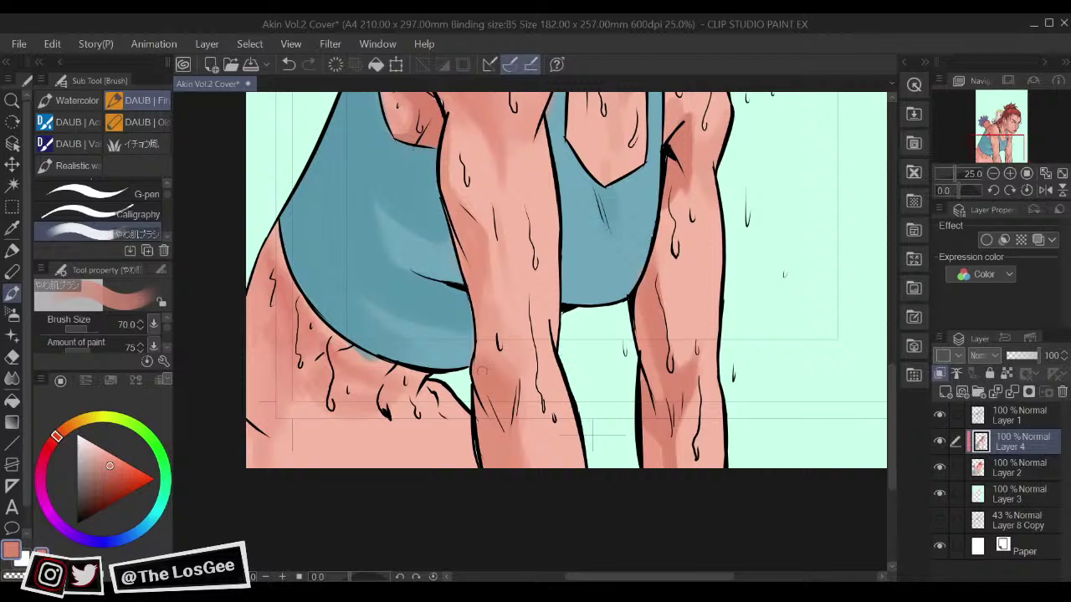
left_click(110, 468)
mouse_move(477, 375)
left_mouse_down()
mouse_move(502, 366)
mouse_move(539, 401)
mouse_move(488, 380)
mouse_move(479, 389)
left_mouse_up()
left_click(537, 405, "alt")
left_click(490, 377, "alt")
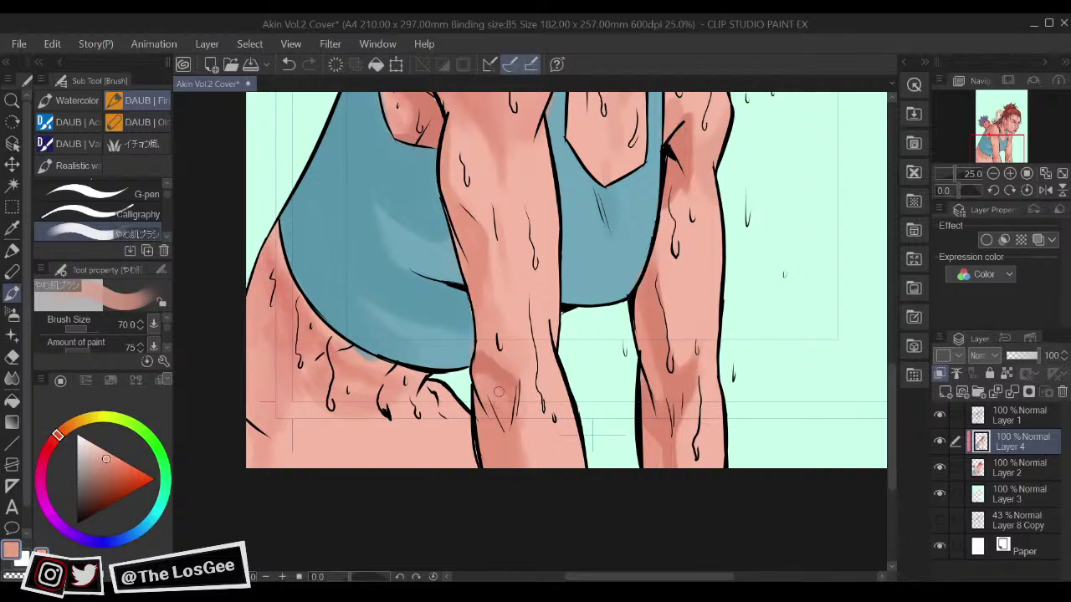
left_click(508, 363, "alt")
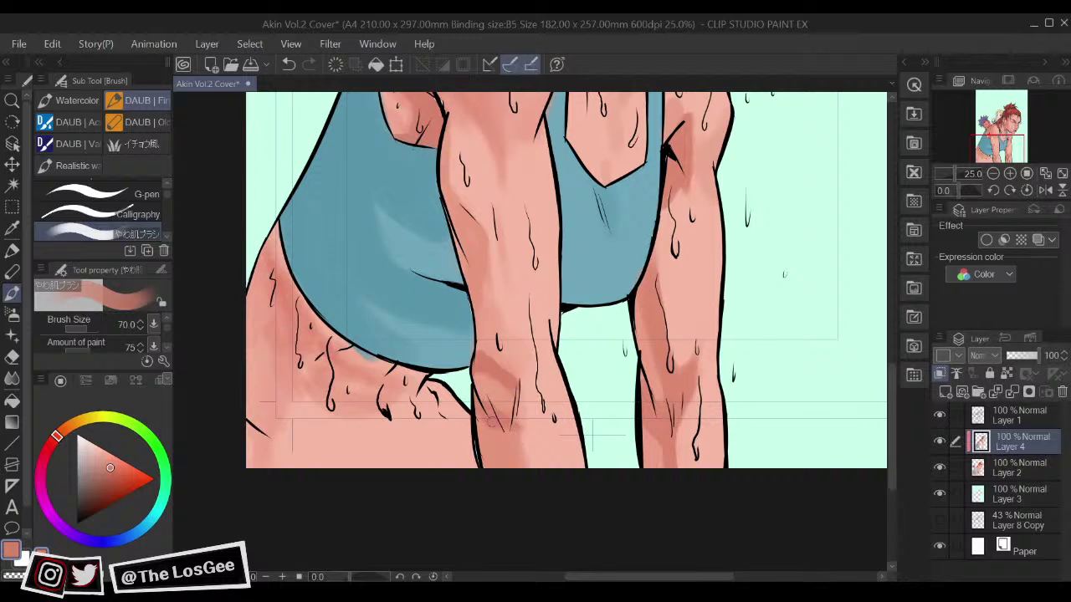
key("ctrl+z")
left_click_drag(512, 444, 507, 452)
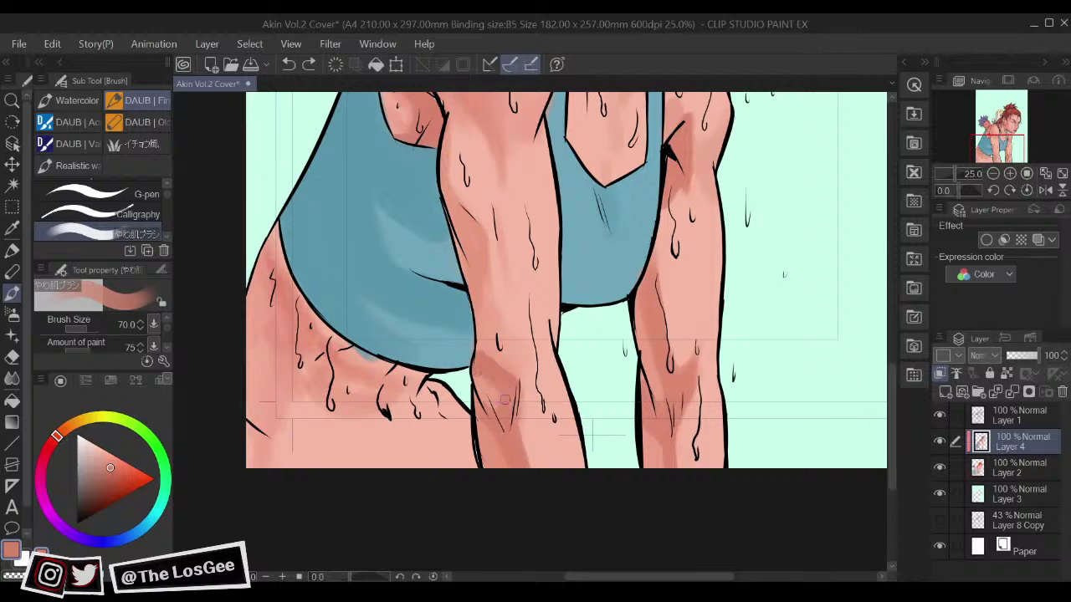
left_click(495, 471)
Step: Shade the near arm around the elbow and below the shoulder with a sampled dark skin tone, and check the whole page
left_click_drag(581, 382, 593, 517)
left_click(505, 493, "alt")
left_click_drag(493, 502, 496, 467)
left_click_drag(490, 428, 503, 493)
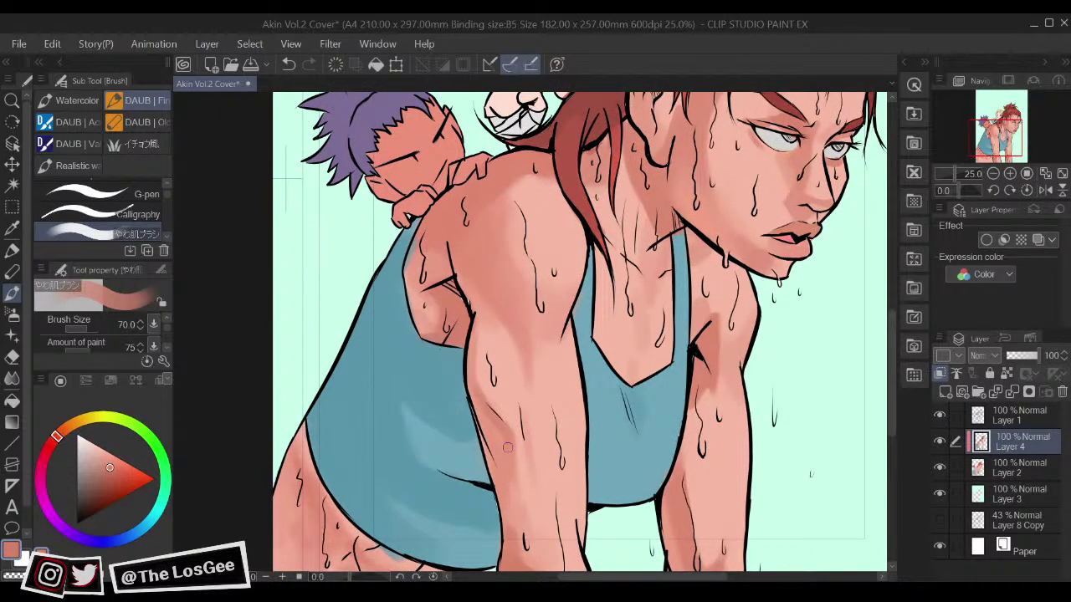
mouse_move(516, 266)
left_mouse_down()
mouse_move(539, 326)
mouse_move(511, 297)
mouse_move(524, 341)
left_mouse_up()
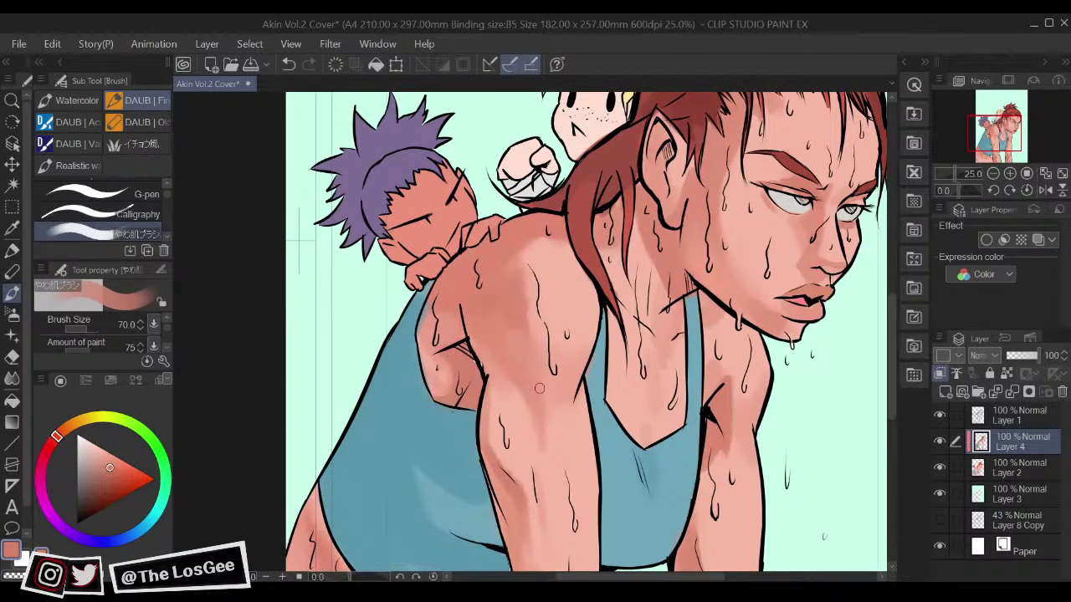
scroll(540, 388, "down", 6)
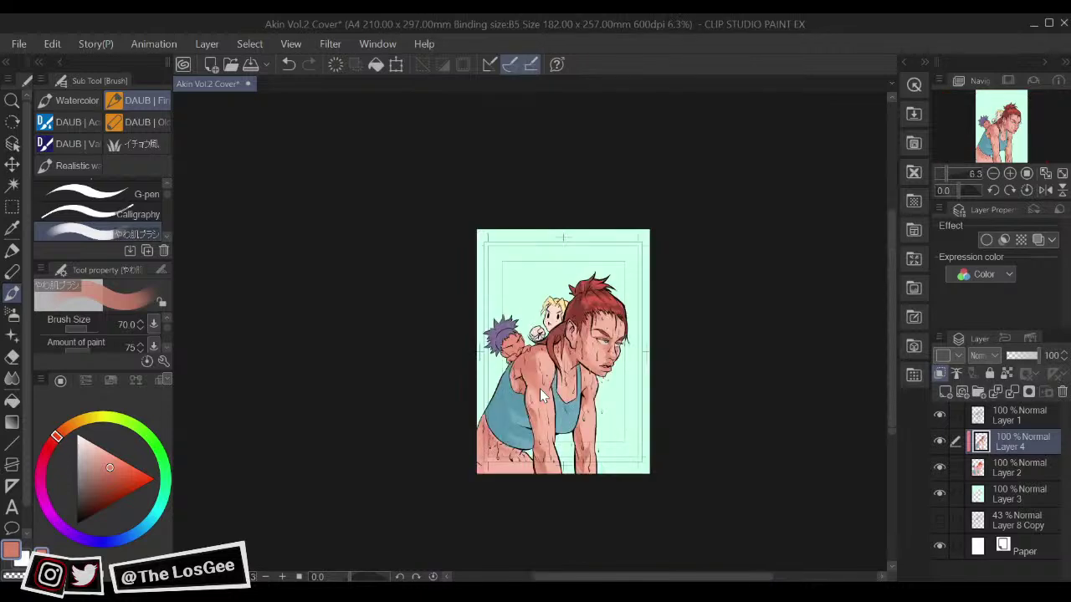
scroll(540, 396, "up", 6)
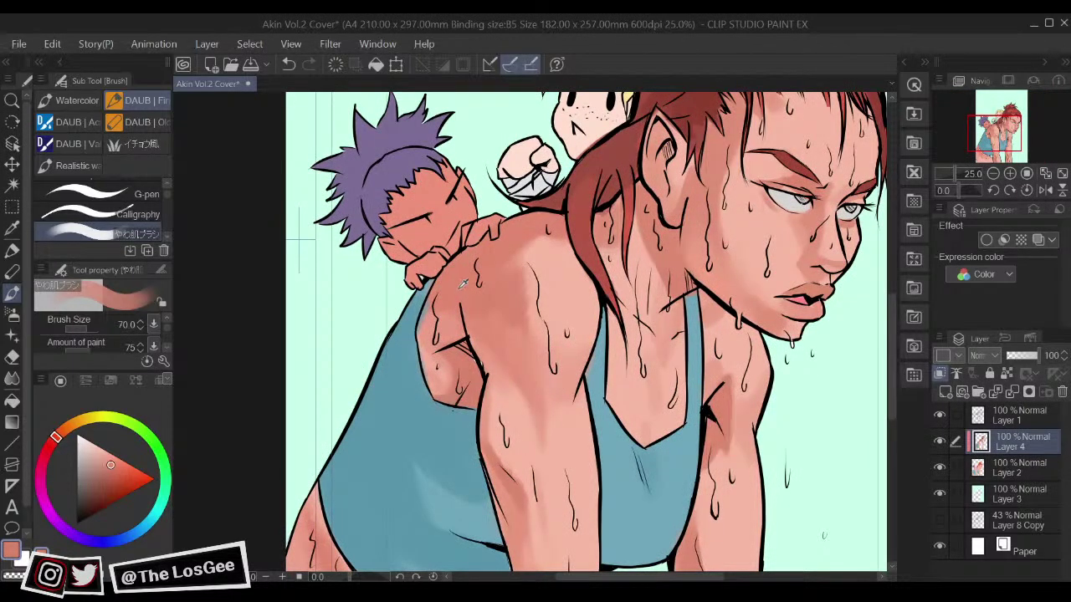
Step: Deepen the shading around the near armpit and back of the shoulder with sampled skin tones and a darker red, and check the whole page
left_click(452, 331, "alt")
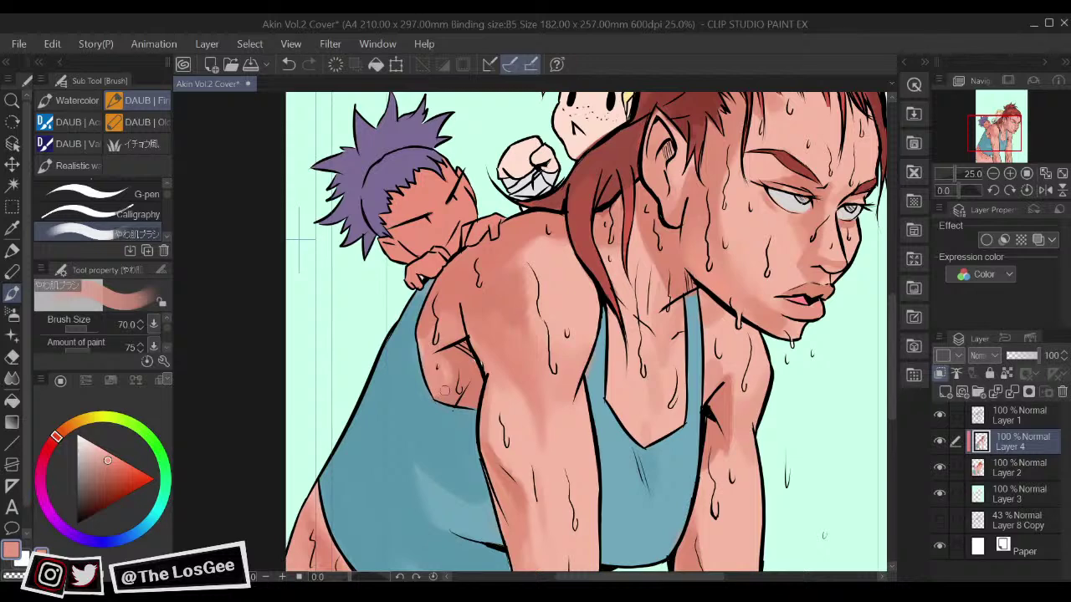
left_click(447, 365, "alt")
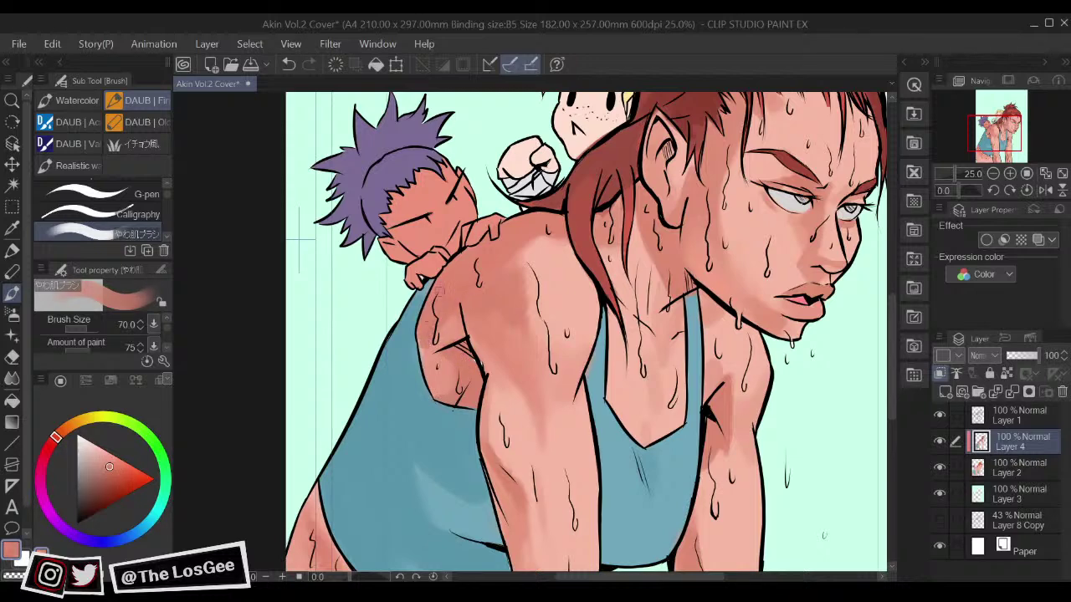
left_click(113, 470)
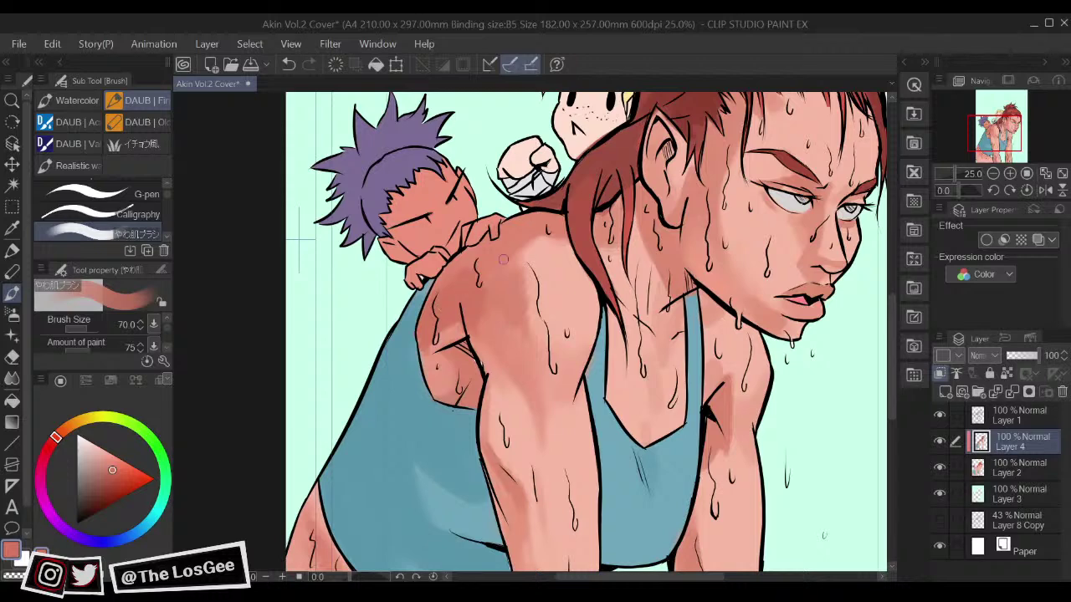
scroll(522, 257, "down", 4)
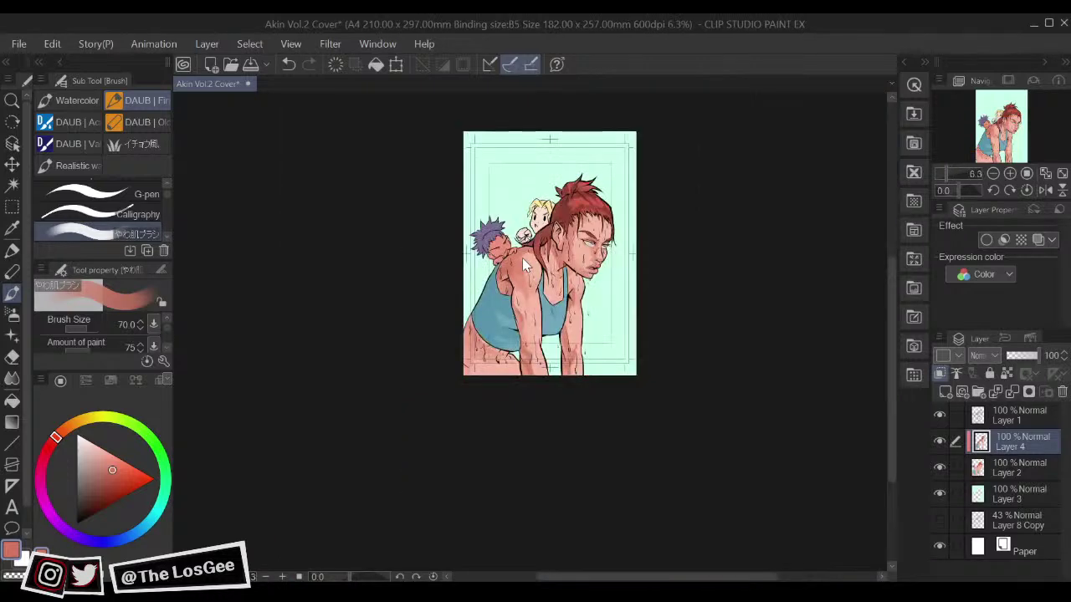
scroll(522, 258, "up", 4)
Step: Paint a dark skin shadow on the lower back and hip behind the tank top at brush size 120
left_click_drag(369, 509, 493, 379)
key("g")
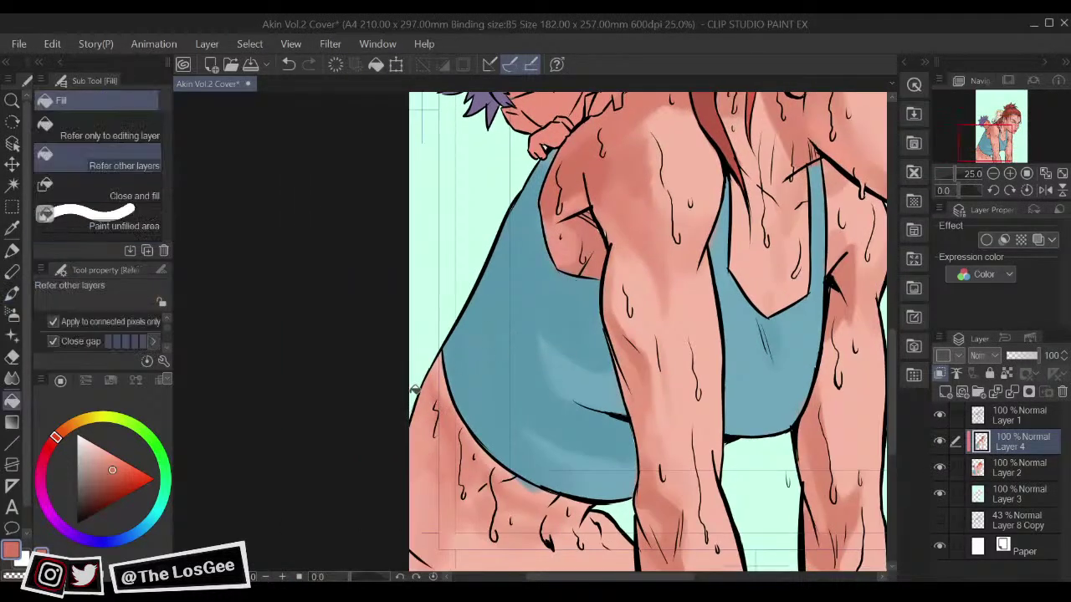
key("b")
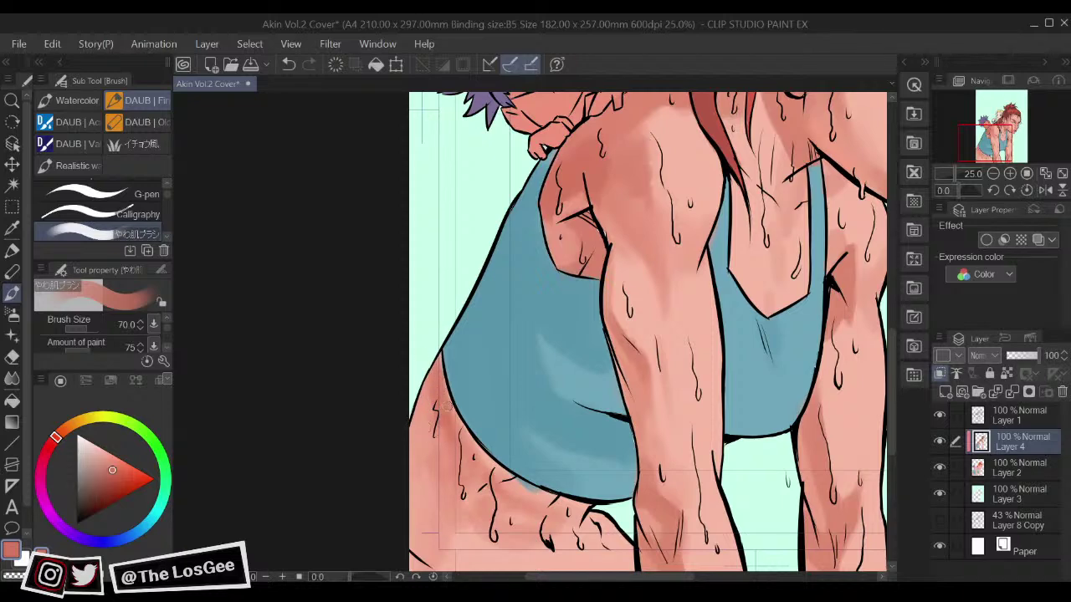
key("bracketright")
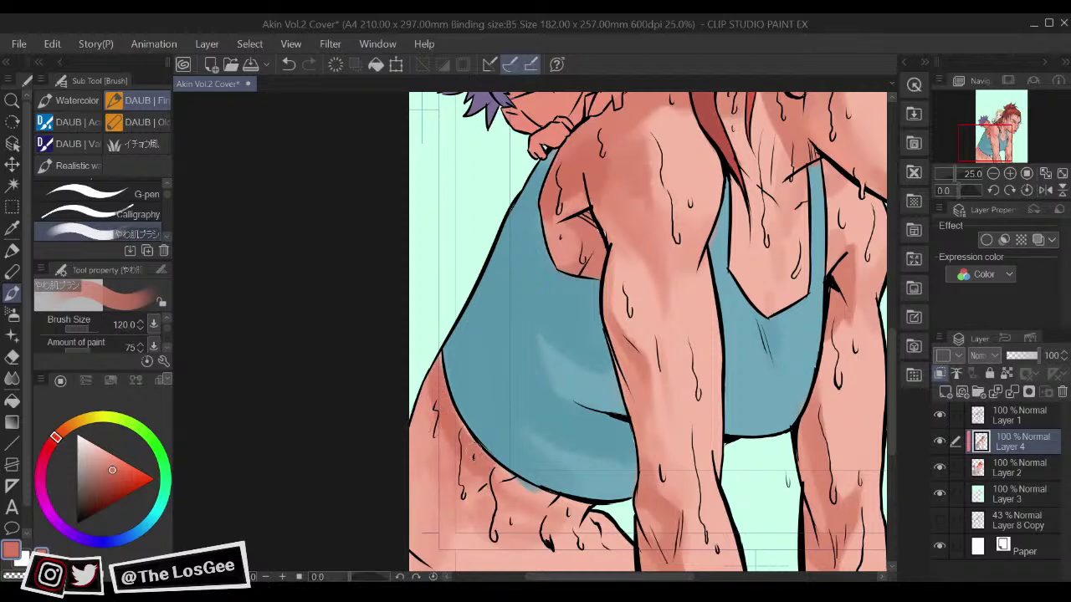
left_click_drag(464, 431, 469, 472)
mouse_move(435, 405)
left_mouse_down()
mouse_move(457, 490)
mouse_move(423, 455)
mouse_move(433, 479)
mouse_move(410, 439)
mouse_move(434, 533)
left_mouse_up()
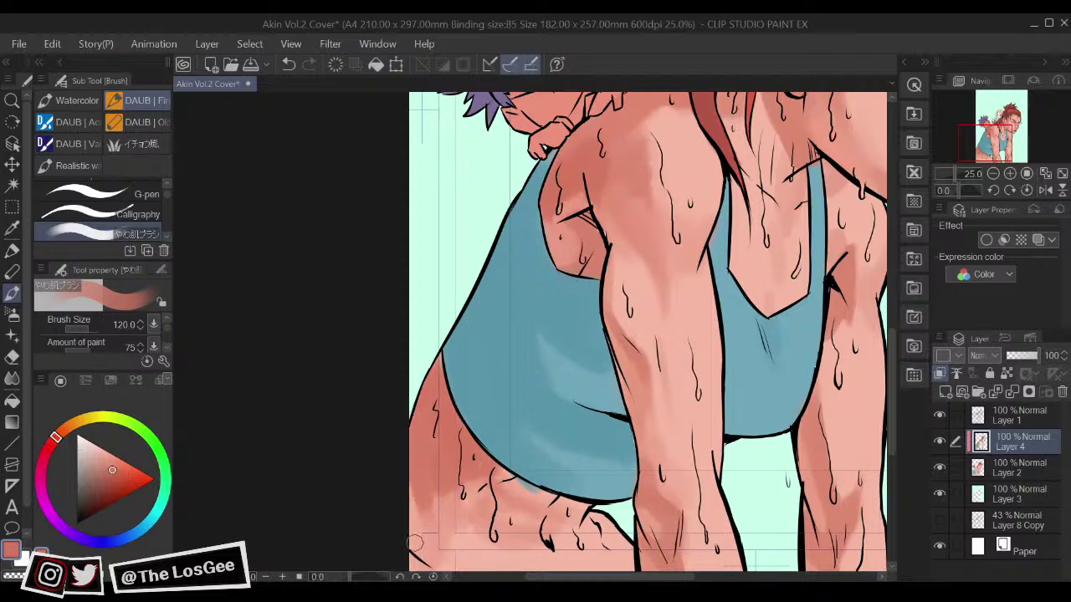
Step: Extend the hip shadow down to the page's lower edge and refine its border with a sampled light skin tone
mouse_move(479, 481)
left_mouse_down()
mouse_move(418, 540)
mouse_move(412, 360)
left_mouse_up()
left_click_drag(440, 414, 393, 463)
left_click_drag(472, 386, 404, 494)
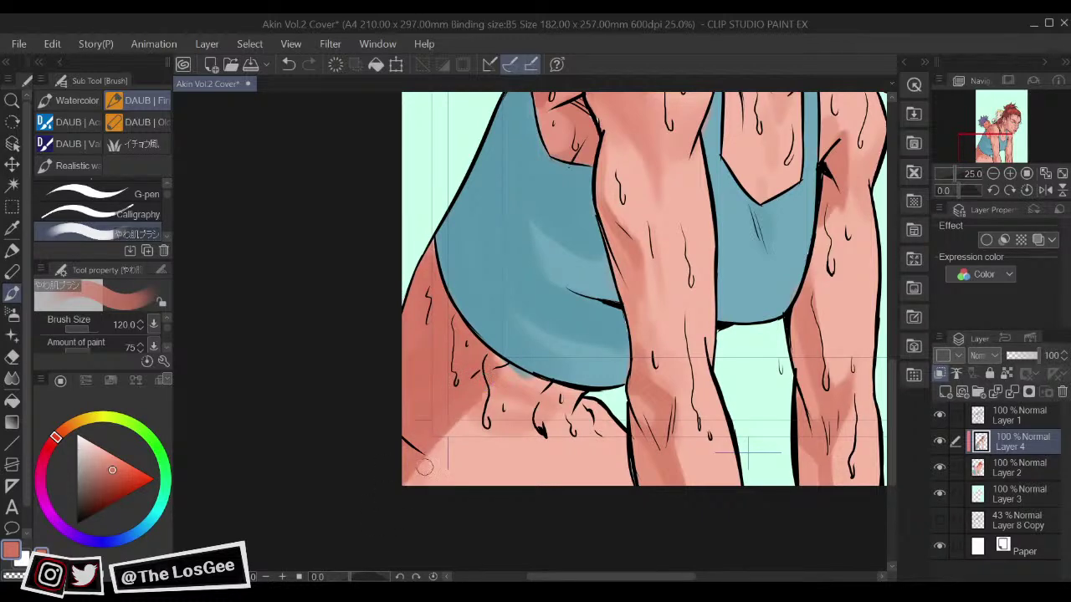
mouse_move(539, 380)
left_mouse_down()
mouse_move(511, 440)
mouse_move(556, 447)
mouse_move(544, 456)
mouse_move(484, 444)
mouse_move(512, 458)
left_mouse_up()
left_click(481, 508, "alt")
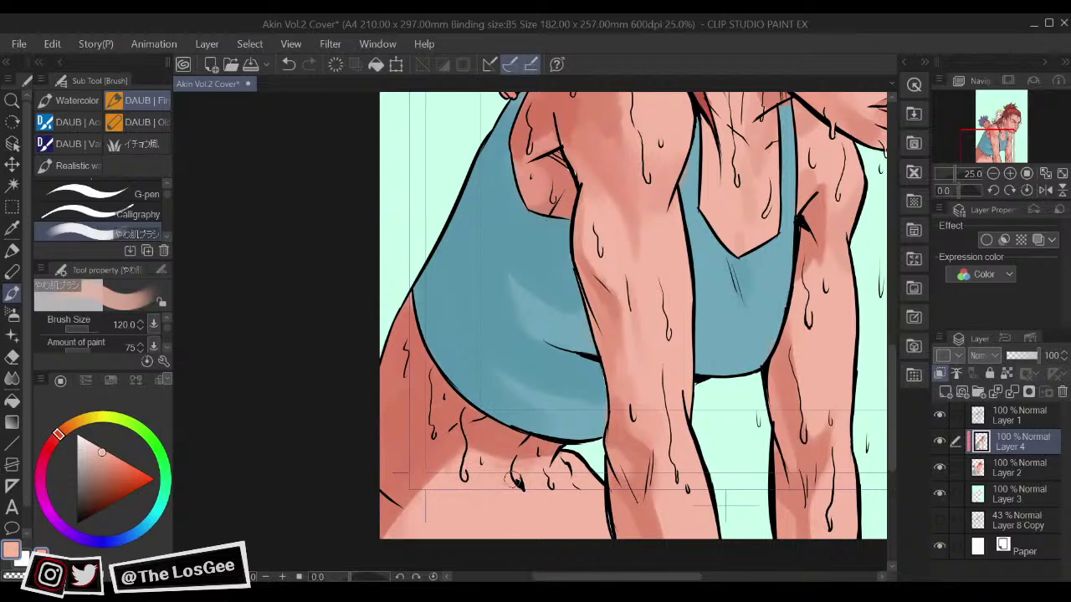
Step: Strengthen the shadow on the waist under the tank top's hem with a sampled dark skin tone
left_click_drag(568, 483, 594, 441)
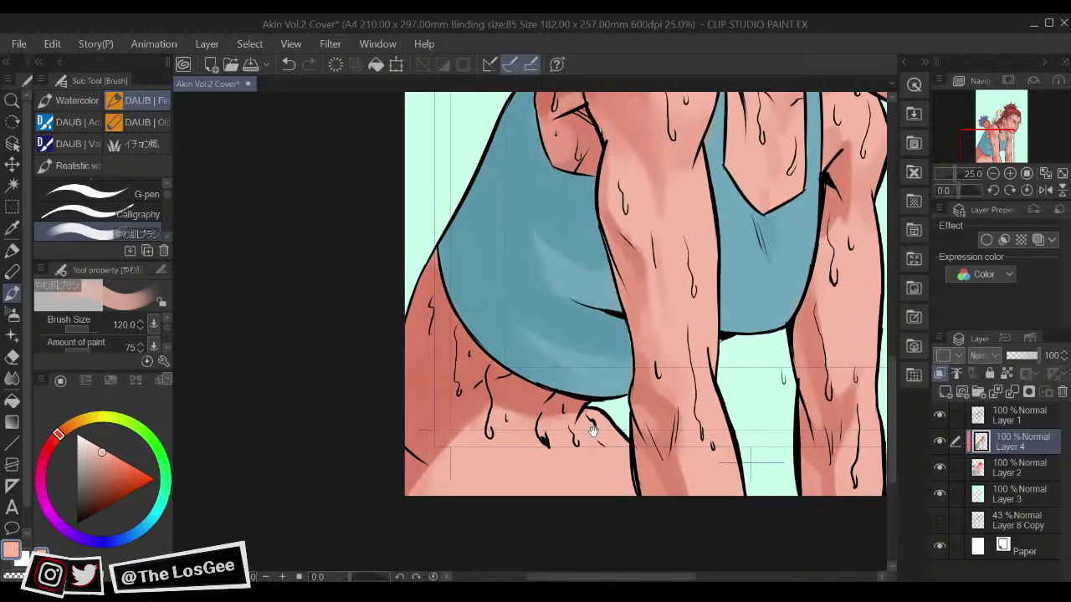
left_click(528, 399, "alt")
key("]")
key("]")
left_click(506, 396, "alt")
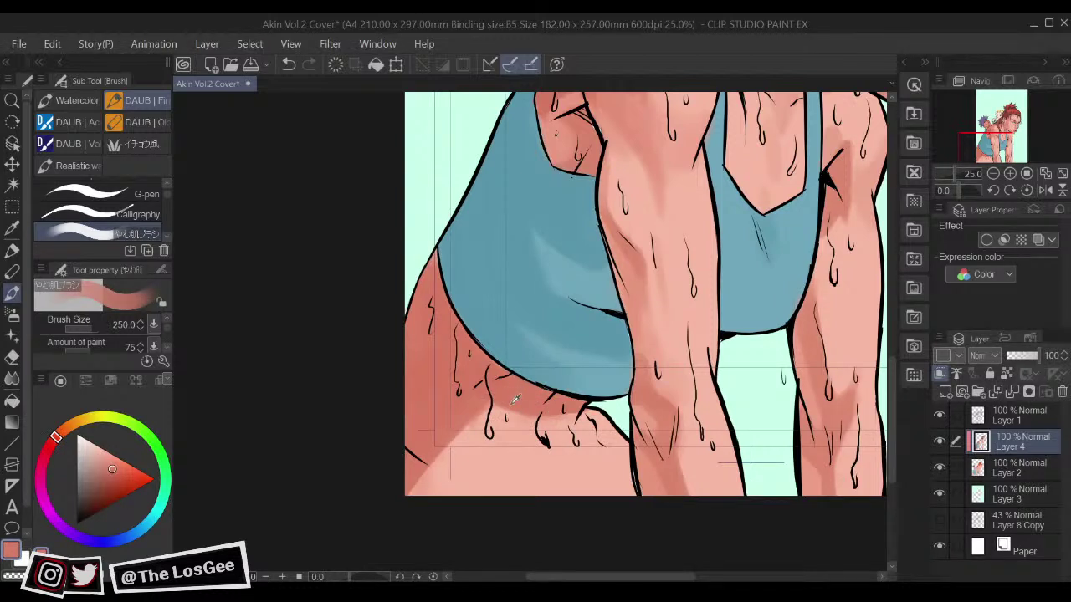
mouse_move(520, 407)
left_mouse_down()
mouse_move(560, 418)
mouse_move(582, 409)
left_mouse_up()
Step: Shade the tank top's folds and side with a darker blue based on the sampled fabric color at brush size 120
left_click_drag(632, 318, 629, 369)
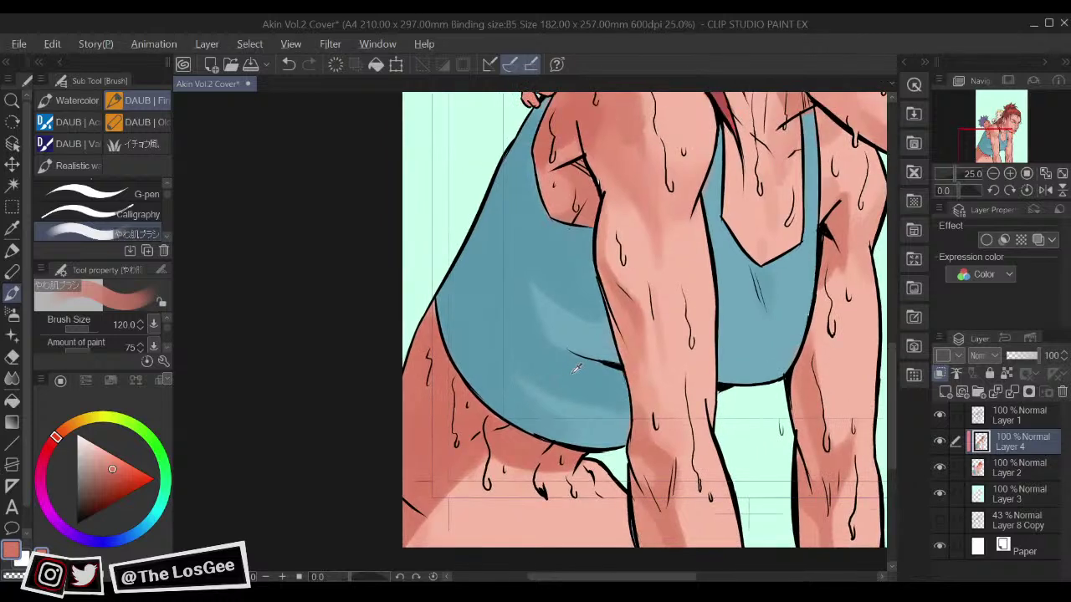
left_click(572, 371, "alt")
left_click(102, 481)
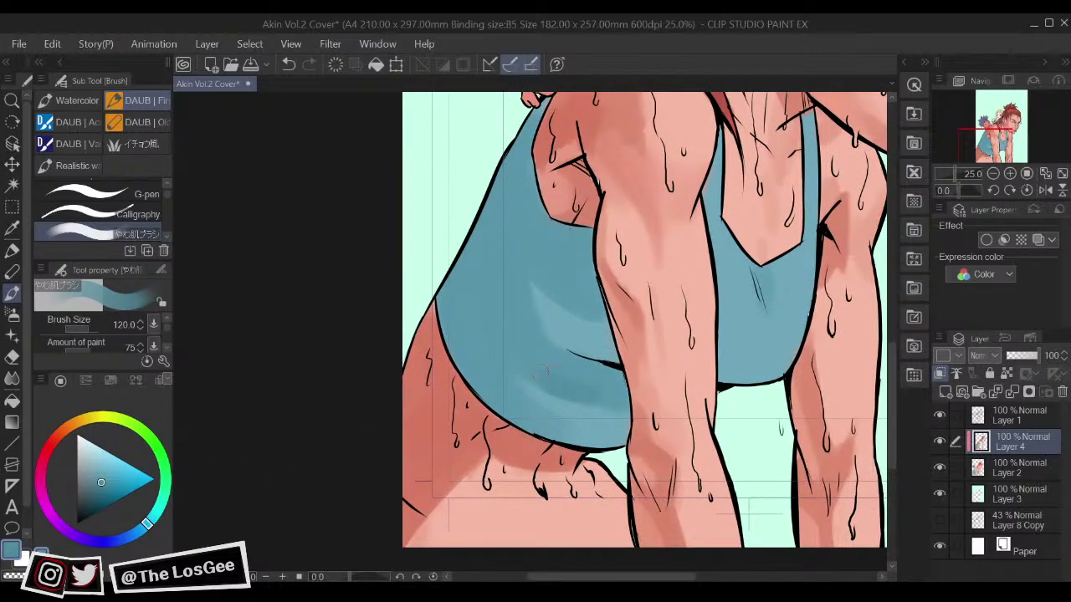
left_click_drag(572, 366, 621, 378)
left_click_drag(547, 343, 557, 362)
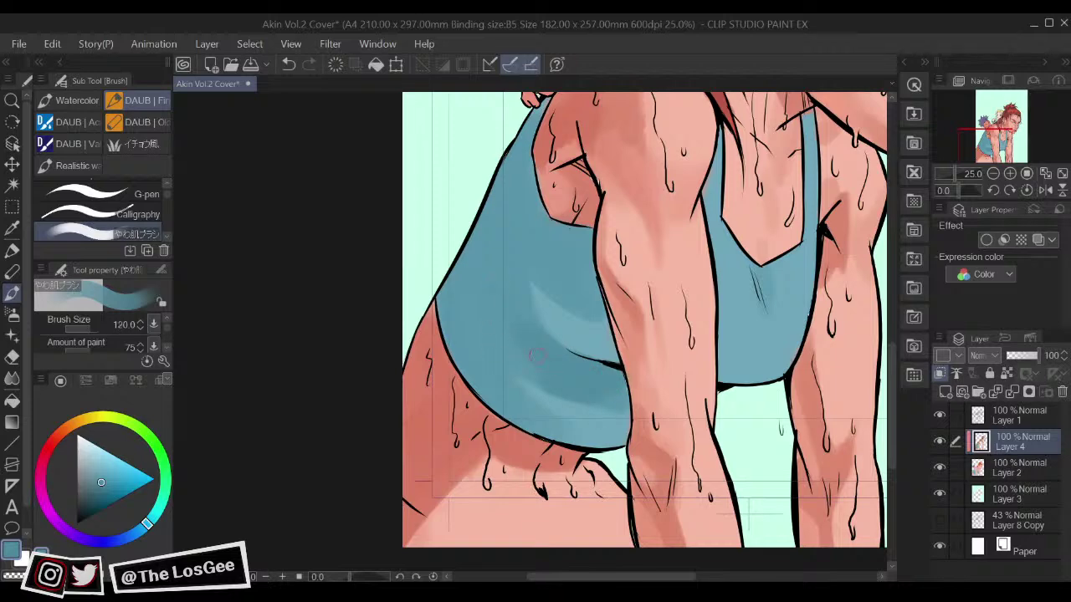
left_click_drag(579, 393, 619, 407)
mouse_move(477, 327)
left_mouse_down()
mouse_move(554, 397)
mouse_move(532, 398)
mouse_move(552, 425)
left_mouse_up()
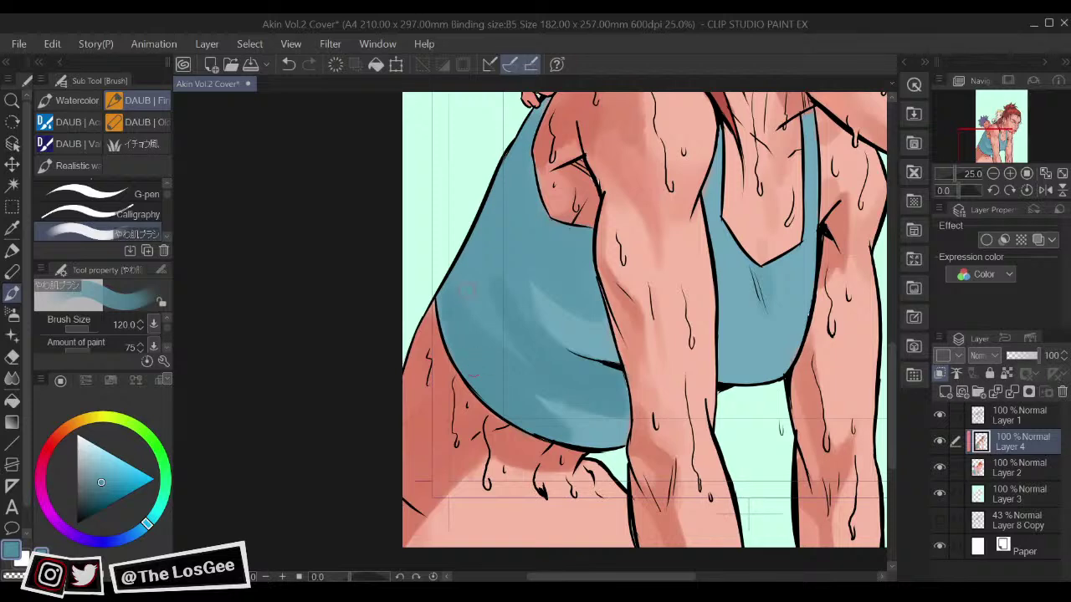
Step: Blend the folds on the side of the tank top beside the near arm with lighter and darker blues sampled from the fabric
scroll(466, 280, "down", 2)
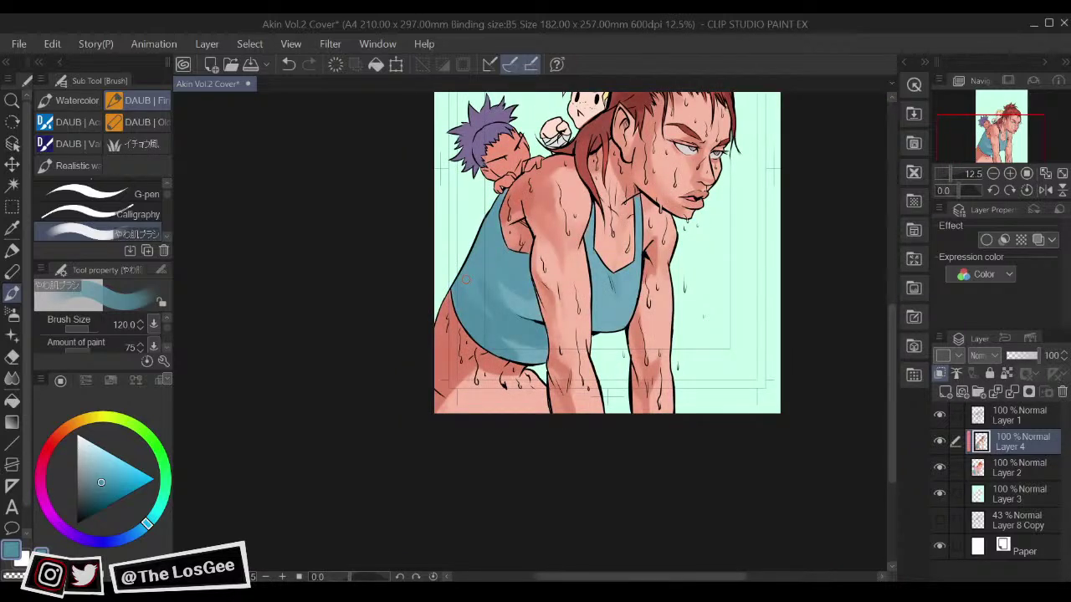
left_click_drag(506, 276, 506, 305)
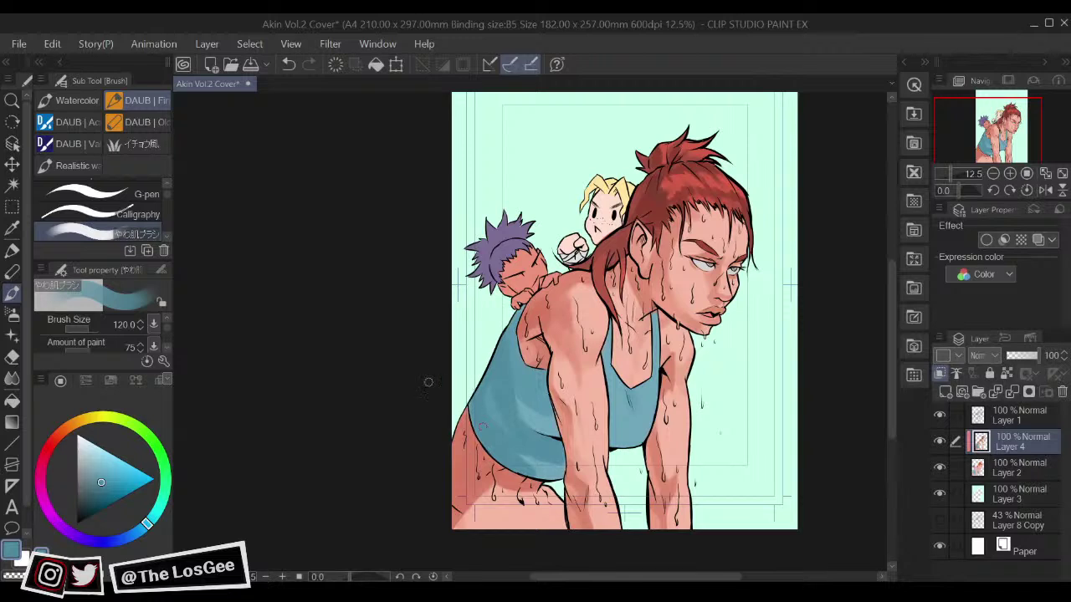
left_click_drag(510, 366, 500, 389)
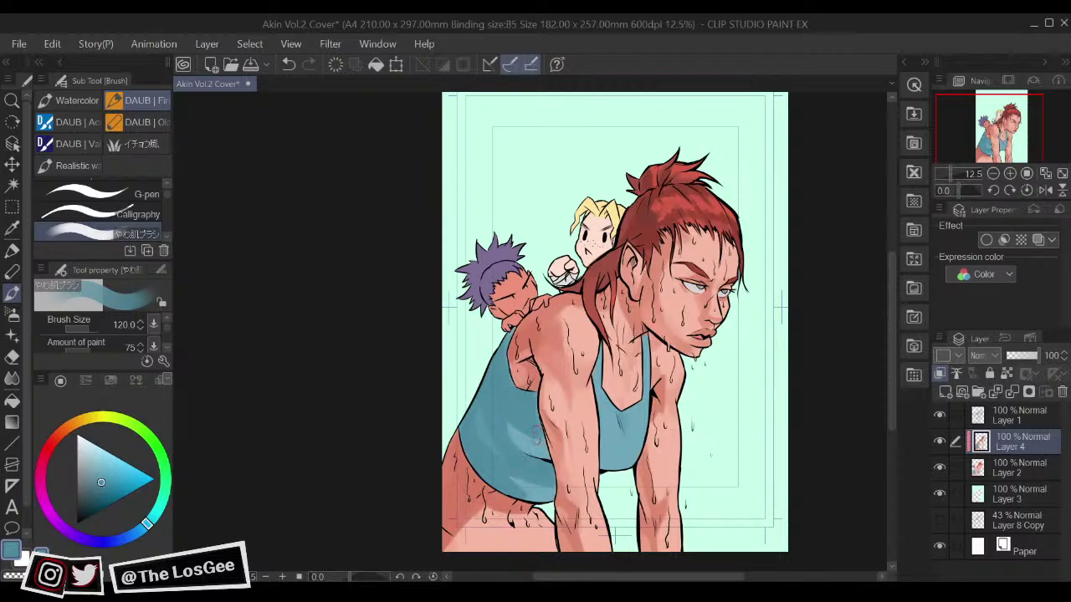
left_click(536, 486, "alt")
left_click(533, 452, "alt")
left_click(536, 450, "alt")
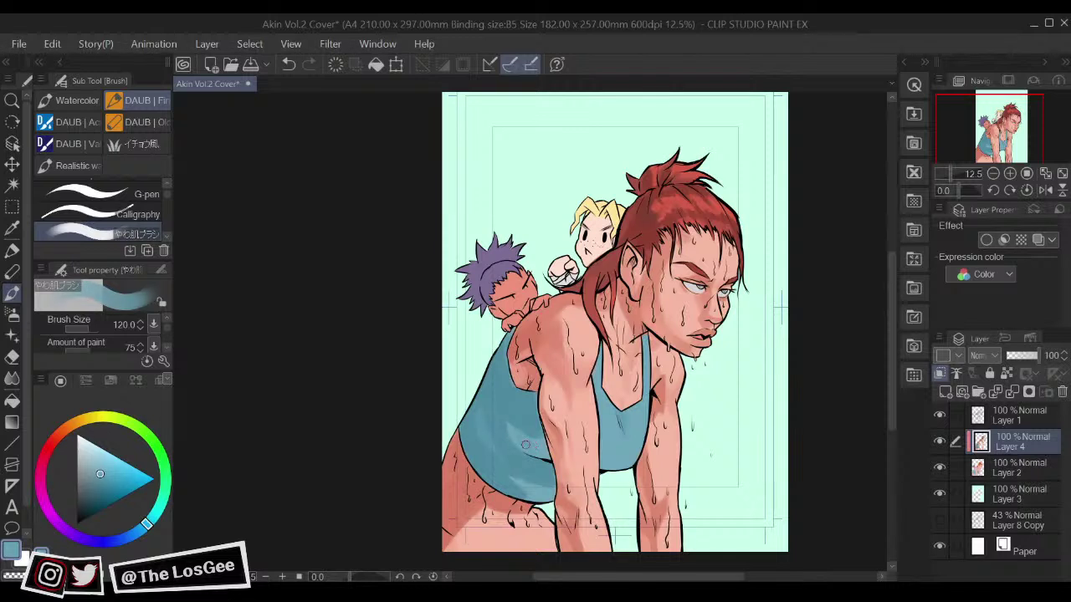
left_click(520, 410, "alt")
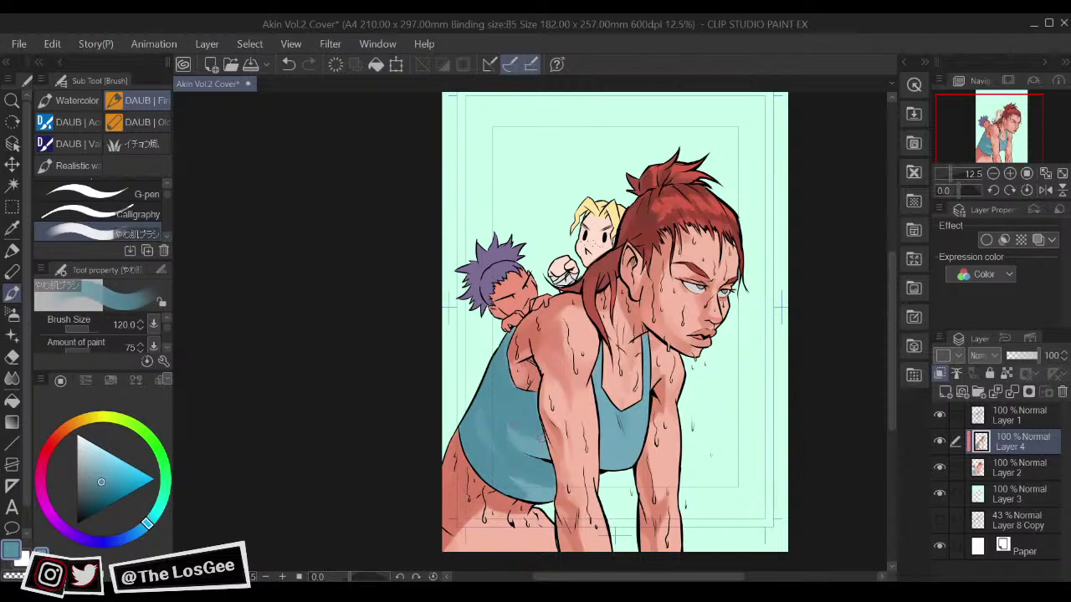
left_click(507, 437, "alt")
key("alt")
left_click_drag(516, 441, 507, 411)
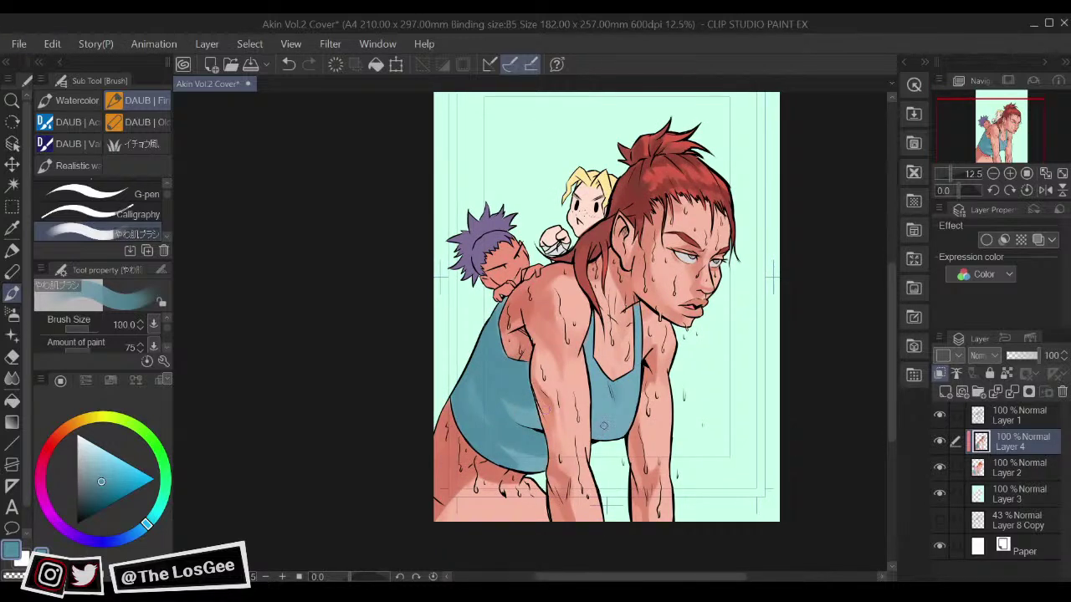
Step: Shade the tank top's front hem and the crease below the neckline with sampled blues at brush size 100
left_click_drag(607, 428, 624, 430)
left_click(529, 416, "alt")
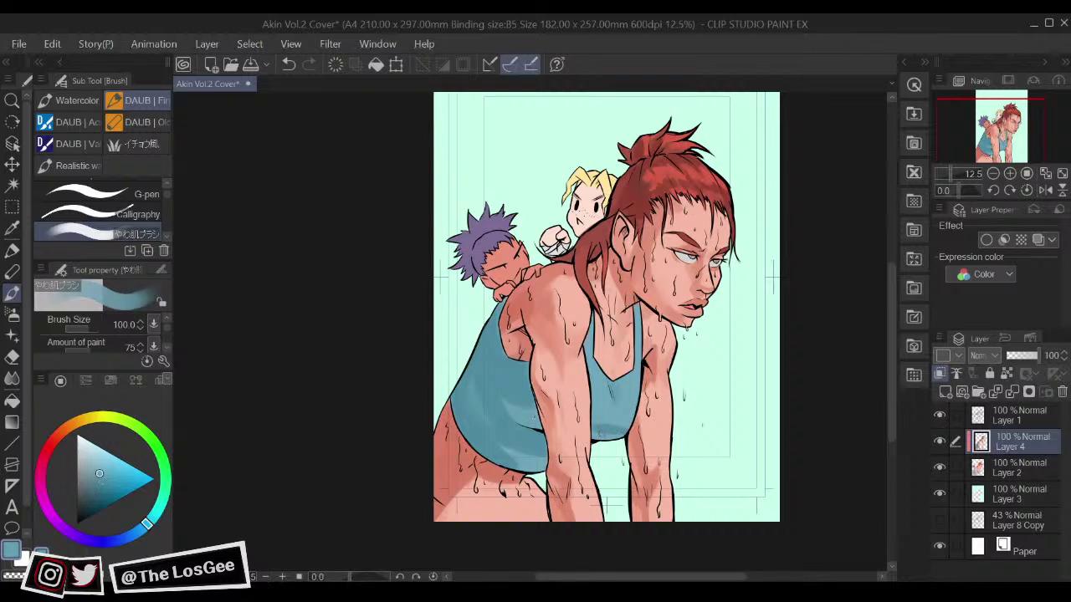
left_click(629, 426, "alt")
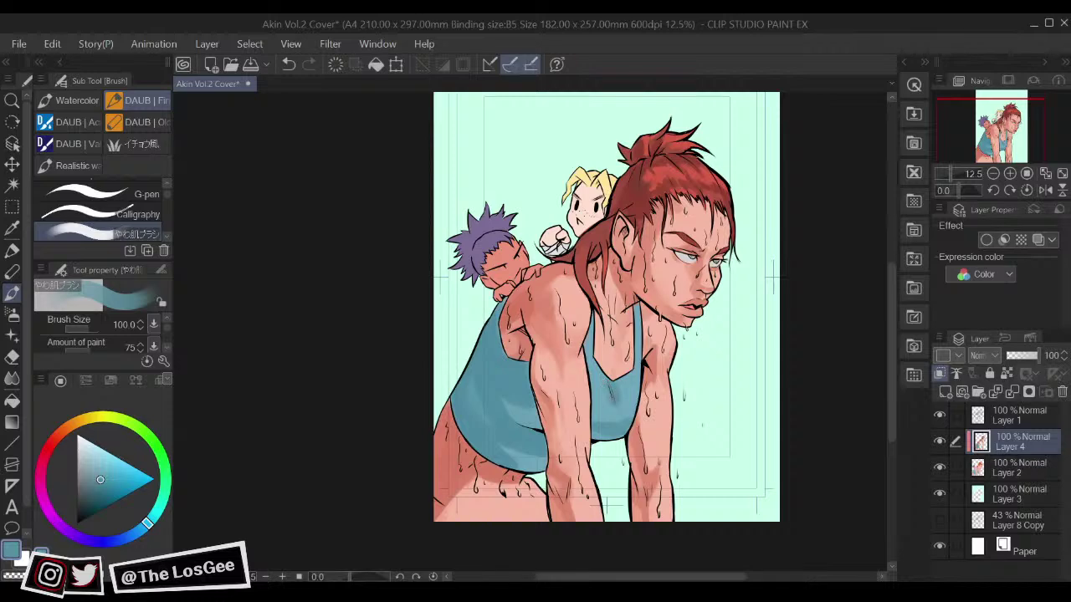
Step: Refine the shading around the neckline crease and beside the near strap with sampled blues at brush size 70
scroll(614, 401, "up", 5)
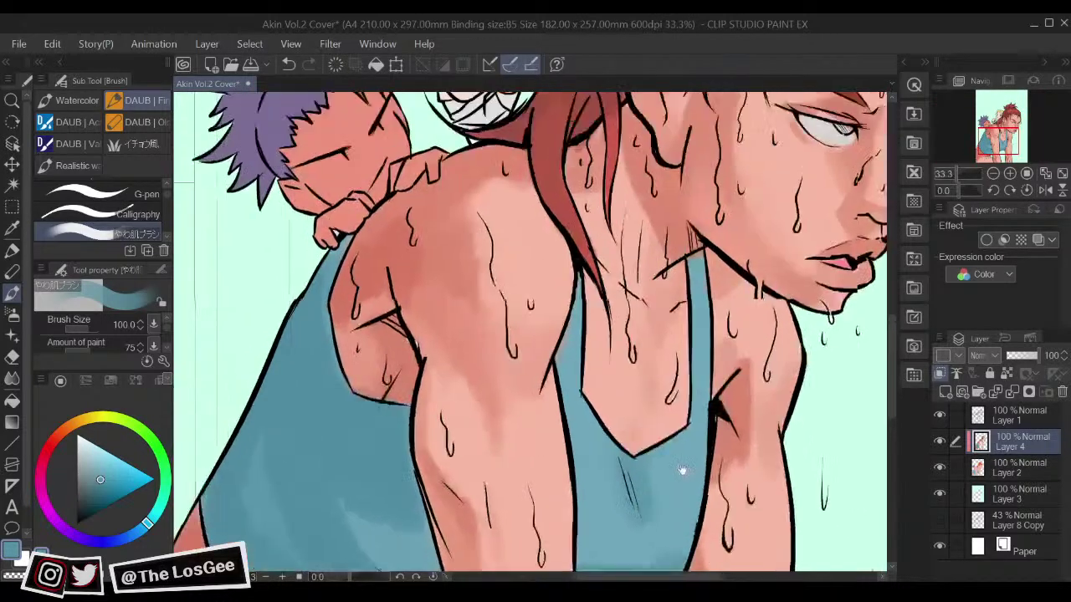
key("ctrl+z")
key("bracketleft")
key("bracketleft")
key("bracketleft")
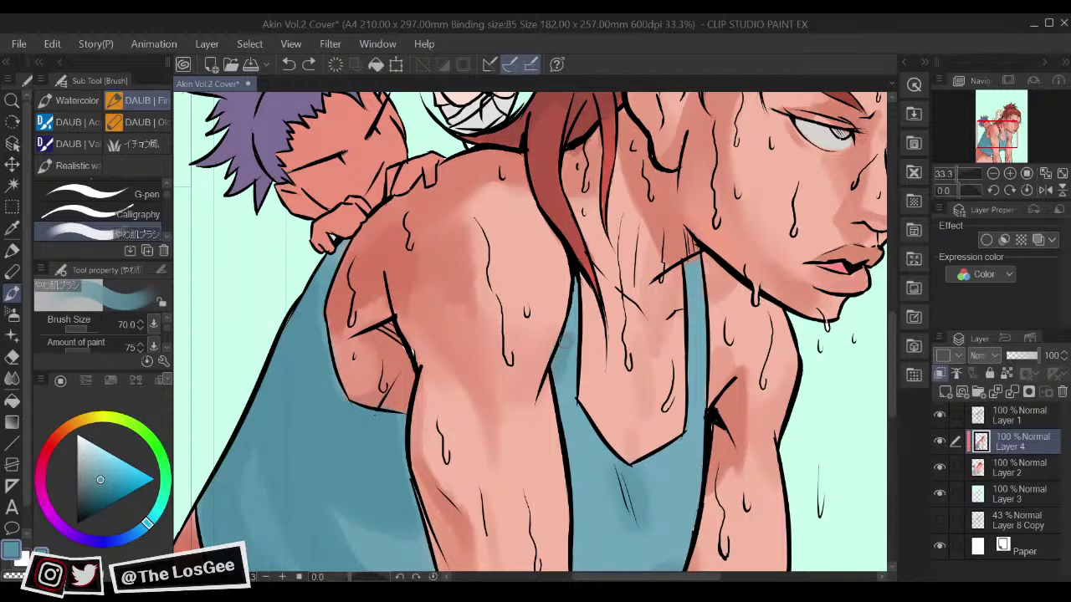
left_click_drag(580, 407, 559, 324)
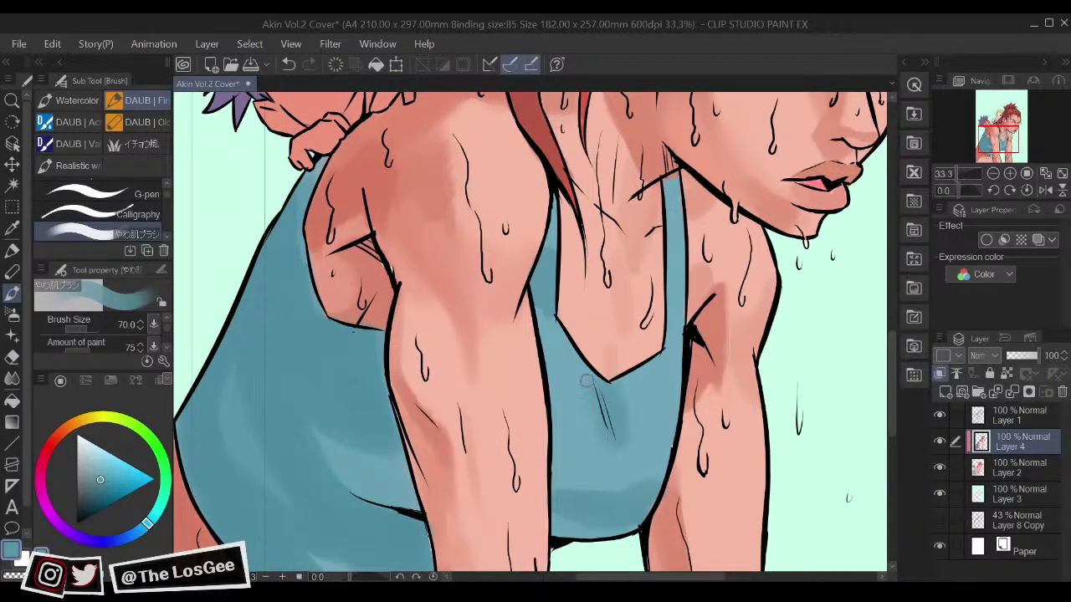
left_click(582, 391, "alt")
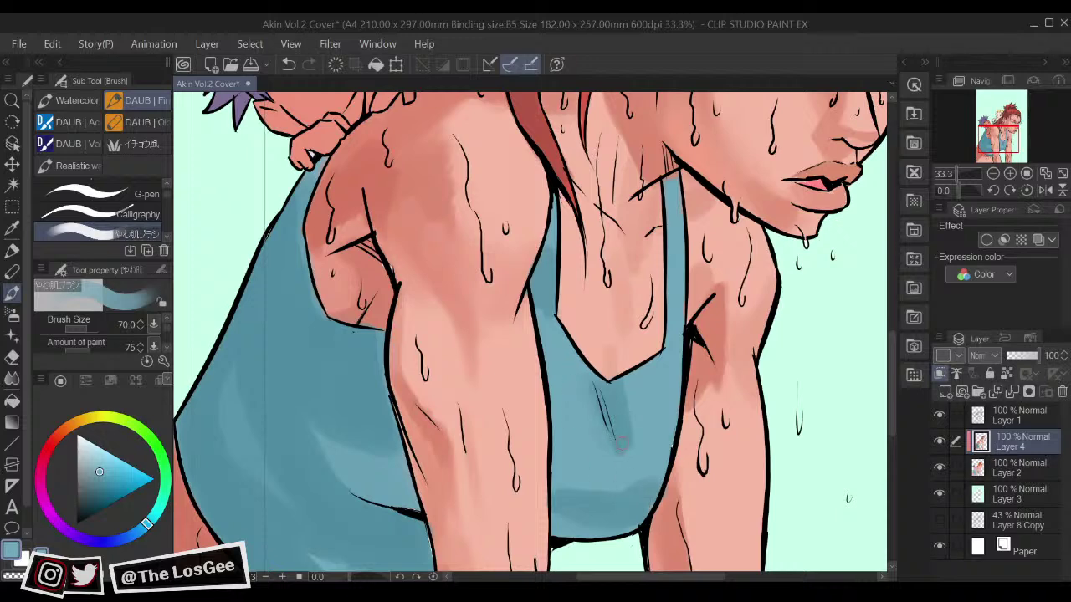
left_click(629, 390, "alt")
Step: Shade the far strap and the adjoining side of the tank top's chest with the sampled darker blue
scroll(586, 325, "up", 2)
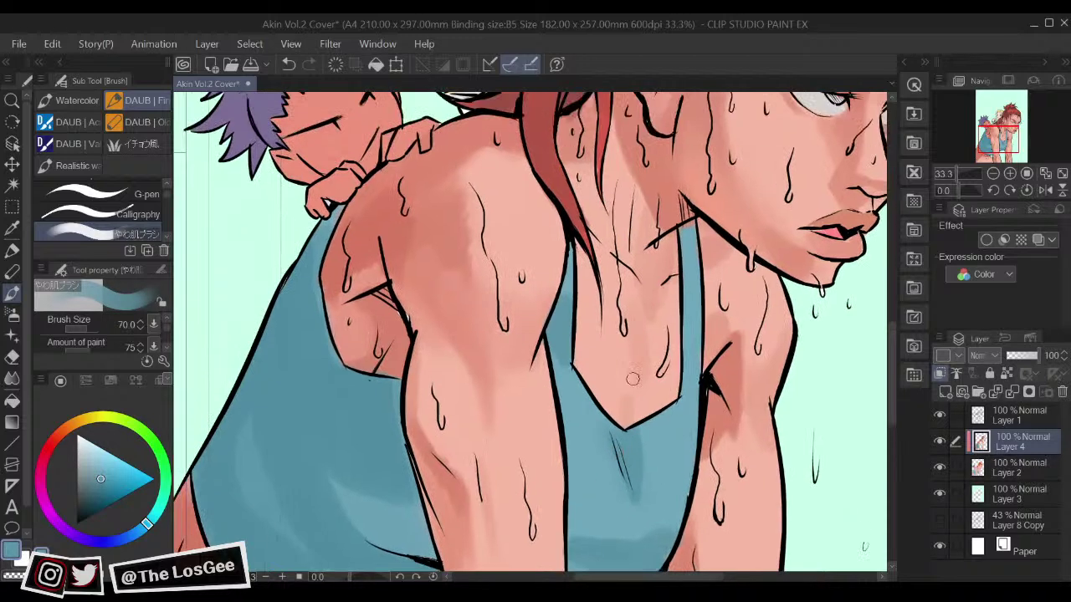
mouse_move(692, 344)
left_mouse_down()
mouse_move(694, 388)
mouse_move(681, 385)
left_mouse_up()
key("ctrl+z")
mouse_move(698, 341)
left_mouse_down()
mouse_move(690, 377)
mouse_move(698, 330)
mouse_move(685, 395)
mouse_move(694, 343)
mouse_move(695, 416)
mouse_move(682, 402)
mouse_move(696, 442)
left_mouse_up()
scroll(687, 456, "down", 8)
scroll(691, 465, "up", 3)
scroll(691, 465, "down", 2)
scroll(691, 465, "up", 1)
left_click_drag(690, 458, 729, 431)
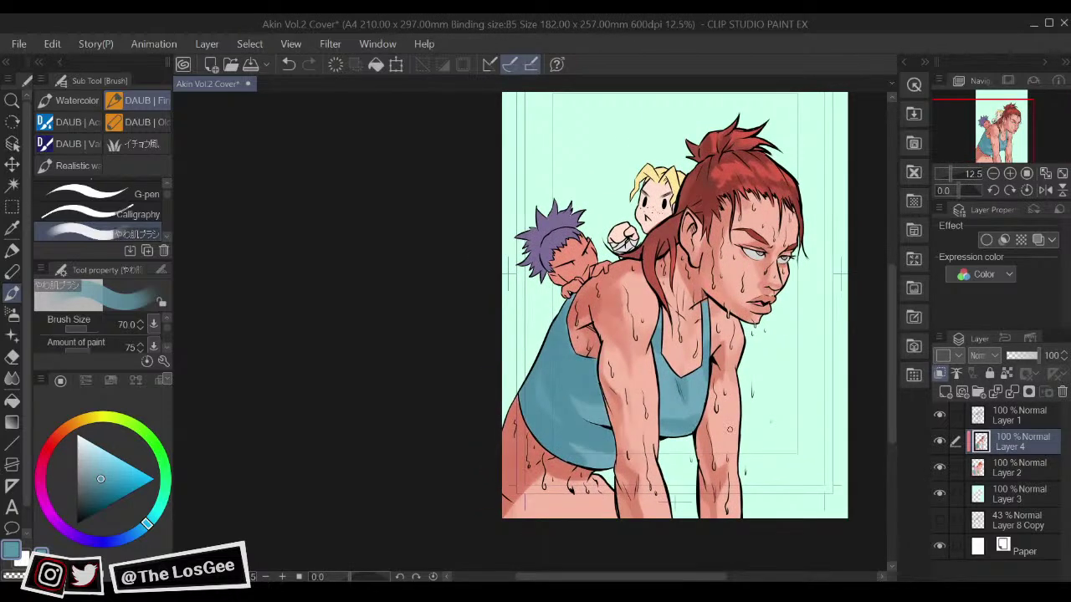
Step: Paint a shadow down the front of the thigh below the waist with a sampled dark skin tone at brush size 70
scroll(730, 437, "up", 2)
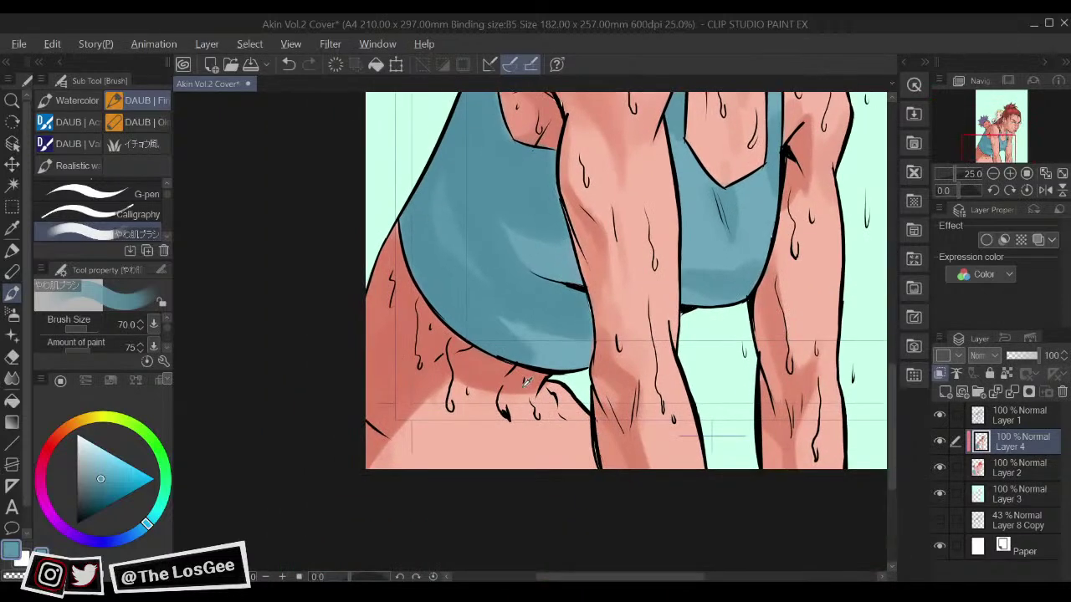
left_click(527, 382, "alt")
mouse_move(526, 395)
left_mouse_down()
mouse_move(584, 471)
mouse_move(545, 441)
mouse_move(561, 475)
mouse_move(548, 452)
mouse_move(542, 477)
mouse_move(530, 416)
mouse_move(539, 445)
mouse_move(513, 394)
mouse_move(559, 465)
left_mouse_up()
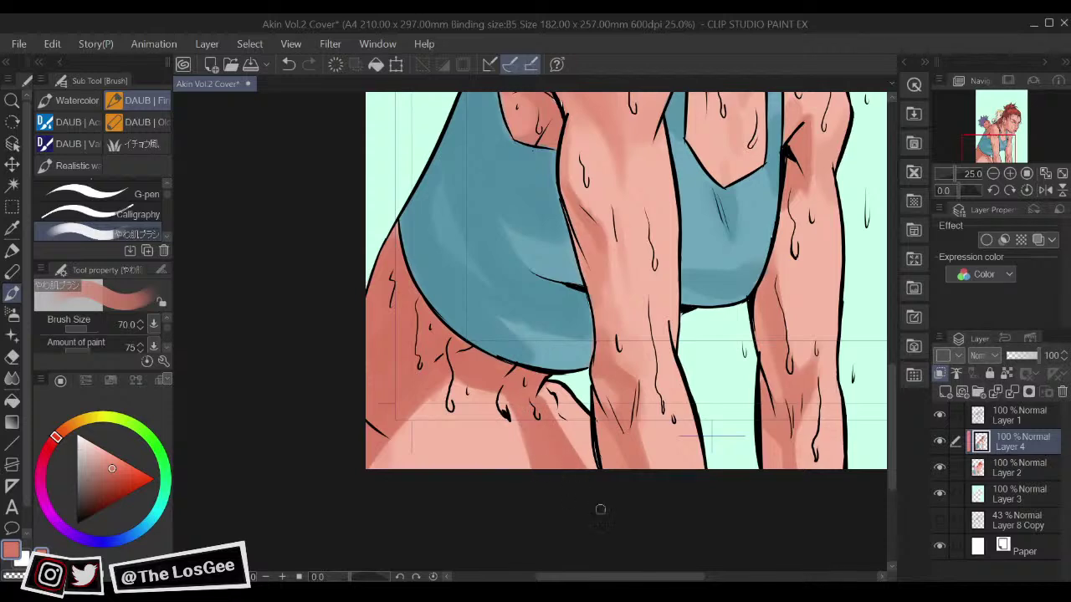
scroll(601, 511, "down", 3)
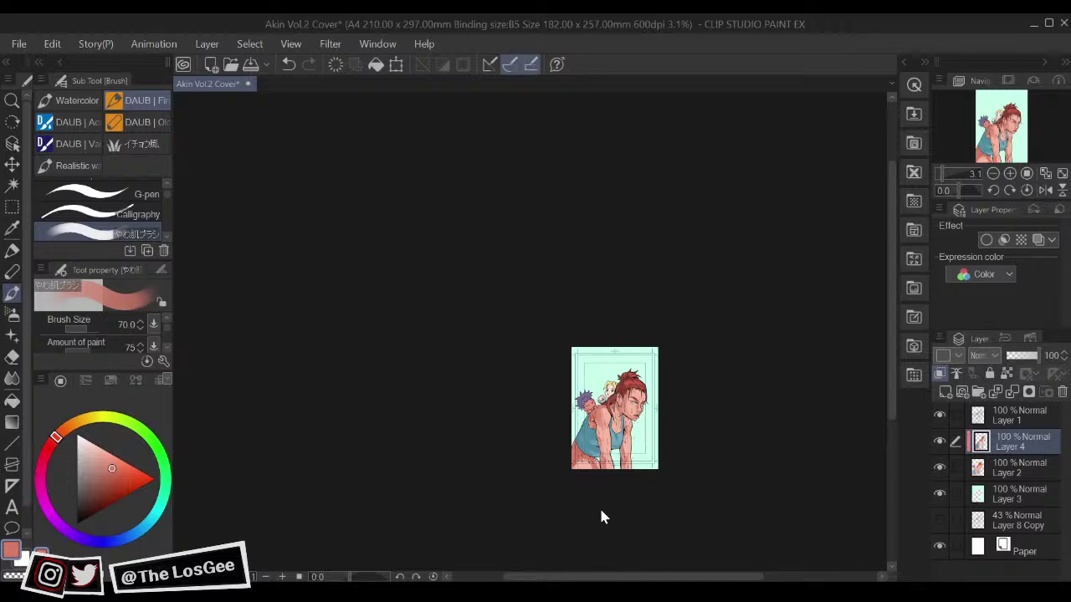
scroll(600, 511, "up", 2)
left_click_drag(601, 511, 614, 509)
mouse_move(520, 450)
left_mouse_down()
mouse_move(537, 475)
mouse_move(517, 473)
left_mouse_up()
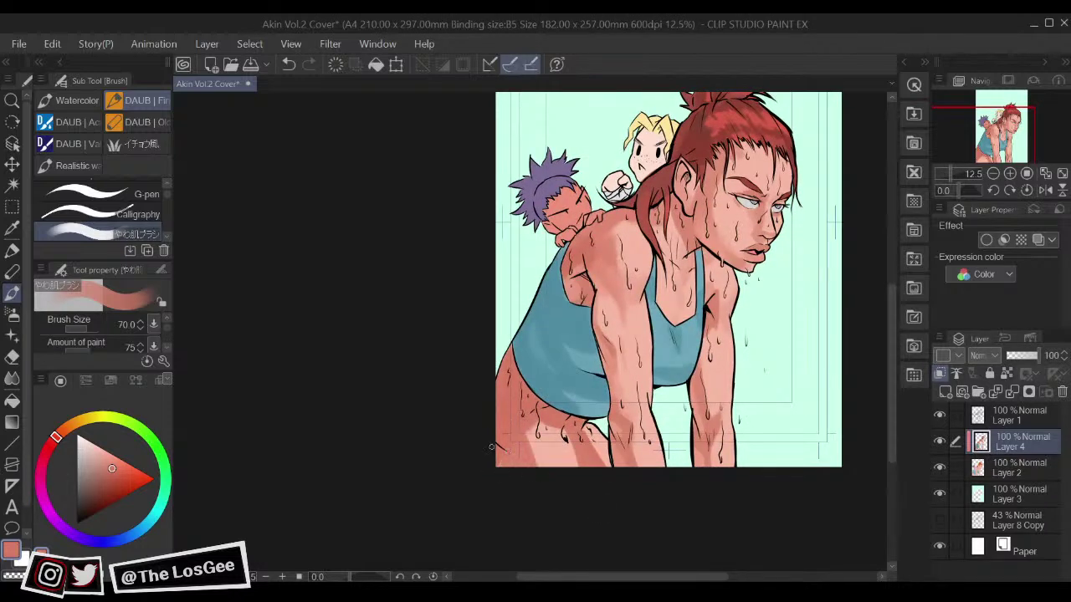
left_click_drag(675, 388, 680, 420)
mouse_move(578, 479)
left_mouse_down()
mouse_move(577, 490)
mouse_move(608, 497)
left_mouse_up()
left_click_drag(584, 458, 603, 488)
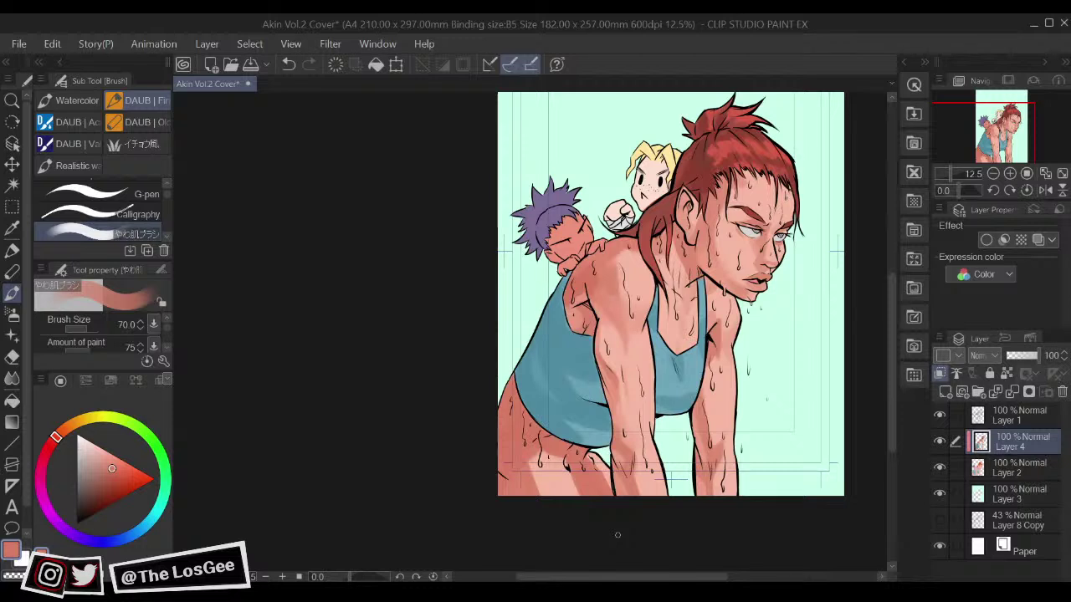
Step: Refine the border of the front thigh shadow by alternating sampled light and dark skin tones
left_click(571, 491, "alt")
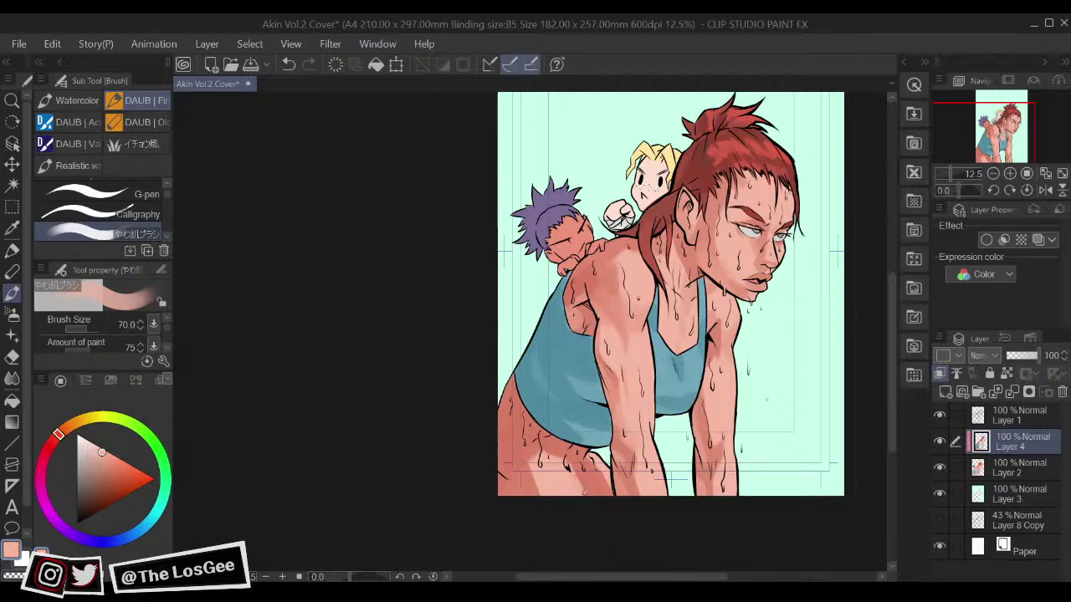
left_click_drag(573, 467, 591, 494)
left_click(607, 479, "alt")
left_click(578, 476, "alt")
left_click(603, 477, "alt")
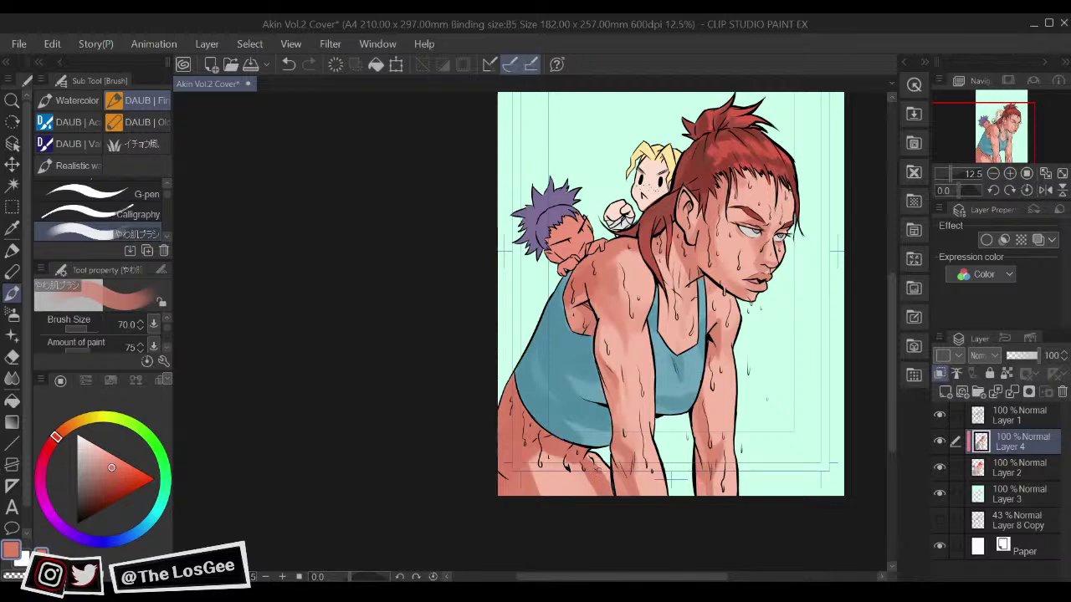
left_click_drag(581, 465, 596, 492)
scroll(604, 521, "up", 3)
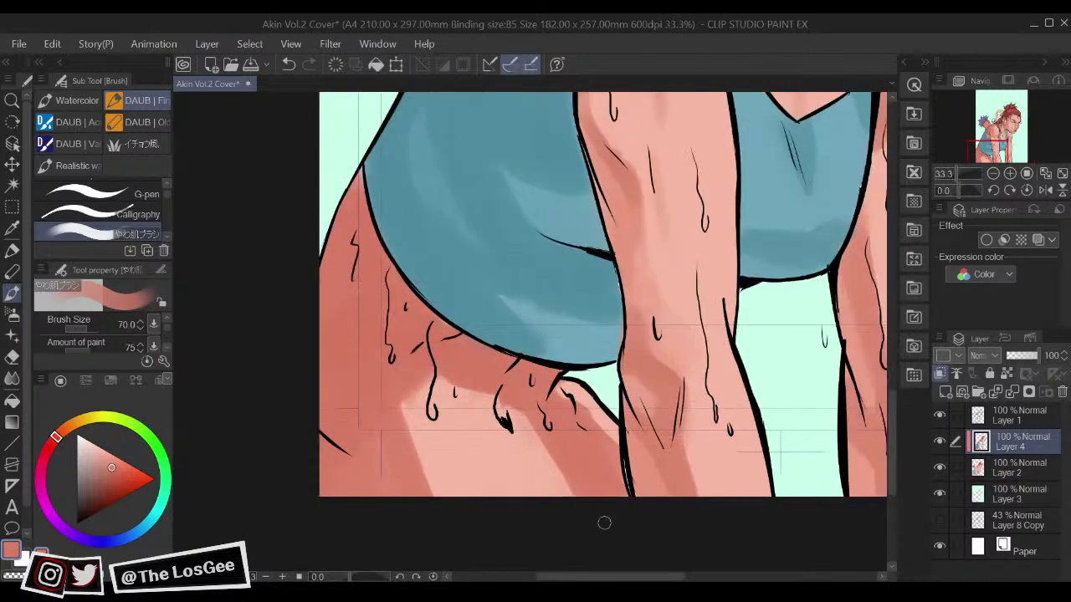
Step: Paint a lighter mid-tone shadow across the lit area between the two thigh shadows and soften it with sampled light skin
key("h")
left_click_drag(605, 400, 535, 433)
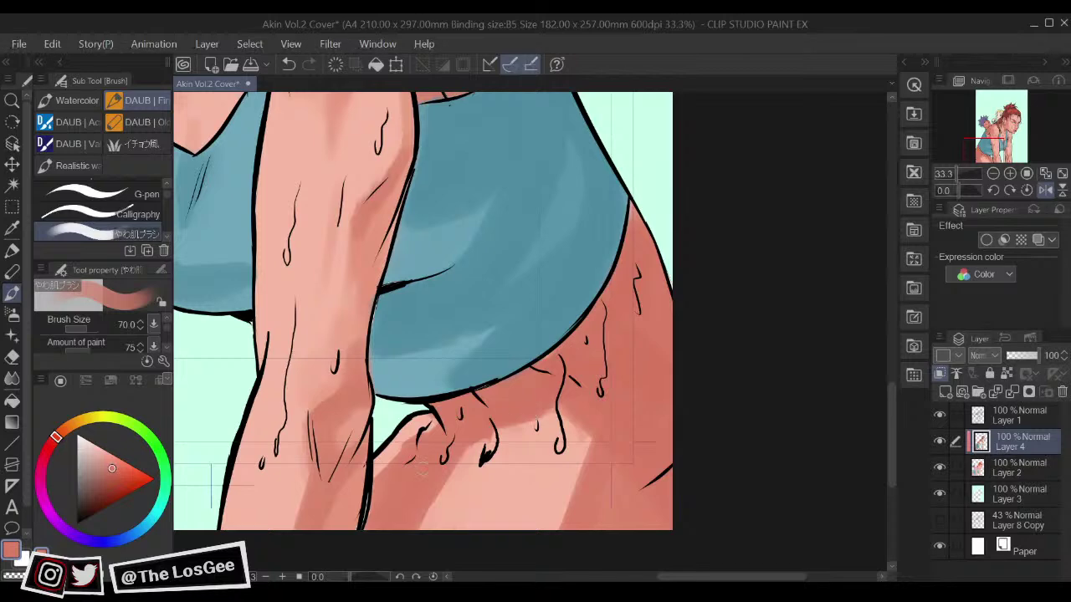
left_click(106, 462)
mouse_move(490, 476)
left_mouse_down()
mouse_move(490, 507)
mouse_move(505, 497)
mouse_move(544, 518)
mouse_move(499, 494)
mouse_move(545, 516)
mouse_move(537, 503)
mouse_move(494, 504)
mouse_move(514, 512)
mouse_move(570, 510)
left_mouse_up()
key("h")
left_click_drag(620, 458, 615, 462)
mouse_move(522, 512)
left_mouse_down()
mouse_move(538, 505)
mouse_move(555, 519)
left_mouse_up()
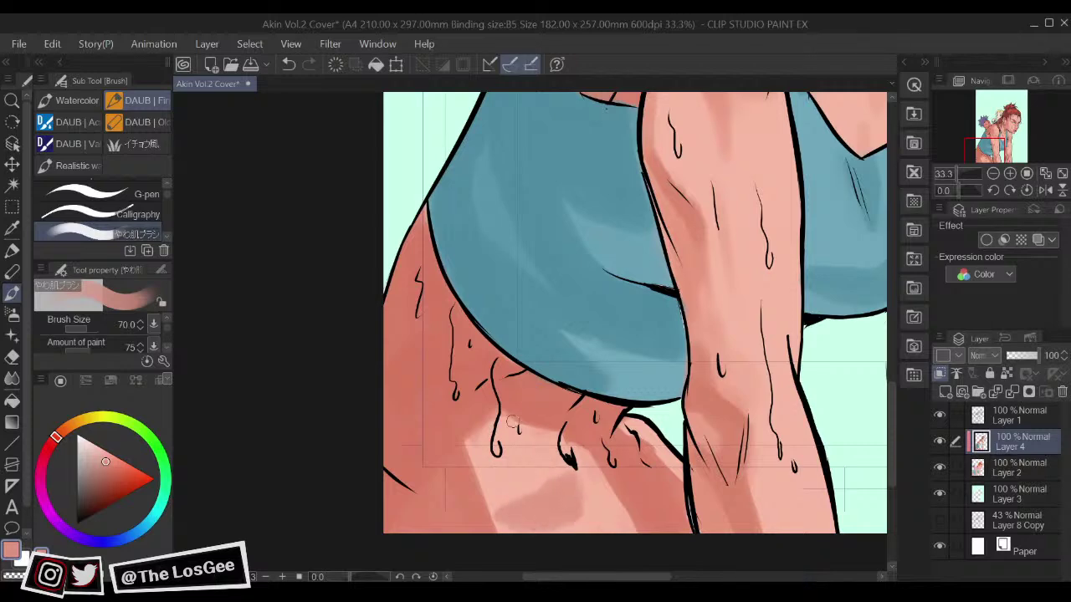
mouse_move(487, 436)
left_mouse_down()
mouse_move(474, 462)
mouse_move(485, 502)
mouse_move(470, 454)
mouse_move(514, 502)
left_mouse_up()
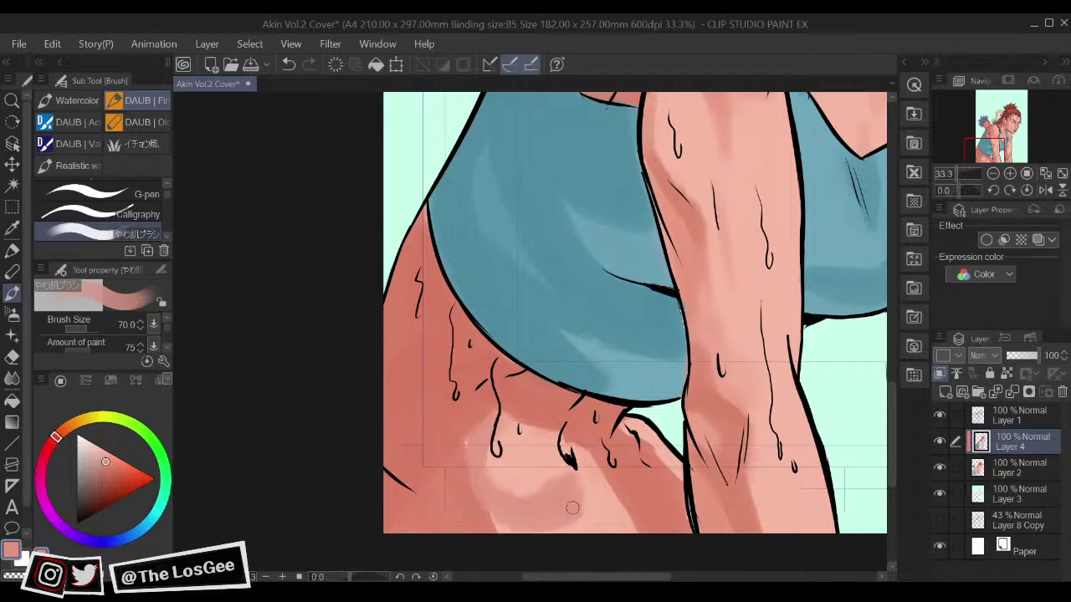
scroll(572, 507, "down", 3)
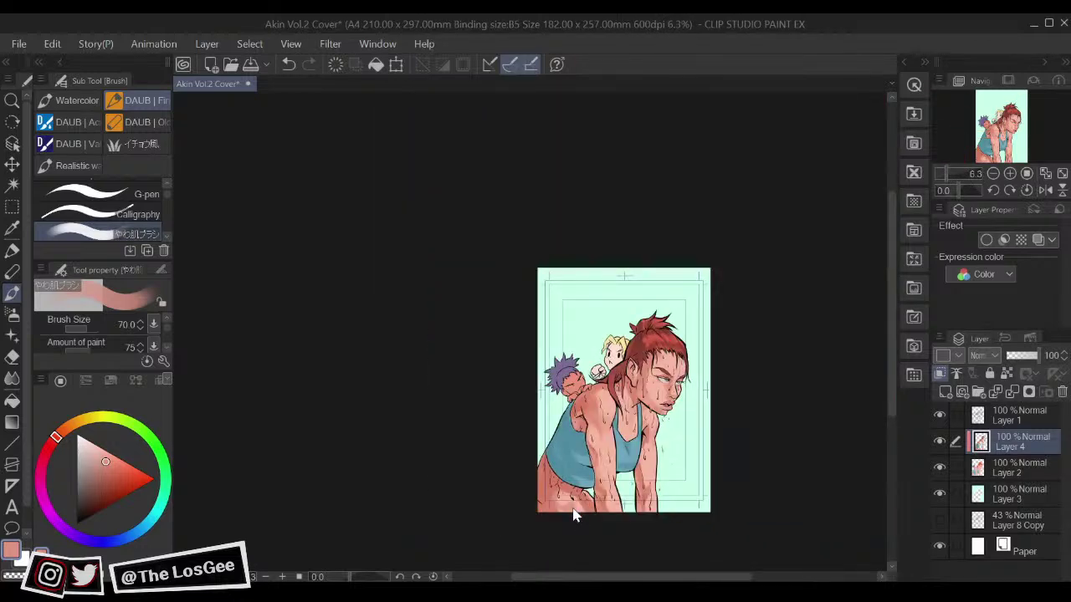
scroll(572, 507, "up", 1)
left_click(549, 495, "alt")
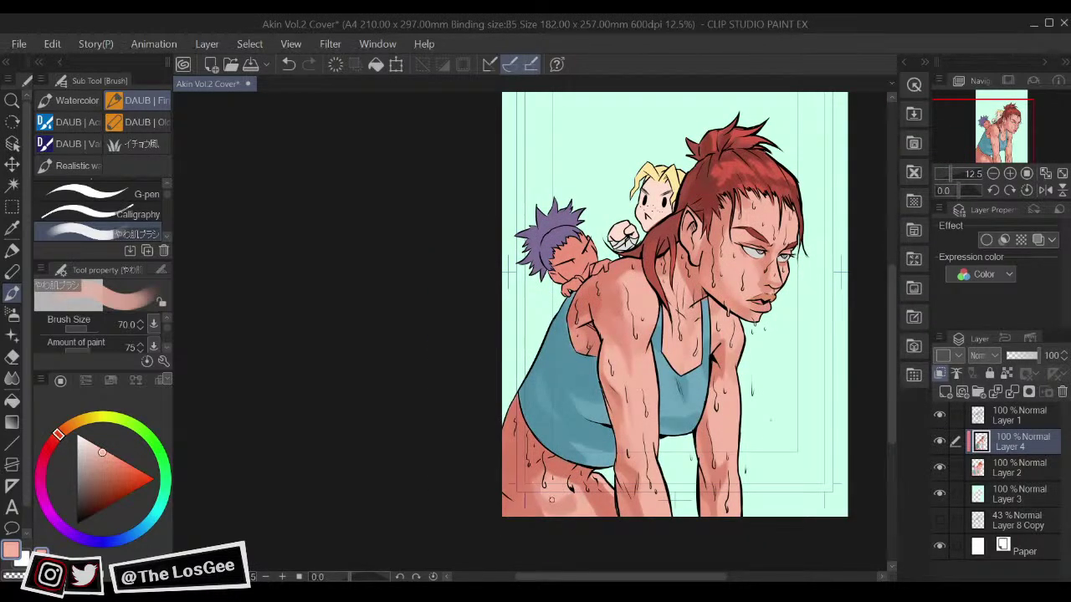
left_click_drag(767, 470, 742, 498)
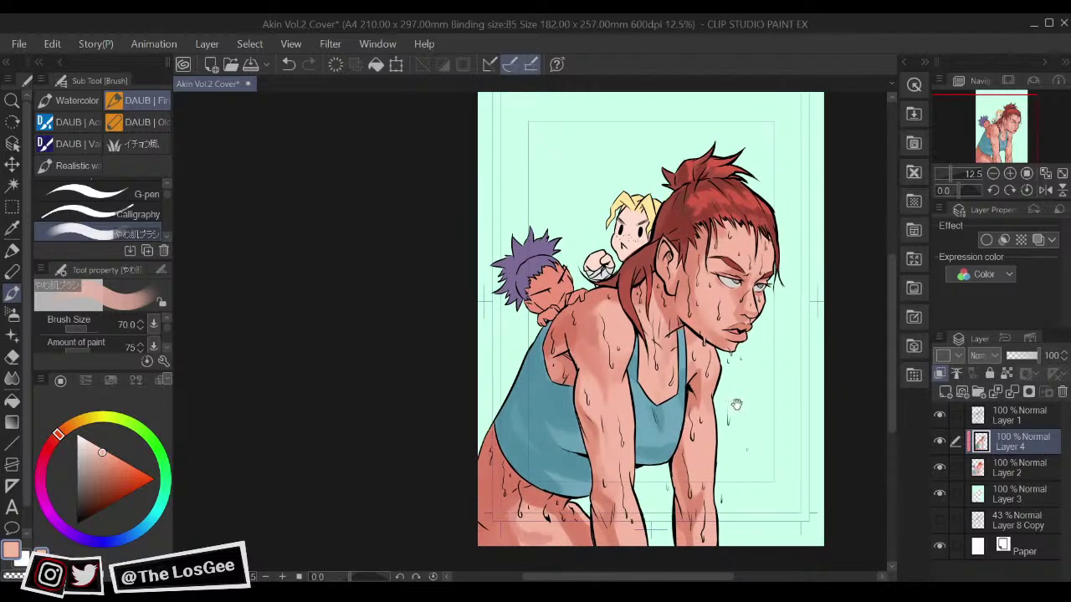
left_click_drag(736, 405, 690, 445)
scroll(693, 462, "down", 3)
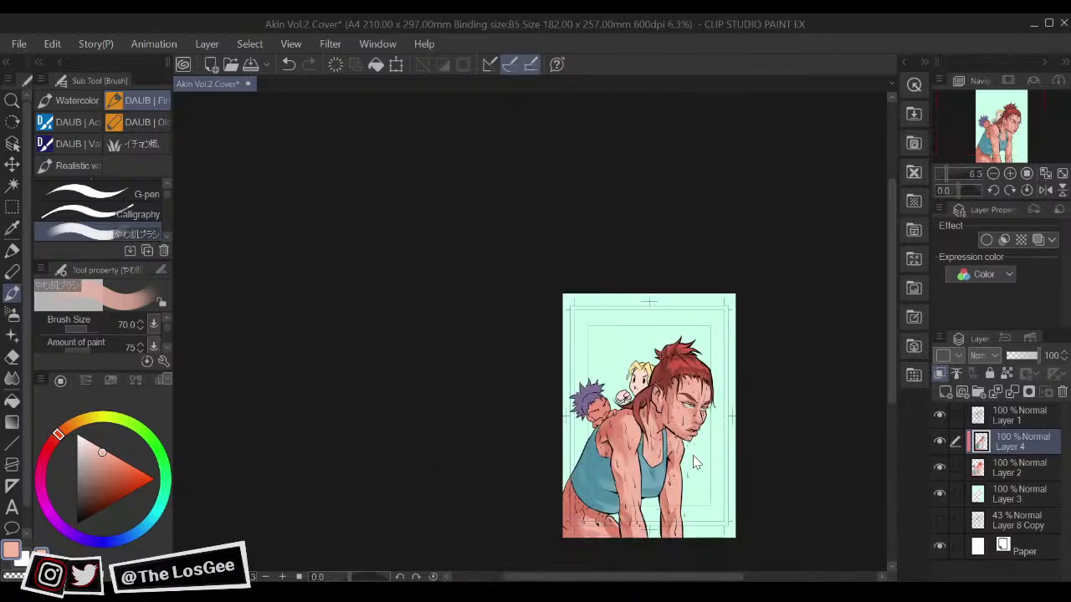
scroll(693, 462, "up", 3)
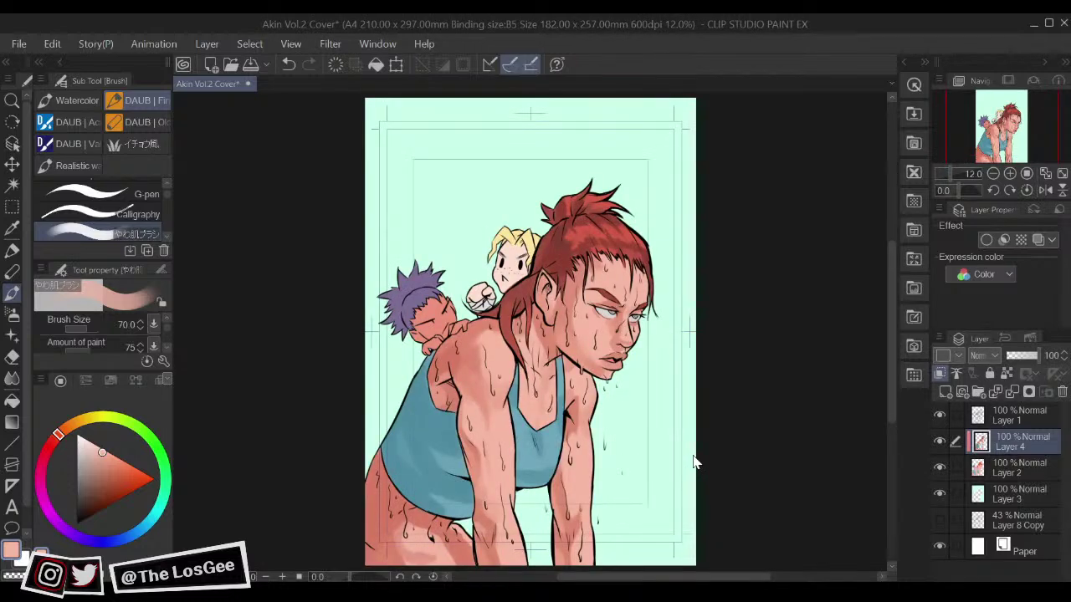
Step: Shade the tip of the red-haired character's nose with a sampled skin tone using a much smaller brush
scroll(692, 461, "up", 1)
scroll(694, 462, "up", 3)
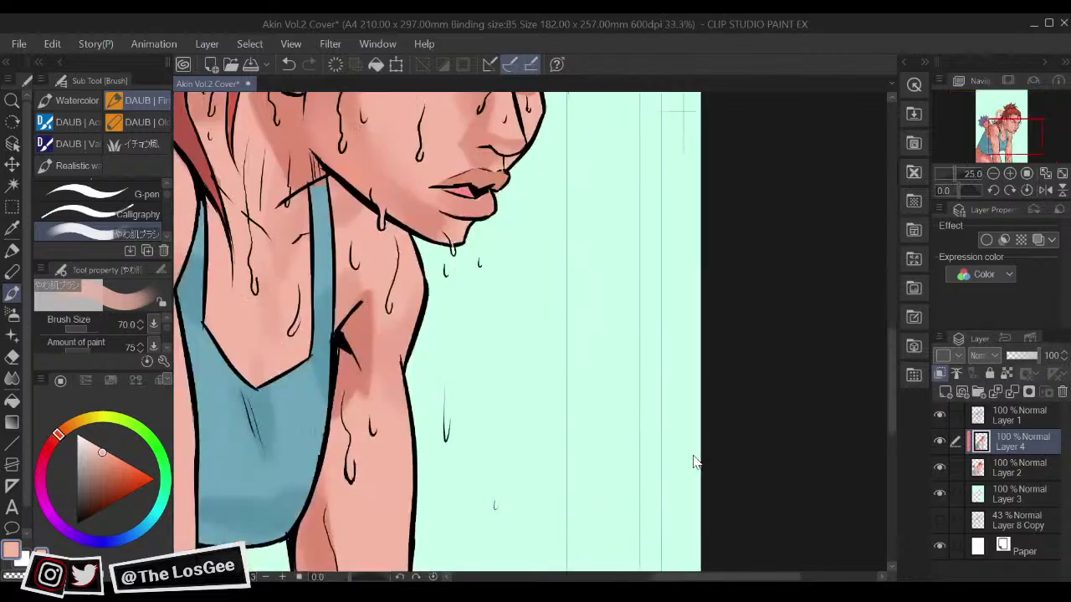
left_click_drag(557, 229, 590, 402)
left_click_drag(527, 297, 560, 351)
left_click(559, 348, "alt")
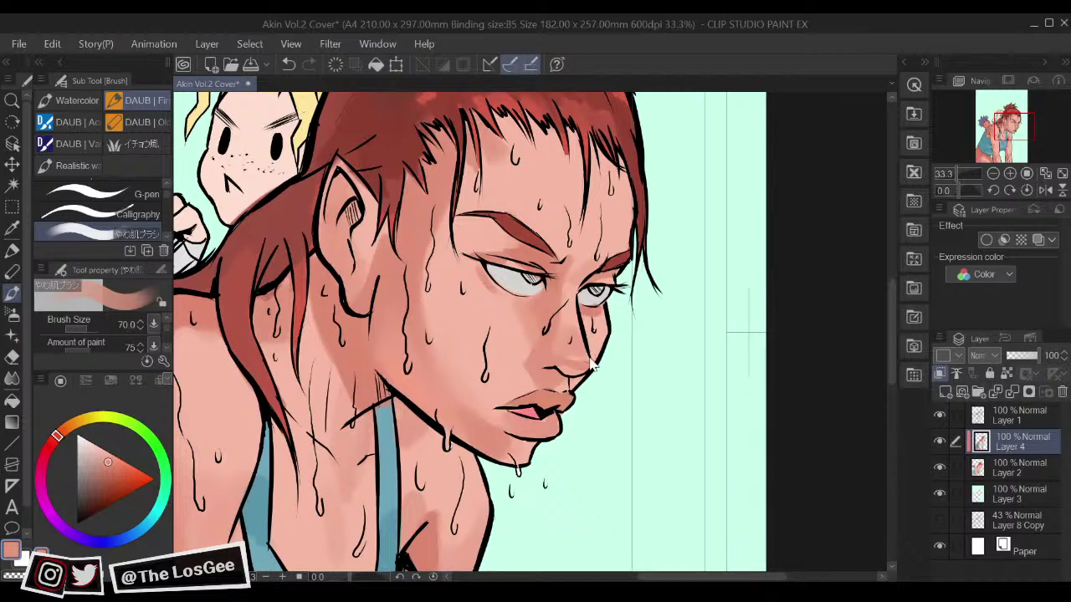
scroll(587, 356, "up", 2)
key("[")
key("[")
key("[")
key("[")
key("[")
left_click_drag(573, 495, 553, 450)
Step: Deepen the shadow under the red-haired character's nose tip with a darker skin tone at brush size 17
left_click(110, 468)
key("bracketleft")
key("bracketleft")
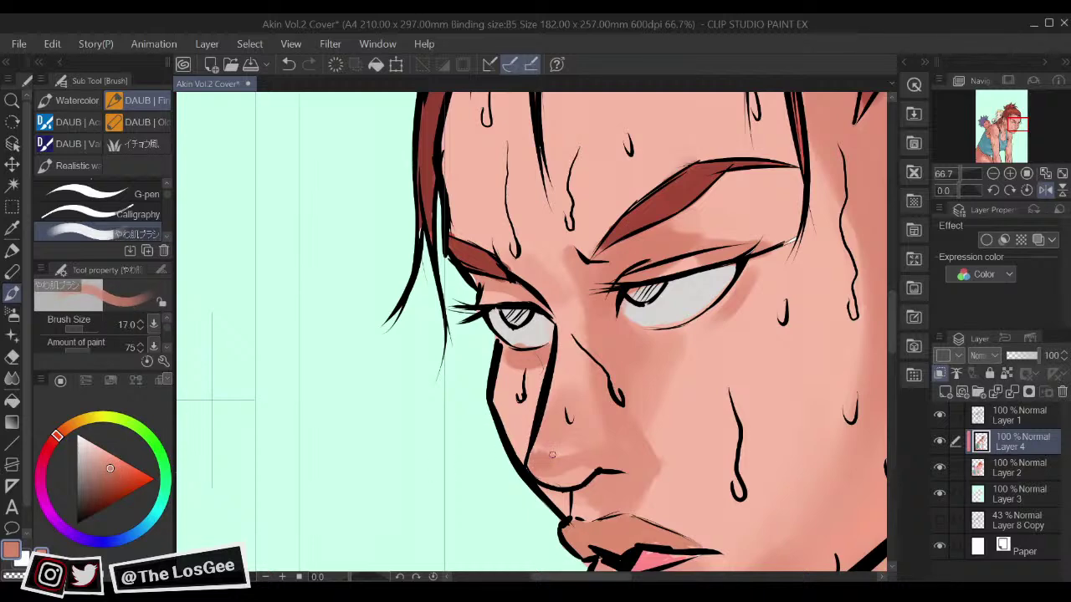
left_click_drag(555, 461, 575, 452)
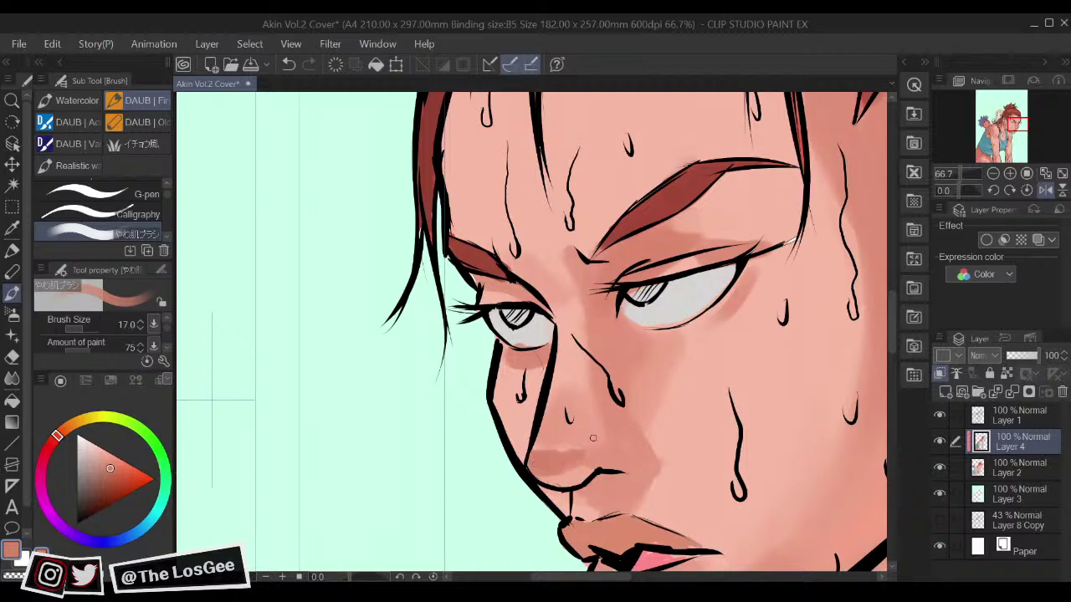
Step: Paint a small pale orange highlight on the nose tip and soften its edge with sampled skin tone
left_click(569, 445, "alt")
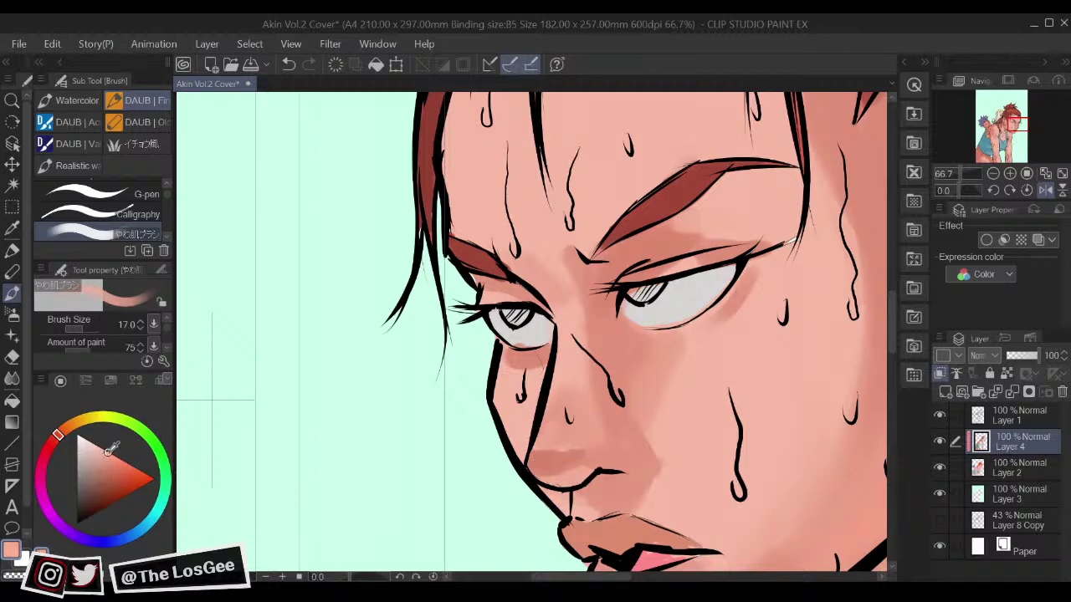
left_click(69, 426)
mouse_move(540, 437)
left_mouse_down()
mouse_move(545, 423)
mouse_move(543, 444)
left_mouse_up()
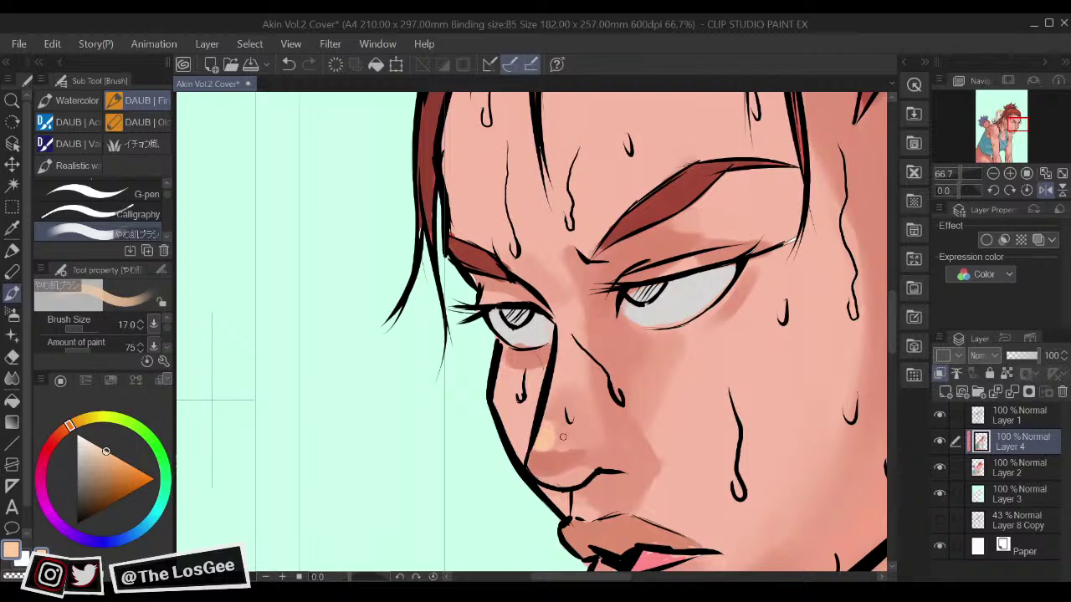
key("h")
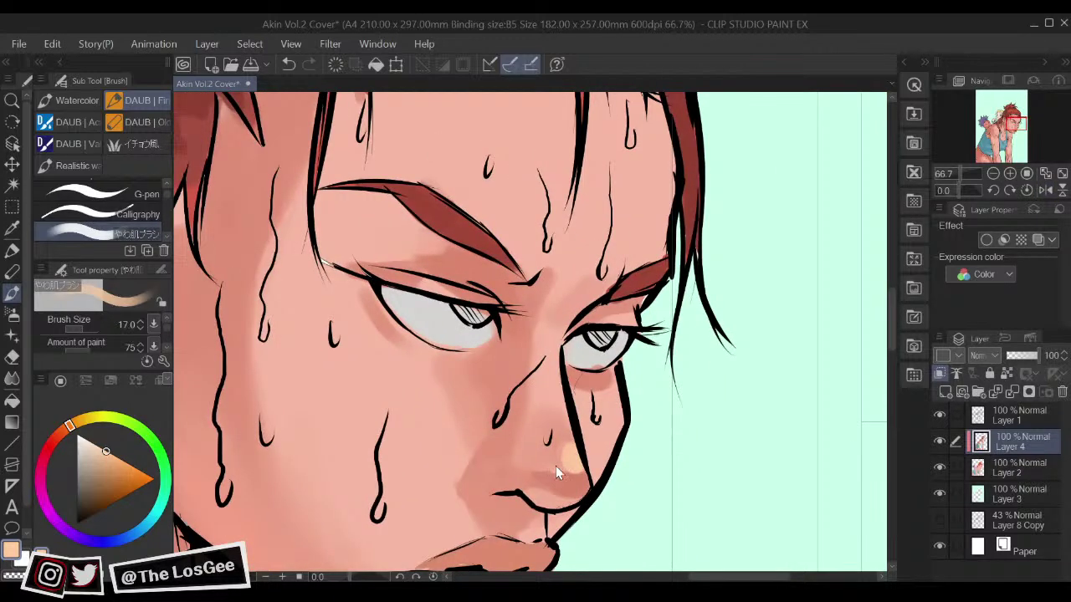
left_click_drag(572, 466, 579, 468)
left_click(564, 440, "alt")
key("bracketright")
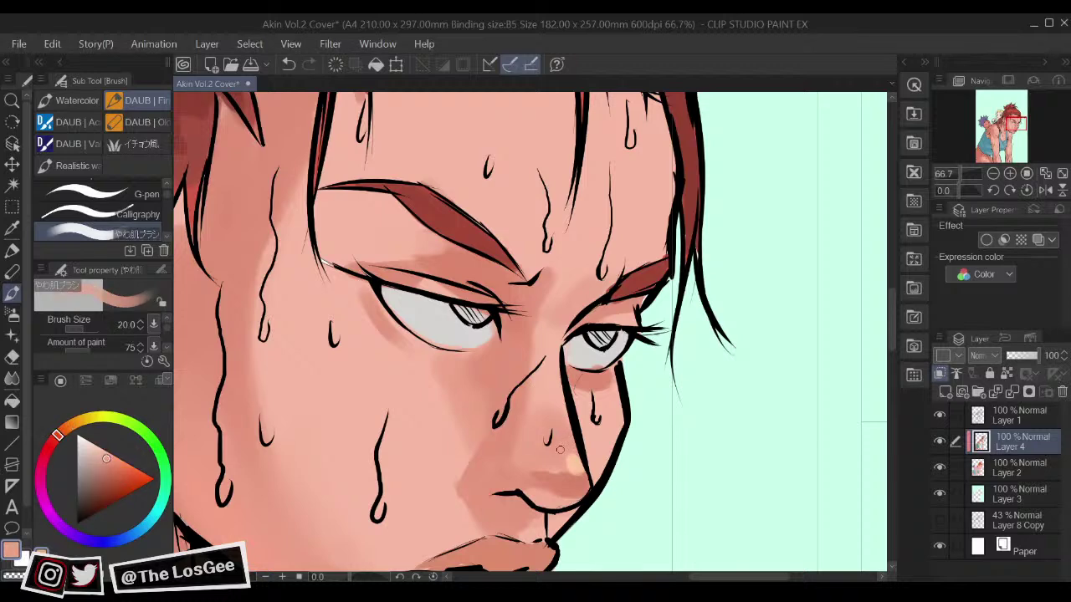
Step: Shade the side of the nose above the nostril with sampled darker skin tones at brush size 40
left_click(111, 461)
key("bracketright")
key("bracketright")
key("bracketright")
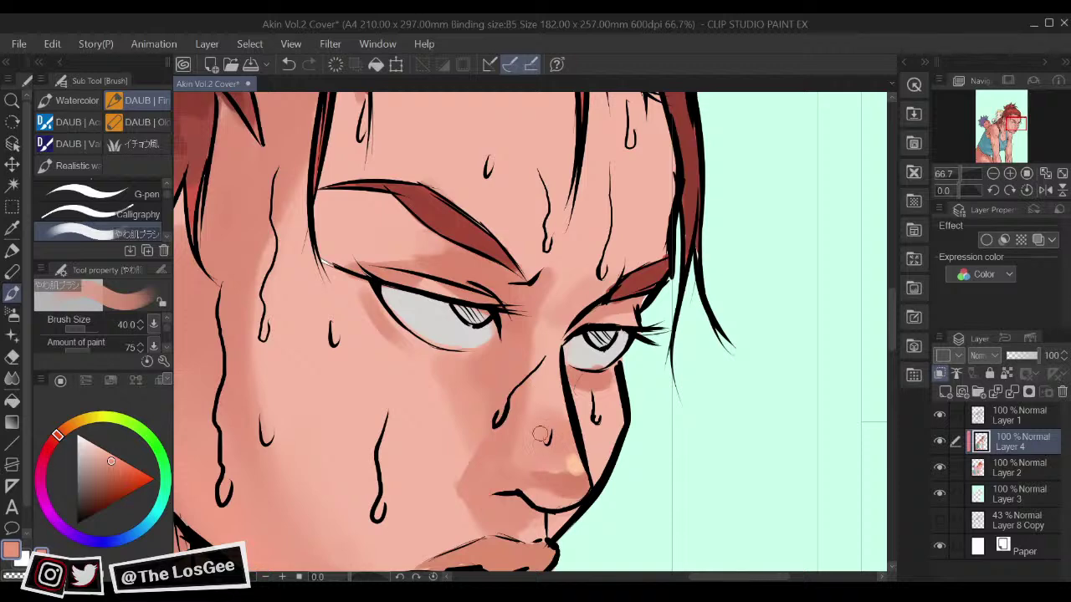
left_click(540, 452, "alt")
left_click_drag(527, 458, 515, 463)
left_click(560, 443, "alt")
left_click(537, 455, "alt")
mouse_move(499, 453)
left_mouse_down()
mouse_move(483, 474)
mouse_move(496, 447)
mouse_move(494, 476)
mouse_move(534, 496)
left_mouse_up()
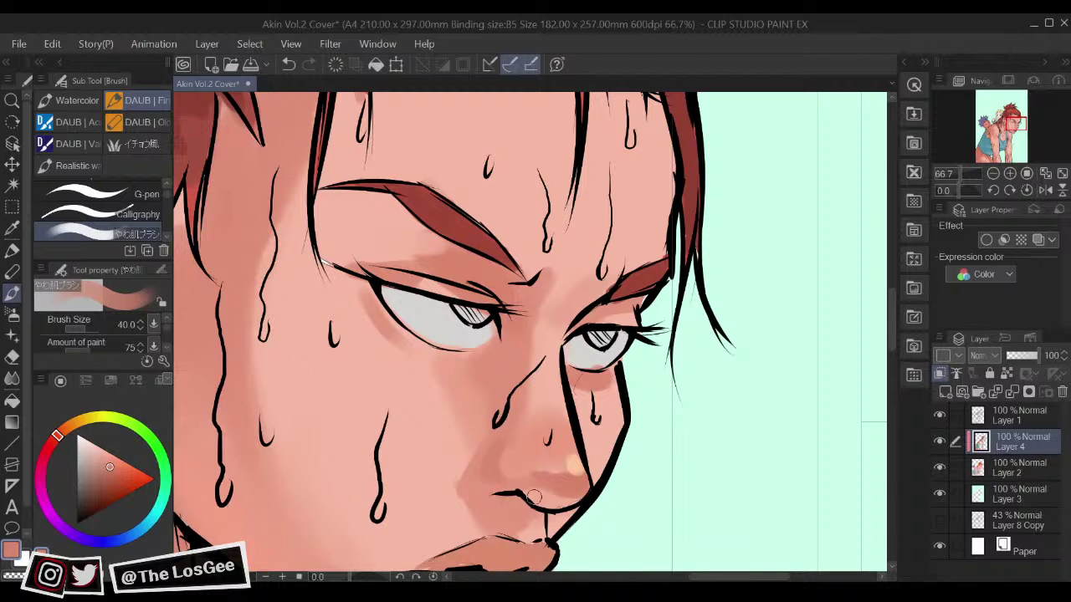
Step: Blend the shading around the nose tip using sampled light and dark skin tones
scroll(533, 497, "down", 5)
scroll(536, 504, "up", 2)
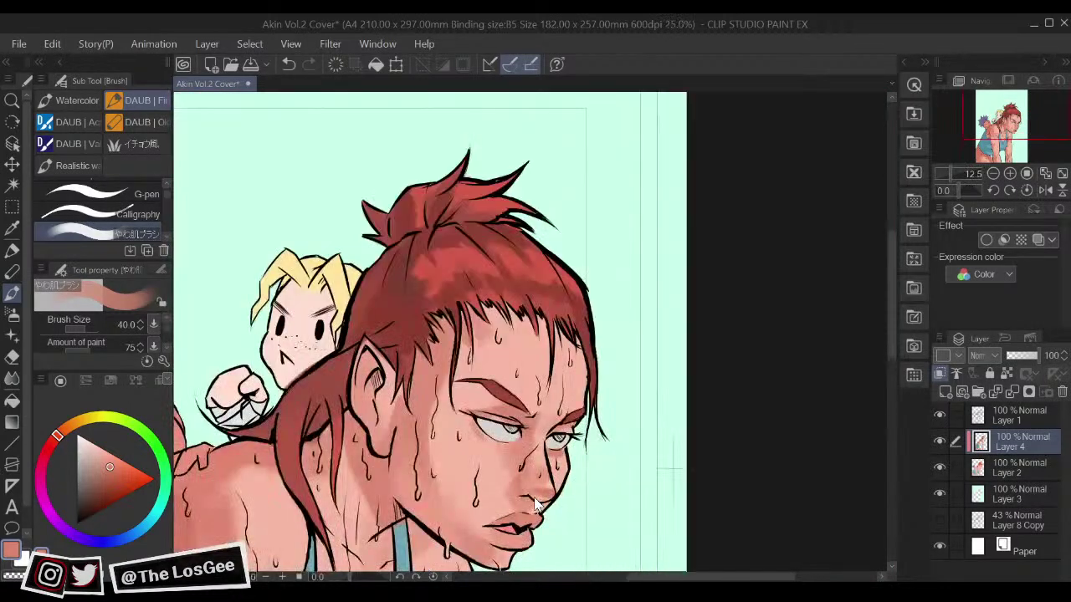
scroll(535, 504, "up", 2)
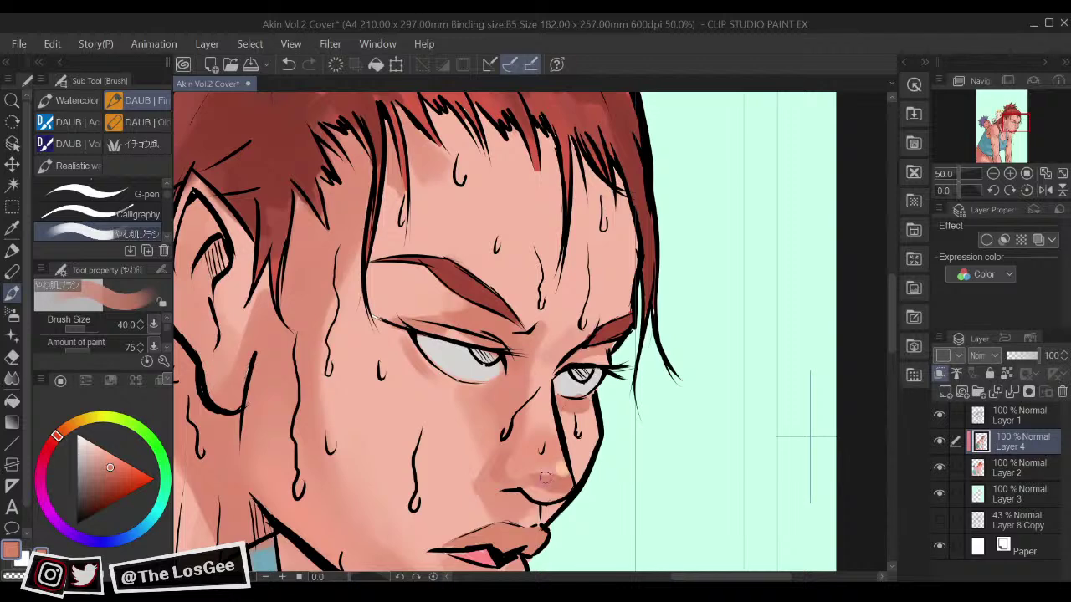
left_click(568, 484, "alt")
left_click(546, 482, "alt")
left_click(546, 479, "alt")
left_click_drag(540, 480, 629, 501)
Step: Smooth the tones along the side and bridge of the nose with skin colors sampled around it
left_click(563, 481, "alt")
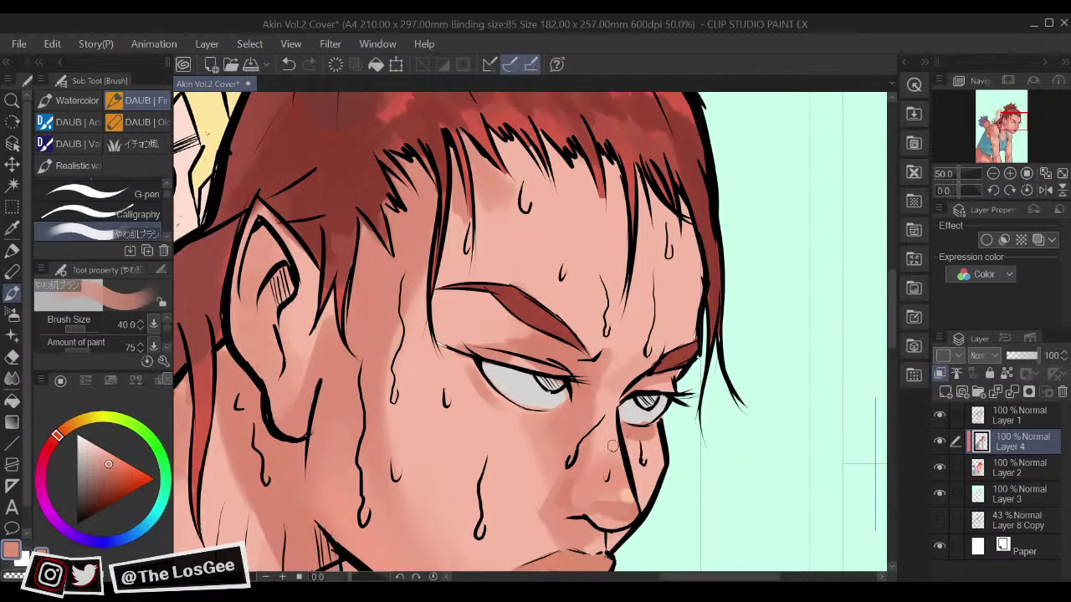
left_click(561, 457, "alt")
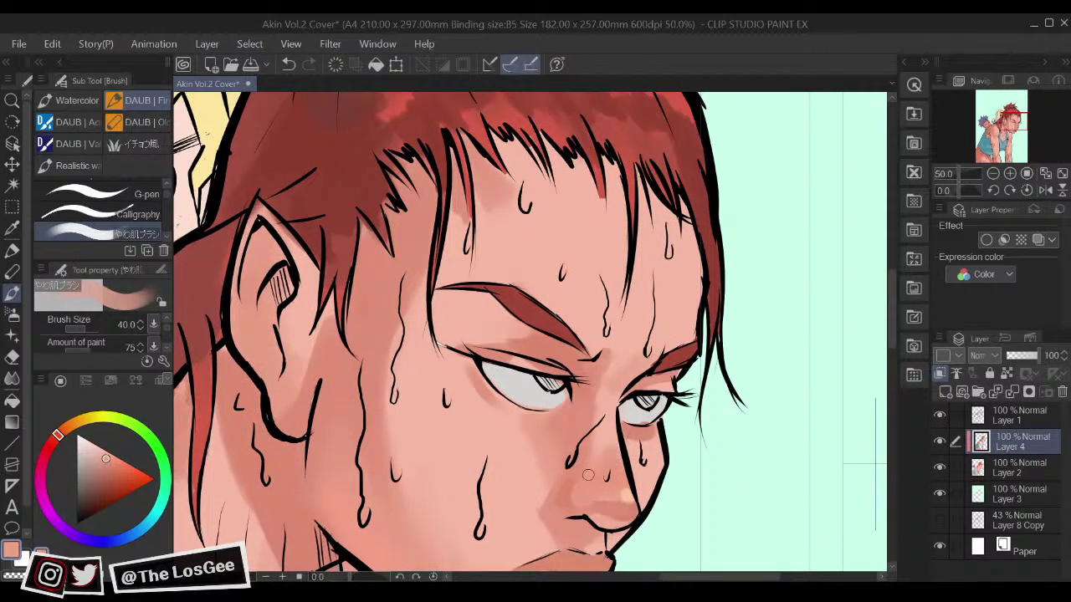
left_click(589, 435, "alt")
left_click(587, 394, "alt")
left_click(619, 501, "alt")
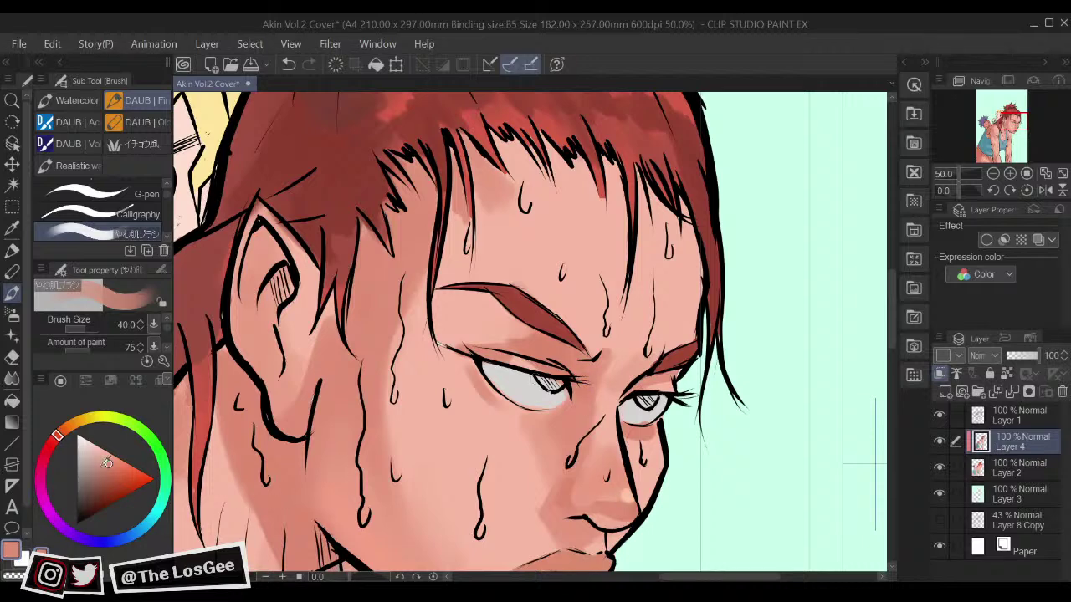
Step: Shade the inner eye corner and upper eyelid with a redder, darker skin tone, then reduce the brush size to 20
left_click_drag(63, 438, 58, 443)
left_click(112, 470)
mouse_move(582, 376)
left_mouse_down()
mouse_move(579, 361)
mouse_move(580, 395)
left_mouse_up()
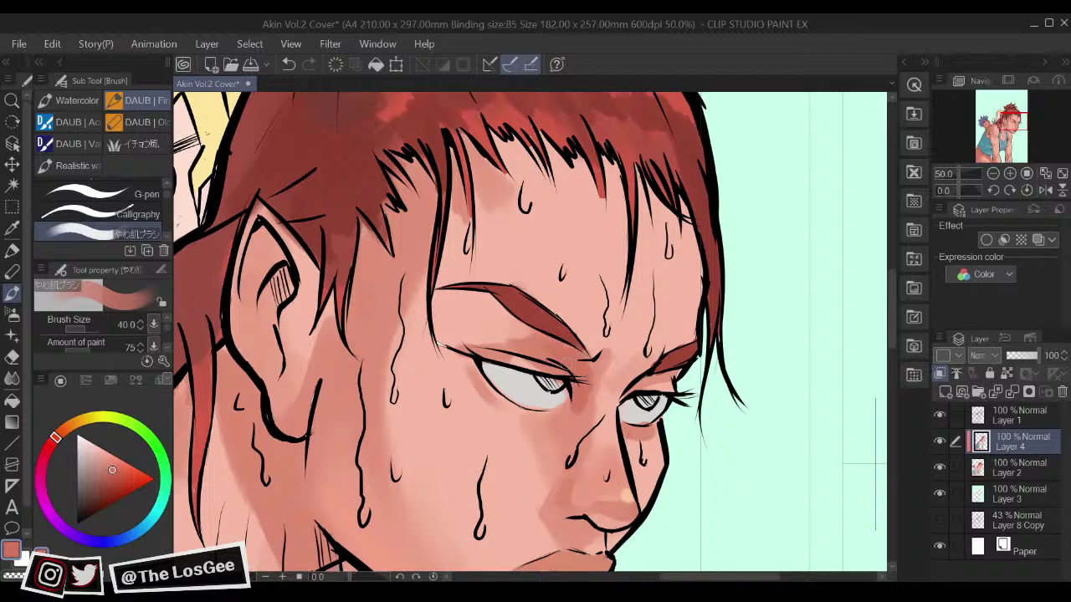
left_click_drag(549, 353, 512, 344)
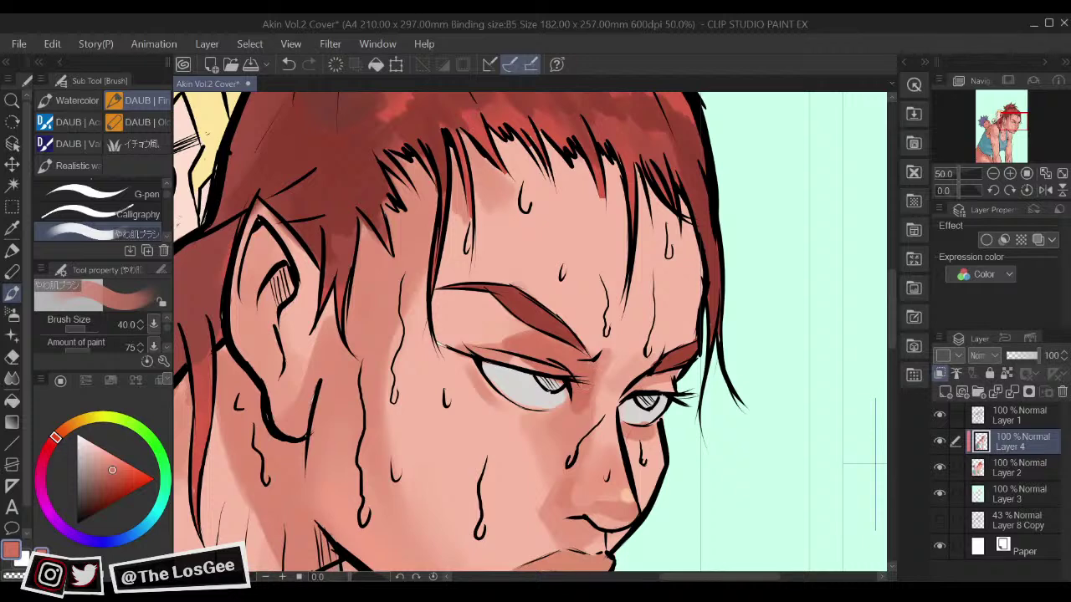
key("]")
key("bracketleft")
key("bracketleft")
key("bracketleft")
key("bracketleft")
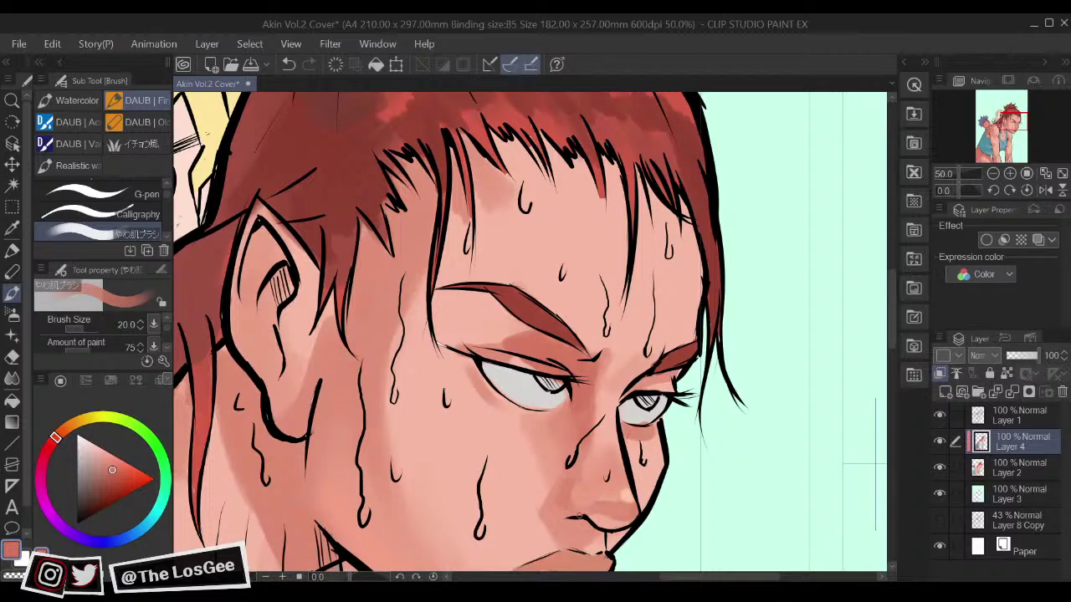
Step: Soften the forehead shading beneath the front hair strands with sampled light and mid skin tones at brush size 50
scroll(583, 523, "down", 4)
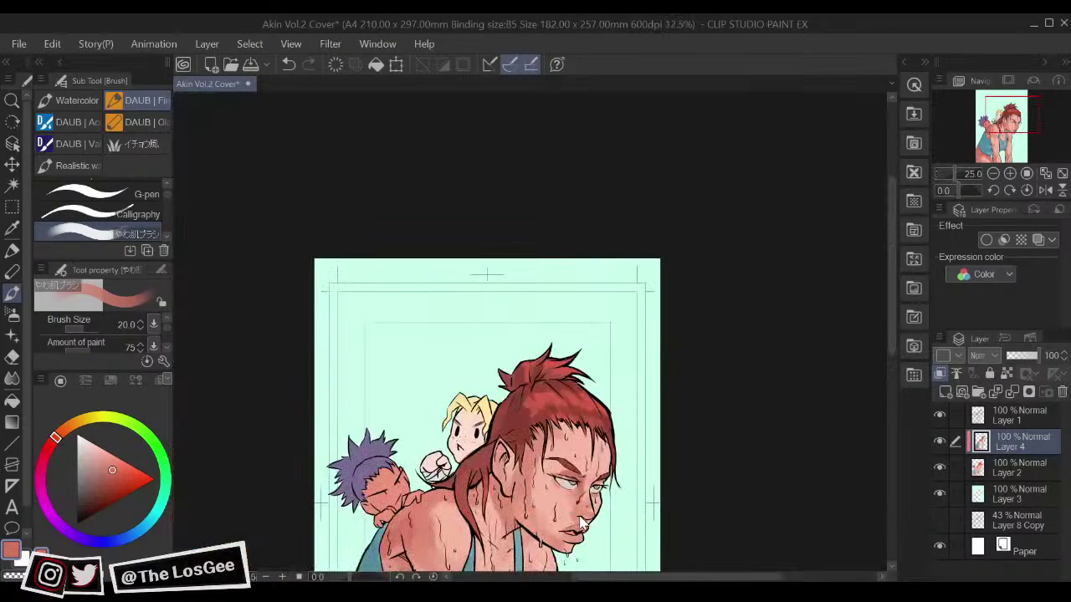
scroll(583, 523, "up", 3)
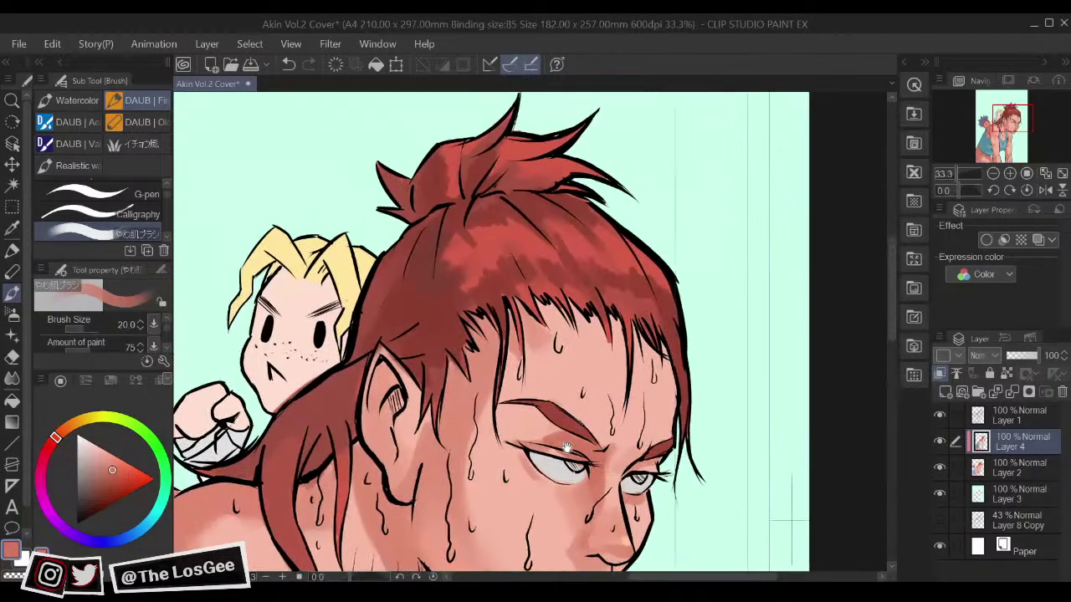
key("h")
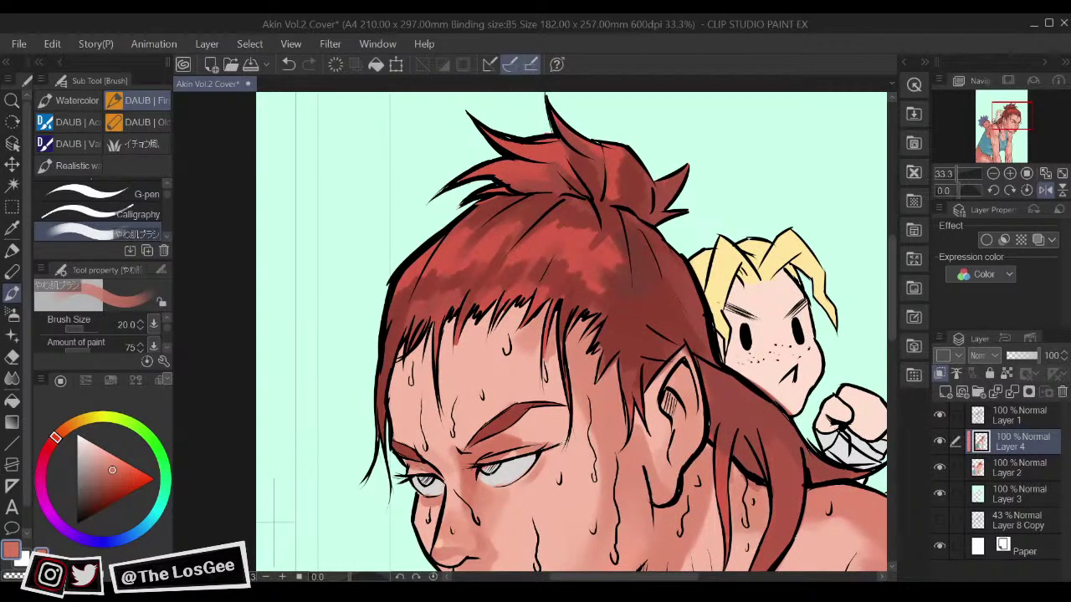
key("h")
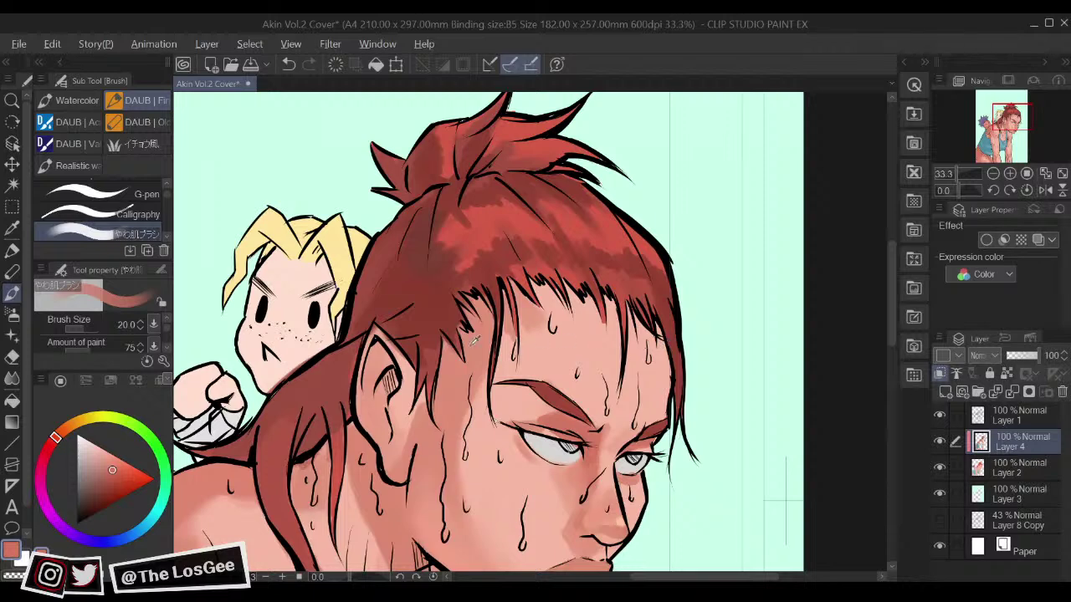
left_click(524, 347, "alt")
key("bracketright")
key("bracketright")
mouse_move(653, 357)
left_mouse_down()
mouse_move(668, 384)
mouse_move(654, 335)
mouse_move(664, 381)
mouse_move(638, 352)
left_mouse_up()
left_click(638, 354, "alt")
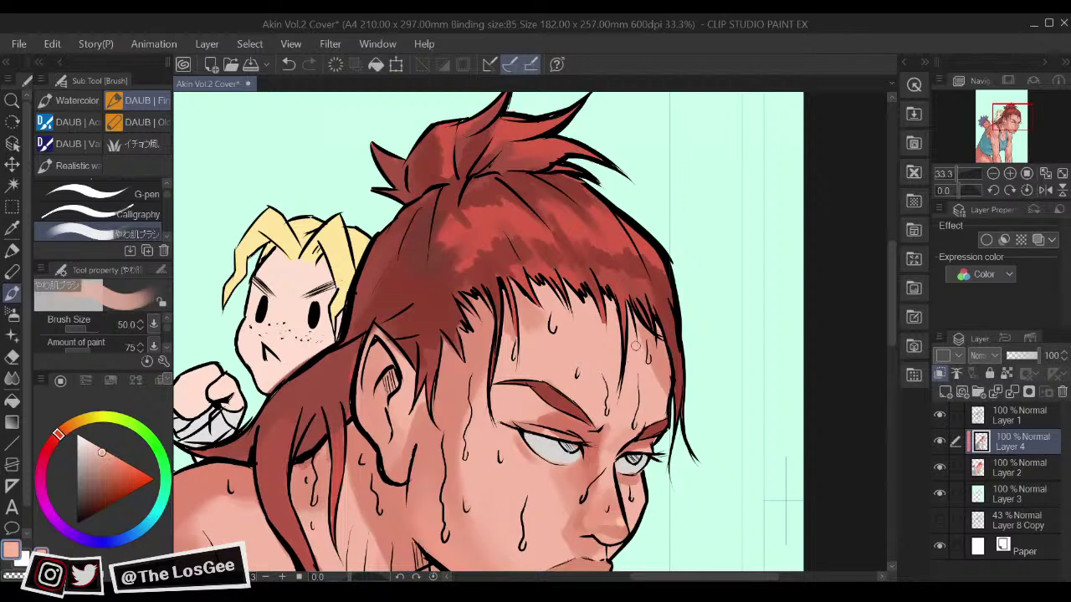
left_click(665, 349, "alt")
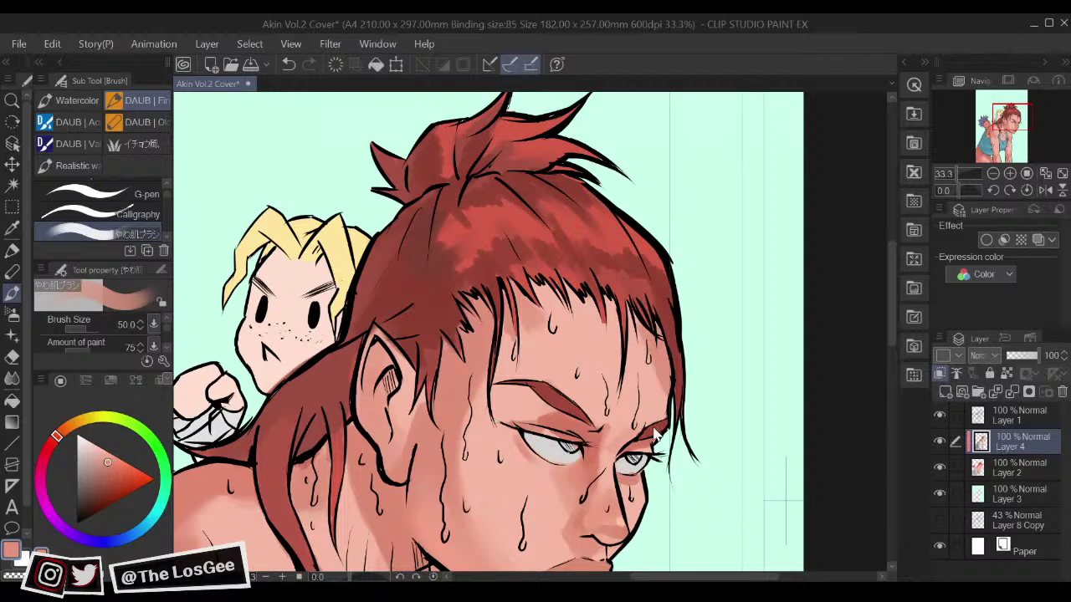
Step: Paint a darker skin shadow inside the ear and soften it with a sampled ear tone at brush size 50
scroll(656, 431, "down", 5)
scroll(658, 435, "up", 2)
scroll(658, 435, "up", 3)
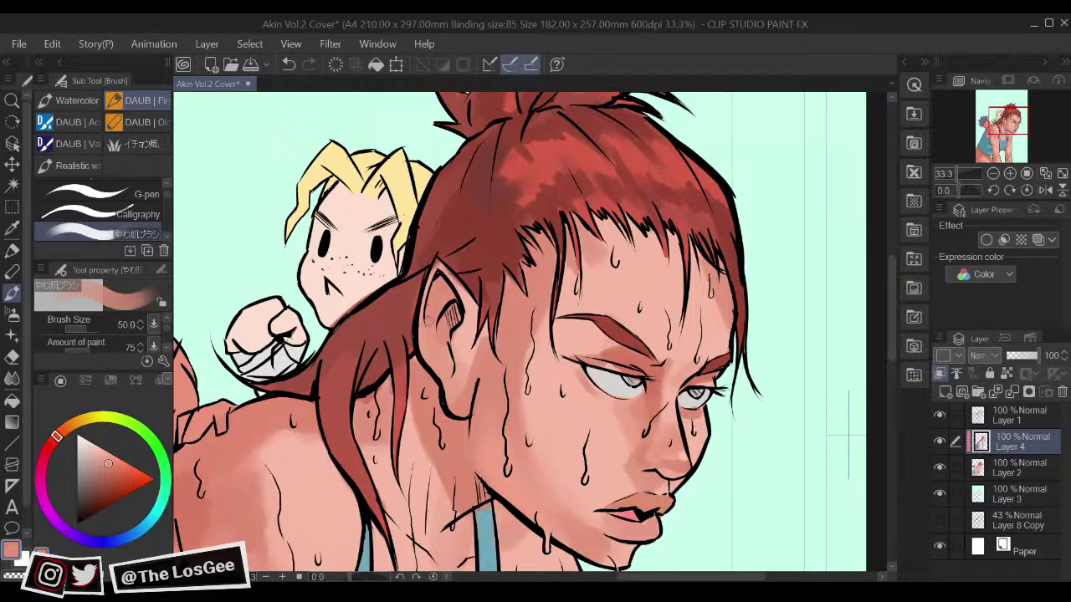
left_click(108, 470)
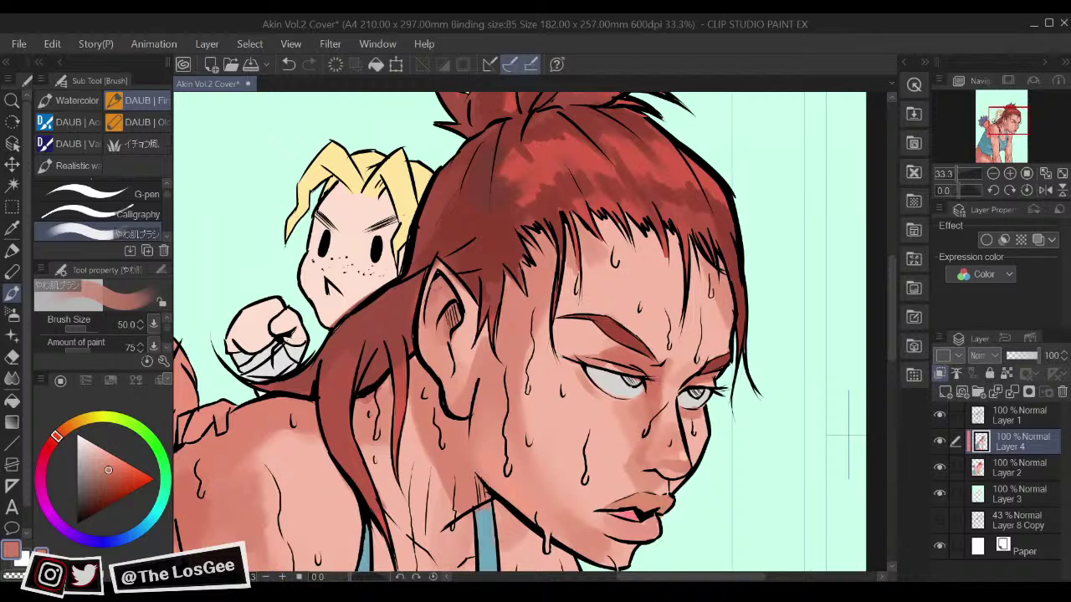
mouse_move(437, 275)
left_mouse_down()
mouse_move(421, 336)
mouse_move(448, 373)
mouse_move(451, 408)
mouse_move(455, 388)
left_mouse_up()
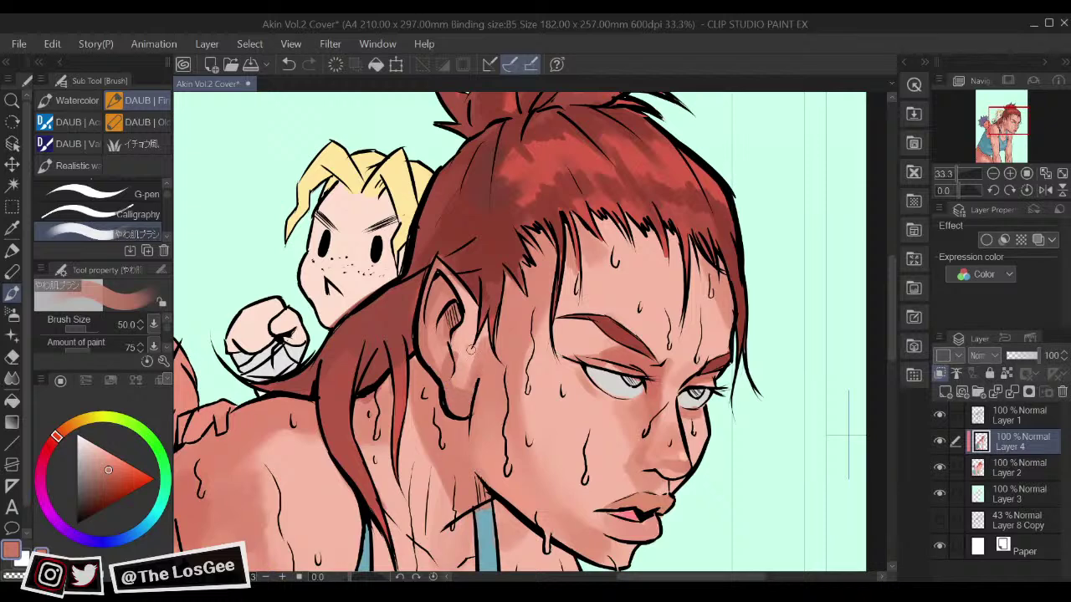
left_click(449, 348, "alt")
mouse_move(465, 335)
left_mouse_down()
mouse_move(469, 357)
mouse_move(472, 340)
left_mouse_up()
Step: Blend the skin around the earlobe and the jaw beside it with repeatedly sampled skin tones
left_click(475, 388, "alt")
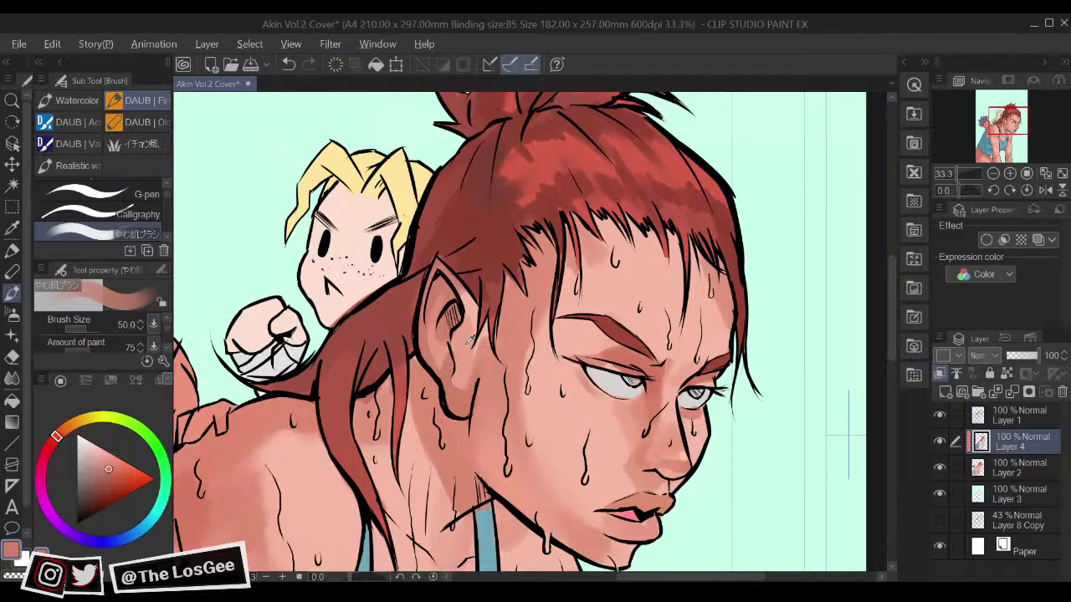
left_click(470, 339, "alt")
left_click(483, 348, "alt")
left_click(486, 370, "alt")
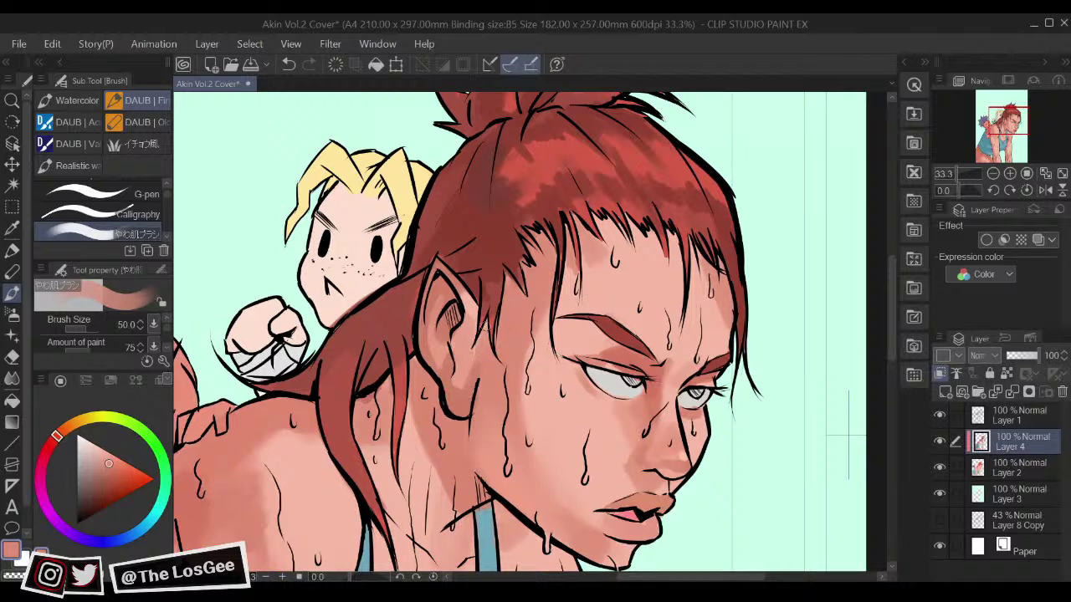
left_click(483, 412, "alt")
left_click(479, 411, "alt")
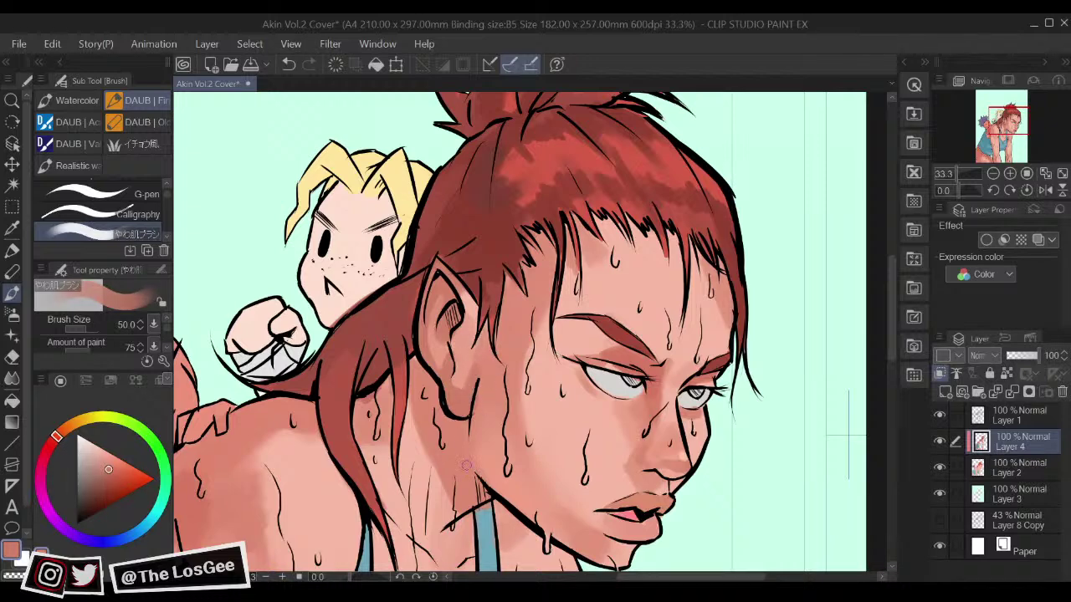
Step: Paint shadows down the neck behind the jaw and beneath the hanging hair at brush size 60
key("]")
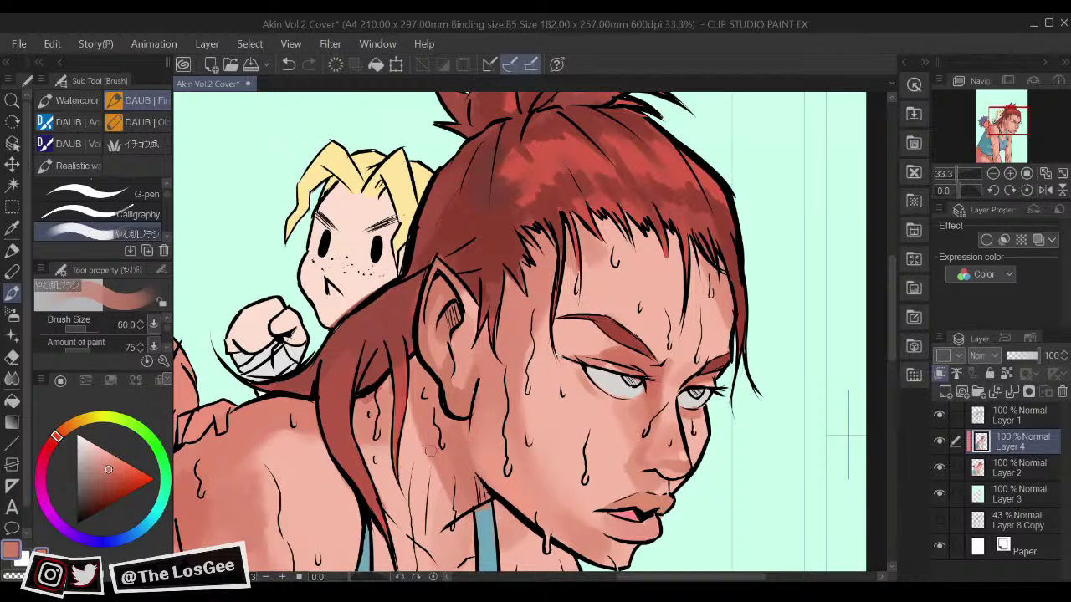
left_click_drag(422, 430, 446, 501)
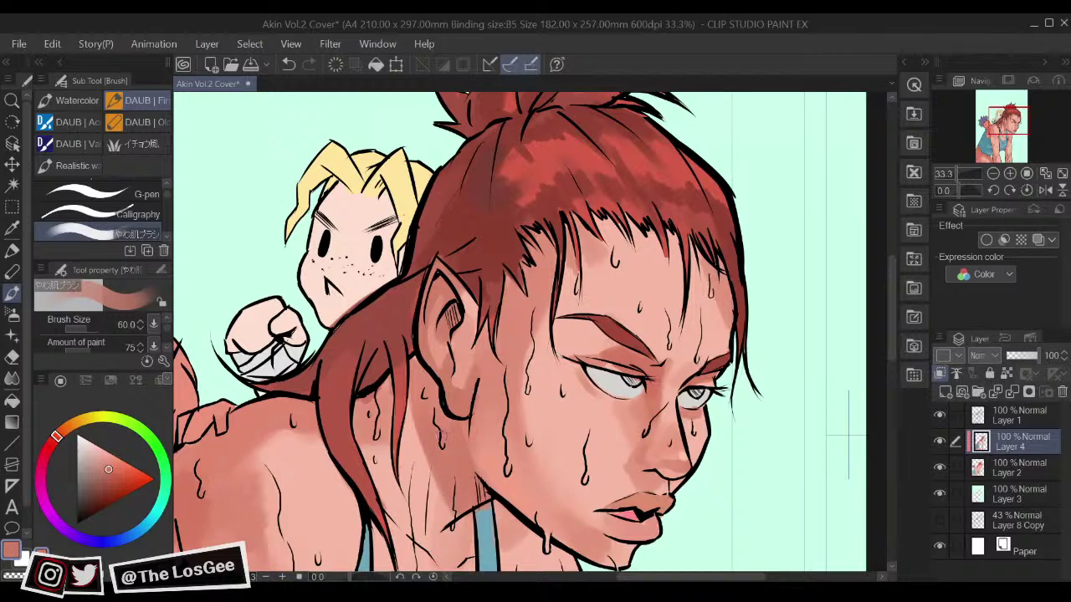
mouse_move(393, 388)
left_mouse_down()
mouse_move(405, 406)
mouse_move(372, 452)
mouse_move(378, 460)
mouse_move(398, 433)
mouse_move(382, 439)
left_mouse_up()
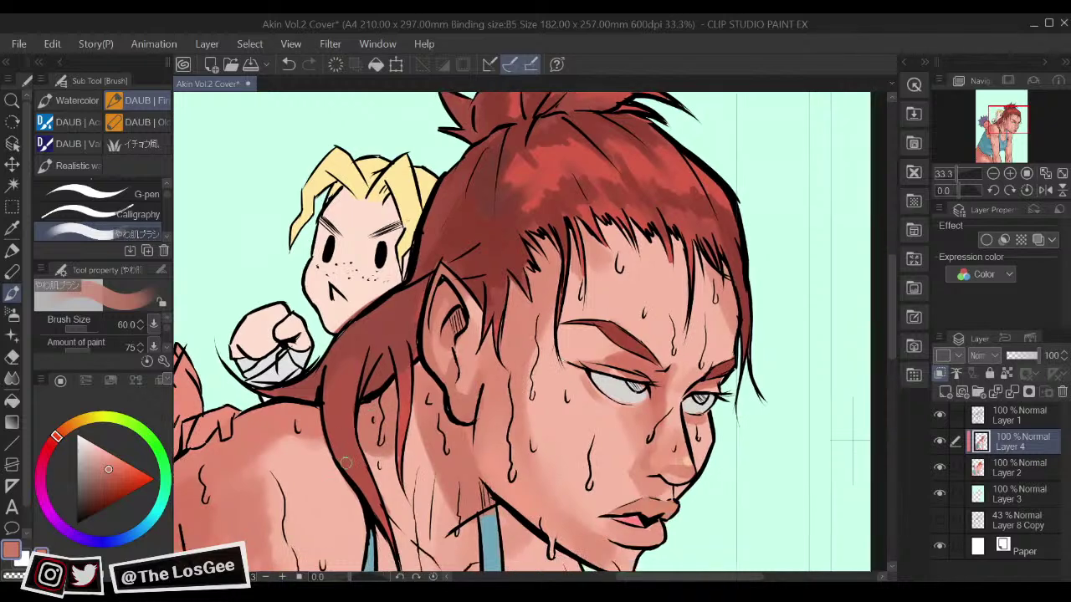
Step: Refine the neck shading between the hanging hair strands with sampled light and dark skin tones at brush size 25
left_click(382, 470, "alt")
key("bracketleft")
key("bracketleft")
key("bracketleft")
key("bracketleft")
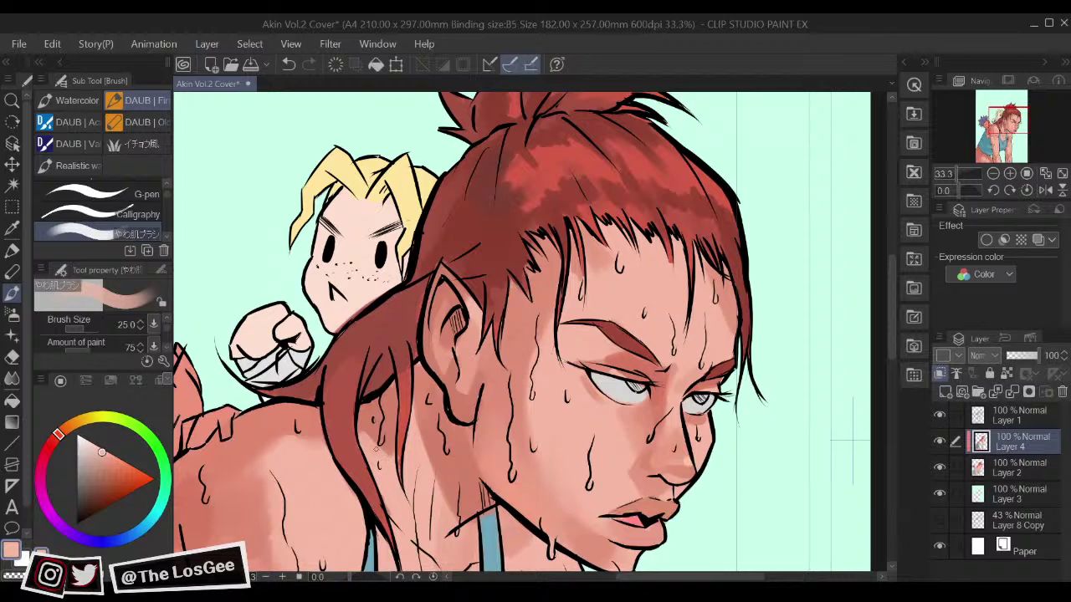
left_click(378, 433, "alt")
left_click_drag(374, 441, 392, 458)
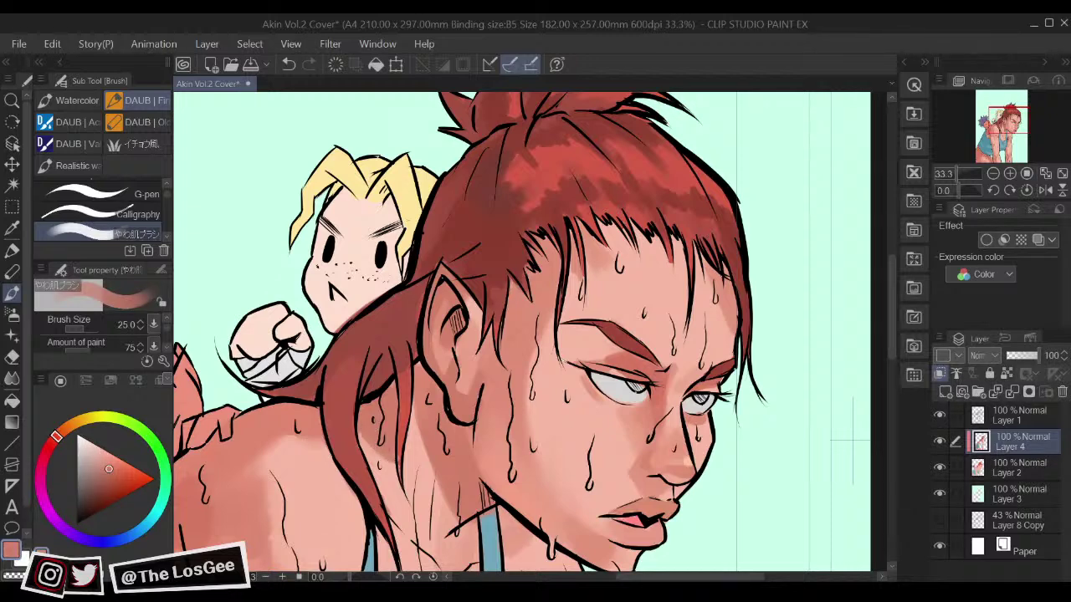
scroll(383, 410, "down", 6)
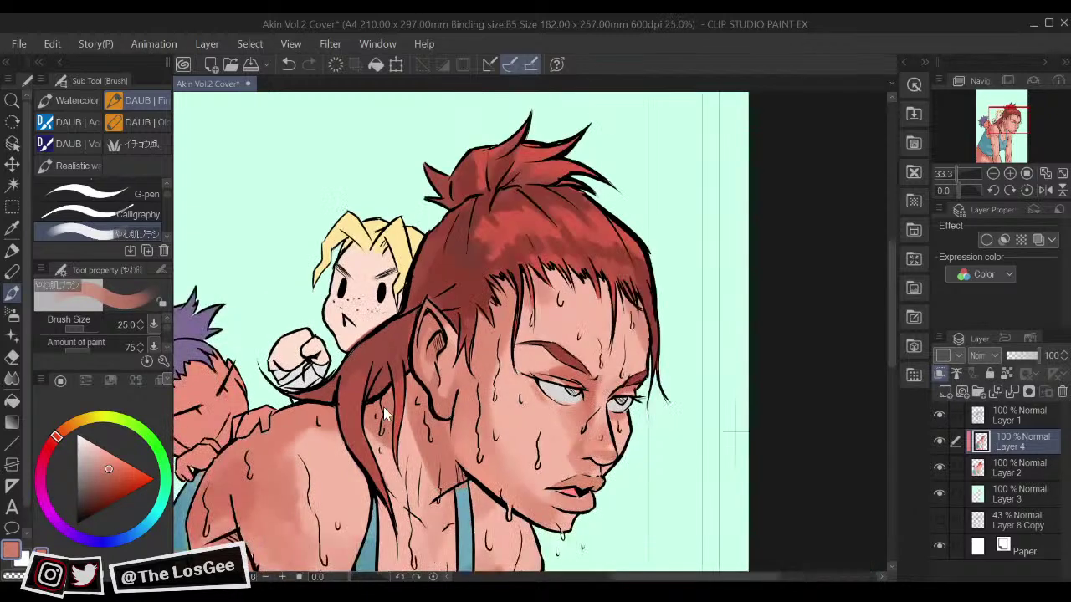
scroll(383, 410, "up", 5)
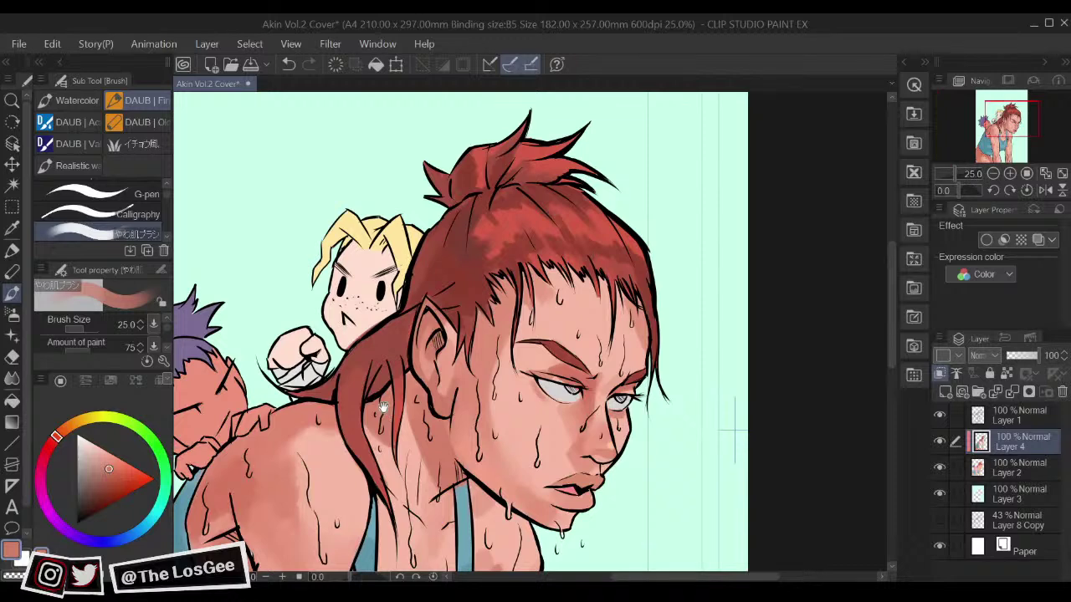
Step: Paint soft skin shading at the base of the neck and upper chest with a sampled tone at brush size 60
scroll(385, 414, "down", 2)
left_click(433, 455, "alt")
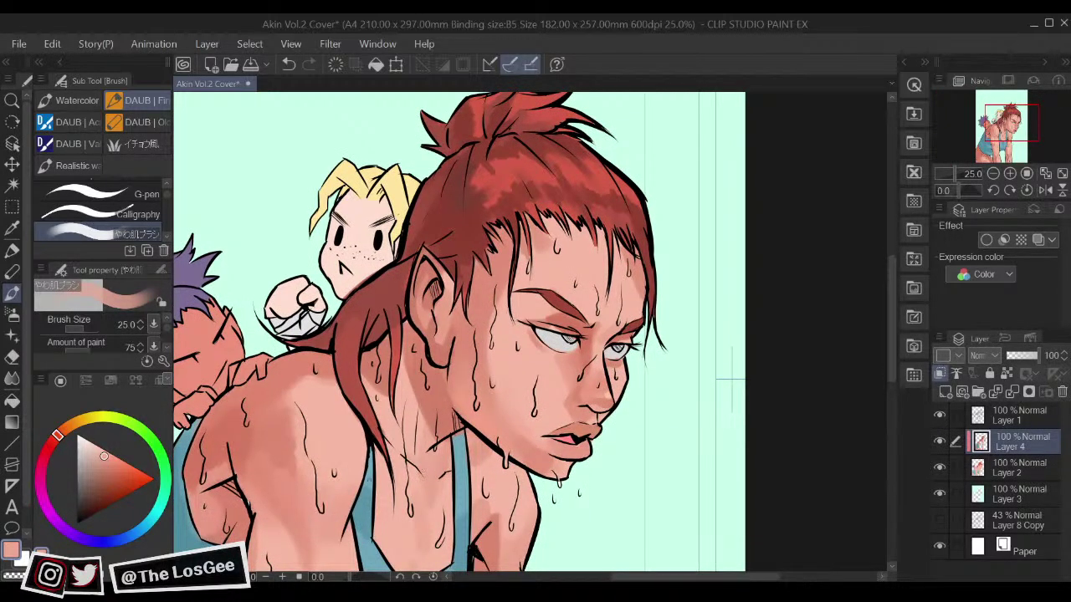
key("]")
key("]")
key("]")
key("]")
left_click_drag(434, 493, 425, 433)
left_click(110, 458)
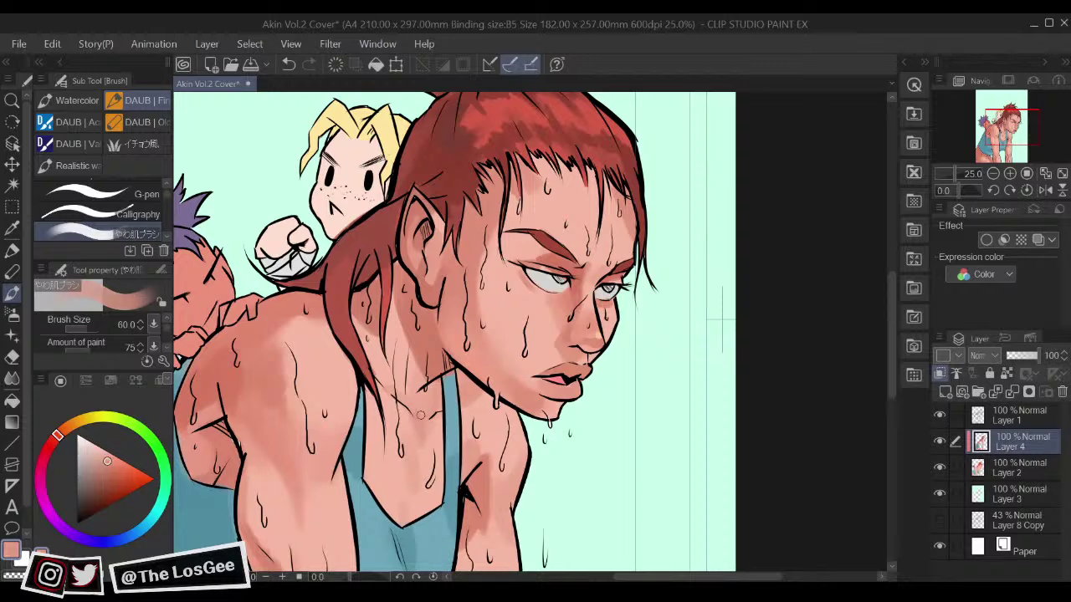
Step: Examine the shading across the full page, the upper body and the mirrored face
key("ctrl+0")
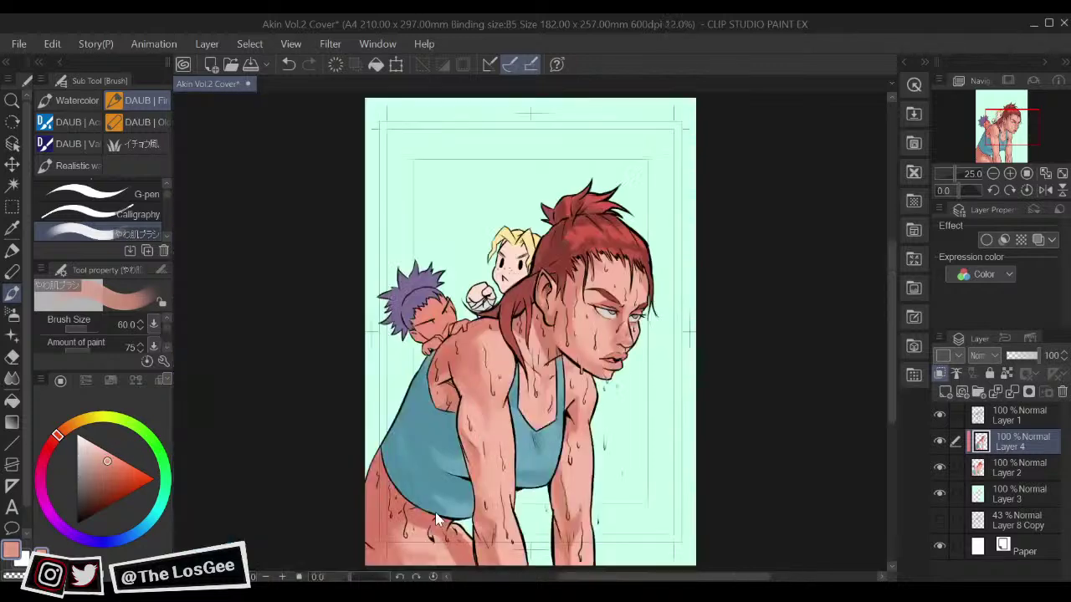
scroll(435, 514, "down", 2)
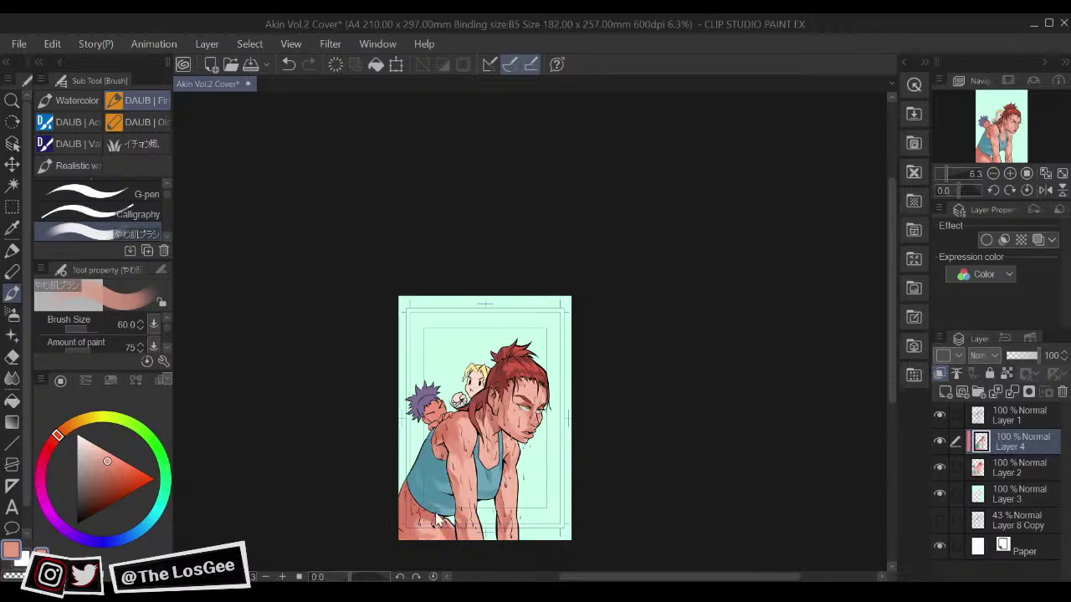
scroll(436, 513, "up", 2)
left_click_drag(730, 222, 725, 241)
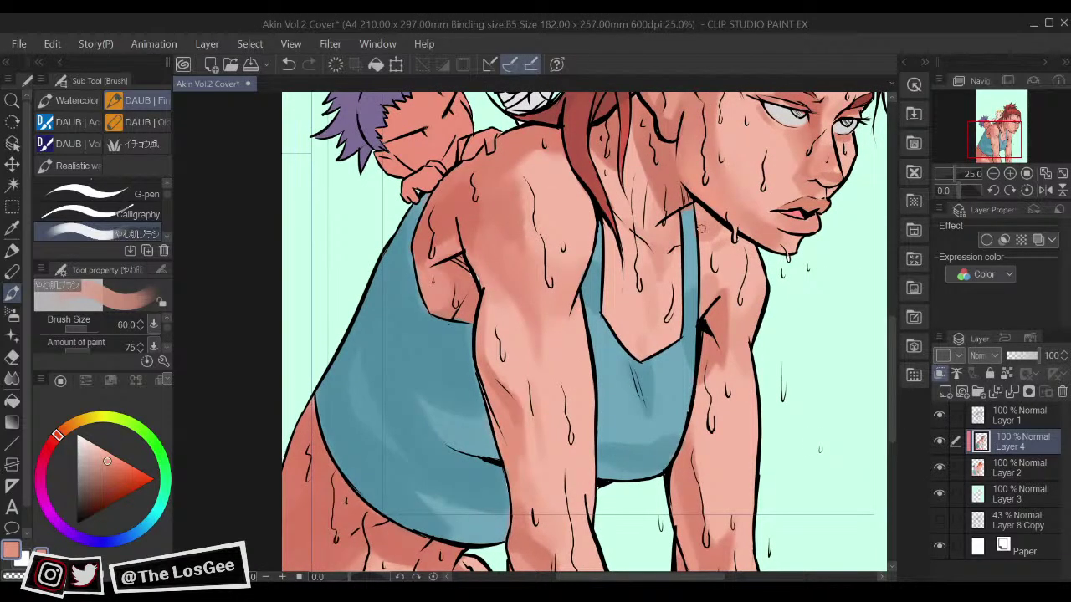
scroll(707, 228, "up", 2)
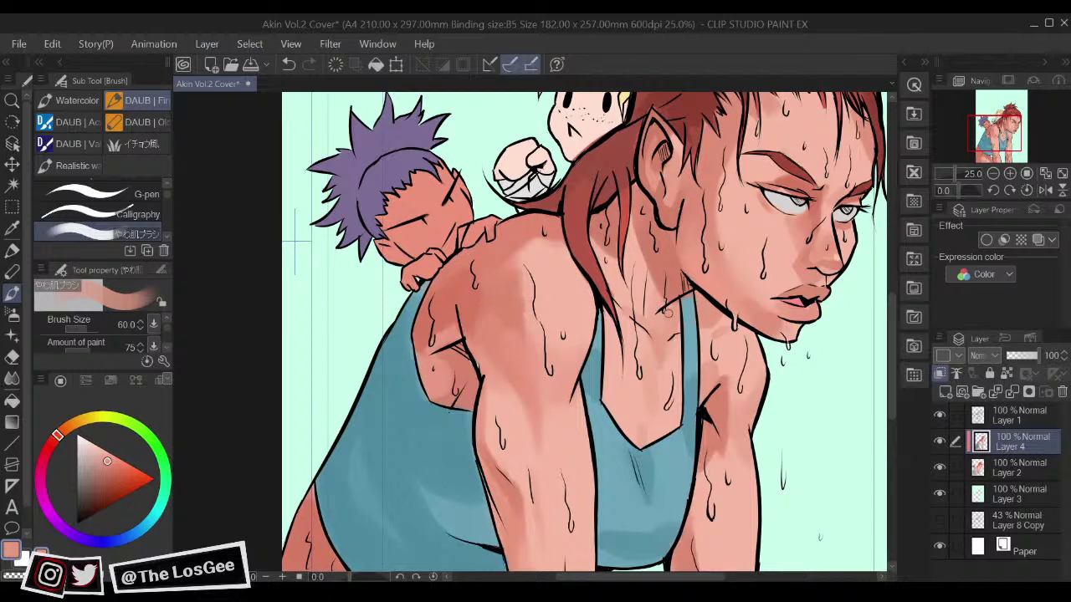
scroll(661, 326, "up", 1)
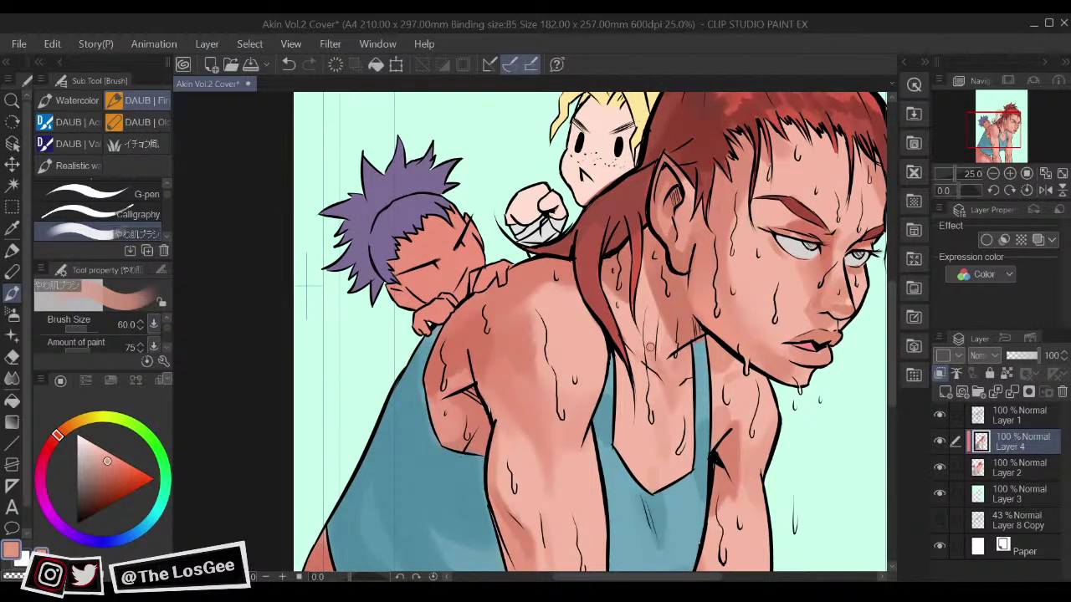
left_click_drag(672, 407, 526, 561)
key("h")
scroll(694, 417, "up", 2)
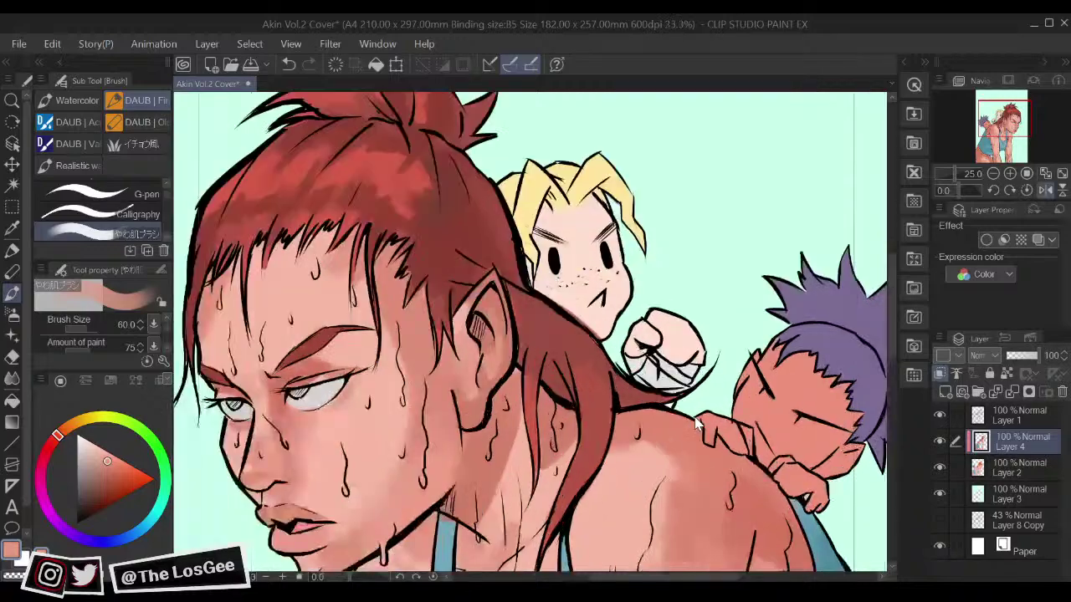
left_click_drag(304, 463, 672, 413)
mouse_move(454, 509)
left_mouse_down()
mouse_move(466, 460)
mouse_move(427, 447)
left_mouse_up()
Step: Shade the upper lip with a sampled skin tone made darker at brush size 30
left_click(431, 466, "alt")
left_click(111, 468)
key("[")
key("[")
key("[")
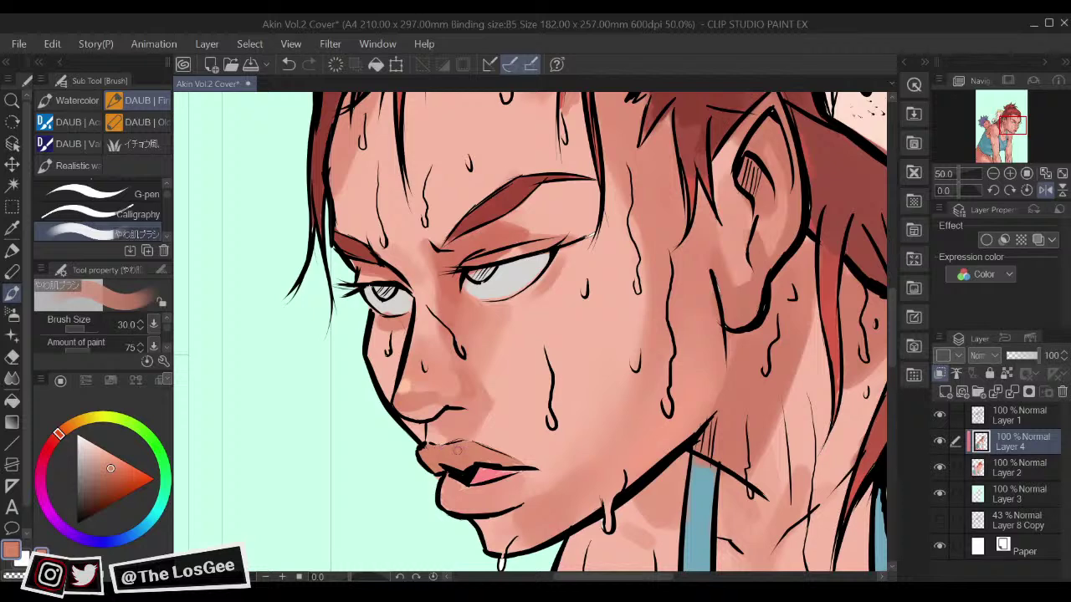
left_click(114, 469)
mouse_move(427, 455)
left_mouse_down()
mouse_move(472, 463)
mouse_move(453, 444)
mouse_move(510, 463)
left_mouse_up()
key("h")
Step: Tint the lower lip with a slightly darkened sampled skin tone at brush size 30
left_click_drag(615, 430, 638, 408)
left_click(616, 473, "alt")
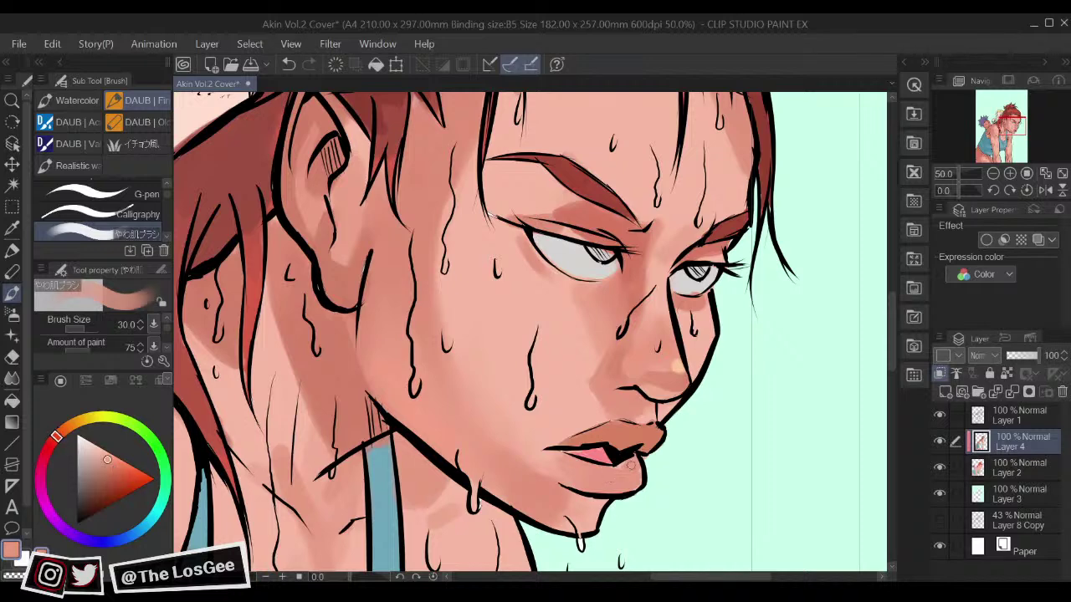
left_click(108, 464)
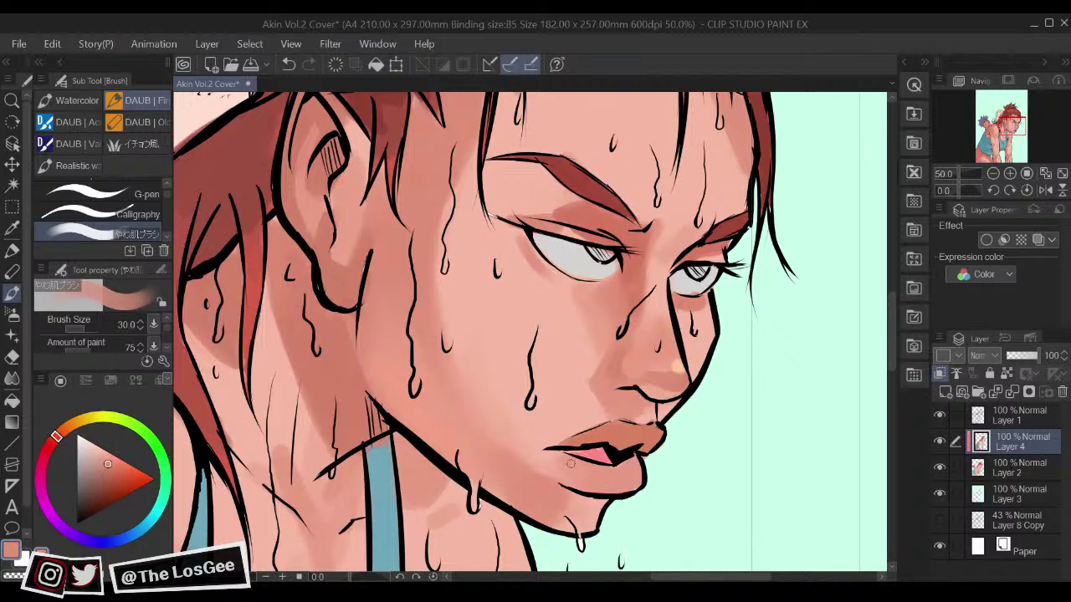
left_click_drag(569, 465, 590, 496)
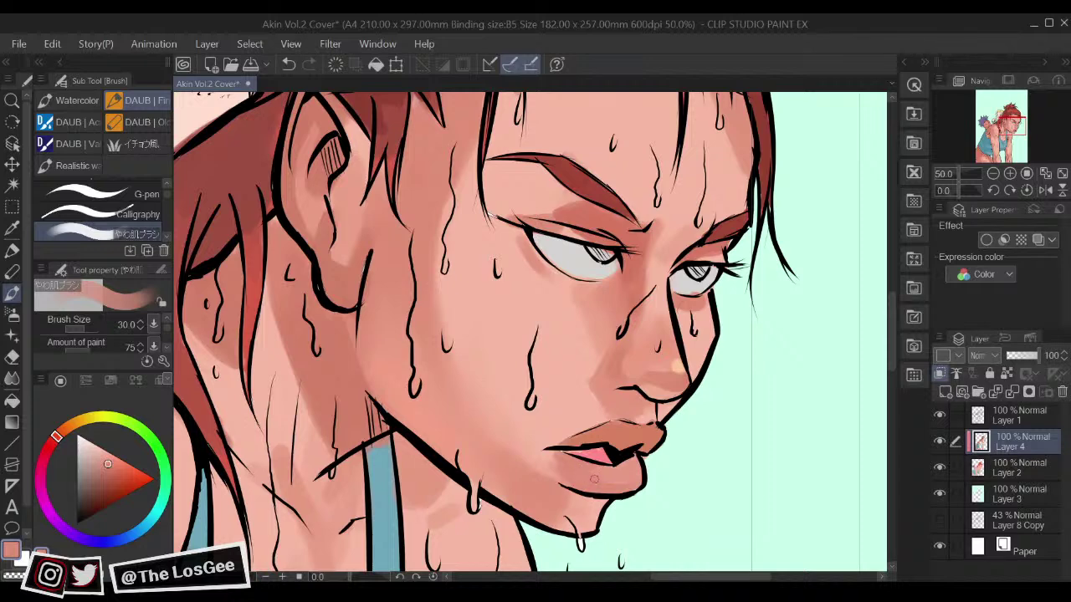
Step: Add pale pink highlights to the lower lip, reducing the brush size to 17 and 12
left_click_drag(112, 465, 105, 450)
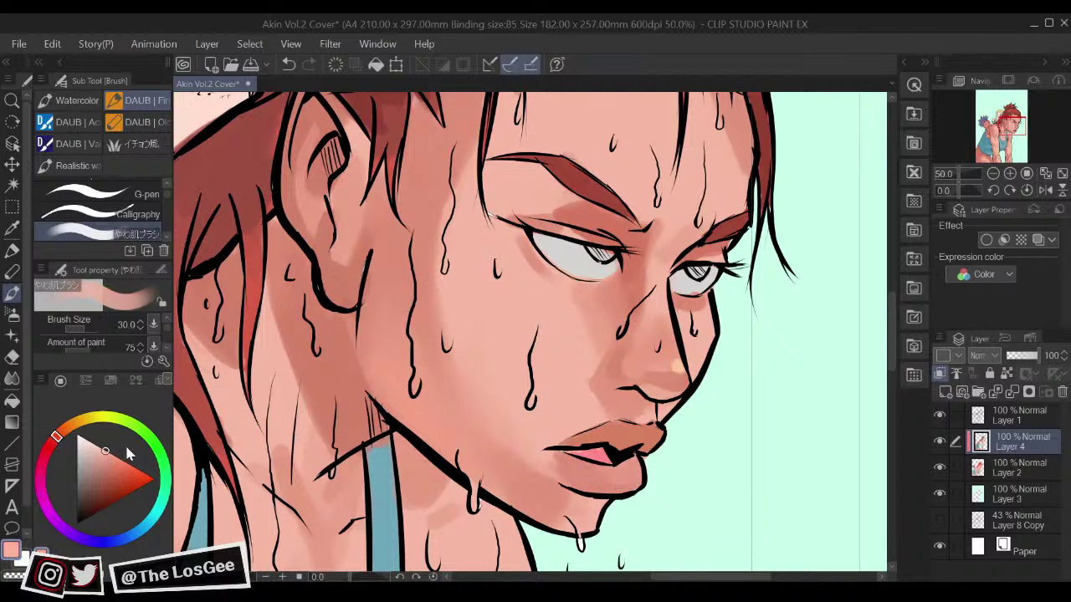
key("bracketleft")
key("bracketleft")
key("bracketleft")
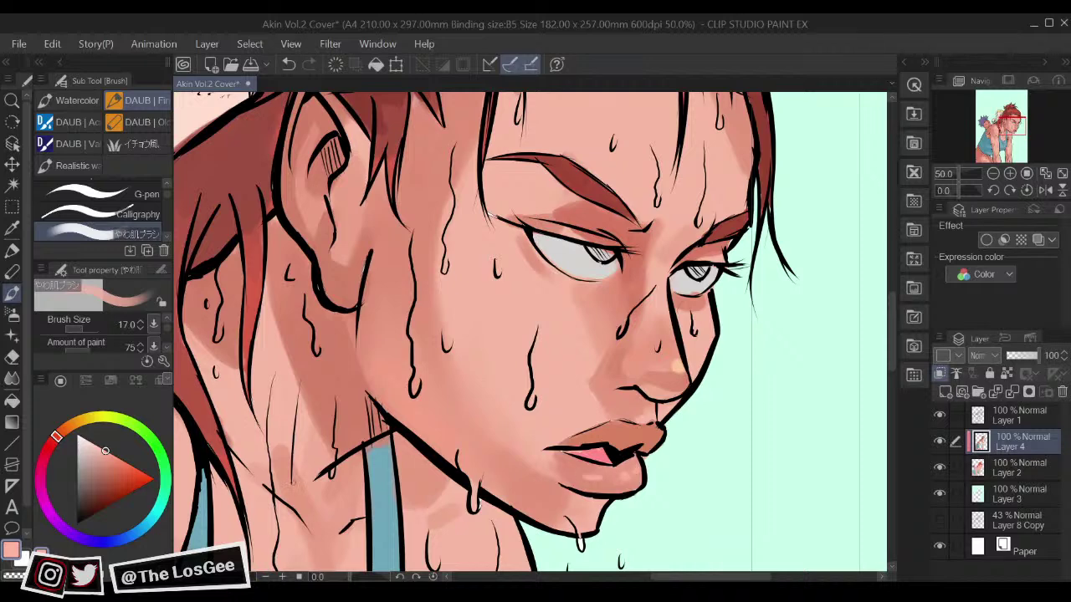
left_click(94, 444)
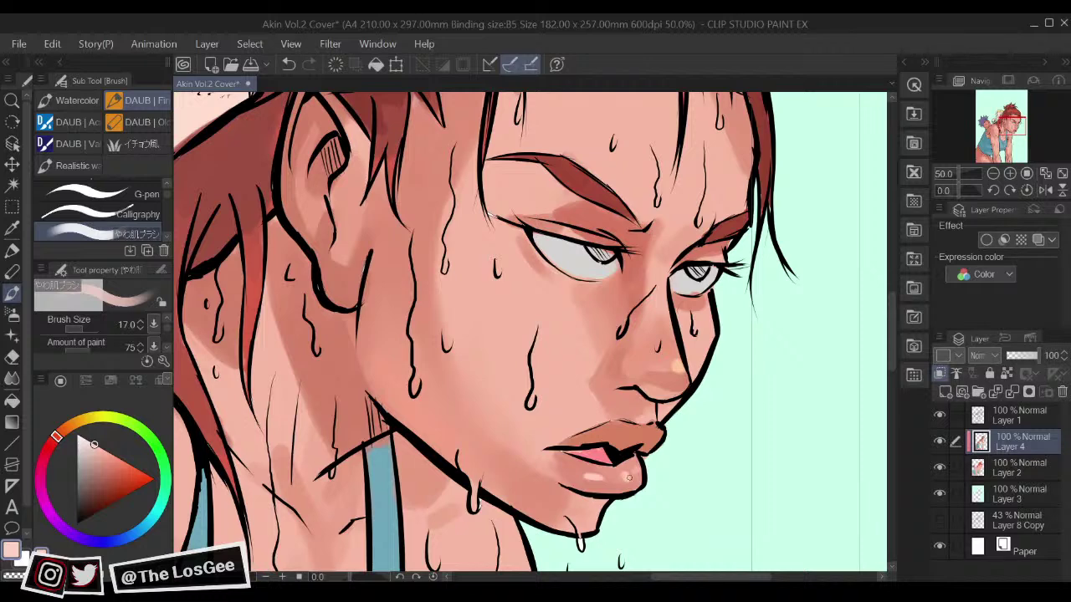
key("bracketleft")
key("bracketleft")
left_click_drag(636, 474, 654, 462)
Step: Refine the lip shading with a darker sampled lip tone at brush size 17
left_click(584, 468, "alt")
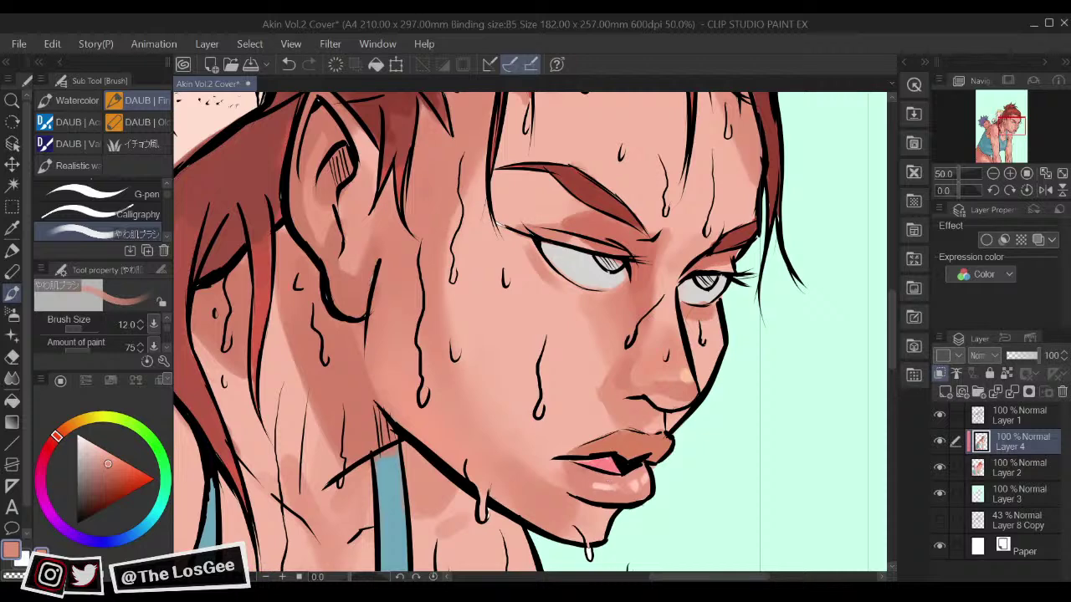
left_click_drag(108, 465, 114, 469)
key("bracketright")
key("bracketright")
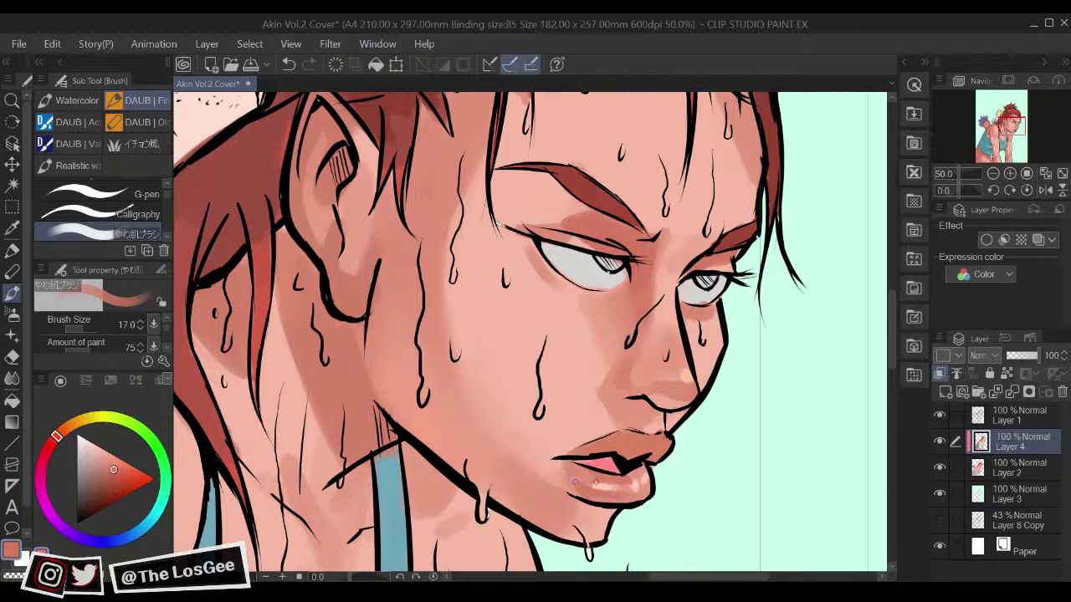
left_click_drag(643, 442, 648, 453)
left_click(634, 459, "alt")
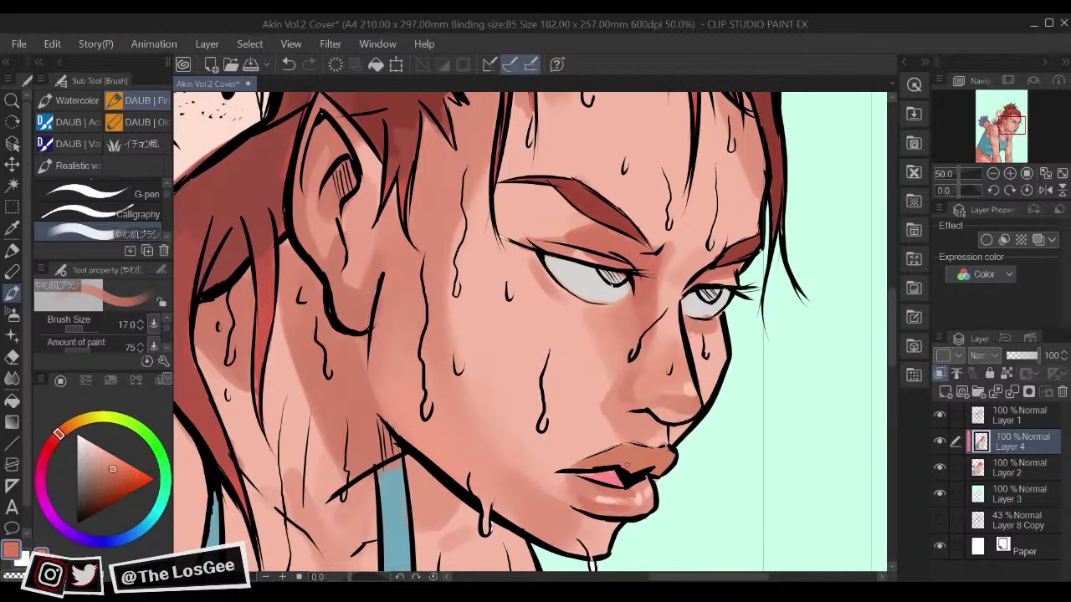
Step: Deepen the upper lip around the mouth opening with a darker sampled lip tone at brush size 25
key("h")
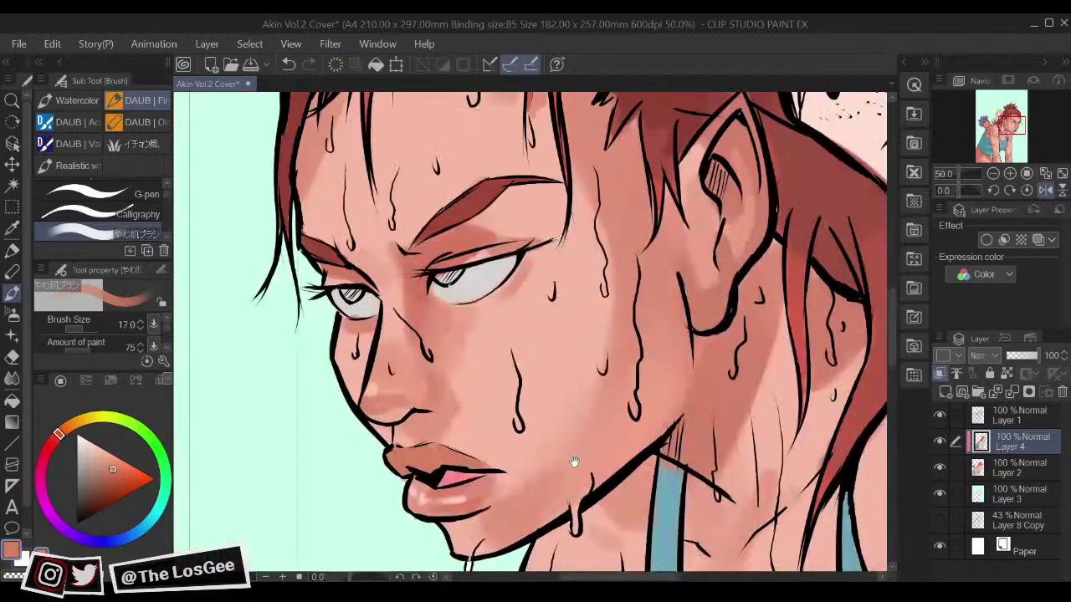
left_click_drag(473, 444, 505, 453)
left_click(453, 469, "alt")
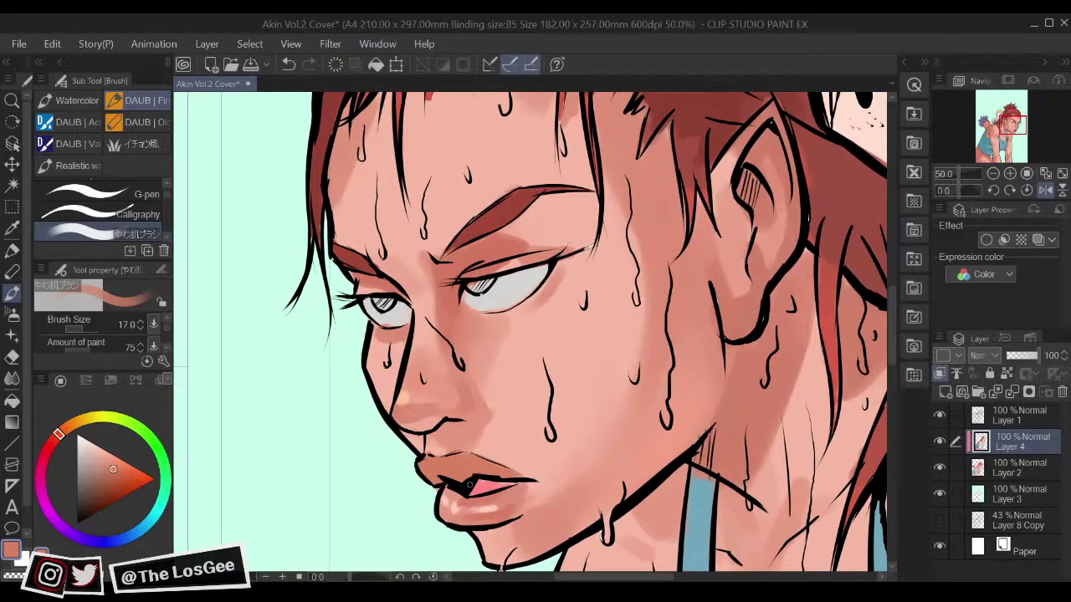
left_click(114, 473)
key("bracketright")
key("bracketright")
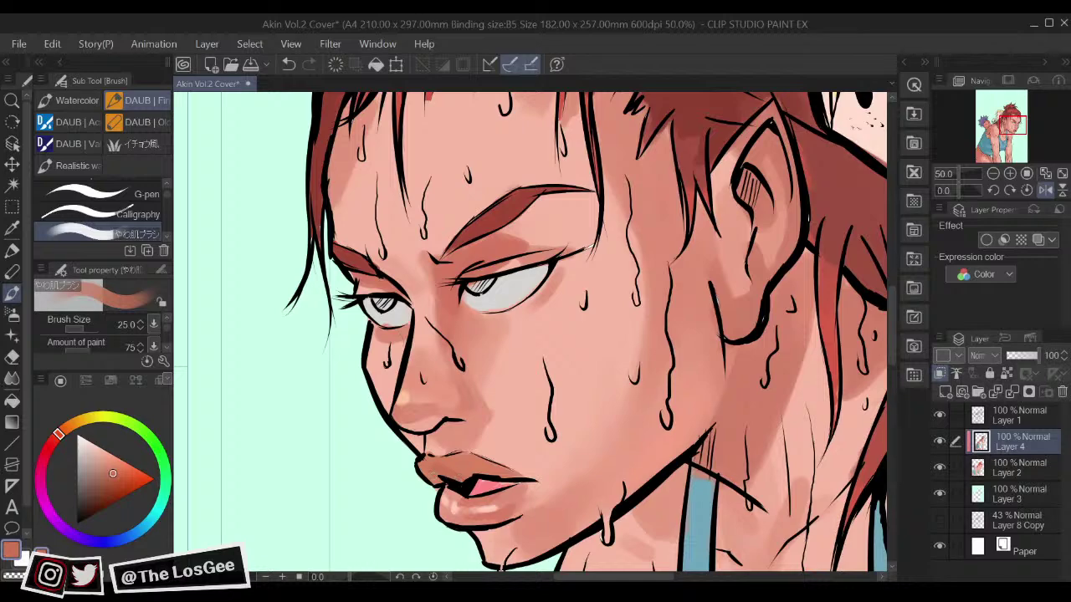
key("h")
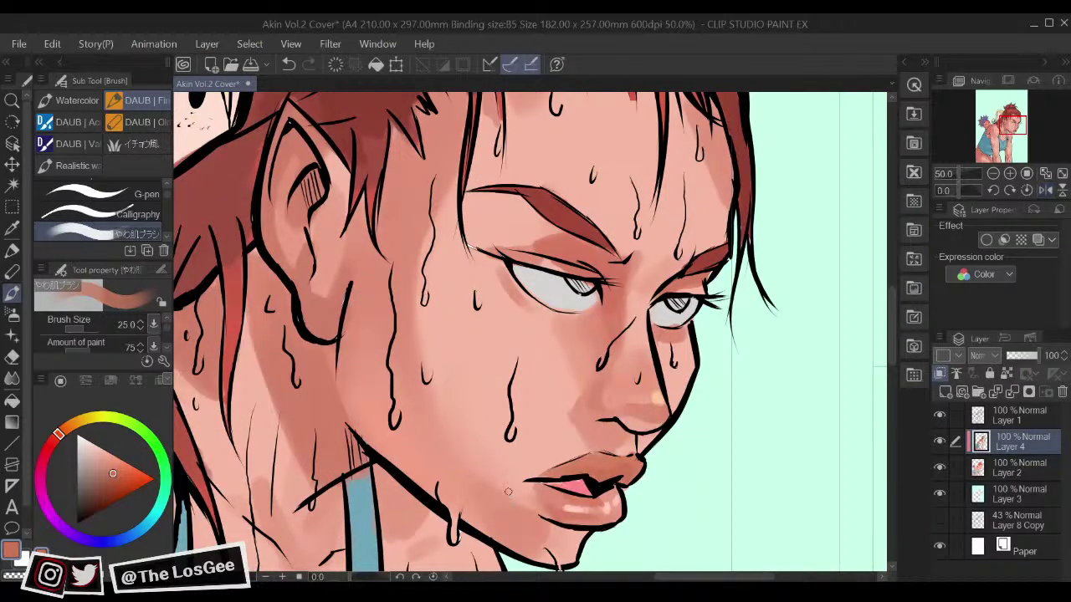
scroll(509, 491, "down", 1)
scroll(508, 492, "down", 2)
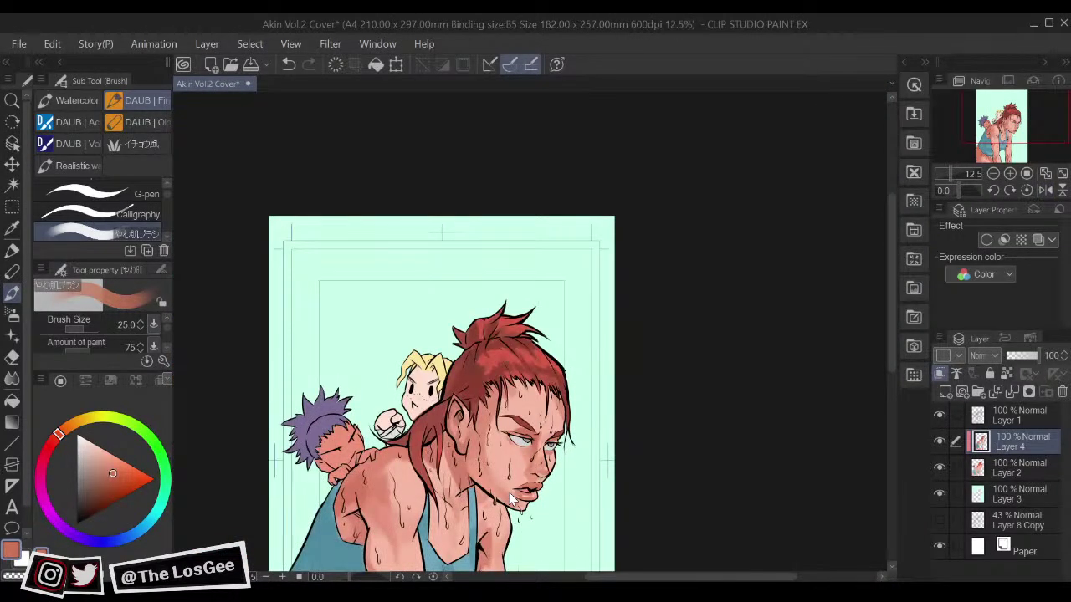
scroll(509, 492, "up", 3)
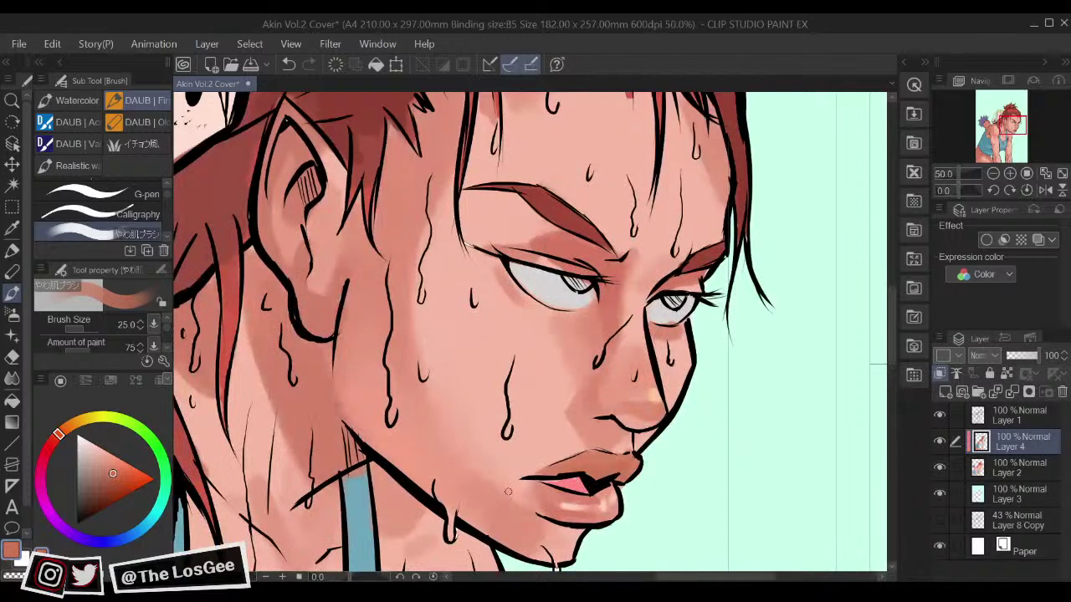
Step: Paint a darker, redder skin shadow beneath the nose and beside the nostril at brush size 25
key("h")
left_click_drag(563, 412, 625, 420)
left_click(513, 436, "alt")
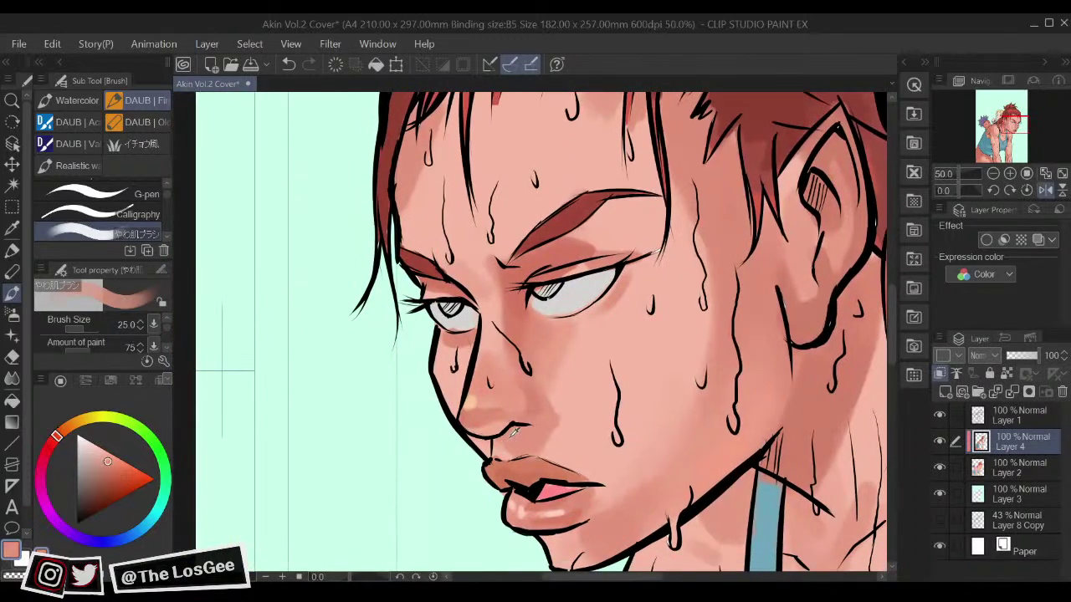
left_click_drag(60, 441, 57, 440)
left_click(111, 468)
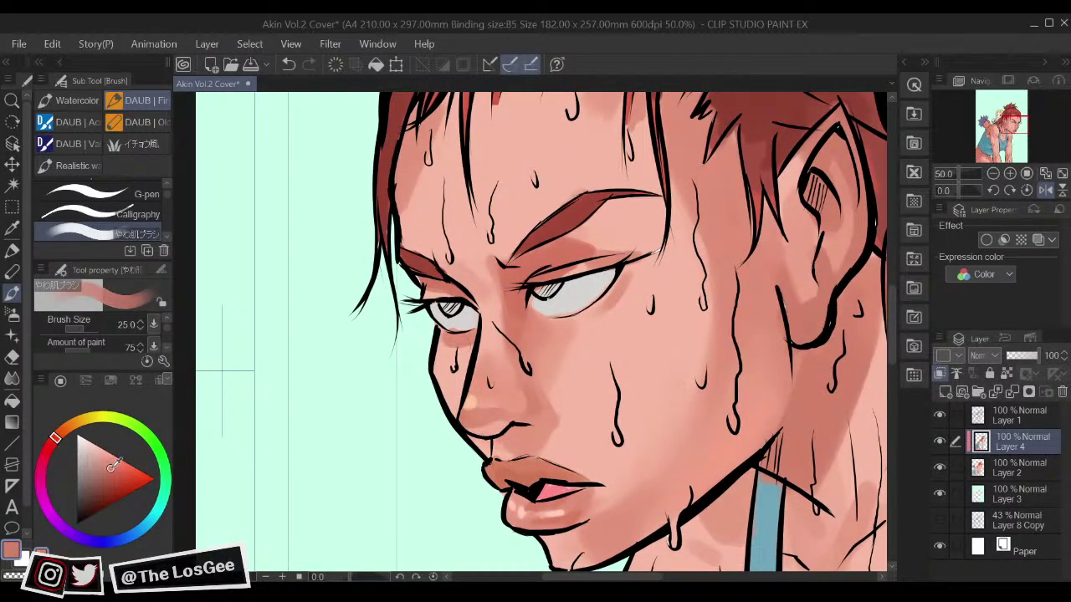
mouse_move(501, 438)
left_mouse_down()
mouse_move(503, 450)
mouse_move(541, 454)
left_mouse_up()
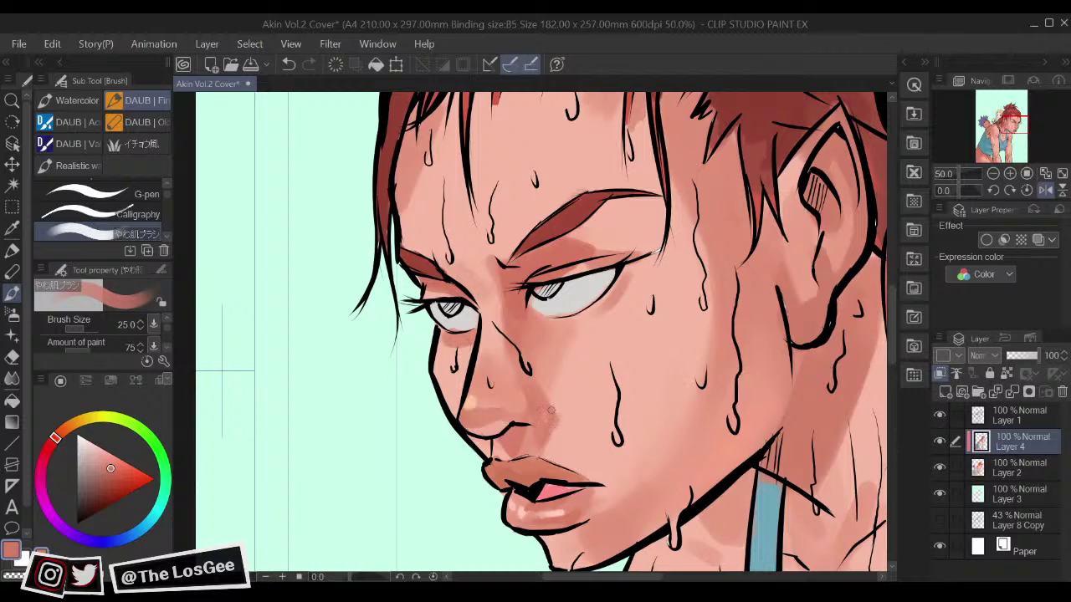
key("h")
key("ctrl+0")
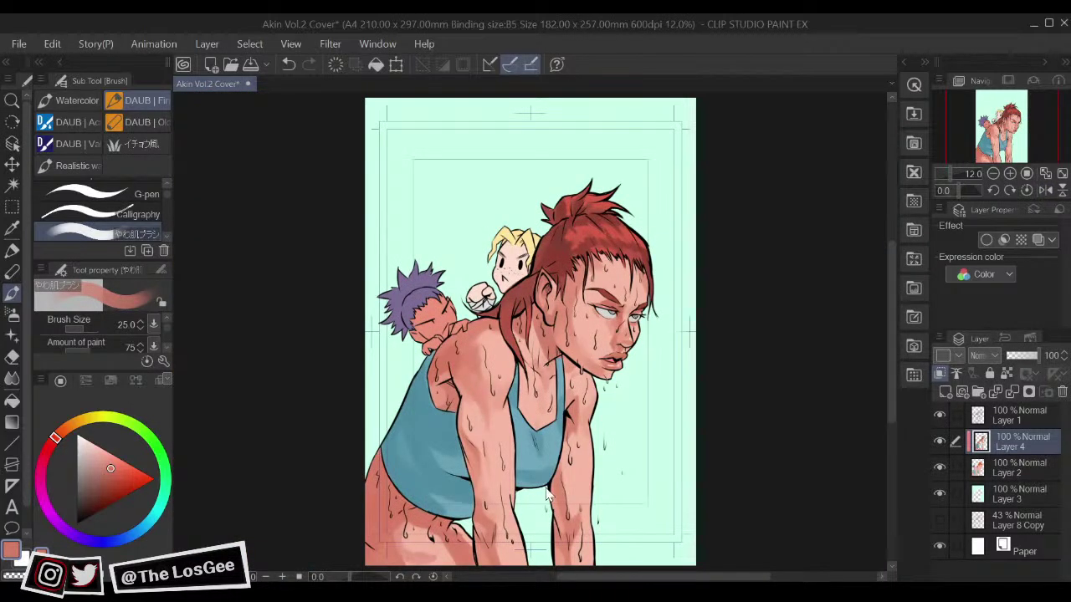
scroll(679, 378, "up", 4)
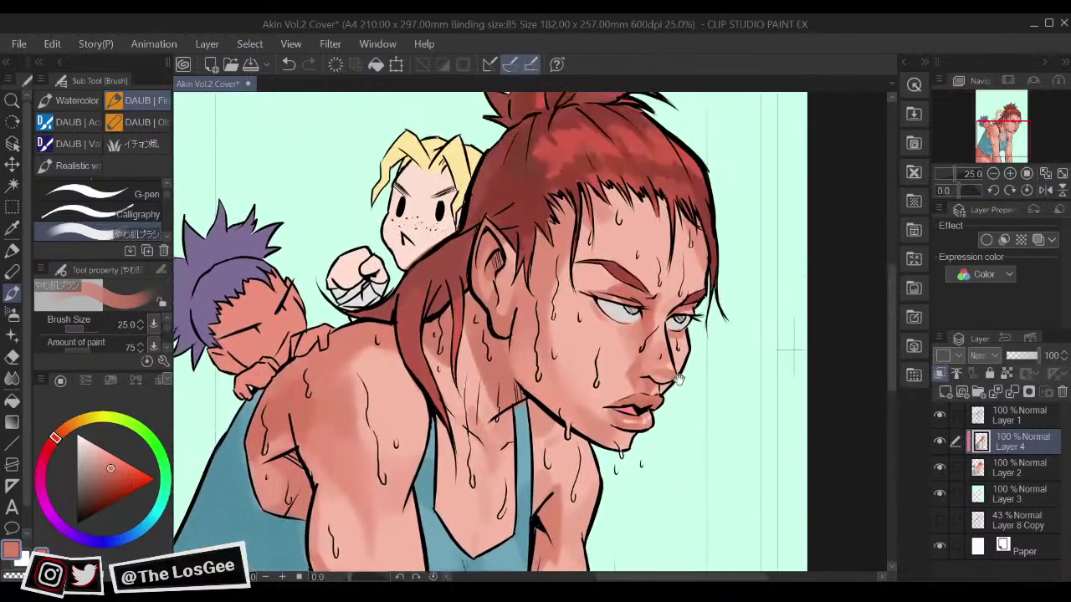
left_click_drag(679, 378, 664, 494)
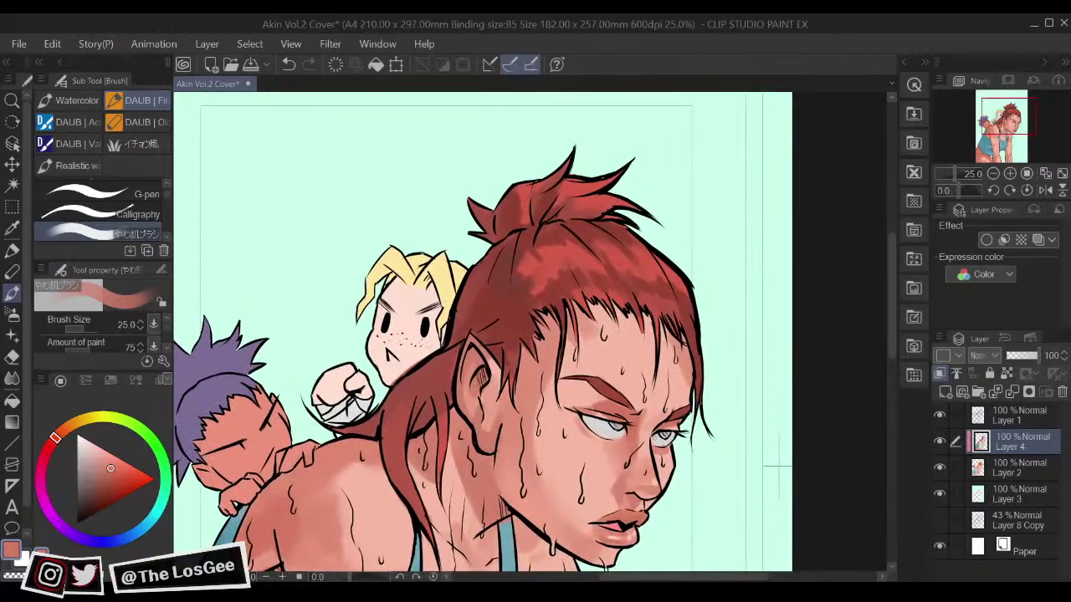
Step: Paint the whites of the red-haired woman's eyes pure white on Layer 4
scroll(656, 444, "up", 3)
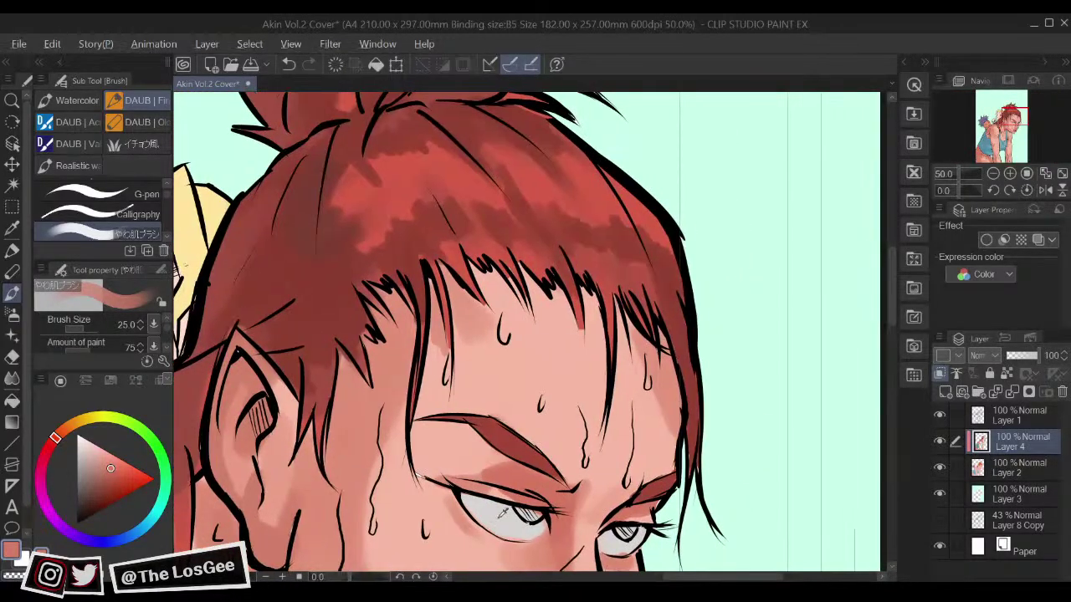
left_click(496, 516, "alt")
left_click(77, 434)
mouse_move(508, 496)
left_mouse_down()
mouse_move(453, 444)
mouse_move(430, 477)
mouse_move(483, 473)
mouse_move(430, 464)
mouse_move(447, 471)
left_mouse_up()
mouse_move(576, 497)
left_mouse_down()
mouse_move(555, 431)
mouse_move(562, 378)
mouse_move(535, 372)
mouse_move(569, 372)
left_mouse_up()
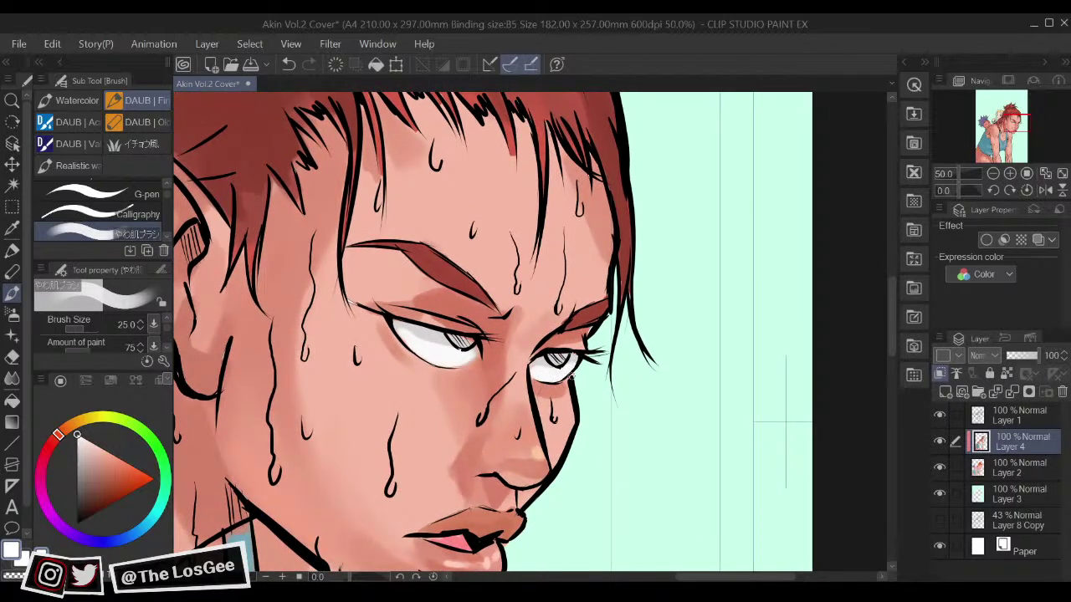
left_click_drag(504, 361, 572, 400)
Step: Paint both of the woman's irises a dark grey, undoing the first stroke
left_click_drag(77, 501, 77, 528)
left_click_drag(525, 377, 542, 387)
key("ctrl+z")
left_click(92, 498)
left_click_drag(620, 395, 631, 401)
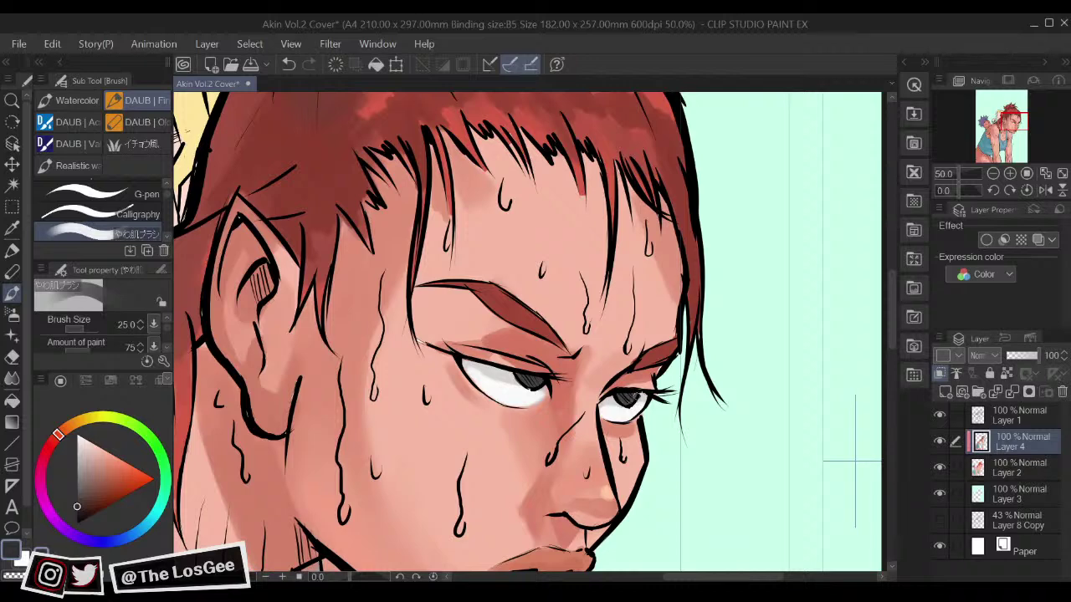
Step: Shade the upper part of the near eye's white with a pale blue-grey on Layer 4
left_click_drag(487, 395, 517, 418)
left_click(520, 411, "alt")
left_click(528, 397, "alt")
left_click(452, 351, "alt")
left_click(452, 354, "ctrl+shift")
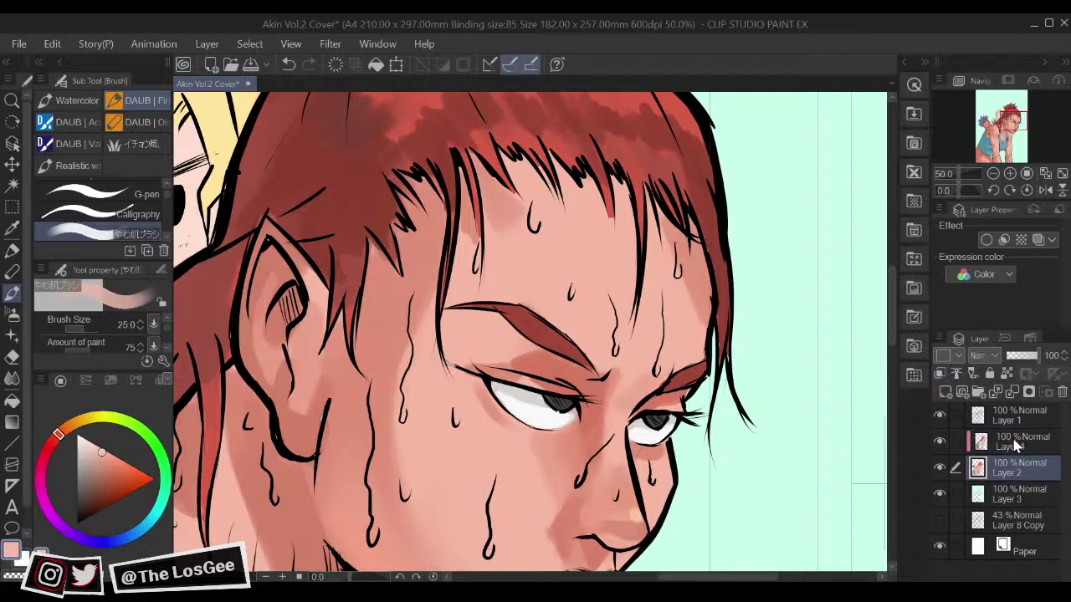
left_click(522, 418, "ctrl+shift")
left_click(537, 391, "alt")
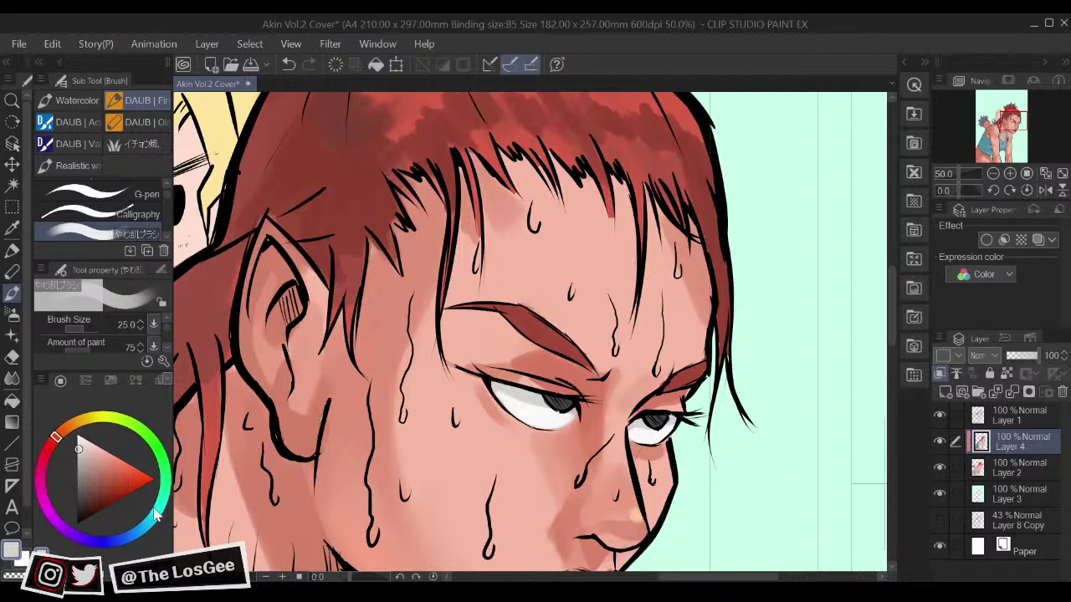
left_click(150, 519)
left_click(84, 458)
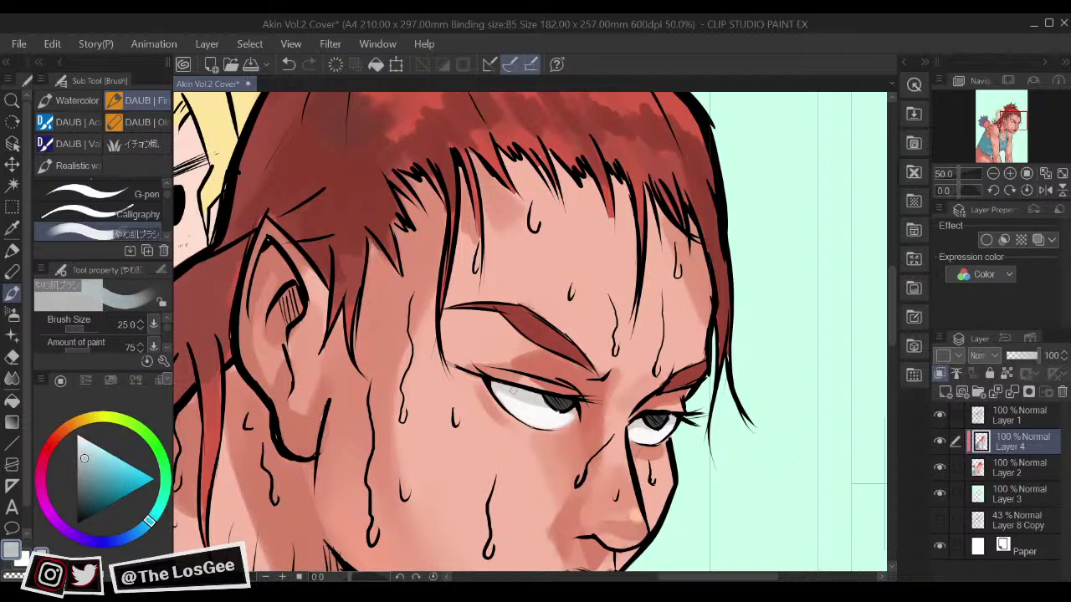
left_click_drag(536, 398, 504, 390)
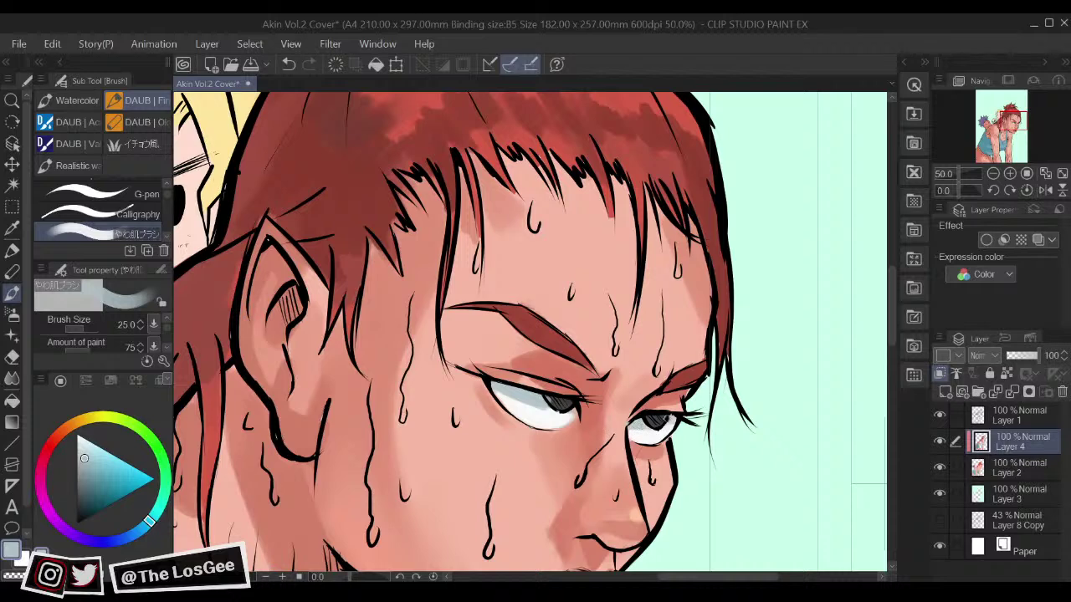
Step: Touch up the eye whites and irises with colours sampled from the eyes, reducing the brush size to 17
left_click(642, 439, "alt")
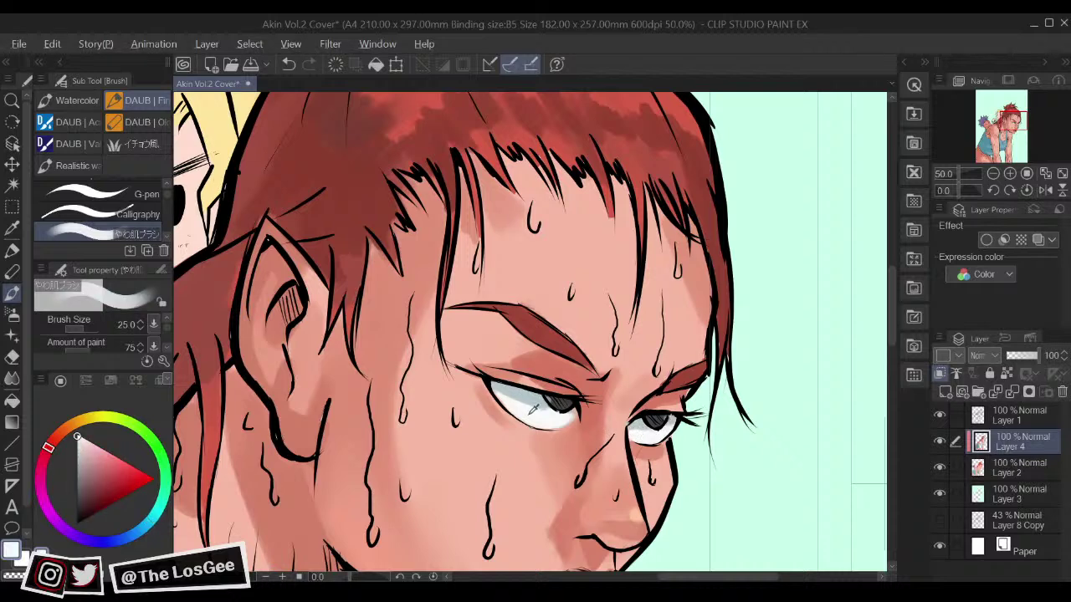
left_click_drag(571, 405, 577, 401)
left_click(563, 404, "alt")
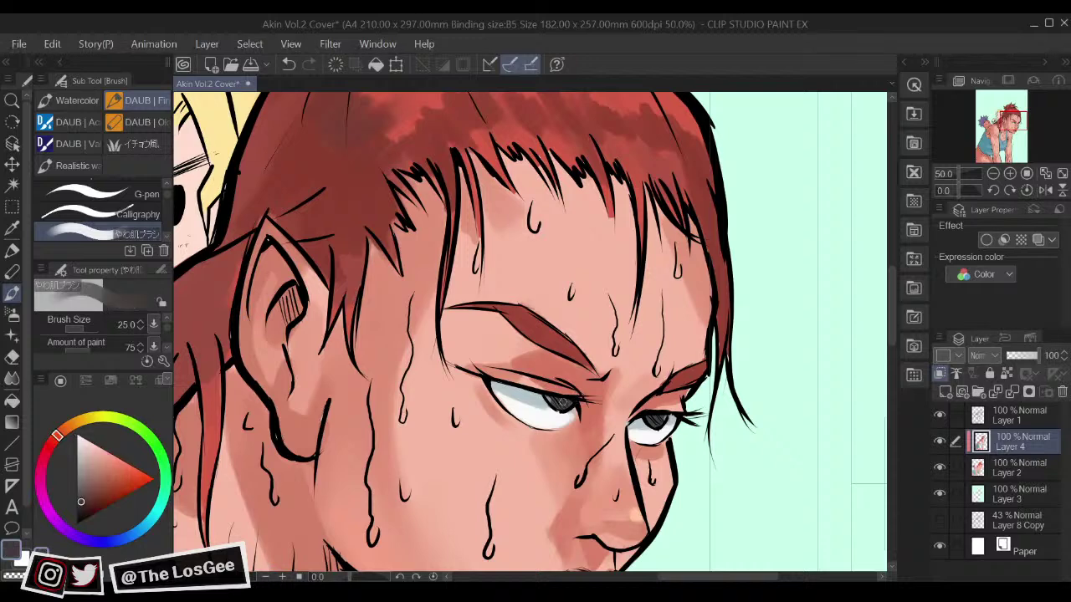
left_click(529, 389, "alt")
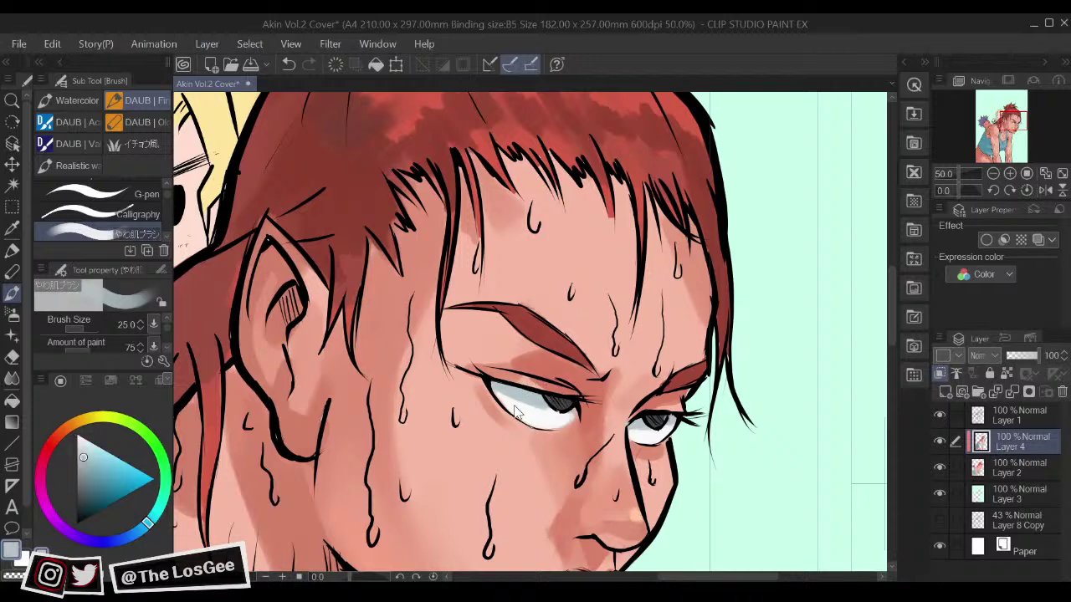
scroll(516, 411, "down", 4)
scroll(516, 410, "up", 4)
key("bracketleft")
key("bracketleft")
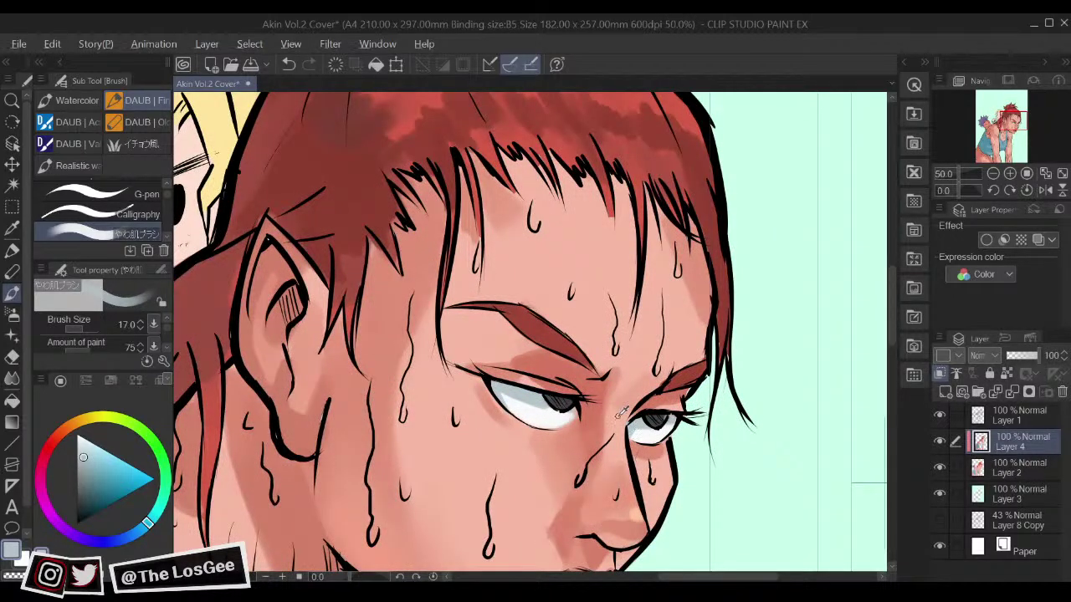
Step: Mirror the canvas and retouch the skin around the far eye with sampled skin tones at brush size 40
left_click(637, 376, "alt")
key("h")
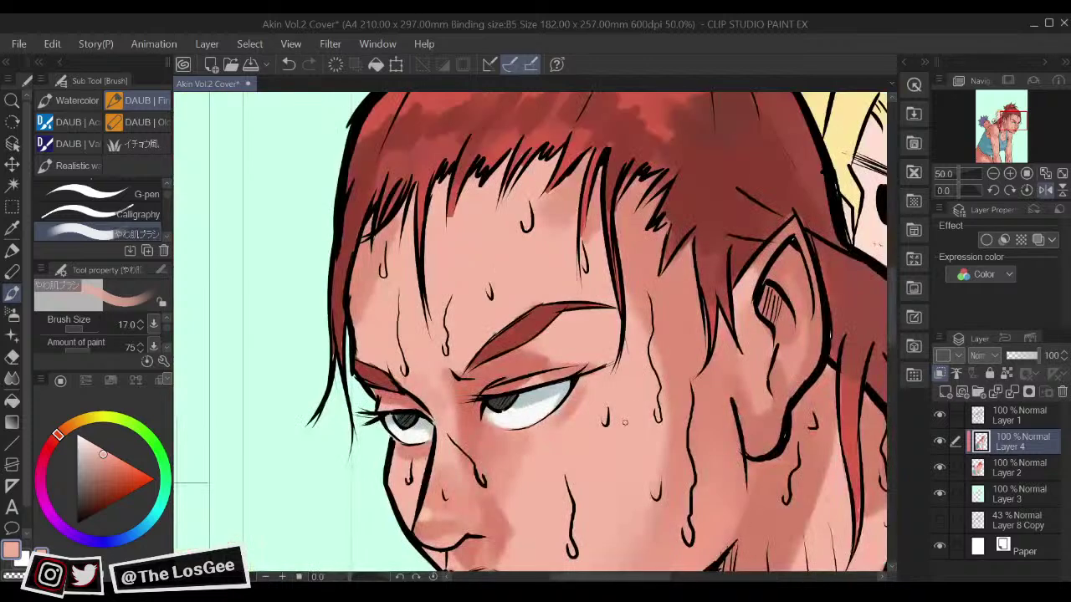
left_click(441, 376, "alt")
left_click(434, 393, "alt")
key("bracketright")
key("bracketright")
key("bracketright")
key("bracketright")
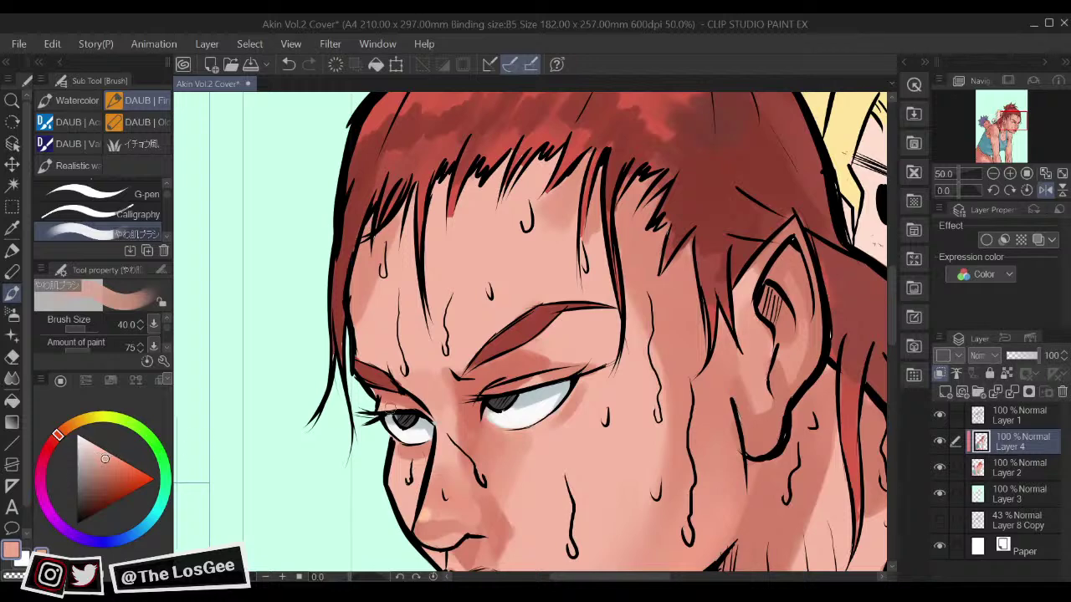
Step: Shade the skin between the eyebrows with a greyer skin tone and flip the canvas back
left_click(95, 461)
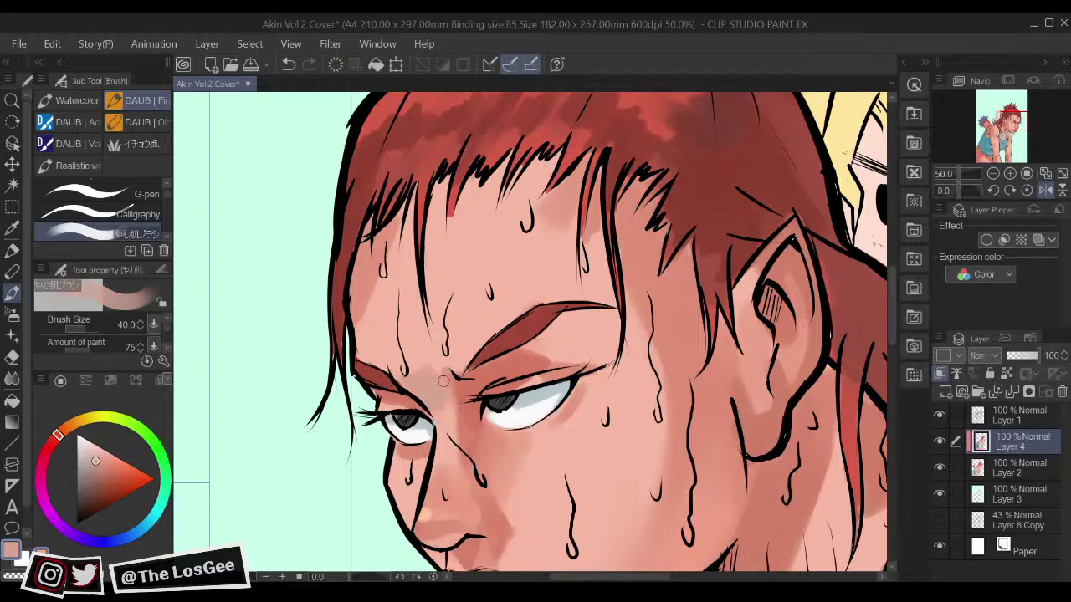
key("h")
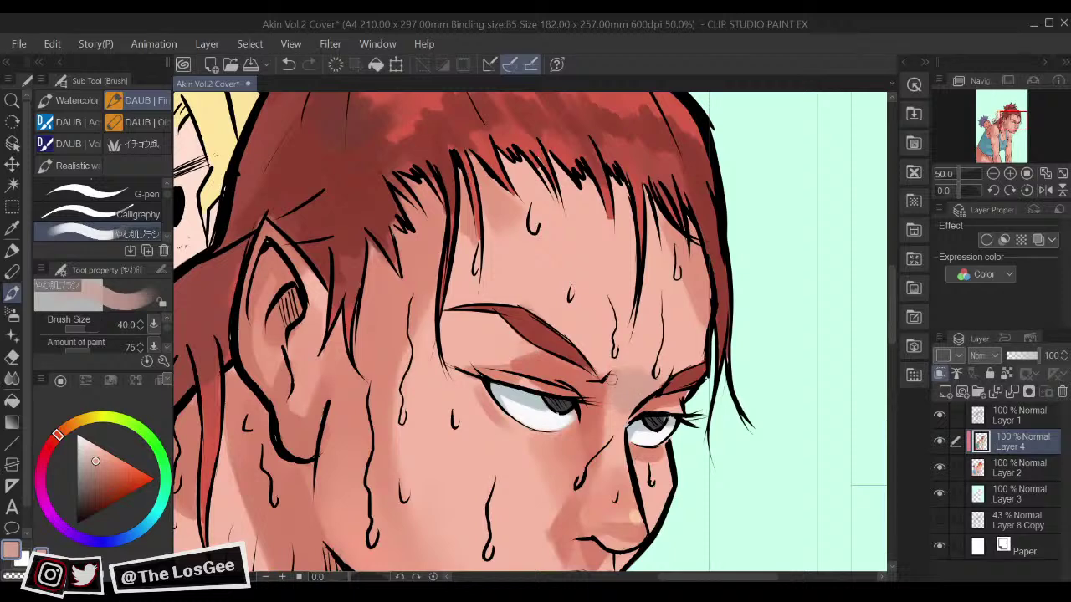
left_click(638, 339, "alt")
left_click_drag(621, 381, 611, 414)
left_click(647, 382, "alt")
Step: Examine the retouched face and the whole cover illustration from farther away and close up
scroll(644, 381, "down", 2)
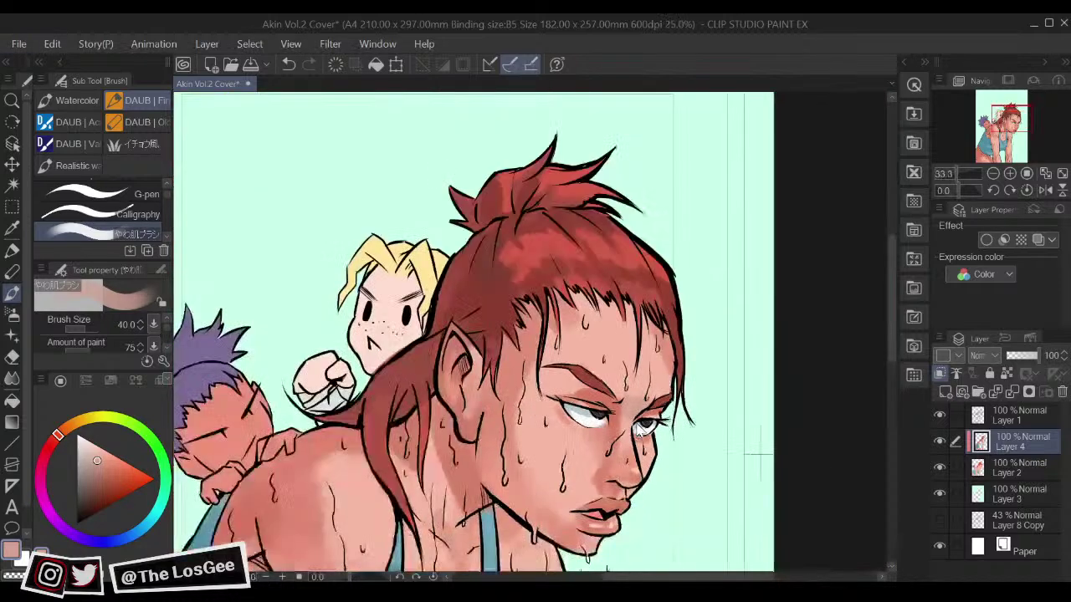
scroll(640, 429, "down", 4)
scroll(640, 429, "up", 4)
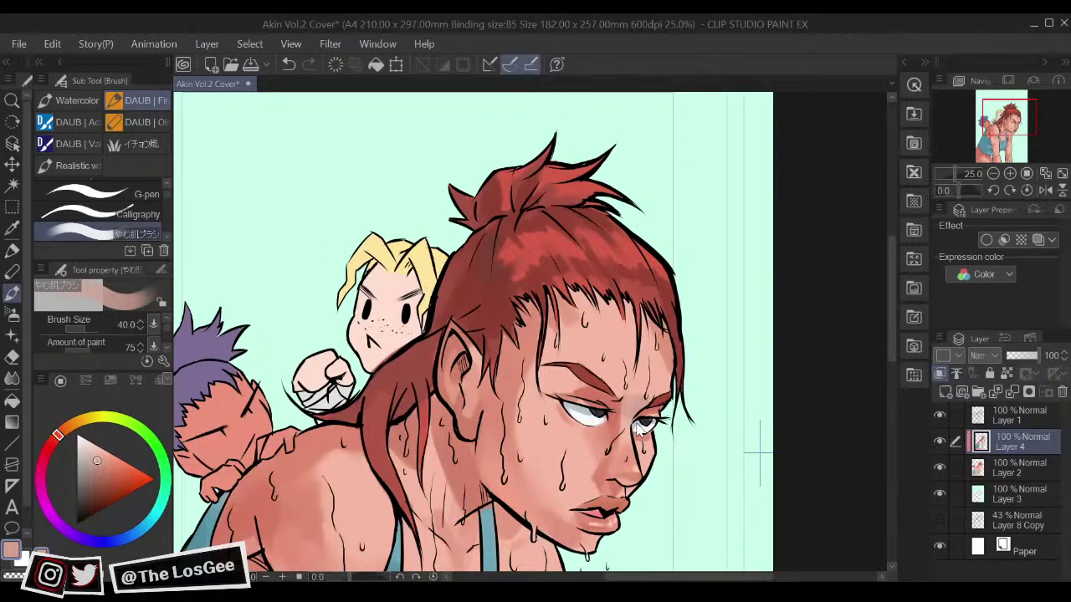
scroll(640, 429, "down", 3)
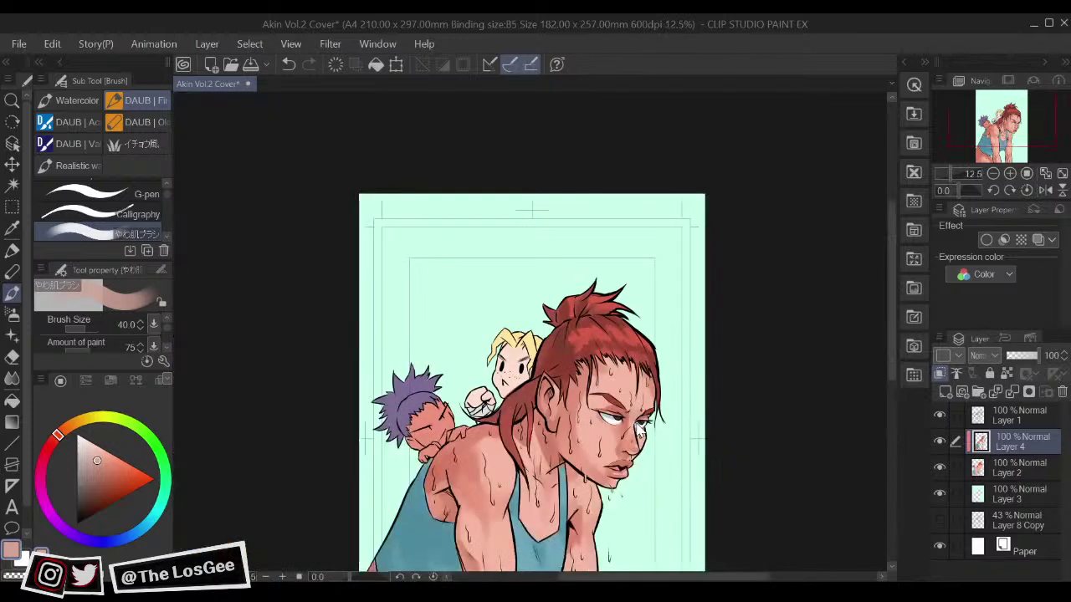
scroll(640, 429, "down", 3)
scroll(639, 429, "up", 3)
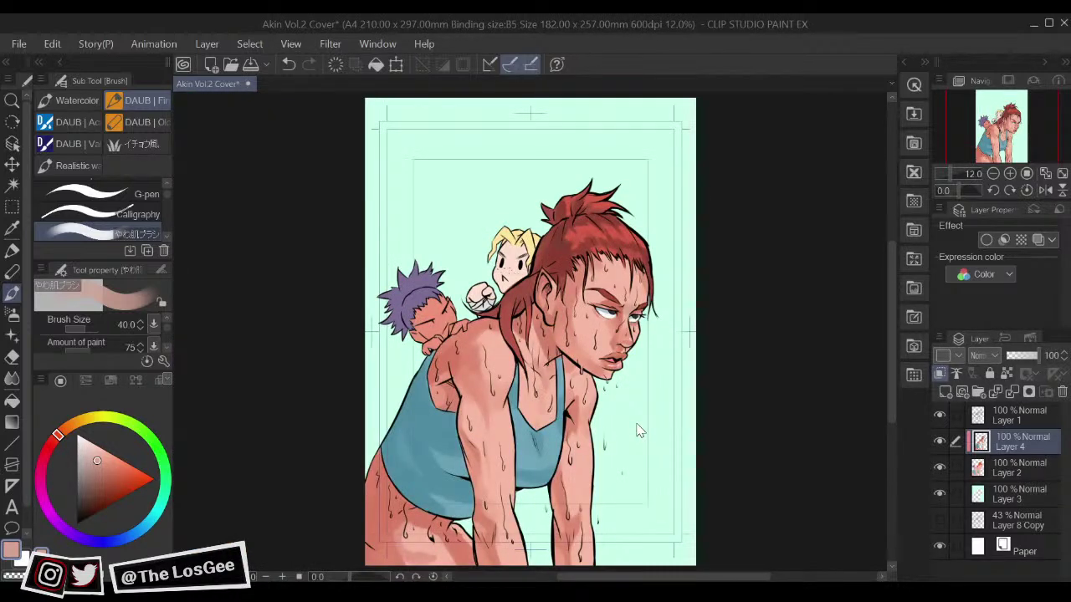
scroll(636, 431, "up", 2)
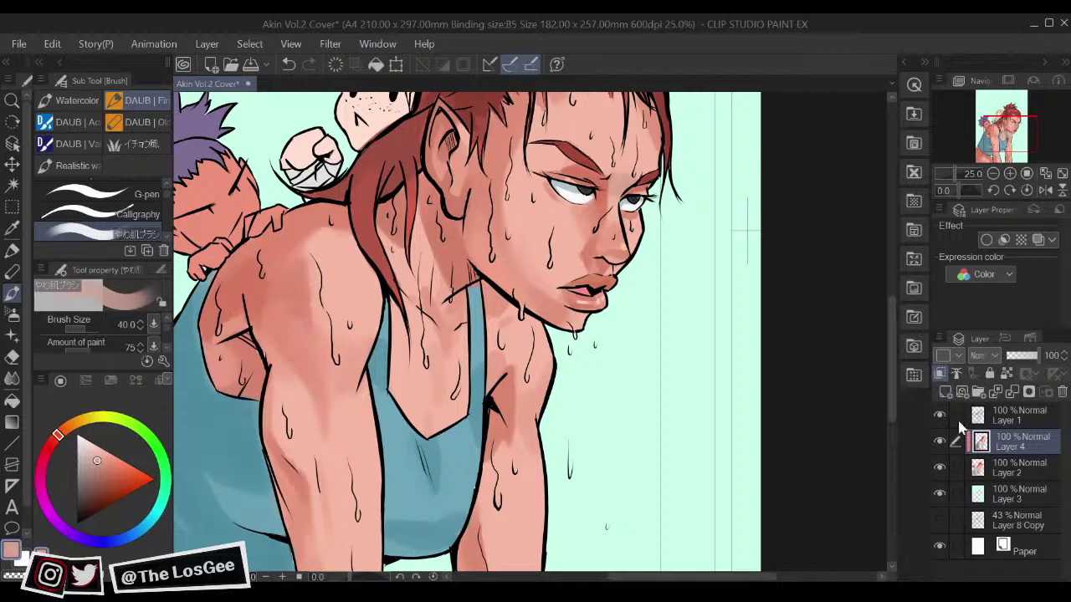
Step: Add a new raster layer above Layer 1 and choose white as the drawing colour
left_click(1014, 423)
left_click(945, 391)
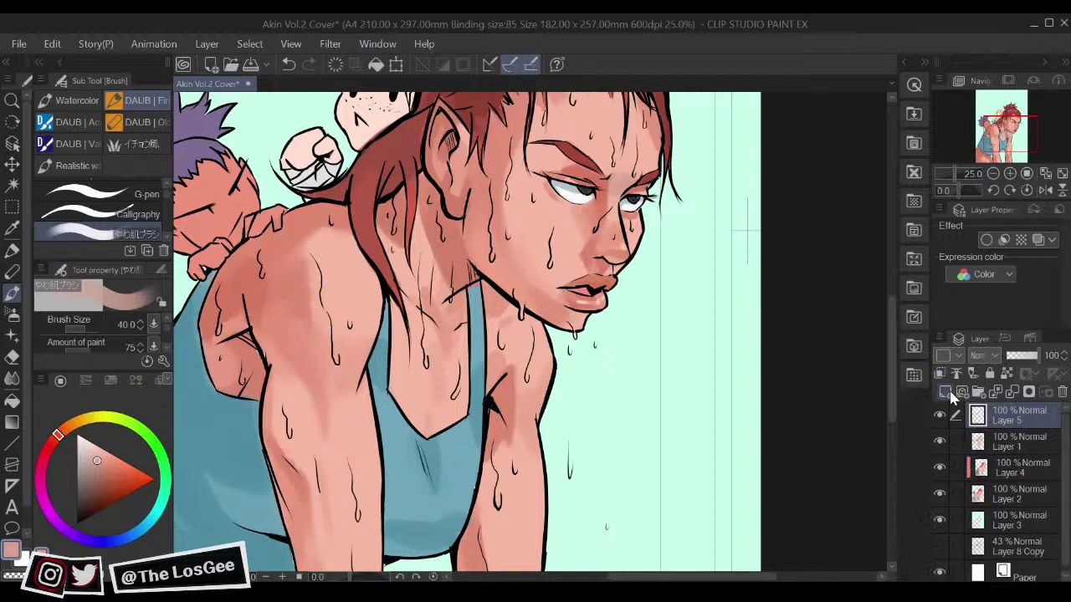
left_click_drag(100, 452, 57, 418)
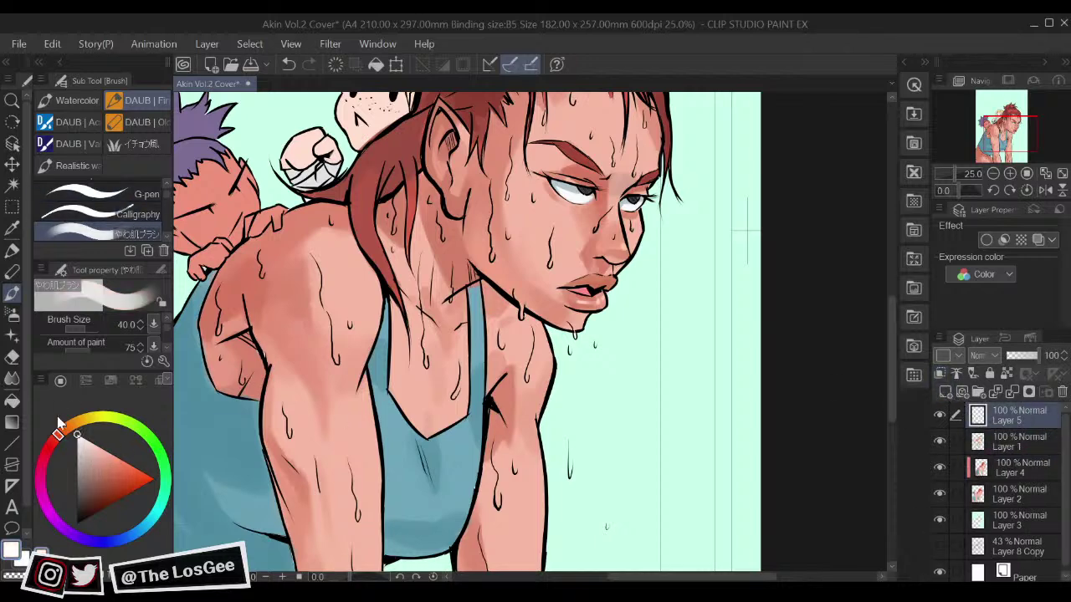
Step: Draw a small white highlight in each of the woman's irises with the G-pen at size 70
left_click_drag(607, 301, 511, 540)
key("ctrl+plus")
key("ctrl+plus")
key("ctrl+plus")
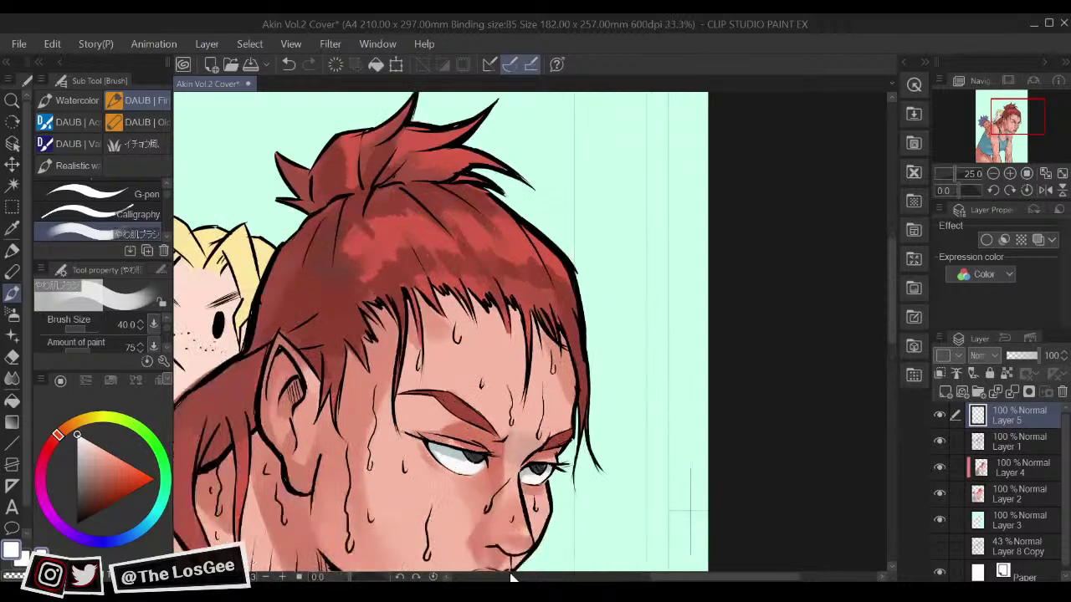
scroll(512, 578, "down", 3)
left_click(157, 190)
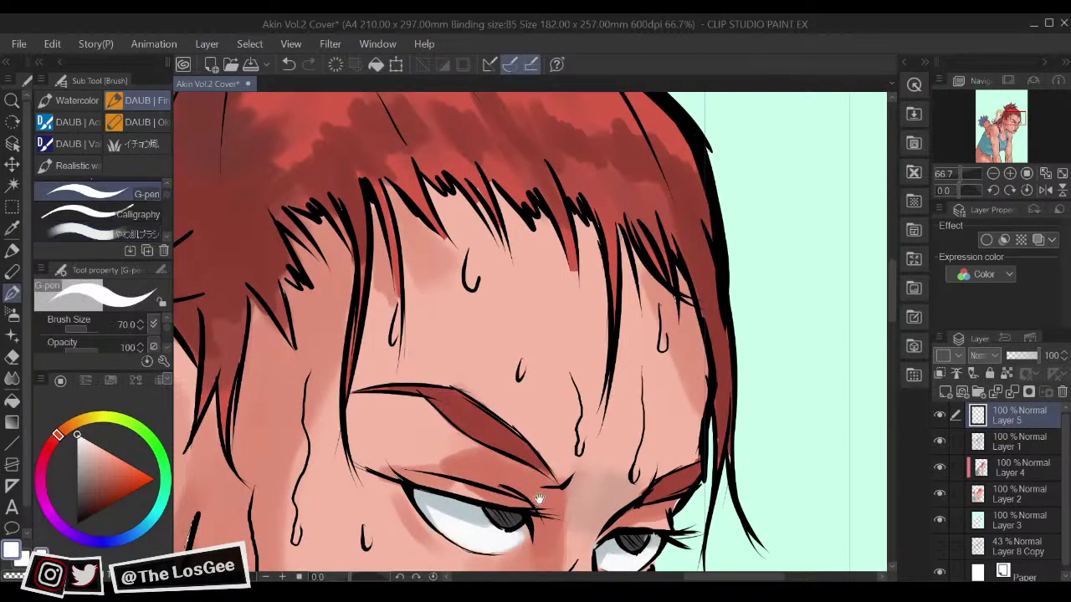
left_click_drag(479, 465, 485, 476)
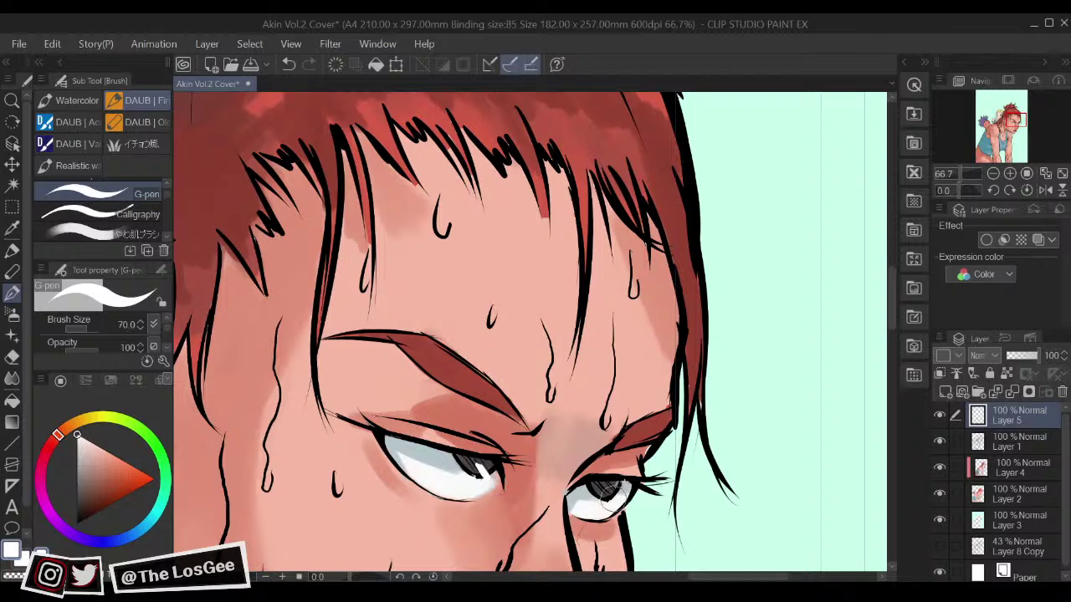
left_click_drag(605, 488, 612, 500)
Step: Return to Layer 4 with the やわ肌ブラシ brush and save the illustration
left_click(1024, 473)
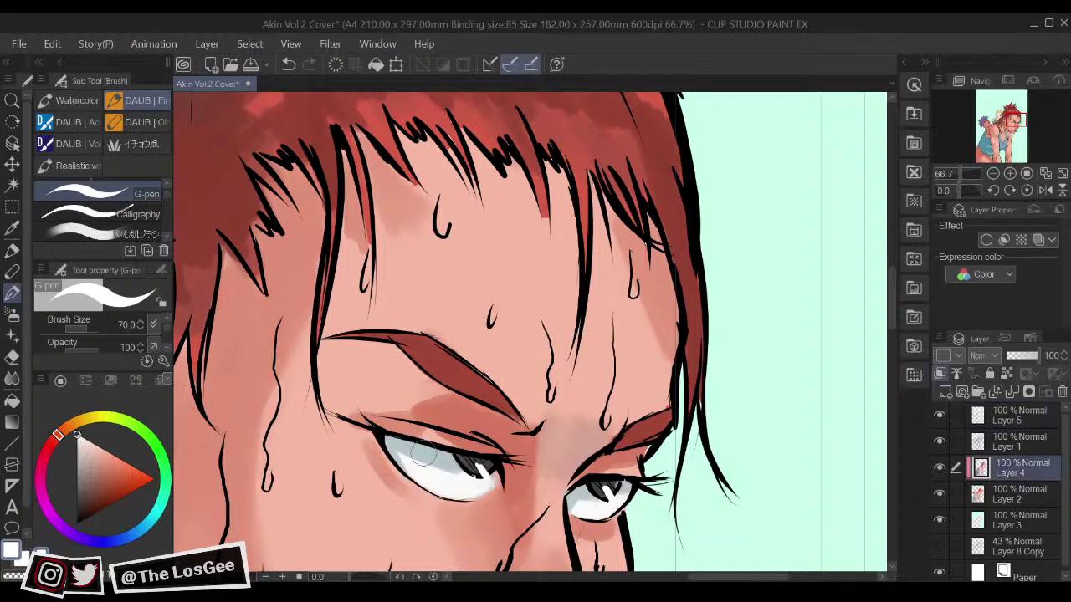
left_click(142, 237)
key("ctrl+minus")
key("ctrl+minus")
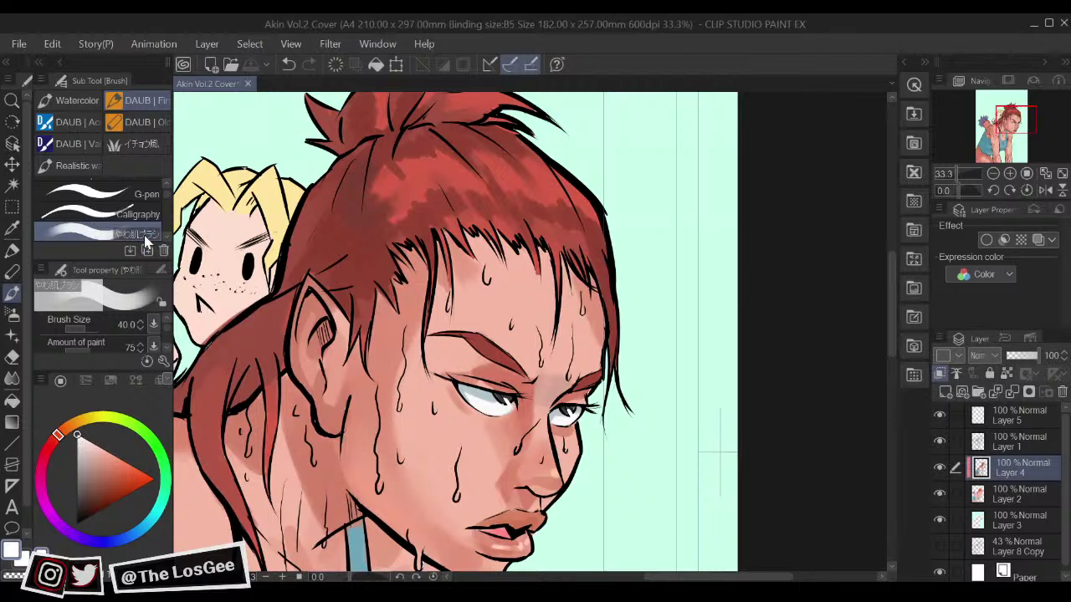
key("ctrl+plus")
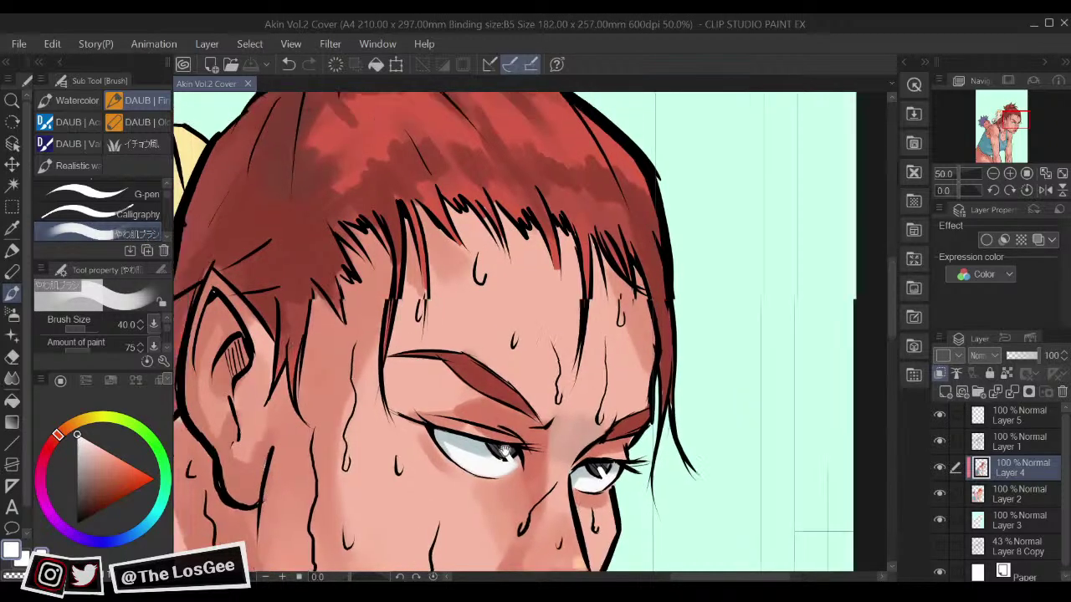
Step: Shade the skin at the temple and around the hair strand with skin tones sampled from the face
left_click(497, 425, "alt")
mouse_move(470, 431)
left_mouse_down()
mouse_move(422, 423)
mouse_move(464, 430)
mouse_move(410, 415)
mouse_move(419, 424)
mouse_move(393, 396)
left_mouse_up()
left_click(435, 424, "alt")
left_click(386, 347, "alt")
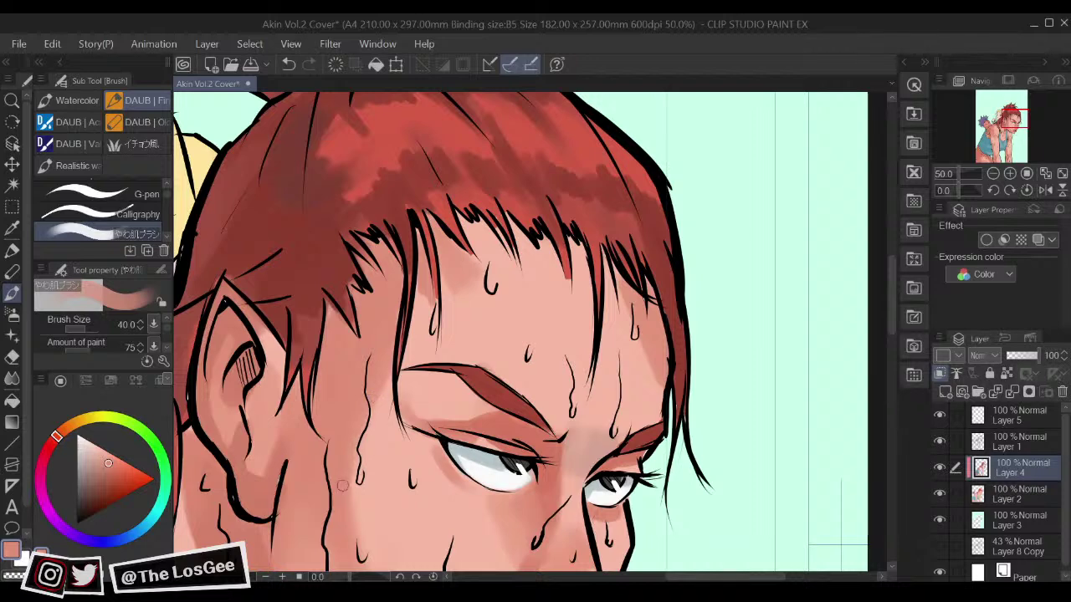
left_click(408, 428, "alt")
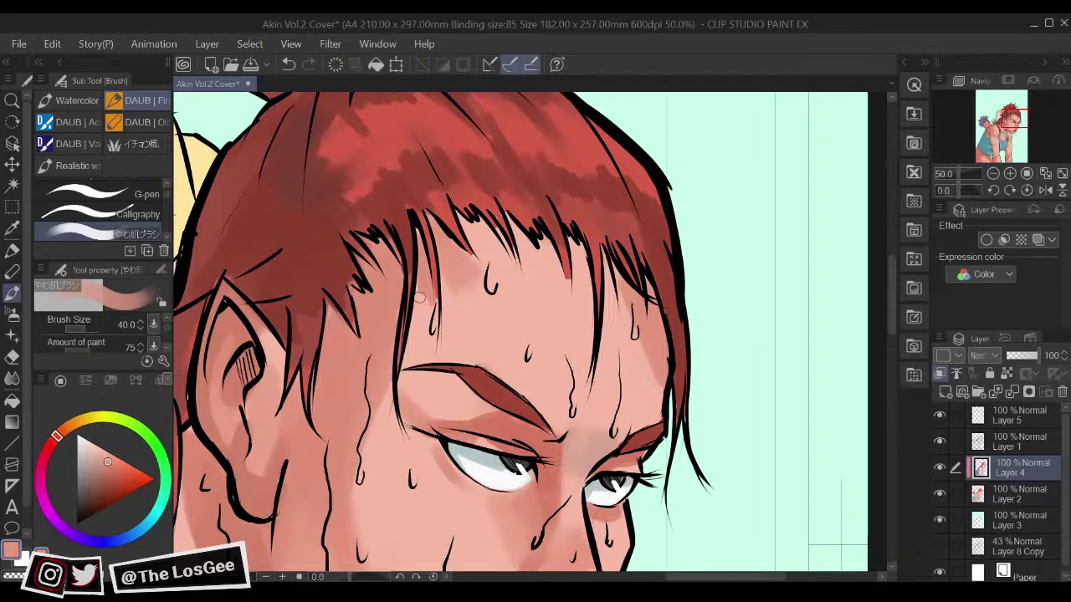
left_click(429, 279, "alt")
left_click_drag(420, 299, 404, 366)
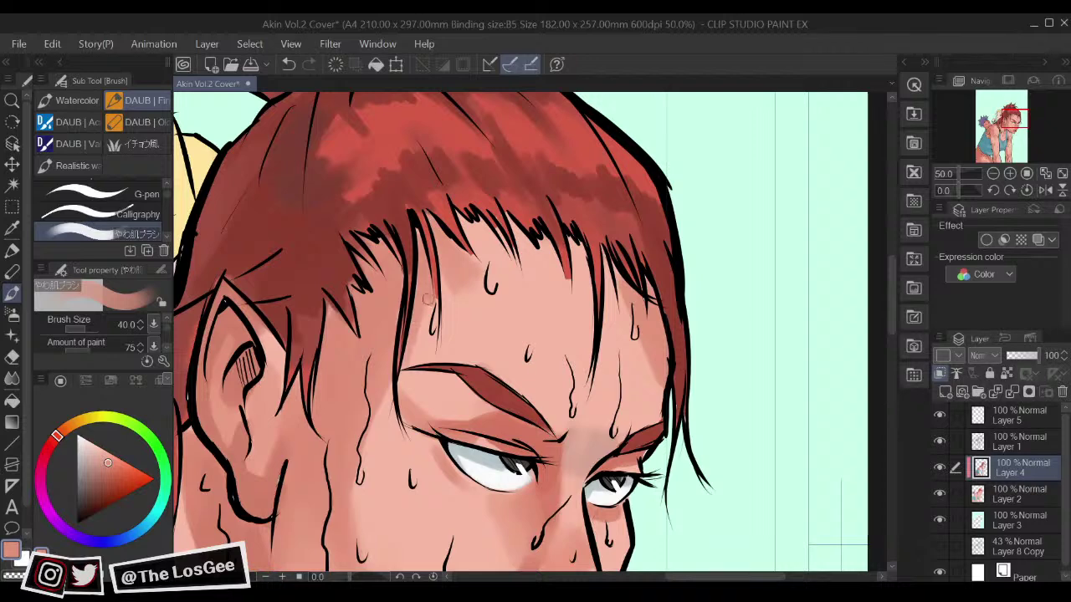
Step: Colour the thin hair strand above the near eyebrow with a dark red sampled from the hair, using a smaller brush
left_click(399, 234, "alt")
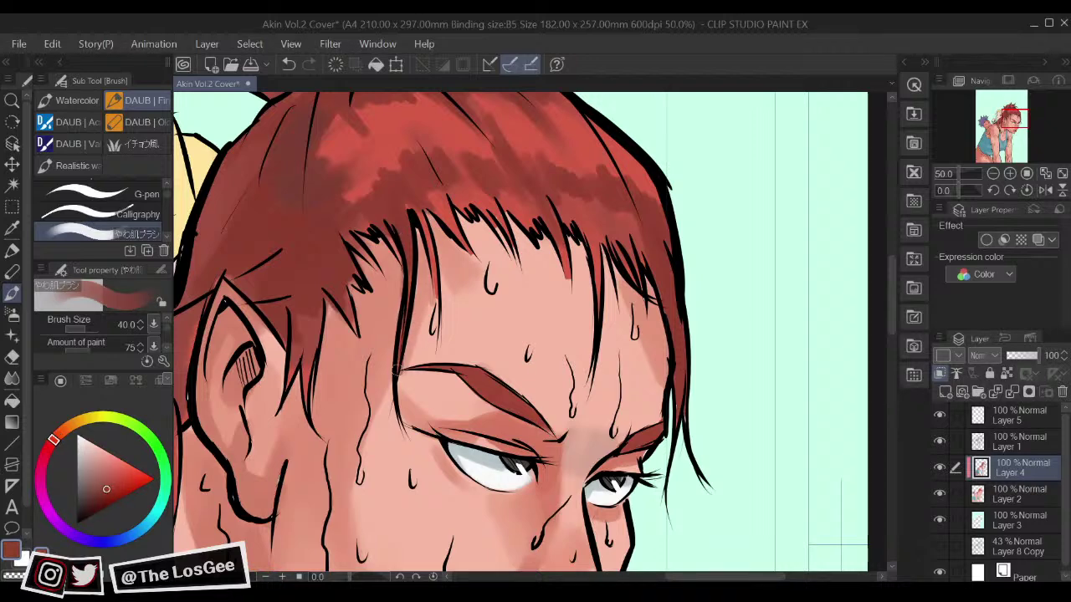
key("[")
key("[")
Step: Blend a darker sampled red into the hair above the ear and temple at brush size 50
key("bracketright")
key("bracketright")
key("bracketright")
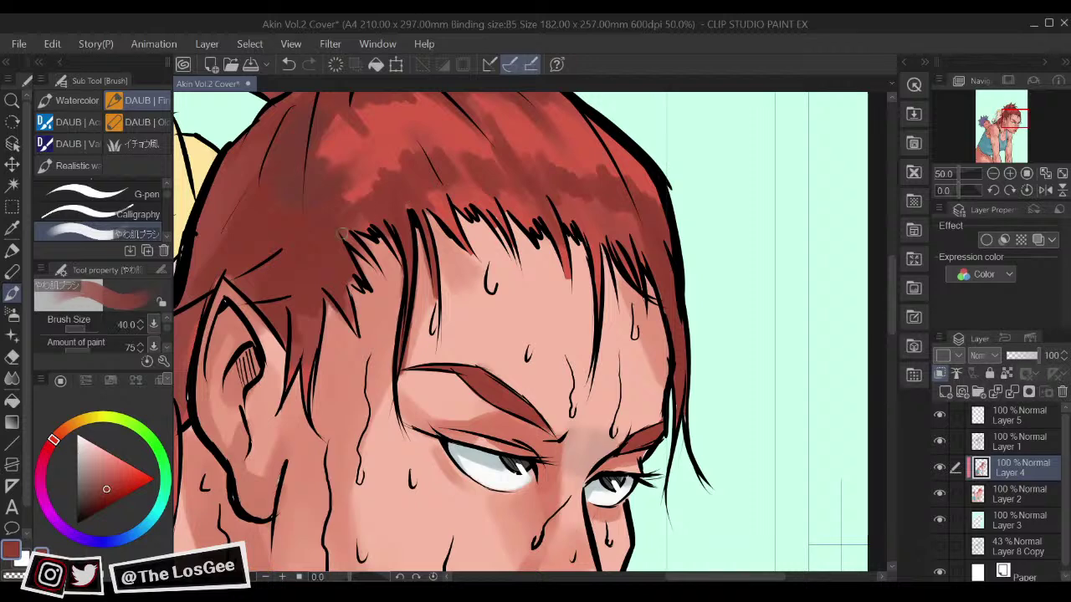
left_click(307, 206, "alt")
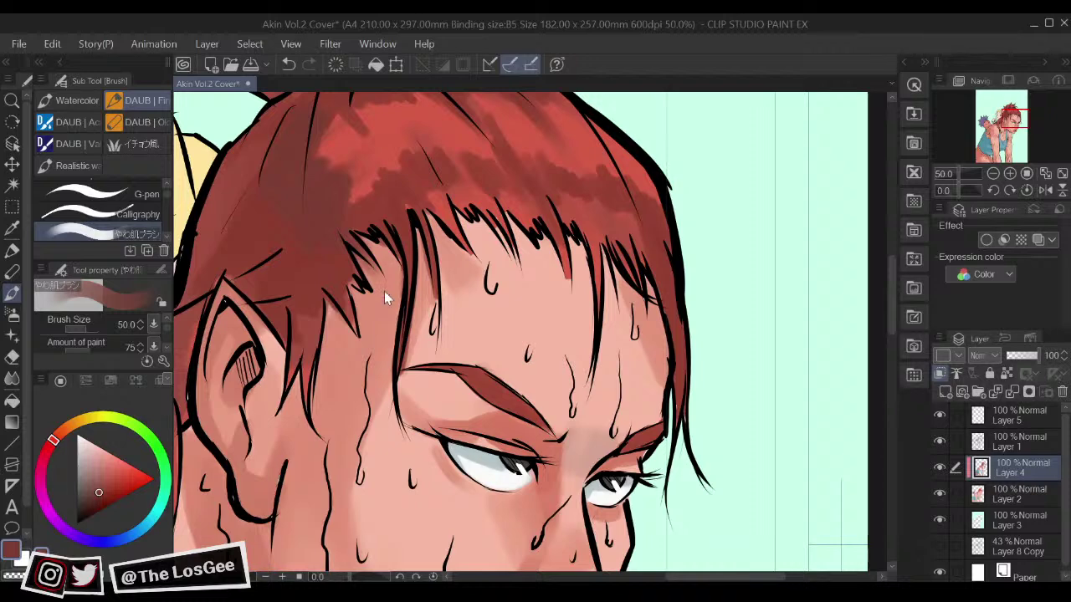
scroll(384, 291, "down", 3)
left_click_drag(494, 242, 544, 426)
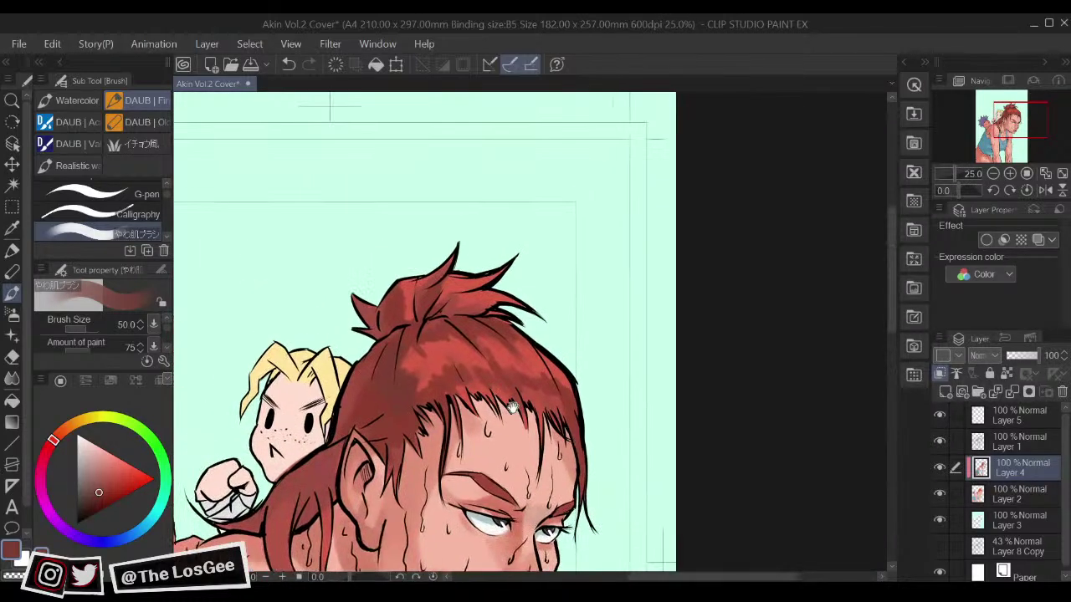
Step: Paint lighter red highlights into the hair above the forehead and blend their edges with darker red sampled from the hair
left_click(495, 355, "alt")
left_click(115, 470)
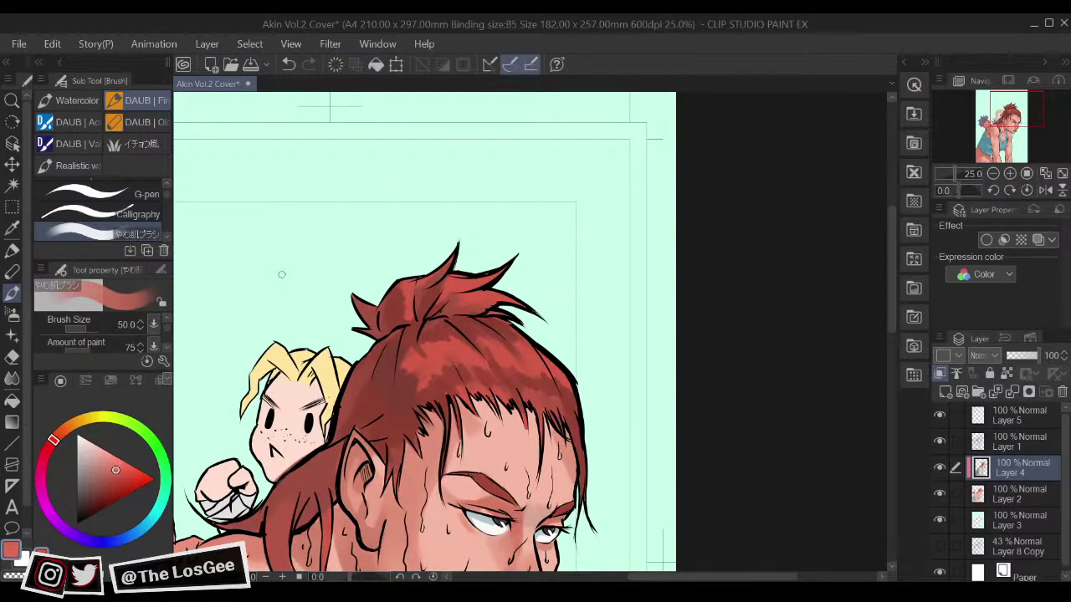
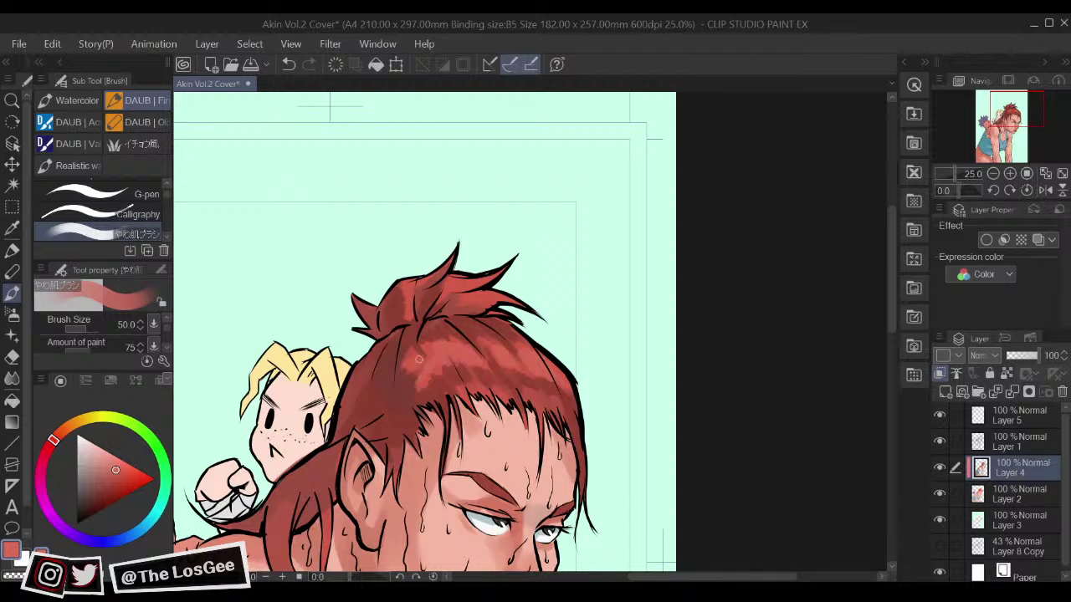
left_click(408, 391, "alt")
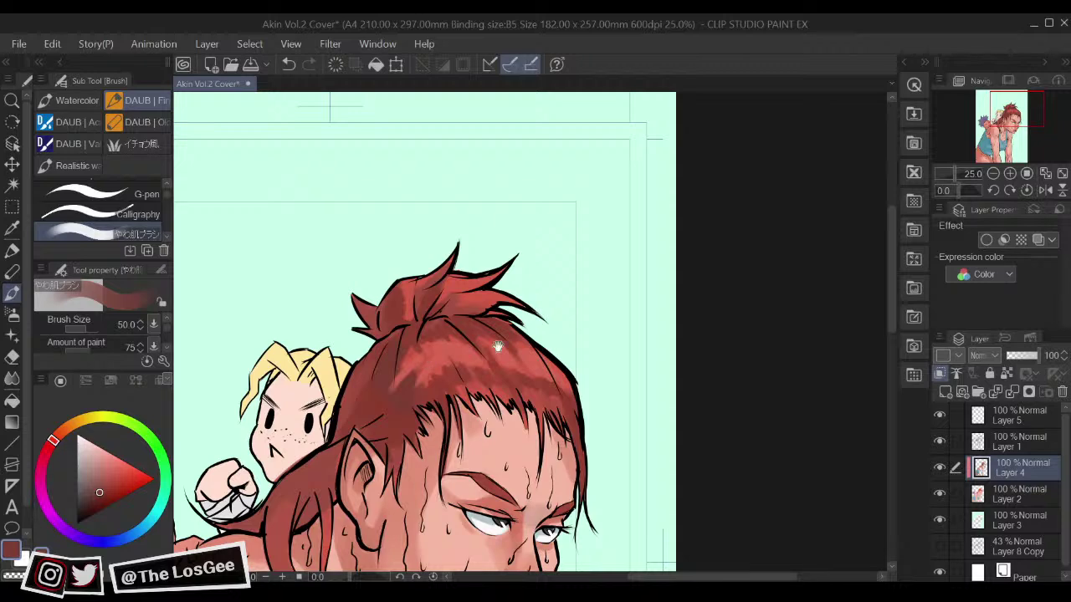
left_click_drag(426, 359, 458, 332)
scroll(527, 311, "down", 4)
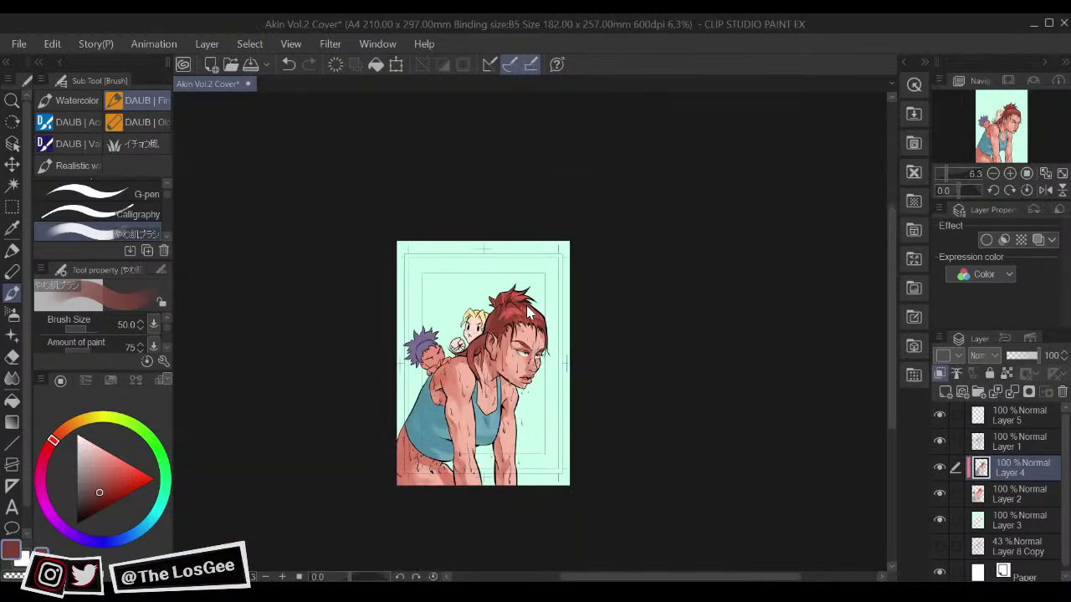
Step: Highlight the red-haired woman's topknot with the lighter red and blend it using darker reds sampled from the topknot
scroll(527, 311, "up", 4)
left_click(552, 337, "alt")
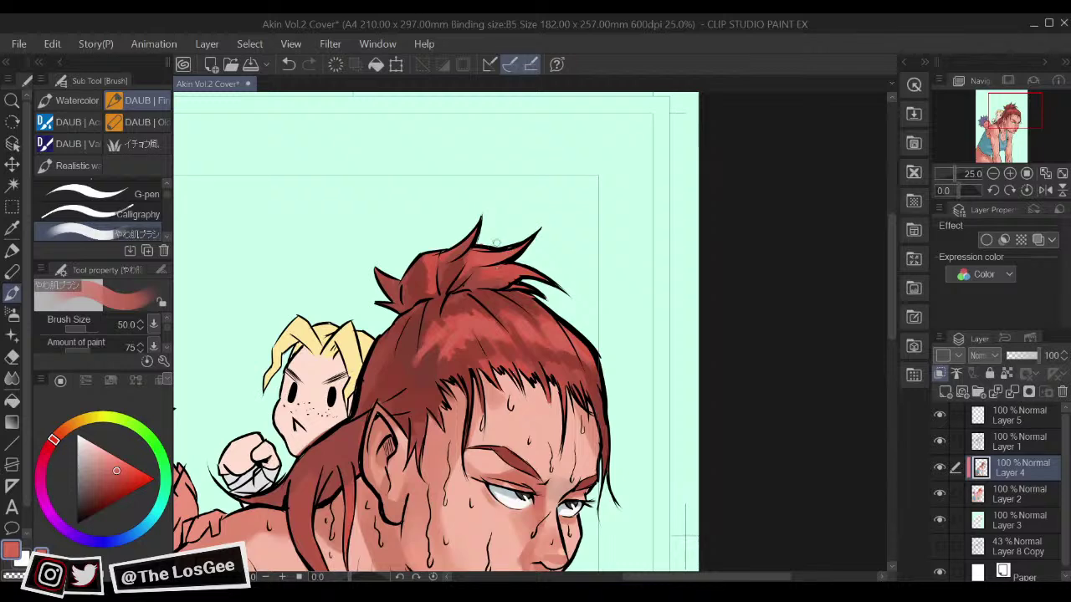
left_click(450, 272, "alt")
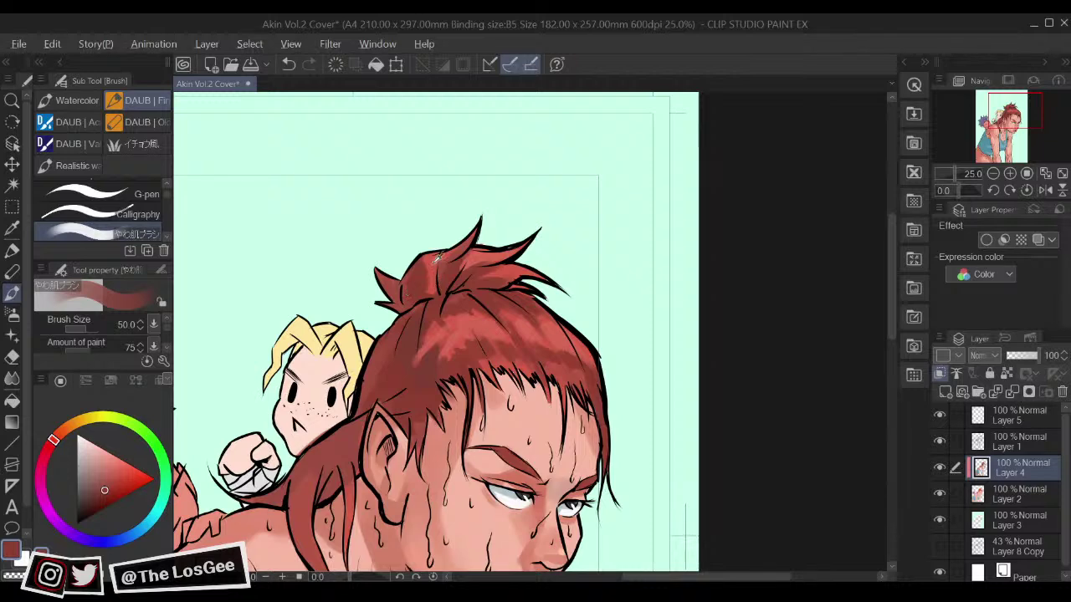
left_click(437, 278, "alt")
left_click(430, 290, "alt")
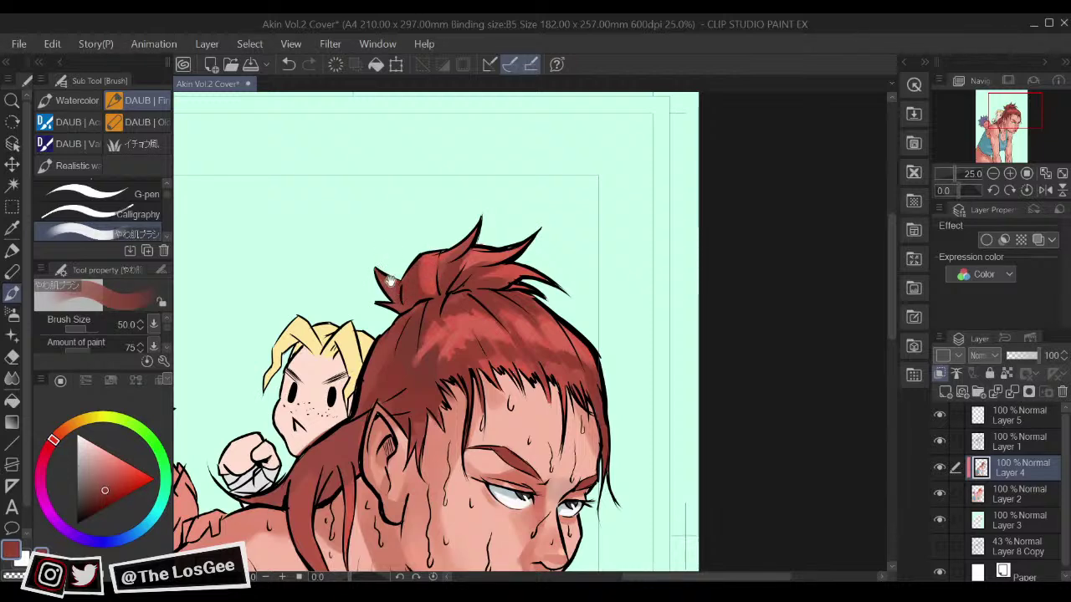
Step: Shade the hair behind the ear with dark red at brush size 70 and touch up the adjoining shoulder skin
left_click_drag(427, 415, 621, 367)
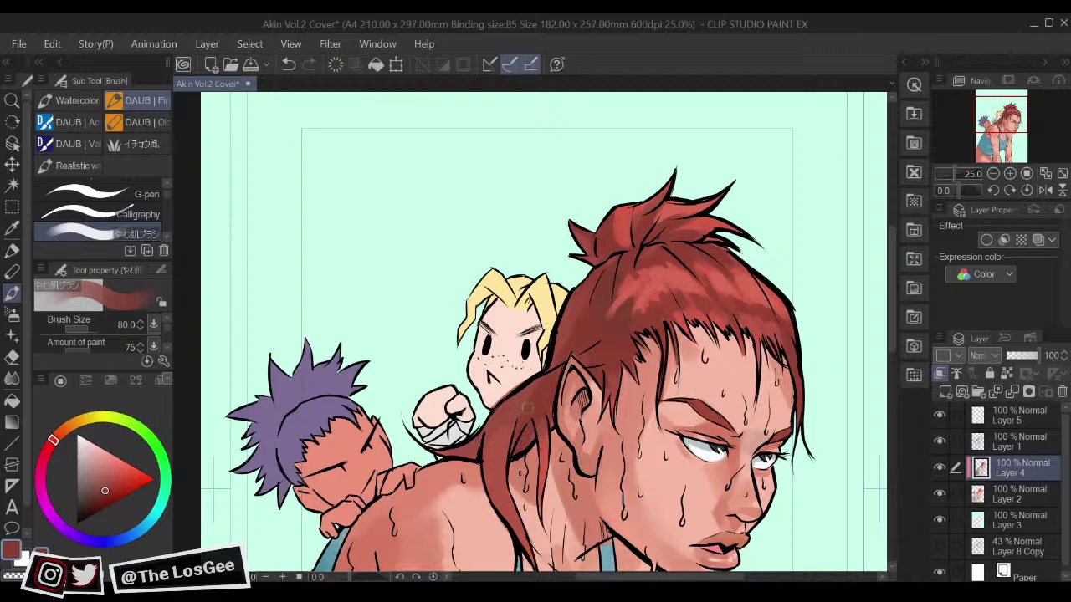
key("bracketleft")
mouse_move(530, 400)
left_mouse_down()
mouse_move(527, 440)
mouse_move(548, 437)
left_mouse_up()
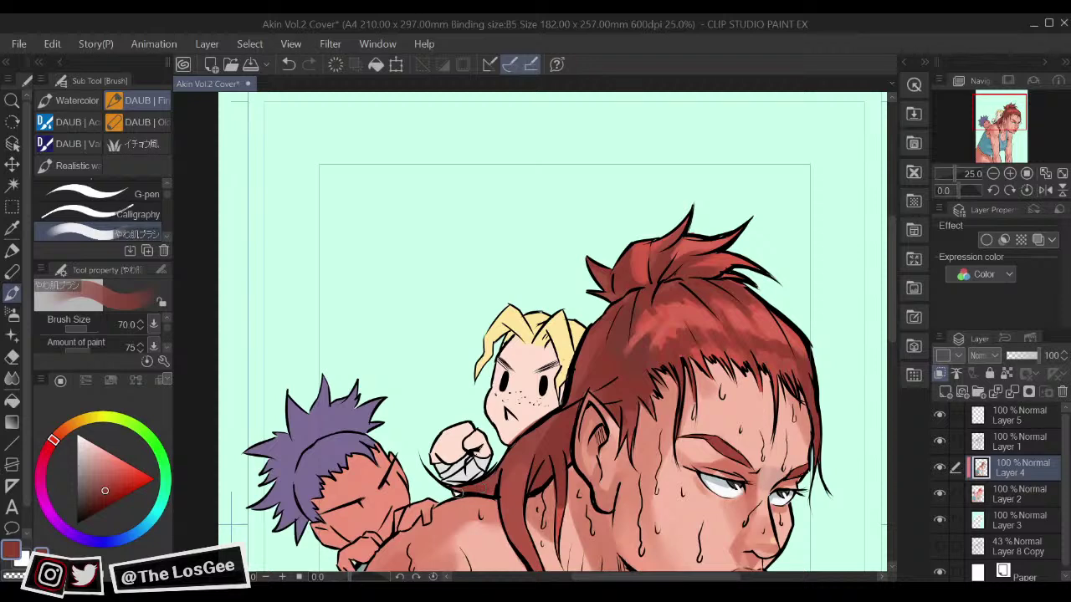
left_click(466, 514, "alt")
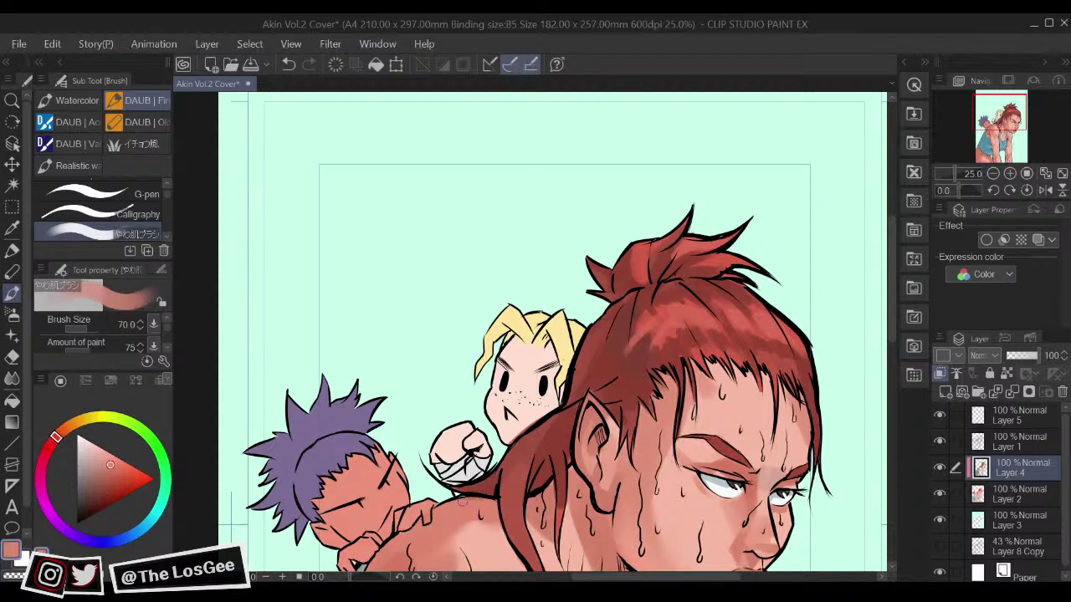
left_click(487, 485, "alt")
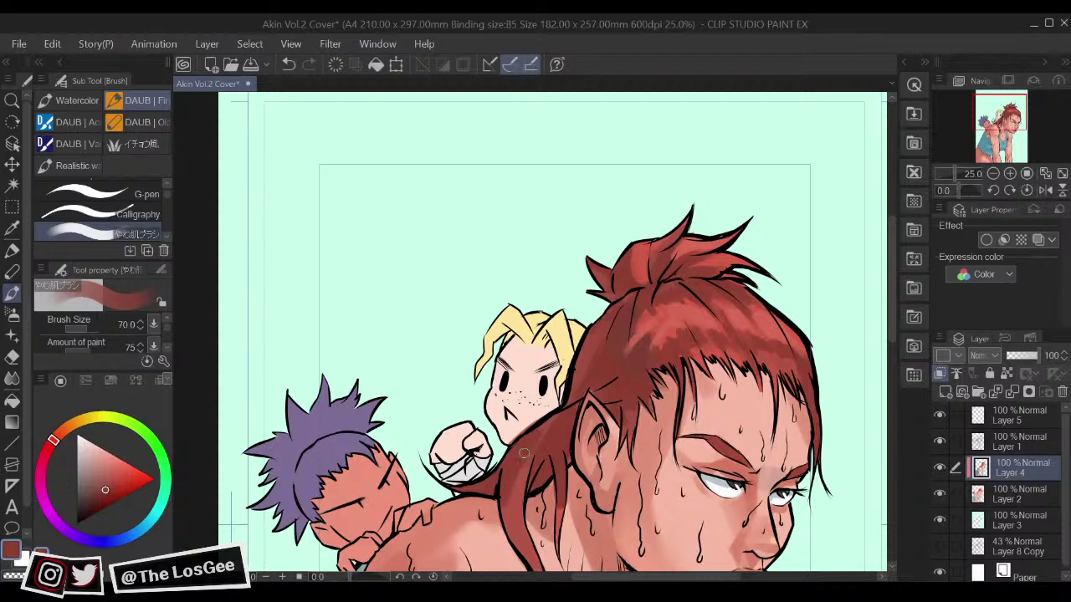
Step: Add a lighter red highlight to the long hair falling behind the ear, based on a red sampled there
left_click_drag(514, 517, 508, 486)
left_click(511, 495, "alt")
left_click(115, 475)
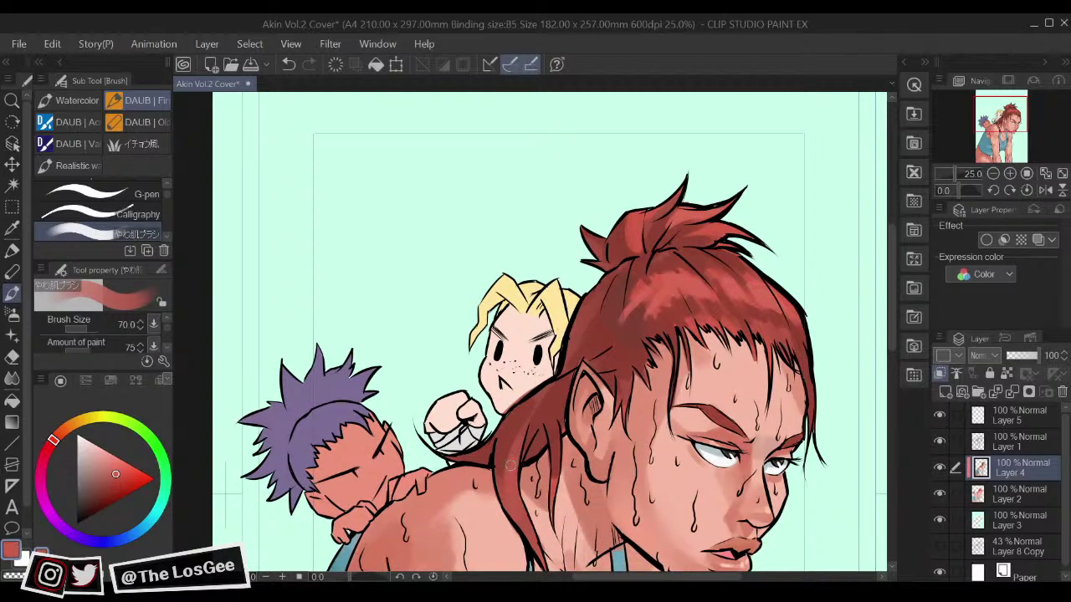
Step: Review the whole cover and inspect the woman's torso, arms and face up close
scroll(549, 559, "down", 5)
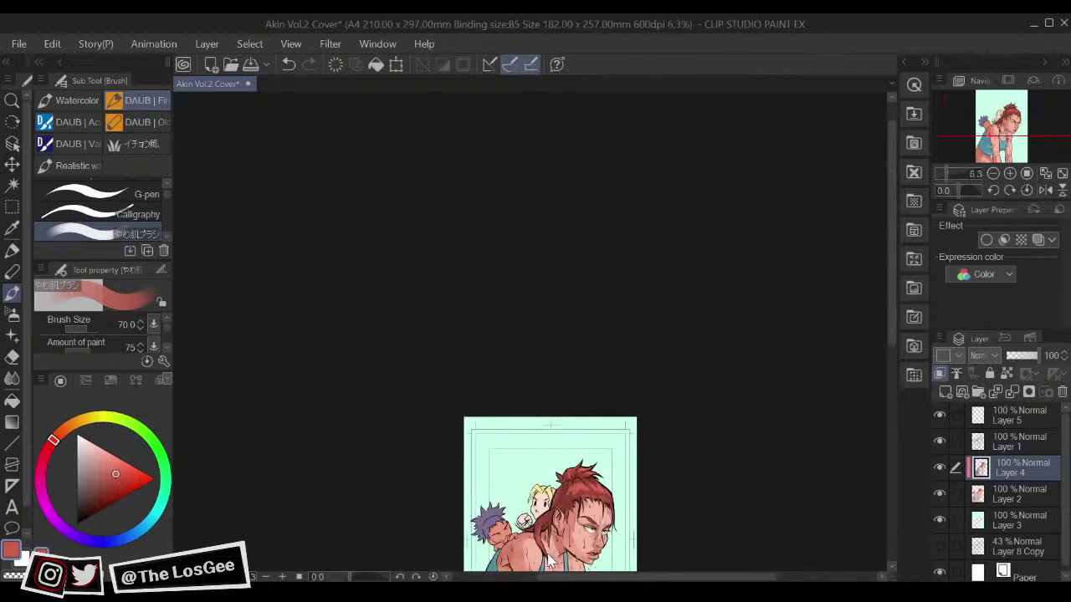
key("ctrl+0")
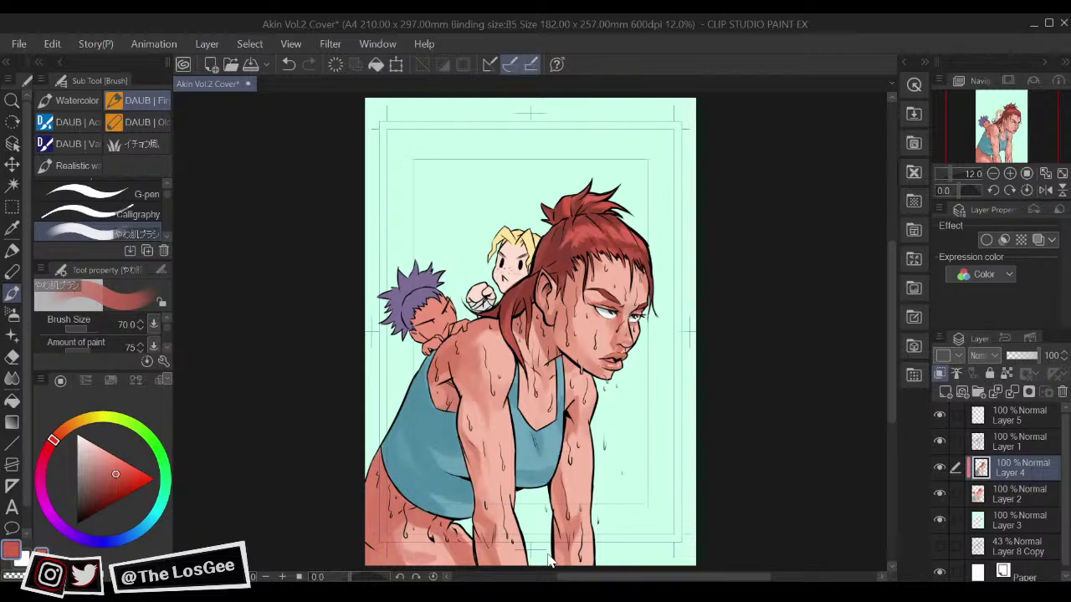
scroll(550, 559, "down", 2)
scroll(550, 559, "up", 4)
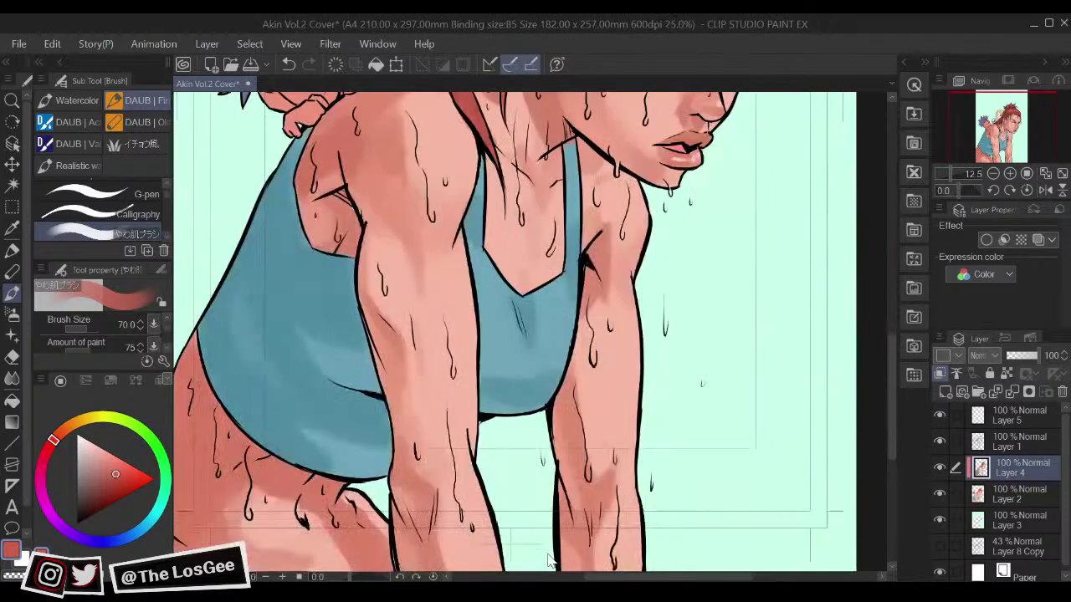
scroll(549, 559, "down", 2)
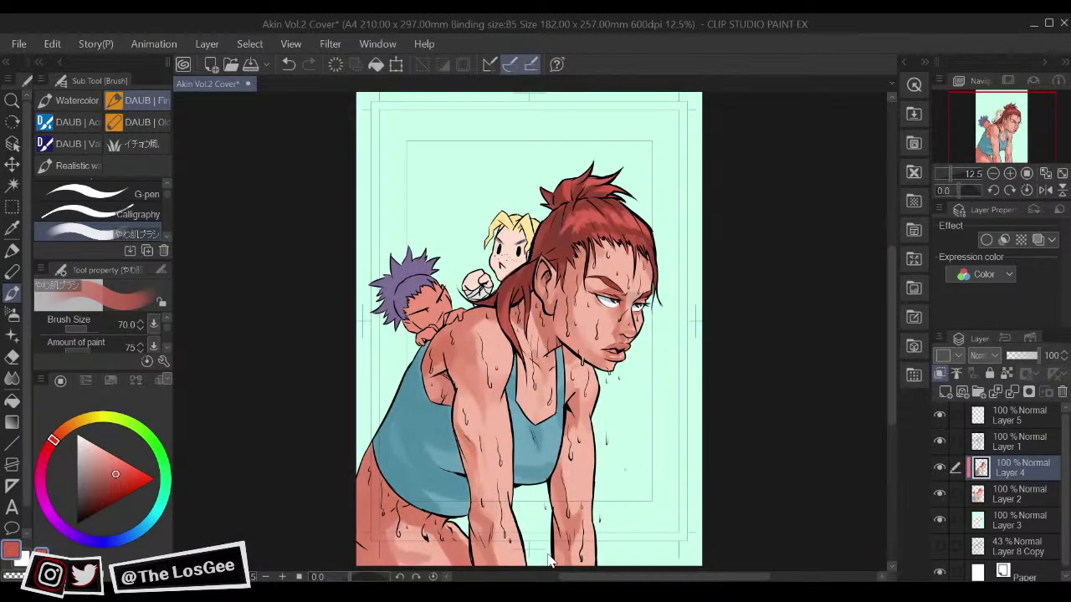
left_click_drag(689, 406, 694, 517)
scroll(675, 546, "up", 2)
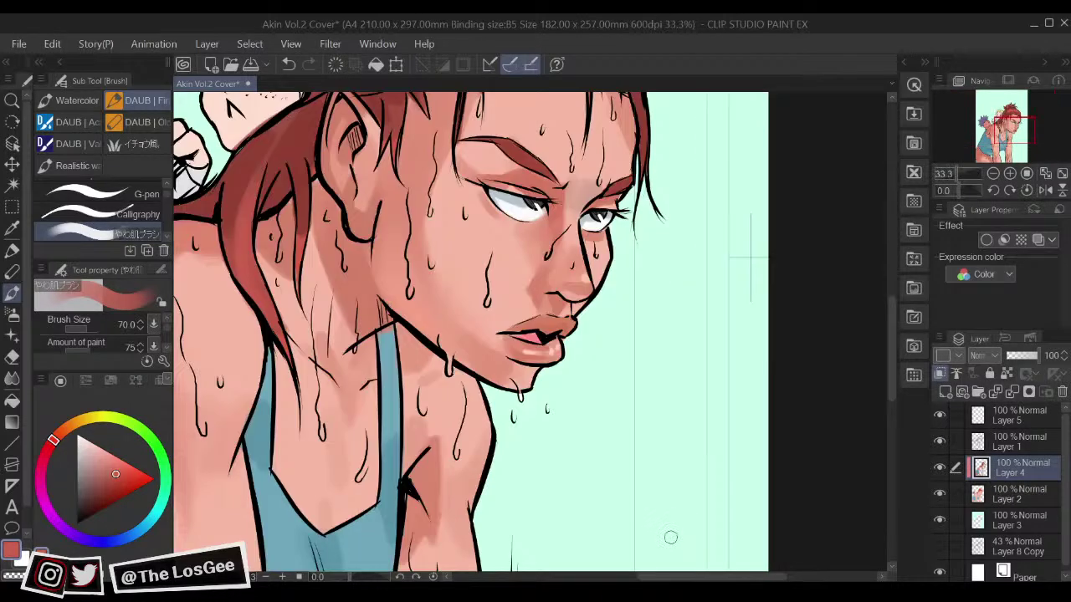
Step: Shade the woman's cheek and the skin in front of her ear with sampled skin tones
scroll(496, 307, "up", 1)
left_click(493, 310, "alt")
left_click(424, 340, "alt")
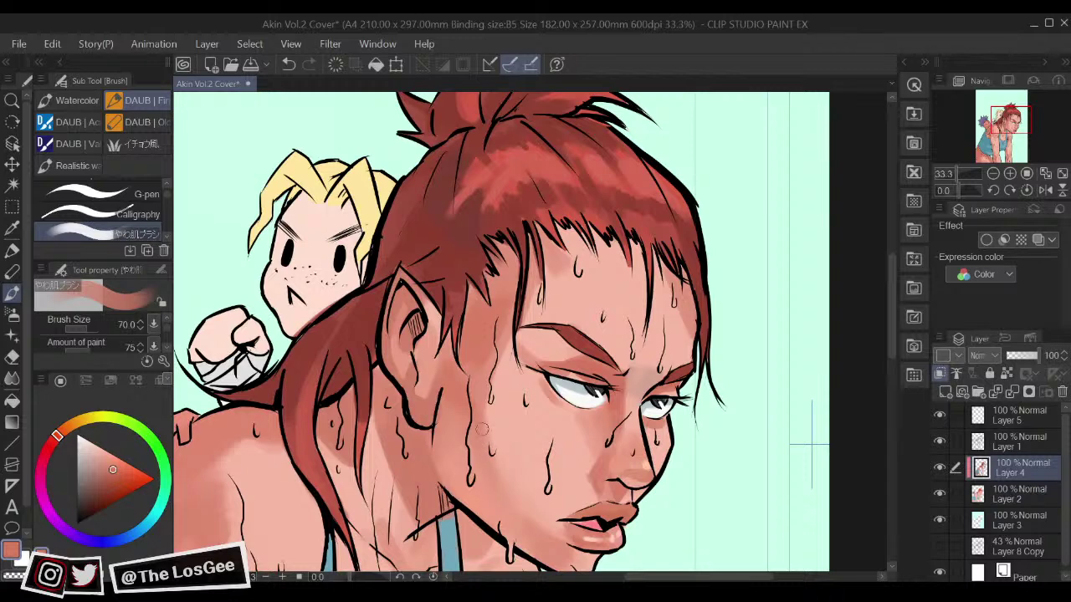
scroll(503, 514, "down", 5)
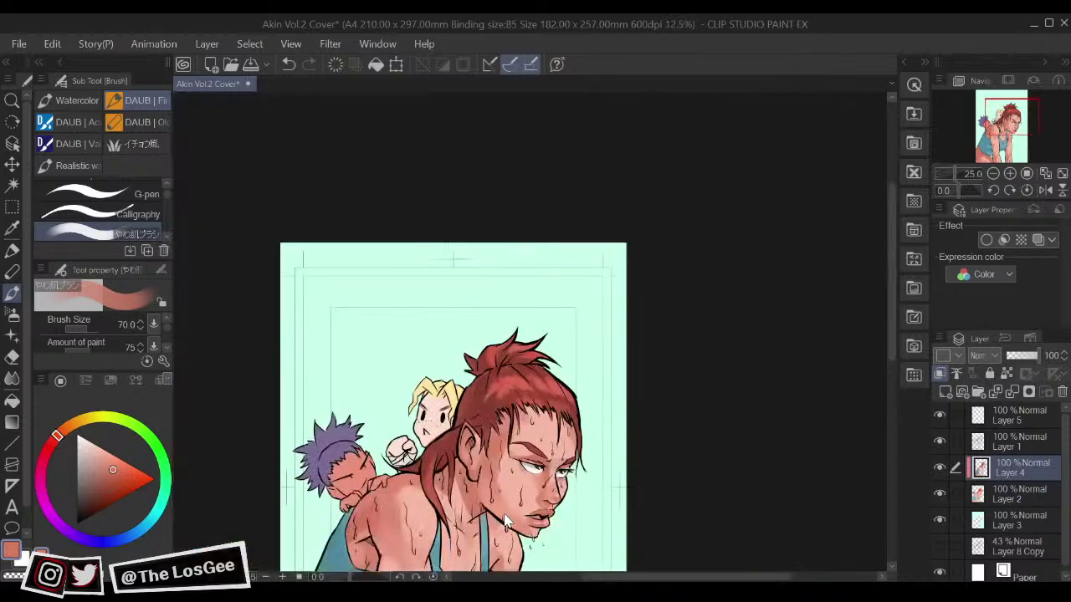
scroll(504, 514, "up", 4)
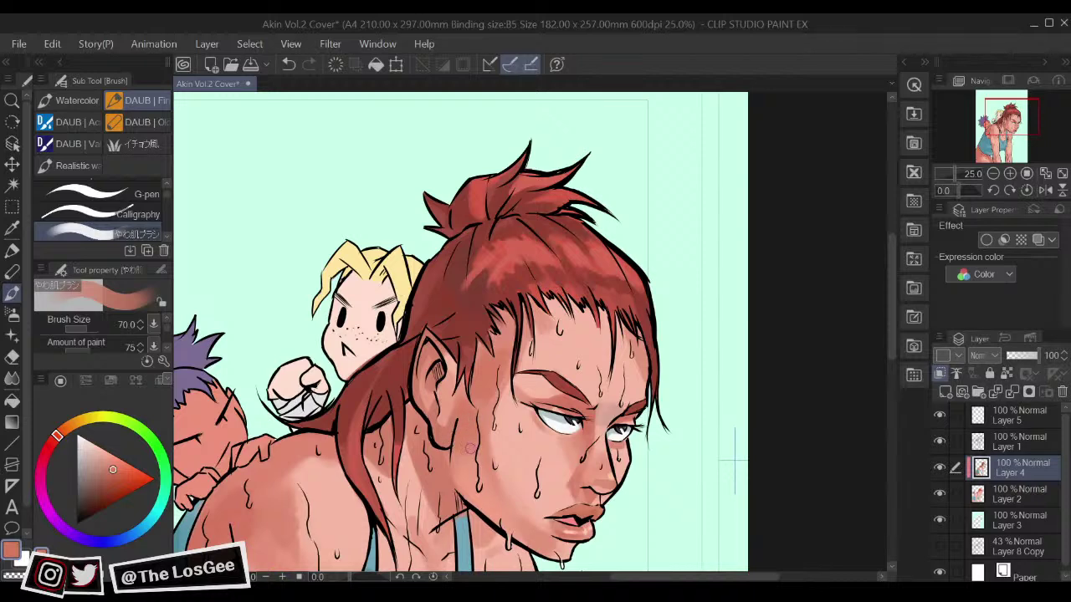
left_click_drag(520, 369, 524, 387)
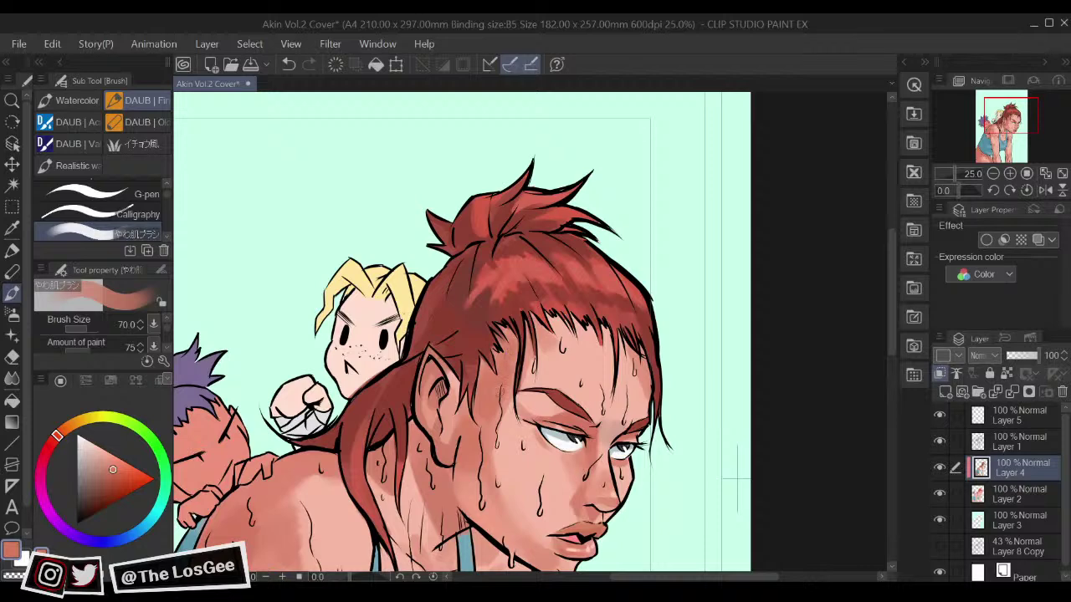
Step: Touch up the strands in front of the ear with sampled dark red and the neck with a sampled skin tone
left_click(473, 342, "alt")
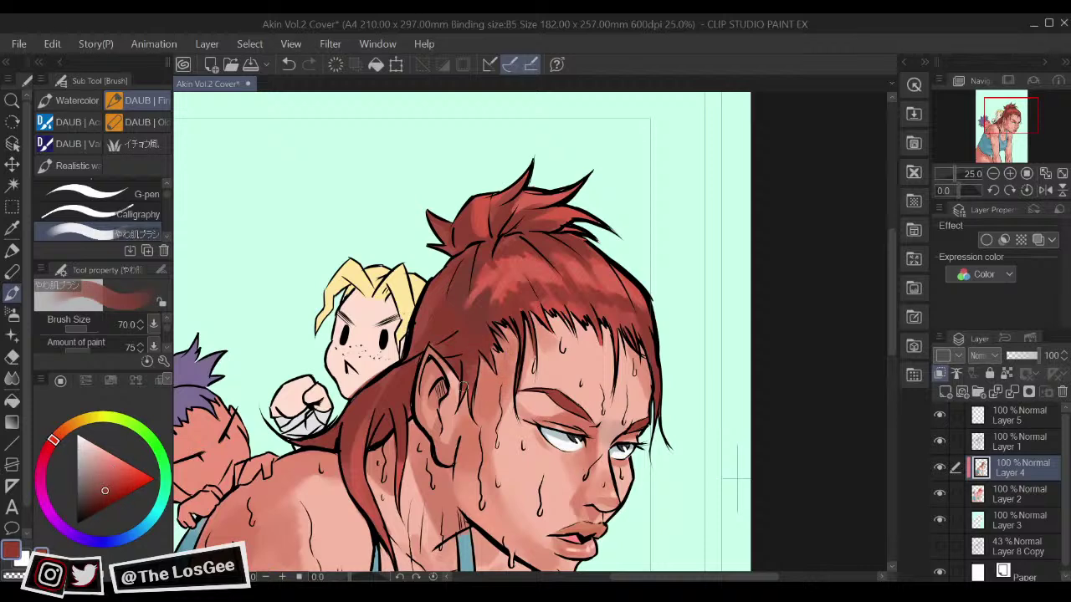
left_click_drag(476, 466, 483, 408)
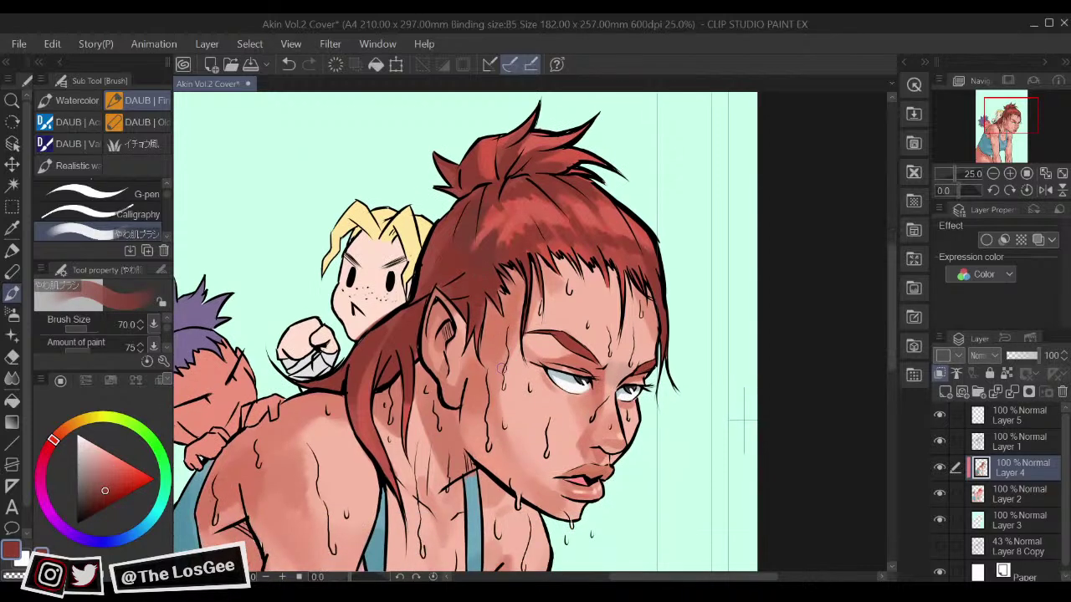
left_click(446, 435, "alt")
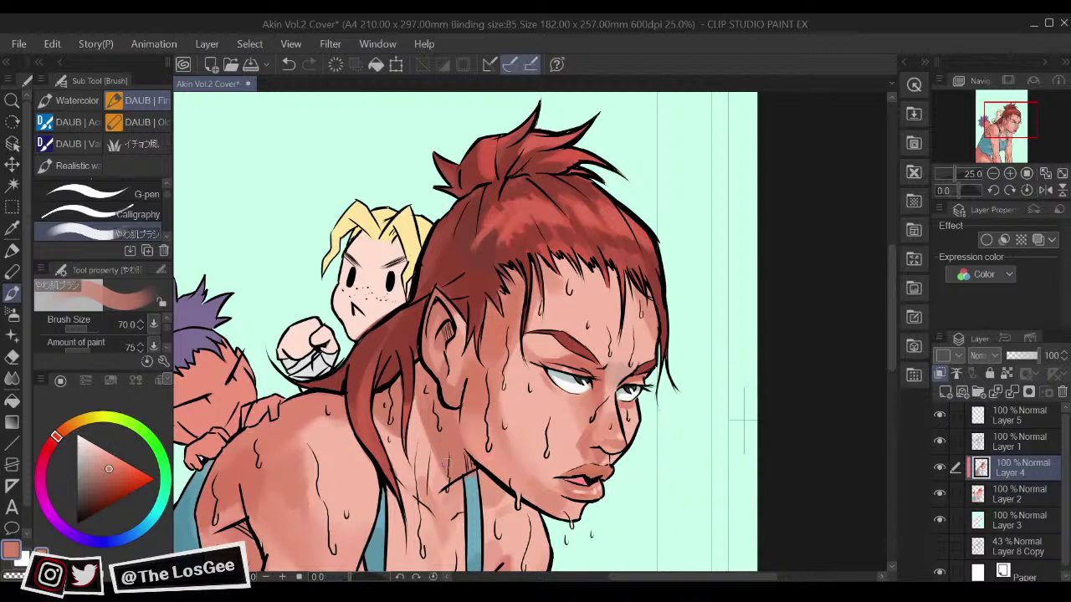
Step: Examine the whole cover and the purple-haired character, and consult the other open document for reference
scroll(446, 463, "down", 2)
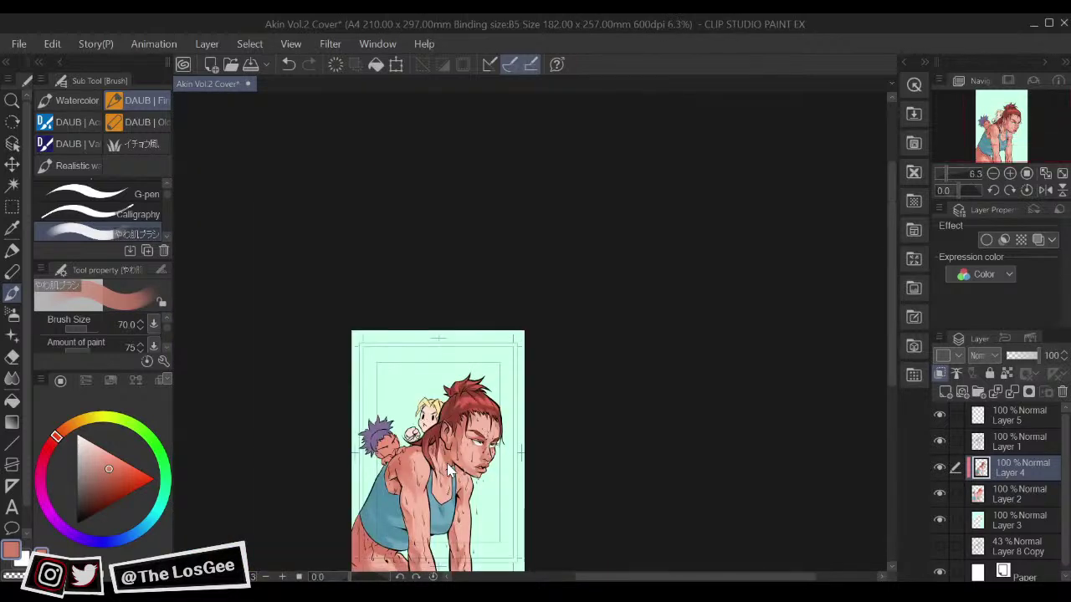
key("ctrl+0")
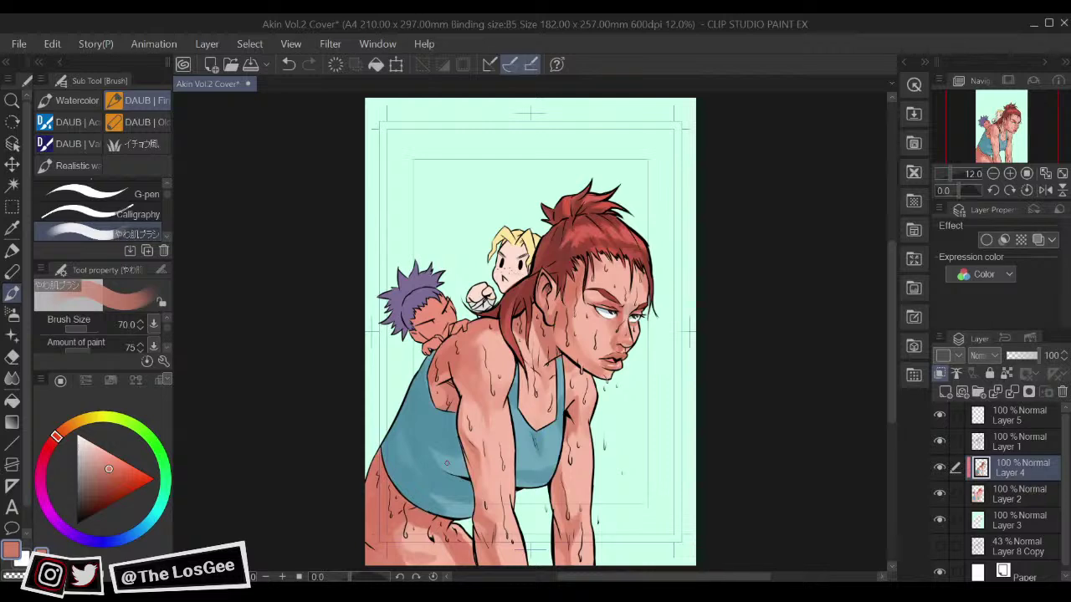
scroll(581, 445, "up", 2)
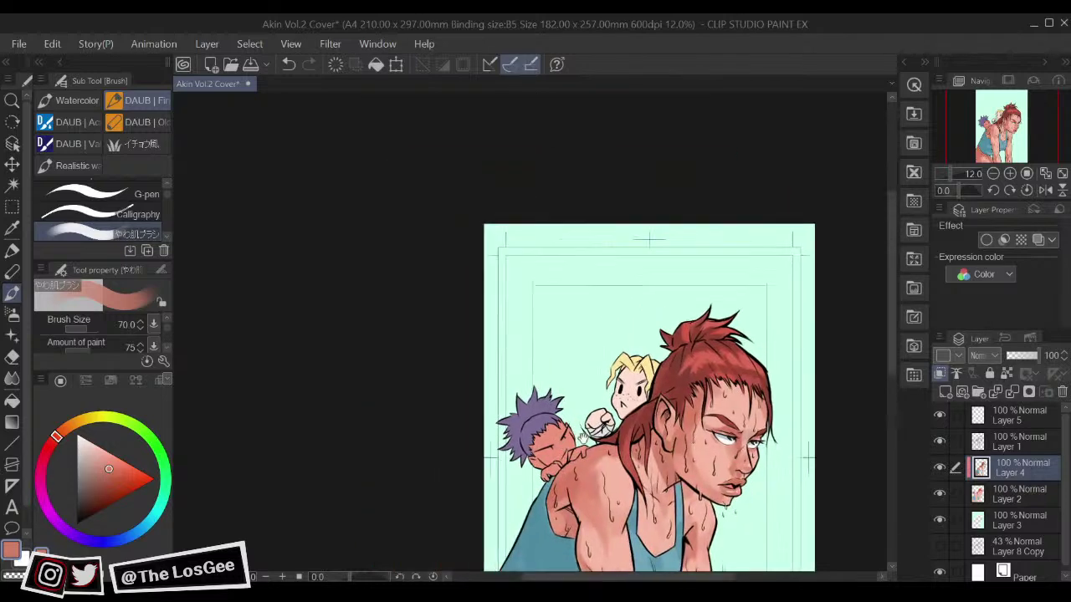
scroll(582, 445, "up", 1)
scroll(584, 452, "up", 1)
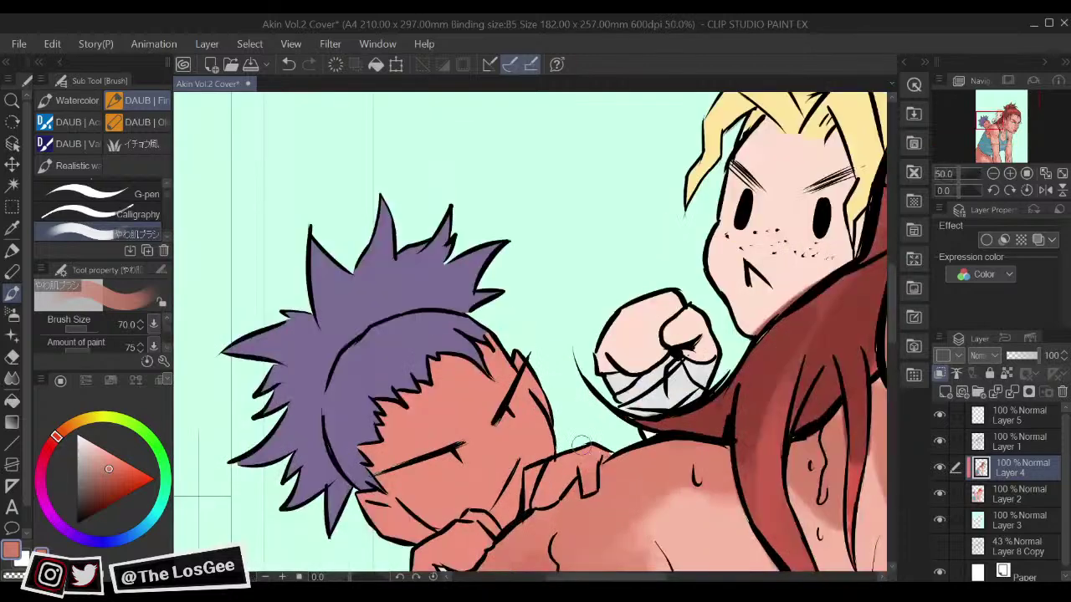
key("ctrl+Tab")
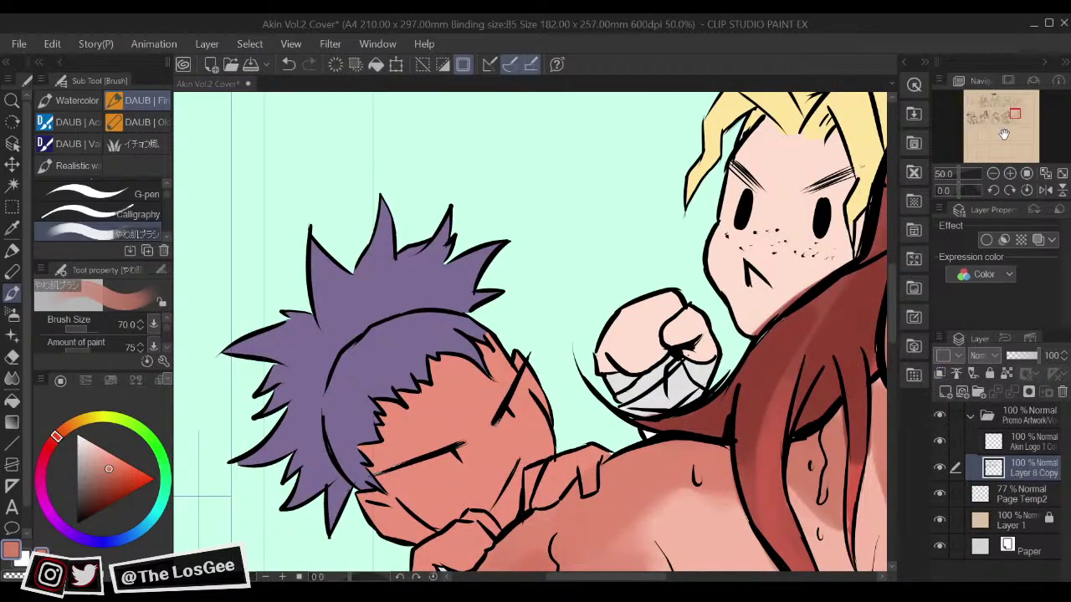
scroll(996, 143, "up", 1)
key("ctrl+Tab")
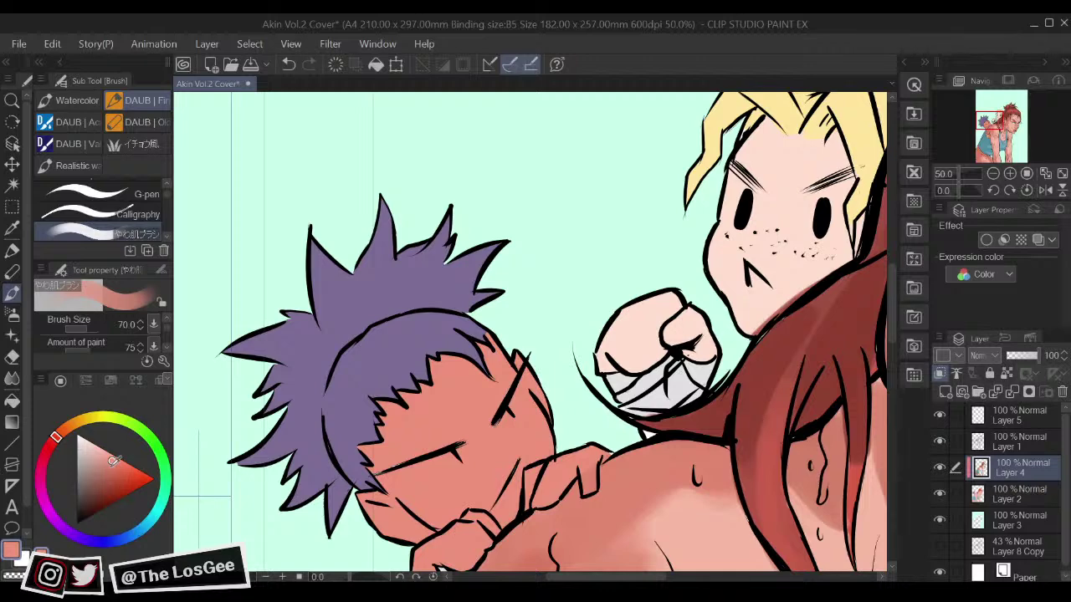
Step: Shade the purple-haired character's forehead, cheeks and eye area with a slightly darker skin tone
mouse_move(390, 476)
left_mouse_down()
mouse_move(436, 515)
mouse_move(500, 504)
mouse_move(459, 508)
mouse_move(515, 512)
mouse_move(502, 435)
left_mouse_up()
mouse_move(392, 459)
left_mouse_down()
mouse_move(401, 468)
mouse_move(369, 444)
mouse_move(403, 479)
left_mouse_up()
mouse_move(395, 420)
left_mouse_down()
mouse_move(419, 467)
mouse_move(391, 436)
mouse_move(440, 466)
left_mouse_up()
left_click_drag(495, 388, 492, 390)
mouse_move(502, 375)
left_mouse_down()
mouse_move(491, 390)
mouse_move(507, 373)
left_mouse_up()
mouse_move(521, 402)
left_mouse_down()
mouse_move(541, 432)
mouse_move(559, 431)
left_mouse_up()
left_click_drag(558, 417, 539, 381)
left_click_drag(506, 336, 558, 408)
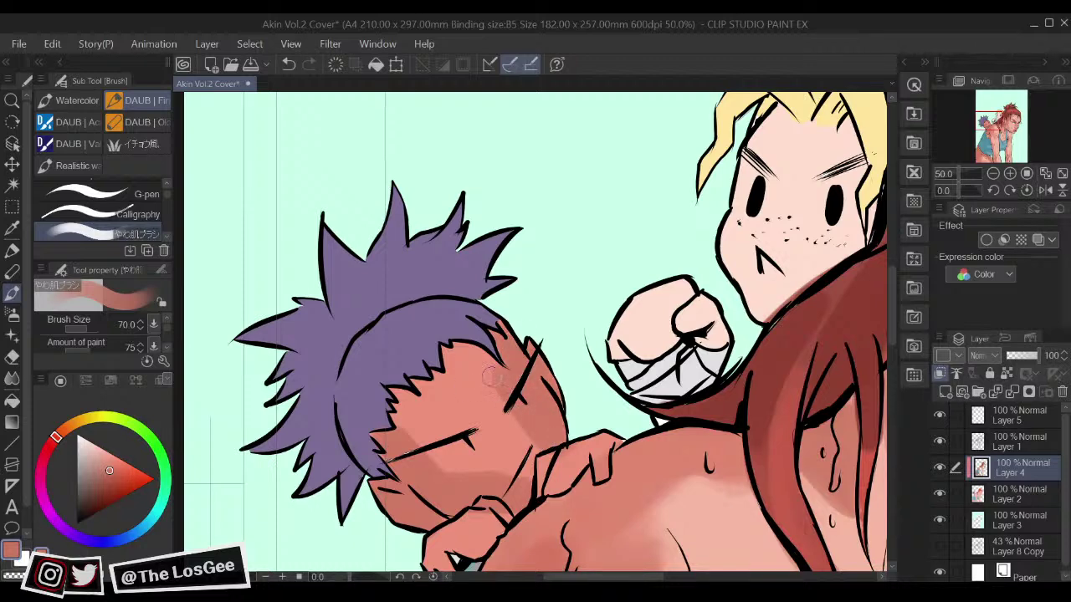
Step: Extend the darker skin shading to the purple-haired character's jaw, ear and the hands gripping the shoulder
mouse_move(500, 443)
left_mouse_down()
mouse_move(501, 343)
mouse_move(553, 349)
mouse_move(557, 361)
left_mouse_up()
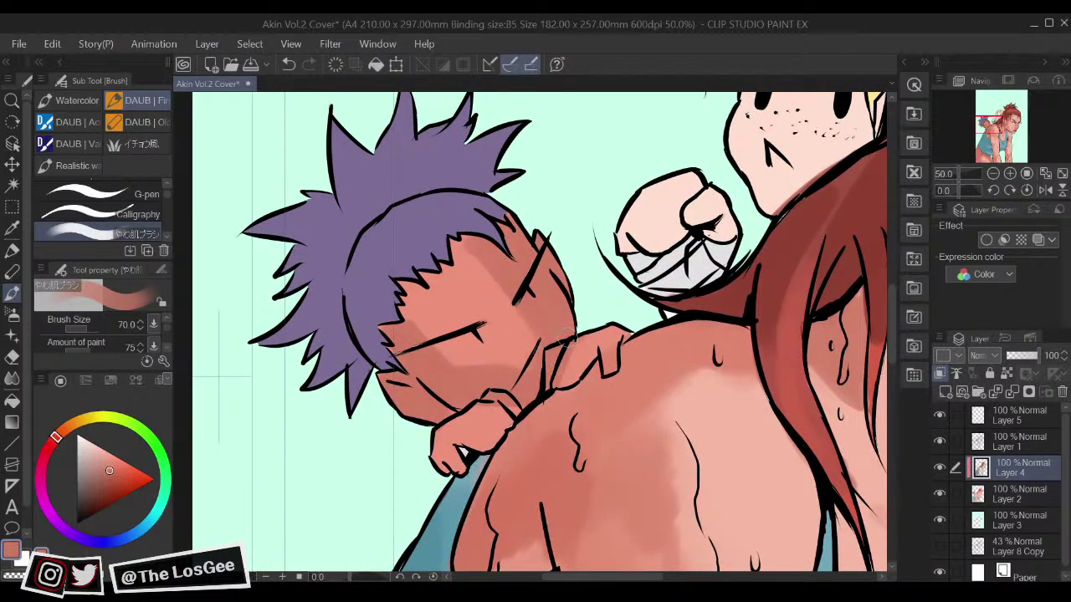
left_click_drag(516, 411, 518, 387)
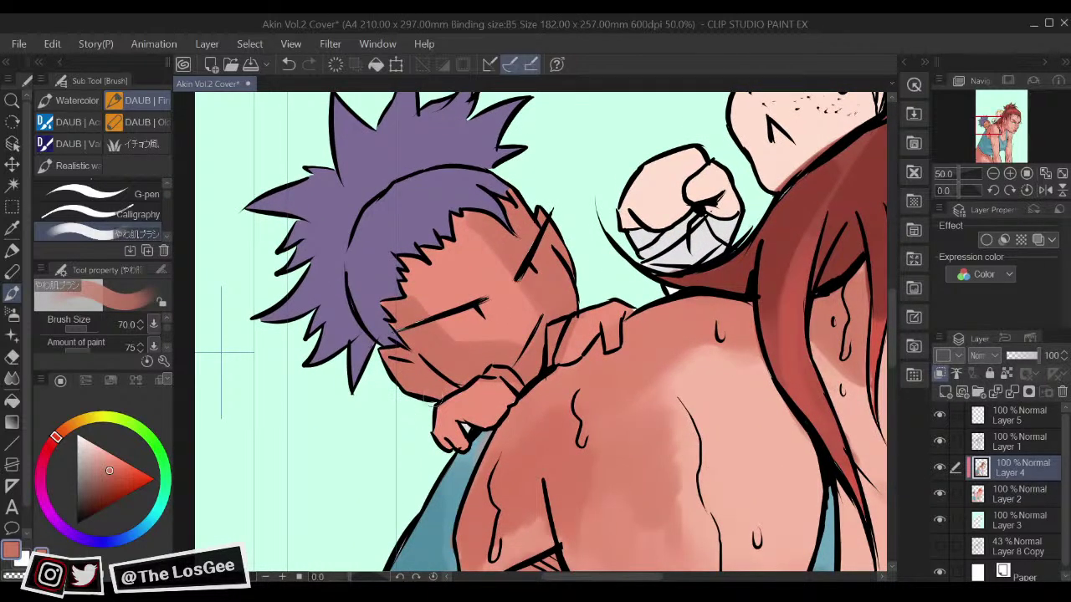
mouse_move(453, 399)
left_mouse_down()
mouse_move(428, 433)
mouse_move(448, 432)
mouse_move(445, 445)
mouse_move(462, 428)
mouse_move(461, 395)
mouse_move(473, 423)
mouse_move(474, 396)
left_mouse_up()
mouse_move(409, 316)
left_mouse_down()
mouse_move(418, 413)
mouse_move(462, 426)
mouse_move(425, 422)
left_mouse_up()
left_click_drag(530, 450, 517, 443)
mouse_move(503, 438)
left_mouse_down()
mouse_move(528, 447)
mouse_move(502, 419)
left_mouse_up()
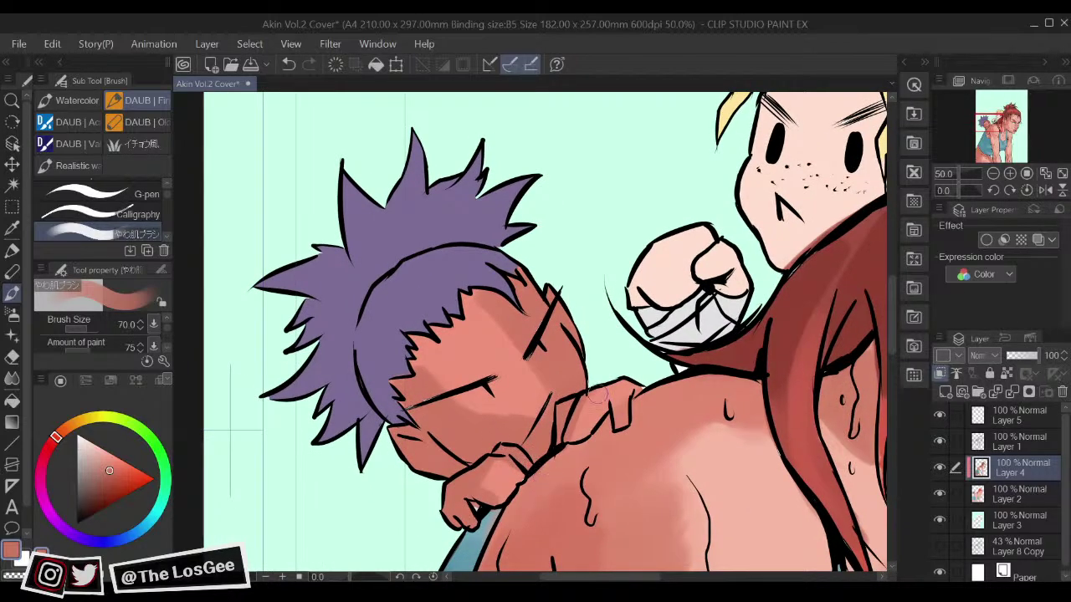
left_click_drag(572, 406, 536, 446)
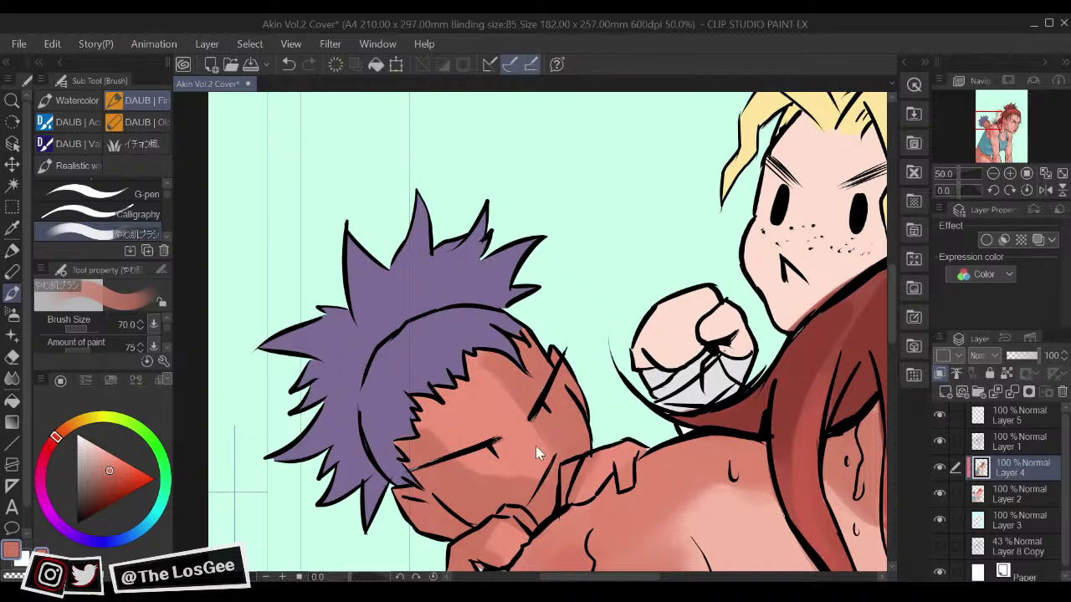
Step: Shade the purple-haired character's spikes and the hair around the headband line with a darker purple
scroll(536, 446, "down", 9)
scroll(537, 450, "up", 7)
left_click(428, 406, "alt")
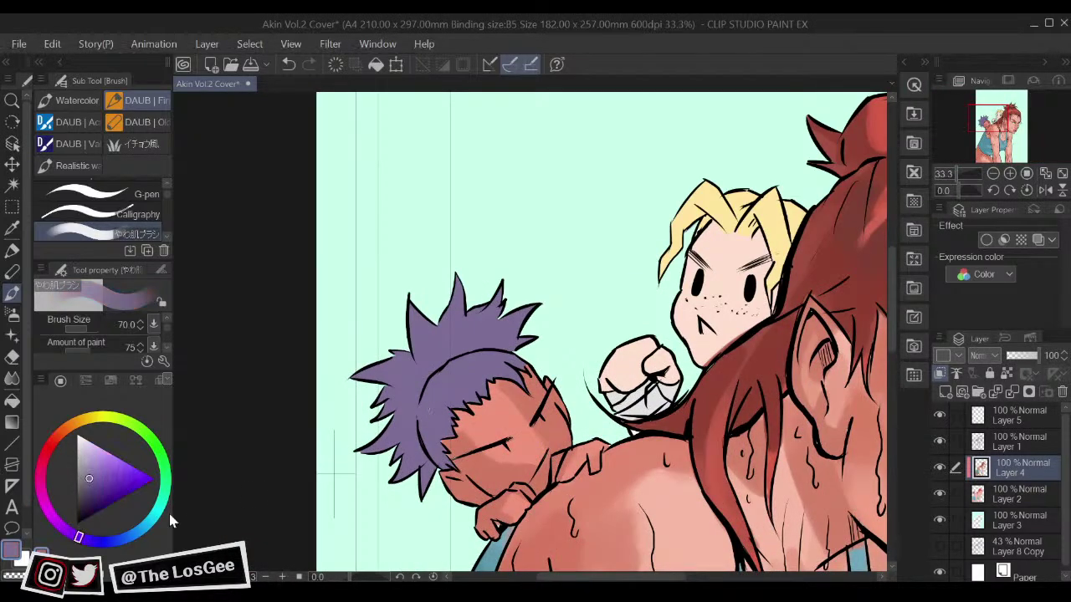
left_click(88, 490)
mouse_move(378, 463)
left_mouse_down()
mouse_move(395, 435)
mouse_move(412, 486)
mouse_move(402, 420)
mouse_move(423, 469)
mouse_move(410, 426)
mouse_move(447, 466)
mouse_move(405, 424)
mouse_move(428, 368)
mouse_move(413, 417)
mouse_move(423, 438)
mouse_move(421, 407)
mouse_move(435, 448)
mouse_move(422, 408)
mouse_move(447, 433)
mouse_move(434, 406)
mouse_move(442, 358)
mouse_move(405, 391)
left_mouse_up()
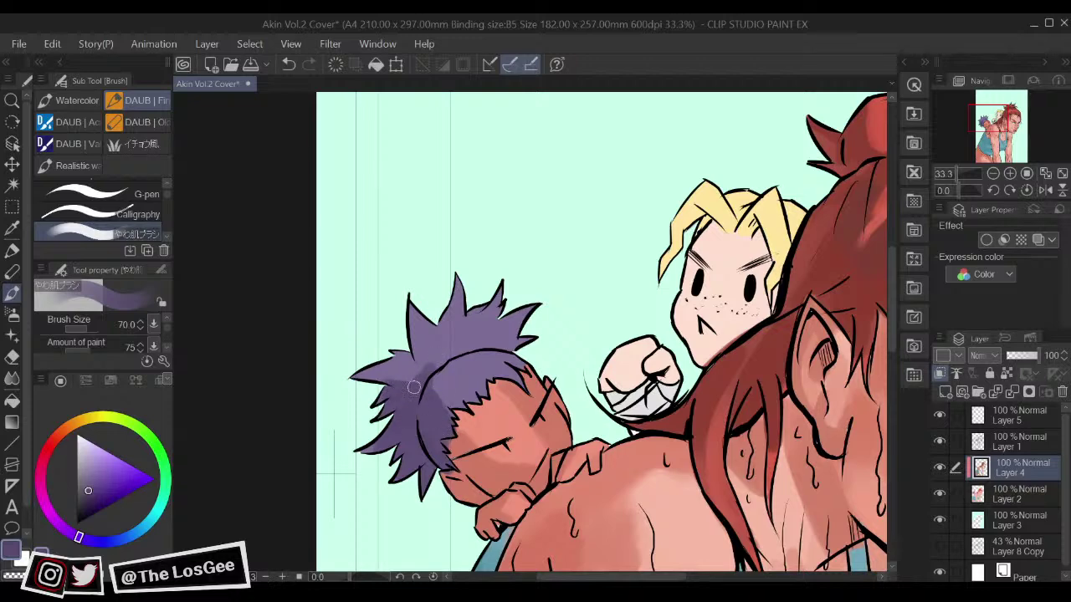
mouse_move(482, 362)
left_mouse_down()
mouse_move(473, 344)
mouse_move(497, 371)
mouse_move(468, 328)
mouse_move(512, 362)
mouse_move(498, 319)
mouse_move(527, 333)
mouse_move(524, 315)
left_mouse_up()
mouse_move(450, 318)
left_mouse_down()
mouse_move(471, 356)
mouse_move(477, 342)
mouse_move(423, 377)
left_mouse_up()
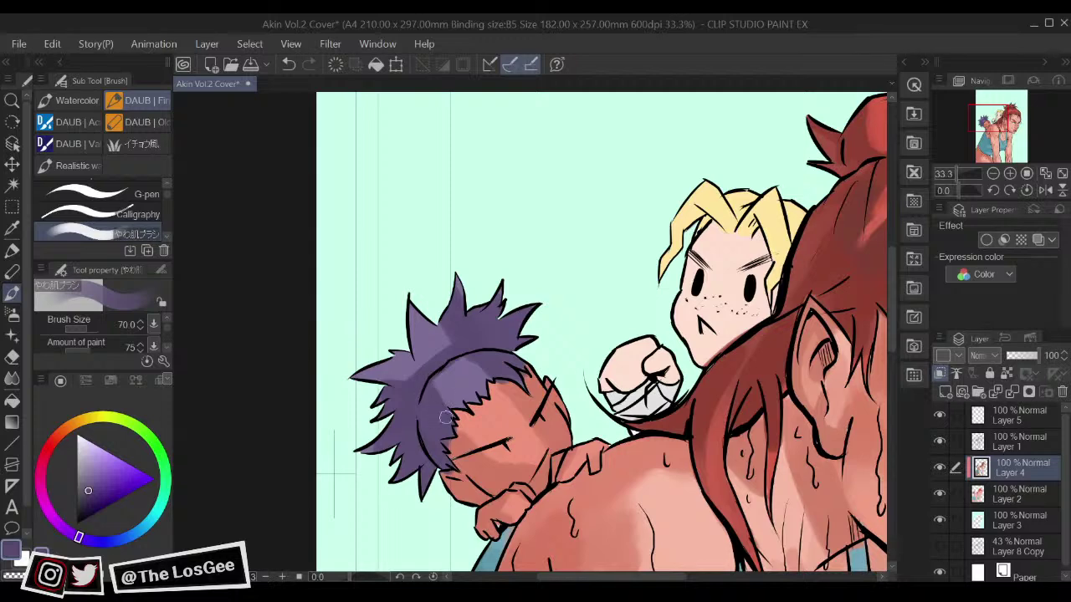
mouse_move(477, 360)
left_mouse_down()
mouse_move(488, 371)
mouse_move(465, 366)
left_mouse_up()
Step: Touch up the purple-haired character's hairline with sampled skin and dark purple tones, reducing the brush size to 40
left_click(521, 391, "alt")
left_click(460, 452, "alt")
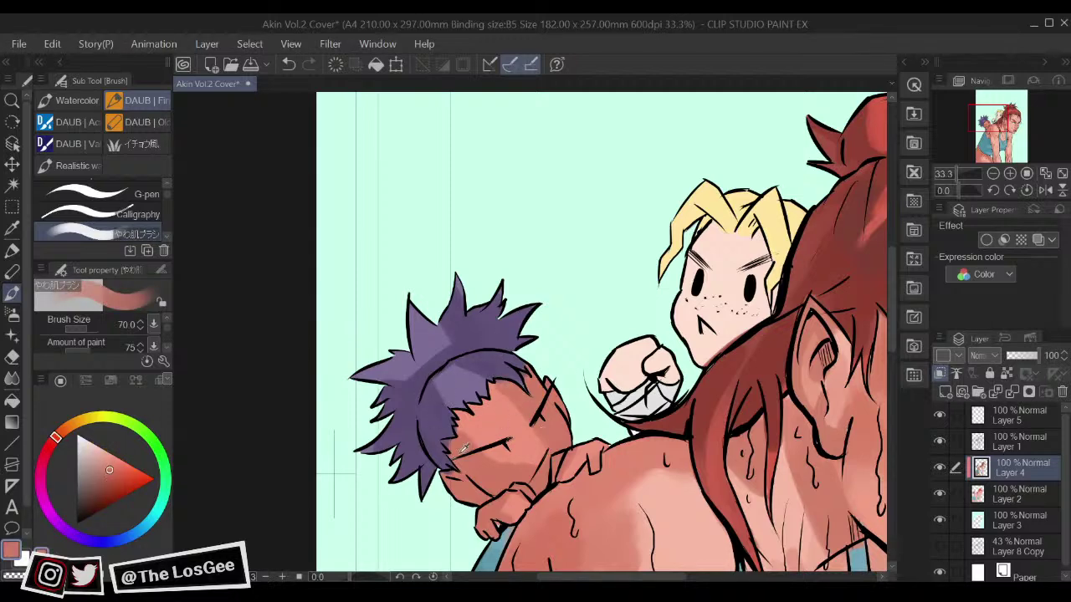
left_click_drag(450, 438, 448, 447)
left_click(448, 418, "alt")
key("bracketleft")
key("bracketleft")
key("bracketleft")
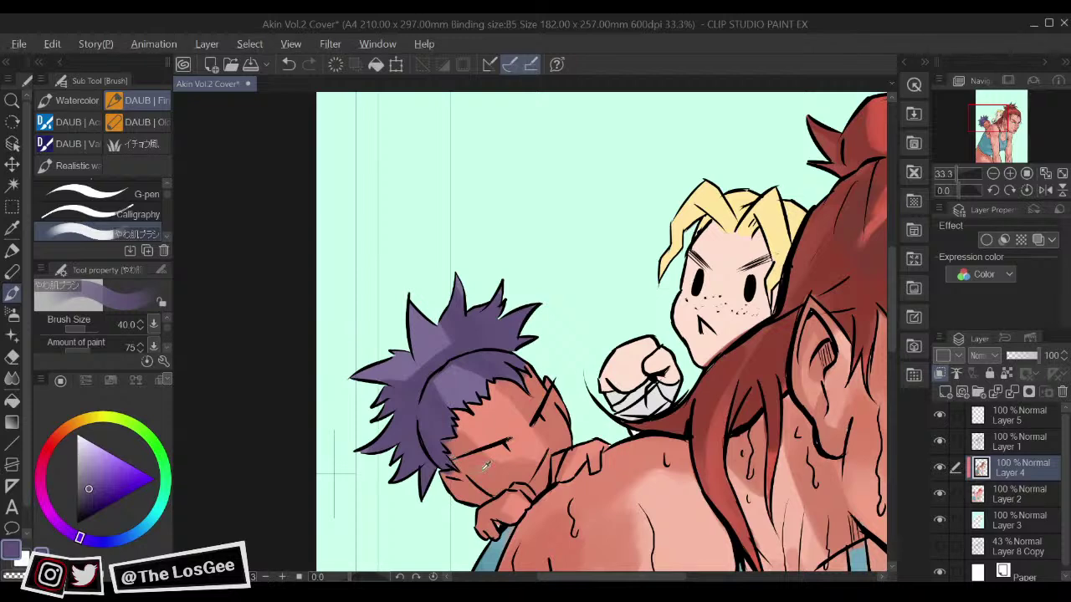
Step: Deepen the shadows on the purple-haired character's face with a slightly darker, sampled reddish skin tone
left_click(484, 465, "alt")
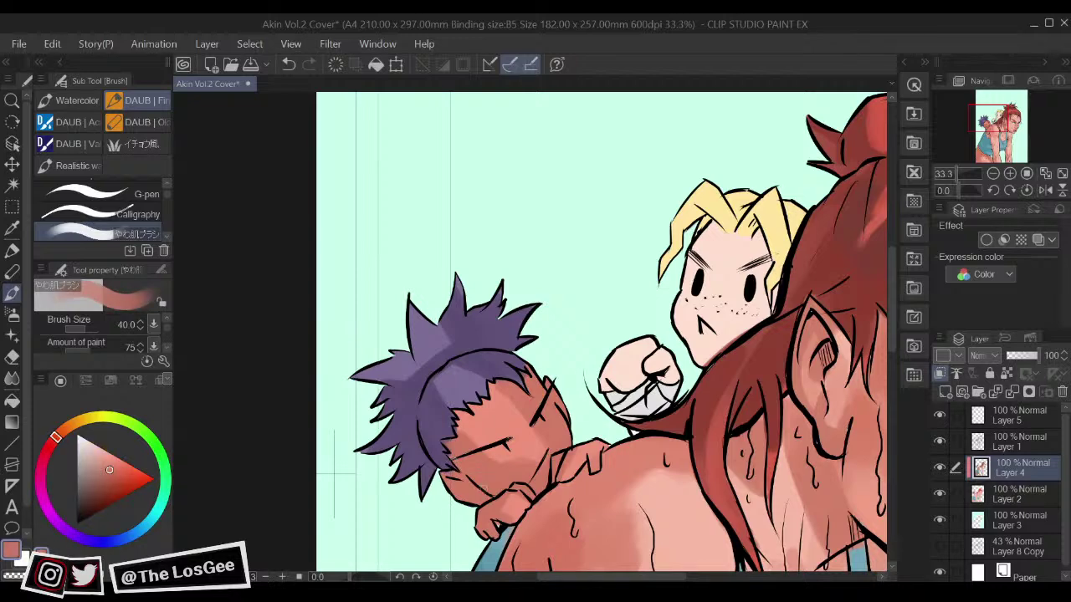
scroll(483, 488, "down", 1)
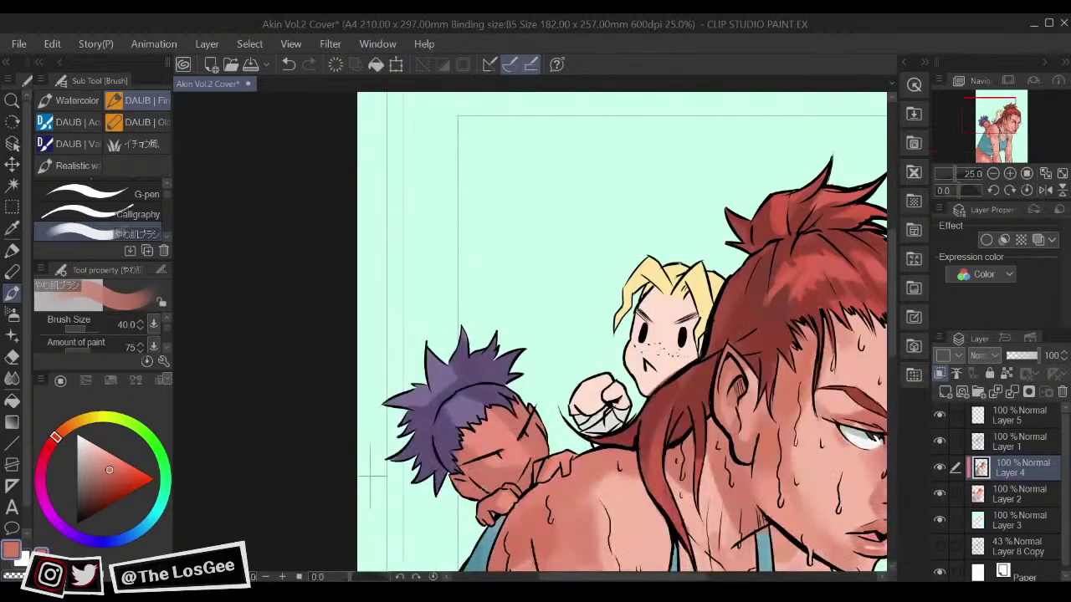
left_click(508, 472, "alt")
left_click(109, 478)
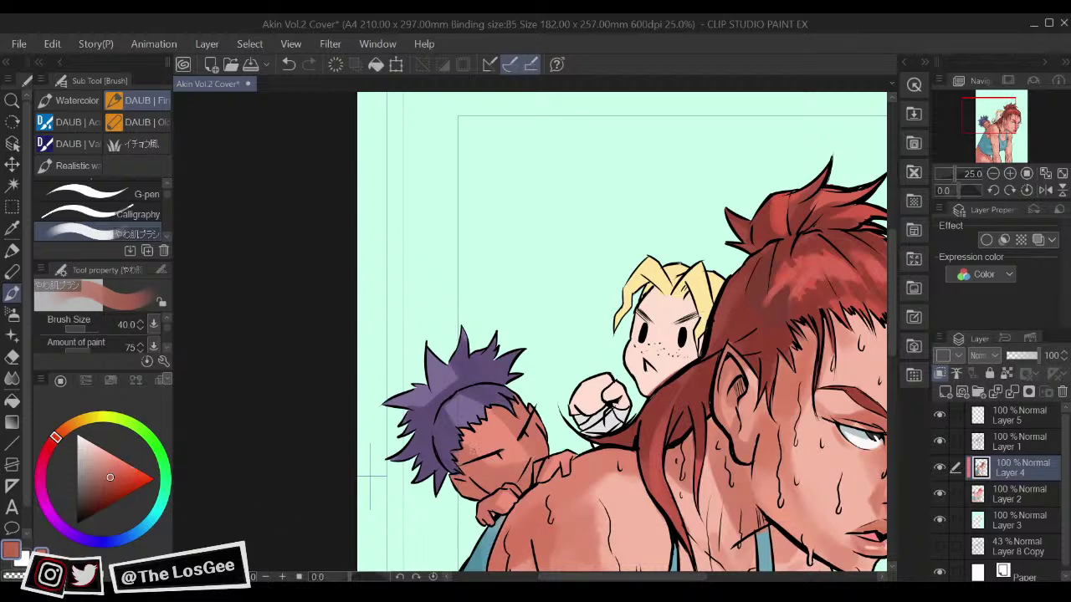
left_click_drag(480, 465, 517, 470)
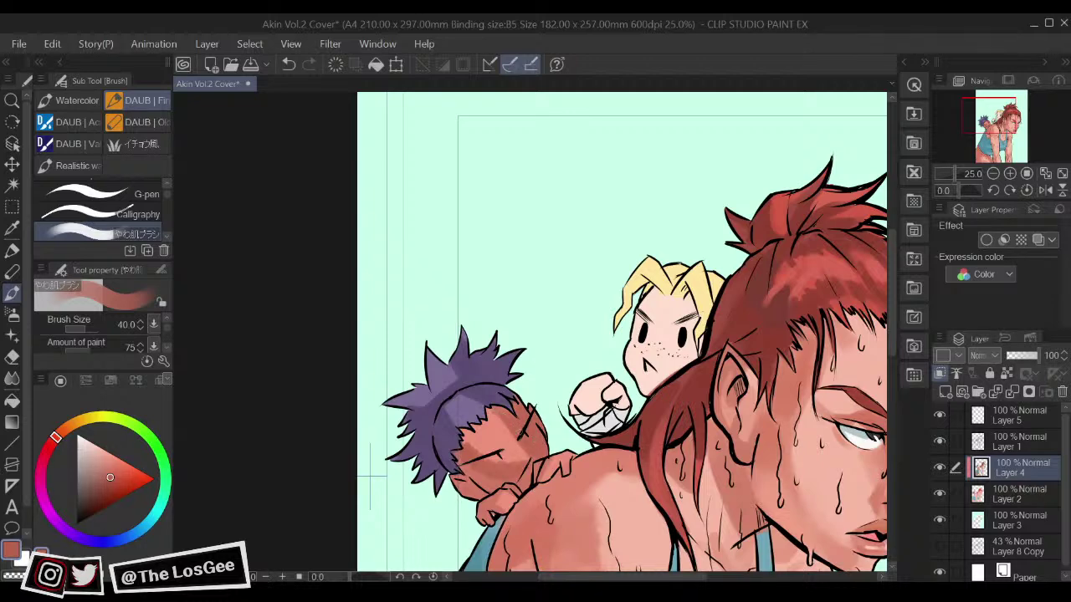
key("ctrl+z")
mouse_move(509, 423)
left_mouse_down()
mouse_move(527, 455)
mouse_move(530, 438)
left_mouse_up()
key("ctrl+y")
key("ctrl+y")
left_click_drag(519, 460, 510, 439)
mouse_move(448, 469)
left_mouse_down()
mouse_move(467, 462)
mouse_move(453, 424)
left_mouse_up()
Step: Refine the shading around the purple-haired character's gripping hands and save the cover
left_click_drag(597, 400, 545, 383)
left_click_drag(596, 303, 576, 409)
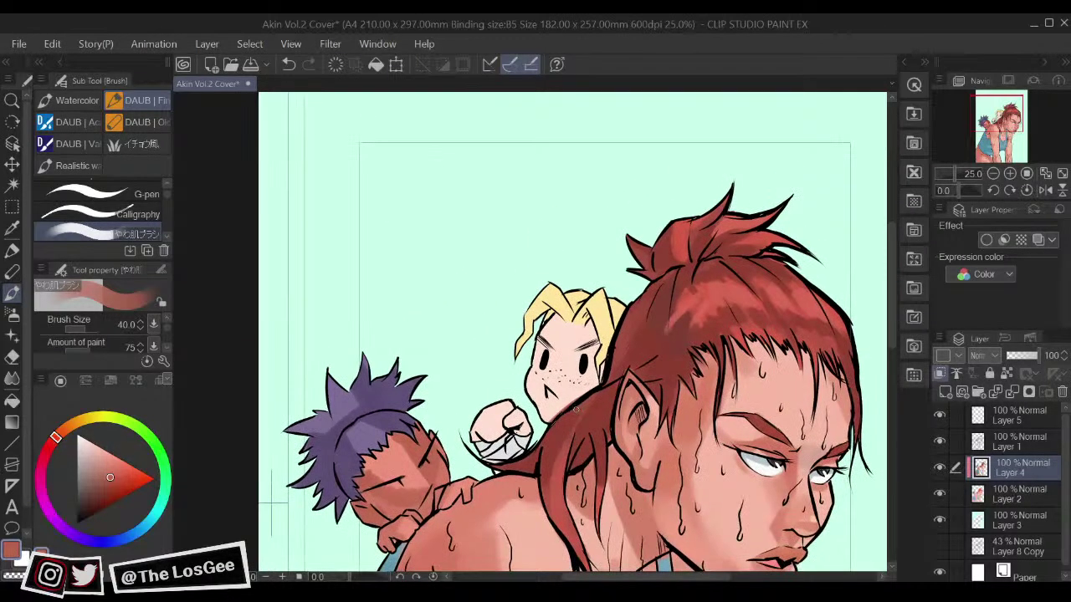
scroll(574, 407, "down", 2)
scroll(574, 408, "up", 2)
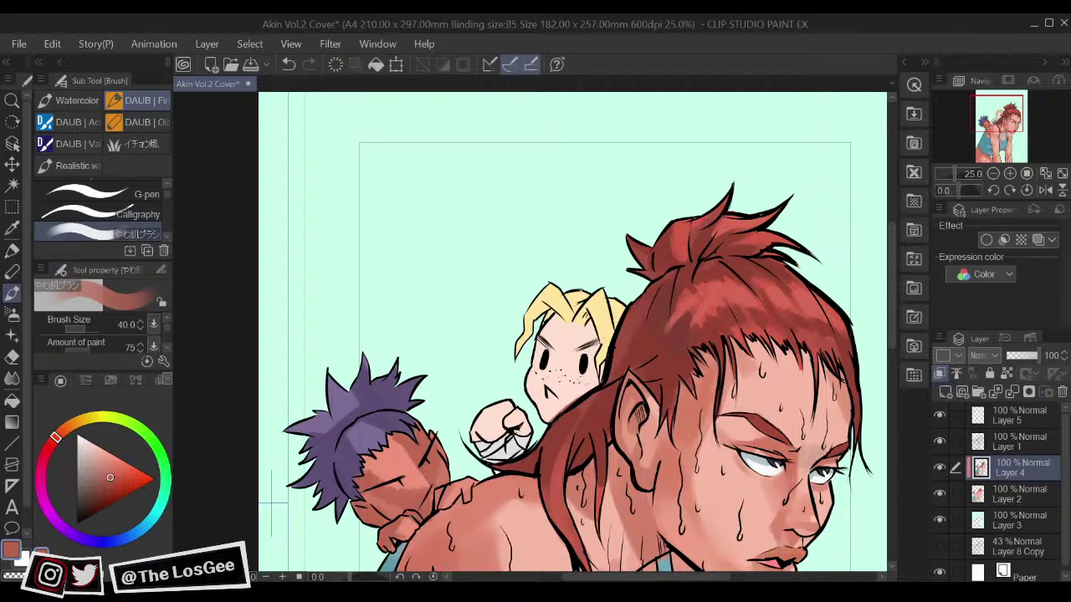
left_click_drag(439, 507, 452, 480)
scroll(410, 519, "down", 2)
scroll(410, 519, "up", 2)
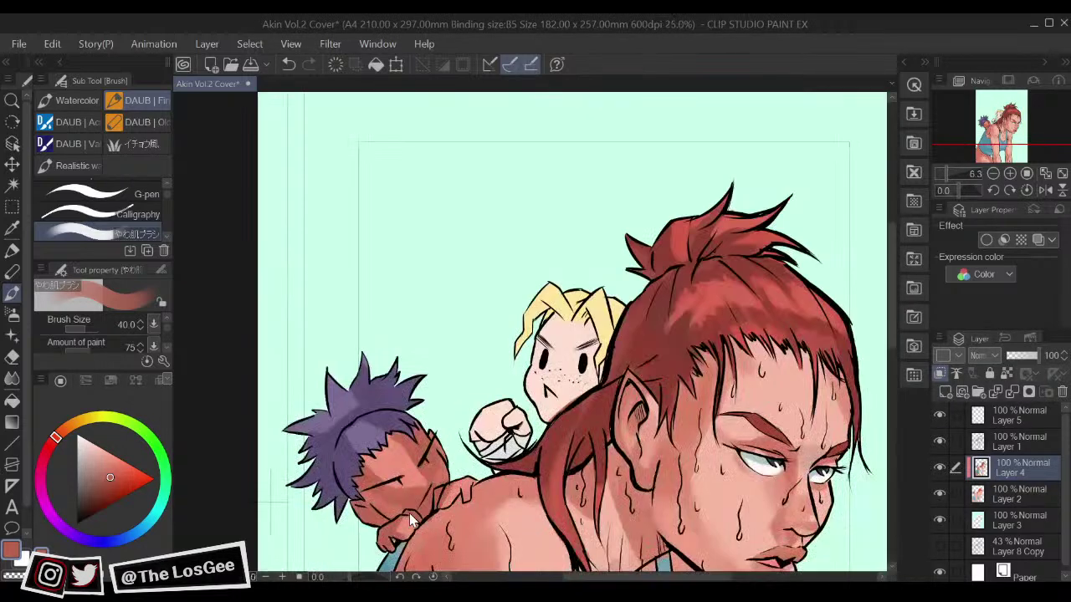
scroll(410, 520, "up", 1)
mouse_move(462, 475)
left_mouse_down()
mouse_move(490, 473)
mouse_move(473, 470)
left_mouse_up()
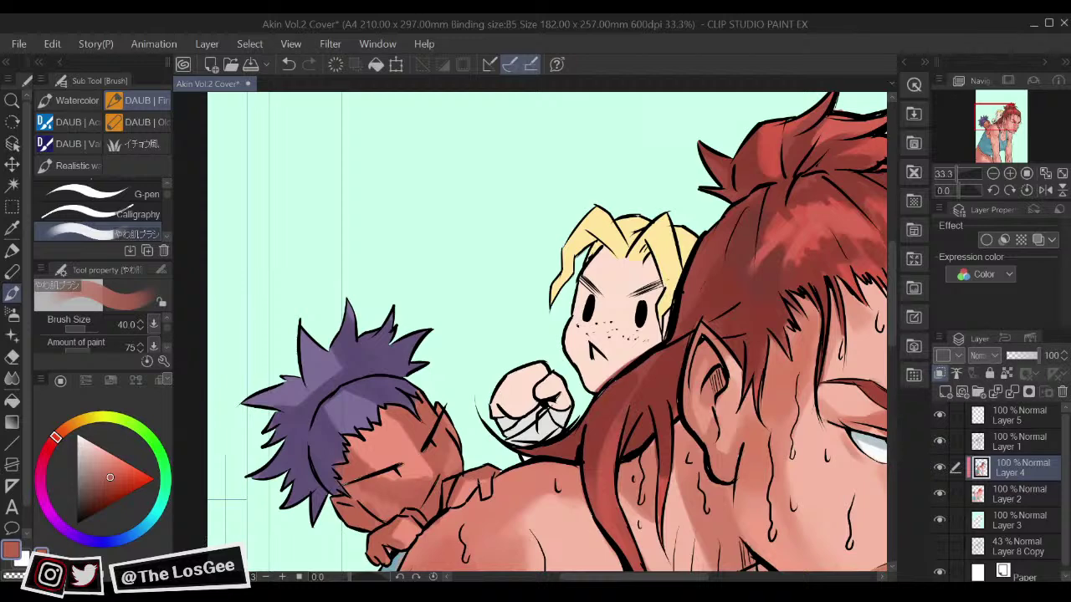
scroll(482, 470, "down", 1)
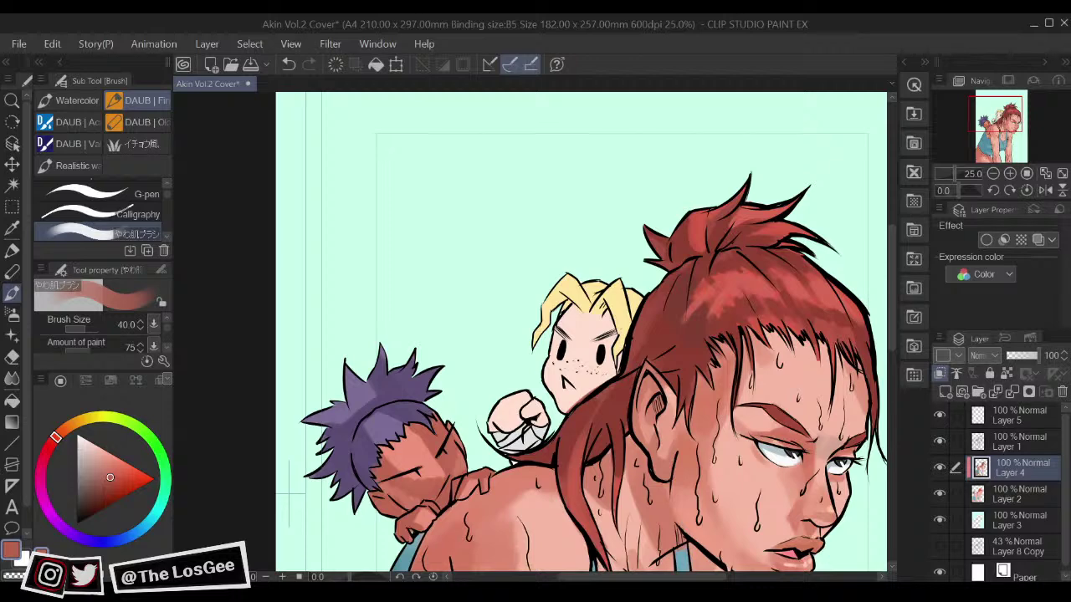
key("ctrl+s")
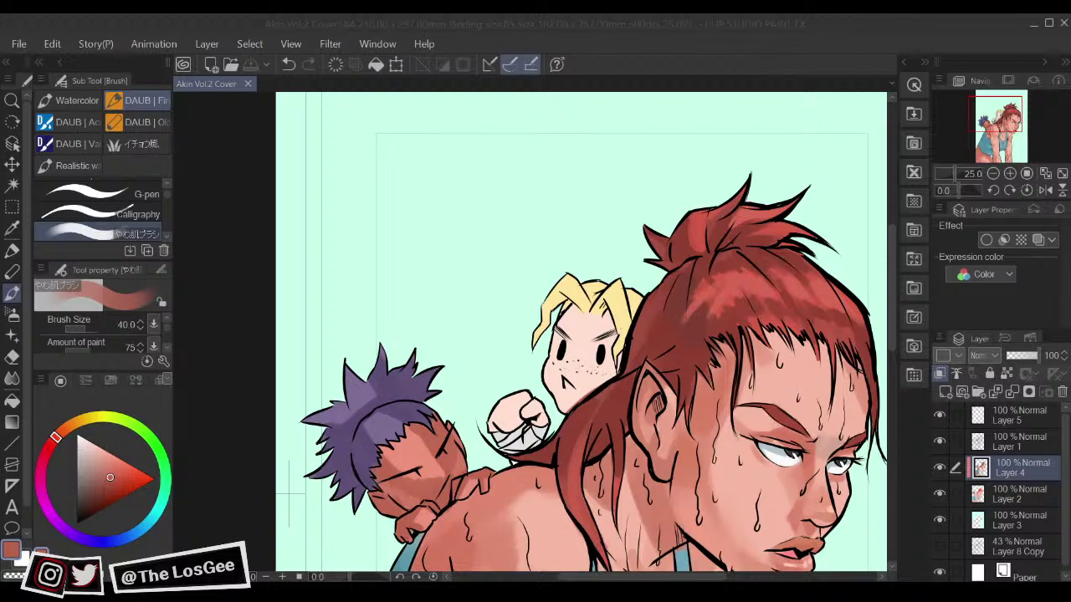
left_click(290, 495)
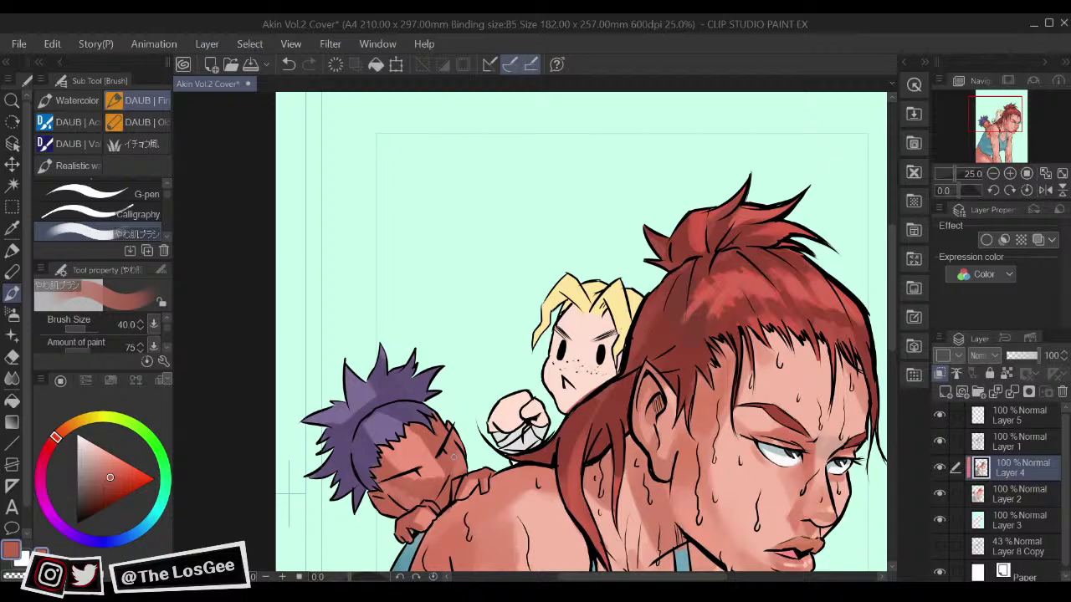
Step: Shade the blonde character's forehead, eye area and cheeks with a darker peach than the base skin, using brush size 70
scroll(456, 466, "down", 5)
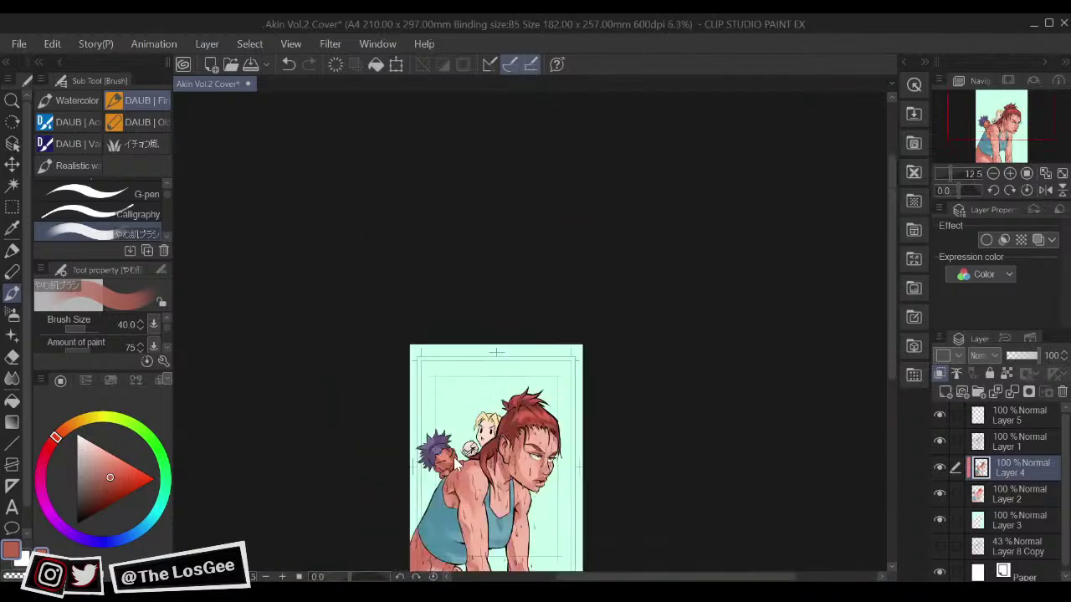
scroll(456, 465, "up", 6)
scroll(454, 460, "up", 1)
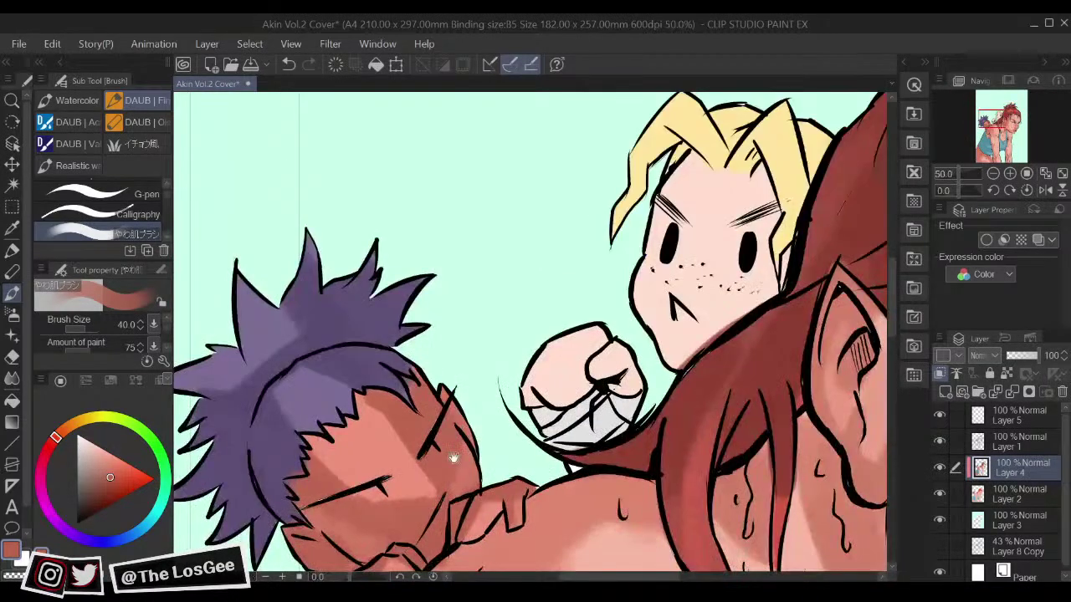
left_click_drag(698, 201, 600, 343)
left_click(620, 350, "alt")
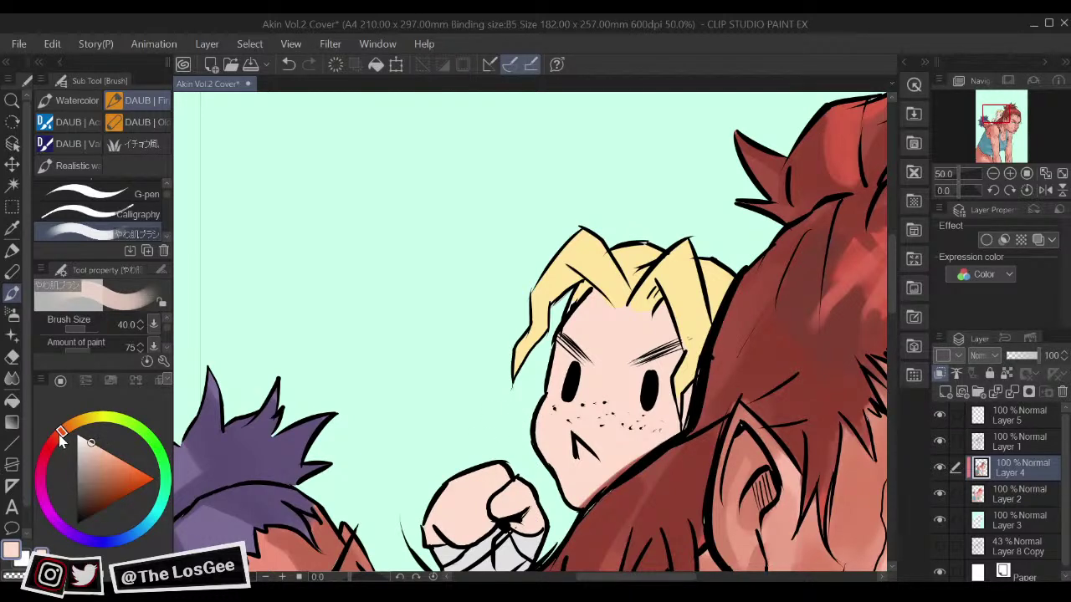
left_click(105, 455)
mouse_move(609, 362)
left_mouse_down()
mouse_move(589, 325)
mouse_move(562, 423)
mouse_move(536, 423)
mouse_move(552, 391)
left_mouse_up()
key("]")
key("bracketright")
key("bracketright")
key("ctrl+z")
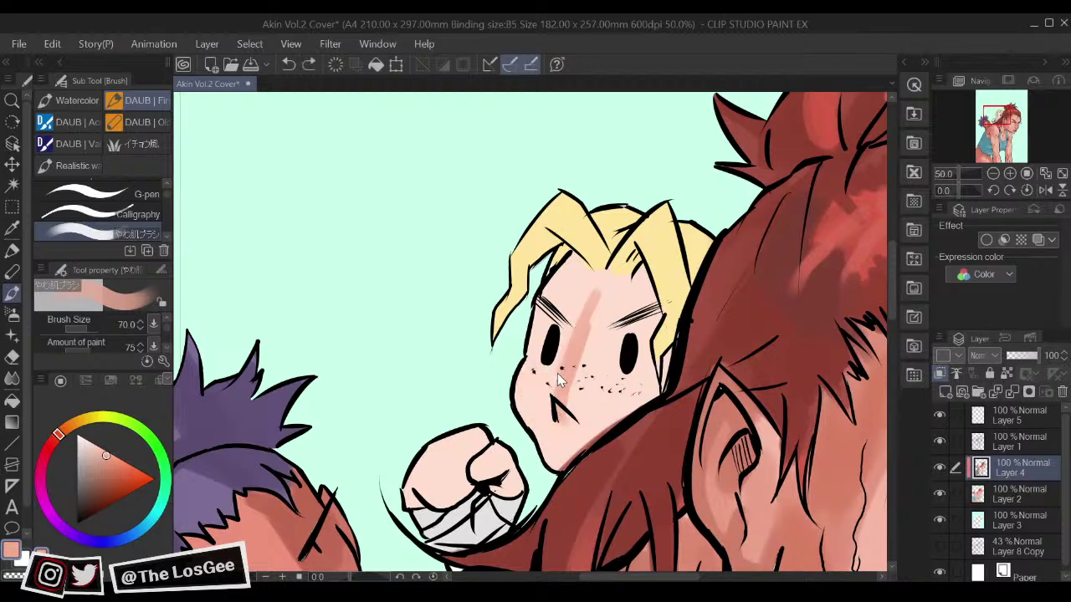
mouse_move(537, 350)
left_mouse_down()
mouse_move(536, 328)
mouse_move(577, 266)
left_mouse_up()
mouse_move(573, 303)
left_mouse_down()
mouse_move(576, 270)
mouse_move(607, 297)
mouse_move(612, 289)
mouse_move(593, 277)
mouse_move(636, 282)
mouse_move(645, 295)
mouse_move(640, 285)
mouse_move(643, 337)
mouse_move(630, 277)
mouse_move(627, 356)
mouse_move(603, 350)
mouse_move(601, 405)
mouse_move(578, 367)
mouse_move(588, 420)
mouse_move(562, 383)
mouse_move(583, 433)
mouse_move(648, 381)
mouse_move(635, 354)
mouse_move(651, 388)
mouse_move(669, 360)
mouse_move(642, 382)
left_mouse_up()
mouse_move(617, 316)
left_mouse_down()
mouse_move(608, 344)
mouse_move(642, 324)
left_mouse_up()
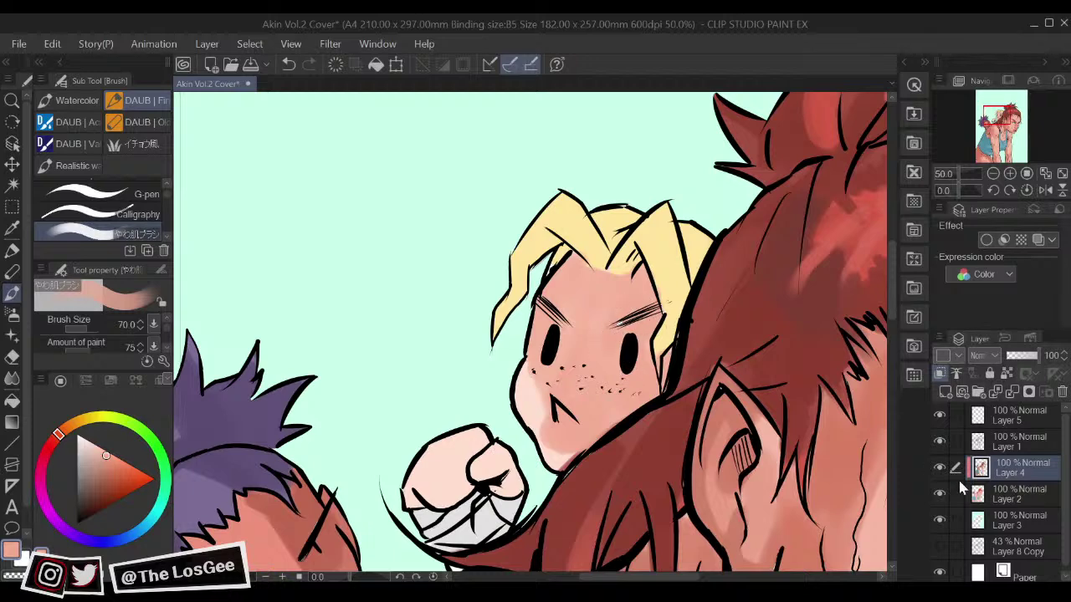
Step: Sample the blonde character's base skin on Layer 2, then return to Layer 4 and extend the peach shadow around the chin
left_click(1017, 493)
left_click(536, 392, "alt")
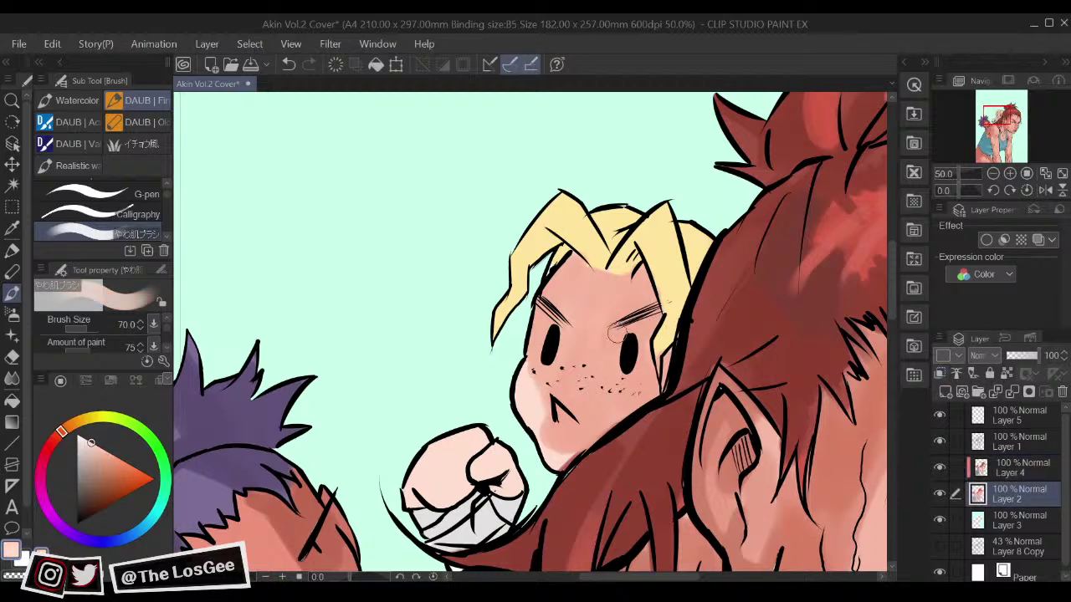
left_click(1009, 471)
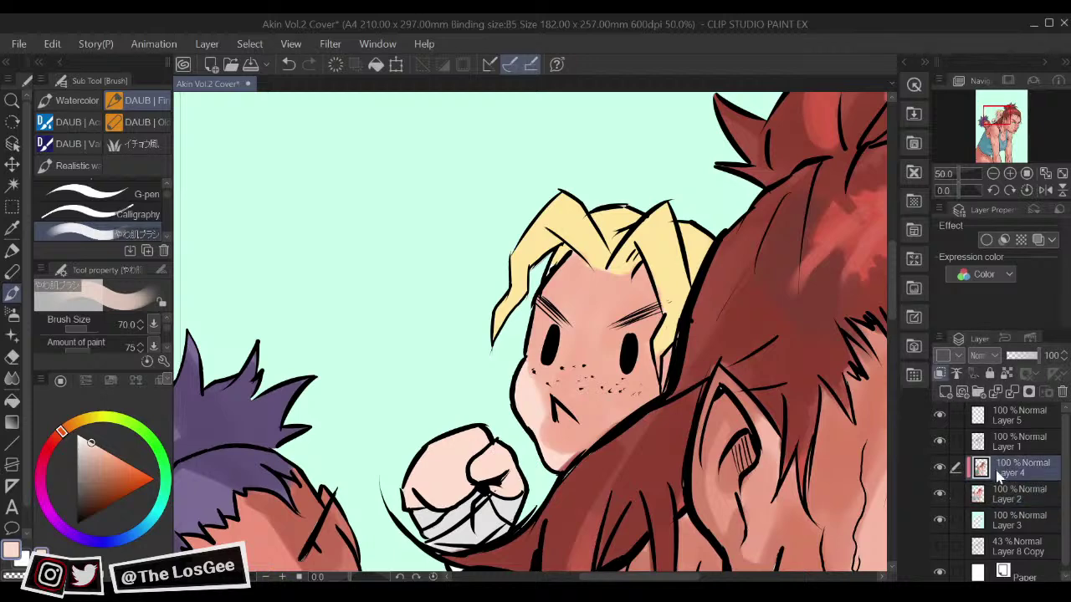
left_click(588, 386, "alt")
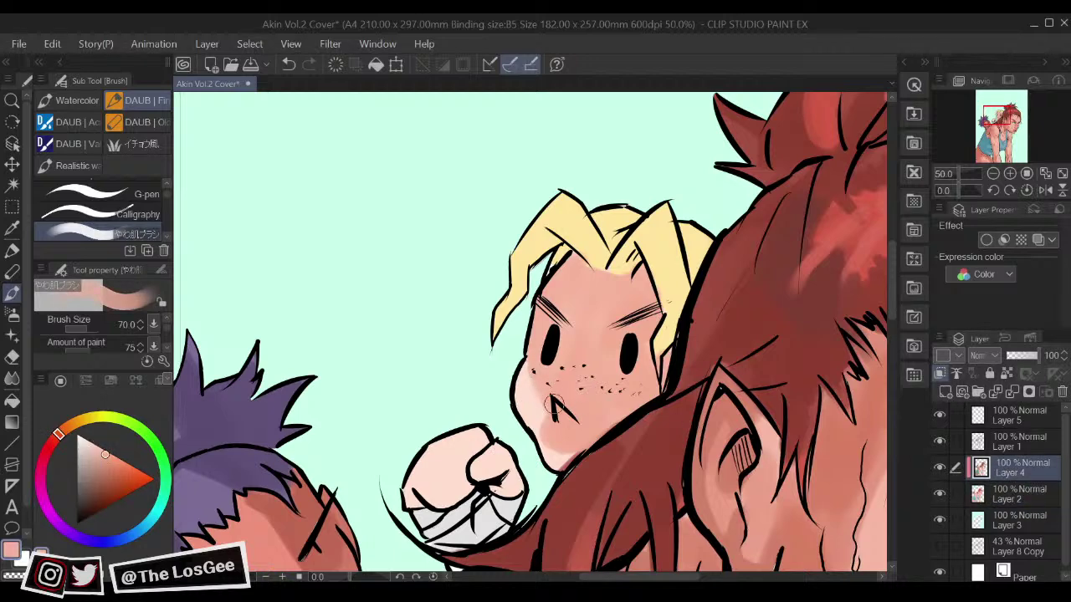
scroll(579, 461, "down", 5)
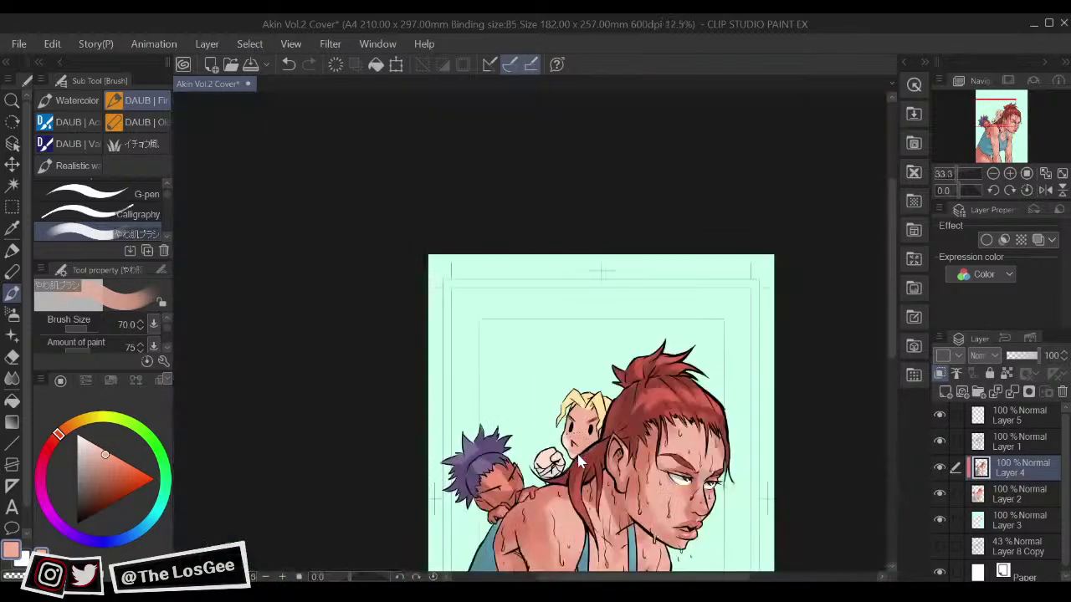
scroll(577, 453, "up", 4)
mouse_move(558, 420)
left_mouse_down()
mouse_move(545, 417)
mouse_move(561, 456)
left_mouse_up()
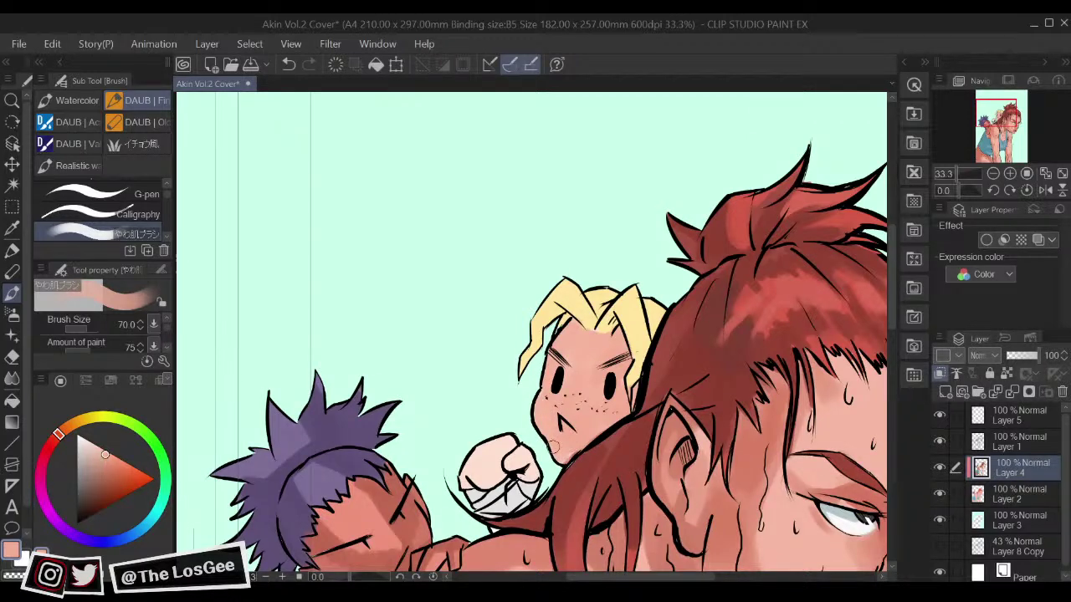
Step: Add deeper peach shadows to the blonde character's cheeks and brow with a size 30 brush
left_click(107, 462)
key("bracketleft")
key("bracketleft")
key("bracketleft")
left_click_drag(559, 405, 545, 400)
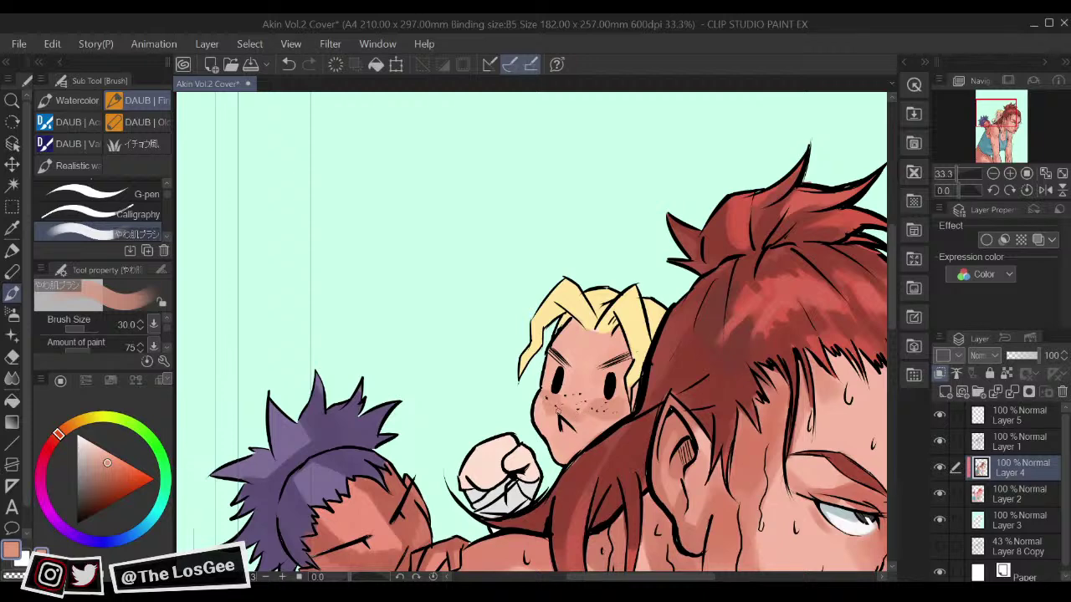
left_click_drag(606, 350, 615, 372)
Step: Shade the blonde character's raised fist and thumb with peach tones sampled from the face, using brush size 70
key("bracketright")
key("bracketright")
key("bracketright")
key("bracketright")
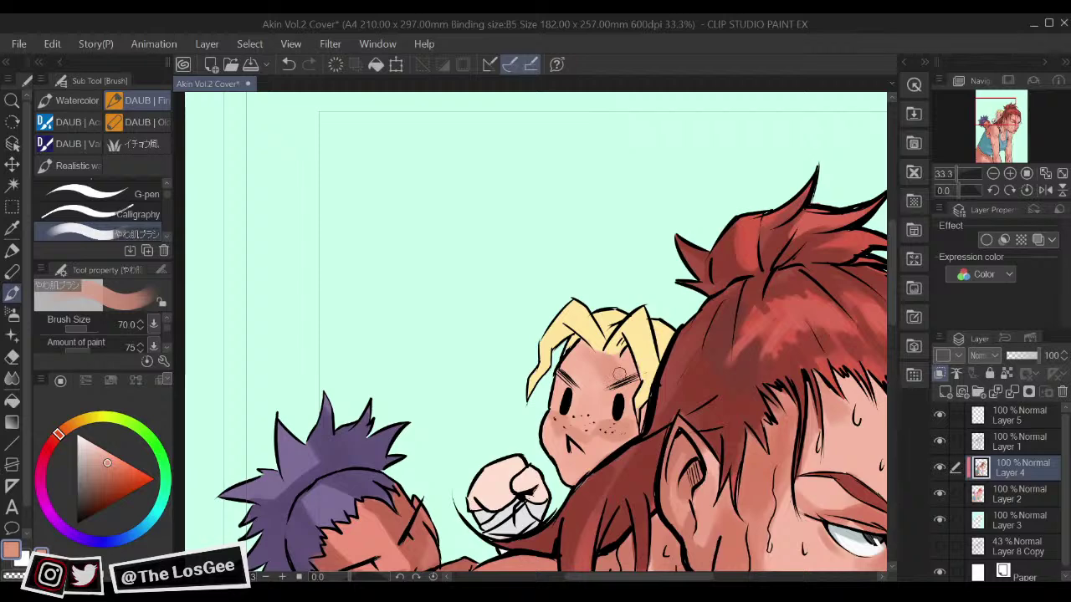
left_click_drag(527, 433, 533, 383)
left_click(575, 408, "alt")
mouse_move(496, 425)
left_mouse_down()
mouse_move(511, 417)
mouse_move(490, 426)
mouse_move(538, 426)
mouse_move(516, 444)
left_mouse_up()
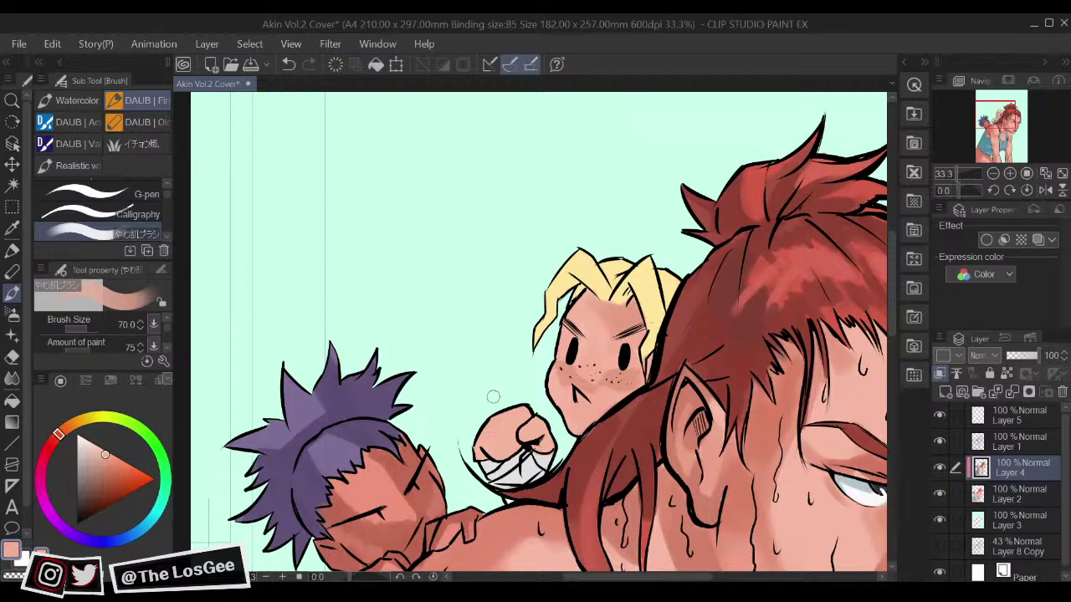
left_click(596, 342, "alt")
left_click(611, 306, "alt")
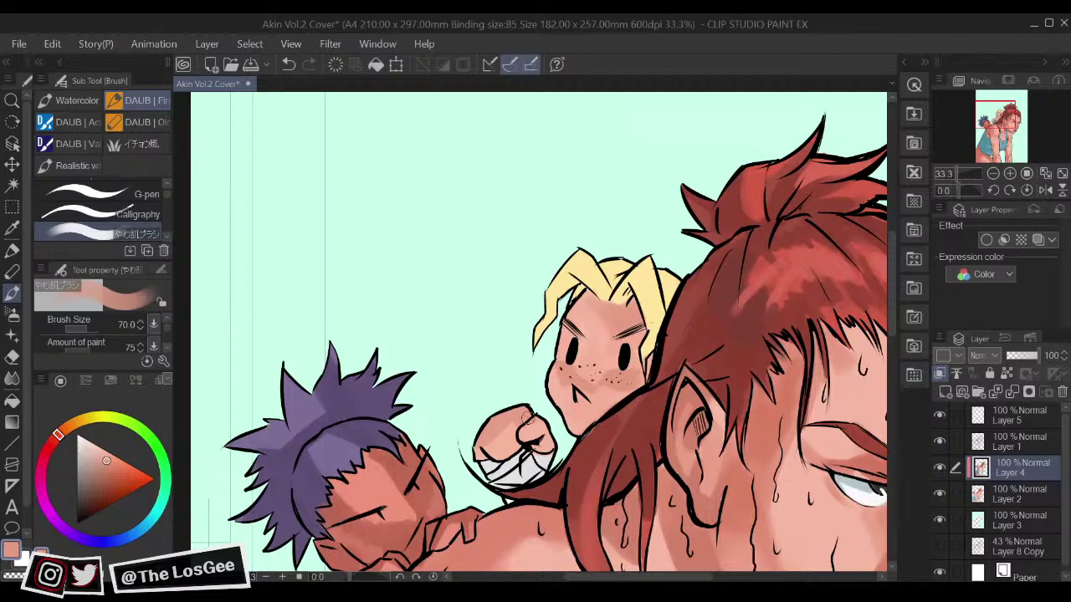
left_click_drag(535, 434, 548, 441)
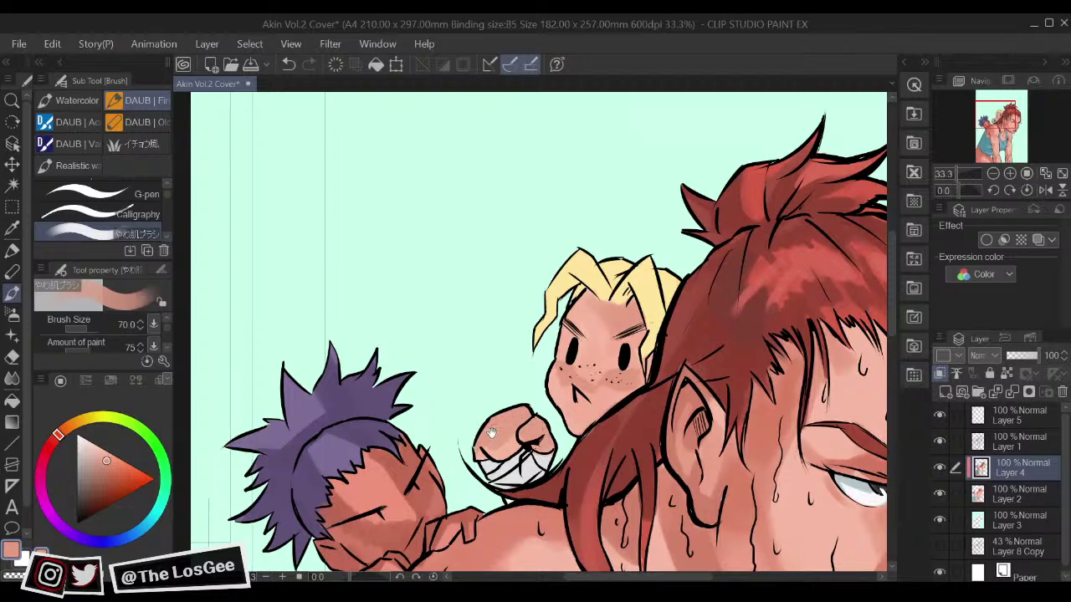
Step: Shade the blonde character's wrist bandages with a darker grey than their base colour
left_click(521, 475, "alt")
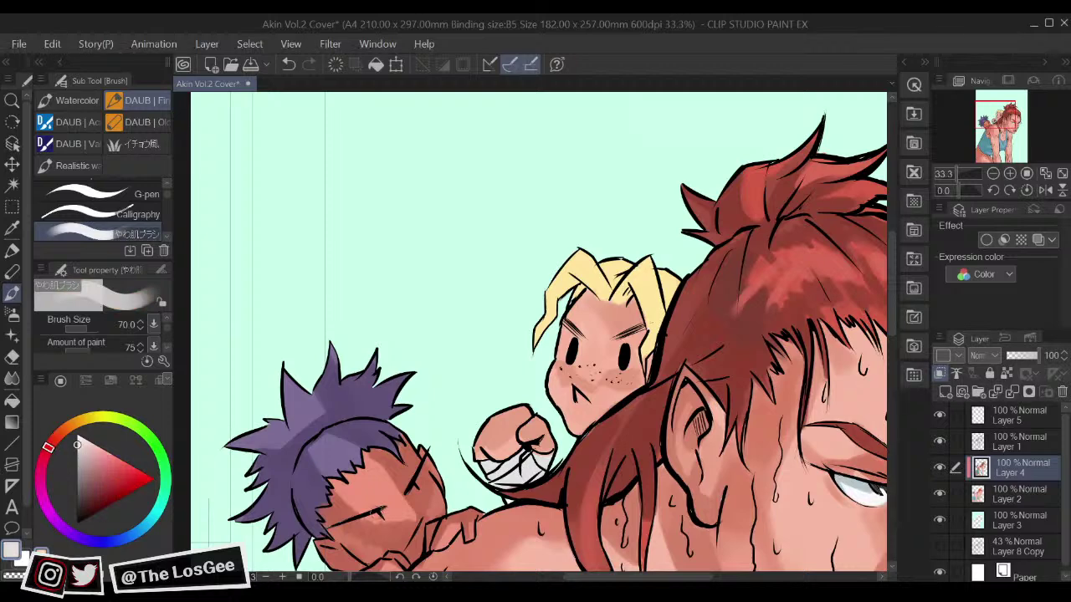
left_click(77, 457)
mouse_move(519, 470)
left_mouse_down()
mouse_move(495, 472)
mouse_move(517, 488)
mouse_move(487, 468)
mouse_move(527, 474)
mouse_move(535, 461)
left_mouse_up()
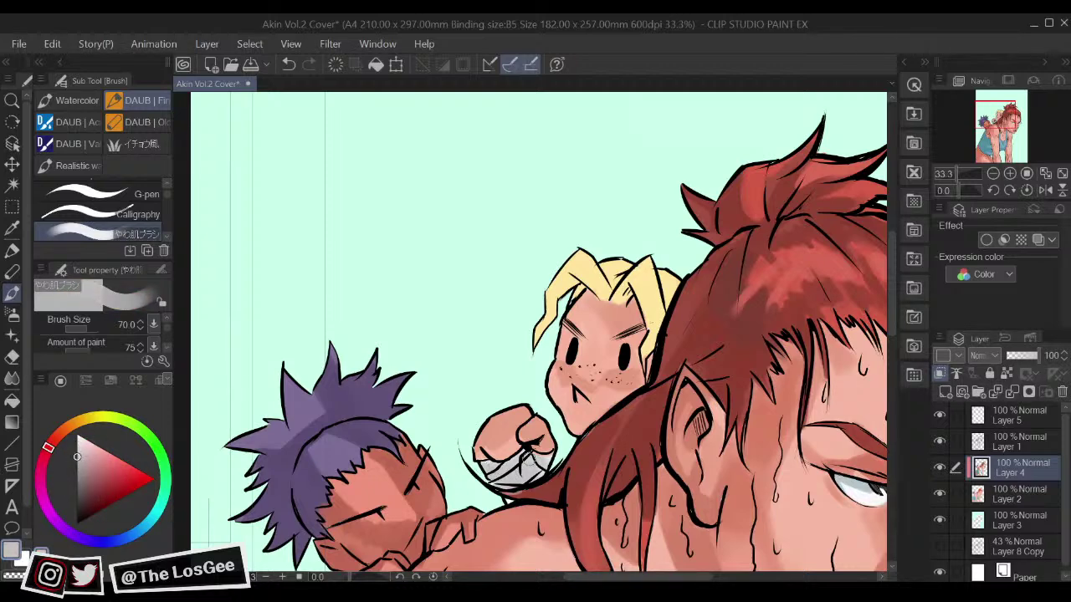
Step: Clean up the area where the wrist bandages meet the red hair and shoulder, using sampled grey, dark red and skin tones
left_click(540, 491, "alt")
left_click(515, 474, "alt")
mouse_move(505, 499)
left_mouse_down()
mouse_move(510, 508)
mouse_move(507, 483)
mouse_move(503, 496)
left_mouse_up()
left_click(537, 493, "alt")
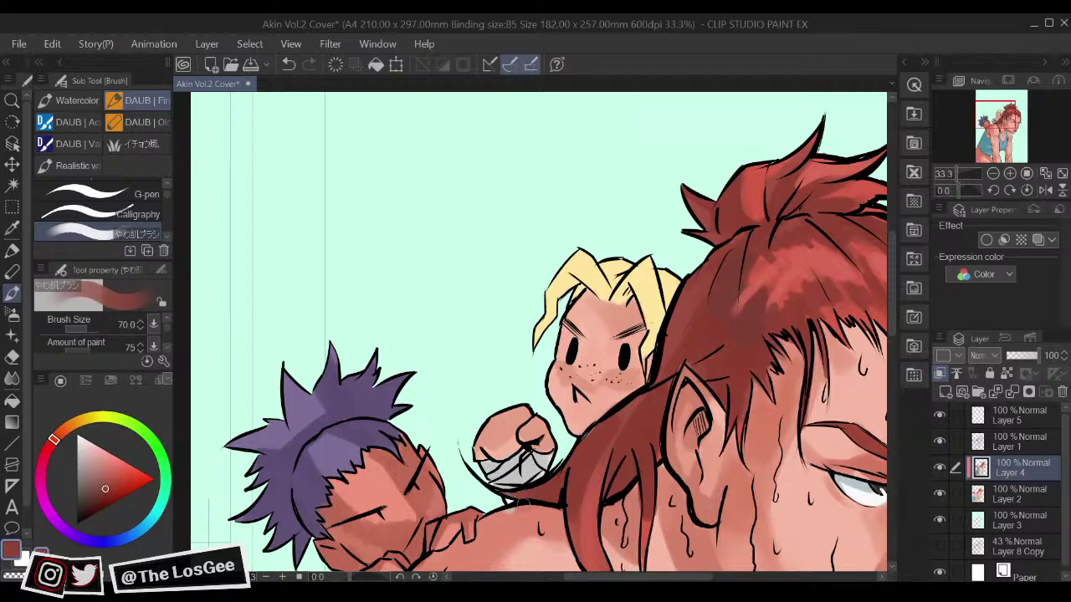
left_click(527, 501, "alt")
scroll(470, 435, "down", 1)
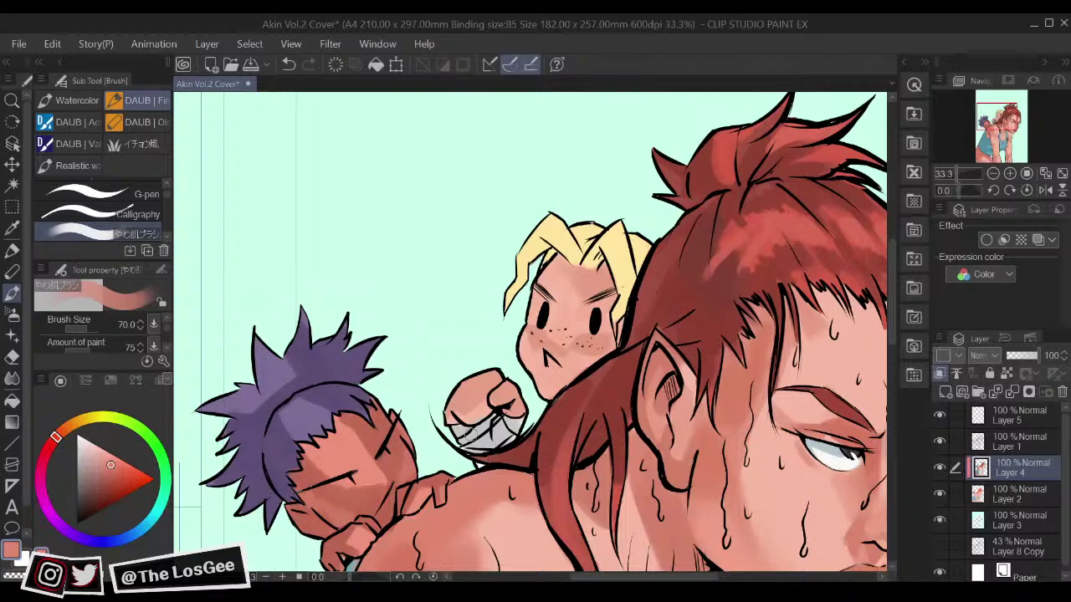
Step: Shade the blonde character's hair with a darker yellow than its sampled base colour
scroll(471, 435, "down", 2)
scroll(472, 442, "down", 2)
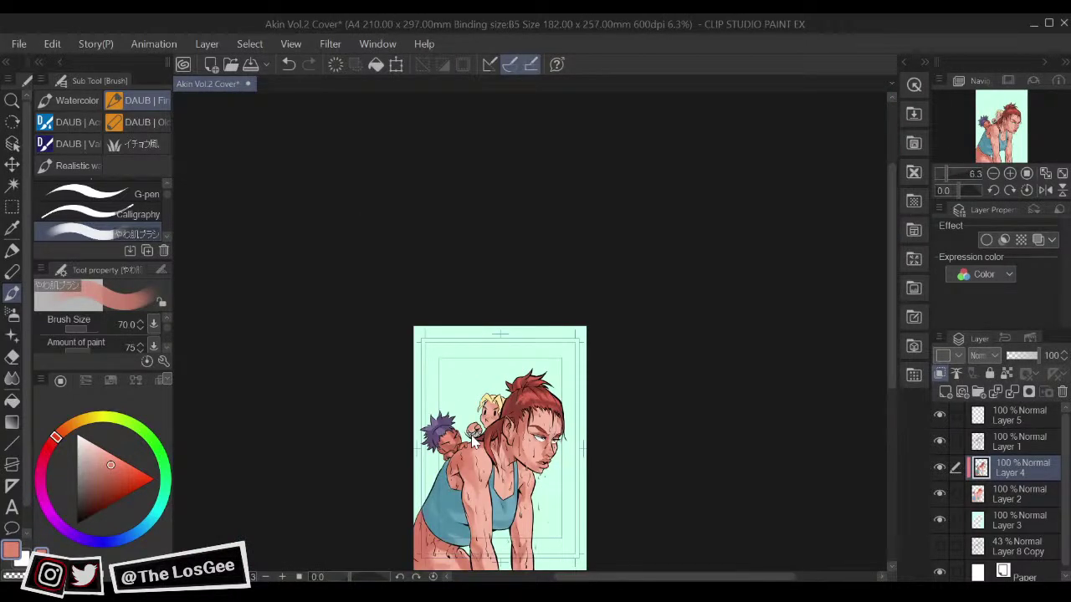
scroll(472, 438, "down", 2)
scroll(471, 438, "up", 7)
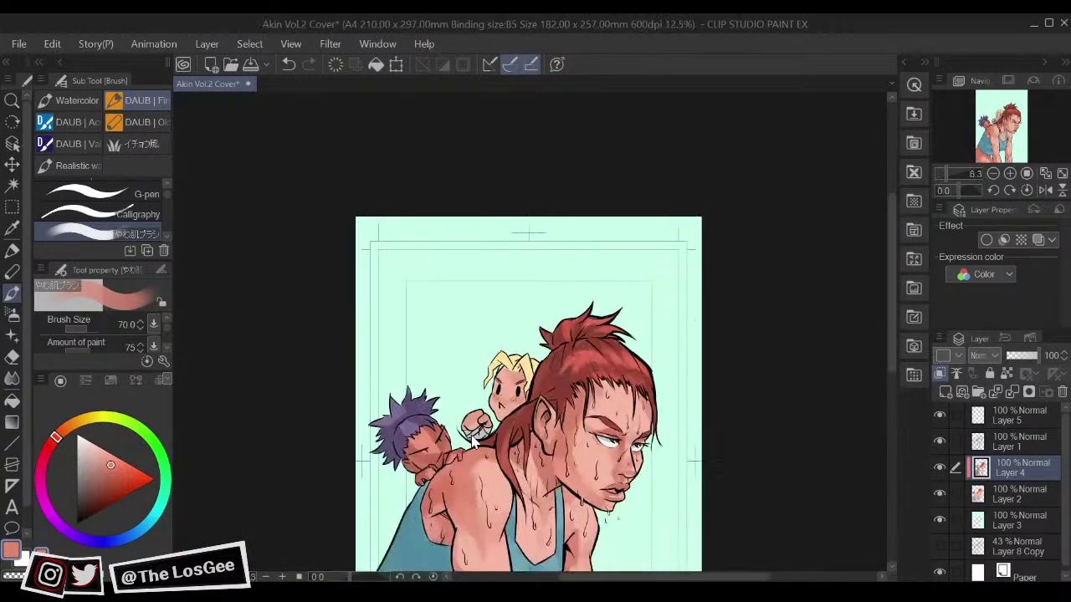
left_click(624, 235, "alt")
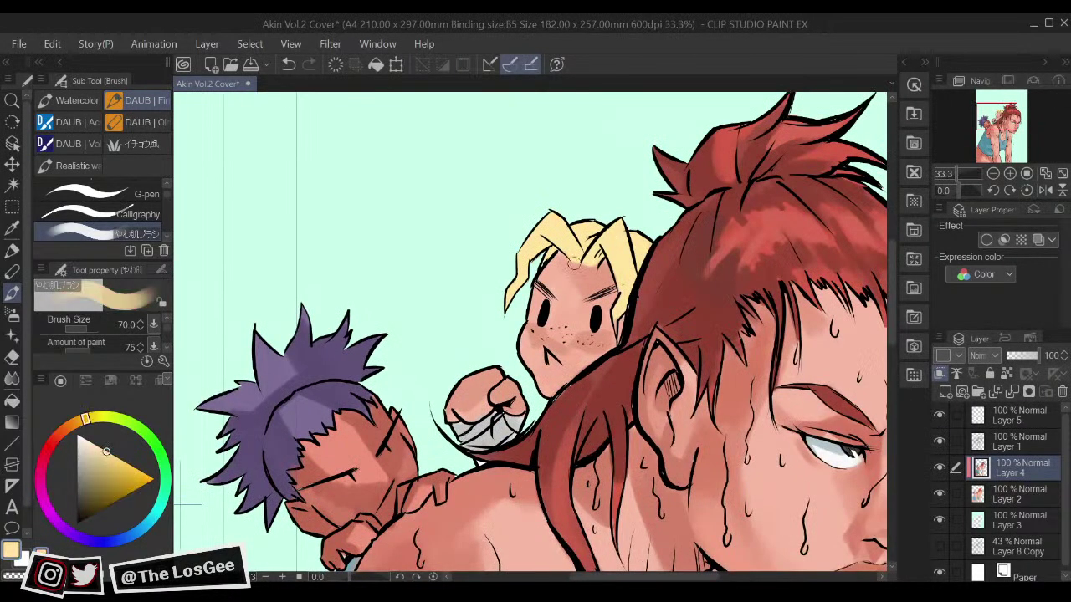
left_click(114, 466)
mouse_move(538, 226)
left_mouse_down()
mouse_move(516, 278)
mouse_move(537, 246)
mouse_move(596, 251)
mouse_move(581, 254)
mouse_move(617, 224)
mouse_move(626, 283)
mouse_move(612, 249)
mouse_move(627, 284)
mouse_move(618, 280)
mouse_move(627, 268)
mouse_move(615, 318)
left_mouse_up()
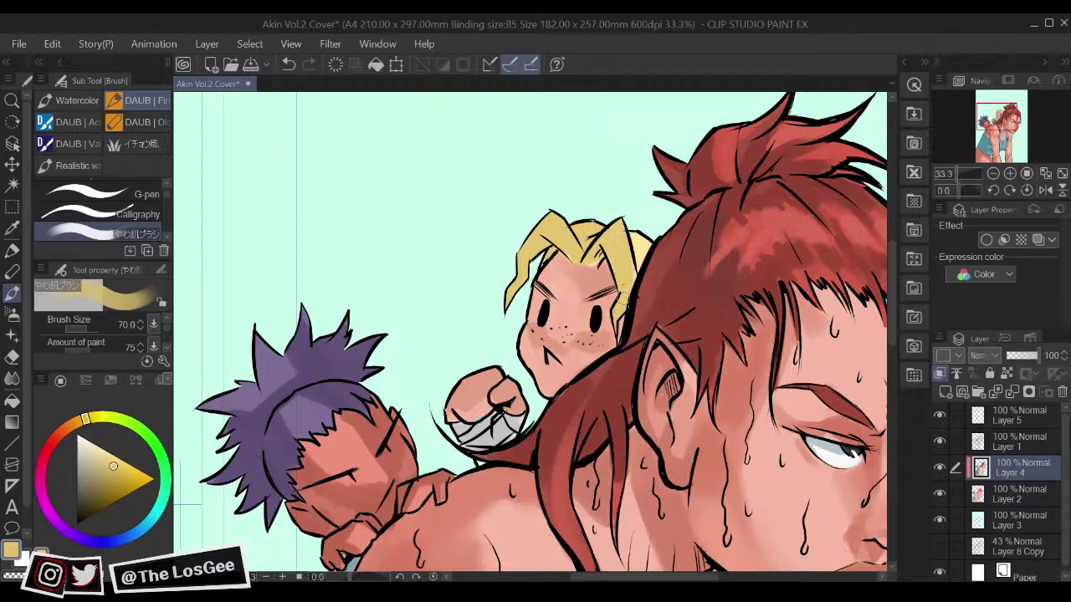
left_click_drag(636, 237, 636, 260)
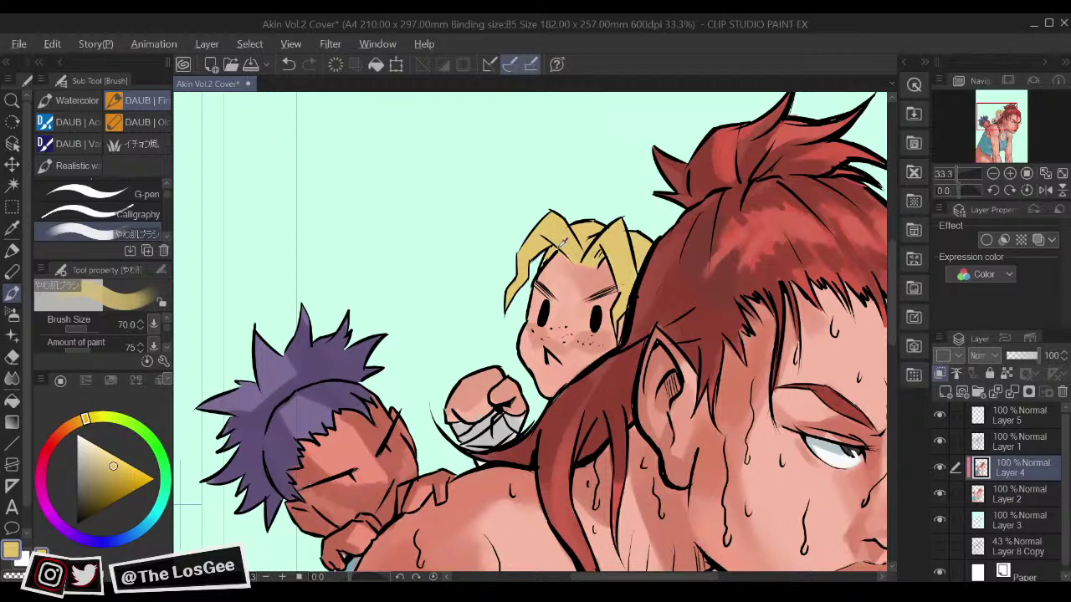
Step: Deepen the shadows in the blonde character's fringe and side locks with a darker golden yellow, using brush size 50
key("alt")
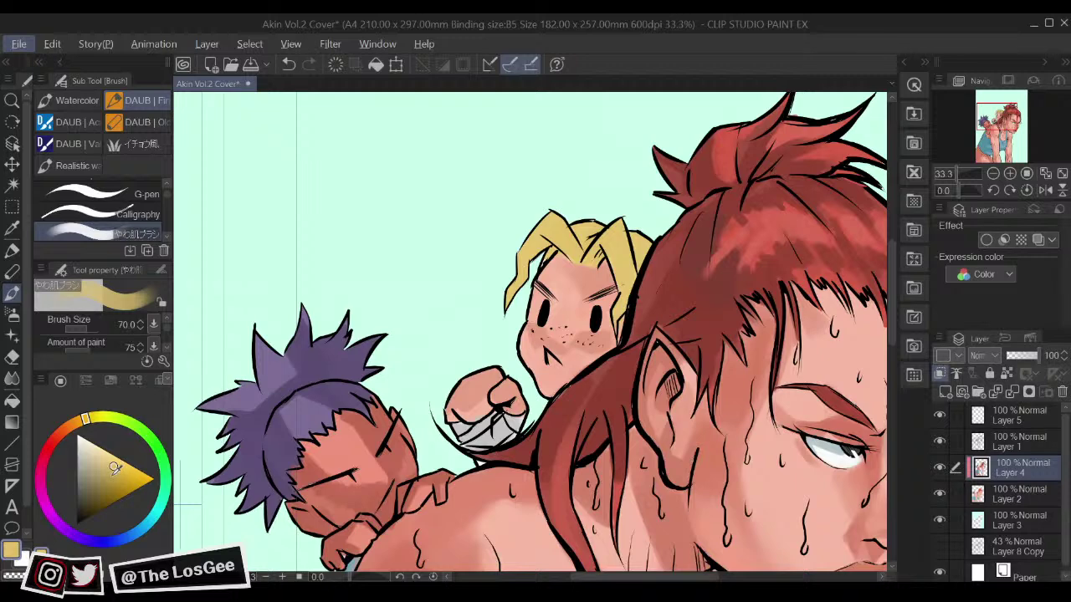
left_click(112, 474)
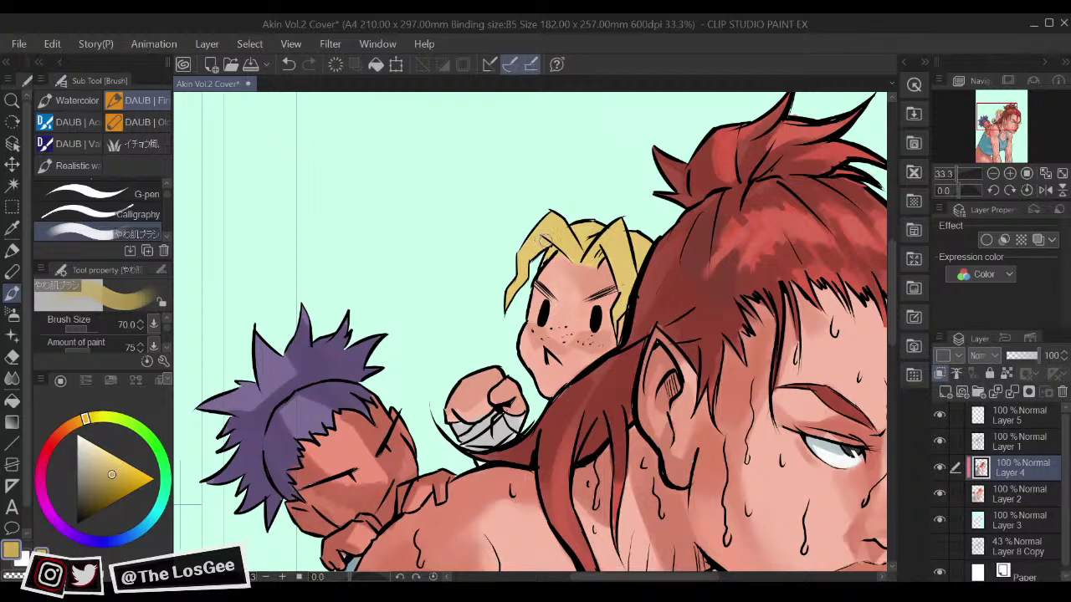
mouse_move(541, 229)
left_mouse_down()
mouse_move(526, 246)
mouse_move(549, 220)
mouse_move(573, 233)
mouse_move(571, 251)
mouse_move(558, 239)
mouse_move(573, 260)
left_mouse_up()
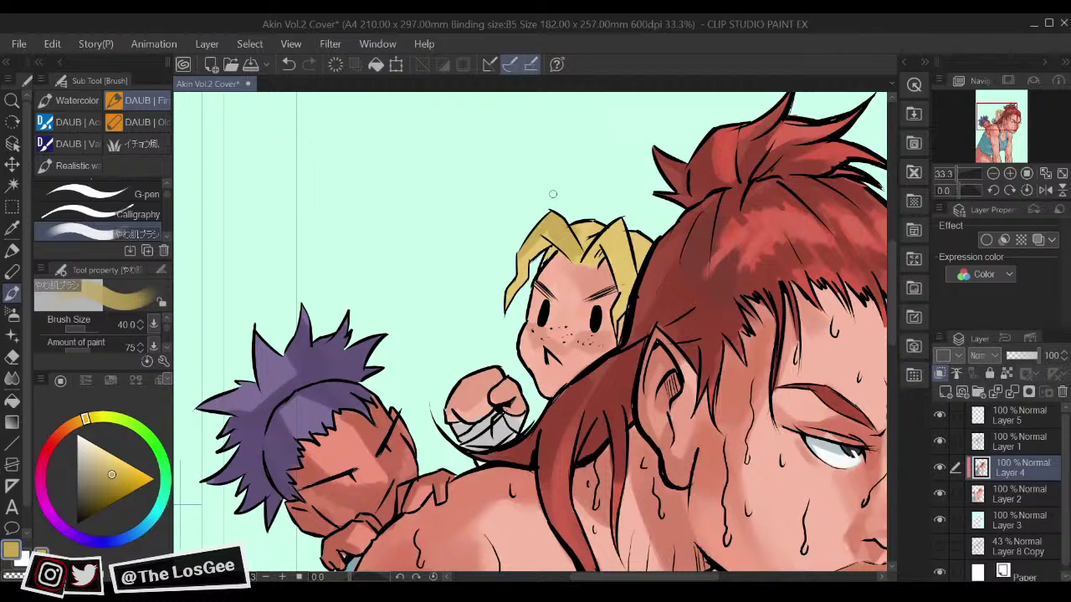
key("bracketright")
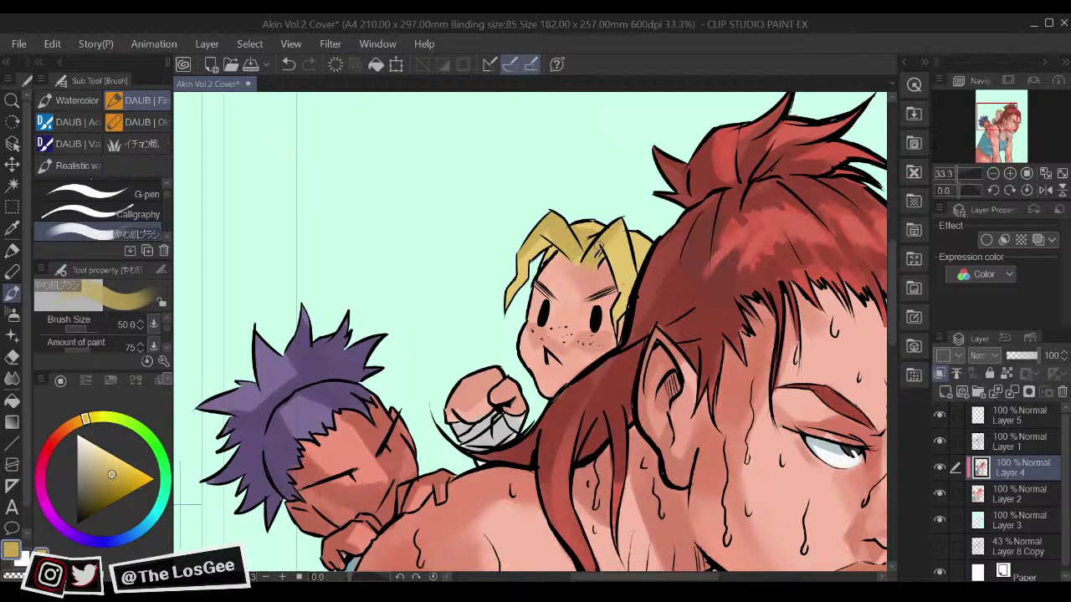
left_click_drag(630, 259, 619, 228)
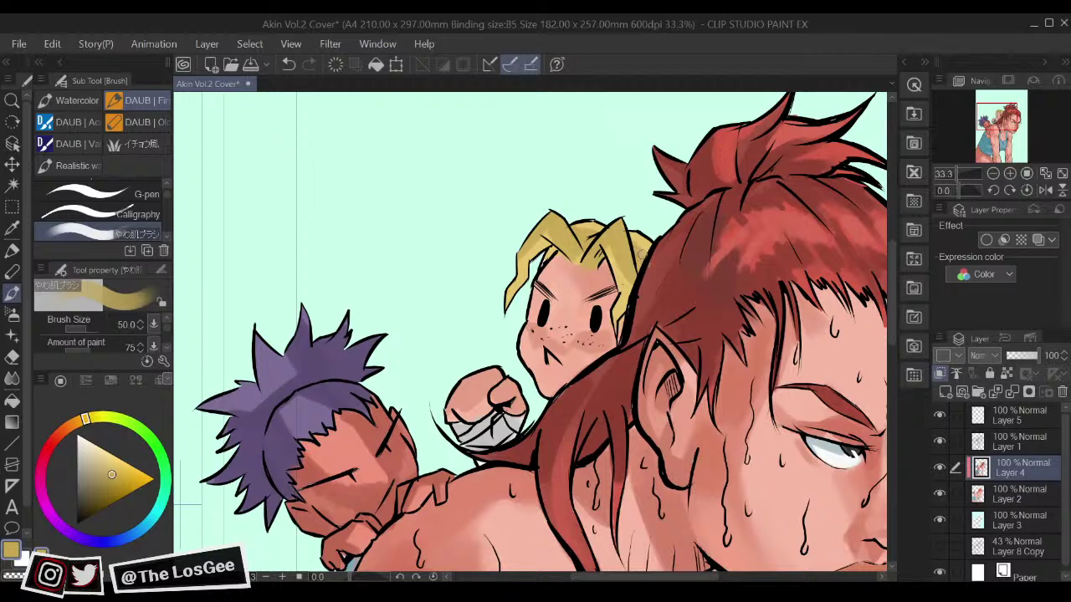
Step: Shade the forehead beneath the red-haired character's fringe with a reddish skin tone sampled from there
left_click(653, 274, "alt")
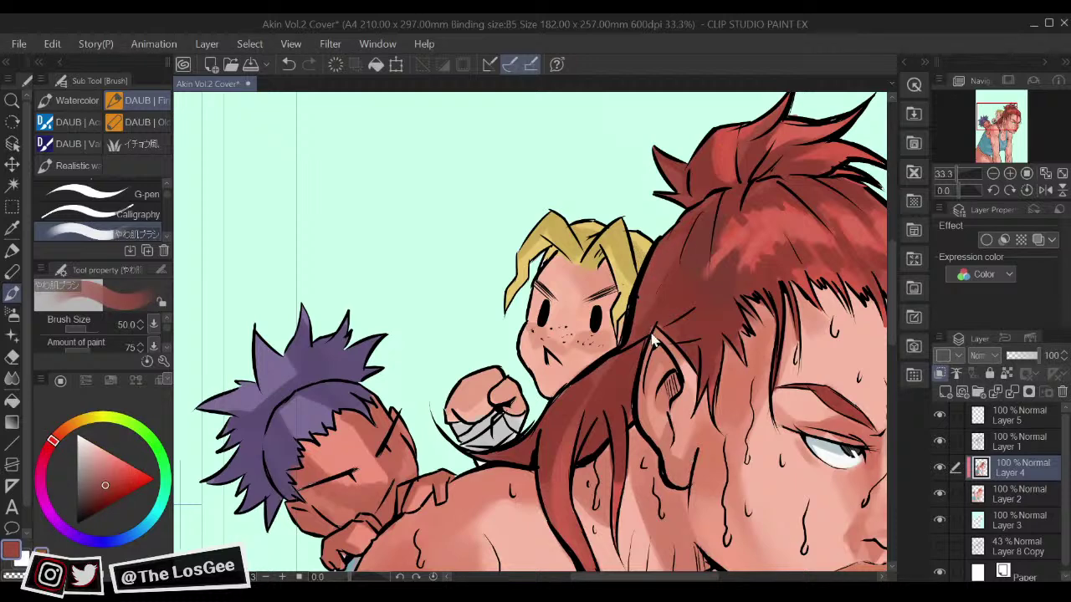
scroll(653, 341, "down", 7)
scroll(654, 341, "up", 2)
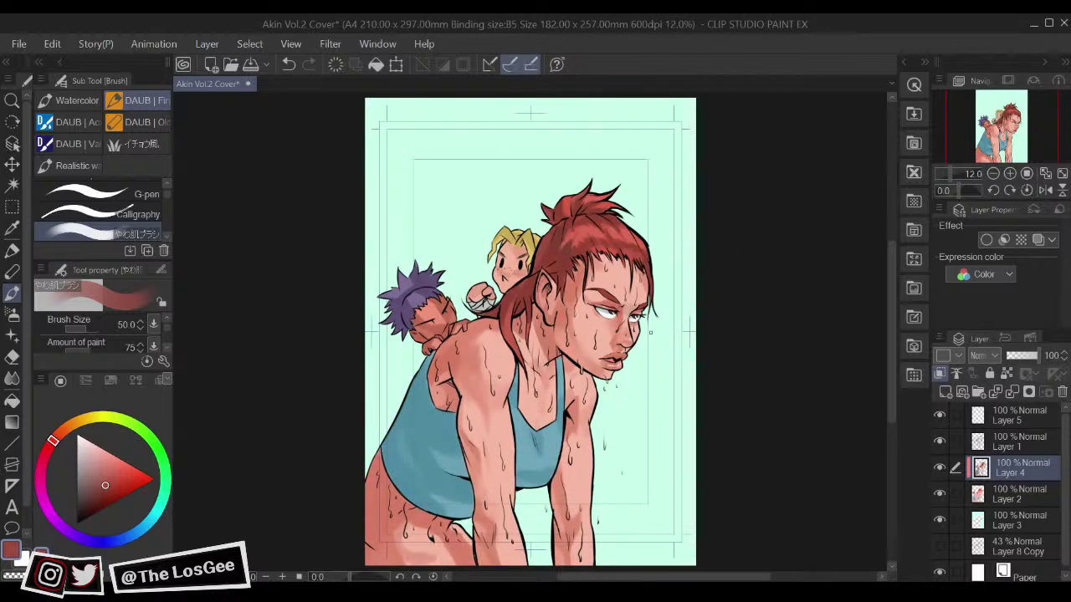
scroll(651, 333, "up", 2)
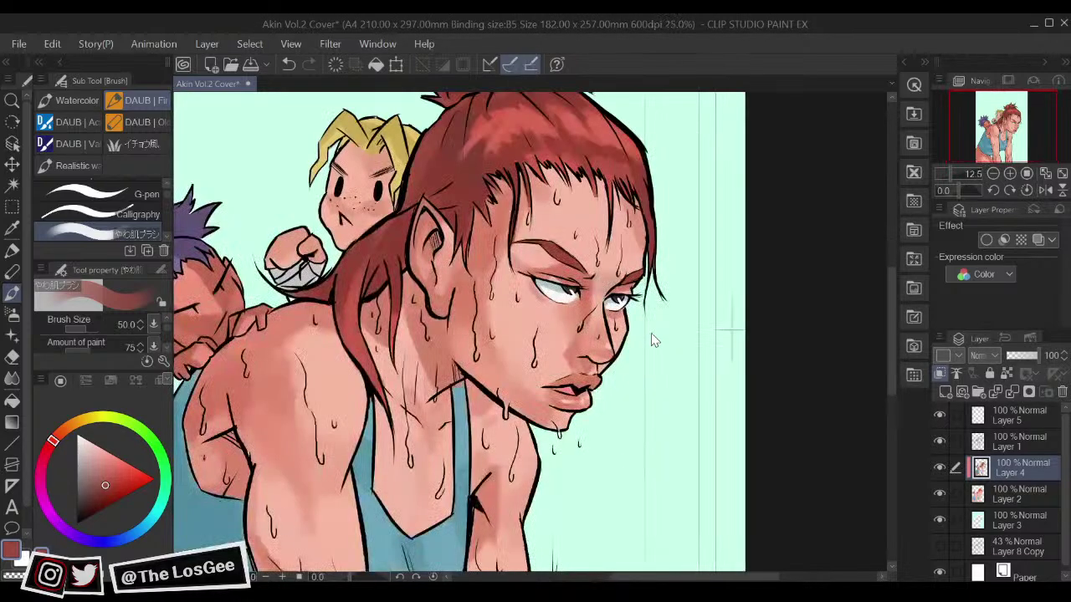
left_click(595, 195, "alt")
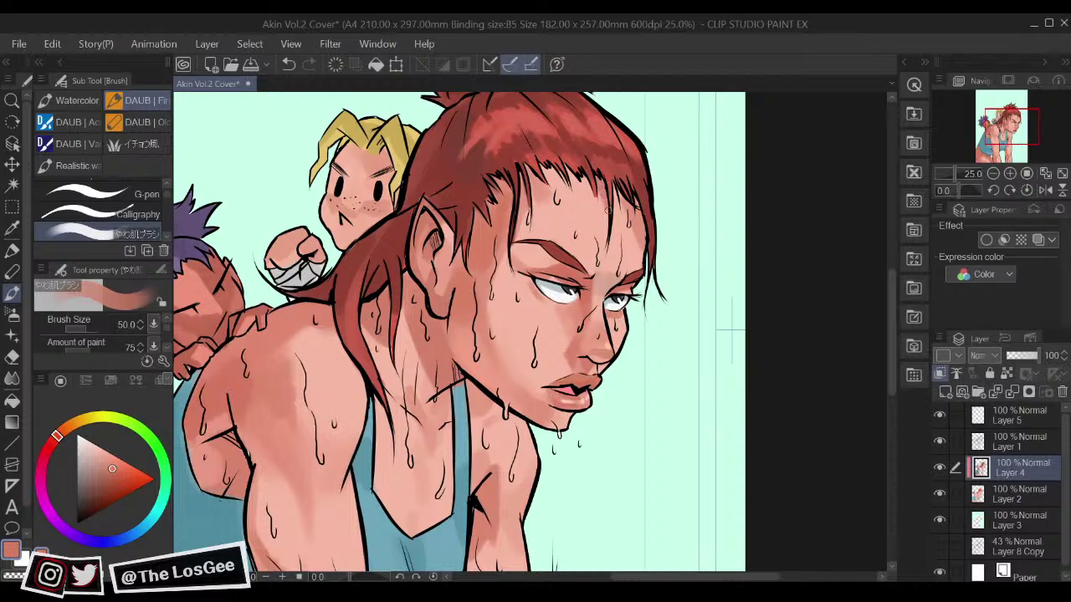
left_click_drag(630, 218, 639, 225)
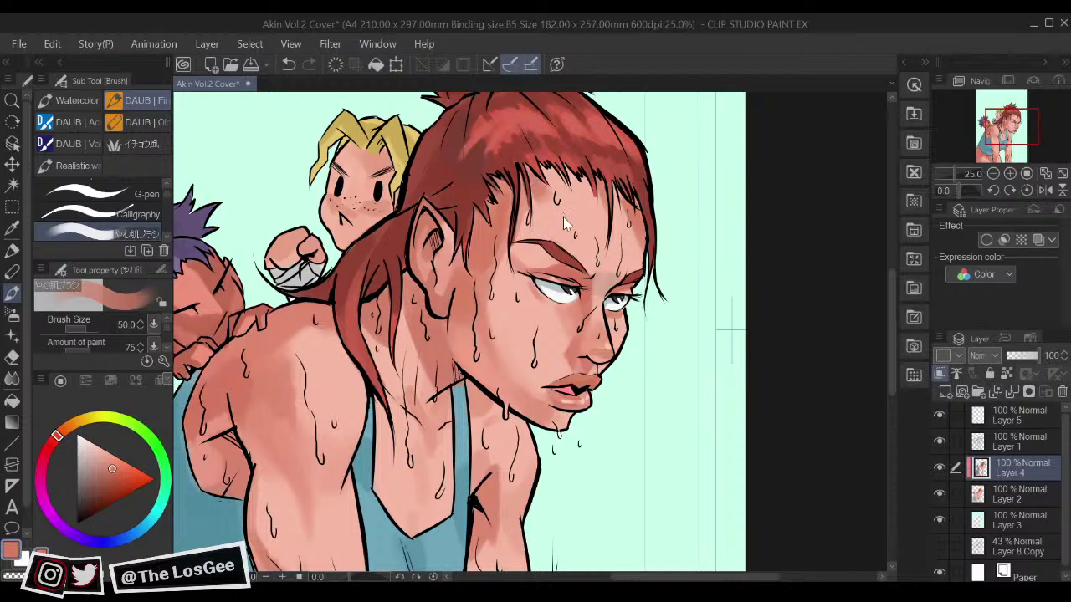
Step: Shade the sweat drops on the red-haired character's cheek and jaw with a darker skin tone, using brush size 25
scroll(563, 217, "down", 3)
scroll(563, 217, "up", 5)
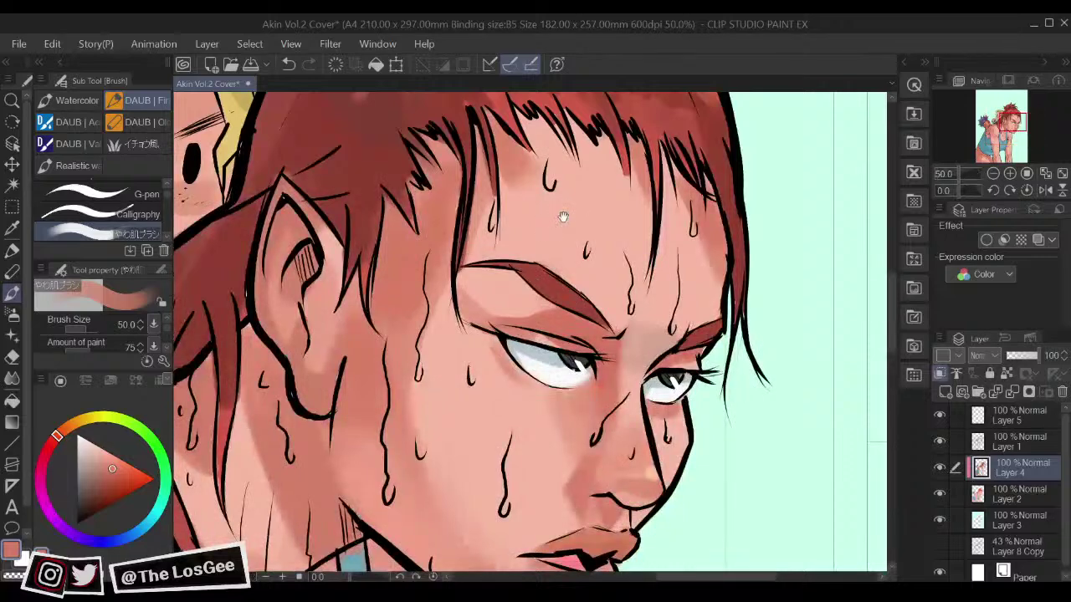
left_click_drag(563, 216, 572, 141)
left_click(607, 430, "alt")
key("bracketleft")
key("bracketleft")
key("bracketleft")
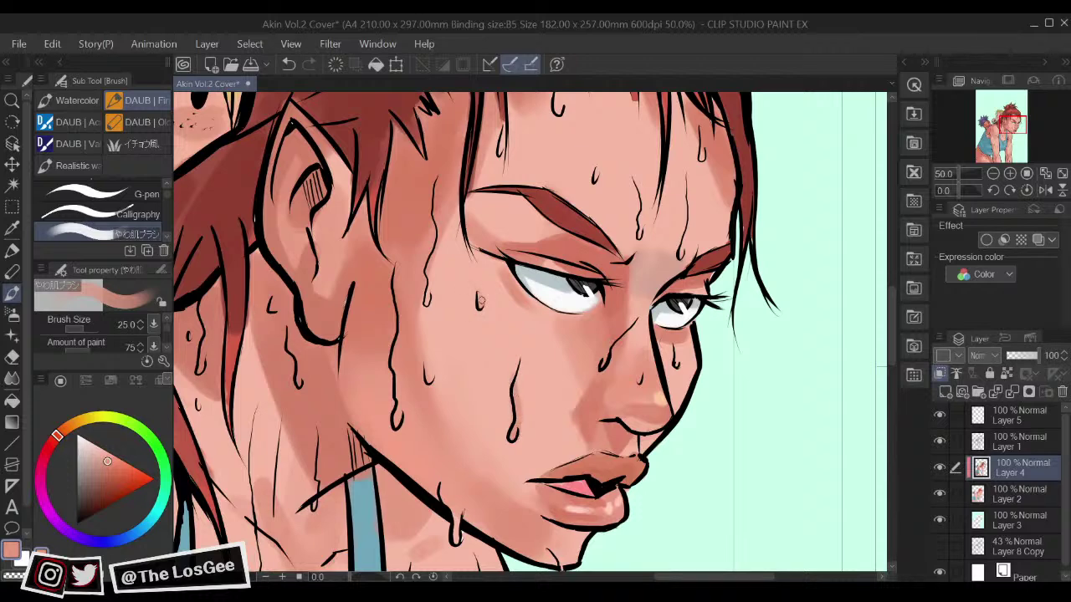
left_click_drag(567, 356, 586, 337)
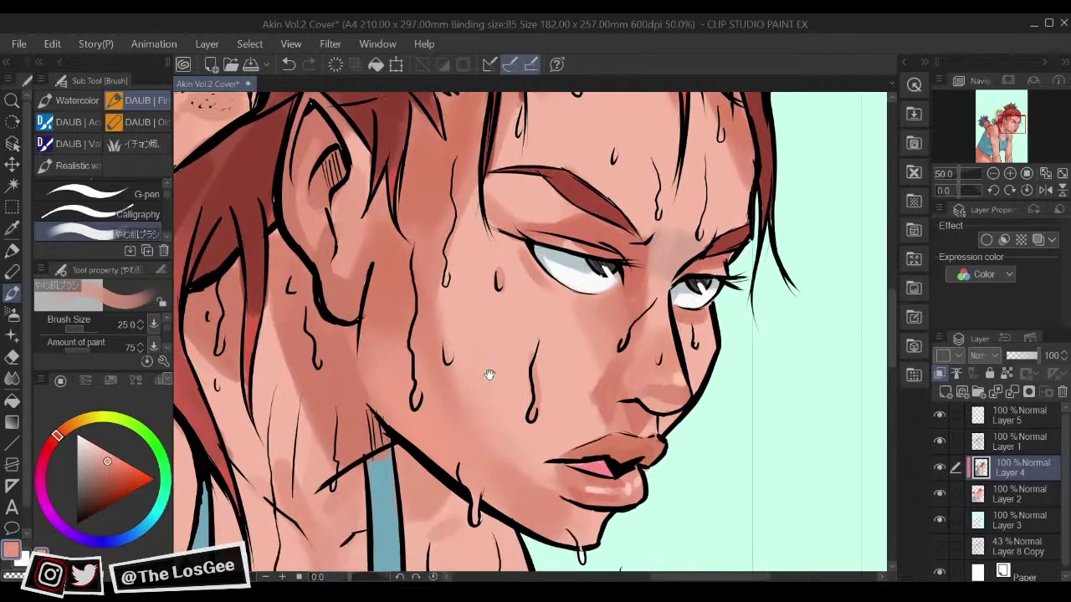
left_click(111, 472)
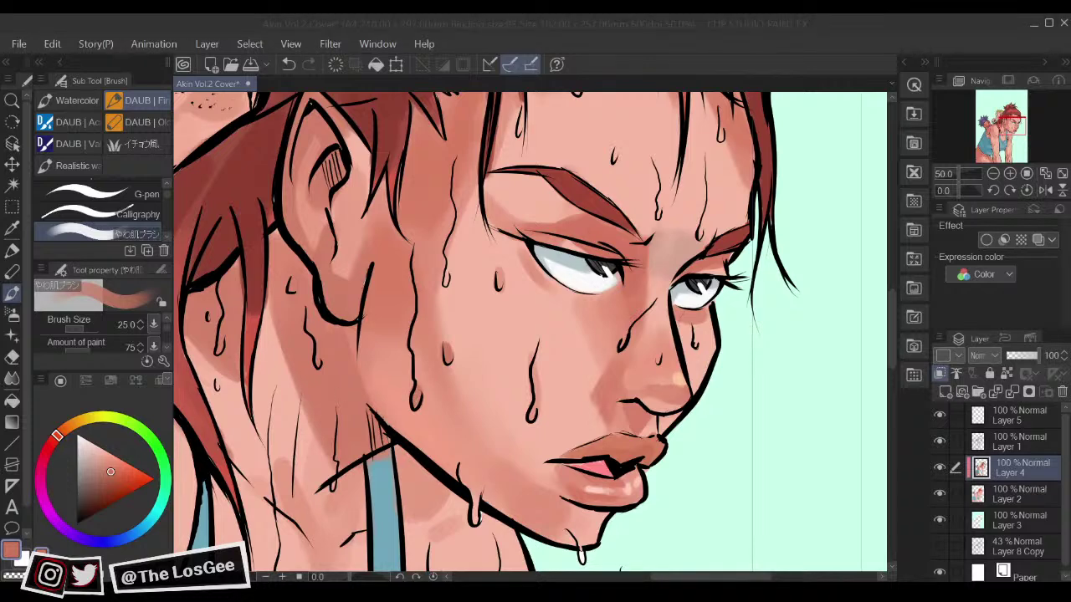
left_click(409, 409)
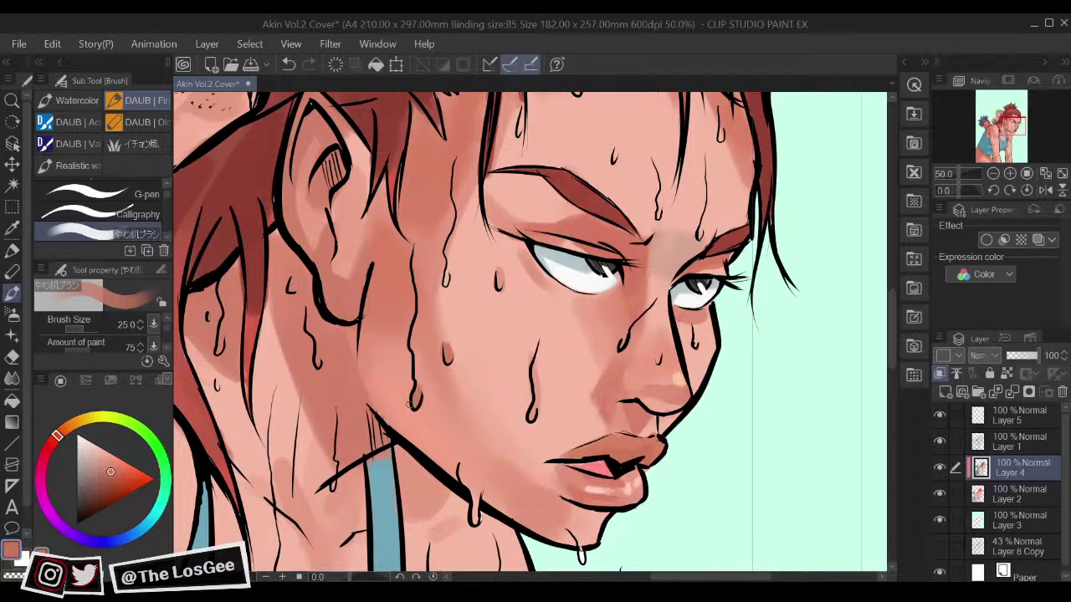
mouse_move(550, 489)
left_mouse_down()
mouse_move(542, 401)
mouse_move(569, 482)
left_mouse_up()
left_click_drag(536, 394, 535, 404)
Step: Shade the sweat drops on the red-haired character's far shoulder and upper arm with the darker skin tone
scroll(540, 388, "down", 3)
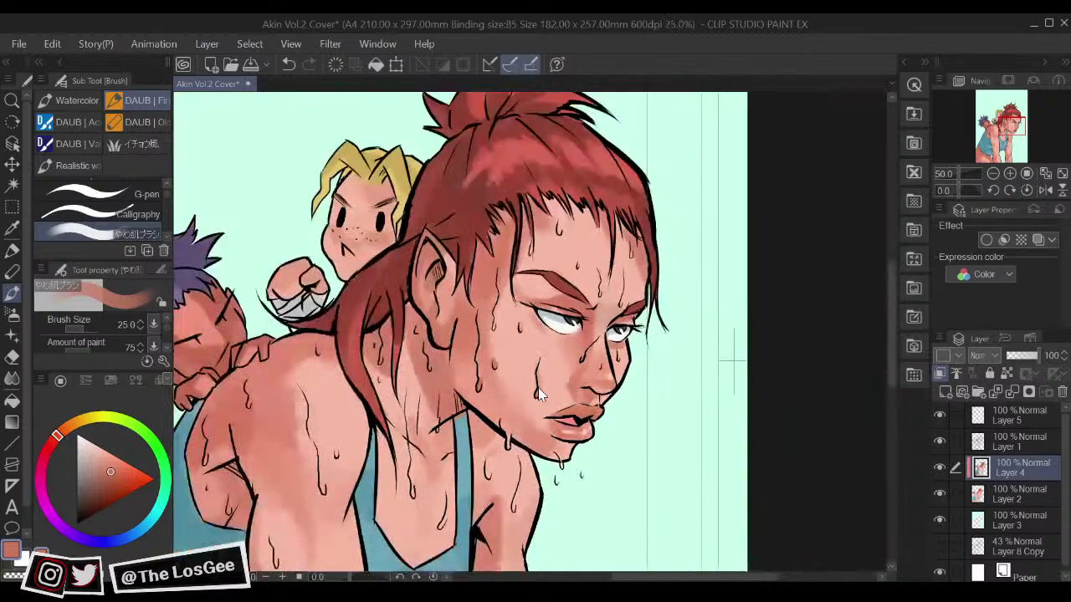
scroll(540, 389, "up", 2)
left_click_drag(799, 351, 839, 297)
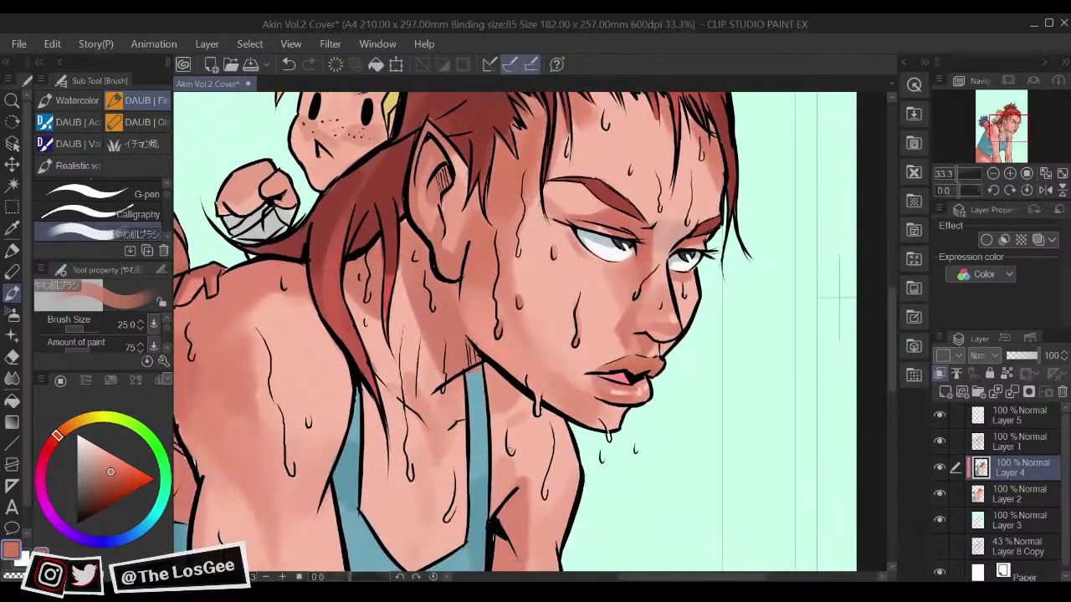
left_click_drag(510, 445, 511, 456)
mouse_move(543, 499)
left_mouse_down()
mouse_move(569, 359)
mouse_move(608, 283)
left_mouse_up()
mouse_move(561, 444)
left_mouse_down()
mouse_move(566, 476)
mouse_move(570, 438)
left_mouse_up()
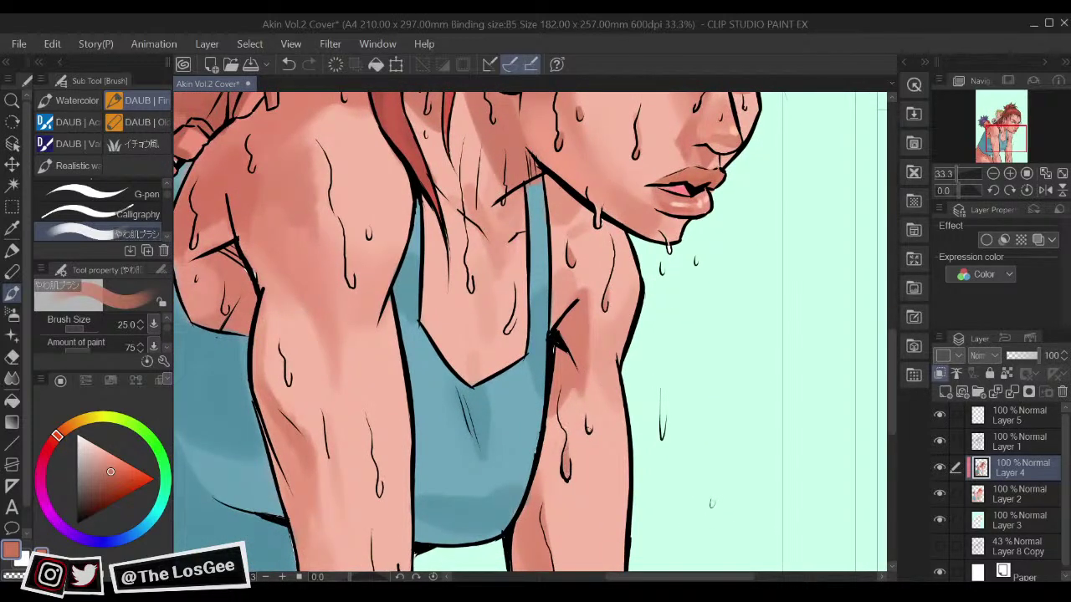
Step: Shade the sweat drops on the red-haired character's near arm and shoulder with the darker skin tone, using brush size 50
mouse_move(375, 497)
left_mouse_down()
mouse_move(482, 440)
mouse_move(497, 384)
left_mouse_up()
left_click_drag(480, 326, 505, 461)
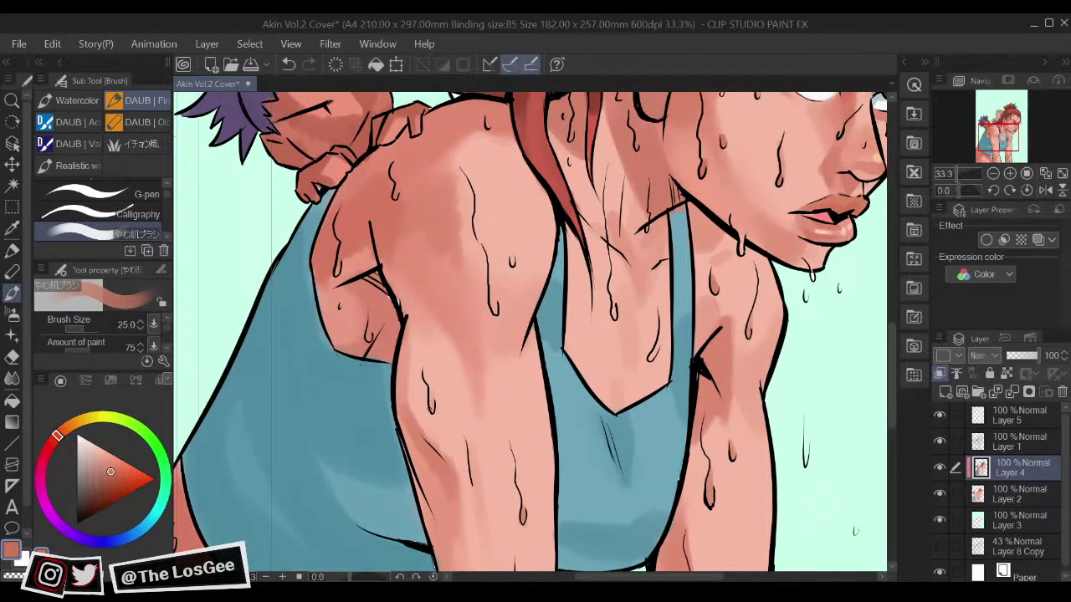
key("bracketright")
key("bracketright")
key("bracketright")
left_click_drag(434, 407, 432, 393)
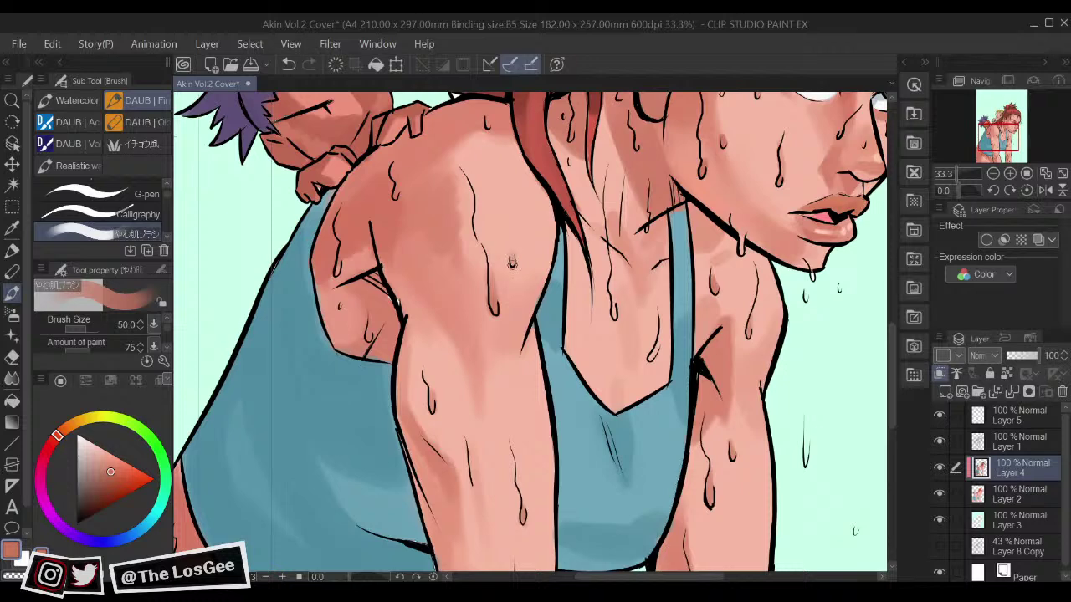
left_click_drag(512, 256, 512, 262)
left_click_drag(509, 178, 521, 352)
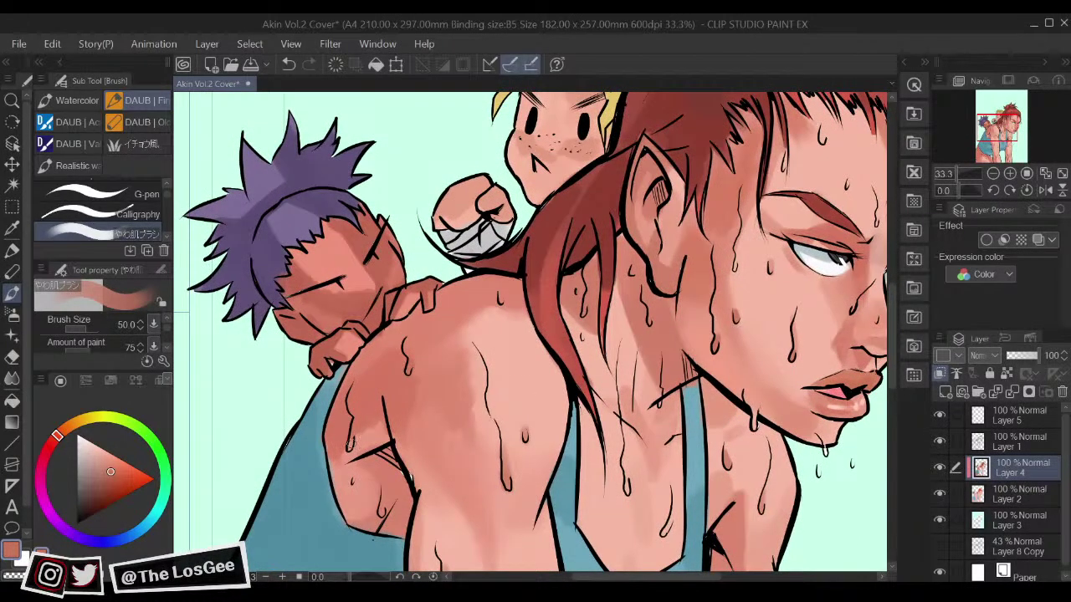
Step: Shade the sweat drops on the red-haired character's chest and neck with the darker skin tone
mouse_move(385, 477)
left_mouse_down()
mouse_move(393, 326)
mouse_move(318, 372)
left_mouse_up()
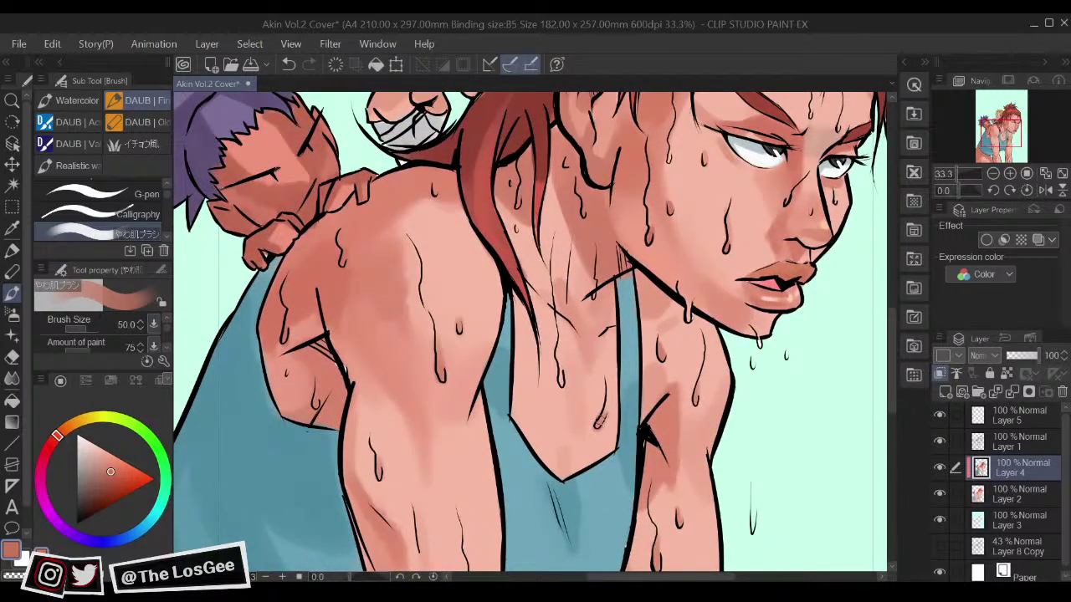
left_click_drag(557, 367, 562, 383)
left_click_drag(566, 270, 571, 324)
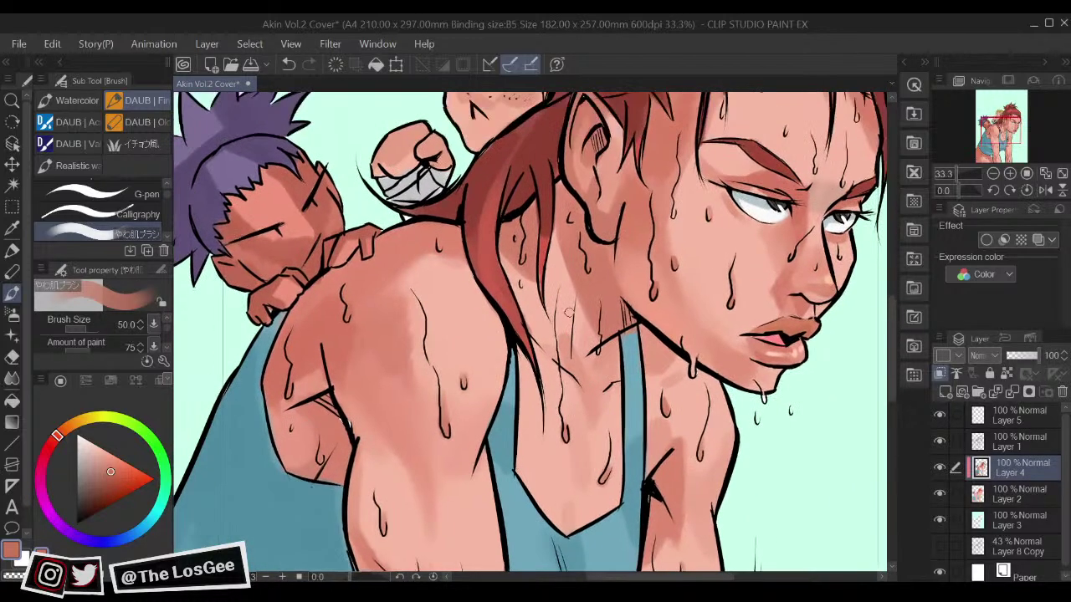
left_click_drag(563, 414, 566, 378)
left_click_drag(584, 409, 575, 276)
Step: Shade the sweat drops on the red-haired character's forearms and forehead with the darker skin tone
left_click_drag(644, 367, 631, 264)
left_click_drag(680, 397, 689, 215)
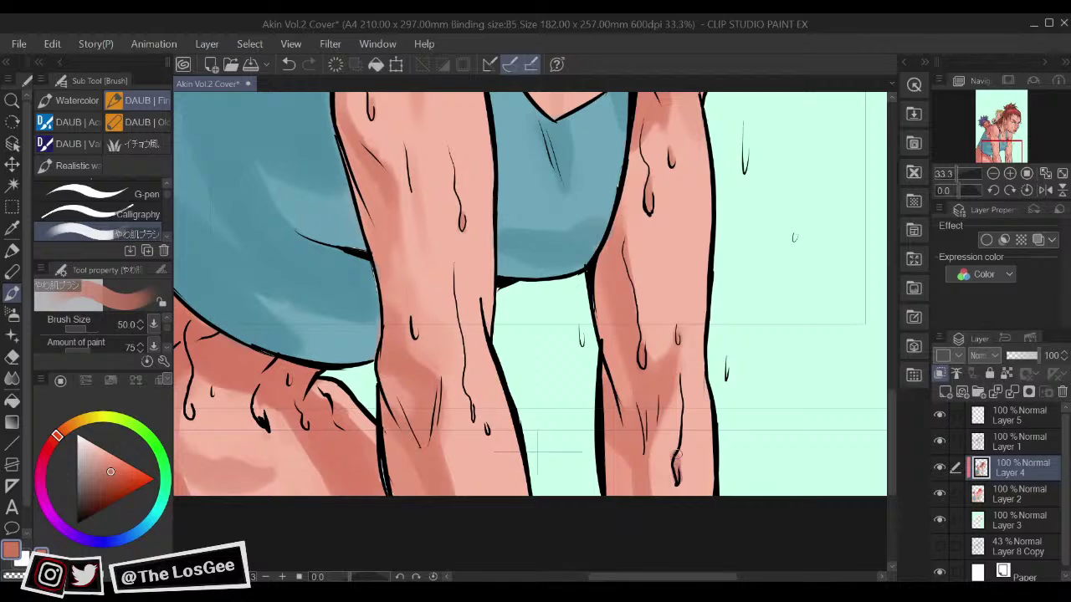
left_click_drag(702, 393, 690, 468)
scroll(672, 502, "down", 7)
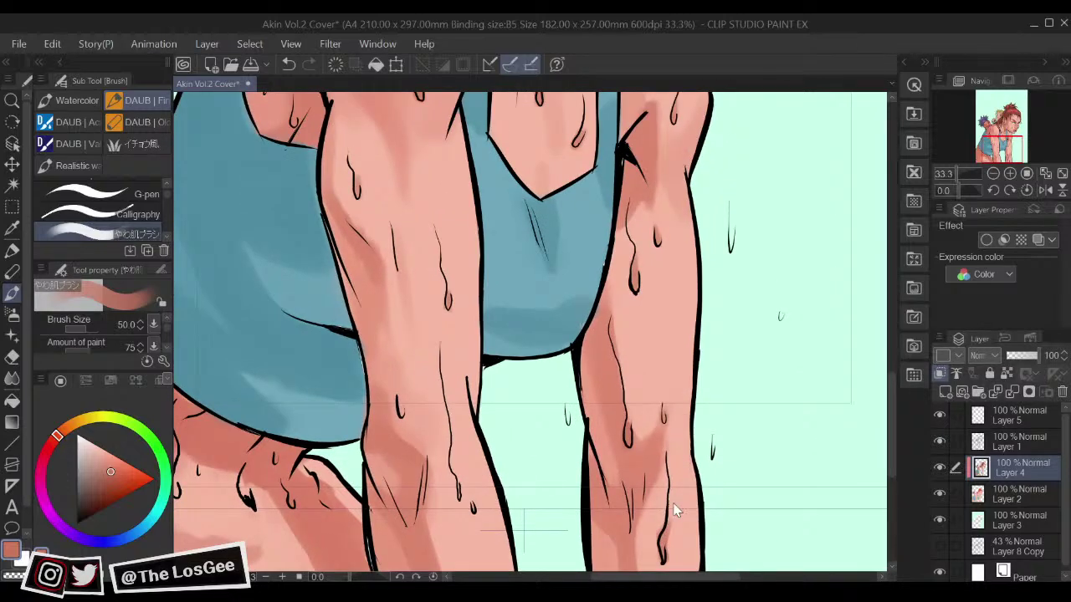
scroll(675, 510, "up", 4)
left_click_drag(720, 258, 654, 407)
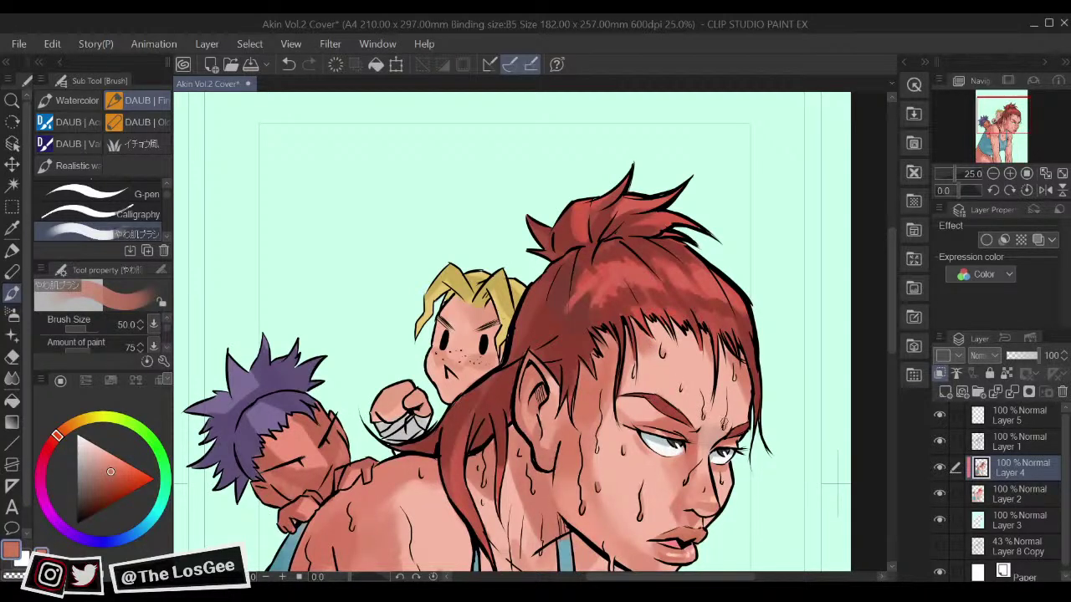
left_click_drag(735, 376, 666, 248)
left_click_drag(556, 365, 582, 381)
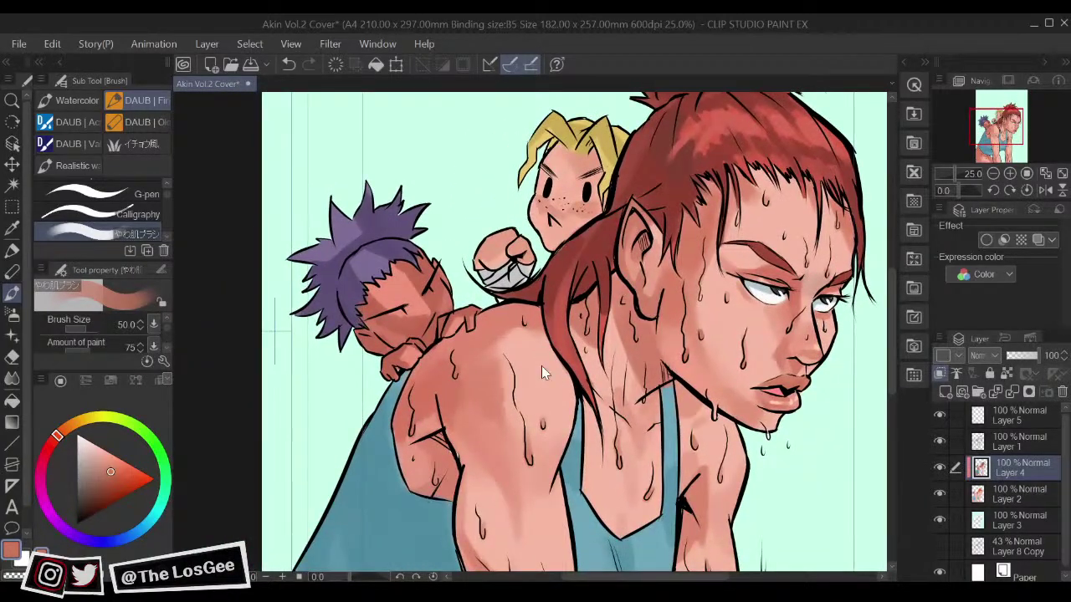
Step: Paint a pale pink highlight in the long sweat drop on the red-haired character's near upper arm, using brush size 15
scroll(541, 366, "up", 2)
scroll(541, 368, "up", 1)
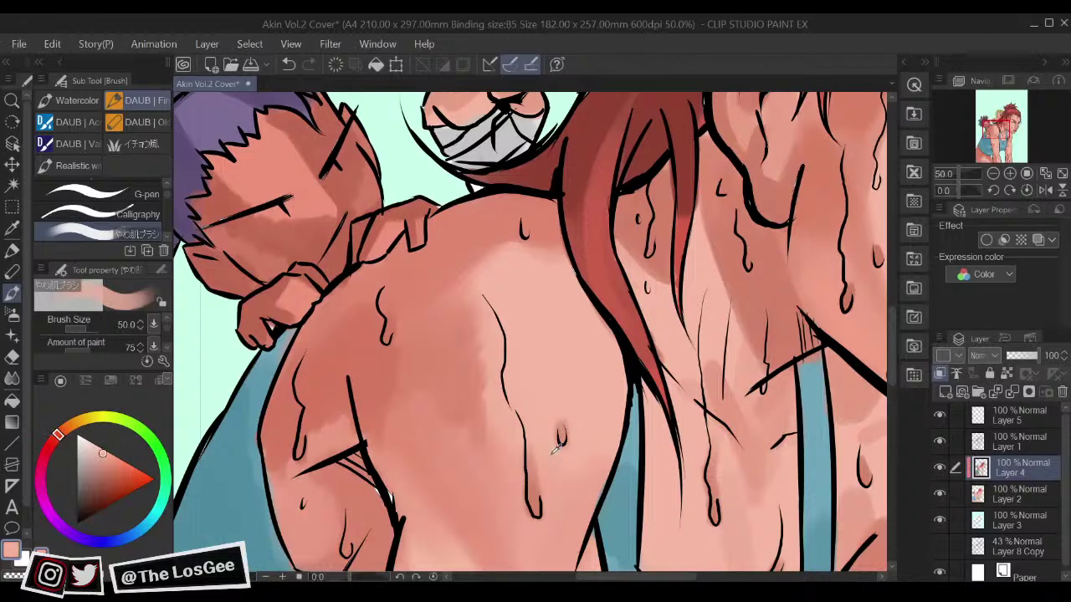
left_click(94, 445)
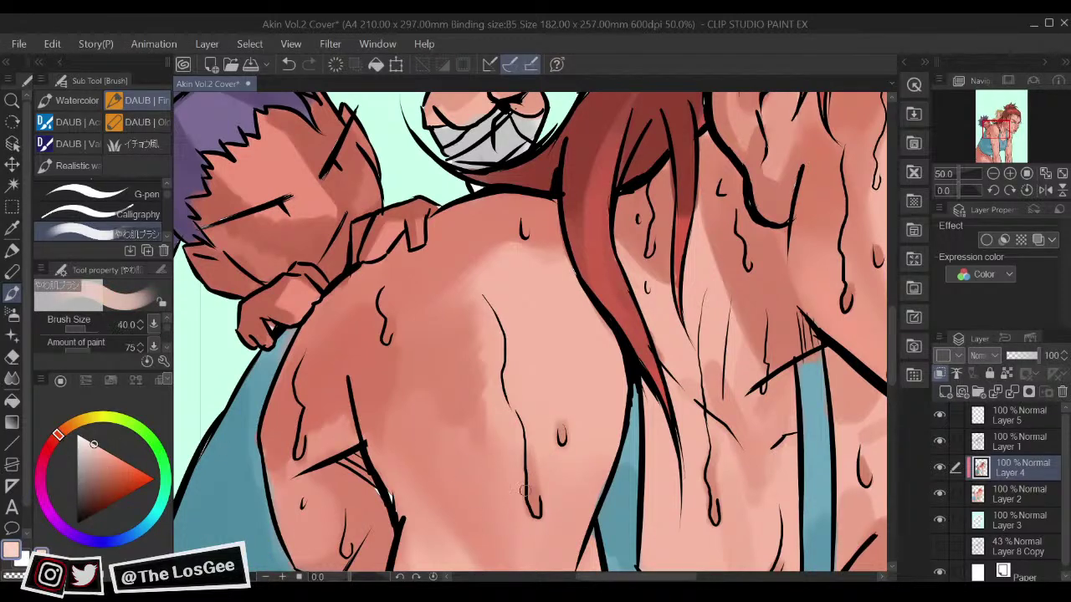
key("bracketleft")
key("bracketleft")
key("bracketleft")
key("bracketleft")
key("bracketleft")
key("bracketleft")
left_click_drag(533, 499, 537, 516)
Step: Highlight the sweat drops on the red-haired character's chest, far arm and forearms with the pale pink
left_click_drag(735, 486, 675, 430)
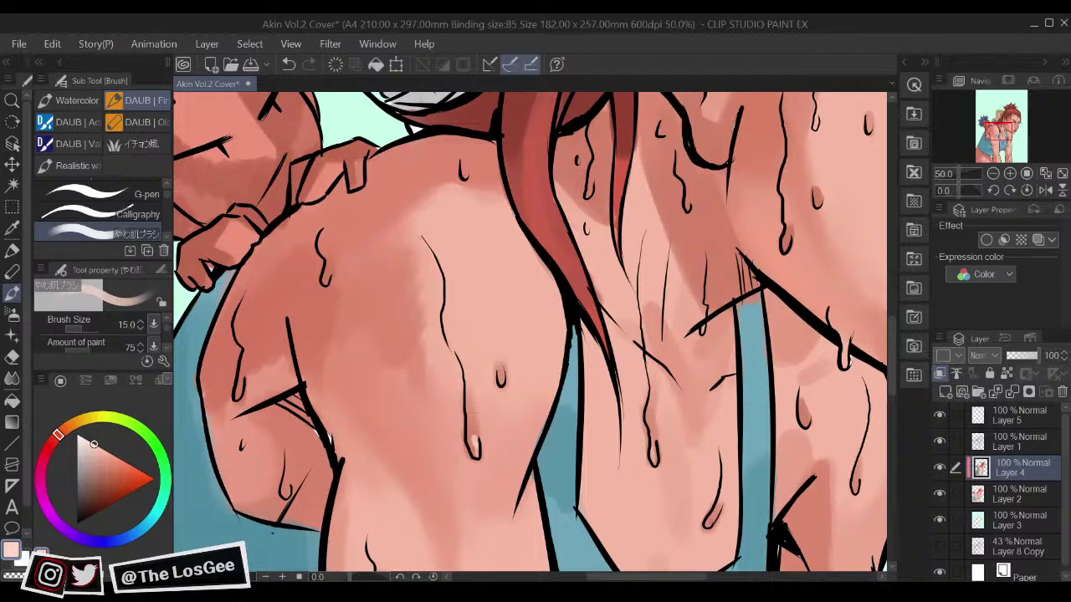
left_click_drag(837, 489, 701, 412)
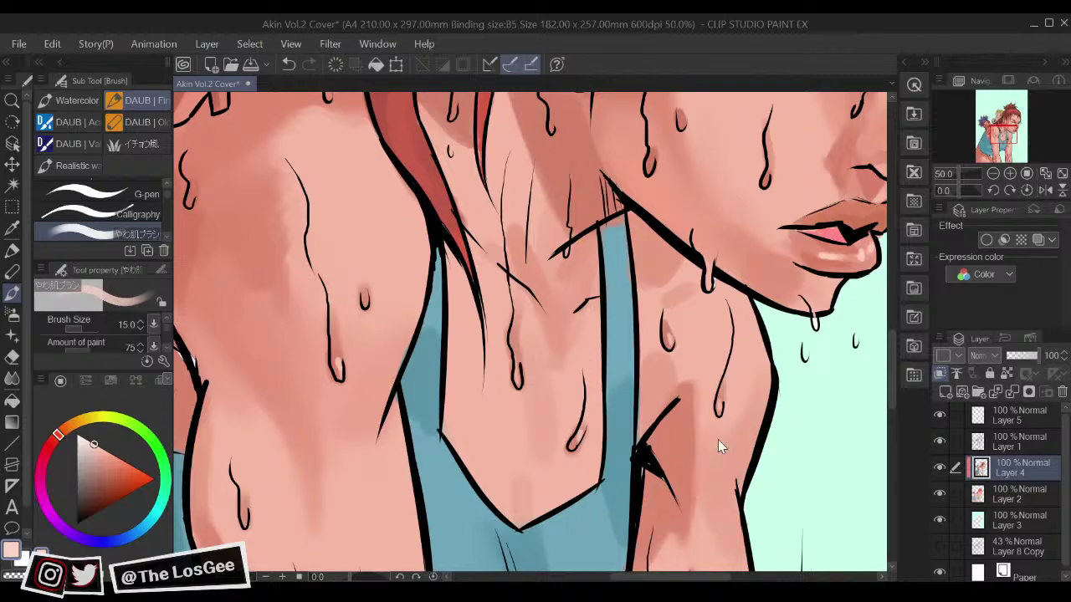
scroll(717, 439, "down", 3)
scroll(718, 439, "up", 3)
left_click_drag(703, 519, 679, 327)
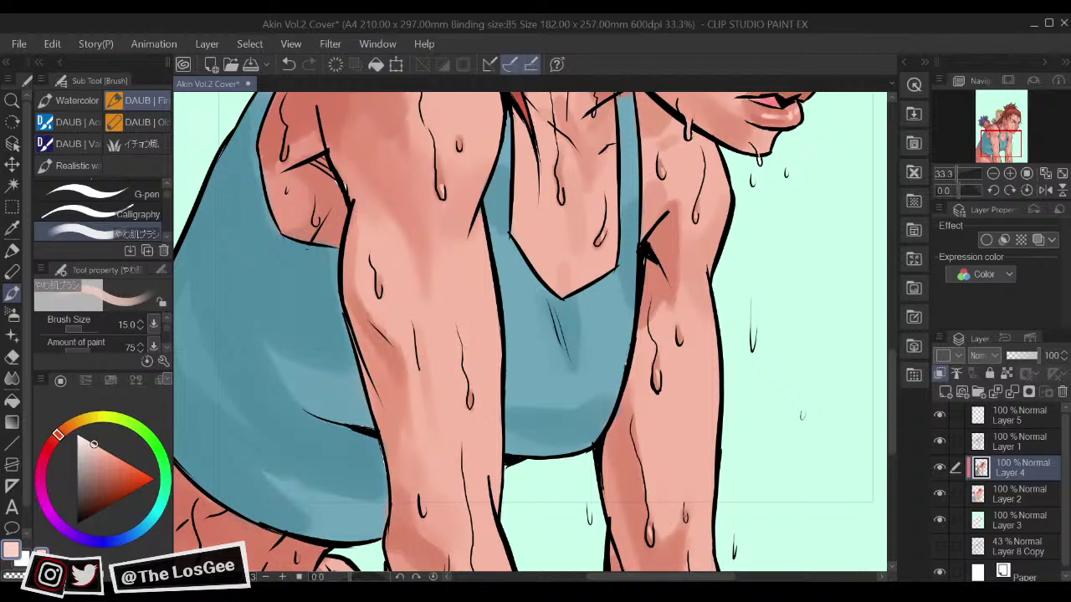
left_click_drag(698, 559, 665, 441)
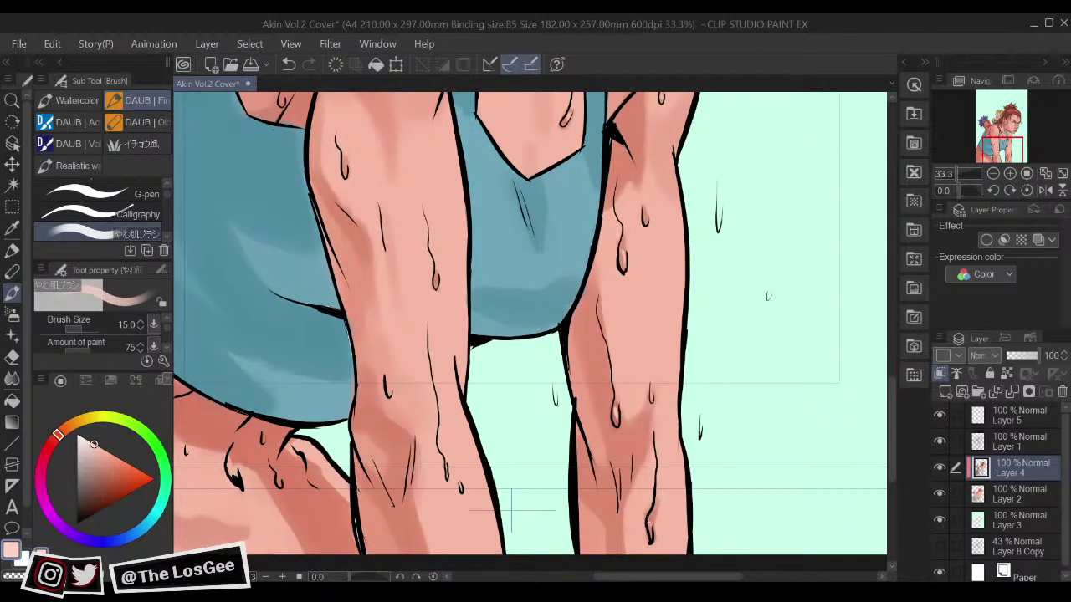
left_click_drag(511, 509, 584, 508)
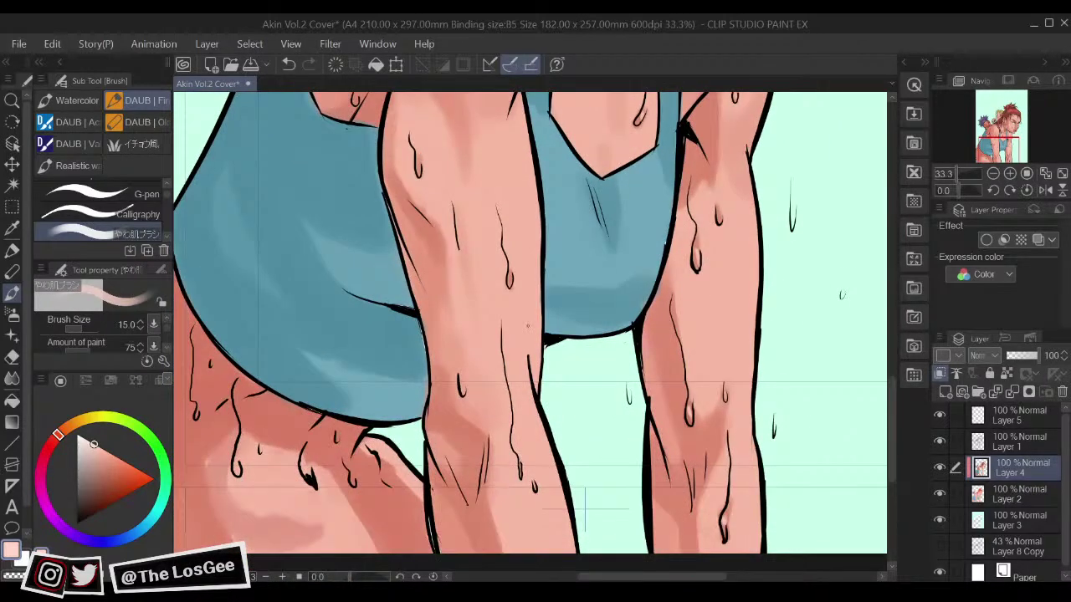
left_click_drag(519, 293, 537, 404)
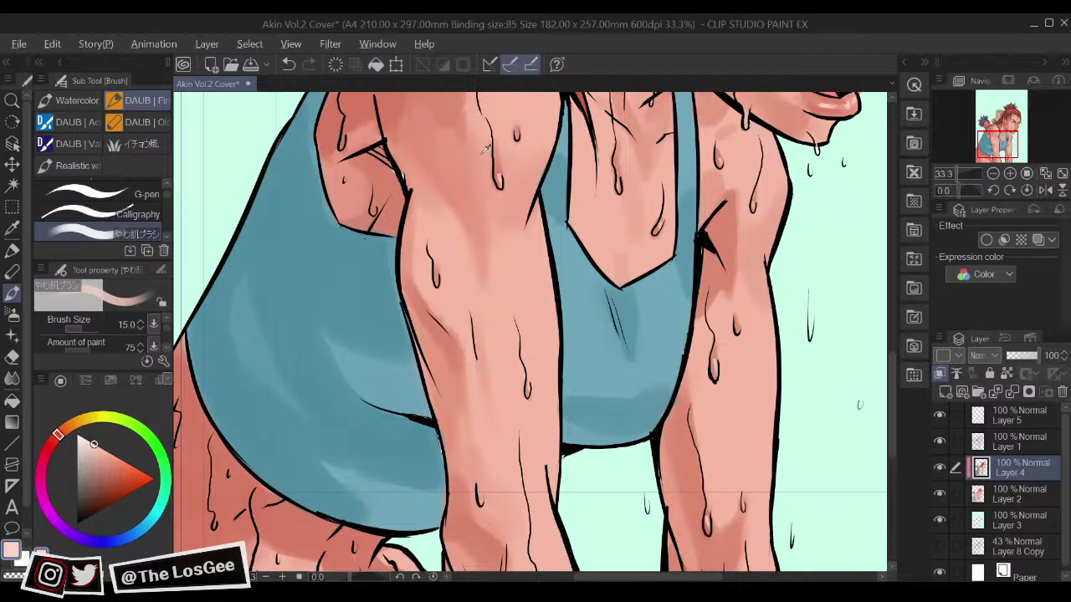
Step: Shade the sweat drop on the near forearm with a darker skin tone sampled from the arm, using brush size 25
left_click(464, 114, "alt")
key("bracketright")
key("bracketright")
key("bracketright")
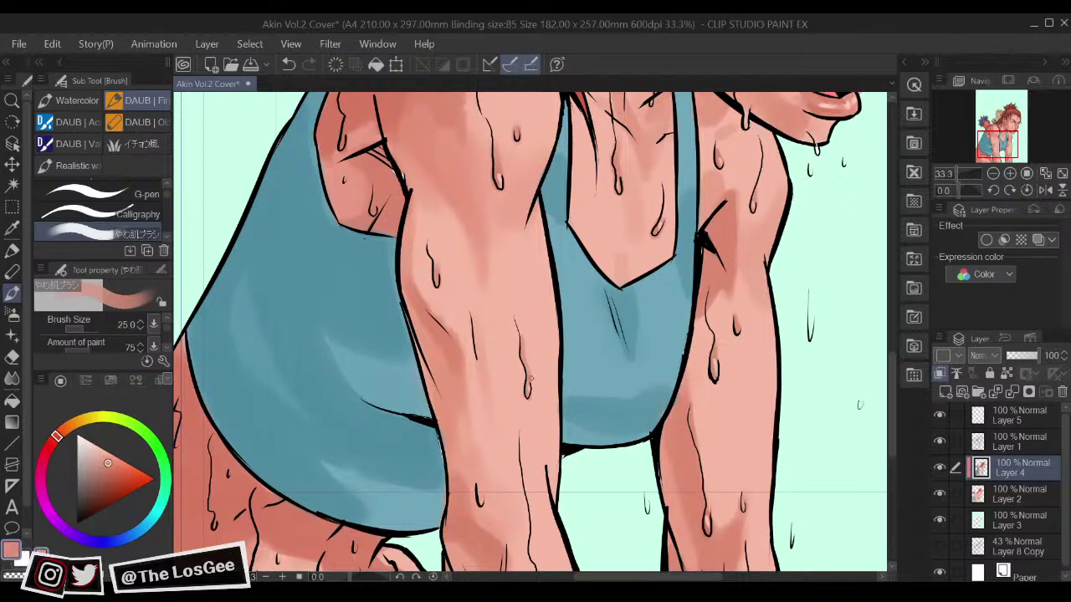
Step: Highlight the sweat drops on the near shoulder and beside the armpit with pale pink, using brush size 17
scroll(525, 328, "up", 5)
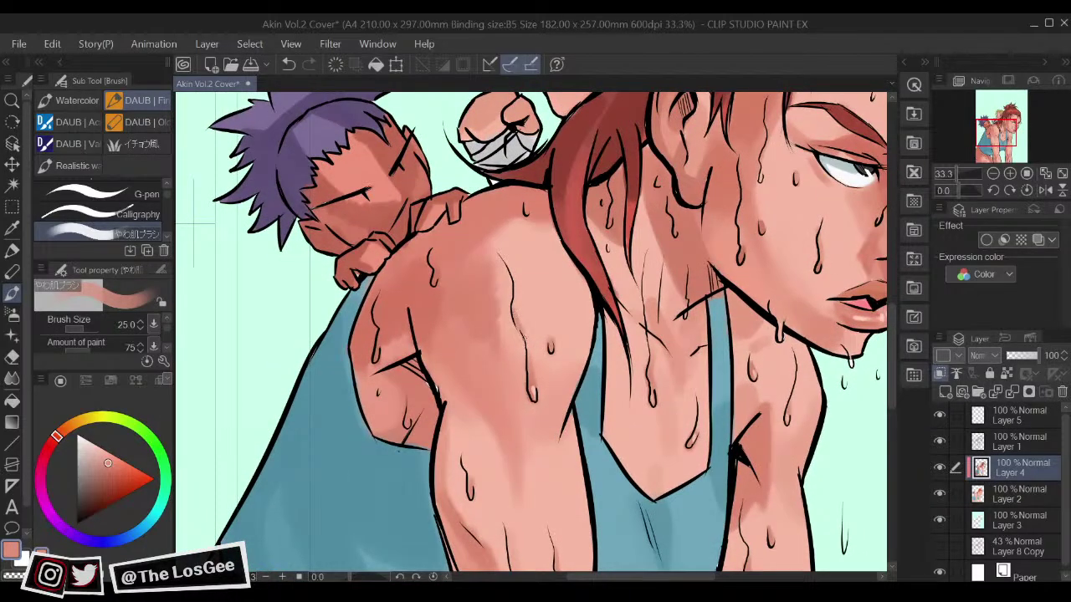
left_click(535, 374, "alt")
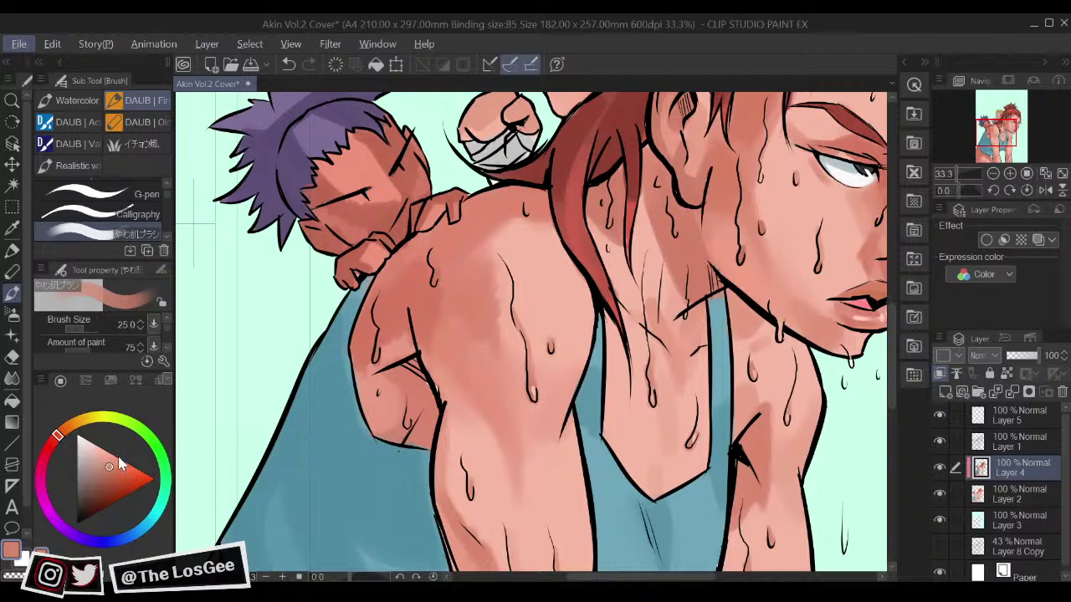
left_click(519, 346, "alt")
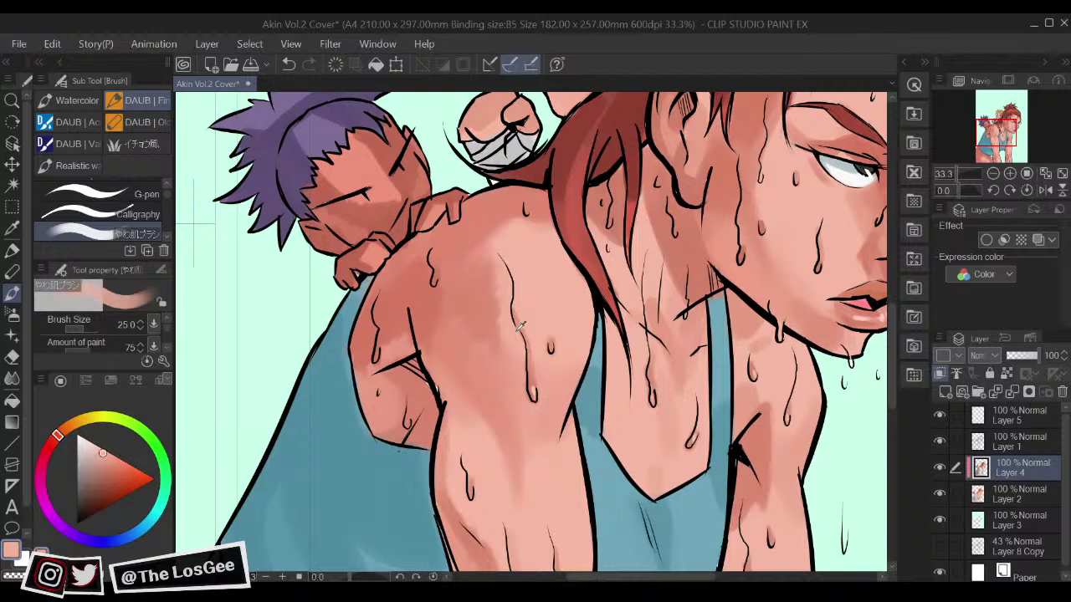
left_click(100, 446)
key("bracketleft")
key("bracketleft")
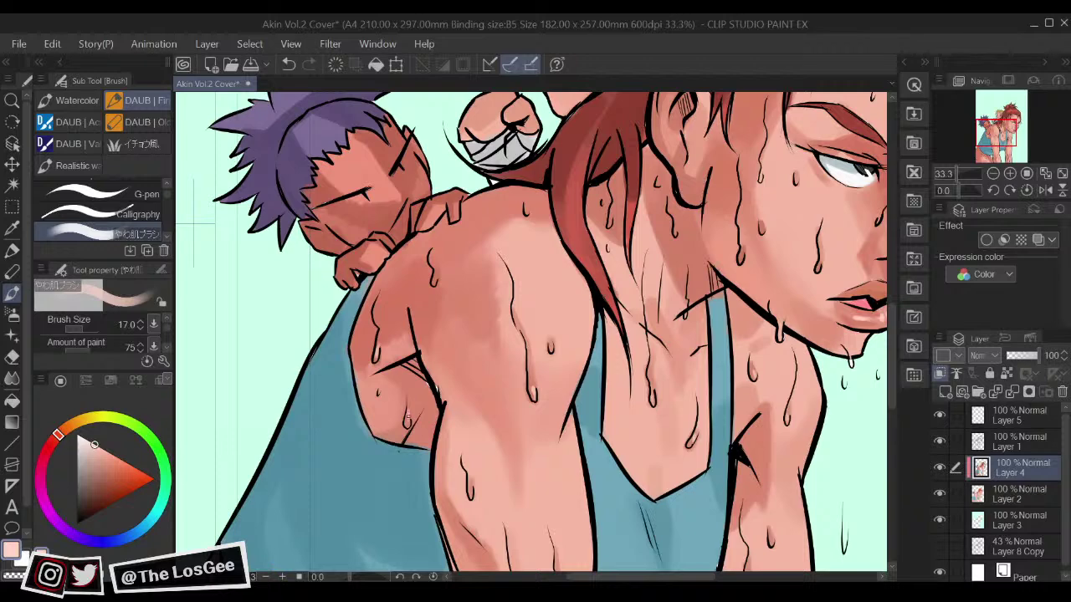
Step: Shade the sweat drops on the red-haired character's thigh with the darker skin tone sampled there, using brush size 50
scroll(438, 452, "down", 10)
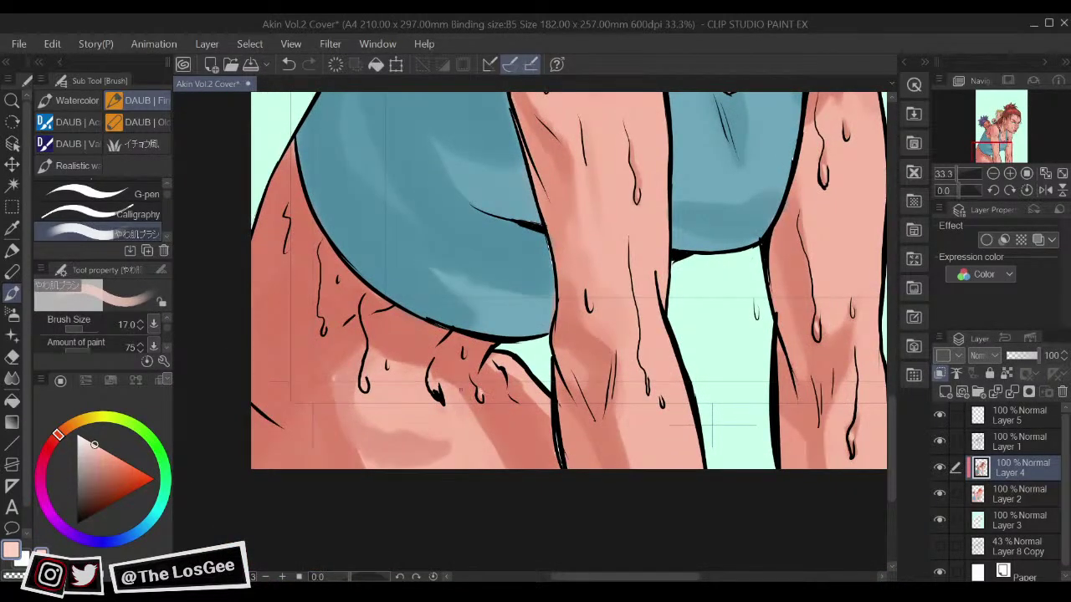
left_click(395, 336, "alt")
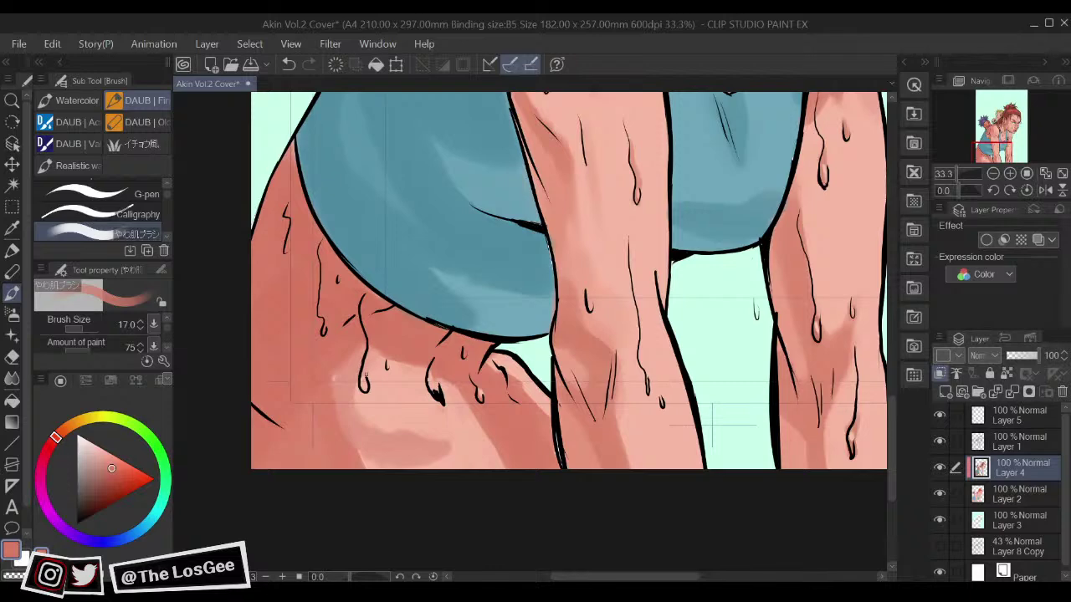
key("bracketright")
key("bracketright")
key("bracketright")
key("bracketright")
key("bracketright")
Step: Highlight the sweat drops on the thigh and hip with pale pink, using brush size 20
left_click(391, 389, "alt")
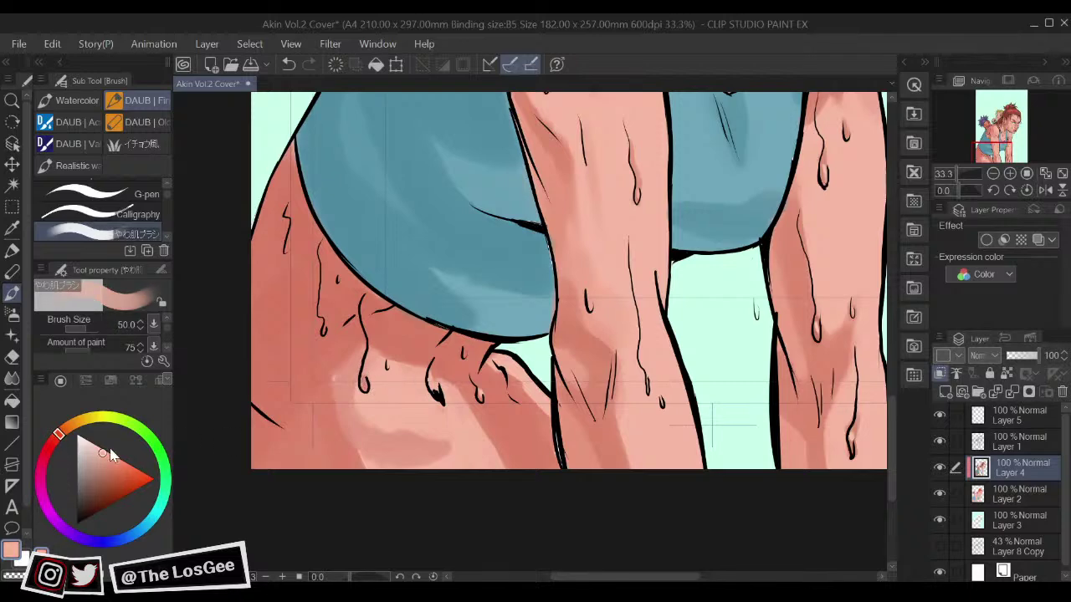
key("bracketleft")
key("bracketleft")
key("bracketleft")
key("bracketleft")
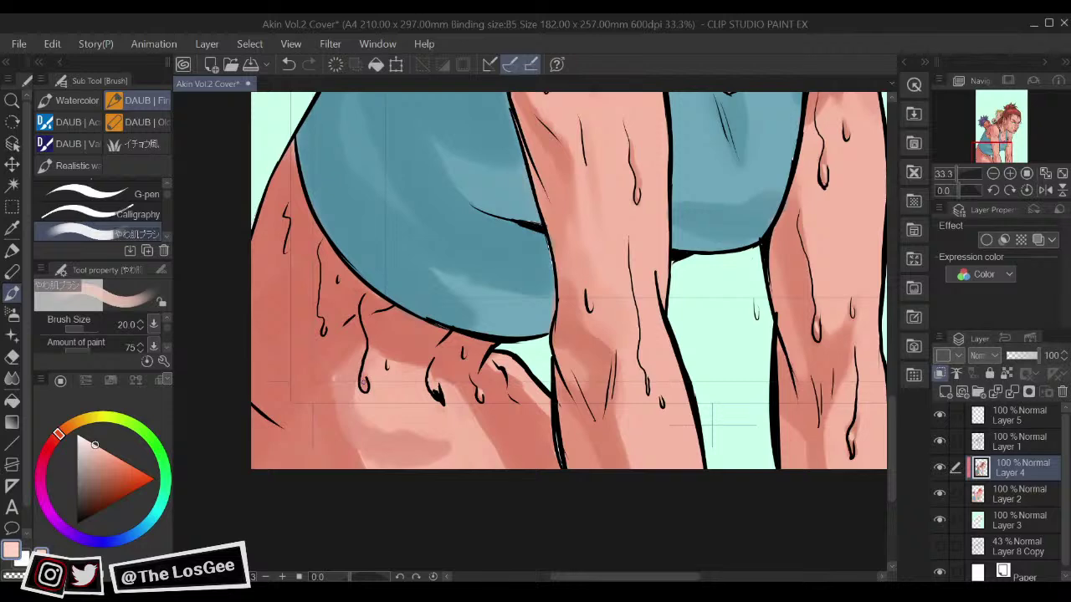
mouse_move(322, 328)
left_mouse_down()
mouse_move(328, 345)
mouse_move(325, 316)
left_mouse_up()
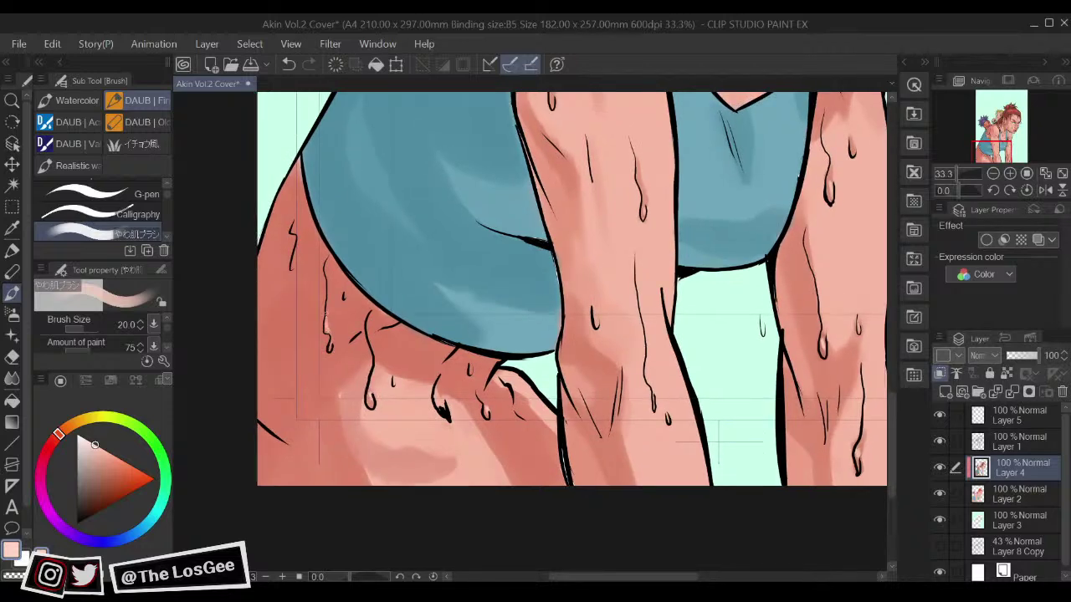
scroll(328, 366, "down", 3)
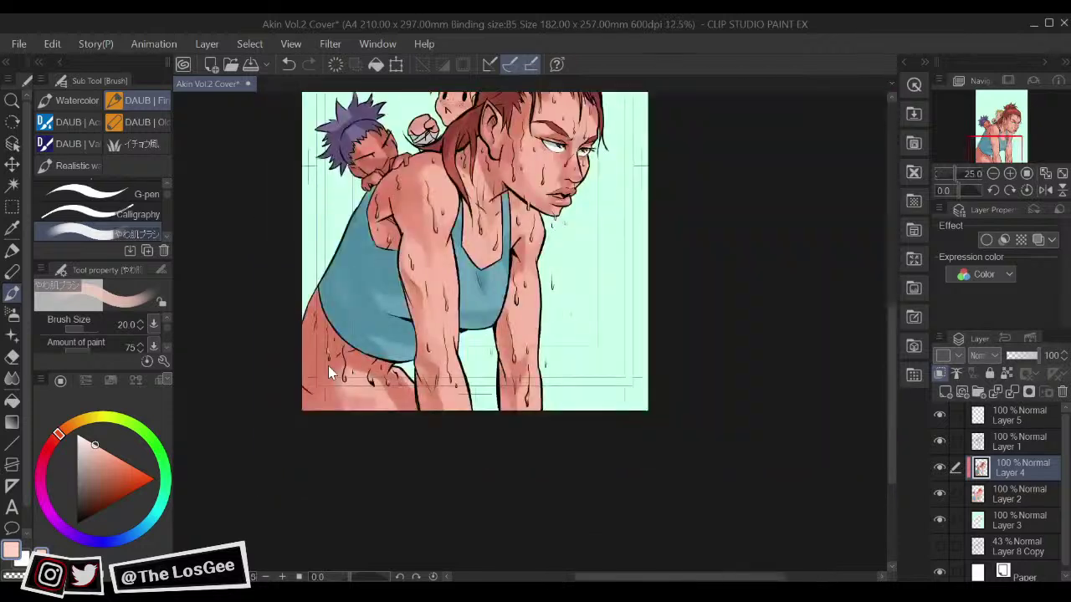
scroll(328, 366, "up", 3)
left_click_drag(328, 366, 321, 377)
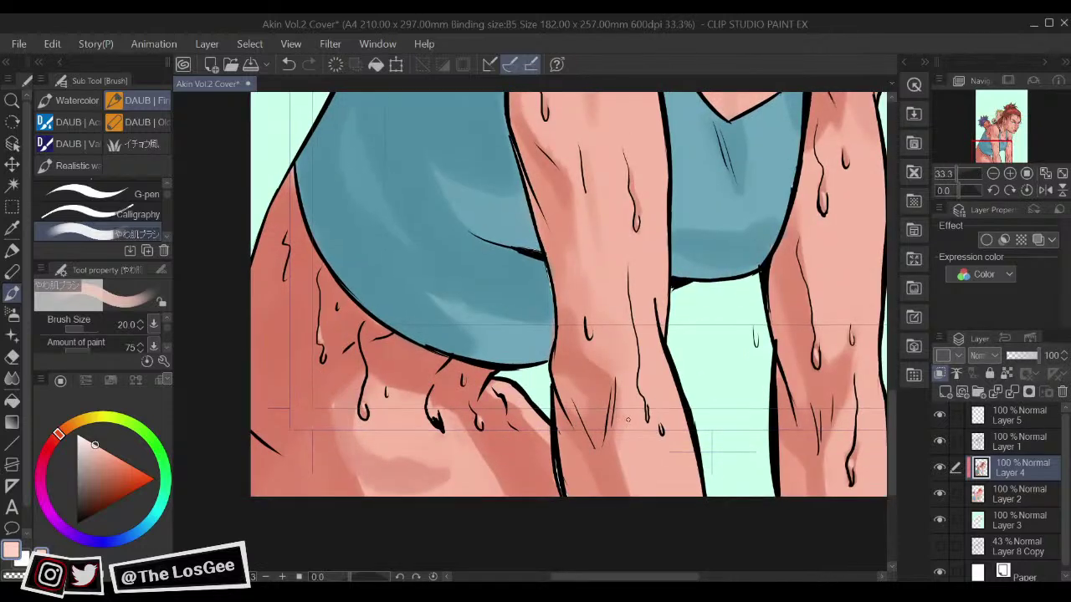
Step: Shade the small sweat drop on the near forearm with sampled skin tones, using brush size 30
left_click(588, 362, "alt")
key("bracketright")
key("bracketright")
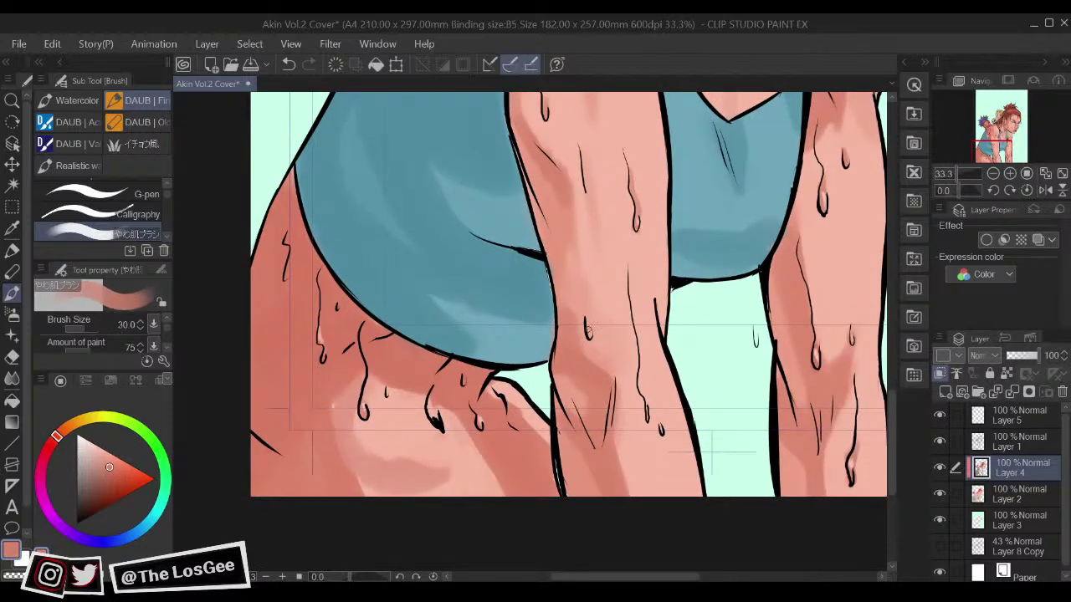
left_click(619, 287, "alt")
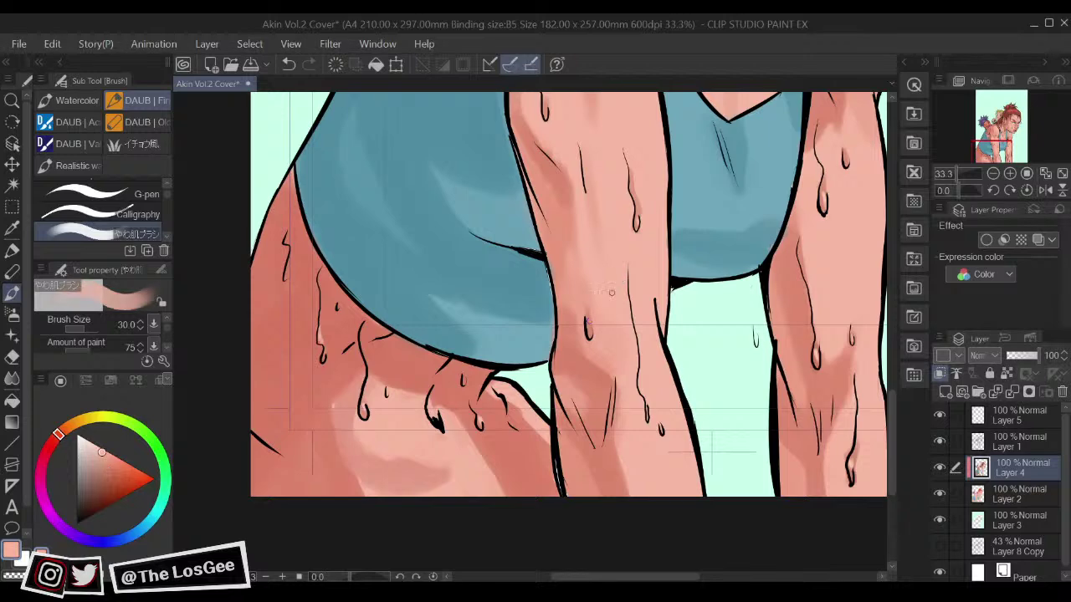
Step: Highlight the small sweat drops on the near forearm with pale pink, using brush size 17
left_click(78, 434)
left_click_drag(80, 436, 94, 445)
key("bracketleft")
key("bracketleft")
key("bracketleft")
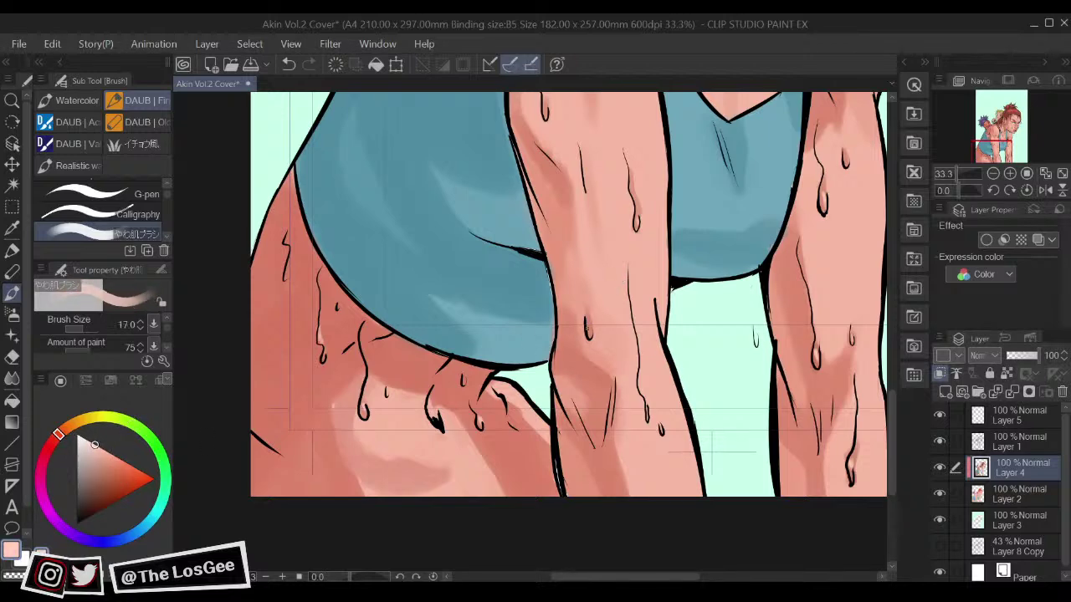
scroll(615, 305, "down", 1)
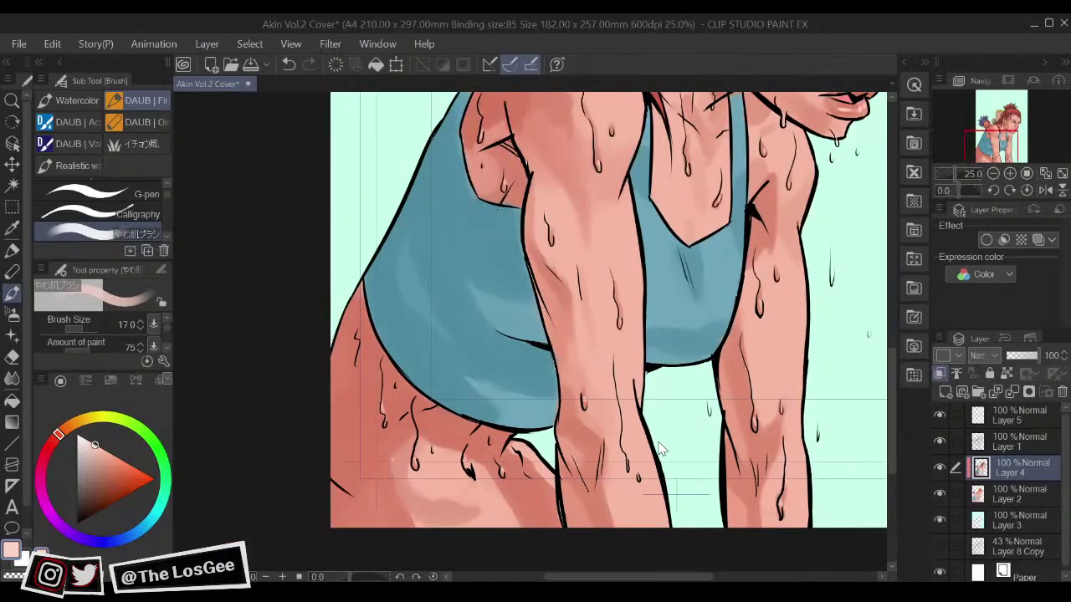
Step: Highlight the long sweat drop on the red-haired character's cheek with pale pink, using brush size 15
left_click_drag(775, 374, 653, 490)
left_click_drag(717, 365, 691, 446)
left_click_drag(664, 393, 674, 430)
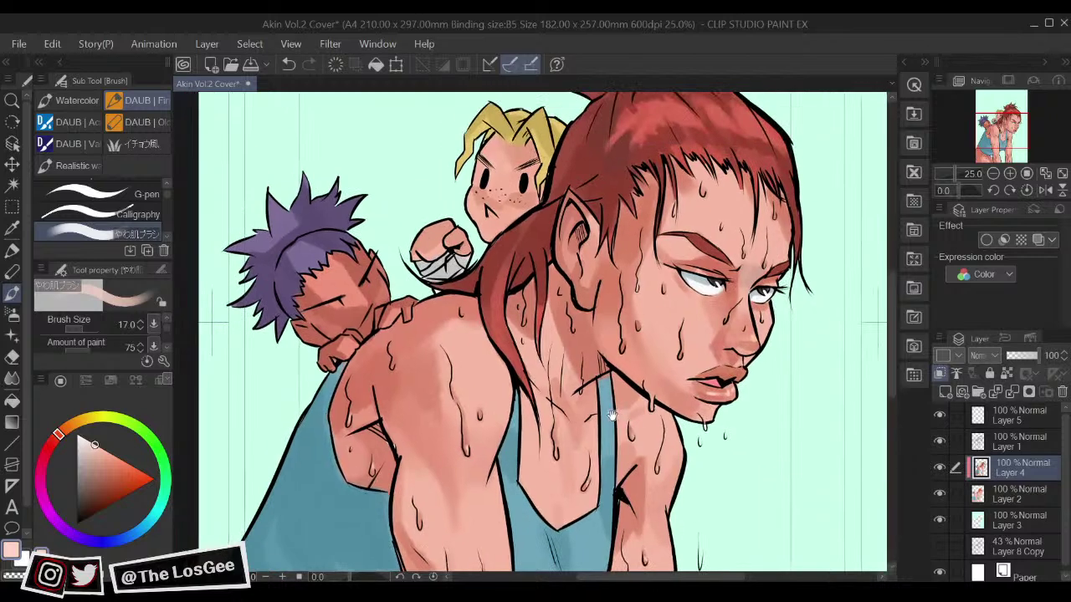
left_click_drag(618, 370, 633, 422)
left_click_drag(639, 362, 706, 450)
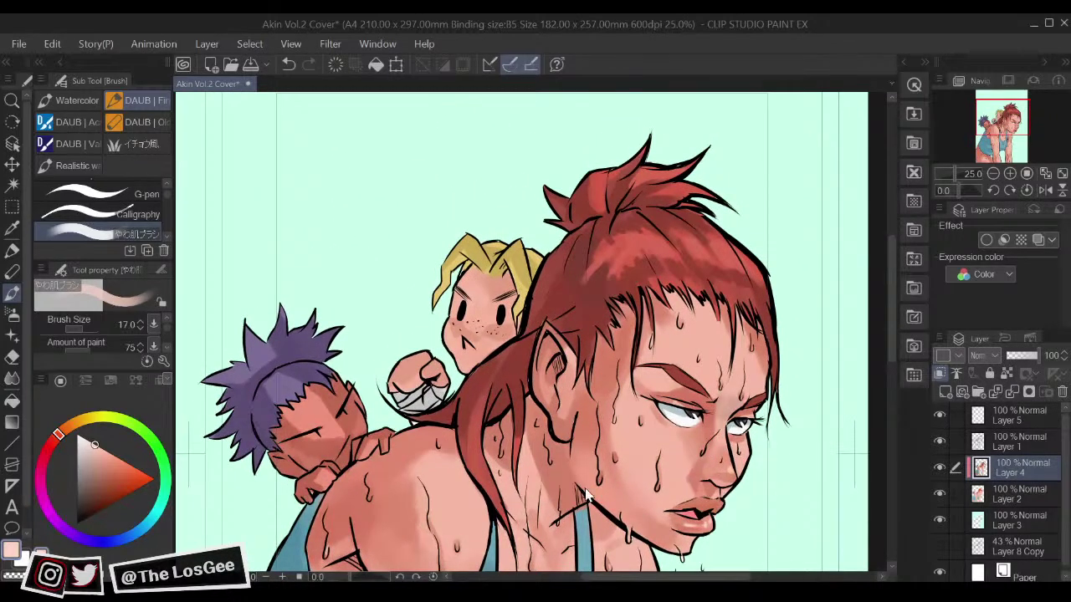
scroll(588, 495, "up", 2)
left_click(615, 467, "alt")
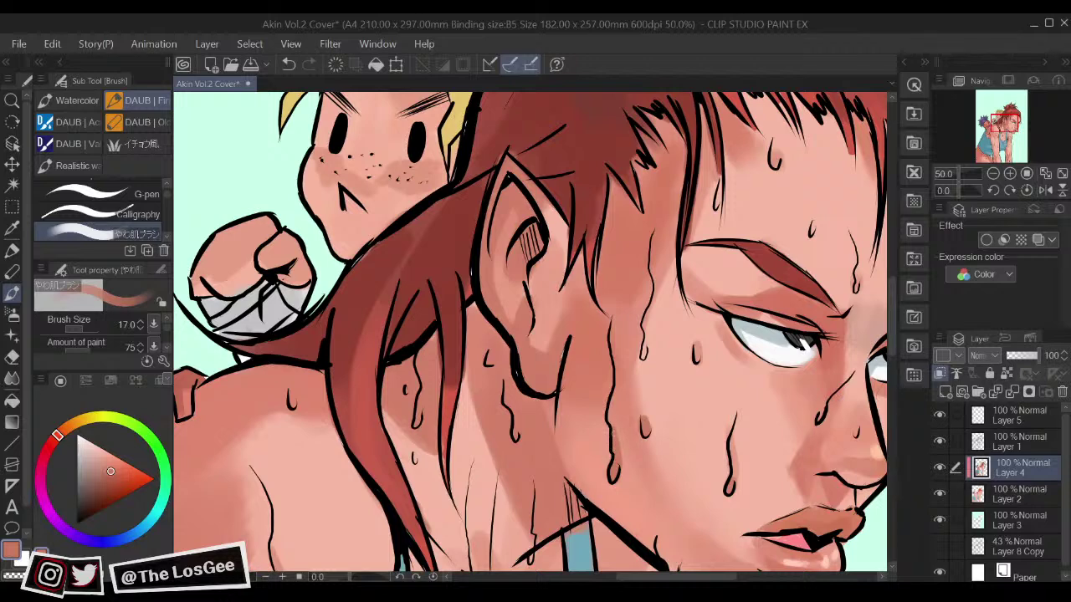
left_click_drag(111, 456, 116, 436)
key("bracketleft")
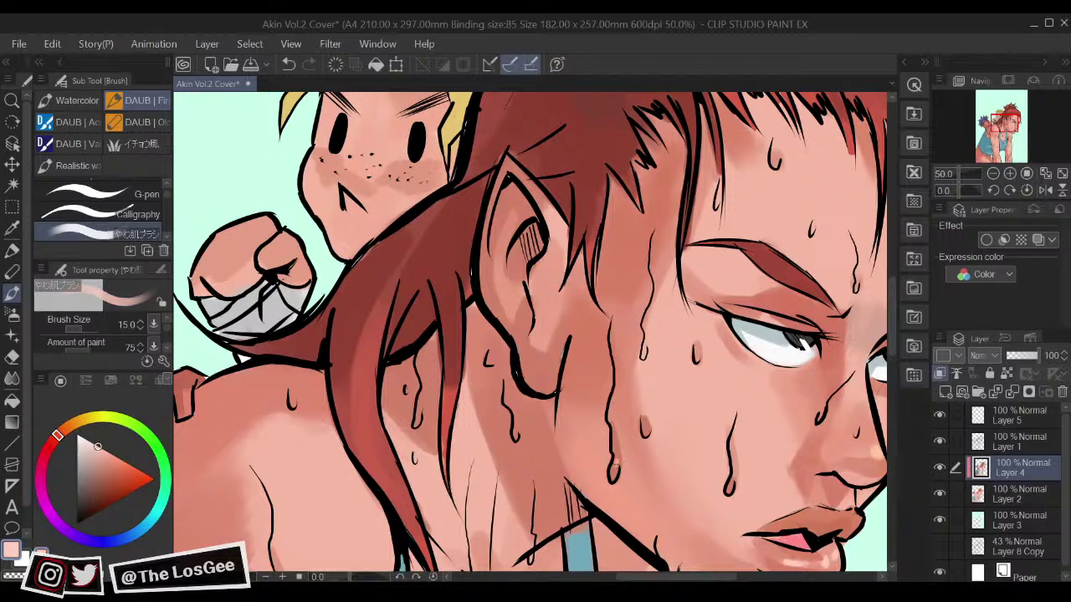
left_click_drag(627, 395, 628, 454)
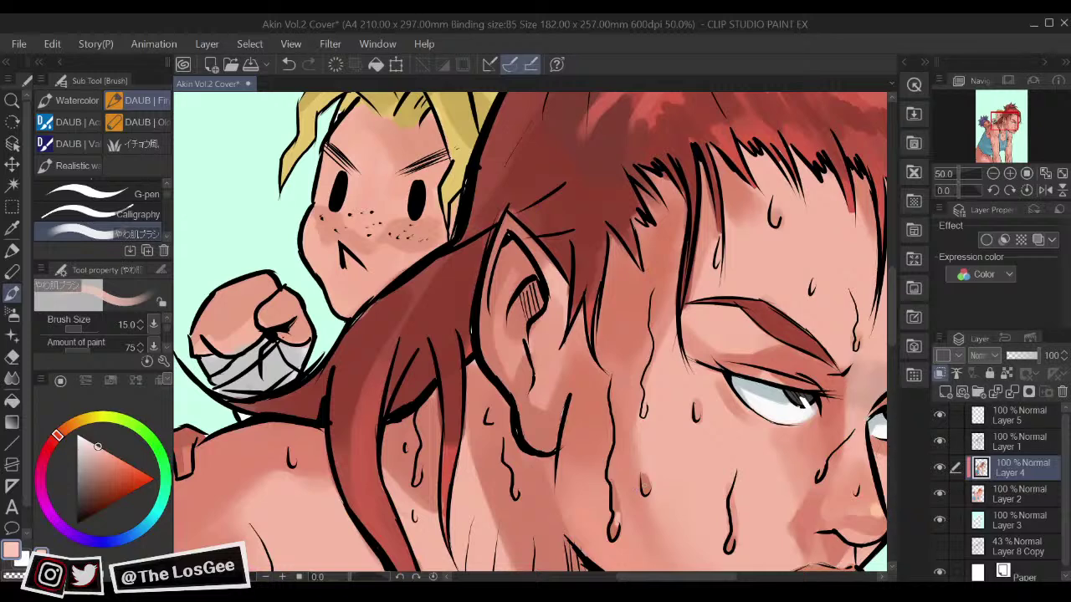
mouse_move(669, 389)
left_mouse_down()
mouse_move(662, 424)
mouse_move(645, 392)
left_mouse_up()
Step: Shade and highlight the sweat drops on the red-haired character's cheek with sampled skin tones, using brush size 15
left_click(579, 391, "alt")
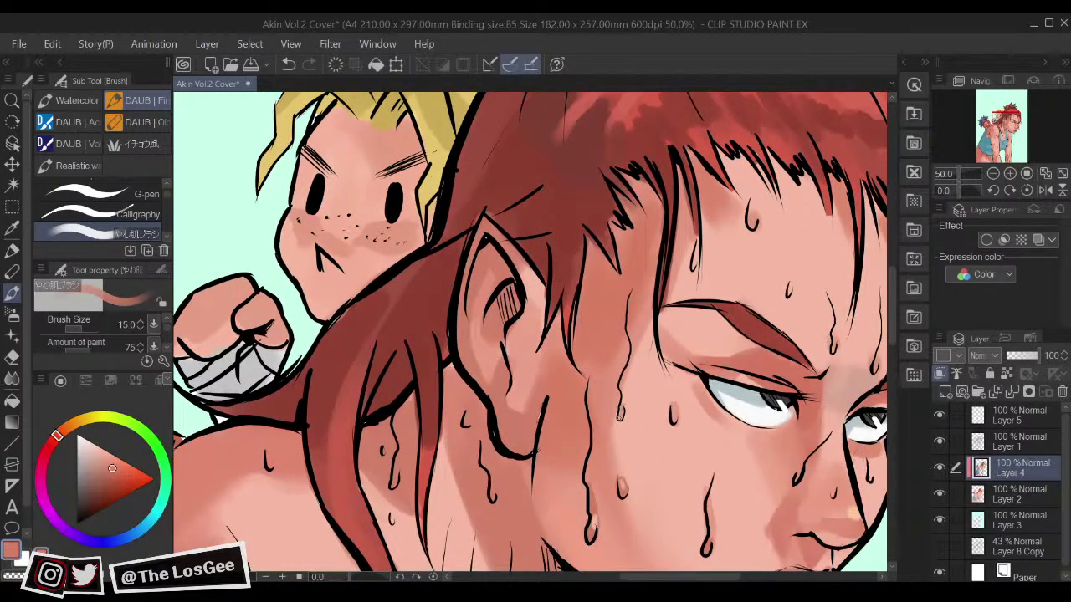
left_click(599, 516, "alt")
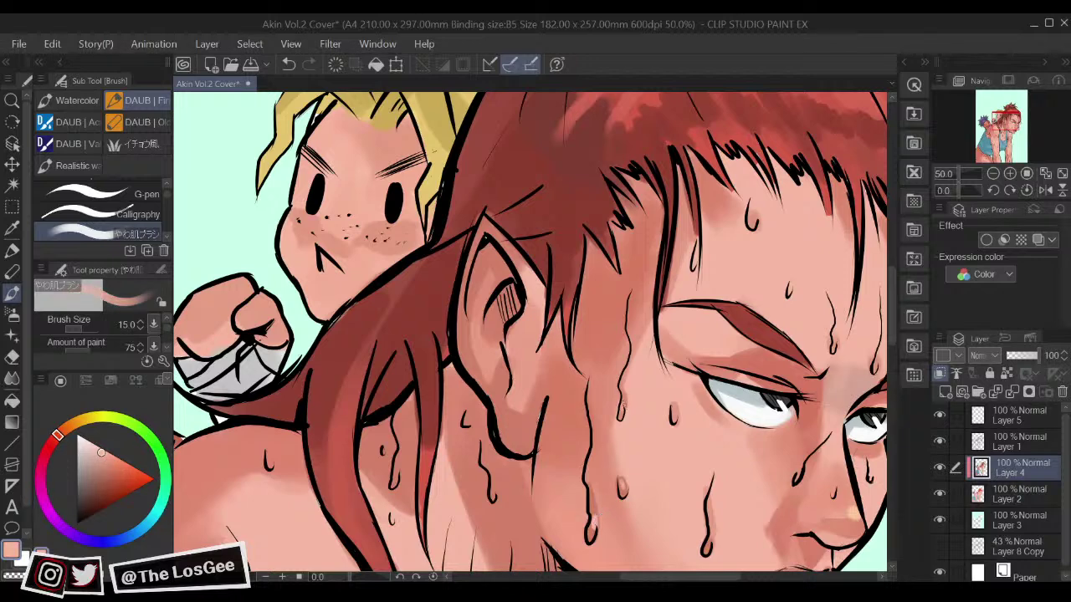
left_click(714, 395, "alt")
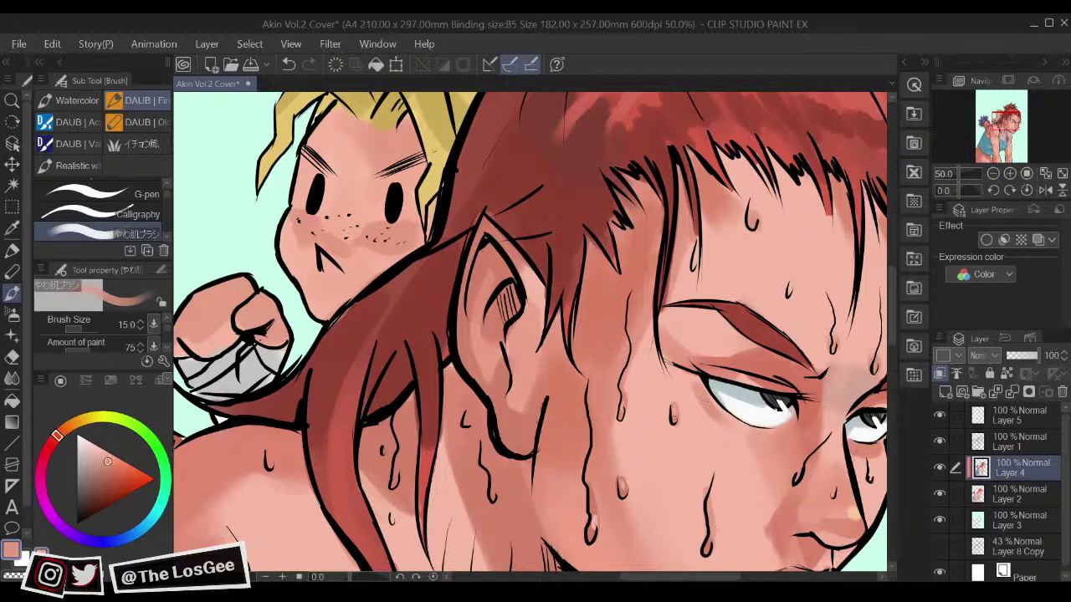
left_click(665, 404, "alt")
left_click_drag(491, 410, 515, 438)
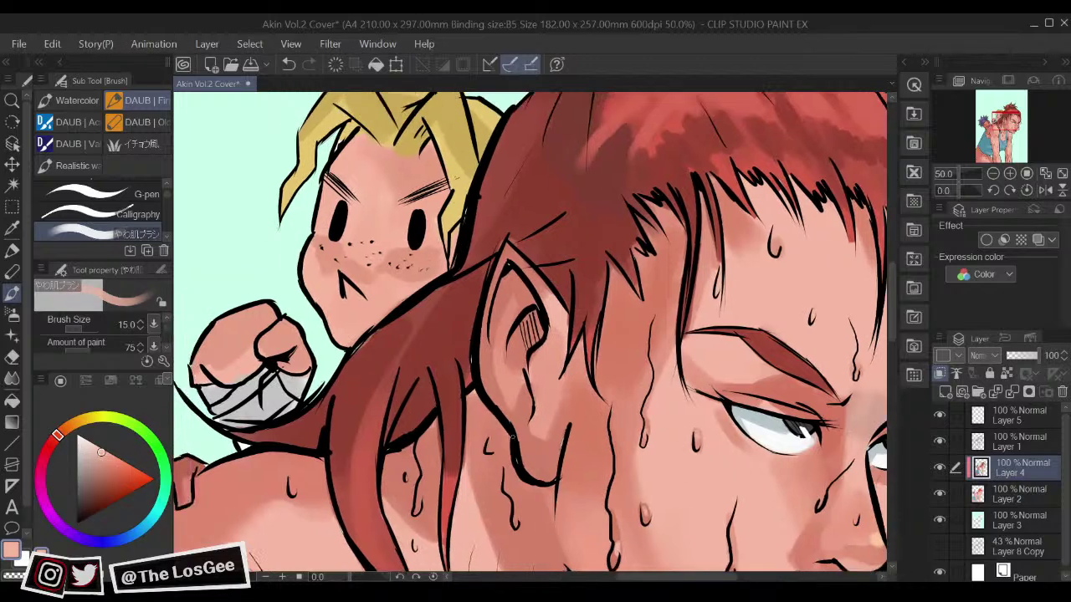
left_click(526, 399, "alt")
left_click_drag(501, 393, 511, 410)
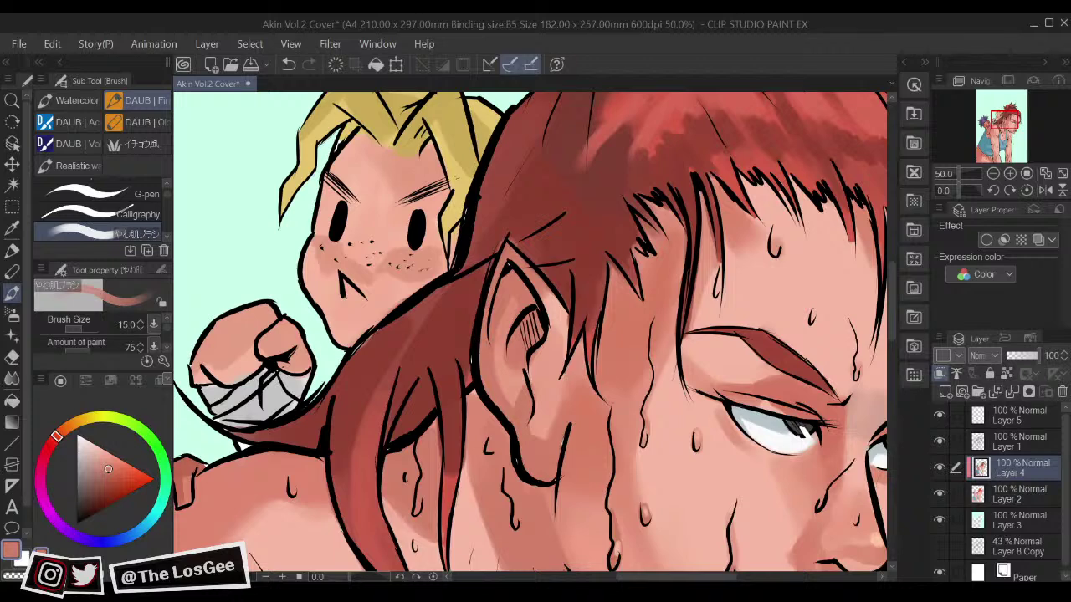
left_click(623, 543, "alt")
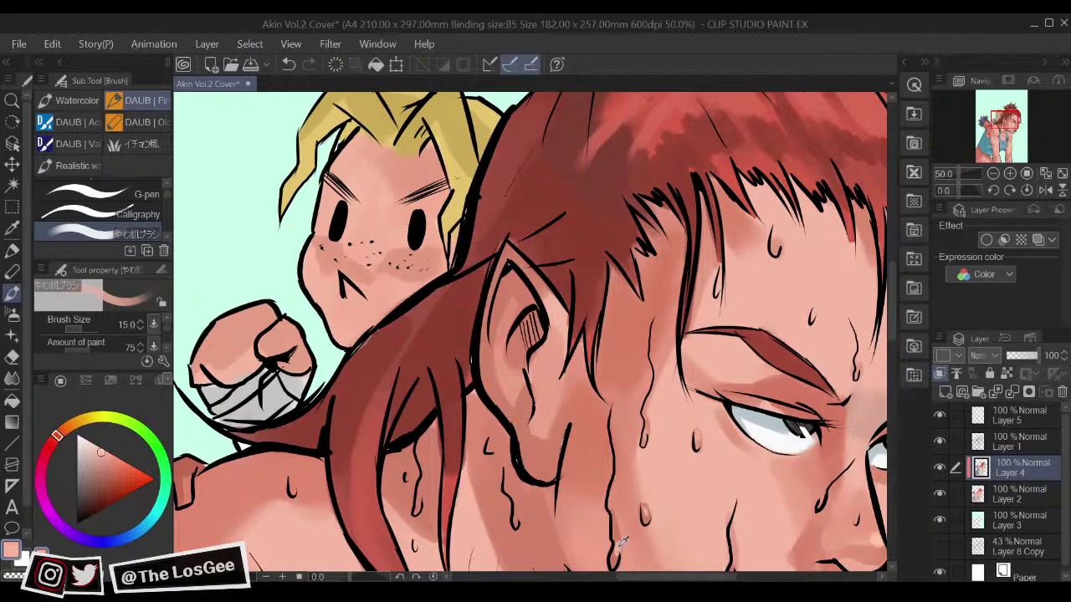
left_click(694, 484, "alt")
Step: Touch up the sweat drops on the neck and chest with sampled skin tones and pale pink, using brush size 15
scroll(429, 494, "down", 5)
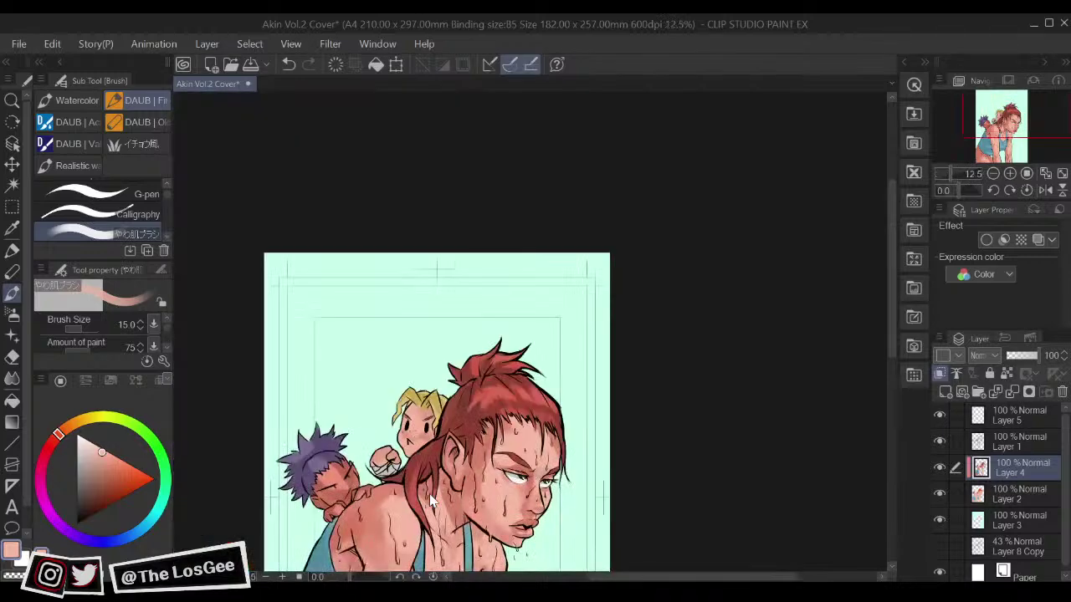
scroll(429, 494, "up", 3)
left_click_drag(560, 570, 590, 383)
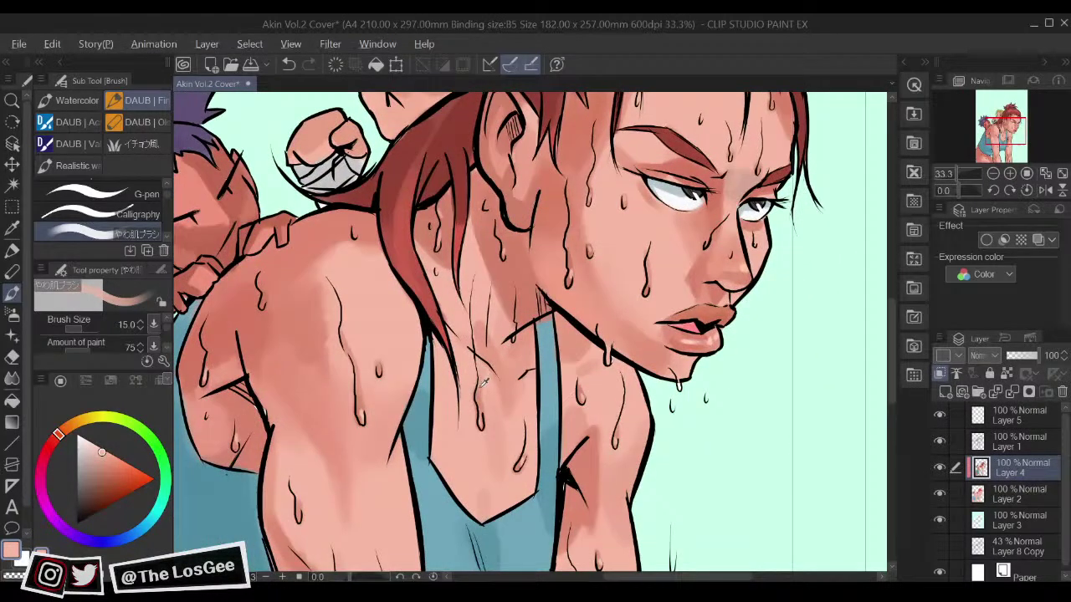
left_click(516, 294, "alt")
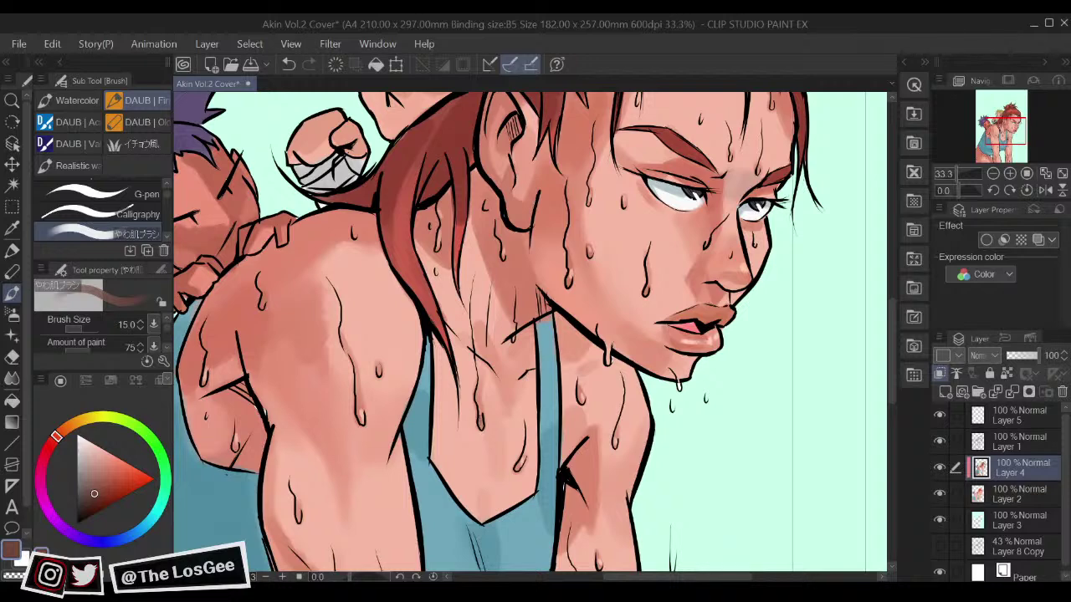
left_click(491, 345, "alt")
left_click(492, 353, "alt")
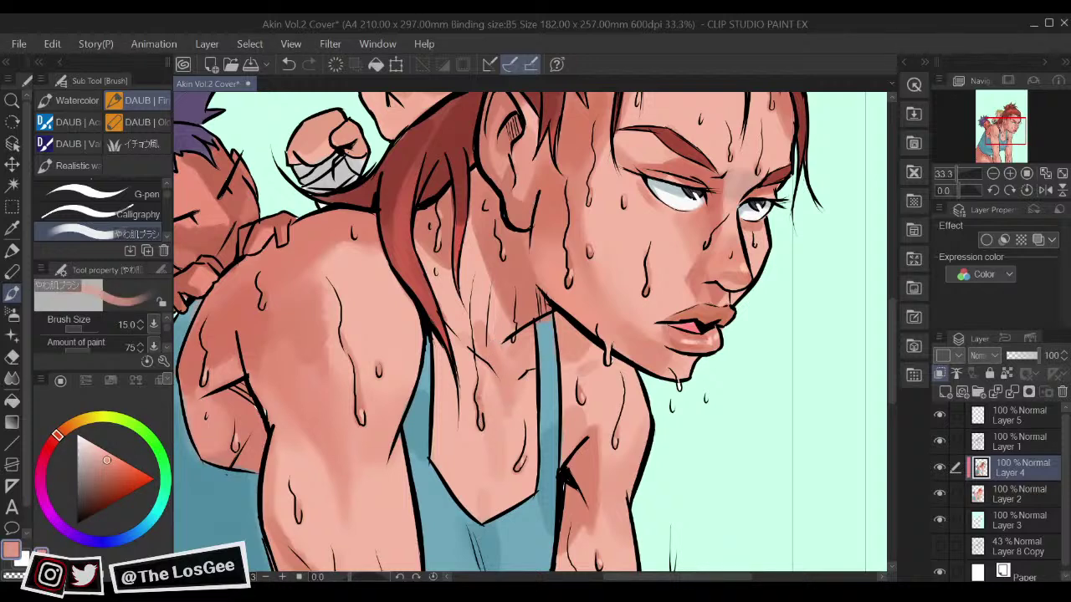
left_click(590, 467, "alt")
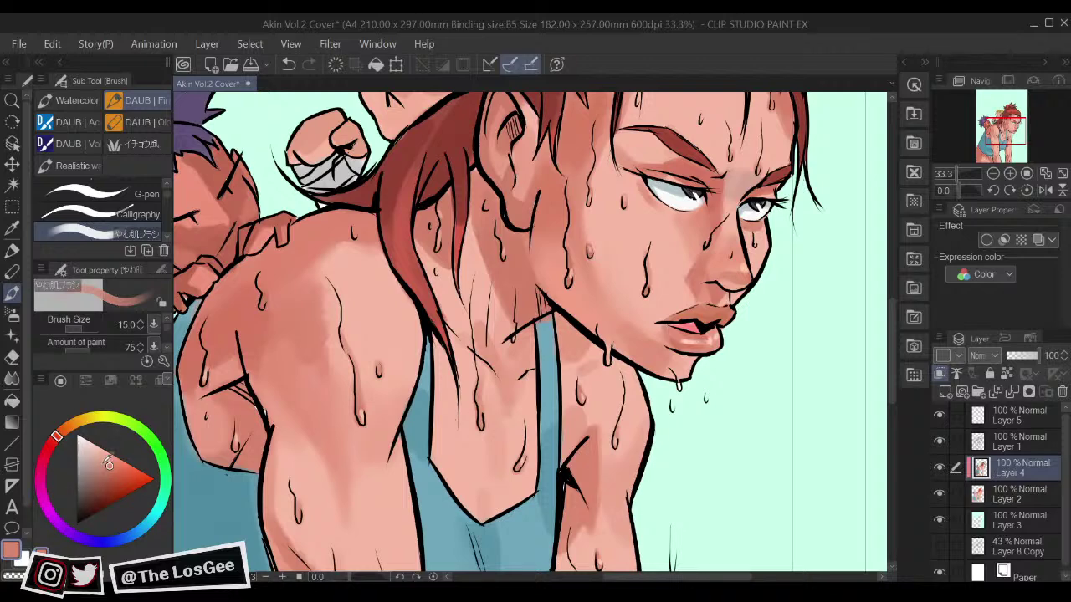
left_click_drag(105, 459, 96, 446)
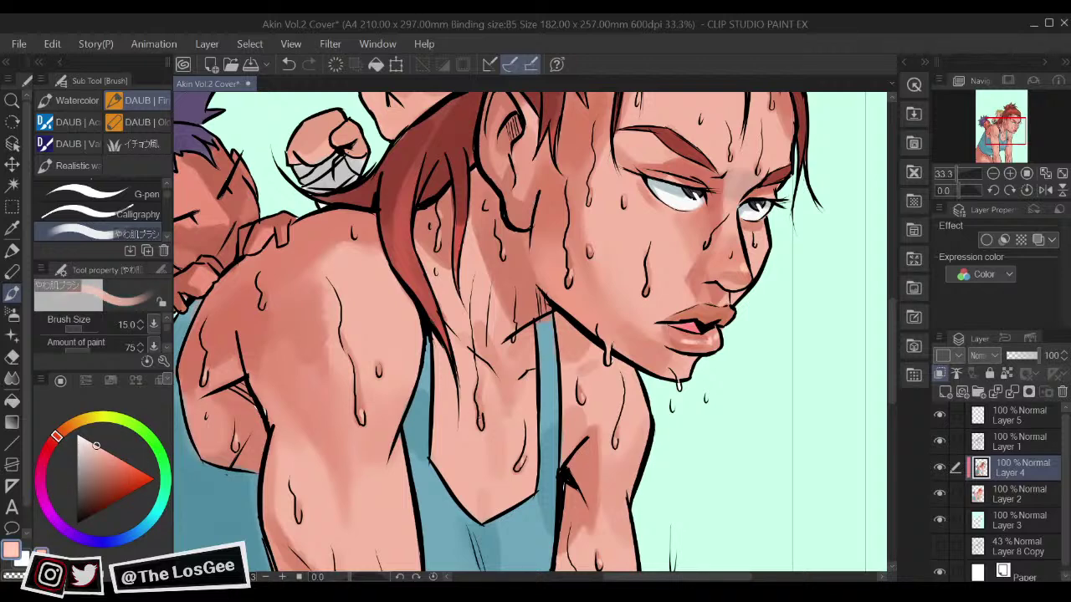
Step: Shade the sweat drop near the tank top's neckline with a sampled skin tone, using brush size 30
left_click(496, 455, "alt")
left_click(506, 359, "alt")
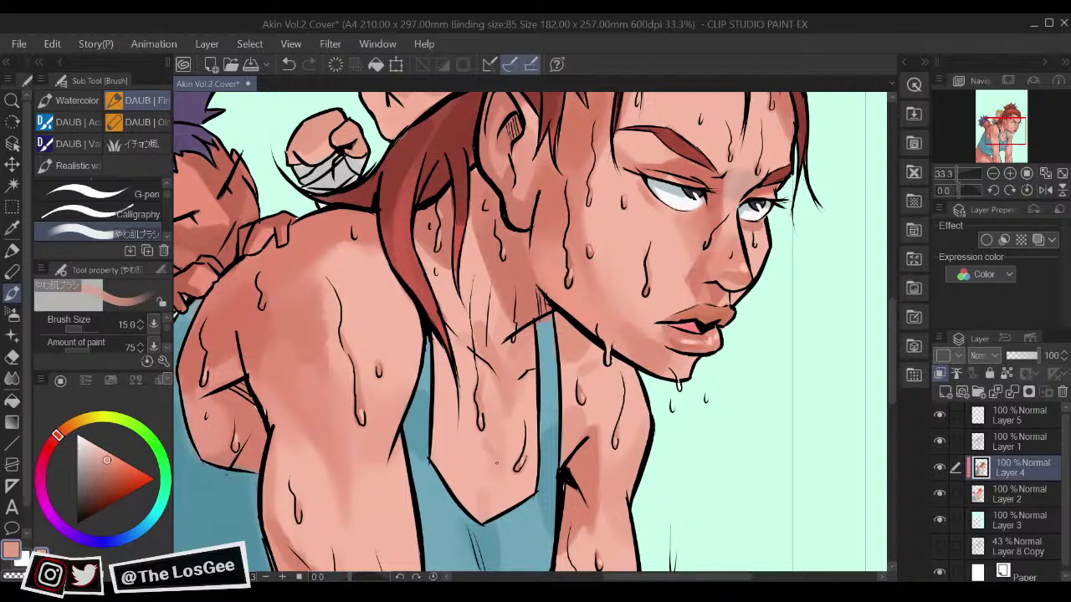
key("bracketright")
key("bracketright")
key("bracketright")
key("bracketright")
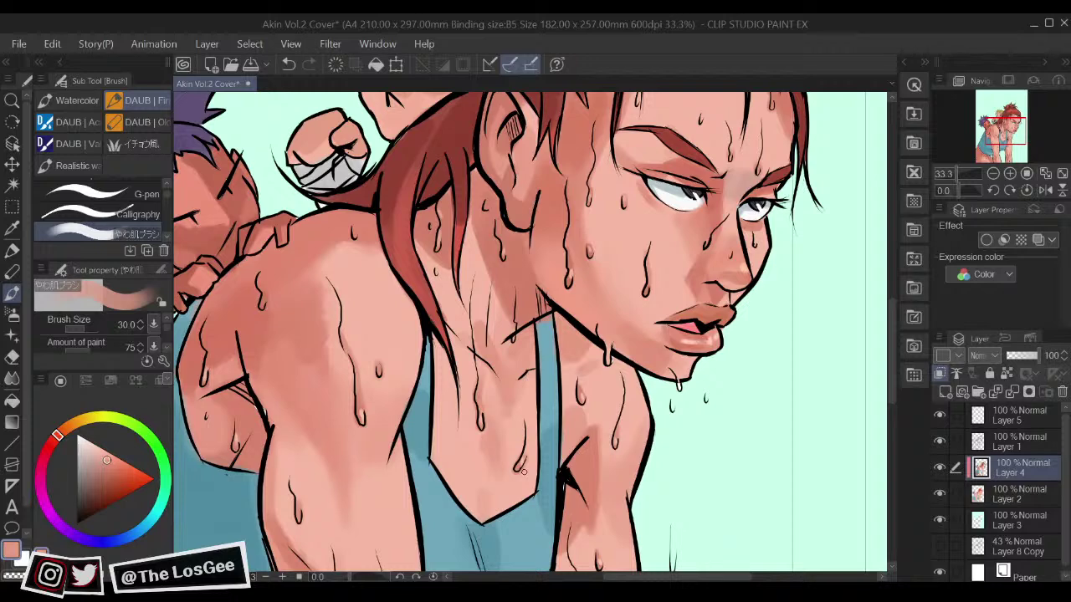
scroll(524, 472, "down", 5)
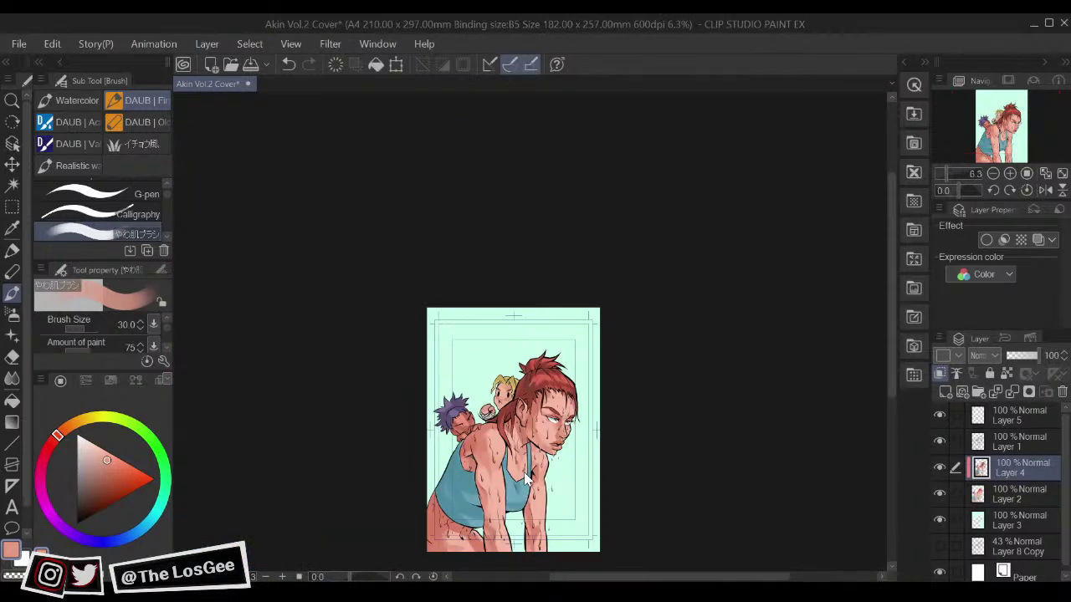
scroll(525, 477, "down", 2)
Step: Shade the folds and lower front of the blue tank top with a slightly darker sampled blue, using brush size 50
scroll(526, 477, "up", 9)
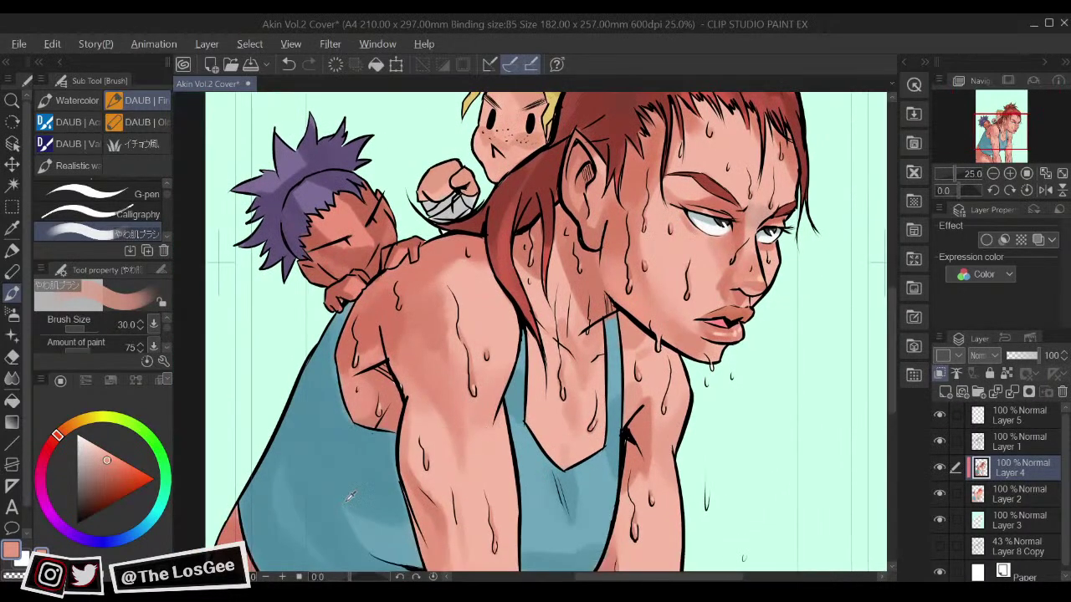
left_click(373, 496, "alt")
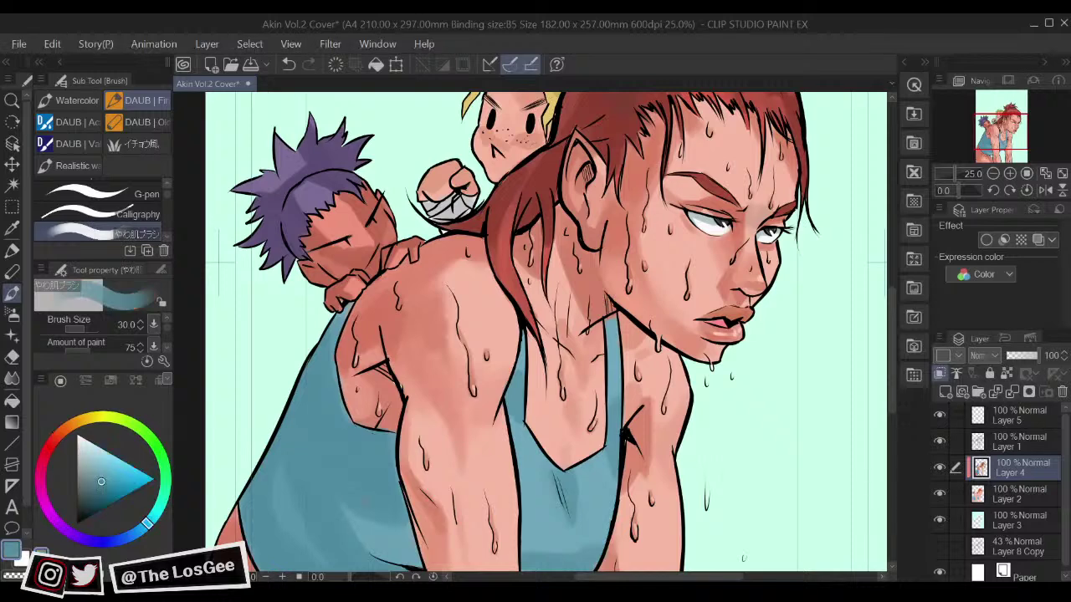
left_click_drag(100, 481, 102, 485)
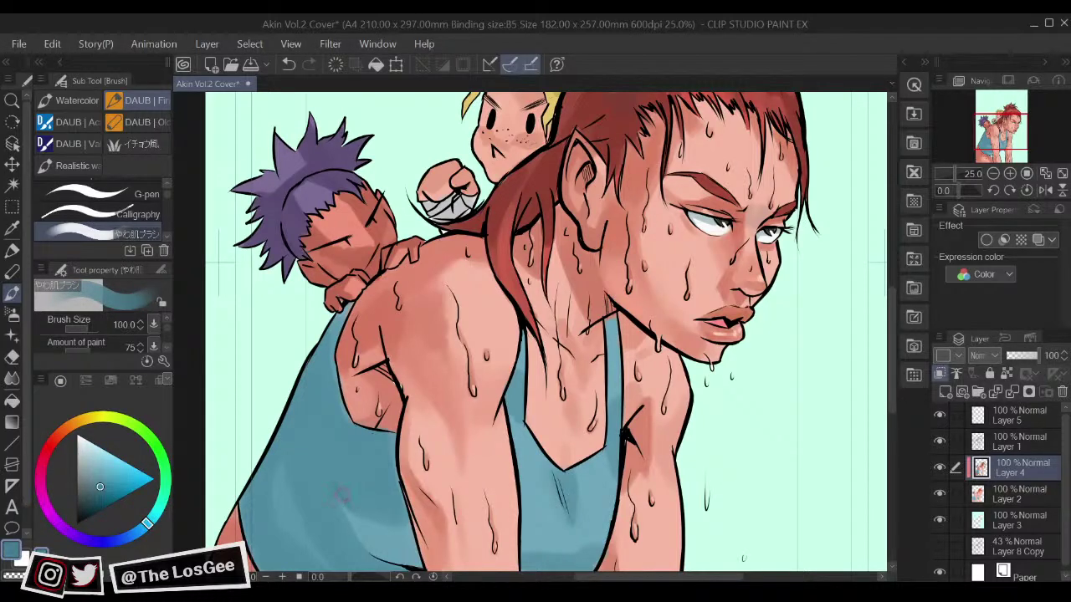
key("bracketleft")
key("bracketleft")
key("bracketleft")
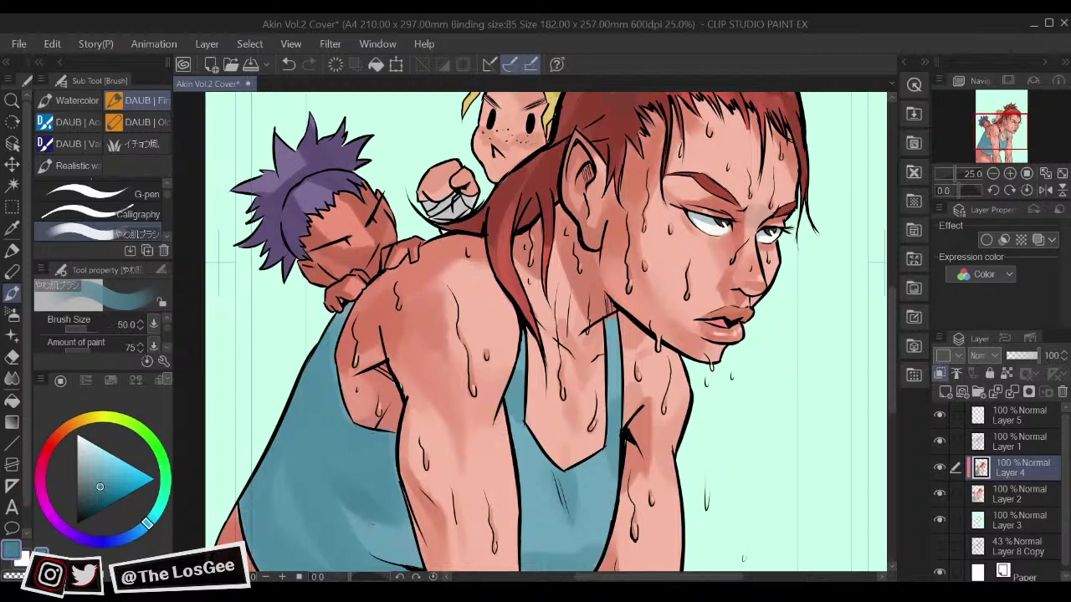
left_click_drag(407, 531, 450, 427)
left_click_drag(425, 463, 417, 402)
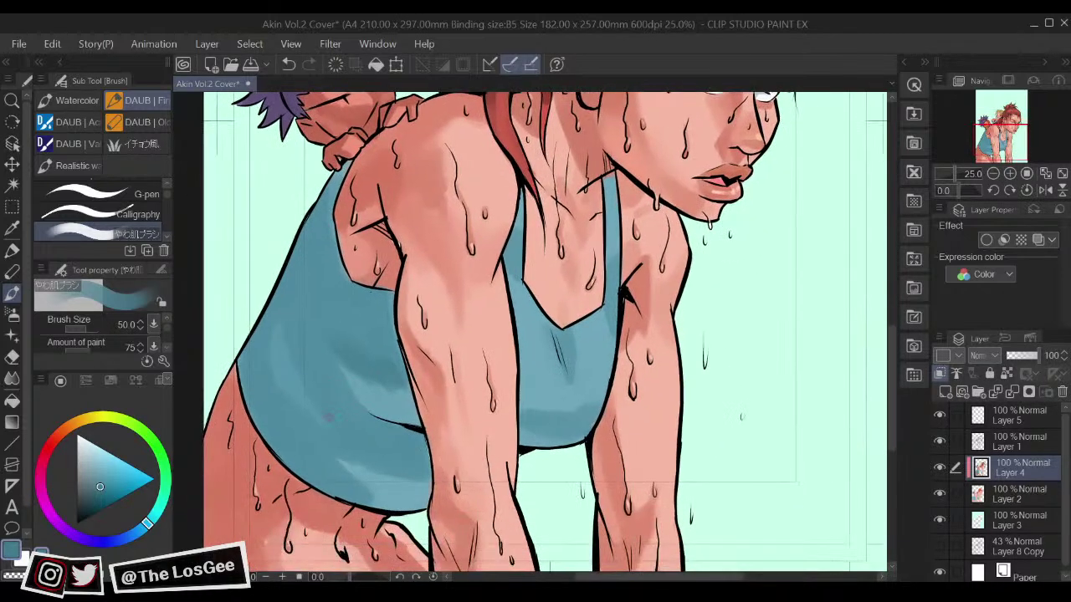
mouse_move(361, 440)
left_mouse_down()
mouse_move(391, 476)
mouse_move(413, 469)
left_mouse_up()
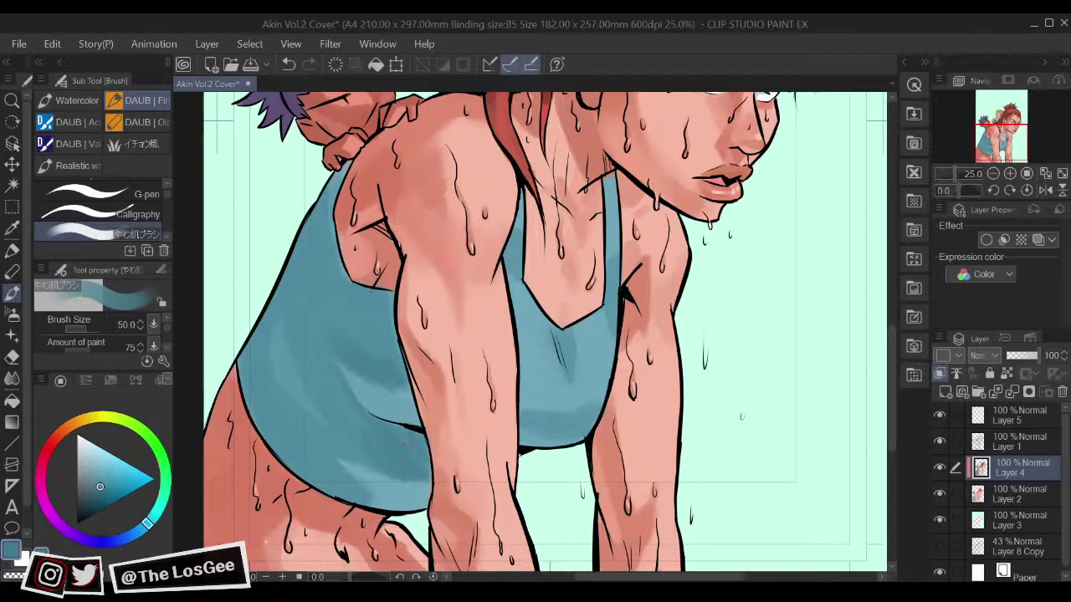
mouse_move(550, 393)
left_mouse_down()
mouse_move(554, 408)
mouse_move(533, 443)
mouse_move(557, 450)
left_mouse_up()
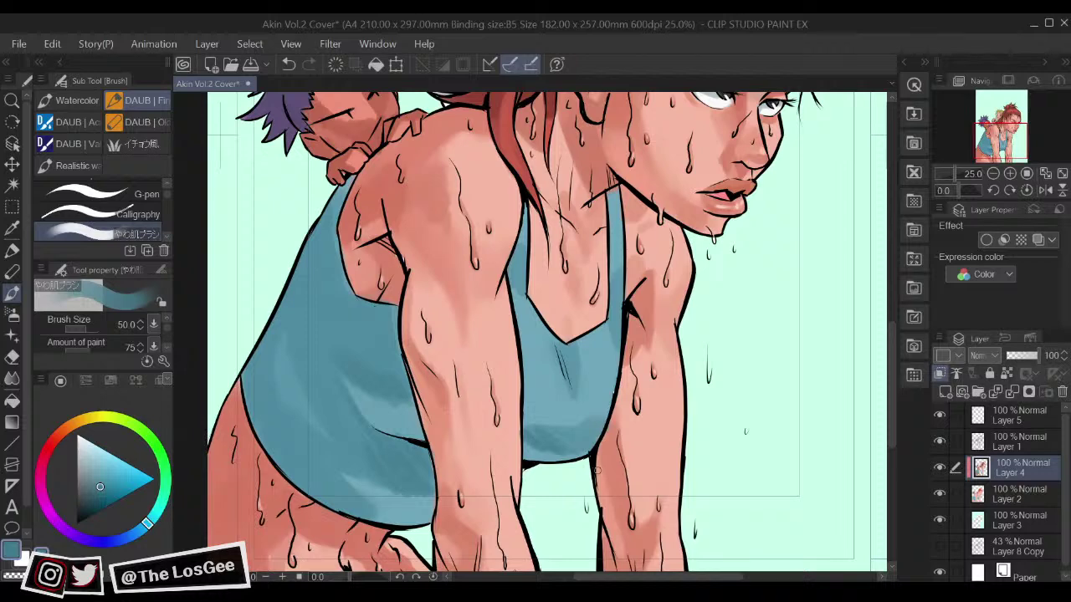
Step: Examine the tank top shading up close and across the whole cover
scroll(597, 471, "down", 5)
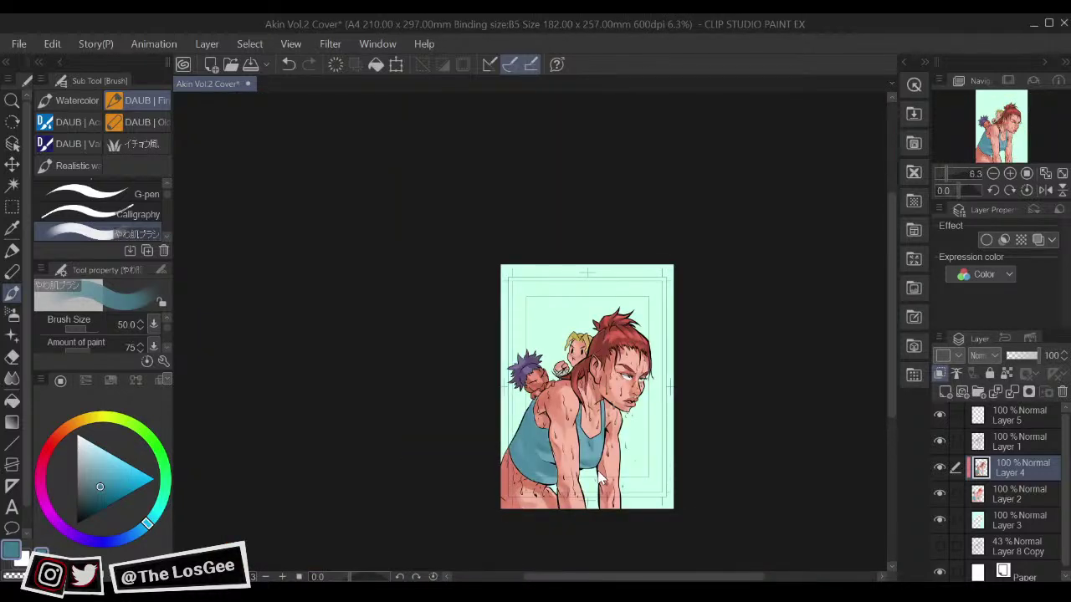
scroll(599, 477, "up", 5)
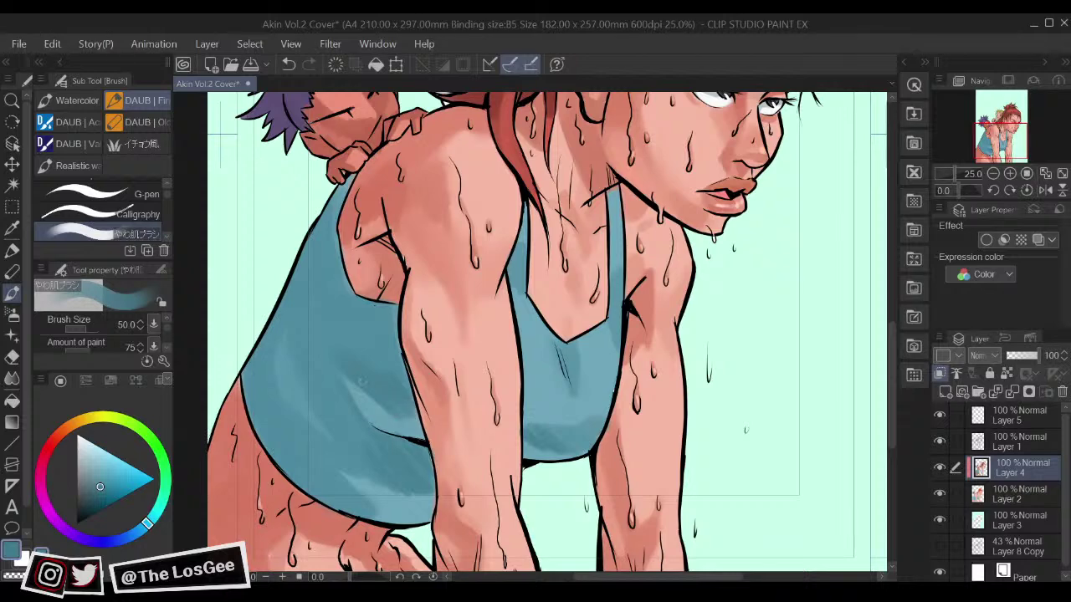
scroll(436, 437, "down", 5)
scroll(438, 440, "up", 5)
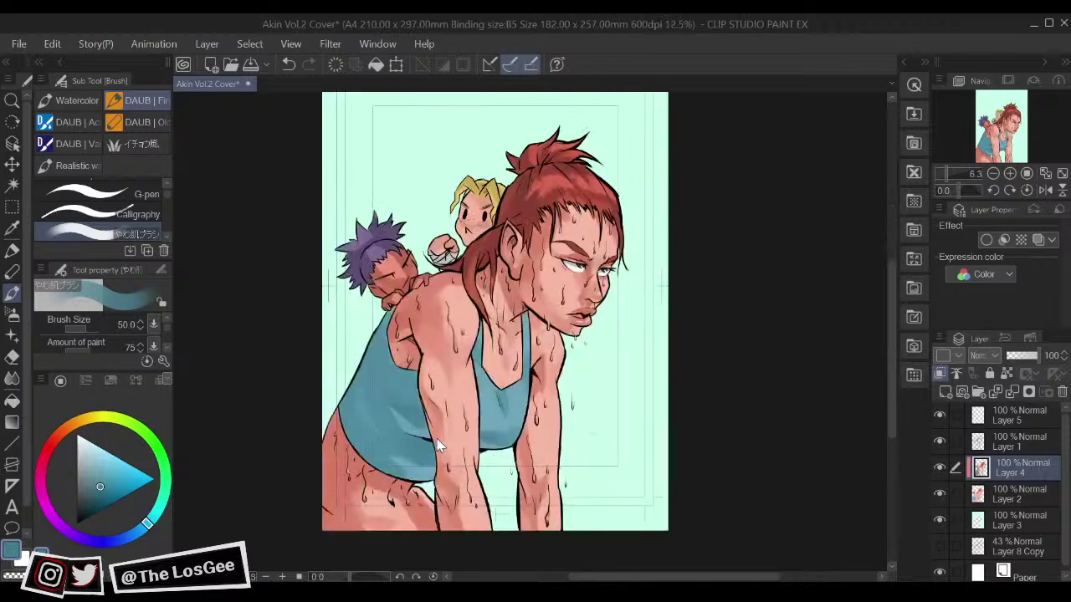
left_click_drag(547, 262, 567, 491)
left_click_drag(630, 459, 490, 503)
scroll(569, 498, "down", 4)
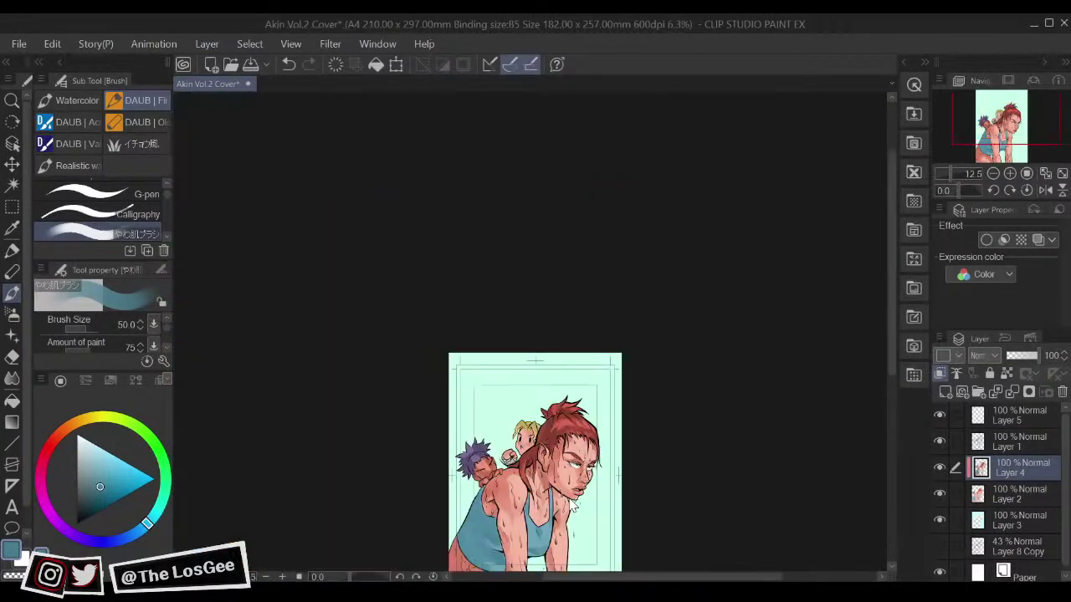
scroll(568, 498, "up", 3)
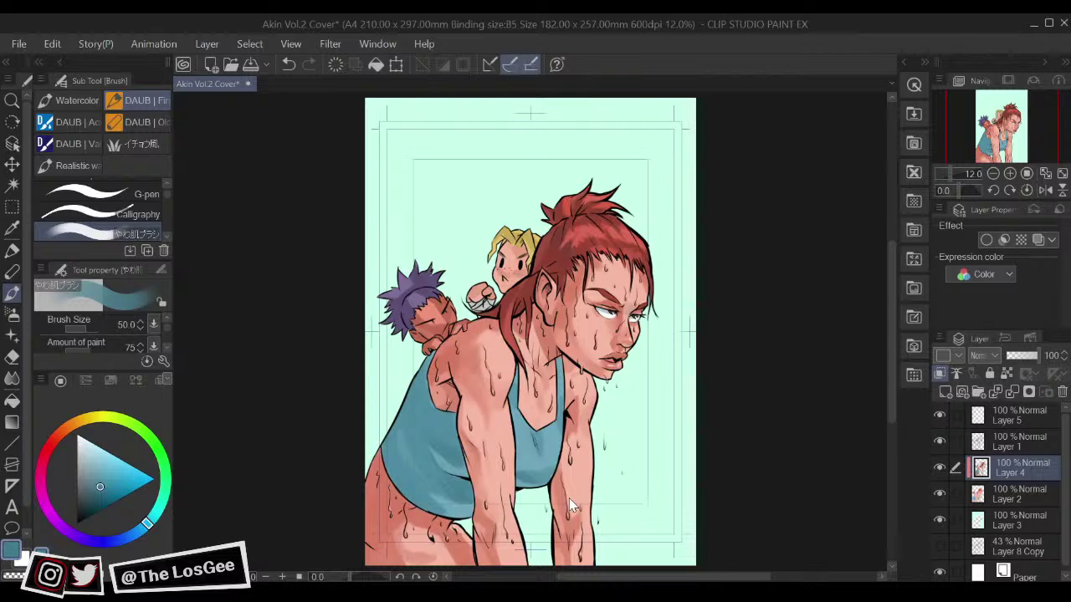
Step: Try to paint a pale pink highlight down the near arm on Layer 4, using brush size 50
scroll(569, 497, "up", 2)
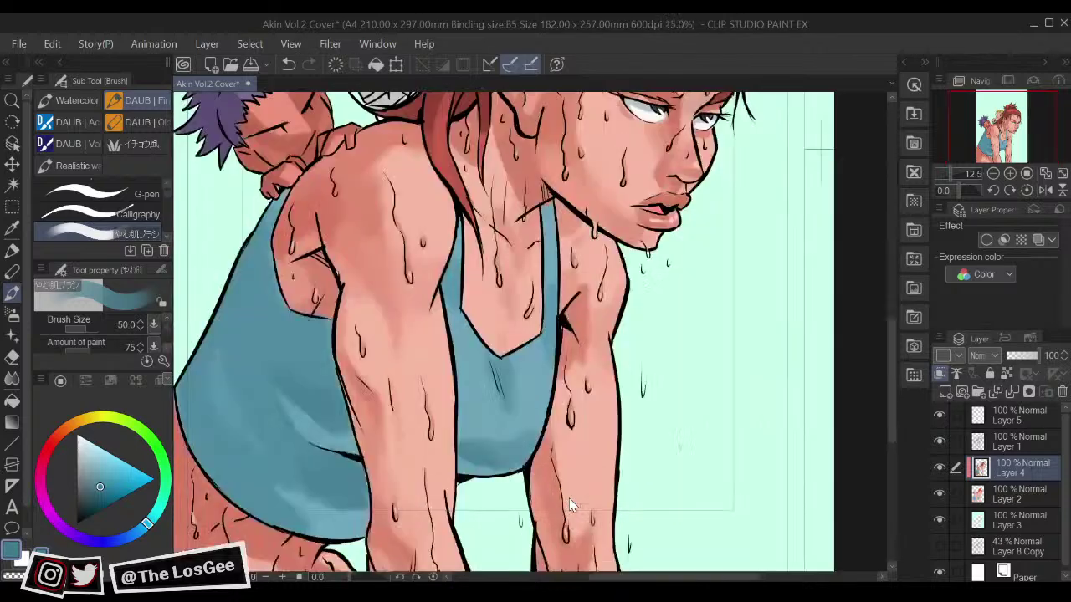
left_click(421, 334, "alt")
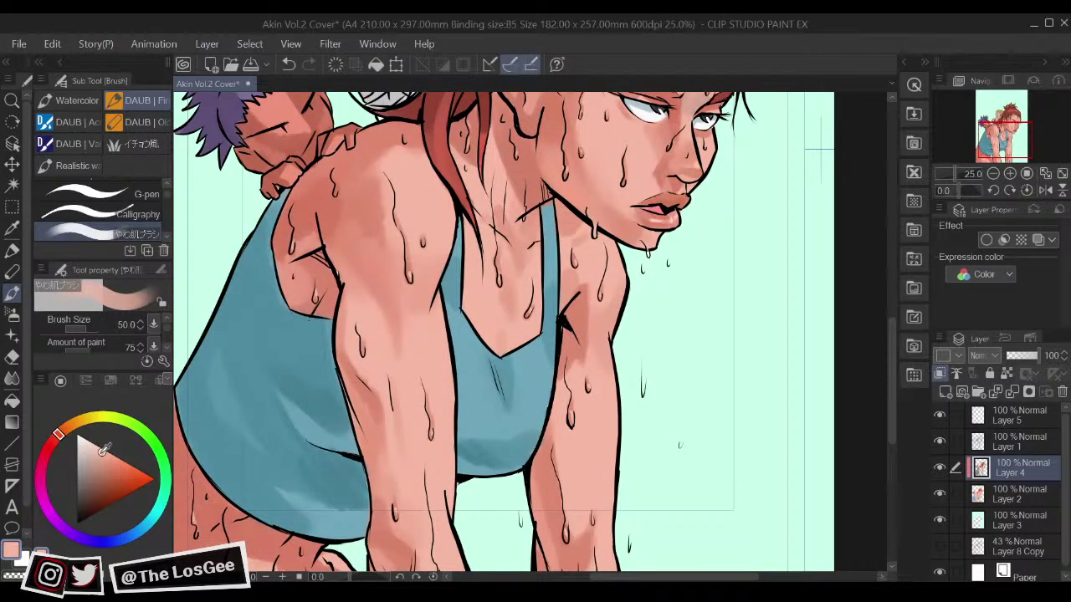
left_click_drag(401, 399, 399, 390)
left_click_drag(420, 314, 410, 406)
key("ctrl+z")
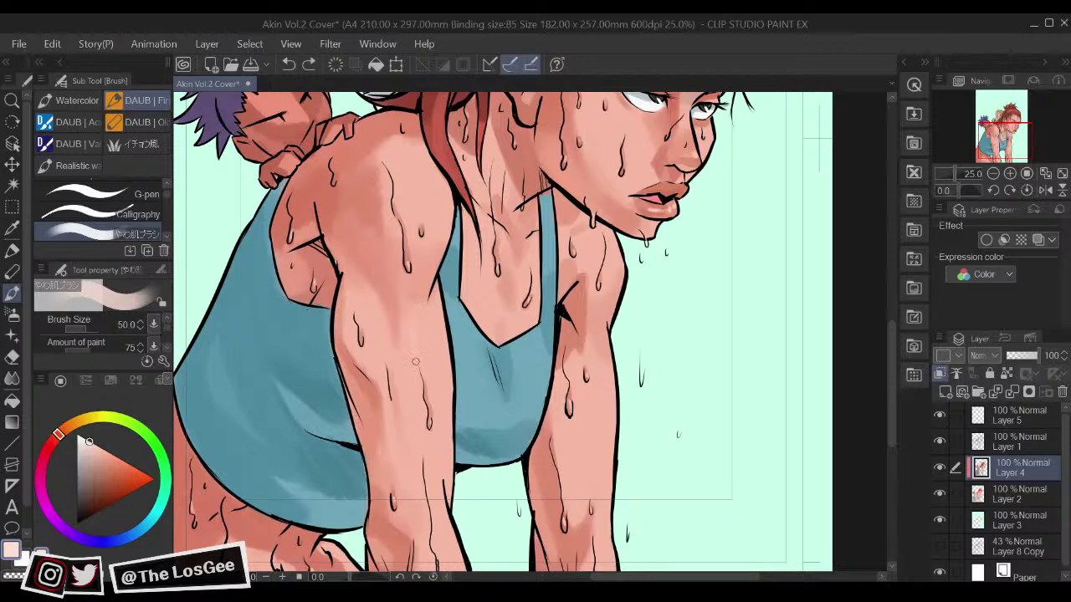
left_click_drag(417, 354, 437, 539)
Step: Add a new clipped layer above Layer 4 and paint pale pink highlights on the near arm and shoulder, using brush size 50
left_click(945, 391)
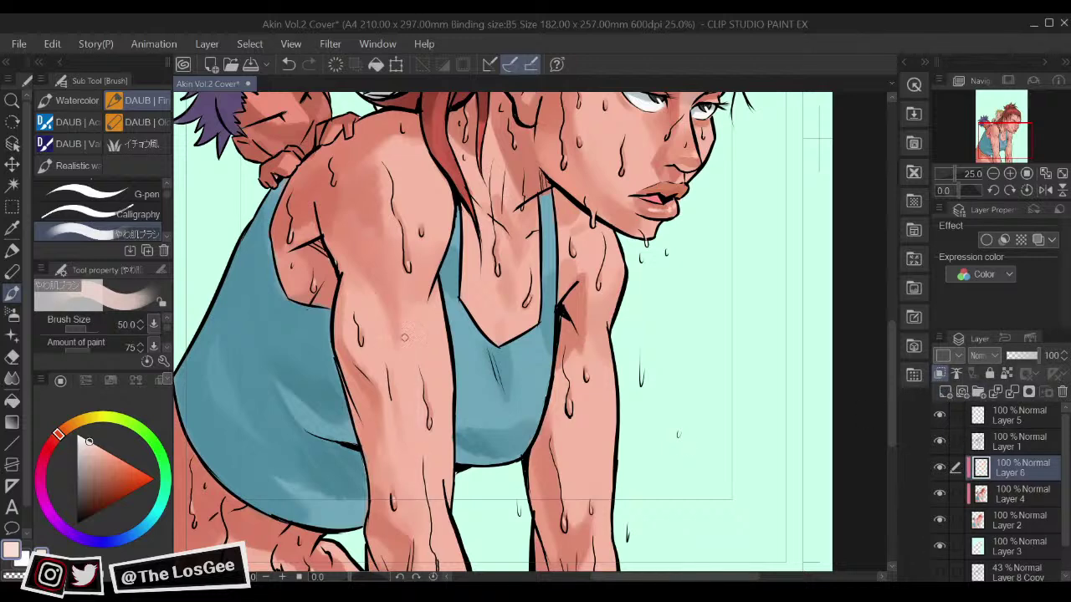
left_click_drag(408, 323, 423, 473)
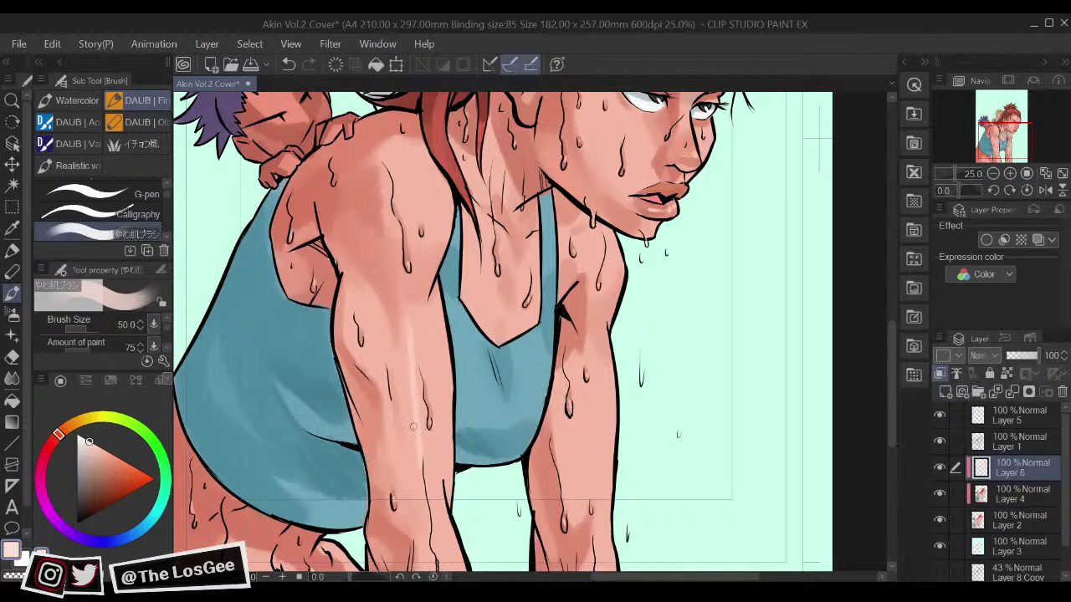
scroll(414, 309, "up", 3)
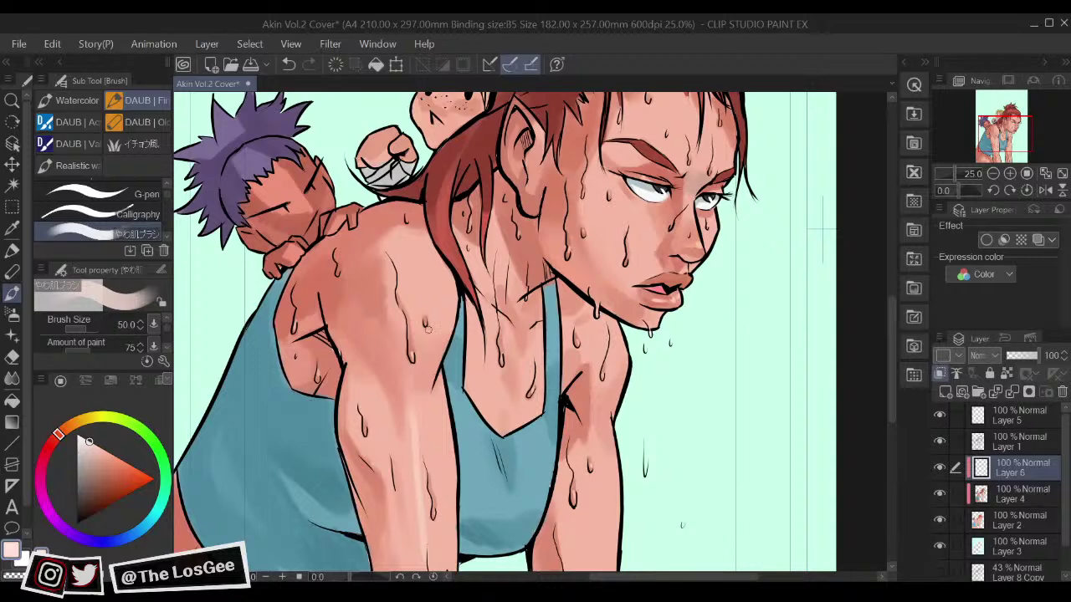
left_click_drag(409, 280, 437, 314)
Step: Paint a pale pink highlight down the far arm on Layer 6, using brush size 50
scroll(519, 259, "down", 6)
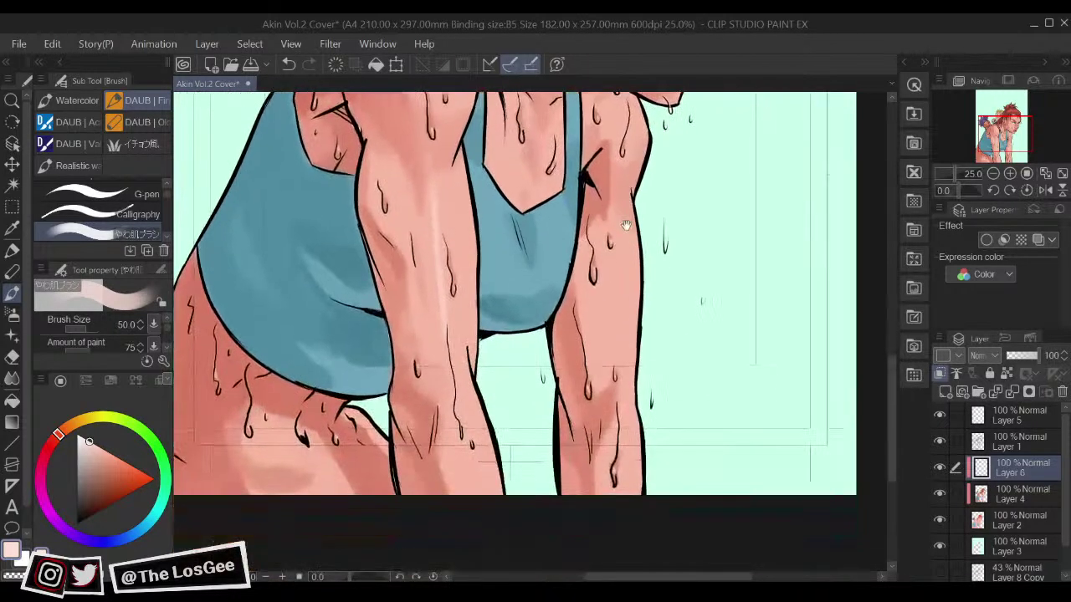
left_click_drag(624, 241, 616, 390)
scroll(616, 391, "up", 3)
left_click_drag(610, 445, 611, 541)
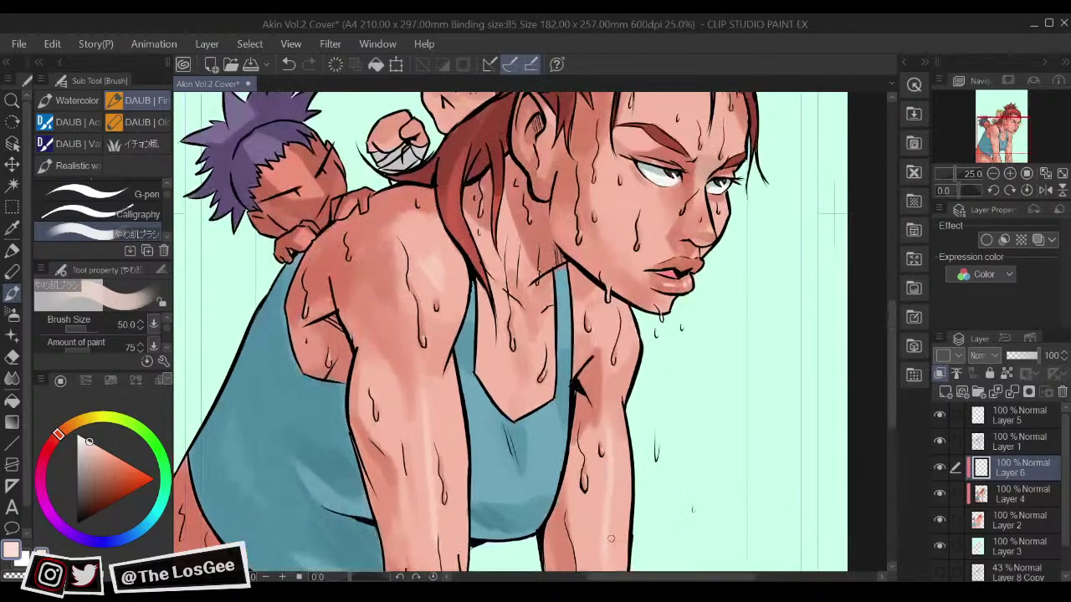
Step: Extend the pale pink highlight up the near upper arm on Layer 6, using brush size 50
scroll(612, 541, "down", 2)
scroll(612, 541, "up", 1)
scroll(612, 545, "up", 1)
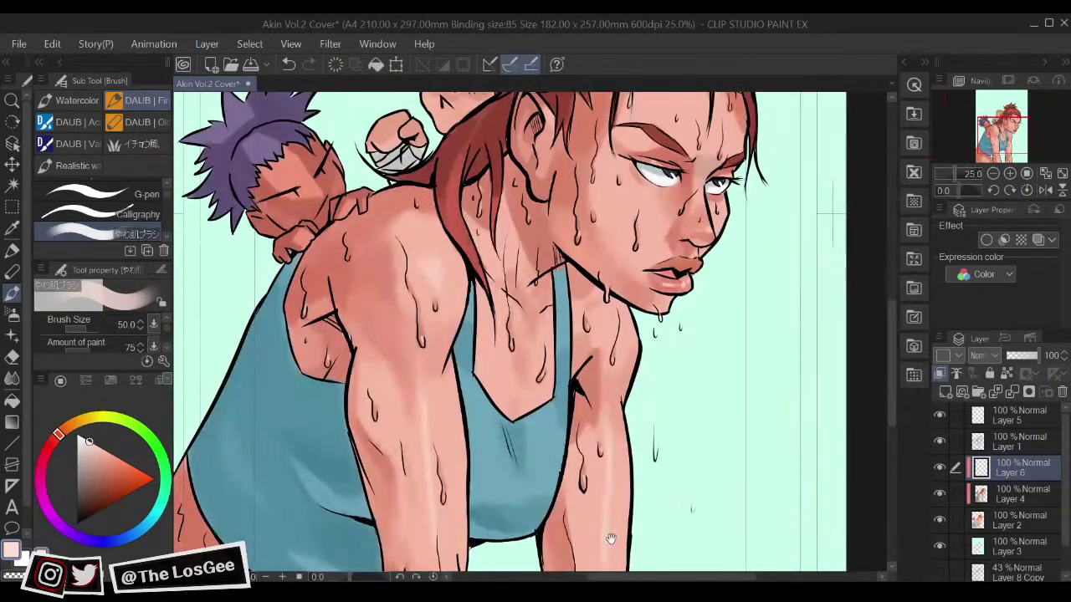
scroll(650, 396, "down", 2)
left_click_drag(591, 316, 601, 374)
left_click_drag(436, 325, 453, 417)
left_click_drag(440, 300, 468, 434)
left_click_drag(488, 256, 482, 408)
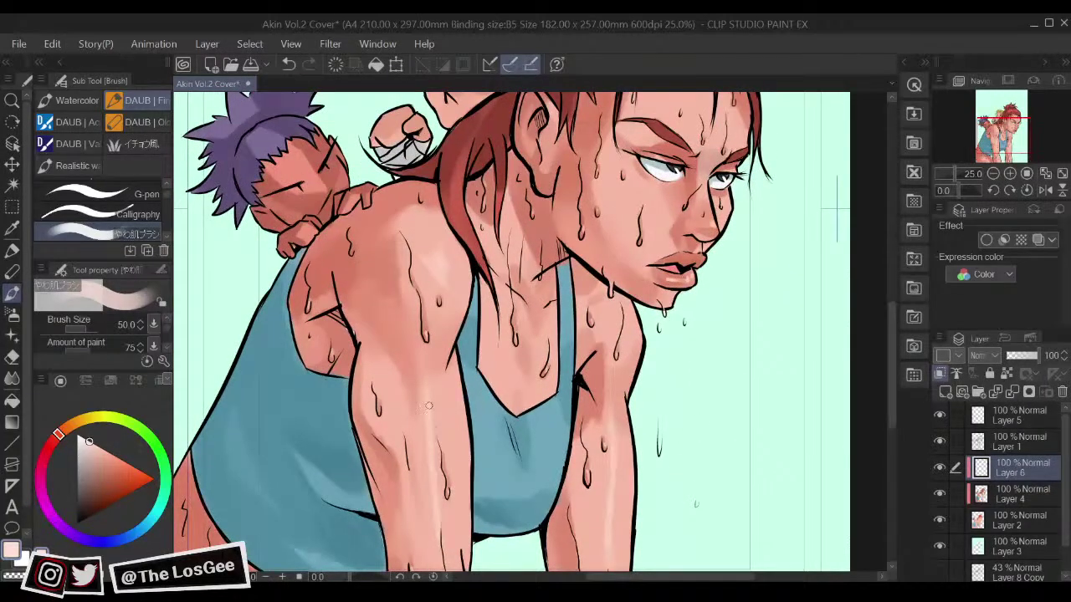
Step: Try to paint a pale pink highlight on the thigh below the tank top on Layer 6
mouse_move(562, 422)
left_mouse_down()
mouse_move(614, 347)
mouse_move(654, 195)
left_mouse_up()
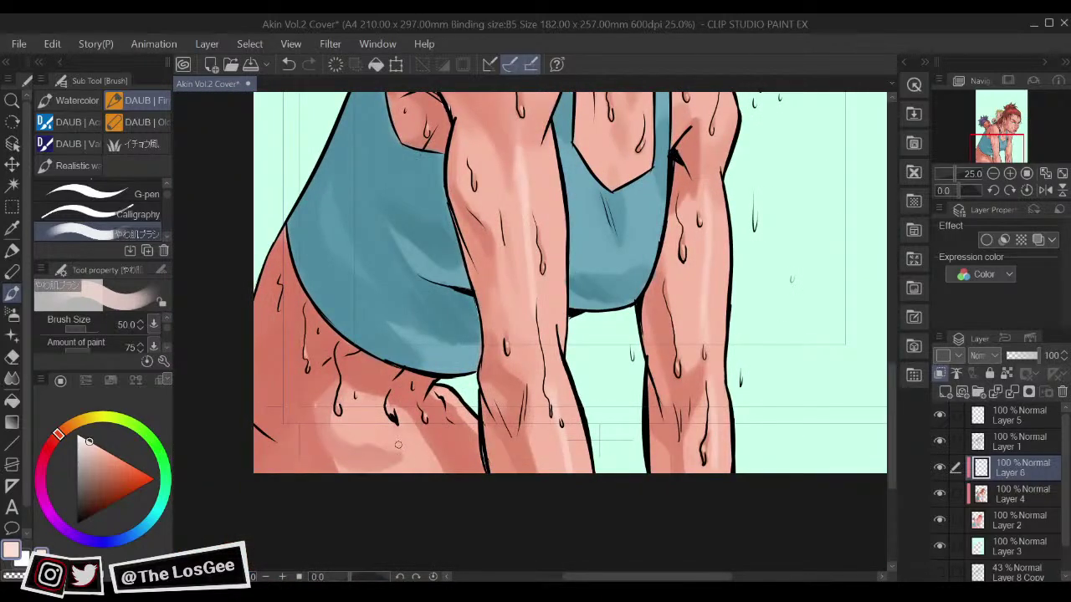
mouse_move(392, 433)
left_mouse_down()
mouse_move(485, 543)
mouse_move(390, 442)
mouse_move(425, 457)
left_mouse_up()
key("ctrl+z")
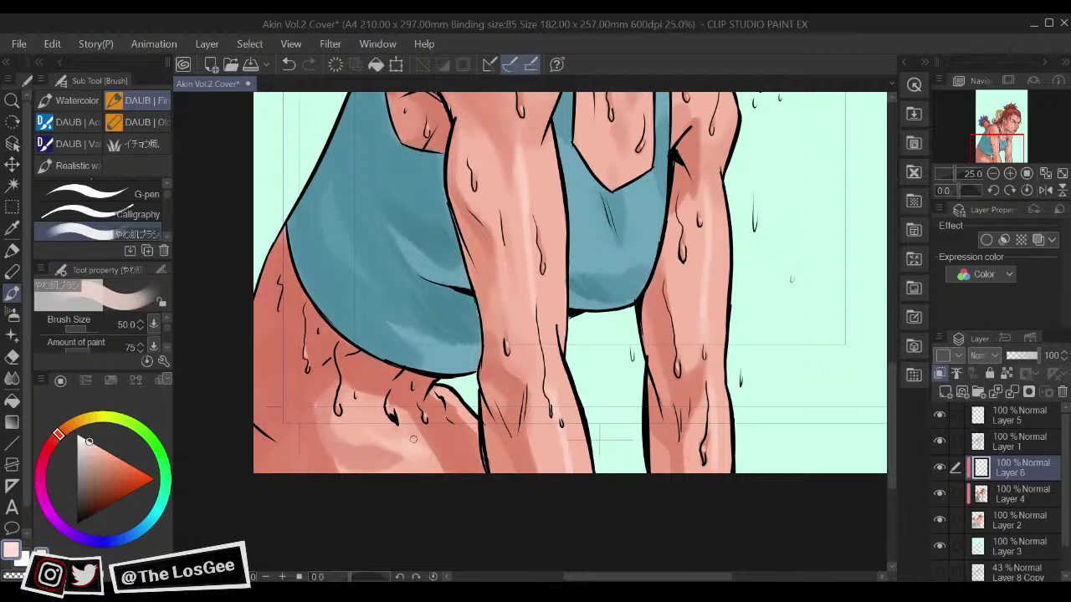
Step: Paint a pale pink highlight across the red-haired character's forehead on Layer 6, using brush size 50
scroll(473, 493, "down", 4)
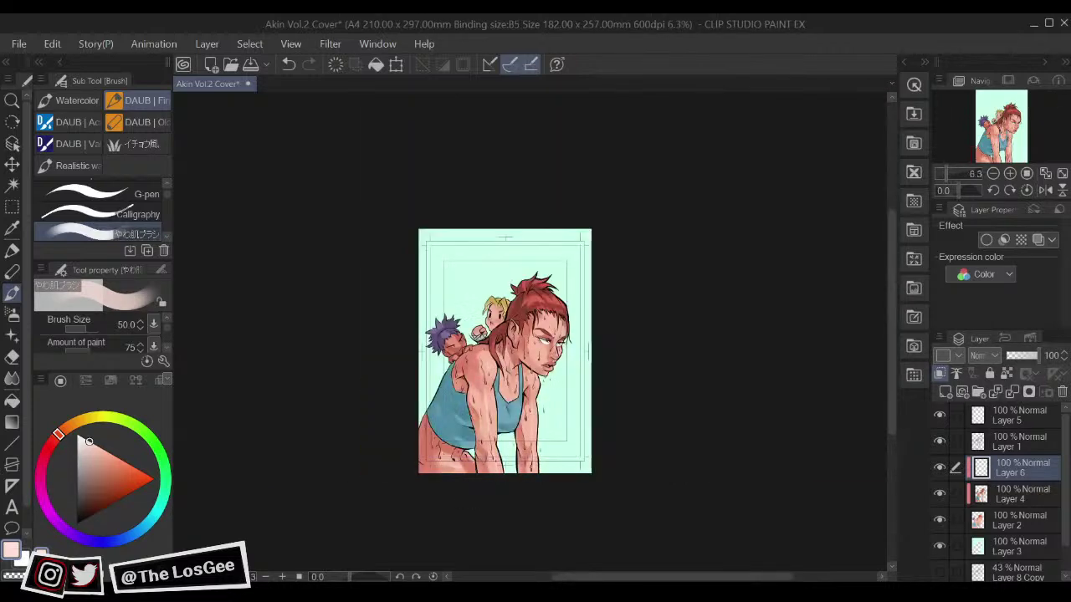
left_click_drag(588, 337, 597, 382)
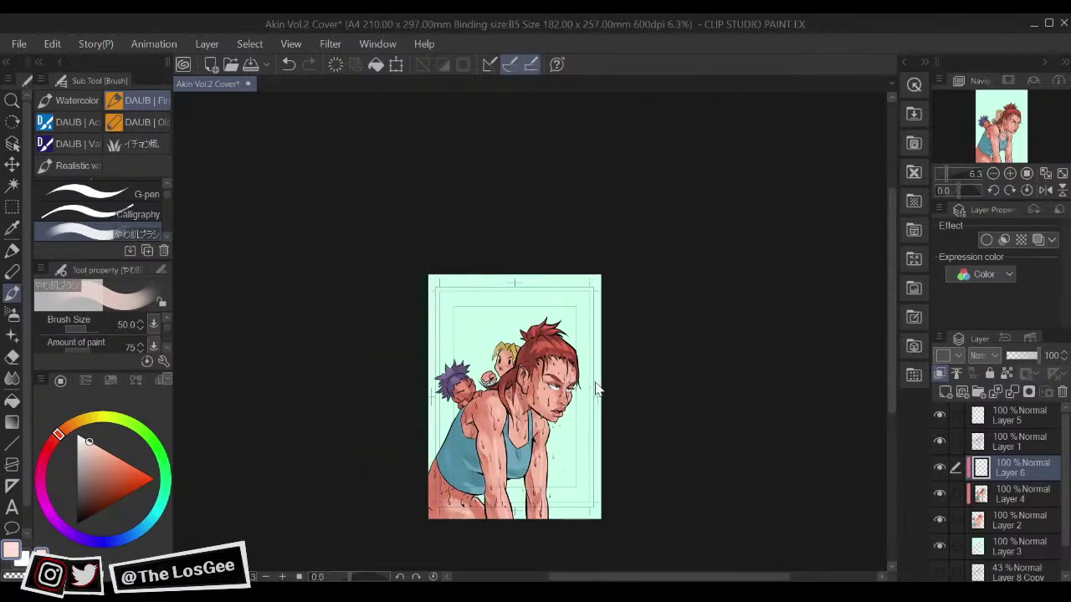
scroll(596, 388, "up", 6)
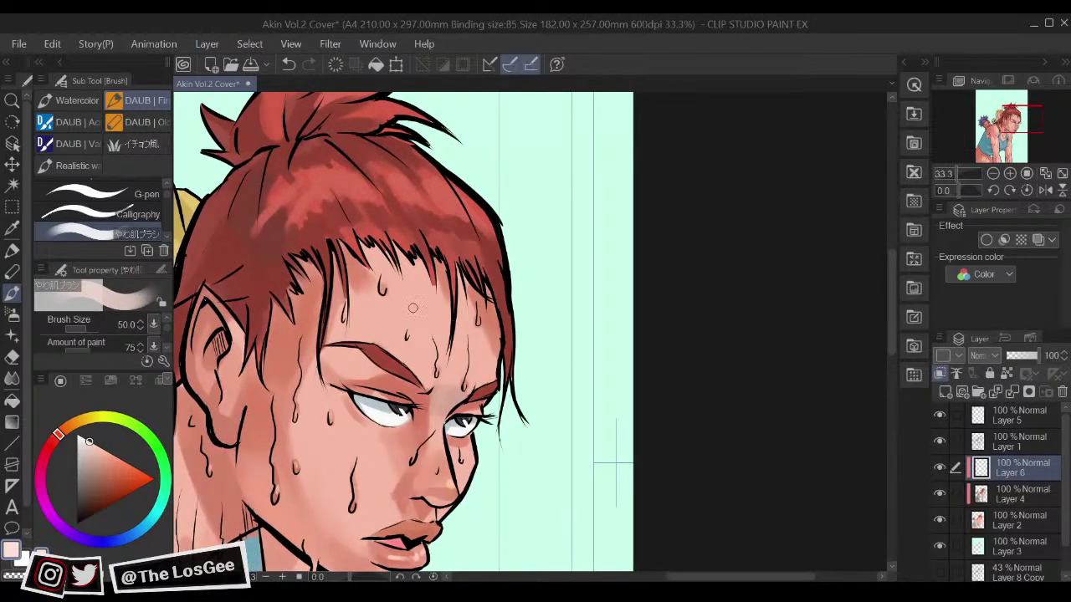
mouse_move(398, 295)
left_mouse_down()
mouse_move(432, 340)
mouse_move(441, 332)
mouse_move(452, 345)
mouse_move(468, 340)
left_mouse_up()
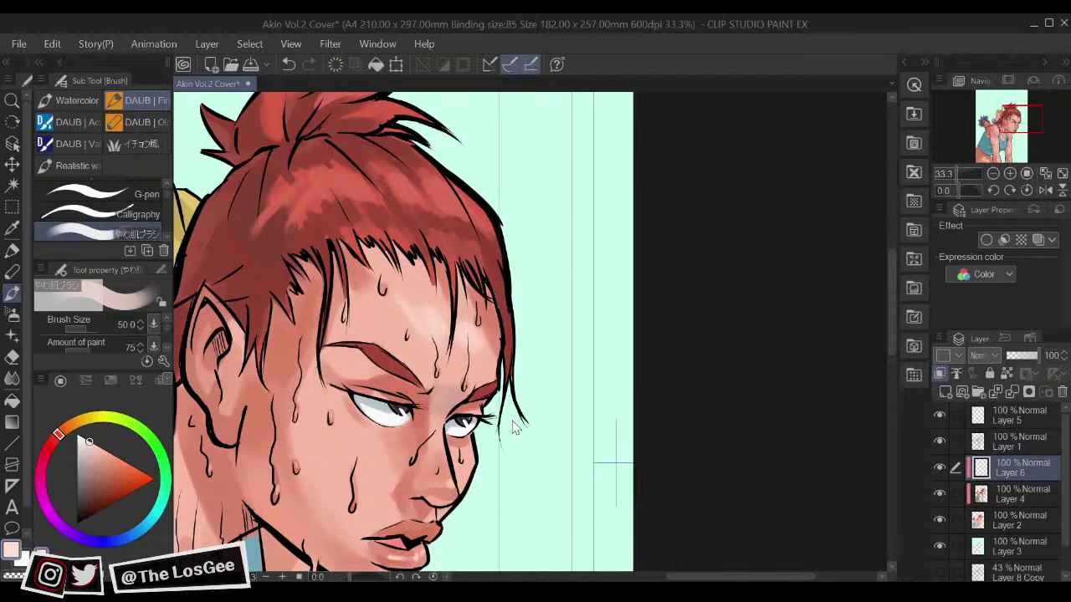
Step: Paint a pale pink highlight on the cheek below the near eye on Layer 6, using brush size 50
scroll(514, 427, "down", 4)
scroll(513, 426, "up", 1)
scroll(514, 427, "up", 3)
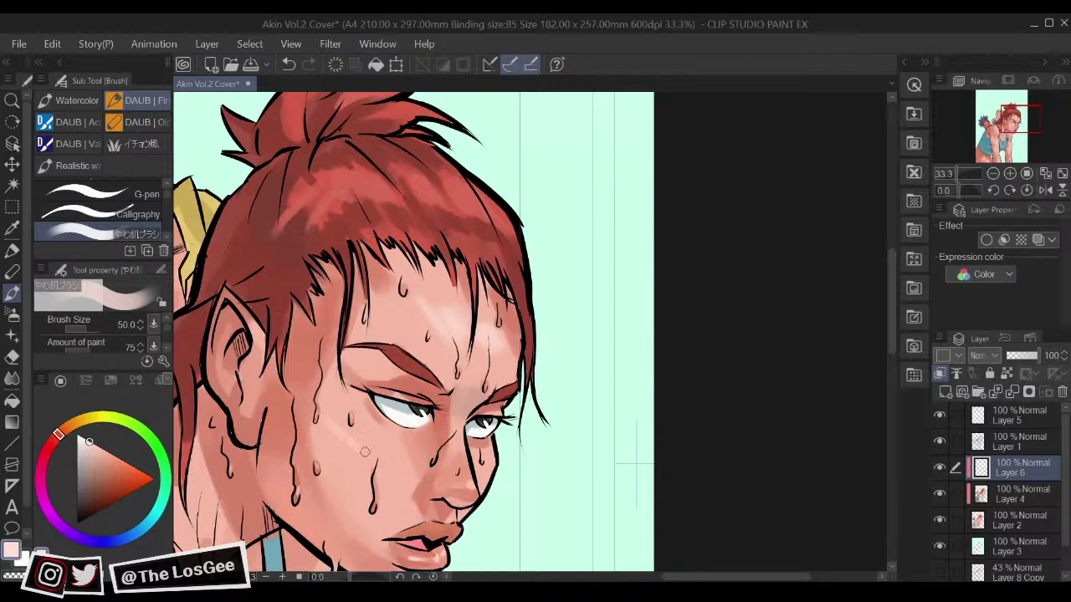
left_click_drag(490, 440, 515, 378)
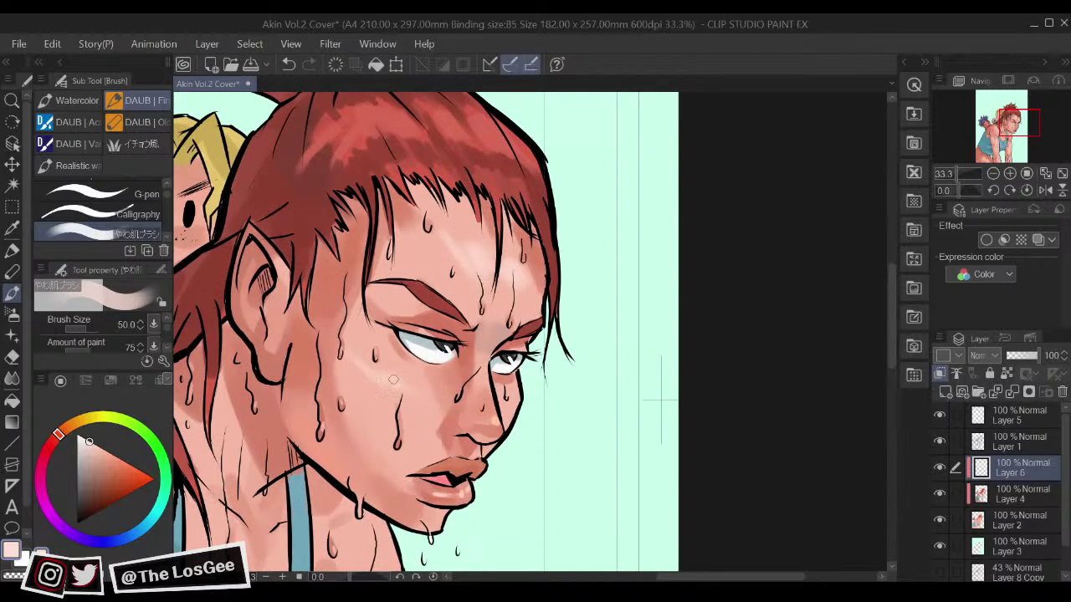
left_click_drag(502, 389, 516, 395)
scroll(531, 410, "down", 1)
scroll(531, 410, "down", 4)
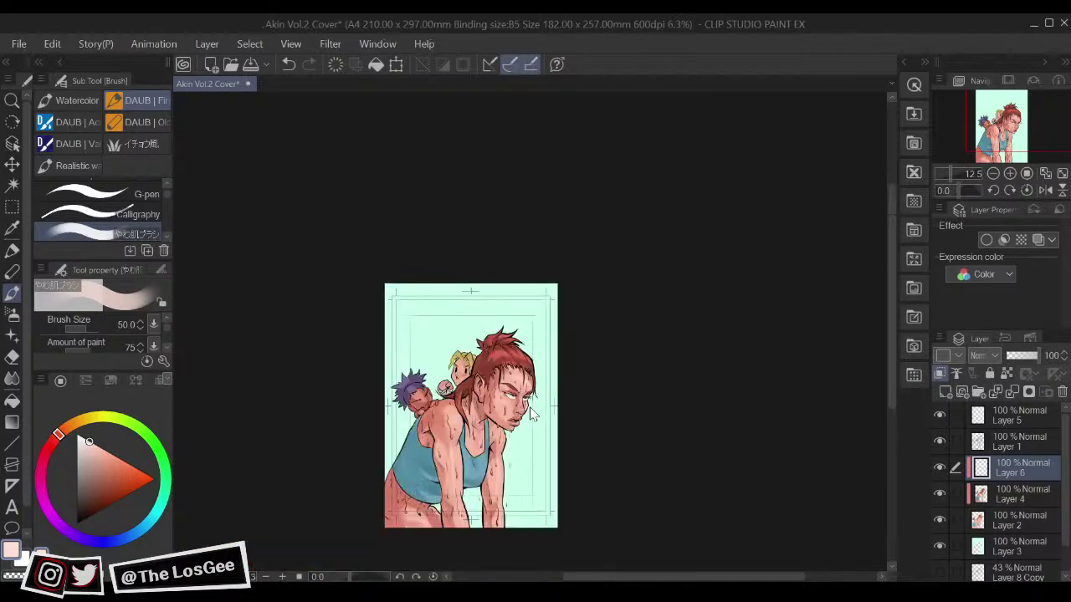
scroll(530, 410, "up", 4)
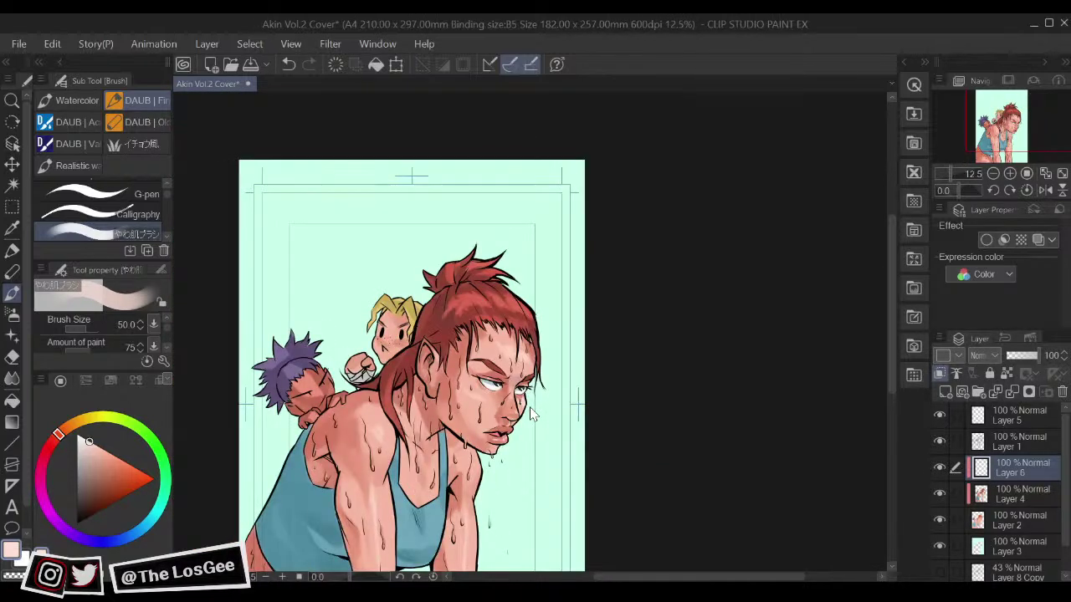
Step: Paint pale pink highlights on the neck, upper chest and far shoulder on Layer 6, using brush size 50
left_click_drag(529, 408, 695, 406)
left_click_drag(438, 422, 454, 461)
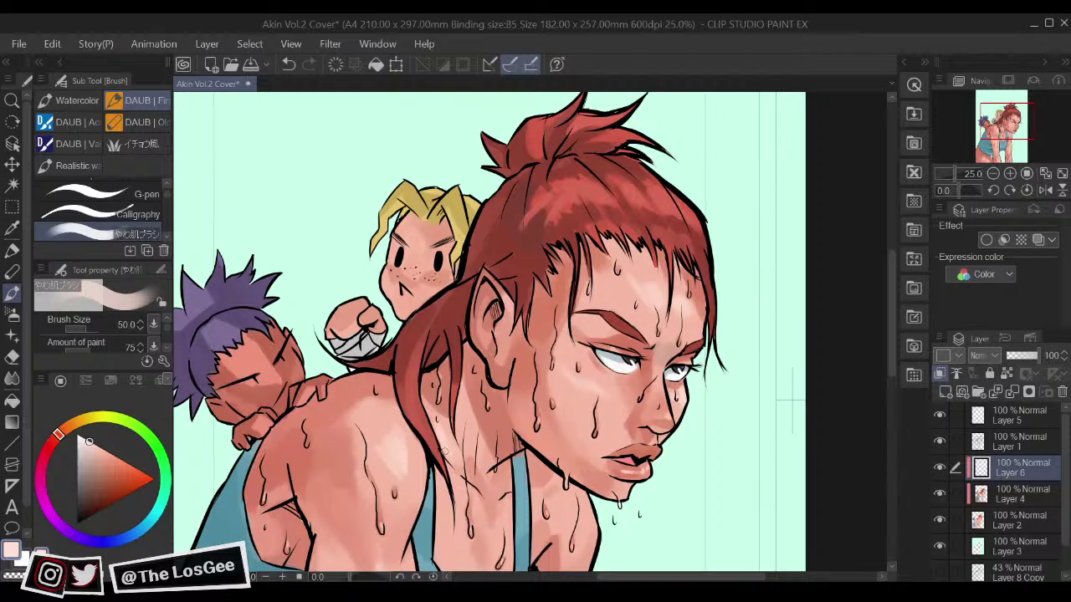
left_click_drag(473, 473, 454, 387)
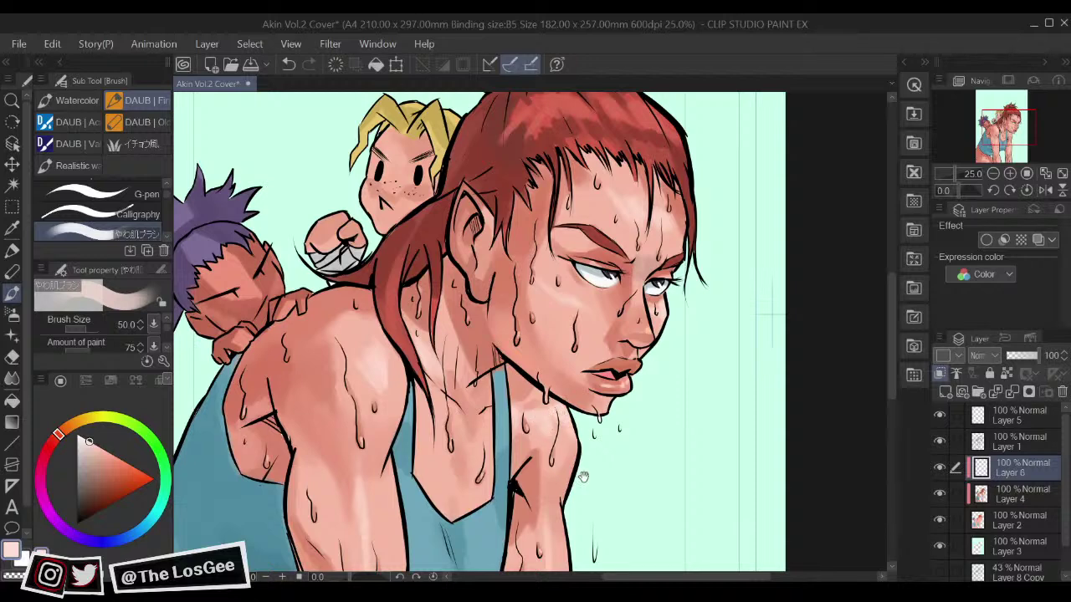
left_click_drag(559, 420, 572, 456)
left_click_drag(501, 490, 546, 361)
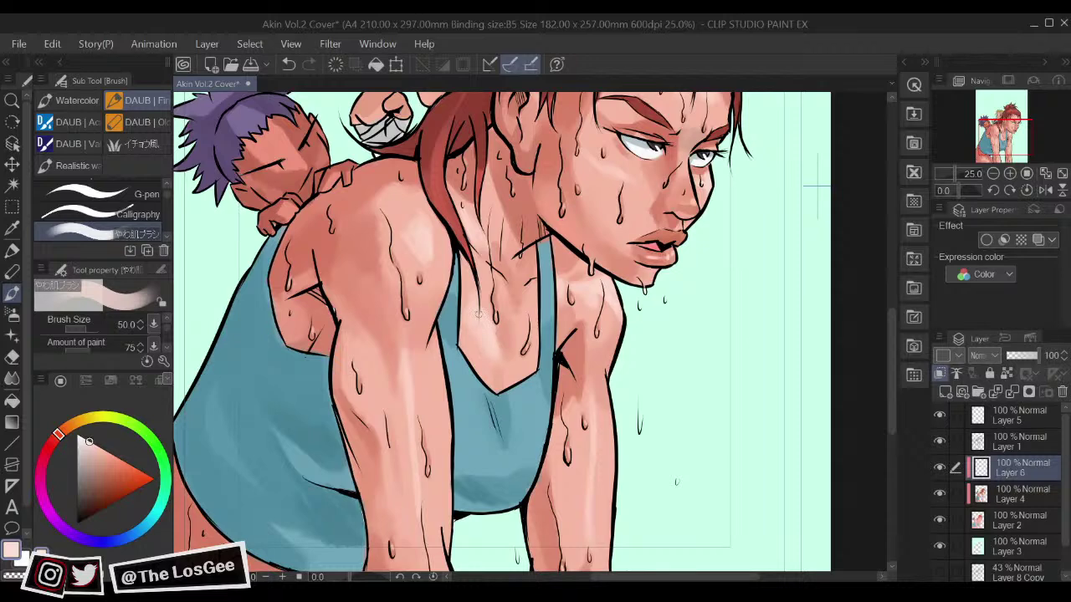
Step: Examine the skin highlights across the red-haired character's face, arms and torso
scroll(515, 428, "down", 3)
scroll(515, 427, "up", 1)
left_click_drag(515, 425, 527, 404)
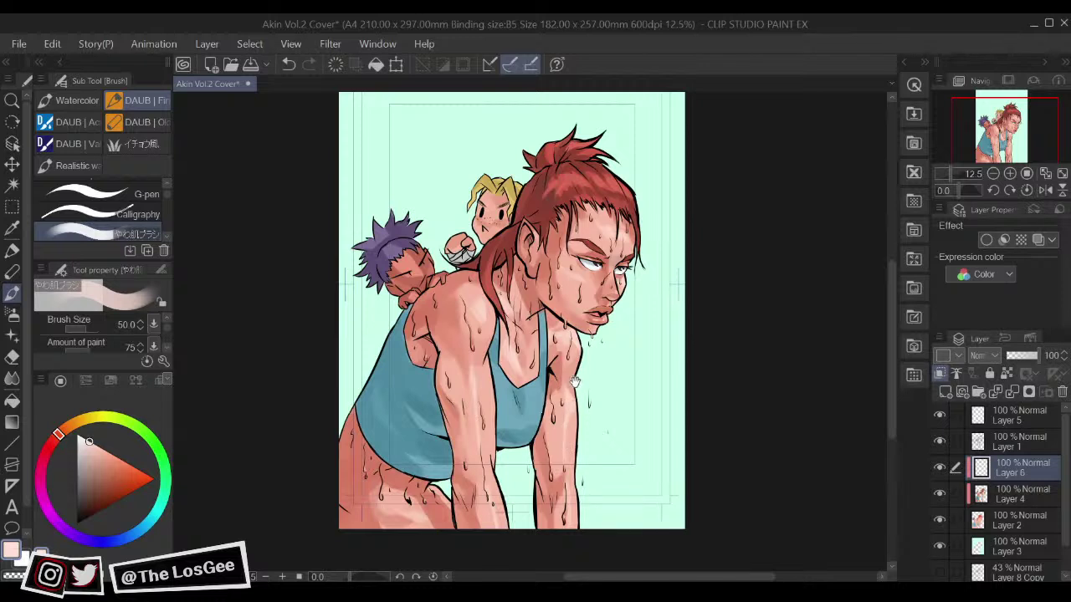
left_click_drag(567, 383, 590, 363)
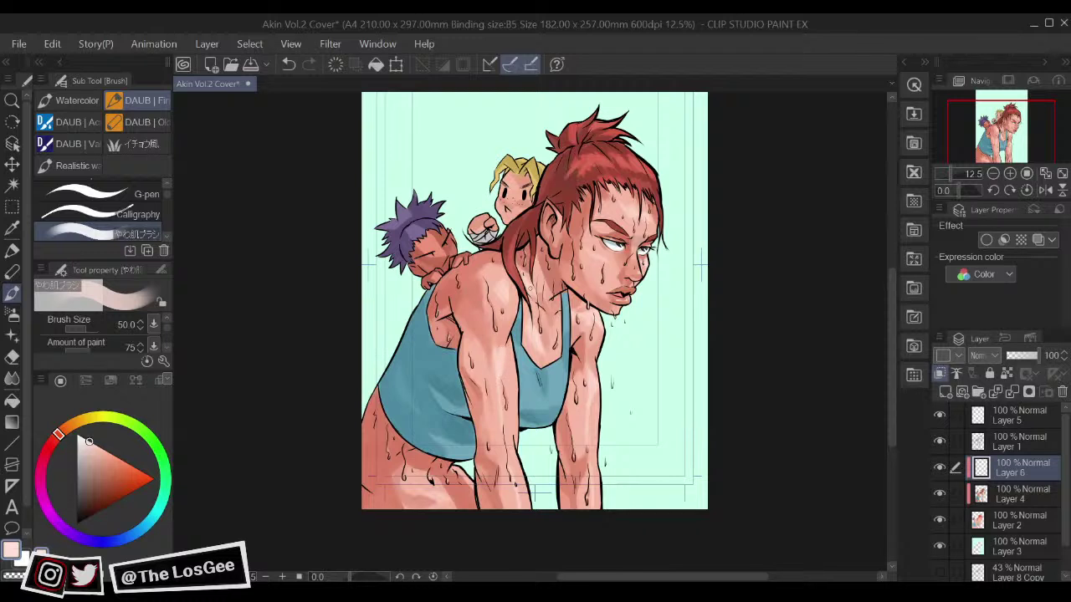
left_click_drag(541, 370, 555, 320)
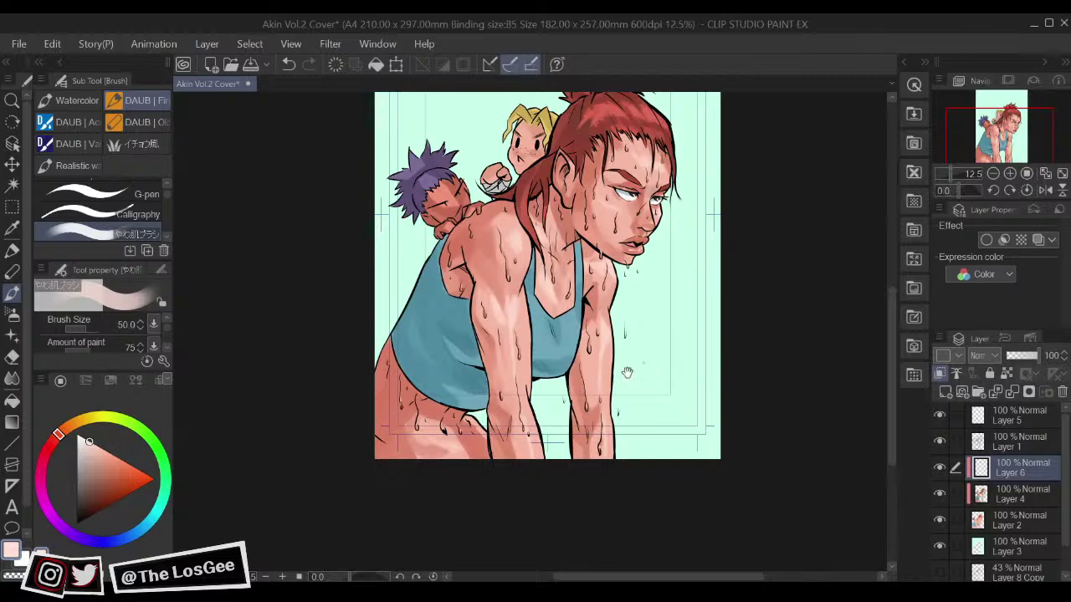
left_click_drag(703, 360, 712, 323)
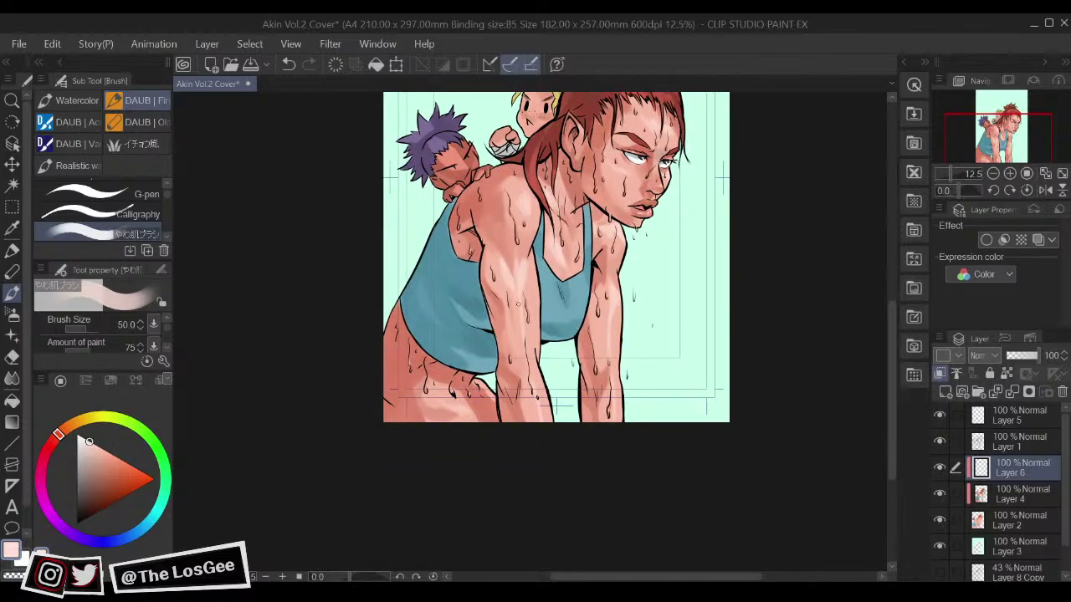
left_click_drag(677, 368, 692, 445)
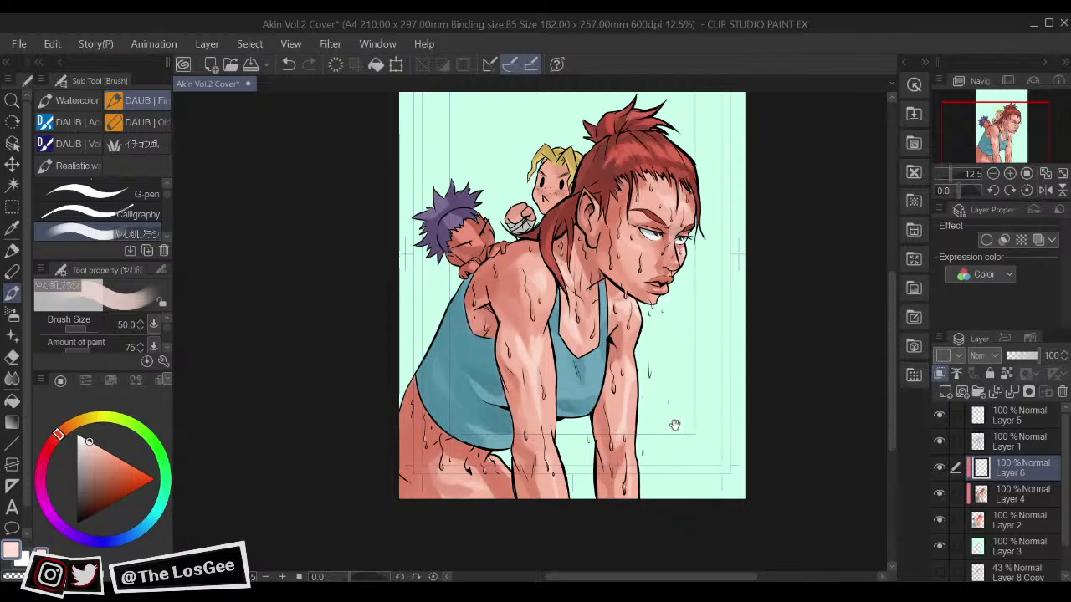
left_click_drag(681, 425, 695, 393)
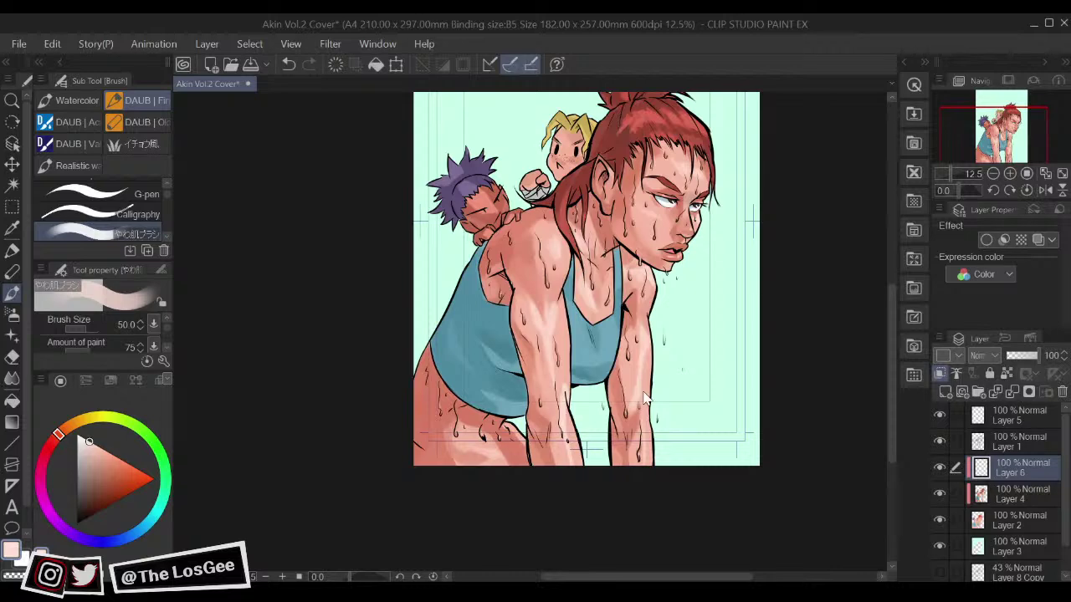
Step: Build up the pale pink highlights on the cheek and forehead on Layer 6, then check the whole cover
scroll(644, 399, "up", 3)
left_click_drag(652, 150, 611, 401)
key("bracketleft")
key("bracketright")
key("bracketright")
mouse_move(622, 384)
left_mouse_down()
mouse_move(663, 442)
mouse_move(639, 351)
mouse_move(674, 334)
mouse_move(670, 350)
mouse_move(725, 380)
mouse_move(724, 398)
left_mouse_up()
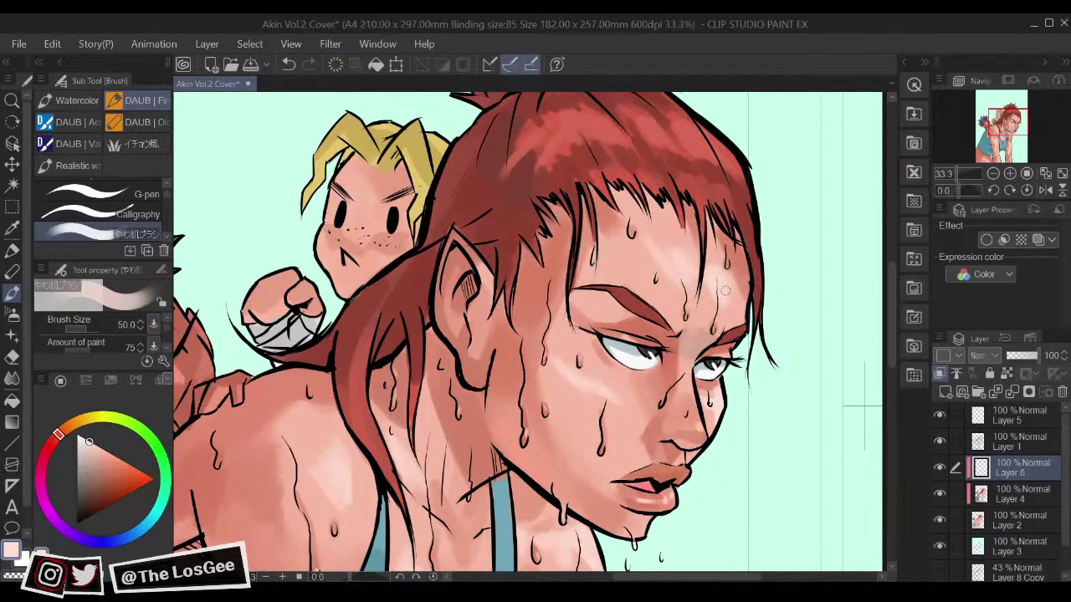
scroll(736, 369, "down", 6)
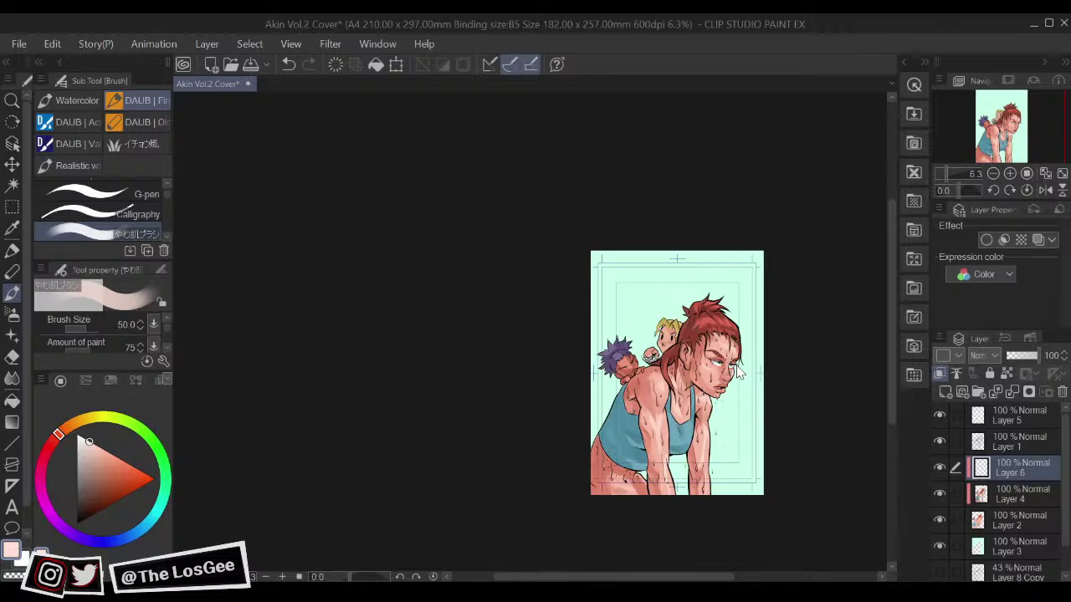
key("ctrl+0")
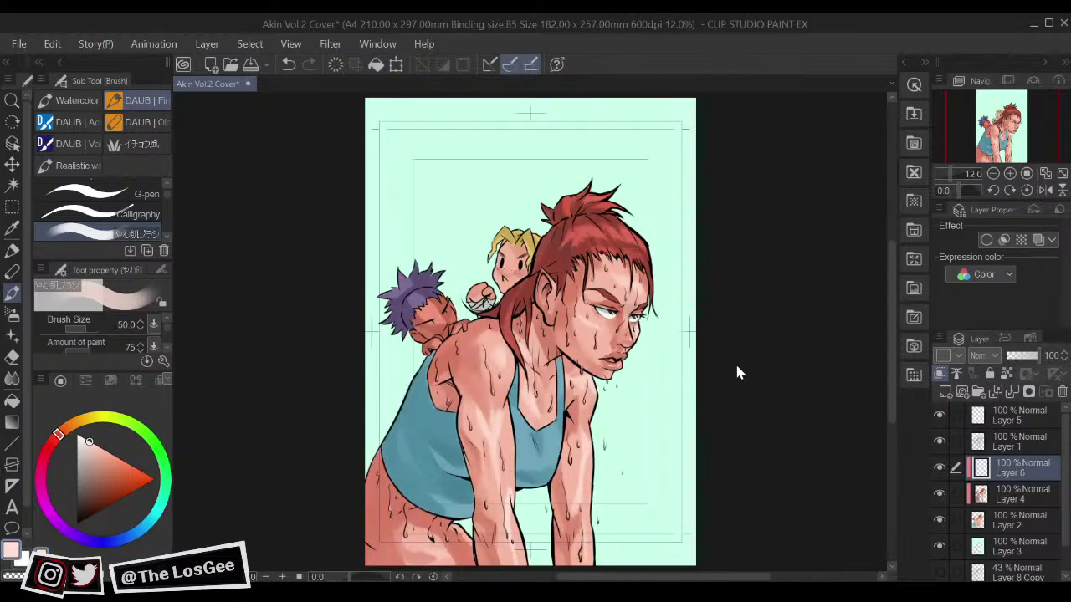
scroll(735, 365, "up", 1)
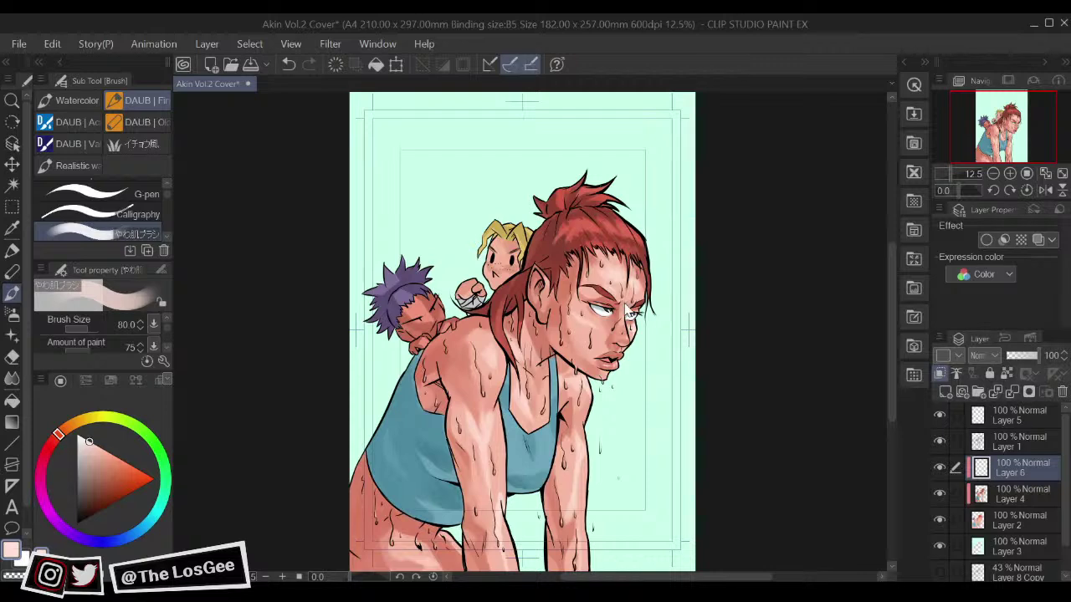
Step: Sample the peach tone at the nose tip and touch up the nose highlight on Layer 6, using brush size 25
scroll(626, 308, "up", 4)
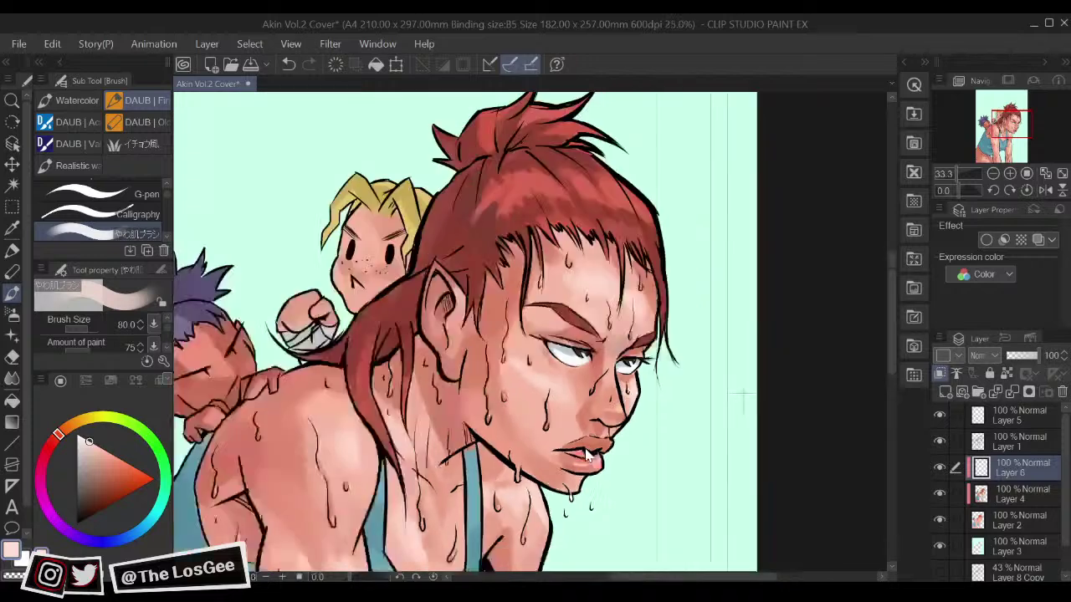
scroll(585, 455, "up", 1)
key("o")
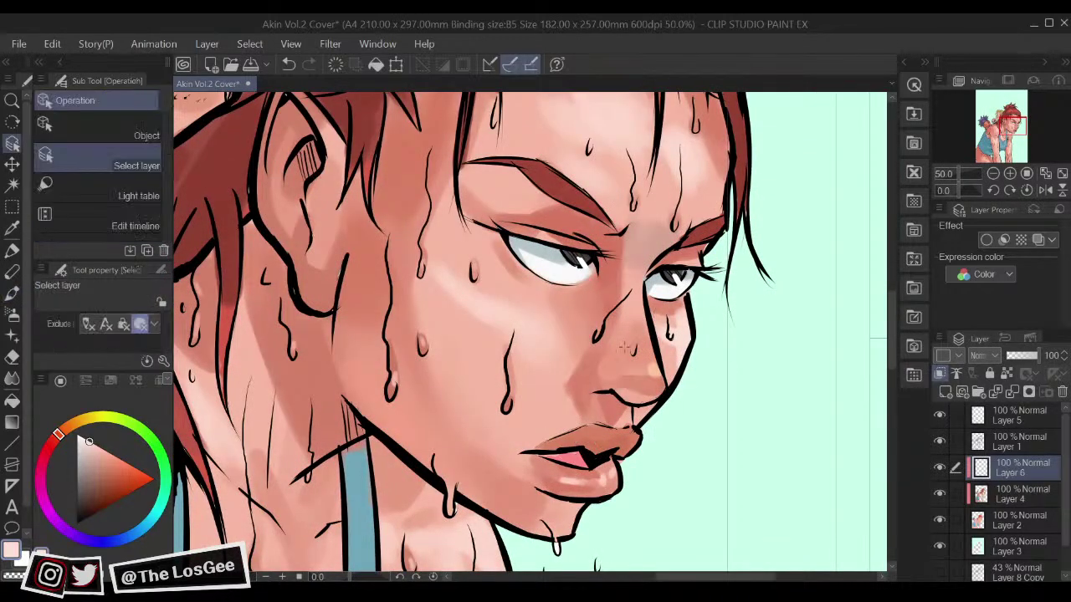
key("b")
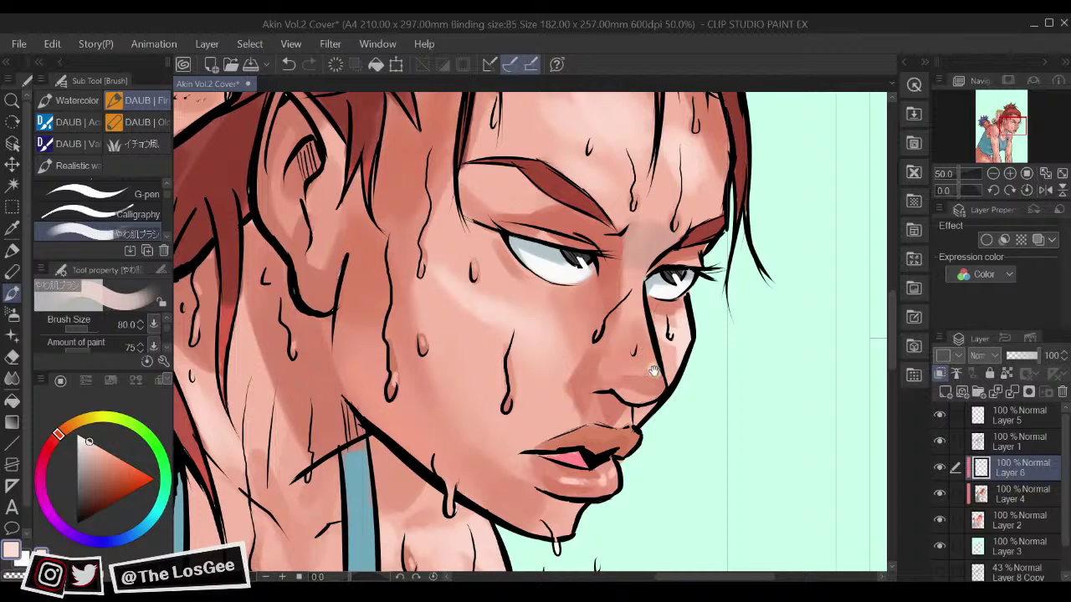
left_click(657, 369, "alt")
key("bracketleft")
key("bracketleft")
key("bracketleft")
key("bracketleft")
key("bracketleft")
key("bracketleft")
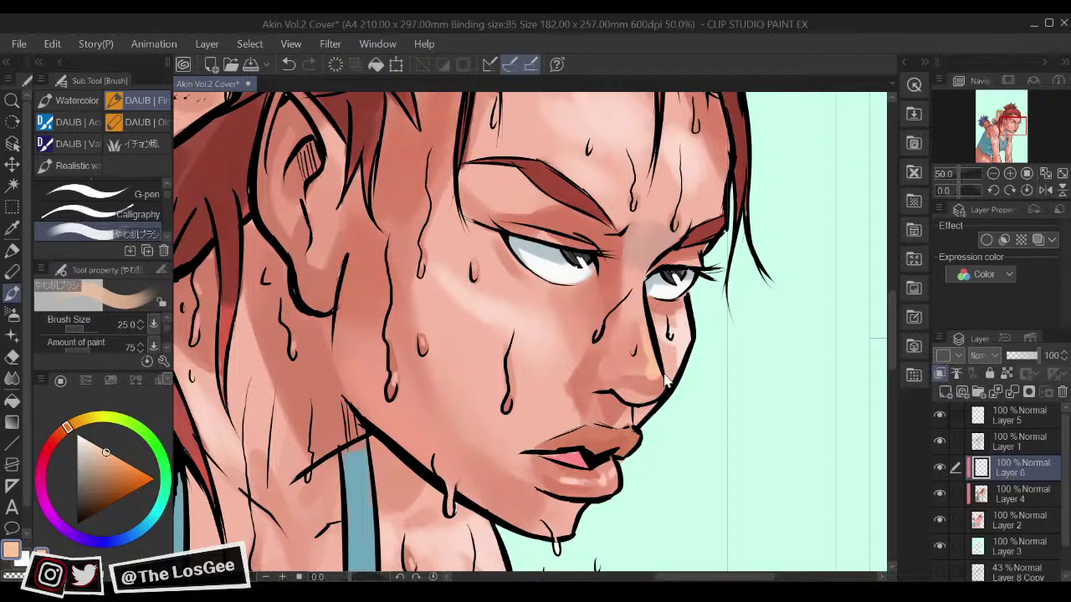
scroll(664, 373, "down", 5)
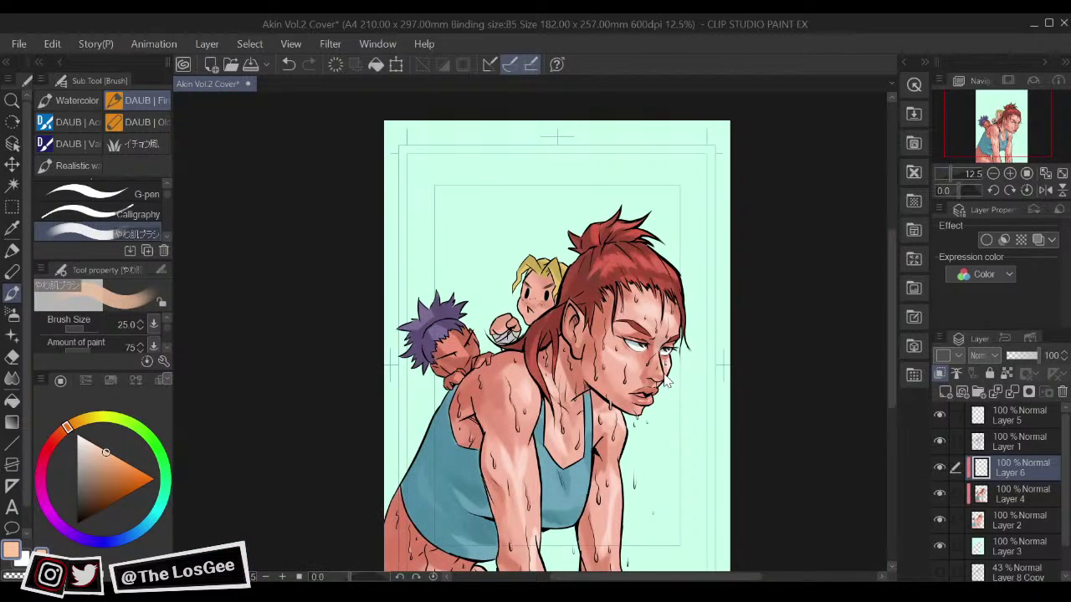
scroll(665, 381, "up", 4)
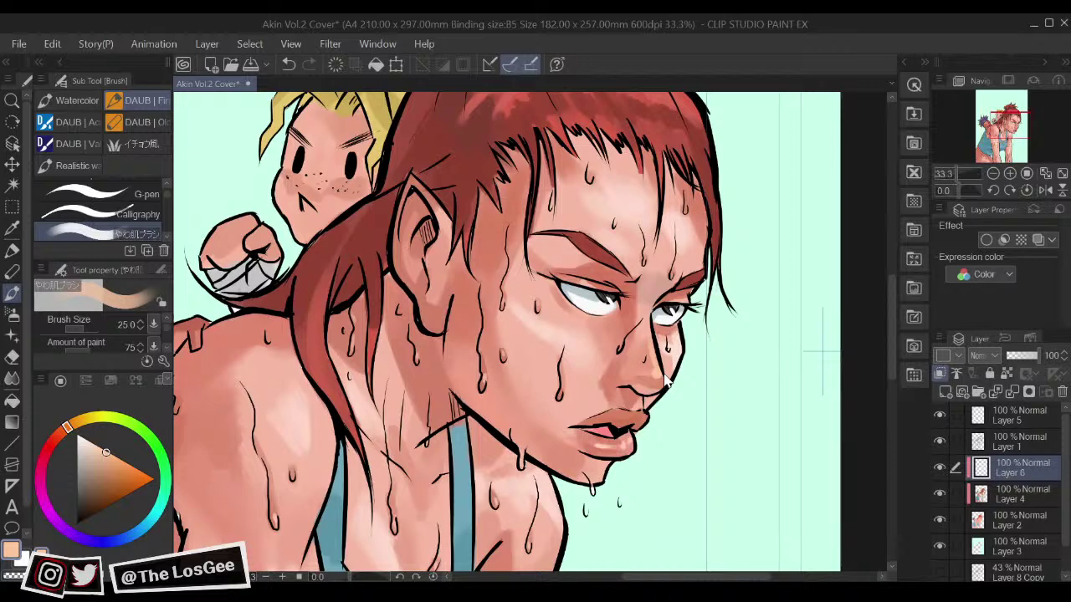
scroll(665, 380, "up", 1)
scroll(665, 381, "down", 1)
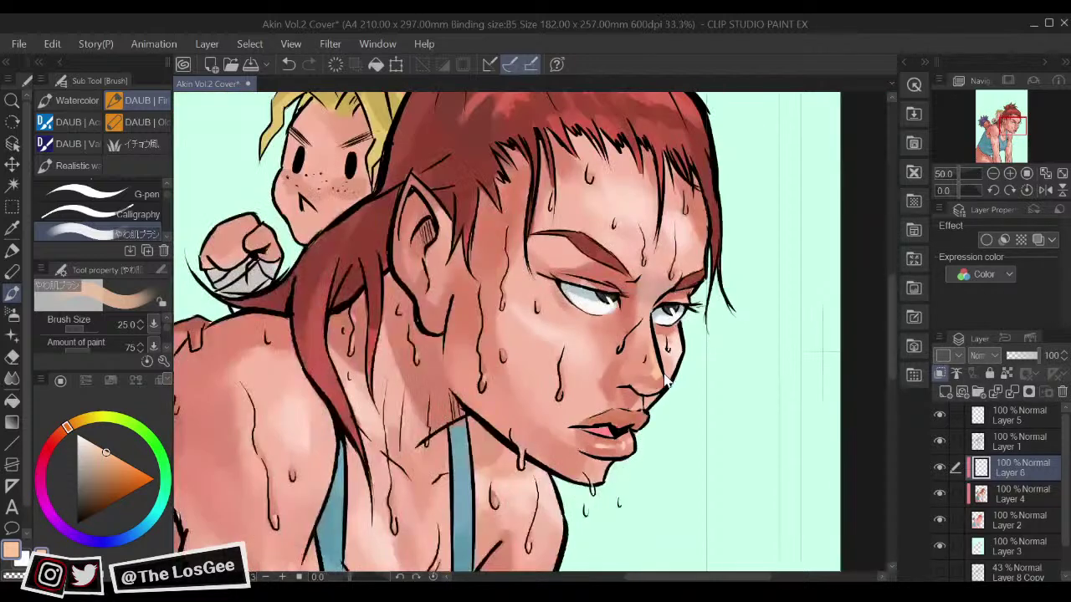
Step: Check the mint background on Layer 3 by hiding and reshowing it, and sample its pale green tone
left_click(1019, 549)
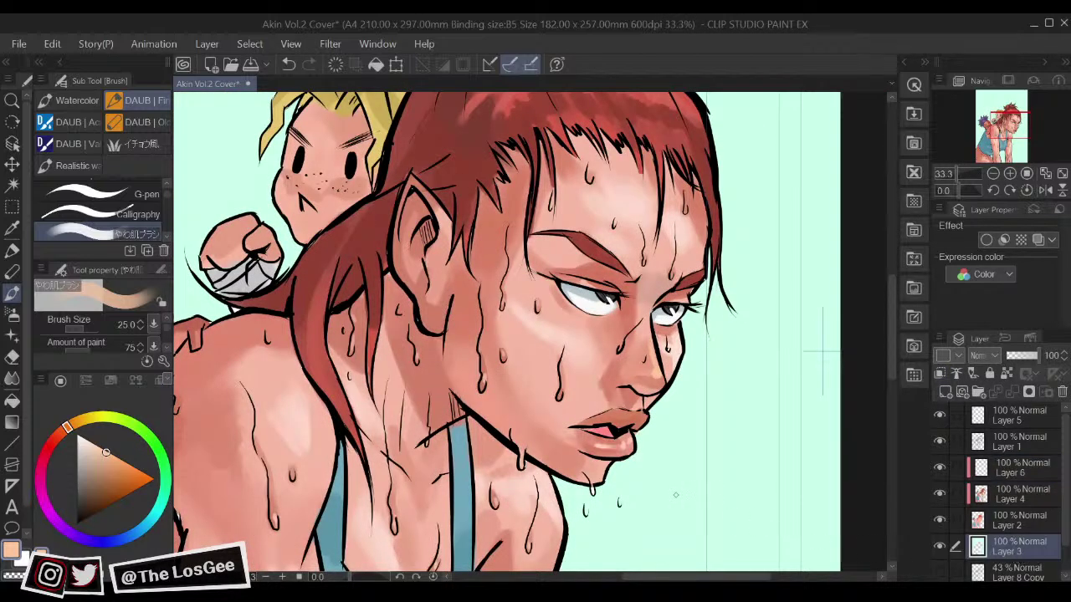
left_click(940, 545)
left_click(940, 545)
left_click(629, 486, "alt")
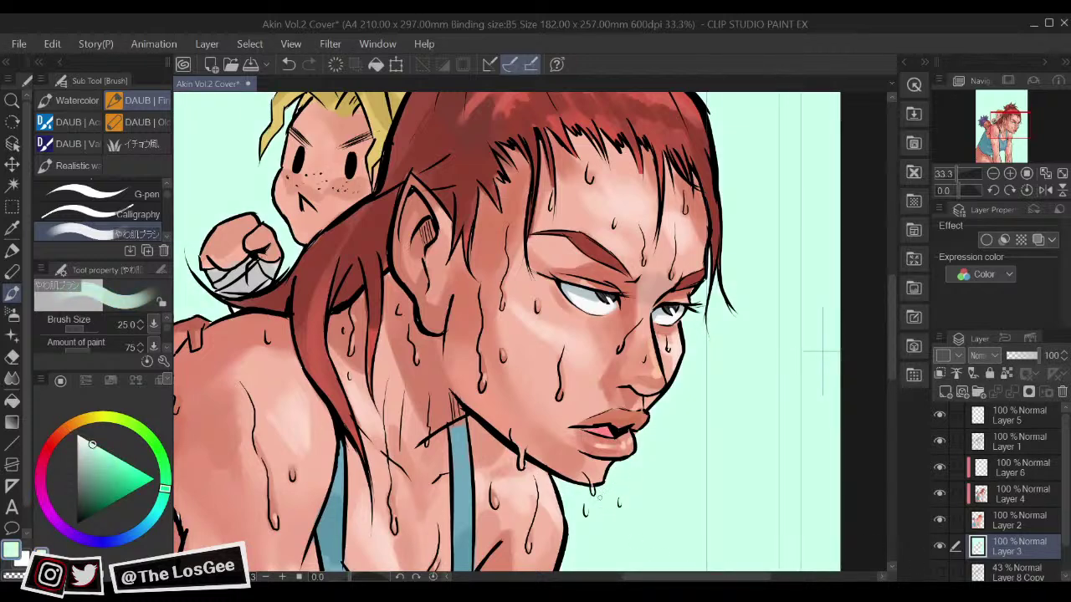
left_click_drag(642, 502, 686, 498)
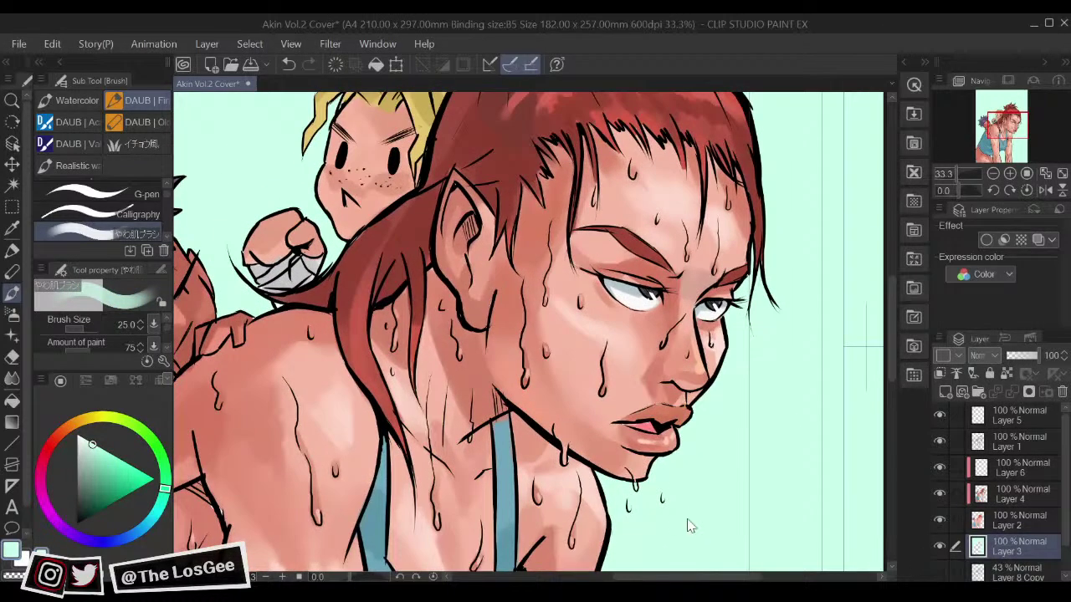
scroll(686, 518, "up", 1)
Step: Paint a very pale pink highlight on the sweat drop hanging from the jaw on Layer 6, using brush size 25
left_click(1022, 473)
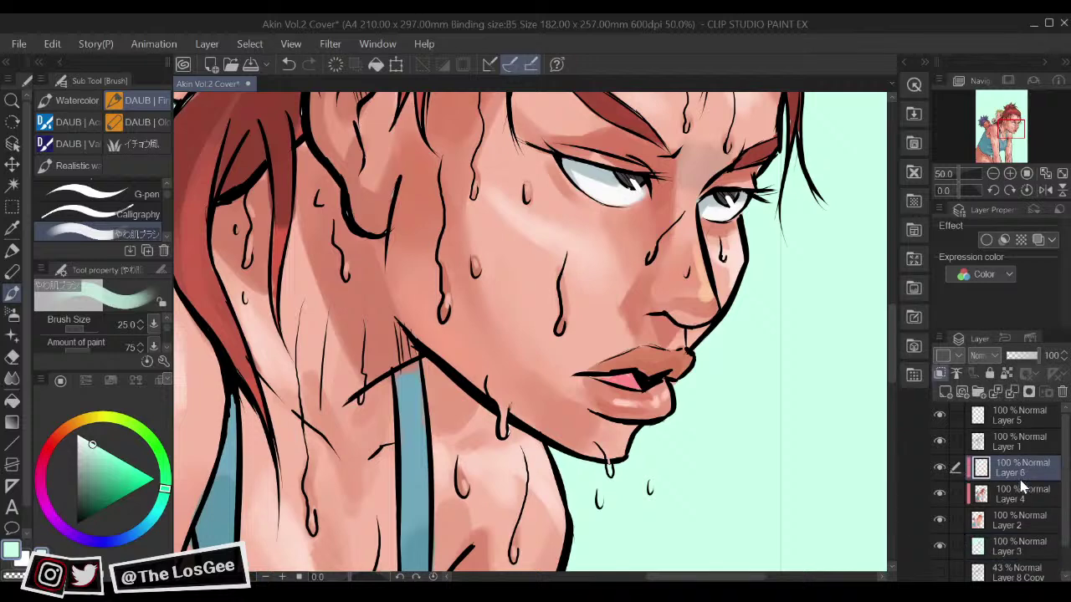
left_click(505, 429, "alt")
left_click_drag(105, 448, 88, 441)
left_click_drag(497, 419, 502, 417)
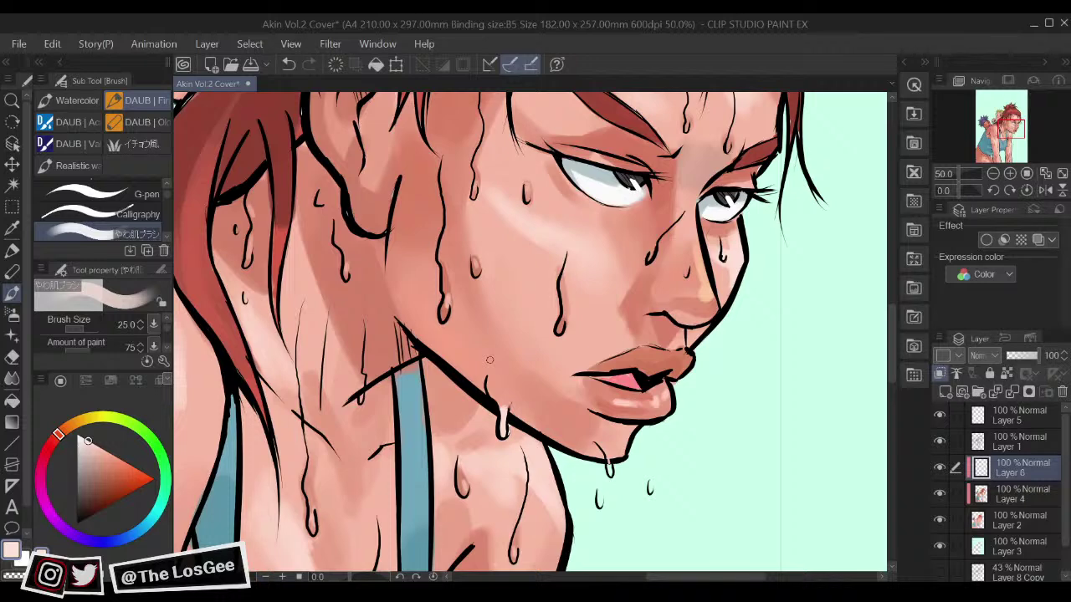
scroll(490, 360, "down", 3)
scroll(490, 361, "up", 1)
scroll(490, 361, "down", 2)
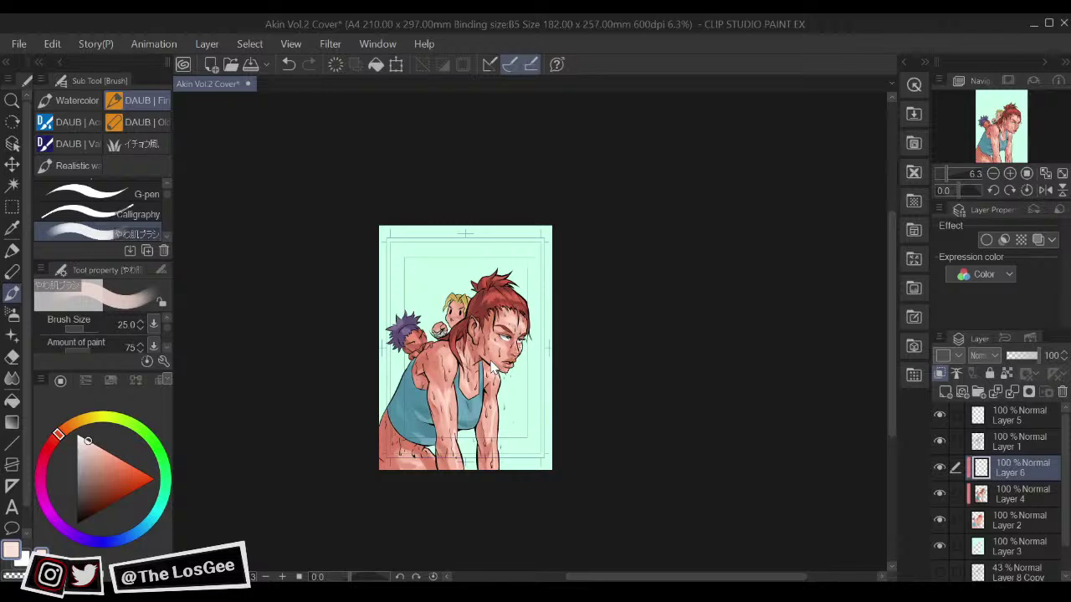
Step: Paint sampled muted pink shading on the thigh beside the near arm on Layer 4, raising the brush size to 100
scroll(491, 363, "up", 2)
left_click_drag(421, 505, 548, 338)
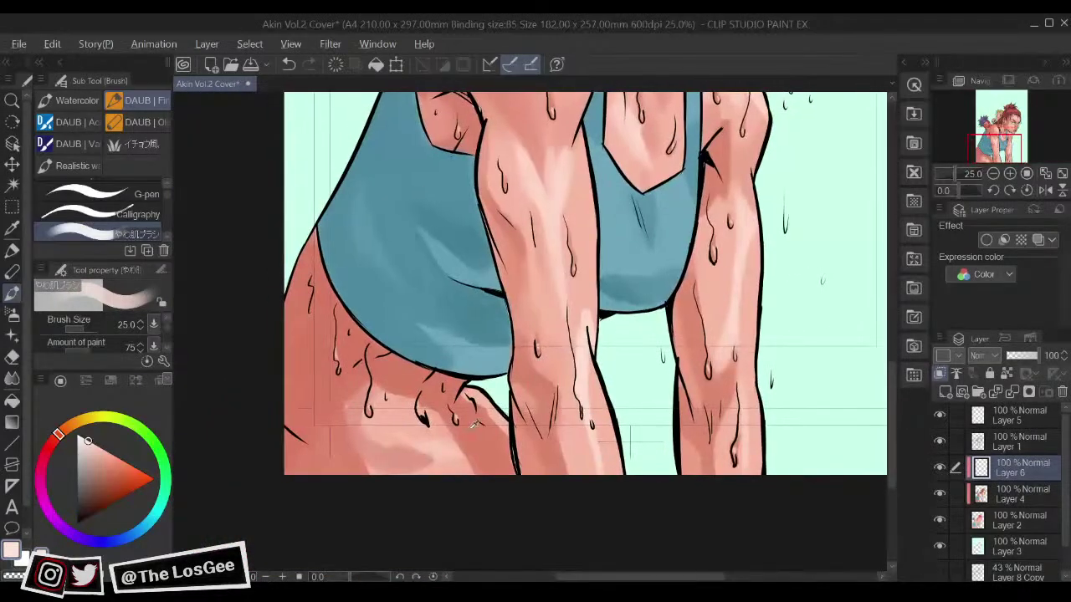
left_click(473, 431, "alt")
left_click_drag(116, 465, 102, 468)
left_click(981, 497)
key("bracketright")
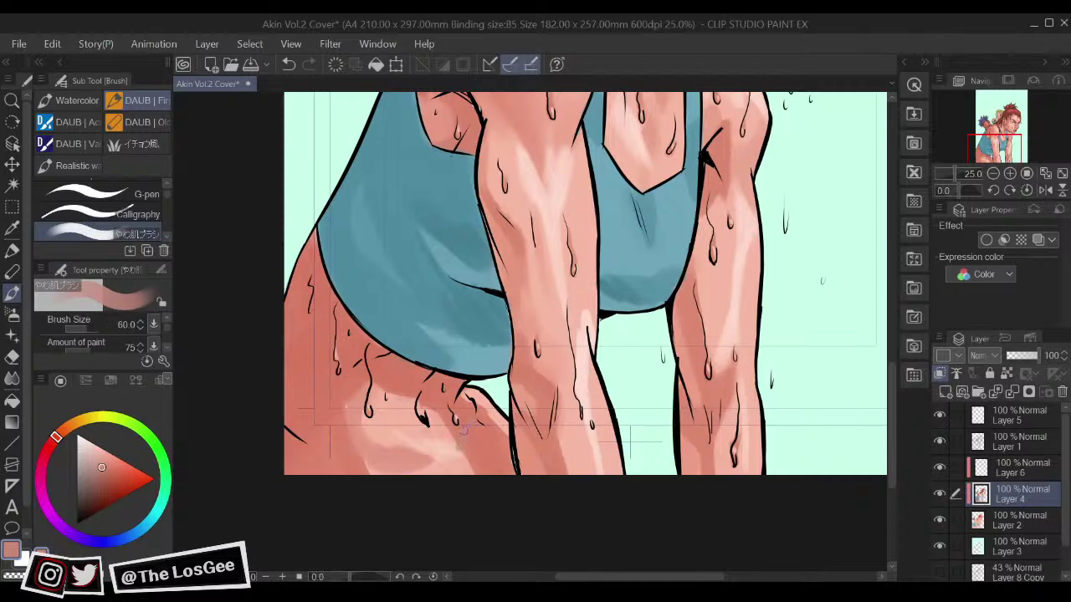
left_click(486, 436, "alt")
left_click(460, 441, "alt")
key("bracketright")
left_click_drag(474, 435, 485, 464)
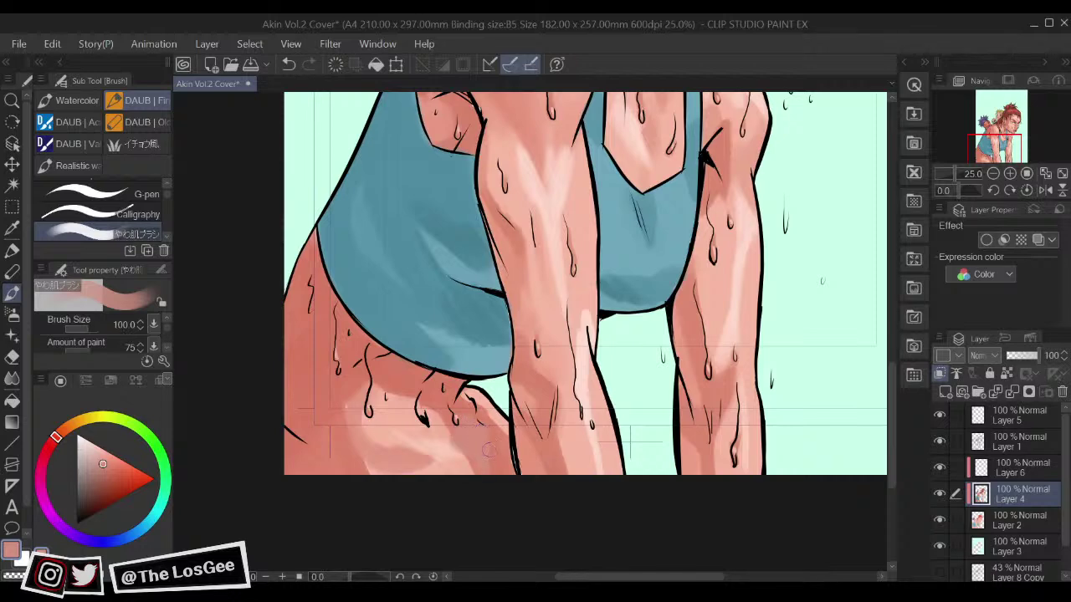
Step: Smooth the thigh's light-to-dark transition on Layer 4 with sampled skin tones, reducing the brush size to 60
left_click(99, 463)
left_click(473, 469, "alt")
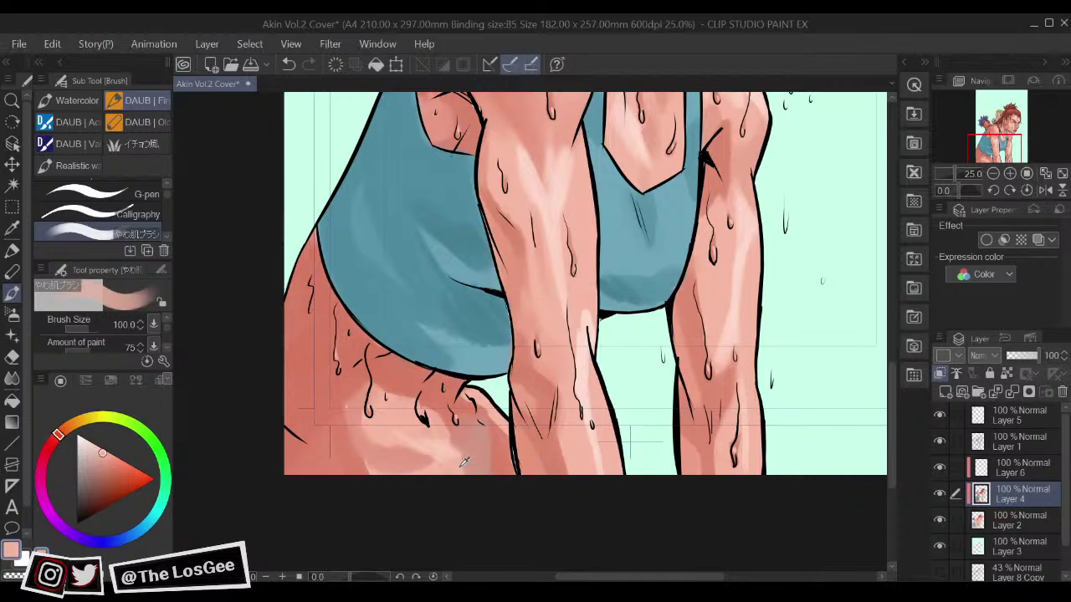
left_click(498, 438, "alt")
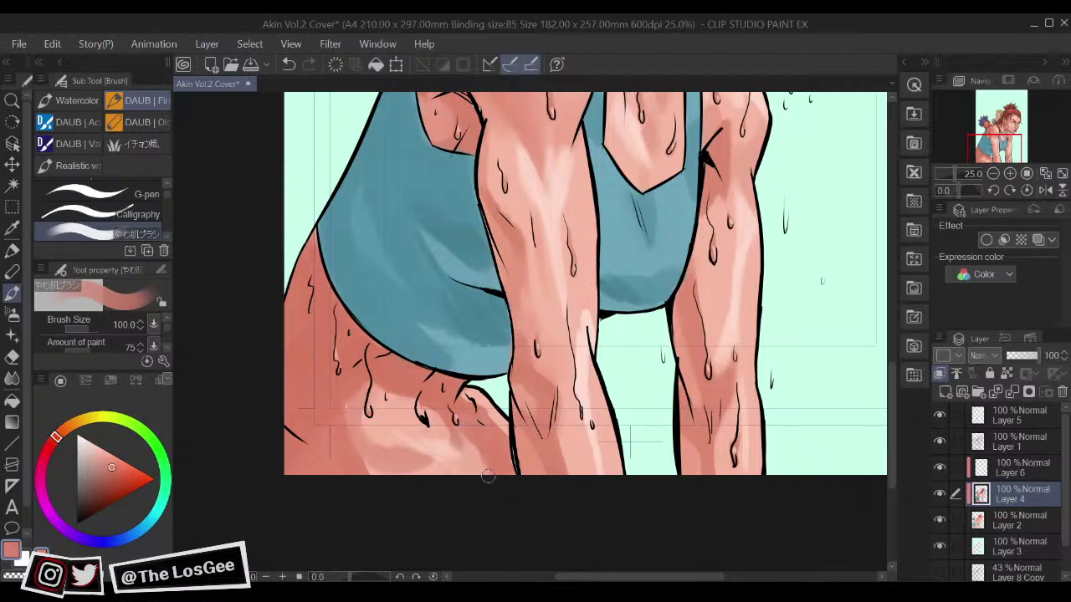
left_click(456, 429, "alt")
key("[")
key("bracketleft")
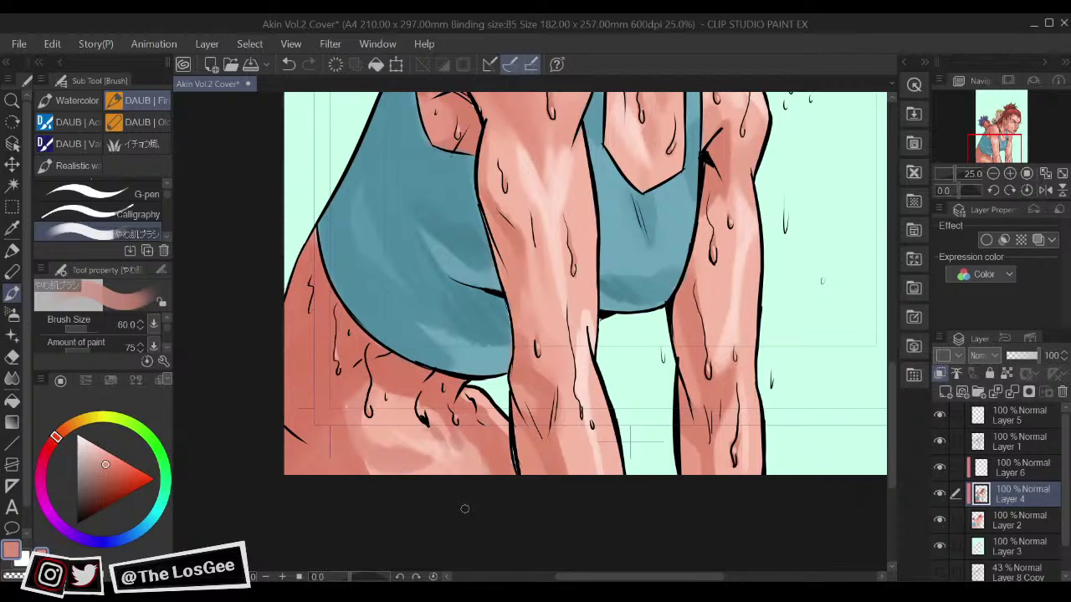
scroll(465, 511, "down", 2)
scroll(465, 511, "up", 2)
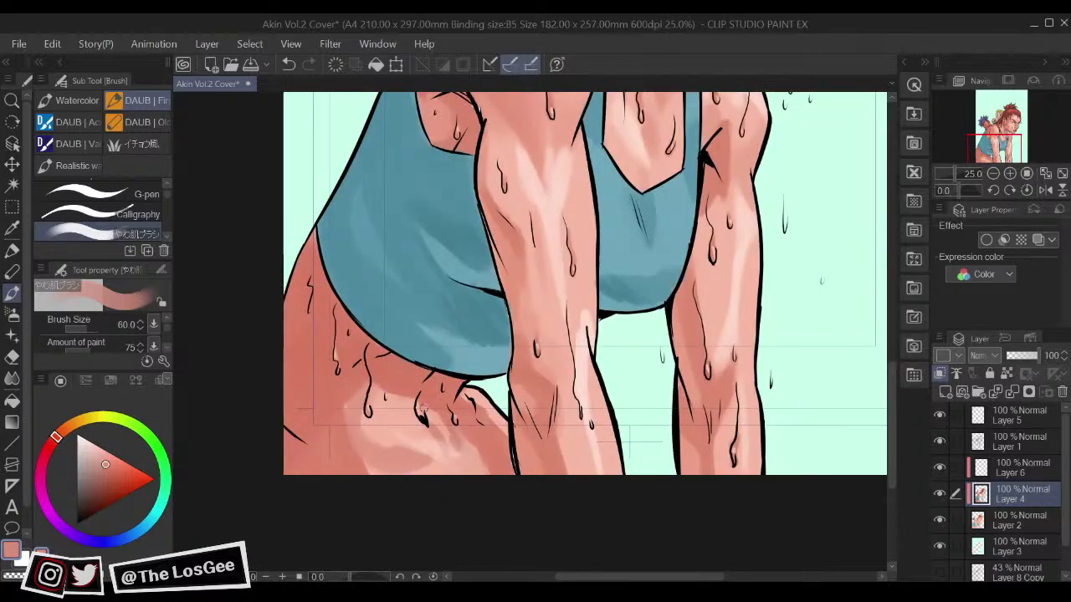
Step: Lighten the hip just below the shirt hem on Layer 4 with a sampled peach tone, using brush size 60
left_click(435, 382, "alt")
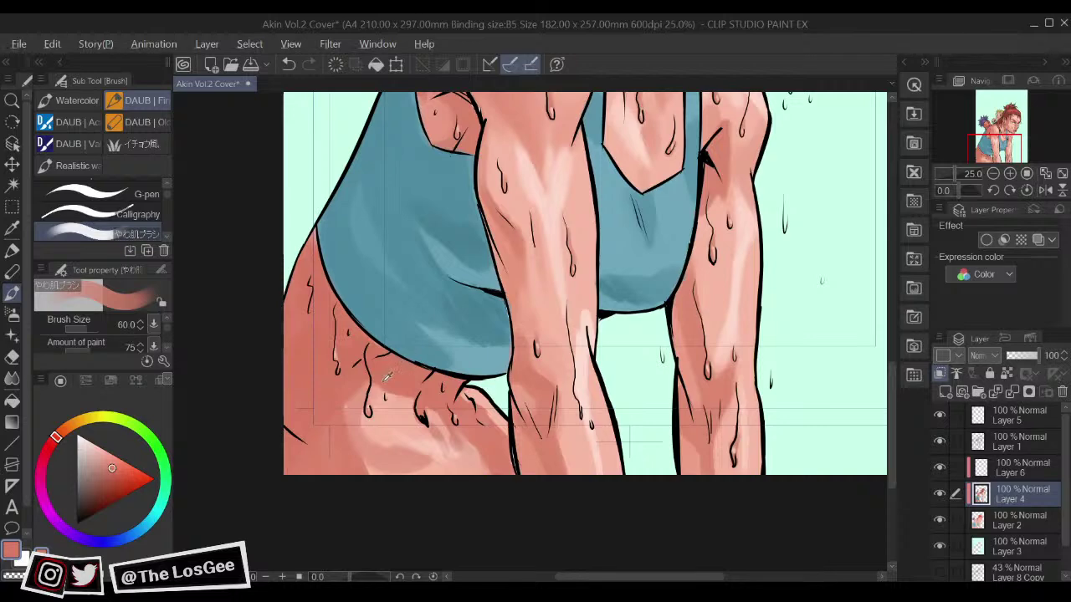
left_click(405, 396, "alt")
left_click_drag(410, 384, 387, 382)
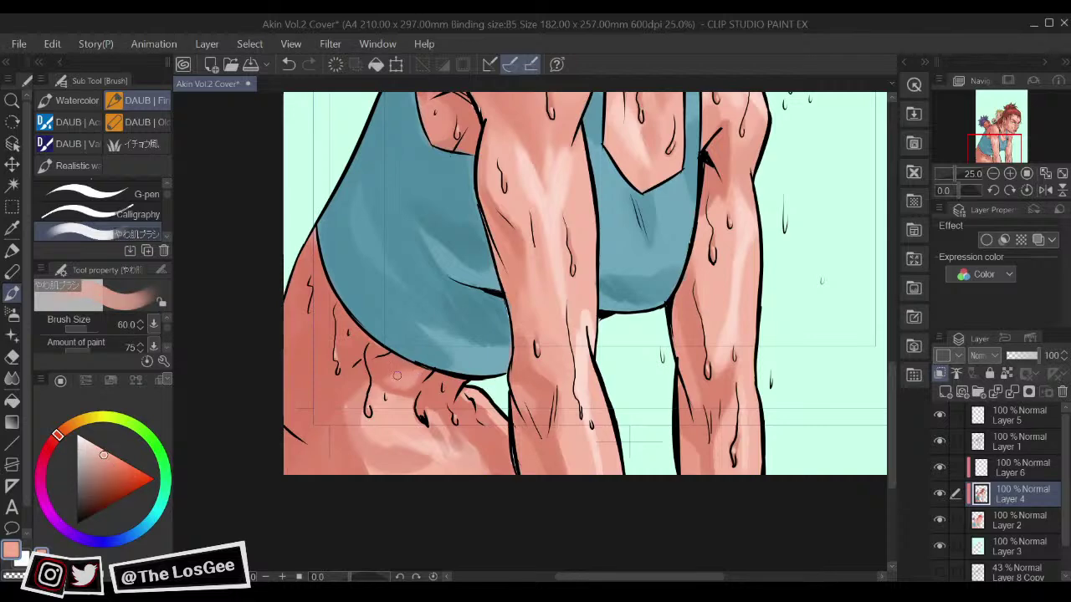
Step: Blend the hip's light patch into the surrounding redder skin with sampled tones, using brush sizes 100 and 120
left_click(400, 366, "alt")
key("]")
key("]")
key("]")
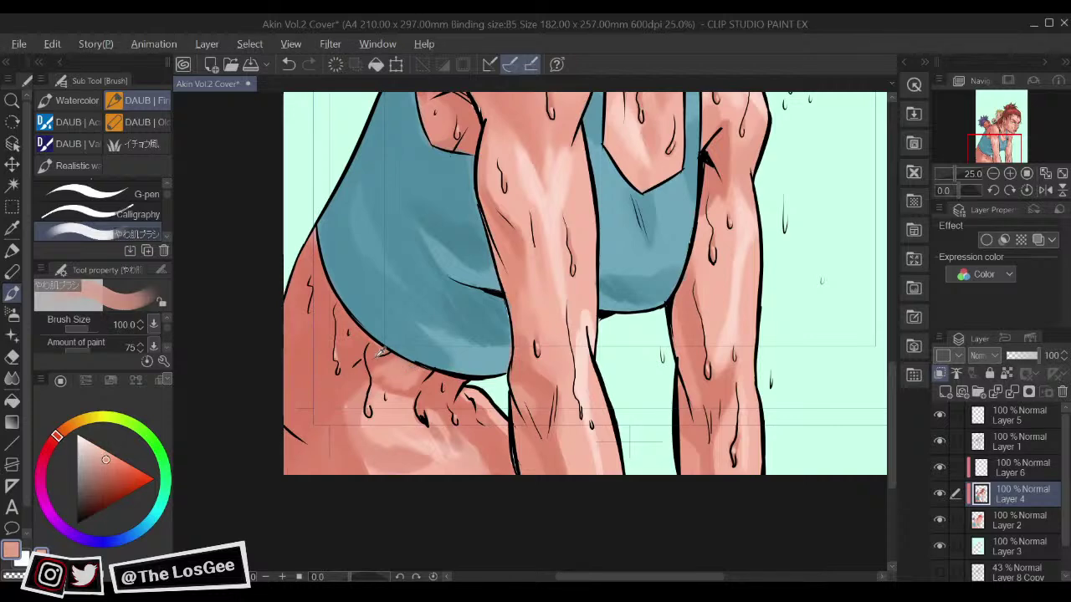
left_click(370, 363, "alt")
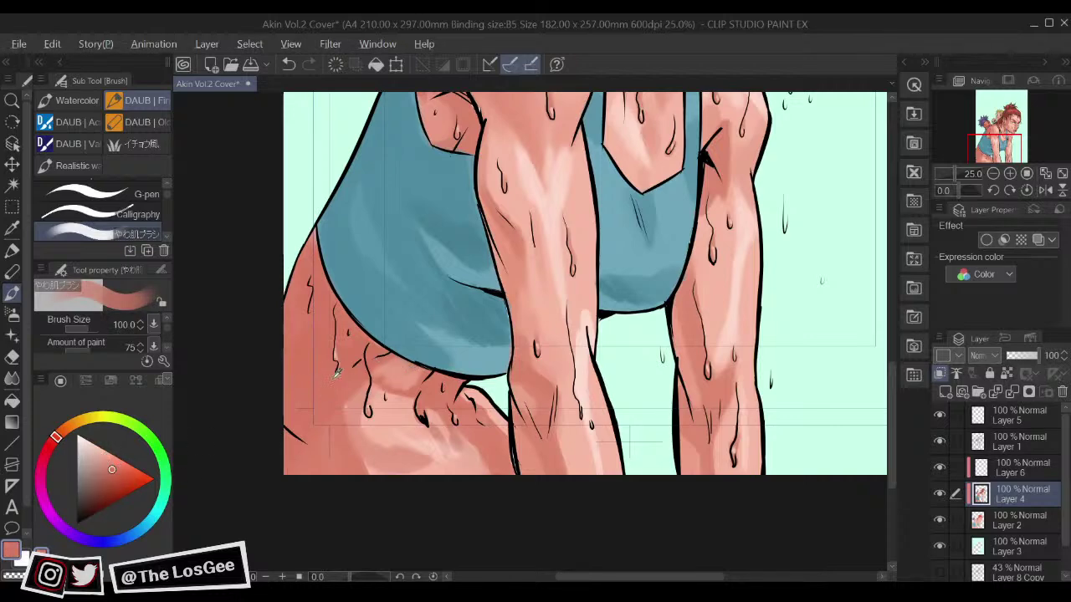
left_click(383, 370, "alt")
key("bracketright")
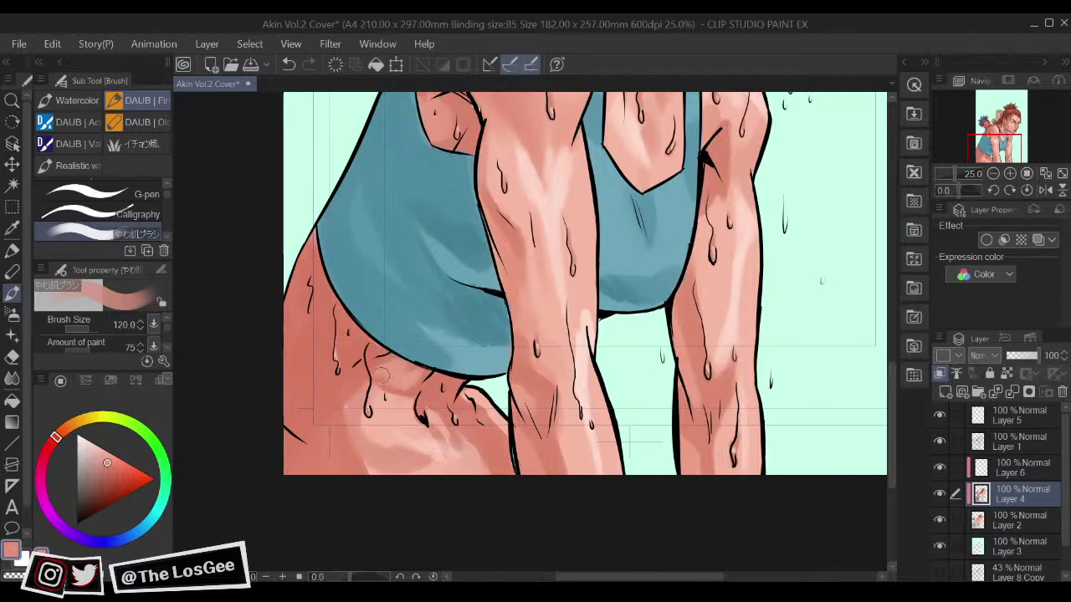
key("bracketleft")
Step: Shade the skin folds at the hip crease under the shirt with sampled red-pink tones, using brush size 100
left_click(434, 386, "alt")
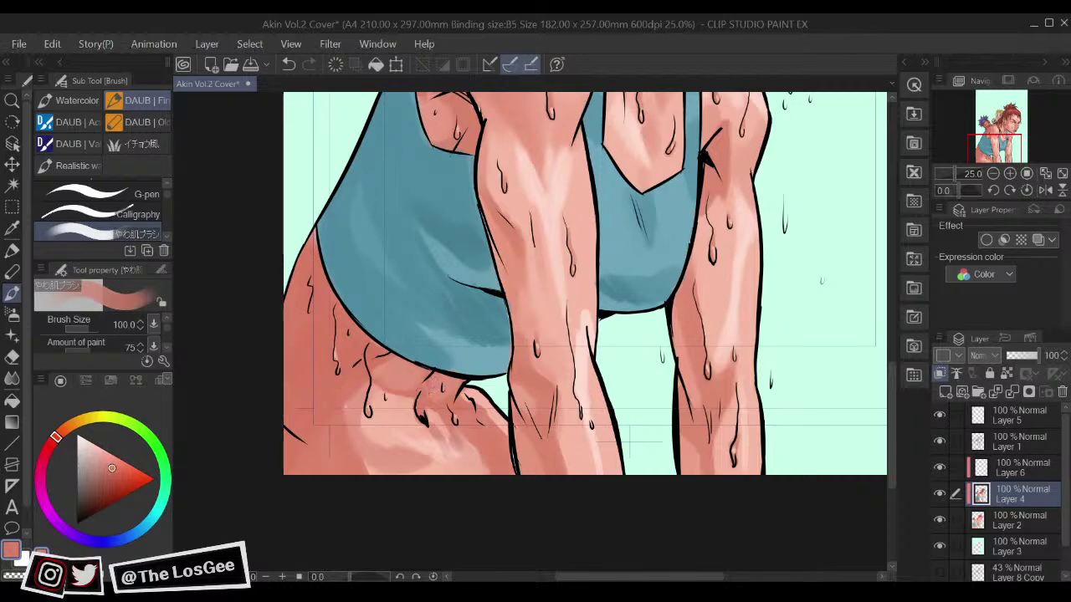
left_click(461, 378, "alt")
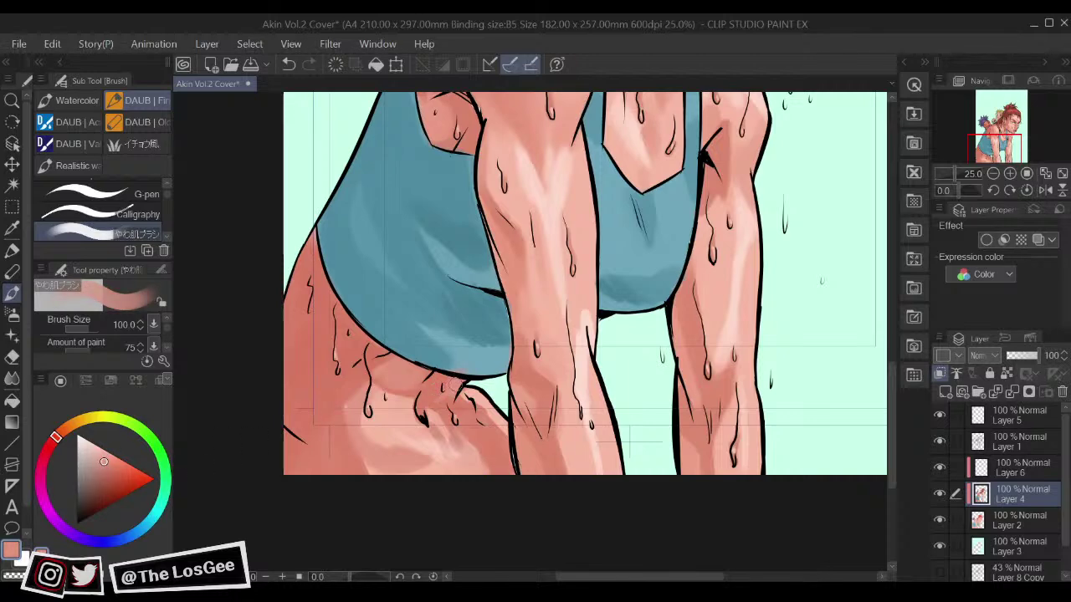
left_click(432, 382, "alt")
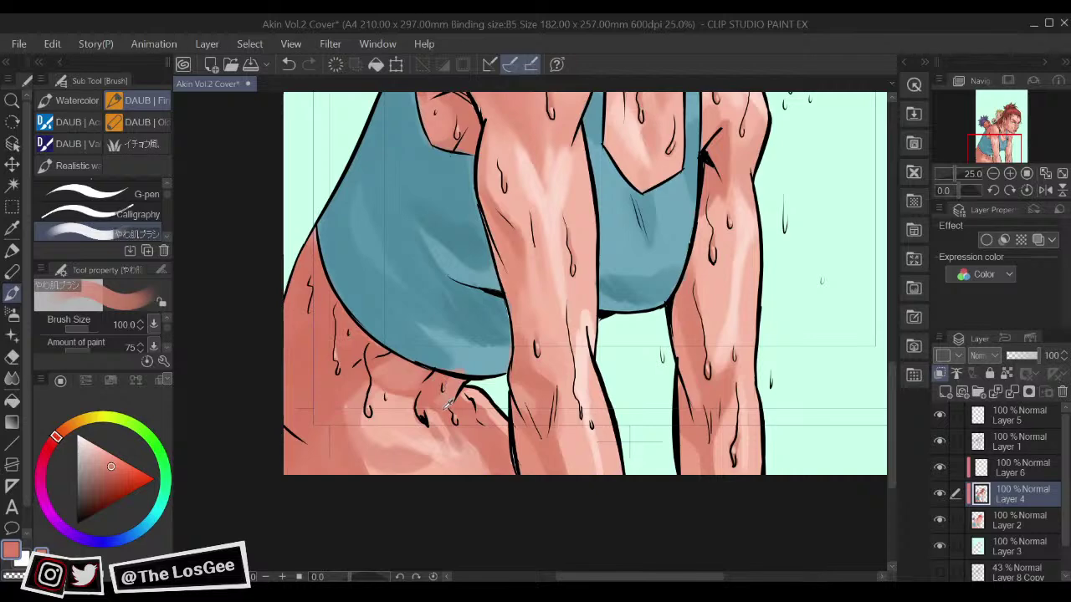
left_click_drag(440, 402, 468, 387)
Step: Touch up the lower part of the tank top on Layer 4 with sampled light and dark teal tones
left_click(442, 355, "alt")
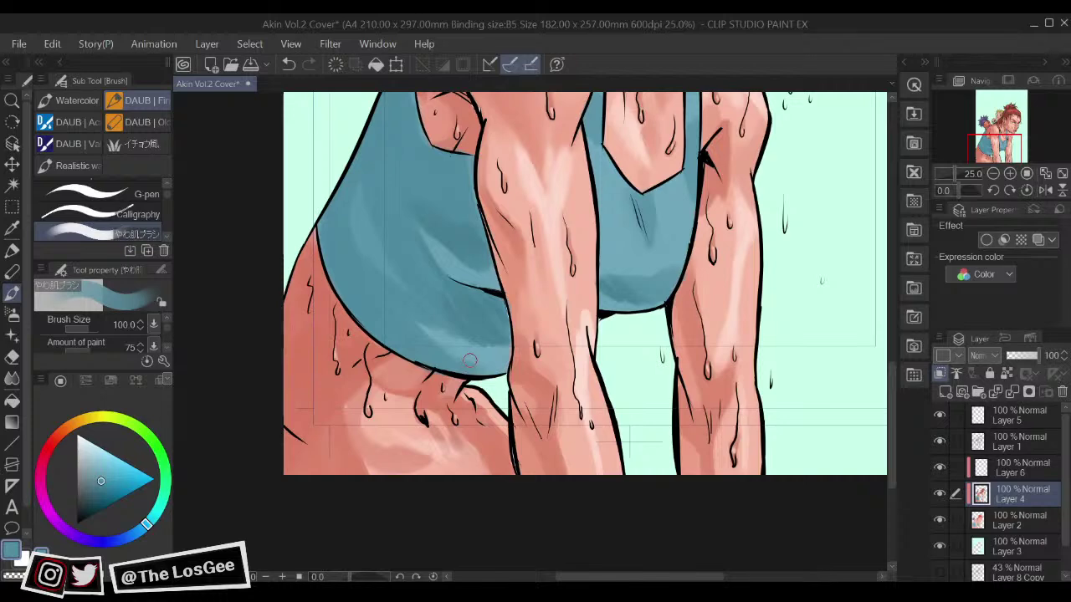
left_click(461, 343, "alt")
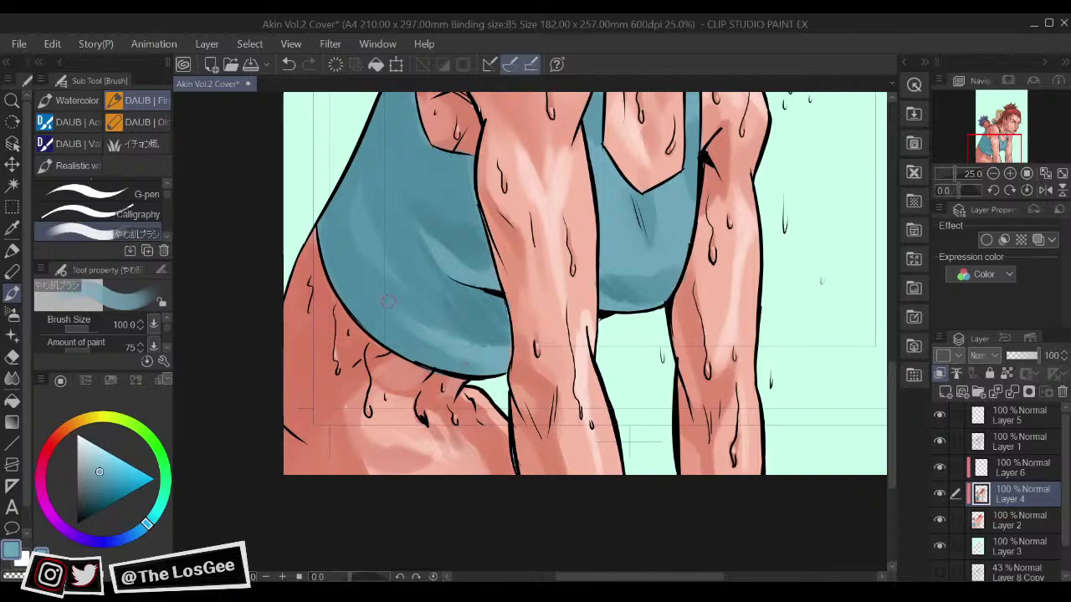
left_click(387, 314, "alt")
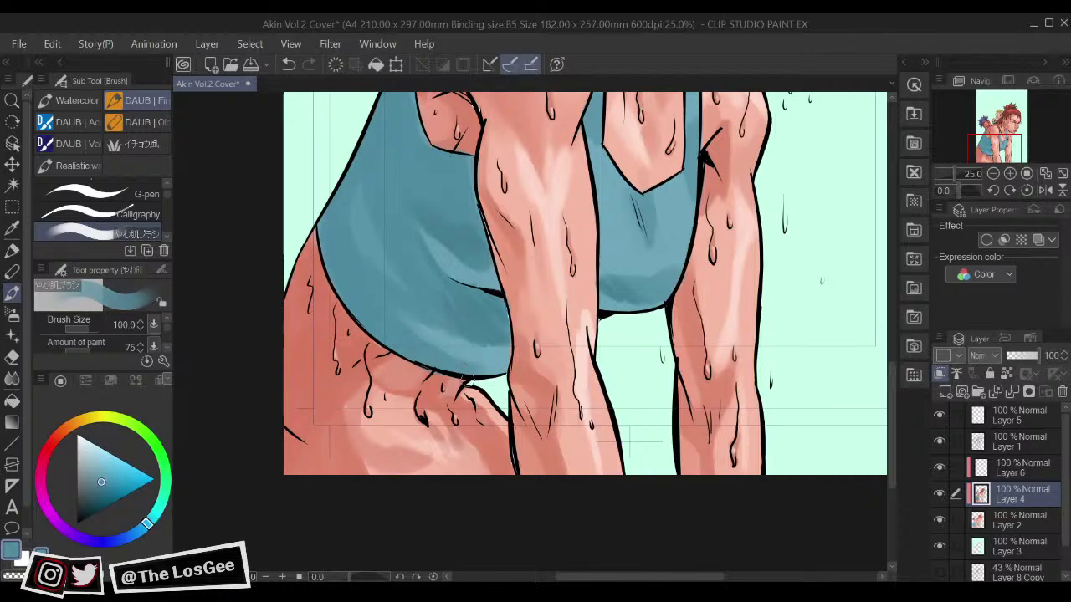
Step: Examine the whole cover and the shading of the upper bodies and faces
scroll(468, 380, "down", 2)
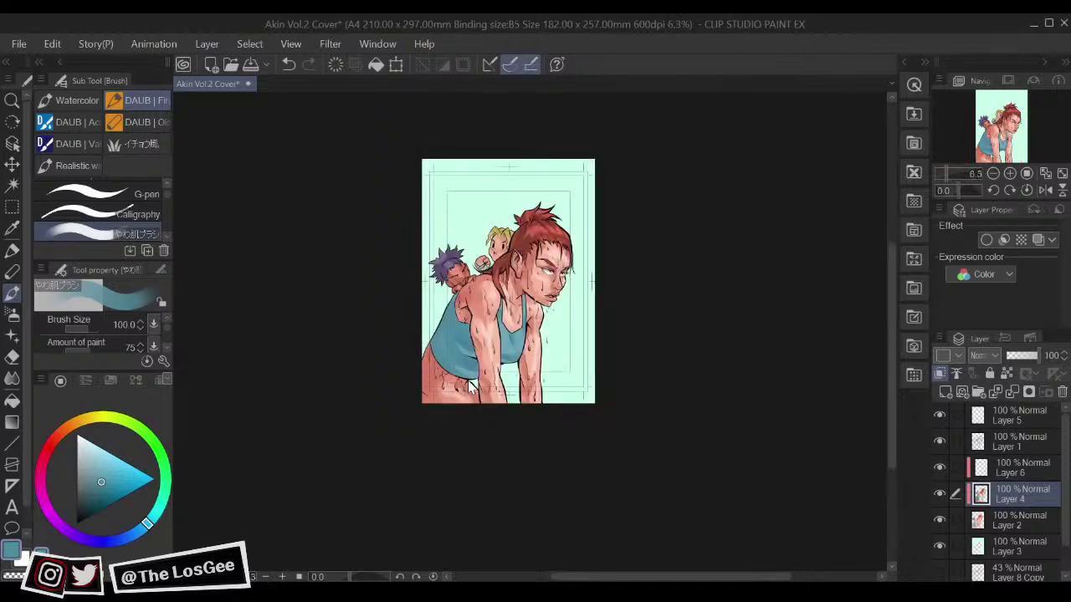
key("ctrl+0")
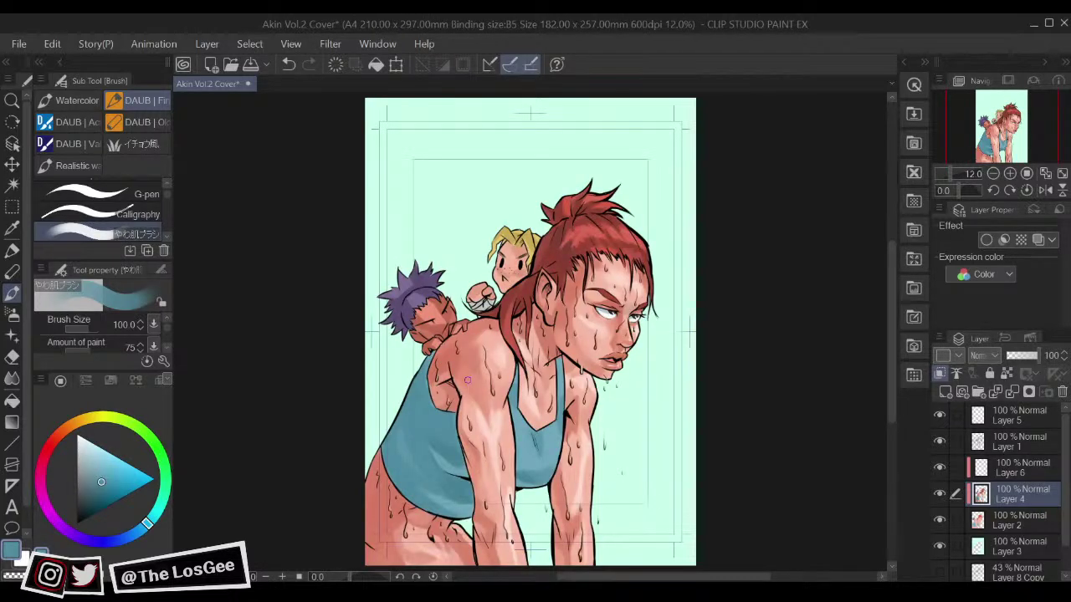
scroll(467, 380, "down", 2)
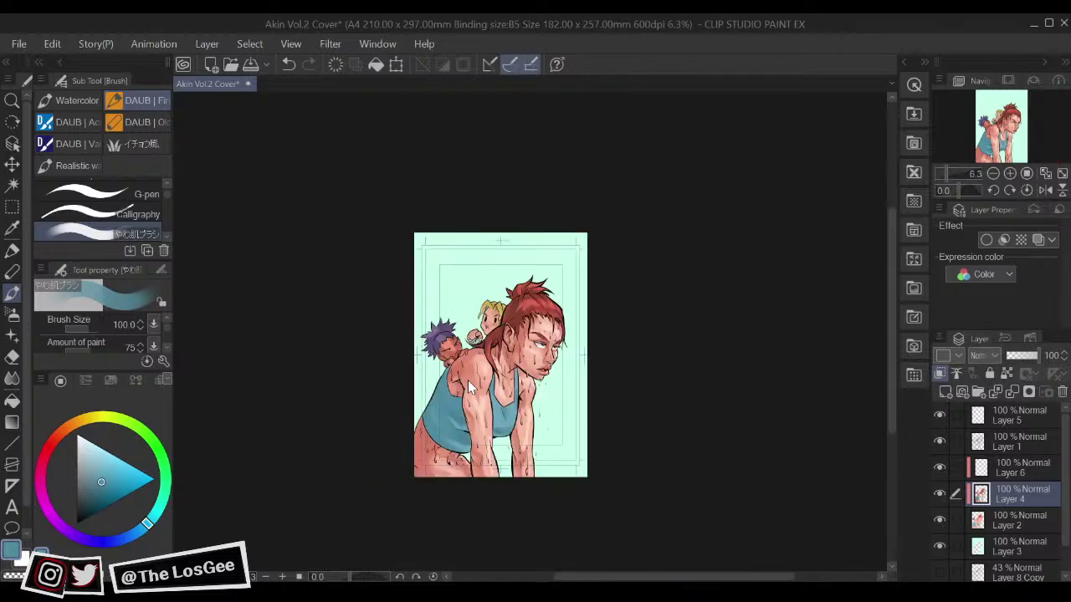
scroll(468, 380, "up", 3)
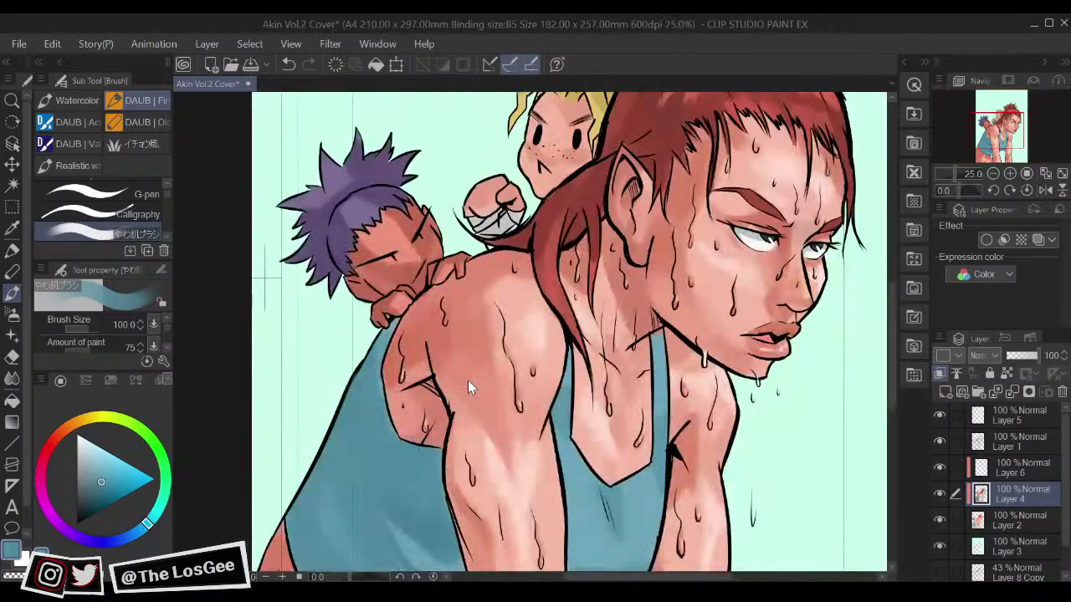
scroll(467, 380, "down", 2)
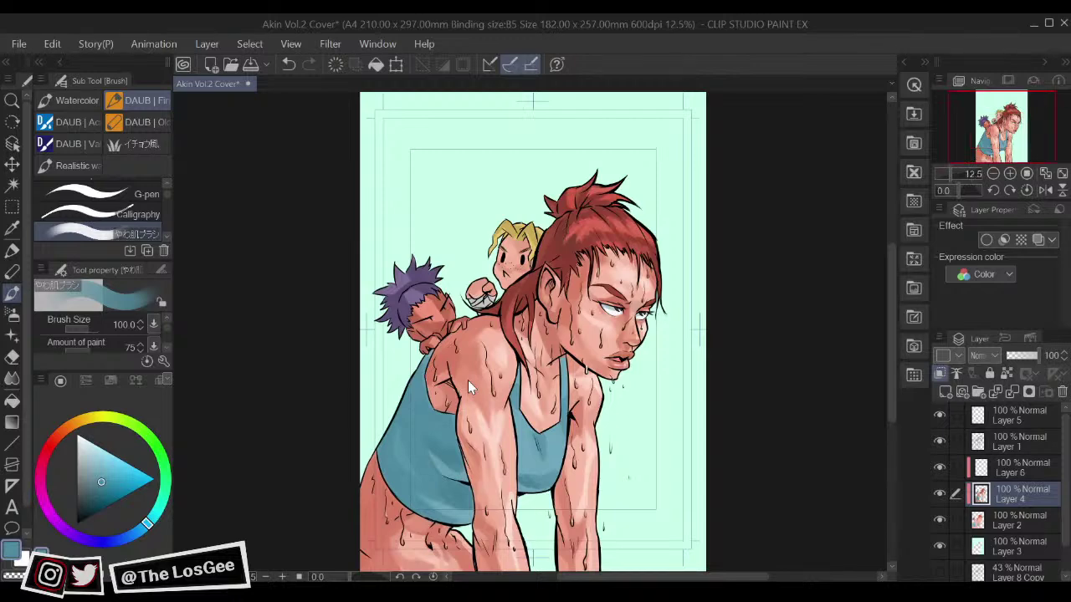
scroll(468, 379, "up", 3)
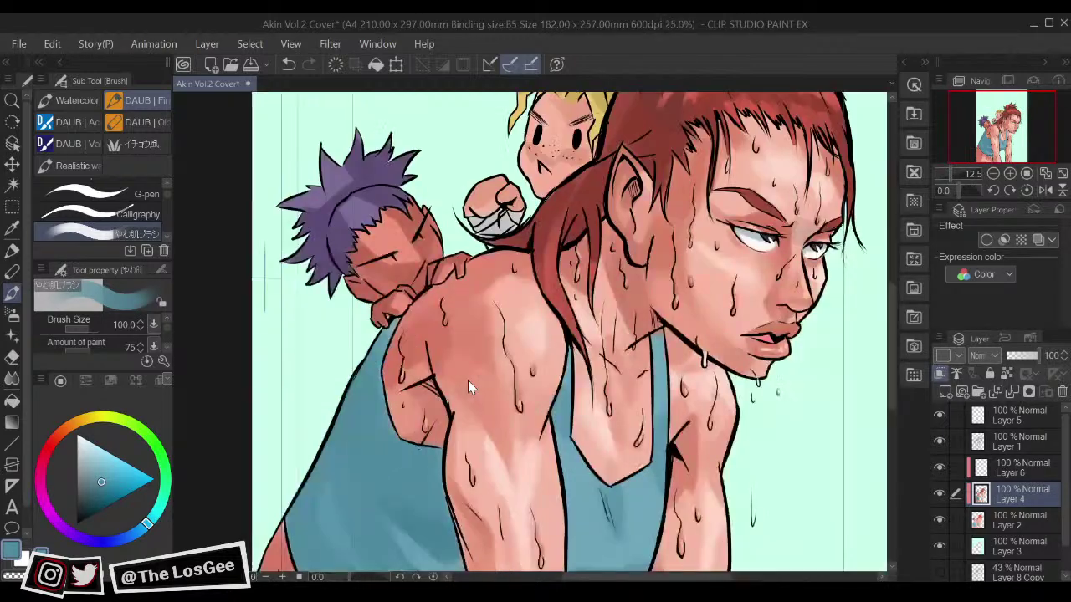
Step: Draw a black sweat drop falling in front of the nose on Layer 1, using the G-pen at size 70
scroll(468, 379, "right", 3)
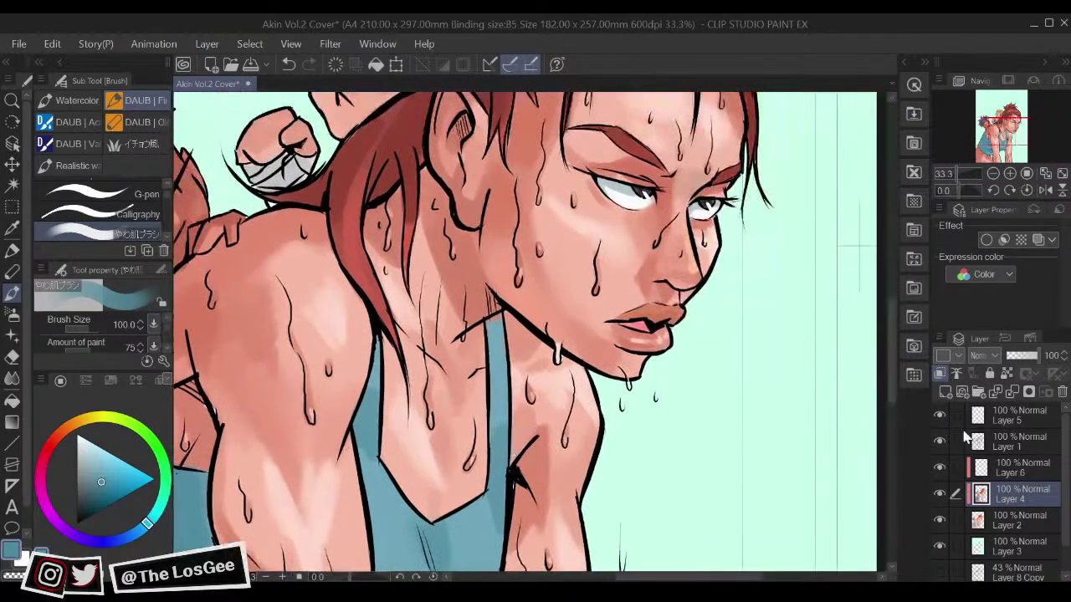
left_click(1021, 443)
left_click(78, 523)
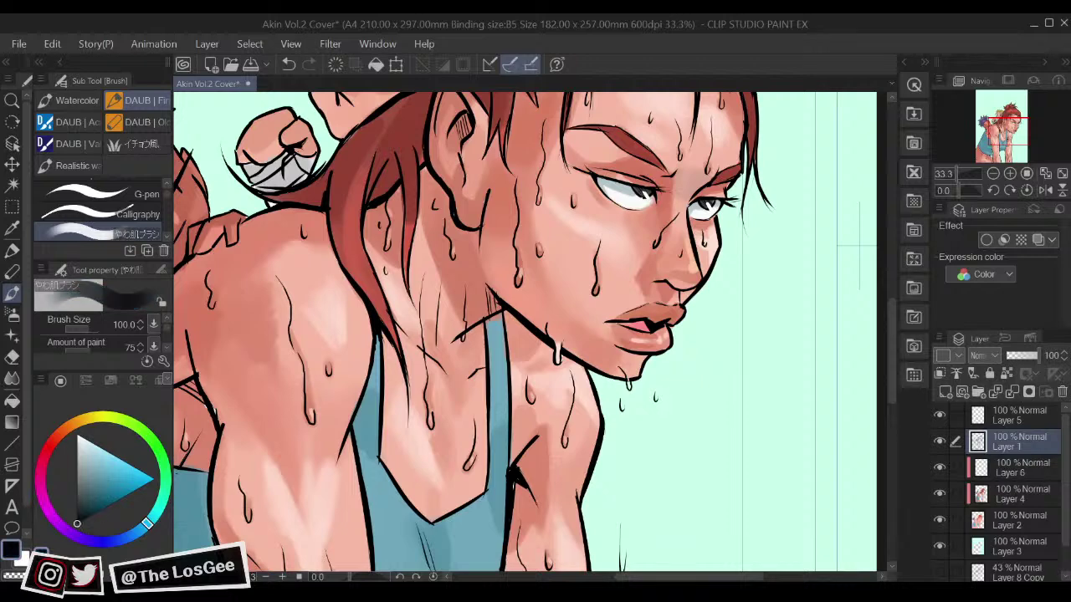
left_click(150, 197)
left_click_drag(722, 348, 701, 341)
left_click_drag(704, 257, 704, 281)
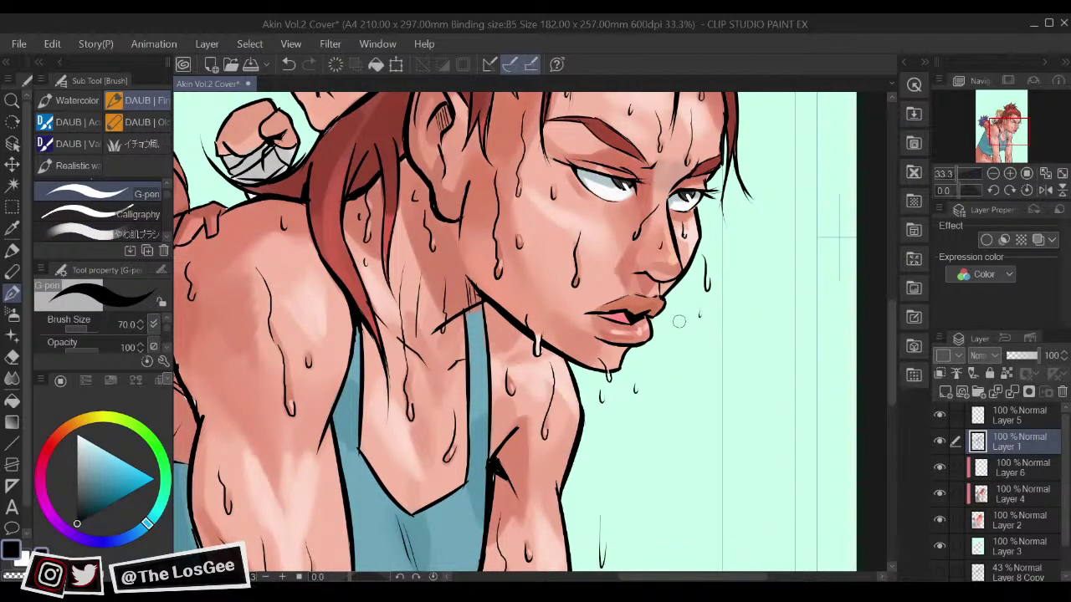
Step: Draw more black falling sweat drops in the background beside the far arm on Layer 1, undoing unwanted strokes
scroll(686, 415, "down", 3)
scroll(681, 432, "down", 8)
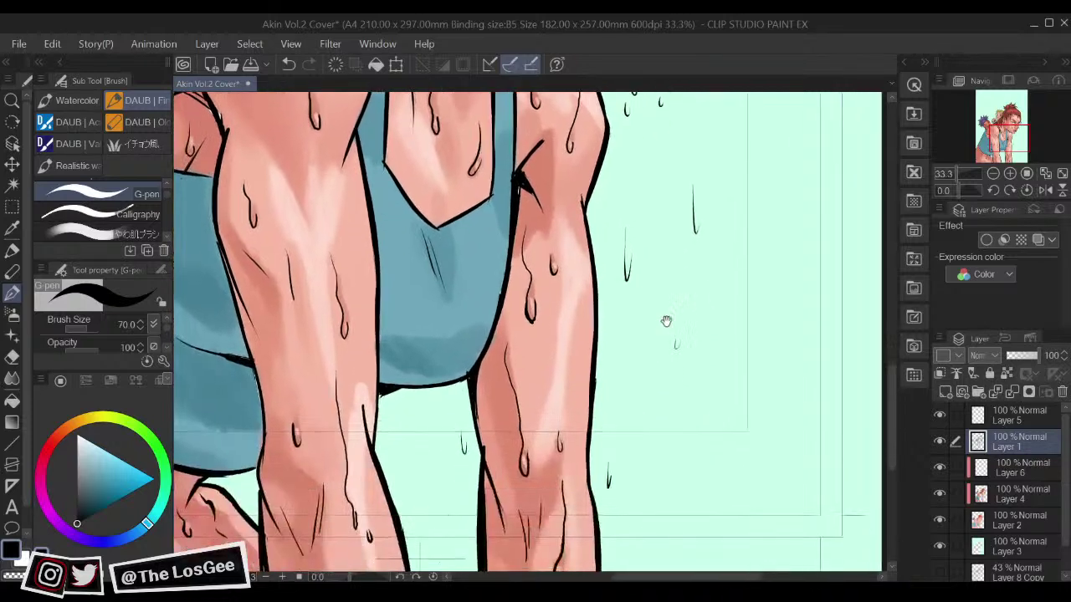
left_click_drag(654, 365, 657, 412)
key("ctrl+z")
left_click_drag(656, 329, 666, 385)
key("ctrl+z")
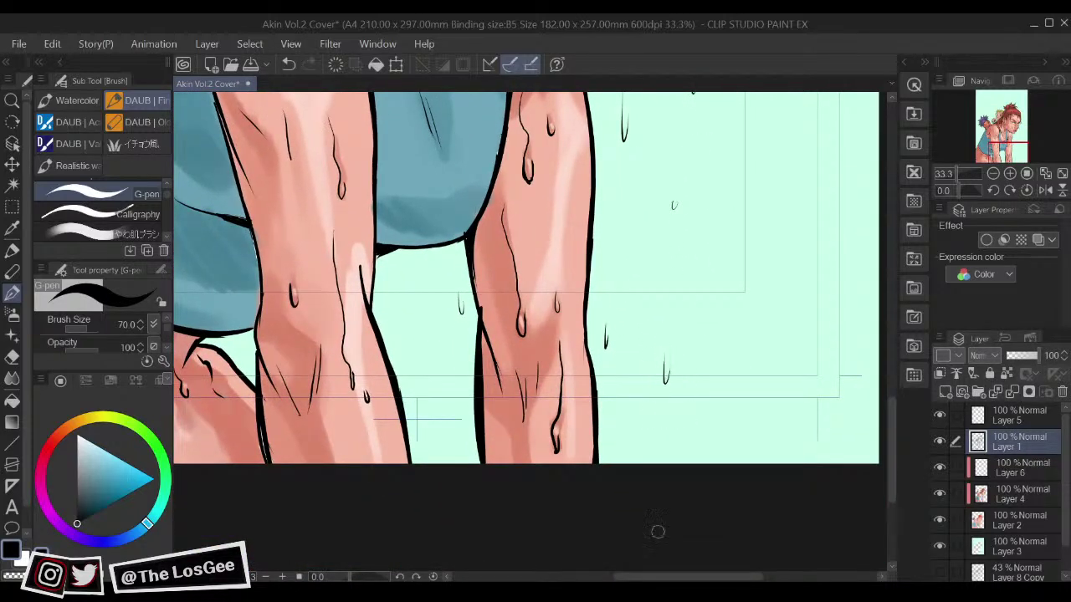
Step: Compare the whole cover with and without Layer 6 by toggling that layer's visibility
scroll(658, 532, "down", 5)
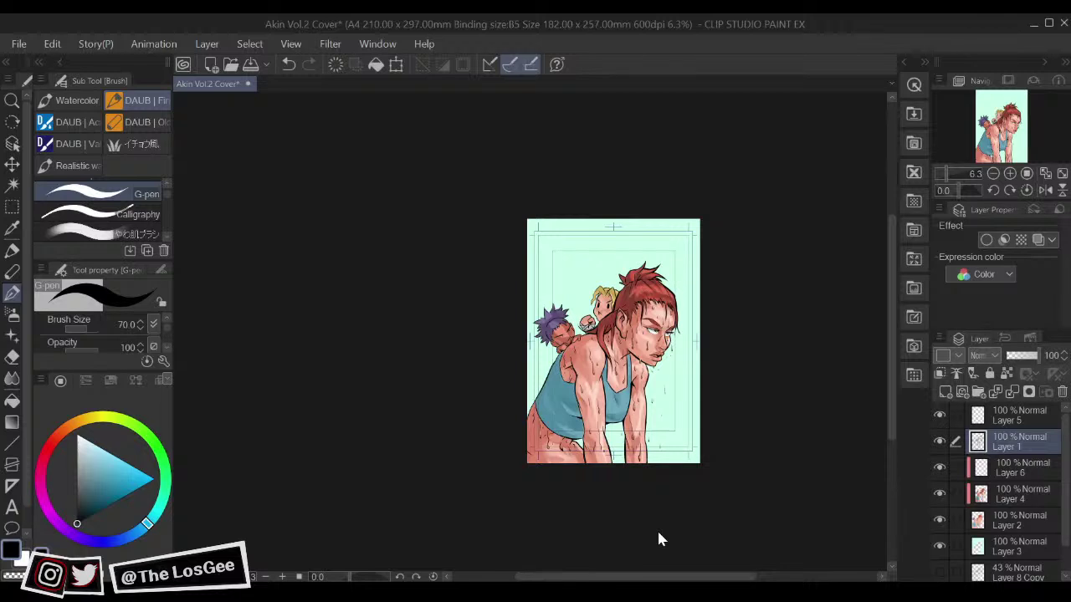
scroll(659, 540, "up", 2)
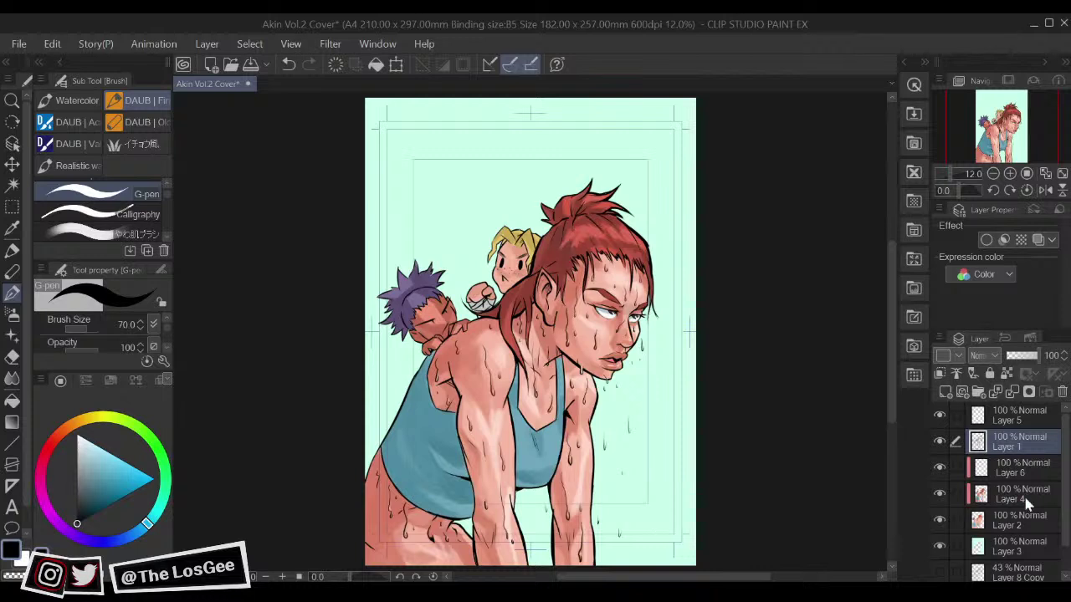
left_click(1027, 465)
left_click(939, 466)
left_click(939, 466)
left_click(938, 467)
left_click(938, 468)
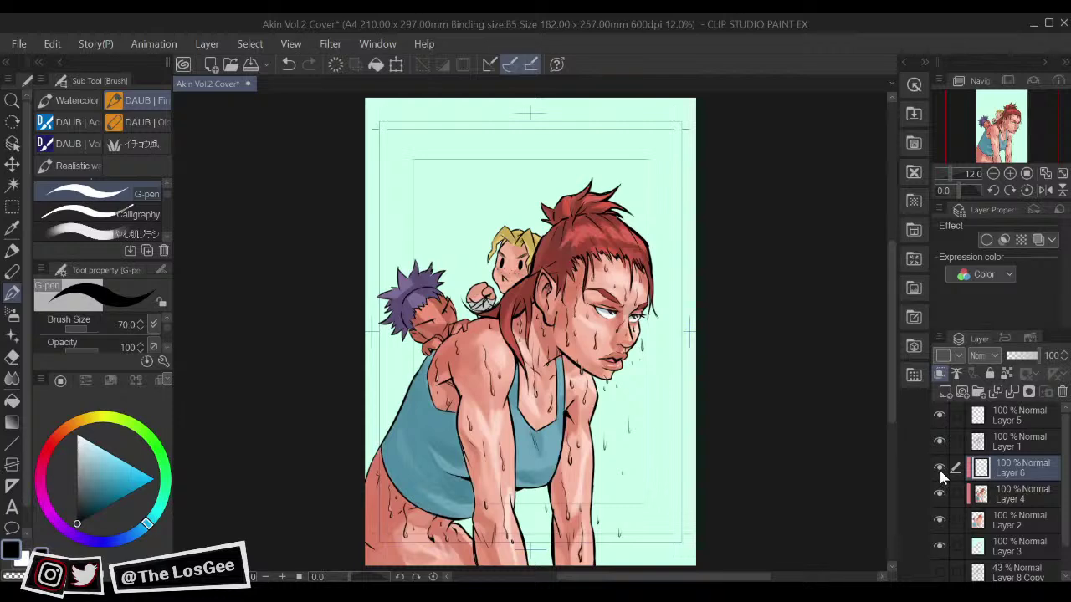
left_click(939, 468)
left_click(938, 468)
Step: Paint light red highlight streaks across the crown of the red hair on Layer 4, using the G-pen at size 70
left_click(1002, 496)
left_click_drag(655, 363, 664, 508)
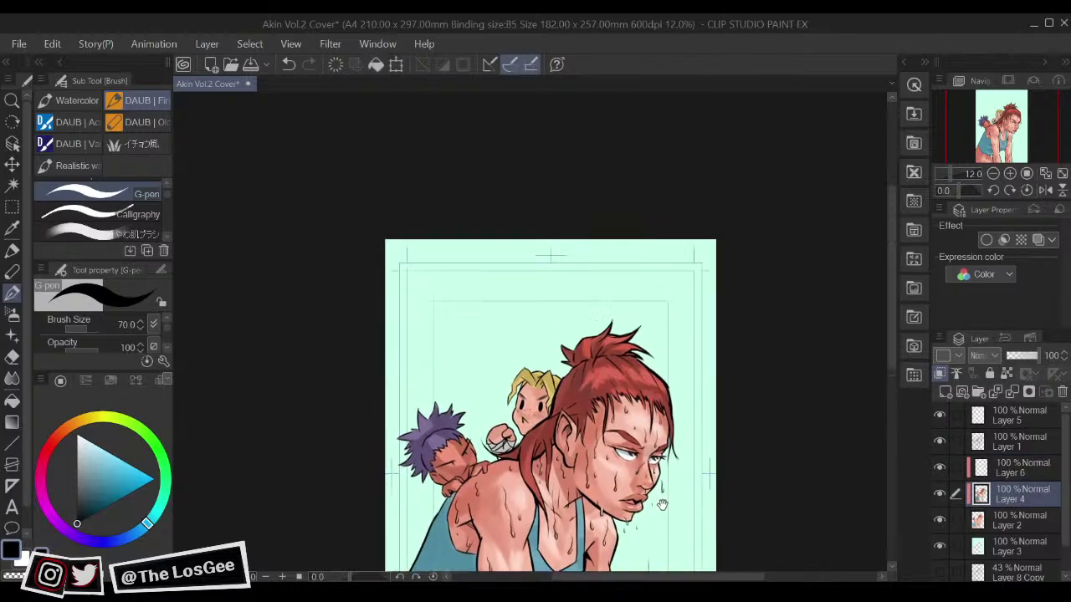
scroll(661, 504, "up", 3)
left_click_drag(633, 196, 661, 485)
left_click(596, 439, "alt")
left_click(112, 466)
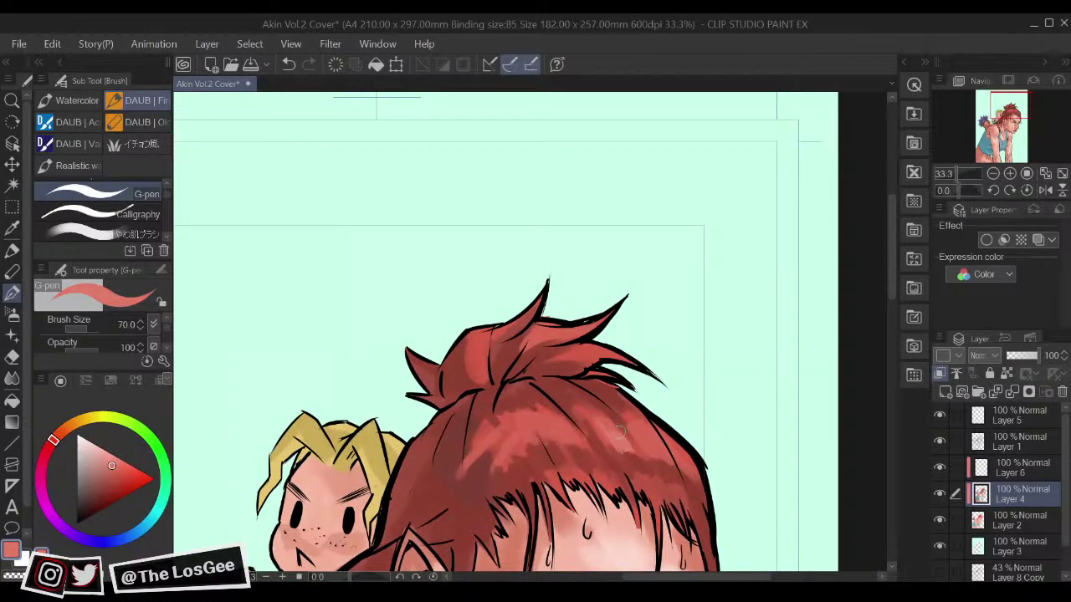
left_click_drag(676, 480, 660, 435)
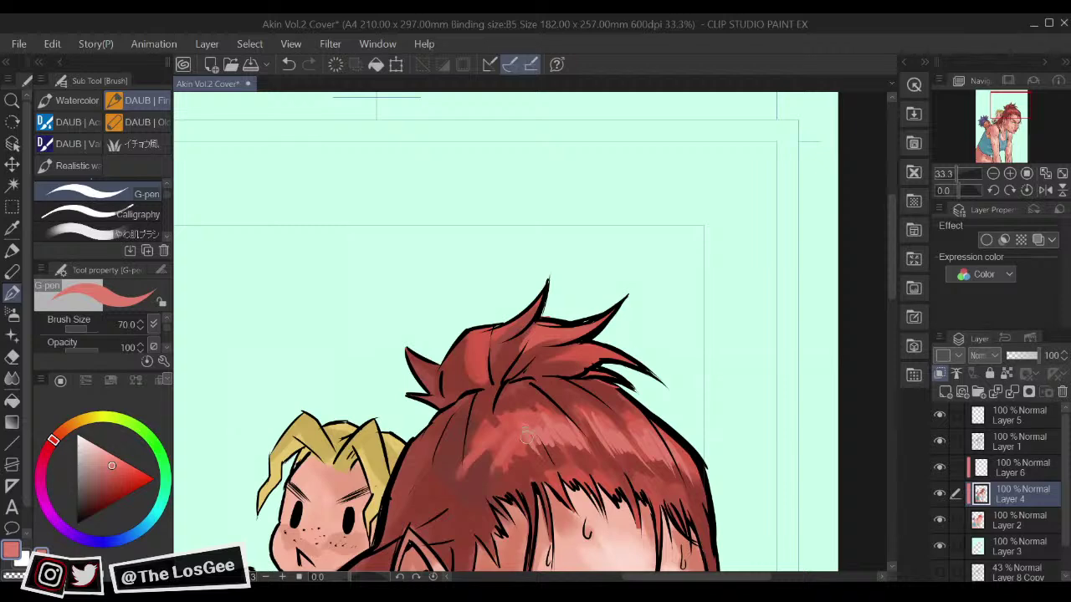
left_click_drag(507, 431, 544, 490)
scroll(545, 489, "down", 3)
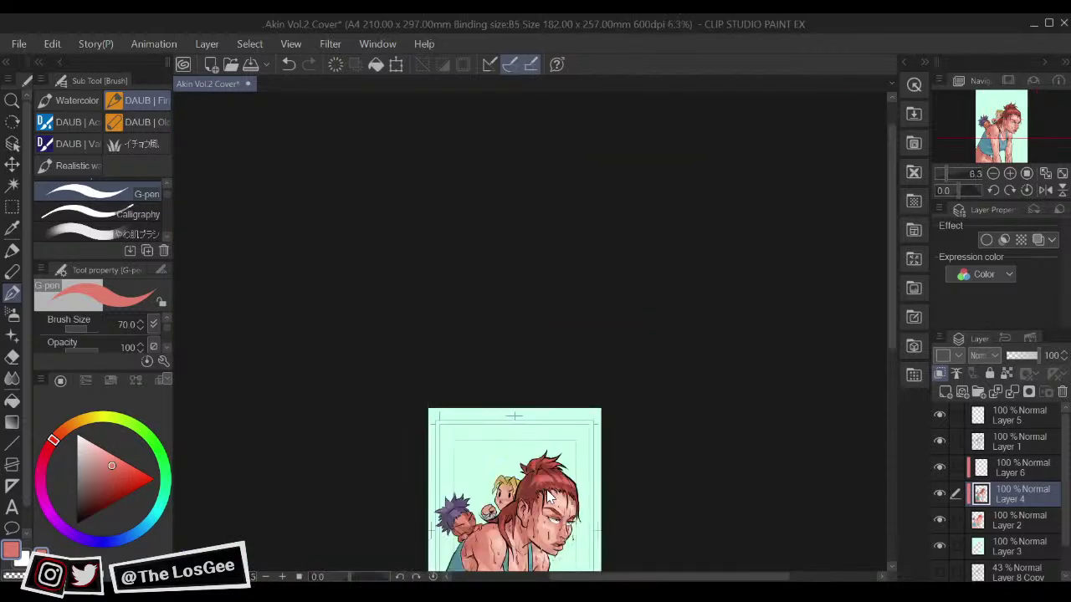
Step: Blend the crown highlights into the hair with sampled mid and dark reds, using the やわ肌ブラシ brush at size 30
scroll(546, 489, "up", 3)
left_click(569, 456, "alt")
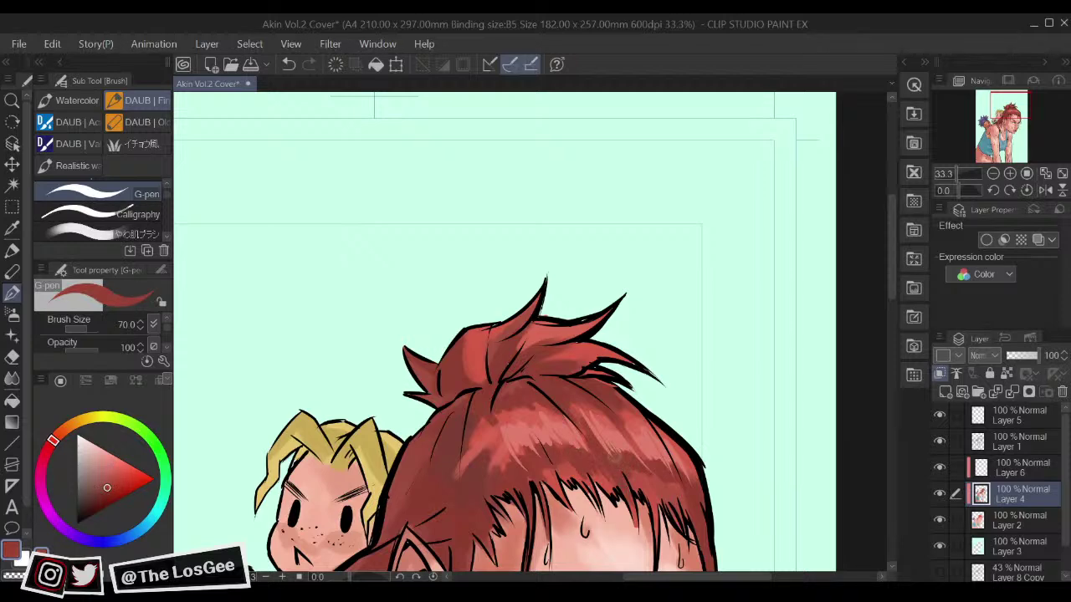
left_click(125, 235)
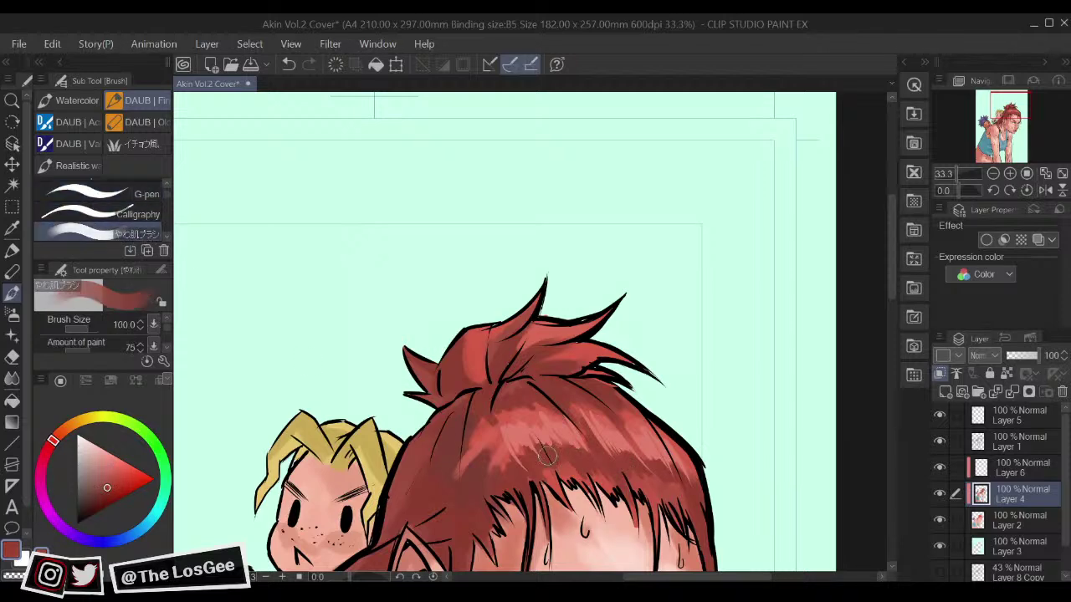
key("bracketleft")
key("bracketleft")
key("bracketleft")
key("bracketleft")
left_click_drag(696, 502, 675, 458)
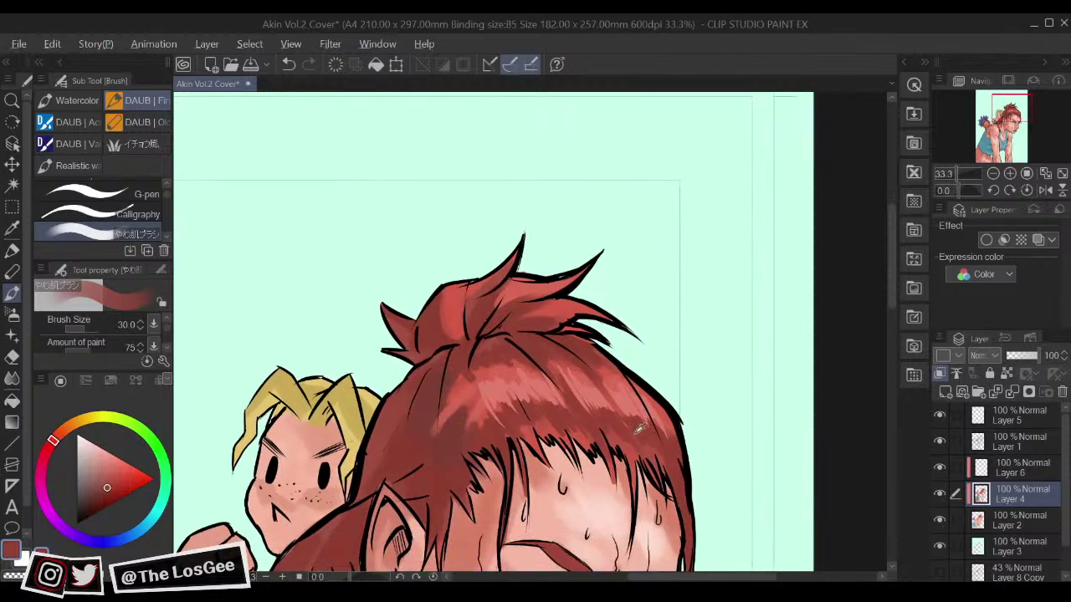
left_click(465, 418, "alt")
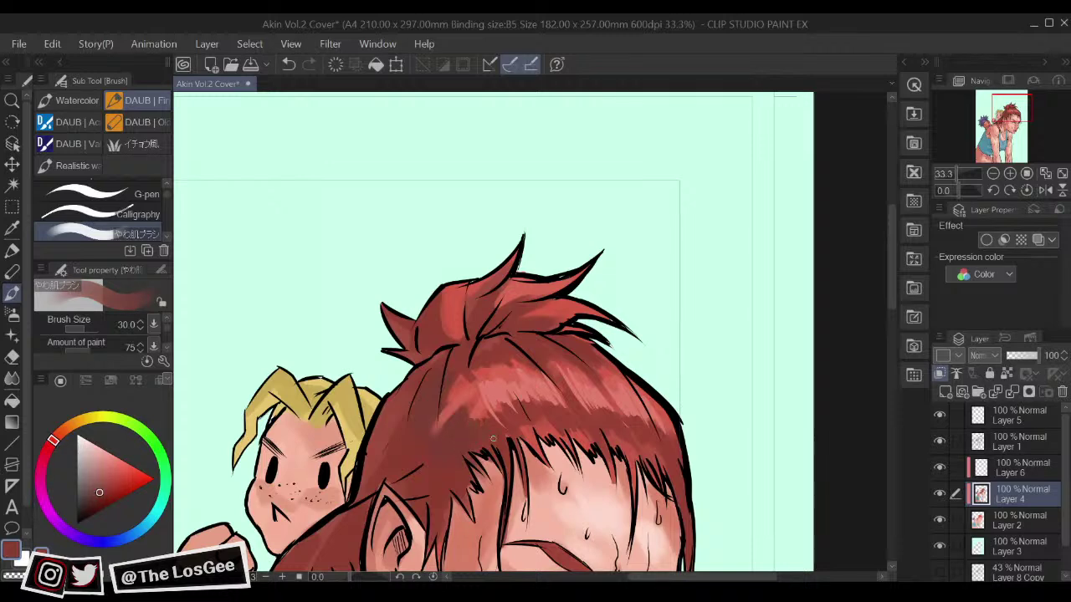
left_click_drag(654, 500, 645, 383)
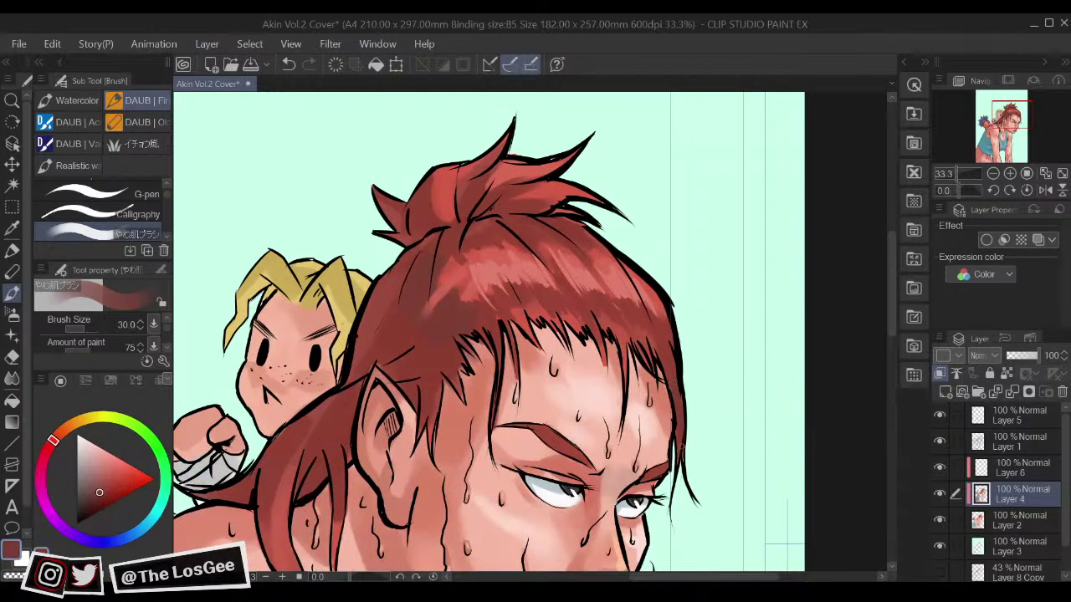
Step: Refine the fine strands between the highlights and the fringe with sampled light and dark reds at brush size 17
left_click_drag(690, 496, 699, 527)
key("[")
key("[")
key("[")
left_click_drag(606, 381, 634, 409)
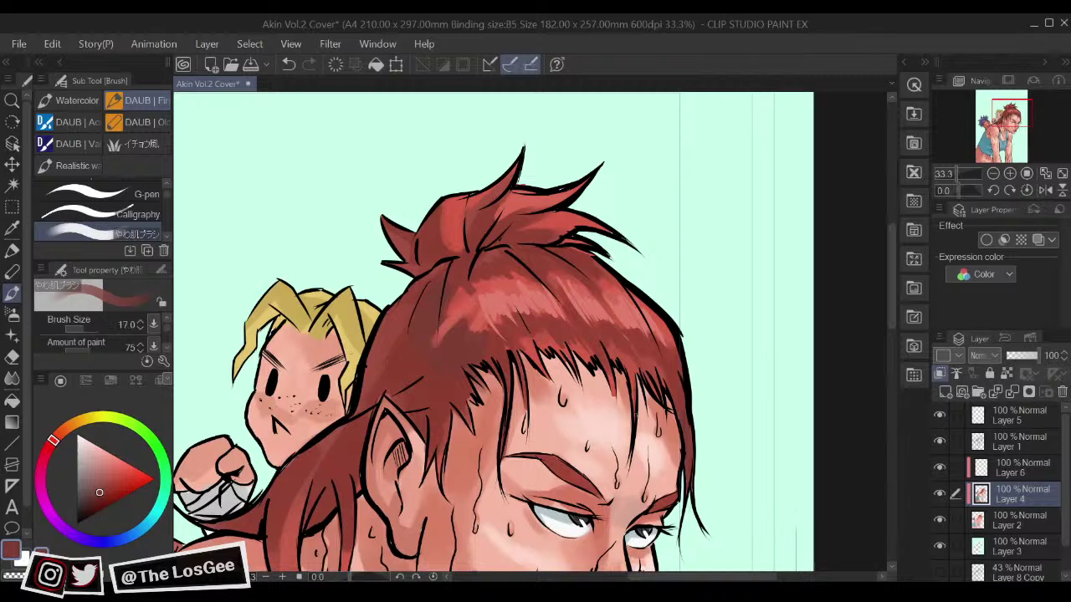
left_click(620, 348, "alt")
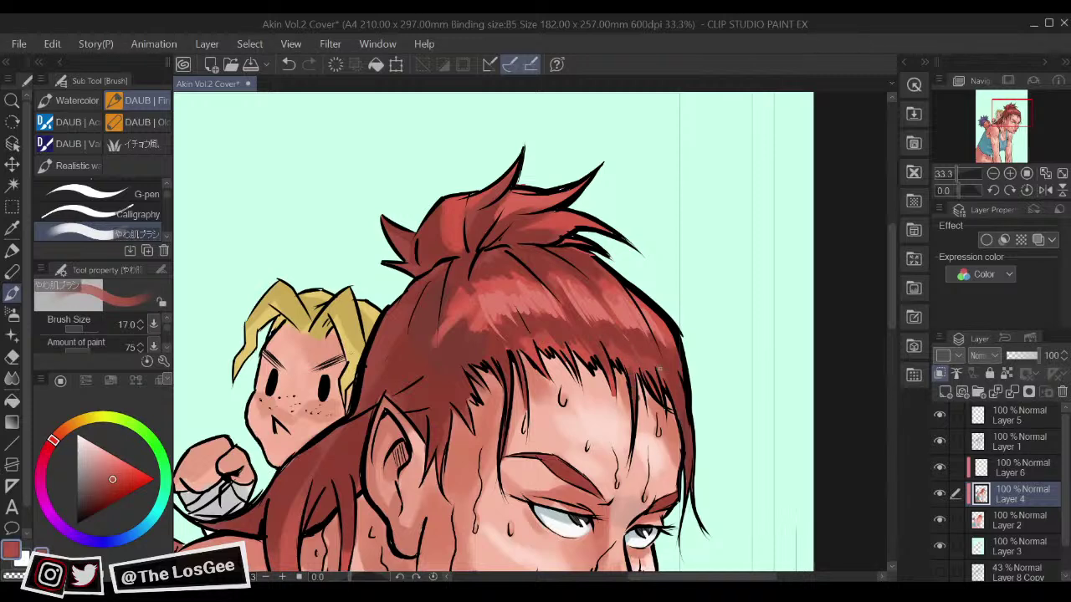
left_click(517, 341, "alt")
left_click(533, 341, "alt")
left_click(493, 356, "alt")
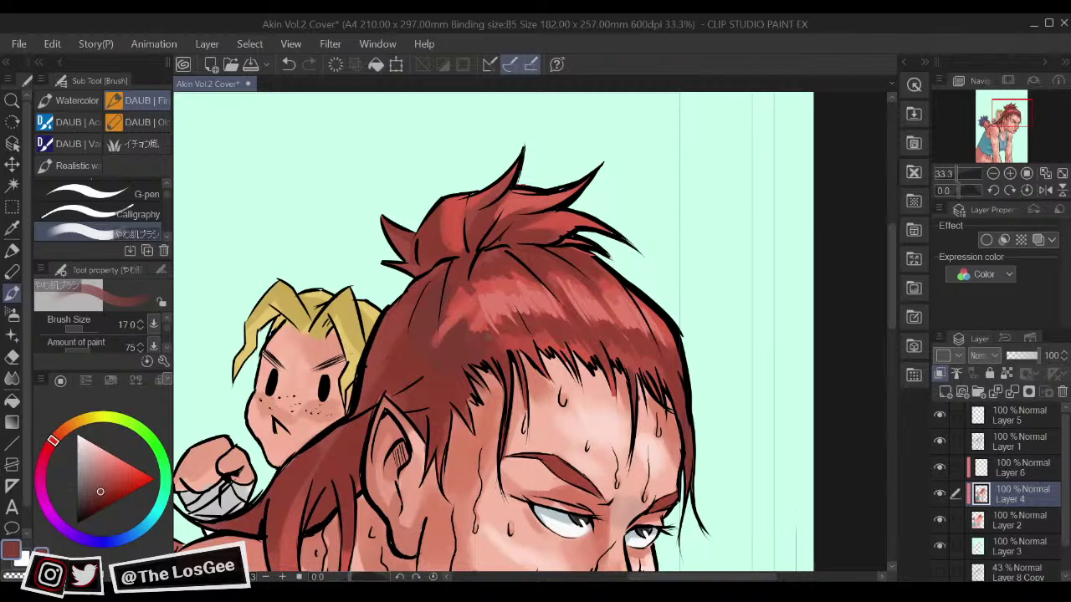
left_click_drag(505, 329, 542, 380)
Step: Touch up the highlights and the fringe on the far side of the head with sampled reds at brush size 20
key("]")
left_click(644, 365, "alt")
left_click(628, 354, "alt")
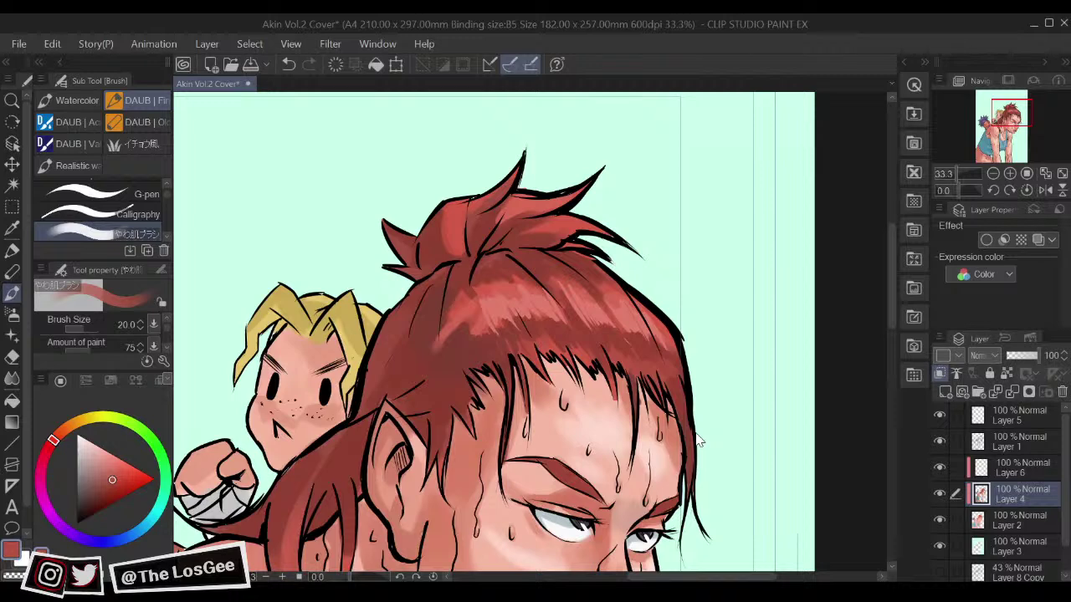
left_click(593, 261, "alt")
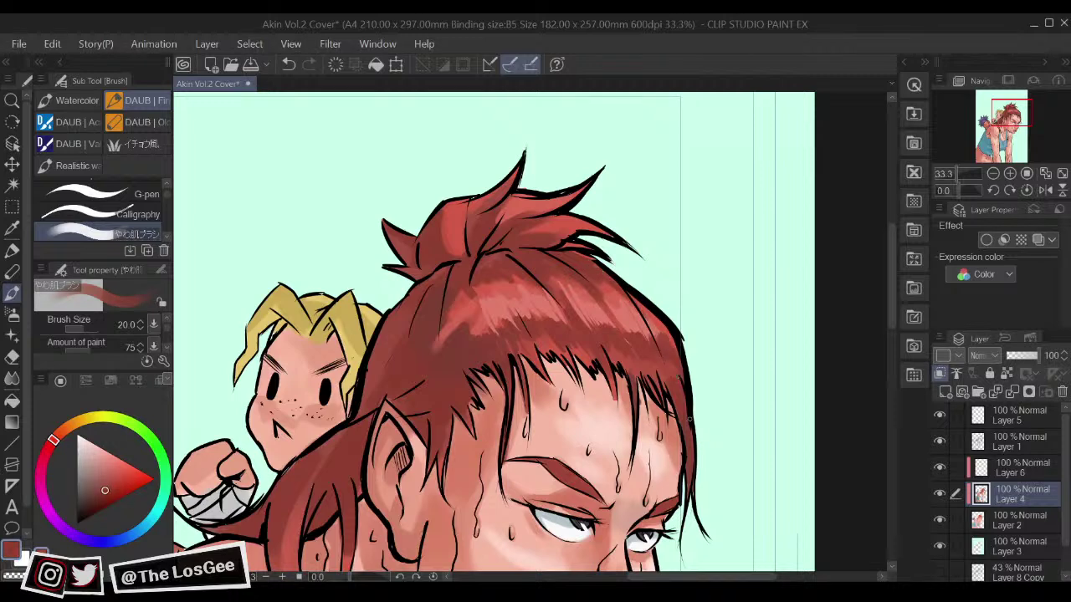
scroll(692, 426, "down", 7)
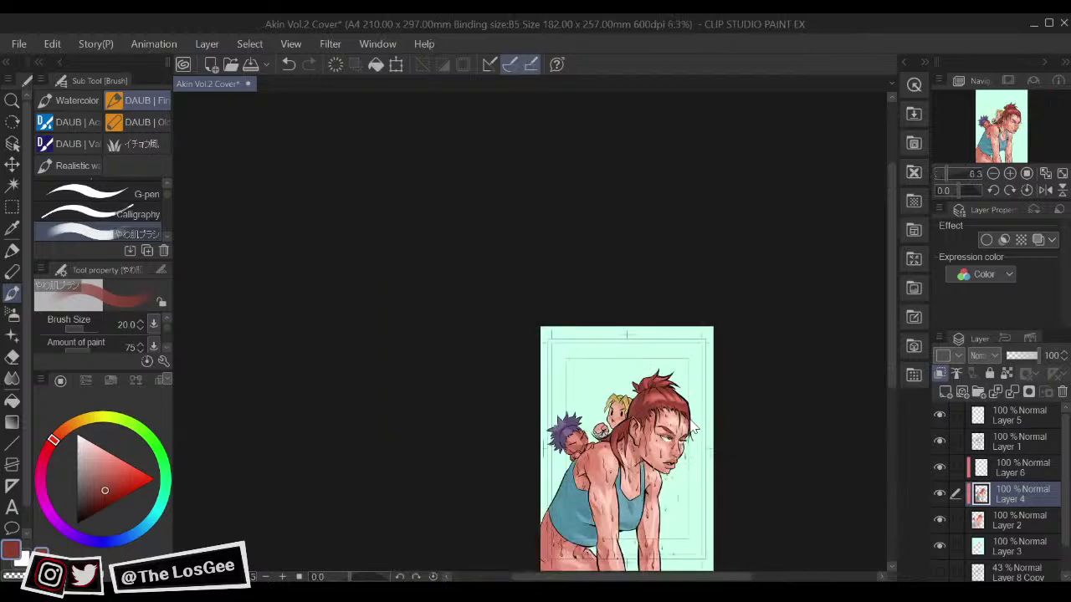
scroll(693, 427, "up", 6)
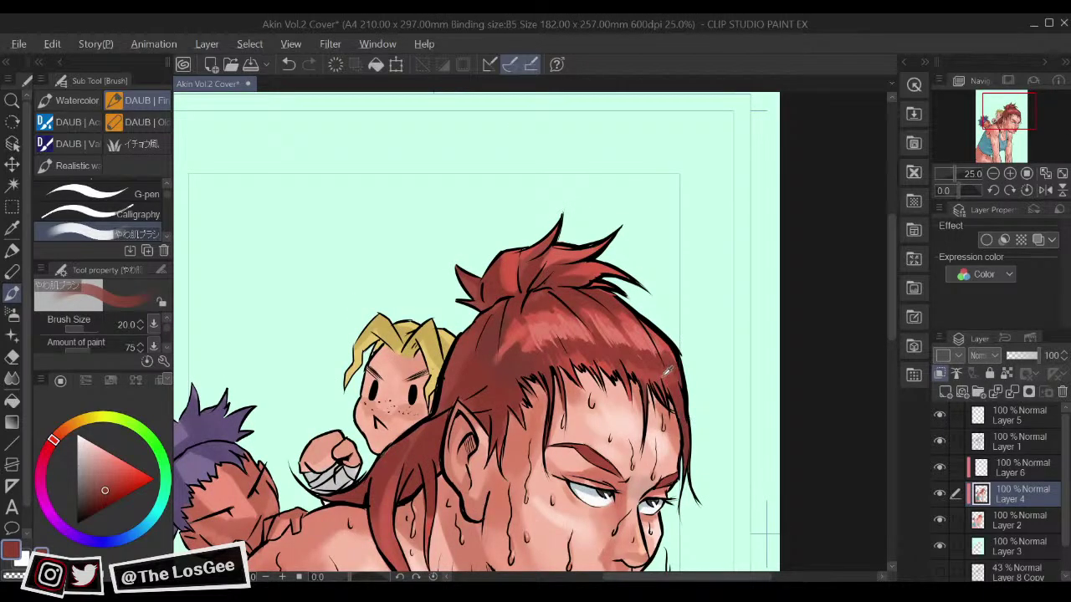
left_click(663, 371, "alt")
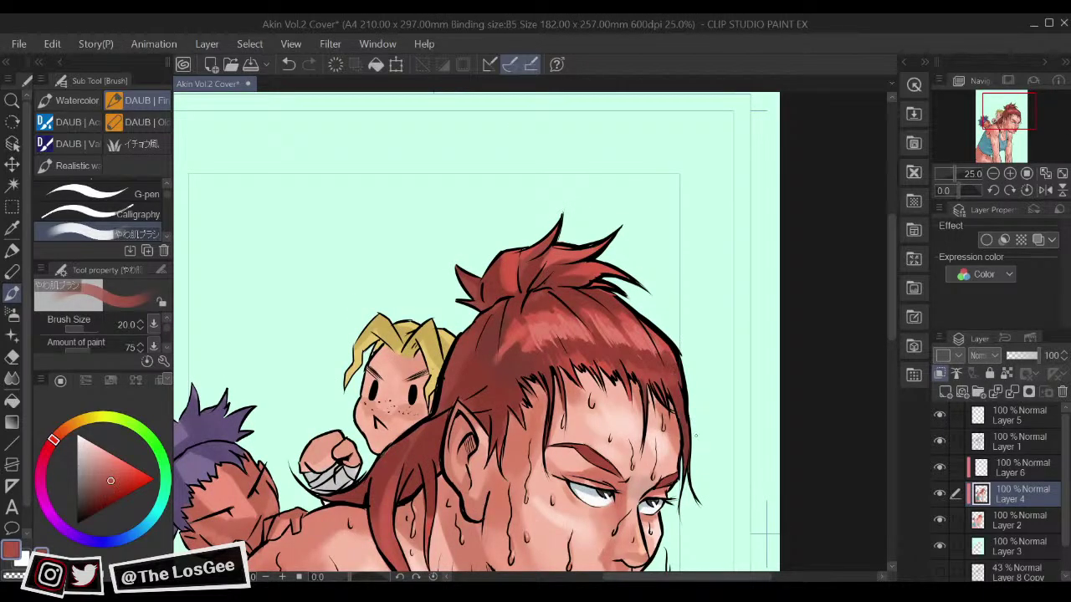
Step: Soften the shading on the side of the hair above the ear with sampled reds at brush sizes 50 and 30
left_click(496, 354, "alt")
key("bracketright")
key("bracketright")
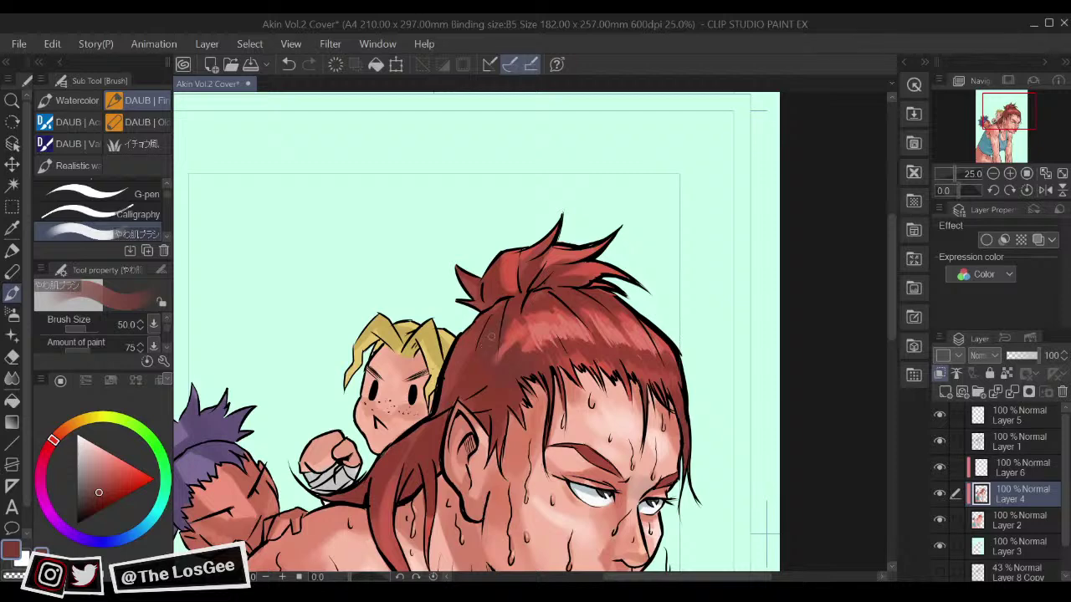
left_click(484, 350, "alt")
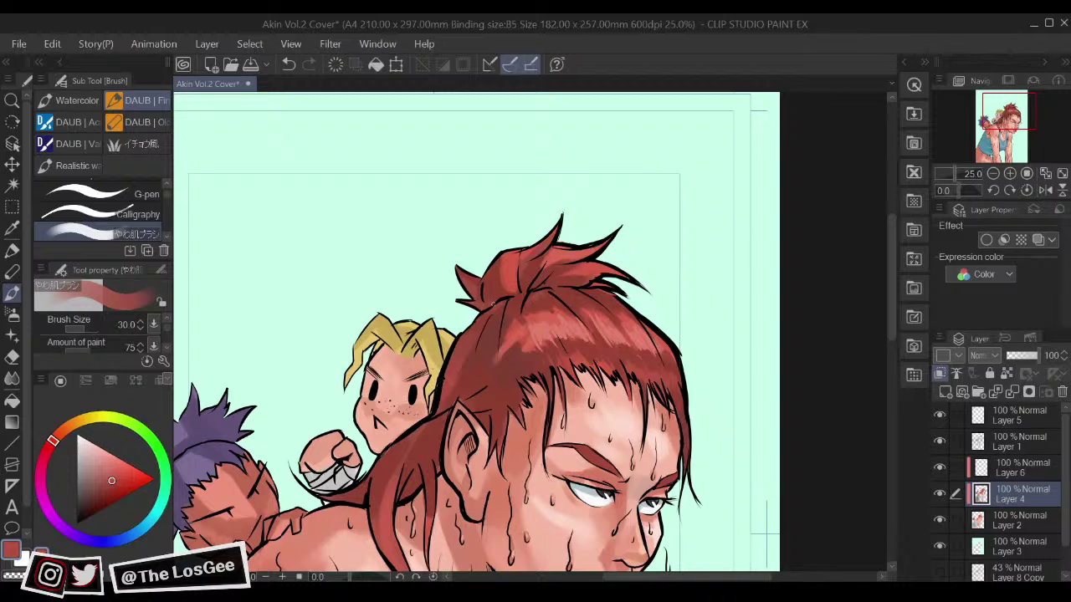
Step: Shade the hair falling behind the ear with sampled light and dark reds at size 30, checking it mirrored, and save the cover
left_click_drag(424, 466, 505, 435)
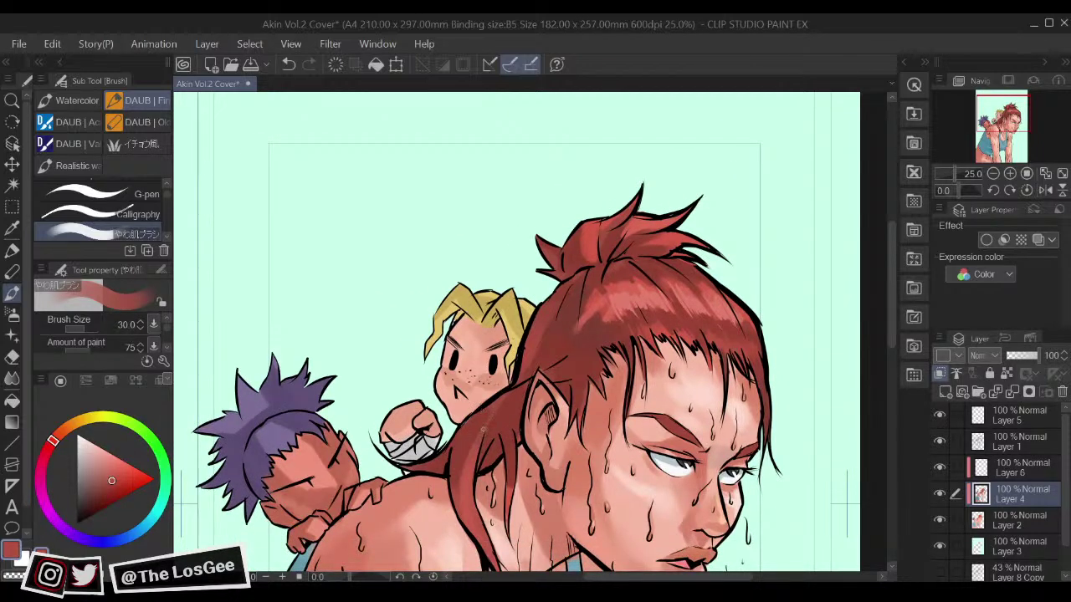
left_click(473, 429, "alt")
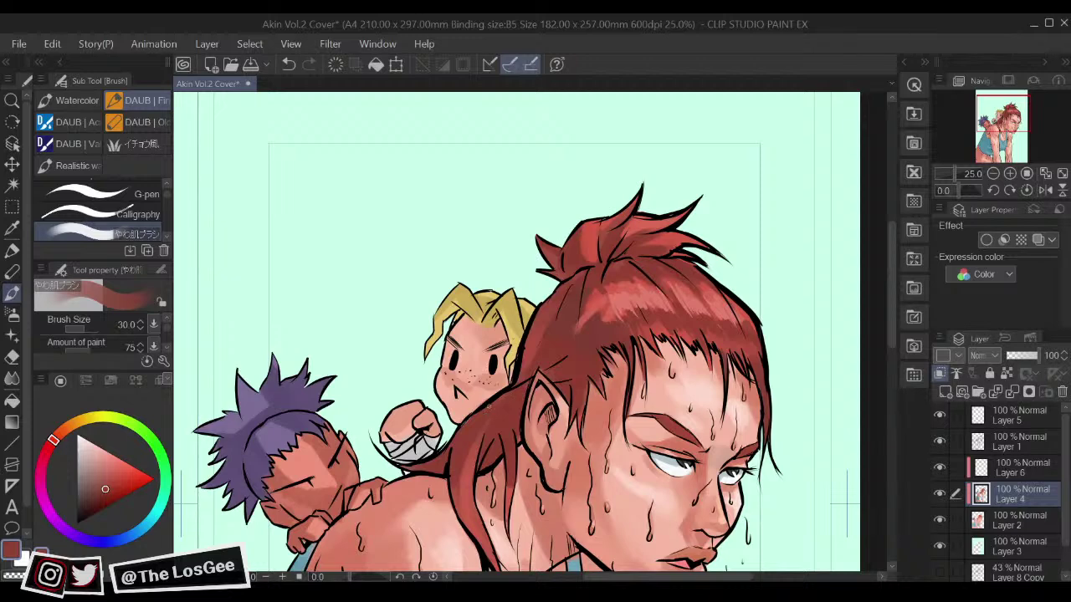
left_click(530, 342, "alt")
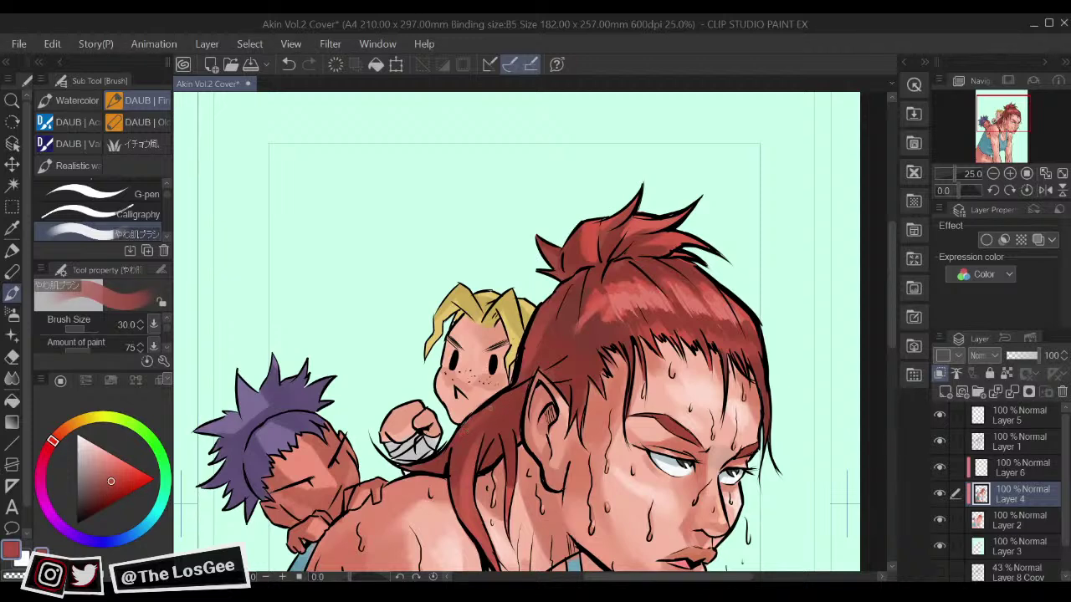
key("h")
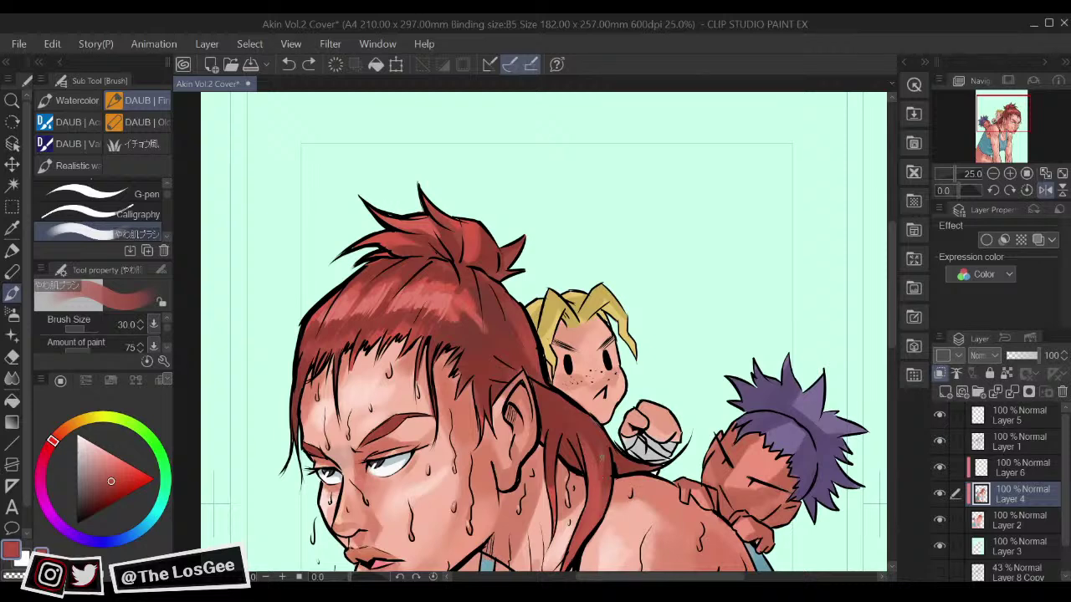
left_click(591, 424, "alt")
left_click(599, 476, "alt")
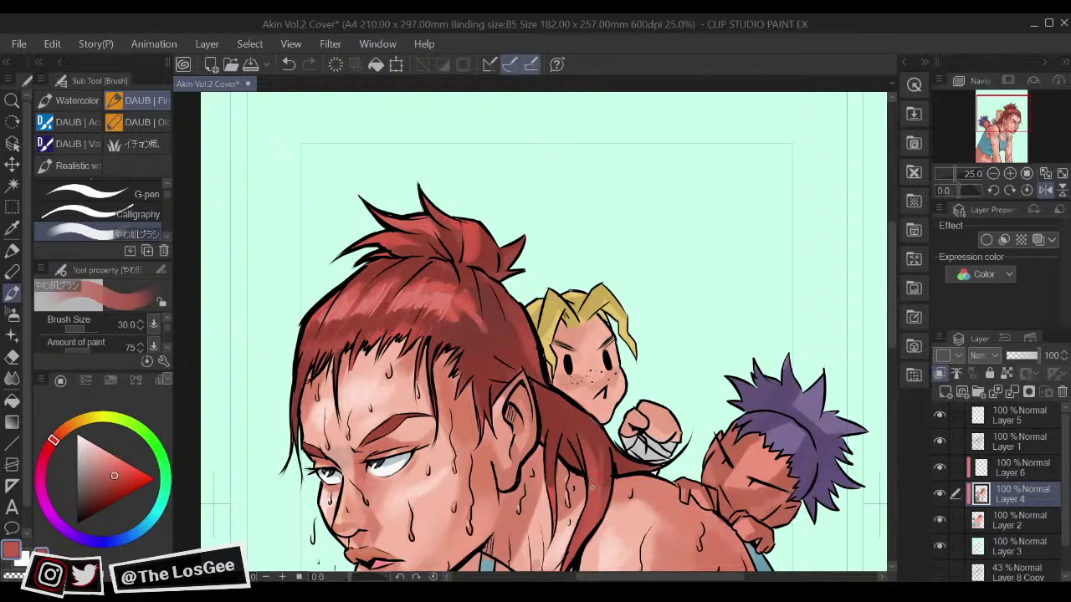
left_click(602, 436, "alt")
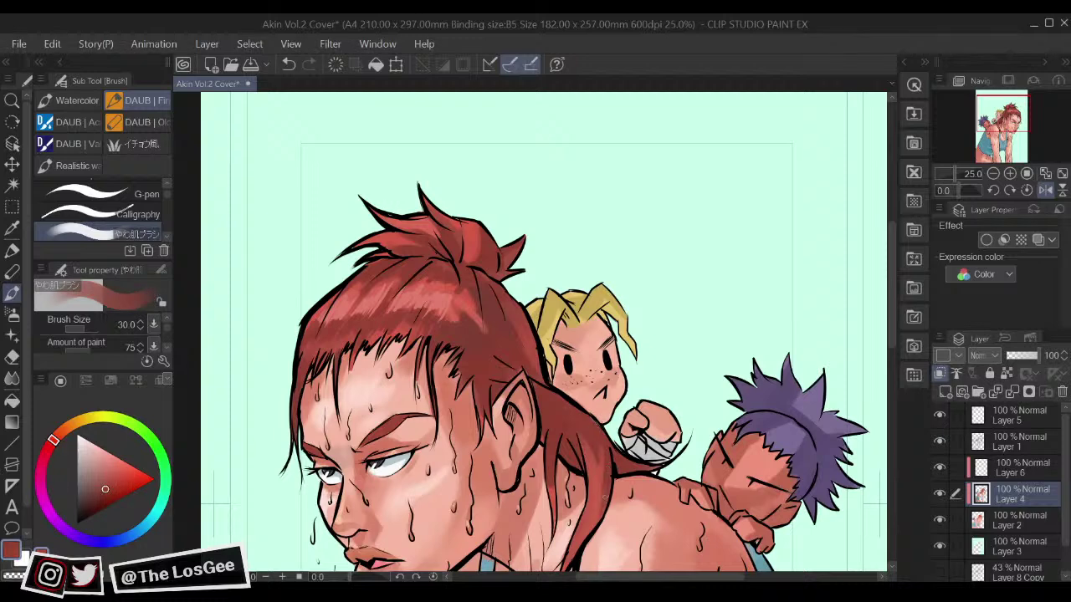
key("h")
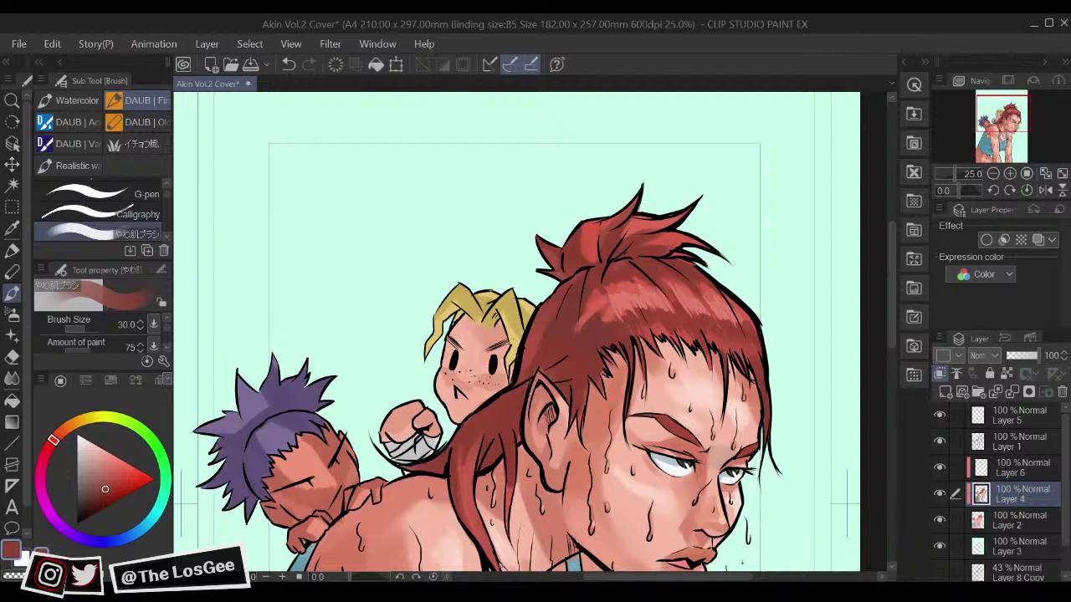
key("ctrl+0")
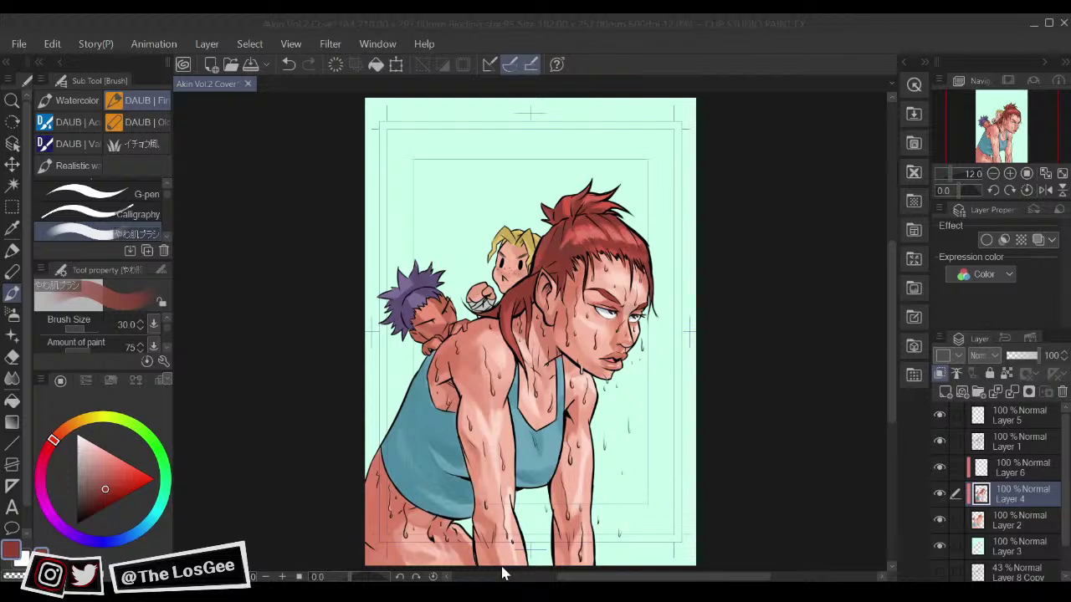
Step: Add a new raster layer directly above Layer 3 for the background texture
scroll(1065, 523, "down", 2)
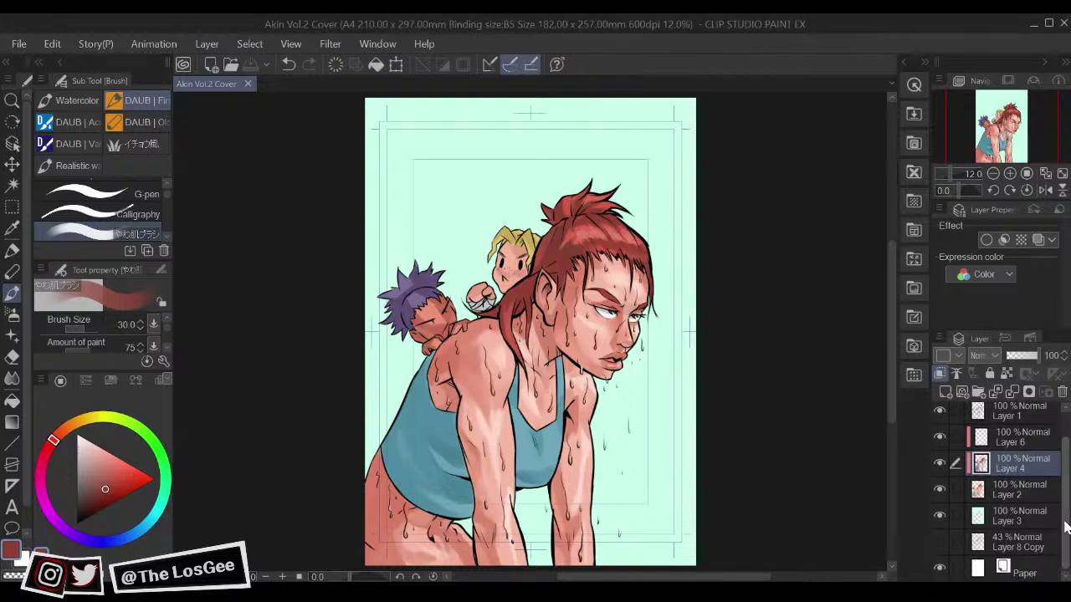
left_click(1008, 516)
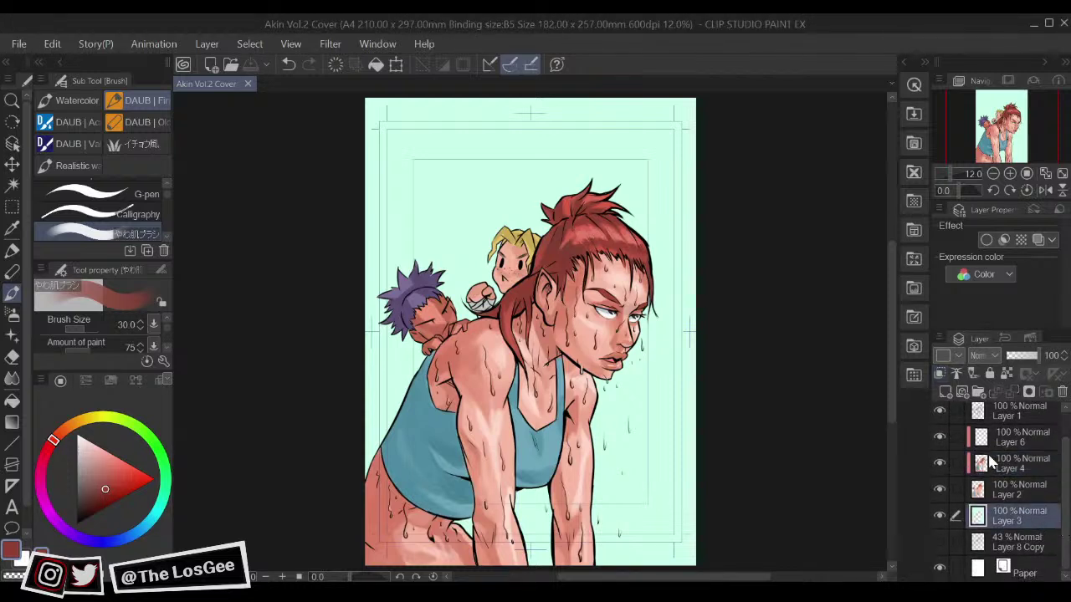
left_click(945, 392)
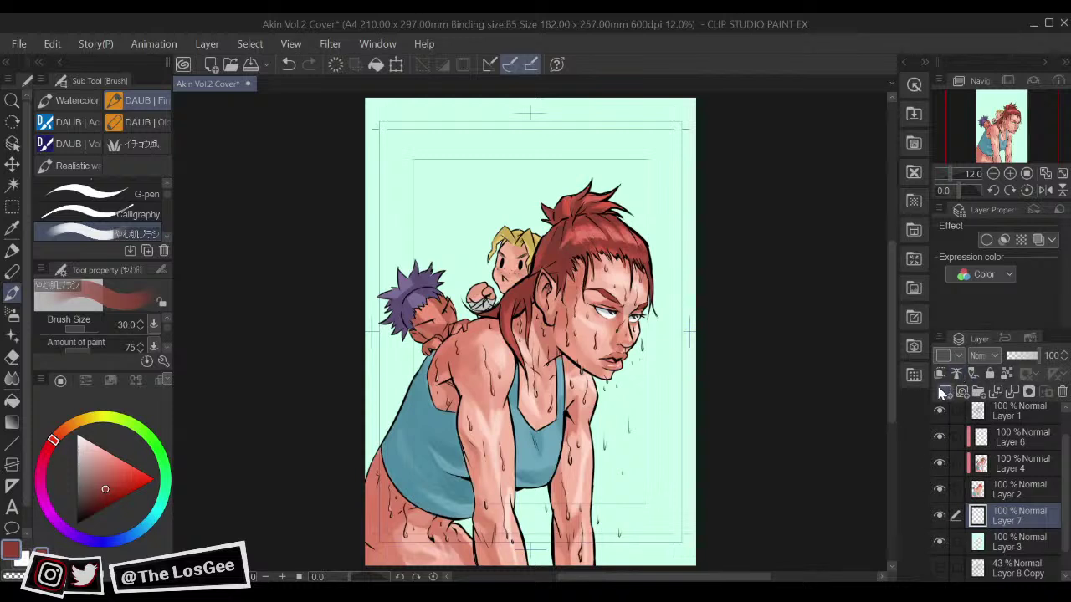
Step: Wash the background behind the woman's back with DAUB Flat Diluted at size 700, using a deeper green based on the sampled mint
left_click(68, 101)
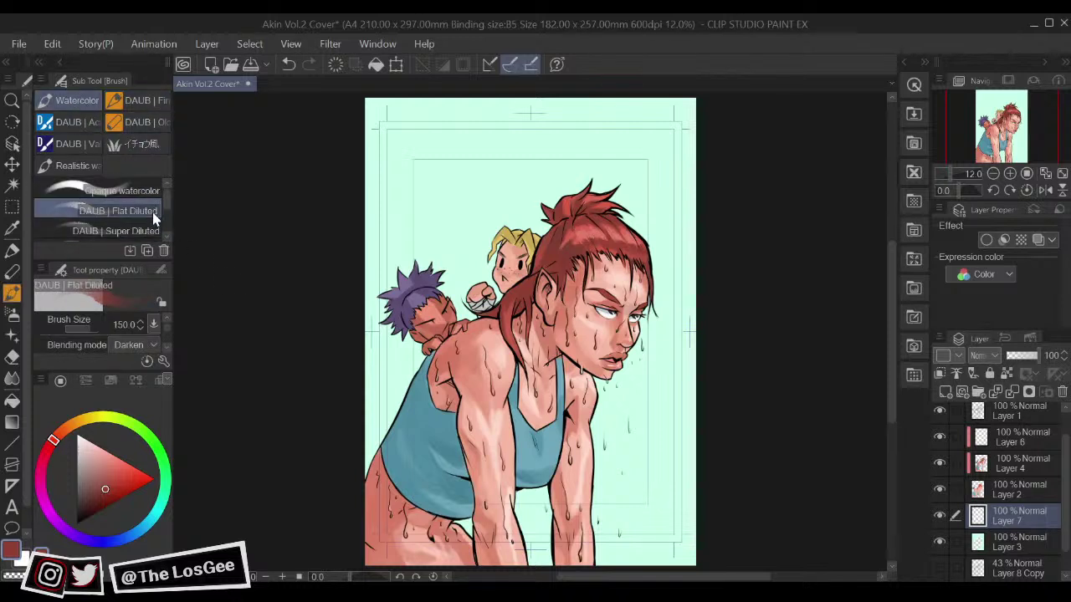
left_click(402, 375, "alt")
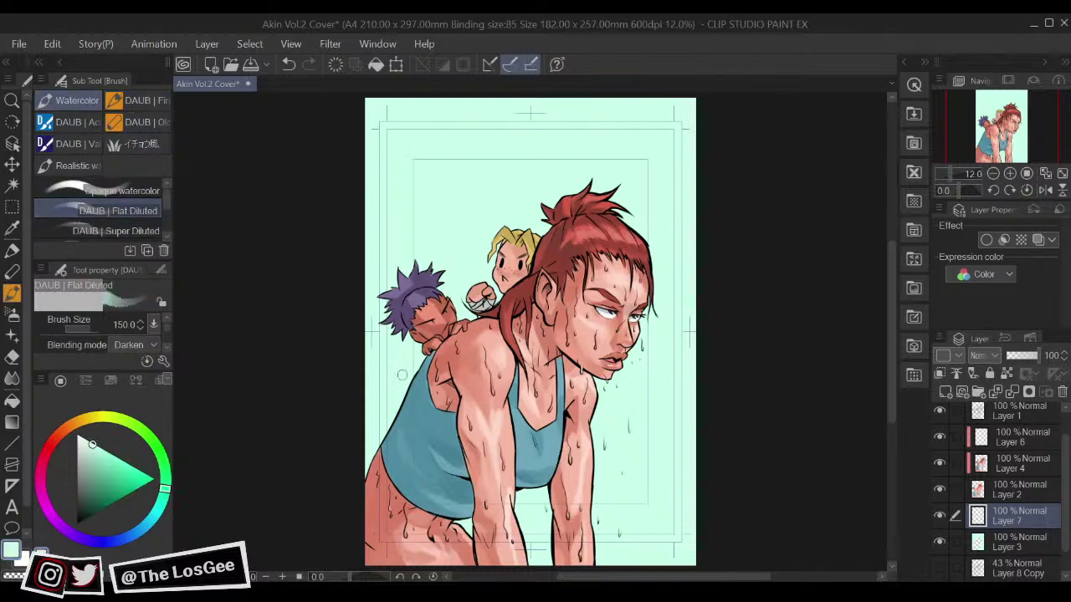
left_click(116, 469)
key("]")
key("]")
key("]")
key("]")
key("]")
key("]")
key("]")
key("]")
mouse_move(381, 413)
left_mouse_down()
mouse_move(386, 364)
mouse_move(405, 401)
mouse_move(378, 360)
mouse_move(410, 394)
mouse_move(398, 368)
mouse_move(398, 410)
mouse_move(415, 368)
mouse_move(399, 339)
mouse_move(402, 384)
mouse_move(387, 353)
mouse_move(392, 393)
mouse_move(413, 420)
mouse_move(376, 384)
mouse_move(385, 416)
mouse_move(375, 381)
mouse_move(371, 428)
left_mouse_up()
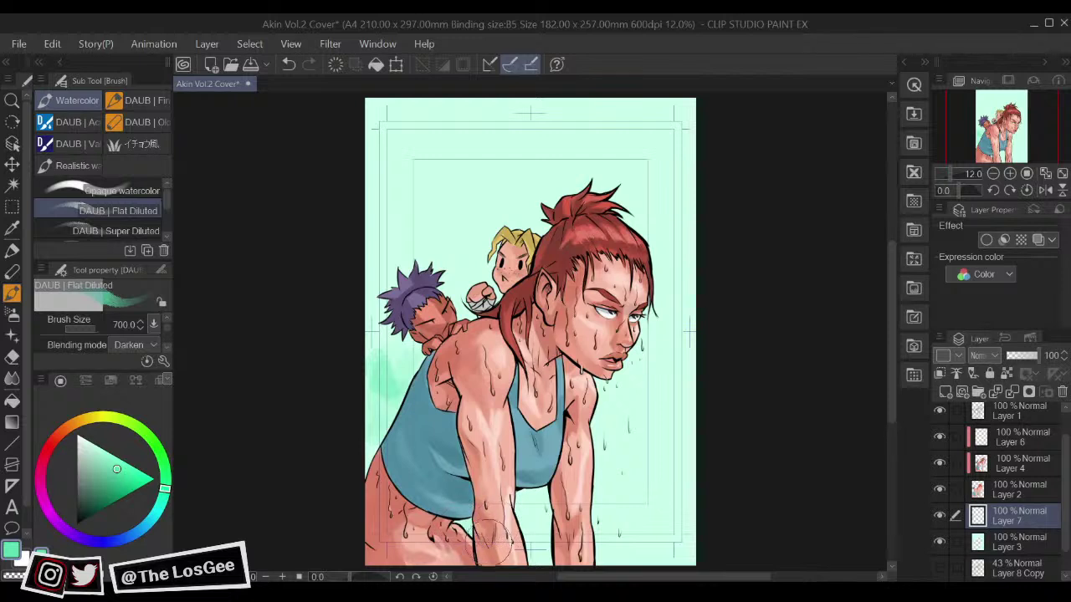
Step: Brush the same diluted green between the arms, across the lower corner, in front of the face and above the children
left_click_drag(554, 501, 536, 512)
mouse_move(652, 541)
left_mouse_down()
mouse_move(621, 514)
mouse_move(623, 551)
left_mouse_up()
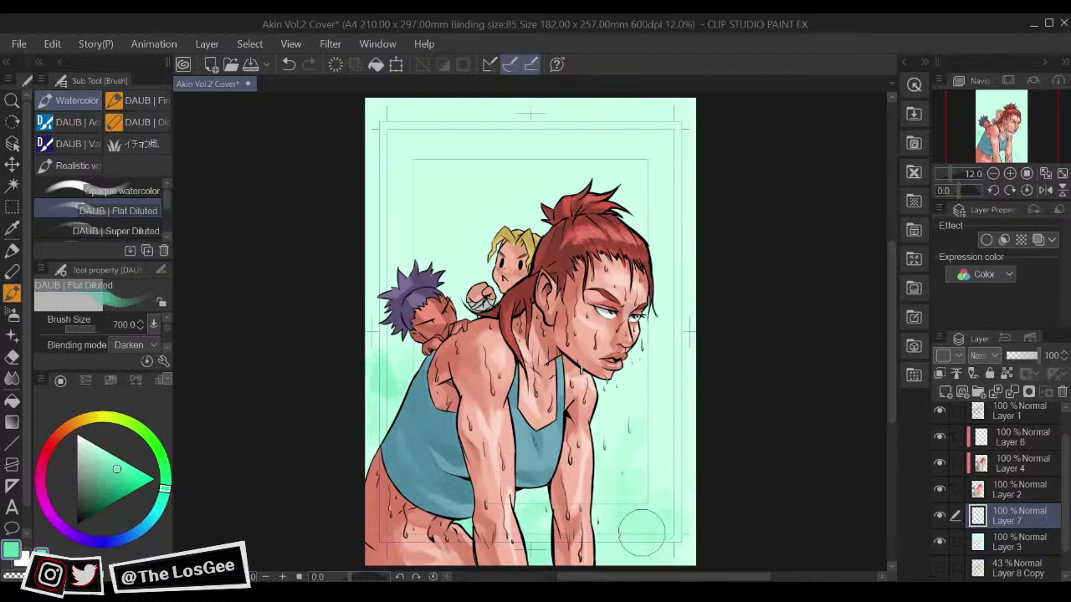
left_click_drag(630, 377, 651, 453)
mouse_move(512, 283)
left_mouse_down()
mouse_move(437, 244)
mouse_move(504, 299)
left_mouse_up()
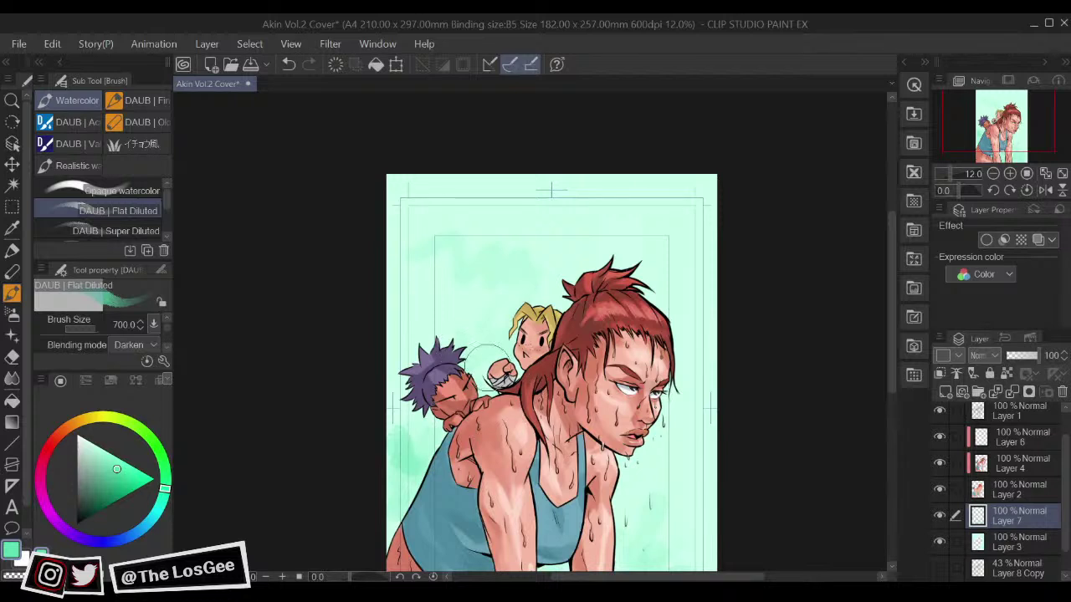
mouse_move(398, 476)
left_mouse_down()
mouse_move(414, 514)
mouse_move(406, 453)
mouse_move(434, 435)
mouse_move(414, 406)
left_mouse_up()
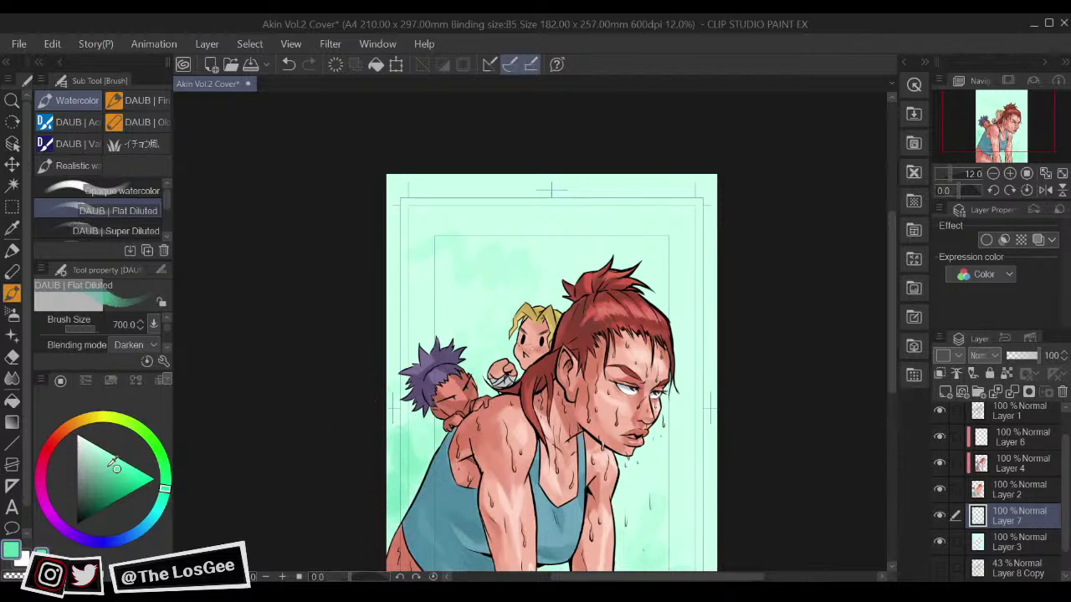
Step: Layer a slightly darker green over the background around the figures with Flat Diluted at size 700
left_click(115, 473)
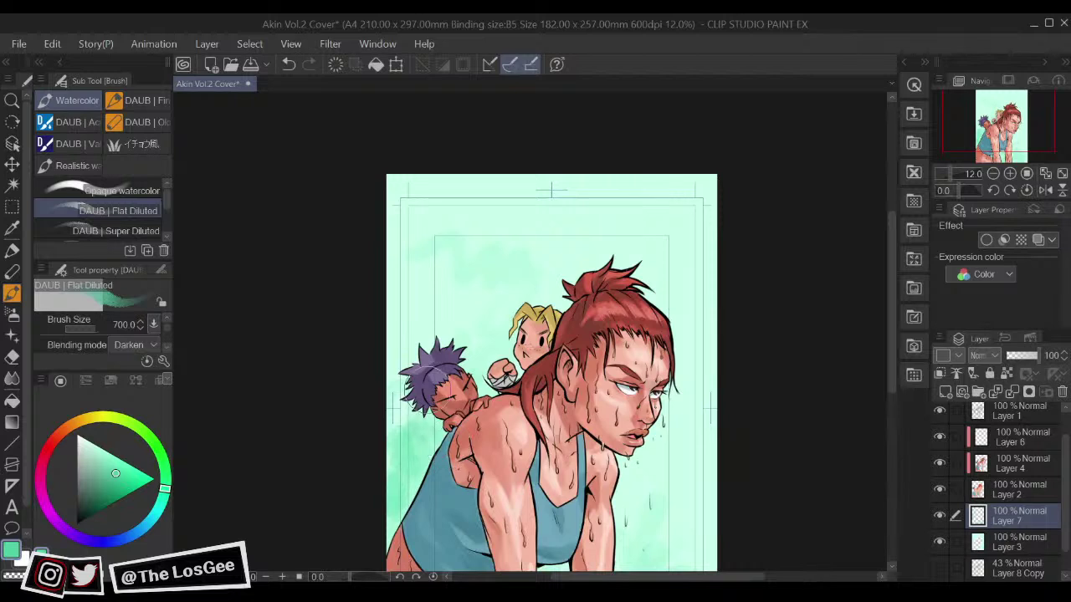
scroll(539, 435, "down", 5)
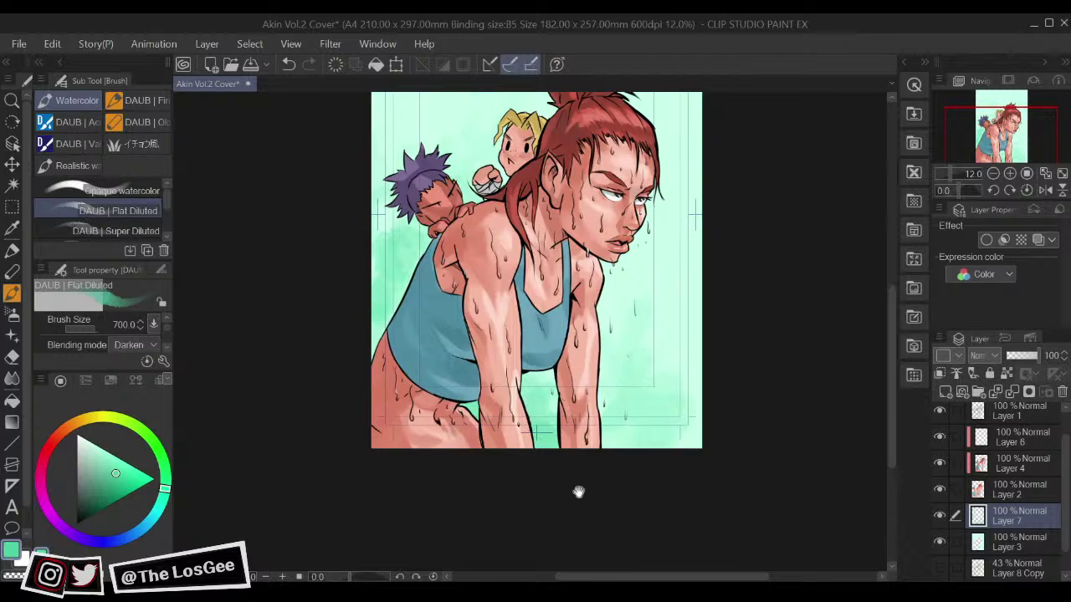
scroll(577, 492, "down", 3)
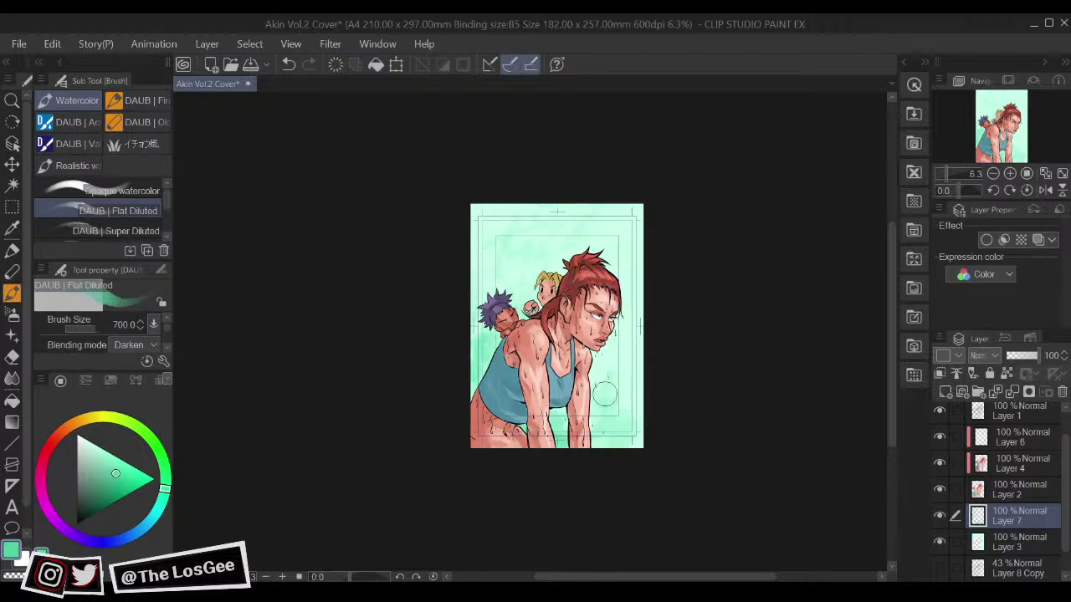
Step: Deepen the background with broad Flat Diluted washes at size 1700 in progressively darker, muted greens
key("bracketright")
key("bracketright")
key("bracketright")
key("bracketright")
key("bracketright")
left_click(599, 431, "alt")
left_click(106, 463)
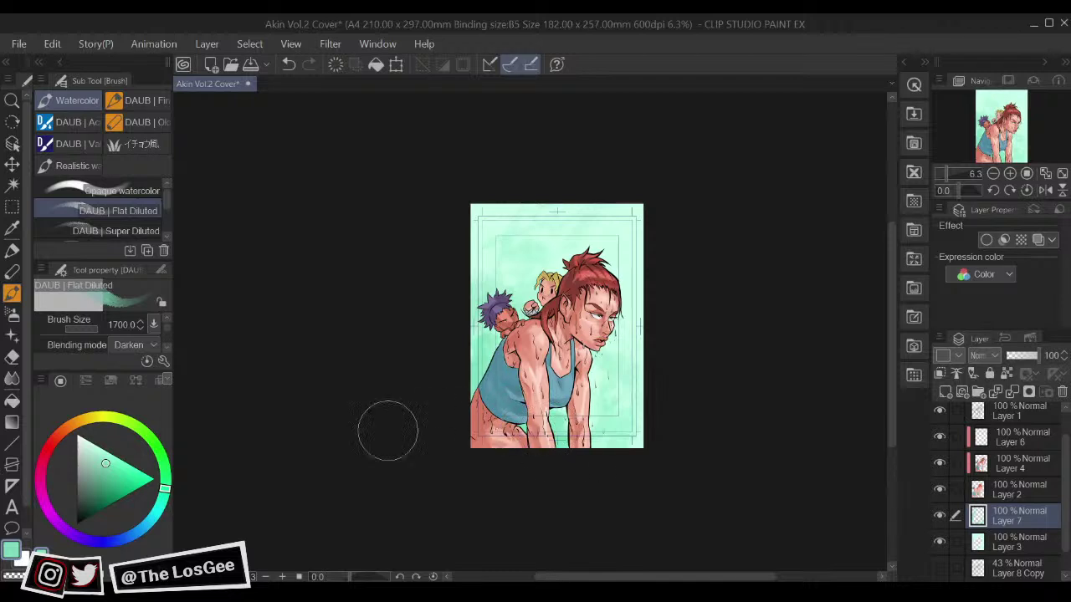
left_click(106, 473)
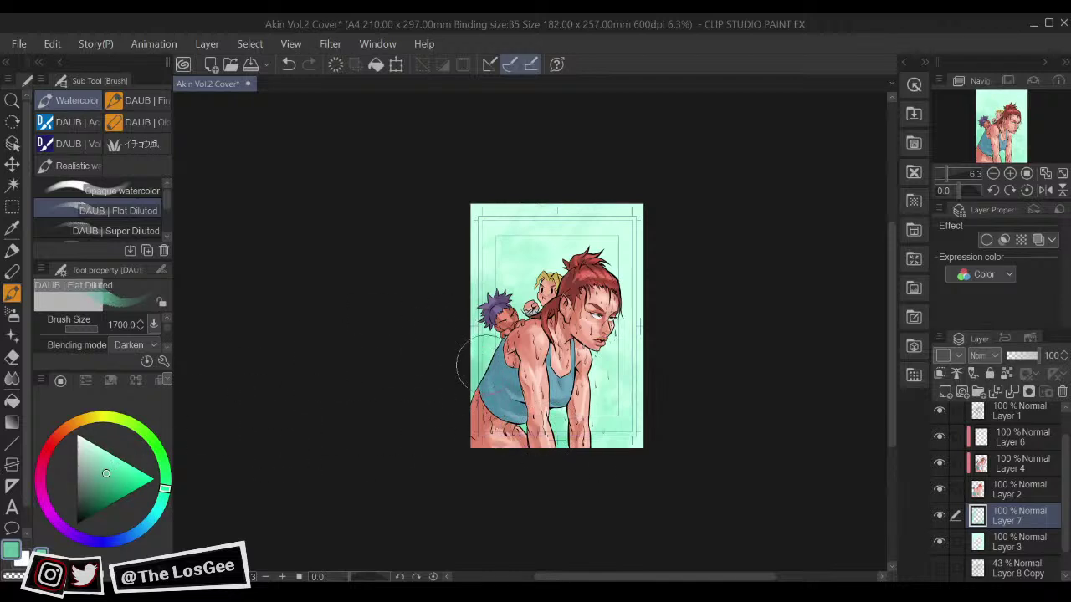
left_click(102, 476)
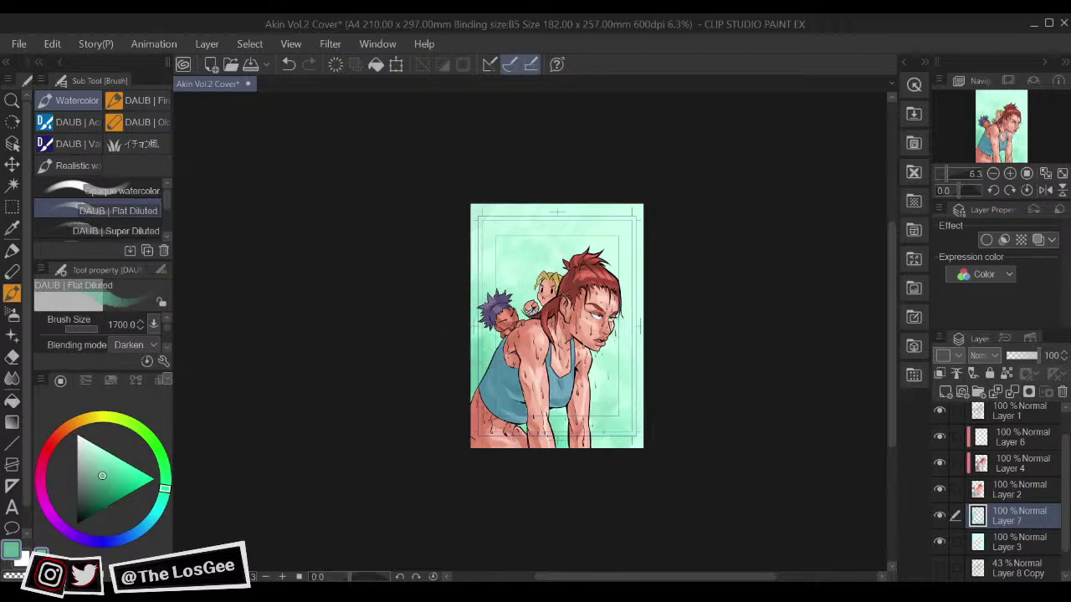
key("ctrl+0")
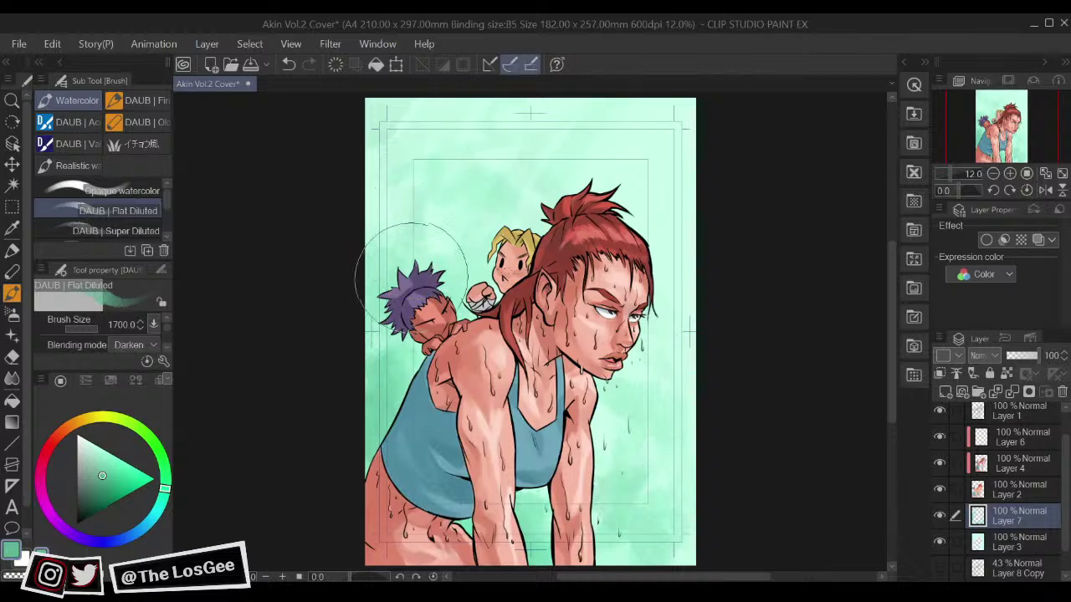
Step: Lighten the background above the heads with a sampled near-white, using Flat Diluted at 1700 and Super Diluted at size 2000
left_click(562, 138, "alt")
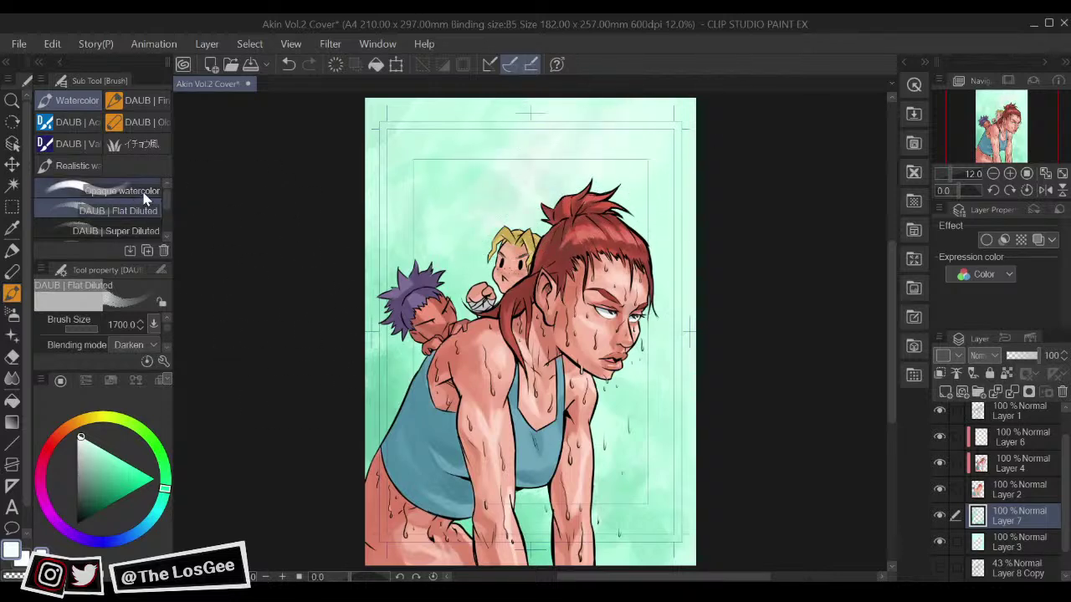
left_click(117, 228)
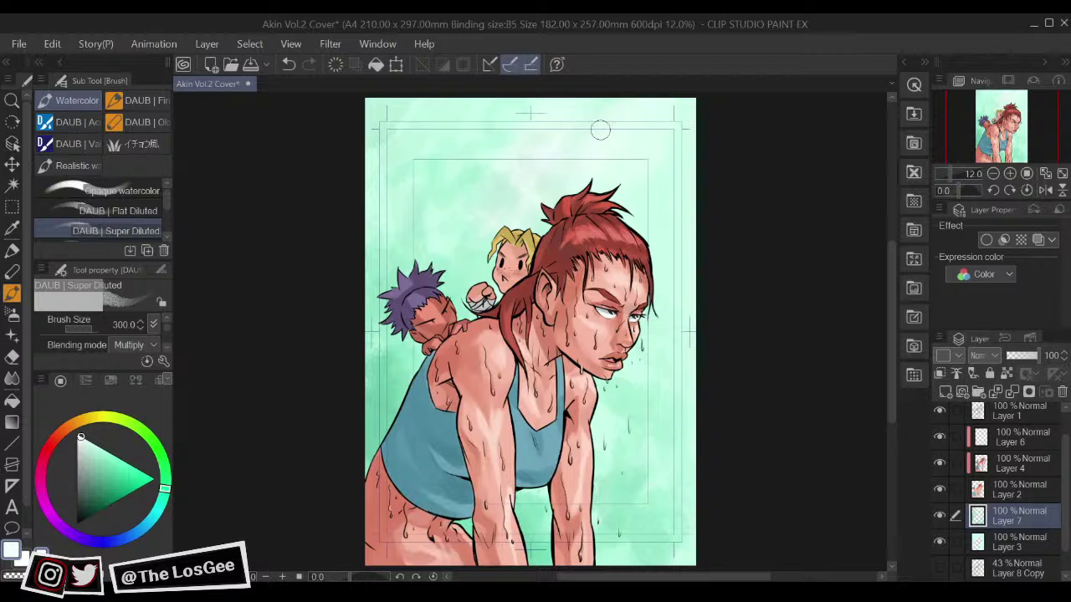
key("bracketright")
key("bracketright")
key("bracketright")
key("bracketright")
key("bracketright")
key("bracketright")
key("bracketright")
key("bracketright")
key("bracketright")
key("bracketright")
Step: Brush the near-white over the area around the topknot with DAUB Childish Flat at size 1500
left_click(169, 240)
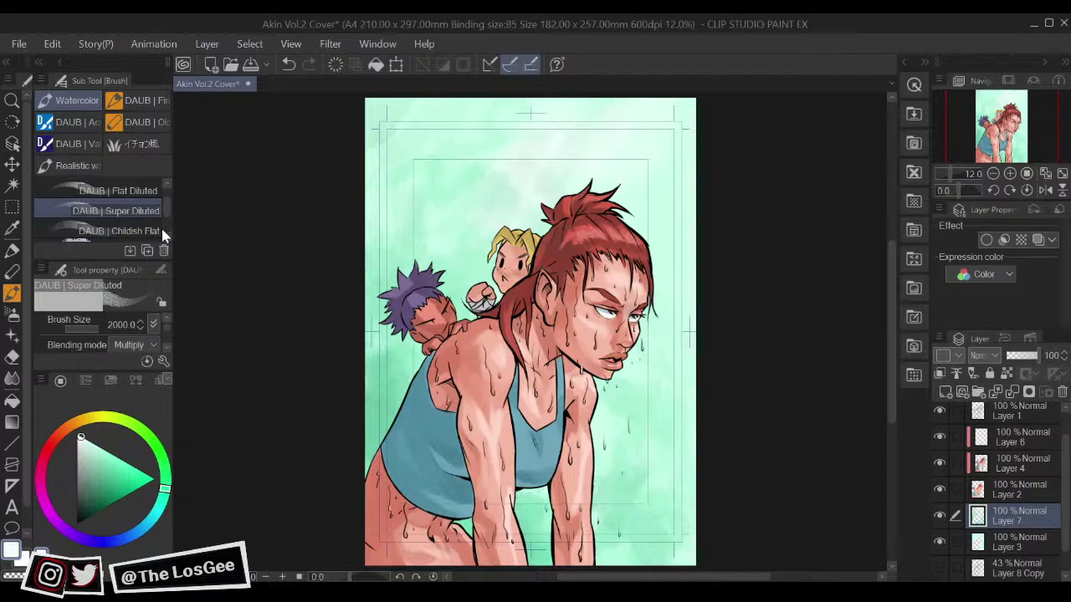
left_click(166, 236)
key("g")
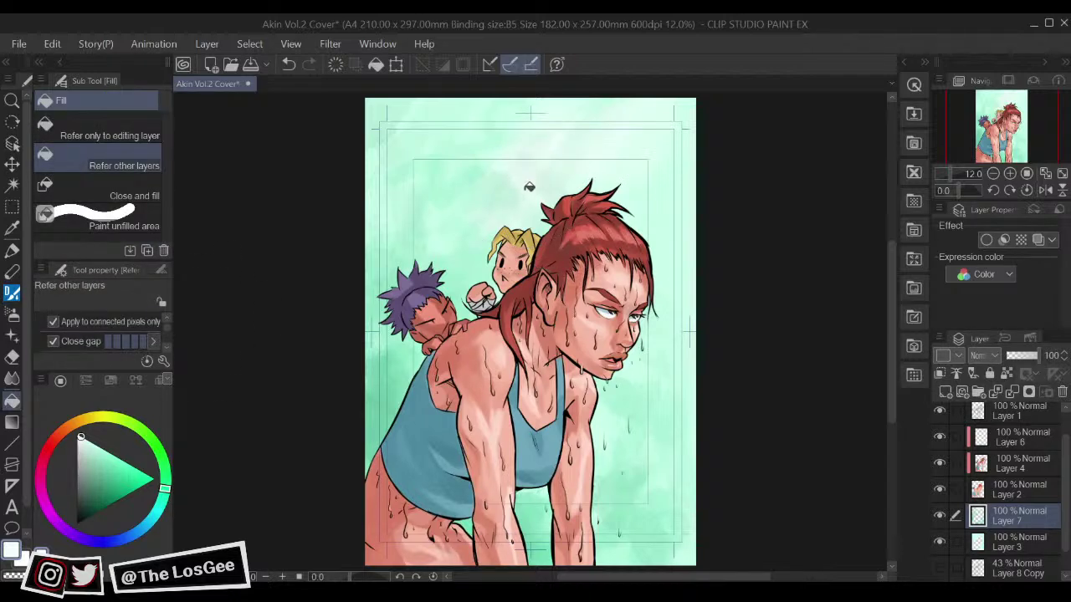
key("b")
left_click_drag(517, 182, 557, 201)
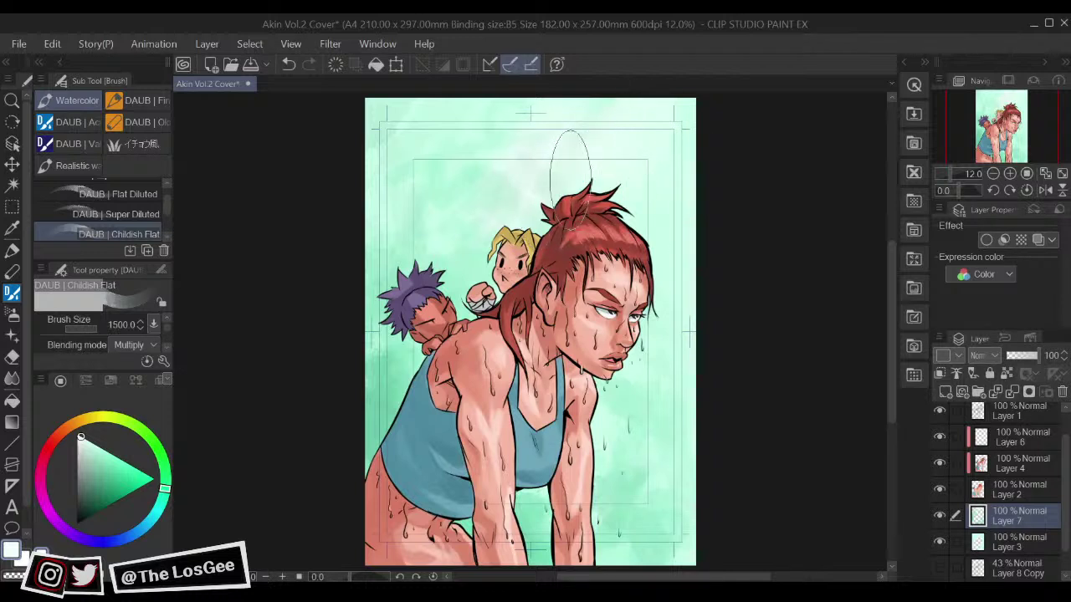
Step: Wash a deeper version of the sampled green along the background behind the children with Flat Diluted at size 2000
left_click(459, 184, "alt")
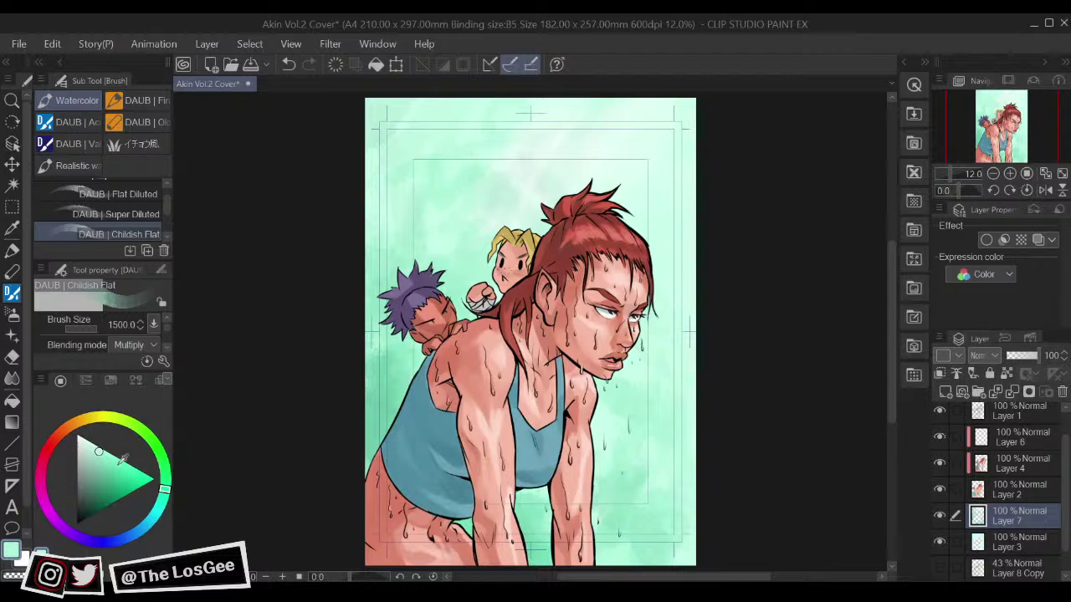
left_click(156, 196)
key("]")
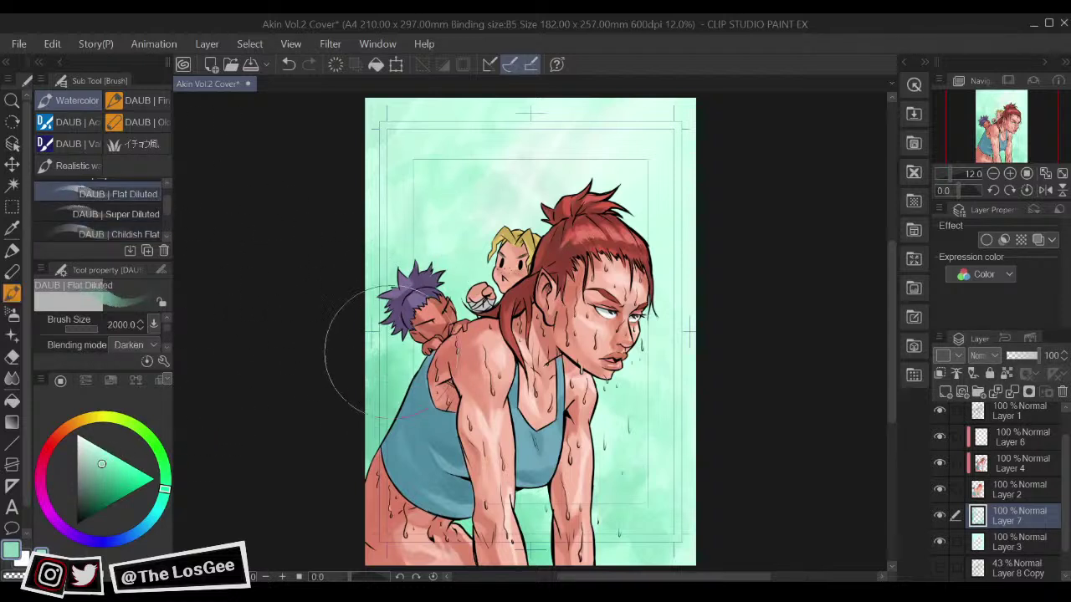
Step: Darken the background between and beside the arms with a deeper sampled green, reducing Flat Diluted to sizes 1500 and 700
left_click_drag(542, 448, 572, 347)
key("[")
key("[")
key("[")
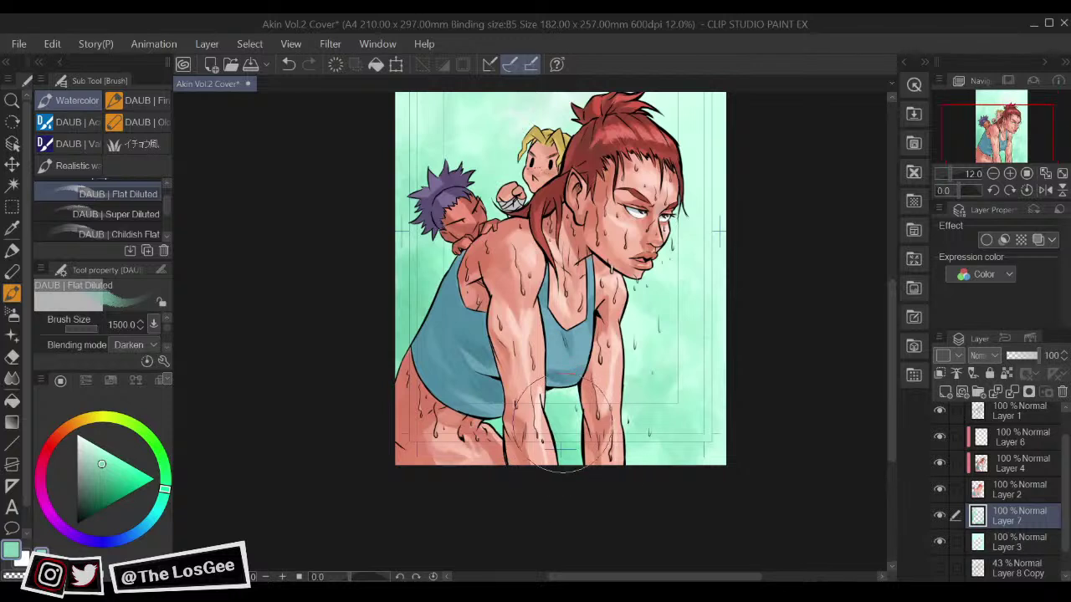
left_click(500, 426, "alt")
left_click(105, 475)
key("[")
key("[")
key("[")
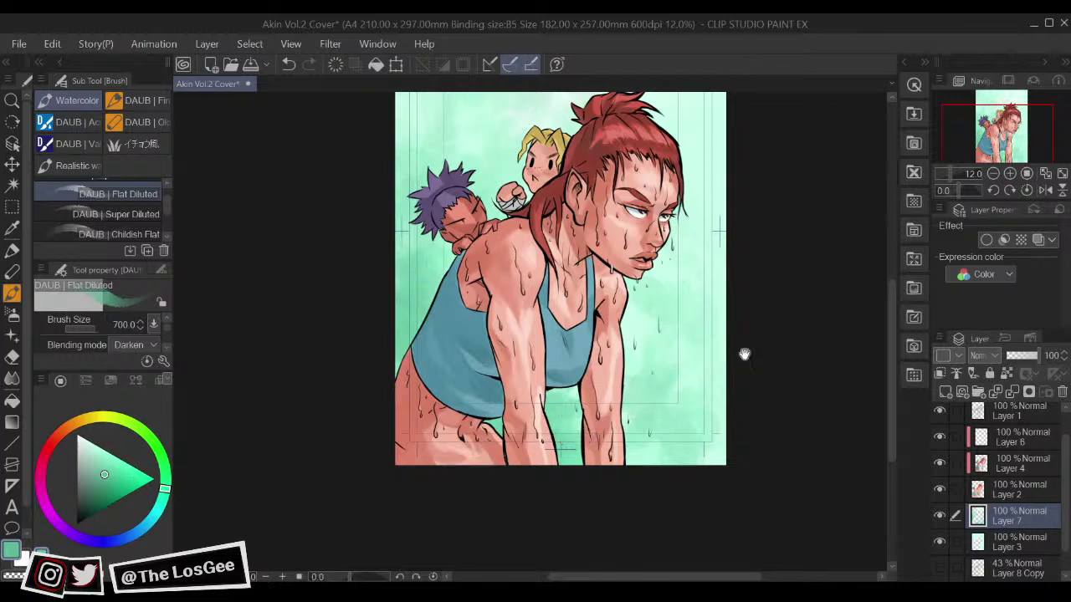
left_click_drag(670, 391, 633, 418)
Step: Scratch fine lines into the washes between the arms, in the lower corner and behind the back with the Hard eraser at size 400
left_click(537, 424, "alt")
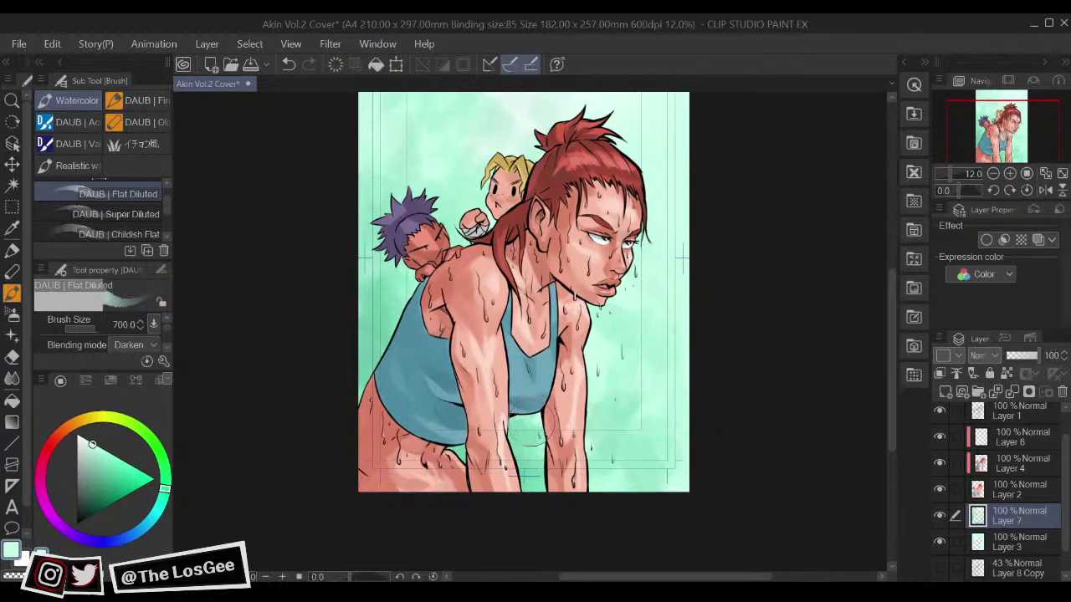
key("e")
key("]")
mouse_move(542, 423)
left_mouse_down()
mouse_move(526, 443)
mouse_move(518, 432)
mouse_move(537, 439)
left_mouse_up()
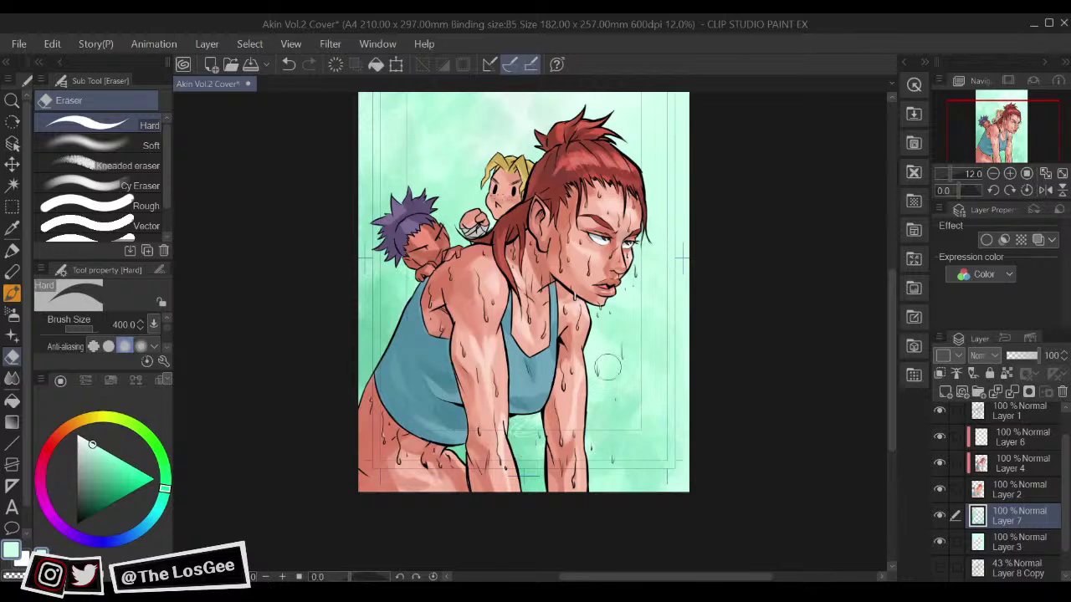
key("b")
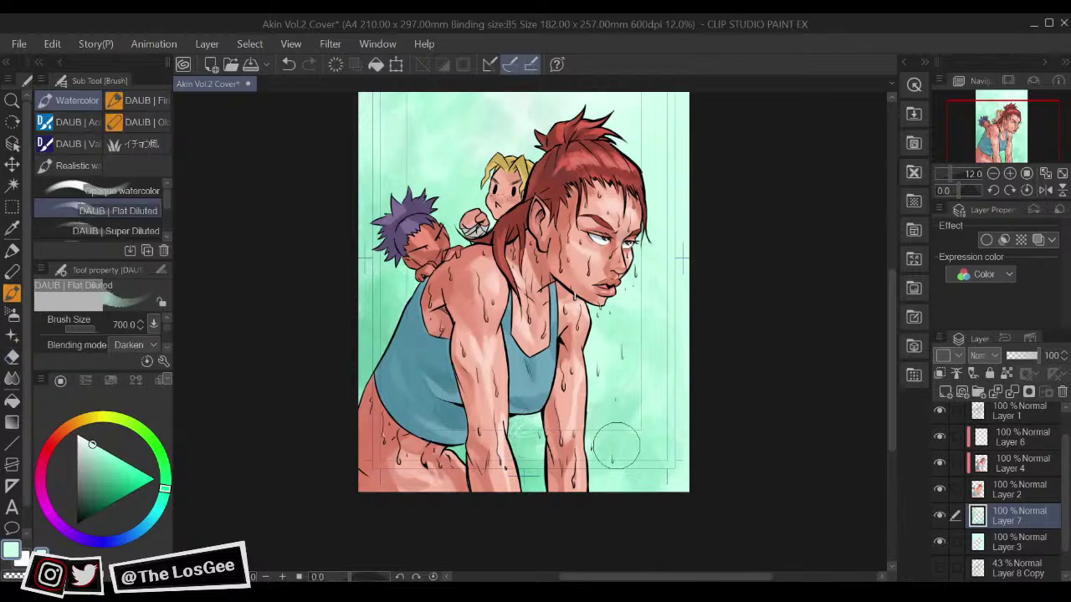
key("e")
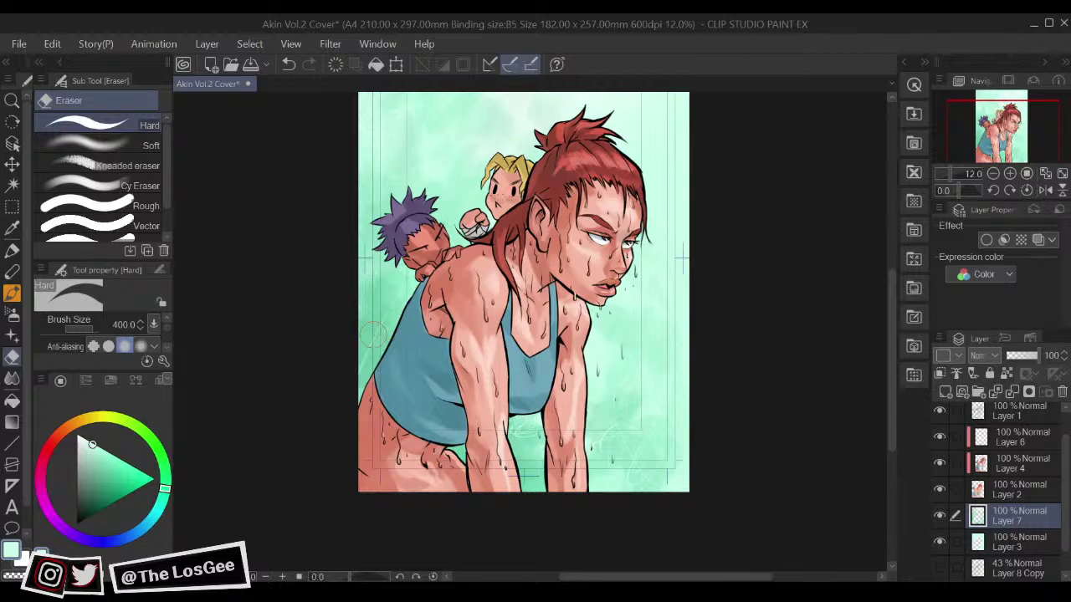
mouse_move(640, 346)
left_mouse_down()
mouse_move(587, 331)
mouse_move(610, 376)
mouse_move(613, 428)
left_mouse_up()
Step: Blend the background around the figures with Flat Diluted at size 700, alternating sampled light mint and darker greens
key("b")
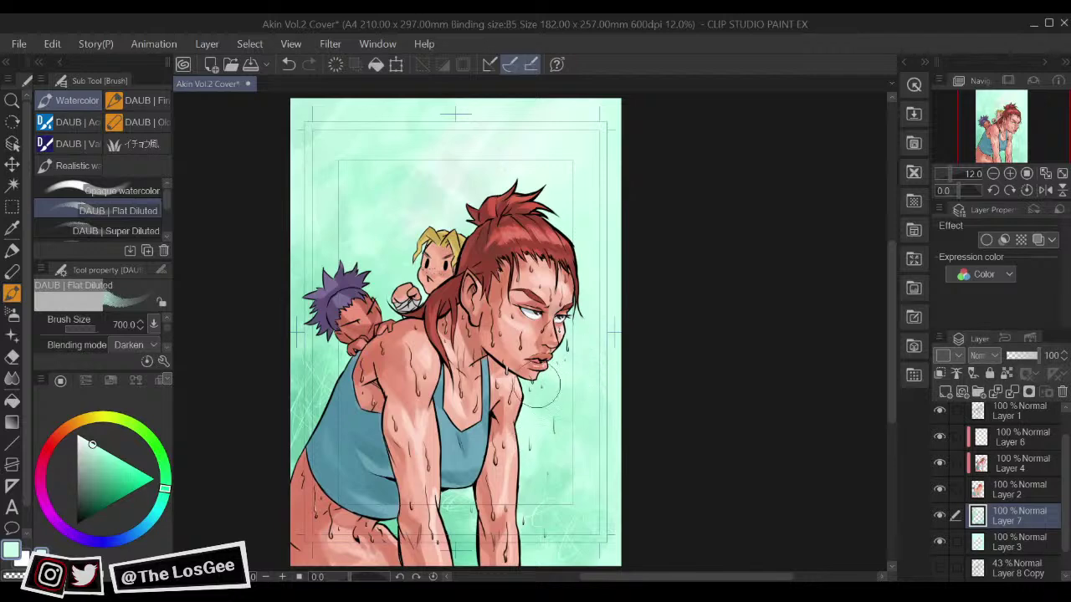
left_click(541, 422, "alt")
left_click_drag(549, 419, 563, 405)
left_click(460, 522, "alt")
left_click(101, 476)
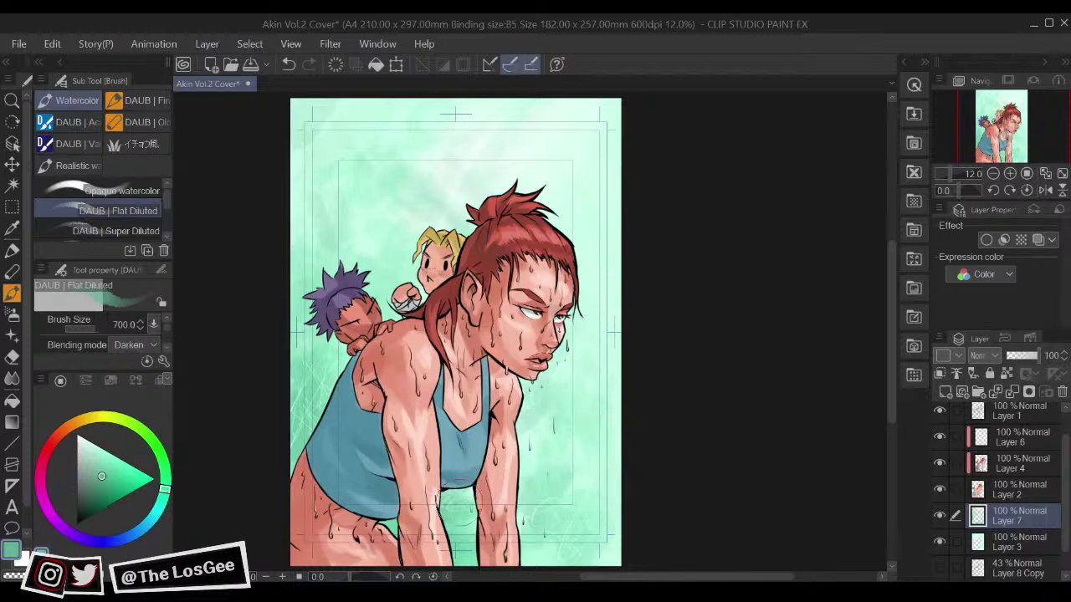
left_click(95, 454)
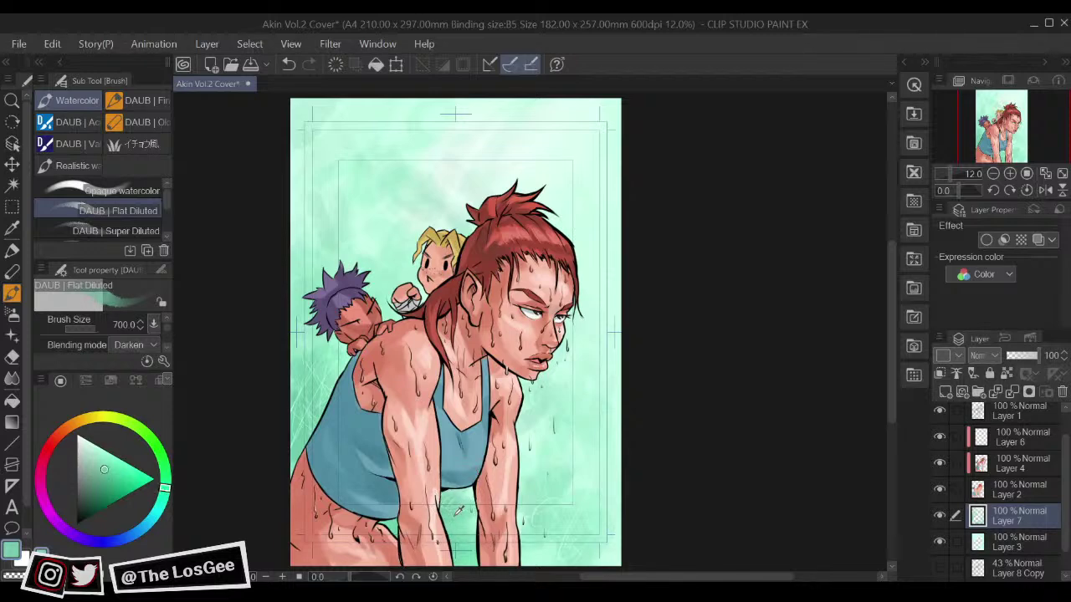
left_click(99, 475)
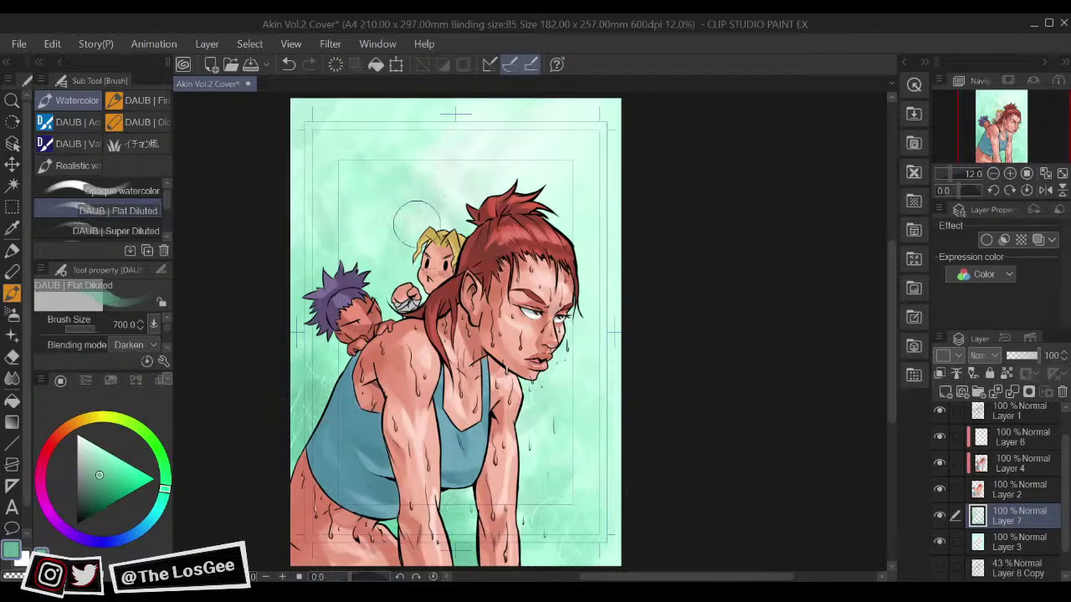
Step: Scratch fine lines into the background above and behind the children with the Hard eraser at size 400, undoing one unwanted stroke
key("e")
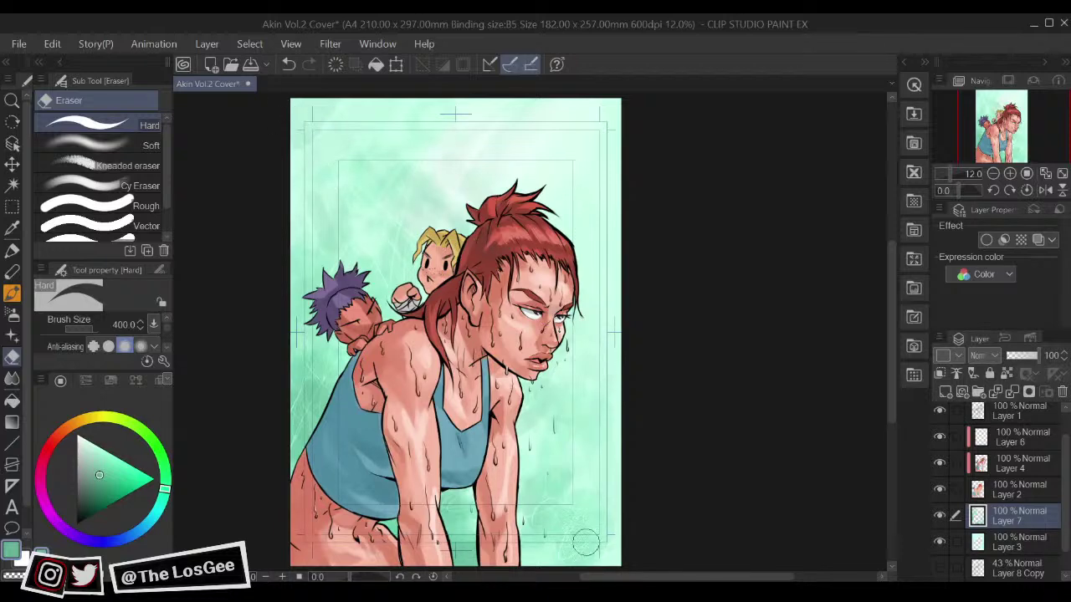
left_click_drag(527, 385, 632, 555)
key("ctrl+z")
left_click_drag(554, 329, 634, 476)
mouse_move(624, 335)
left_mouse_down()
mouse_move(652, 462)
mouse_move(677, 502)
left_mouse_up()
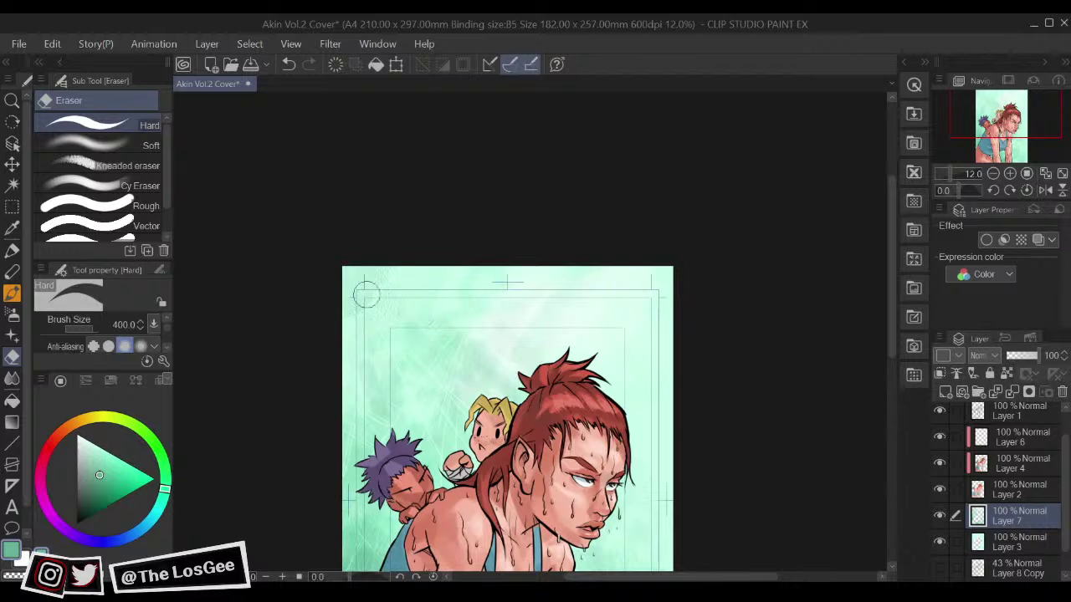
left_click_drag(557, 350, 569, 289)
scroll(610, 319, "down", 2)
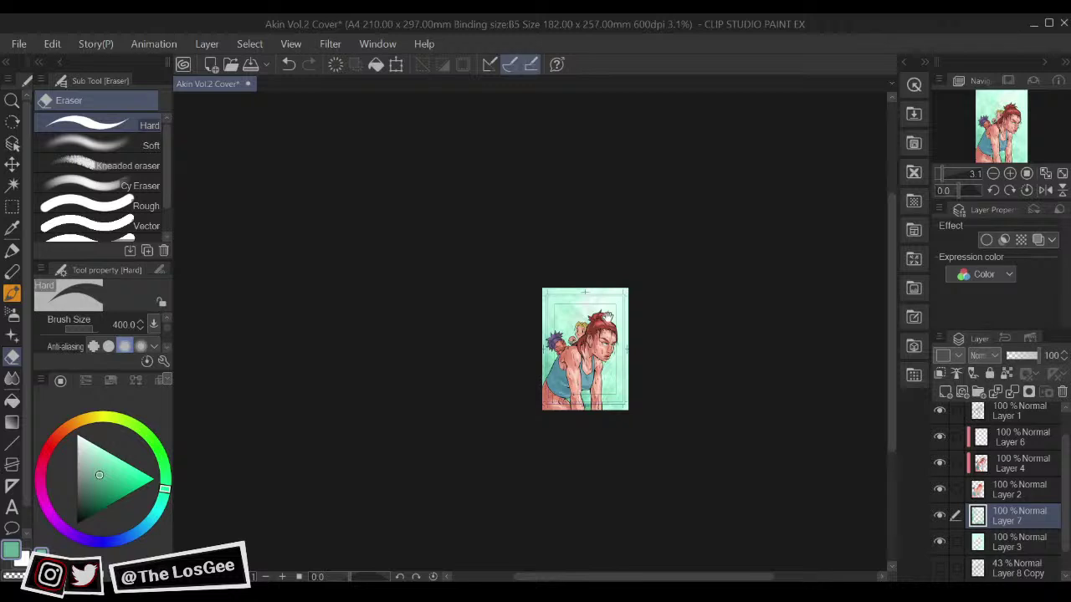
key("b")
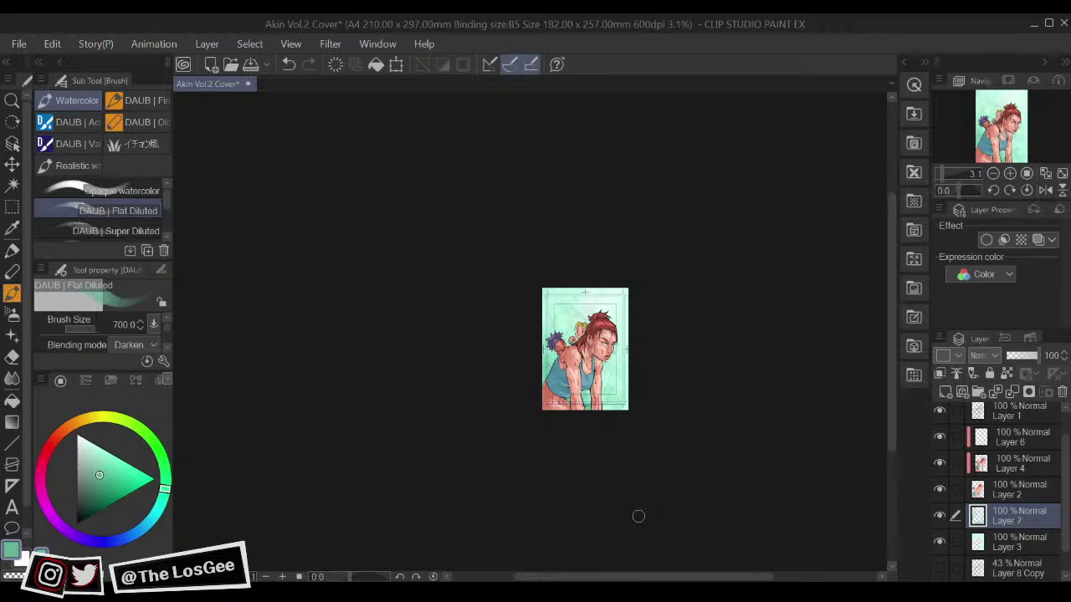
key("ctrl+0")
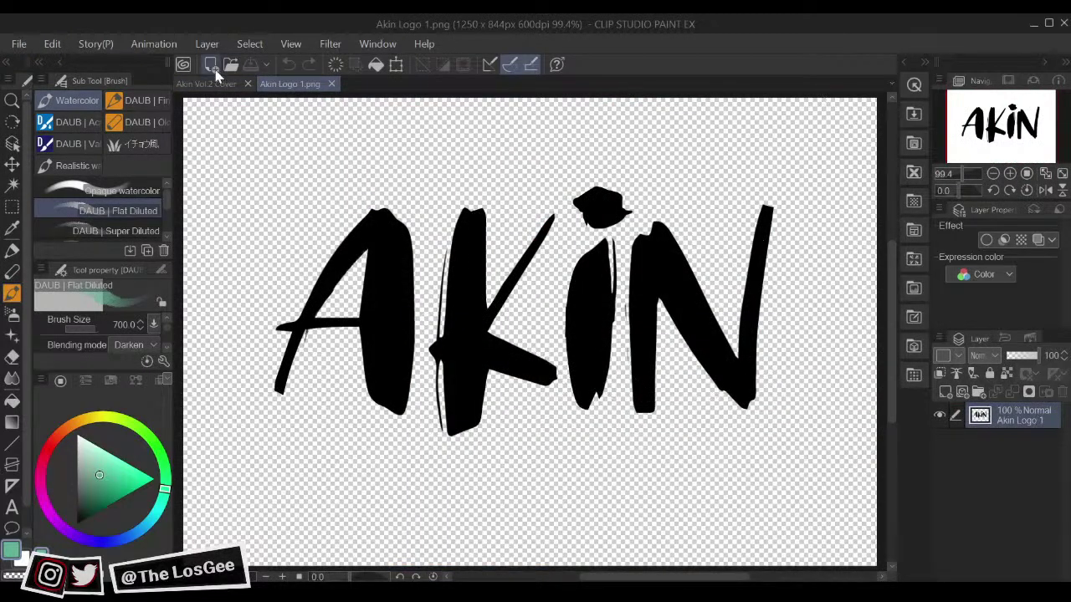
Step: Return to the Akin Vol.2 Cover document and paste the Akin logo as a new layer above Layer 5
left_click(219, 83)
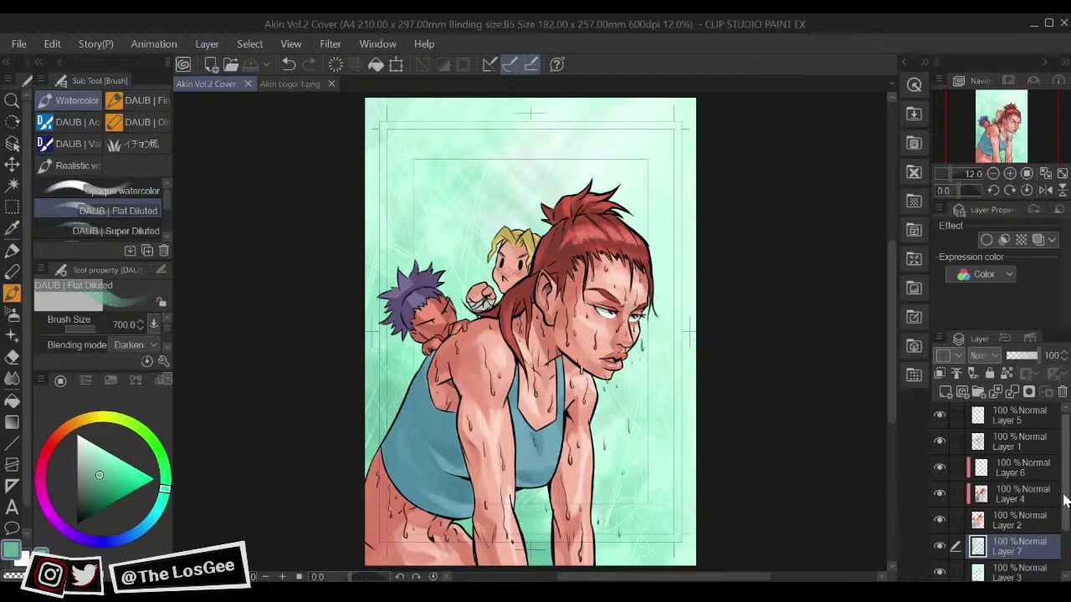
left_click(1018, 422)
key("ctrl+v")
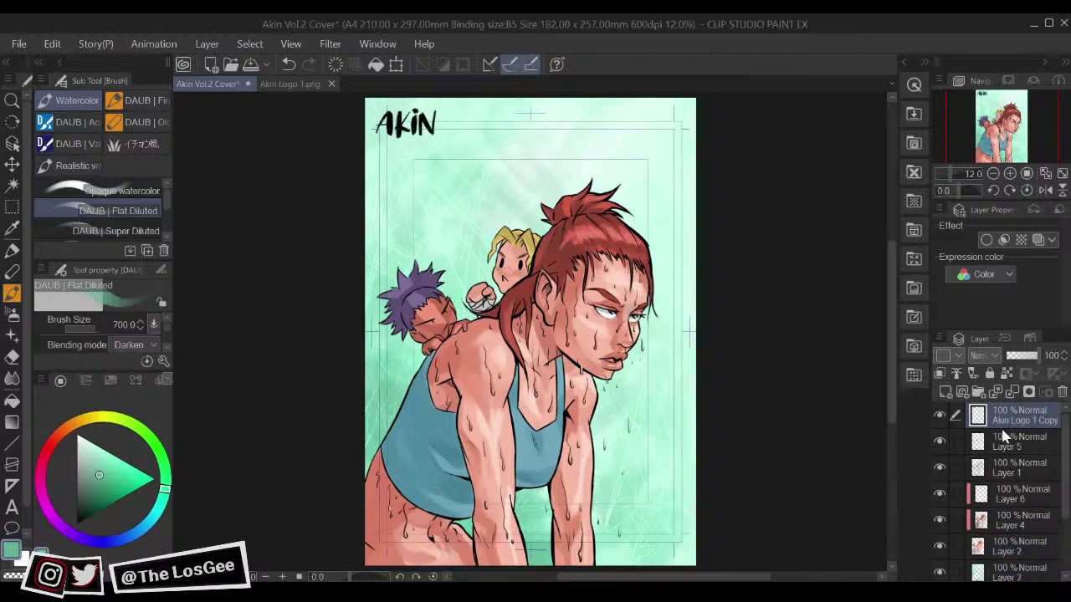
Step: Enlarge the pasted Akin logo, tilt it slightly counterclockwise and place it above the two children
key("ctrl+t")
left_click_drag(437, 138, 539, 195)
left_click_drag(552, 157, 524, 171)
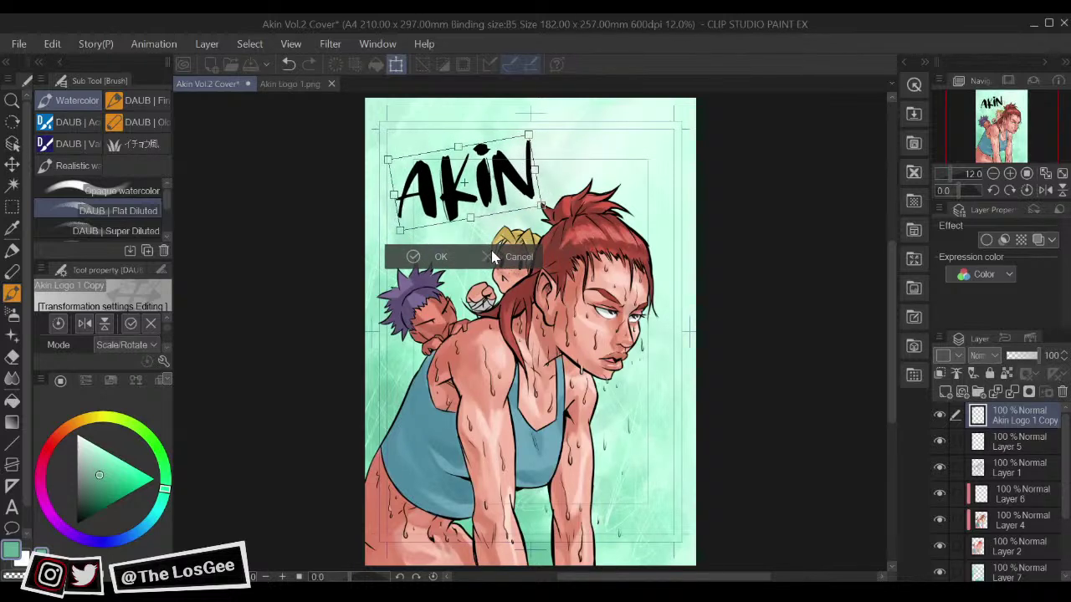
left_click(413, 257)
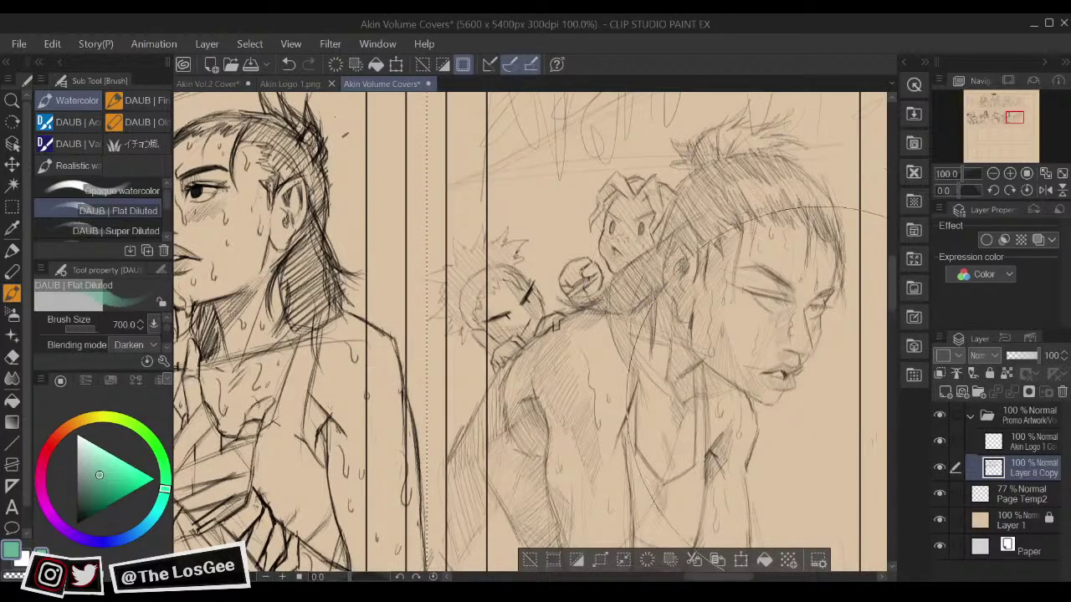
Step: Review the Akin Volume Covers sketches for reference and return to the Akin Vol.2 Cover document
scroll(808, 431, "down", 3)
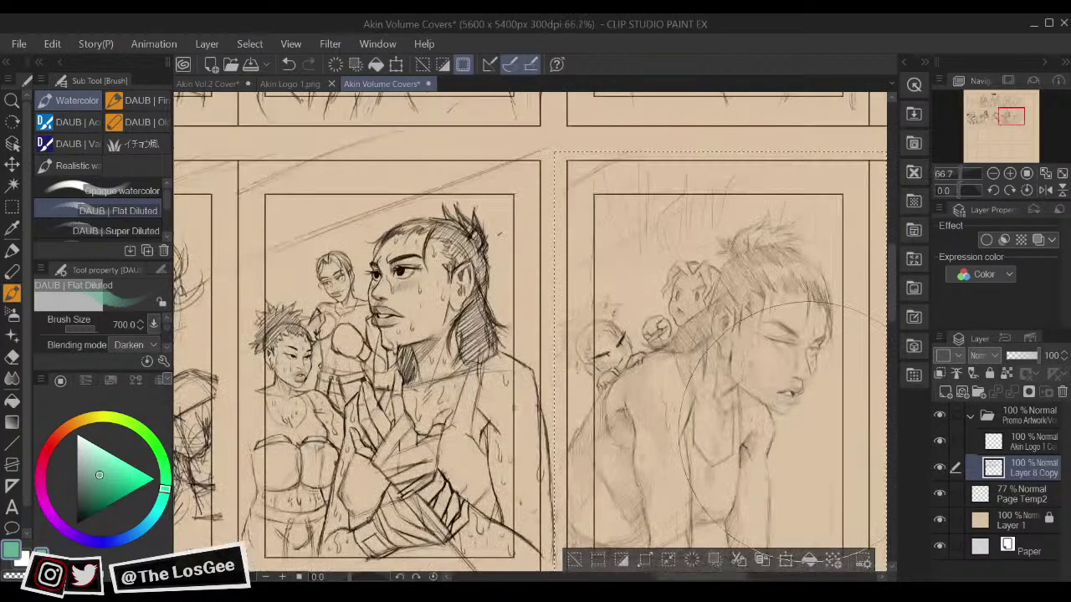
left_click_drag(808, 431, 575, 445)
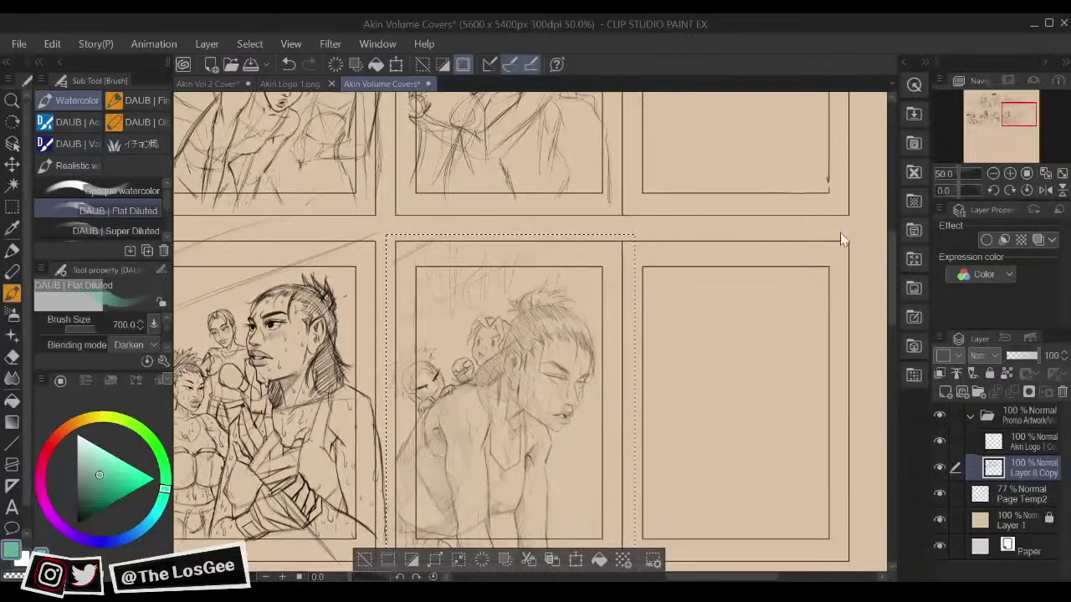
left_click(839, 87)
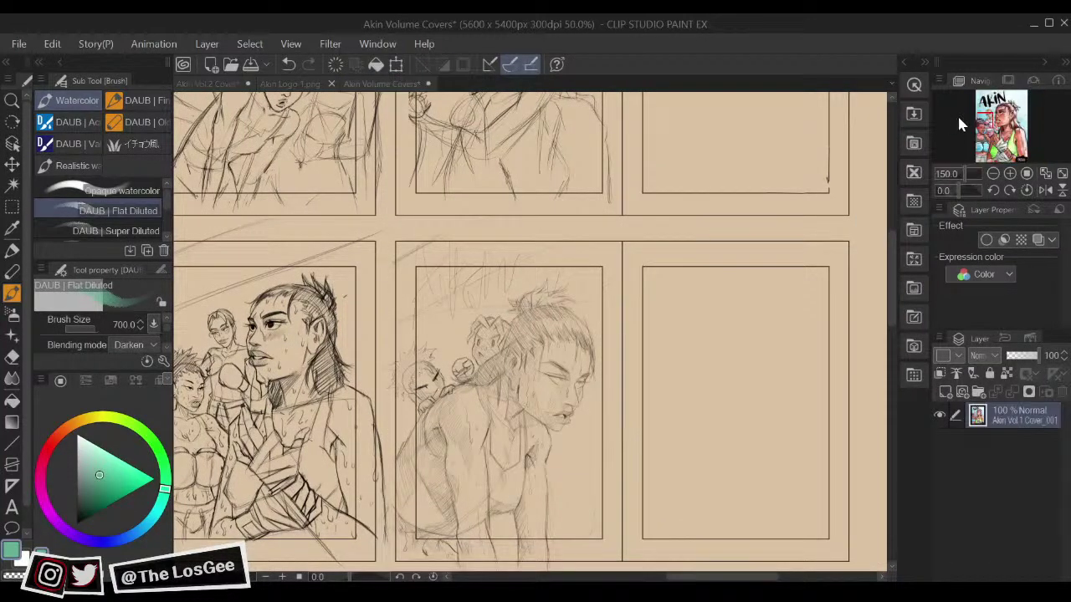
left_click(286, 85)
left_click(225, 85)
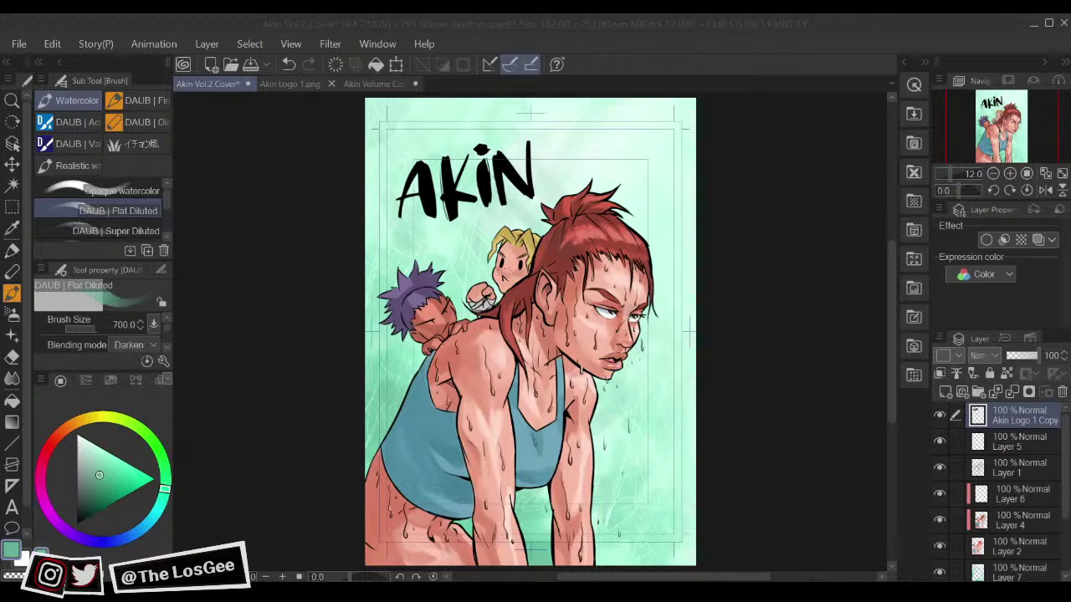
Step: Add a white border effect to the Akin logo layer with an edge thickness of 34
left_click(987, 241)
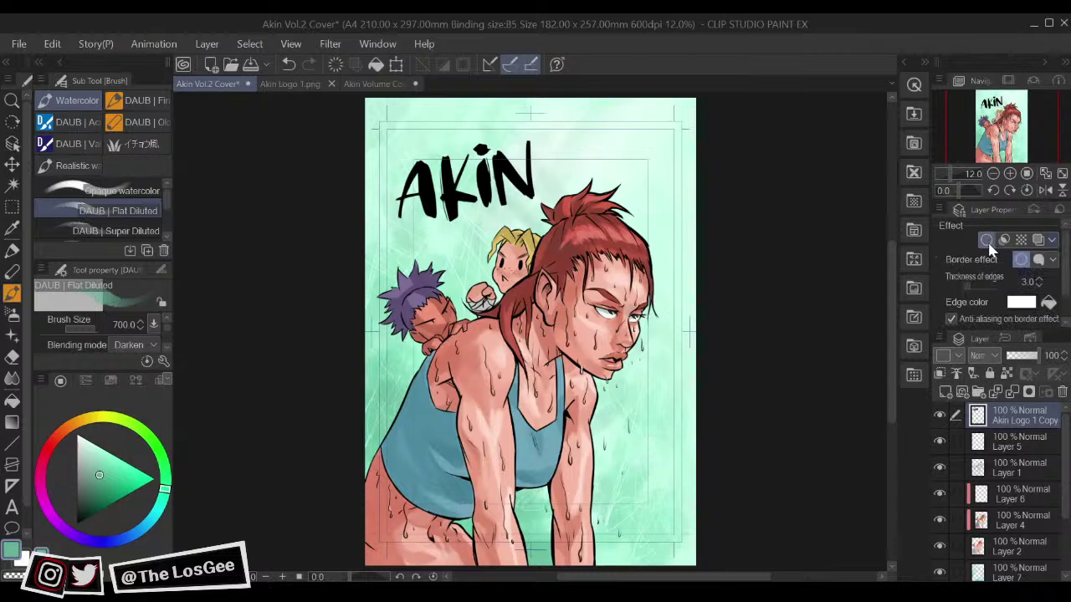
left_click(1038, 280)
left_click(1038, 281)
left_click(1038, 281)
left_click(1040, 283)
left_click(1039, 283)
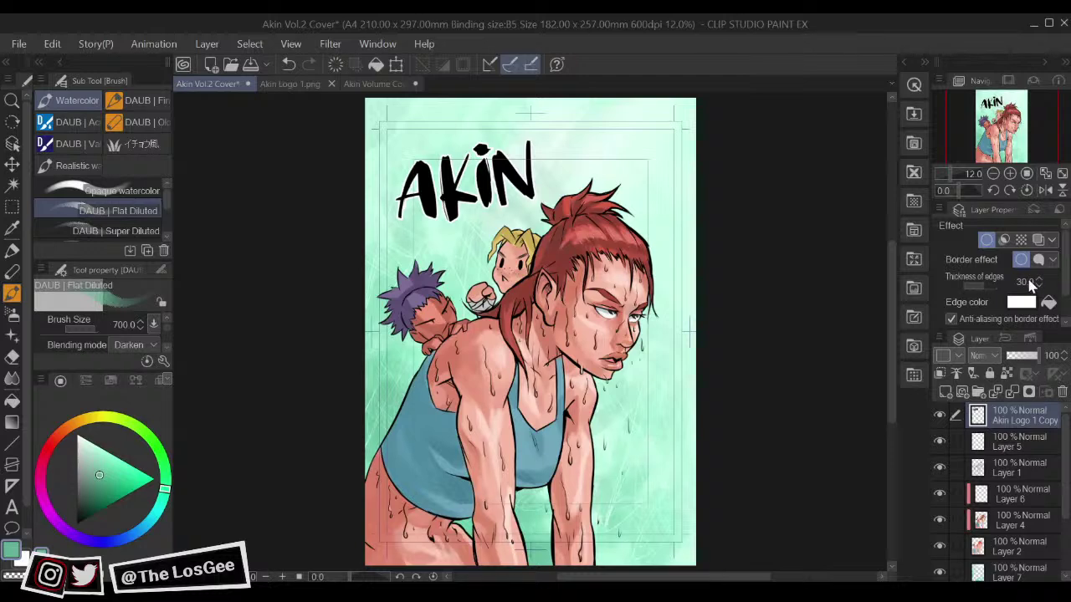
left_click(1039, 283)
left_click(1040, 283)
Step: Set the drawing colour to black and add the text "VOL.2" beside the logo, above the woman's hair
left_click(79, 524)
key("t")
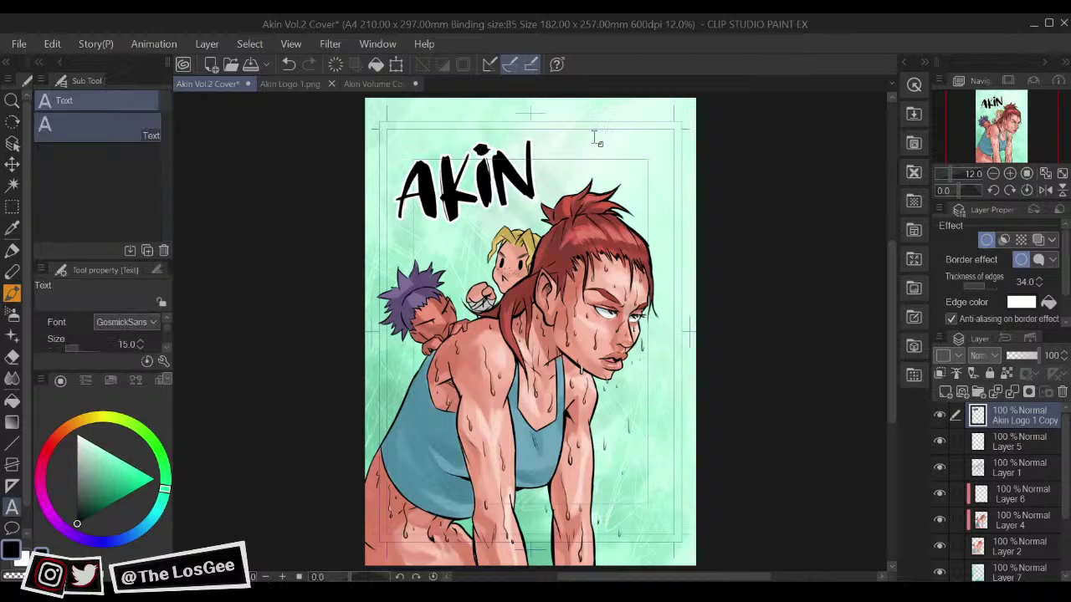
left_click(585, 150)
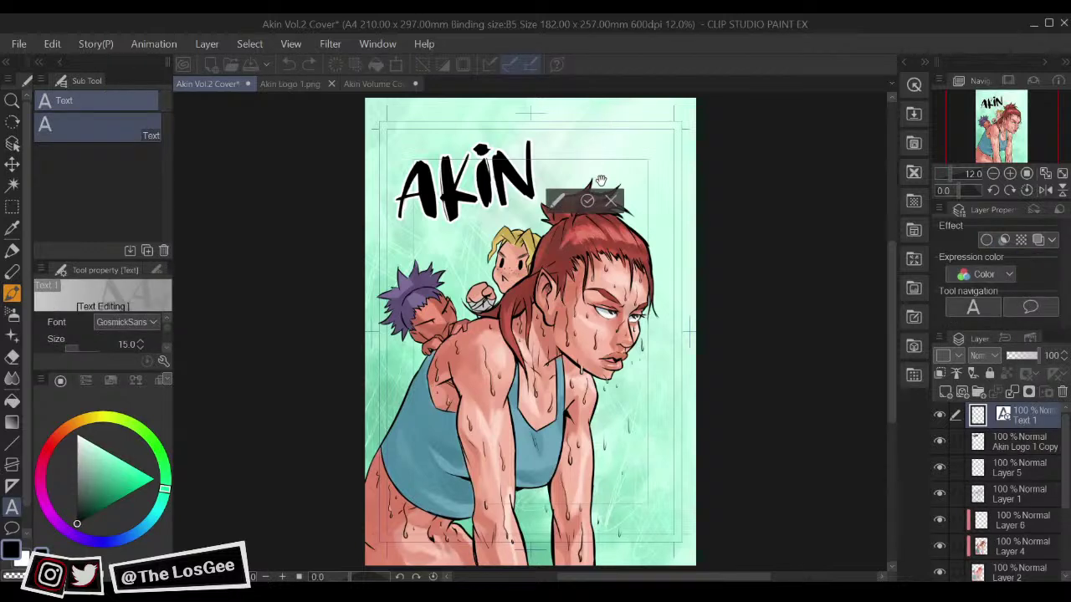
type("vol.2")
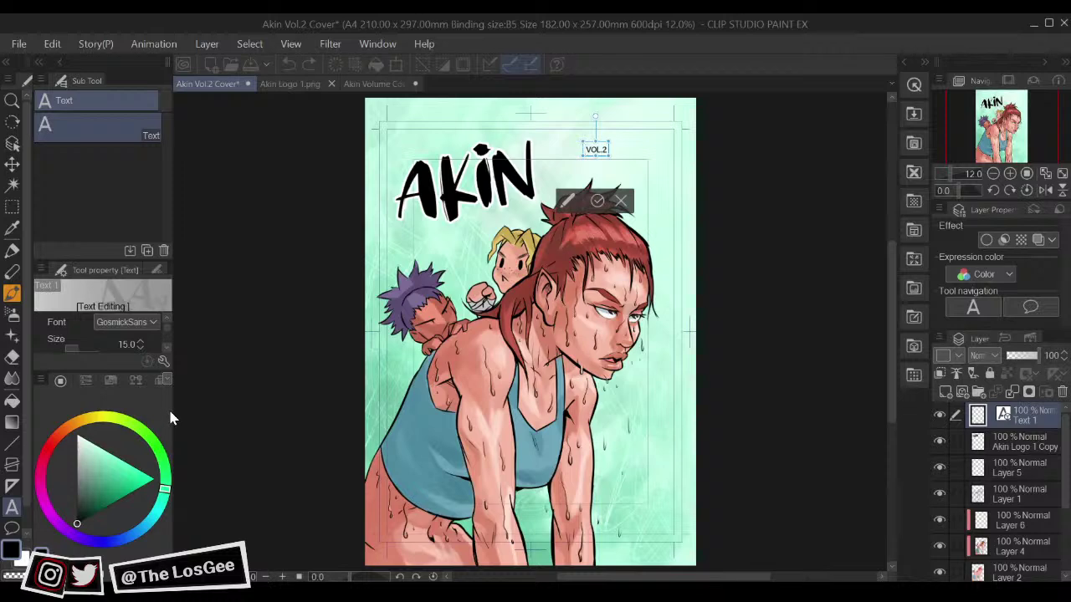
Step: Set the VOL.2 text in the Damn Noisy Kids font, enlarge it to size 40.2 and shift it away from the logo
left_click(130, 445)
key("Down")
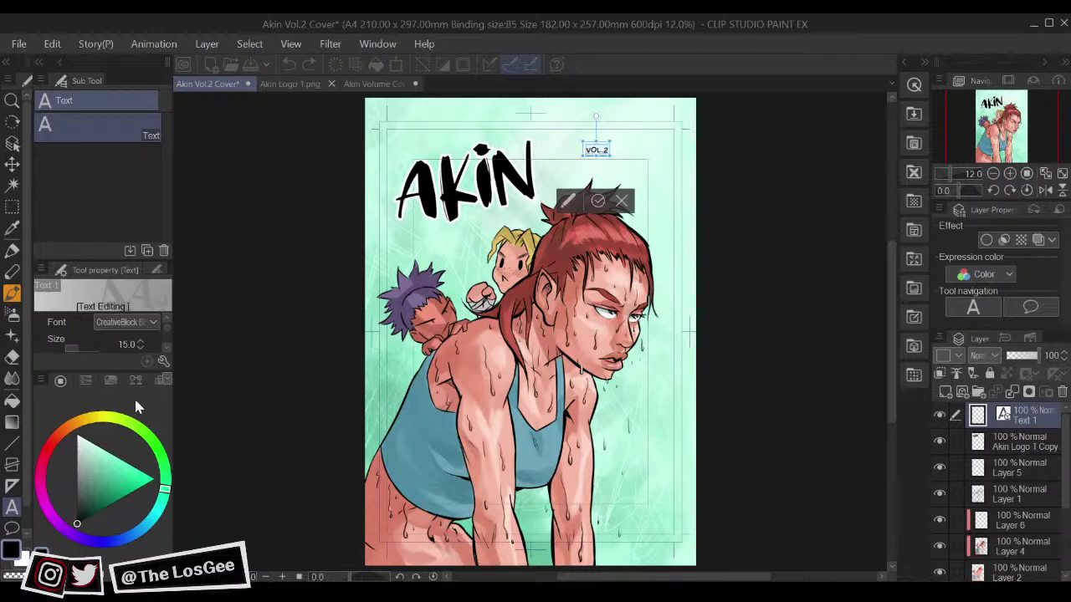
key("Up")
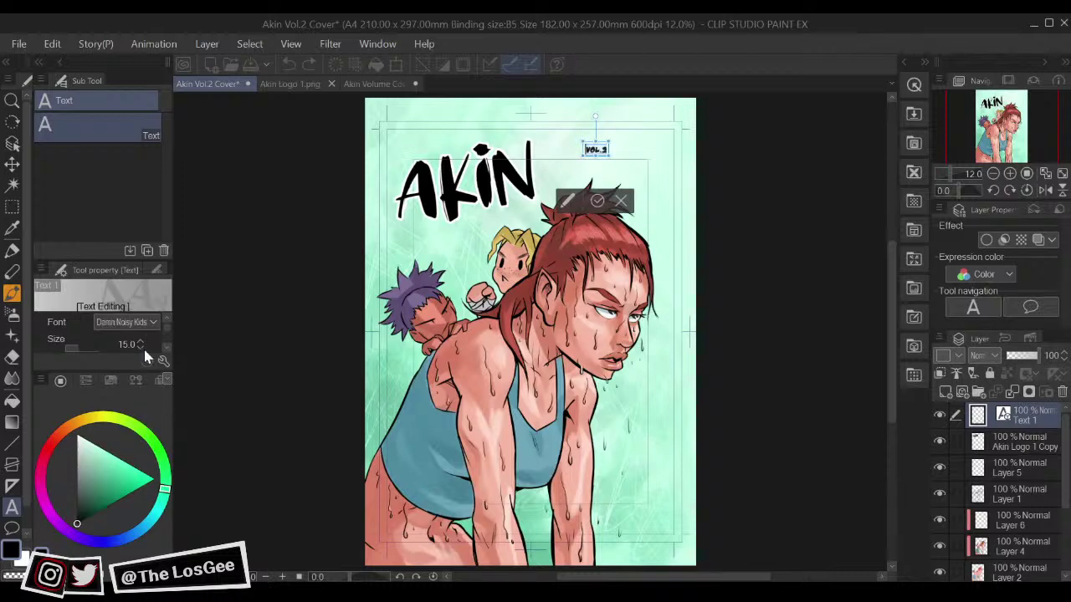
mouse_move(611, 155)
left_mouse_down()
mouse_move(644, 174)
mouse_move(621, 146)
mouse_move(604, 149)
left_mouse_up()
key("Right")
key("Right")
key("ctrl+a")
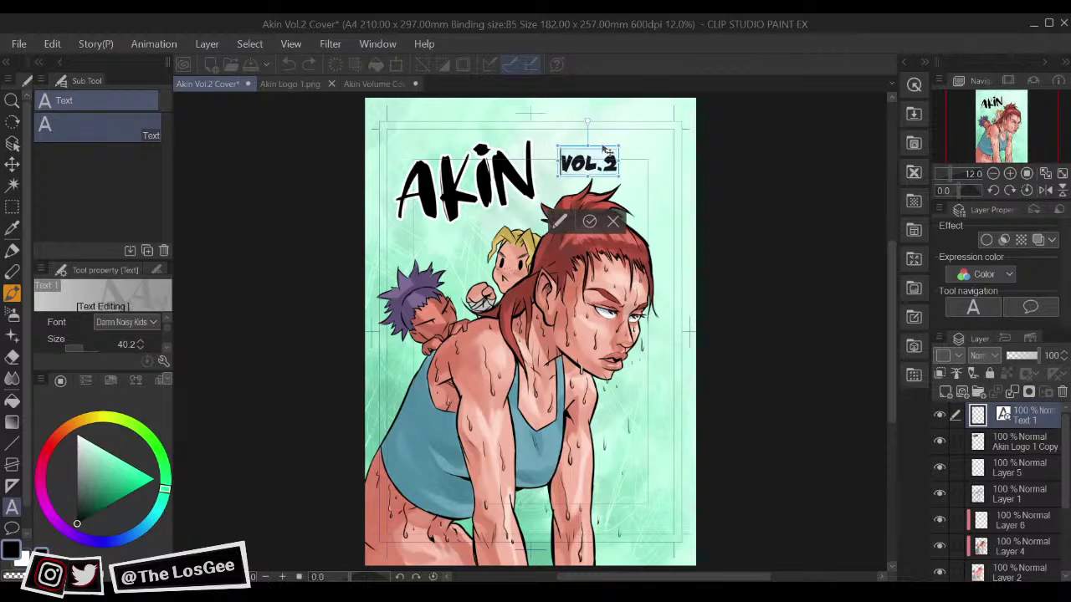
mouse_move(606, 149)
left_mouse_down()
mouse_move(627, 540)
mouse_move(644, 495)
mouse_move(636, 178)
mouse_move(620, 147)
mouse_move(622, 156)
left_mouse_up()
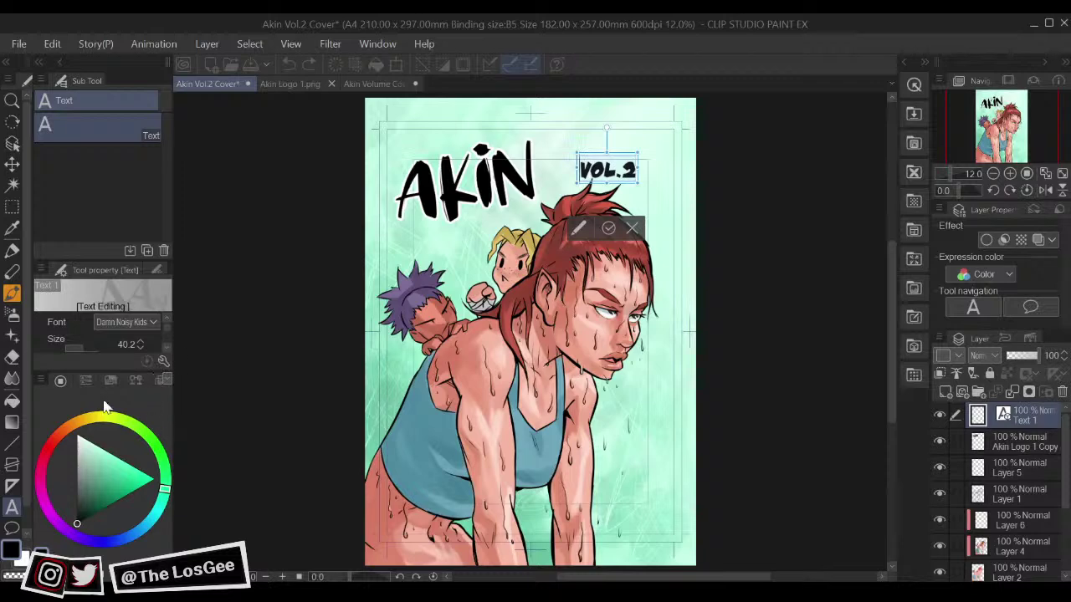
Step: Try the Back Issues BB, Arial Black and Big Bloke BB fonts on the VOL.2 text
left_click(137, 449)
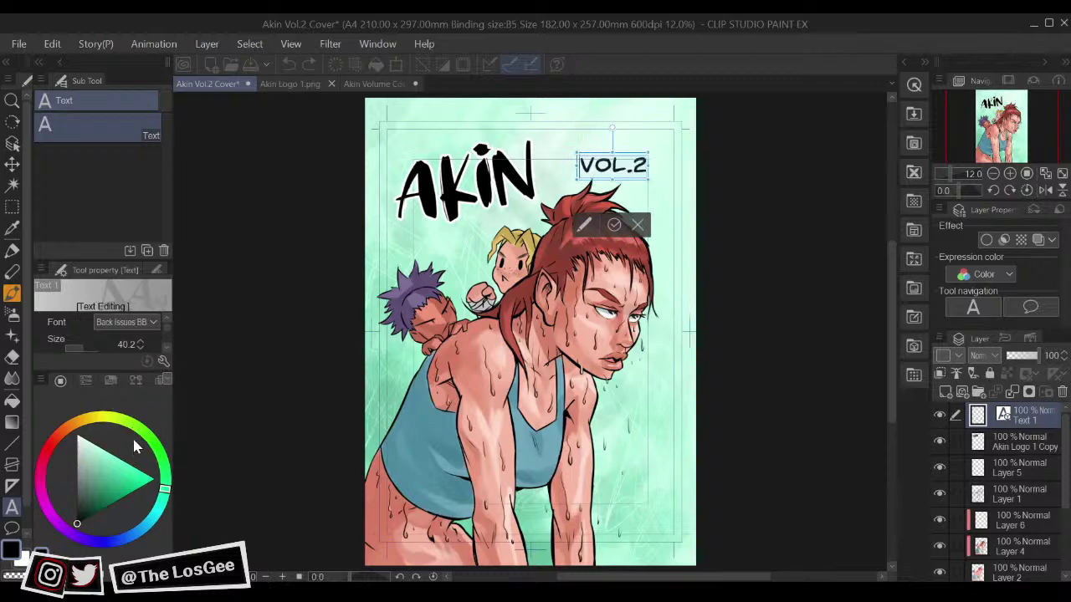
key("Up")
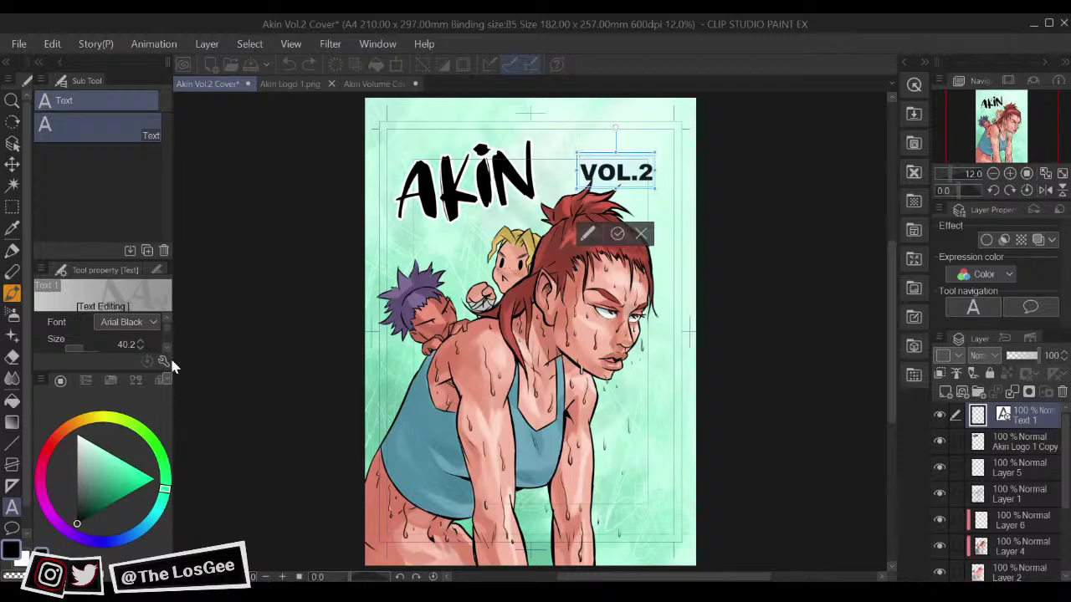
left_click(150, 444)
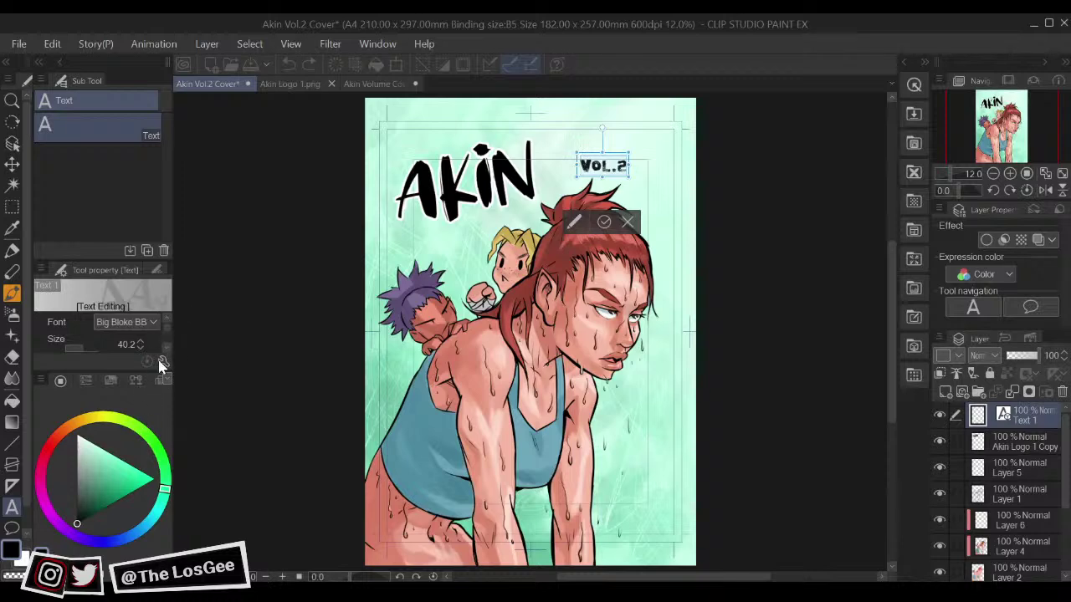
Step: Replace the VOL.2 text with just "2" and try enlarging it to size 211.1, undoing the enlargement
key("BackSpace")
type("2")
key("BackSpace")
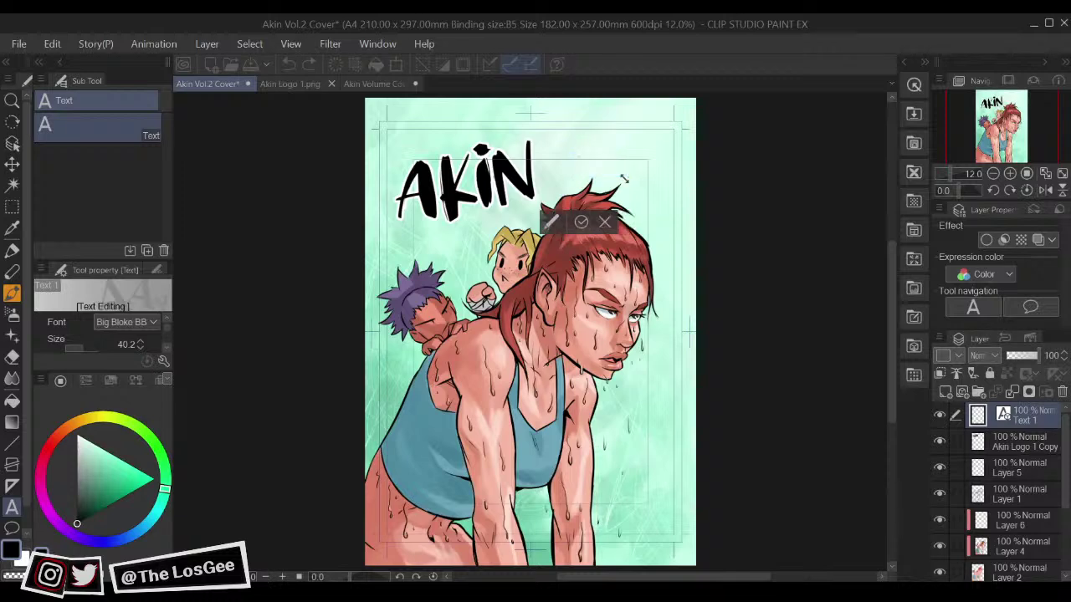
type("2")
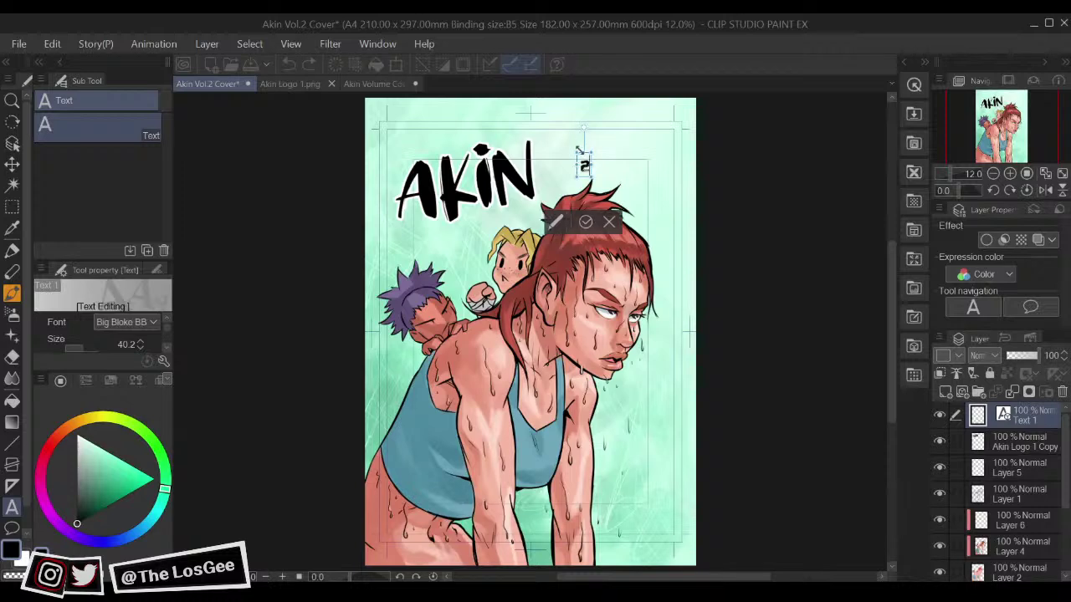
left_click_drag(577, 152, 535, 298)
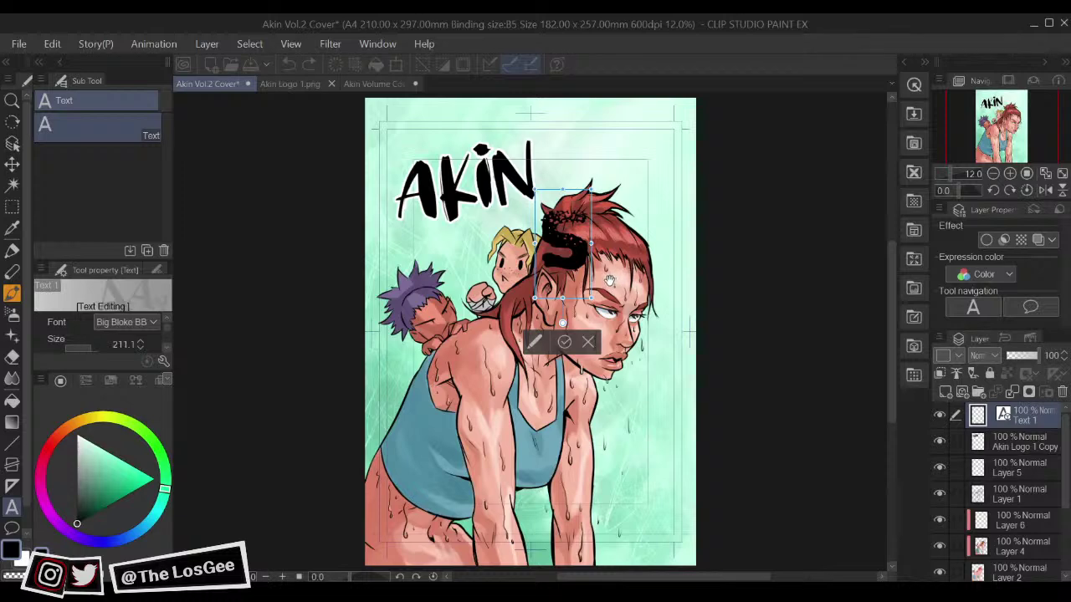
key("ctrl+z")
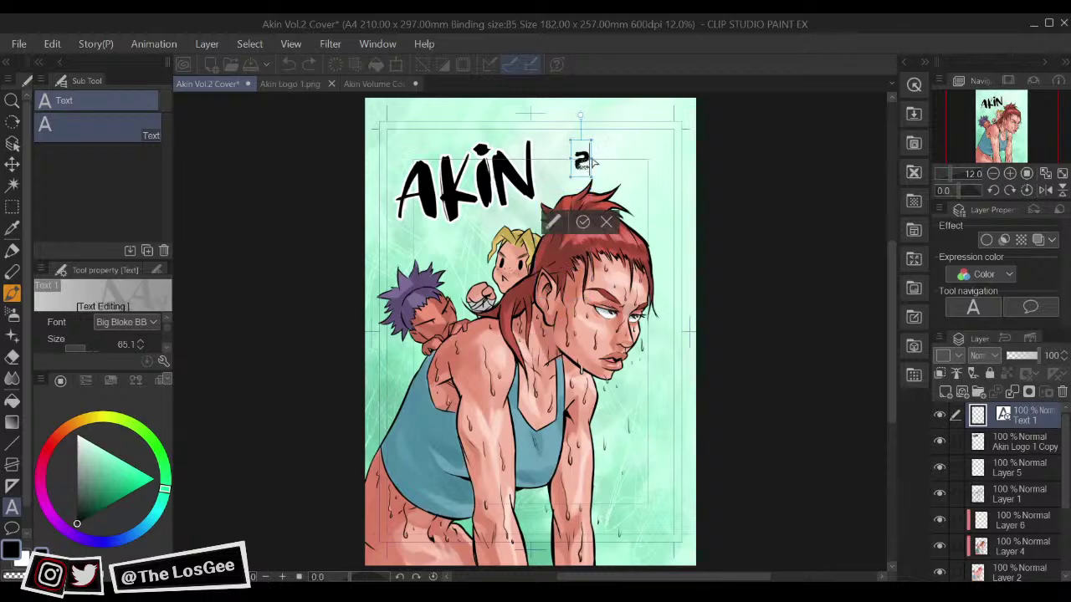
Step: Try the "2" at size 140.9 in the cover's lower right corner, discarding the text
left_click_drag(571, 146, 650, 461)
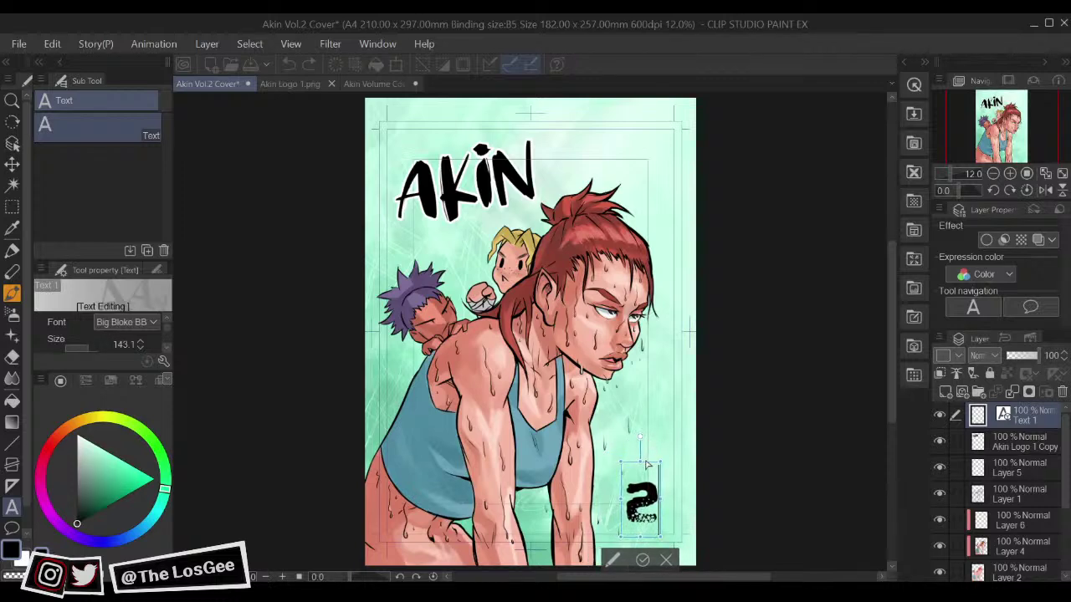
left_click_drag(624, 475, 618, 467)
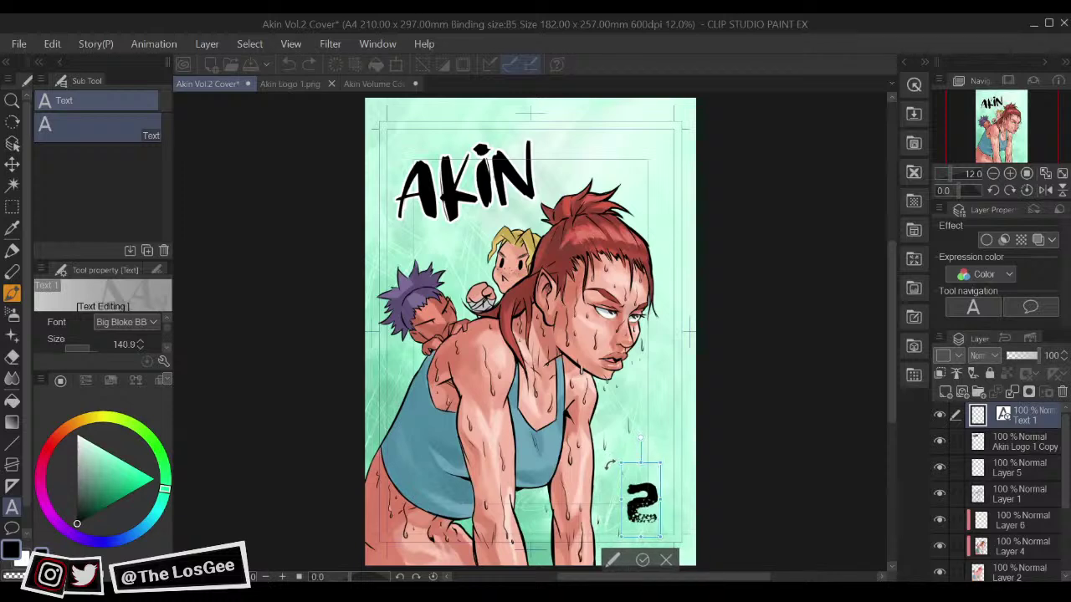
scroll(609, 462, "up", 3)
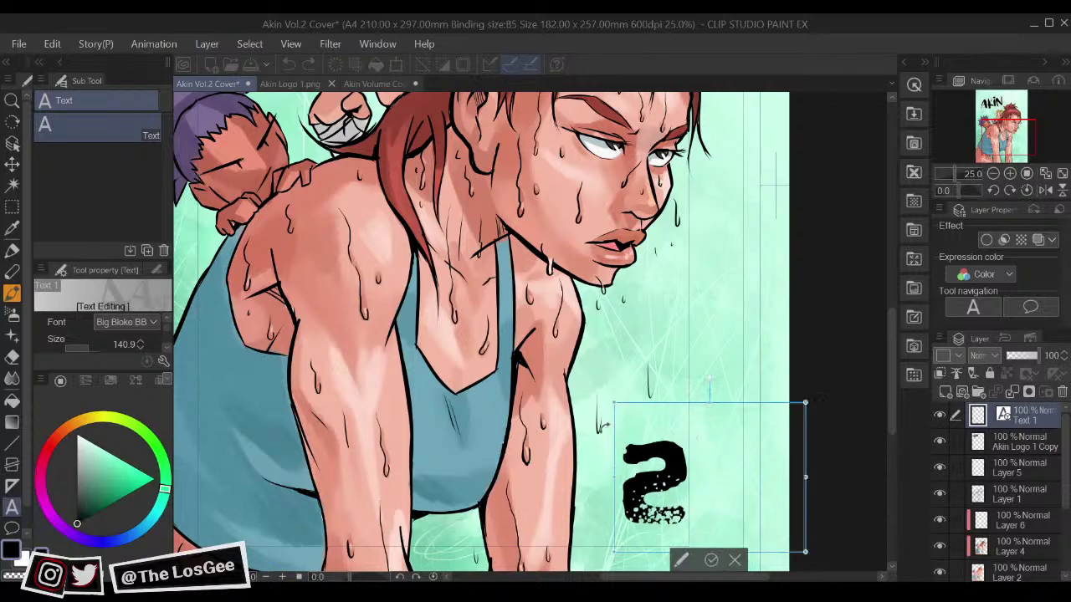
left_click(734, 559)
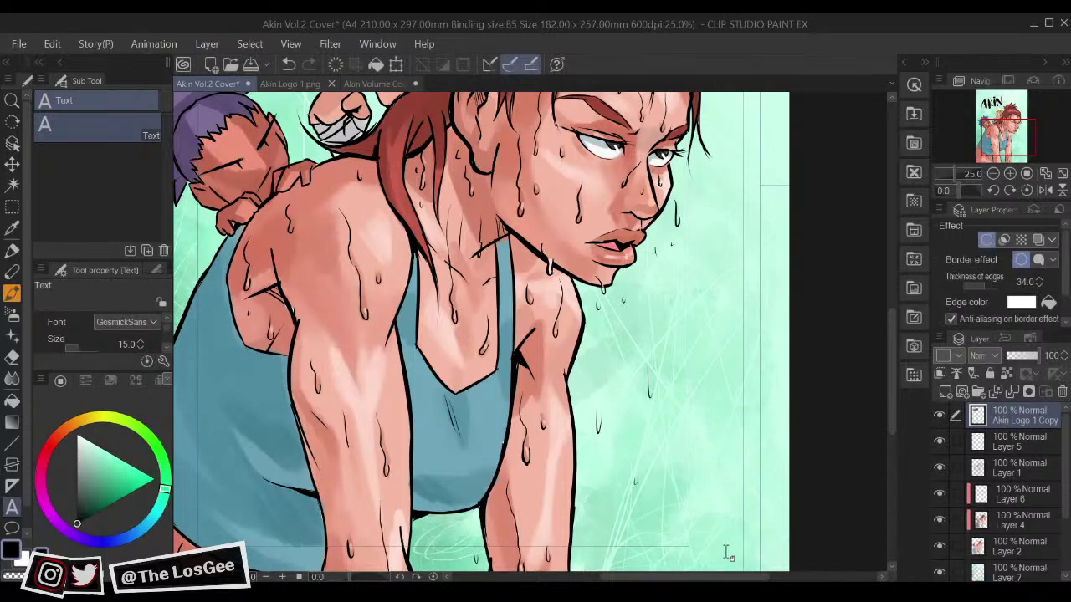
Step: Add a new "2" in Big Bloke BB at size 146.8 in the cover's lower right area beside the arm
left_click(665, 491)
type("2")
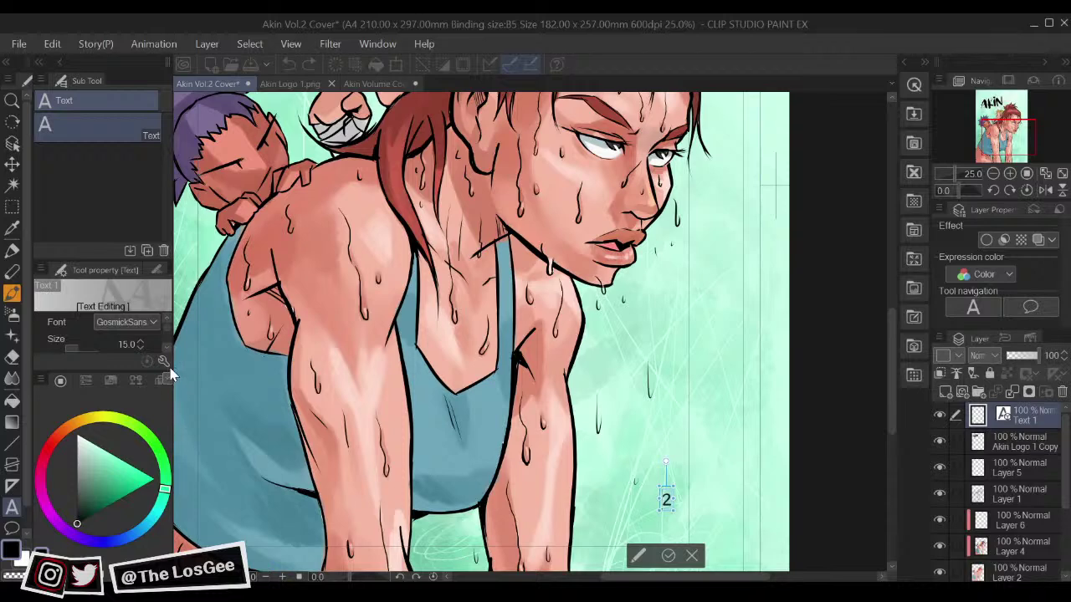
left_click(149, 477)
left_click_drag(659, 490, 566, 347)
left_click_drag(671, 382, 700, 455)
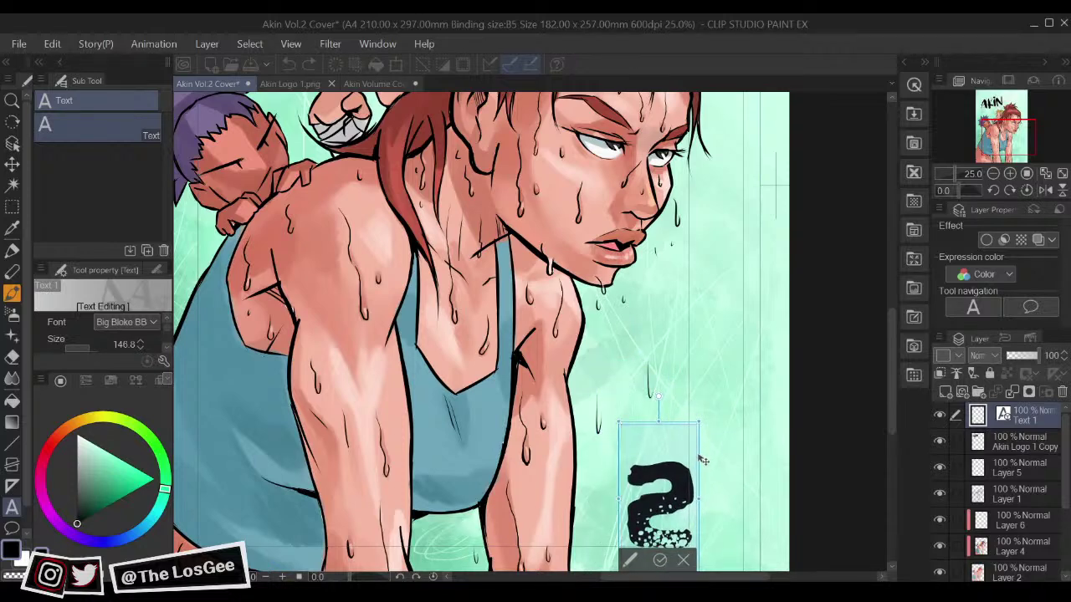
scroll(703, 460, "down", 4)
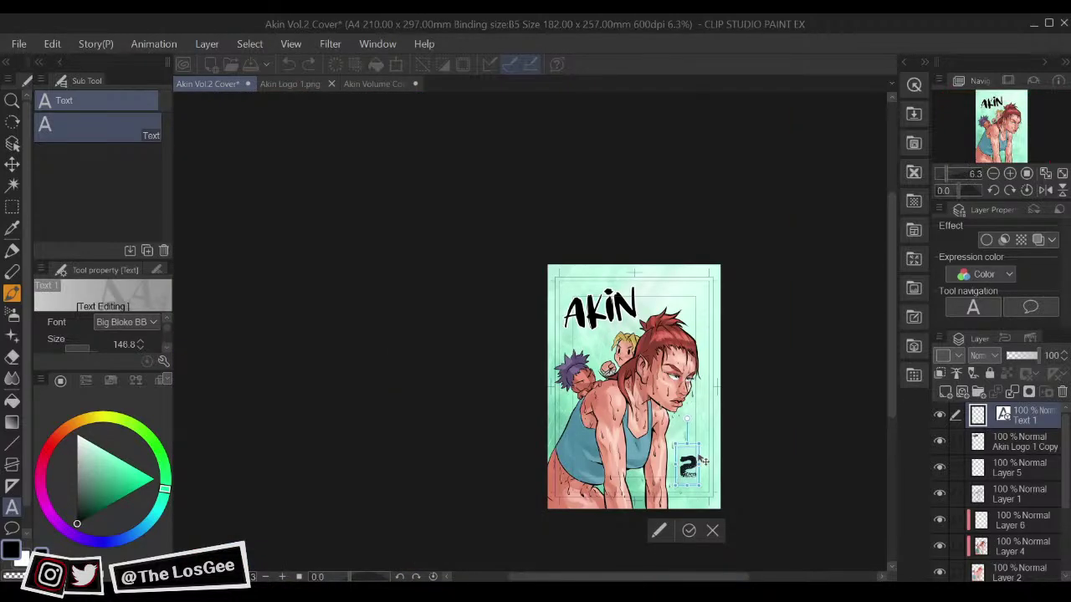
left_click(687, 530)
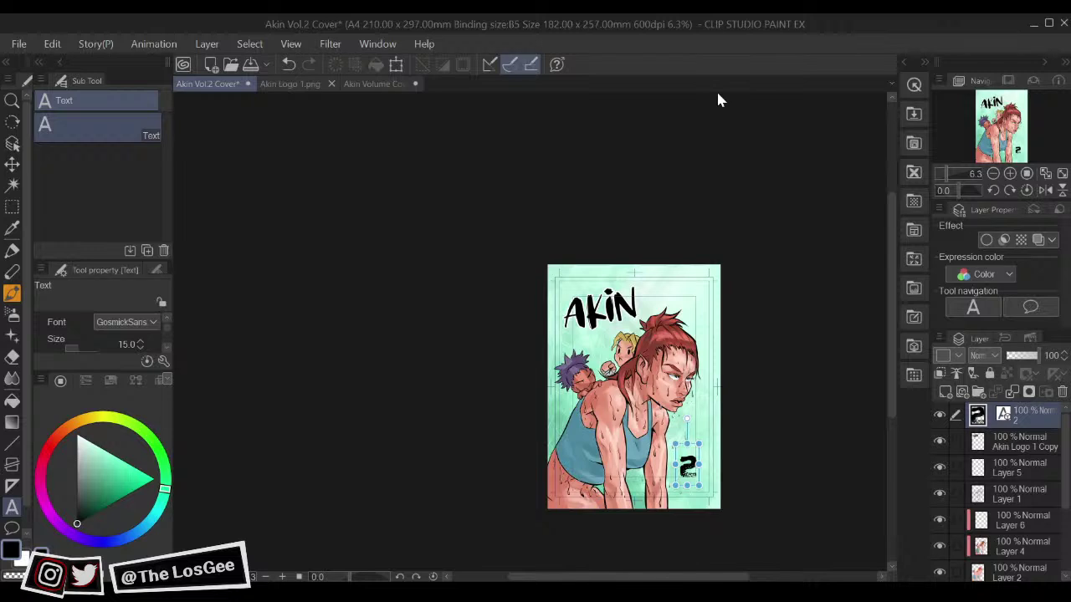
Step: Save the Akin Vol.2 Cover document and fit the whole cover in view
left_click(211, 87)
key("ctrl+s")
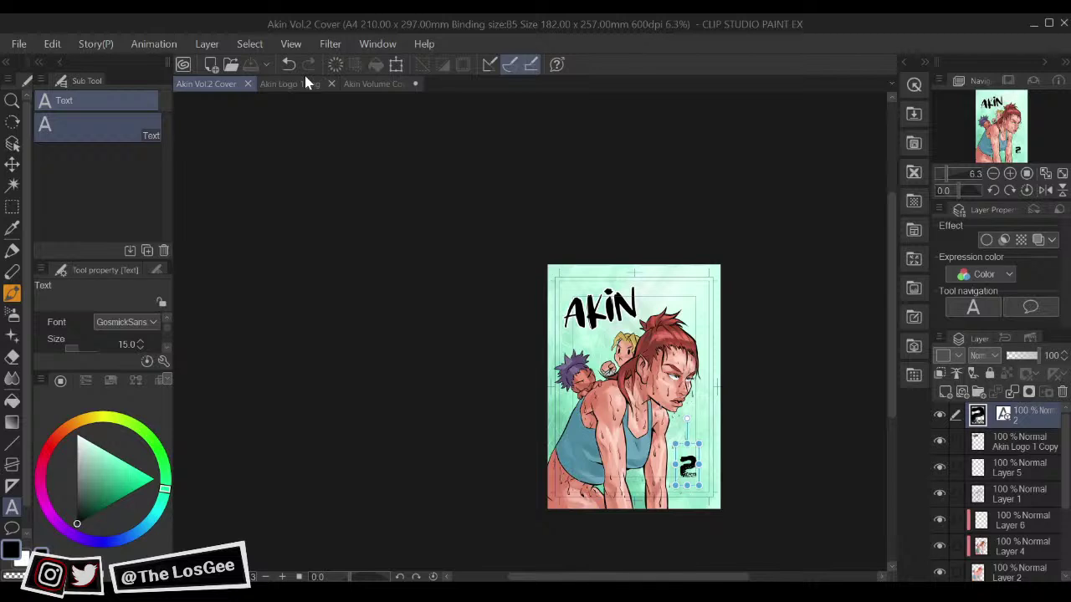
key("ctrl+0")
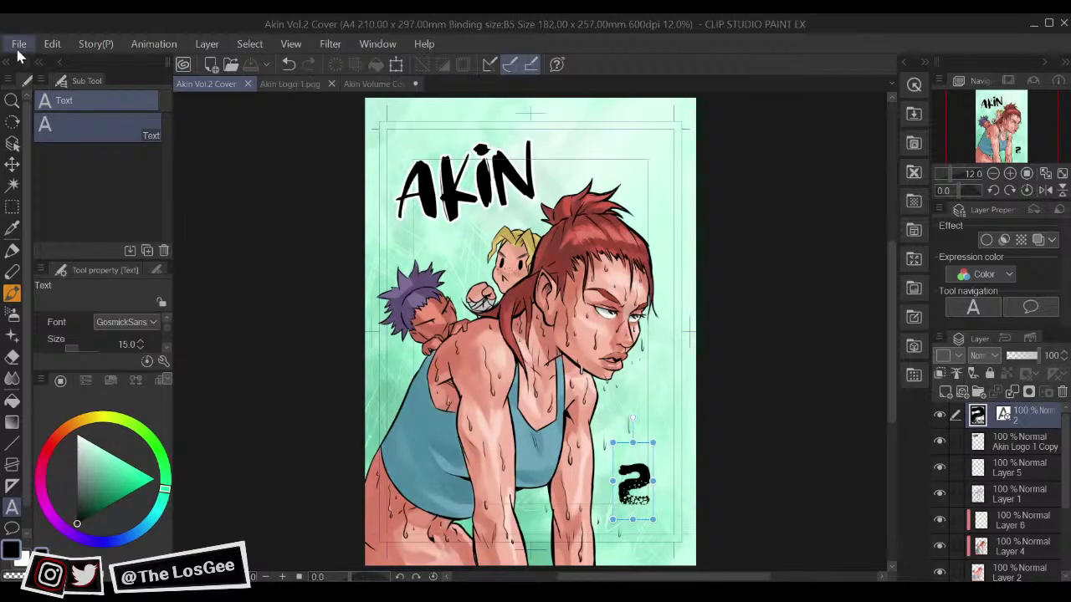